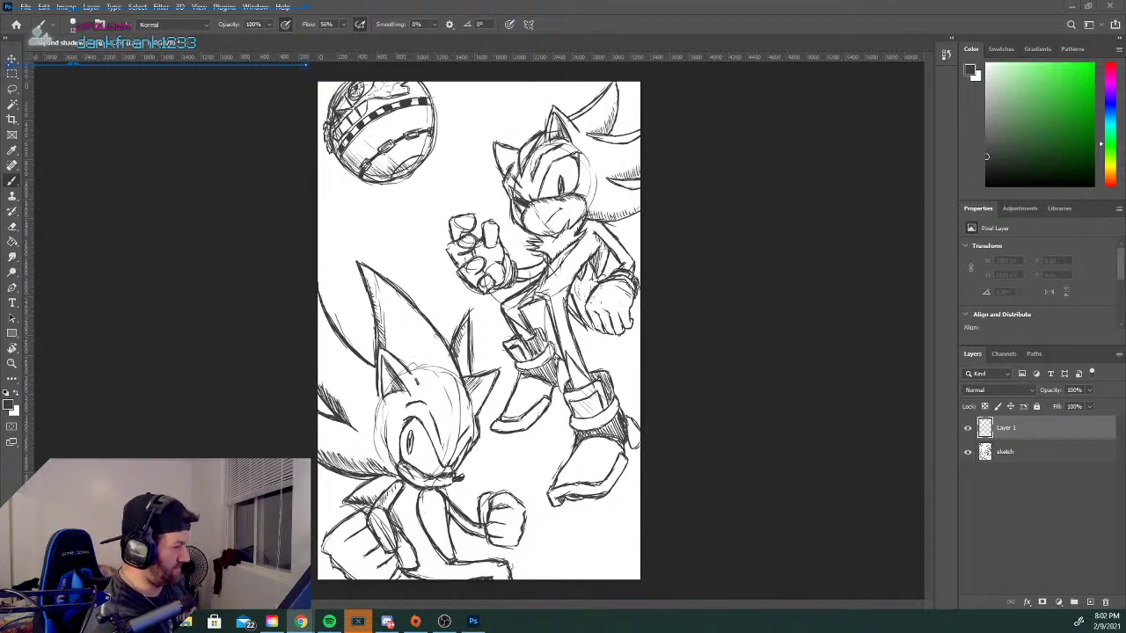
# Lower the opacity of the sketch layer to 41%.
pyautogui.click(1014, 454)
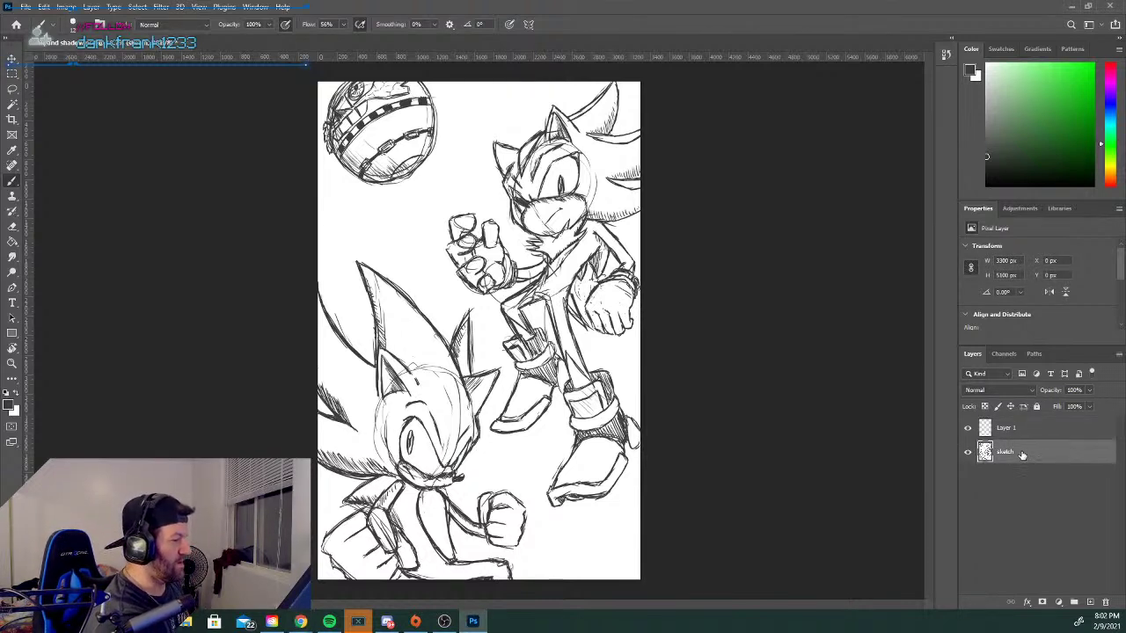
pyautogui.click(1089, 391)
pyautogui.moveTo(1071, 405); pyautogui.dragTo(1055, 405)
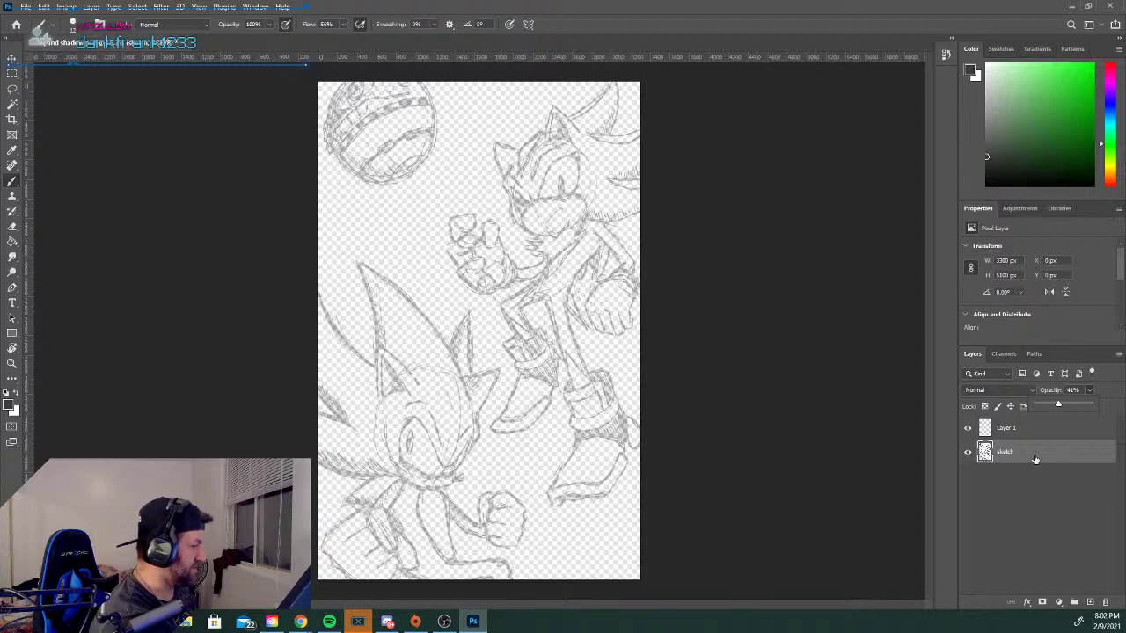
# Create a new layer and place it beneath the sketch layer.
pyautogui.click(1090, 602)
pyautogui.click(1091, 603)
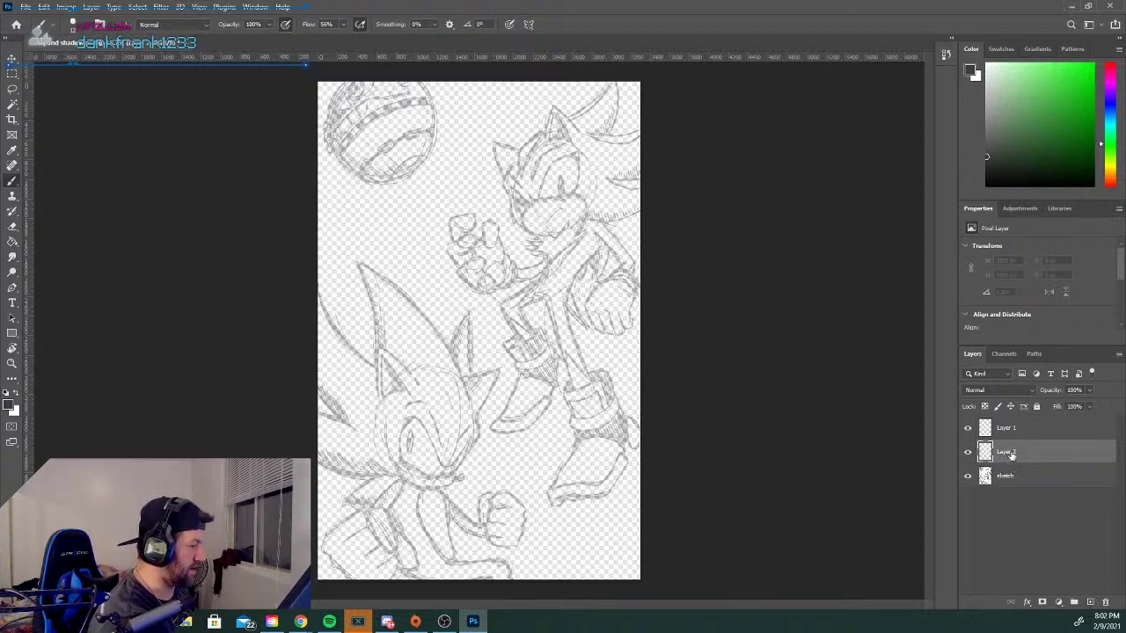
pyautogui.moveTo(1010, 454); pyautogui.dragTo(1020, 489)
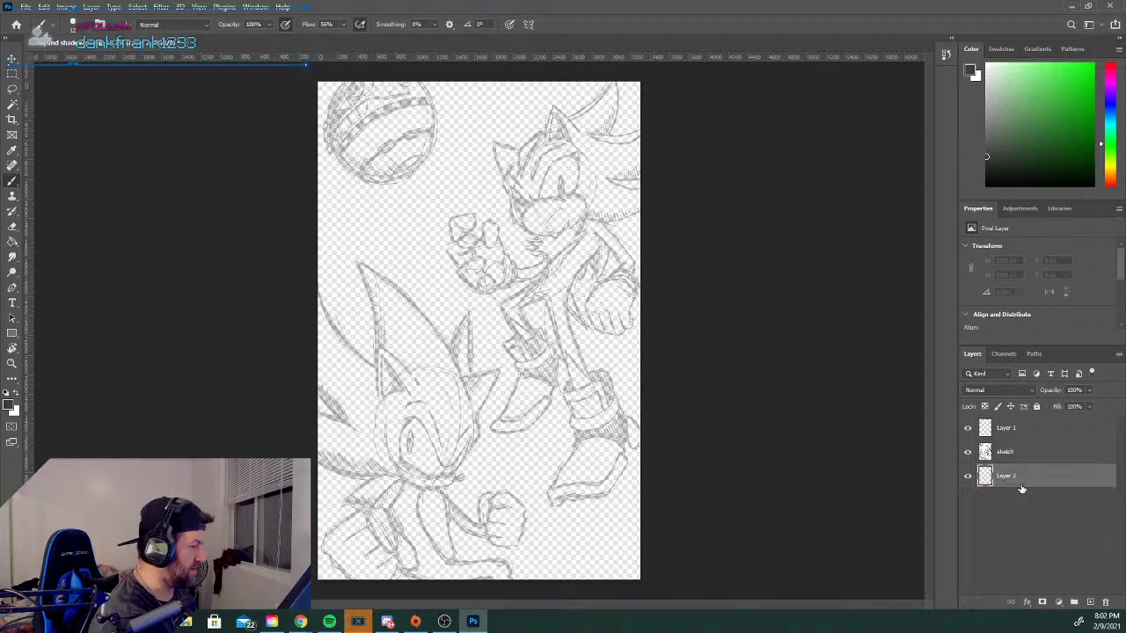
# Fill the new bottom layer with white using the Paint Bucket tool.
pyautogui.click(19, 388)
pyautogui.click(12, 241)
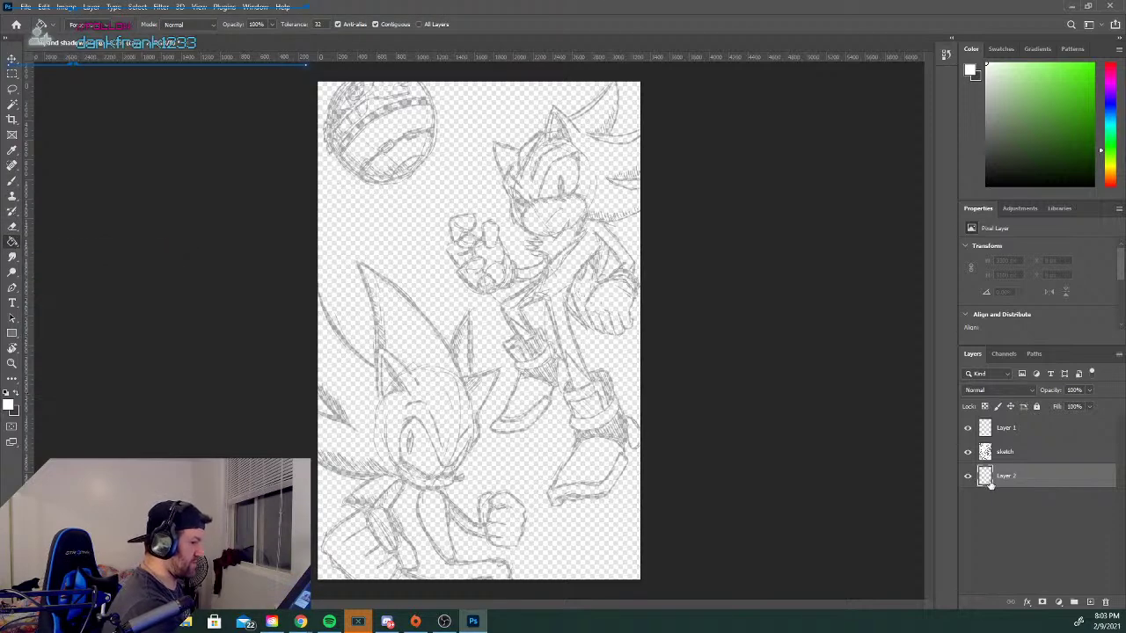
pyautogui.click(572, 513)
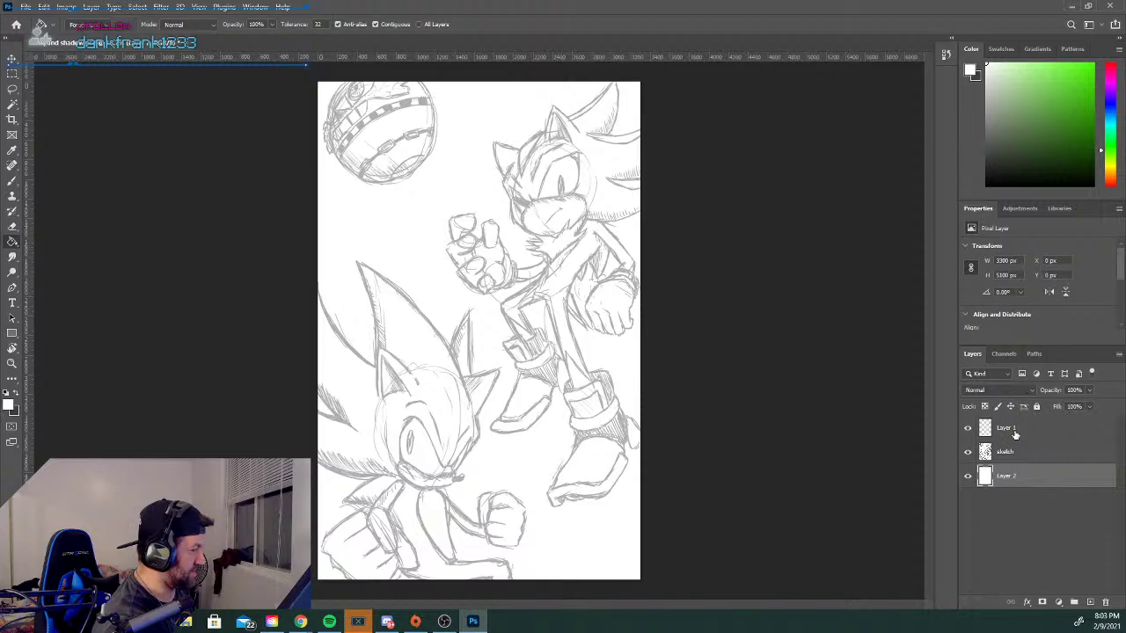
# Switch to the Brush tool and reduce the sketch layer's opacity to 26%.
pyautogui.click(1053, 429)
pyautogui.click(1046, 453)
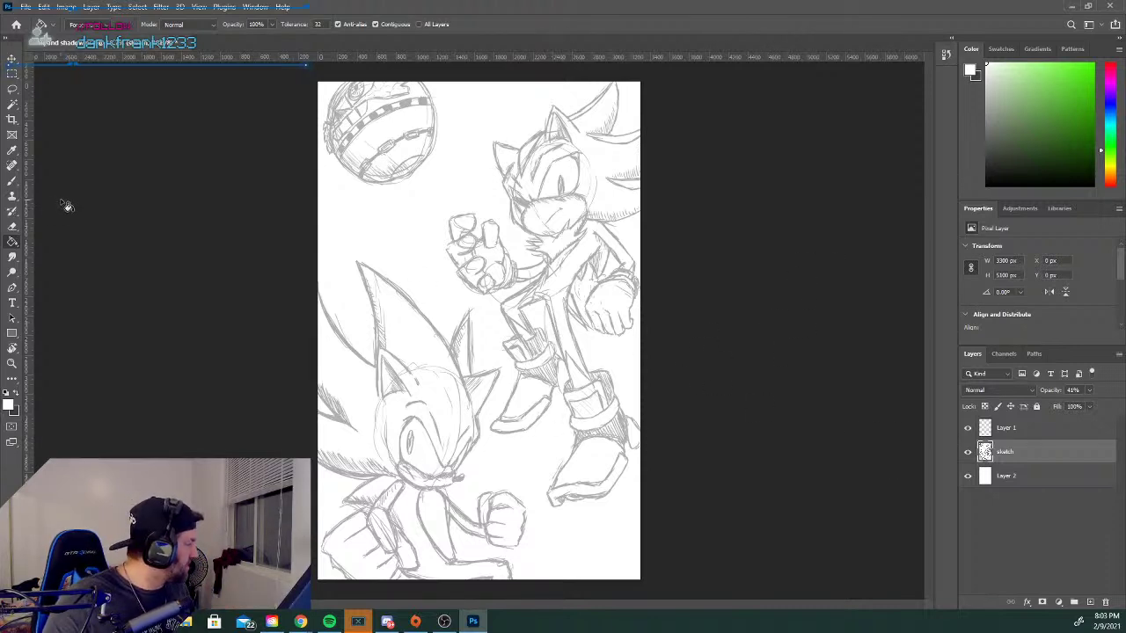
pyautogui.click(12, 180)
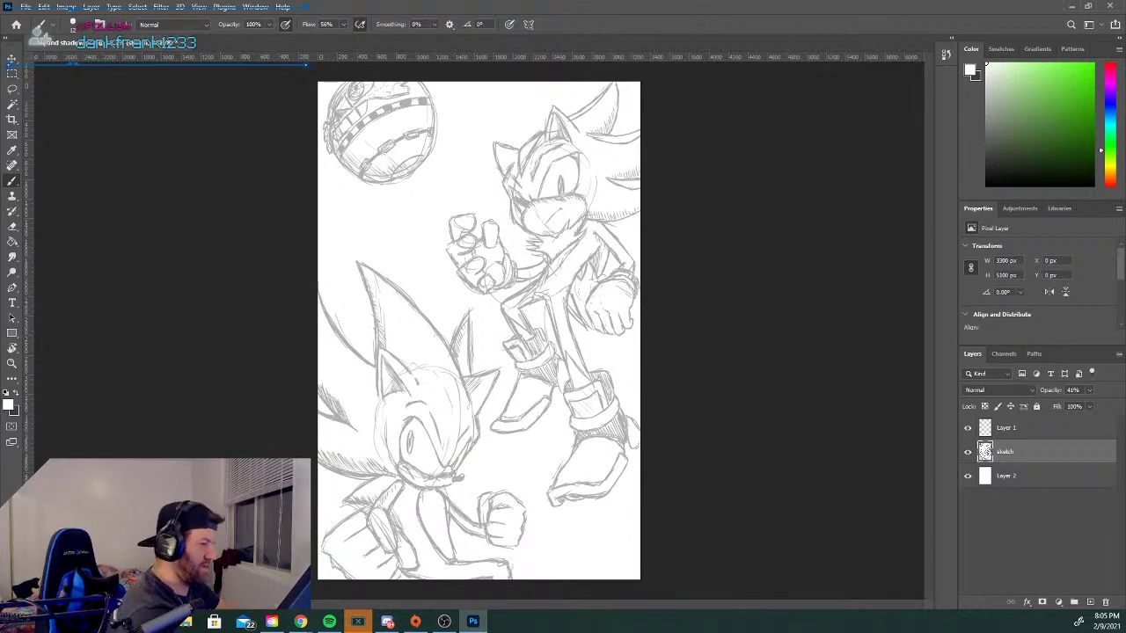
pyautogui.click(1089, 390)
pyautogui.moveTo(1079, 410); pyautogui.dragTo(1073, 410)
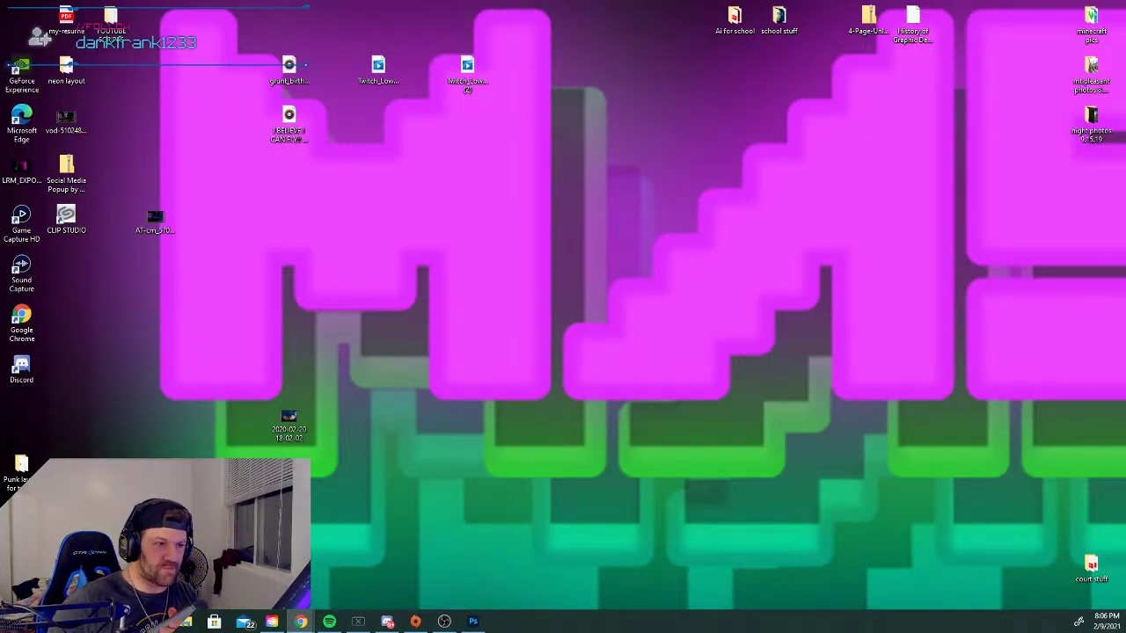
# Return to the Photoshop window, maximize it and make Layer 1 the active layer.
pyautogui.hotkey('alt', 'Tab')
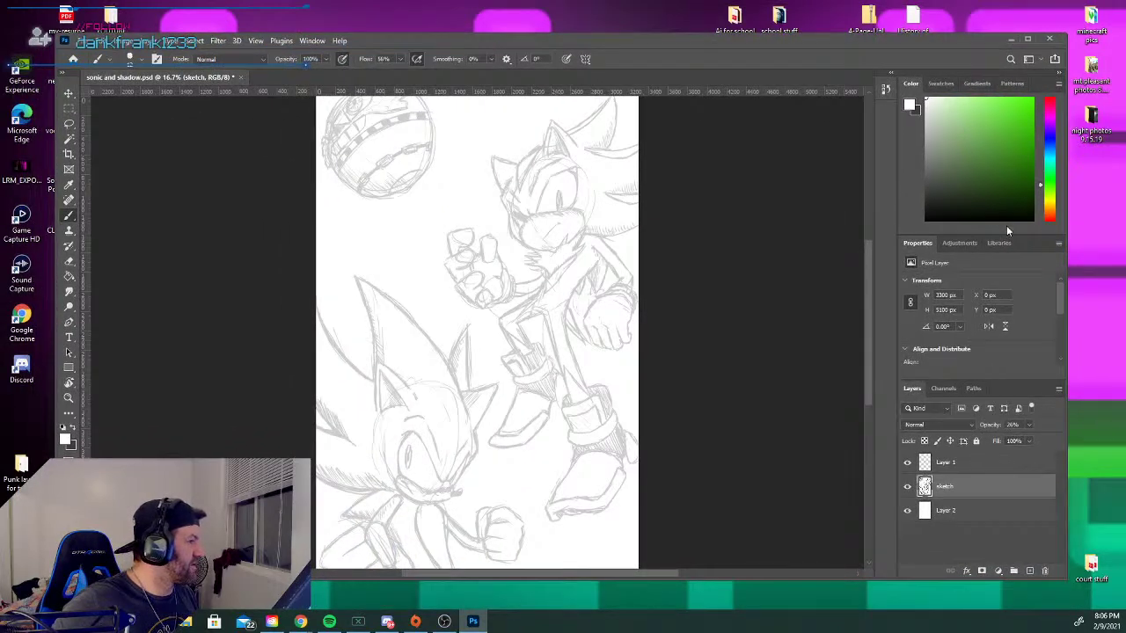
pyautogui.click(1027, 39)
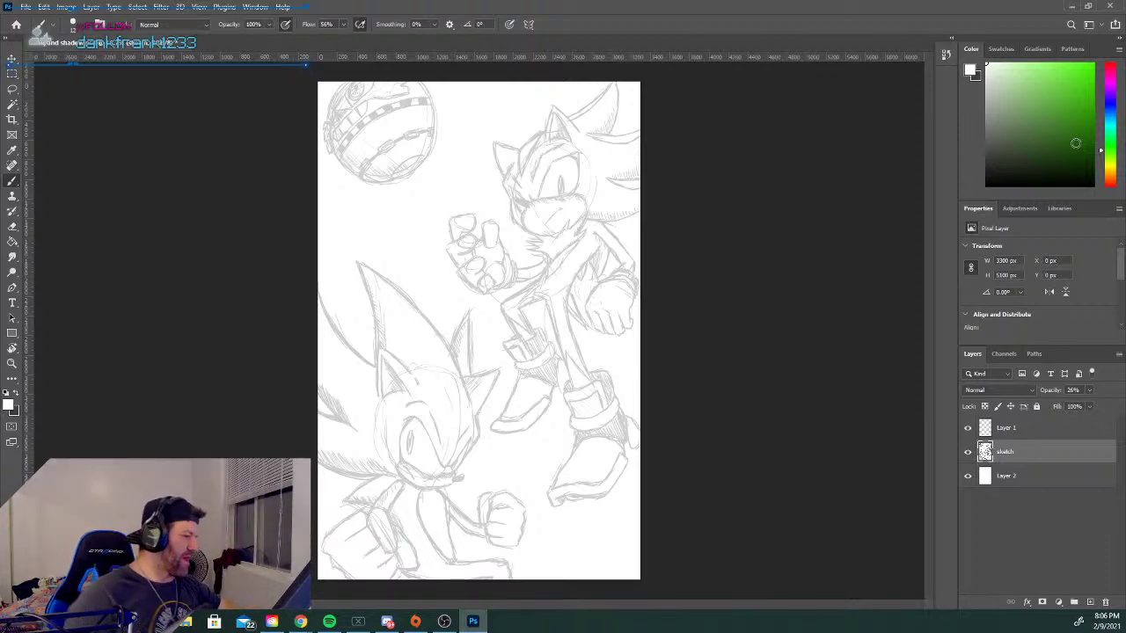
pyautogui.click(1021, 431)
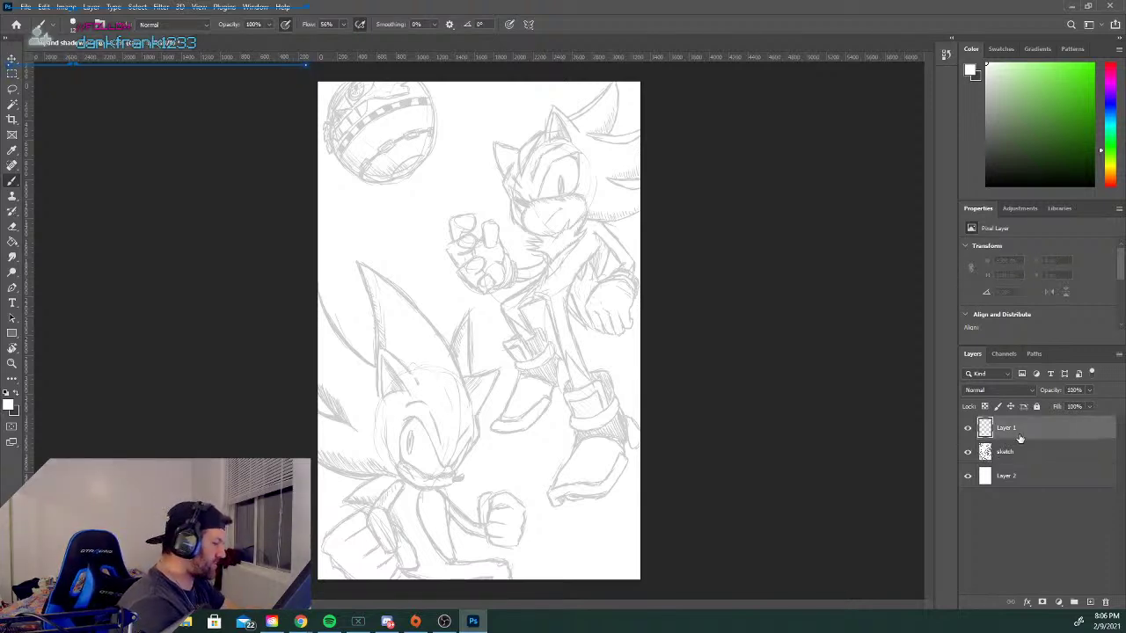
# Set the background colour to pure black, 000000.
pyautogui.click(15, 407)
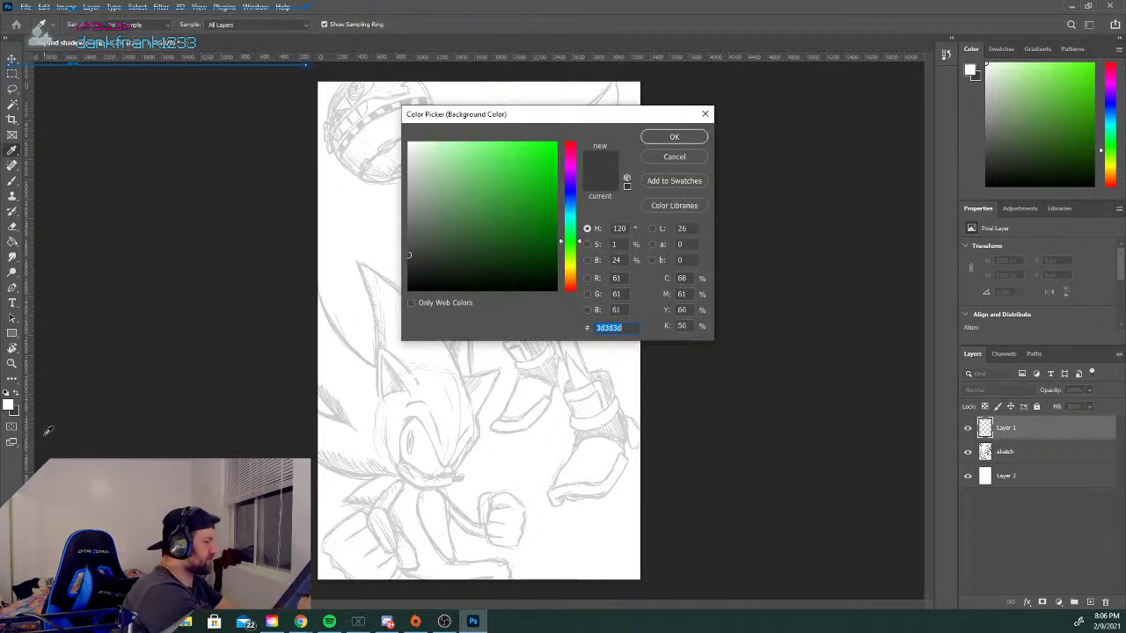
pyautogui.click(550, 291)
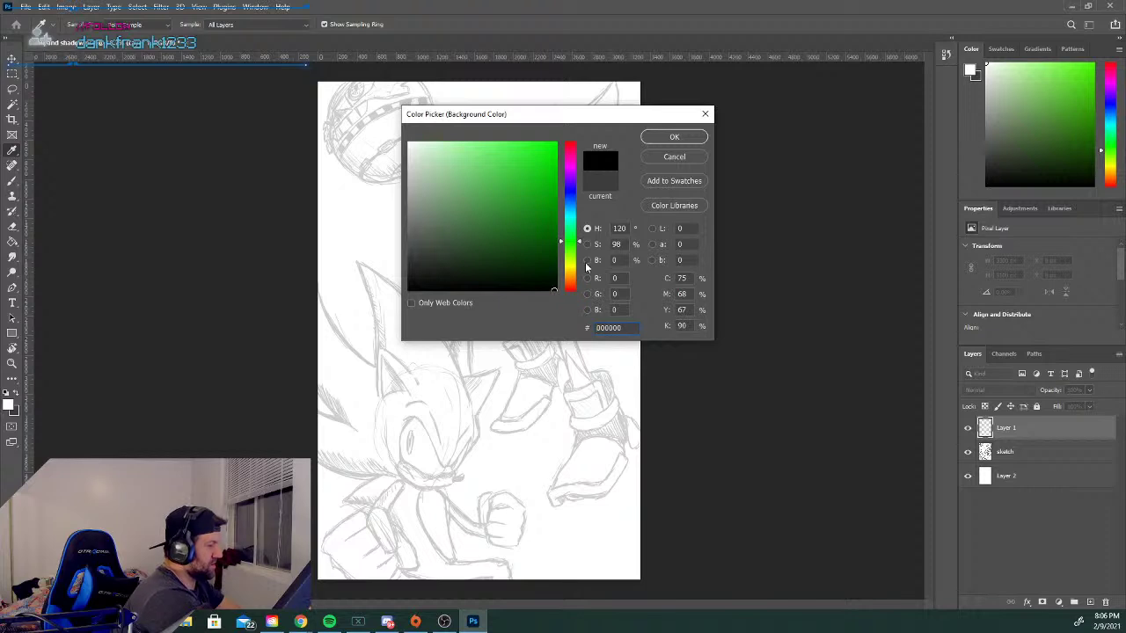
pyautogui.click(555, 291)
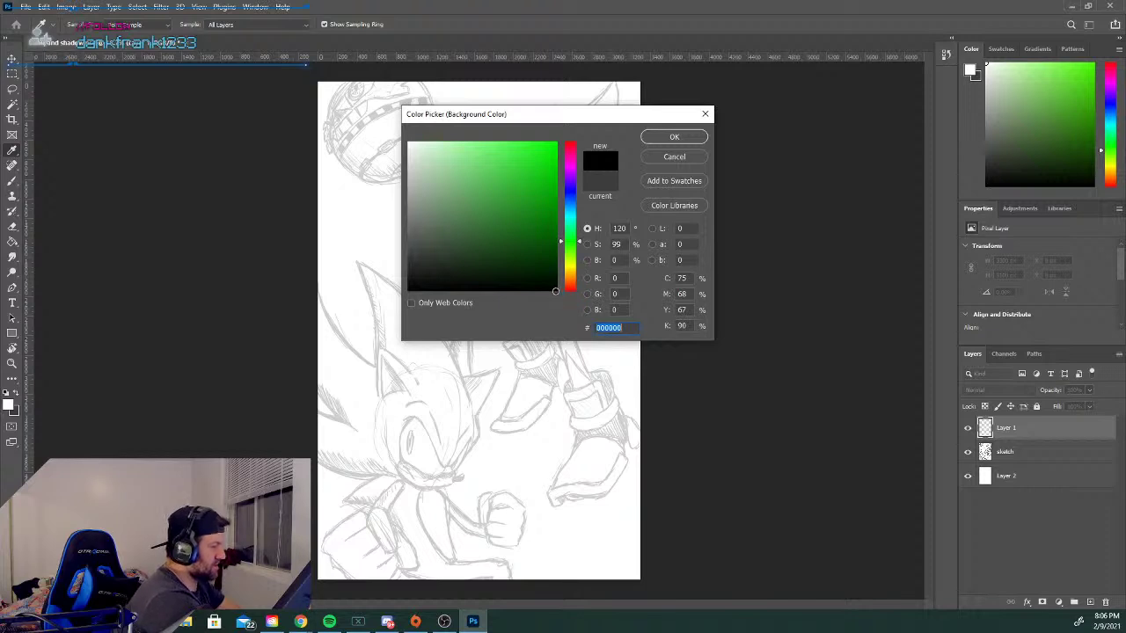
pyautogui.click(556, 291)
pyautogui.click(674, 138)
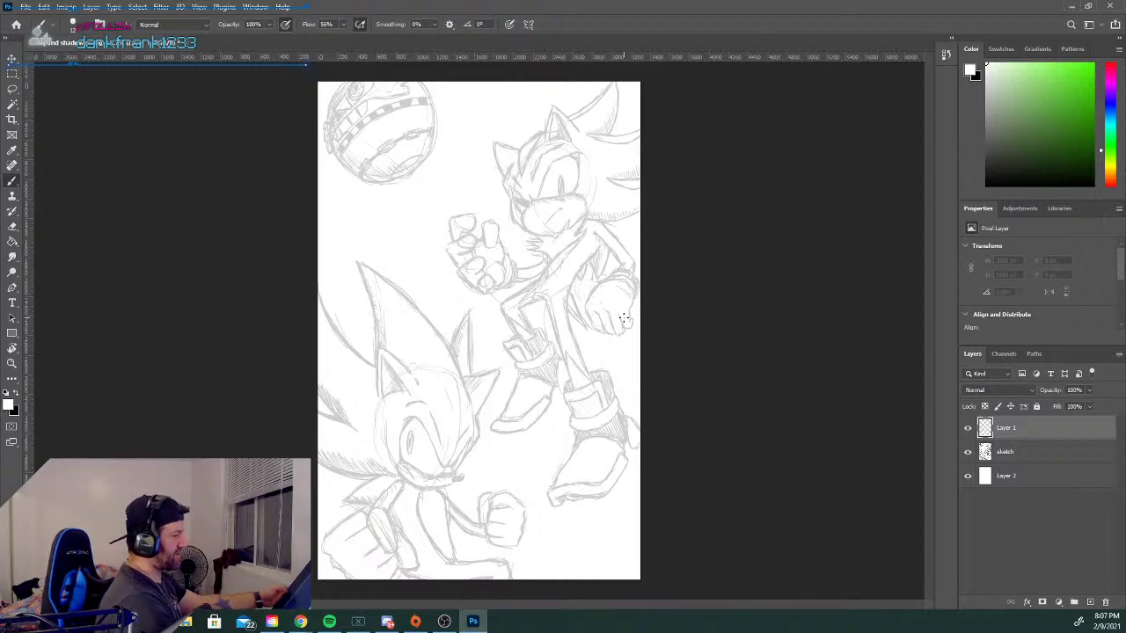
# Adjust the size of the Kyle's Inkbox - Classic Cartoonist brush for inking the sphere.
pyautogui.hotkey('ctrl', '+')
pyautogui.hotkey('ctrl', '+')
pyautogui.moveTo(927, 347); pyautogui.dragTo(921, 223)
pyautogui.moveTo(510, 605)
pyautogui.mouseDown()
pyautogui.moveTo(456, 607)
pyautogui.moveTo(453, 572)
pyautogui.mouseUp()
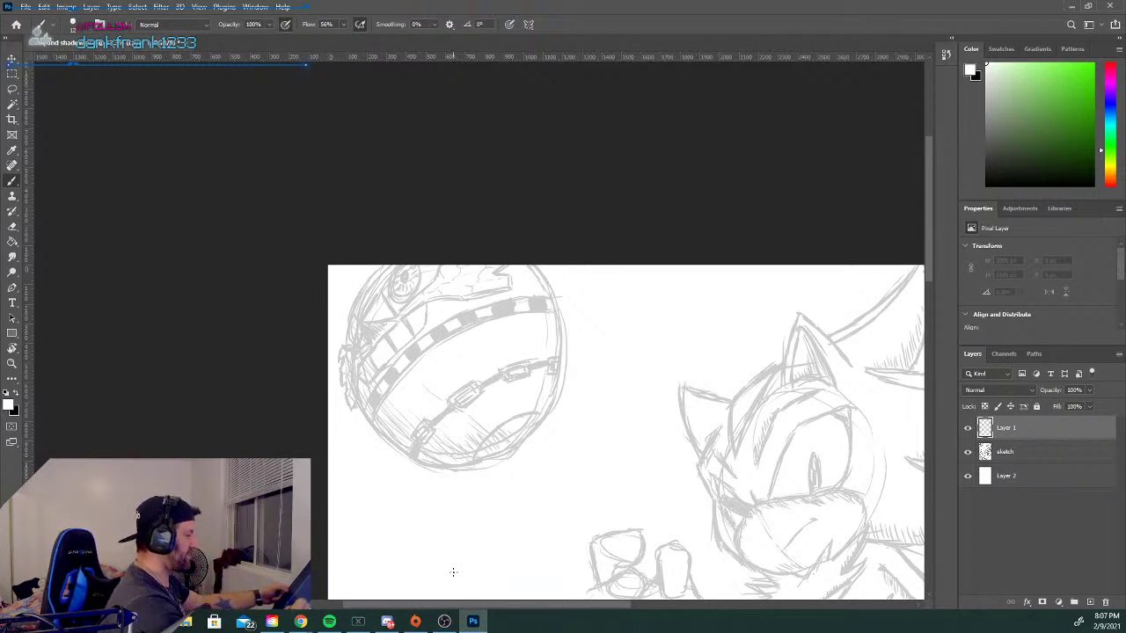
pyautogui.hotkey('ctrl', '+')
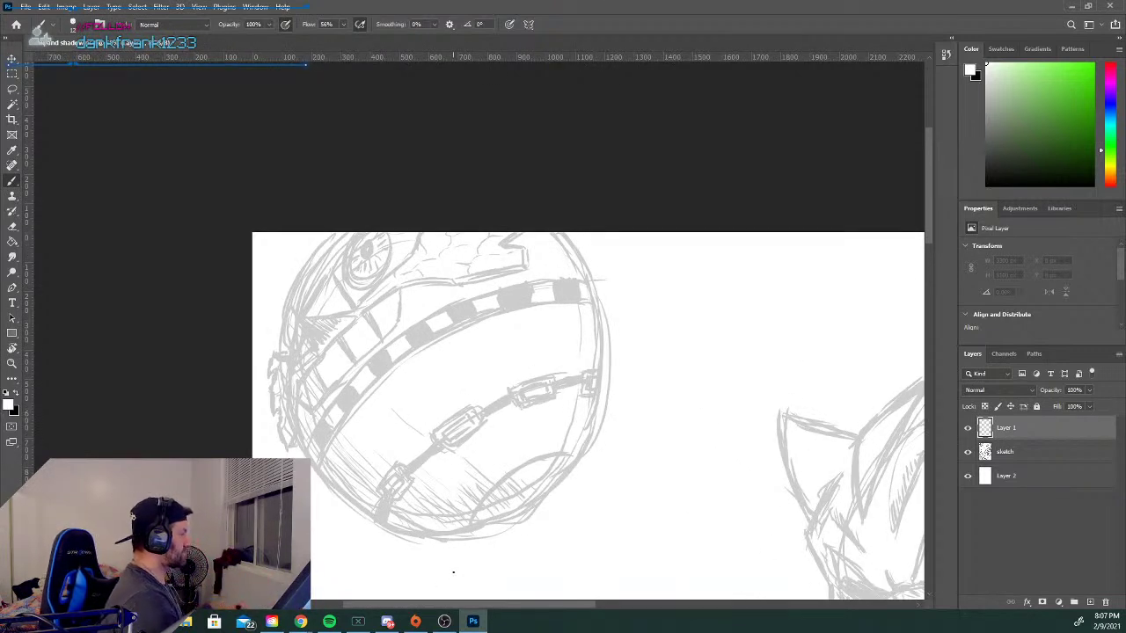
pyautogui.click(77, 27)
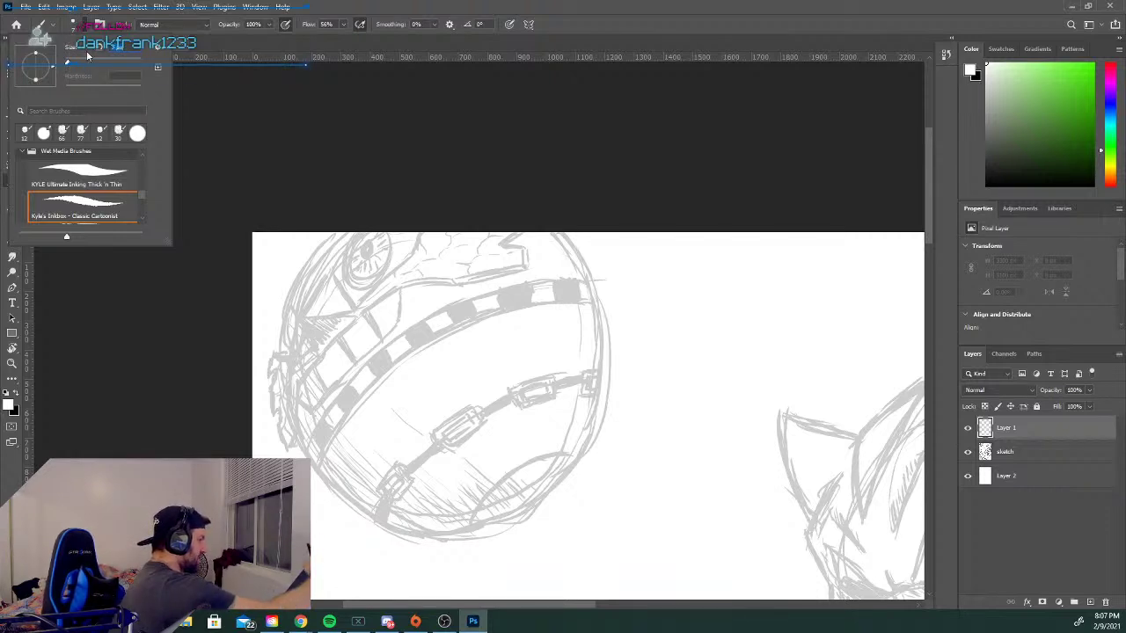
pyautogui.press('Return')
pyautogui.click(76, 27)
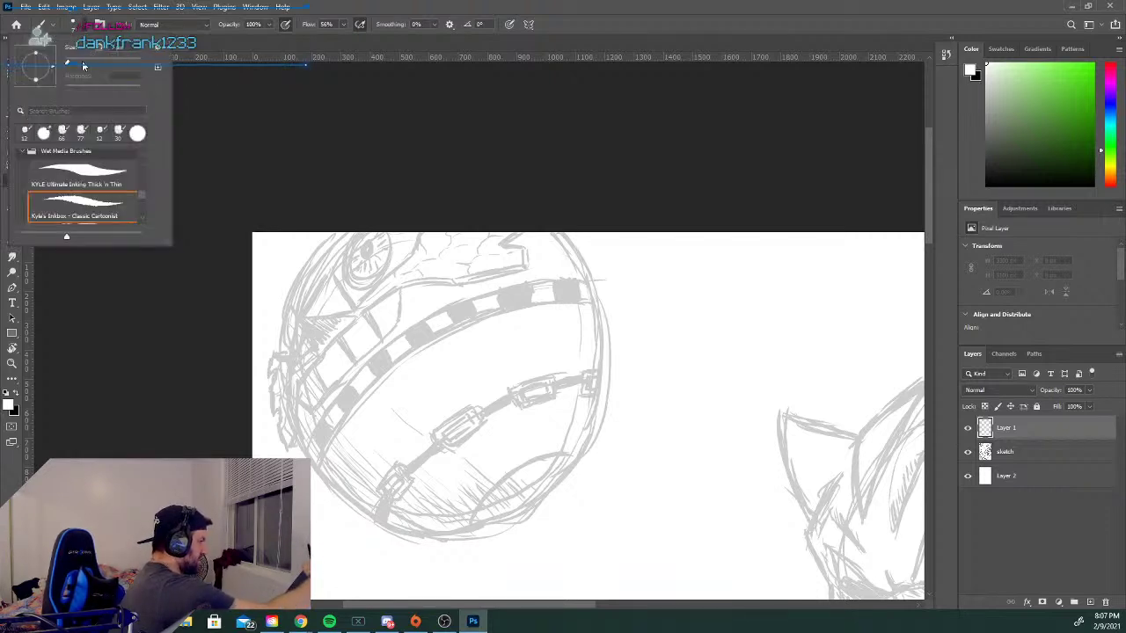
pyautogui.moveTo(68, 62); pyautogui.dragTo(69, 60)
pyautogui.press('Return')
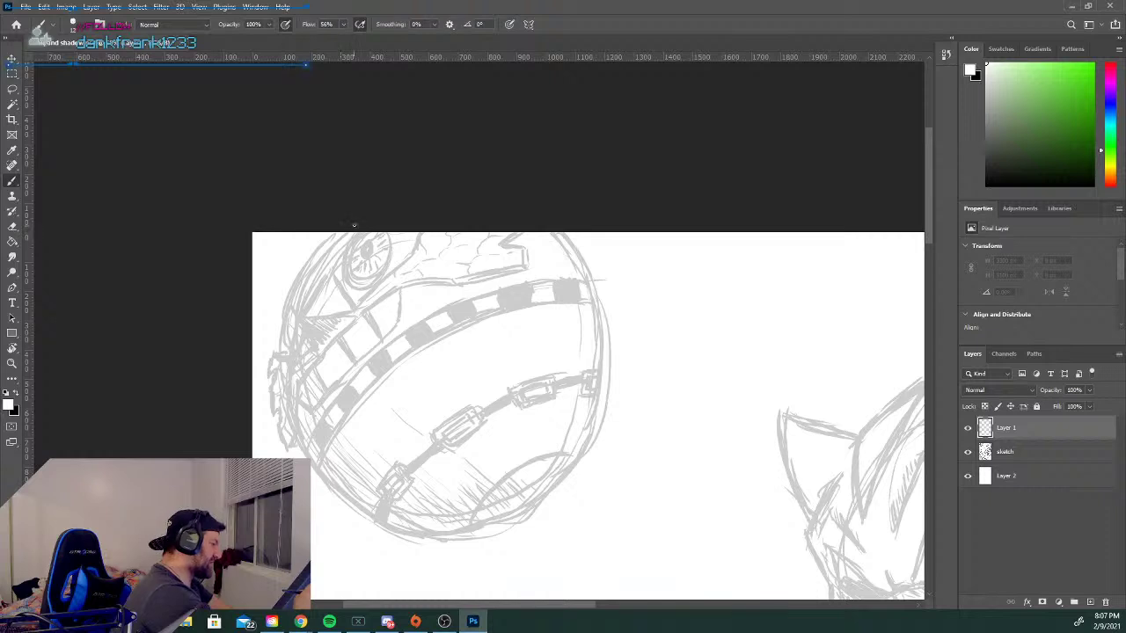
# Undo a white trial stroke on the sphere's outline and make black the foreground colour.
pyautogui.moveTo(334, 236)
pyautogui.mouseDown()
pyautogui.moveTo(289, 303)
pyautogui.moveTo(282, 343)
pyautogui.mouseUp()
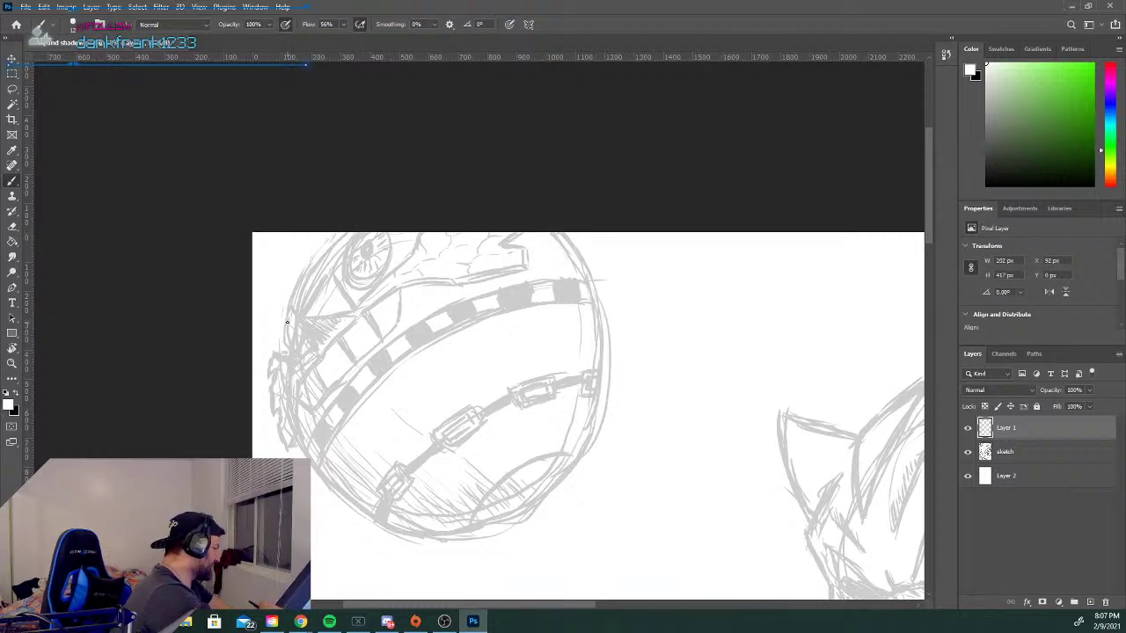
pyautogui.hotkey('ctrl', 'z')
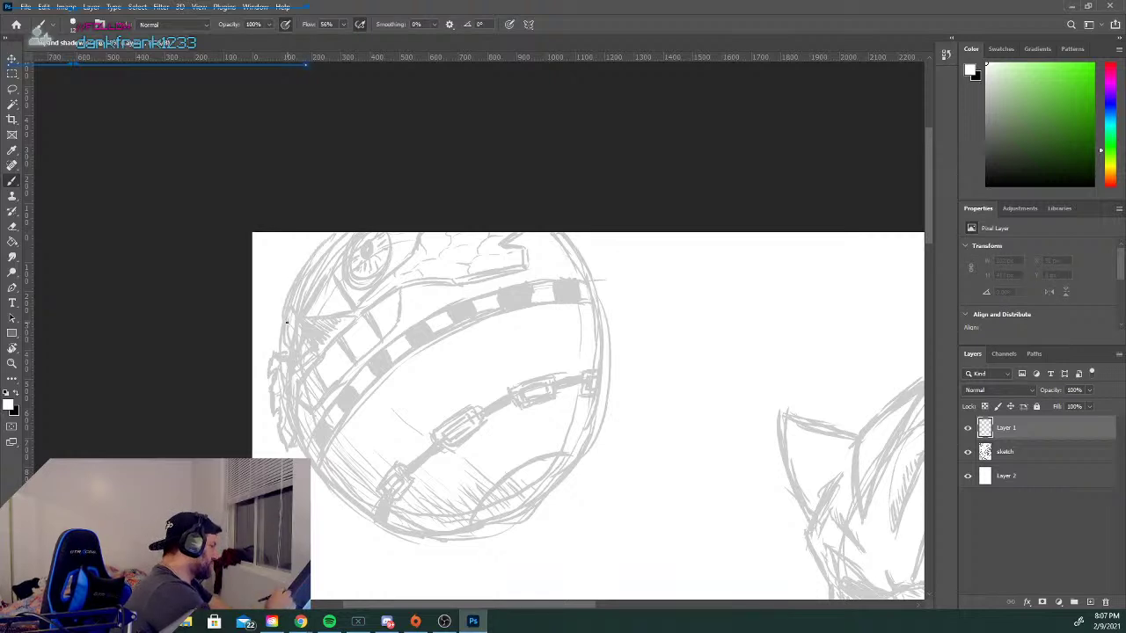
pyautogui.click(15, 411)
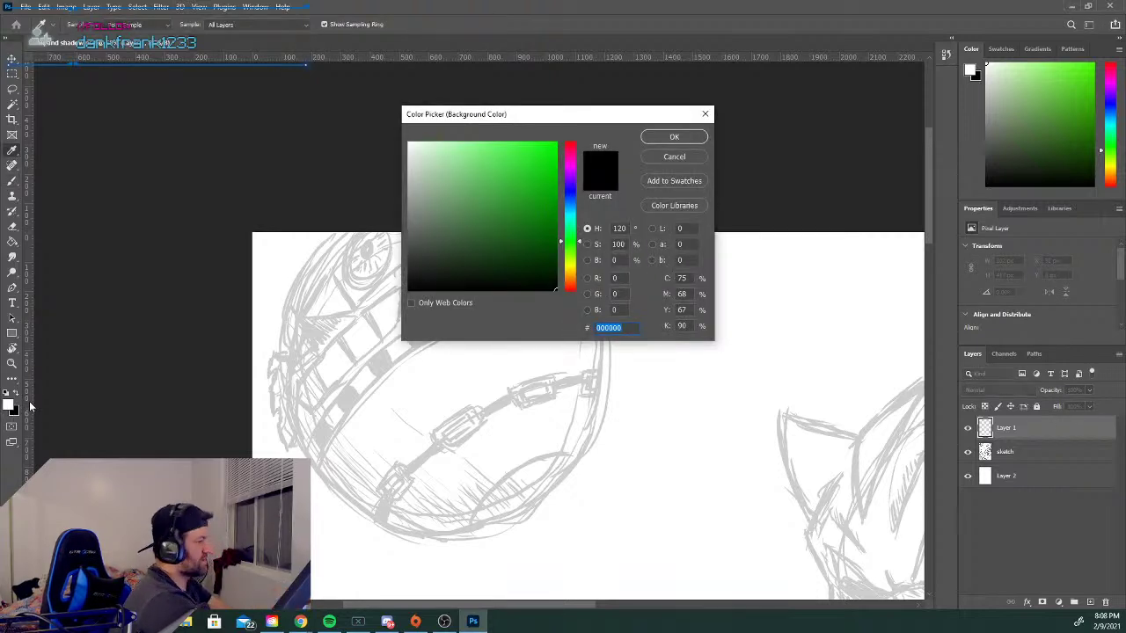
pyautogui.click(674, 137)
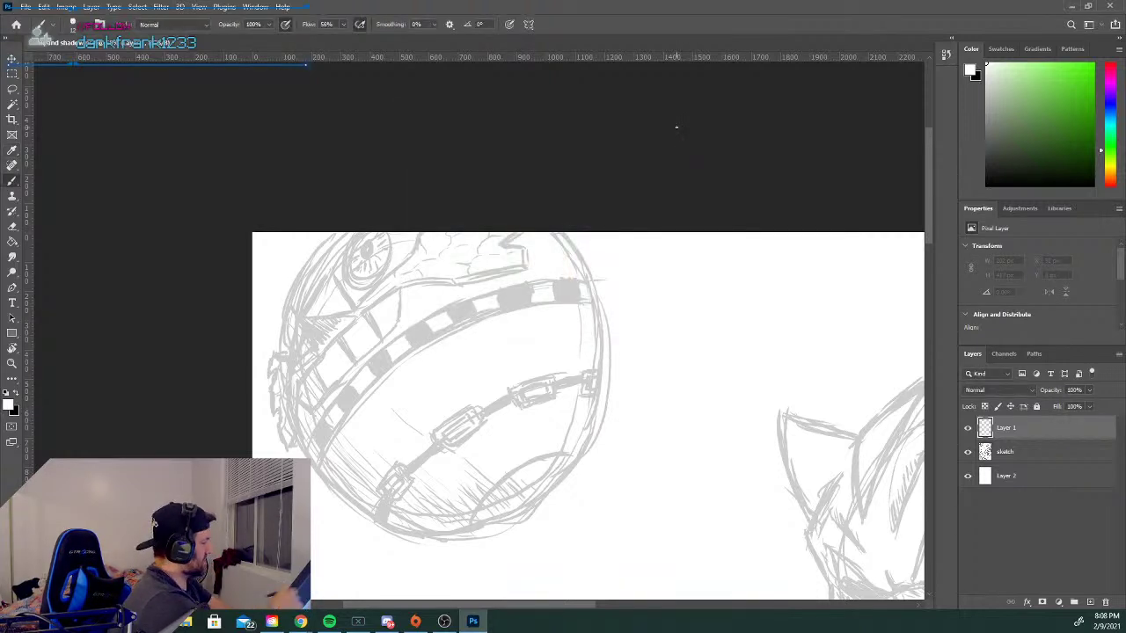
pyautogui.click(19, 392)
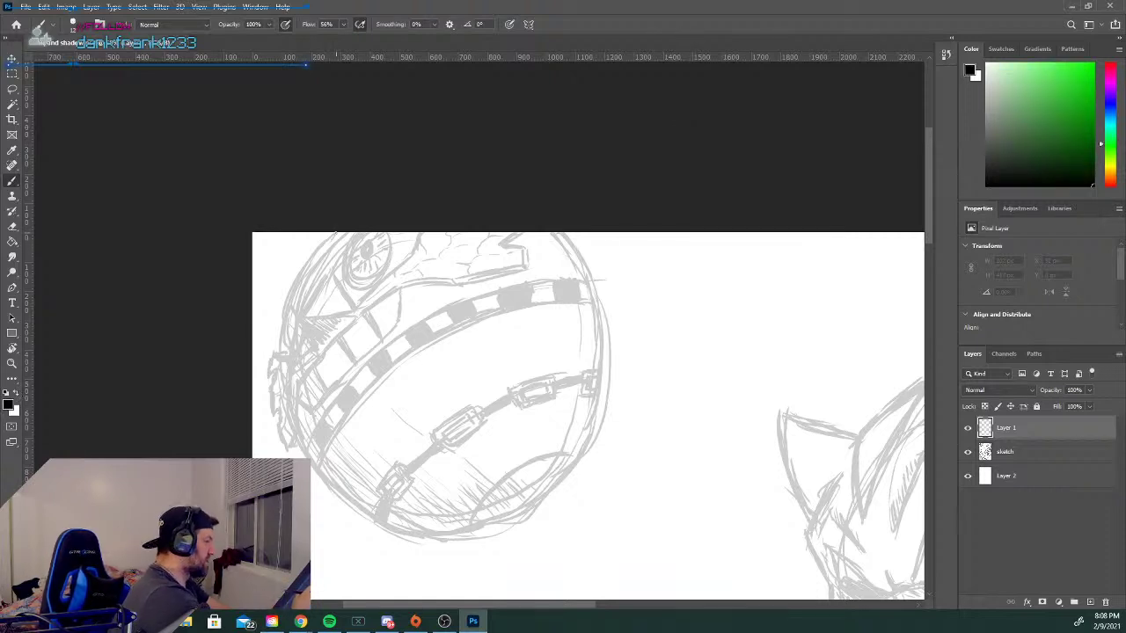
pyautogui.moveTo(336, 233)
pyautogui.mouseDown()
pyautogui.moveTo(288, 297)
pyautogui.moveTo(275, 354)
pyautogui.mouseUp()
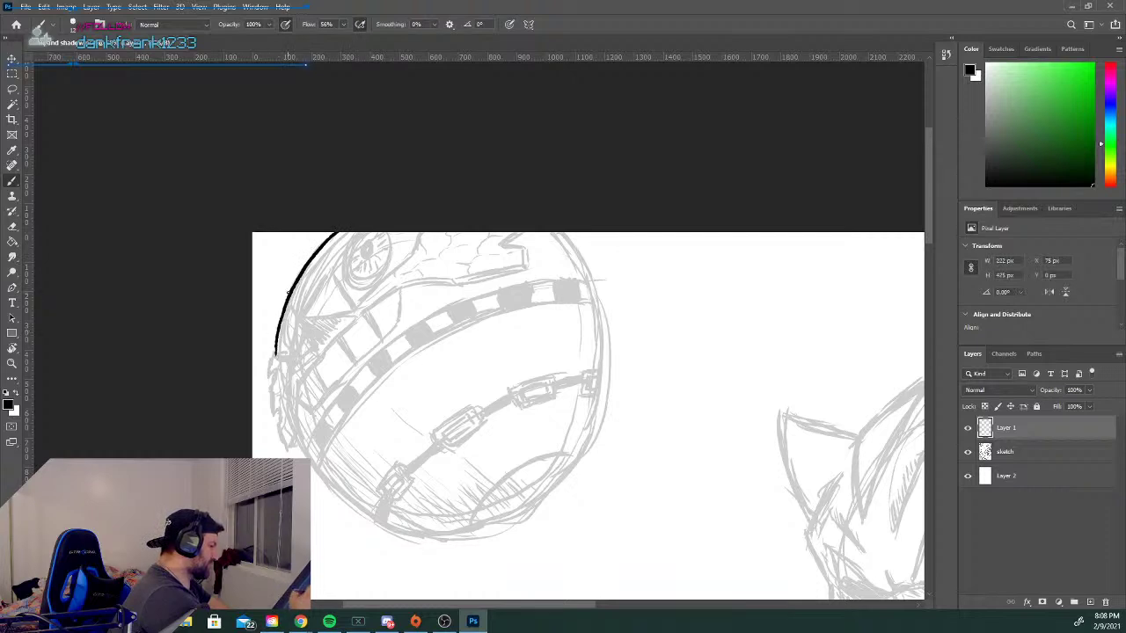
pyautogui.hotkey('ctrl', 'alt', 'shift', 'n')
pyautogui.hotkey('ctrl', 'alt', 'shift', 'n')
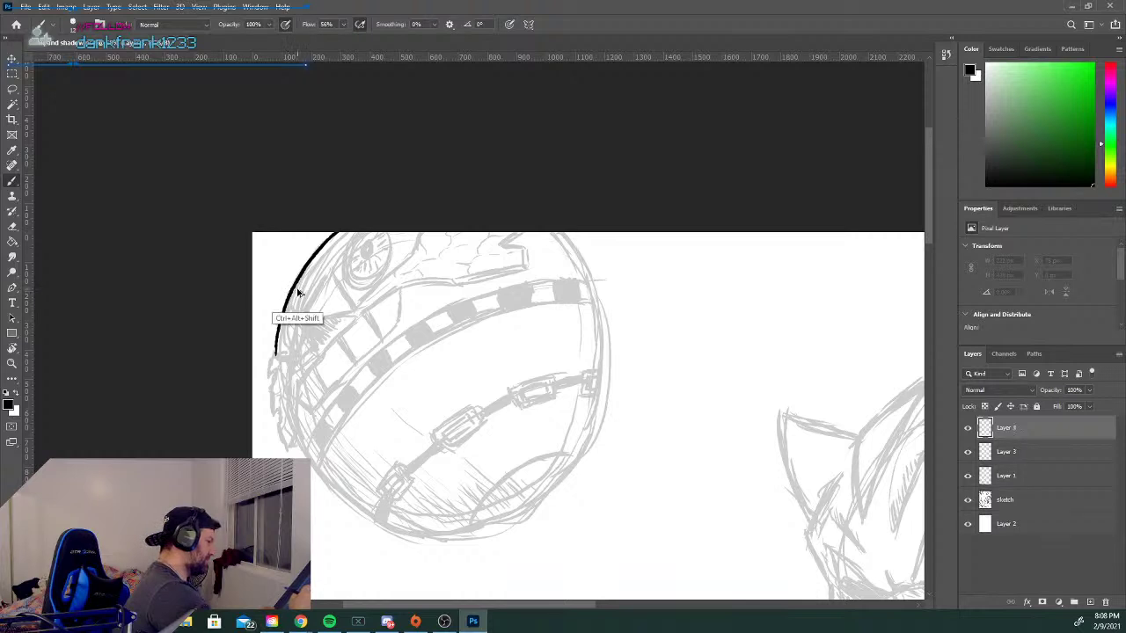
pyautogui.hotkey('ctrl', 'alt', 'shift', 'n')
pyautogui.hotkey('ctrl', 'alt', 'shift', 'n')
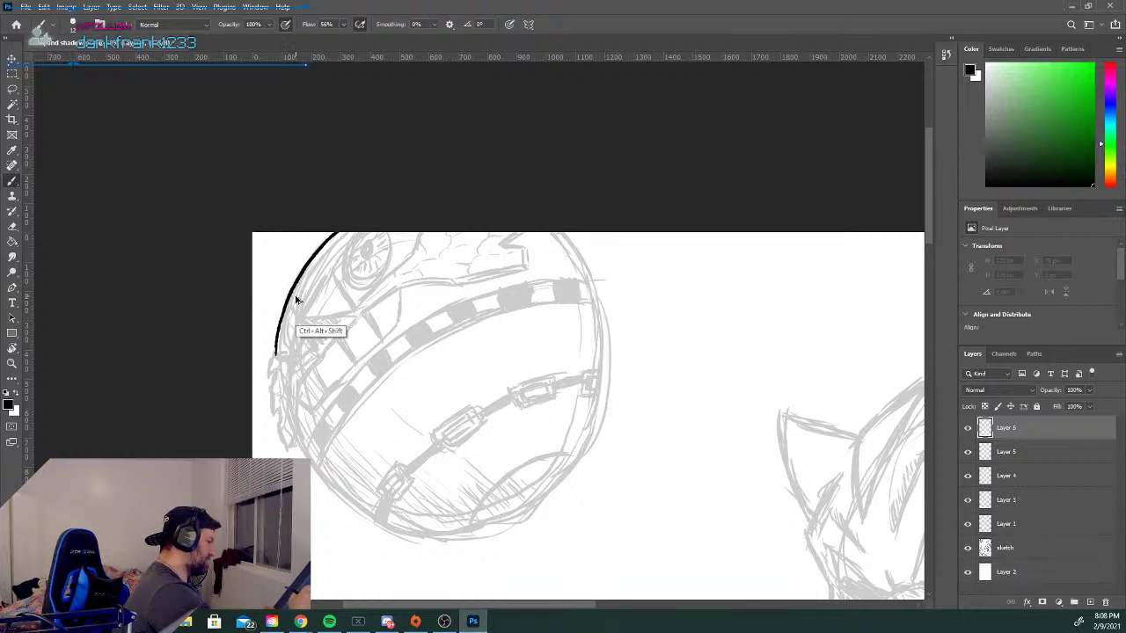
pyautogui.hotkey('ctrl', 'alt', 'shift', 'n')
pyautogui.hotkey('ctrl', 'alt', 'shift', 'n')
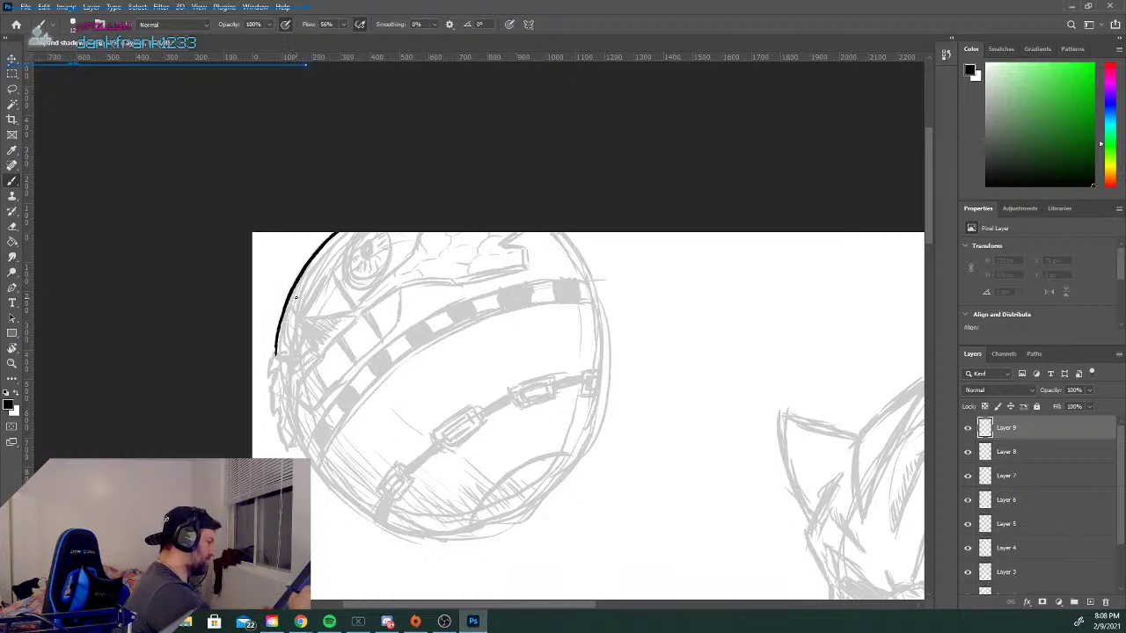
pyautogui.hotkey('ctrl', 'z')
pyautogui.hotkey('ctrl', 'z')
pyautogui.hotkey('ctrl', 'z')
pyautogui.hotkey('ctrl', 'z')
pyautogui.hotkey('ctrl', 'z')
pyautogui.hotkey('ctrl', 'z')
pyautogui.hotkey('ctrl', 'z')
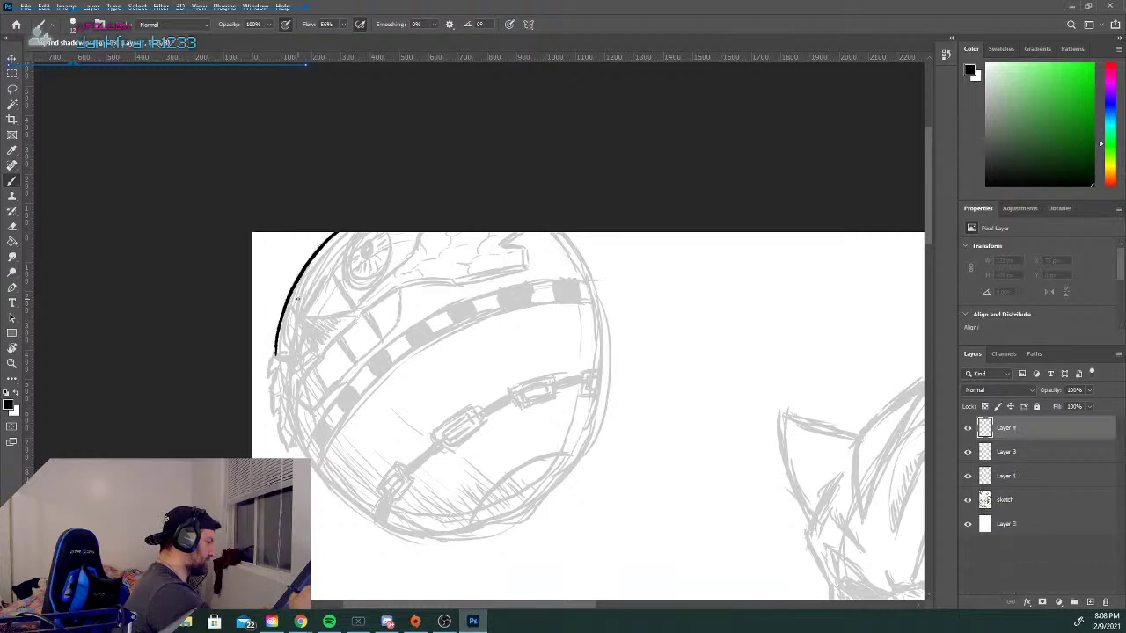
pyautogui.hotkey('ctrl', 'z')
pyautogui.hotkey('ctrl', 'z')
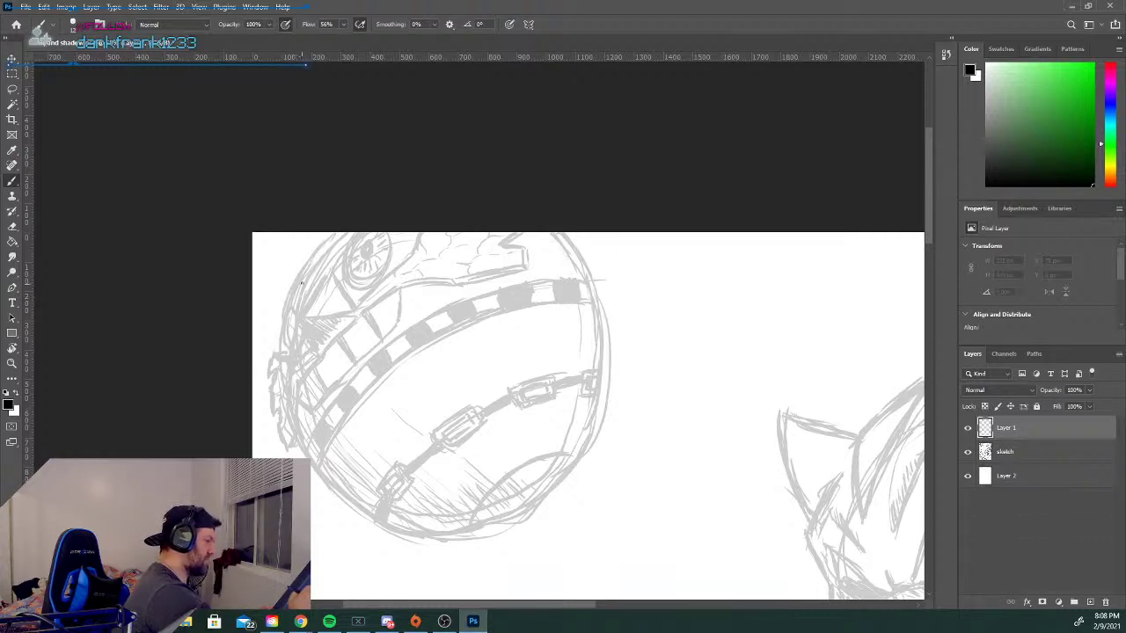
# Ink the sphere's upper-left outline on Layer 1 as one black arc from the canvas's top edge, redoing unsatisfactory strokes.
pyautogui.moveTo(341, 228)
pyautogui.mouseDown()
pyautogui.moveTo(288, 299)
pyautogui.moveTo(276, 356)
pyautogui.mouseUp()
pyautogui.hotkey('ctrl', 'z')
pyautogui.moveTo(341, 228)
pyautogui.mouseDown()
pyautogui.moveTo(317, 251)
pyautogui.moveTo(287, 353)
pyautogui.mouseUp()
pyautogui.hotkey('ctrl', 'z')
pyautogui.moveTo(336, 231)
pyautogui.mouseDown()
pyautogui.moveTo(289, 297)
pyautogui.moveTo(279, 352)
pyautogui.moveTo(318, 254)
pyautogui.moveTo(343, 232)
pyautogui.mouseUp()
pyautogui.hotkey('ctrl', 'z')
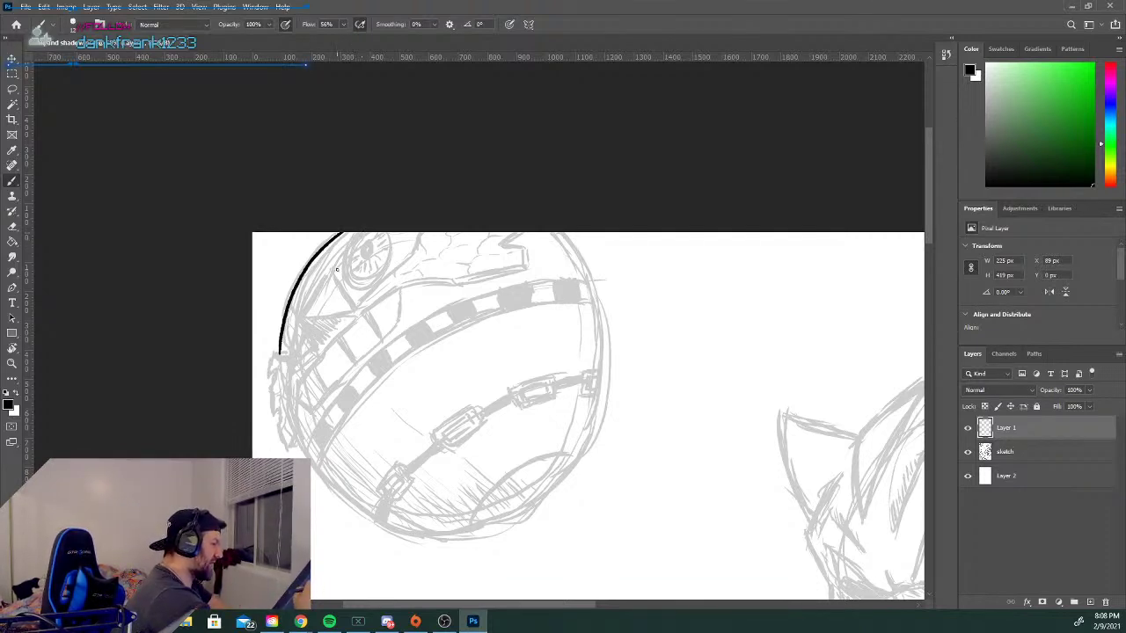
# Ink the triangle near the sphere's upper-left outline and the slanted edge running down from its left corner, redrawing the triangle's upper-left side.
pyautogui.moveTo(299, 319); pyautogui.dragTo(315, 354)
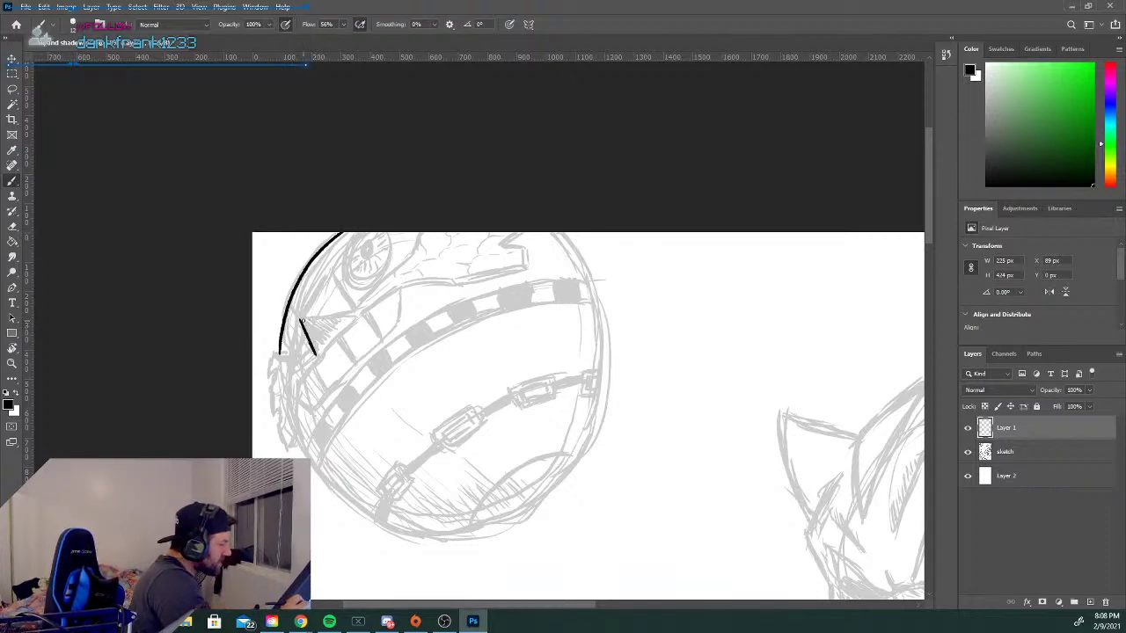
pyautogui.moveTo(300, 319); pyautogui.dragTo(355, 314)
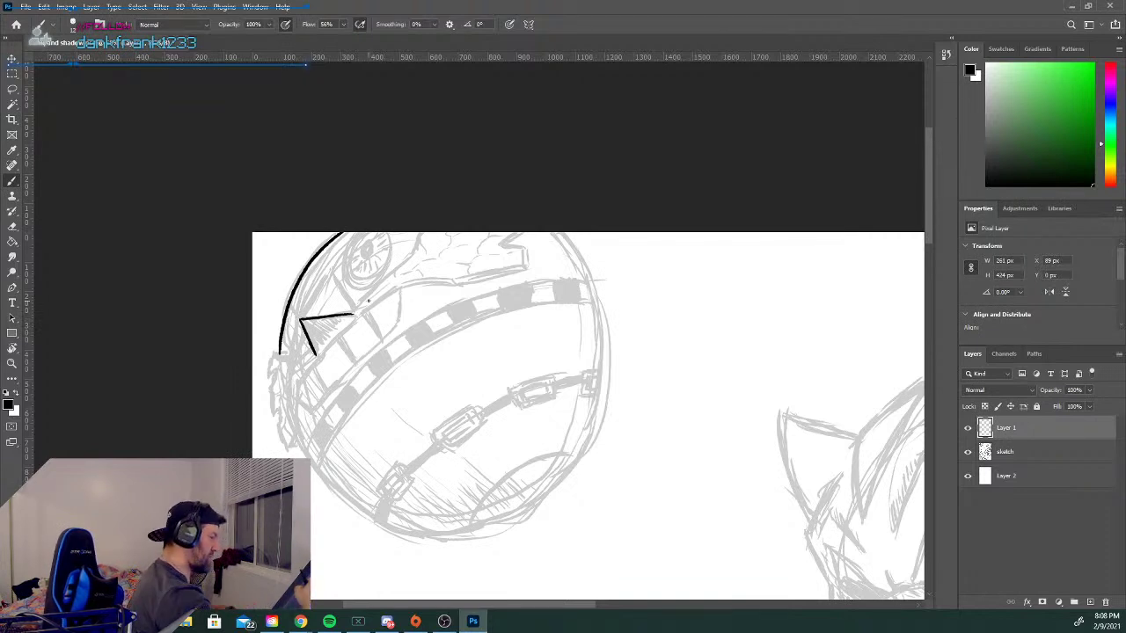
pyautogui.moveTo(332, 276); pyautogui.dragTo(350, 310)
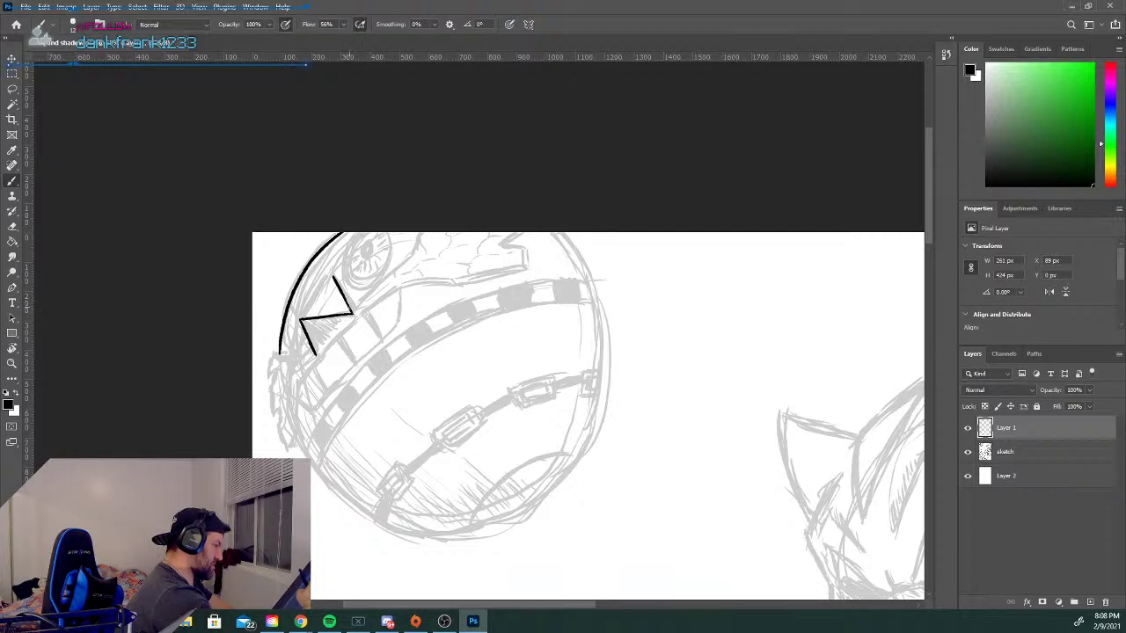
pyautogui.moveTo(324, 290); pyautogui.dragTo(299, 319)
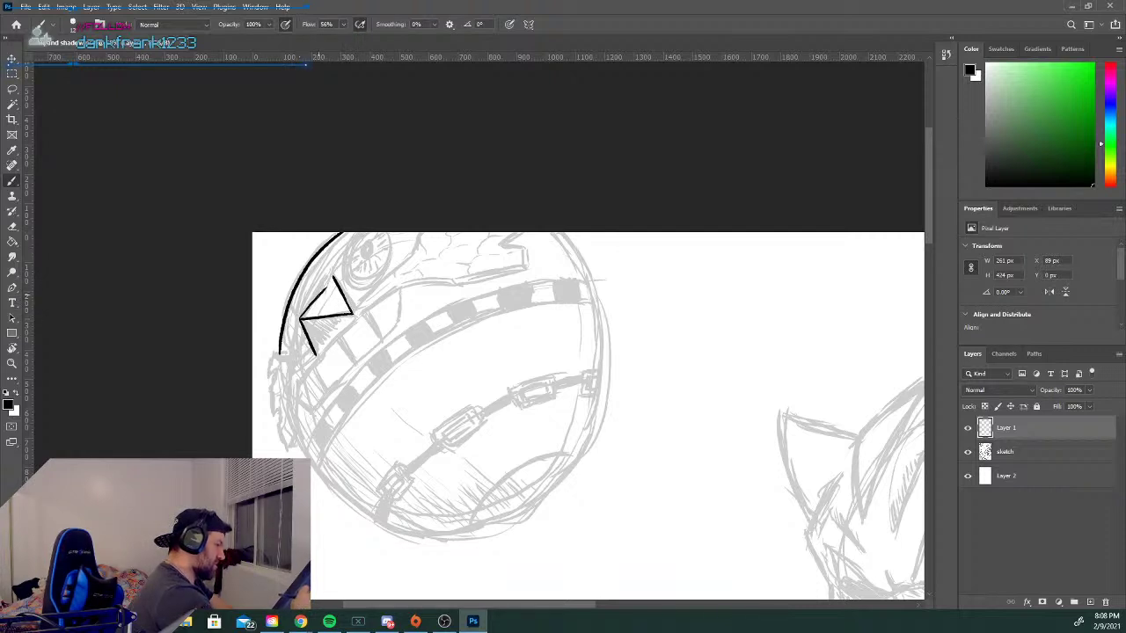
pyautogui.hotkey('ctrl', 'z')
pyautogui.moveTo(332, 279); pyautogui.dragTo(301, 318)
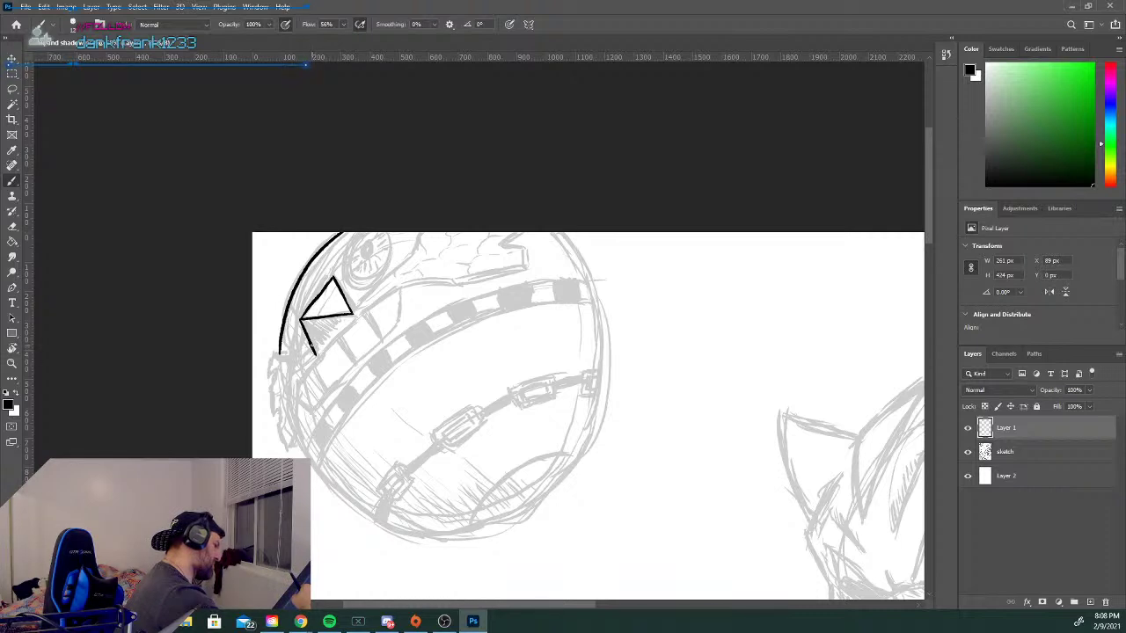
# Fill the wedge below the triangle with black hatching, redoing the first stroke, and ink the small oval detail against the sphere's left outline.
pyautogui.moveTo(322, 355); pyautogui.dragTo(303, 326)
pyautogui.hotkey('ctrl', 'z')
pyautogui.hotkey('ctrl', 'z')
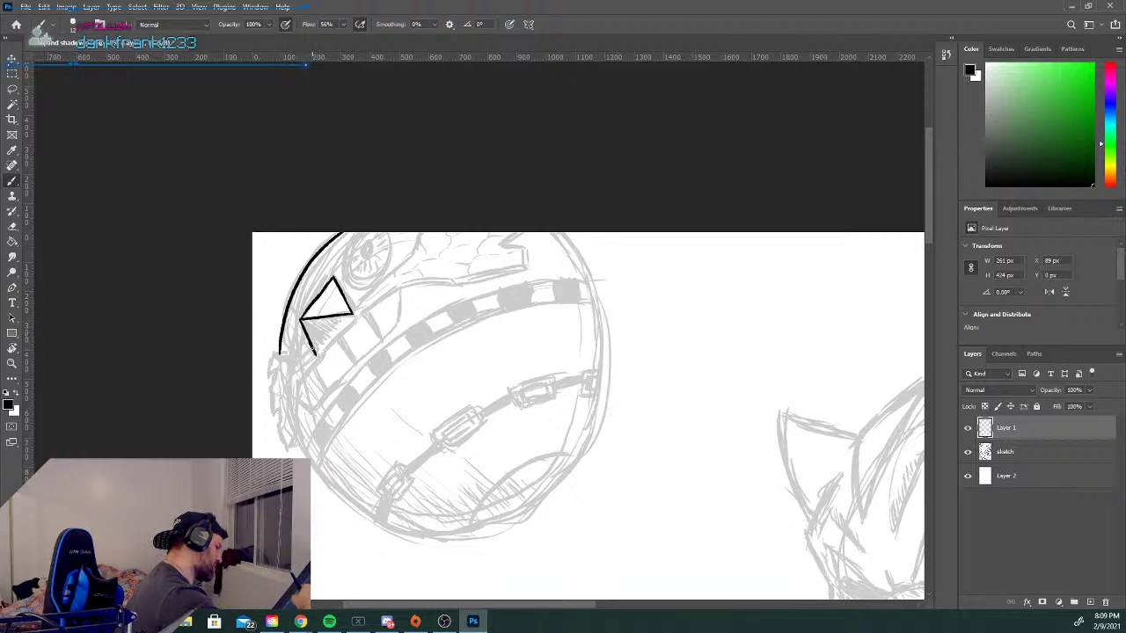
pyautogui.moveTo(321, 354)
pyautogui.mouseDown()
pyautogui.moveTo(300, 317)
pyautogui.moveTo(327, 317)
pyautogui.mouseUp()
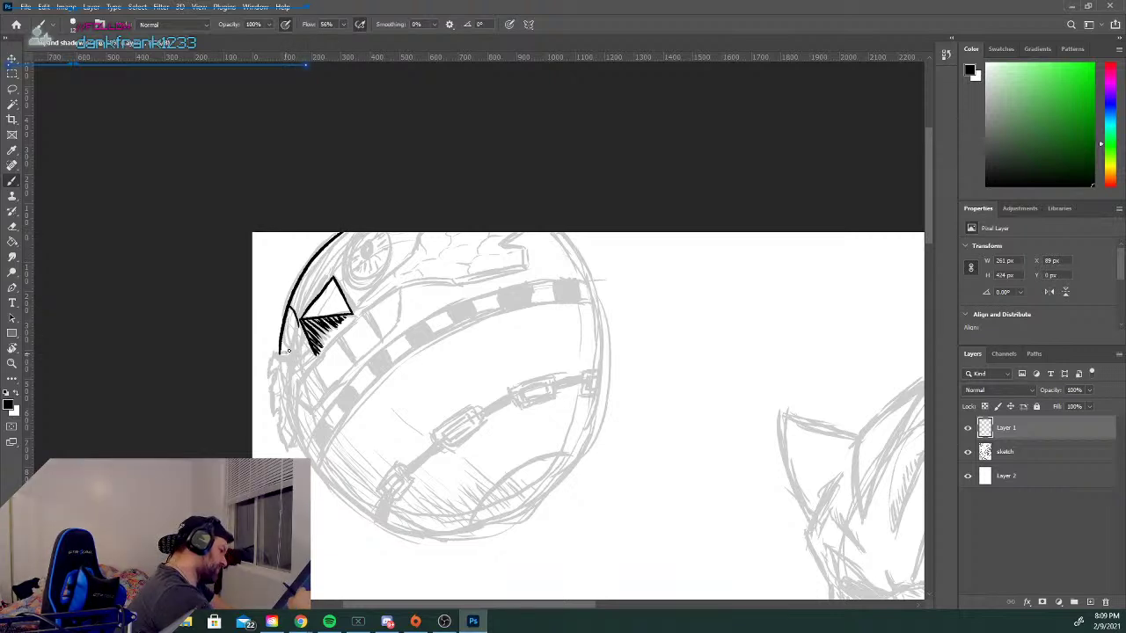
pyautogui.moveTo(286, 351); pyautogui.dragTo(295, 332)
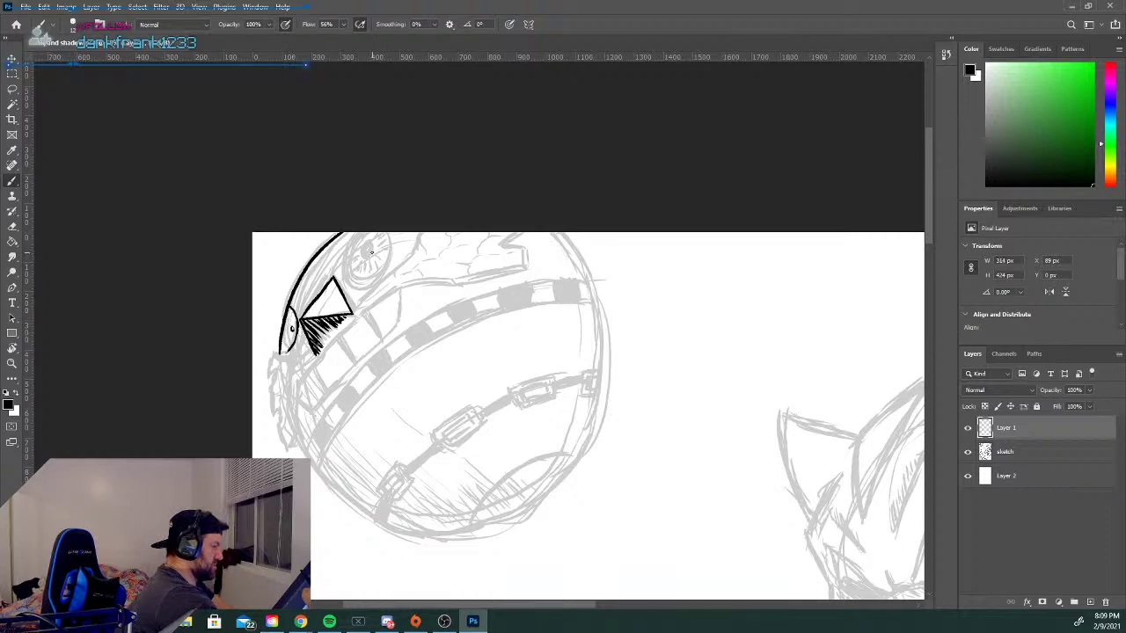
# Dot the centre of the round detail and ink the diagonal edge from the triangle's right corner up to the canvas's top edge, redoing it once.
pyautogui.click(370, 254)
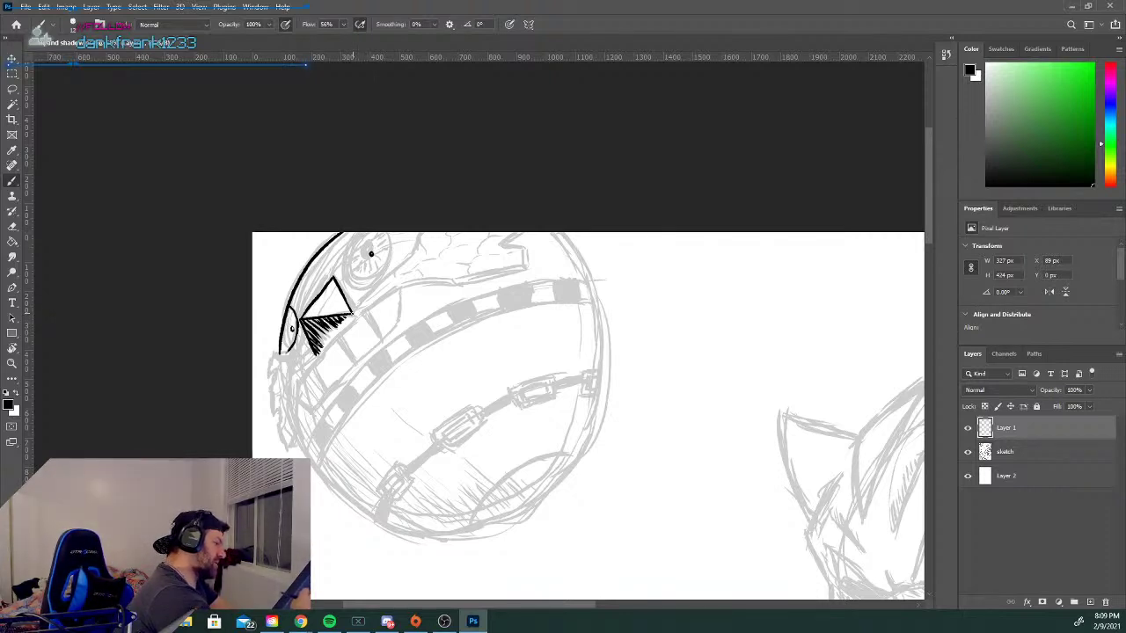
pyautogui.moveTo(351, 313); pyautogui.dragTo(410, 256)
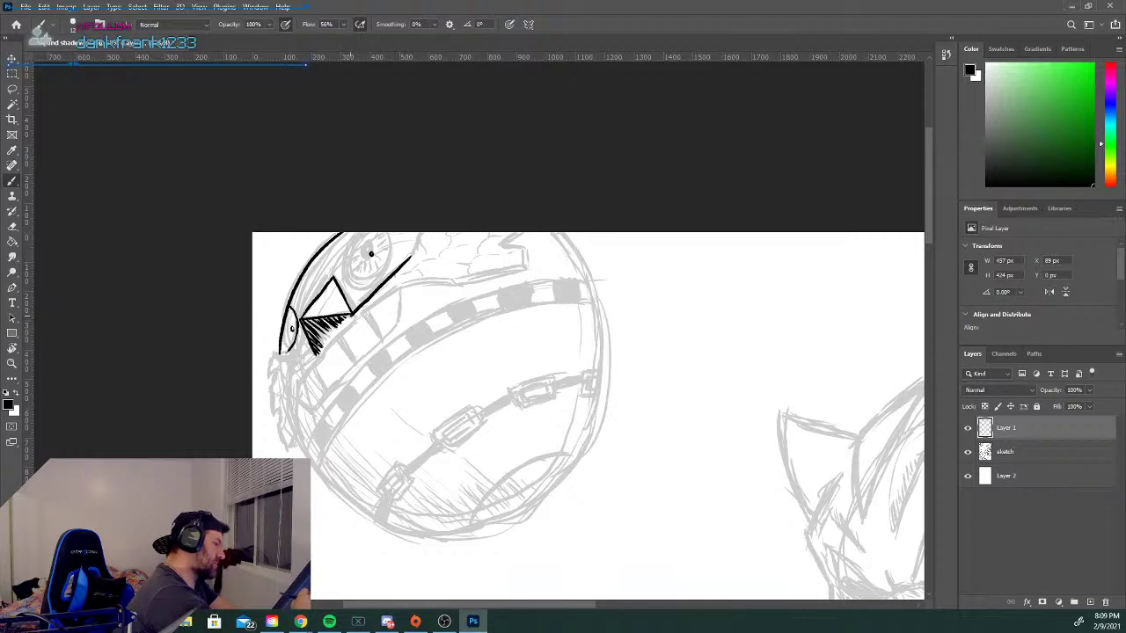
pyautogui.hotkey('ctrl', 'z')
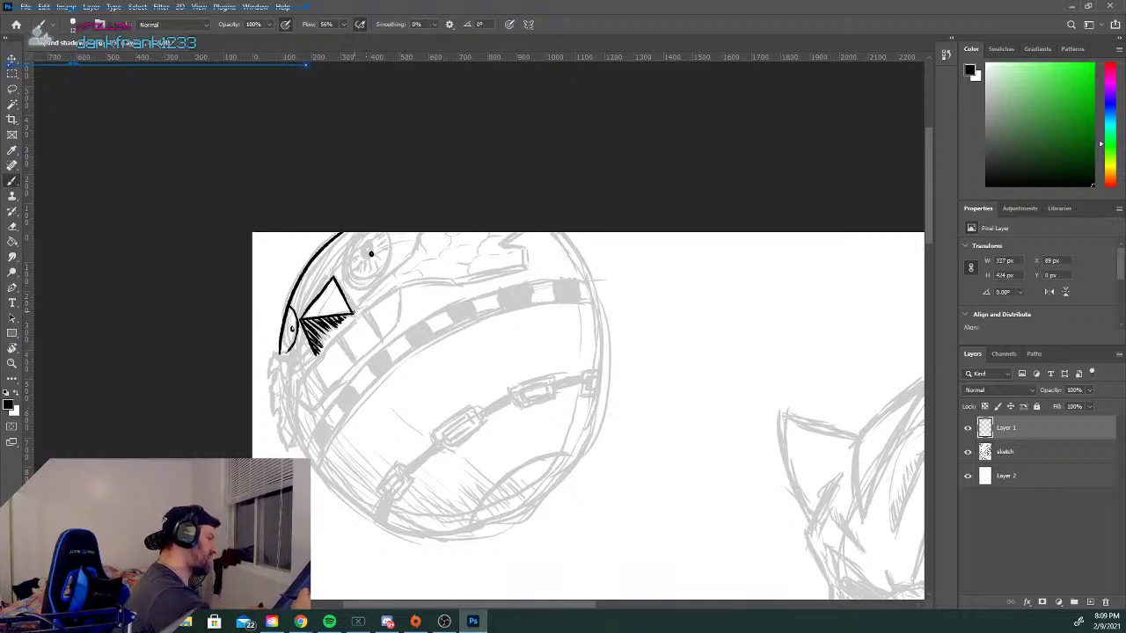
pyautogui.moveTo(351, 313); pyautogui.dragTo(406, 257)
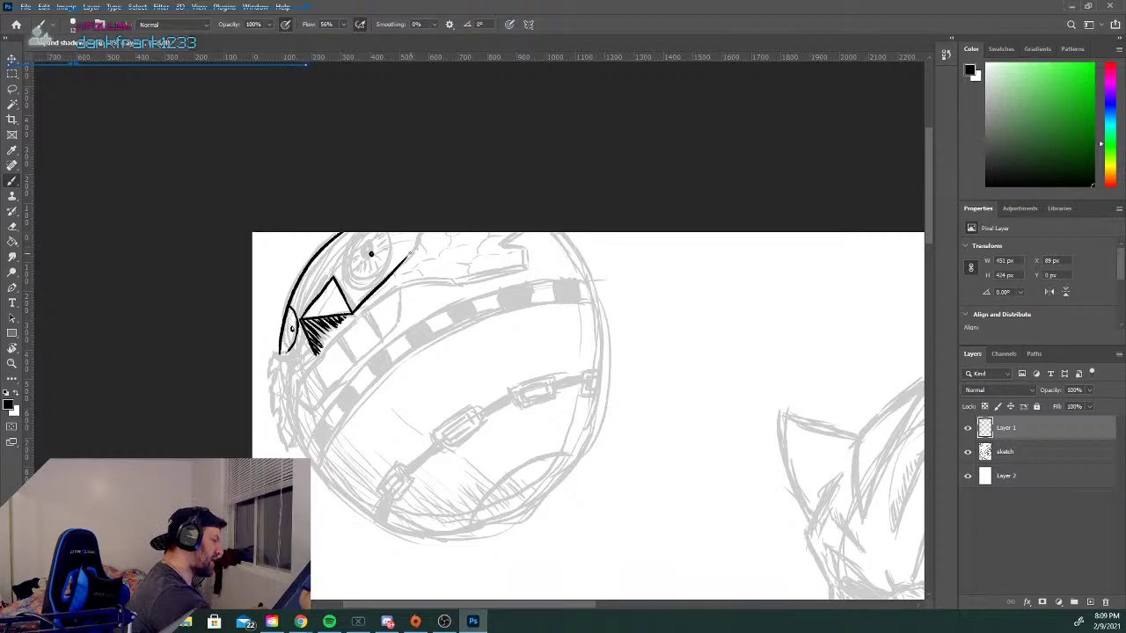
pyautogui.moveTo(409, 255); pyautogui.dragTo(417, 236)
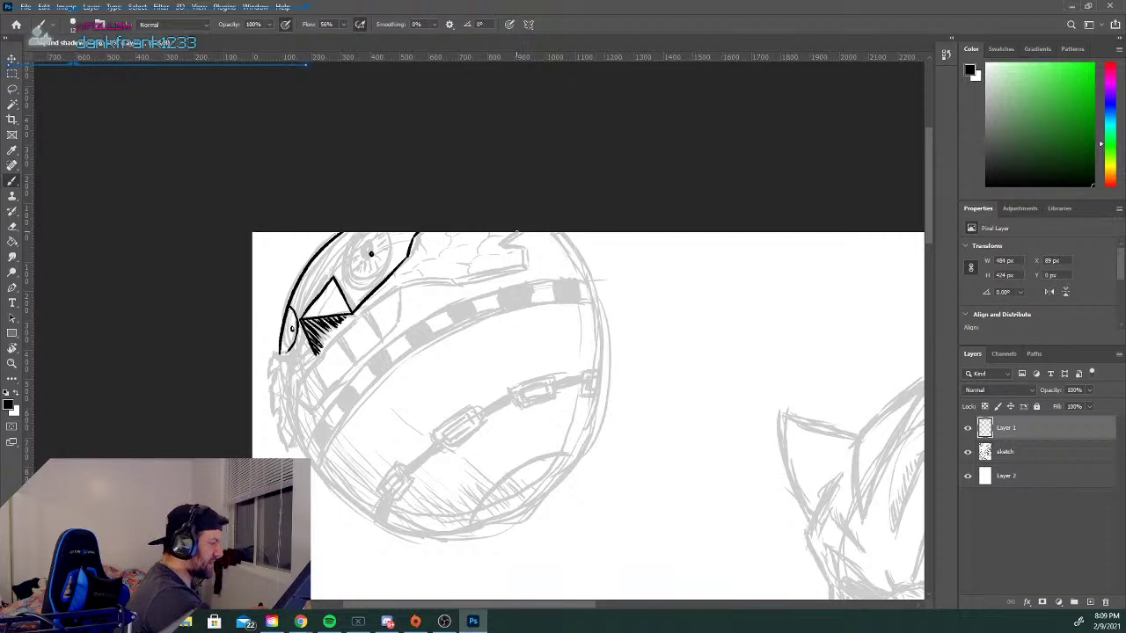
# Ink the cracked area's jagged right end and its long lower edge back to the hatched wedge, redoing the diagonal stretch until it fits.
pyautogui.moveTo(498, 247); pyautogui.dragTo(528, 236)
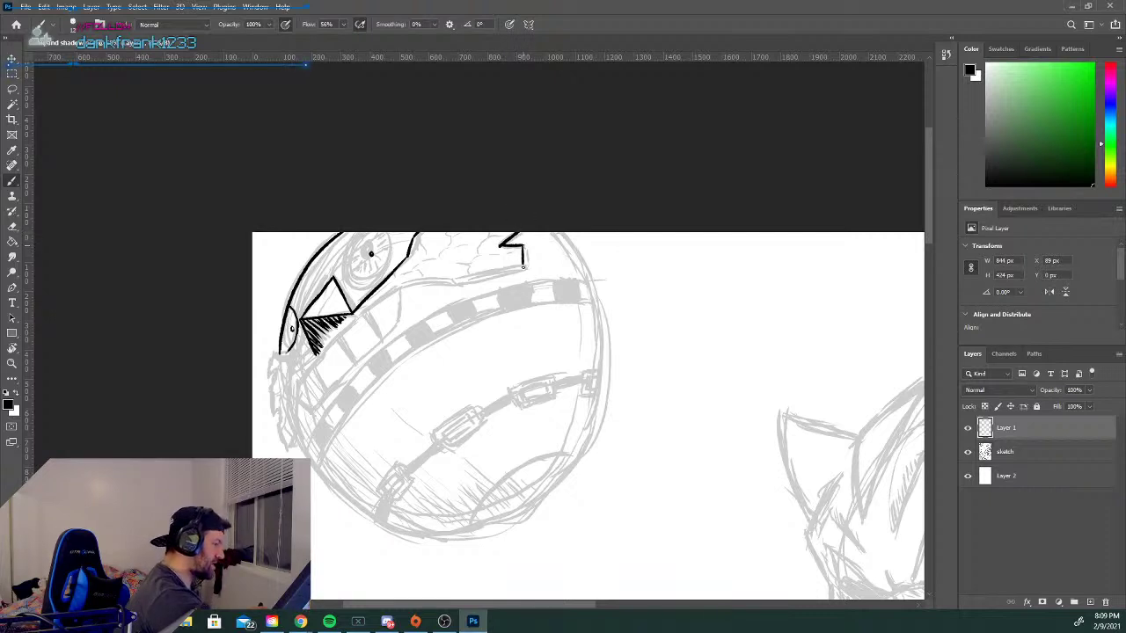
pyautogui.moveTo(523, 246); pyautogui.dragTo(524, 261)
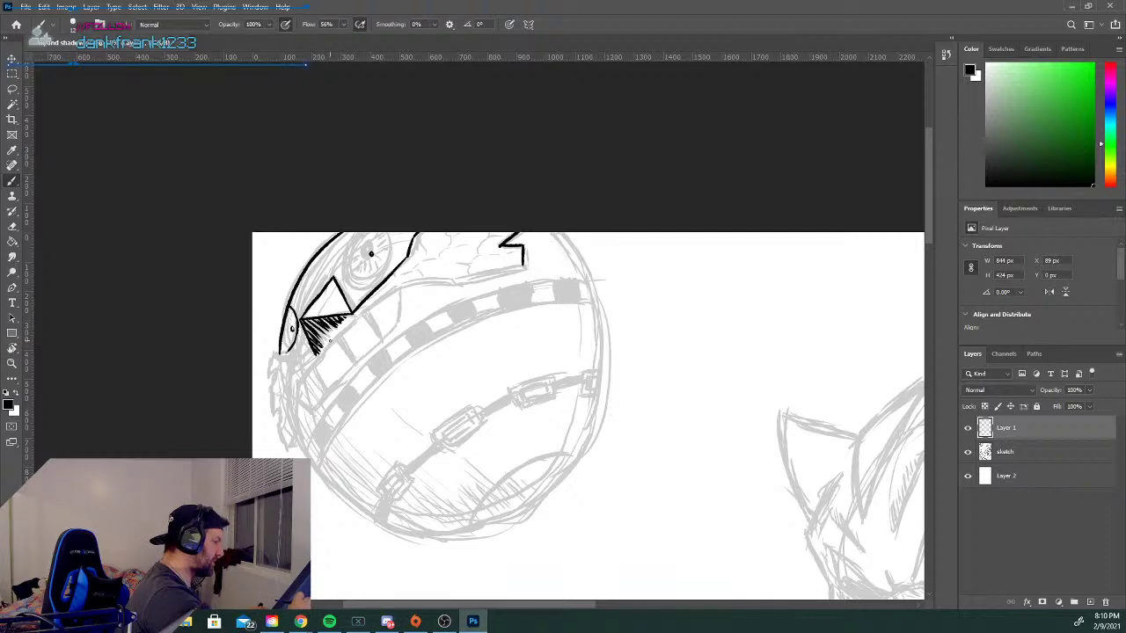
pyautogui.moveTo(332, 338); pyautogui.dragTo(387, 297)
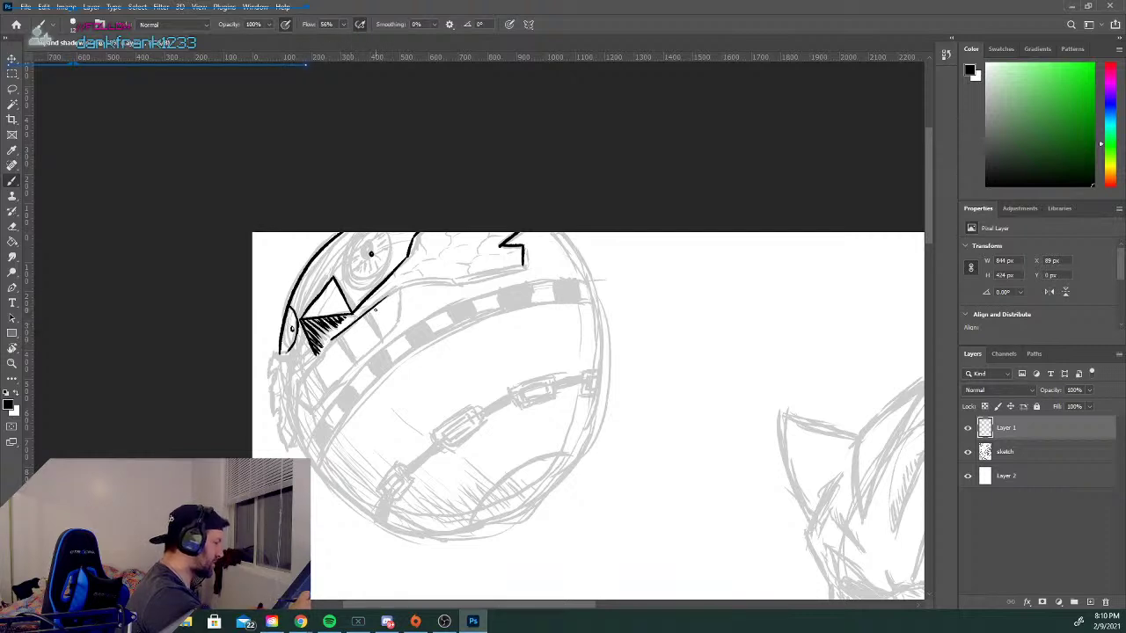
pyautogui.hotkey('ctrl', 'z')
pyautogui.moveTo(334, 338); pyautogui.dragTo(391, 290)
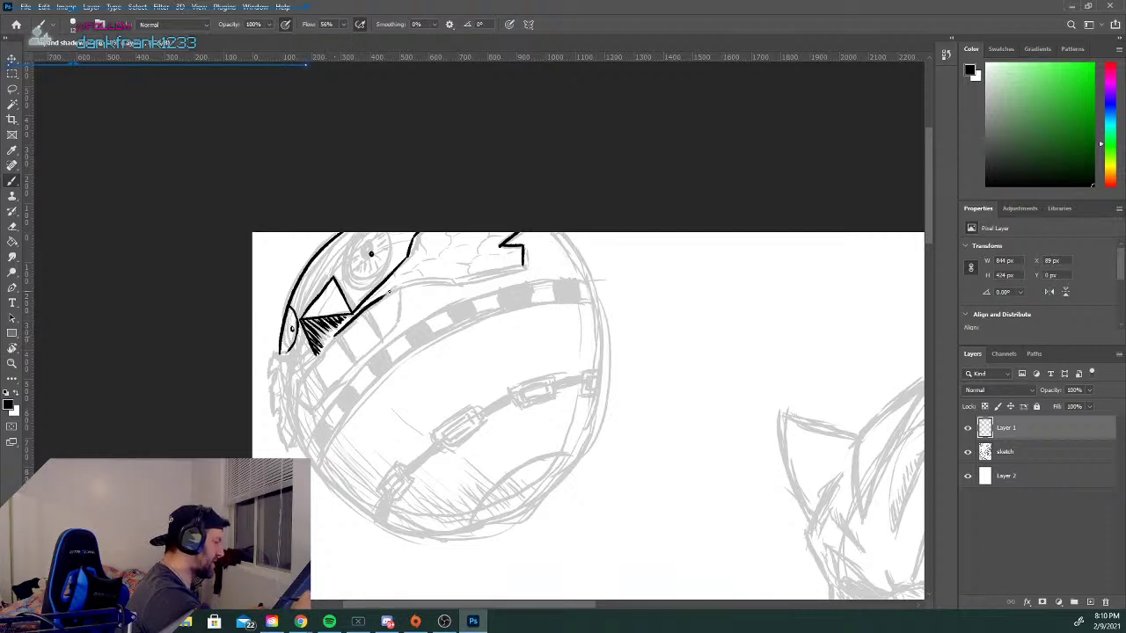
pyautogui.hotkey('ctrl', 'z')
pyautogui.moveTo(334, 338); pyautogui.dragTo(394, 286)
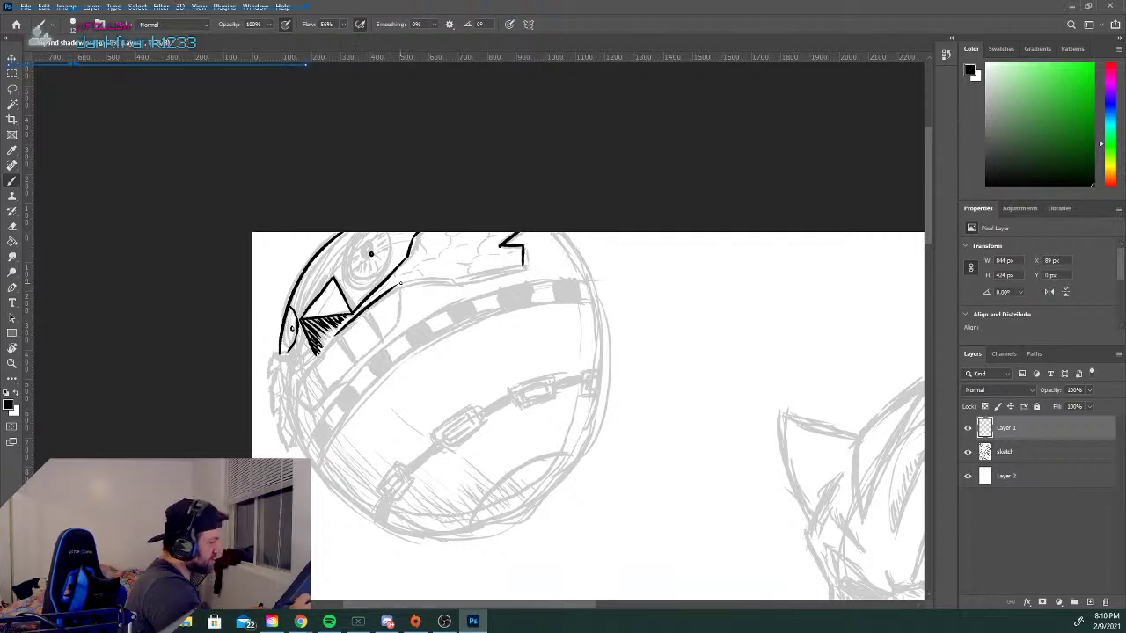
pyautogui.moveTo(400, 283); pyautogui.dragTo(454, 281)
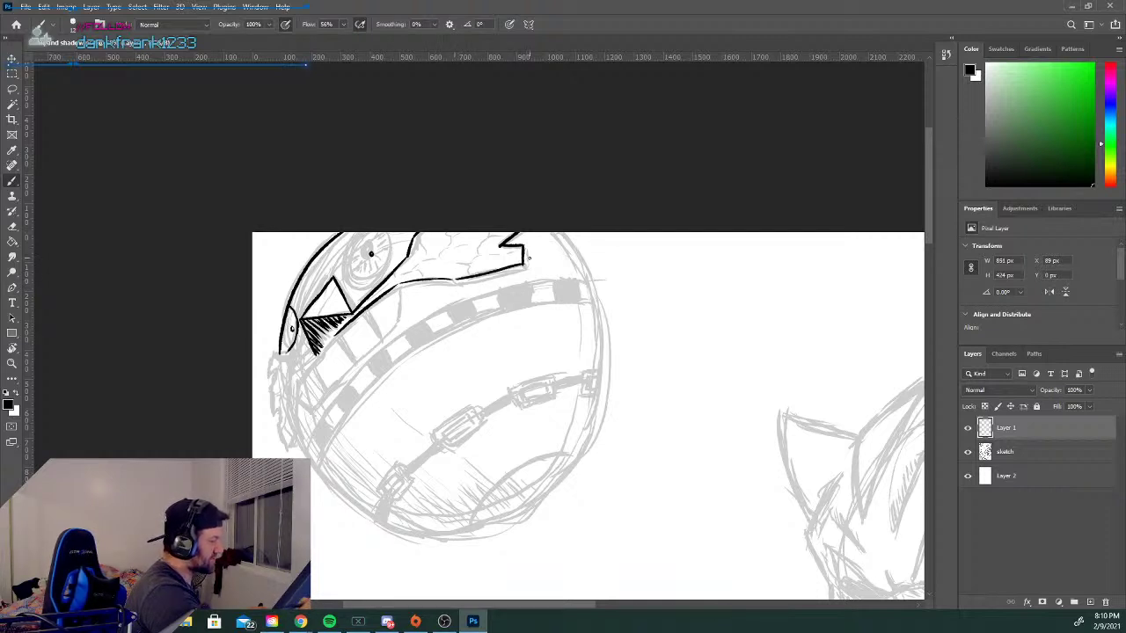
pyautogui.moveTo(456, 280); pyautogui.dragTo(521, 269)
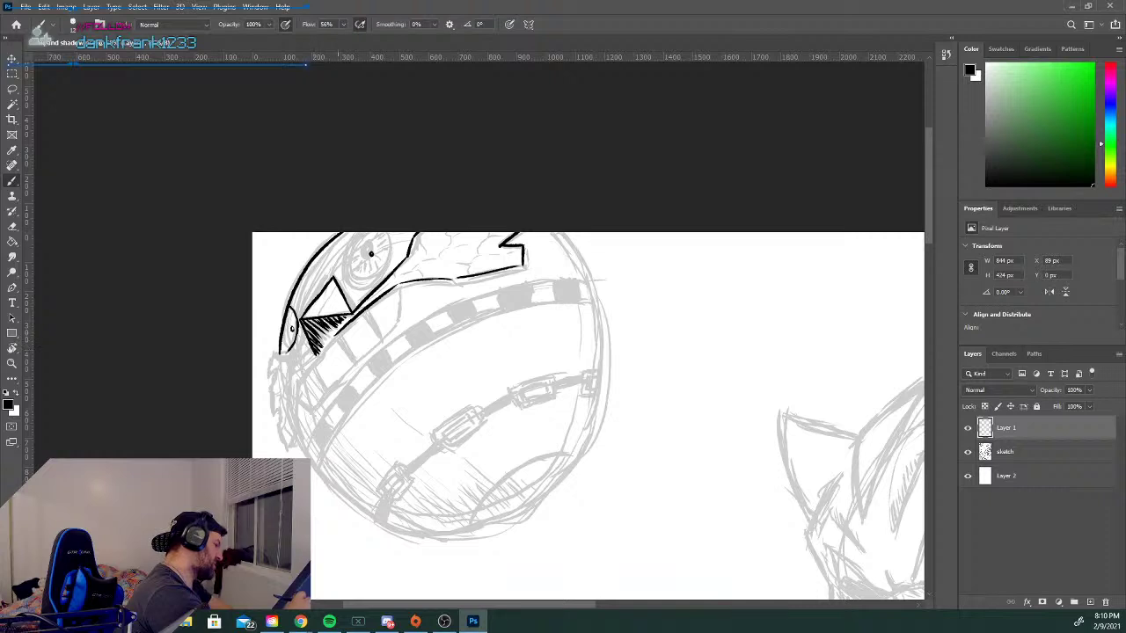
# Extend the lower edge from the hatched wedge down to the sphere's left rim and trim the stroke's tip with the Eraser.
pyautogui.moveTo(339, 333)
pyautogui.mouseDown()
pyautogui.moveTo(297, 378)
pyautogui.moveTo(284, 455)
pyautogui.mouseUp()
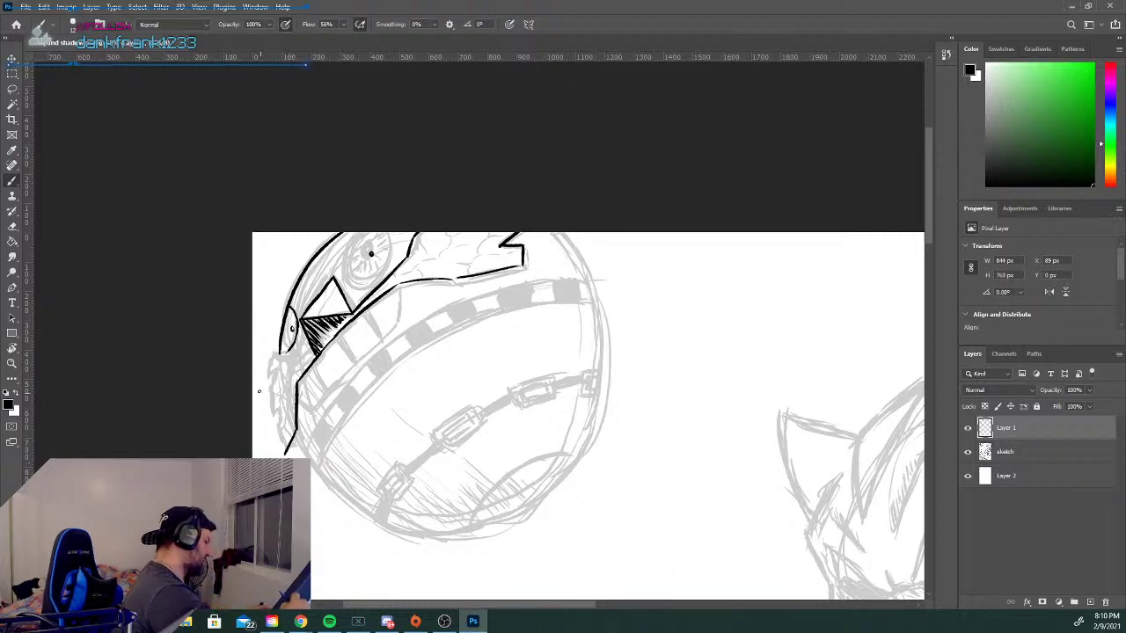
pyautogui.press('e')
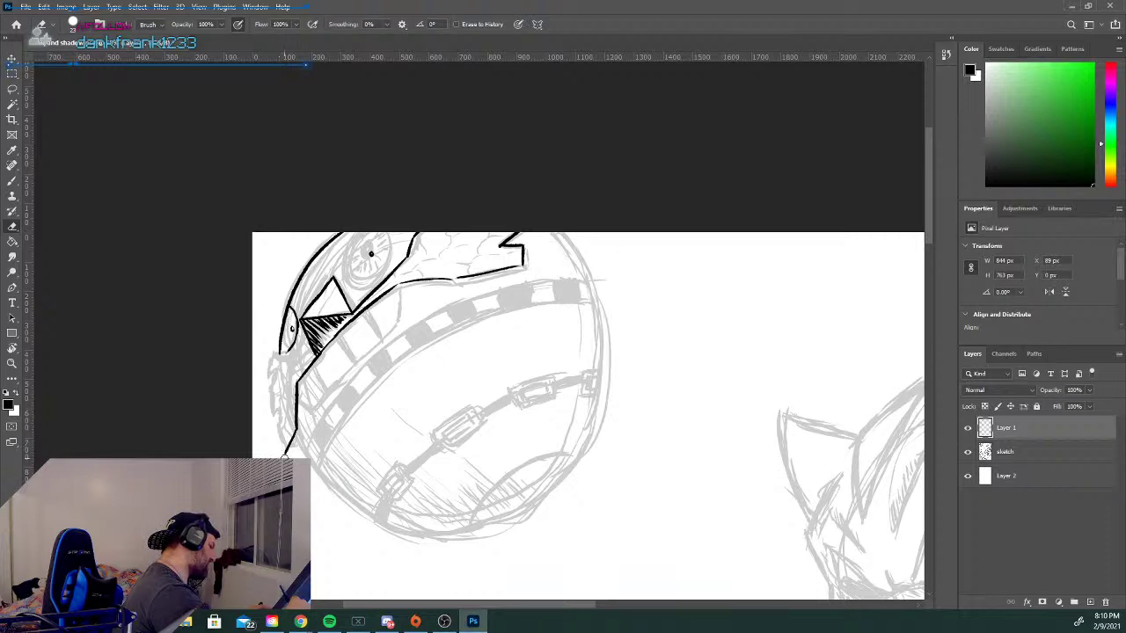
pyautogui.click(285, 454)
pyautogui.press('b')
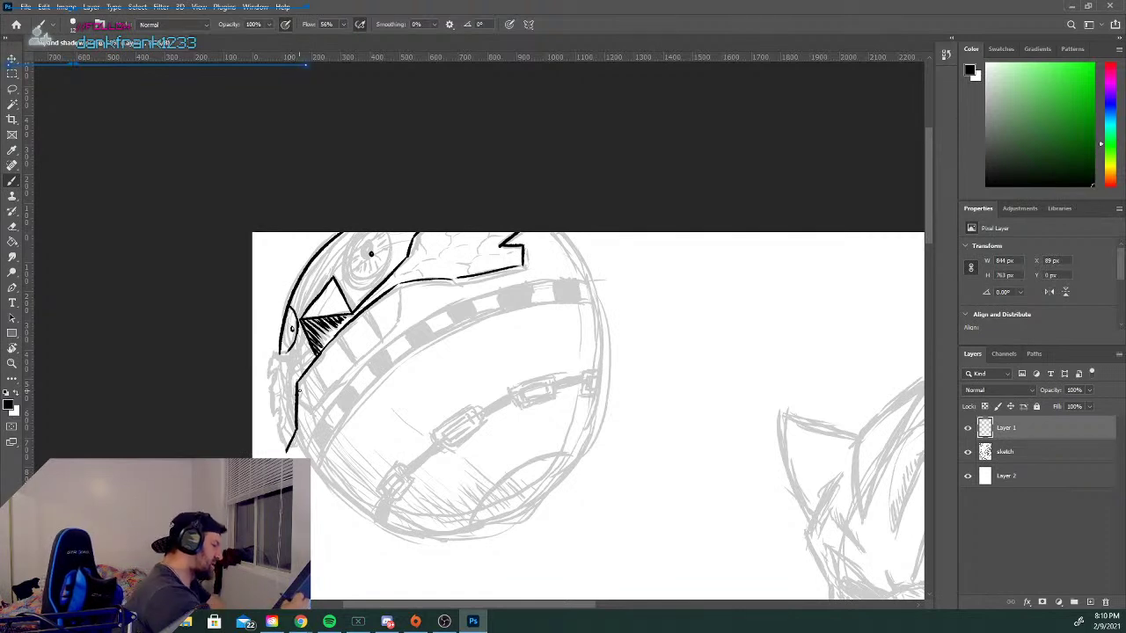
# Add a second parallel contour along the inked lower edge, from the left rim to the jagged right end, to give it thickness.
pyautogui.moveTo(296, 380)
pyautogui.mouseDown()
pyautogui.moveTo(309, 359)
pyautogui.moveTo(299, 433)
pyautogui.mouseUp()
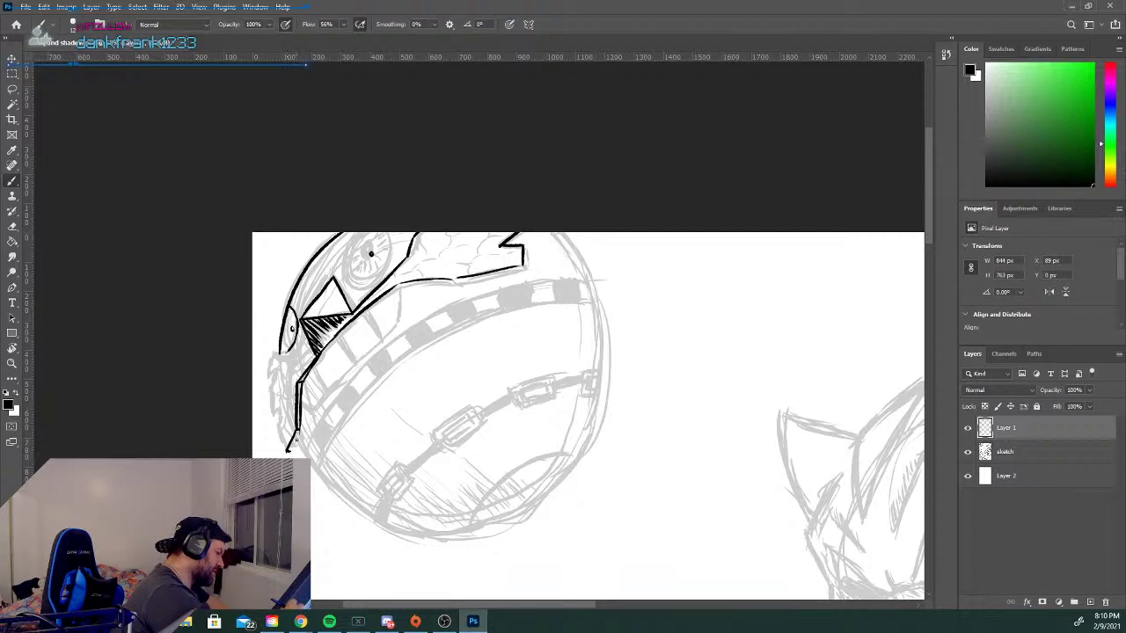
pyautogui.moveTo(296, 435); pyautogui.dragTo(290, 449)
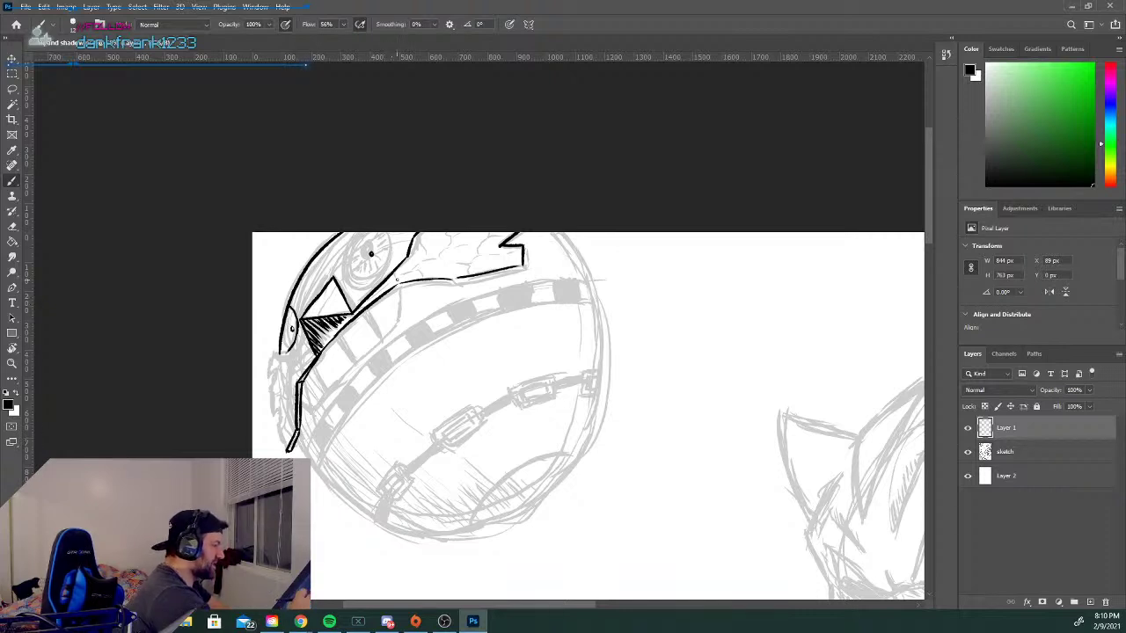
pyautogui.moveTo(321, 355); pyautogui.dragTo(401, 289)
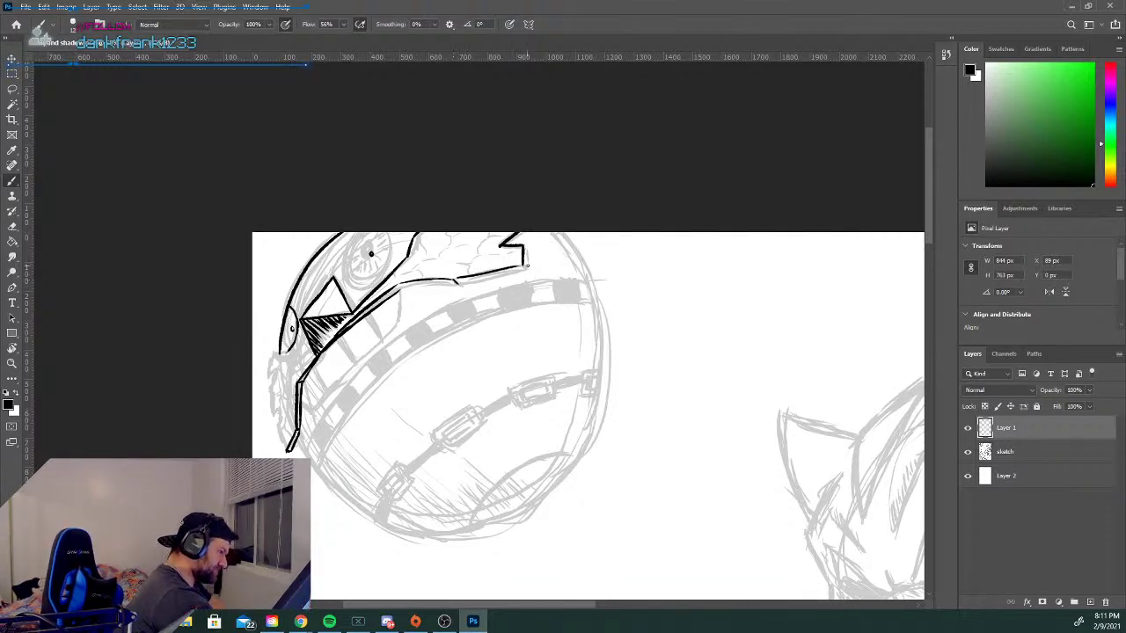
pyautogui.moveTo(525, 264)
pyautogui.mouseDown()
pyautogui.moveTo(527, 247)
pyautogui.moveTo(526, 266)
pyautogui.mouseUp()
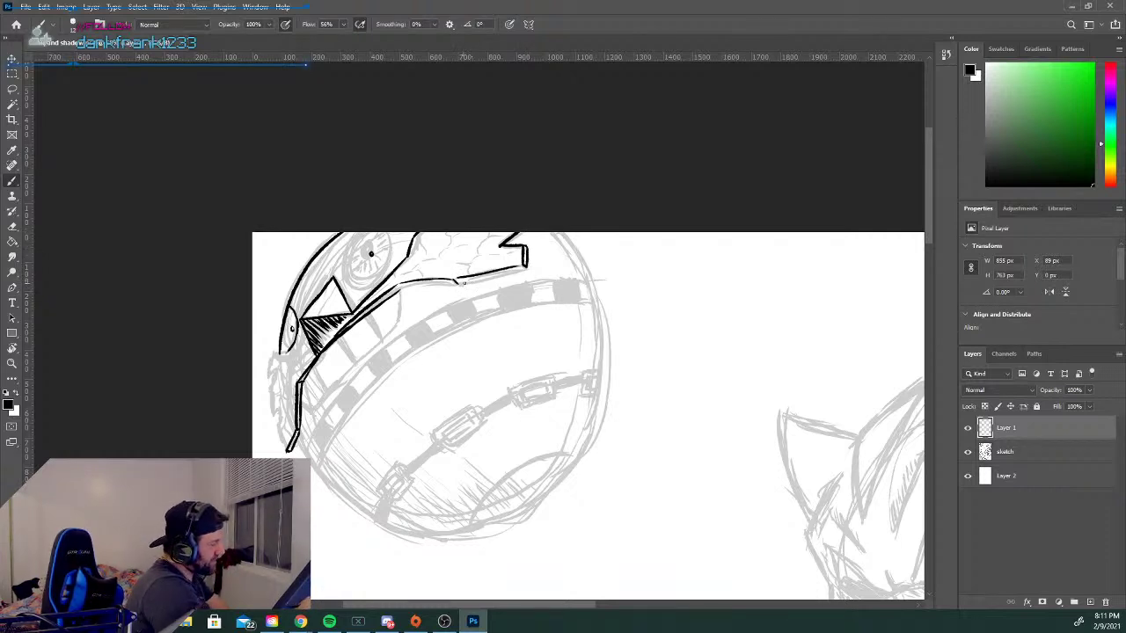
pyautogui.moveTo(456, 282)
pyautogui.mouseDown()
pyautogui.moveTo(524, 269)
pyautogui.moveTo(510, 273)
pyautogui.mouseUp()
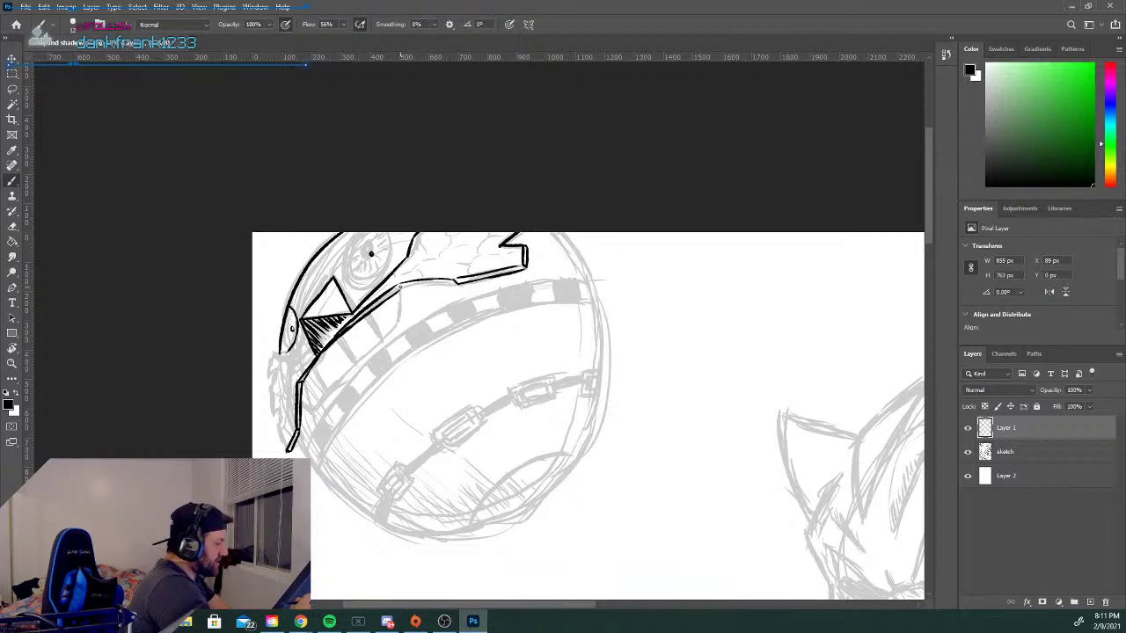
pyautogui.moveTo(401, 285); pyautogui.dragTo(461, 283)
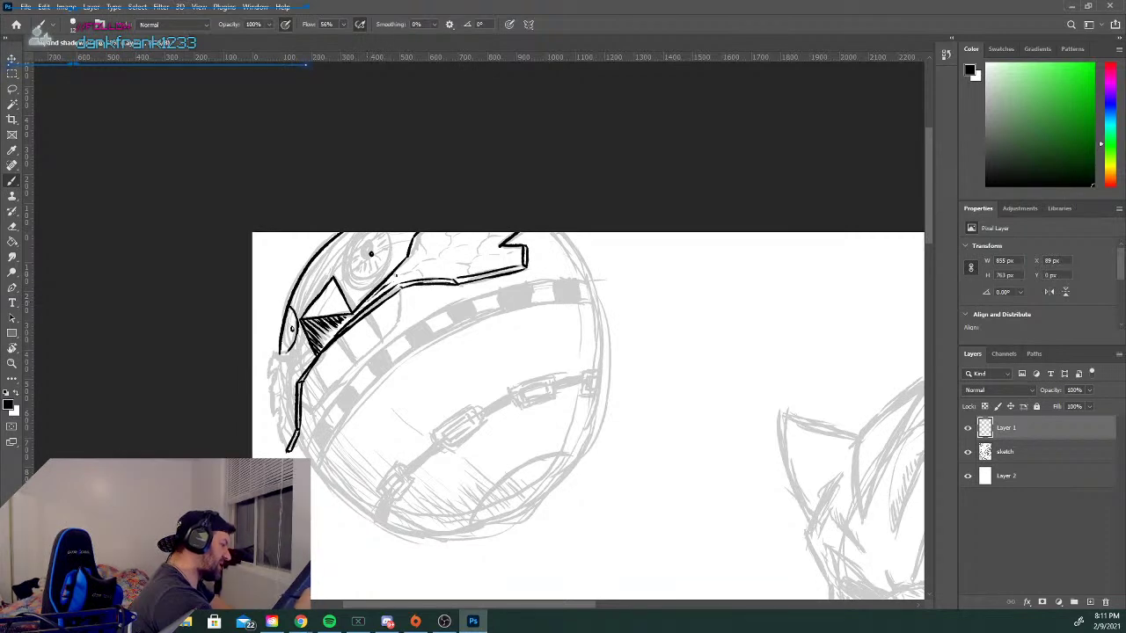
# Ink the short broken crack lines inside the cracked area at the top of the sphere.
pyautogui.moveTo(401, 274); pyautogui.dragTo(420, 275)
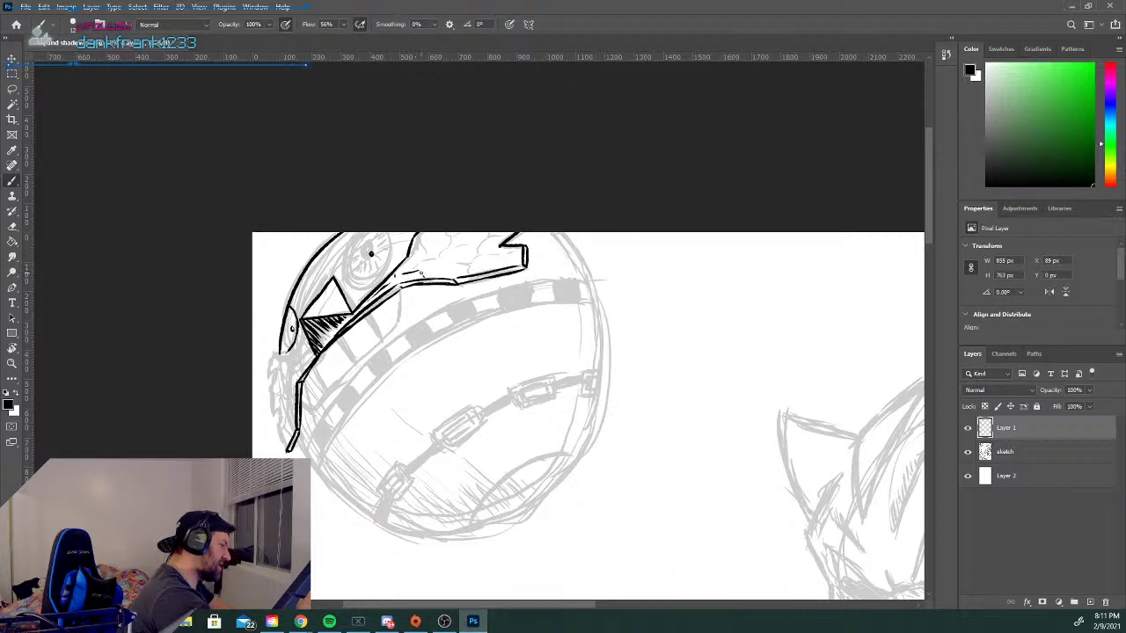
pyautogui.moveTo(415, 266)
pyautogui.mouseDown()
pyautogui.moveTo(436, 258)
pyautogui.moveTo(419, 235)
pyautogui.moveTo(451, 247)
pyautogui.moveTo(463, 233)
pyautogui.moveTo(461, 245)
pyautogui.moveTo(472, 244)
pyautogui.moveTo(458, 262)
pyautogui.moveTo(474, 272)
pyautogui.moveTo(476, 261)
pyautogui.mouseUp()
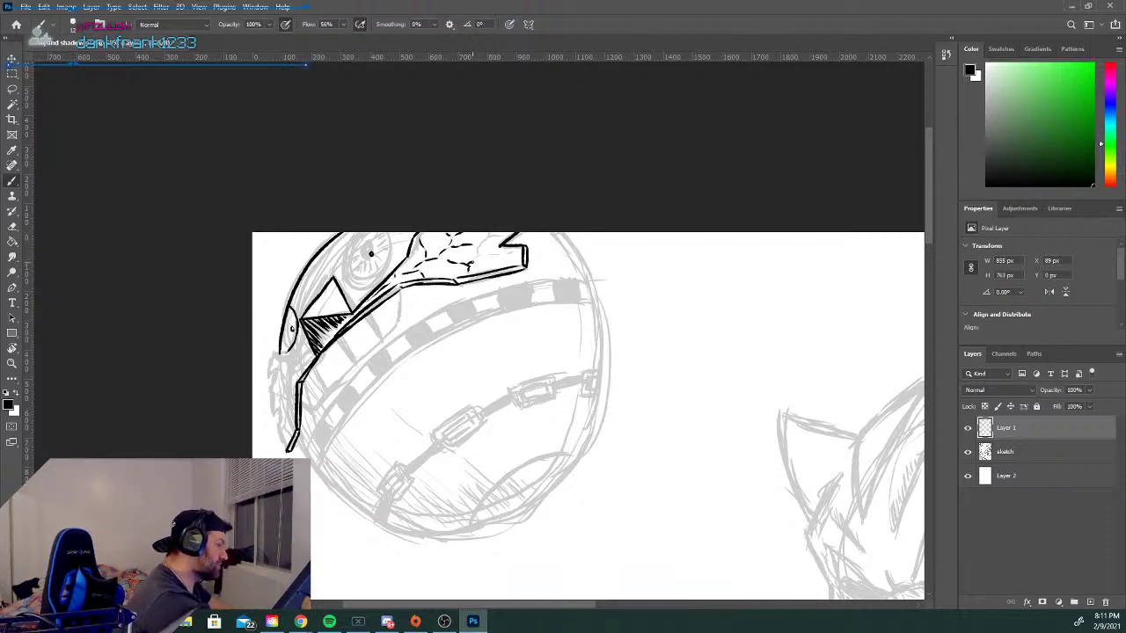
pyautogui.moveTo(474, 258)
pyautogui.mouseDown()
pyautogui.moveTo(498, 234)
pyautogui.moveTo(487, 230)
pyautogui.moveTo(508, 235)
pyautogui.moveTo(508, 254)
pyautogui.mouseUp()
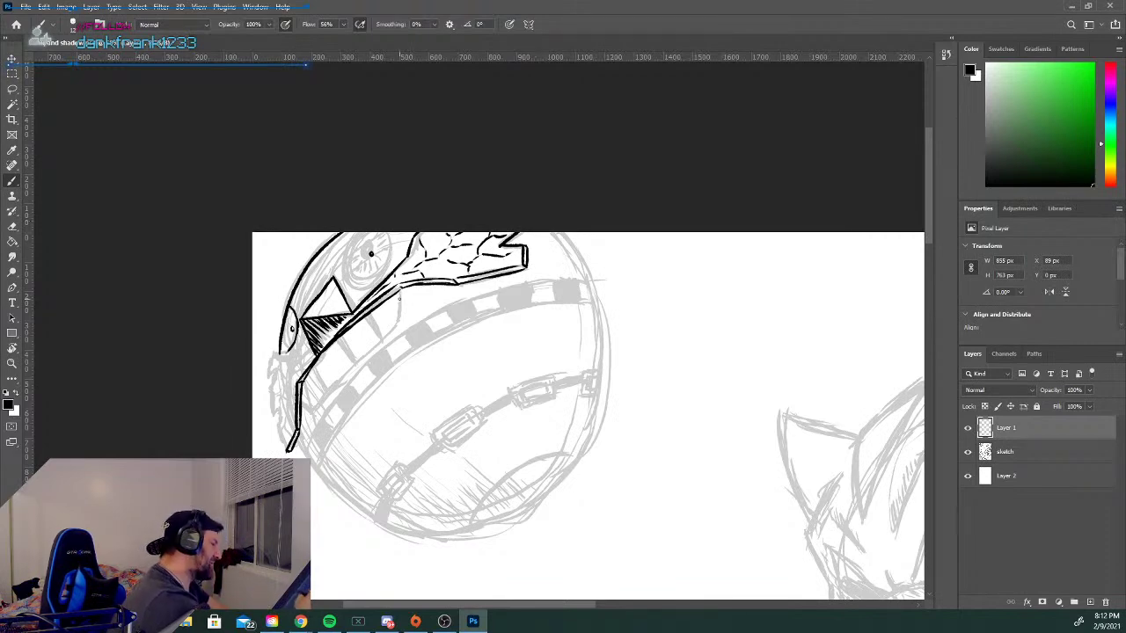
# Outline the long curved panel between the thick lower edge and the checkered band with its right side, left end and bottom line.
pyautogui.moveTo(400, 290); pyautogui.dragTo(400, 319)
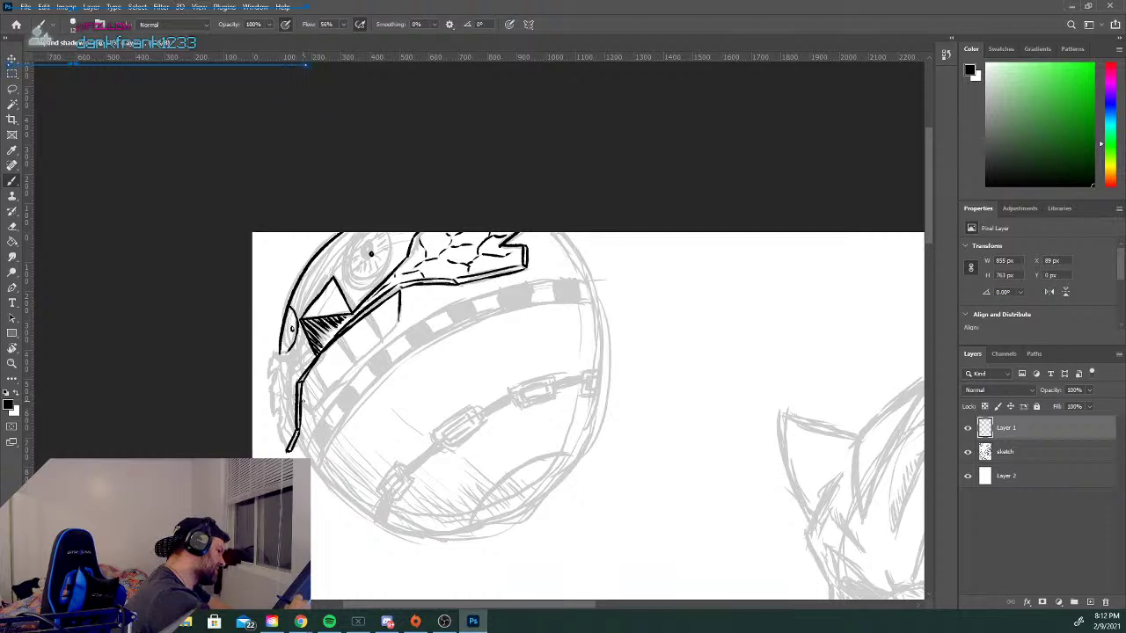
pyautogui.moveTo(303, 402); pyautogui.dragTo(308, 411)
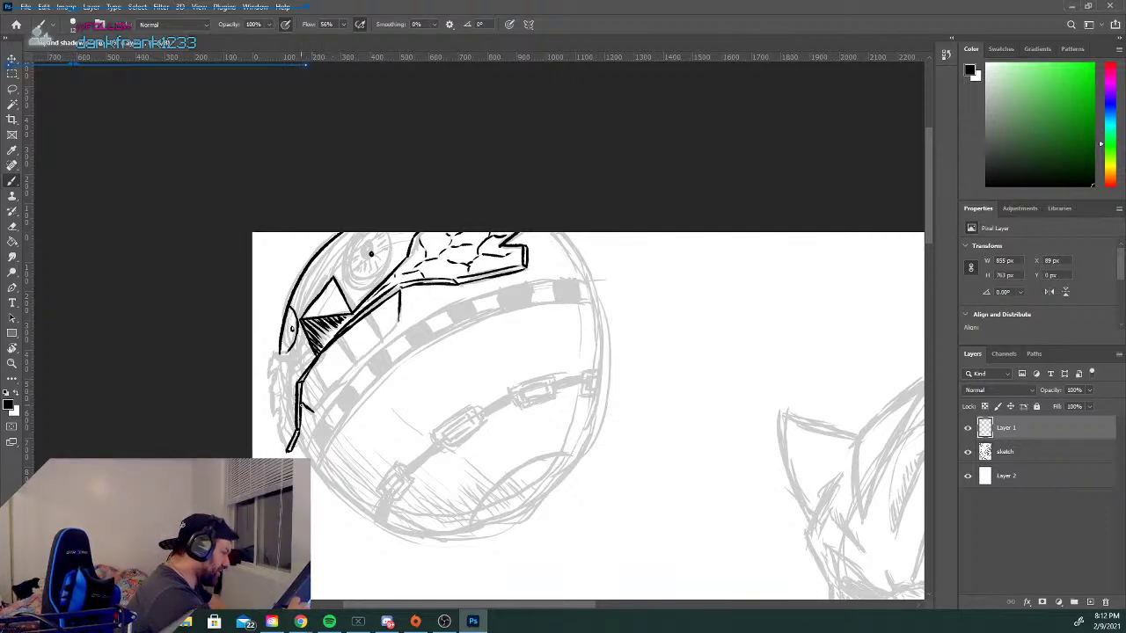
pyautogui.moveTo(314, 403); pyautogui.dragTo(395, 322)
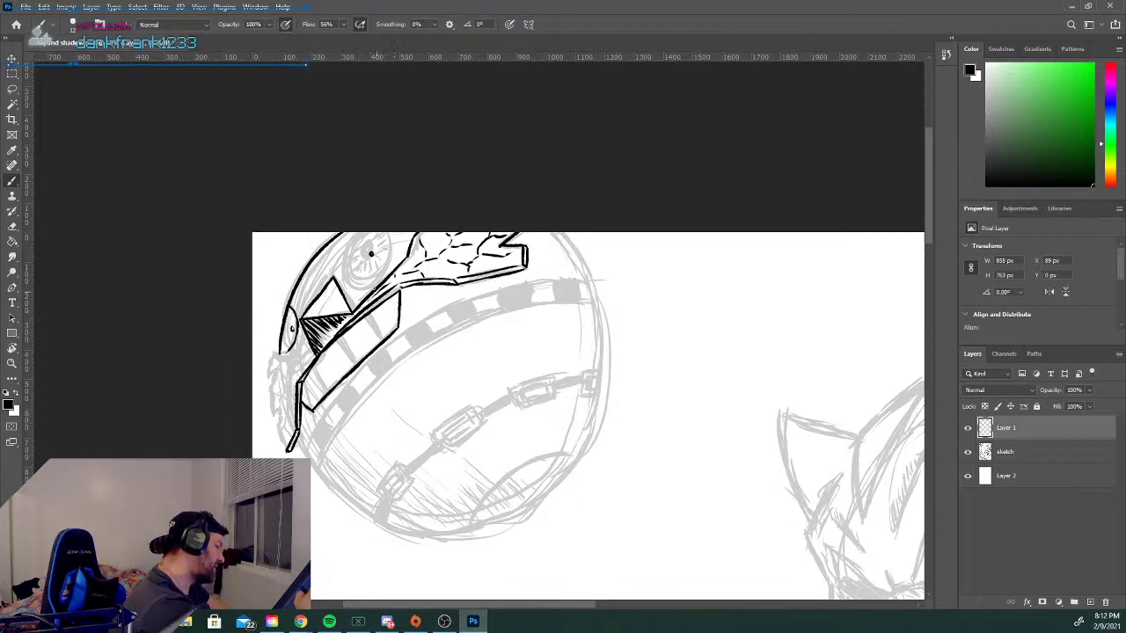
# Divide the long curved panel with short cross lines and ink the jagged broken edge along the sphere's left rim.
pyautogui.moveTo(368, 315)
pyautogui.mouseDown()
pyautogui.moveTo(380, 340)
pyautogui.moveTo(328, 389)
pyautogui.mouseUp()
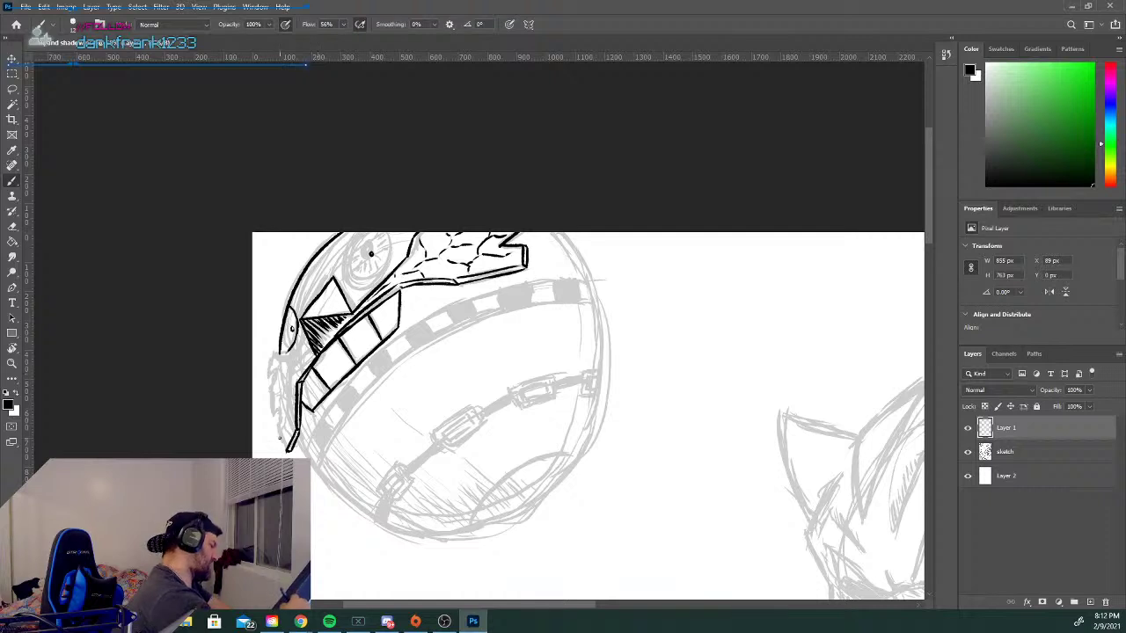
pyautogui.moveTo(278, 426)
pyautogui.mouseDown()
pyautogui.moveTo(286, 448)
pyautogui.moveTo(273, 418)
pyautogui.mouseUp()
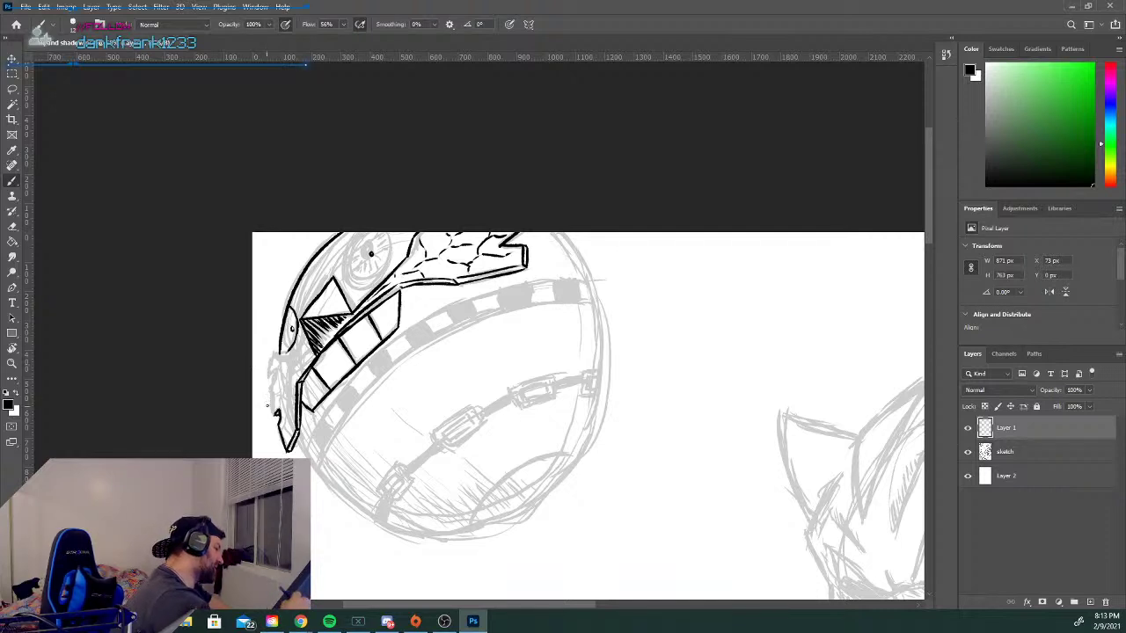
pyautogui.moveTo(269, 385); pyautogui.dragTo(274, 416)
pyautogui.hotkey('ctrl', 'z')
pyautogui.hotkey('ctrl', 'z')
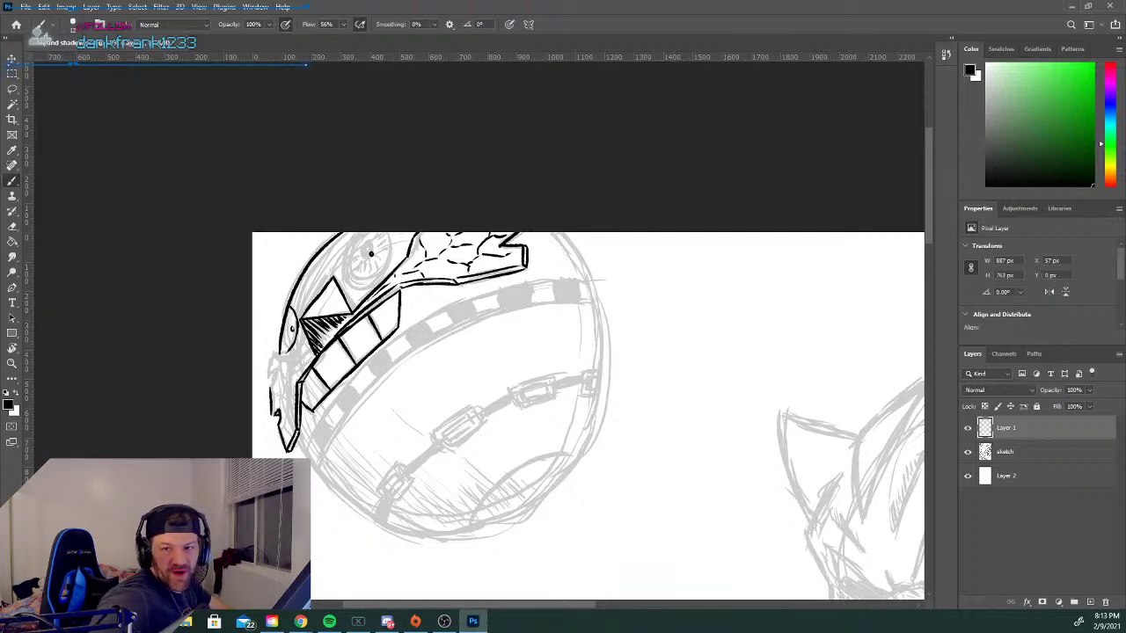
pyautogui.hotkey('alt', 'Tab')
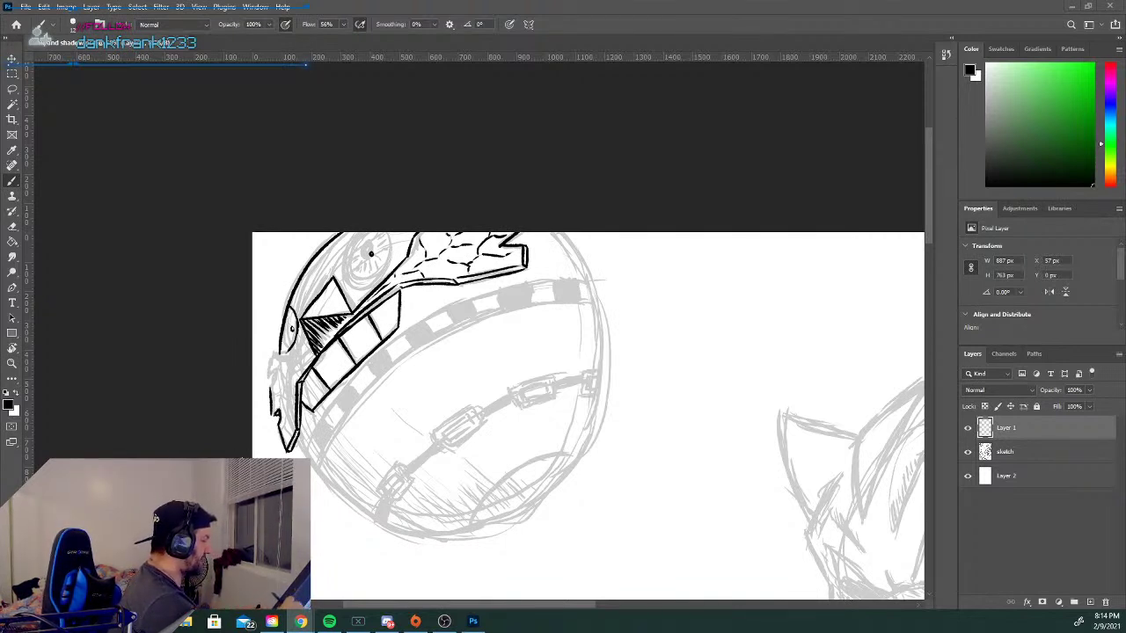
pyautogui.moveTo(271, 389); pyautogui.dragTo(272, 415)
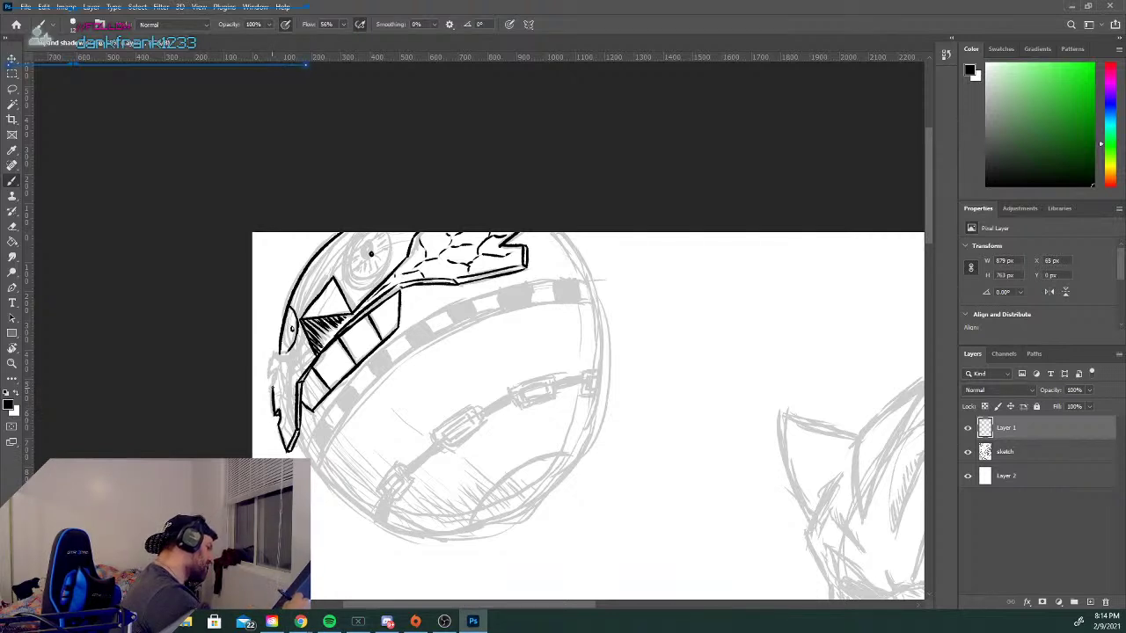
pyautogui.moveTo(276, 367)
pyautogui.mouseDown()
pyautogui.moveTo(274, 384)
pyautogui.moveTo(274, 357)
pyautogui.mouseUp()
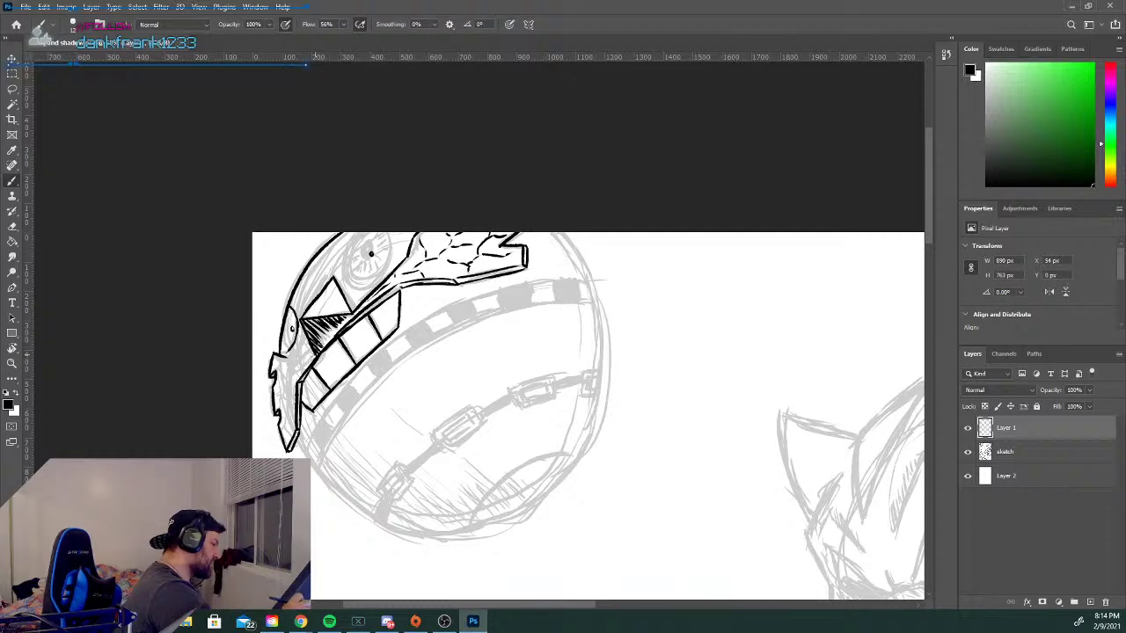
# Connect the jagged left edge to the hatched wedge with a line and hatch the small half-disc on the left rim.
pyautogui.press('e')
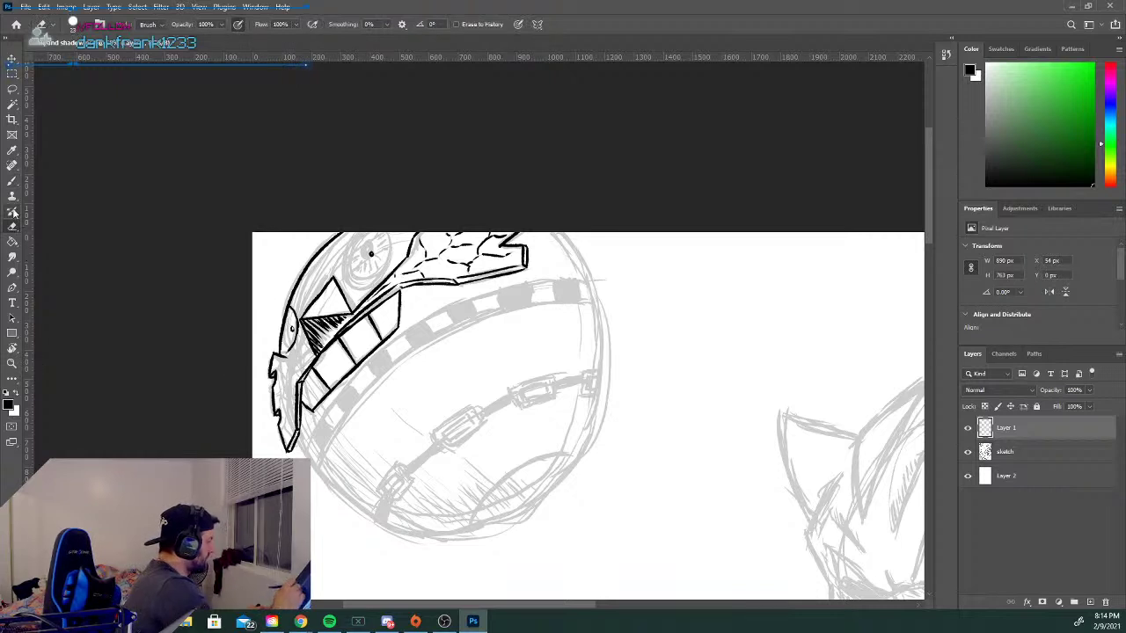
pyautogui.click(12, 180)
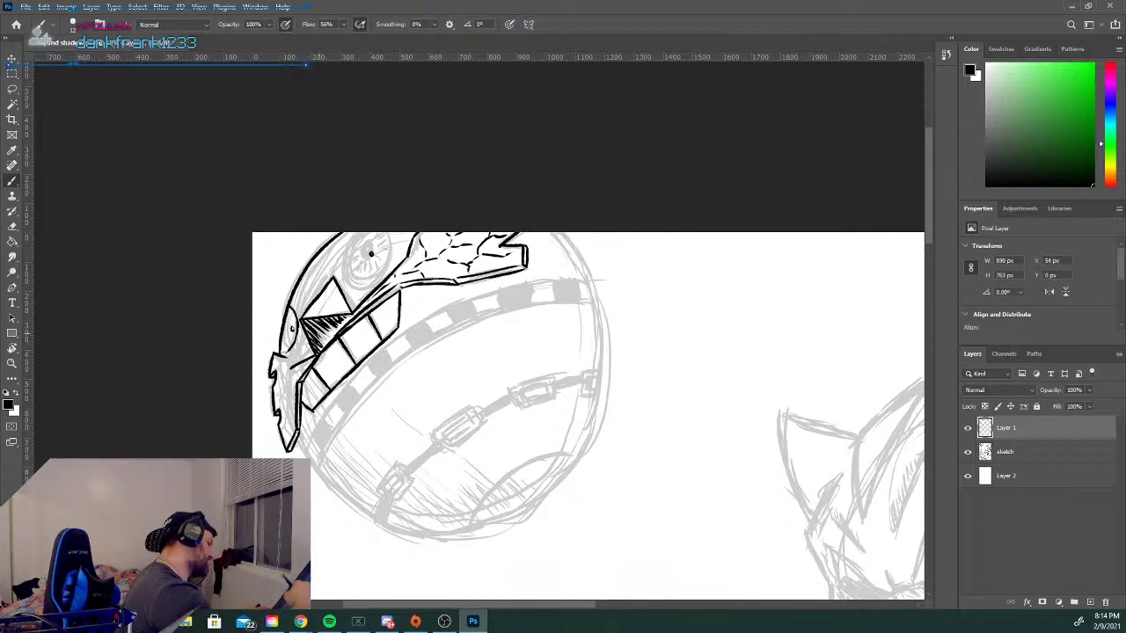
pyautogui.moveTo(283, 358); pyautogui.dragTo(294, 364)
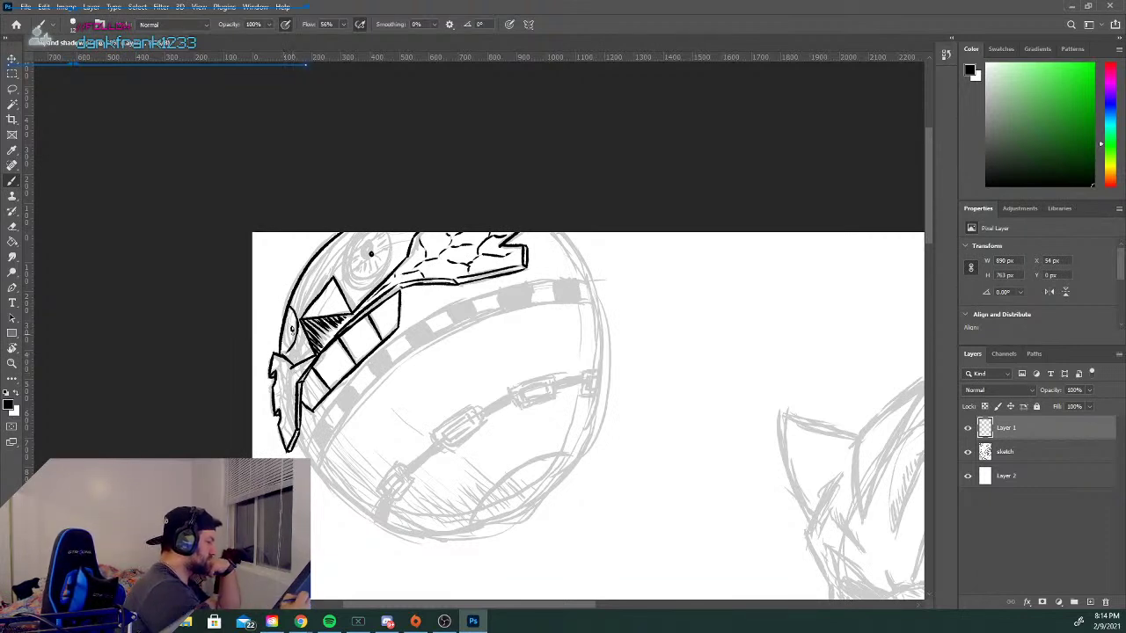
pyautogui.moveTo(280, 348); pyautogui.dragTo(294, 310)
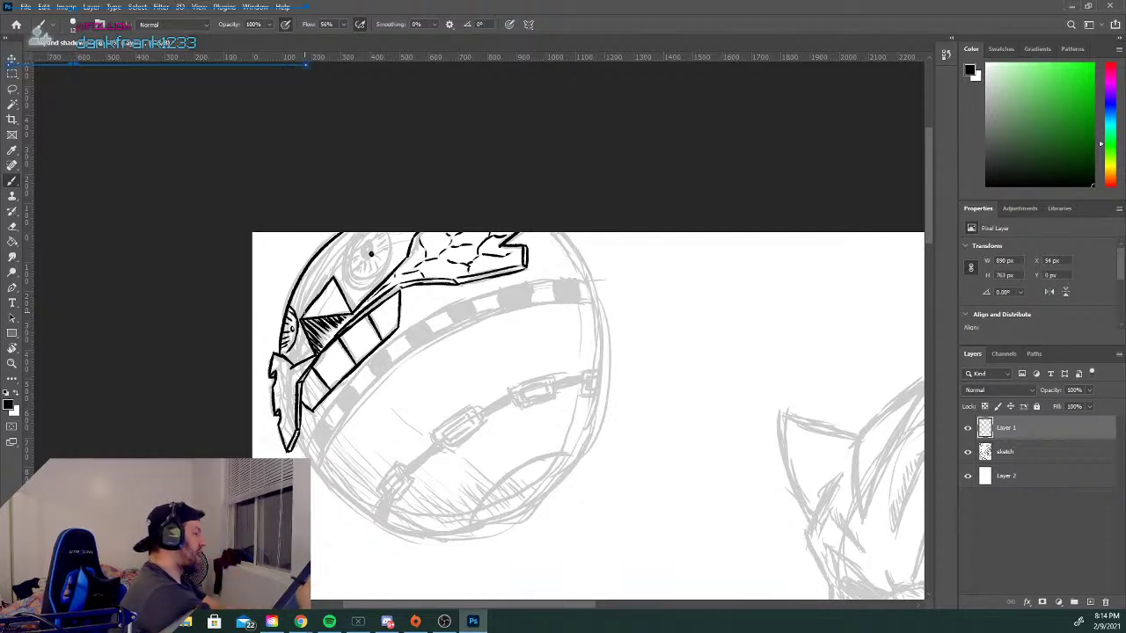
# Outline the oval around the black dot near the sphere's top and fill it with short spokes radiating from the centre.
pyautogui.moveTo(359, 229)
pyautogui.mouseDown()
pyautogui.moveTo(346, 278)
pyautogui.moveTo(355, 286)
pyautogui.mouseUp()
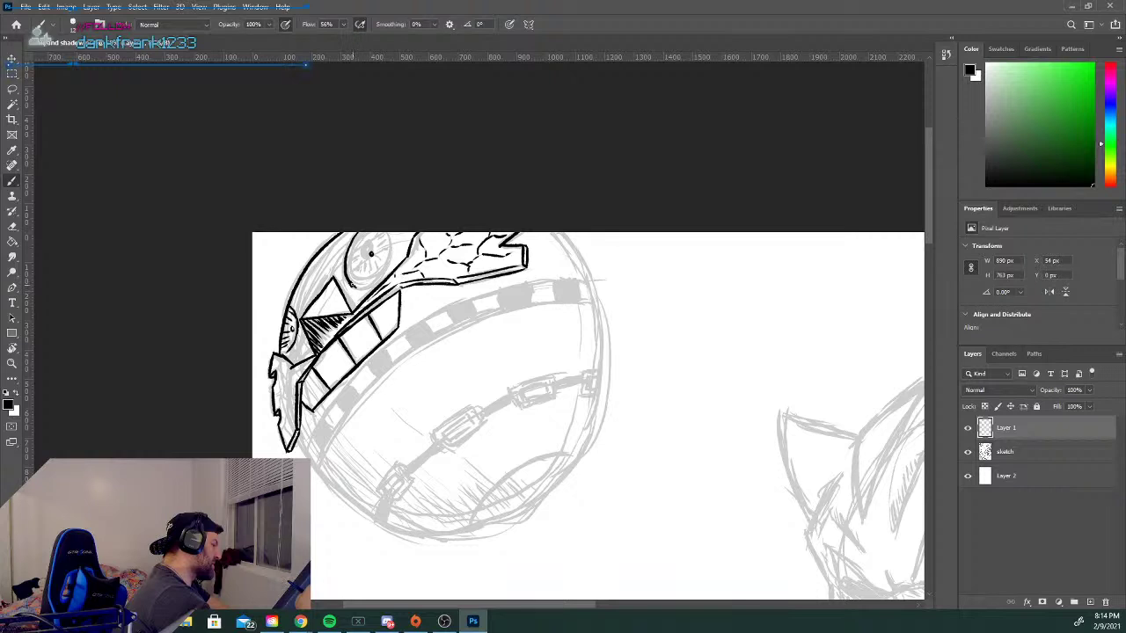
pyautogui.moveTo(355, 291)
pyautogui.mouseDown()
pyautogui.moveTo(387, 273)
pyautogui.moveTo(391, 232)
pyautogui.mouseUp()
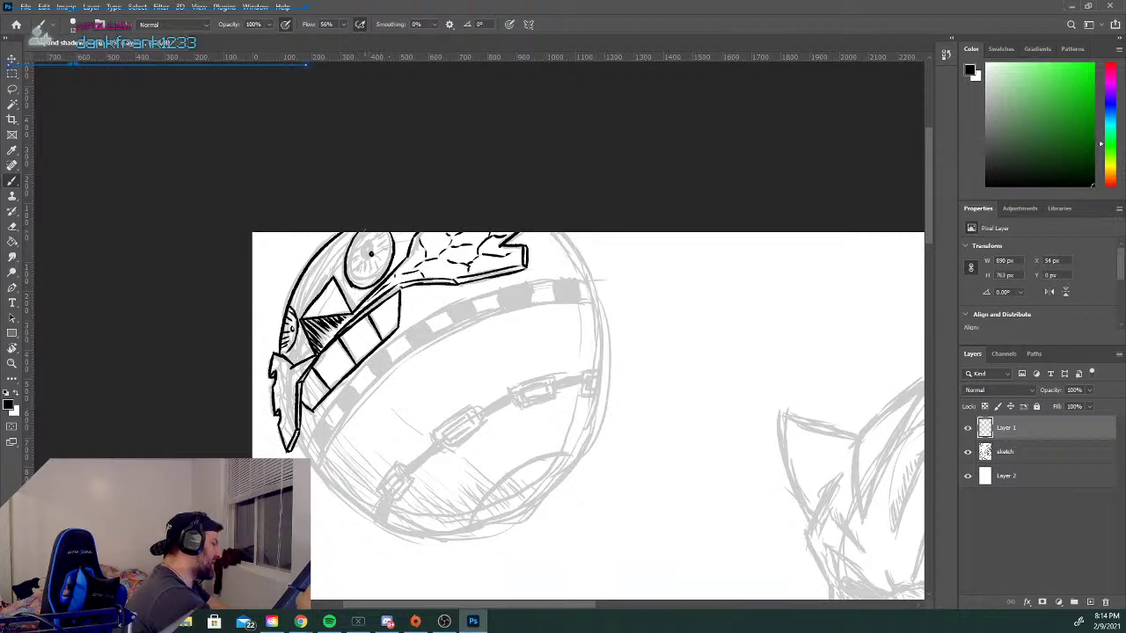
pyautogui.moveTo(356, 234)
pyautogui.mouseDown()
pyautogui.moveTo(371, 253)
pyautogui.moveTo(387, 236)
pyautogui.moveTo(377, 272)
pyautogui.mouseUp()
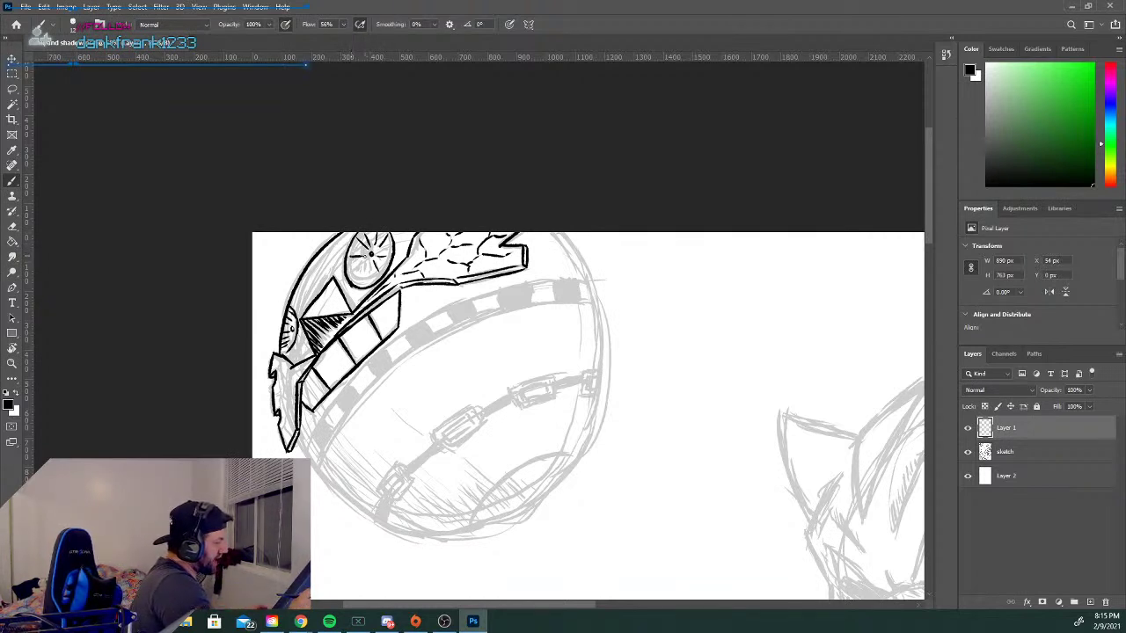
pyautogui.moveTo(350, 262); pyautogui.dragTo(364, 267)
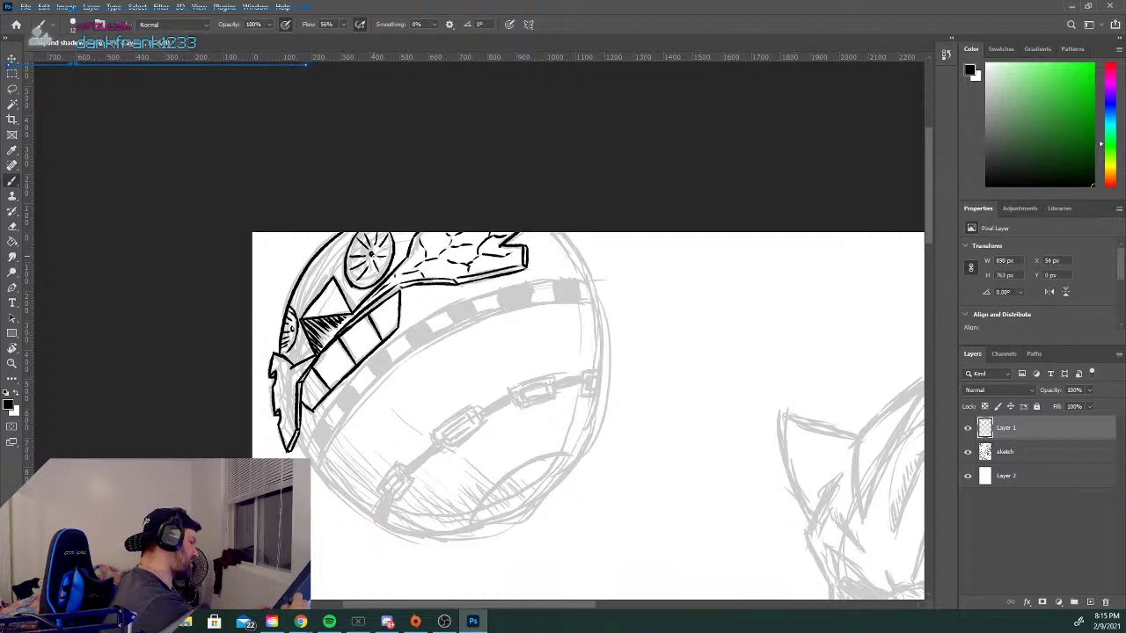
# Ink the sphere's lower-left outline from the tip of the jagged piece down to the bottom of the sphere.
pyautogui.moveTo(297, 438); pyautogui.dragTo(352, 505)
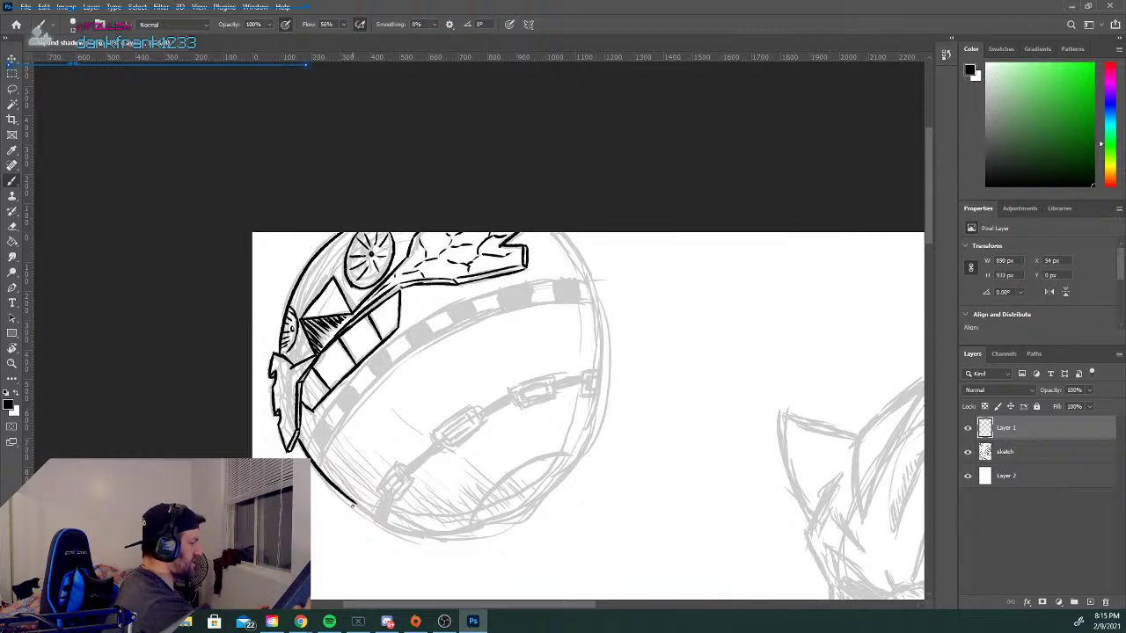
pyautogui.moveTo(340, 491); pyautogui.dragTo(419, 534)
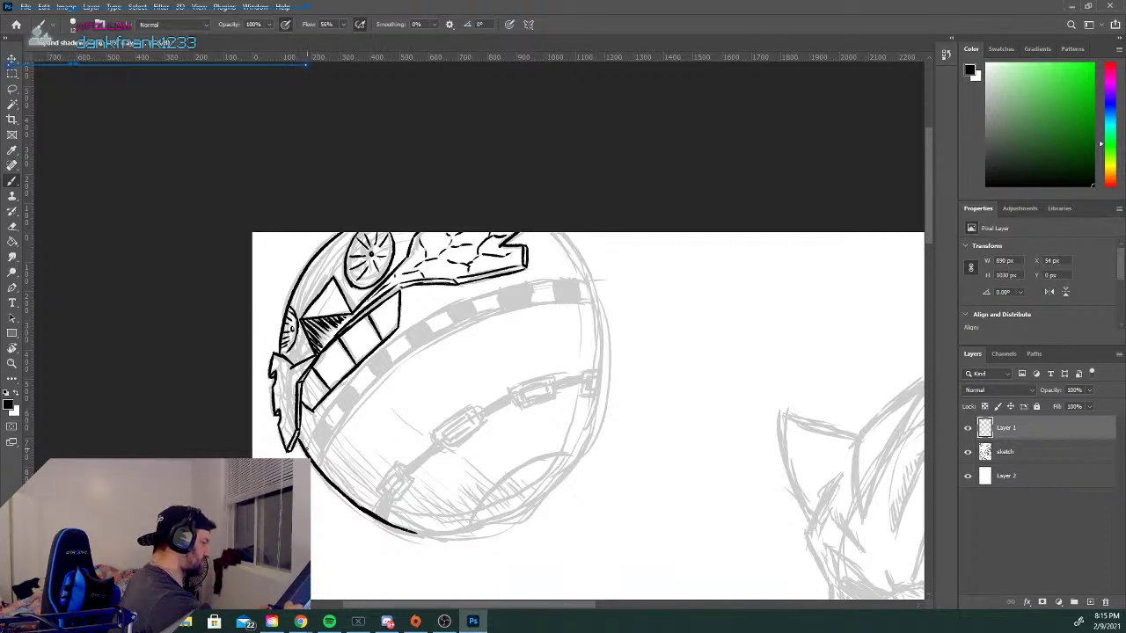
pyautogui.moveTo(308, 444)
pyautogui.mouseDown()
pyautogui.moveTo(334, 395)
pyautogui.moveTo(504, 288)
pyautogui.moveTo(590, 281)
pyautogui.mouseUp()
pyautogui.moveTo(321, 466)
pyautogui.mouseDown()
pyautogui.moveTo(343, 424)
pyautogui.moveTo(444, 334)
pyautogui.mouseUp()
pyautogui.press('e')
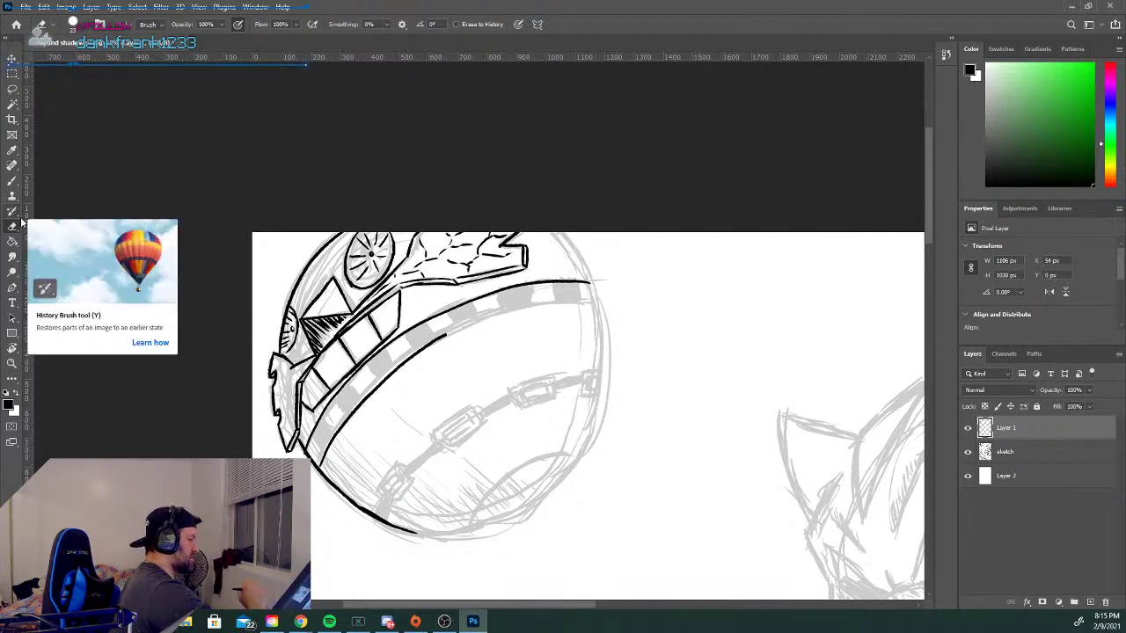
pyautogui.hotkey('ctrl', 'z')
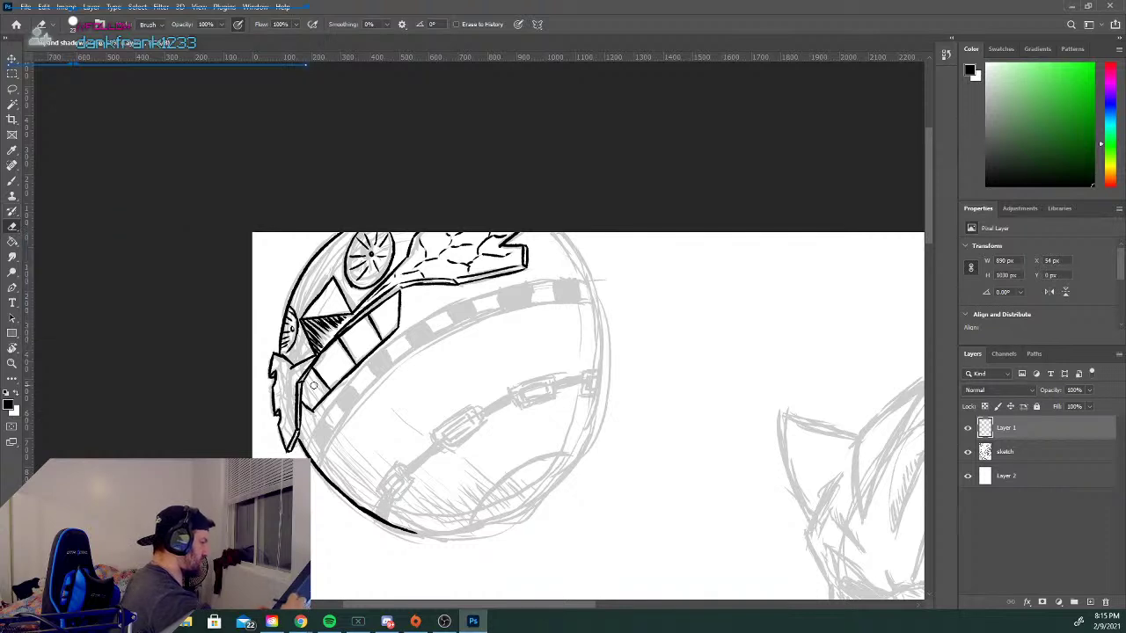
pyautogui.click(12, 181)
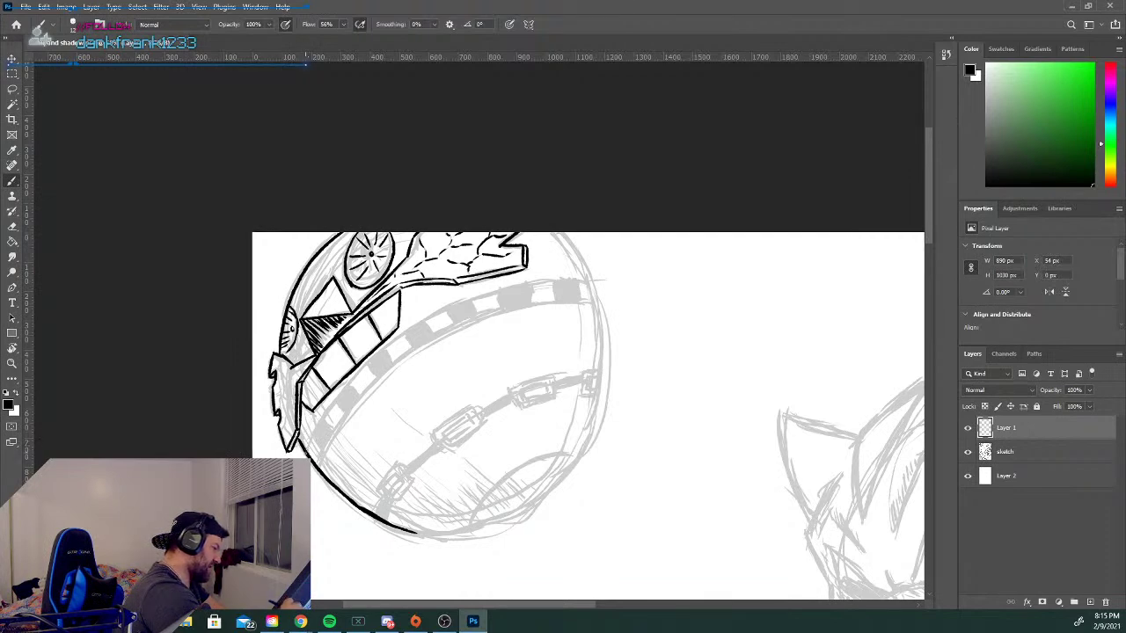
pyautogui.moveTo(307, 447)
pyautogui.mouseDown()
pyautogui.moveTo(373, 361)
pyautogui.moveTo(582, 278)
pyautogui.mouseUp()
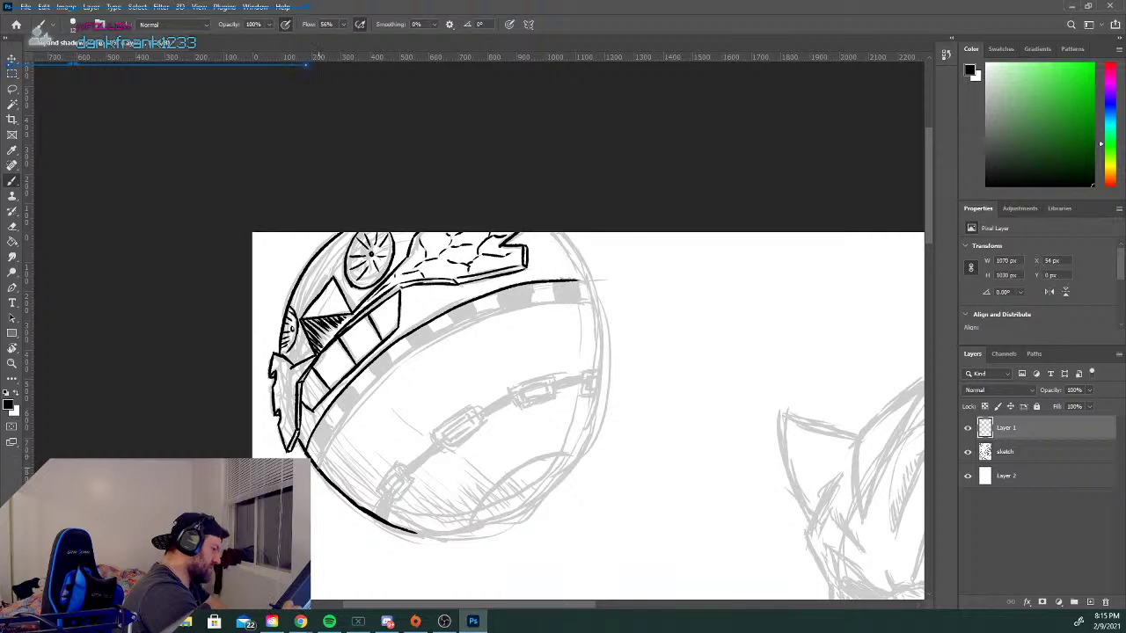
pyautogui.moveTo(315, 468)
pyautogui.mouseDown()
pyautogui.moveTo(457, 327)
pyautogui.moveTo(593, 298)
pyautogui.mouseUp()
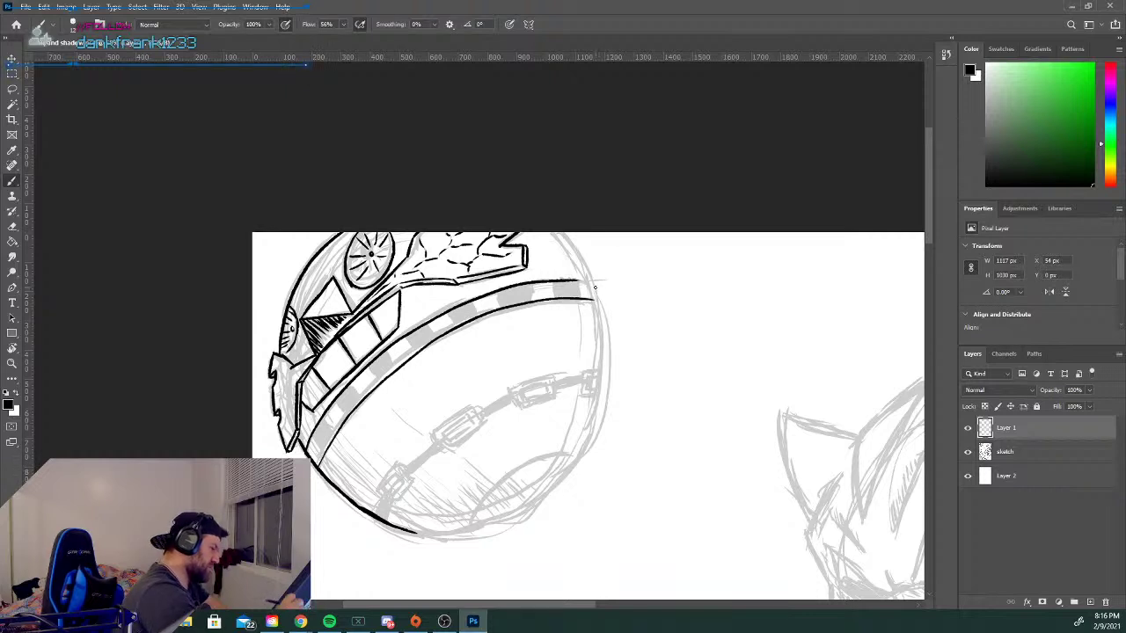
pyautogui.hotkey('ctrl', 'z')
pyautogui.hotkey('ctrl', 'z')
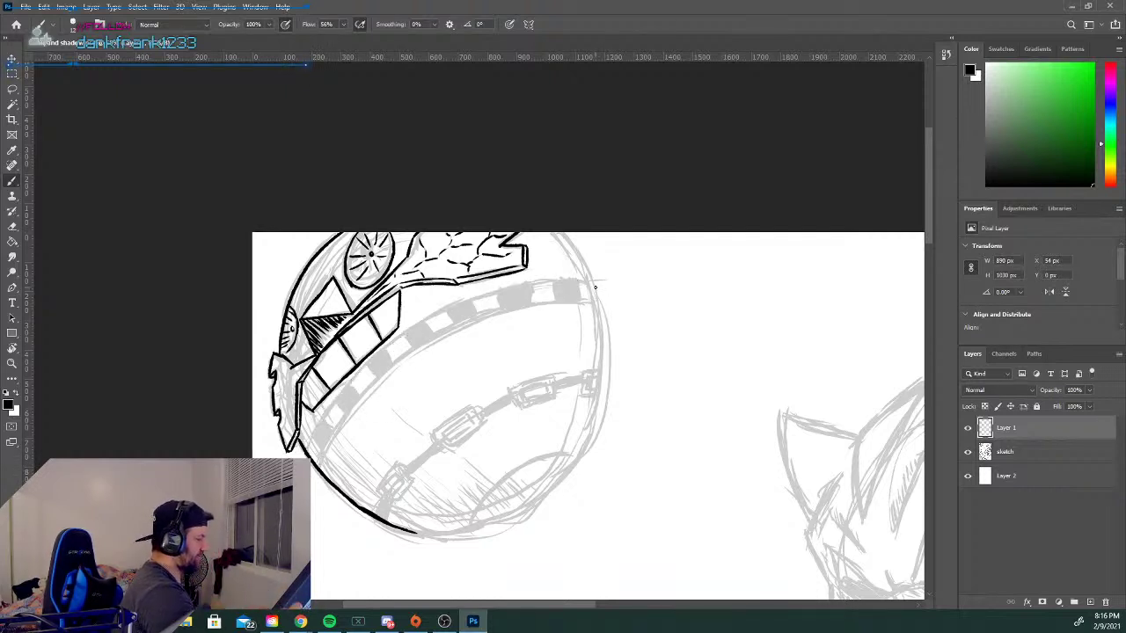
pyautogui.moveTo(306, 451)
pyautogui.mouseDown()
pyautogui.moveTo(404, 327)
pyautogui.moveTo(483, 287)
pyautogui.mouseUp()
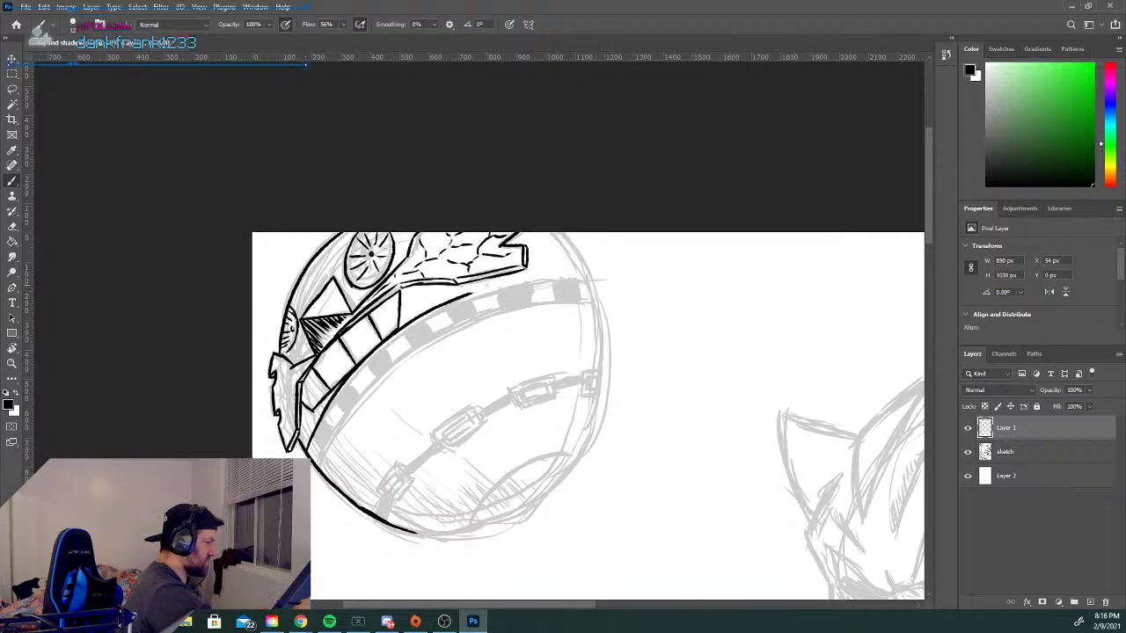
pyautogui.hotkey('ctrl', 'z')
pyautogui.moveTo(306, 450)
pyautogui.mouseDown()
pyautogui.moveTo(343, 391)
pyautogui.moveTo(560, 283)
pyautogui.mouseUp()
pyautogui.hotkey('ctrl', 'z')
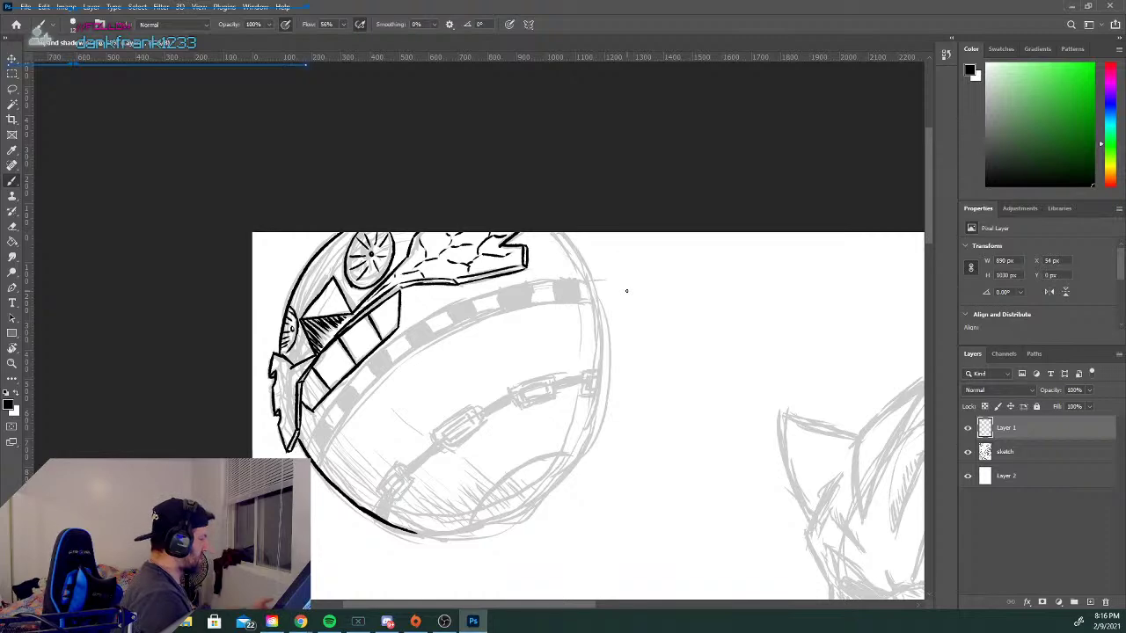
pyautogui.hotkey('ctrl', '-')
pyautogui.hotkey('ctrl', '-')
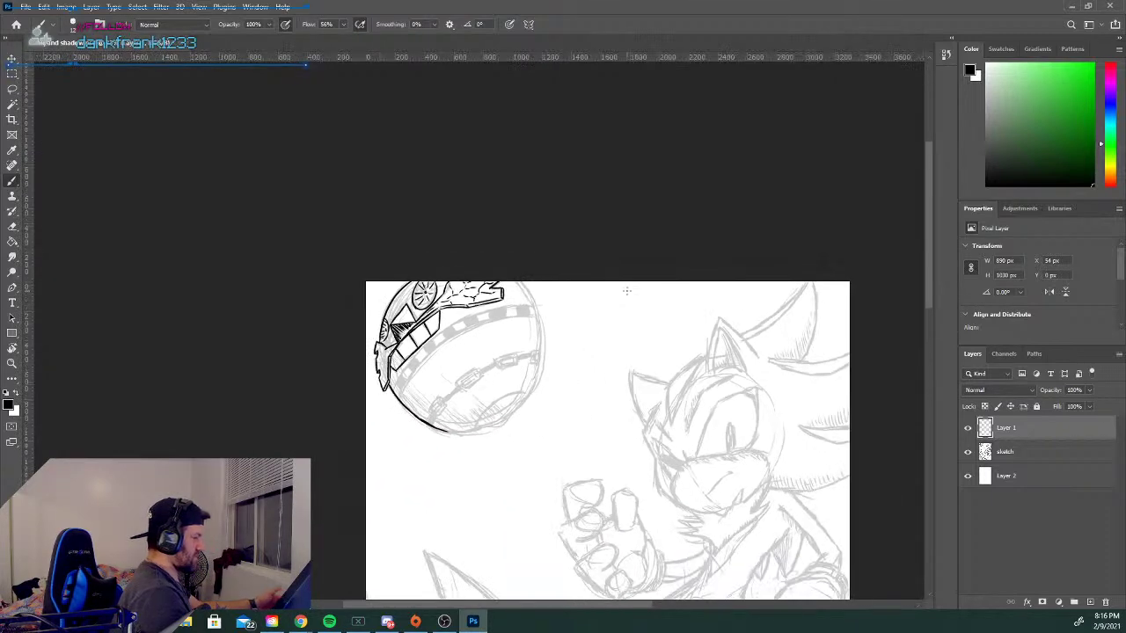
pyautogui.moveTo(406, 364); pyautogui.dragTo(532, 306)
pyautogui.hotkey('ctrl', 'z')
pyautogui.moveTo(389, 390)
pyautogui.mouseDown()
pyautogui.moveTo(435, 339)
pyautogui.moveTo(538, 303)
pyautogui.mouseUp()
pyautogui.hotkey('ctrl', 'z')
pyautogui.moveTo(389, 391)
pyautogui.mouseDown()
pyautogui.moveTo(413, 358)
pyautogui.moveTo(531, 308)
pyautogui.mouseUp()
pyautogui.hotkey('ctrl', 'z')
pyautogui.moveTo(391, 387); pyautogui.dragTo(543, 302)
pyautogui.hotkey('ctrl', 'z')
pyautogui.scroll(6, 415, 374)
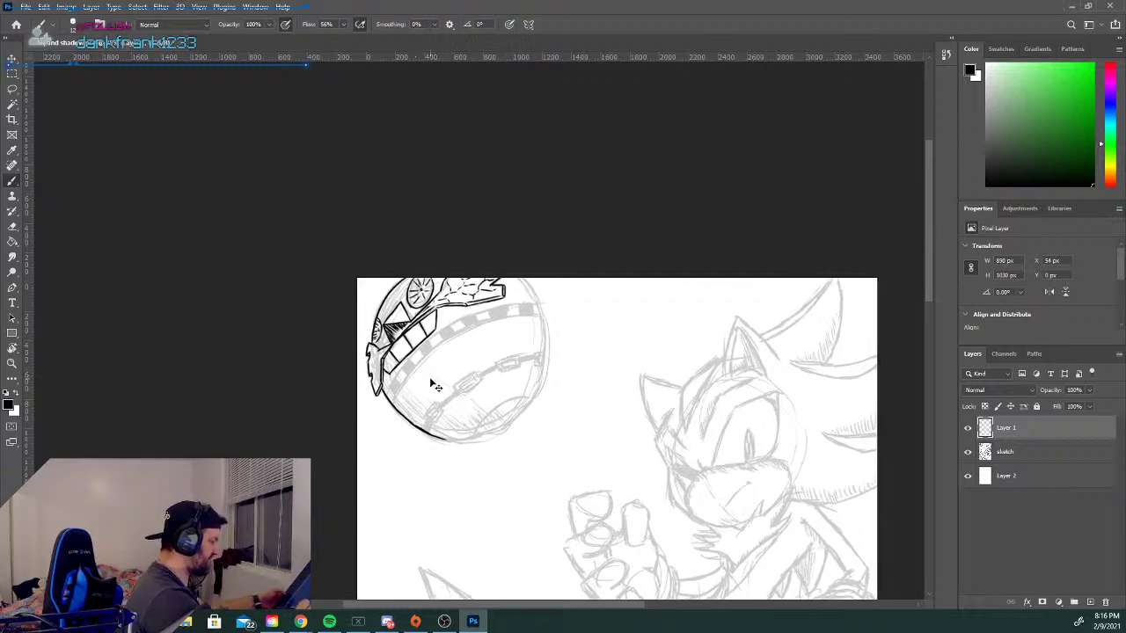
pyautogui.moveTo(246, 435); pyautogui.dragTo(283, 411)
pyautogui.moveTo(268, 456)
pyautogui.mouseDown()
pyautogui.moveTo(369, 345)
pyautogui.moveTo(647, 273)
pyautogui.mouseUp()
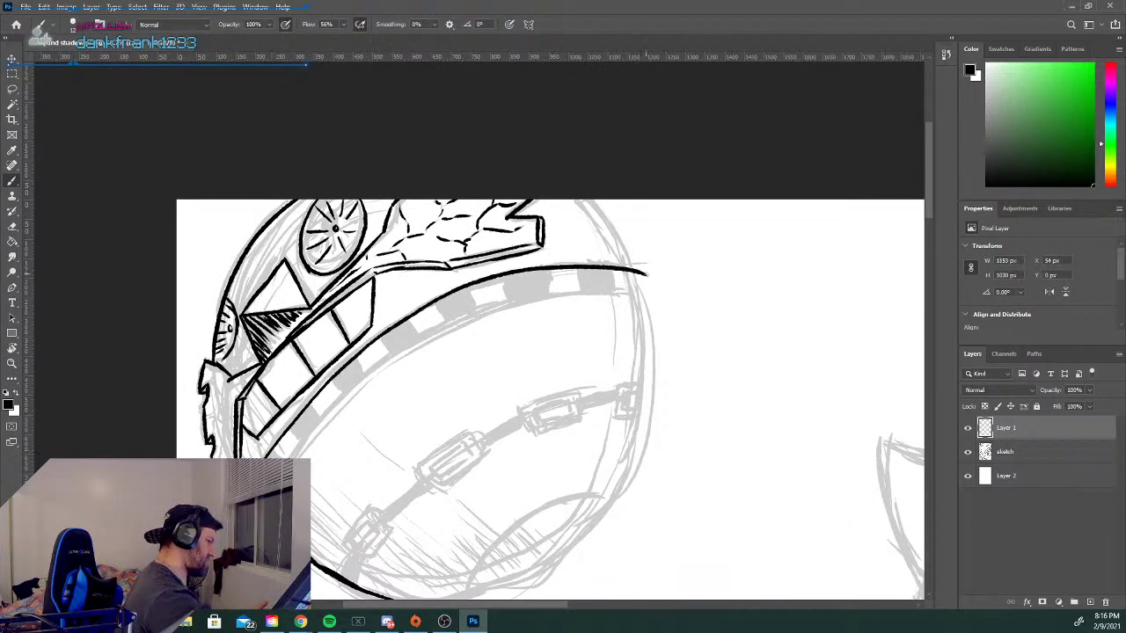
pyautogui.hotkey('ctrl', 'z')
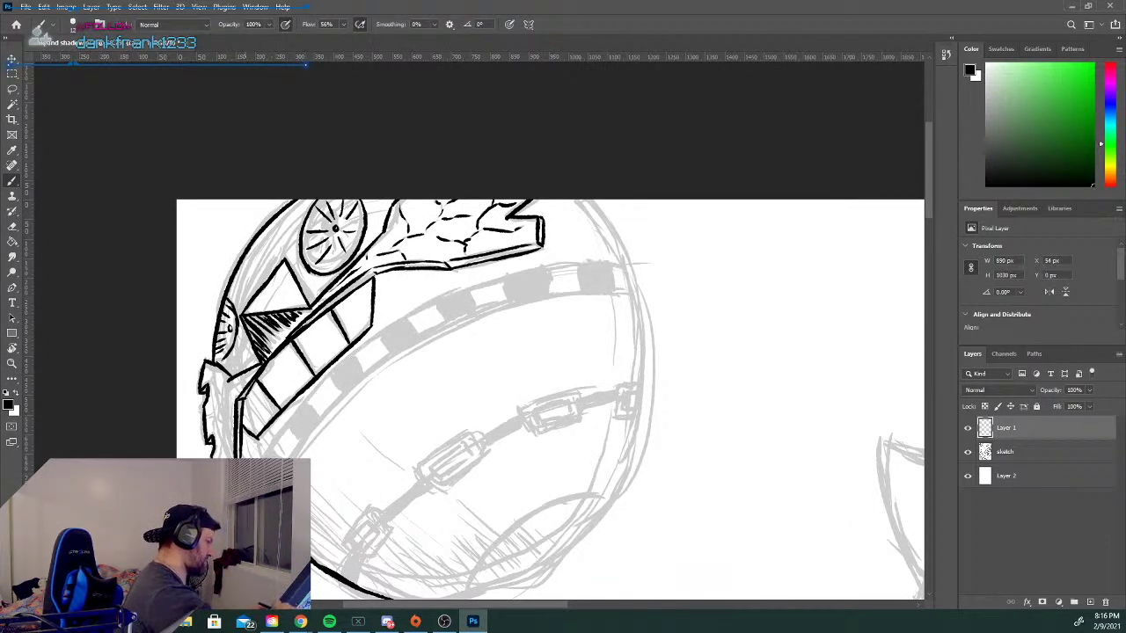
pyautogui.moveTo(267, 456)
pyautogui.mouseDown()
pyautogui.moveTo(371, 334)
pyautogui.moveTo(633, 262)
pyautogui.mouseUp()
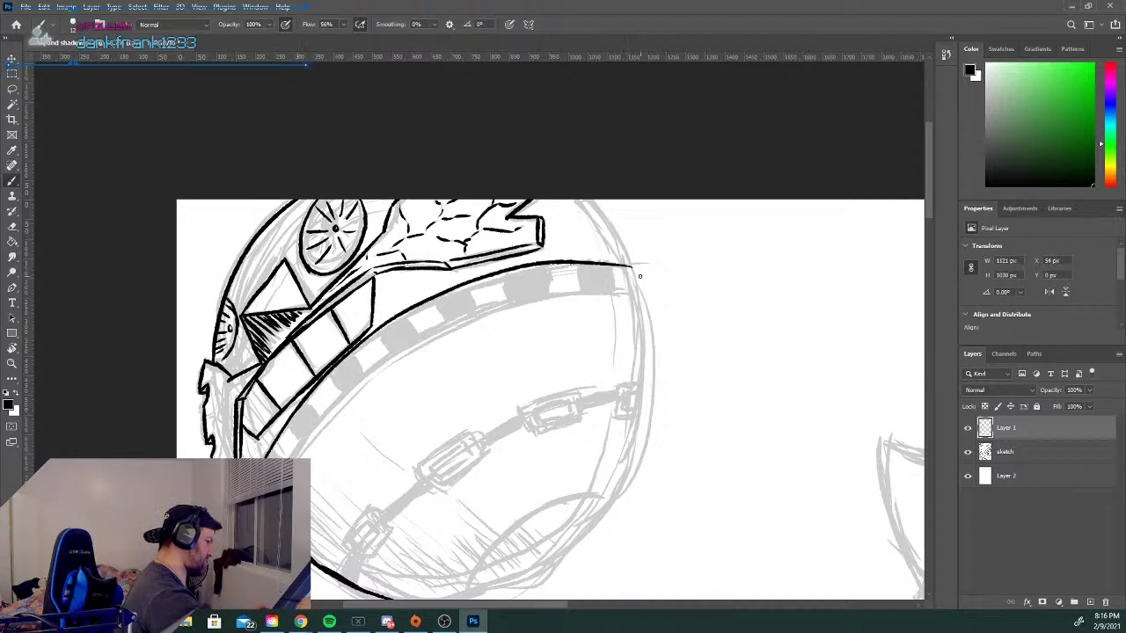
pyautogui.hotkey('ctrl', 'z')
pyautogui.moveTo(264, 456)
pyautogui.mouseDown()
pyautogui.moveTo(490, 273)
pyautogui.moveTo(635, 260)
pyautogui.mouseUp()
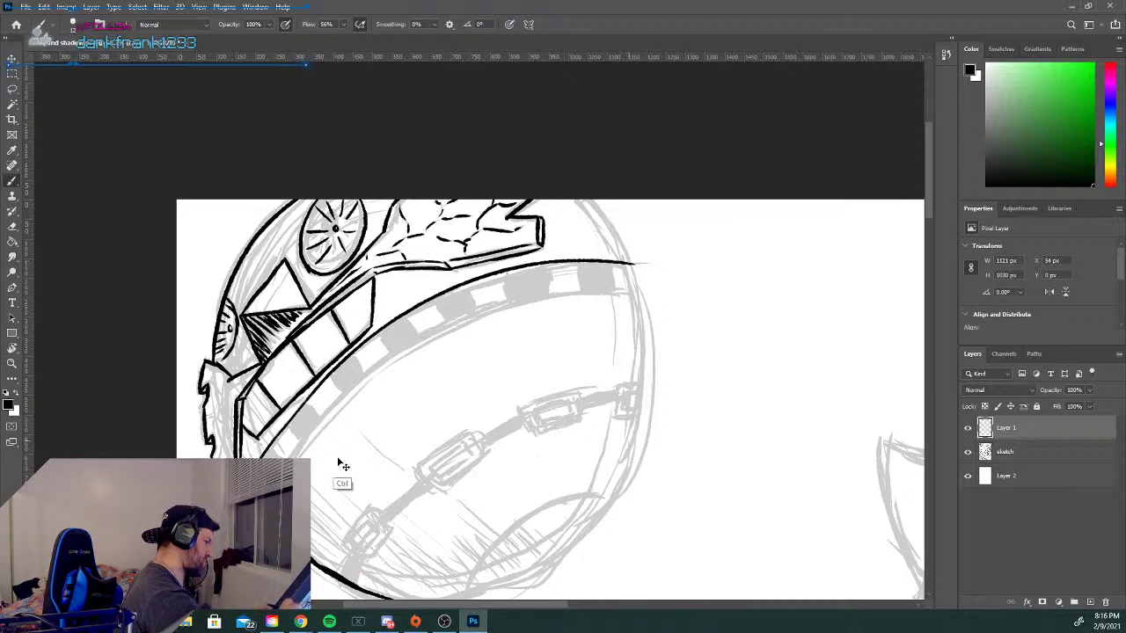
pyautogui.hotkey('ctrl', 'z')
pyautogui.moveTo(264, 458); pyautogui.dragTo(420, 304)
pyautogui.hotkey('ctrl', 'z')
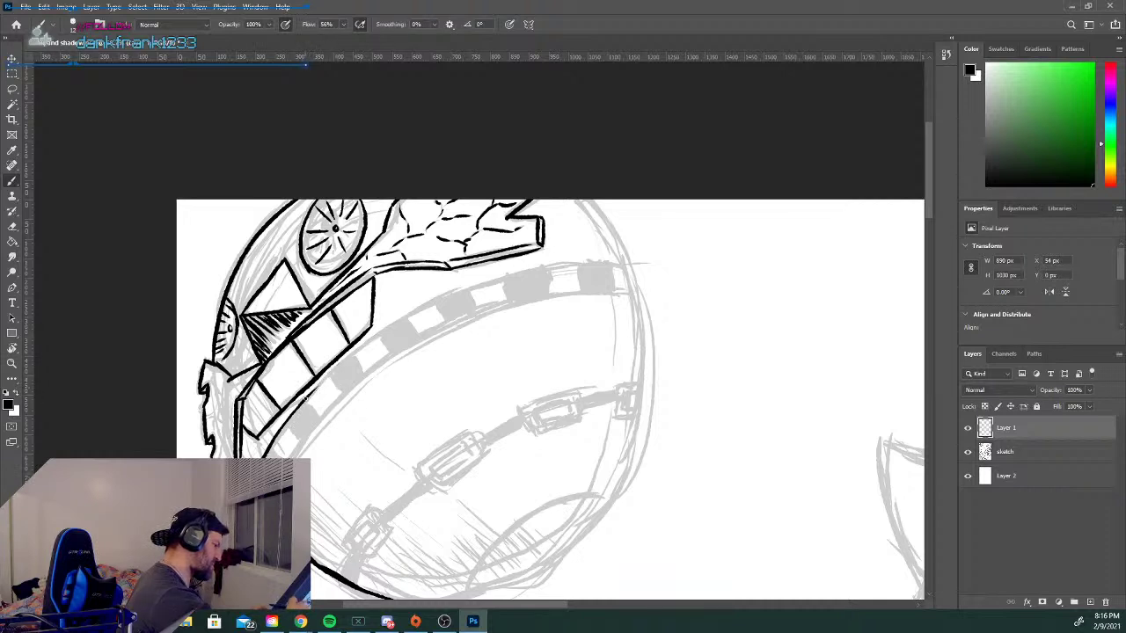
pyautogui.moveTo(305, 398); pyautogui.dragTo(410, 314)
pyautogui.hotkey('ctrl', 'z')
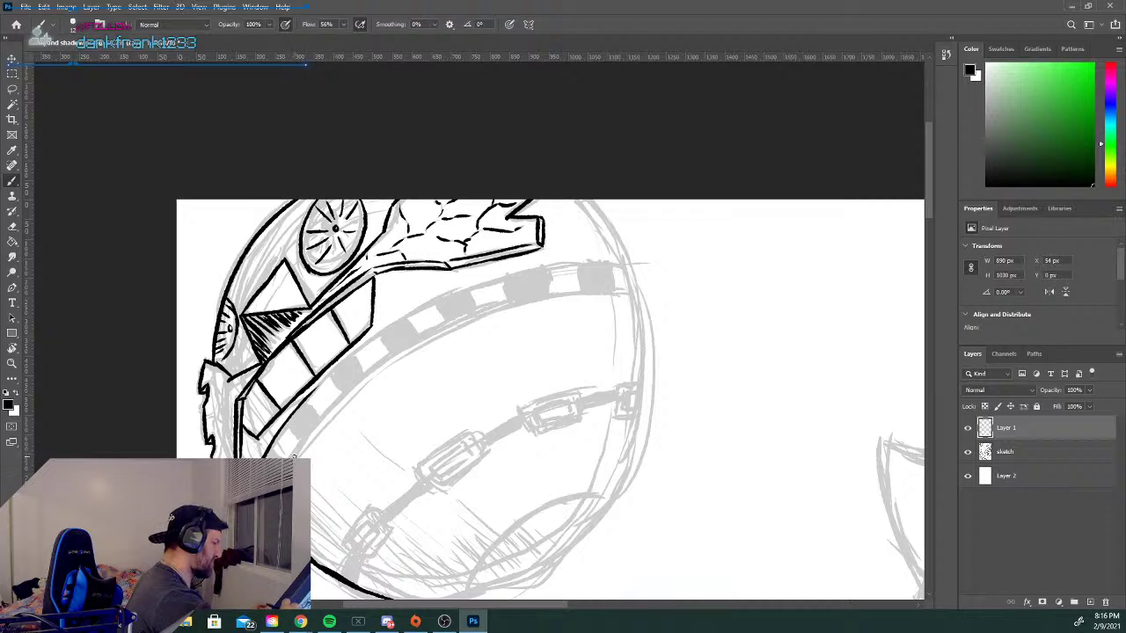
pyautogui.hotkey('ctrl', 'z')
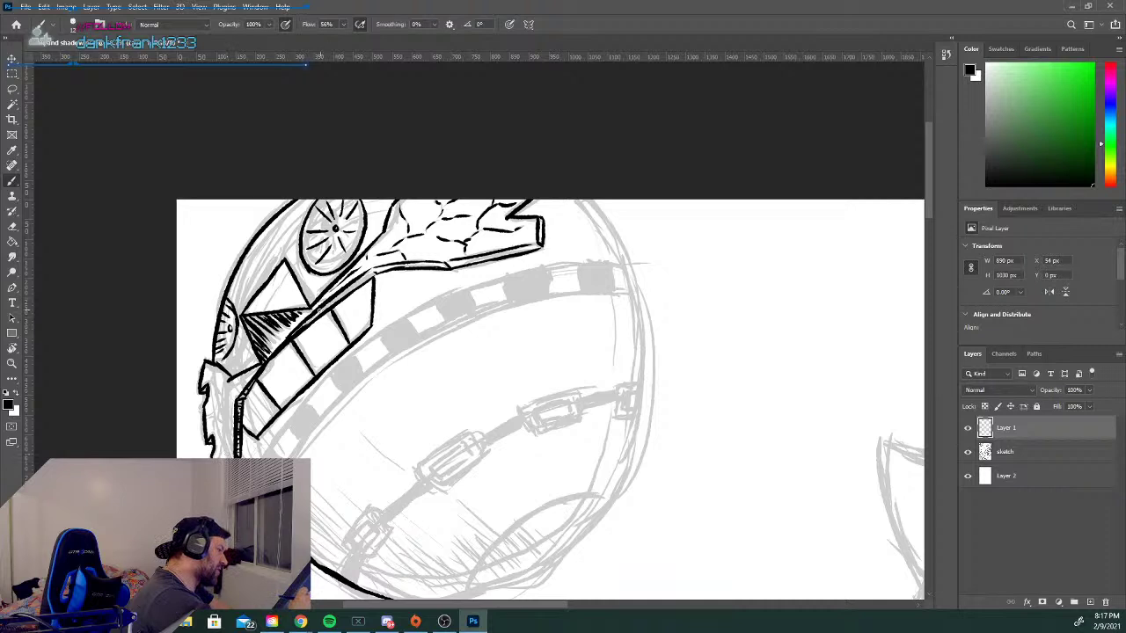
# Hatch the narrow rim along the lower edge of the cracked plate with short strokes, up to its right-hand end.
pyautogui.moveTo(310, 322); pyautogui.dragTo(318, 317)
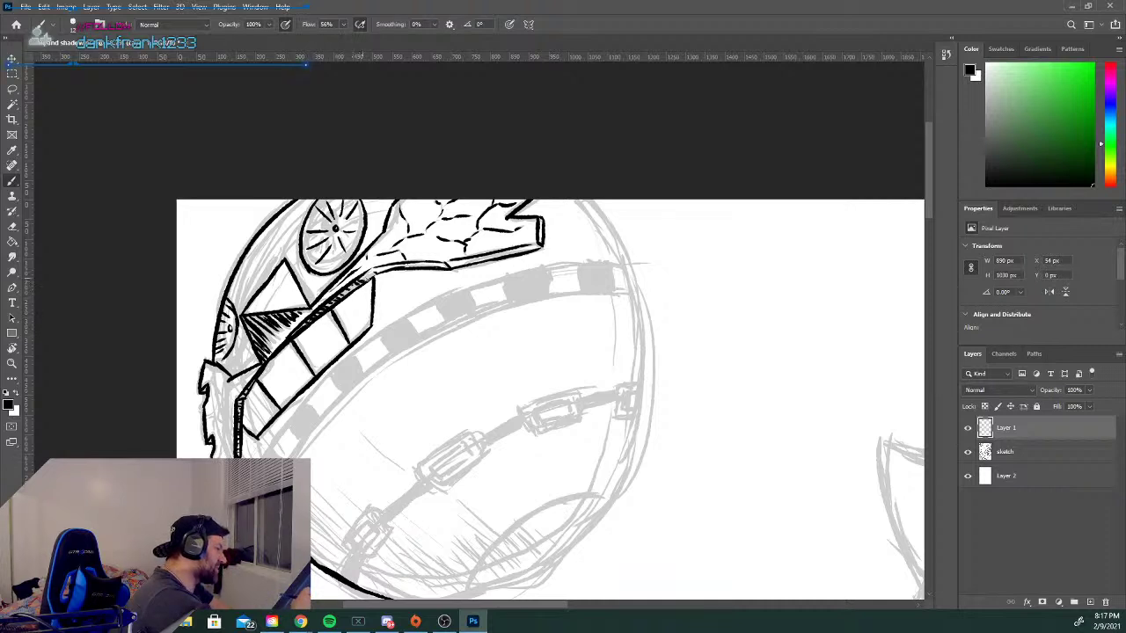
pyautogui.moveTo(370, 275); pyautogui.dragTo(420, 264)
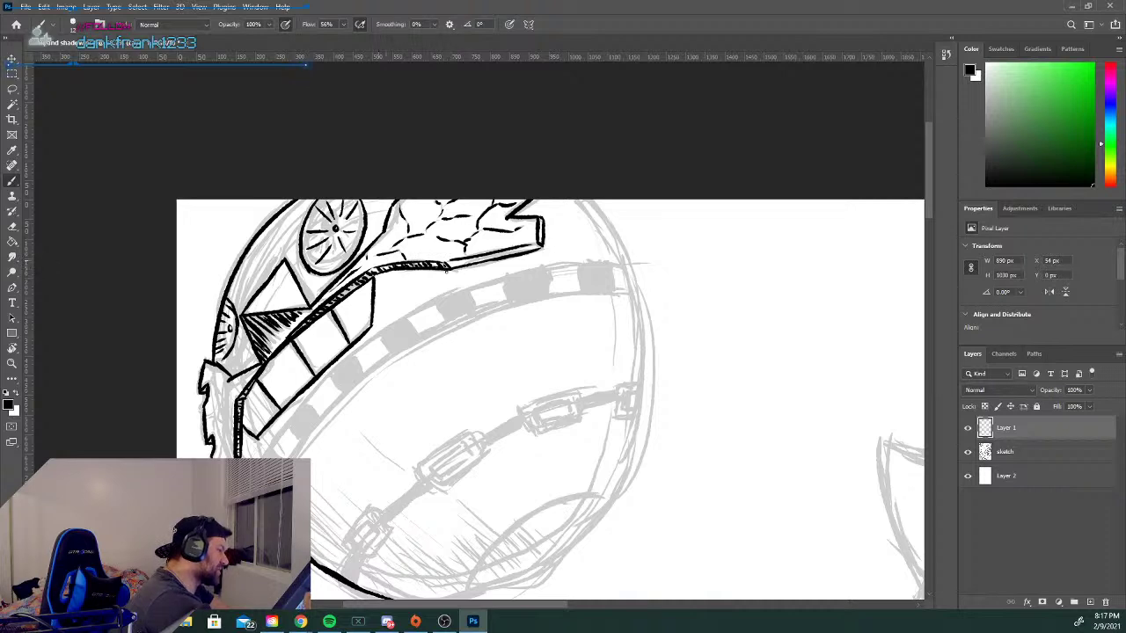
pyautogui.moveTo(464, 262); pyautogui.dragTo(542, 232)
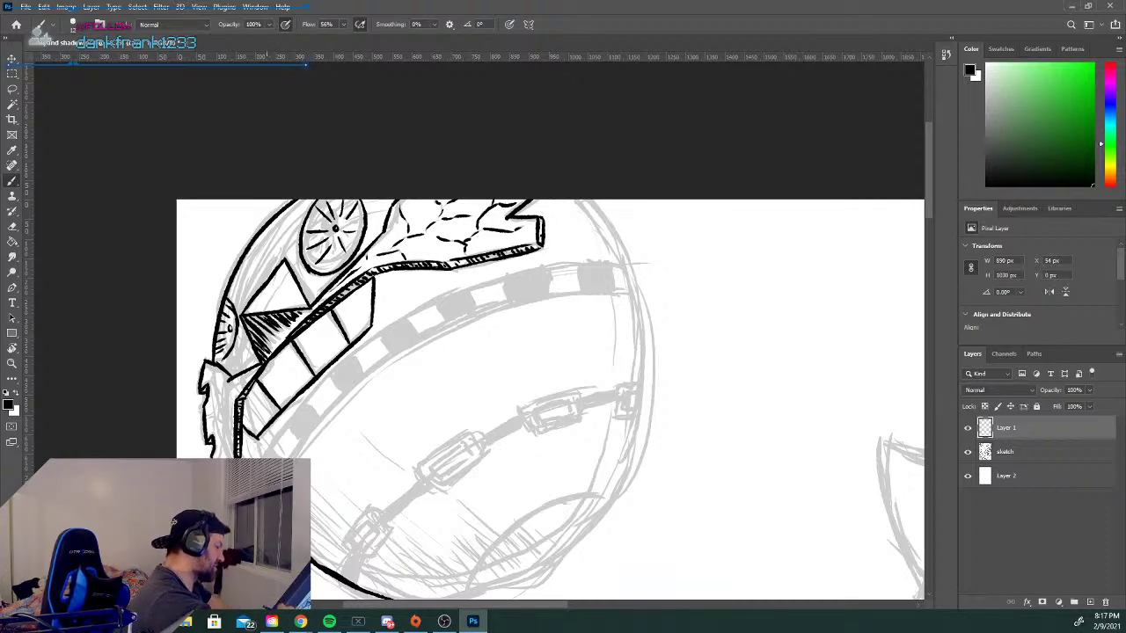
# Ink the two parallel curves of the band across the sphere's middle and divide it into squares with short cross lines.
pyautogui.moveTo(290, 459)
pyautogui.mouseDown()
pyautogui.moveTo(415, 341)
pyautogui.moveTo(638, 293)
pyautogui.mouseUp()
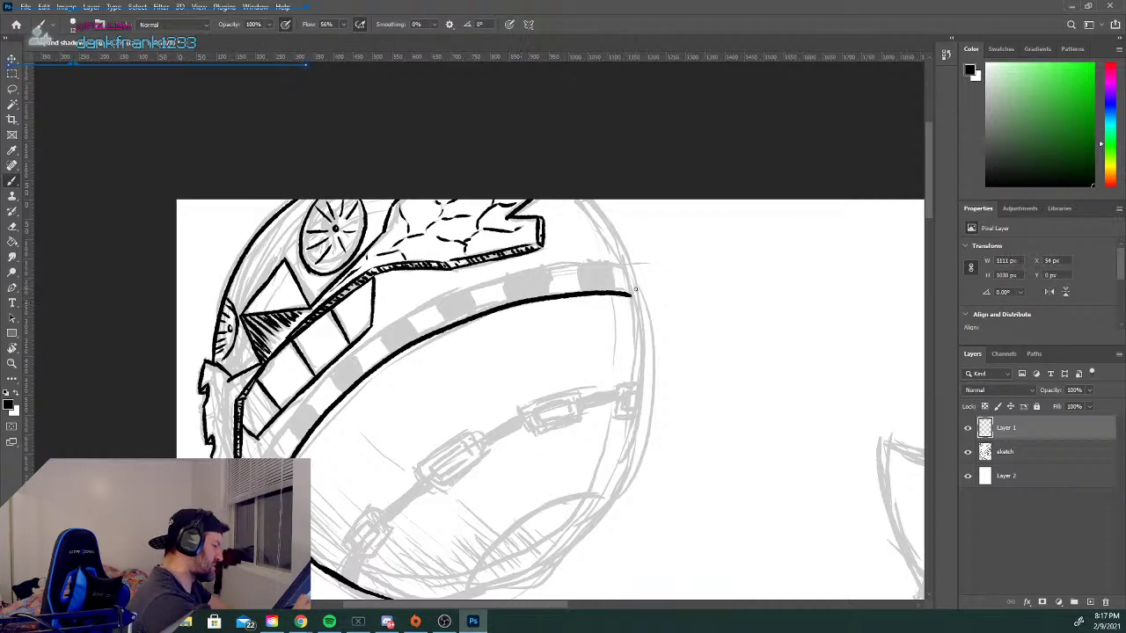
pyautogui.moveTo(262, 458)
pyautogui.mouseDown()
pyautogui.moveTo(452, 283)
pyautogui.moveTo(628, 257)
pyautogui.mouseUp()
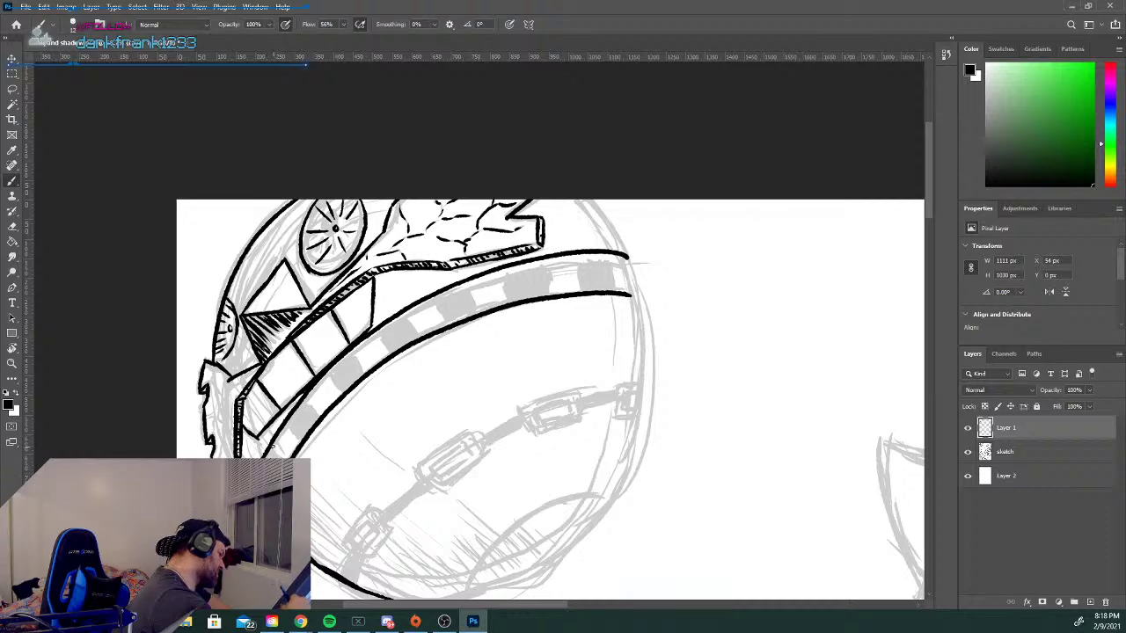
pyautogui.moveTo(287, 421); pyautogui.dragTo(300, 444)
pyautogui.moveTo(304, 396); pyautogui.dragTo(318, 418)
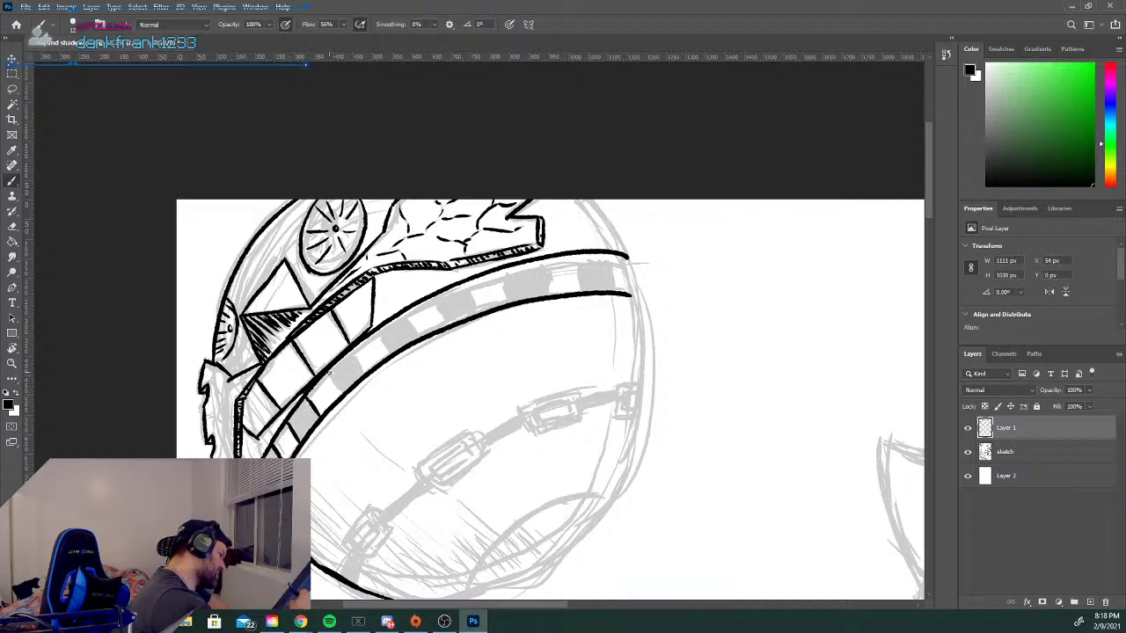
pyautogui.moveTo(329, 372); pyautogui.dragTo(343, 394)
pyautogui.moveTo(352, 349); pyautogui.dragTo(366, 372)
pyautogui.moveTo(378, 332); pyautogui.dragTo(392, 353)
pyautogui.moveTo(404, 310)
pyautogui.mouseDown()
pyautogui.moveTo(419, 331)
pyautogui.moveTo(479, 310)
pyautogui.mouseUp()
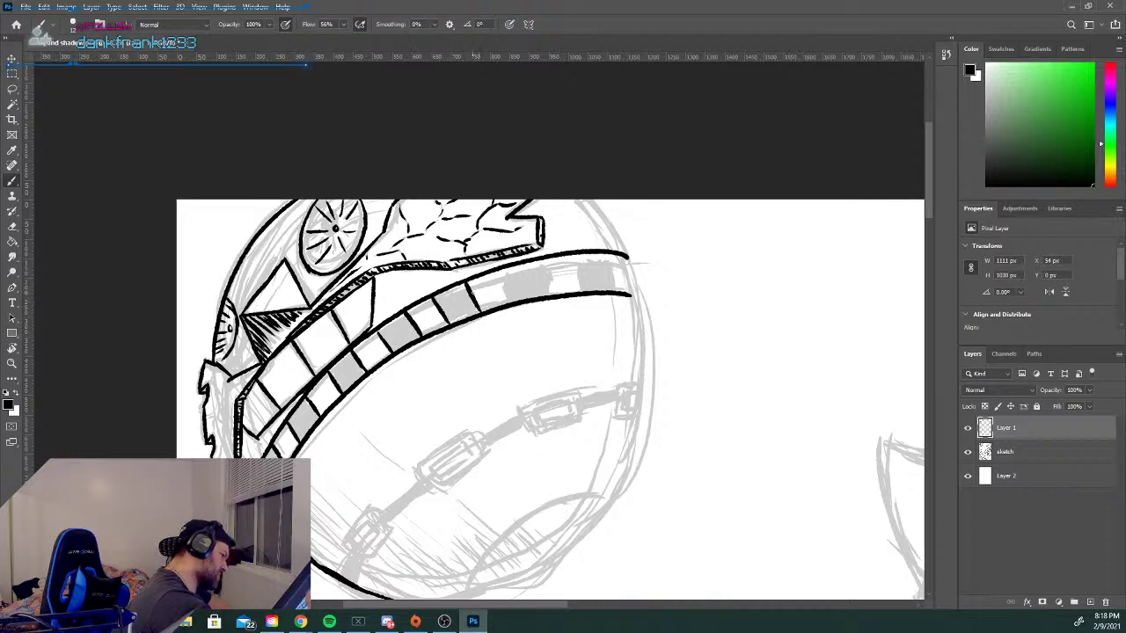
pyautogui.moveTo(498, 273); pyautogui.dragTo(507, 297)
pyautogui.moveTo(543, 260); pyautogui.dragTo(554, 292)
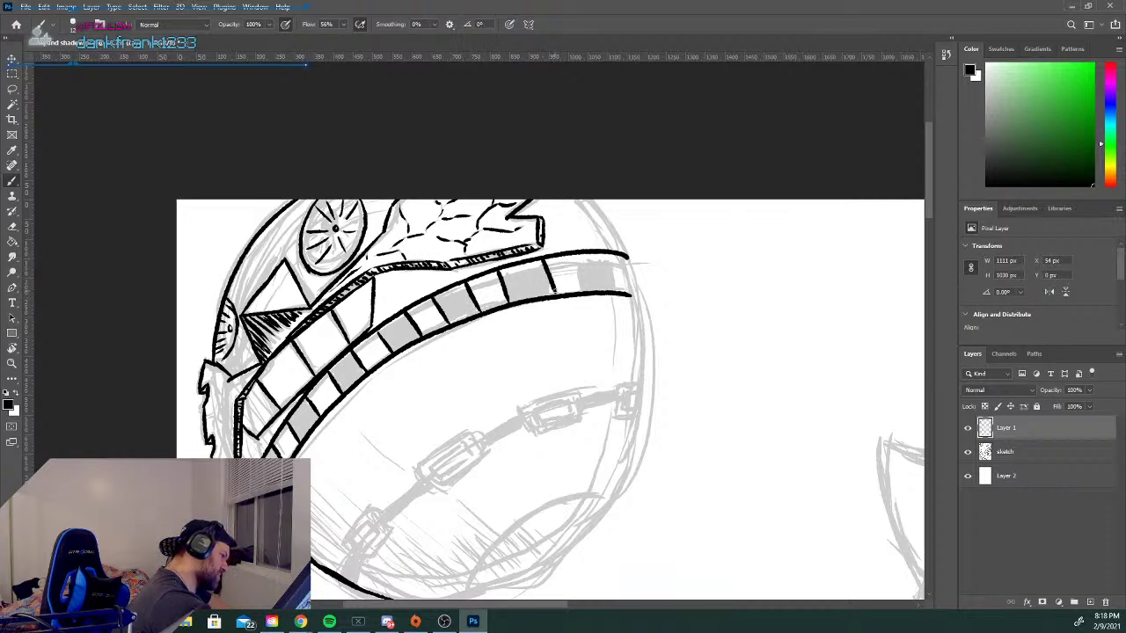
pyautogui.moveTo(579, 255)
pyautogui.mouseDown()
pyautogui.moveTo(612, 260)
pyautogui.moveTo(619, 289)
pyautogui.mouseUp()
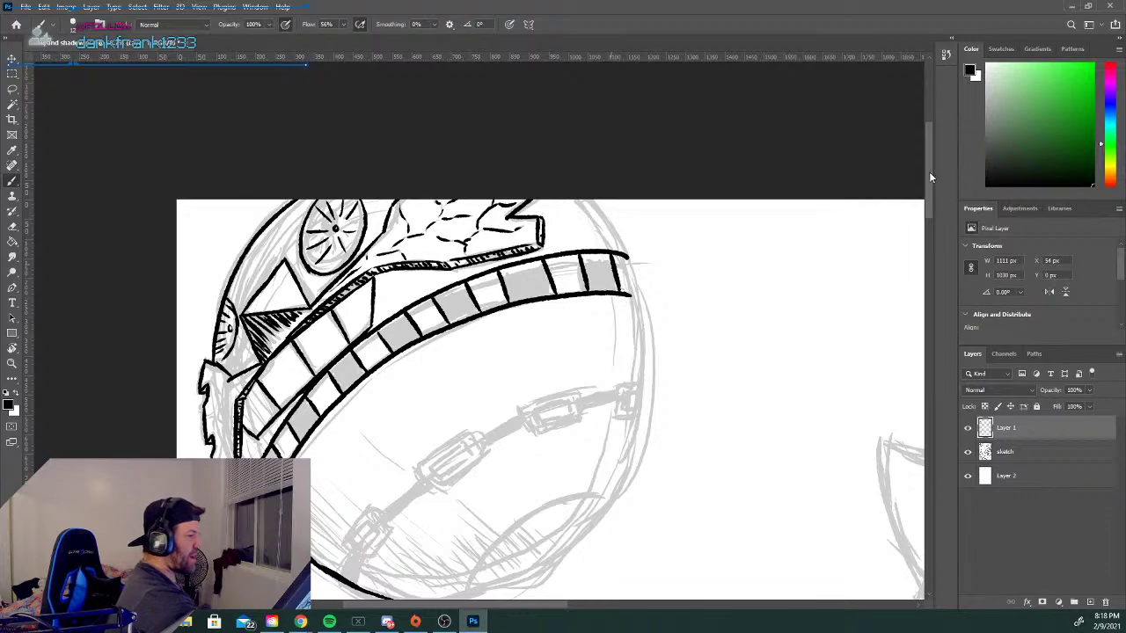
# Examine the inked sphere within the whole composition and again at close range.
pyautogui.scroll(-3, 929, 176)
pyautogui.scroll(3, 931, 193)
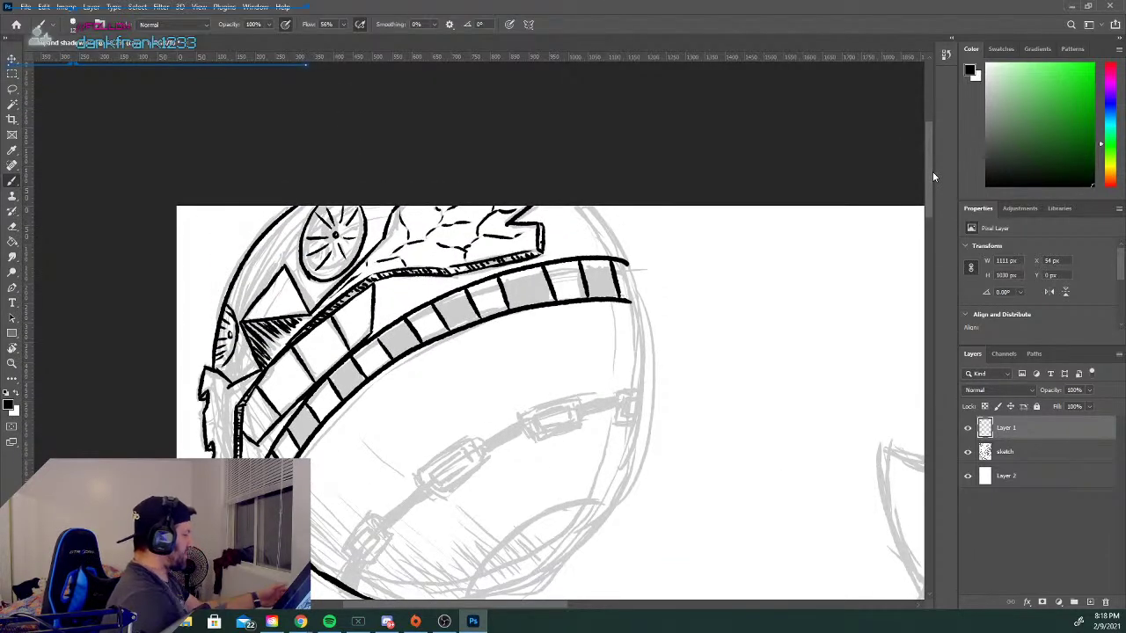
pyautogui.hotkey('ctrl', '-')
pyautogui.hotkey('ctrl', '-')
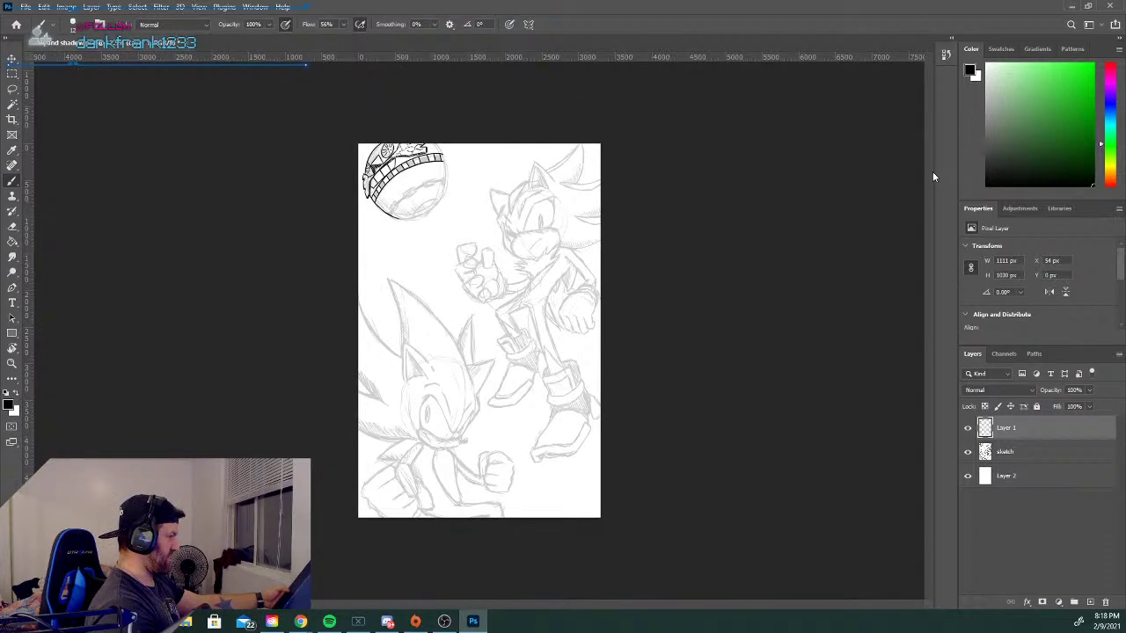
pyautogui.hotkey('ctrl', '+')
pyautogui.hotkey('ctrl', '+')
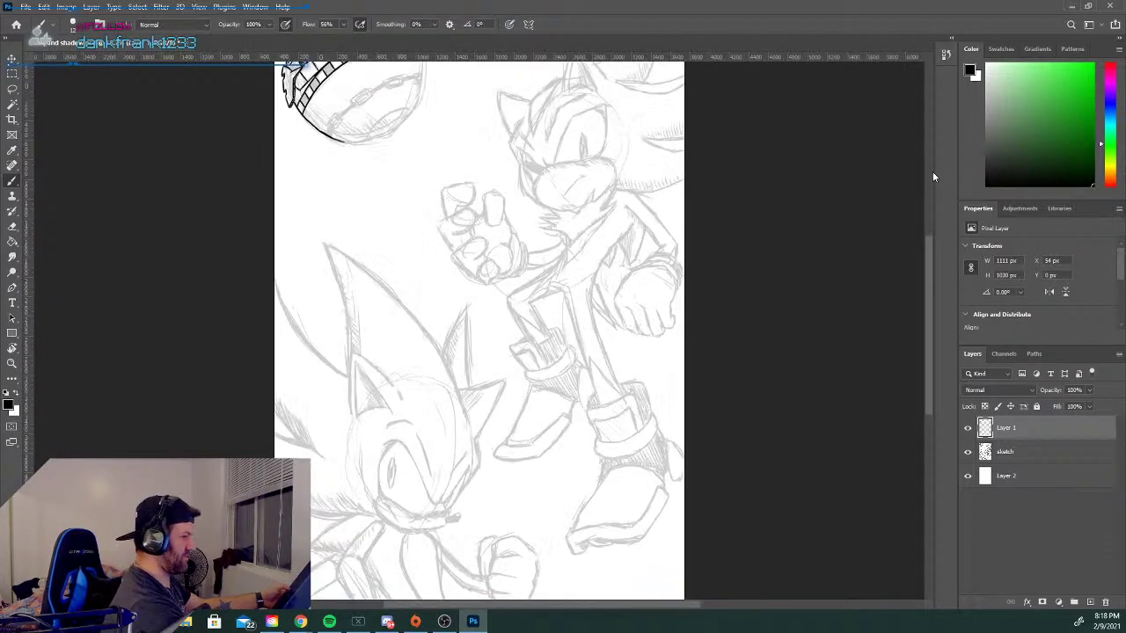
pyautogui.scroll(5, 925, 336)
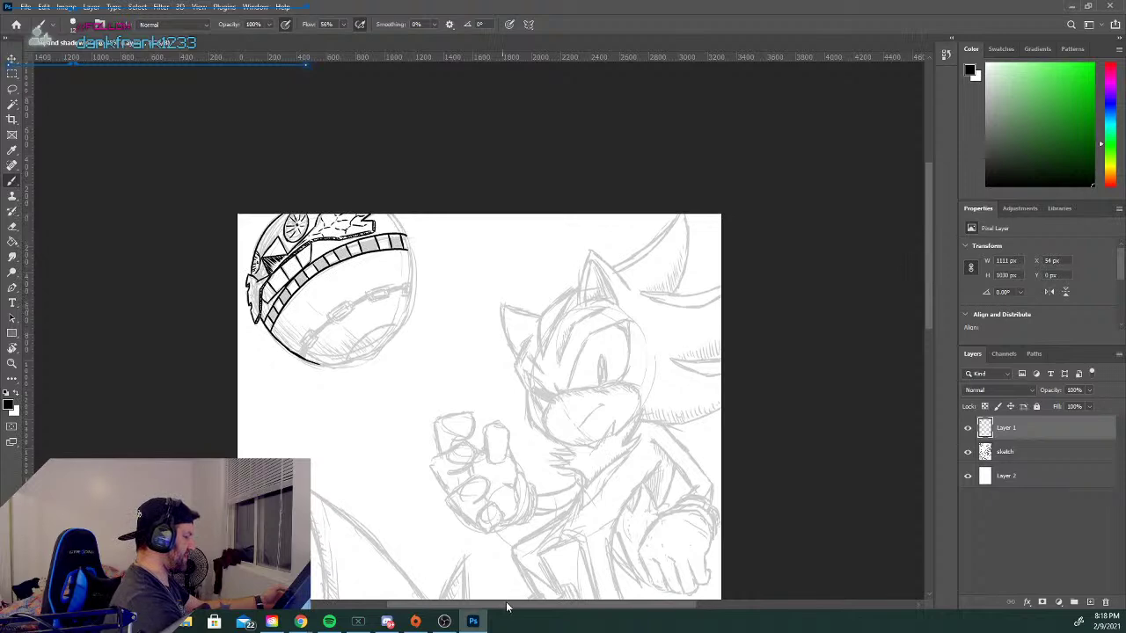
pyautogui.hscroll(-4, 911, 266)
pyautogui.hotkey('ctrl', '+')
pyautogui.hotkey('ctrl', '+')
pyautogui.hotkey('ctrl', '+')
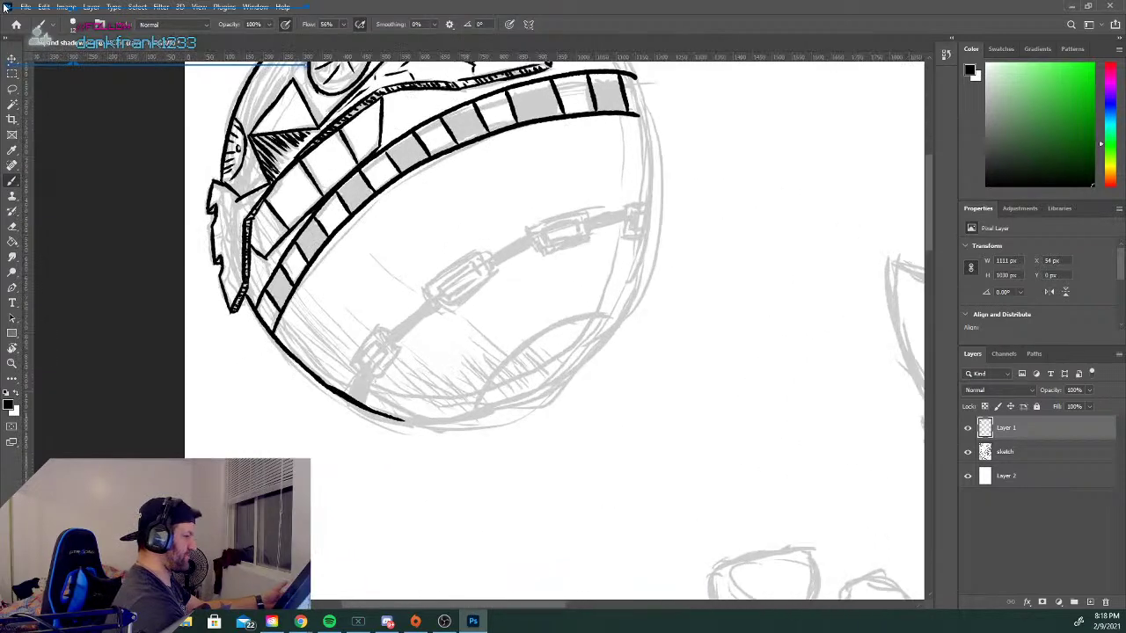
pyautogui.scroll(3, 928, 196)
pyautogui.scroll(-1, 928, 198)
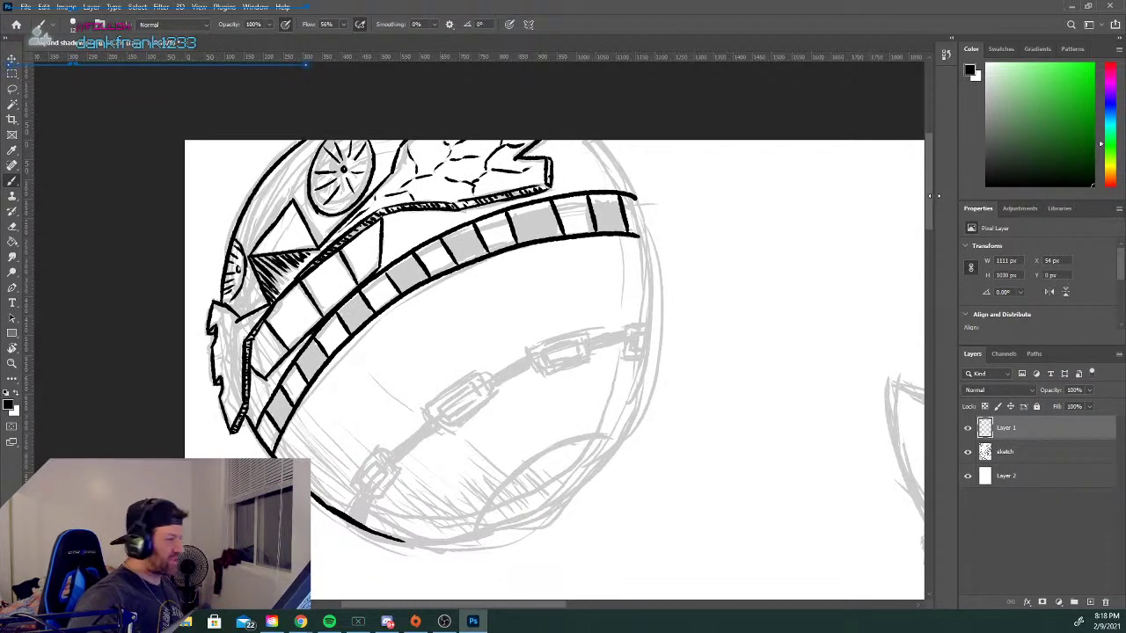
# Open the metallic sphere reference image from the school stuff folder.
pyautogui.click(26, 6)
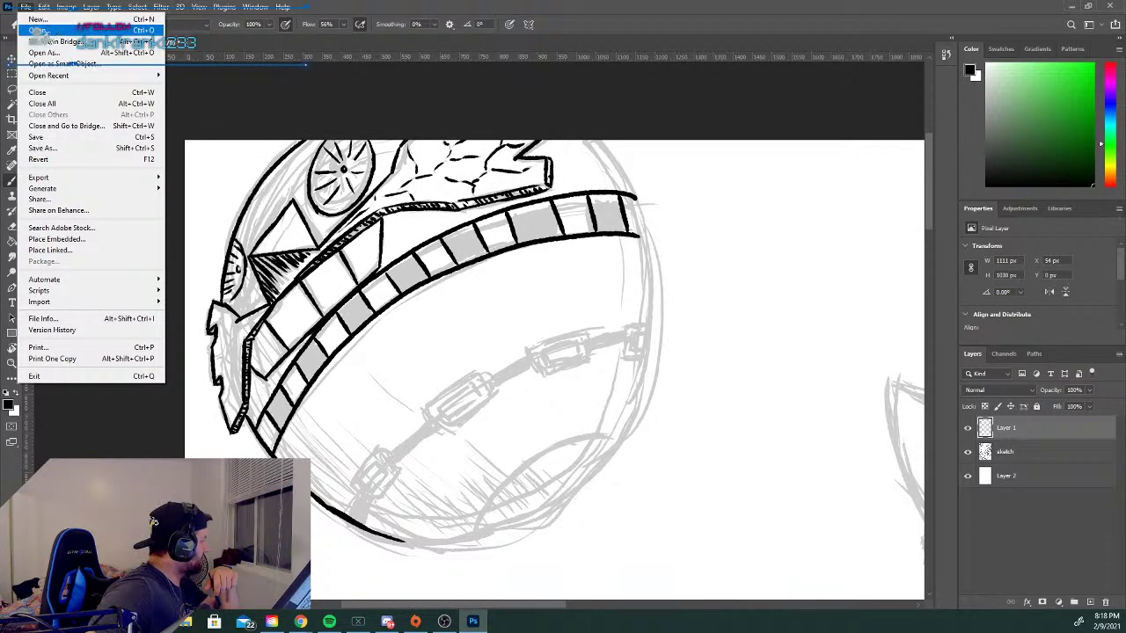
pyautogui.click(48, 30)
pyautogui.scroll(-3, 409, 208)
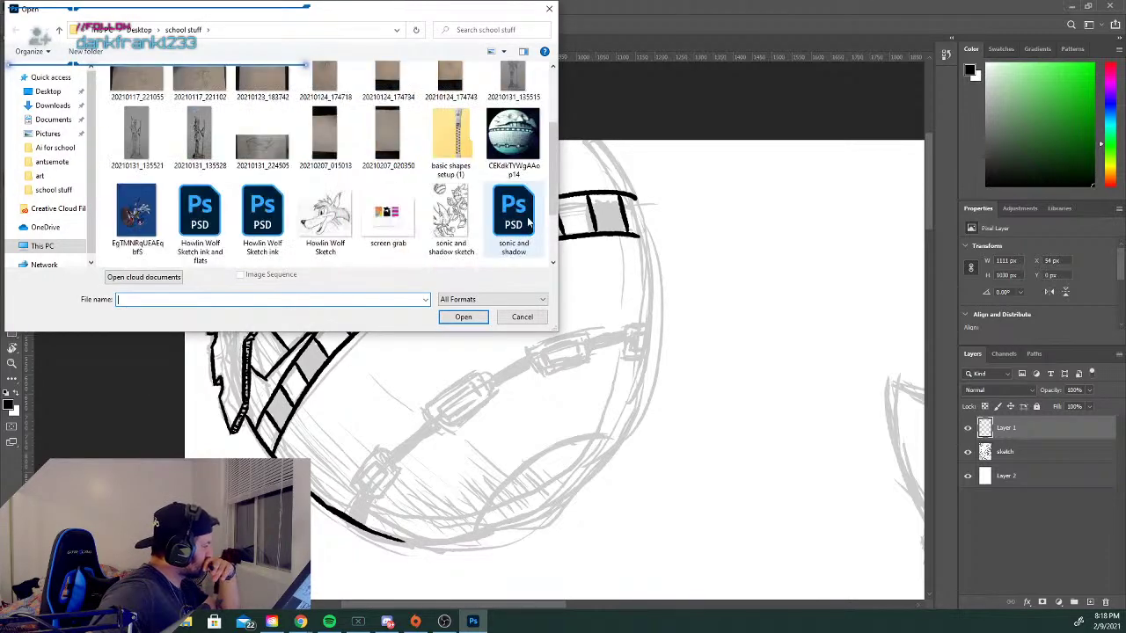
pyautogui.click(513, 141)
pyautogui.click(468, 321)
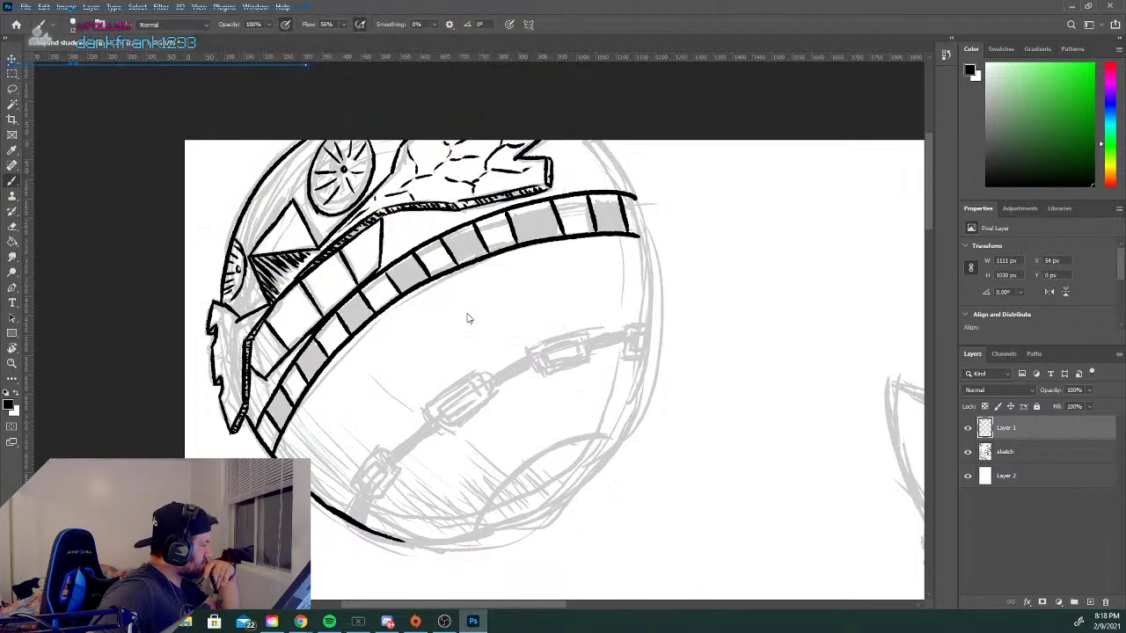
# Float the reference image in a small window at 50% zoom and place the sphere drawing beside it.
pyautogui.moveTo(265, 41)
pyautogui.mouseDown()
pyautogui.moveTo(237, 77)
pyautogui.moveTo(132, 51)
pyautogui.moveTo(123, 64)
pyautogui.mouseUp()
pyautogui.moveTo(556, 144); pyautogui.dragTo(400, 144)
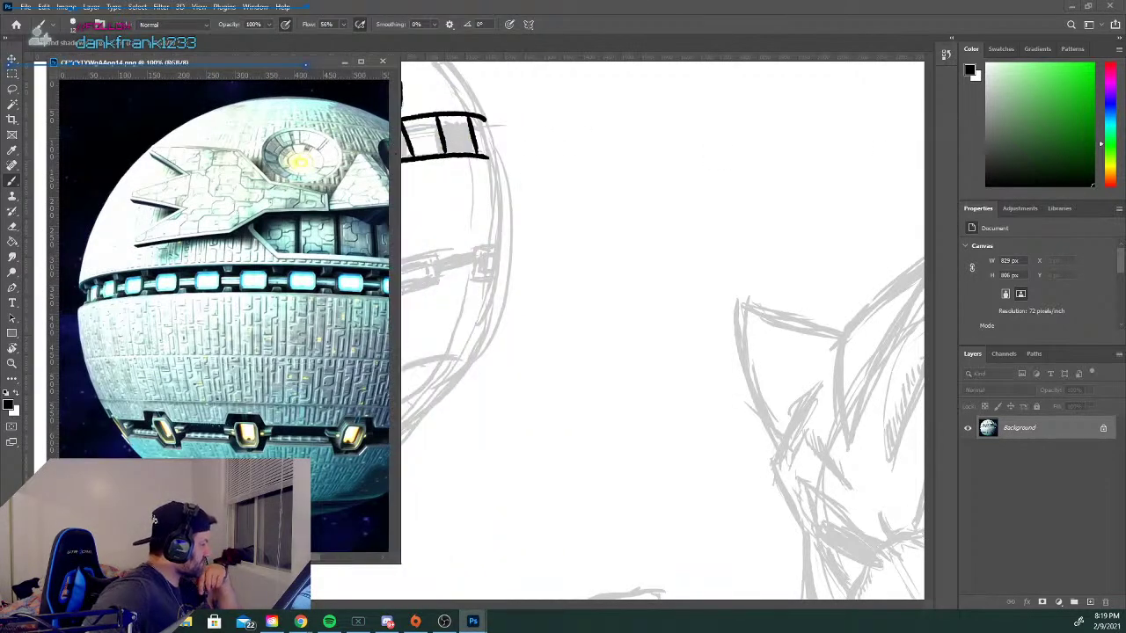
pyautogui.hotkey('ctrl', '-')
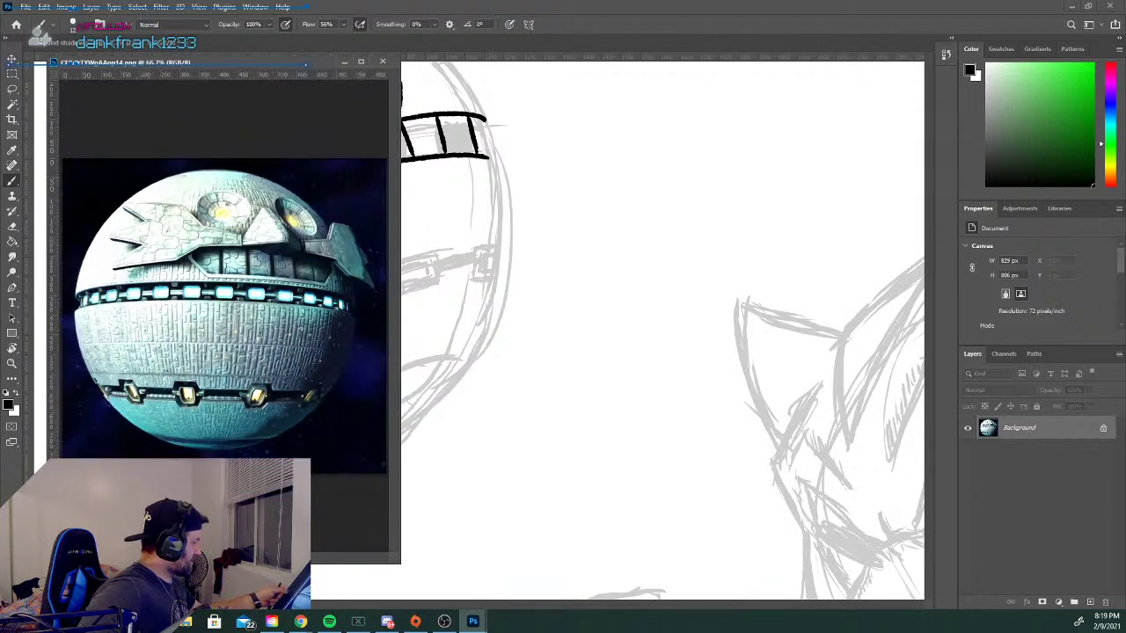
pyautogui.hotkey('ctrl', '-')
pyautogui.moveTo(224, 563); pyautogui.dragTo(238, 295)
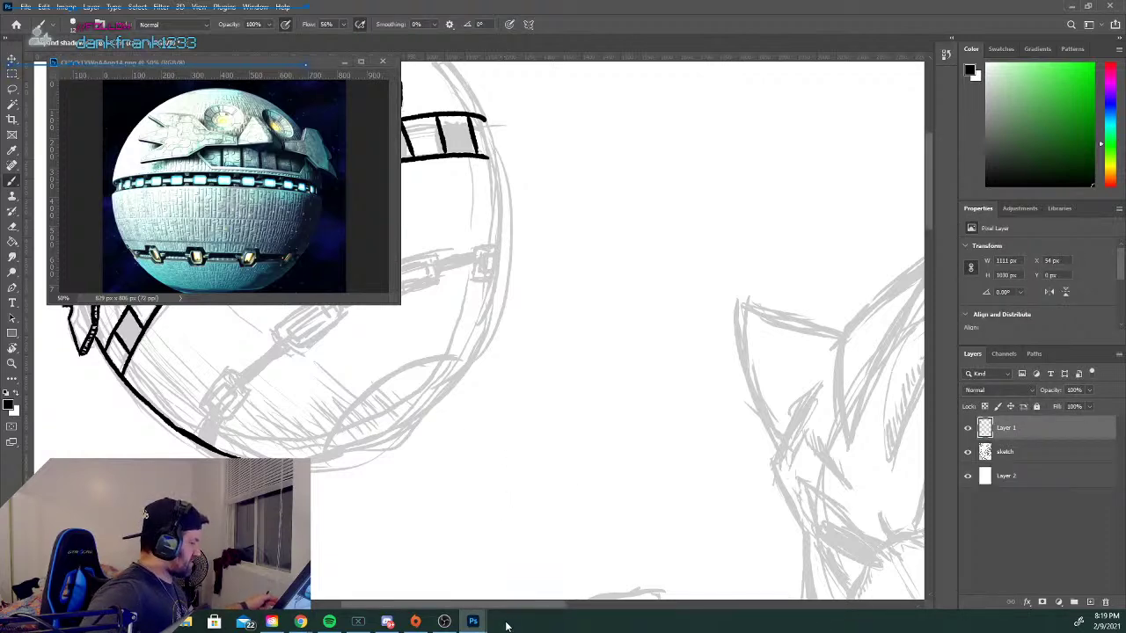
pyautogui.moveTo(513, 607); pyautogui.dragTo(463, 605)
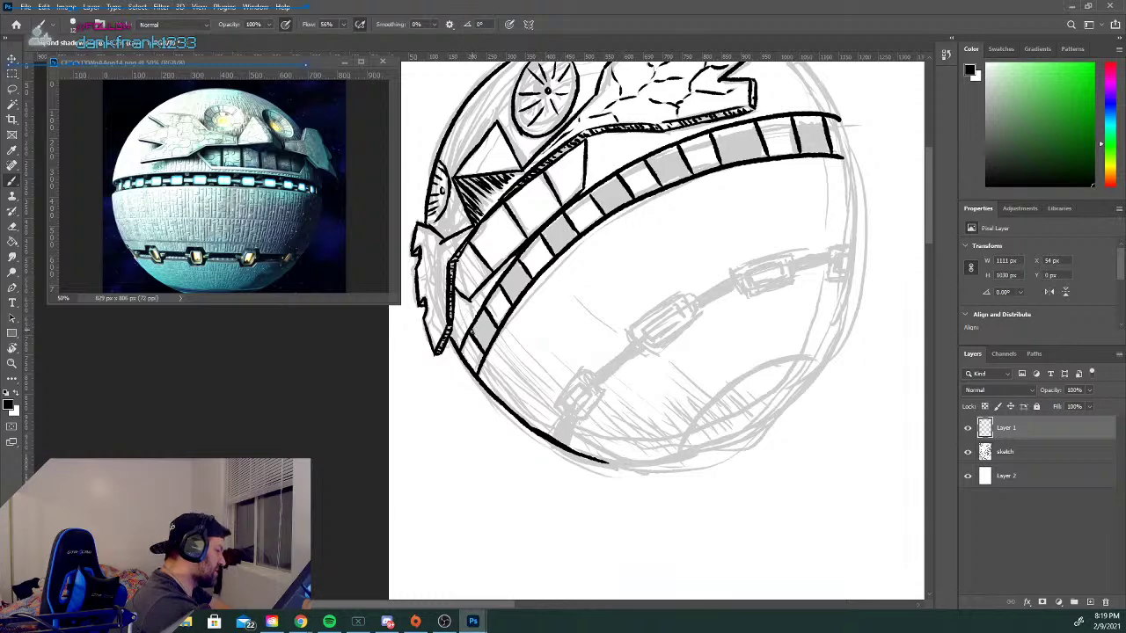
# Fill the alternate grey squares of the curved band with solid black, from its lower end up to the sphere's right side.
pyautogui.moveTo(473, 325)
pyautogui.mouseDown()
pyautogui.moveTo(486, 354)
pyautogui.moveTo(482, 338)
pyautogui.mouseUp()
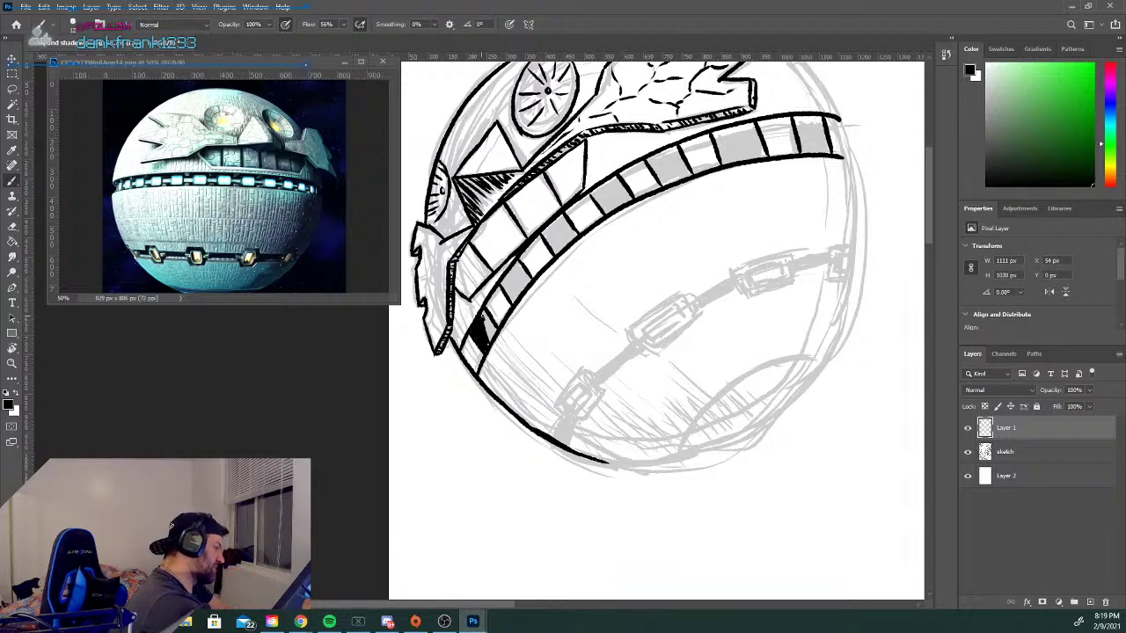
pyautogui.moveTo(482, 313); pyautogui.dragTo(489, 317)
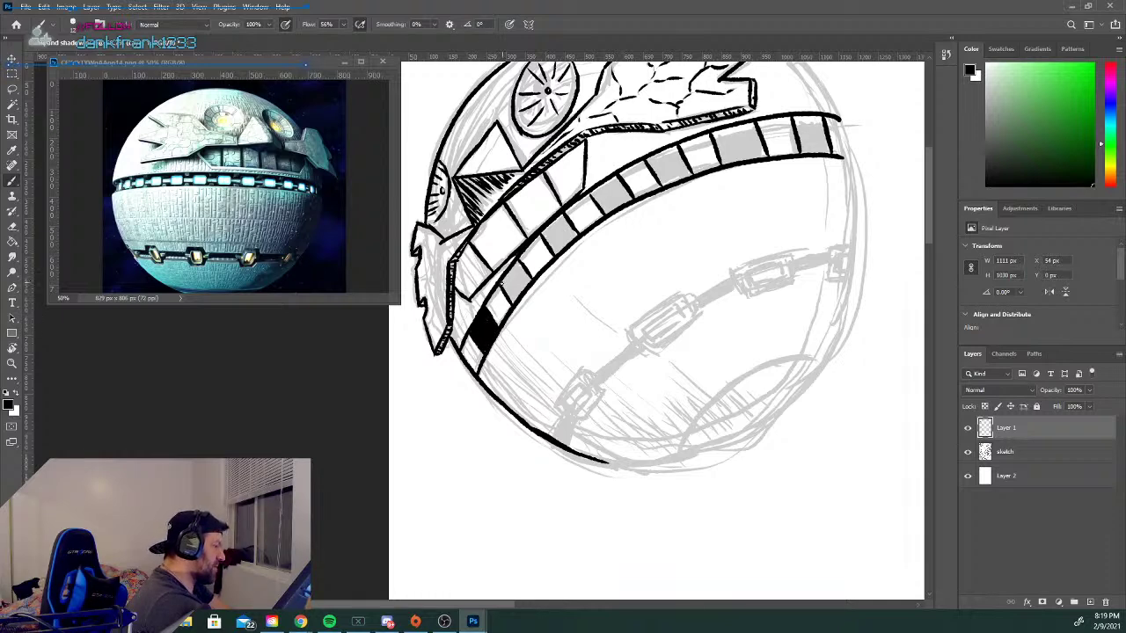
pyautogui.moveTo(506, 287)
pyautogui.mouseDown()
pyautogui.moveTo(520, 264)
pyautogui.moveTo(528, 283)
pyautogui.moveTo(513, 299)
pyautogui.moveTo(506, 292)
pyautogui.mouseUp()
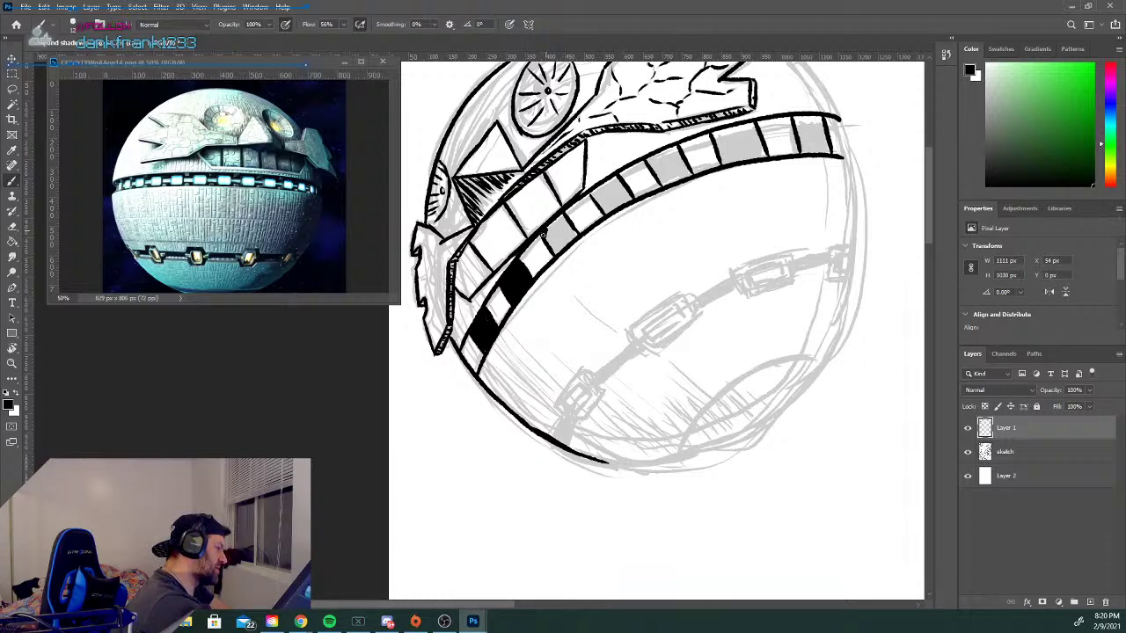
pyautogui.moveTo(546, 232)
pyautogui.mouseDown()
pyautogui.moveTo(557, 220)
pyautogui.moveTo(550, 237)
pyautogui.moveTo(561, 225)
pyautogui.moveTo(560, 249)
pyautogui.moveTo(567, 234)
pyautogui.mouseUp()
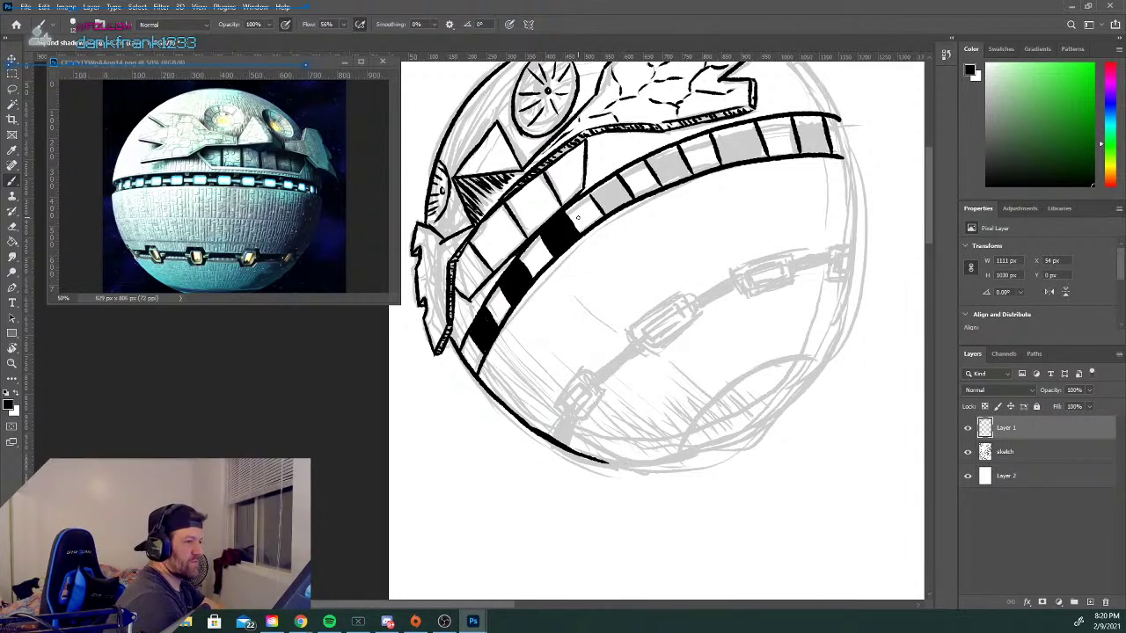
pyautogui.moveTo(592, 193)
pyautogui.mouseDown()
pyautogui.moveTo(624, 188)
pyautogui.moveTo(602, 197)
pyautogui.mouseUp()
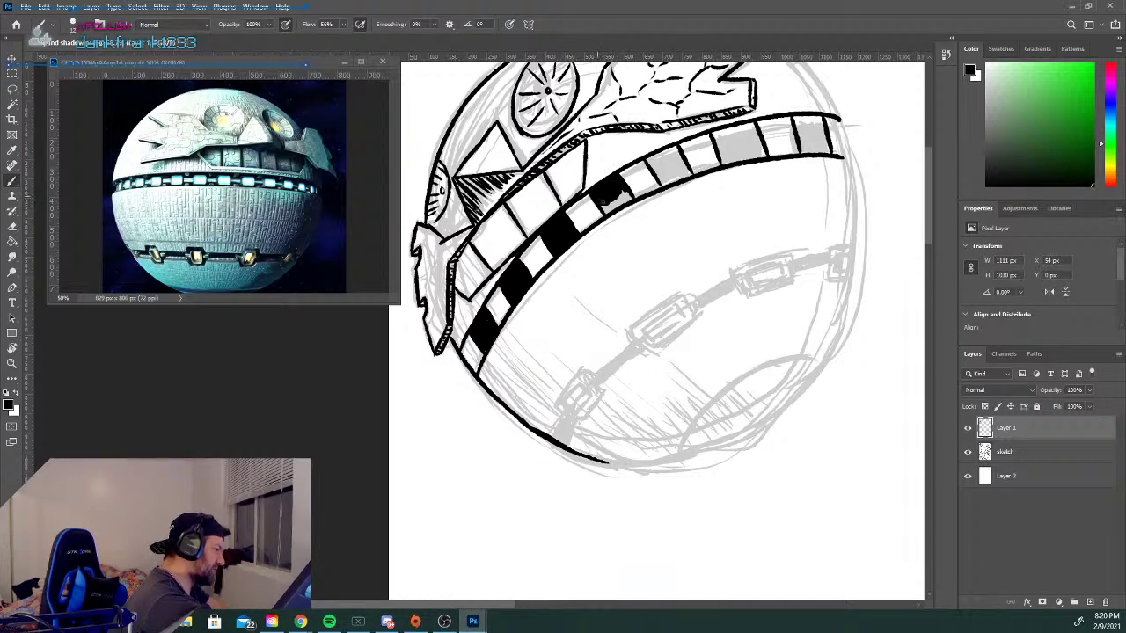
pyautogui.moveTo(612, 204); pyautogui.dragTo(627, 197)
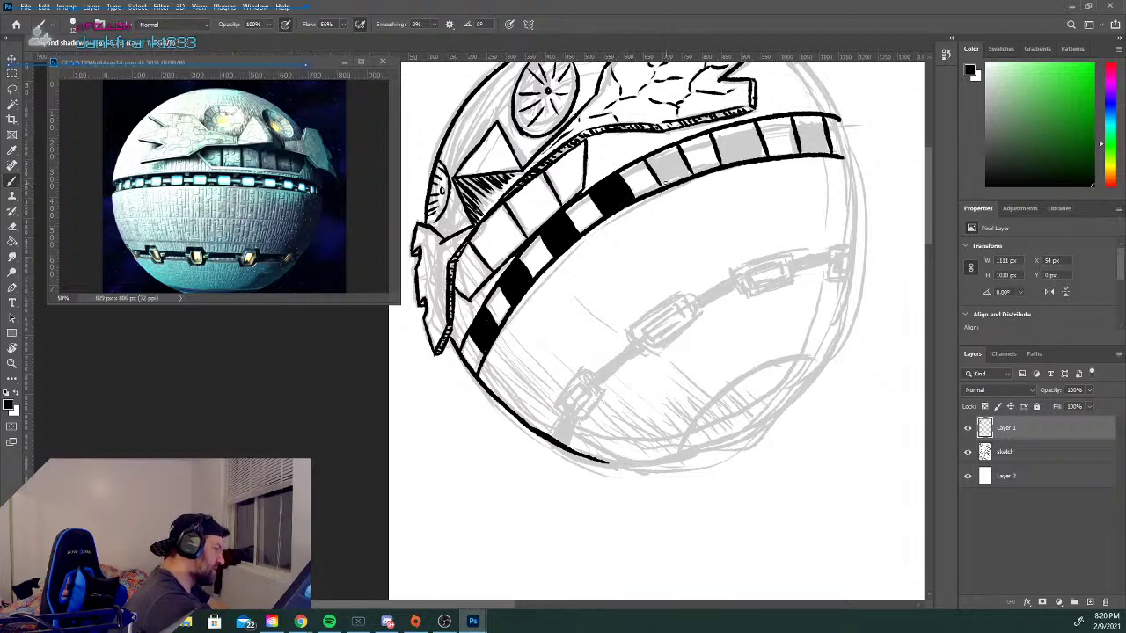
pyautogui.moveTo(664, 182)
pyautogui.mouseDown()
pyautogui.moveTo(682, 169)
pyautogui.moveTo(670, 168)
pyautogui.mouseUp()
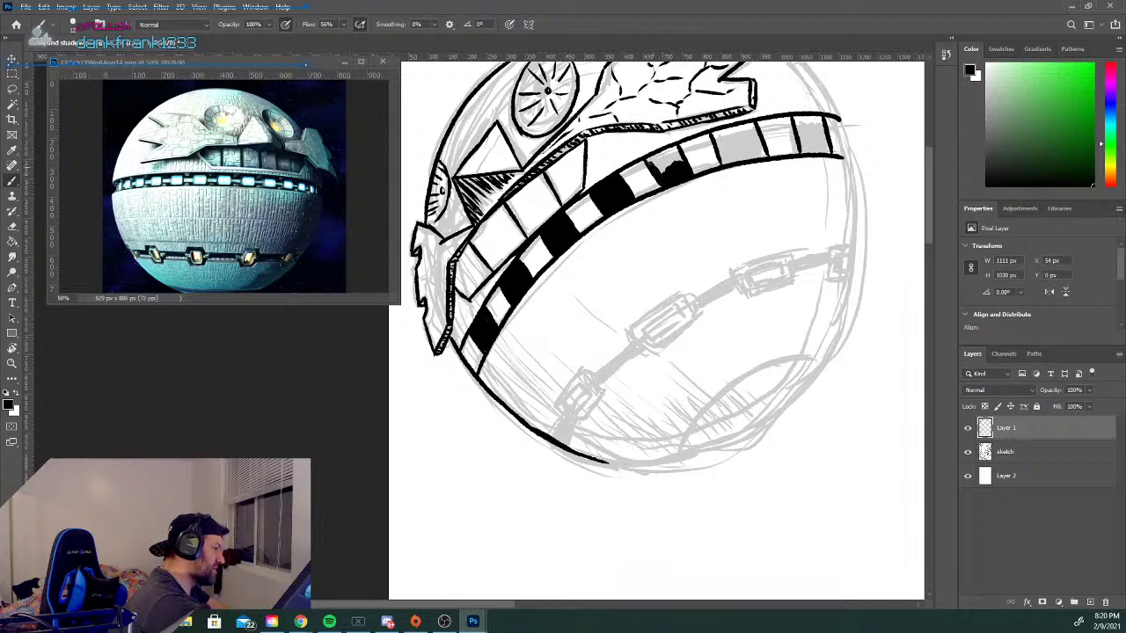
pyautogui.moveTo(656, 162); pyautogui.dragTo(677, 157)
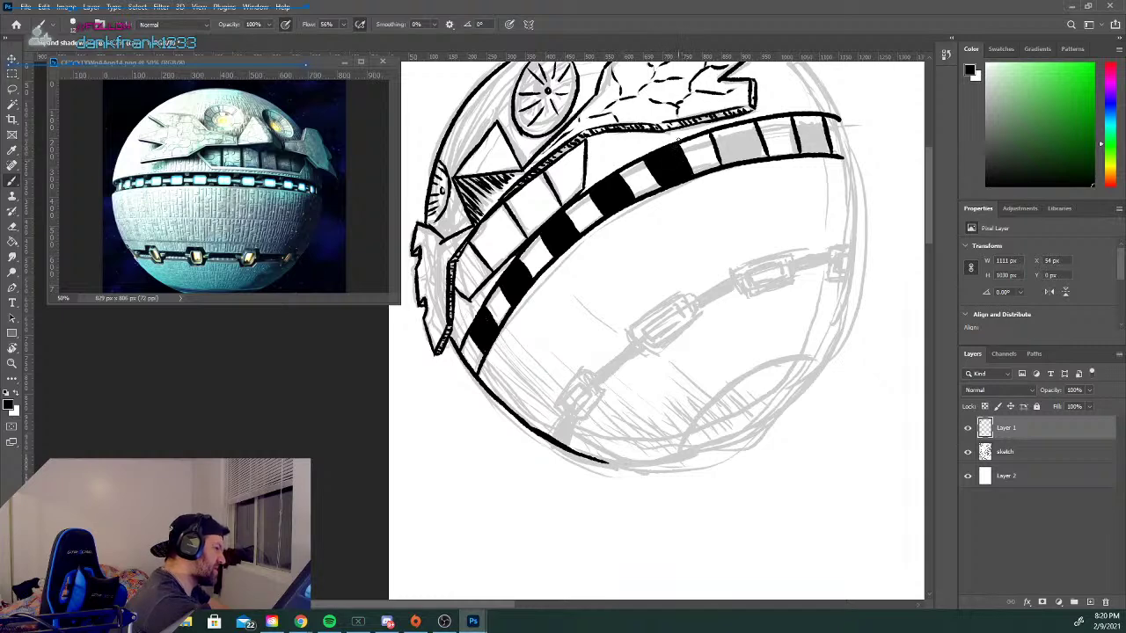
pyautogui.moveTo(714, 132)
pyautogui.mouseDown()
pyautogui.moveTo(722, 158)
pyautogui.moveTo(726, 128)
pyautogui.mouseUp()
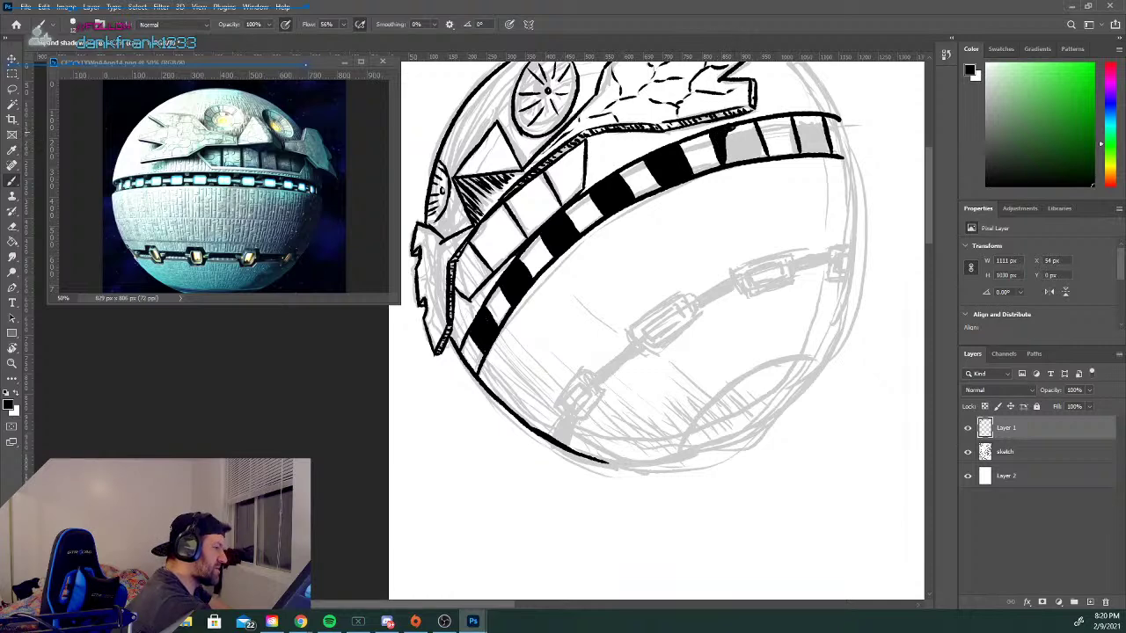
pyautogui.moveTo(741, 131)
pyautogui.mouseDown()
pyautogui.moveTo(748, 125)
pyautogui.moveTo(733, 159)
pyautogui.moveTo(766, 151)
pyautogui.mouseUp()
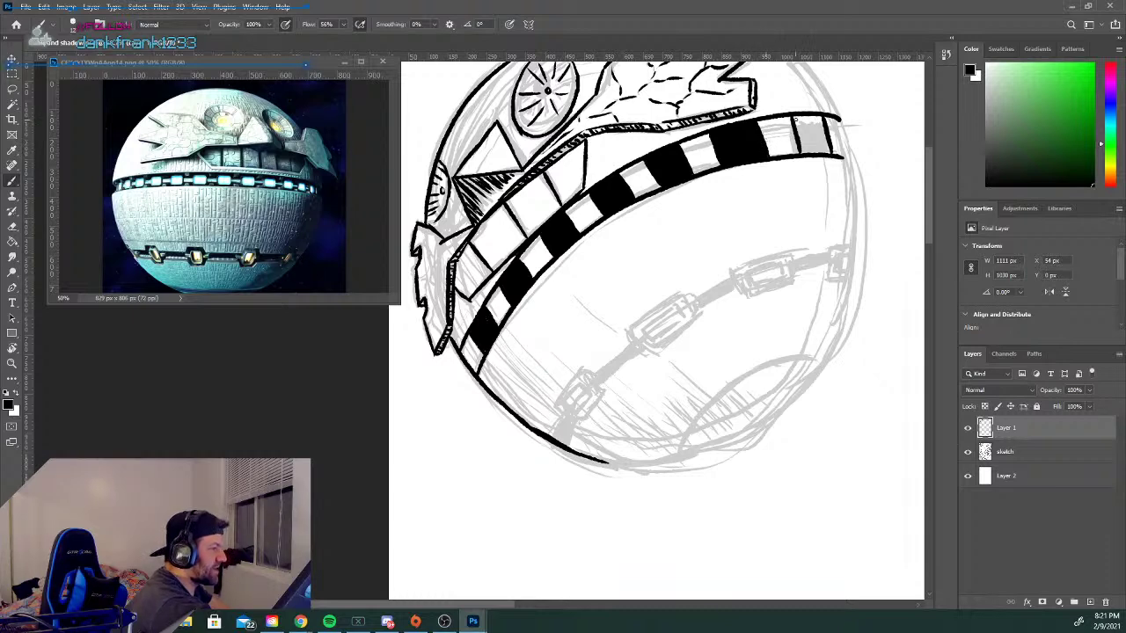
pyautogui.moveTo(799, 116)
pyautogui.mouseDown()
pyautogui.moveTo(801, 155)
pyautogui.moveTo(808, 125)
pyautogui.moveTo(819, 122)
pyautogui.moveTo(809, 136)
pyautogui.moveTo(824, 132)
pyautogui.mouseUp()
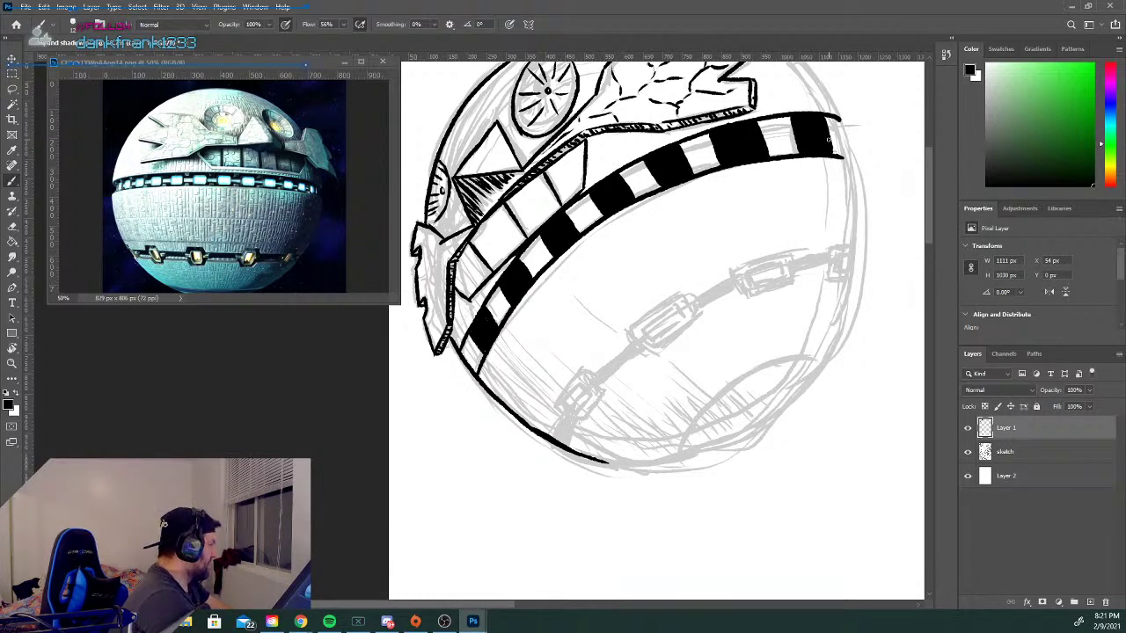
# Clean up the band's lower-left end and close it with a short black edge, and try the sphere's lower outline.
pyautogui.press('e')
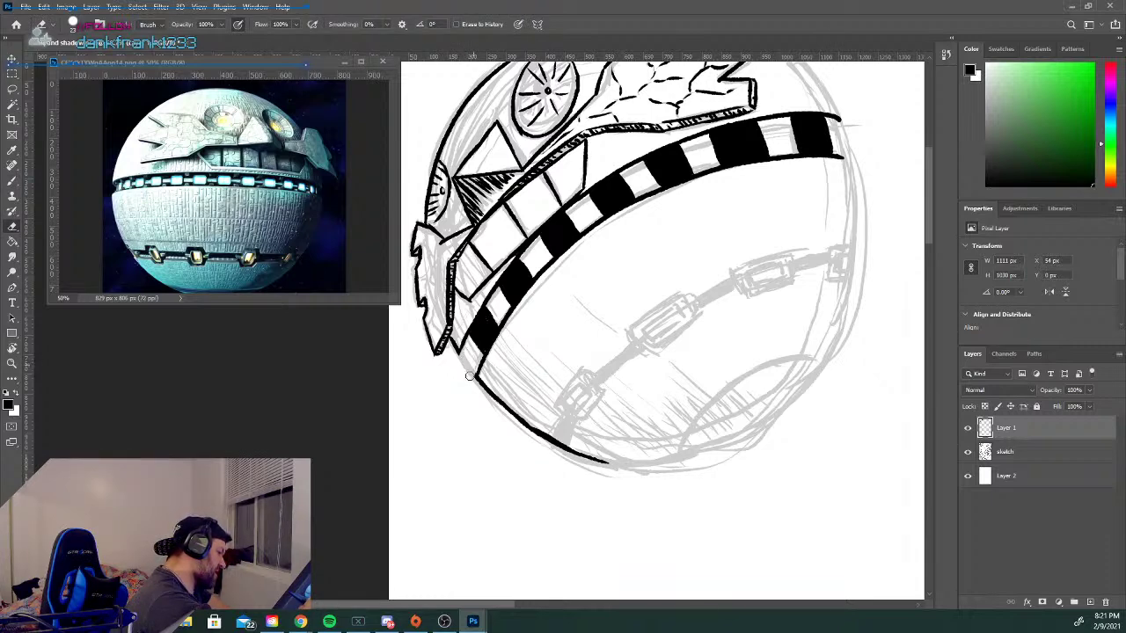
pyautogui.press('b')
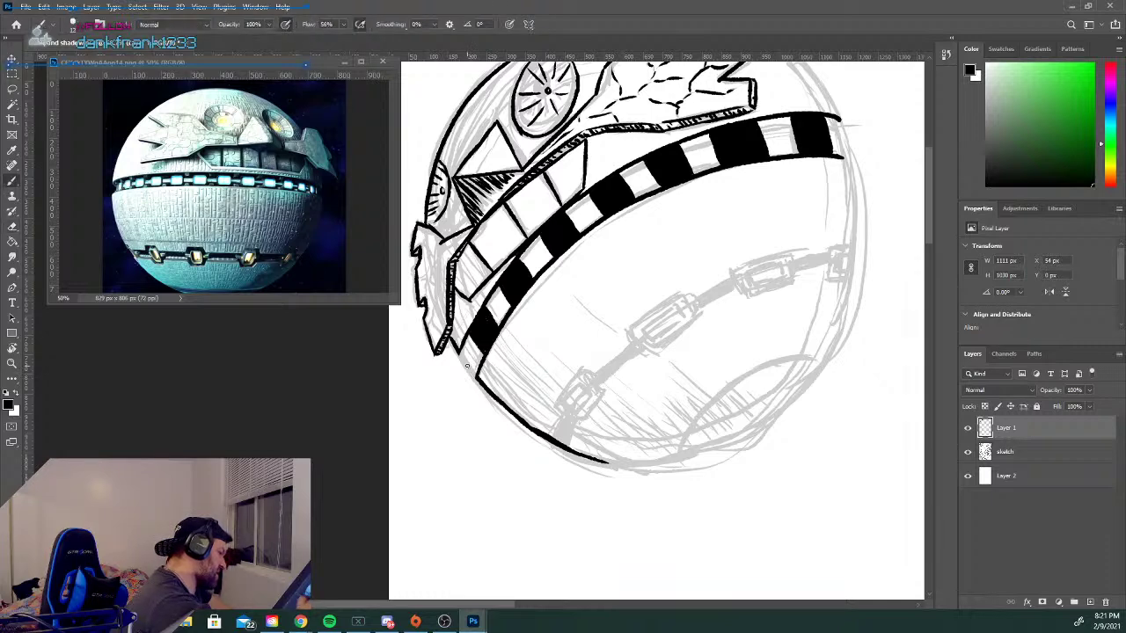
pyautogui.moveTo(472, 360); pyautogui.dragTo(475, 373)
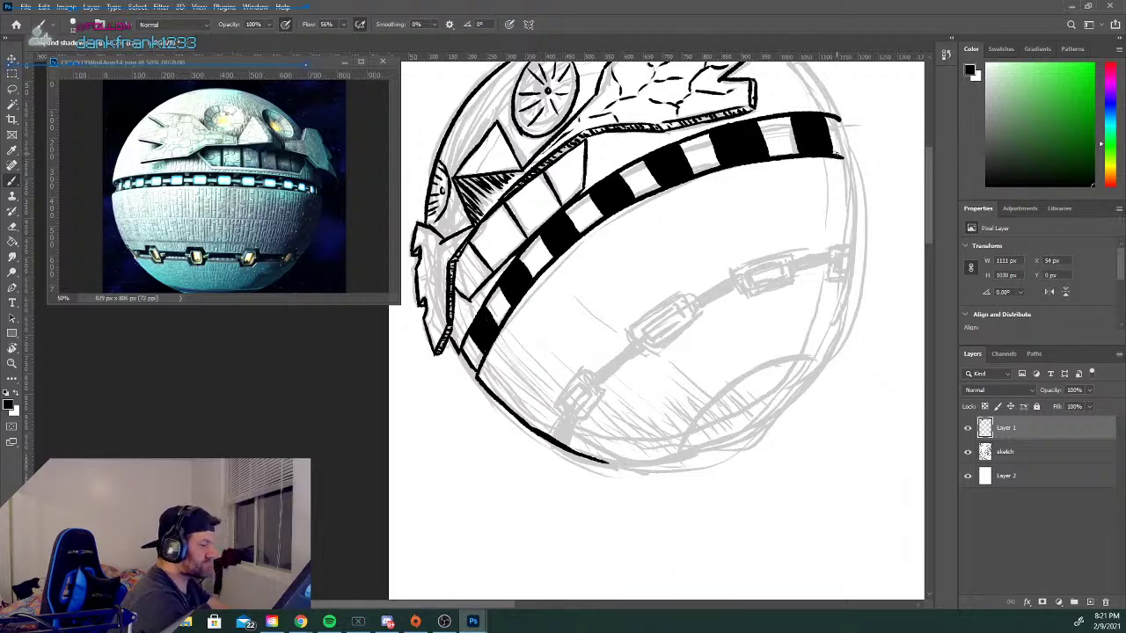
pyautogui.moveTo(611, 466)
pyautogui.mouseDown()
pyautogui.moveTo(767, 415)
pyautogui.moveTo(869, 255)
pyautogui.mouseUp()
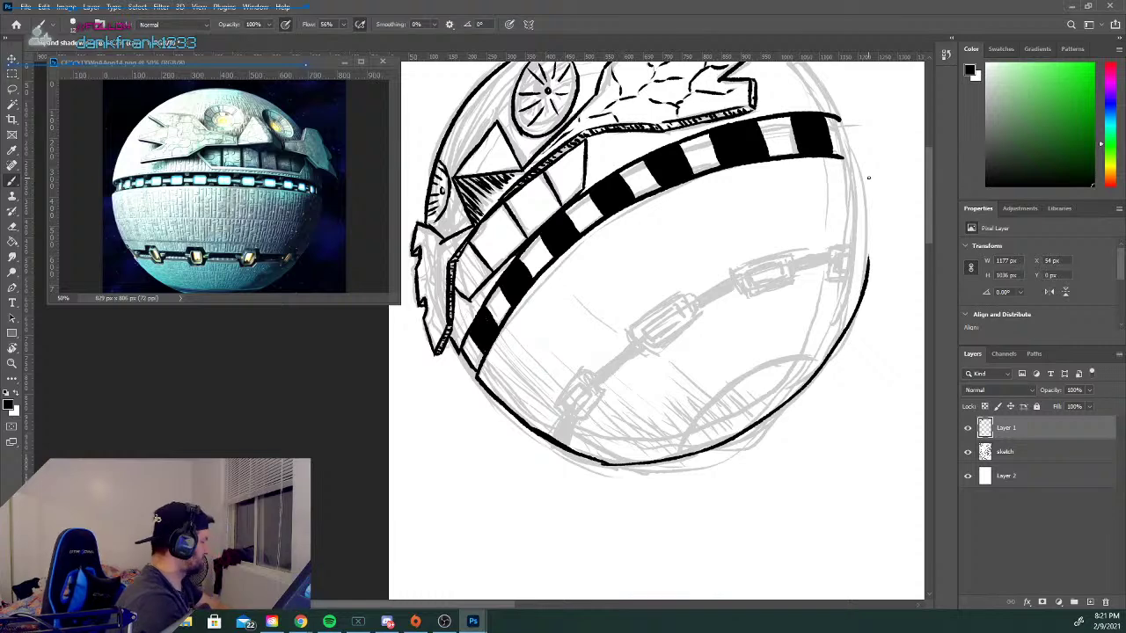
pyautogui.hotkey('ctrl', 'z')
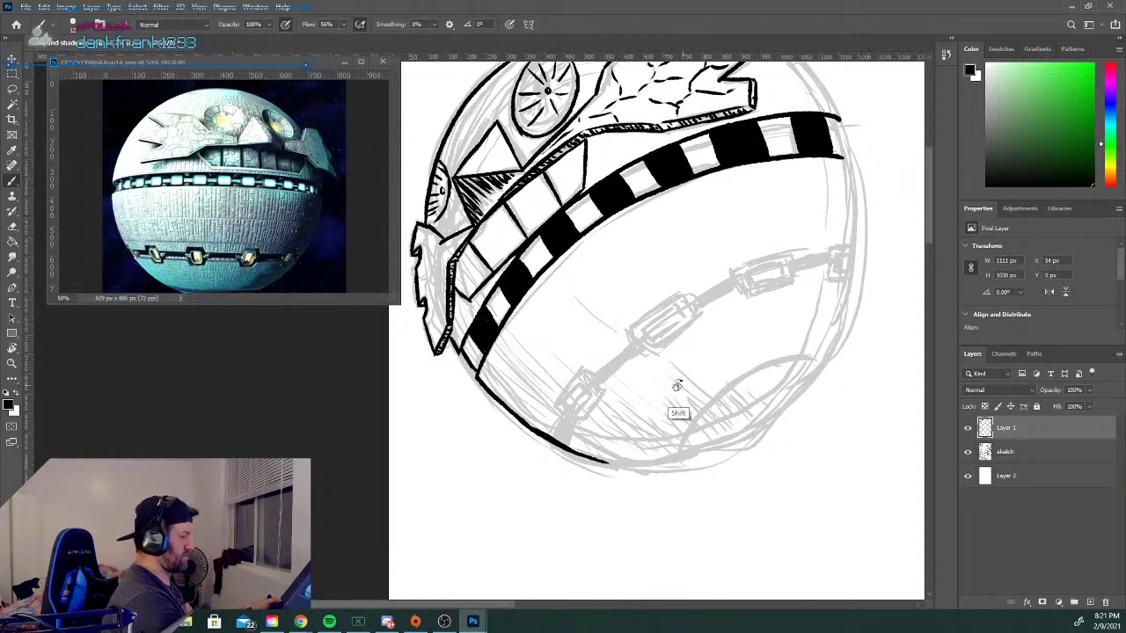
# Rotate the canvas about half a turn so the sphere's underside faces up beside the reference, ready for brushing.
pyautogui.press('r')
pyautogui.moveTo(713, 138); pyautogui.dragTo(391, 409)
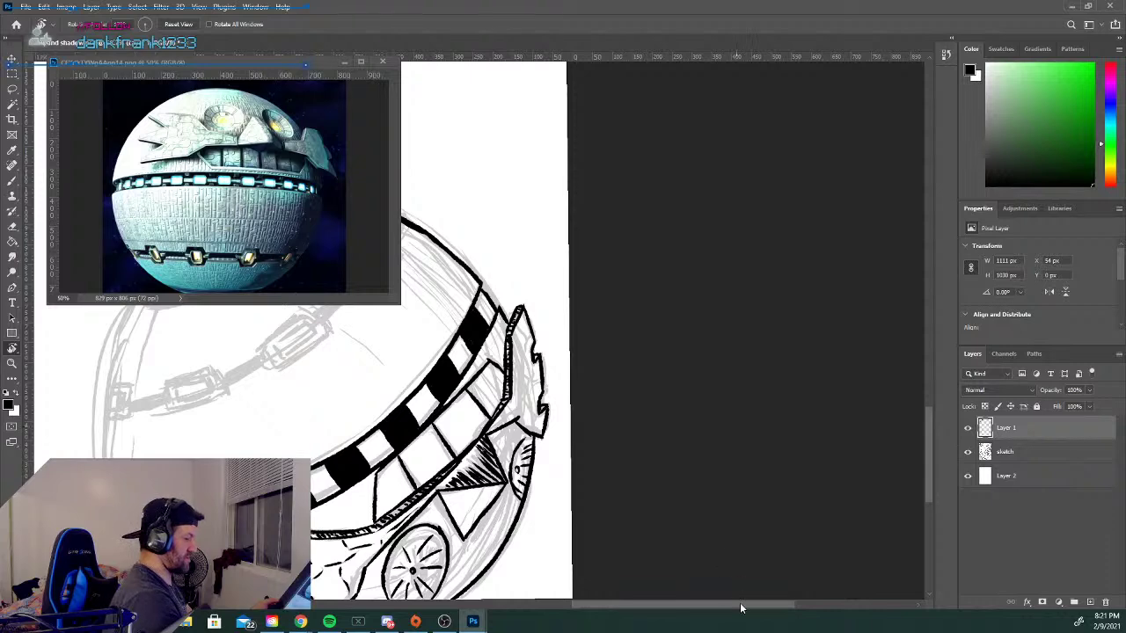
pyautogui.moveTo(741, 608); pyautogui.dragTo(660, 608)
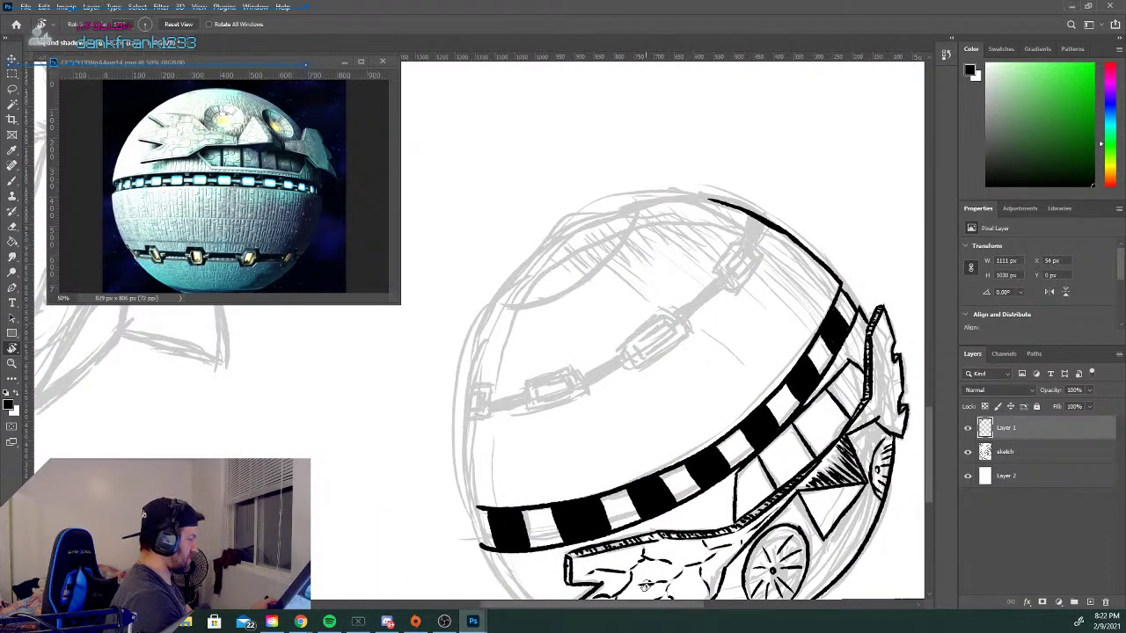
pyautogui.press('b')
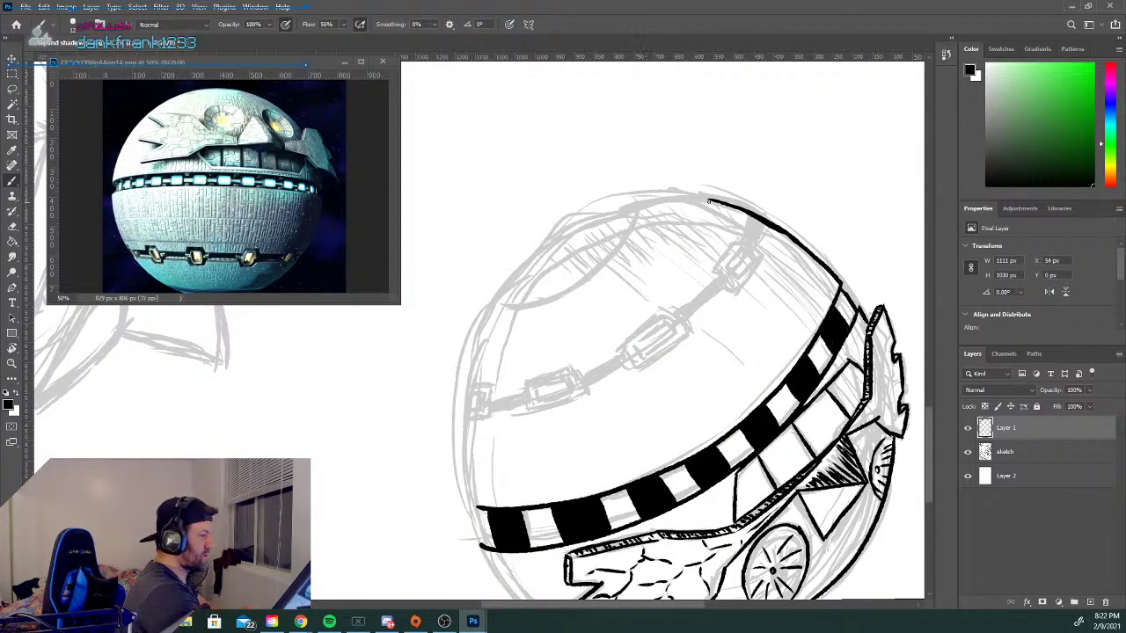
pyautogui.moveTo(710, 200)
pyautogui.mouseDown()
pyautogui.moveTo(621, 209)
pyautogui.moveTo(551, 252)
pyautogui.moveTo(495, 331)
pyautogui.mouseUp()
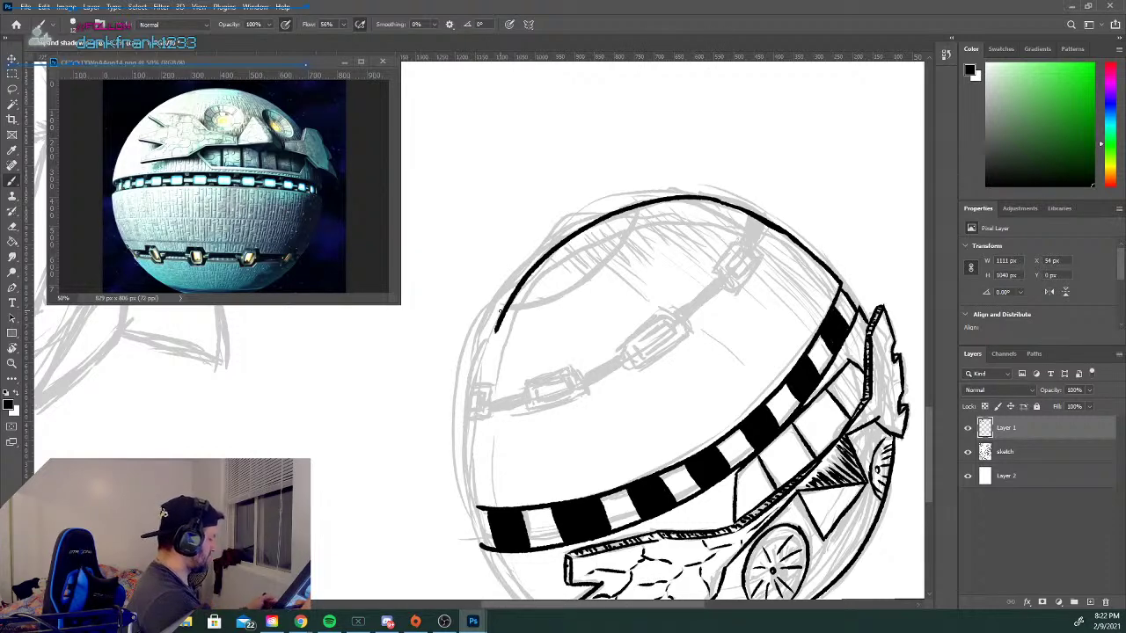
pyautogui.hotkey('ctrl', 'z')
pyautogui.moveTo(719, 201)
pyautogui.mouseDown()
pyautogui.moveTo(654, 197)
pyautogui.moveTo(568, 233)
pyautogui.moveTo(505, 301)
pyautogui.mouseUp()
pyautogui.hotkey('ctrl', 'z')
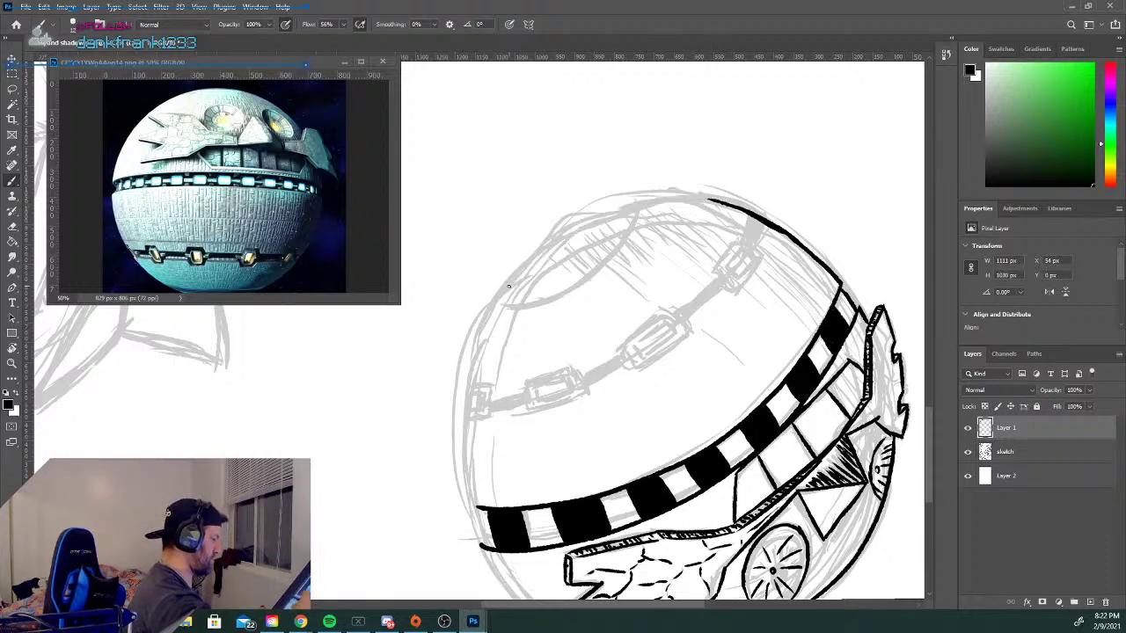
pyautogui.moveTo(469, 508)
pyautogui.mouseDown()
pyautogui.moveTo(462, 419)
pyautogui.moveTo(496, 306)
pyautogui.moveTo(589, 227)
pyautogui.moveTo(671, 196)
pyautogui.moveTo(723, 203)
pyautogui.mouseUp()
pyautogui.hotkey('ctrl', 'z')
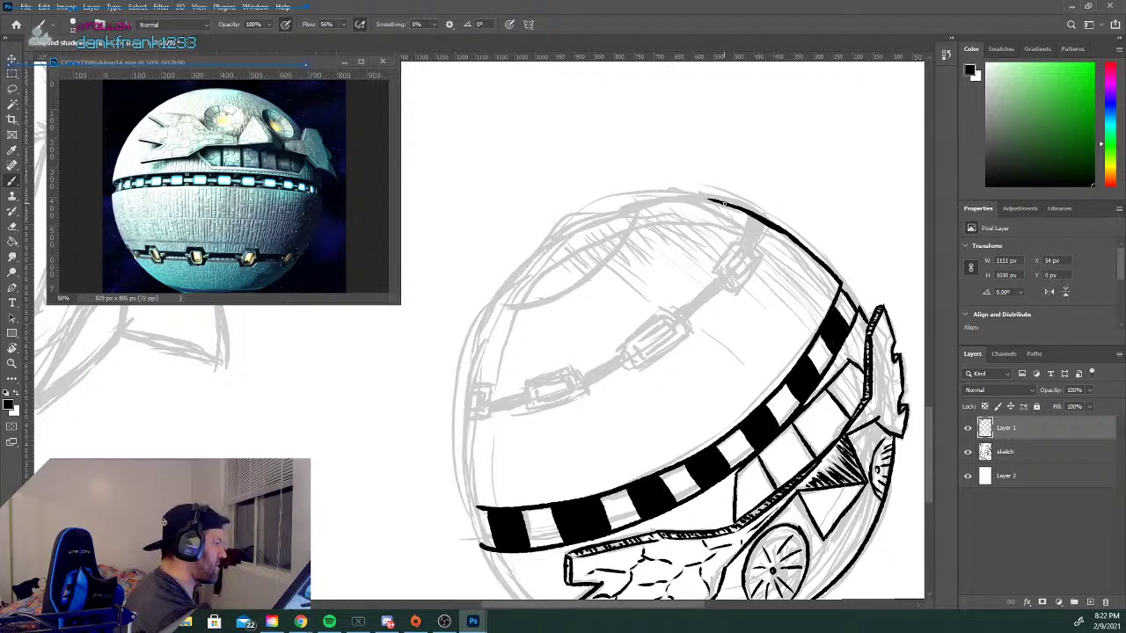
# Ink the sphere's outer outline from the existing underside arc around to the checkered band and continue it beyond the band.
pyautogui.moveTo(712, 201)
pyautogui.mouseDown()
pyautogui.moveTo(521, 255)
pyautogui.moveTo(453, 481)
pyautogui.mouseUp()
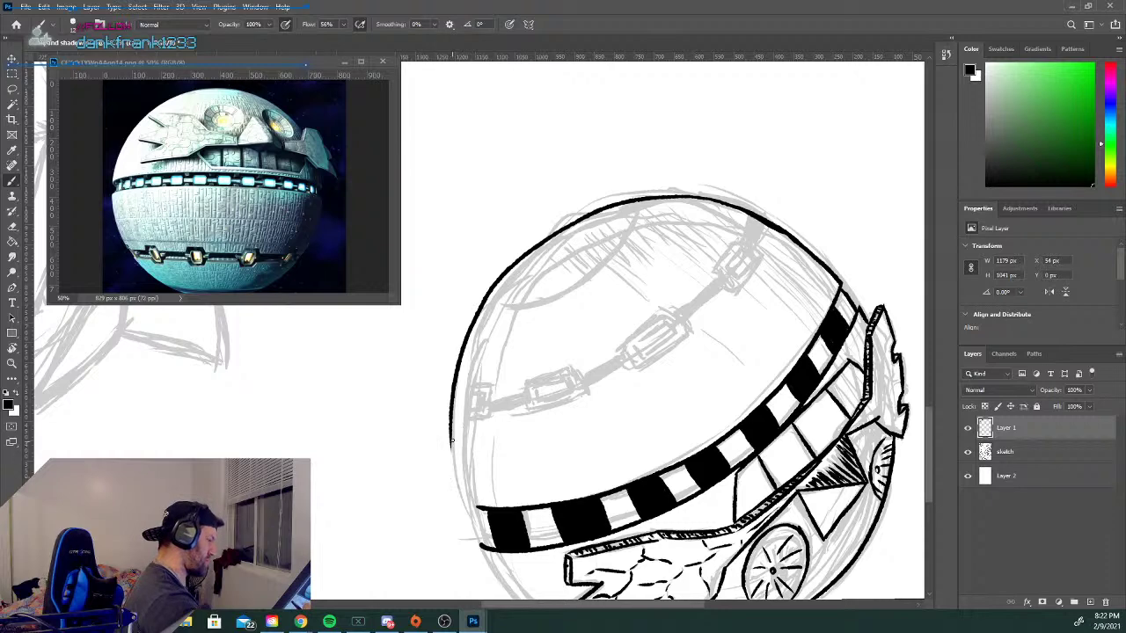
pyautogui.moveTo(450, 413); pyautogui.dragTo(465, 512)
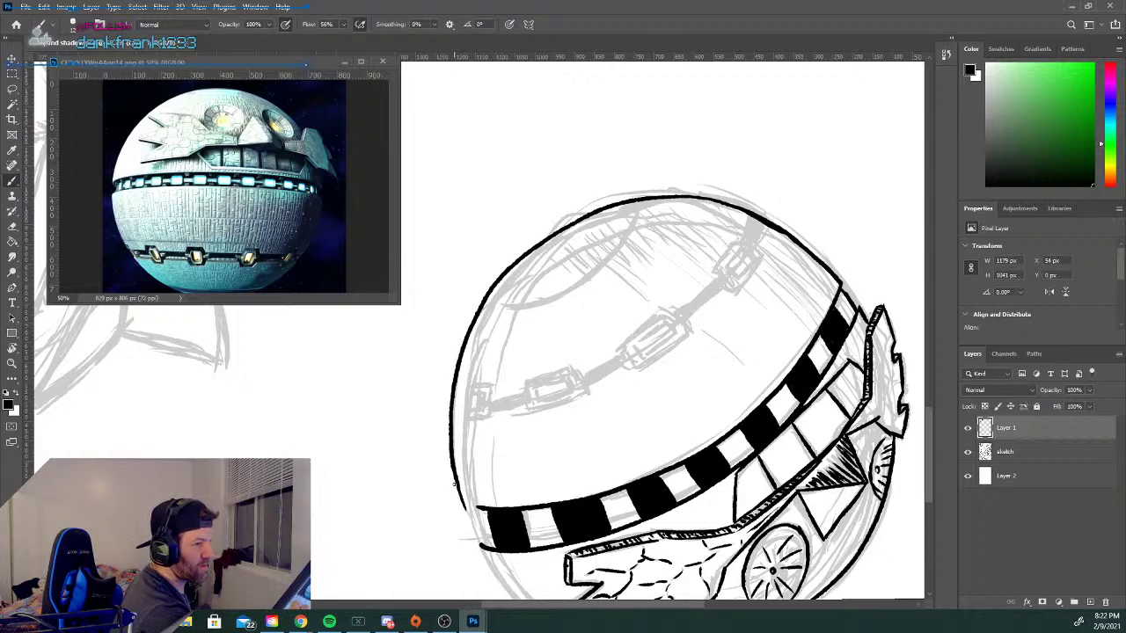
pyautogui.moveTo(453, 440); pyautogui.dragTo(465, 509)
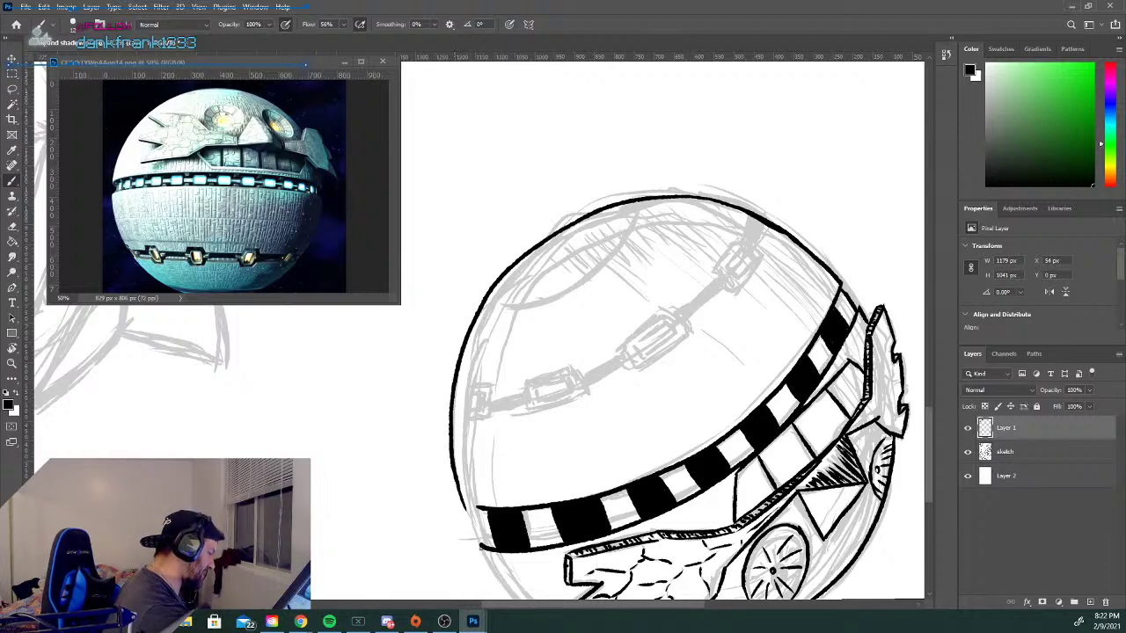
pyautogui.moveTo(480, 546); pyautogui.dragTo(503, 582)
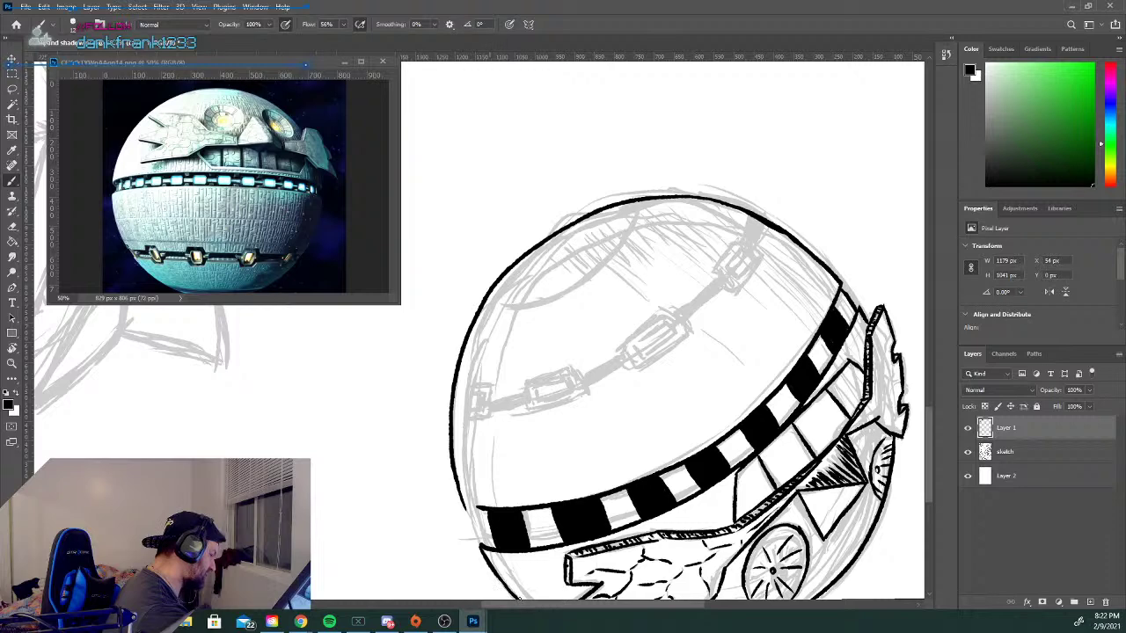
pyautogui.moveTo(927, 445); pyautogui.dragTo(928, 471)
pyautogui.moveTo(500, 471); pyautogui.dragTo(520, 492)
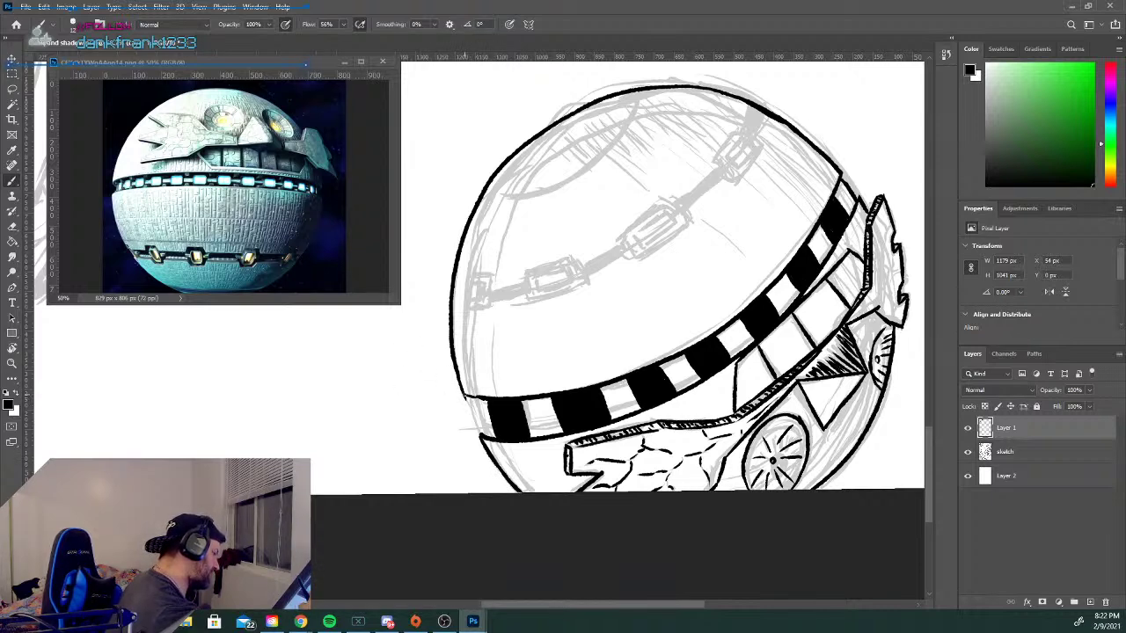
# Tidy the outline's corner at the checkered band and close the band's open end with a black edge line.
pyautogui.press('e')
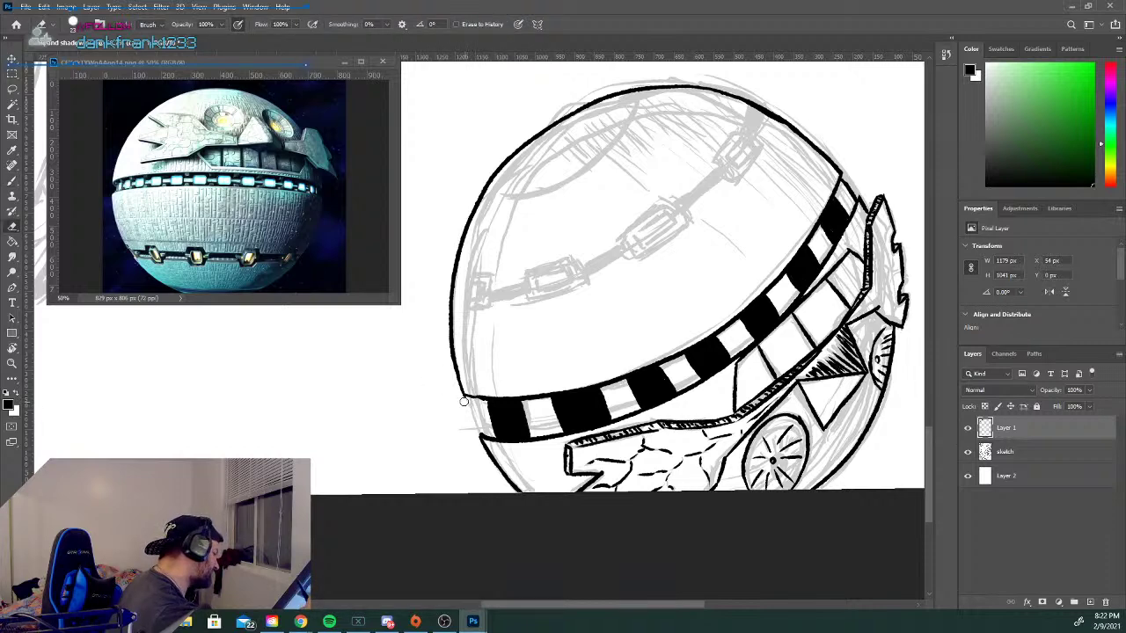
pyautogui.press('b')
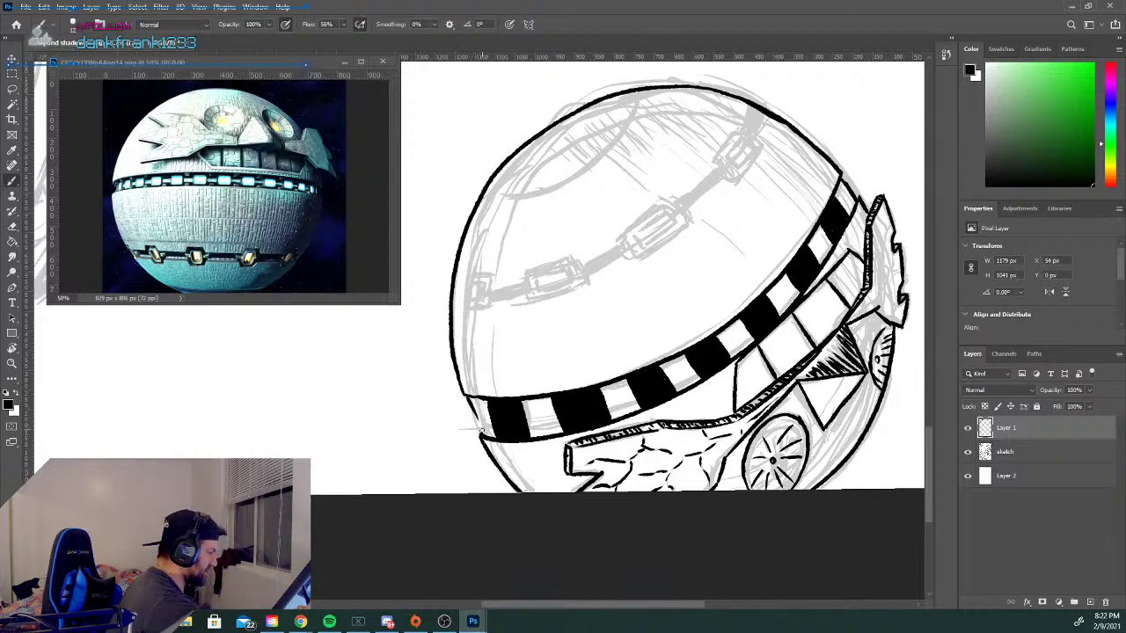
pyautogui.moveTo(480, 427); pyautogui.dragTo(485, 435)
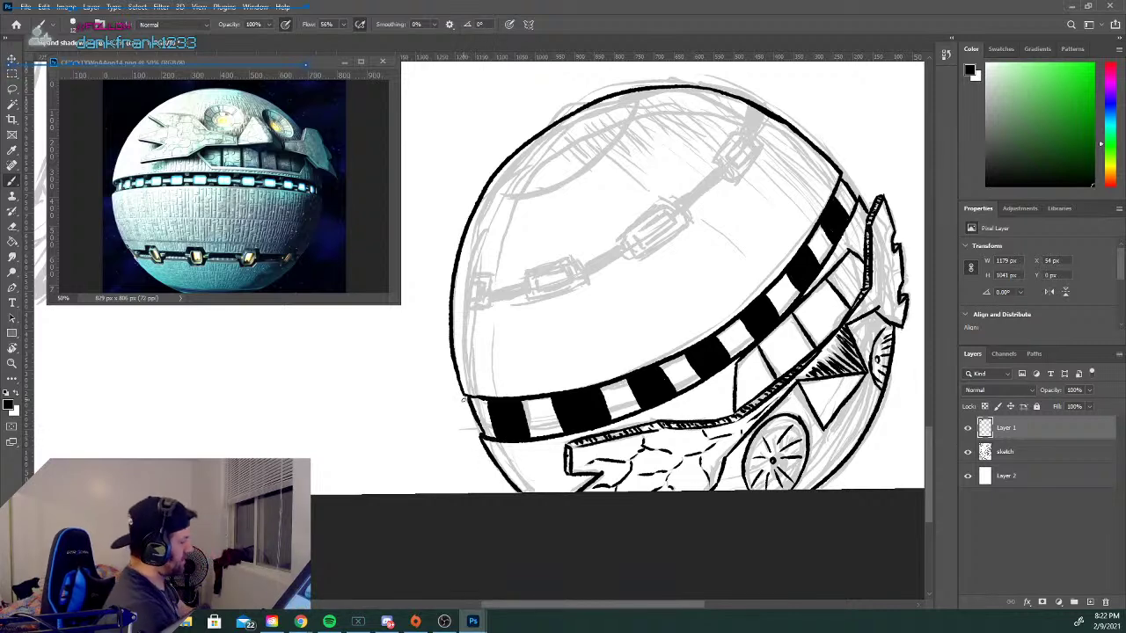
# Rotate the canvas back upright with the sphere in view, and enlarge the reference window to show the whole metallic sphere.
pyautogui.press('r')
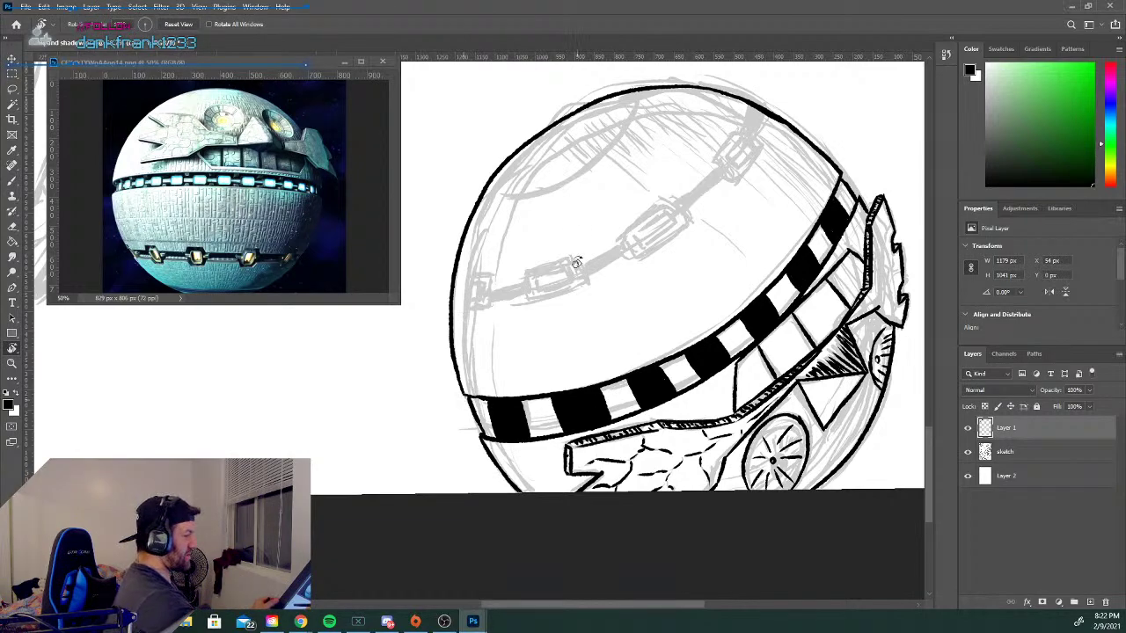
pyautogui.moveTo(479, 260); pyautogui.dragTo(469, 489)
pyautogui.moveTo(574, 607); pyautogui.dragTo(466, 607)
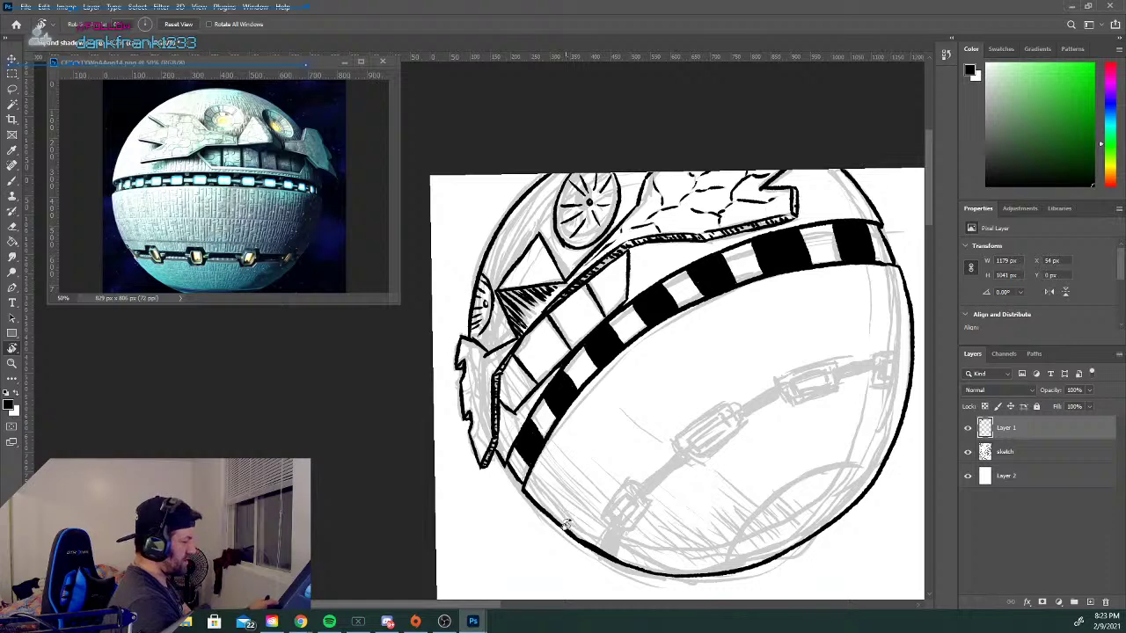
pyautogui.press('b')
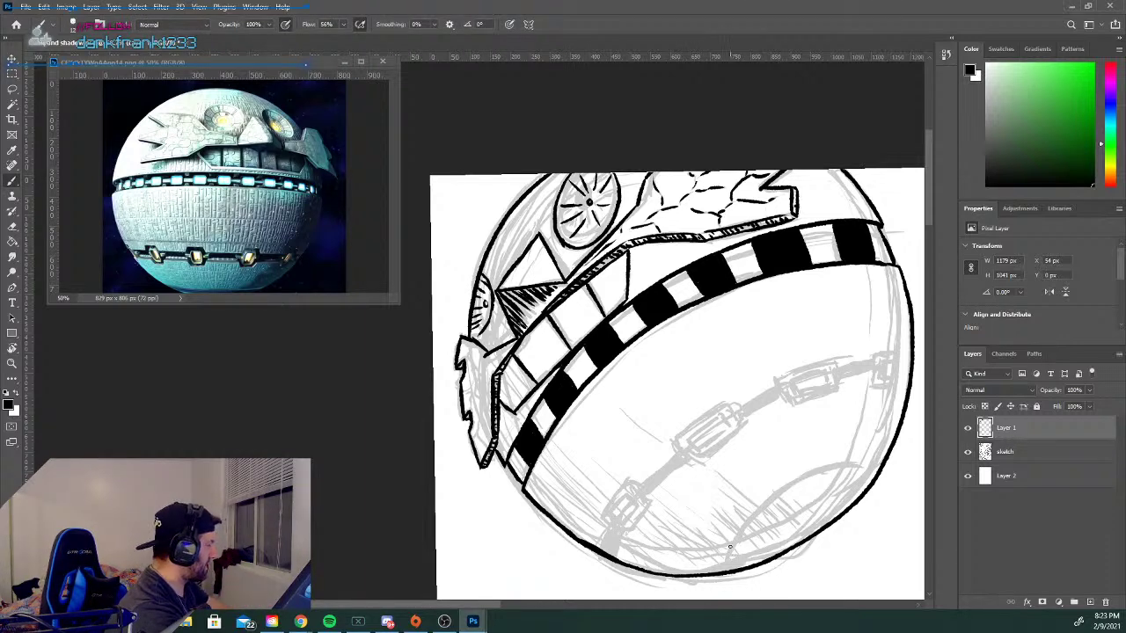
pyautogui.click(249, 302)
pyautogui.moveTo(249, 312); pyautogui.dragTo(249, 319)
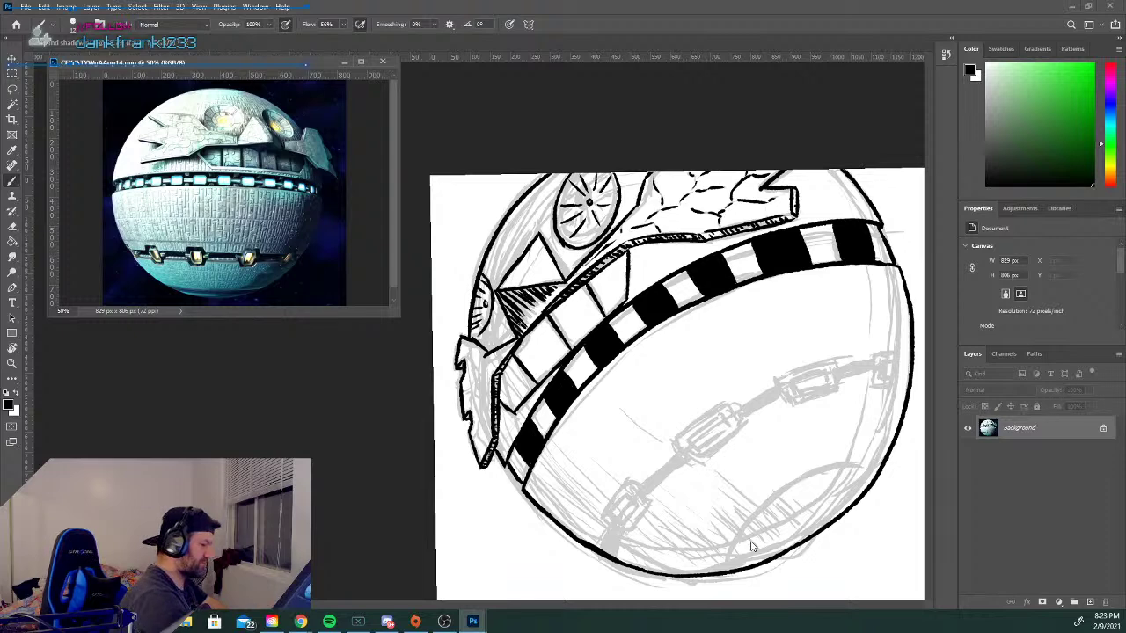
pyautogui.click(404, 576)
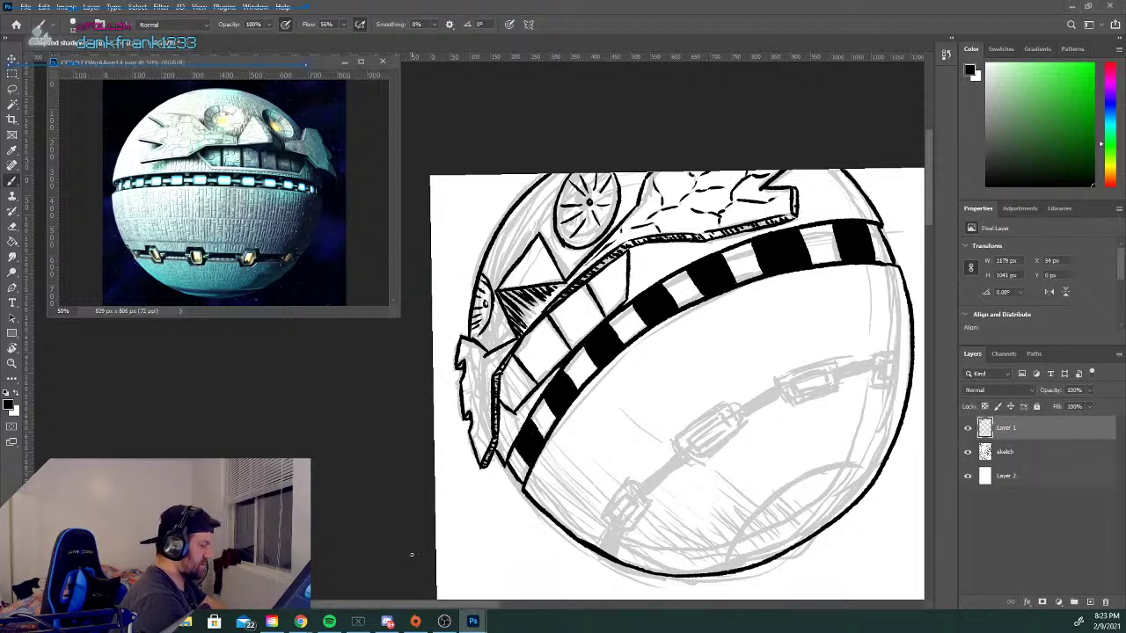
# Ink the curved cap line on the sphere's underside, and outline the lower chain's first link with its connecting bars.
pyautogui.moveTo(722, 573)
pyautogui.mouseDown()
pyautogui.moveTo(779, 494)
pyautogui.moveTo(765, 507)
pyautogui.moveTo(838, 471)
pyautogui.moveTo(879, 475)
pyautogui.mouseUp()
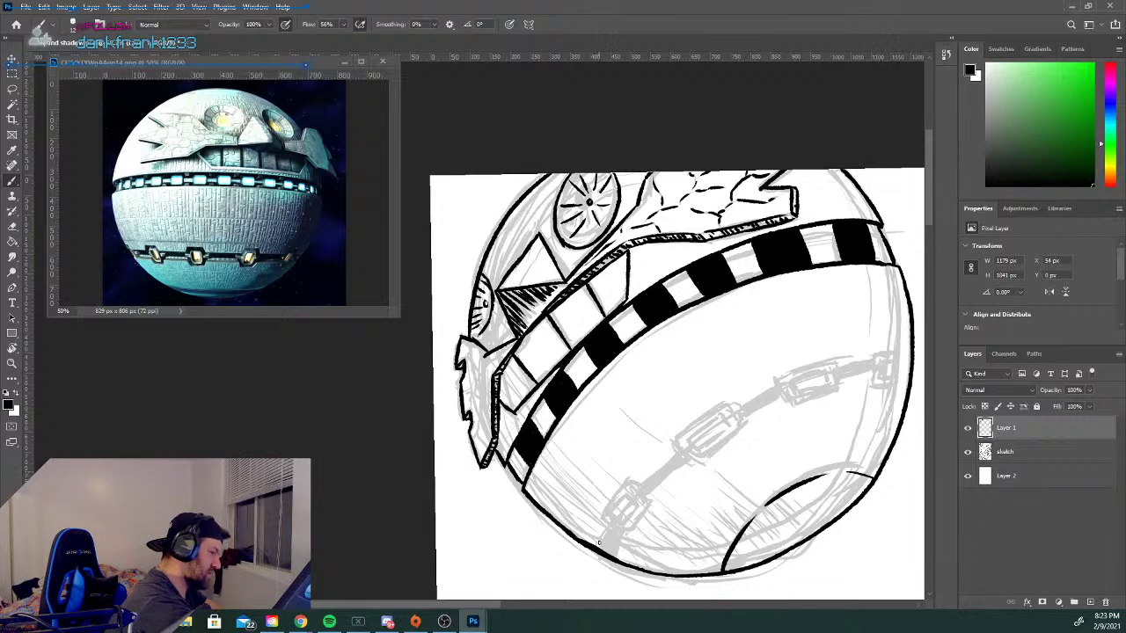
pyautogui.moveTo(596, 547); pyautogui.dragTo(635, 482)
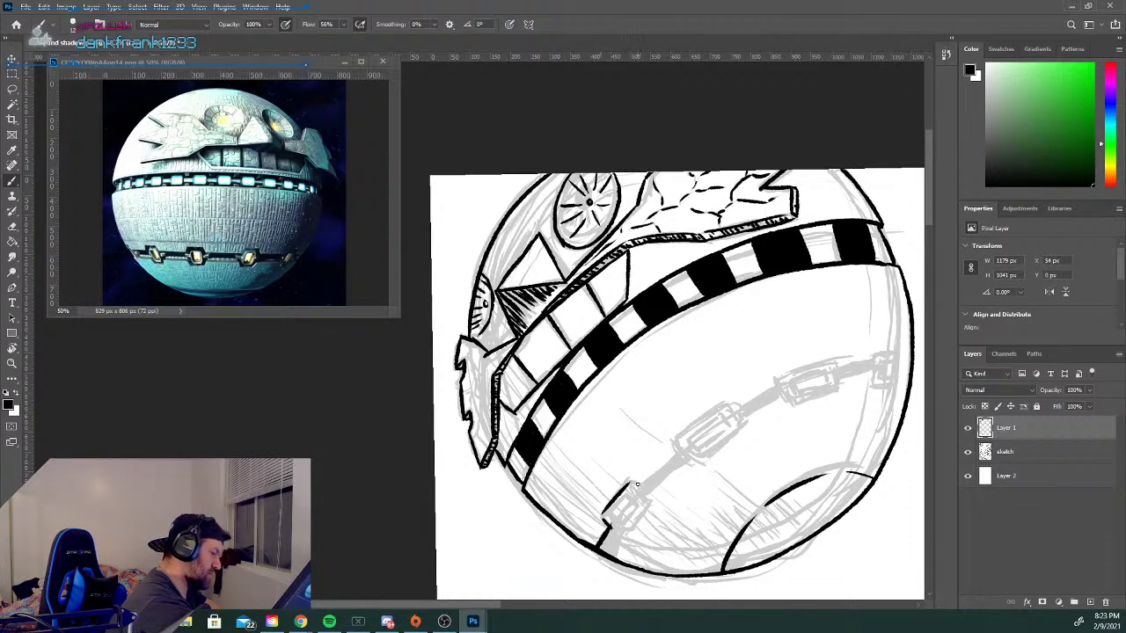
pyautogui.moveTo(604, 531)
pyautogui.mouseDown()
pyautogui.moveTo(648, 500)
pyautogui.moveTo(642, 518)
pyautogui.moveTo(650, 491)
pyautogui.mouseUp()
pyautogui.moveTo(641, 483); pyautogui.dragTo(674, 455)
pyautogui.moveTo(649, 498); pyautogui.dragTo(680, 464)
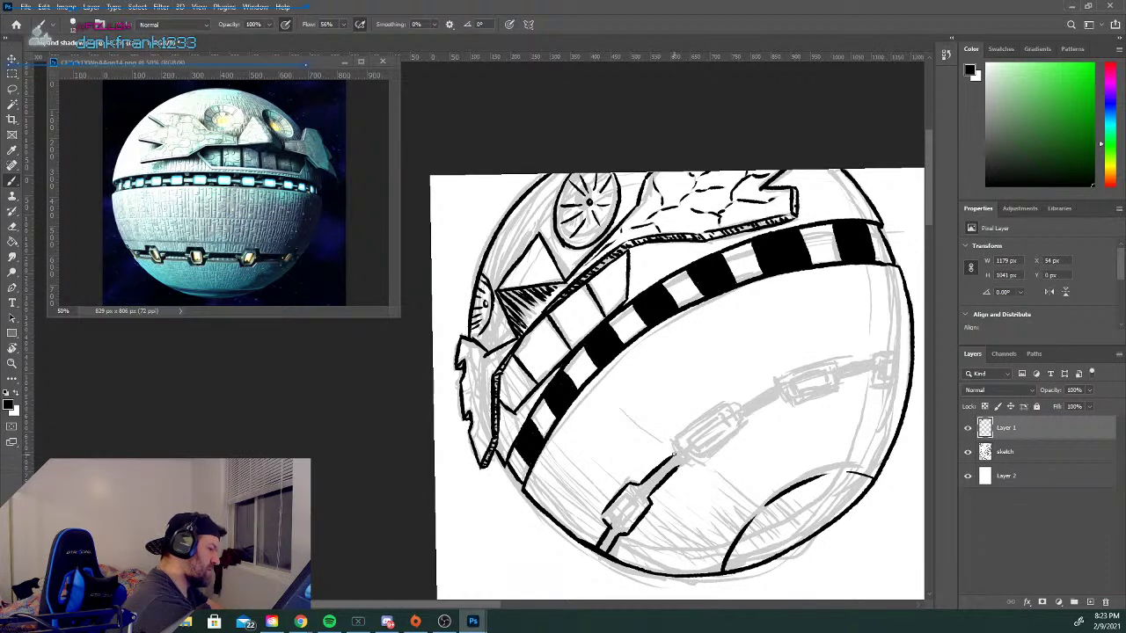
# Outline the chain's second and third links and their connecting bars, up to the partial link at the sphere's right edge.
pyautogui.moveTo(671, 442); pyautogui.dragTo(727, 409)
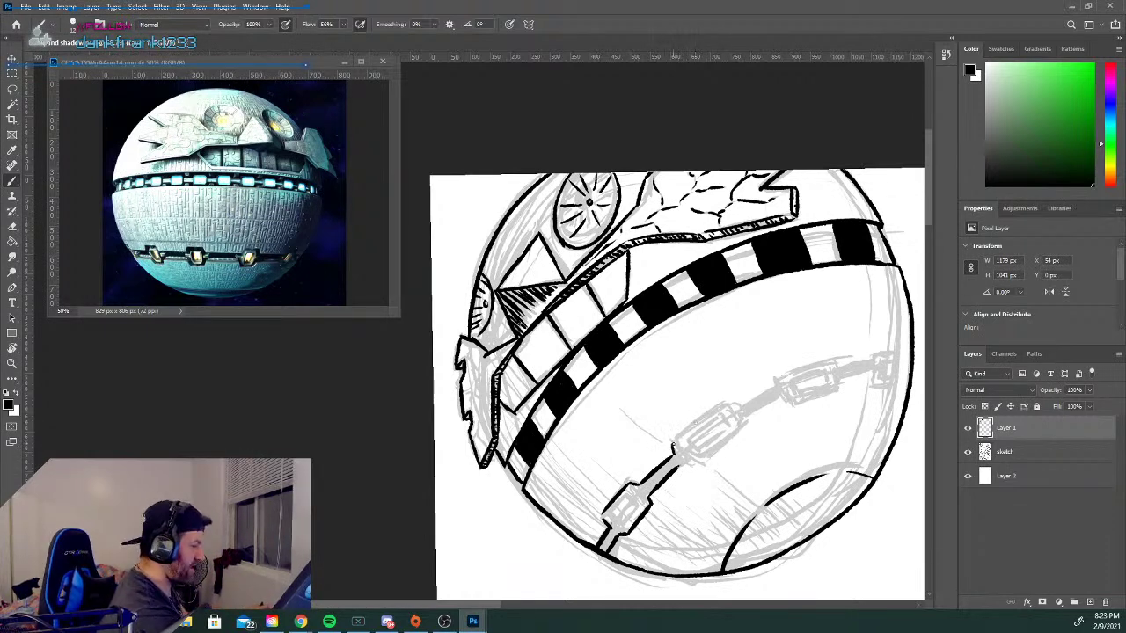
pyautogui.moveTo(670, 445); pyautogui.dragTo(727, 406)
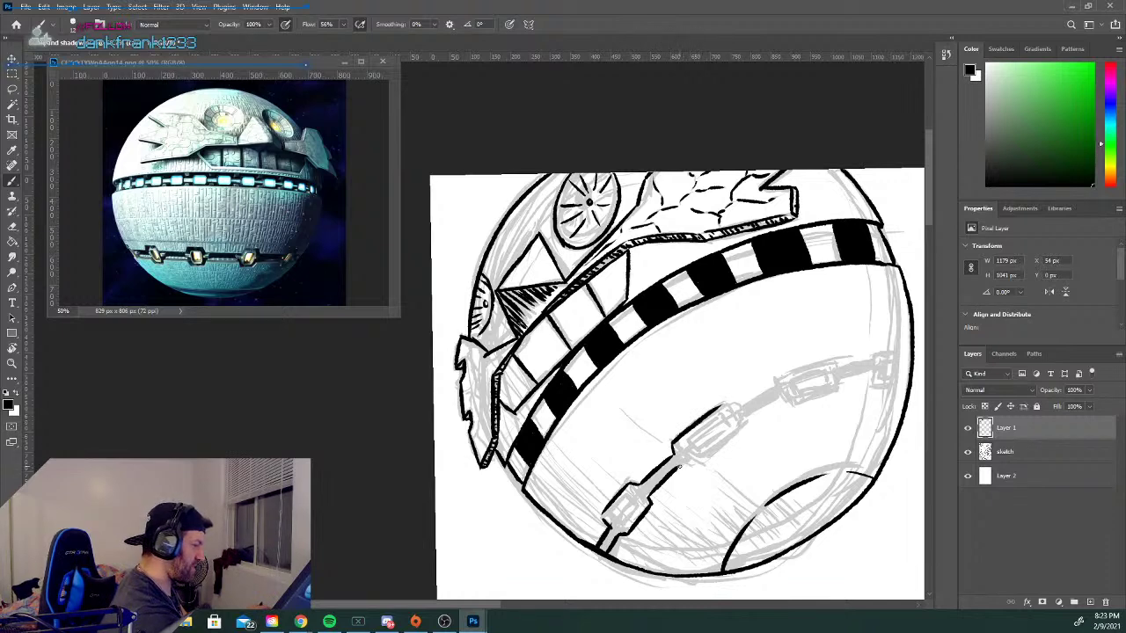
pyautogui.moveTo(691, 466)
pyautogui.mouseDown()
pyautogui.moveTo(749, 427)
pyautogui.moveTo(722, 407)
pyautogui.moveTo(737, 409)
pyautogui.moveTo(740, 433)
pyautogui.moveTo(783, 398)
pyautogui.moveTo(740, 407)
pyautogui.moveTo(787, 392)
pyautogui.moveTo(779, 381)
pyautogui.moveTo(782, 403)
pyautogui.moveTo(796, 398)
pyautogui.moveTo(828, 366)
pyautogui.mouseUp()
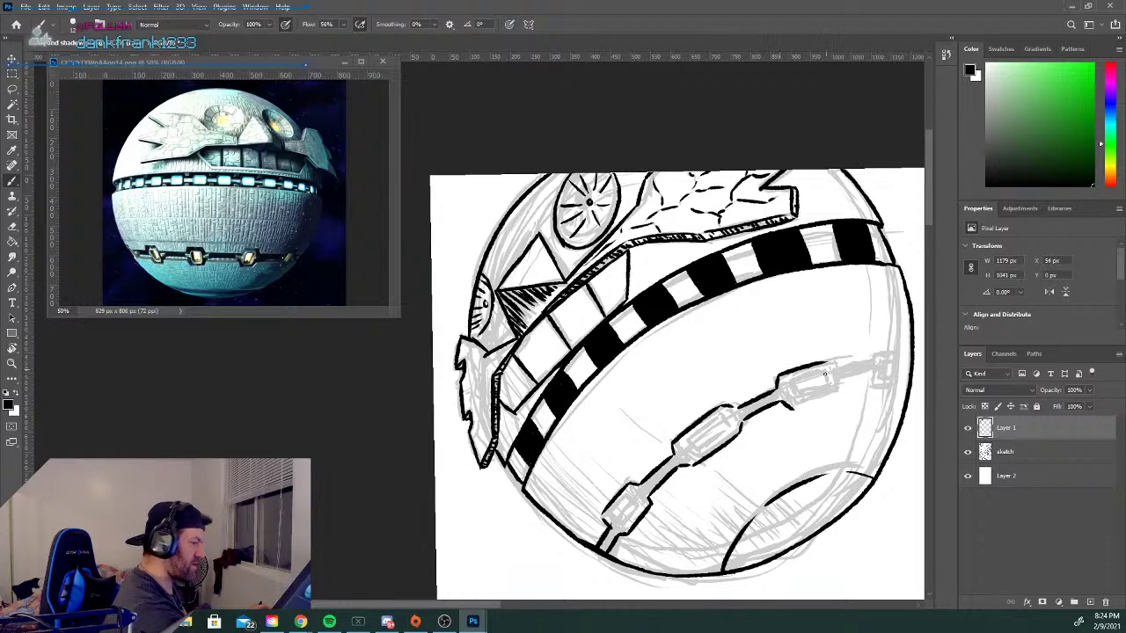
pyautogui.moveTo(791, 406)
pyautogui.mouseDown()
pyautogui.moveTo(834, 393)
pyautogui.moveTo(836, 375)
pyautogui.mouseUp()
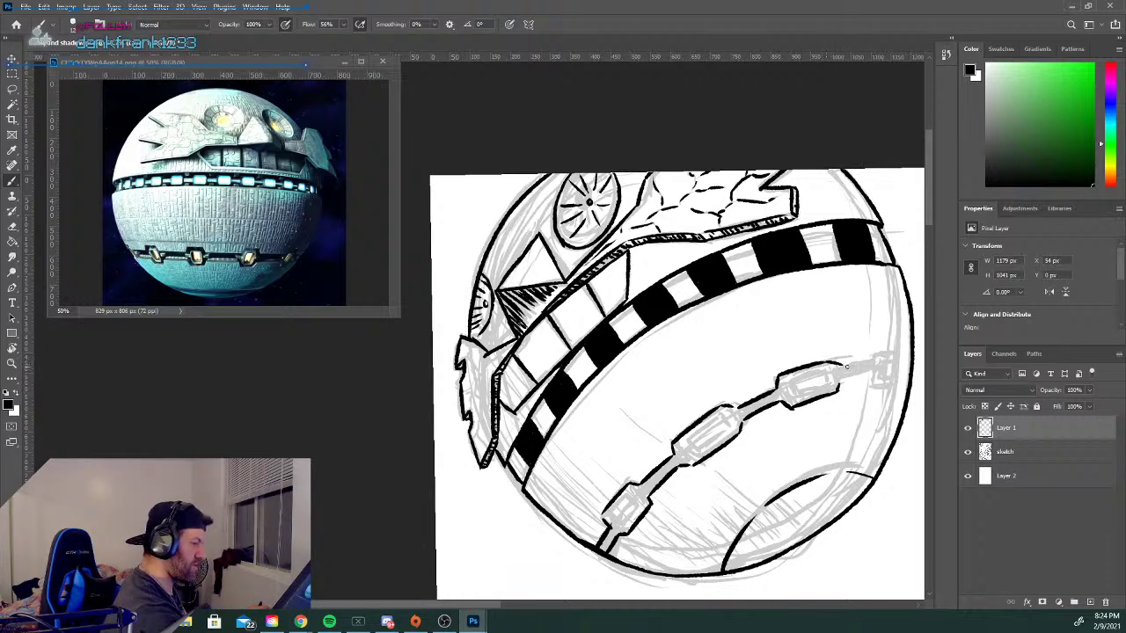
pyautogui.moveTo(838, 369)
pyautogui.mouseDown()
pyautogui.moveTo(898, 354)
pyautogui.moveTo(881, 385)
pyautogui.mouseUp()
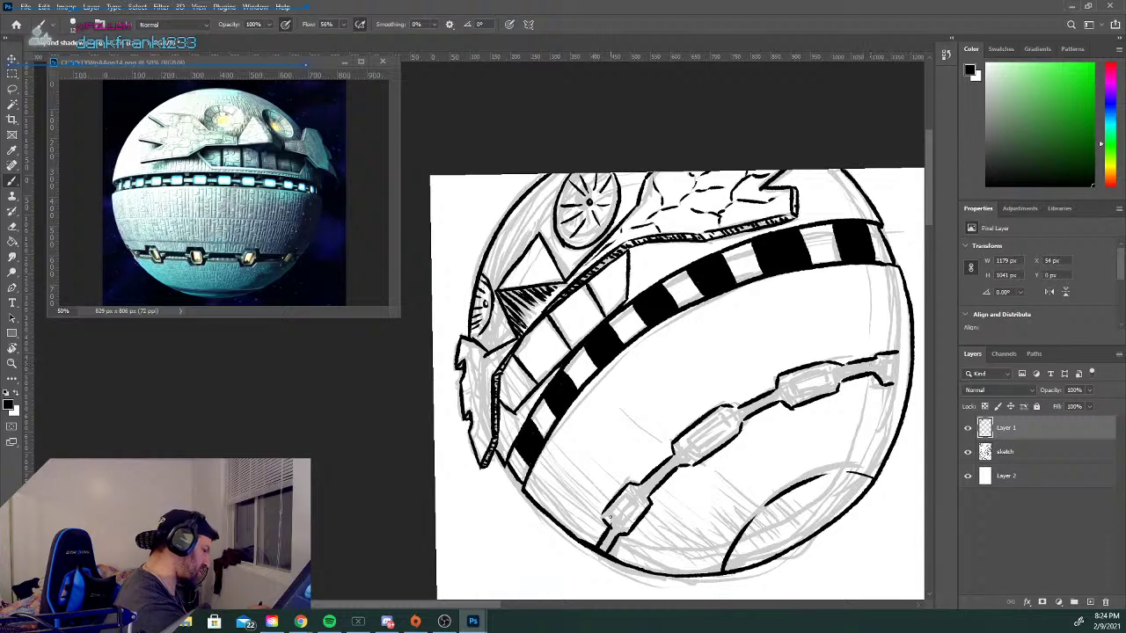
# Ink the inner rectangles of the three chain links and complete the partial link at the sphere's right edge.
pyautogui.moveTo(607, 516)
pyautogui.mouseDown()
pyautogui.moveTo(622, 526)
pyautogui.moveTo(645, 488)
pyautogui.moveTo(619, 502)
pyautogui.mouseUp()
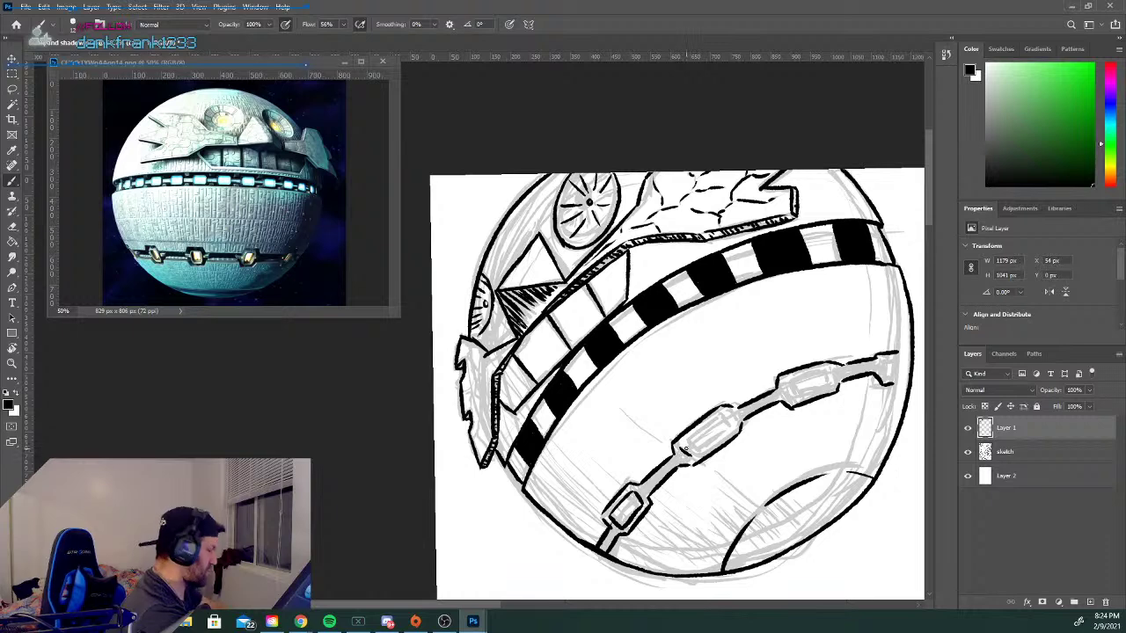
pyautogui.moveTo(683, 447)
pyautogui.mouseDown()
pyautogui.moveTo(727, 417)
pyautogui.moveTo(703, 452)
pyautogui.moveTo(739, 425)
pyautogui.moveTo(729, 433)
pyautogui.mouseUp()
pyautogui.moveTo(782, 380)
pyautogui.mouseDown()
pyautogui.moveTo(794, 400)
pyautogui.moveTo(837, 387)
pyautogui.moveTo(823, 371)
pyautogui.mouseUp()
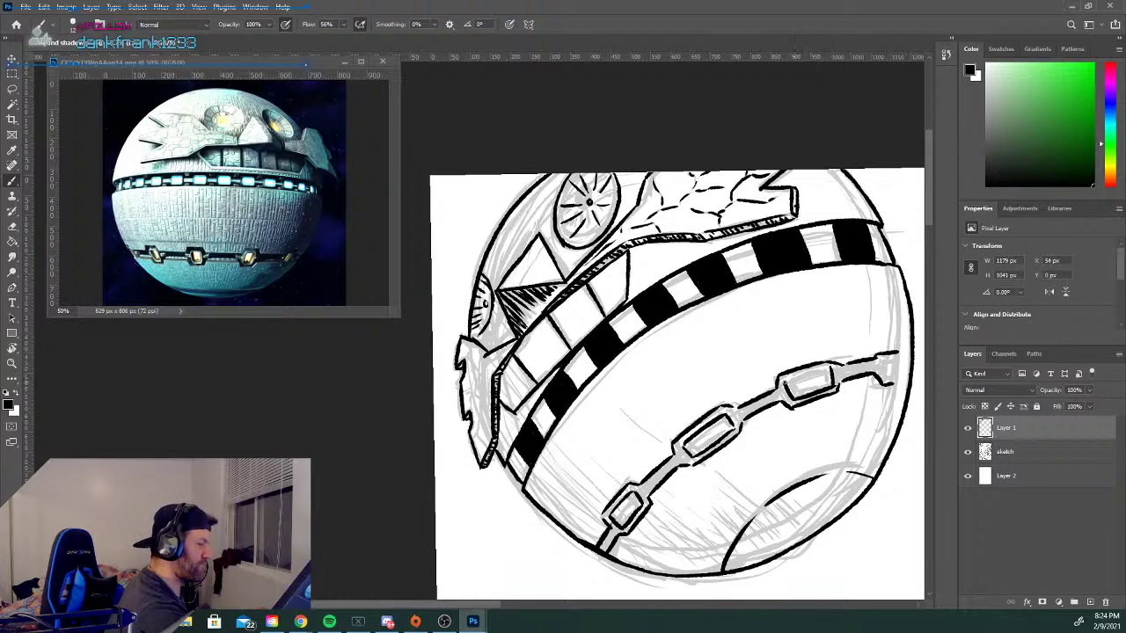
pyautogui.moveTo(894, 359)
pyautogui.mouseDown()
pyautogui.moveTo(882, 360)
pyautogui.moveTo(896, 378)
pyautogui.mouseUp()
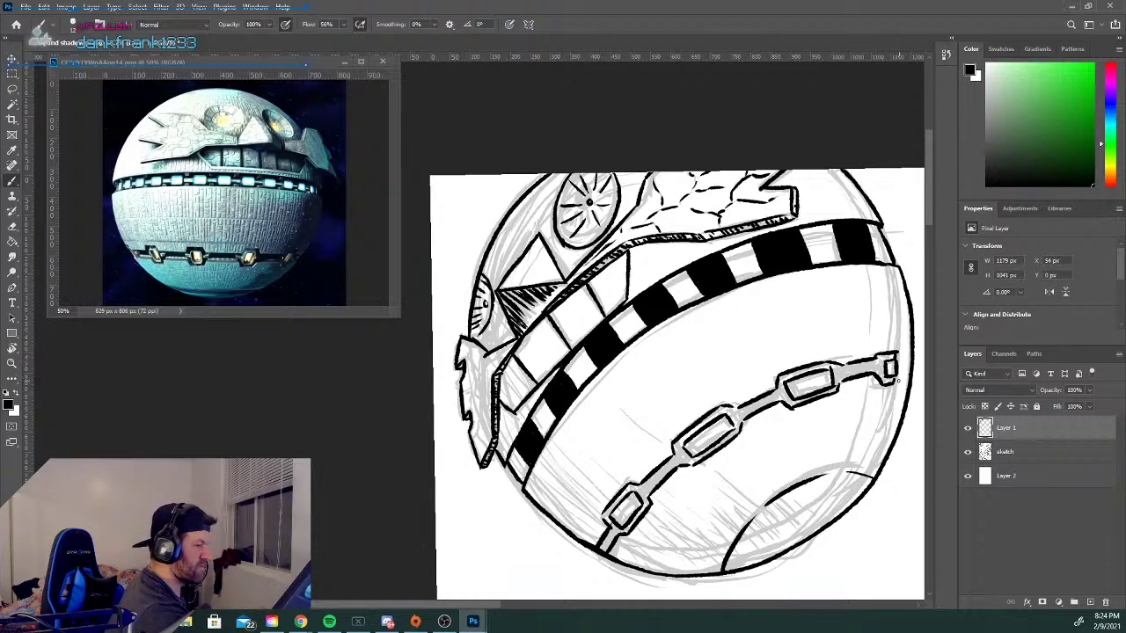
# Remove the partial link at the sphere's right edge with its bar ends, and redraw it wider up to the sphere's outline.
pyautogui.hotkey('ctrl', 'z')
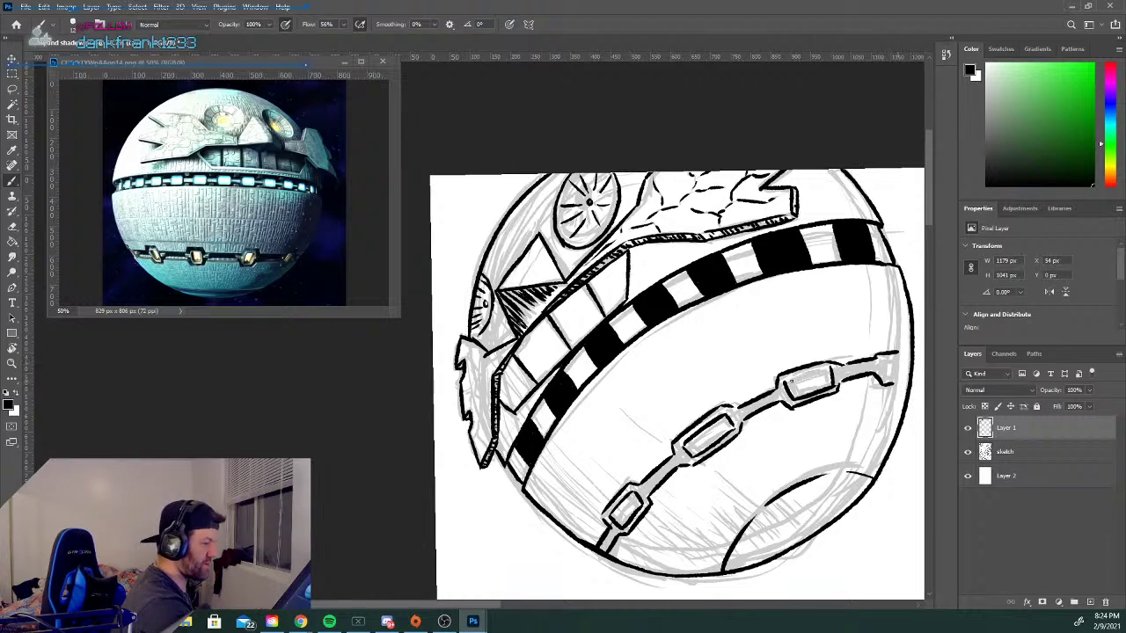
pyautogui.moveTo(787, 380); pyautogui.dragTo(828, 367)
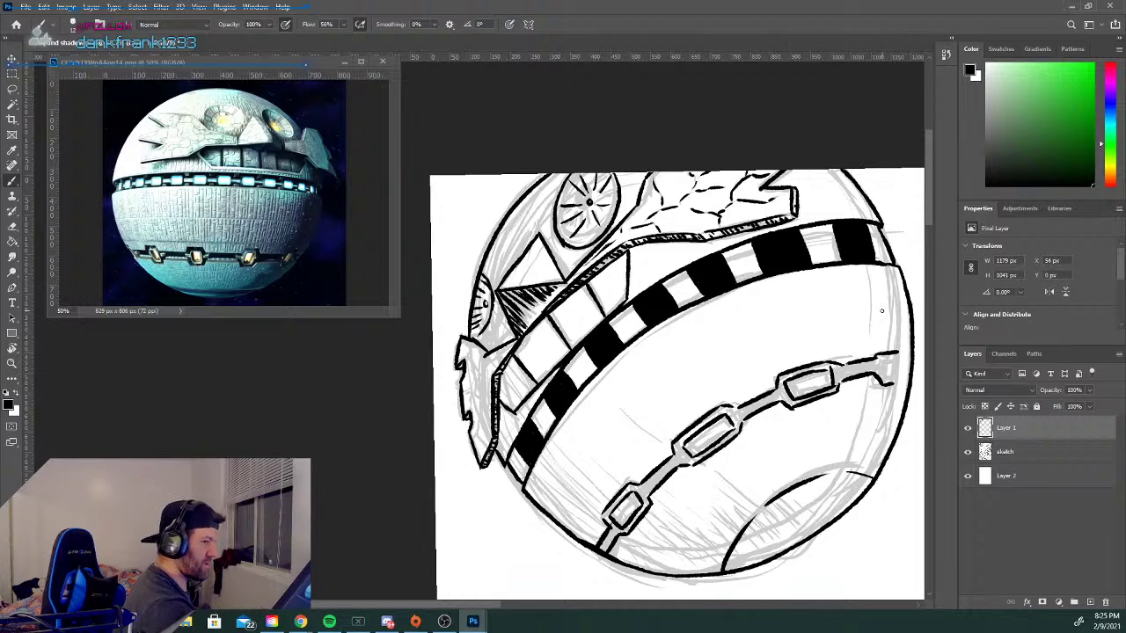
pyautogui.press('e')
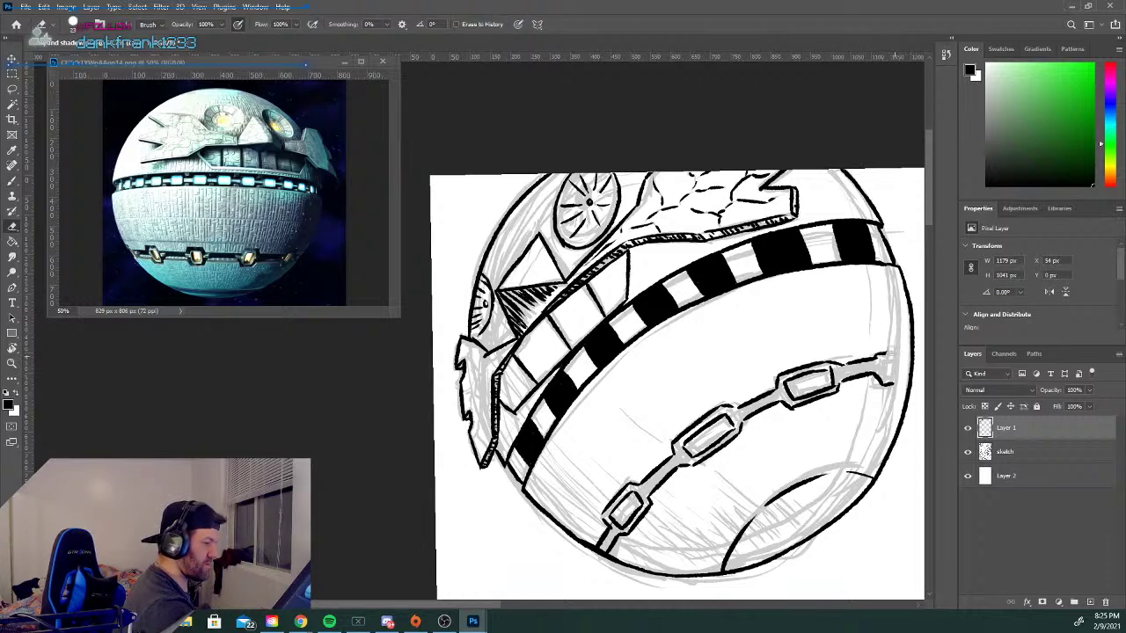
pyautogui.moveTo(889, 373)
pyautogui.mouseDown()
pyautogui.moveTo(886, 389)
pyautogui.moveTo(880, 380)
pyautogui.mouseUp()
pyautogui.press('b')
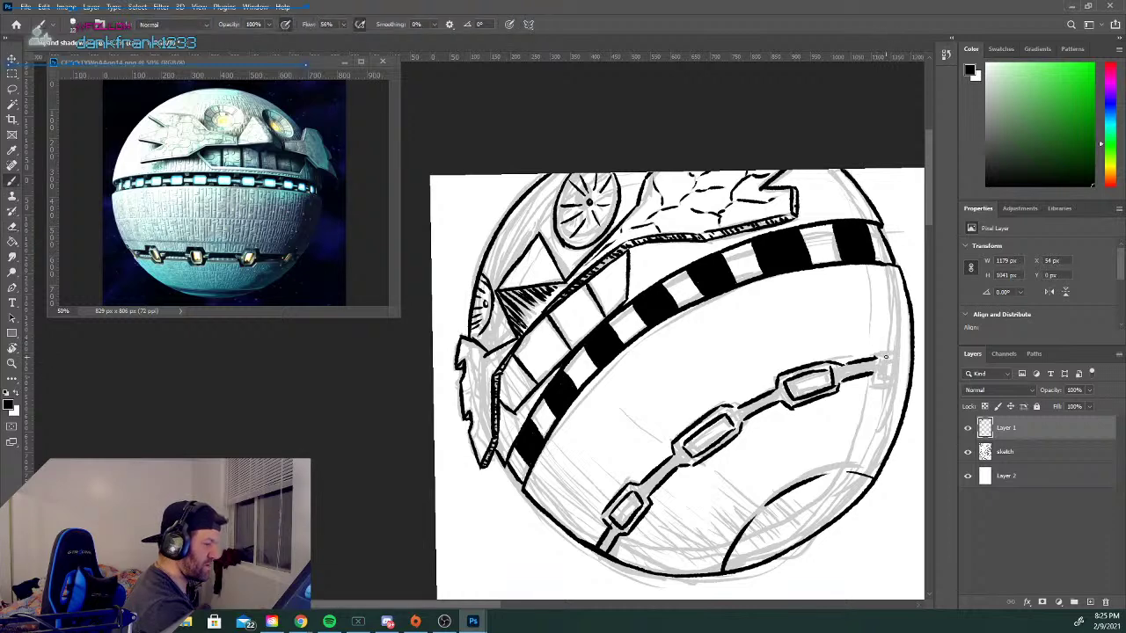
pyautogui.moveTo(876, 360)
pyautogui.mouseDown()
pyautogui.moveTo(912, 349)
pyautogui.moveTo(882, 383)
pyautogui.moveTo(911, 374)
pyautogui.moveTo(888, 361)
pyautogui.moveTo(886, 380)
pyautogui.moveTo(907, 375)
pyautogui.mouseUp()
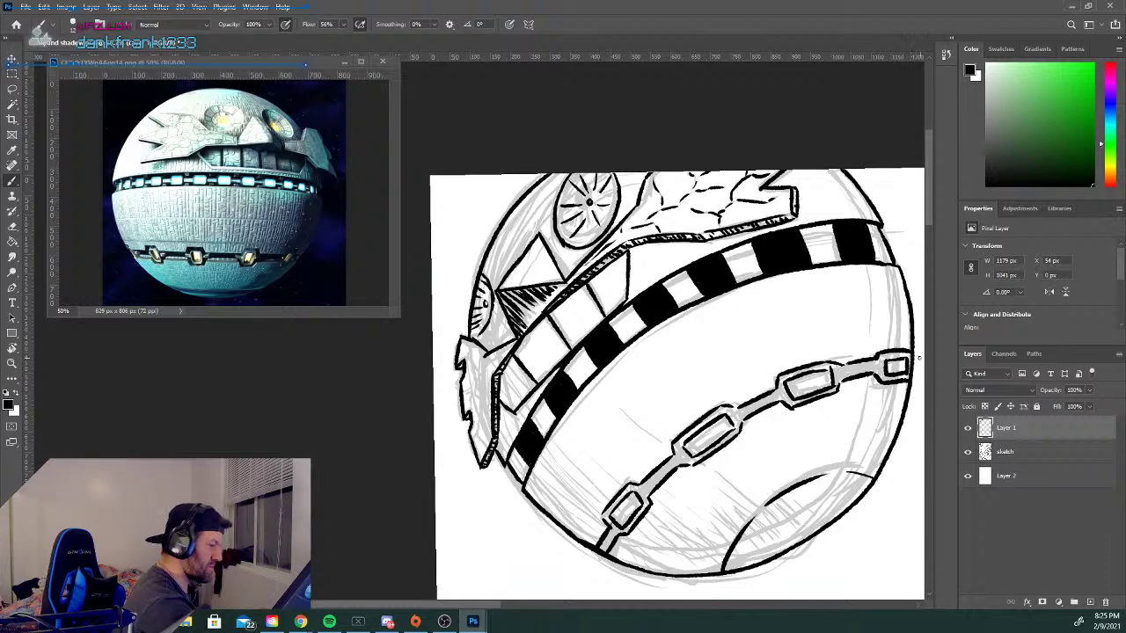
# Trim the ink where the redrawn end link meets the sphere's right outline.
pyautogui.press('e')
pyautogui.moveTo(913, 355); pyautogui.dragTo(908, 378)
pyautogui.press('b')
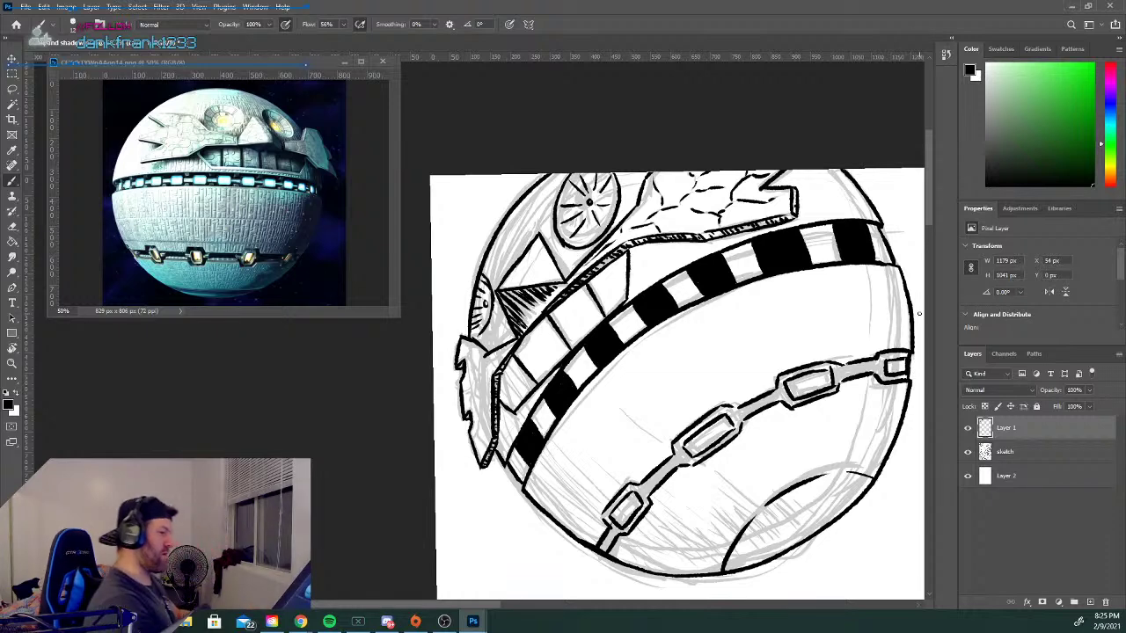
pyautogui.press('e')
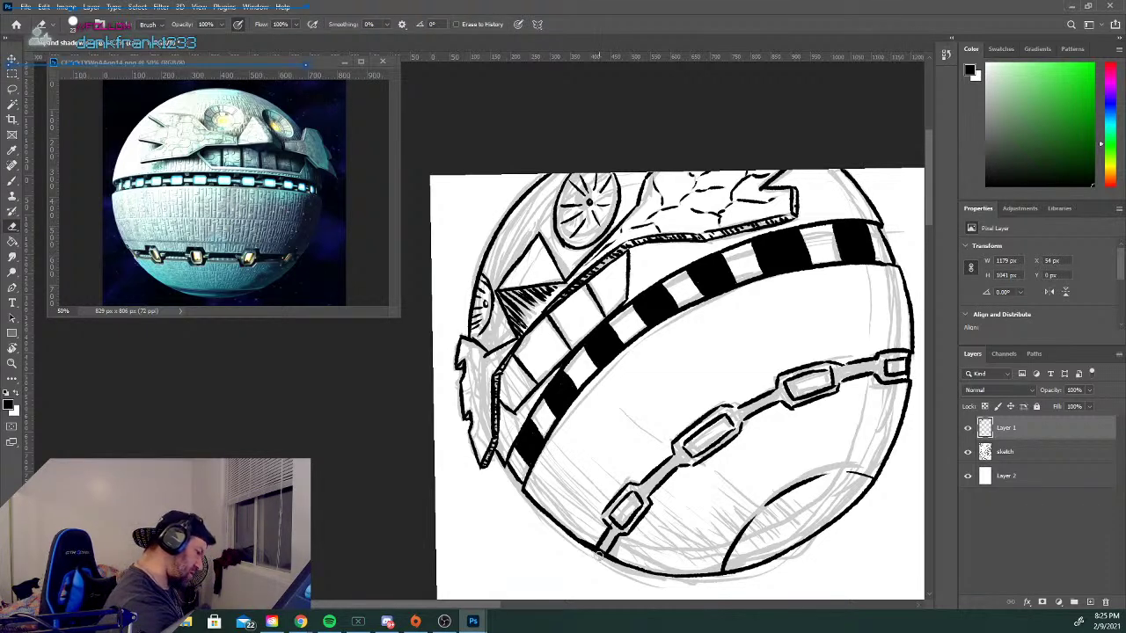
pyautogui.press('b')
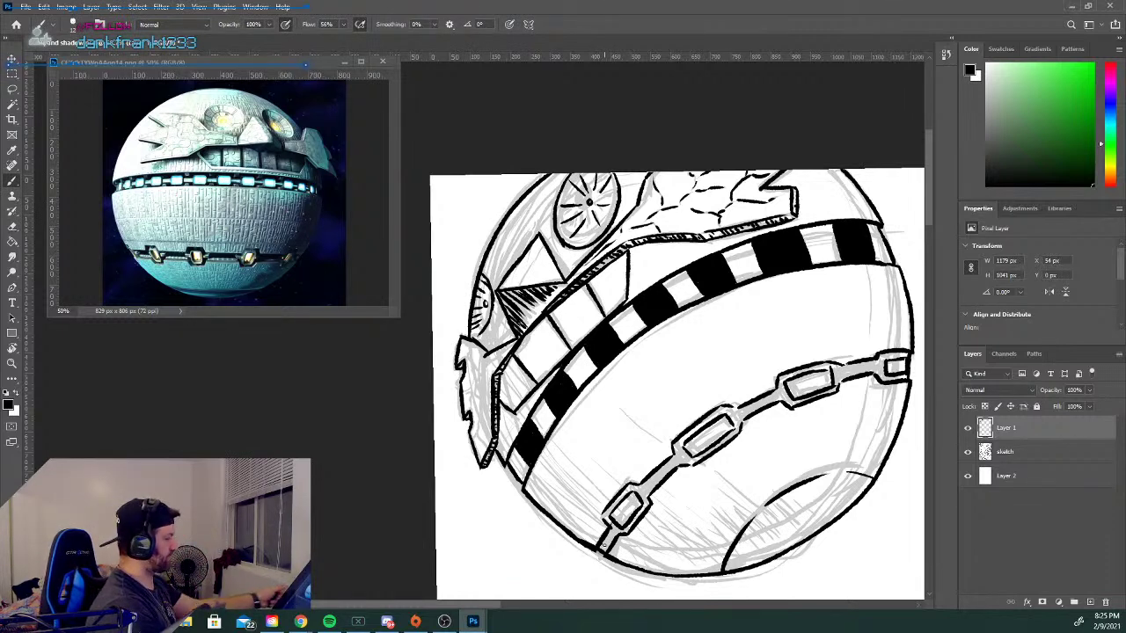
# Examine the inked sphere and its chain at several magnifications beside the Shadow sketch.
pyautogui.hotkey('ctrl', '-')
pyautogui.hotkey('ctrl', '-')
pyautogui.hotkey('ctrl', '-')
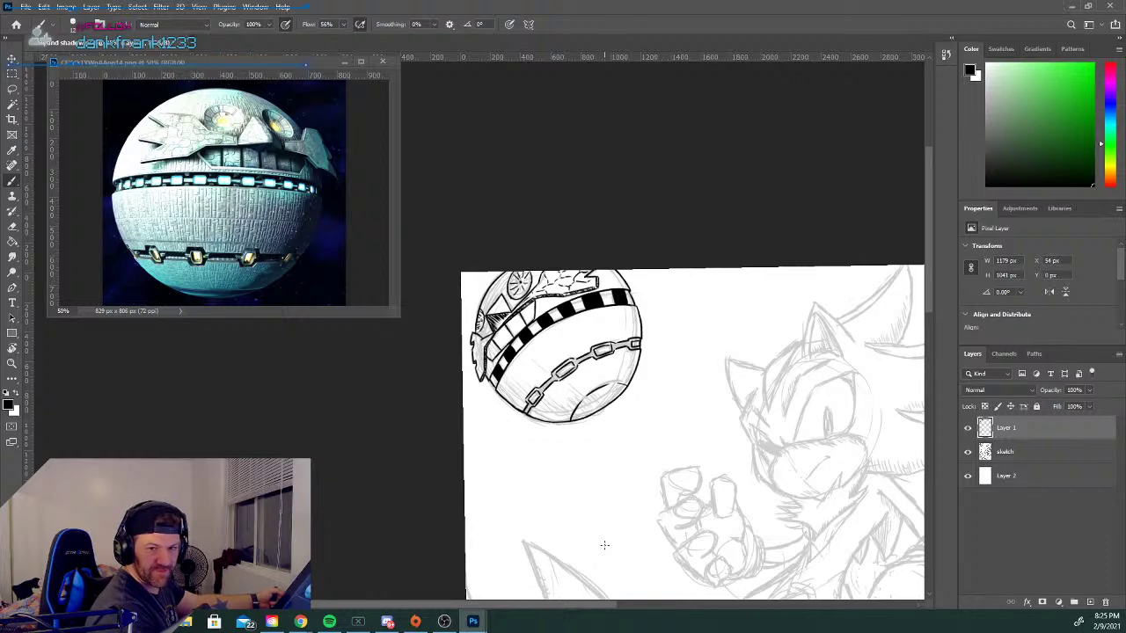
pyautogui.hotkey('ctrl', '+')
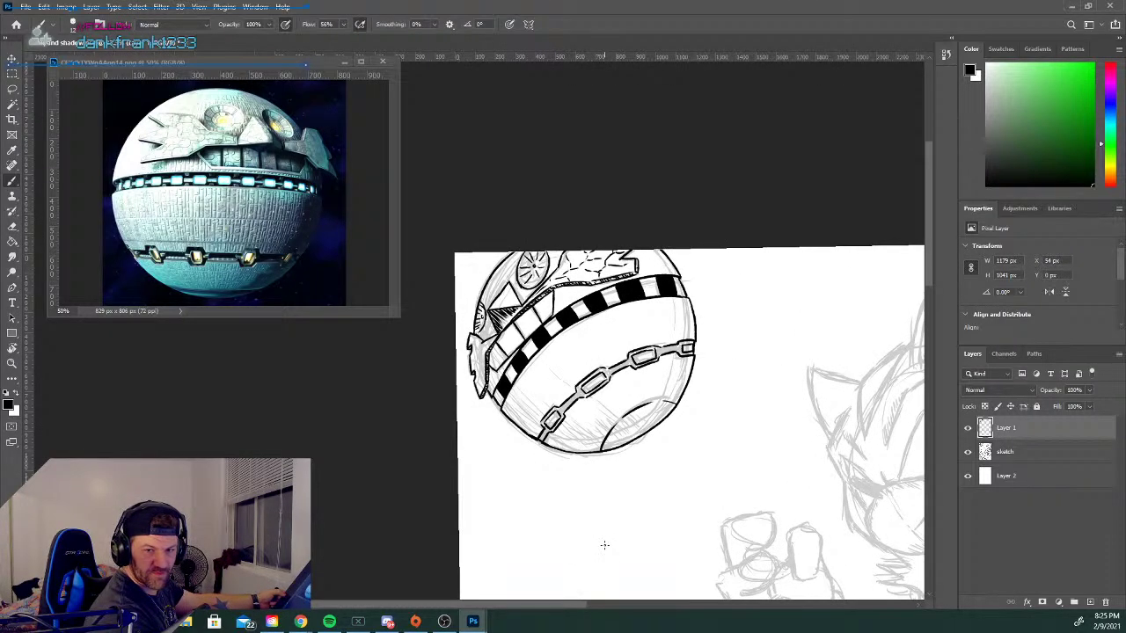
pyautogui.hotkey('ctrl', '-')
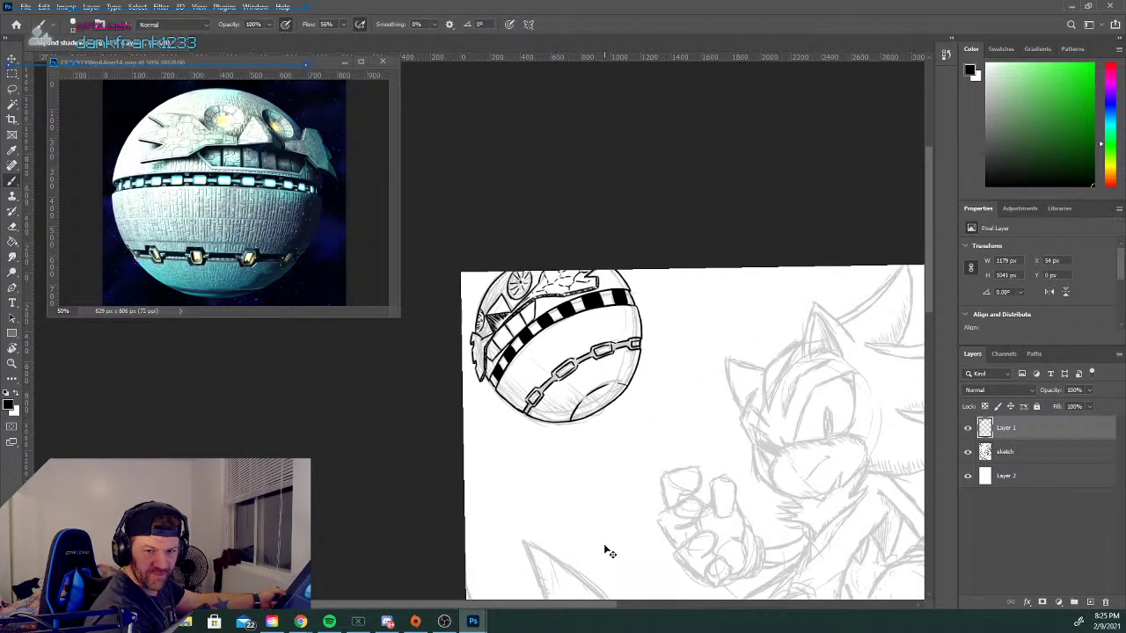
pyautogui.hotkey('ctrl', '+')
pyautogui.hotkey('ctrl', '+')
pyautogui.hotkey('ctrl', '+')
pyautogui.hotkey('ctrl', '+')
pyautogui.hotkey('ctrl', '-')
pyautogui.hotkey('ctrl', '-')
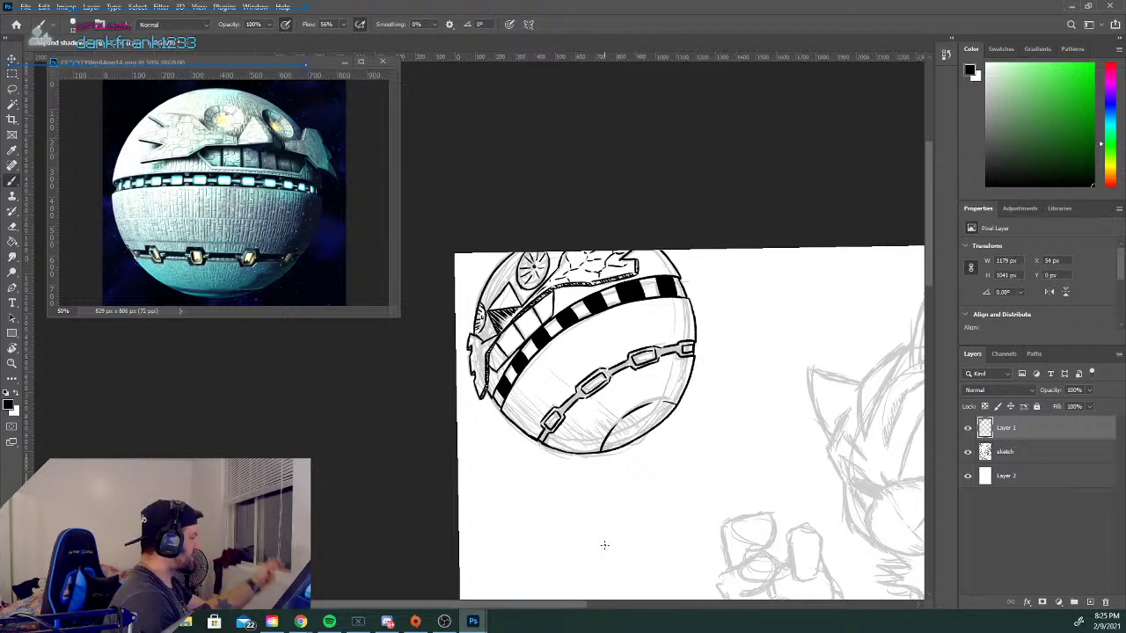
# Thicken the dark hatched edge beneath the sphere's moustache plates, from its left end to the right tip.
pyautogui.scroll(3, 497, 355)
pyautogui.scroll(1, 494, 353)
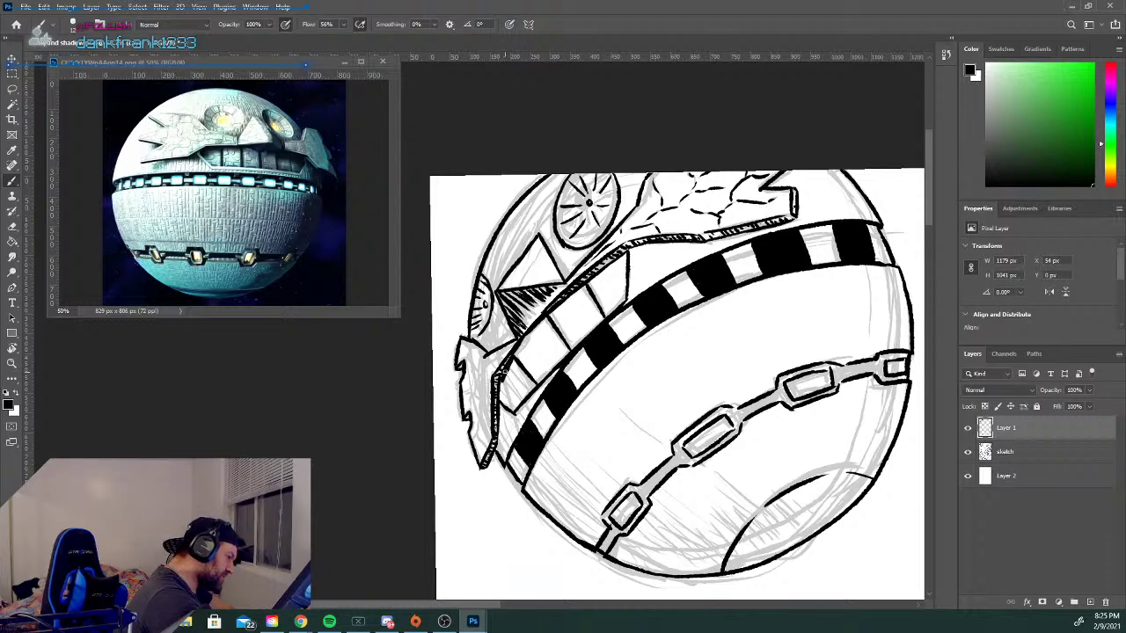
pyautogui.moveTo(503, 378); pyautogui.dragTo(499, 436)
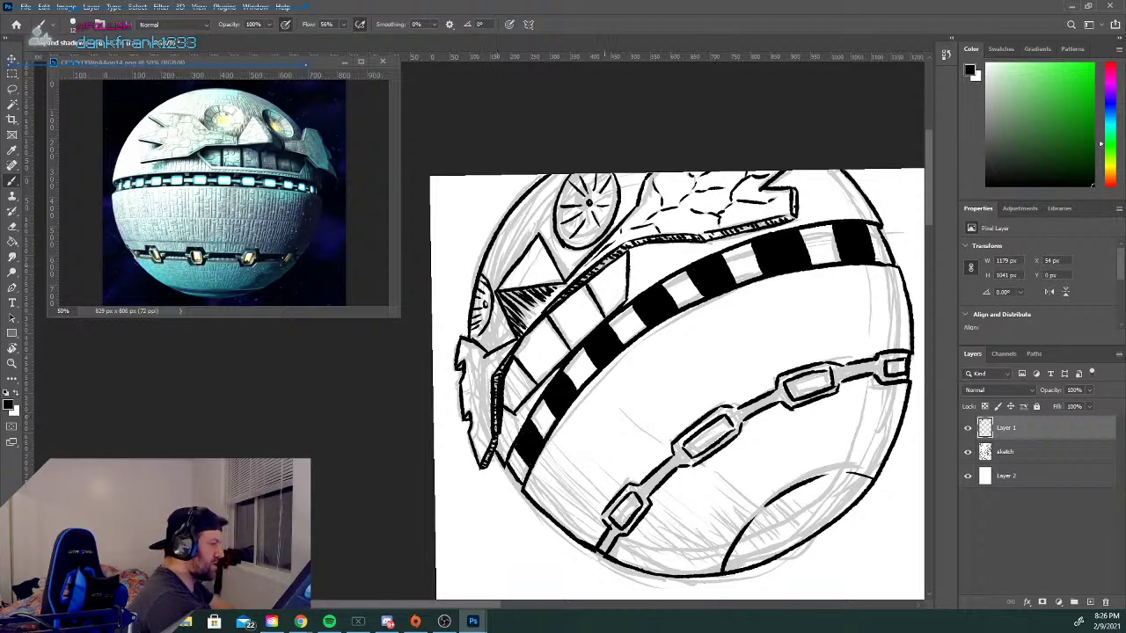
pyautogui.moveTo(595, 279)
pyautogui.mouseDown()
pyautogui.moveTo(635, 249)
pyautogui.moveTo(797, 219)
pyautogui.mouseUp()
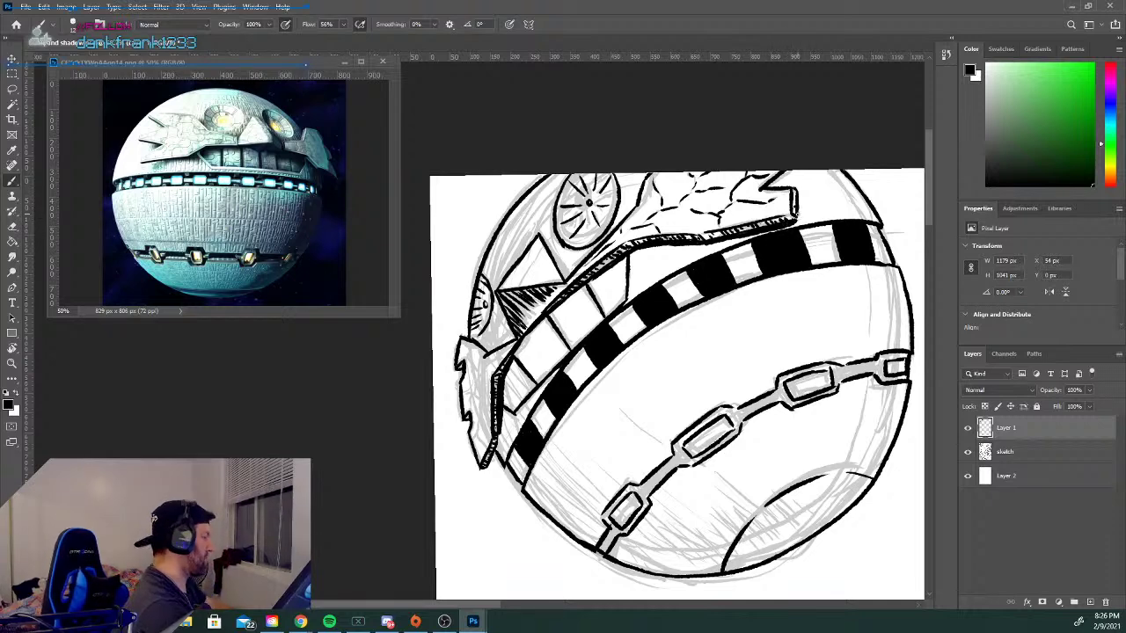
# Review the thickened moustache edge from close up and from afar, and check the whole page's composition.
pyautogui.hotkey('ctrl', '-')
pyautogui.hotkey('ctrl', '-')
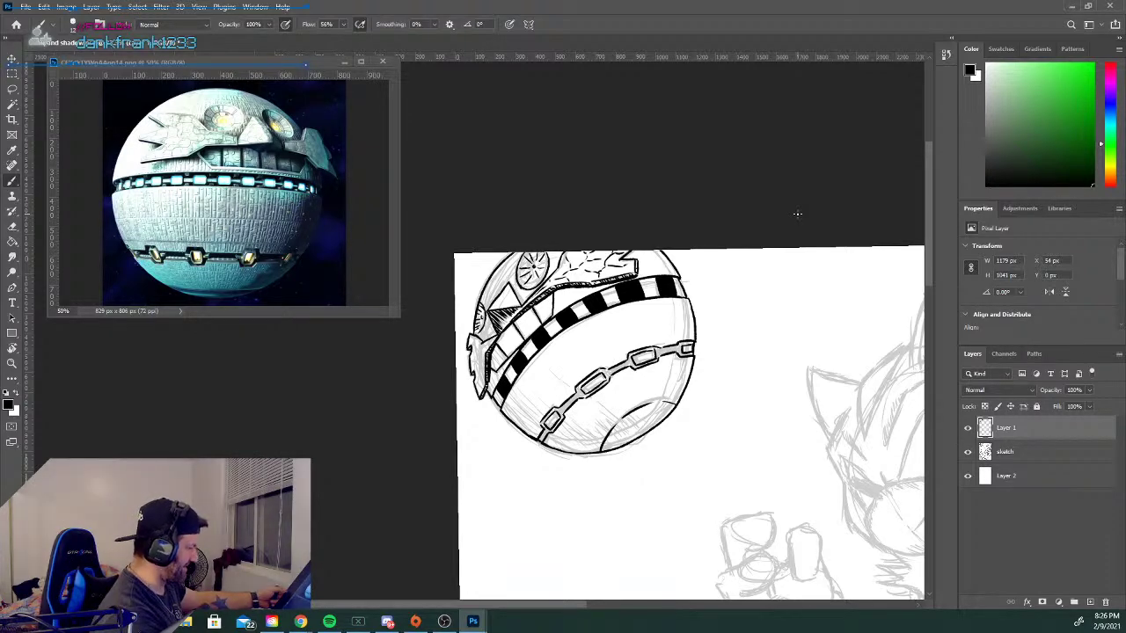
pyautogui.hotkey('ctrl', '-')
pyautogui.hotkey('ctrl', '+')
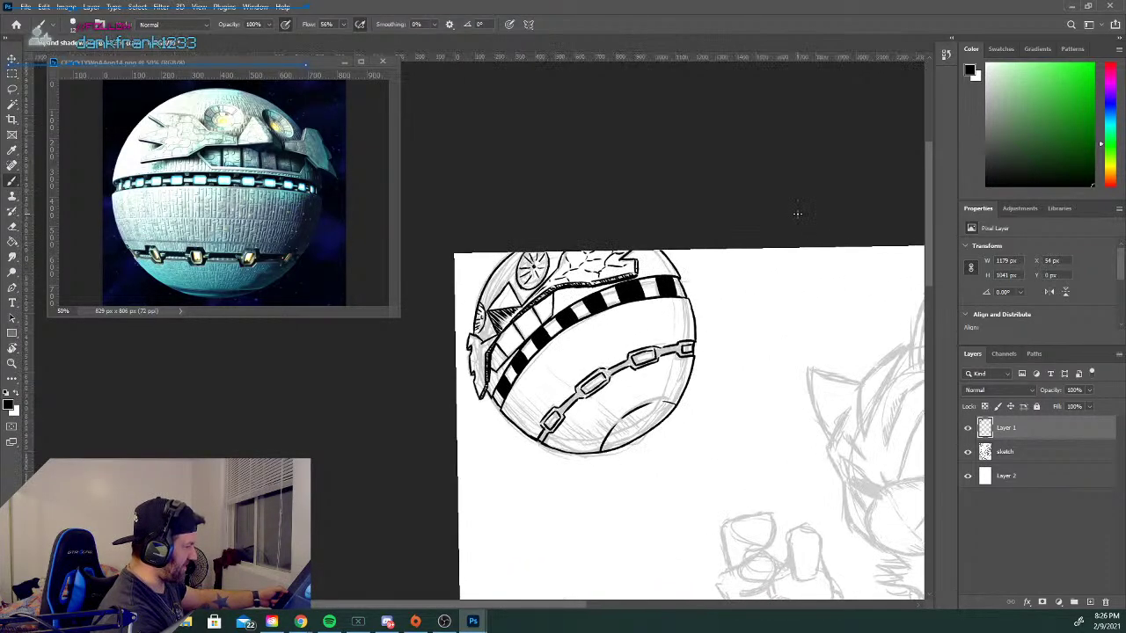
pyautogui.hotkey('ctrl', '-')
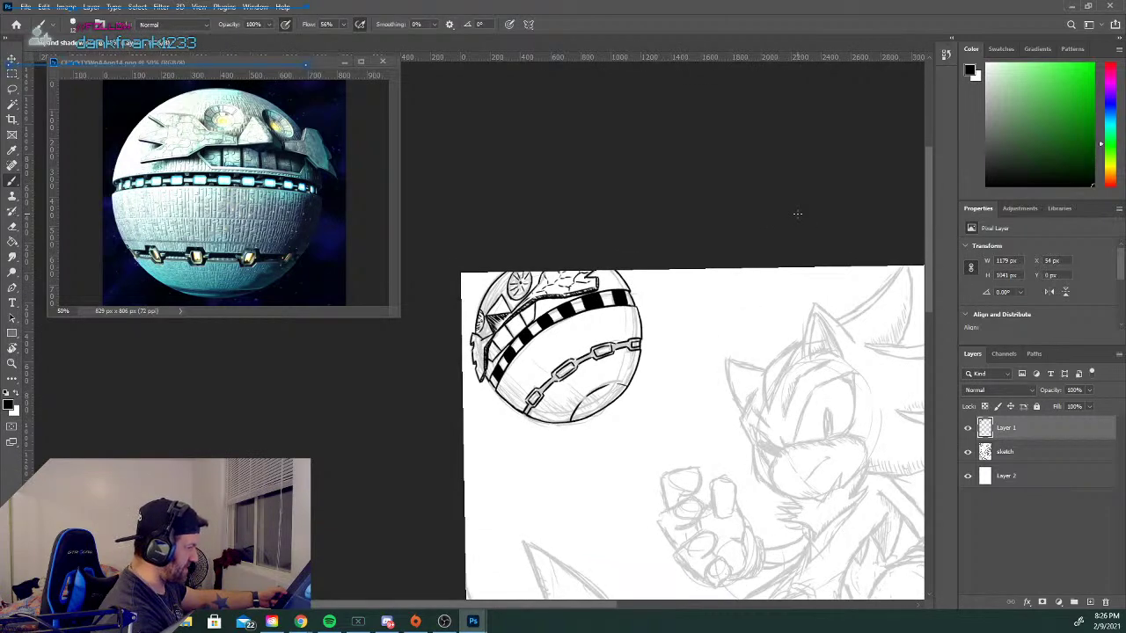
pyautogui.hotkey('ctrl', '+')
pyautogui.hotkey('ctrl', '+')
pyautogui.hotkey('ctrl', '+')
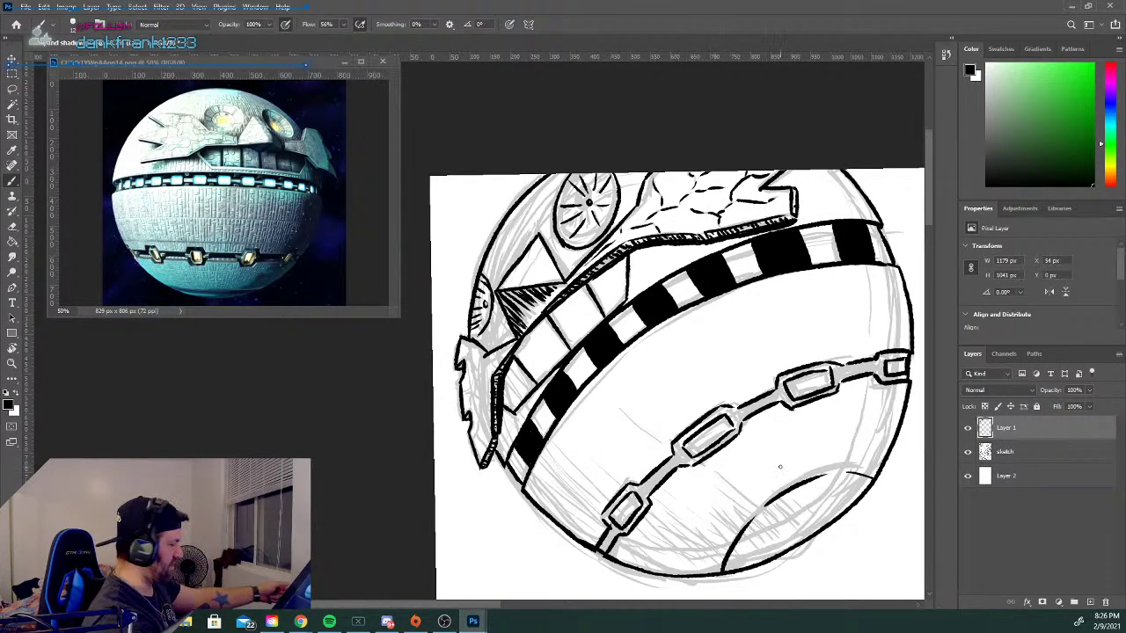
pyautogui.hotkey('ctrl', '-')
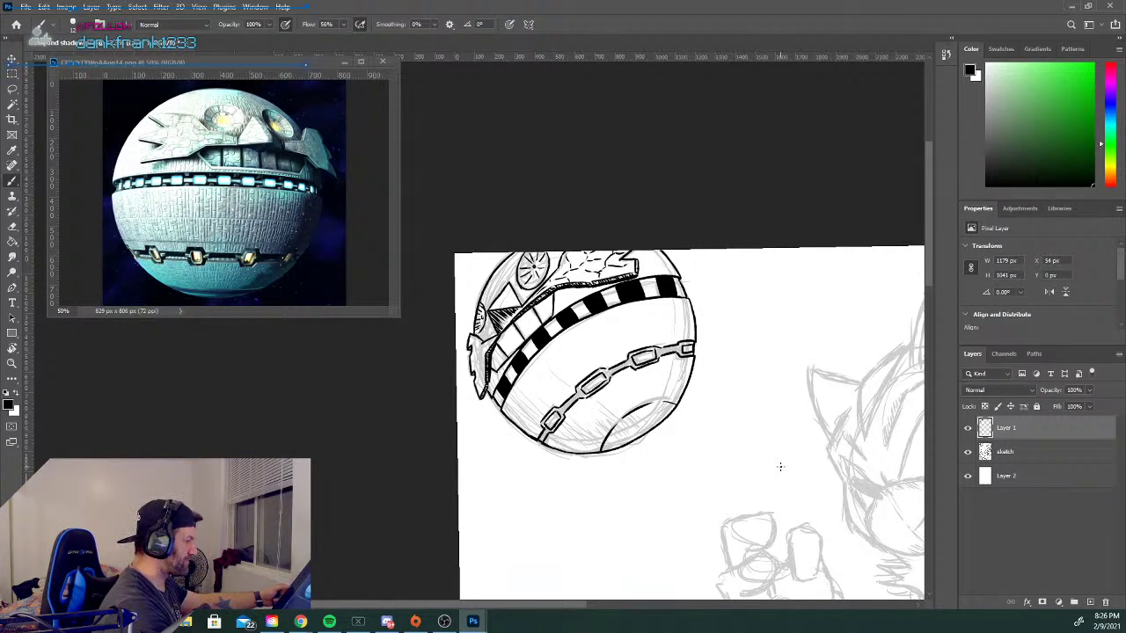
pyautogui.hotkey('ctrl', '-')
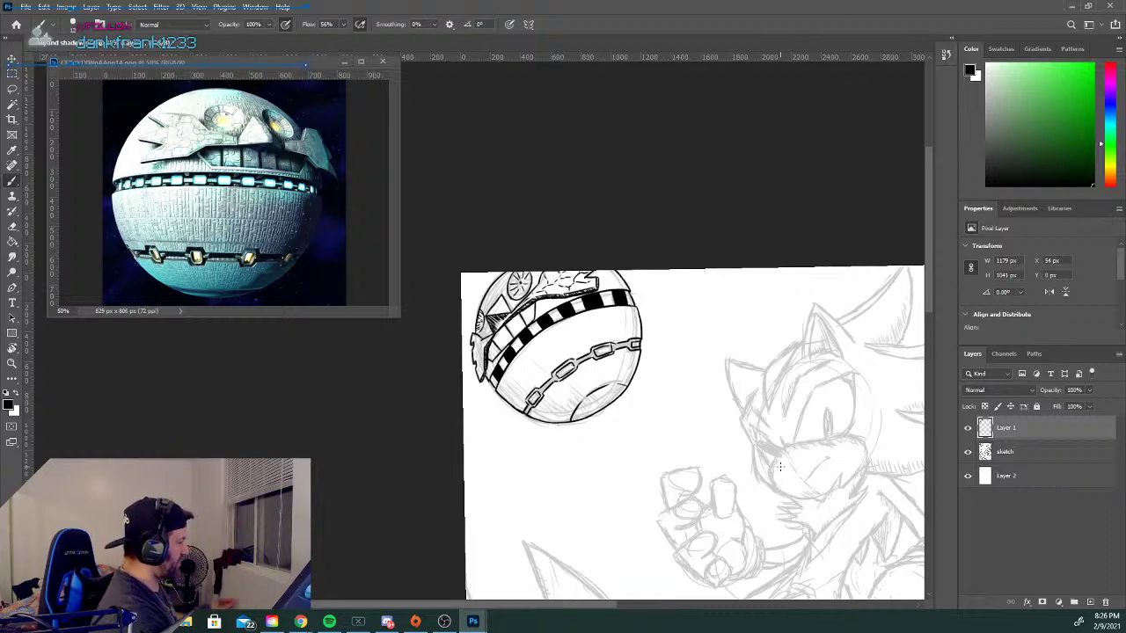
pyautogui.hotkey('ctrl', '-')
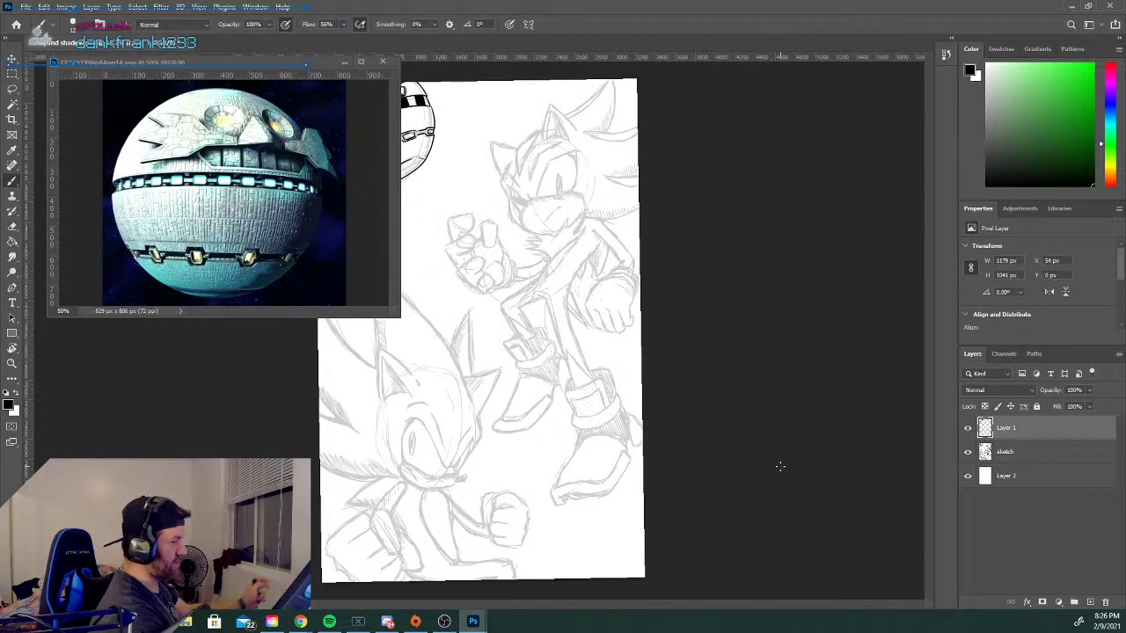
pyautogui.hotkey('ctrl', '+')
pyautogui.hotkey('ctrl', '+')
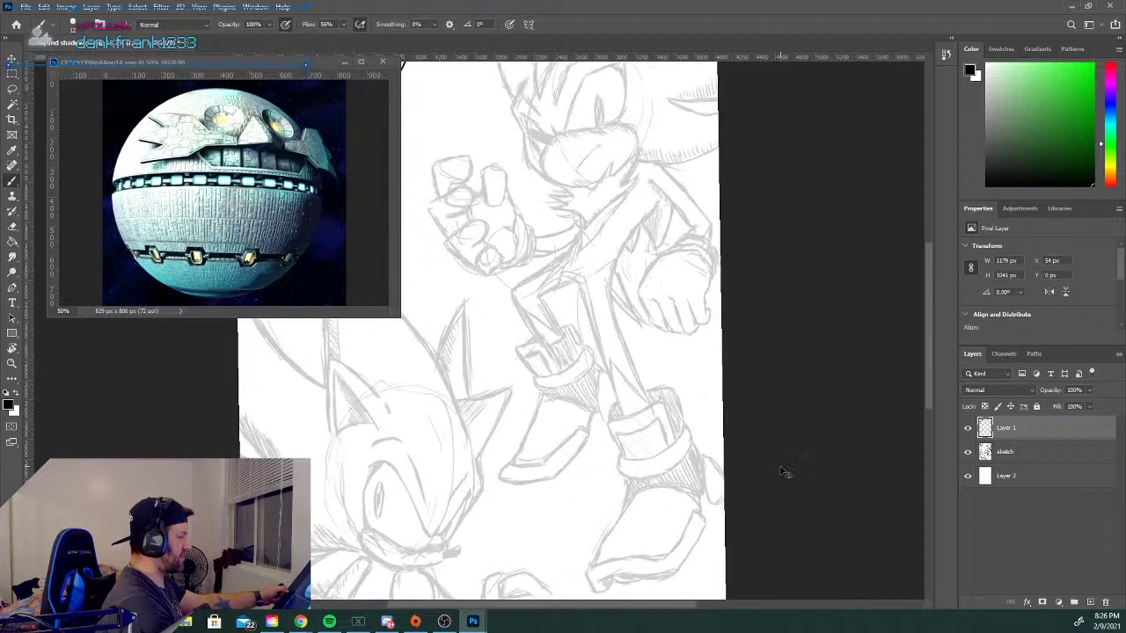
# Ink the outline of Shadow's far ear and the side of his face down to the muzzle.
pyautogui.moveTo(928, 359); pyautogui.dragTo(913, 230)
pyautogui.moveTo(666, 605); pyautogui.dragTo(586, 606)
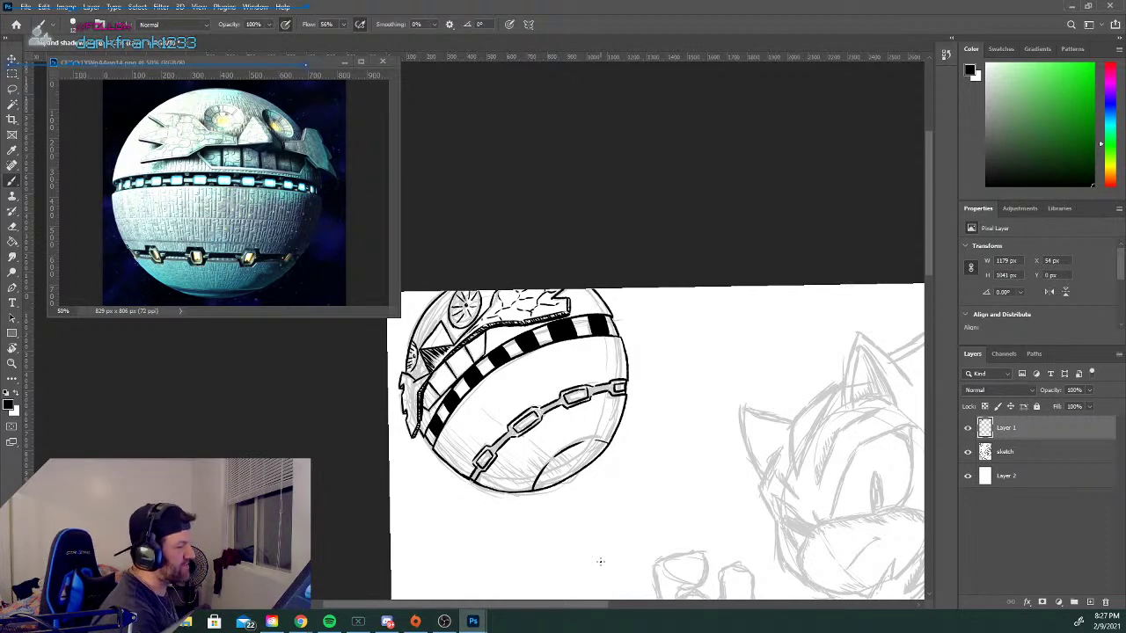
pyautogui.moveTo(925, 237); pyautogui.dragTo(922, 267)
pyautogui.moveTo(556, 606); pyautogui.dragTo(634, 610)
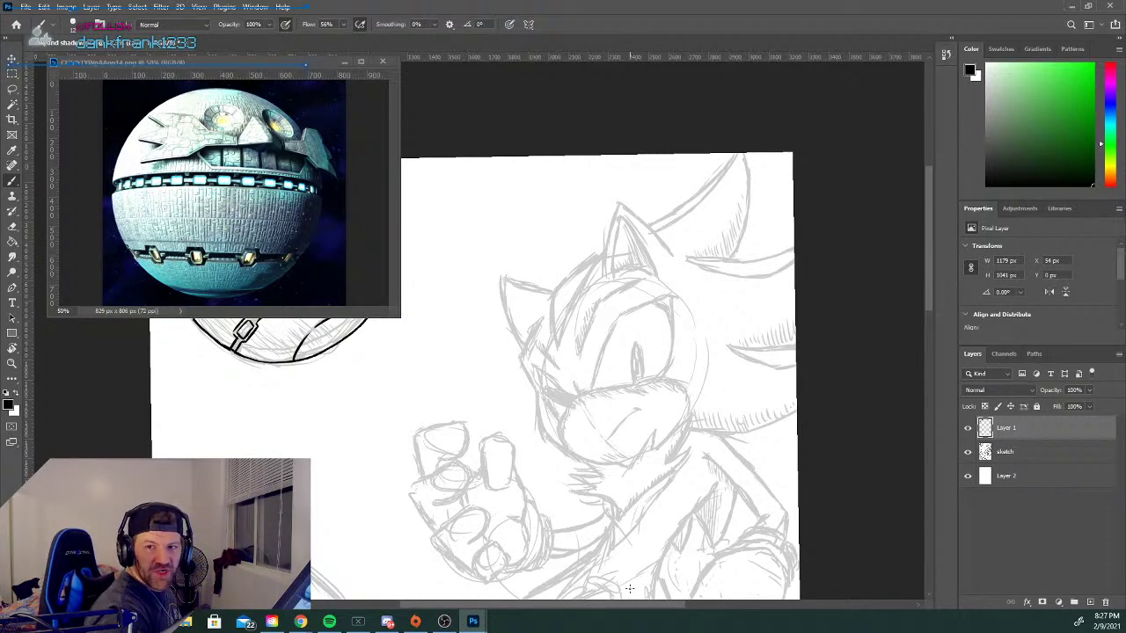
pyautogui.moveTo(501, 275); pyautogui.dragTo(523, 350)
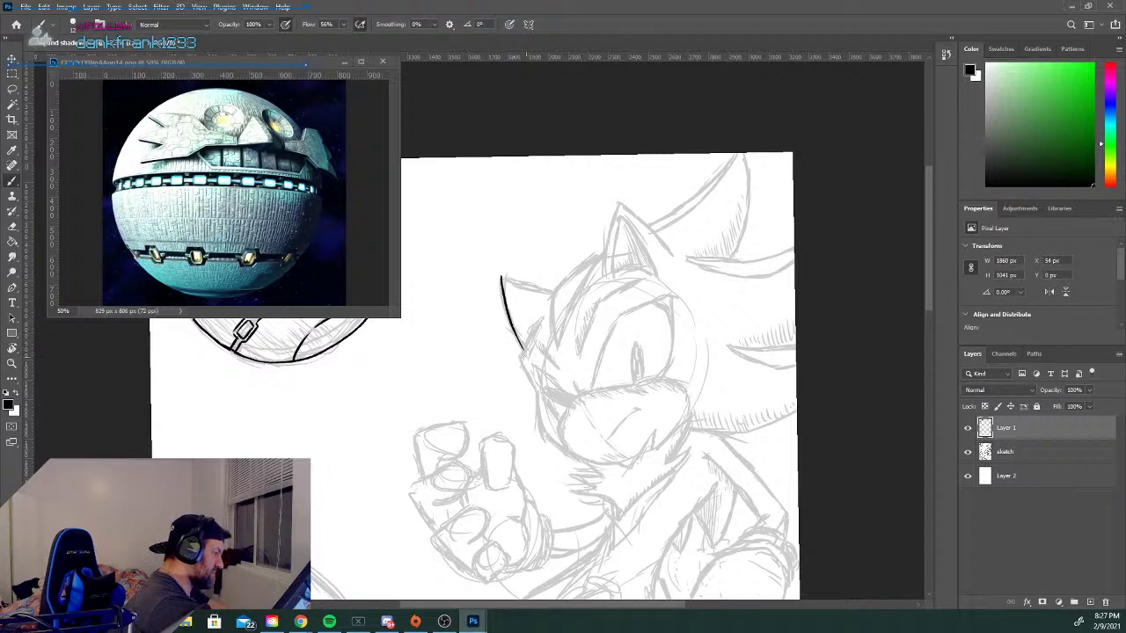
pyautogui.moveTo(501, 277); pyautogui.dragTo(551, 293)
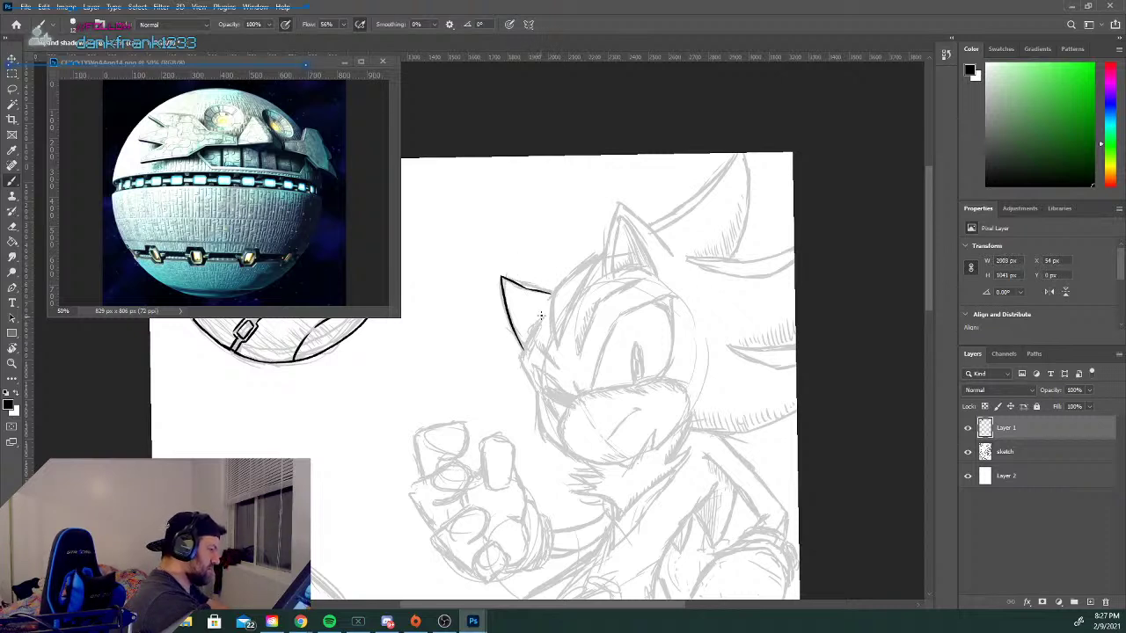
pyautogui.moveTo(540, 320)
pyautogui.mouseDown()
pyautogui.moveTo(520, 354)
pyautogui.moveTo(526, 374)
pyautogui.mouseUp()
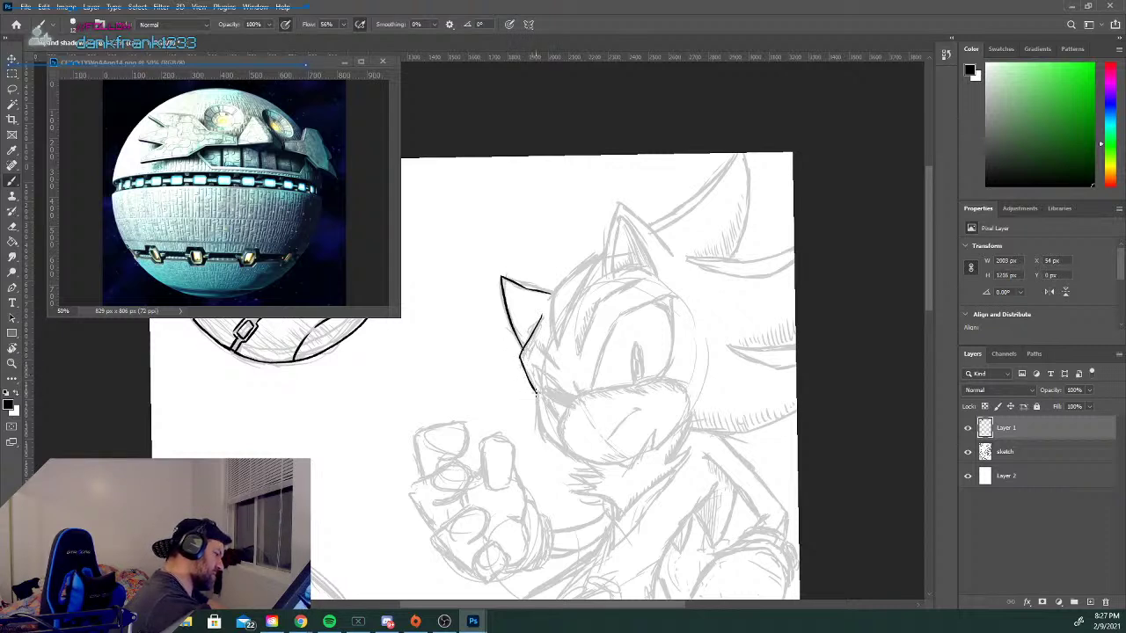
pyautogui.moveTo(535, 393)
pyautogui.mouseDown()
pyautogui.moveTo(539, 431)
pyautogui.moveTo(557, 445)
pyautogui.mouseUp()
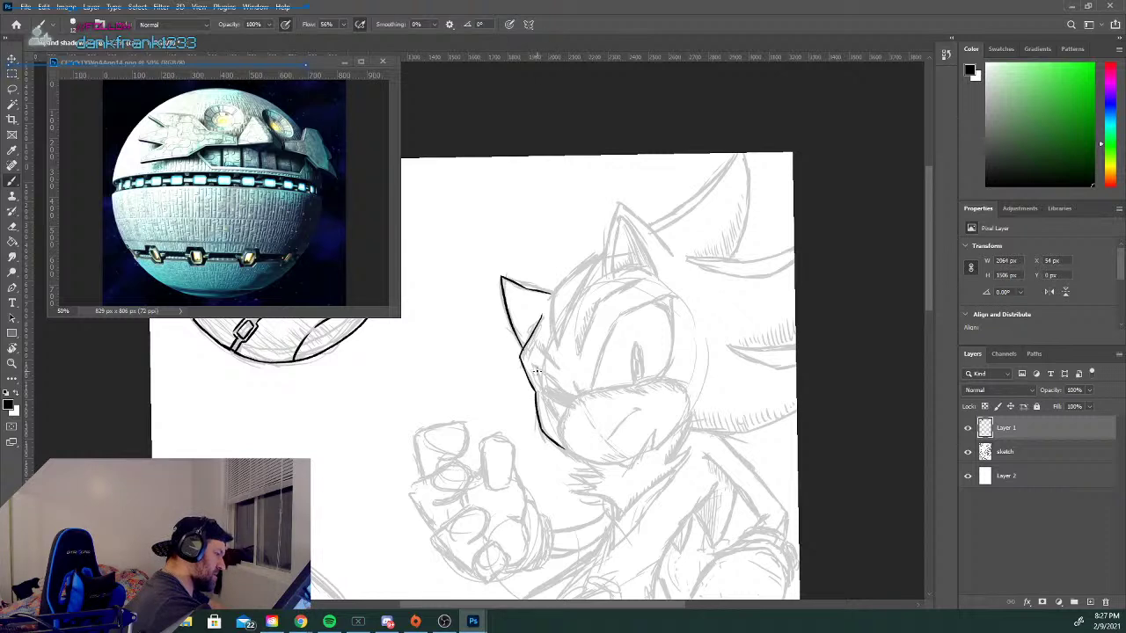
# Ink the outline, brow marks and iris of Shadow's far eye, redrawing the iris so that it meets the muzzle.
pyautogui.moveTo(536, 370); pyautogui.dragTo(554, 417)
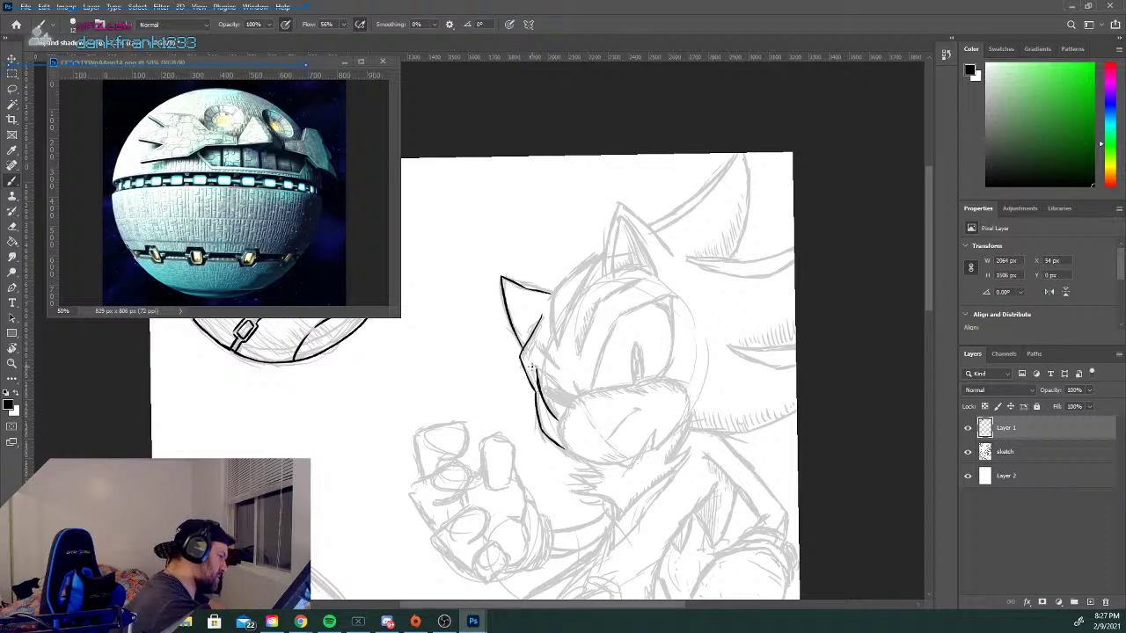
pyautogui.moveTo(533, 366); pyautogui.dragTo(559, 391)
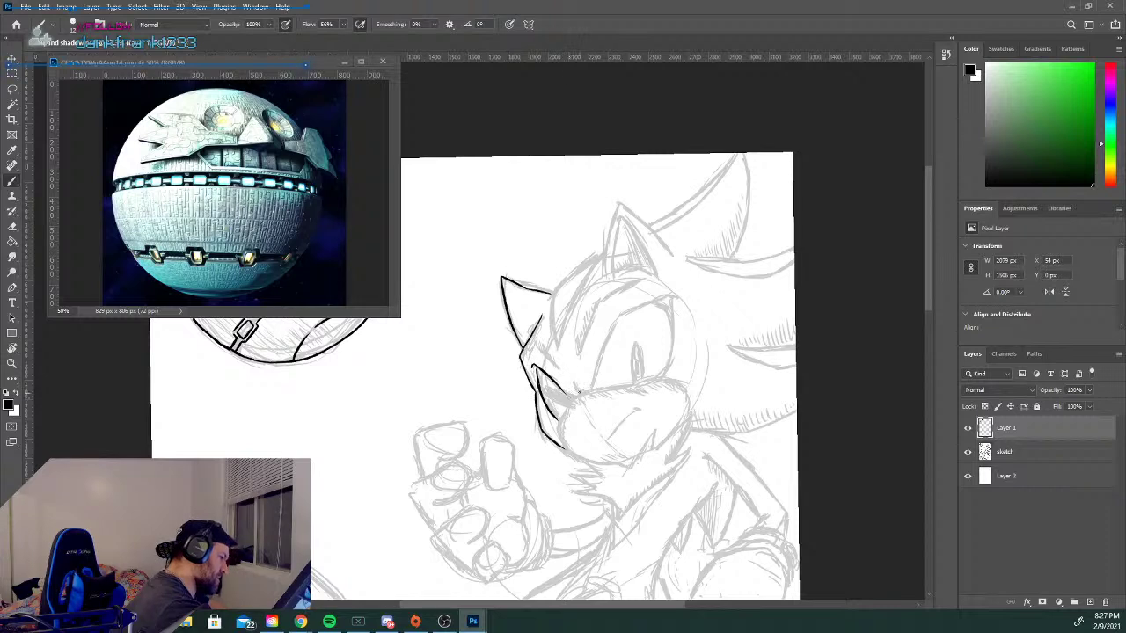
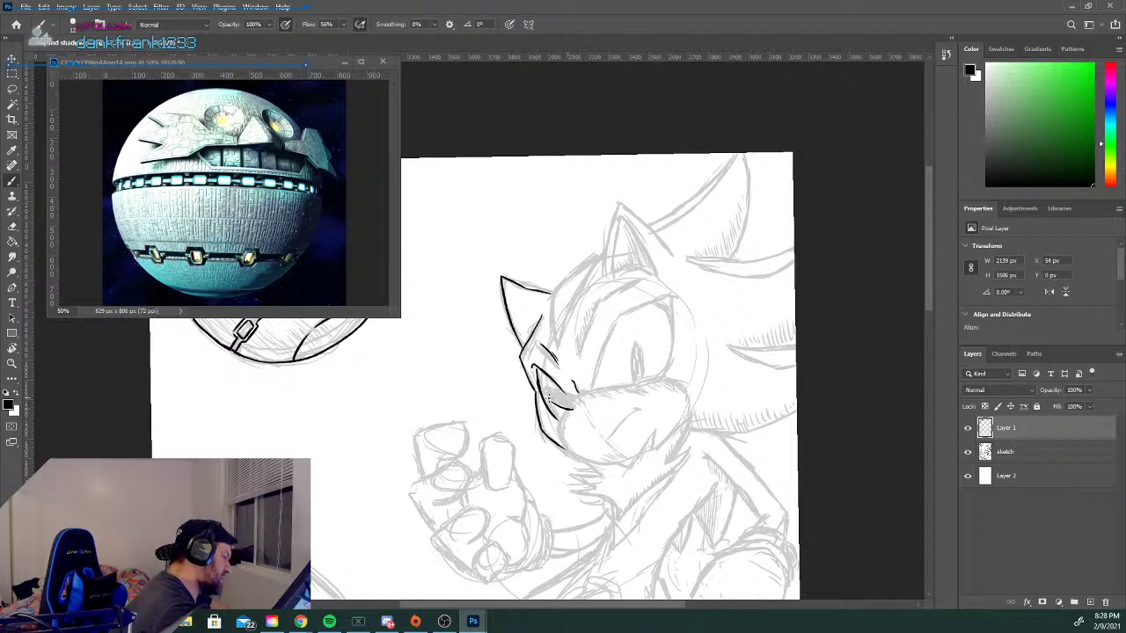
pyautogui.moveTo(549, 396); pyautogui.dragTo(569, 406)
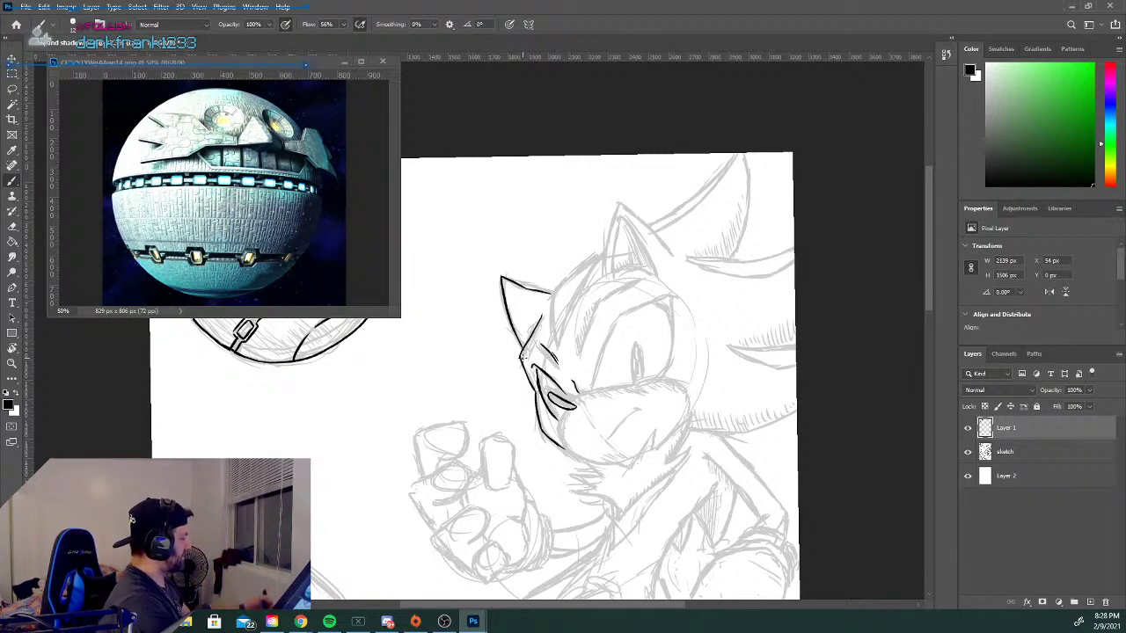
pyautogui.hotkey('ctrl', 'z')
pyautogui.hotkey('ctrl', 'z')
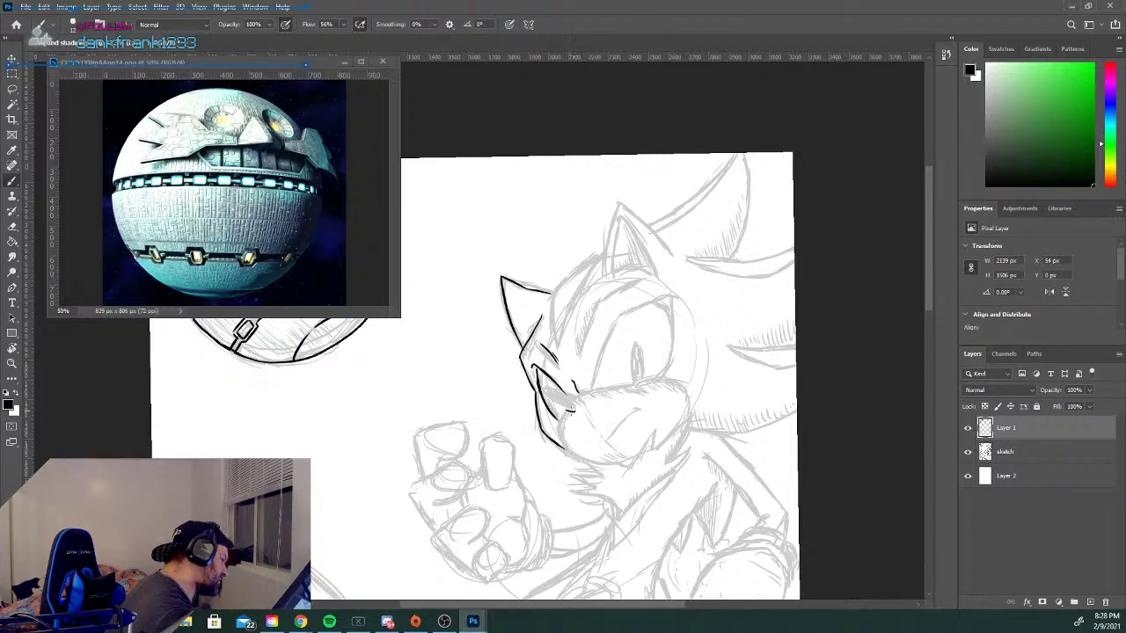
pyautogui.moveTo(563, 410)
pyautogui.mouseDown()
pyautogui.moveTo(552, 399)
pyautogui.moveTo(561, 398)
pyautogui.mouseUp()
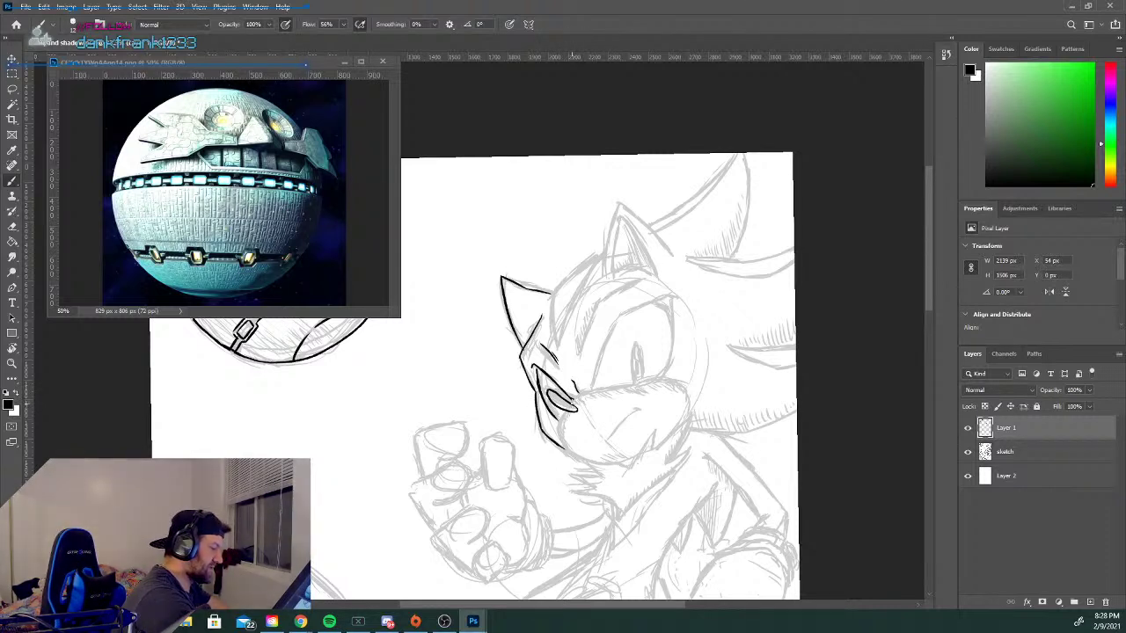
# Ink the start of the muzzle's upper edge and the full outline of Shadow's near eye, redrawing its slanted upper lid.
pyautogui.moveTo(578, 399); pyautogui.dragTo(609, 392)
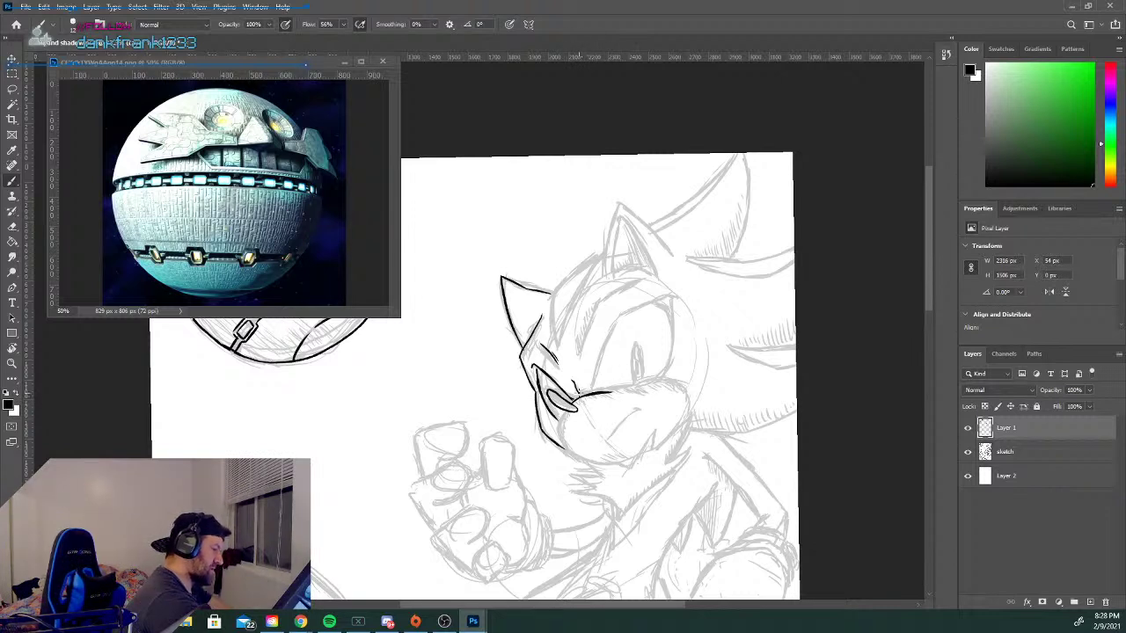
pyautogui.moveTo(594, 385); pyautogui.dragTo(580, 394)
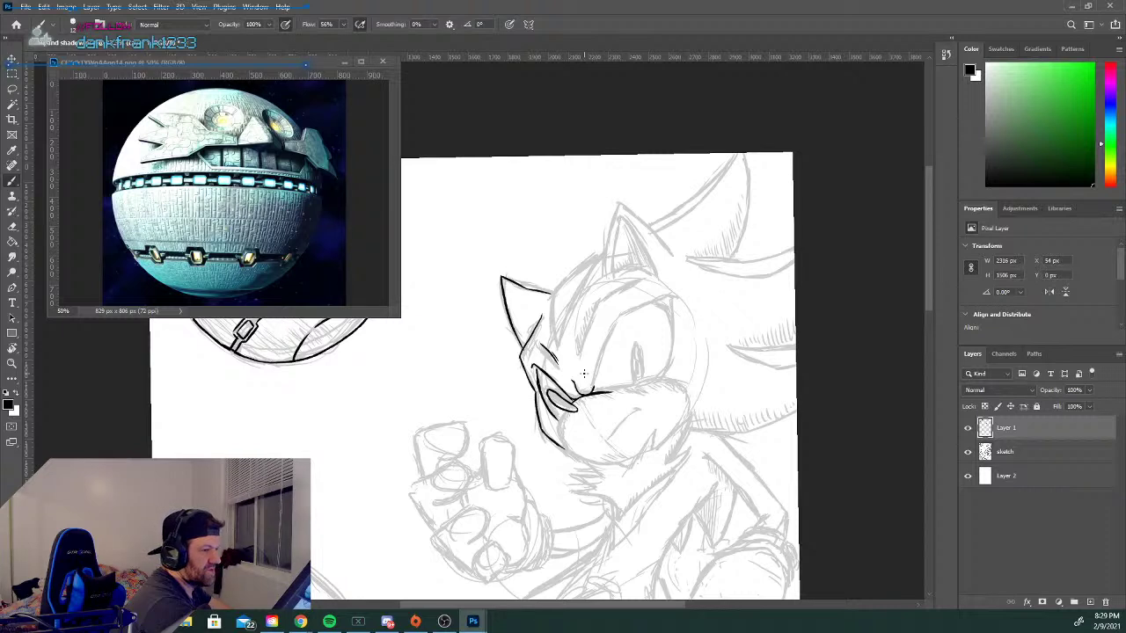
pyautogui.click(671, 297)
pyautogui.moveTo(672, 297)
pyautogui.mouseDown()
pyautogui.moveTo(625, 314)
pyautogui.moveTo(593, 378)
pyautogui.mouseUp()
pyautogui.hotkey('ctrl', 'z')
pyautogui.hotkey('ctrl', 'z')
pyautogui.moveTo(606, 340); pyautogui.dragTo(593, 382)
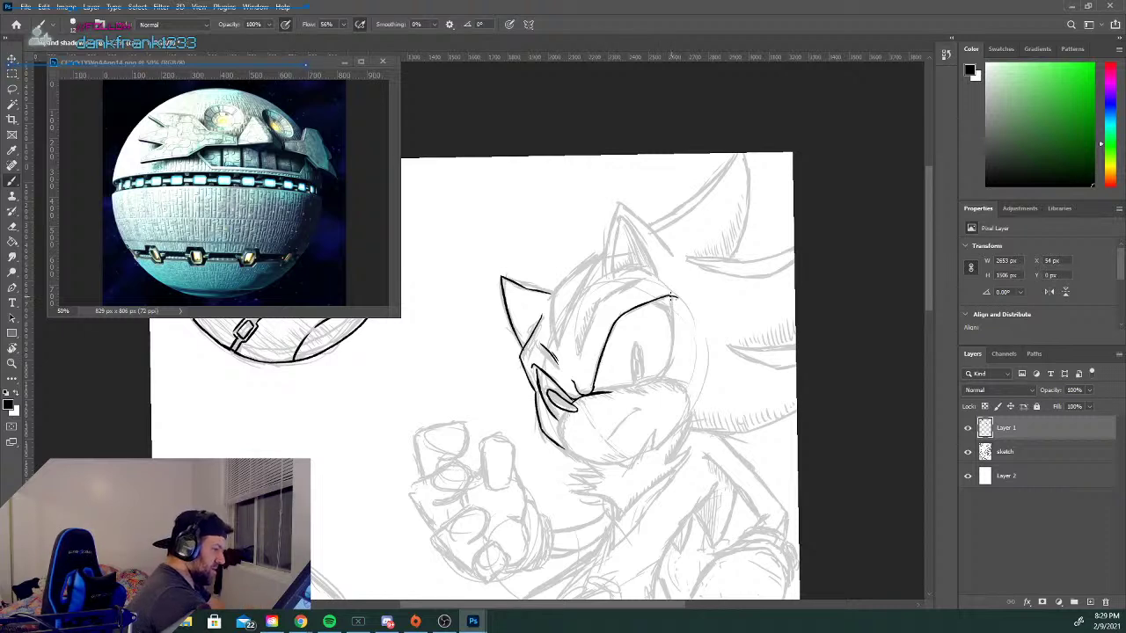
pyautogui.moveTo(670, 299); pyautogui.dragTo(664, 373)
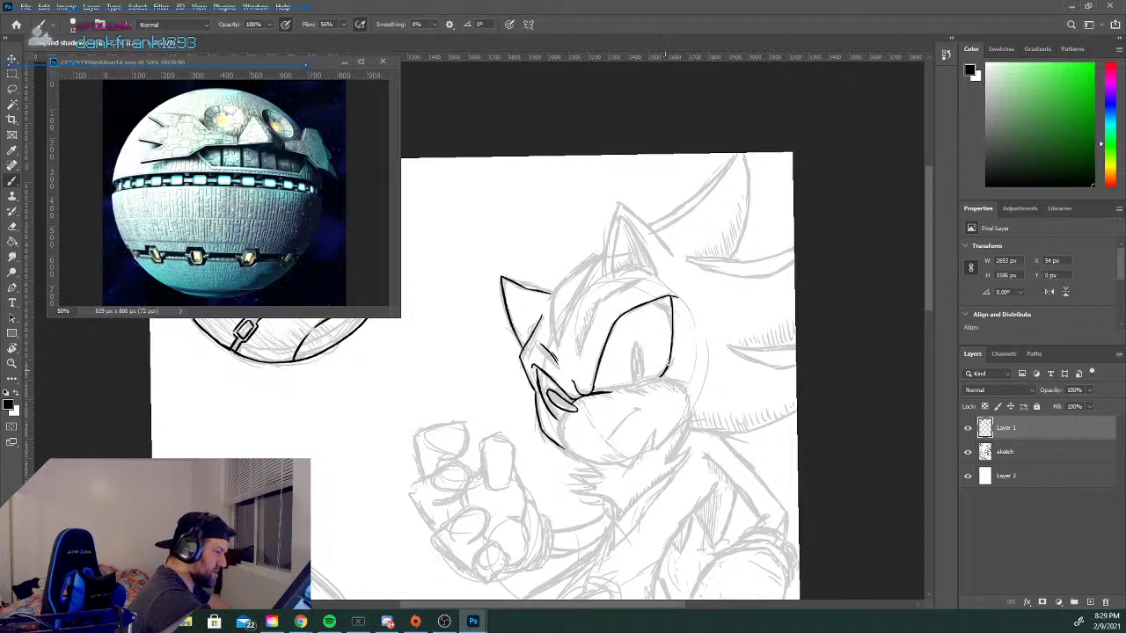
# Ink the curved brow stripe above Shadow's near eye and the top of his head between the two ears.
pyautogui.moveTo(580, 354); pyautogui.dragTo(606, 291)
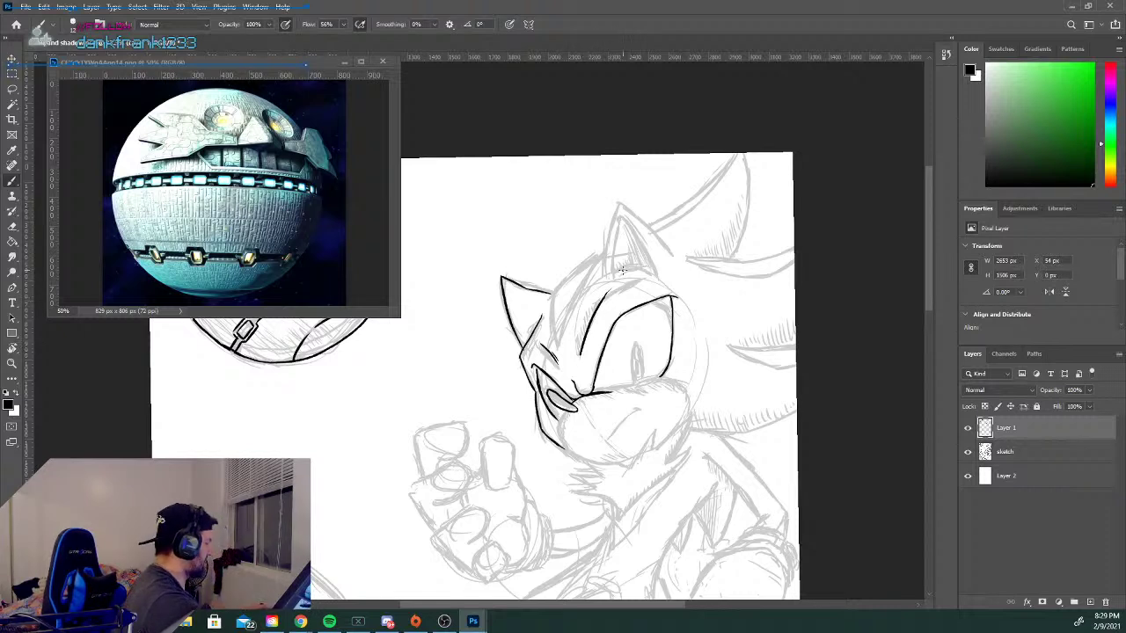
pyautogui.moveTo(645, 278); pyautogui.dragTo(598, 299)
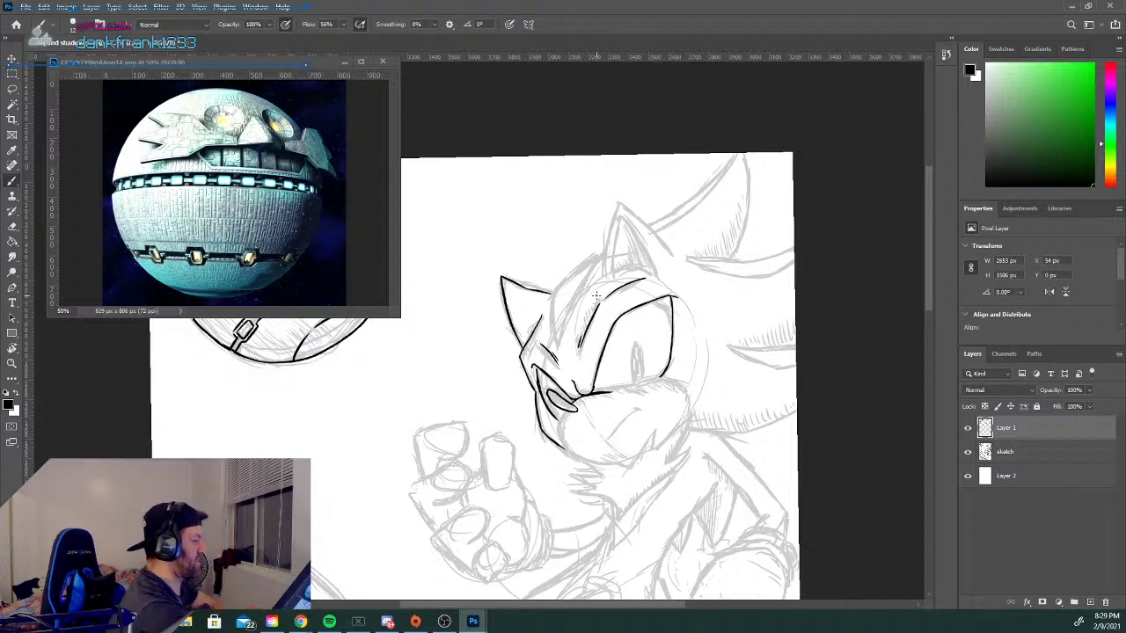
pyautogui.moveTo(546, 301); pyautogui.dragTo(601, 256)
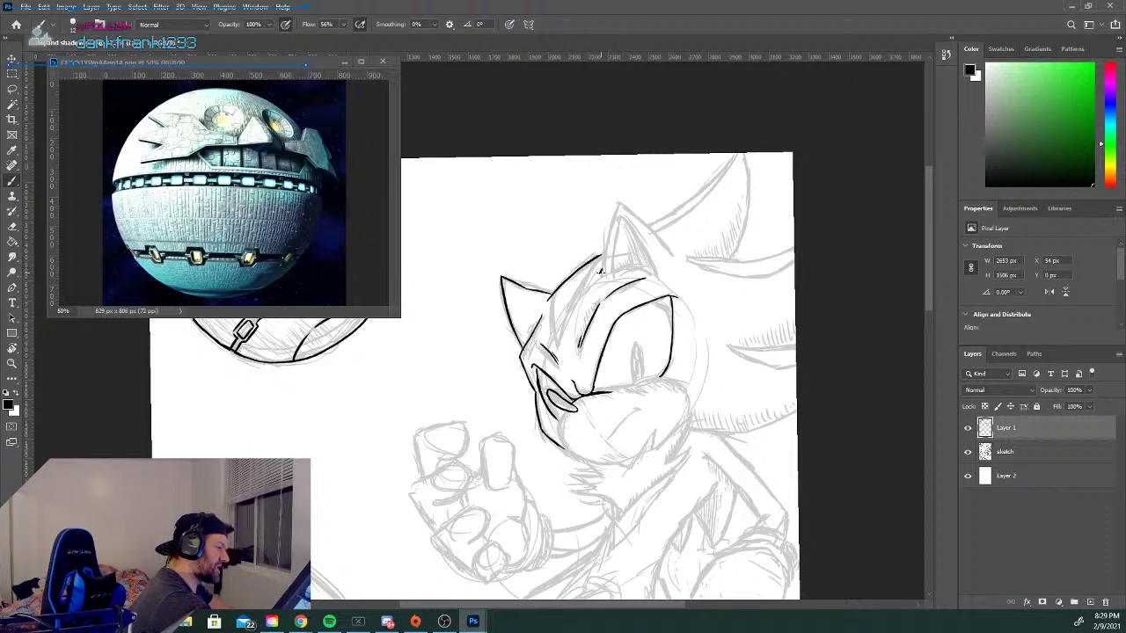
# Ink the outer outline of Shadow's near ear and the inner ear triangle with its curved base.
pyautogui.moveTo(602, 269); pyautogui.dragTo(616, 207)
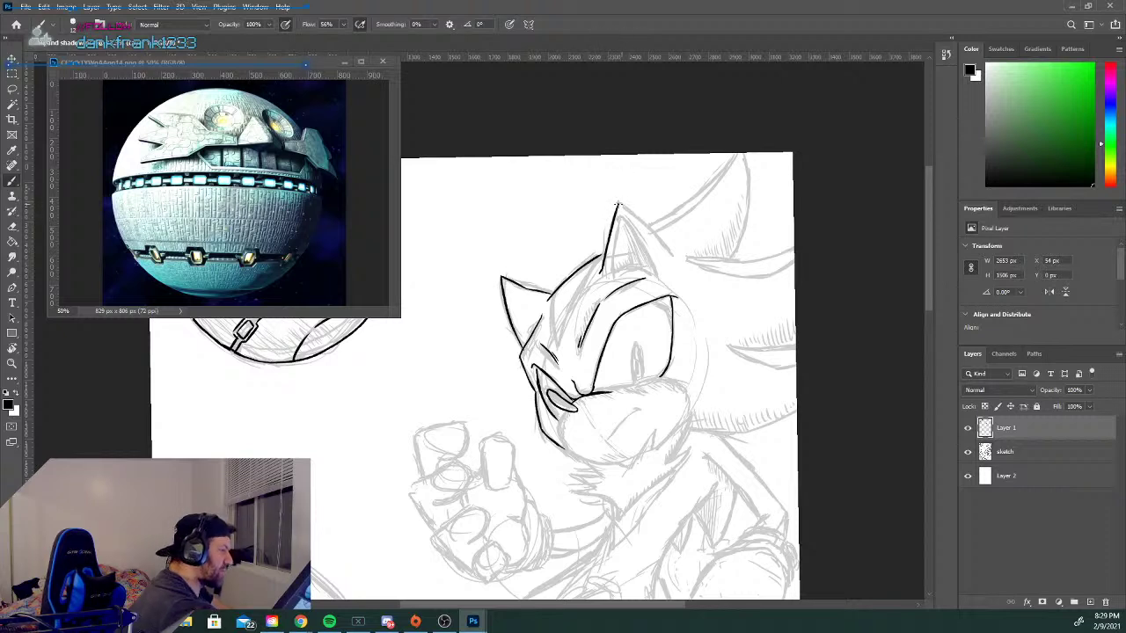
pyautogui.moveTo(618, 203)
pyautogui.mouseDown()
pyautogui.moveTo(672, 252)
pyautogui.moveTo(653, 227)
pyautogui.moveTo(678, 272)
pyautogui.mouseUp()
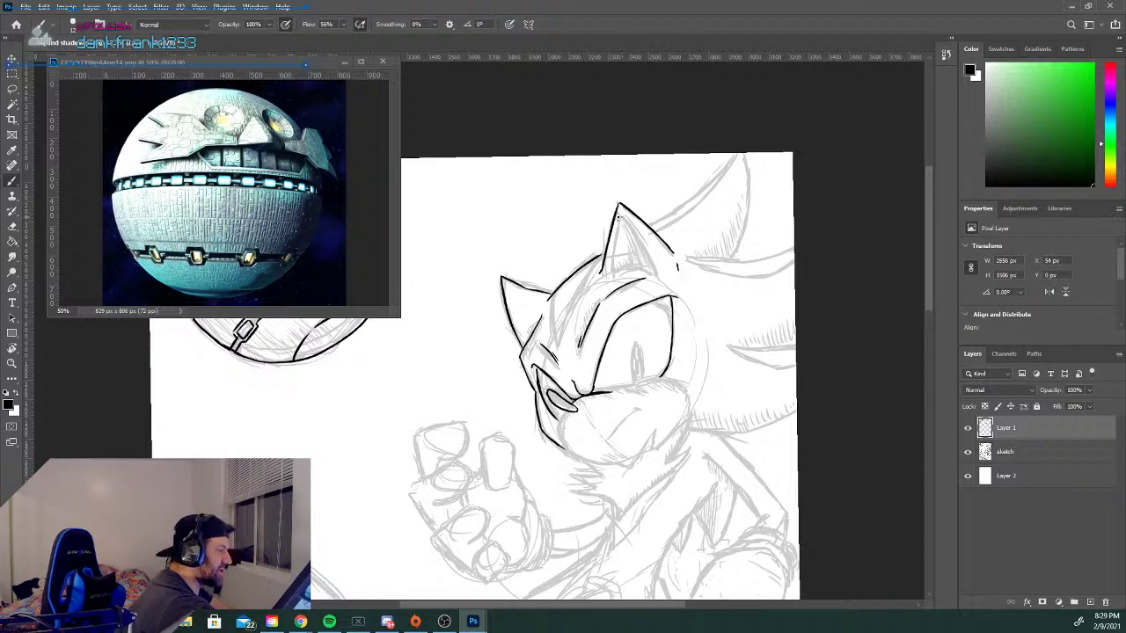
pyautogui.moveTo(619, 215); pyautogui.dragTo(649, 264)
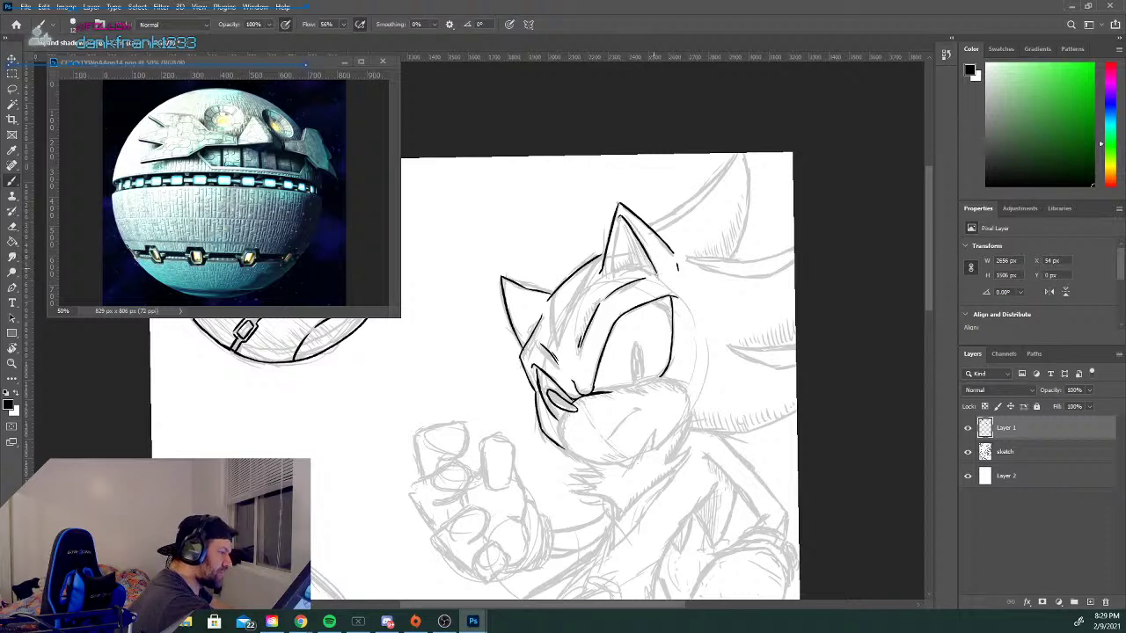
pyautogui.moveTo(615, 232); pyautogui.dragTo(609, 276)
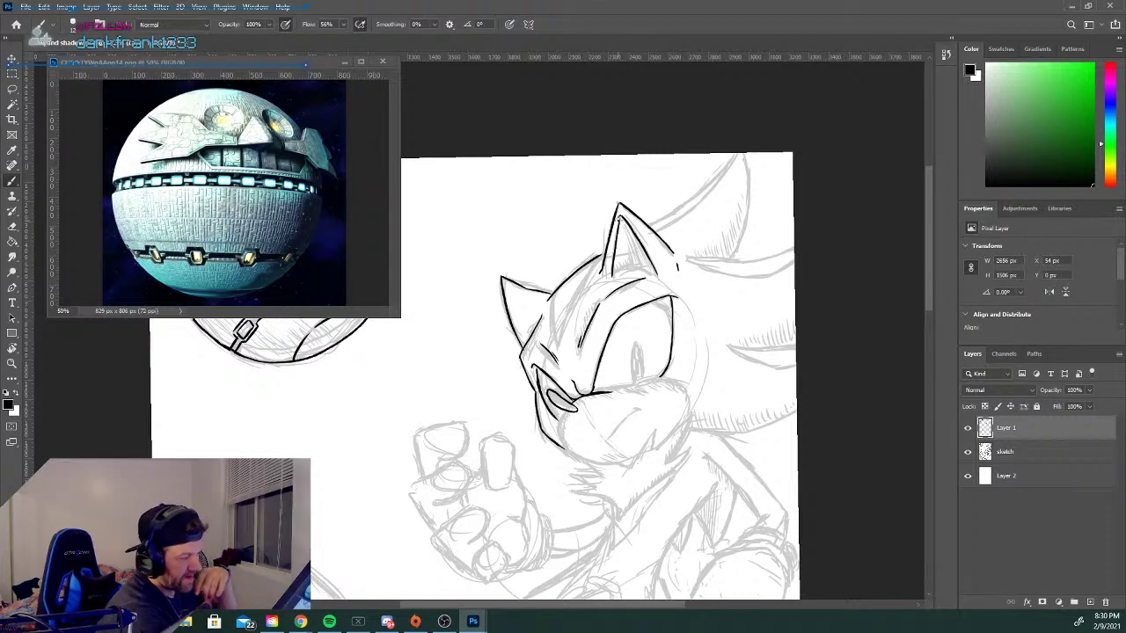
pyautogui.moveTo(608, 272); pyautogui.dragTo(657, 278)
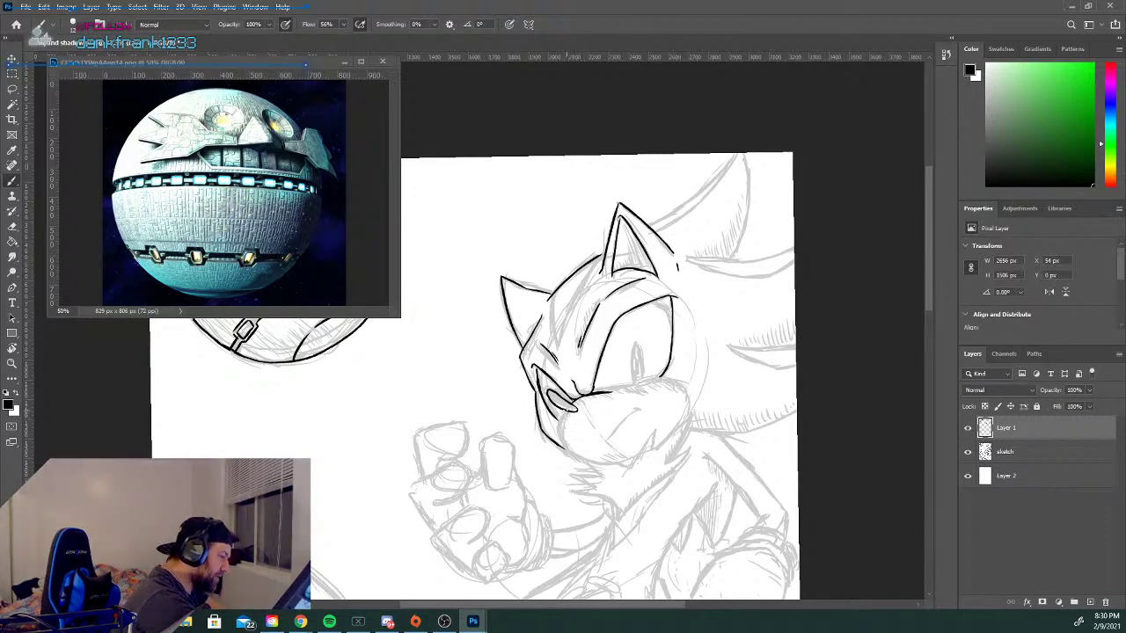
# Ink the far side of Shadow's muzzle down to the chin, and extend its upper edge beneath the near eye.
pyautogui.moveTo(560, 429); pyautogui.dragTo(573, 457)
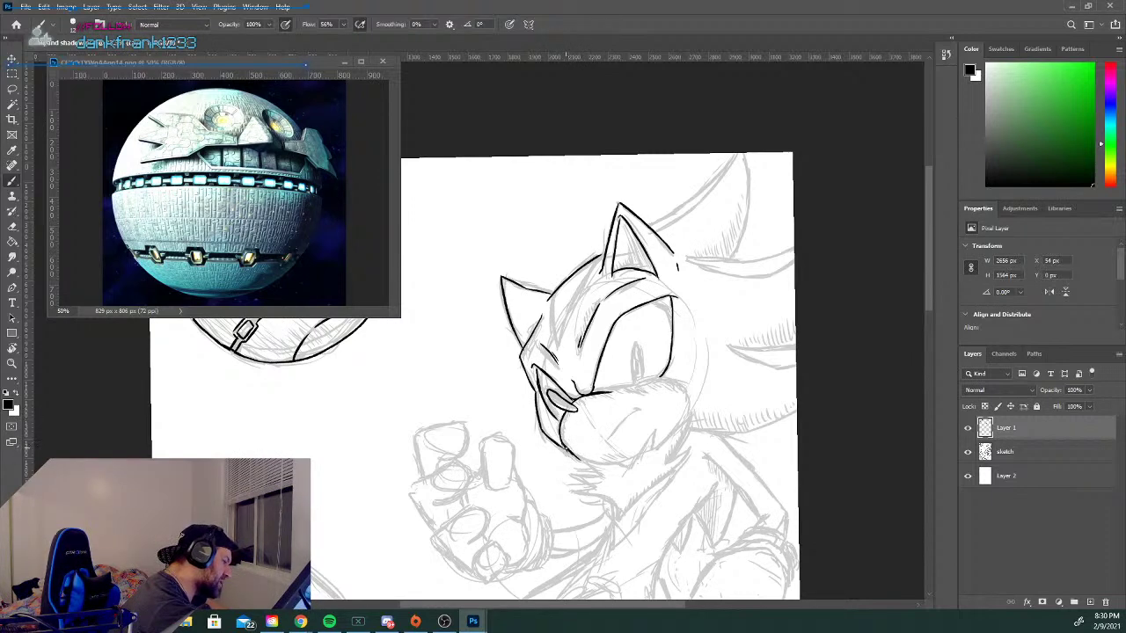
pyautogui.hotkey('ctrl', 'z')
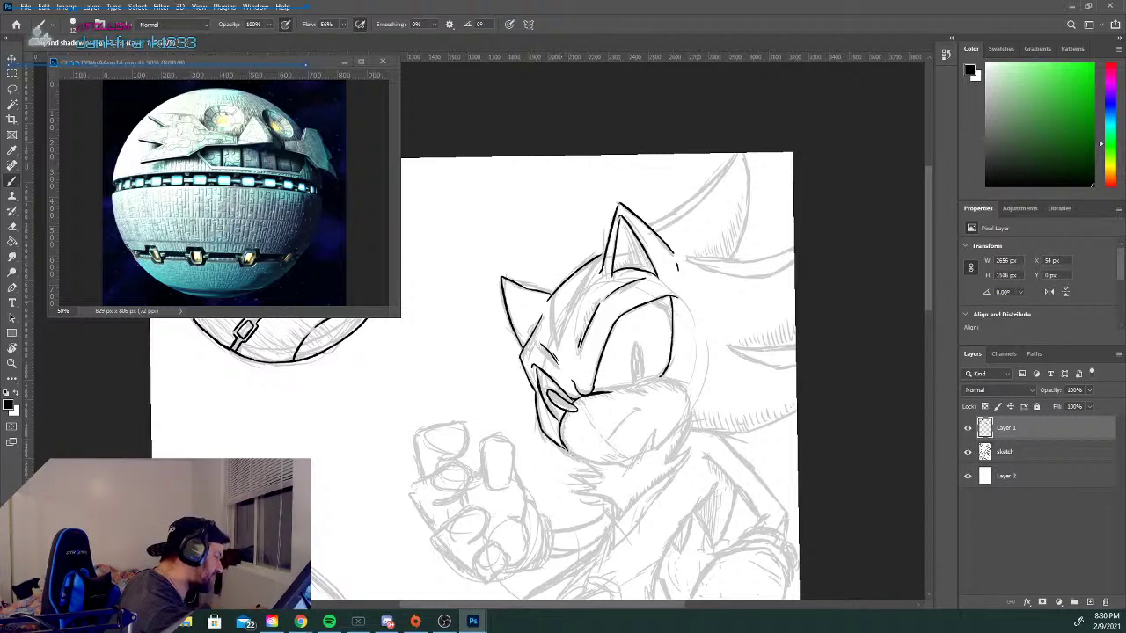
pyautogui.moveTo(561, 441); pyautogui.dragTo(581, 459)
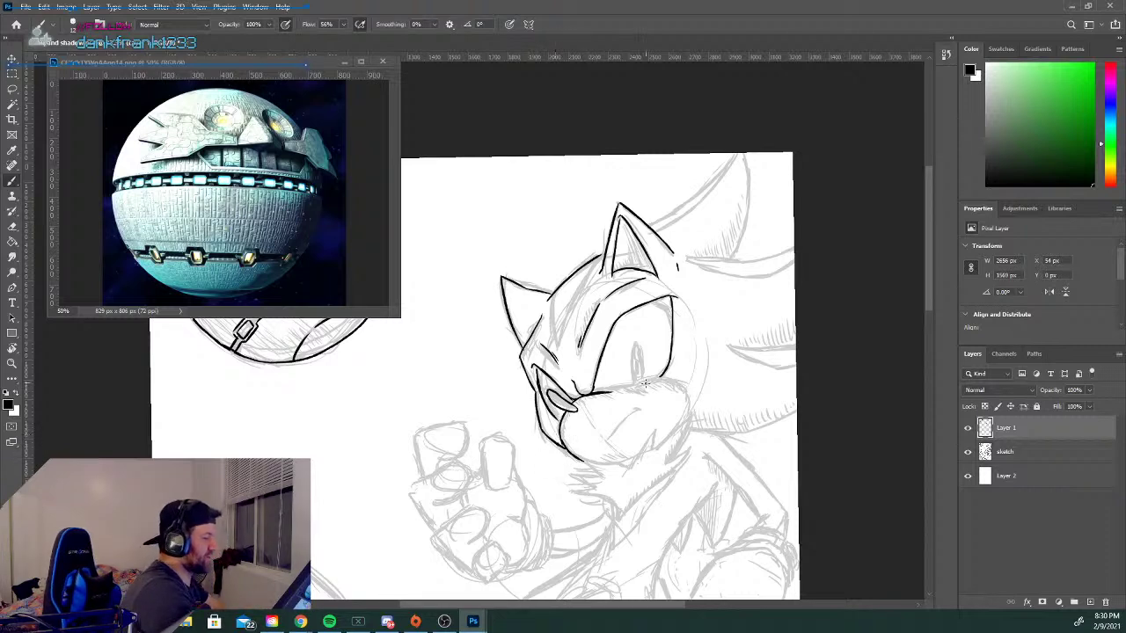
pyautogui.moveTo(609, 393); pyautogui.dragTo(670, 377)
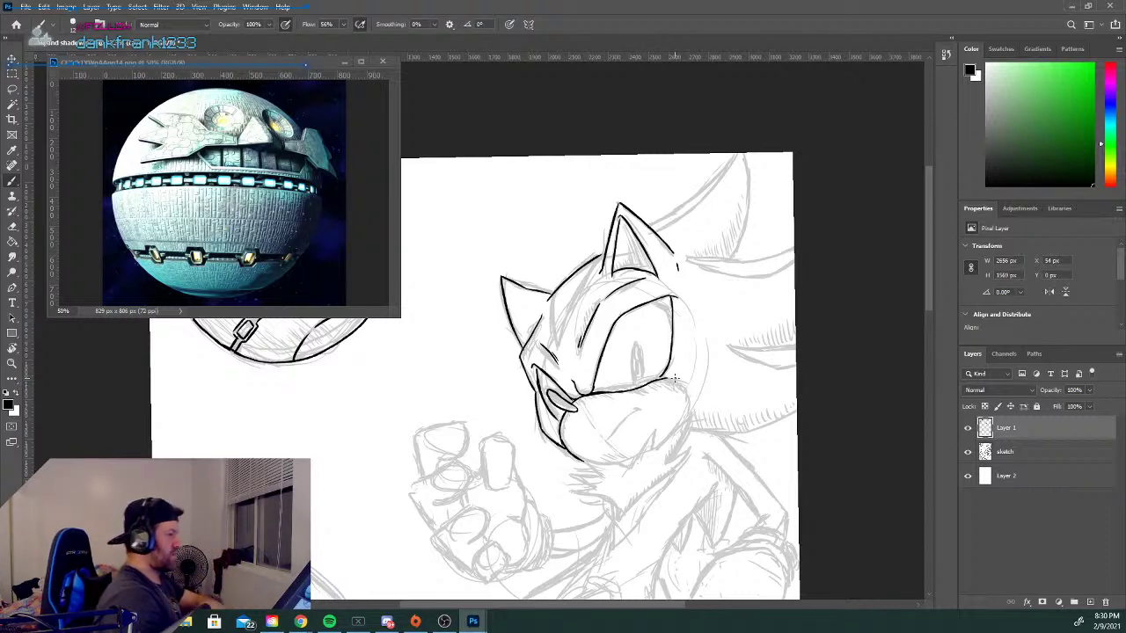
# Ink Shadow's top quill and the upper edges of the two quills behind his head, out to the page edge.
pyautogui.moveTo(648, 223); pyautogui.dragTo(713, 180)
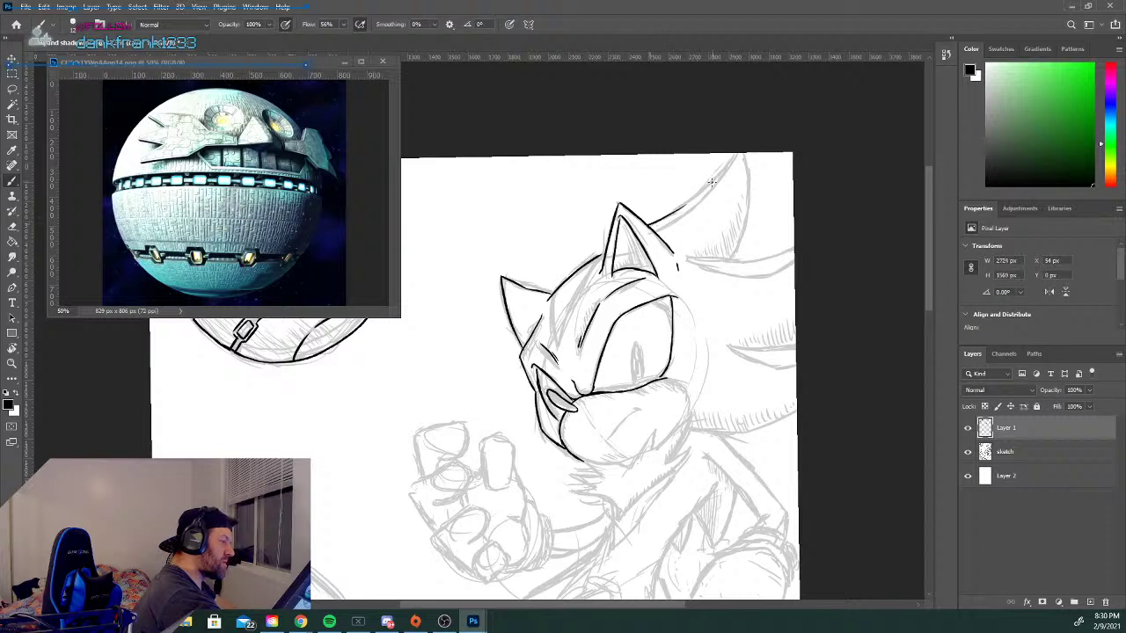
pyautogui.moveTo(668, 211)
pyautogui.mouseDown()
pyautogui.moveTo(732, 158)
pyautogui.moveTo(749, 205)
pyautogui.moveTo(730, 262)
pyautogui.mouseUp()
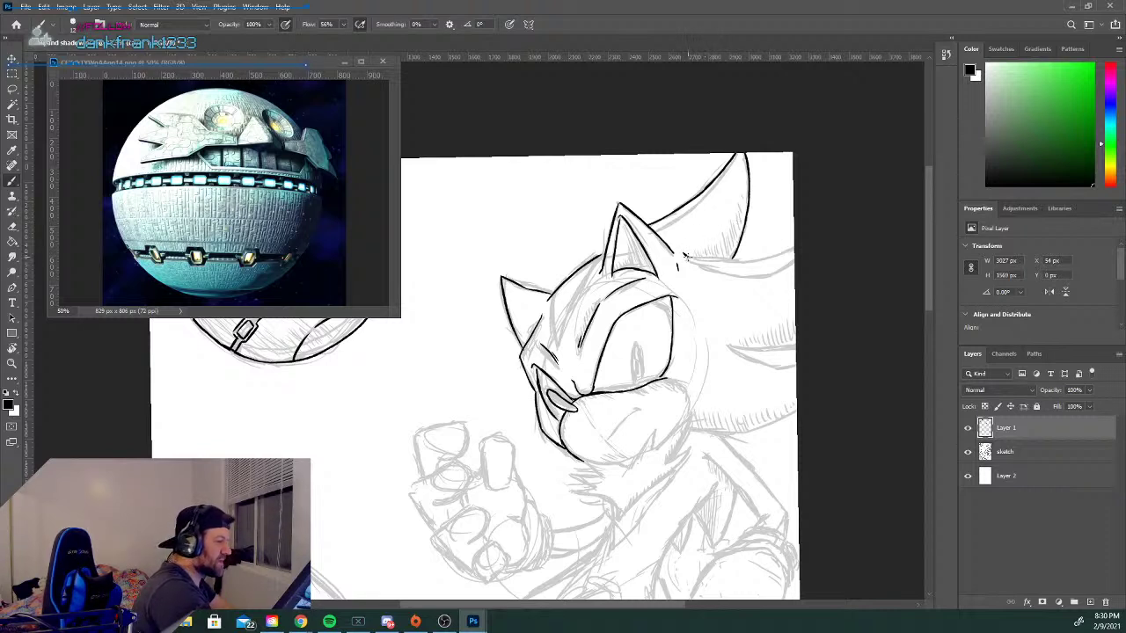
pyautogui.moveTo(686, 258); pyautogui.dragTo(766, 251)
pyautogui.hotkey('ctrl', 'z')
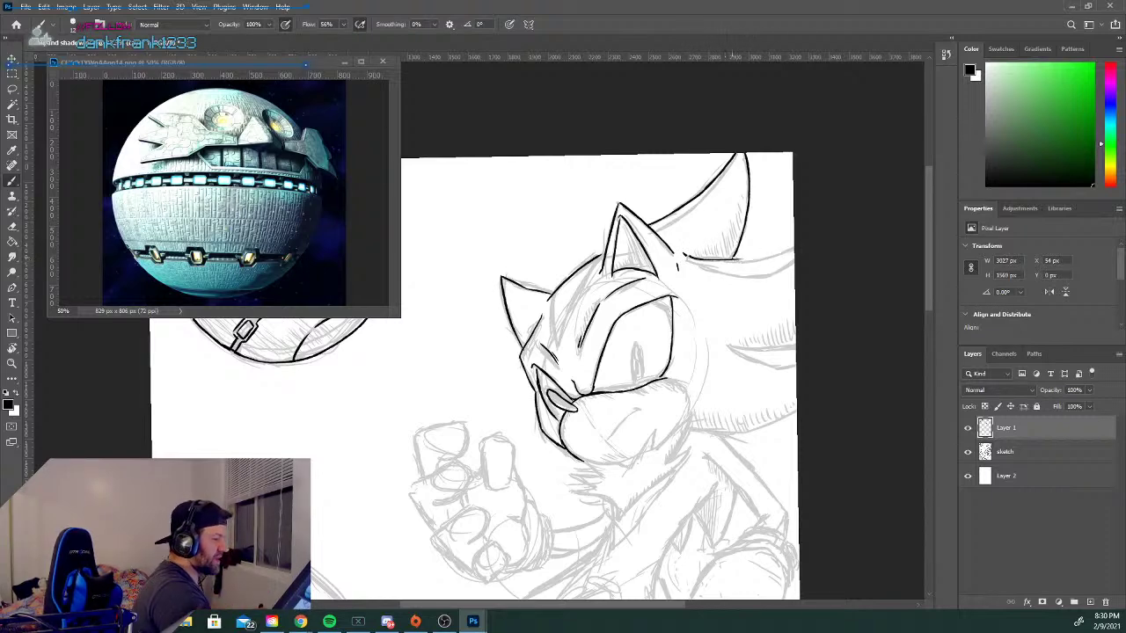
pyautogui.moveTo(732, 261); pyautogui.dragTo(795, 244)
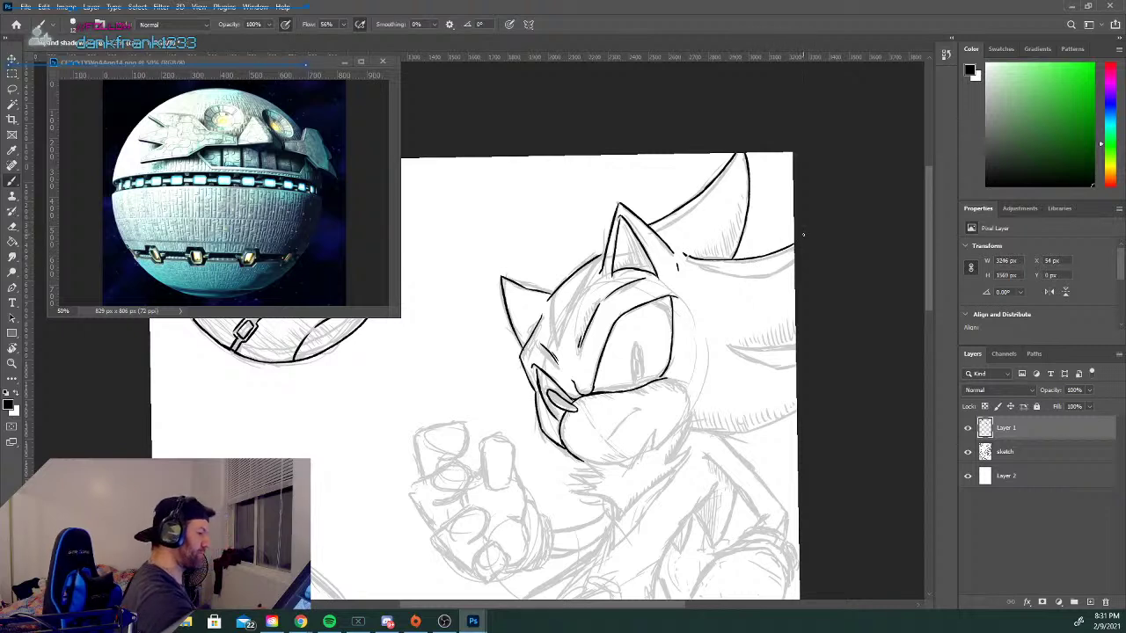
pyautogui.moveTo(729, 346); pyautogui.dragTo(777, 348)
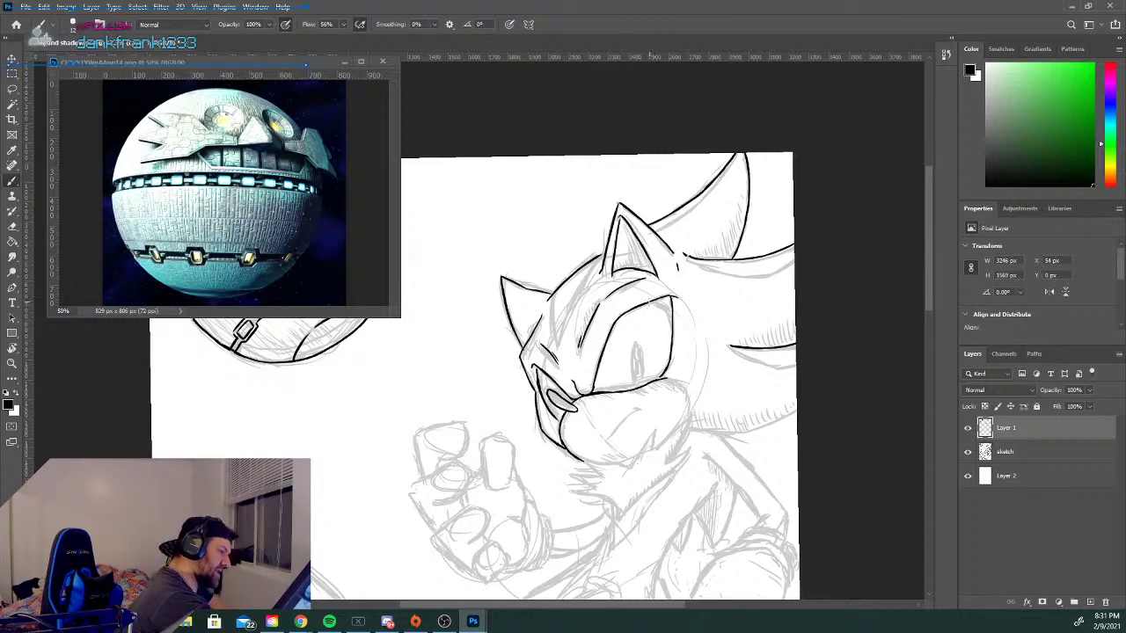
# Thicken the outlines of both eyes and the top quill's upper edge, and ink the stripe along Shadow's forehead.
pyautogui.moveTo(649, 301); pyautogui.dragTo(668, 326)
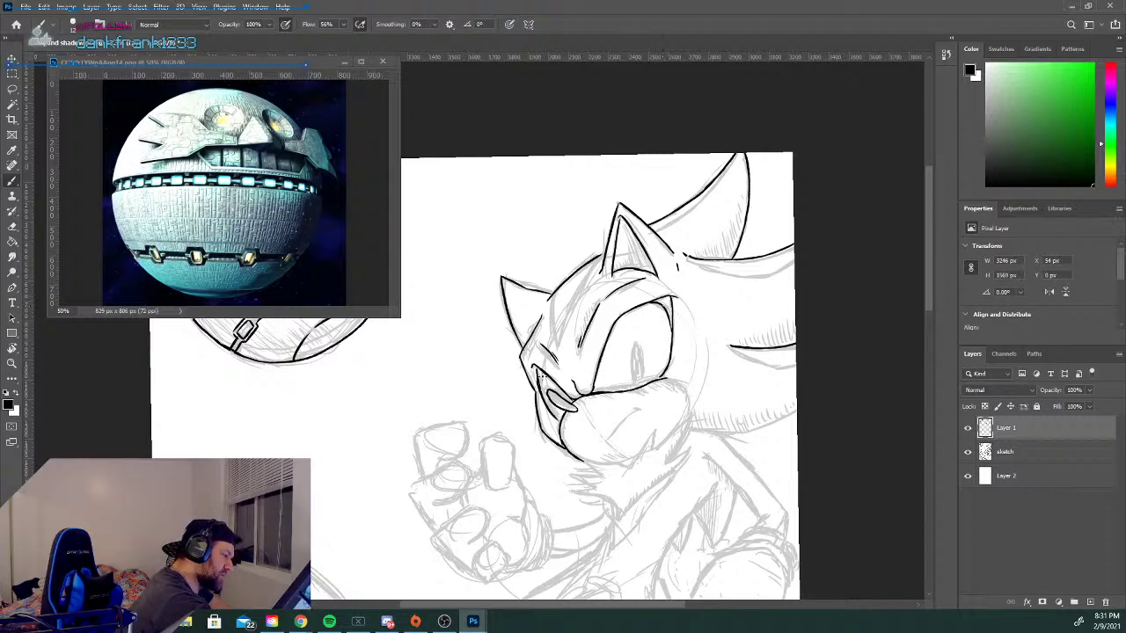
pyautogui.moveTo(540, 369); pyautogui.dragTo(540, 391)
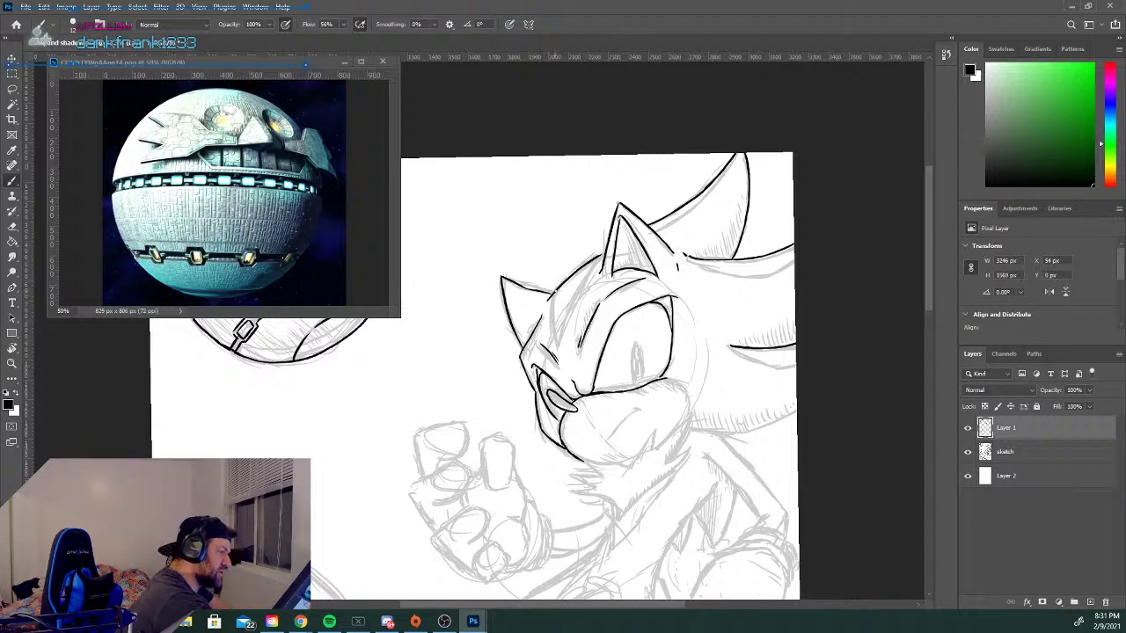
pyautogui.moveTo(556, 292)
pyautogui.mouseDown()
pyautogui.moveTo(556, 343)
pyautogui.moveTo(595, 270)
pyautogui.mouseUp()
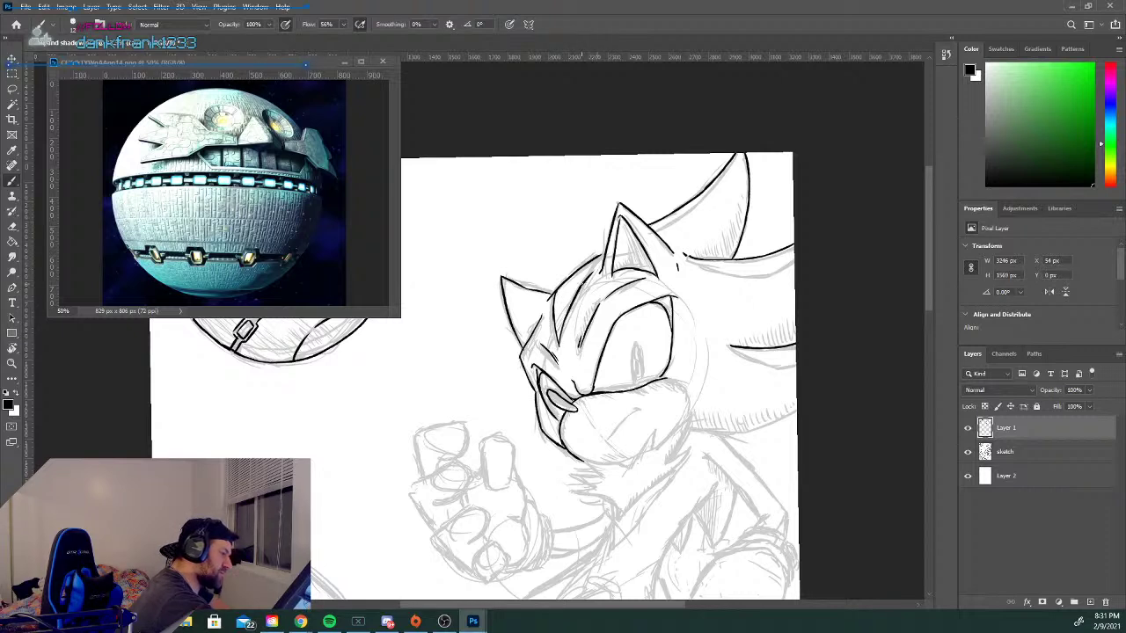
pyautogui.moveTo(598, 264)
pyautogui.mouseDown()
pyautogui.moveTo(606, 250)
pyautogui.moveTo(569, 310)
pyautogui.mouseUp()
pyautogui.moveTo(602, 253); pyautogui.dragTo(597, 255)
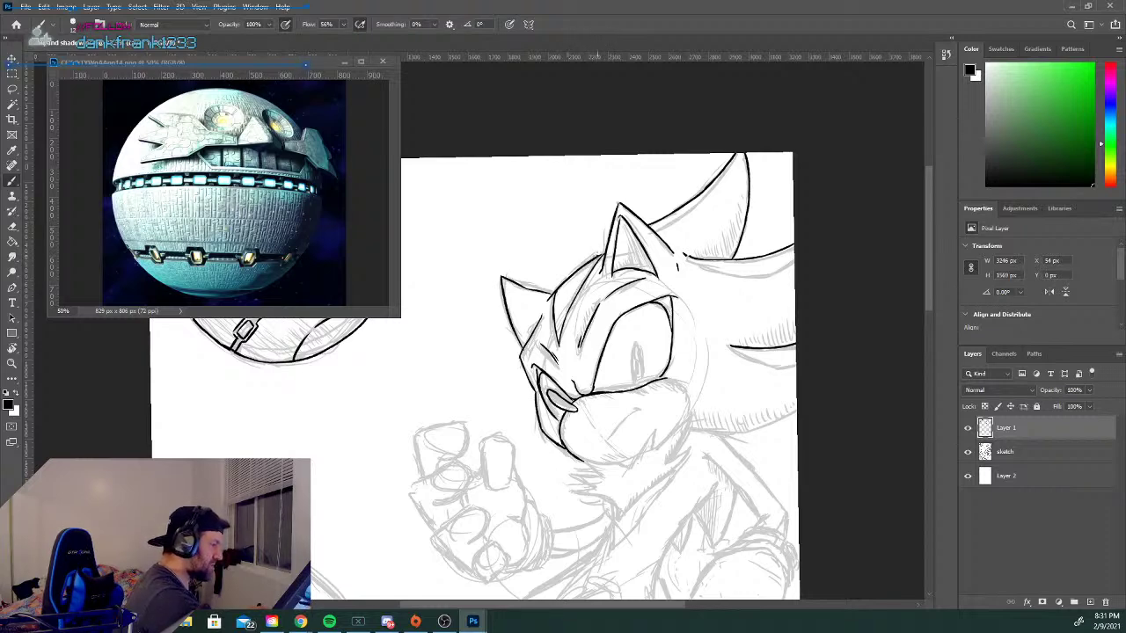
pyautogui.moveTo(736, 151); pyautogui.dragTo(677, 222)
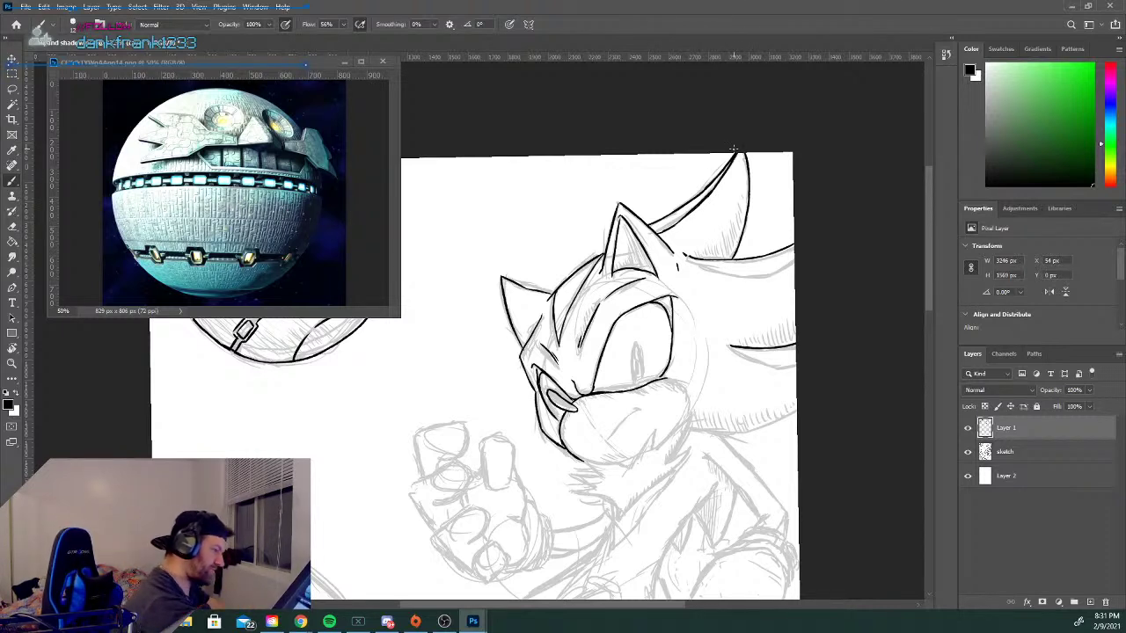
# Ink the muzzle's rounded near end and the near eye's narrow iris, and darken the pupils of both eyes.
pyautogui.moveTo(672, 380)
pyautogui.mouseDown()
pyautogui.moveTo(687, 416)
pyautogui.moveTo(683, 387)
pyautogui.mouseUp()
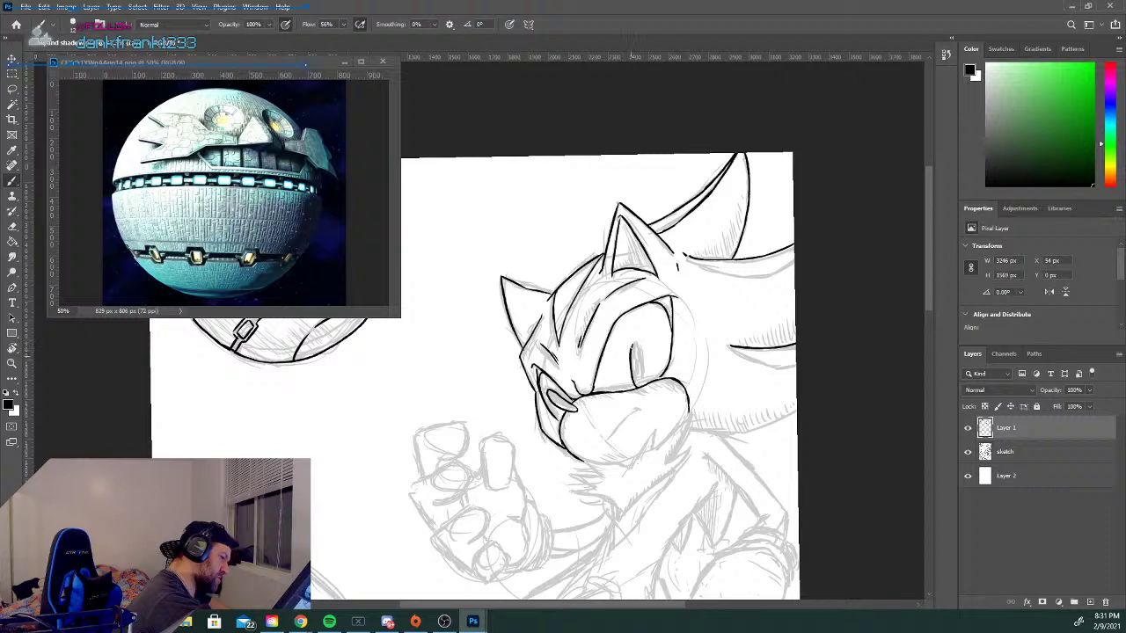
pyautogui.moveTo(637, 341); pyautogui.dragTo(642, 387)
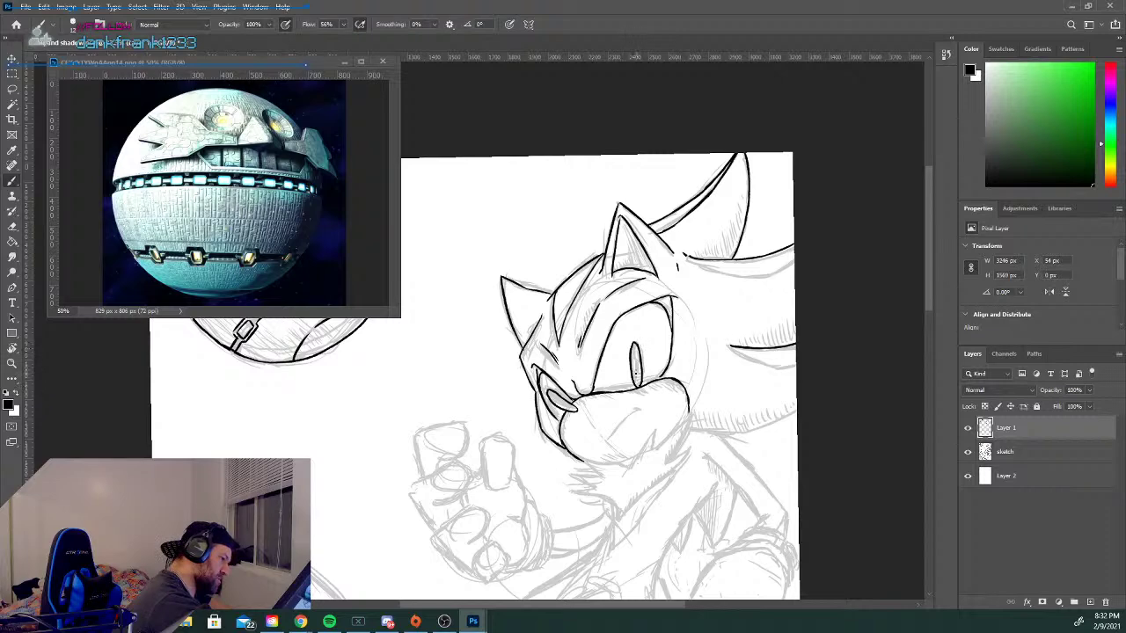
pyautogui.moveTo(635, 351); pyautogui.dragTo(637, 376)
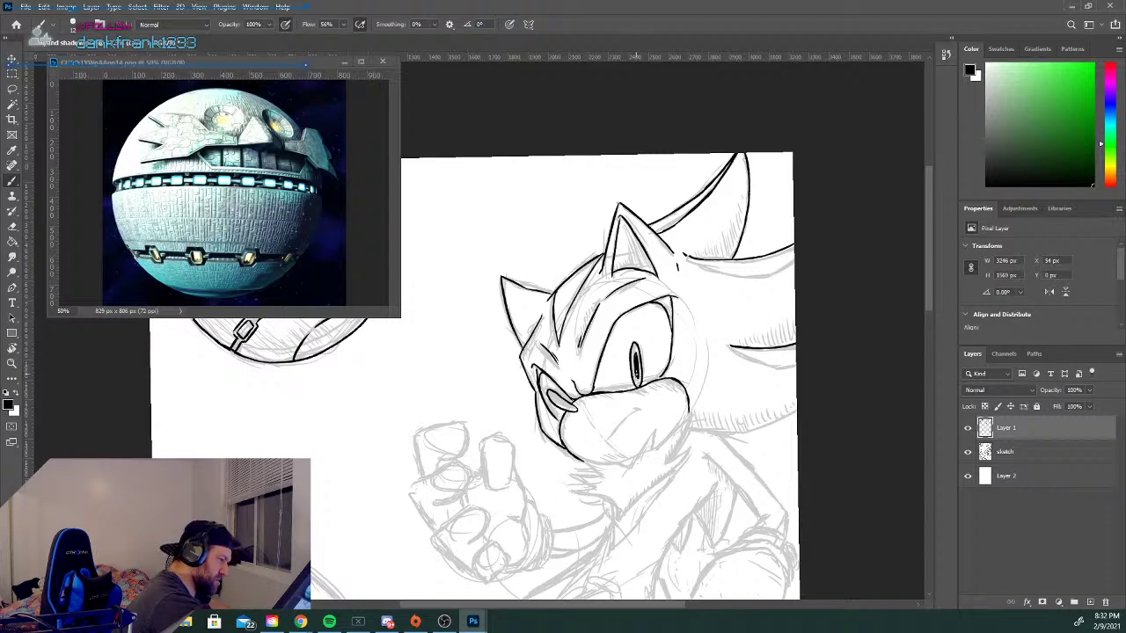
pyautogui.moveTo(635, 370); pyautogui.dragTo(637, 381)
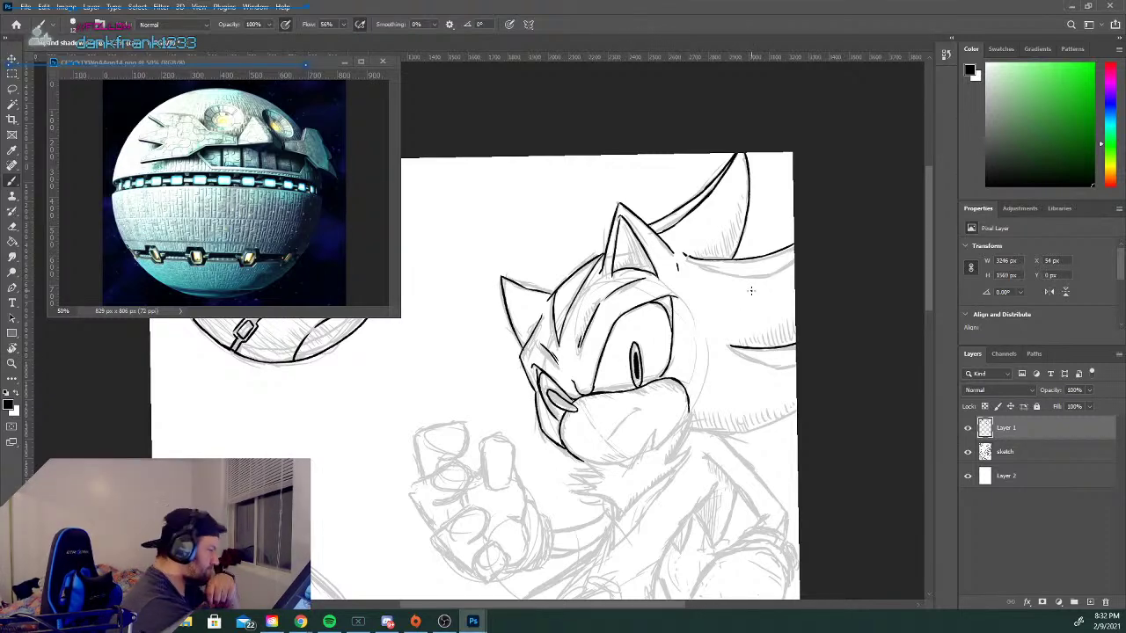
pyautogui.moveTo(555, 383); pyautogui.dragTo(568, 402)
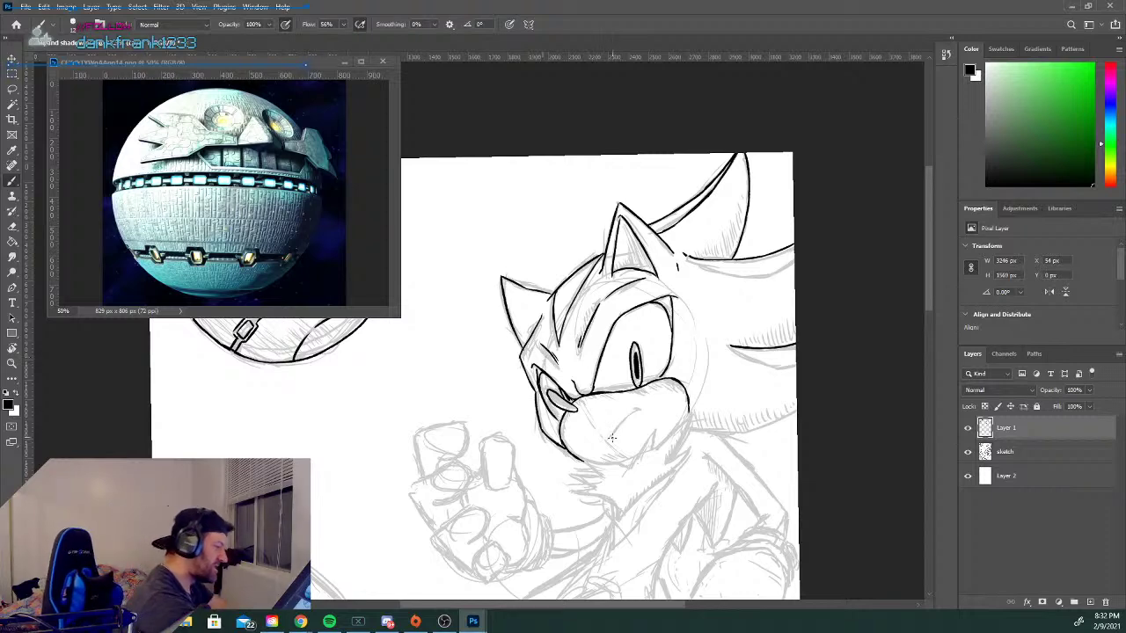
# Ink Shadow's mouth line and the jagged fur tufts on both sides beneath his muzzle, redrawing the lower near-side edge.
pyautogui.moveTo(607, 438); pyautogui.dragTo(635, 412)
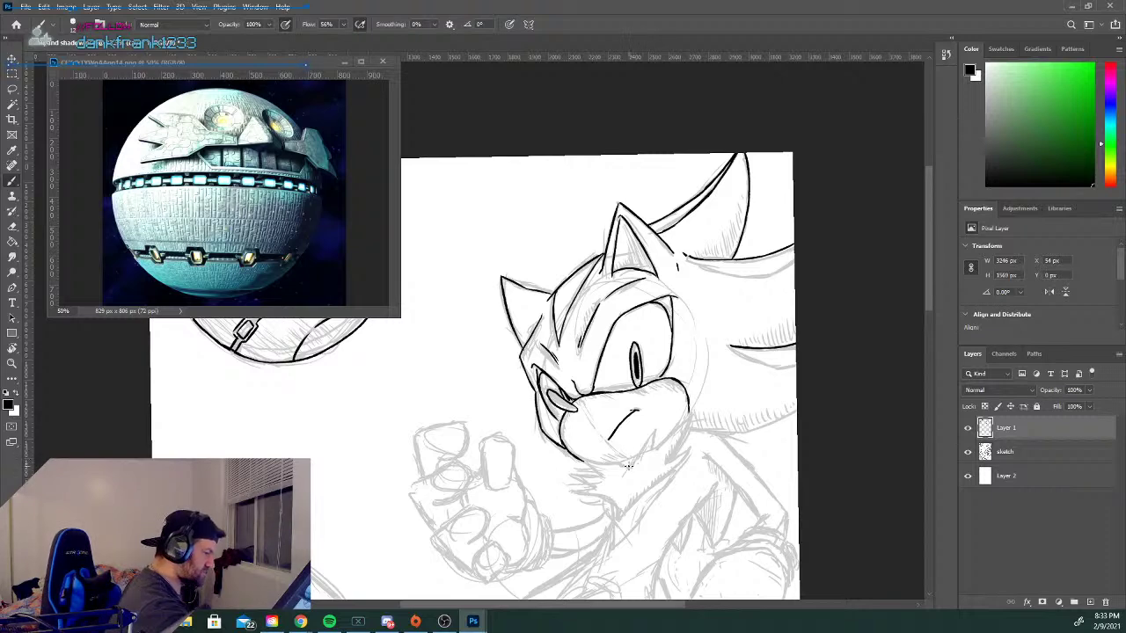
pyautogui.moveTo(630, 466)
pyautogui.mouseDown()
pyautogui.moveTo(653, 429)
pyautogui.moveTo(652, 452)
pyautogui.moveTo(679, 423)
pyautogui.moveTo(689, 449)
pyautogui.mouseUp()
pyautogui.moveTo(656, 482)
pyautogui.mouseDown()
pyautogui.moveTo(682, 455)
pyautogui.moveTo(631, 501)
pyautogui.moveTo(650, 490)
pyautogui.mouseUp()
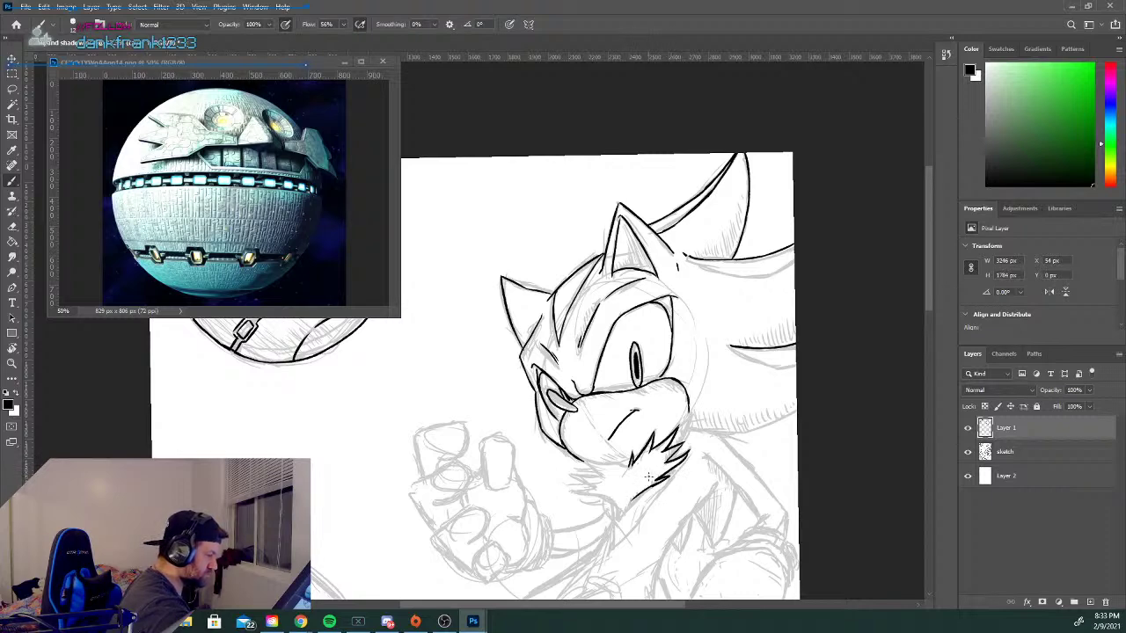
pyautogui.hotkey('ctrl', 'z')
pyautogui.moveTo(670, 472); pyautogui.dragTo(623, 514)
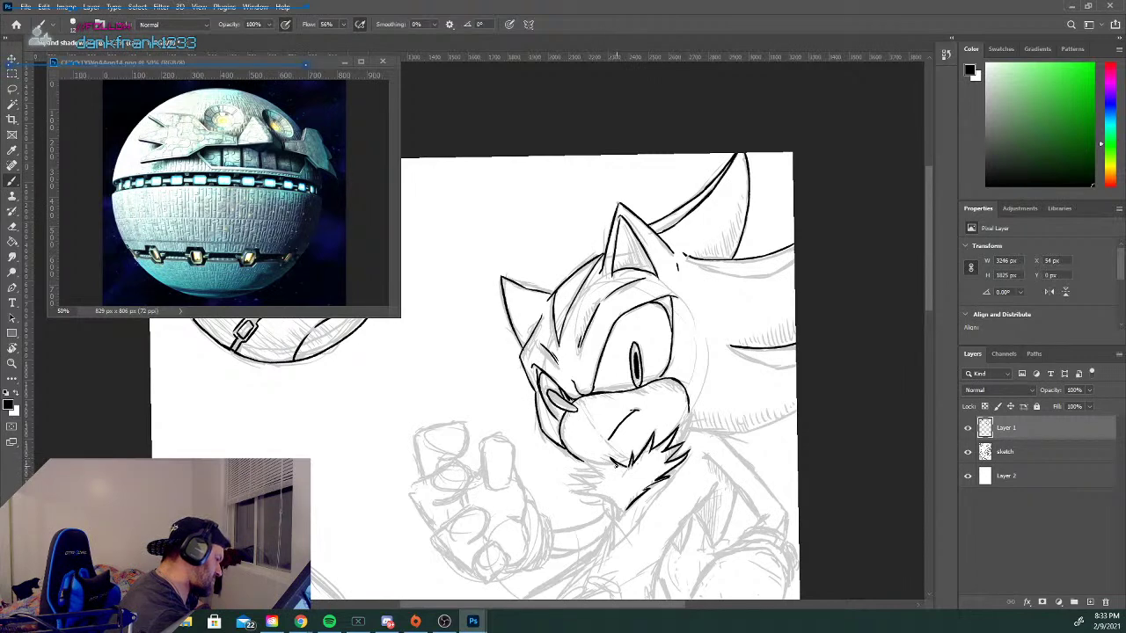
pyautogui.moveTo(605, 459)
pyautogui.mouseDown()
pyautogui.moveTo(583, 468)
pyautogui.moveTo(578, 495)
pyautogui.mouseUp()
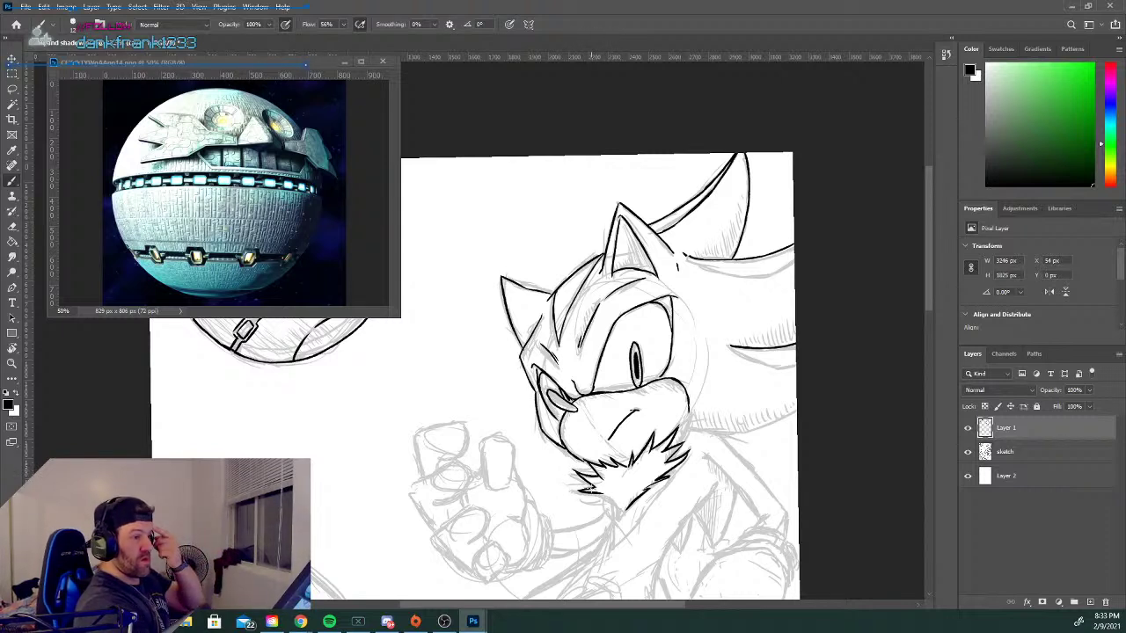
# Finish the lower point of Shadow's chest fur and ink the near arm from shoulder to wrist.
pyautogui.moveTo(603, 493)
pyautogui.mouseDown()
pyautogui.moveTo(589, 505)
pyautogui.moveTo(603, 507)
pyautogui.mouseUp()
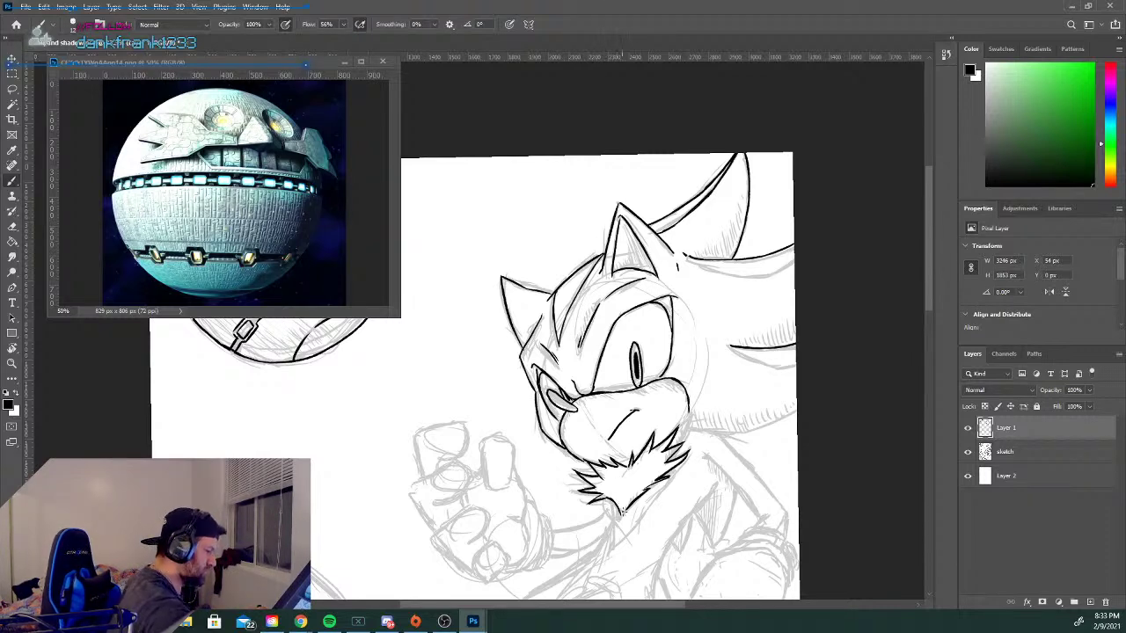
pyautogui.moveTo(620, 515); pyautogui.dragTo(629, 504)
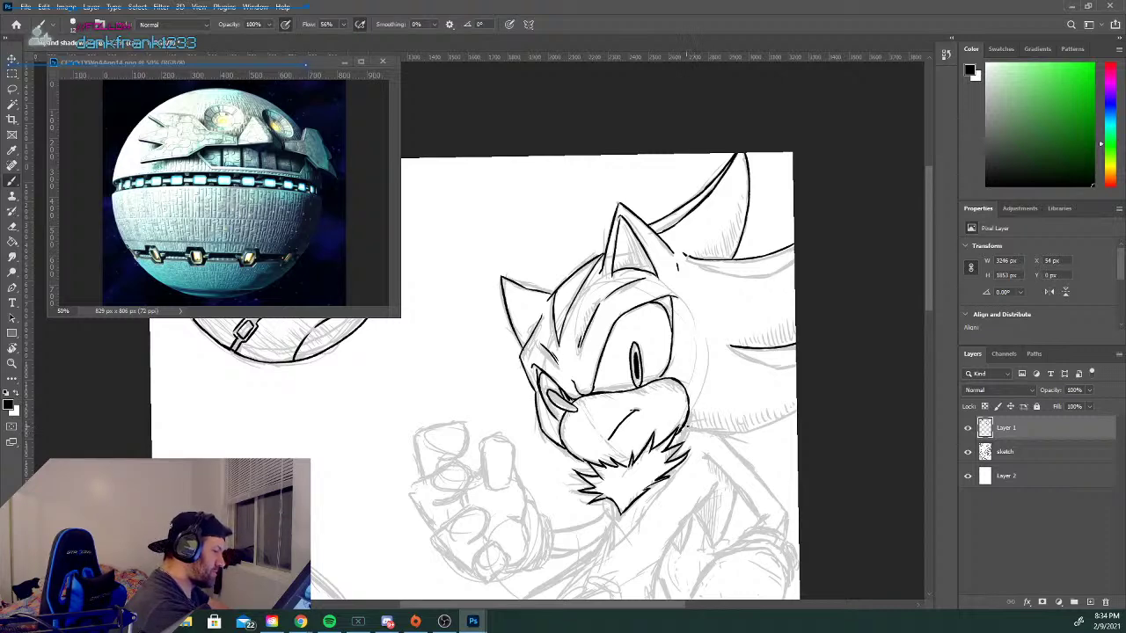
pyautogui.moveTo(691, 429)
pyautogui.mouseDown()
pyautogui.moveTo(737, 454)
pyautogui.moveTo(784, 511)
pyautogui.moveTo(784, 540)
pyautogui.moveTo(780, 519)
pyautogui.mouseUp()
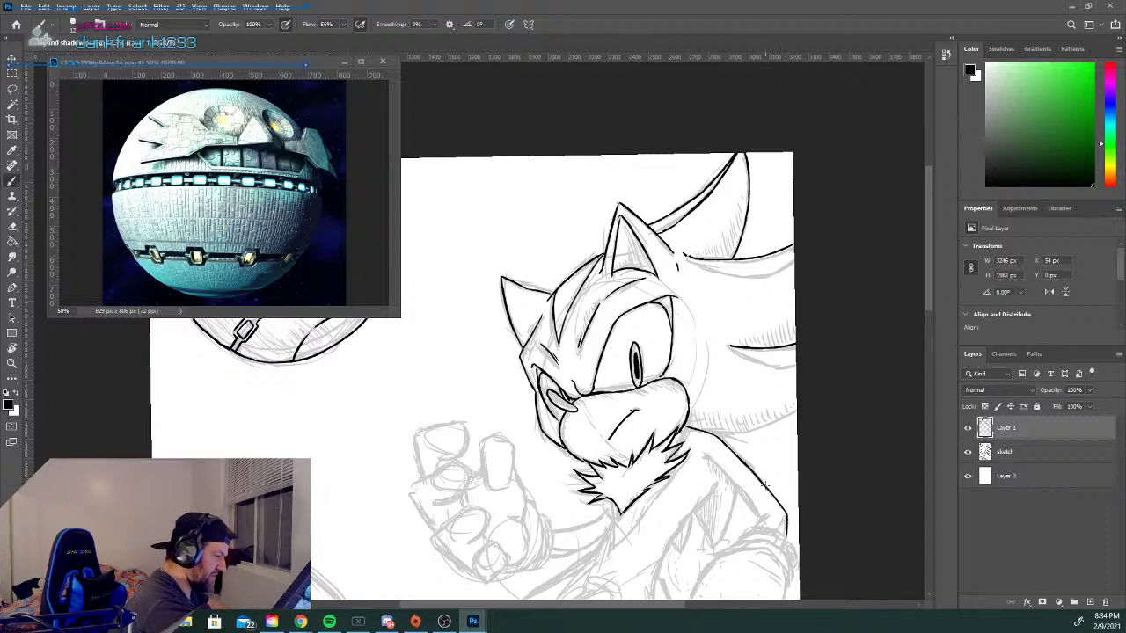
pyautogui.moveTo(706, 457); pyautogui.dragTo(758, 518)
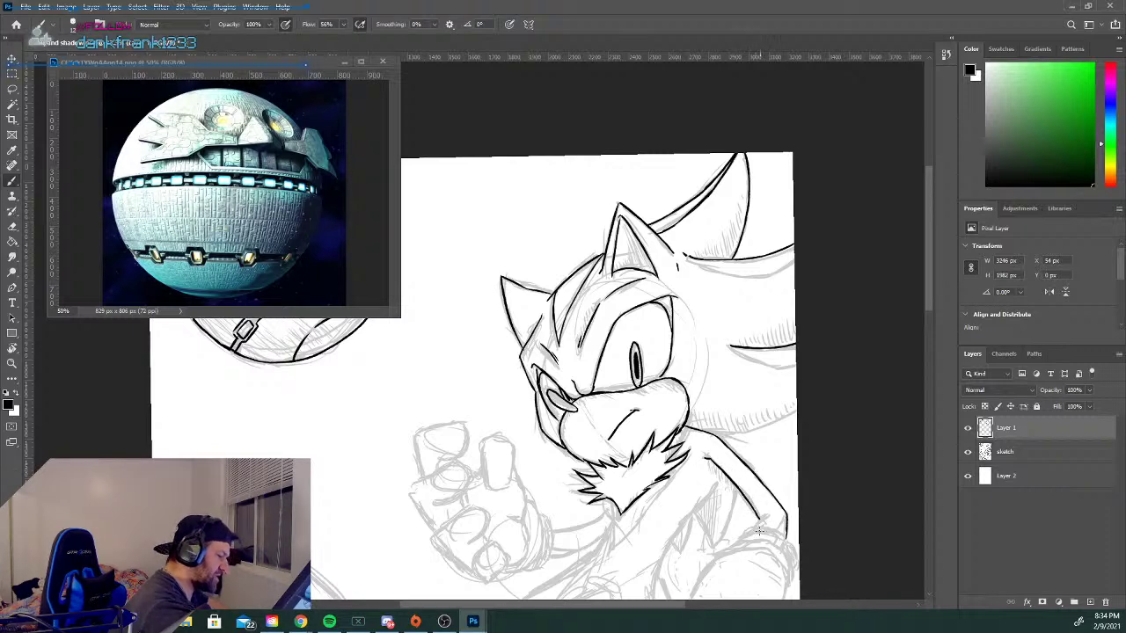
pyautogui.moveTo(754, 518)
pyautogui.mouseDown()
pyautogui.moveTo(788, 523)
pyautogui.moveTo(777, 531)
pyautogui.moveTo(790, 512)
pyautogui.moveTo(786, 521)
pyautogui.moveTo(784, 468)
pyautogui.moveTo(761, 512)
pyautogui.moveTo(788, 527)
pyautogui.mouseUp()
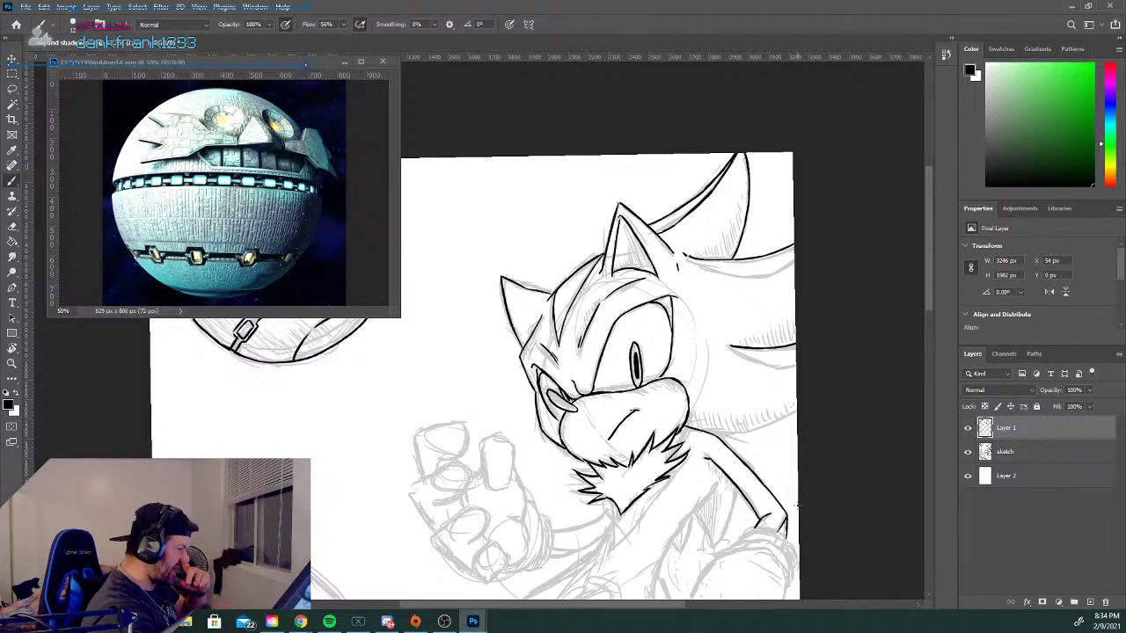
# Ink the lower edge of Shadow's lowest head quill and the pointed back spikes beneath the near arm.
pyautogui.moveTo(719, 442); pyautogui.dragTo(797, 410)
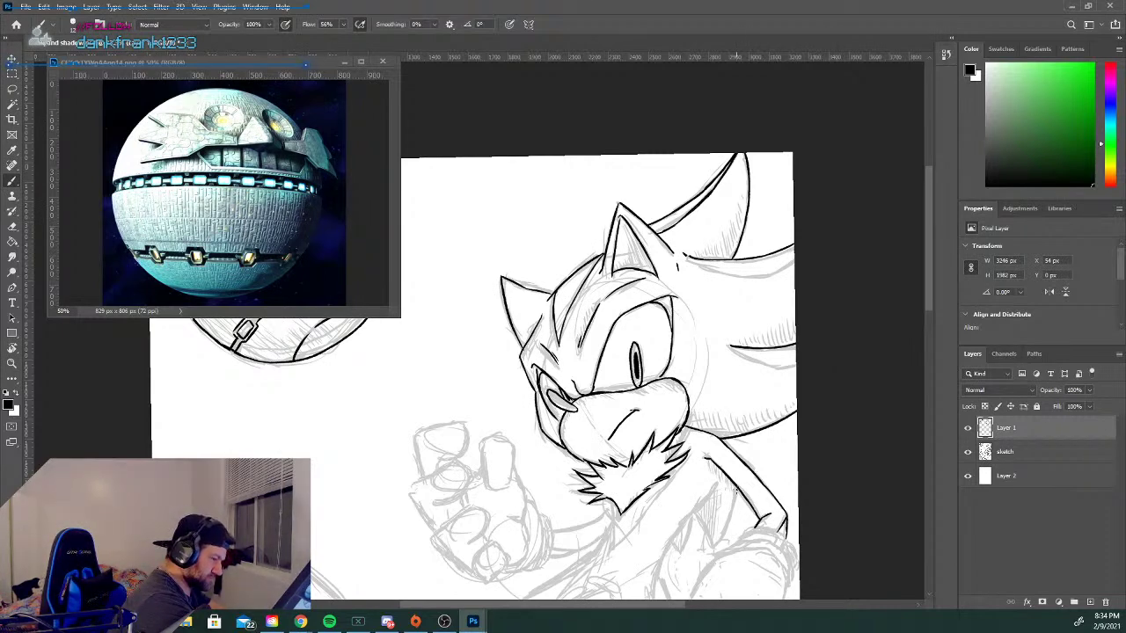
pyautogui.moveTo(736, 489); pyautogui.dragTo(713, 545)
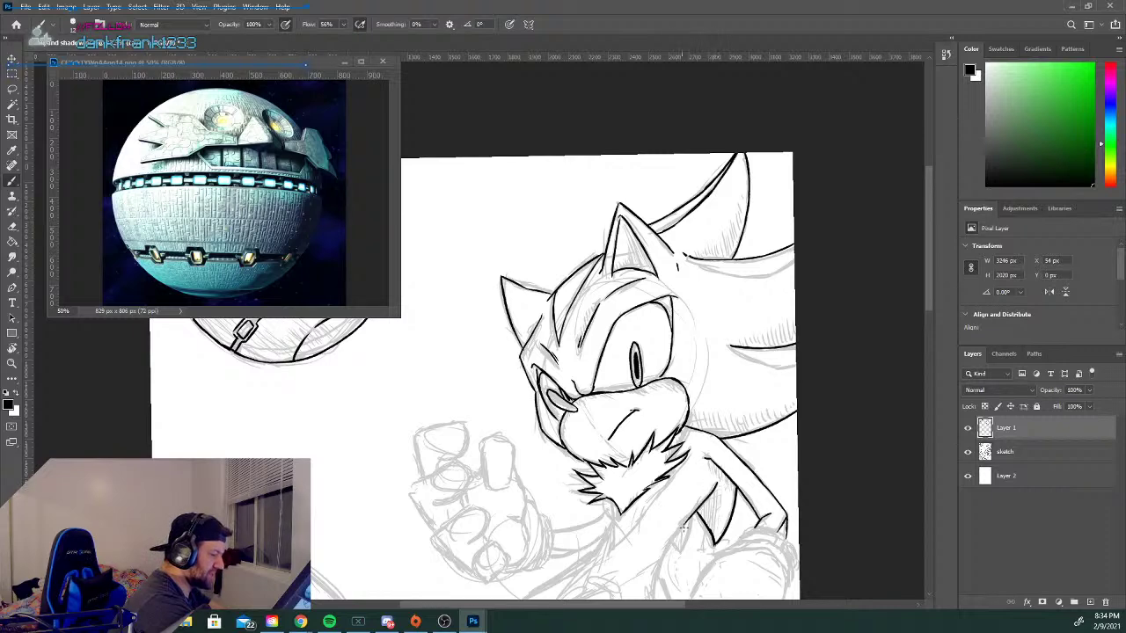
pyautogui.moveTo(702, 509)
pyautogui.mouseDown()
pyautogui.moveTo(666, 552)
pyautogui.moveTo(681, 550)
pyautogui.mouseUp()
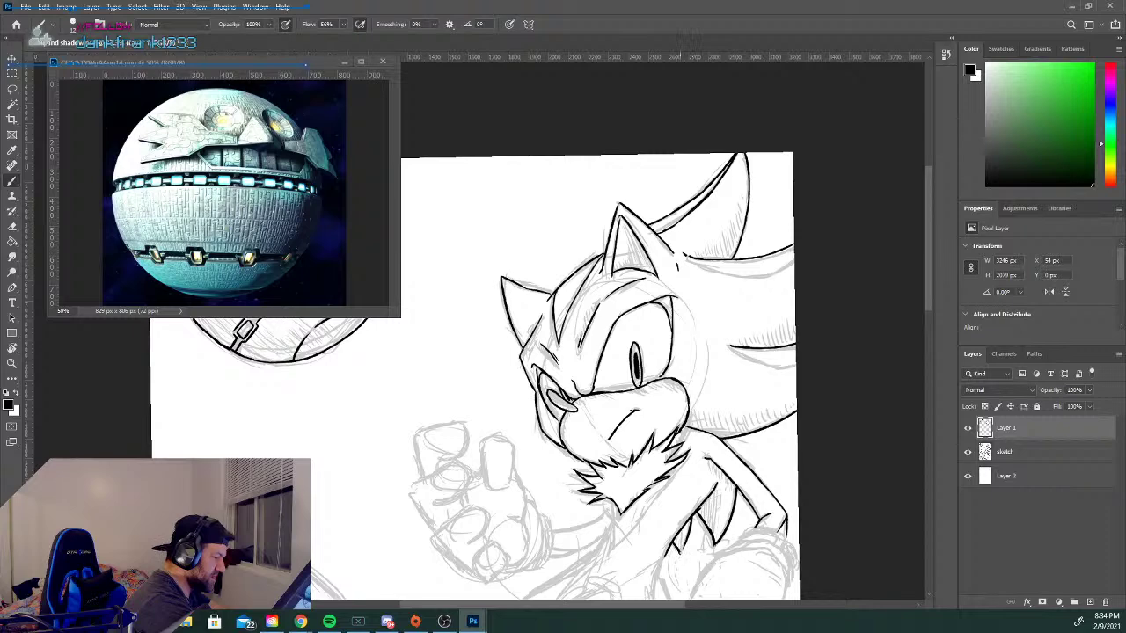
# Ink the curved undersides of the two upper quills behind Shadow's head, out to the page edge.
pyautogui.moveTo(925, 270)
pyautogui.mouseDown()
pyautogui.moveTo(924, 284)
pyautogui.moveTo(921, 270)
pyautogui.mouseUp()
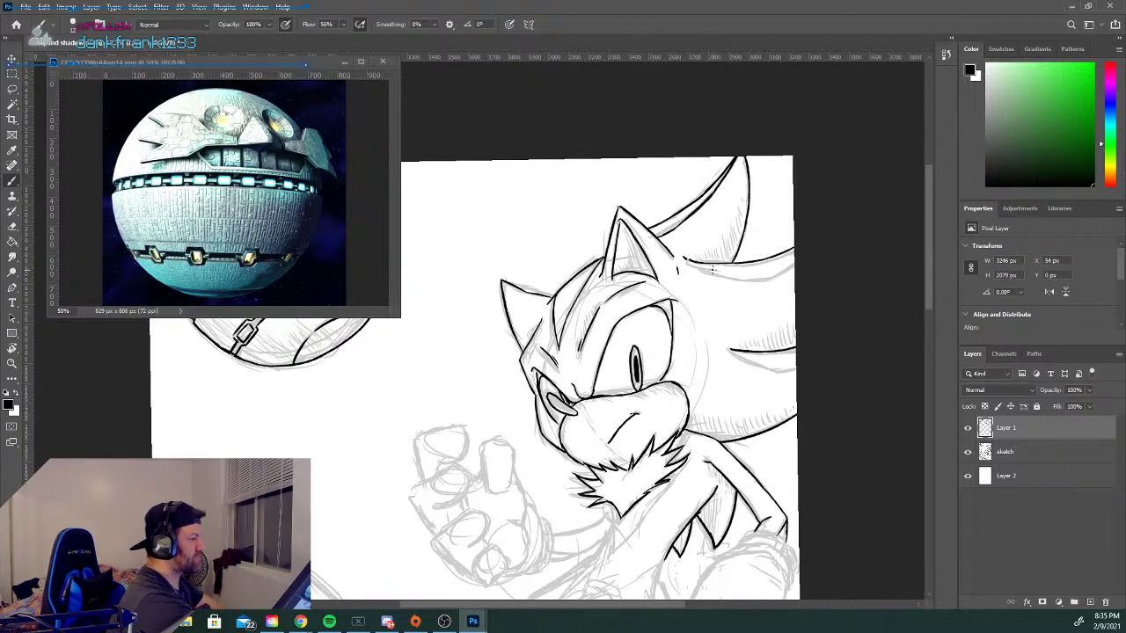
pyautogui.moveTo(692, 261)
pyautogui.mouseDown()
pyautogui.moveTo(762, 281)
pyautogui.moveTo(795, 263)
pyautogui.mouseUp()
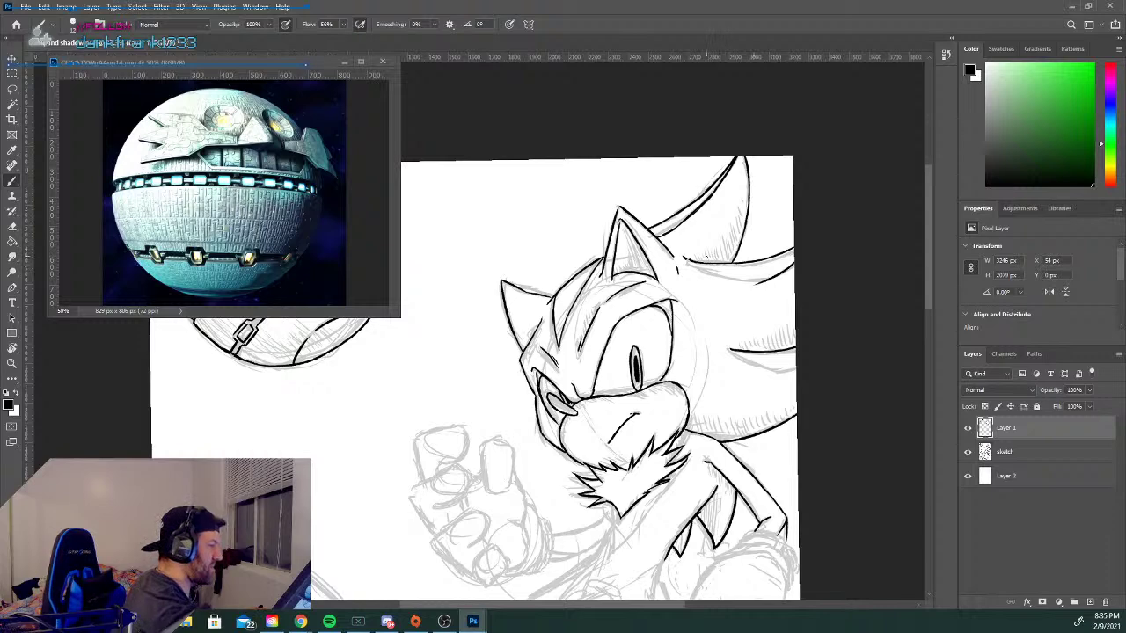
pyautogui.moveTo(688, 261); pyautogui.dragTo(746, 282)
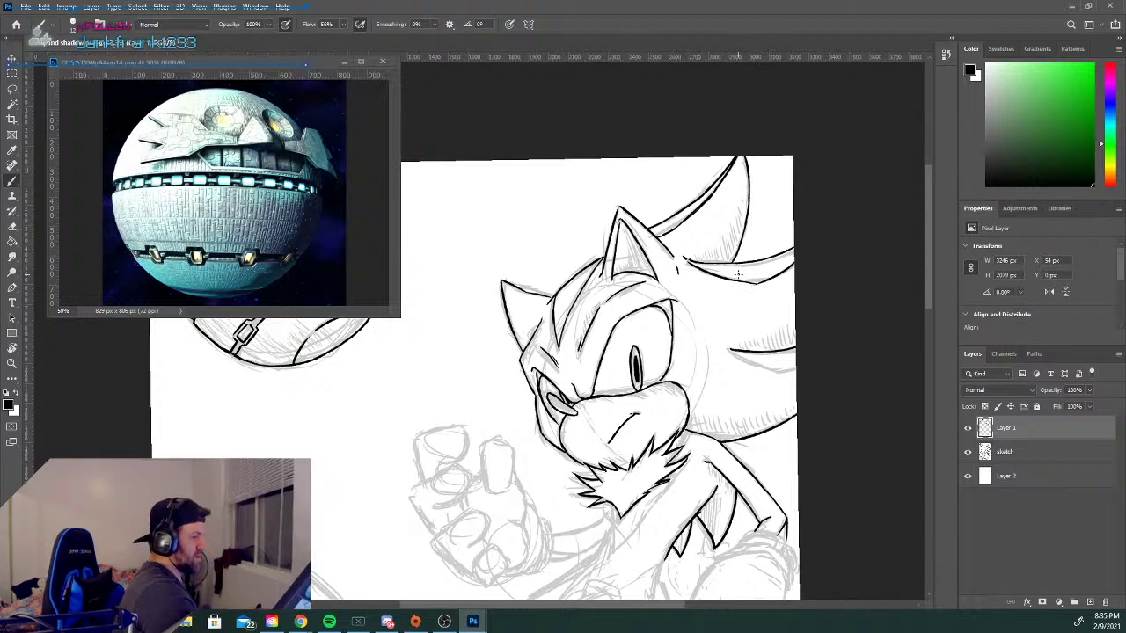
pyautogui.moveTo(729, 351); pyautogui.dragTo(806, 374)
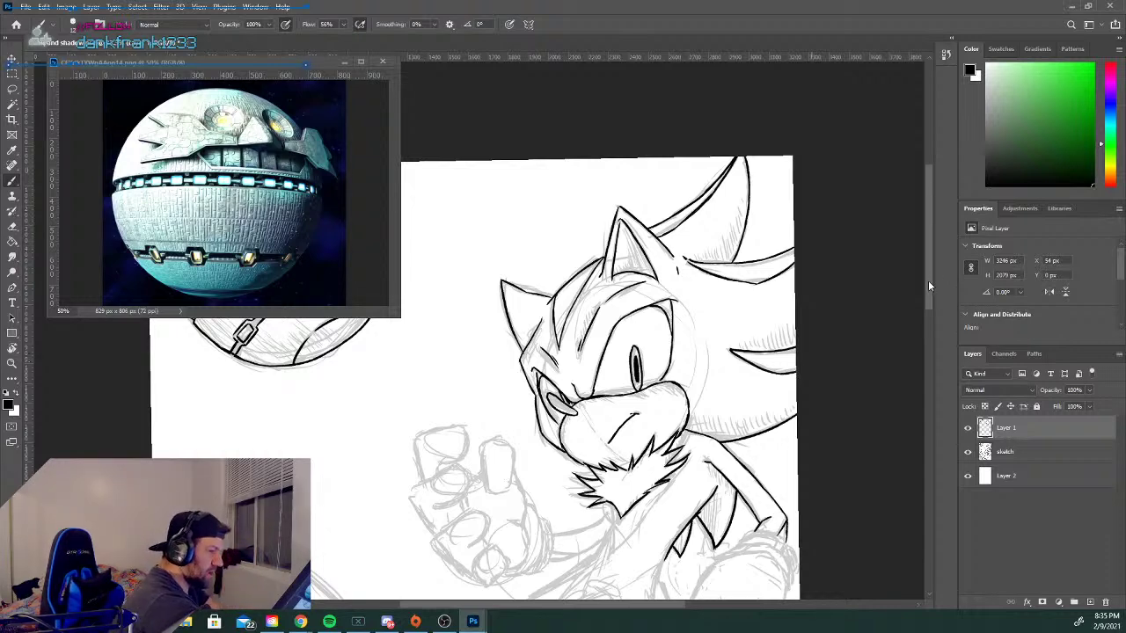
# Ink both sides of Shadow's torso down to the hip and the pointed spike behind the waist.
pyautogui.moveTo(926, 264); pyautogui.dragTo(922, 306)
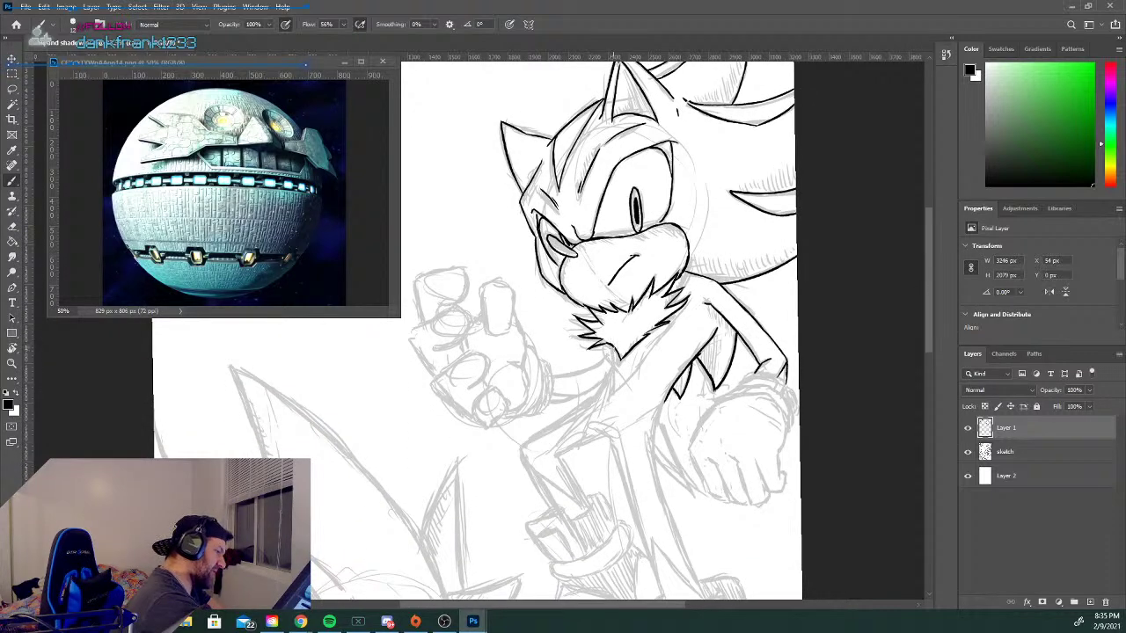
pyautogui.moveTo(613, 360); pyautogui.dragTo(595, 400)
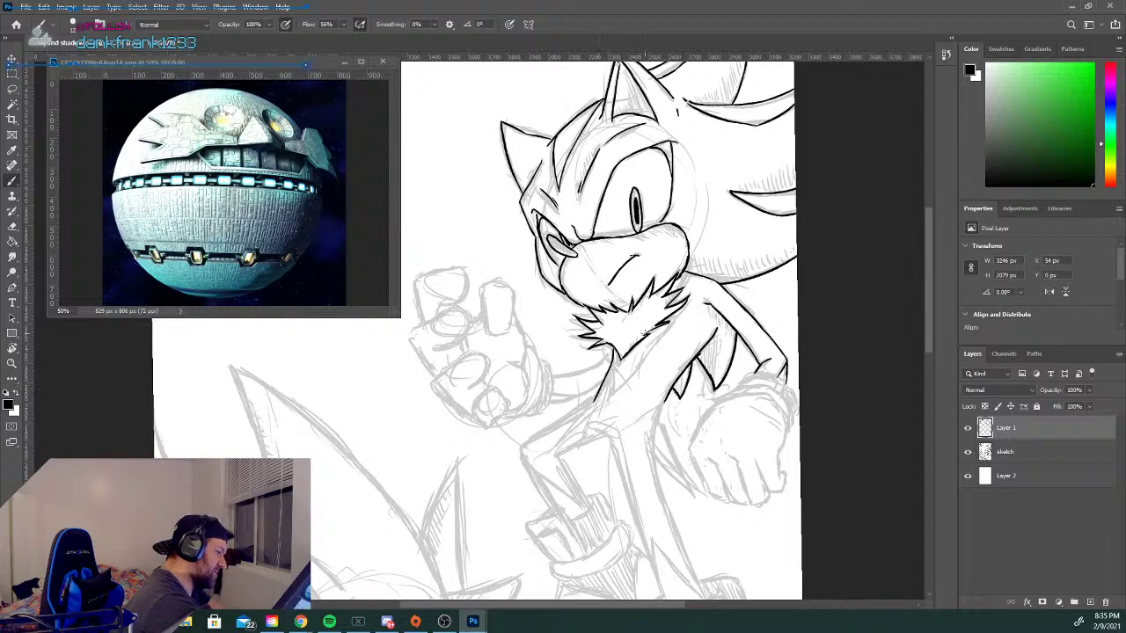
pyautogui.moveTo(673, 391); pyautogui.dragTo(653, 475)
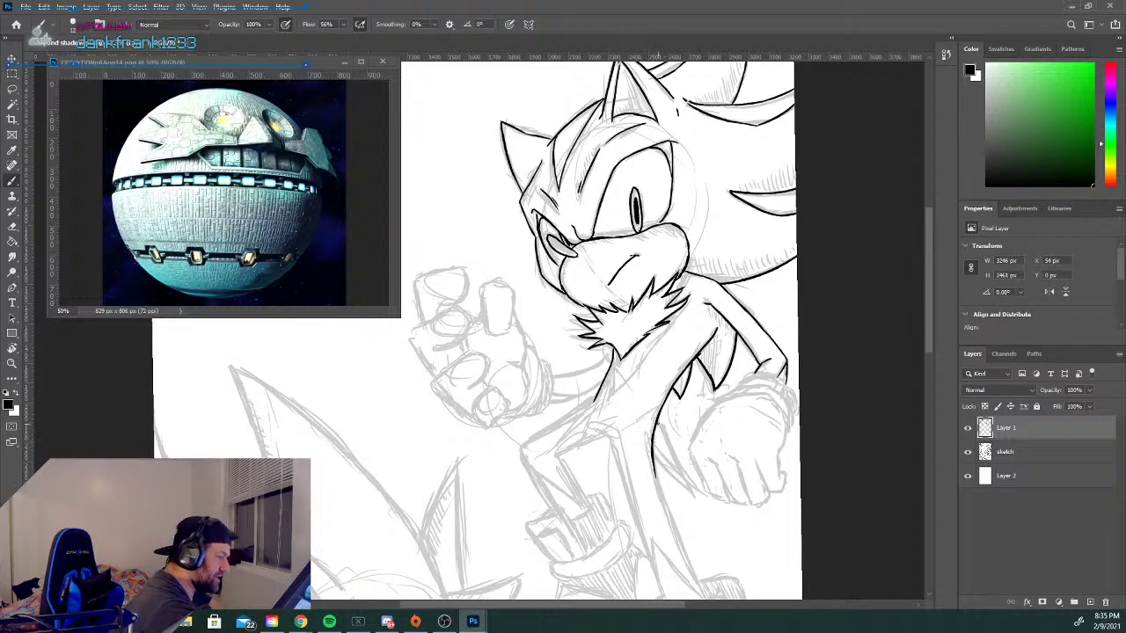
pyautogui.moveTo(658, 424); pyautogui.dragTo(700, 496)
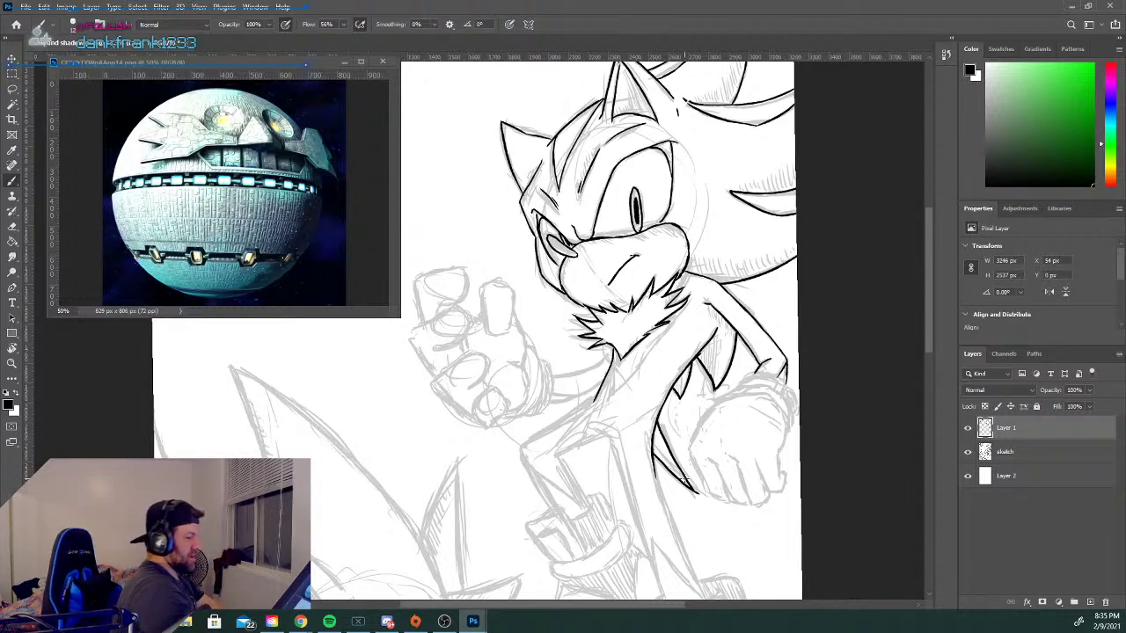
# Ink the upper edge of Shadow's bent thigh and both edges of the raised far arm.
pyautogui.moveTo(598, 396); pyautogui.dragTo(521, 449)
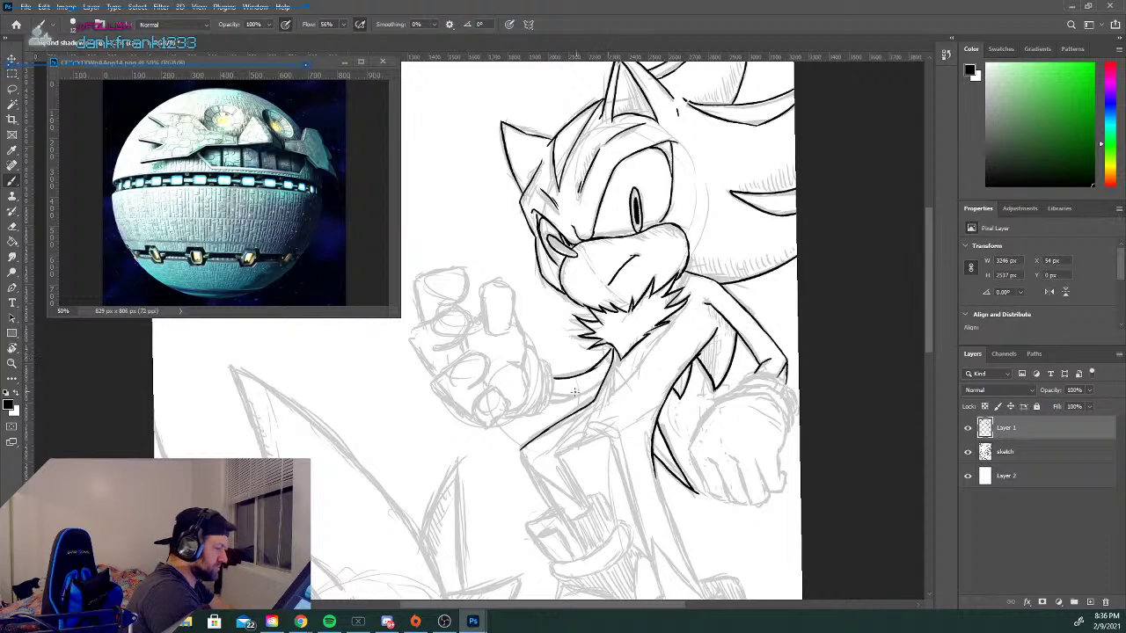
pyautogui.moveTo(554, 401); pyautogui.dragTo(607, 380)
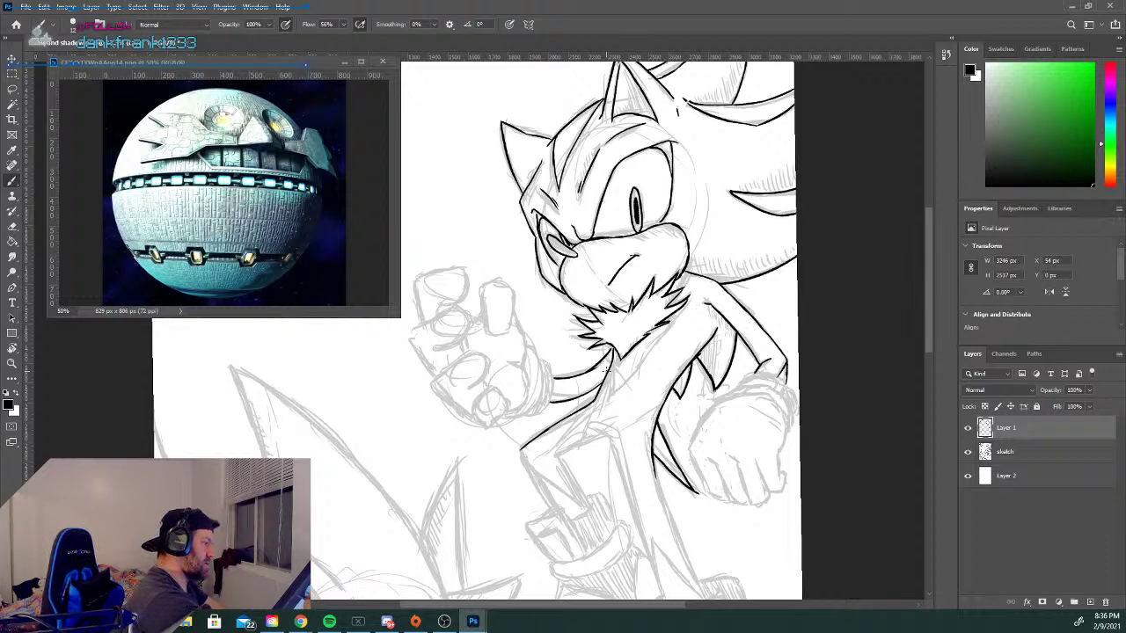
# Ink Shadow's bent leg, outlining the underside of the thigh, the knee and both edges of the shin.
pyautogui.scroll(1, 606, 377)
pyautogui.scroll(1, 607, 377)
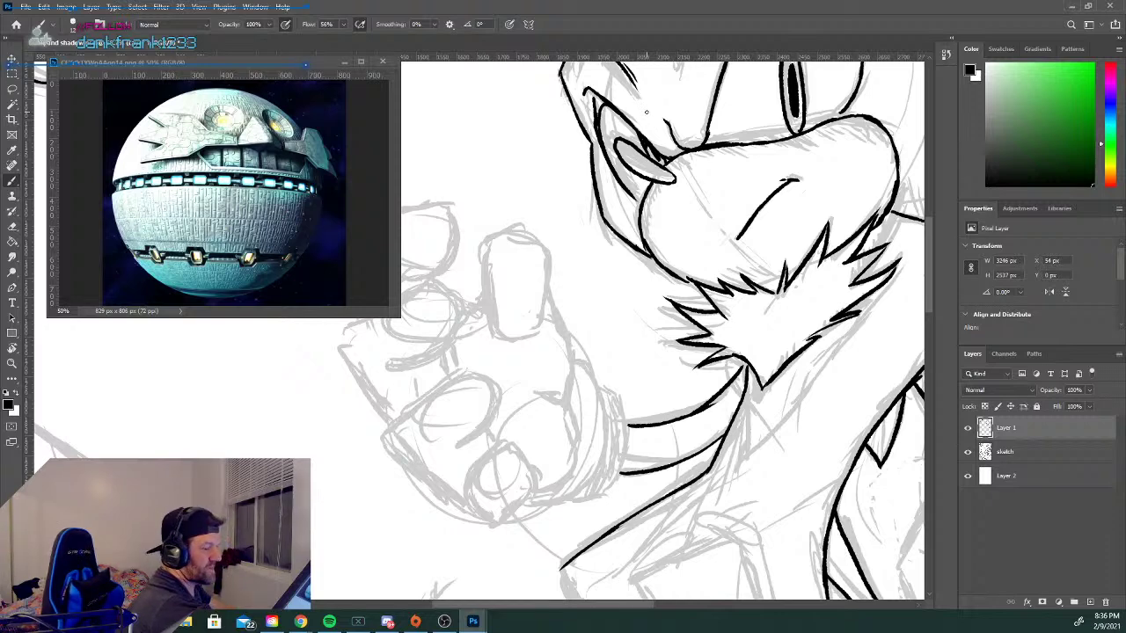
pyautogui.hotkey('ctrl', 'z')
pyautogui.hotkey('ctrl', '-')
pyautogui.hotkey('ctrl', '-')
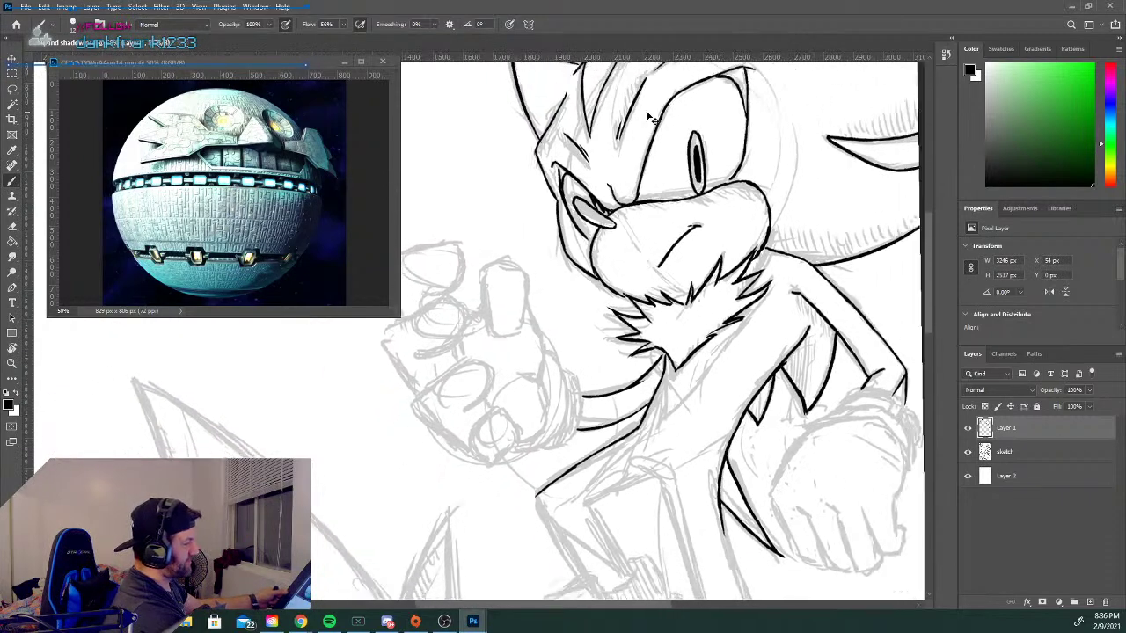
pyautogui.hotkey('ctrl', '+')
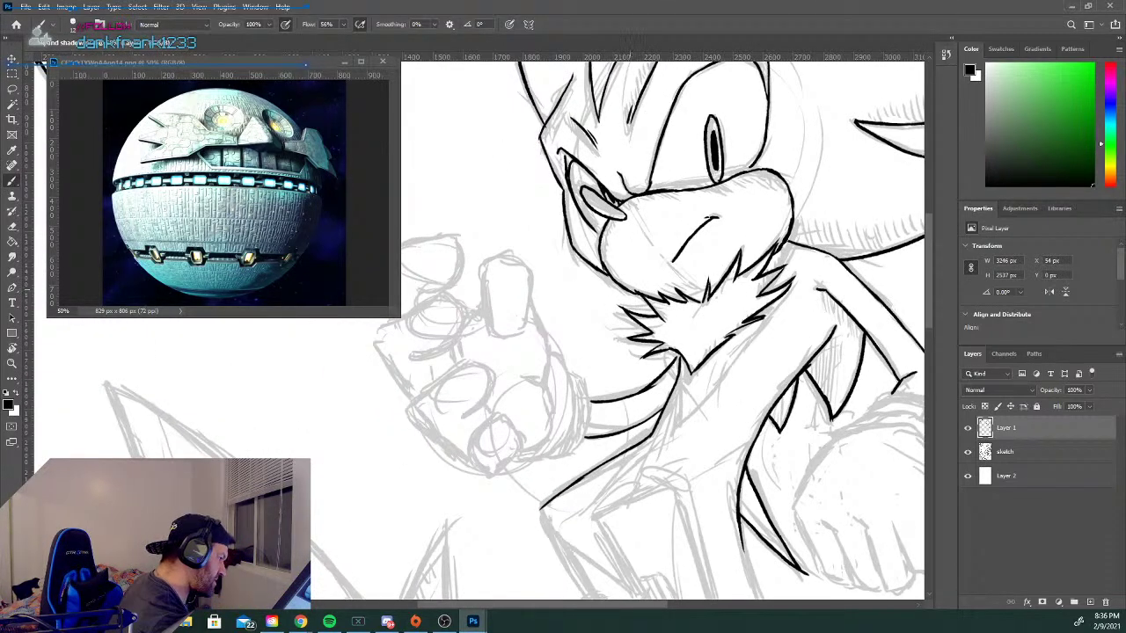
pyautogui.hotkey('ctrl', '-')
pyautogui.hotkey('ctrl', '+')
pyautogui.hotkey('ctrl', '+')
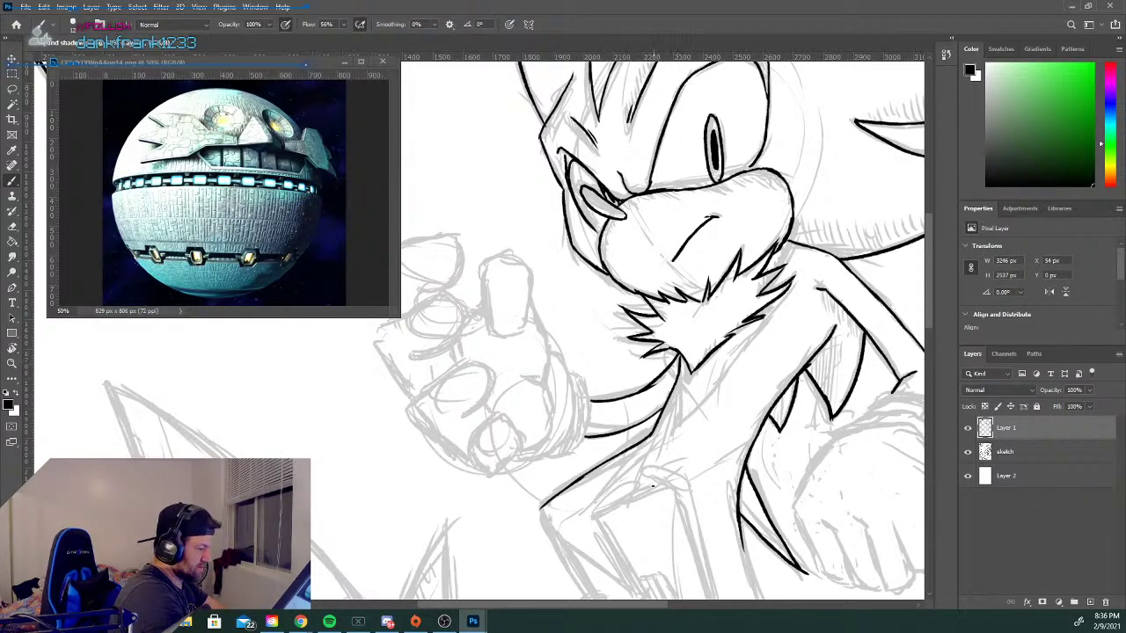
pyautogui.moveTo(644, 481); pyautogui.dragTo(678, 479)
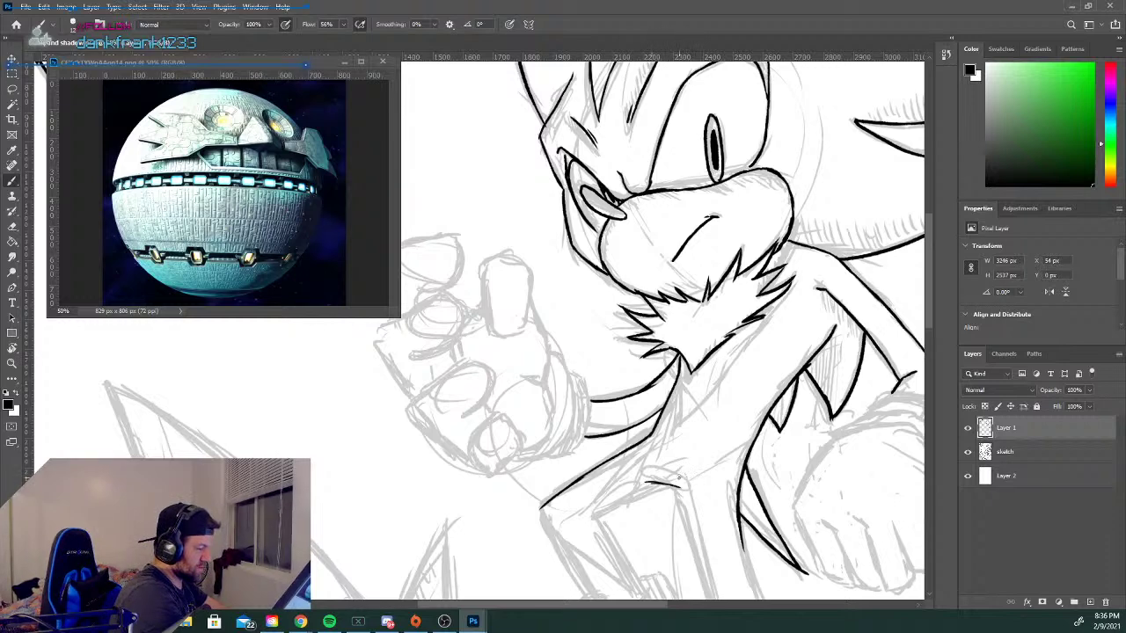
pyautogui.moveTo(596, 515)
pyautogui.mouseDown()
pyautogui.moveTo(648, 485)
pyautogui.moveTo(634, 490)
pyautogui.mouseUp()
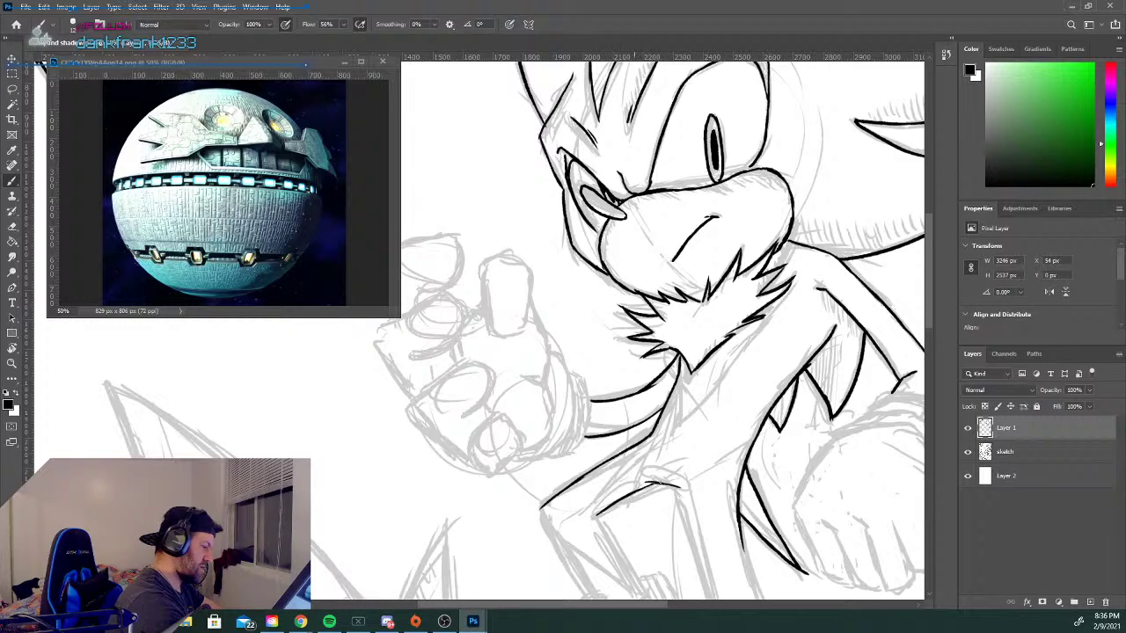
pyautogui.moveTo(540, 508); pyautogui.dragTo(579, 591)
pyautogui.moveTo(541, 509); pyautogui.dragTo(649, 482)
pyautogui.moveTo(596, 517); pyautogui.dragTo(645, 589)
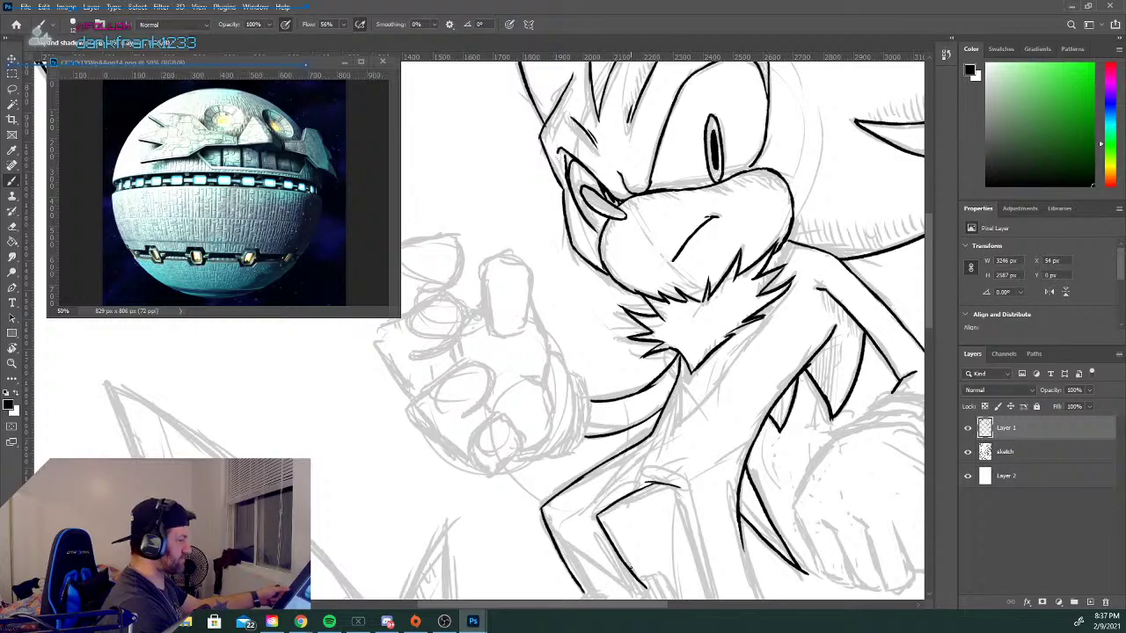
# Ink the wrist-side edge of Shadow's raised hand and the curved bands of the glove cuff.
pyautogui.hotkey('ctrl', '-')
pyautogui.hotkey('ctrl', '+')
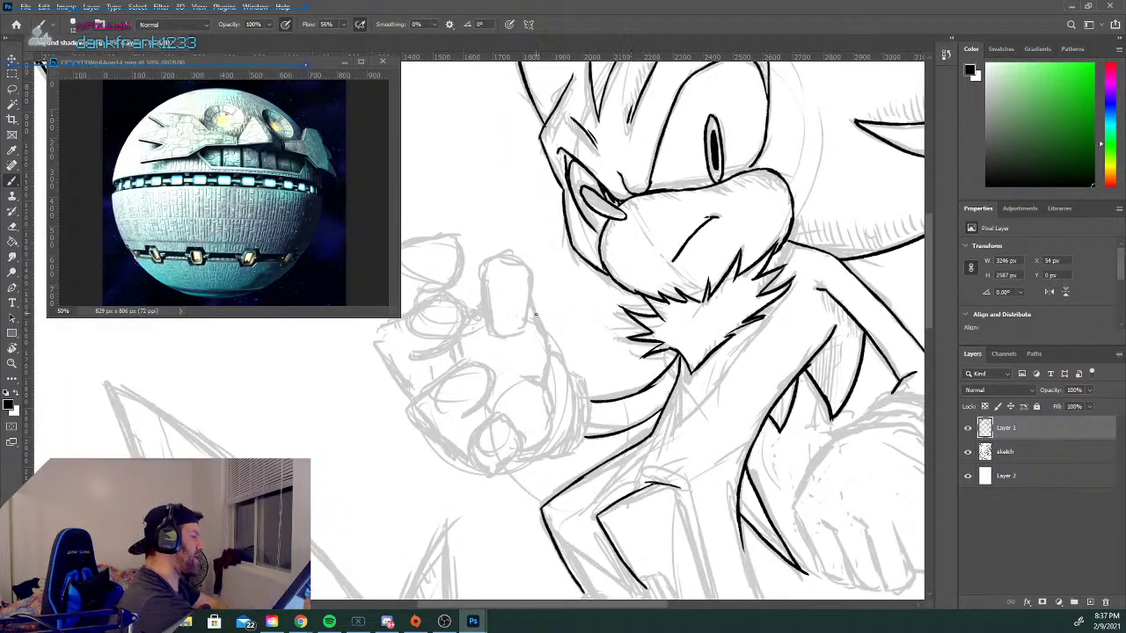
pyautogui.moveTo(531, 300); pyautogui.dragTo(551, 347)
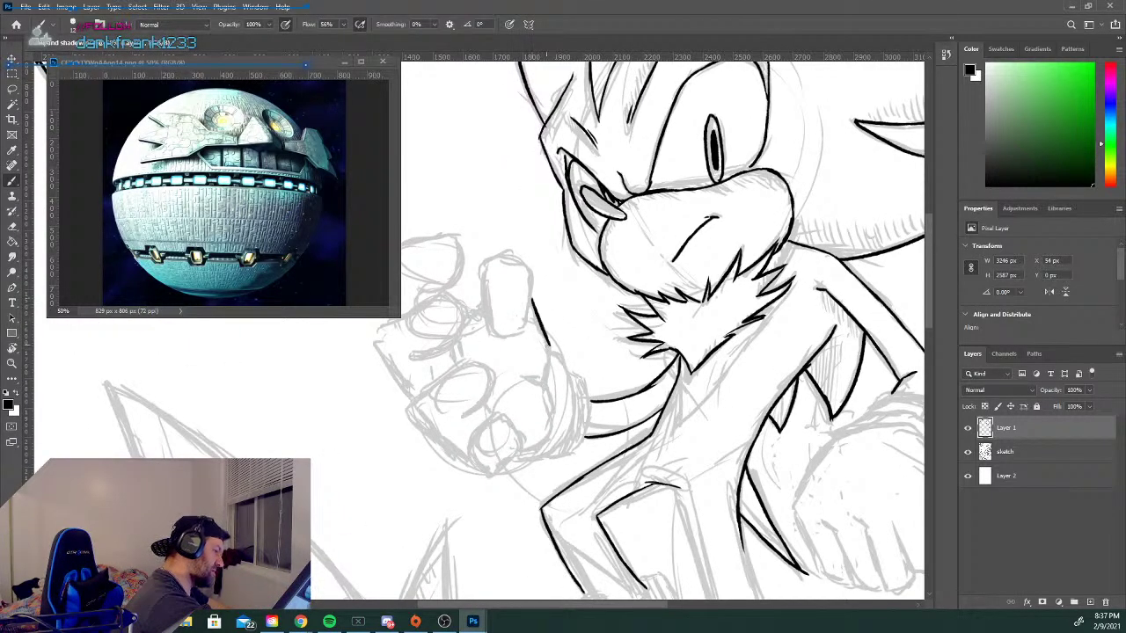
pyautogui.moveTo(544, 352)
pyautogui.mouseDown()
pyautogui.moveTo(551, 425)
pyautogui.moveTo(523, 451)
pyautogui.moveTo(552, 438)
pyautogui.mouseUp()
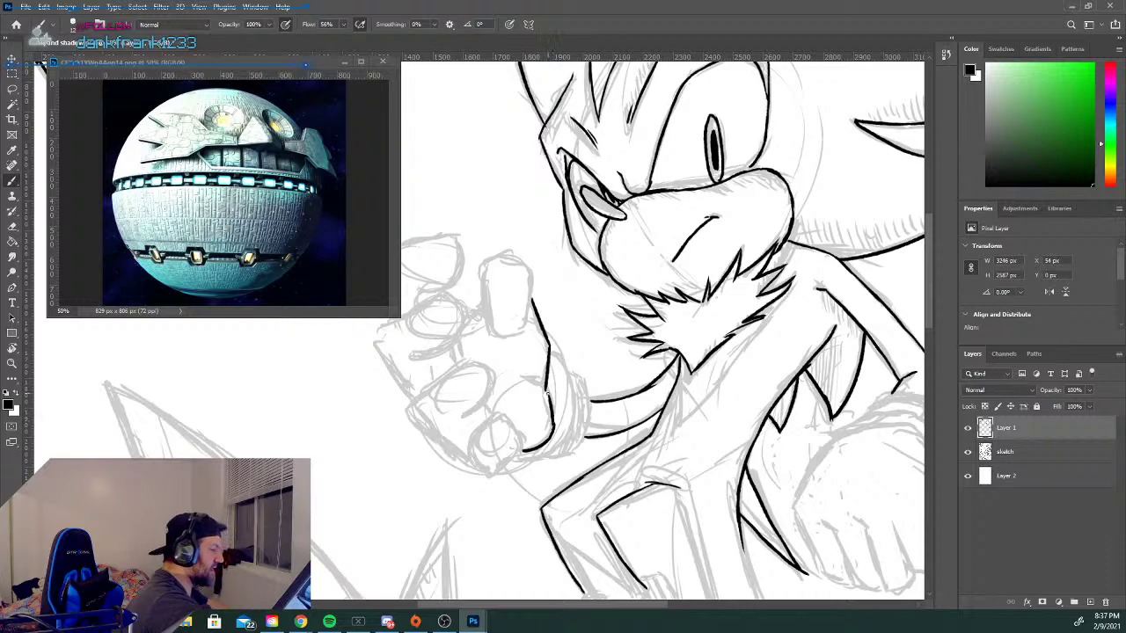
pyautogui.moveTo(548, 352); pyautogui.dragTo(573, 399)
pyautogui.moveTo(516, 457)
pyautogui.mouseDown()
pyautogui.moveTo(566, 439)
pyautogui.moveTo(573, 402)
pyautogui.mouseUp()
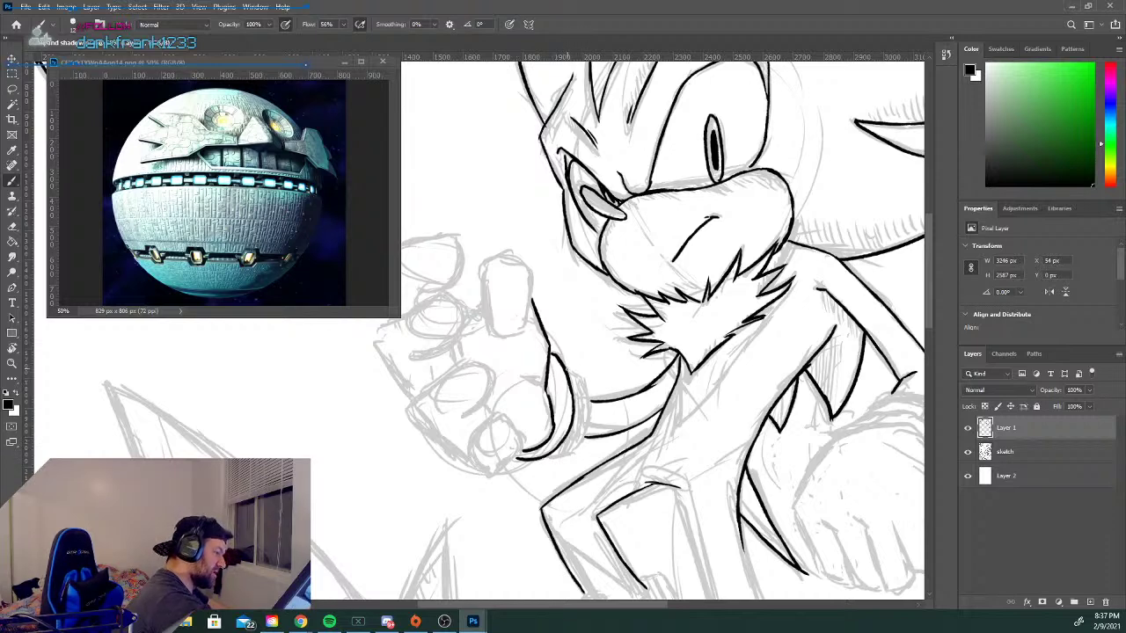
pyautogui.moveTo(581, 379); pyautogui.dragTo(589, 420)
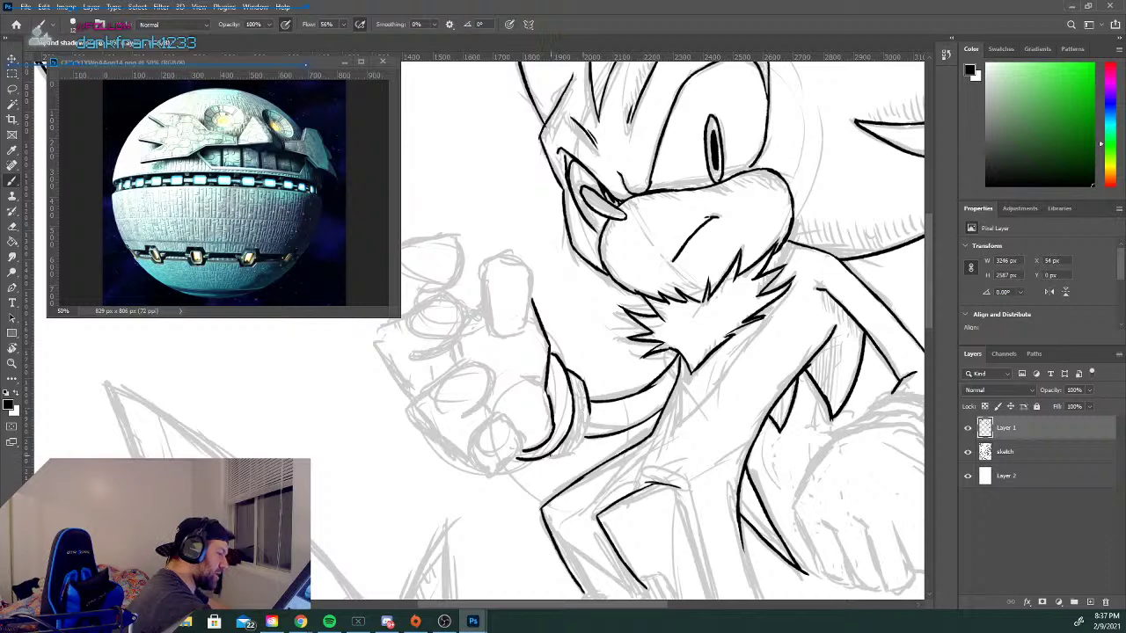
pyautogui.moveTo(547, 457)
pyautogui.mouseDown()
pyautogui.moveTo(569, 454)
pyautogui.moveTo(591, 409)
pyautogui.mouseUp()
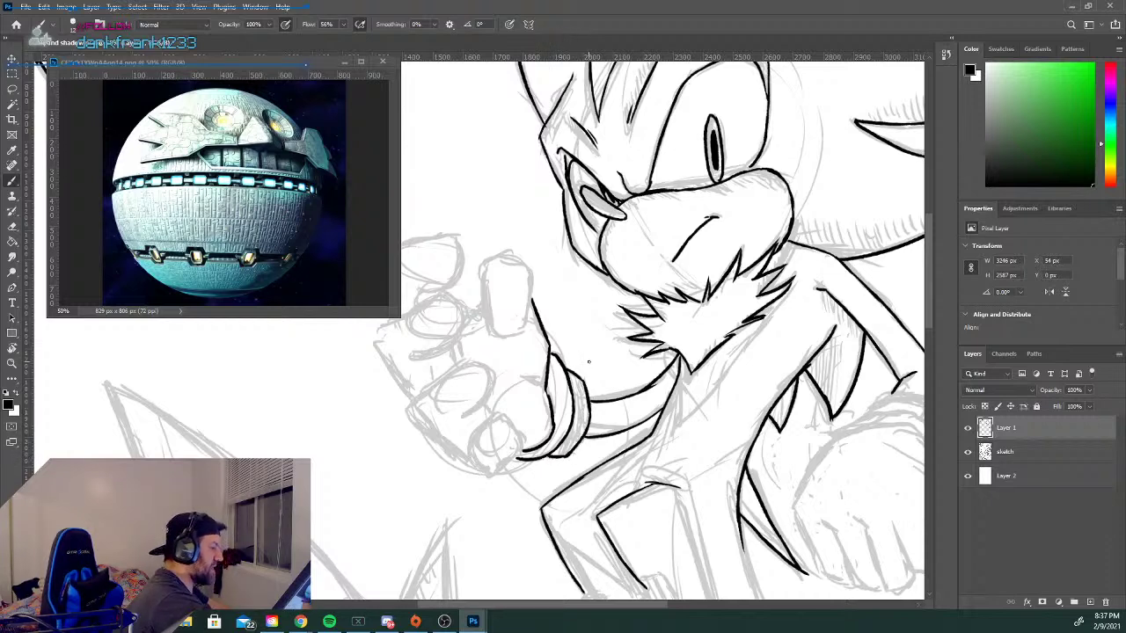
# Ink the short palm crease and the rounded outline of the raised hand's upright finger, redoing its tip.
pyautogui.moveTo(534, 378); pyautogui.dragTo(519, 373)
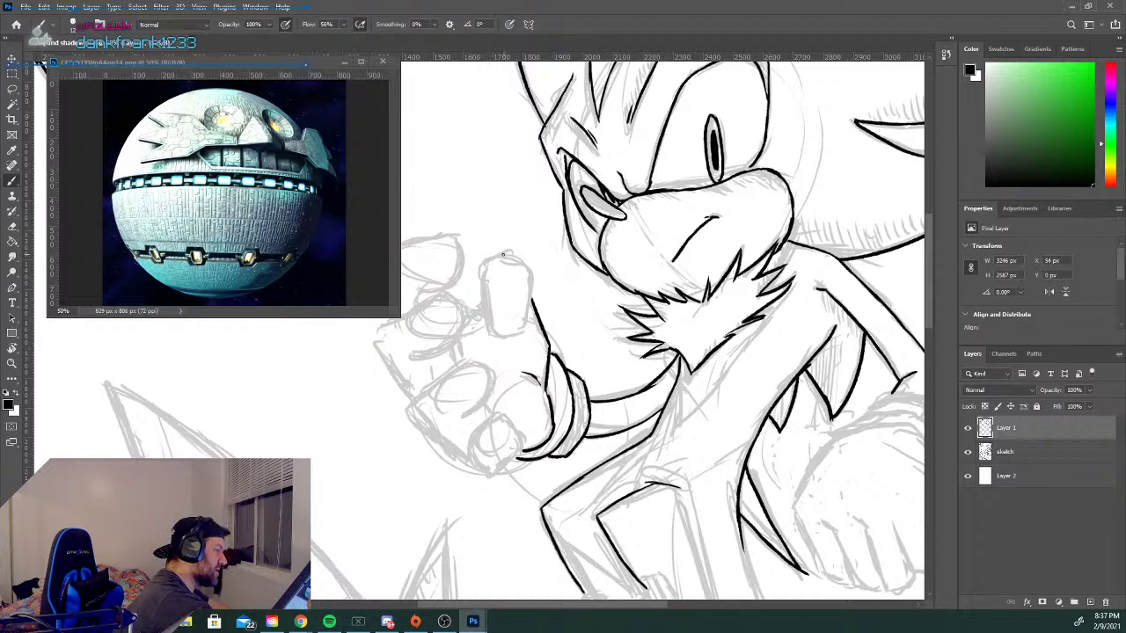
pyautogui.moveTo(503, 255); pyautogui.dragTo(486, 282)
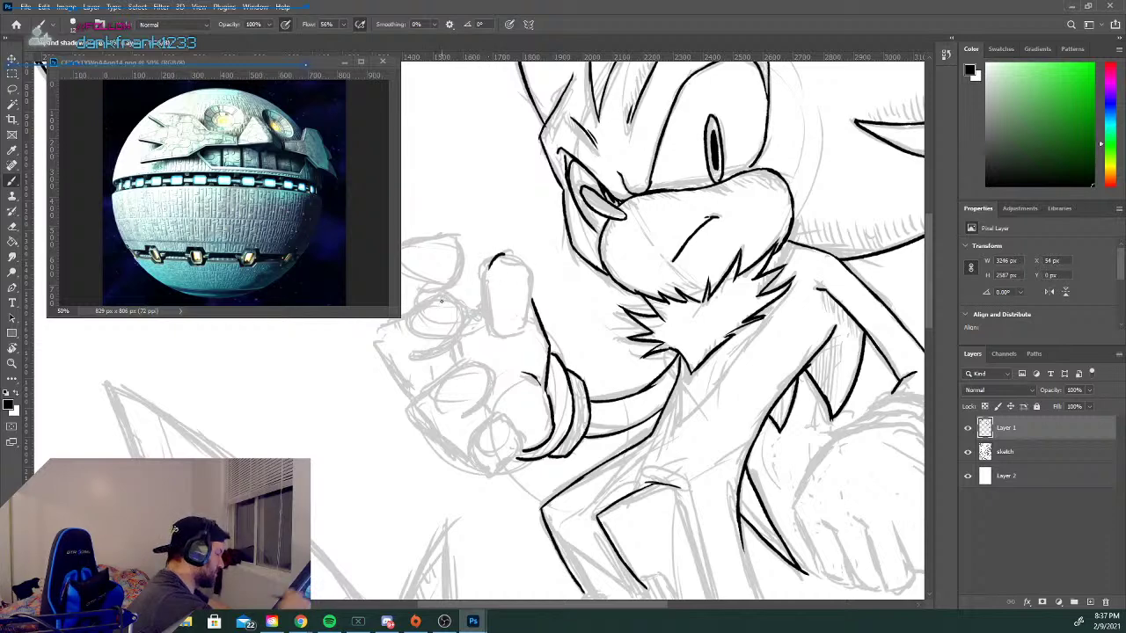
pyautogui.hotkey('ctrl', 'z')
pyautogui.moveTo(500, 255)
pyautogui.mouseDown()
pyautogui.moveTo(488, 253)
pyautogui.moveTo(491, 332)
pyautogui.moveTo(519, 333)
pyautogui.moveTo(532, 298)
pyautogui.moveTo(518, 252)
pyautogui.mouseUp()
pyautogui.hotkey('ctrl', 'z')
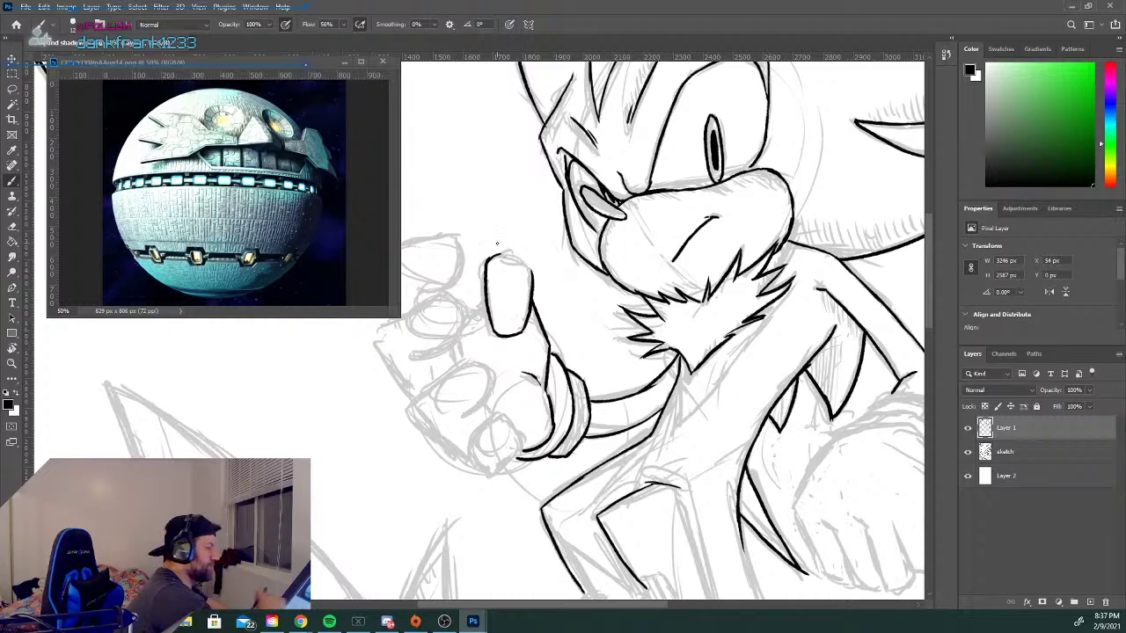
pyautogui.moveTo(495, 257); pyautogui.dragTo(531, 271)
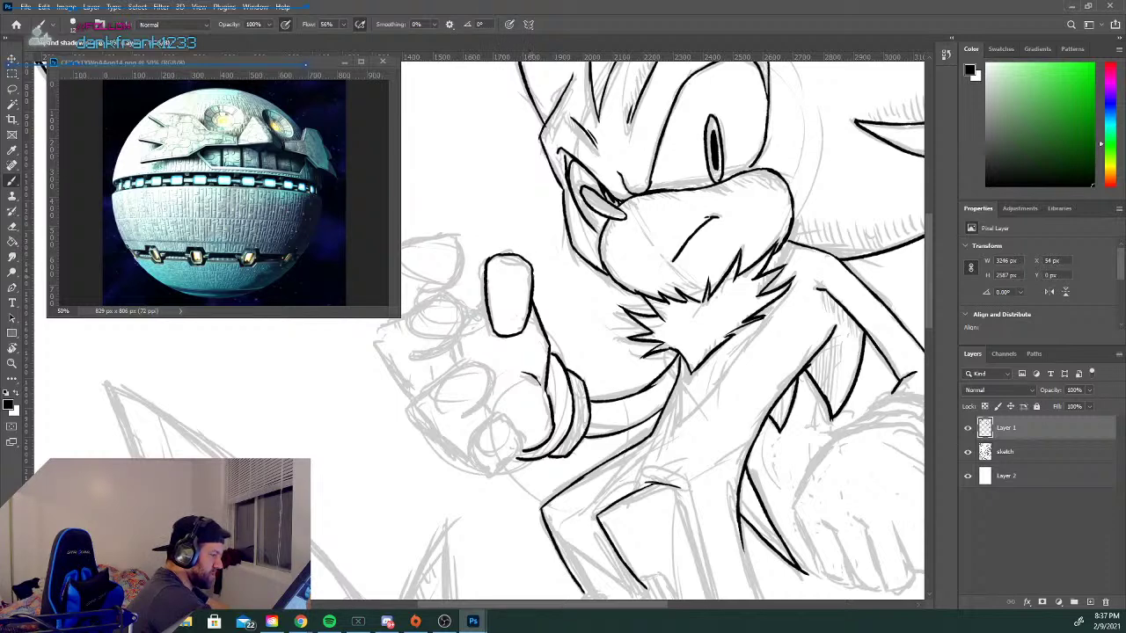
# Ink the short web and crease lines between the raised hand's upright finger and the neighbouring curled finger.
pyautogui.moveTo(484, 297); pyautogui.dragTo(479, 310)
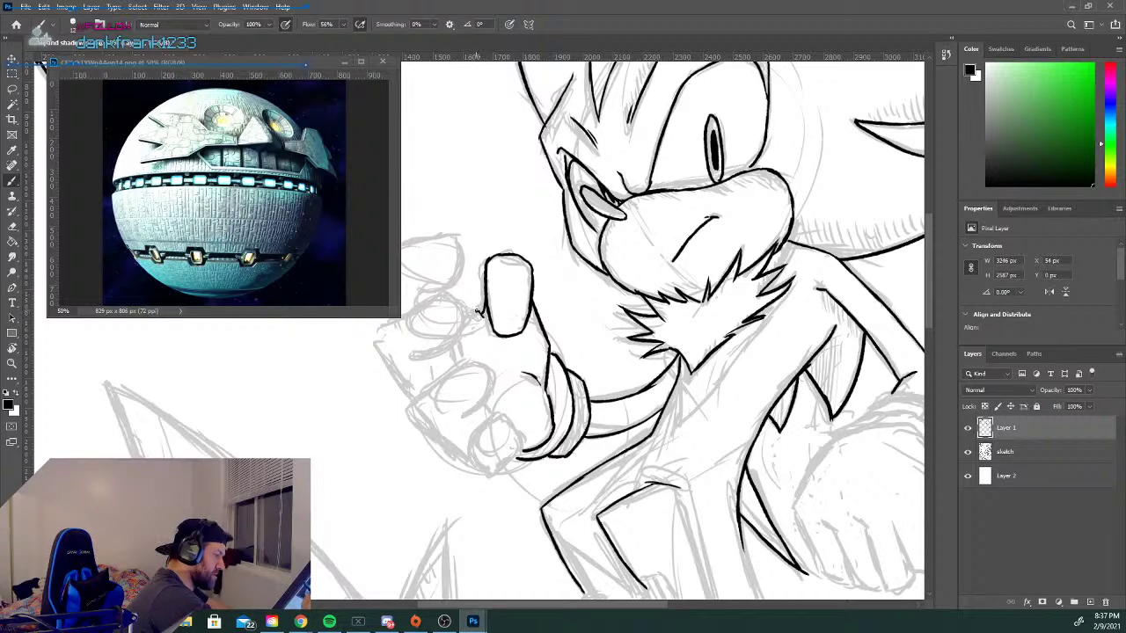
pyautogui.moveTo(478, 312); pyautogui.dragTo(462, 309)
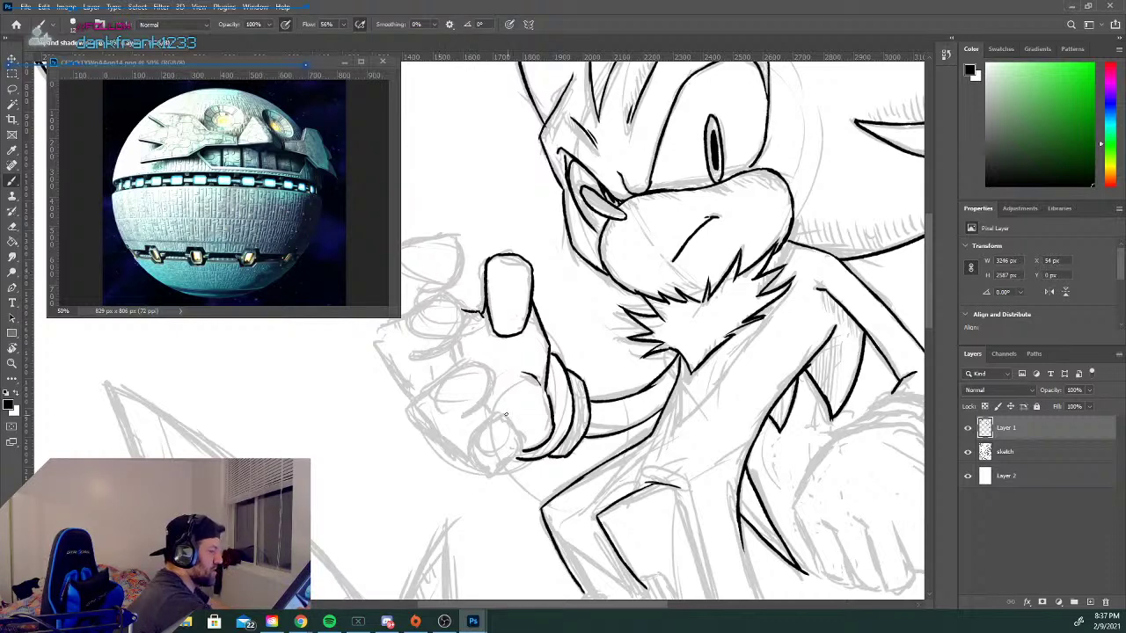
pyautogui.moveTo(467, 325)
pyautogui.mouseDown()
pyautogui.moveTo(467, 357)
pyautogui.moveTo(472, 334)
pyautogui.mouseUp()
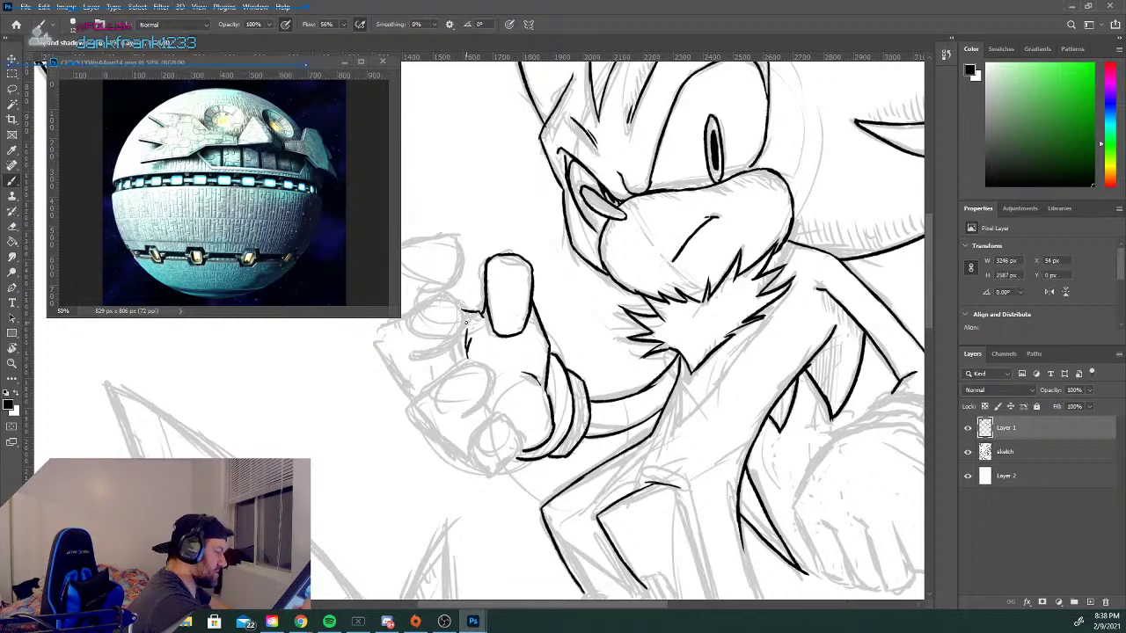
# Ink the rounded tip of the raised hand's lowest finger and the curled finger above it, adding small crease marks.
pyautogui.moveTo(478, 428)
pyautogui.mouseDown()
pyautogui.moveTo(468, 464)
pyautogui.moveTo(498, 472)
pyautogui.moveTo(520, 446)
pyautogui.moveTo(505, 417)
pyautogui.moveTo(493, 420)
pyautogui.moveTo(507, 416)
pyautogui.mouseUp()
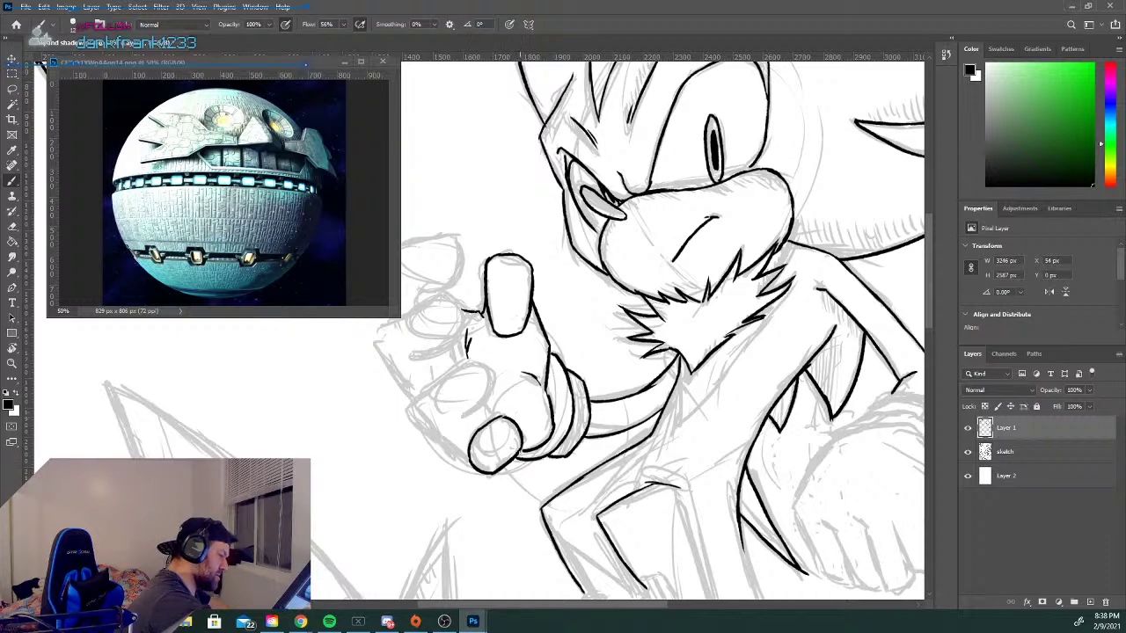
pyautogui.moveTo(468, 456)
pyautogui.mouseDown()
pyautogui.moveTo(410, 412)
pyautogui.moveTo(464, 364)
pyautogui.moveTo(484, 366)
pyautogui.moveTo(489, 400)
pyautogui.moveTo(489, 383)
pyautogui.moveTo(461, 415)
pyautogui.moveTo(464, 429)
pyautogui.mouseUp()
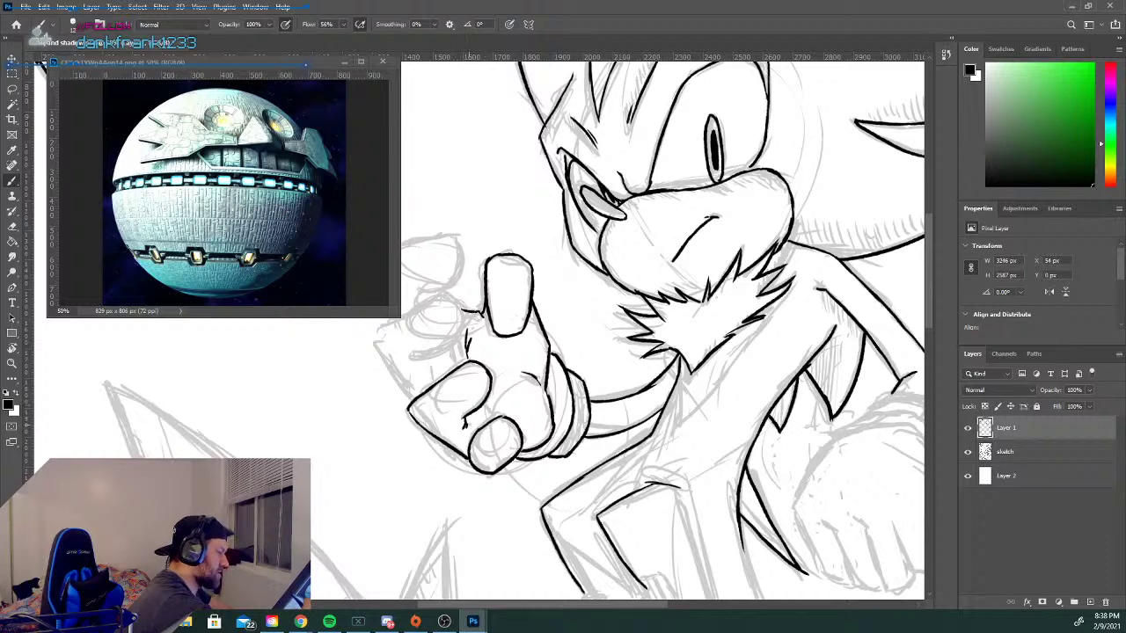
pyautogui.moveTo(478, 416); pyautogui.dragTo(478, 422)
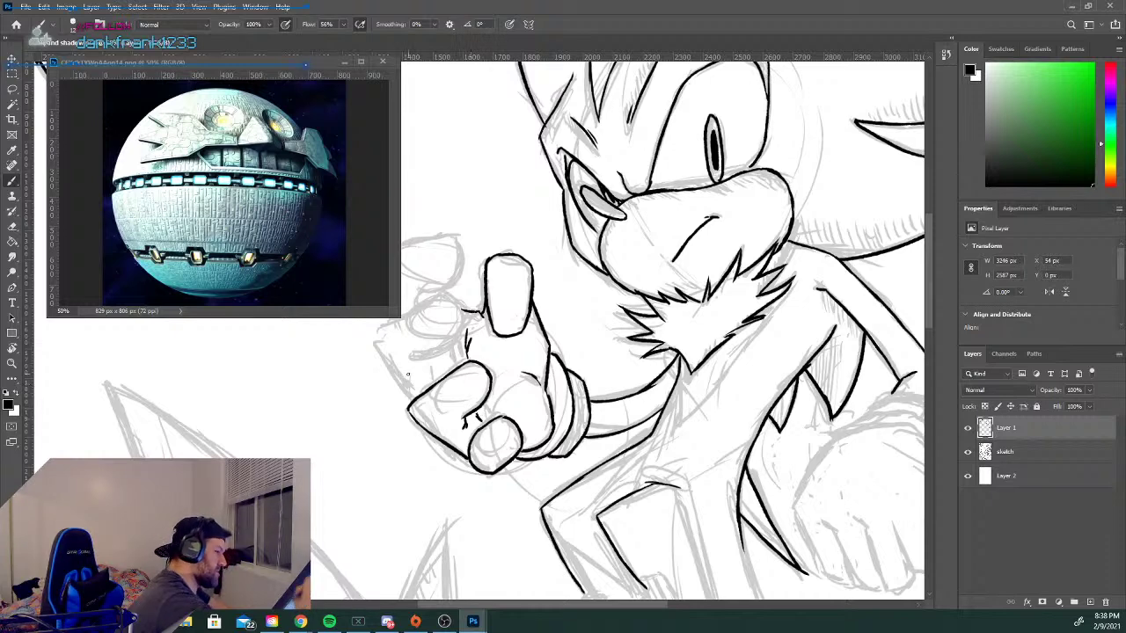
# Ink the outline of the raised hand's middle curled finger, including its knuckle edge, rounded tip and small crease marks.
pyautogui.moveTo(927, 303); pyautogui.dragTo(920, 280)
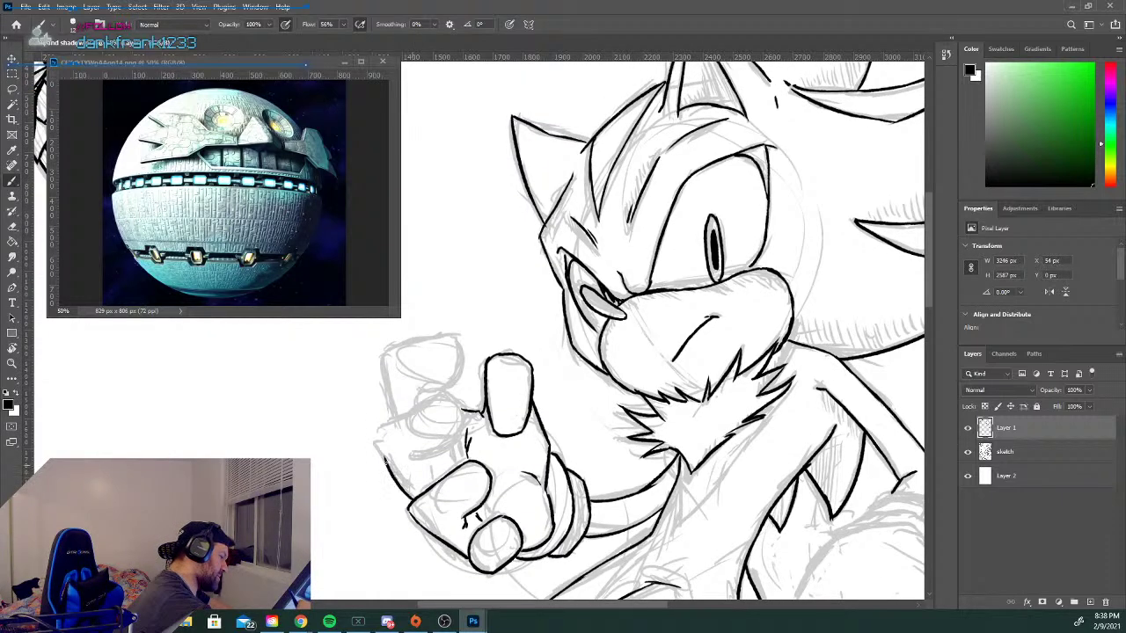
pyautogui.moveTo(378, 444); pyautogui.dragTo(384, 459)
pyautogui.hotkey('ctrl', 'z')
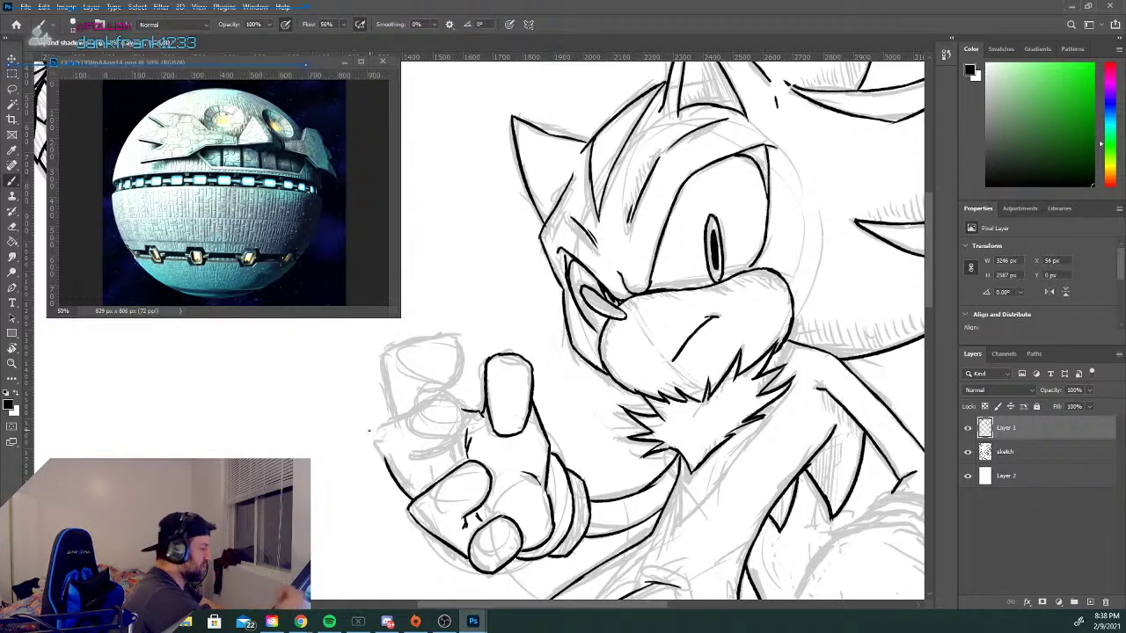
pyautogui.moveTo(378, 425)
pyautogui.mouseDown()
pyautogui.moveTo(384, 457)
pyautogui.moveTo(379, 422)
pyautogui.moveTo(436, 397)
pyautogui.mouseUp()
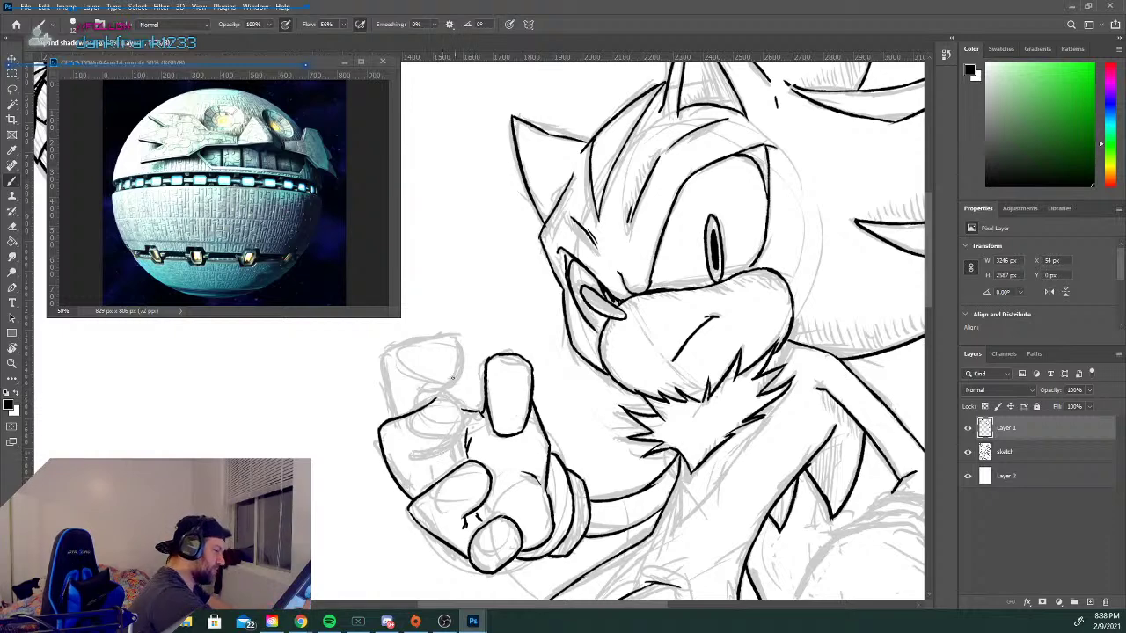
pyautogui.moveTo(433, 401)
pyautogui.mouseDown()
pyautogui.moveTo(463, 405)
pyautogui.moveTo(458, 436)
pyautogui.moveTo(462, 424)
pyautogui.mouseUp()
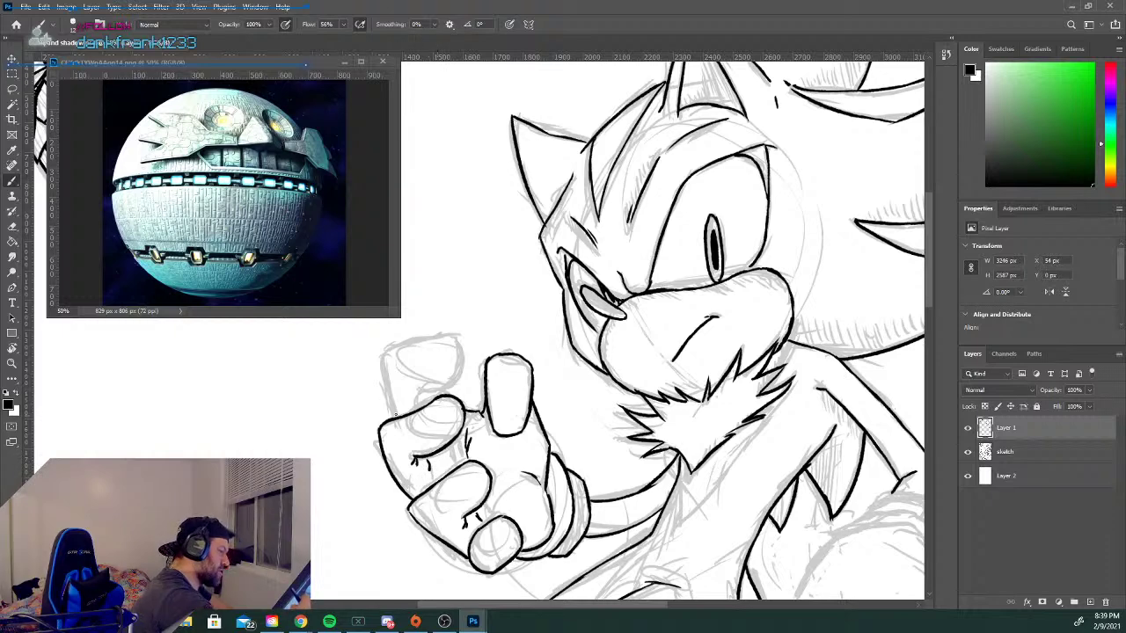
# Ink the outer edge and rounded tip of the raised hand's topmost curled finger, redoing strokes that miss the sketch.
pyautogui.moveTo(388, 390); pyautogui.dragTo(393, 419)
pyautogui.press('e')
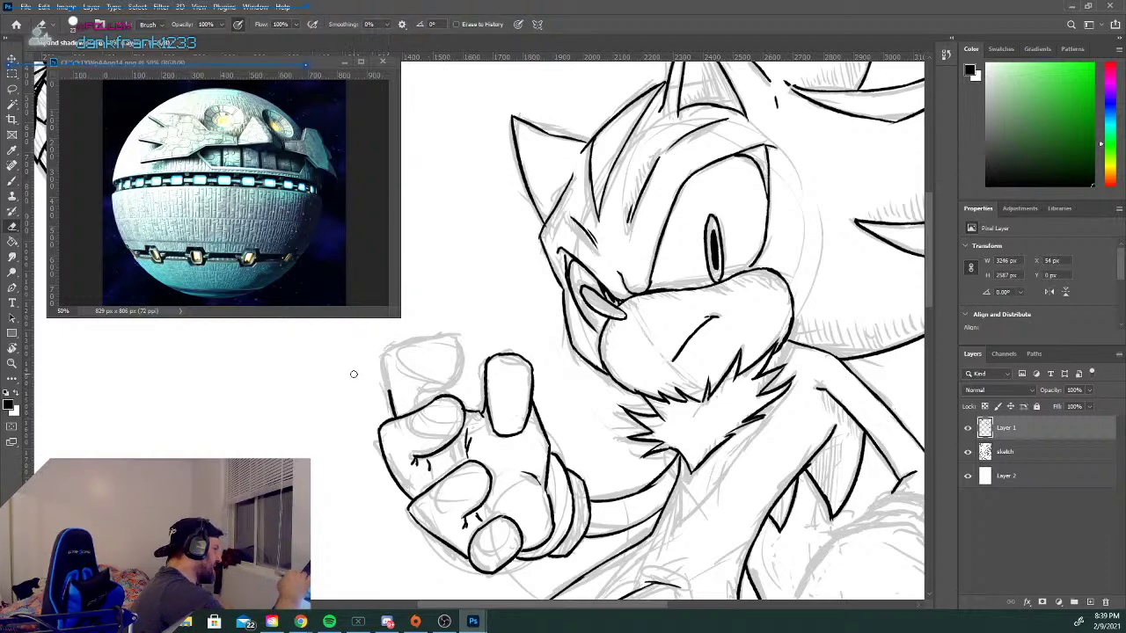
pyautogui.click(12, 181)
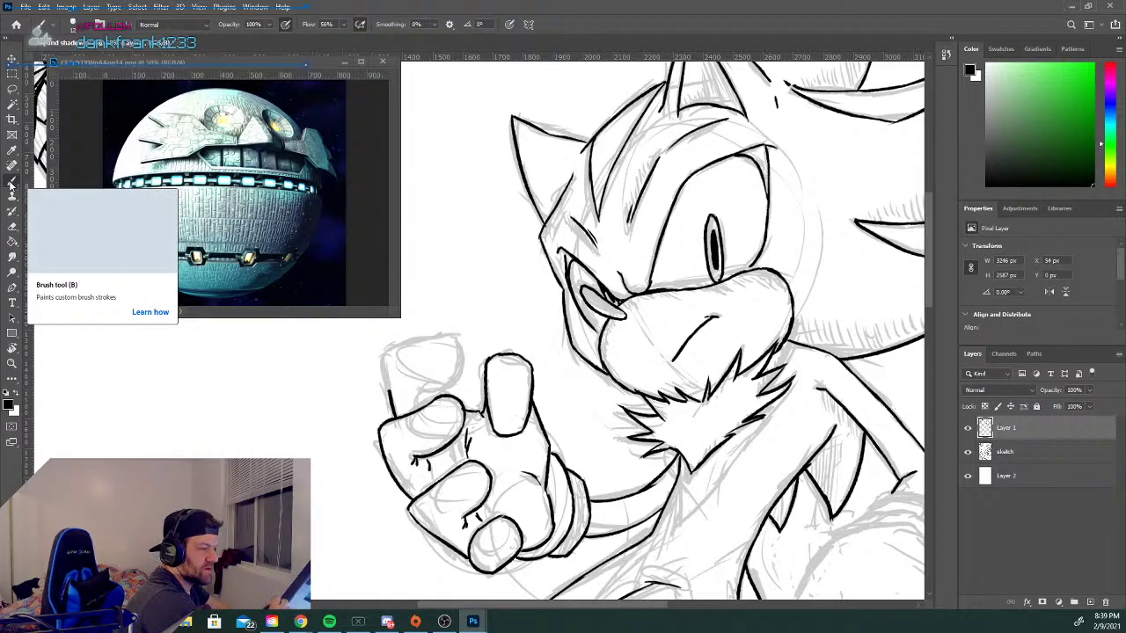
pyautogui.moveTo(386, 357); pyautogui.dragTo(389, 390)
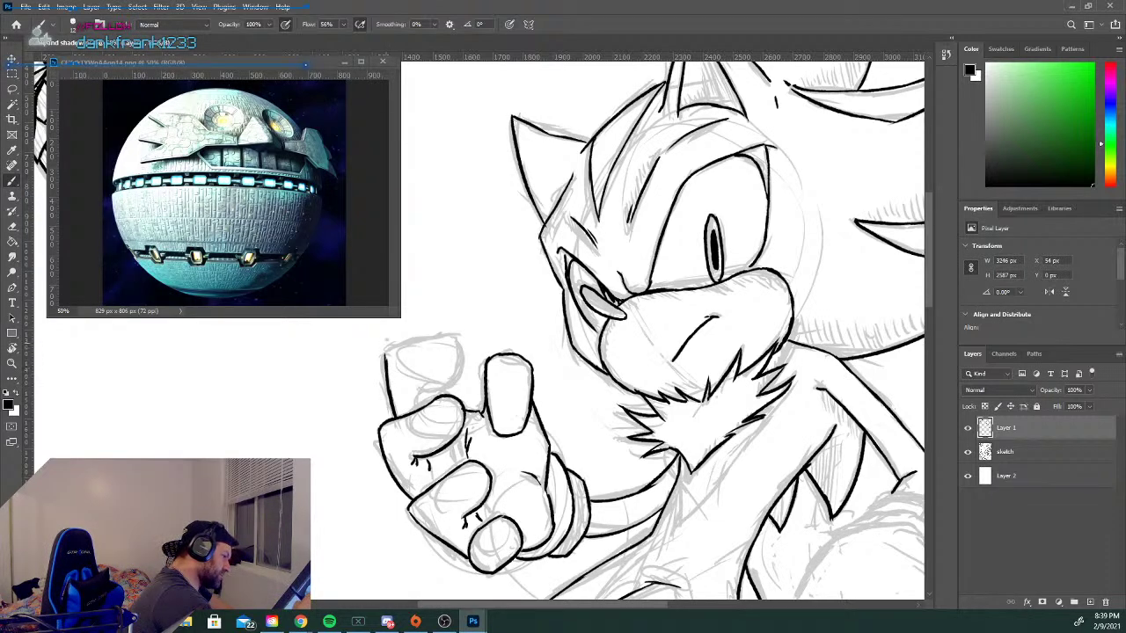
pyautogui.moveTo(386, 355)
pyautogui.mouseDown()
pyautogui.moveTo(456, 335)
pyautogui.moveTo(459, 377)
pyautogui.mouseUp()
pyautogui.hotkey('ctrl', 'z')
pyautogui.moveTo(452, 335)
pyautogui.mouseDown()
pyautogui.moveTo(463, 368)
pyautogui.moveTo(445, 387)
pyautogui.mouseUp()
pyautogui.hotkey('ctrl', 'z')
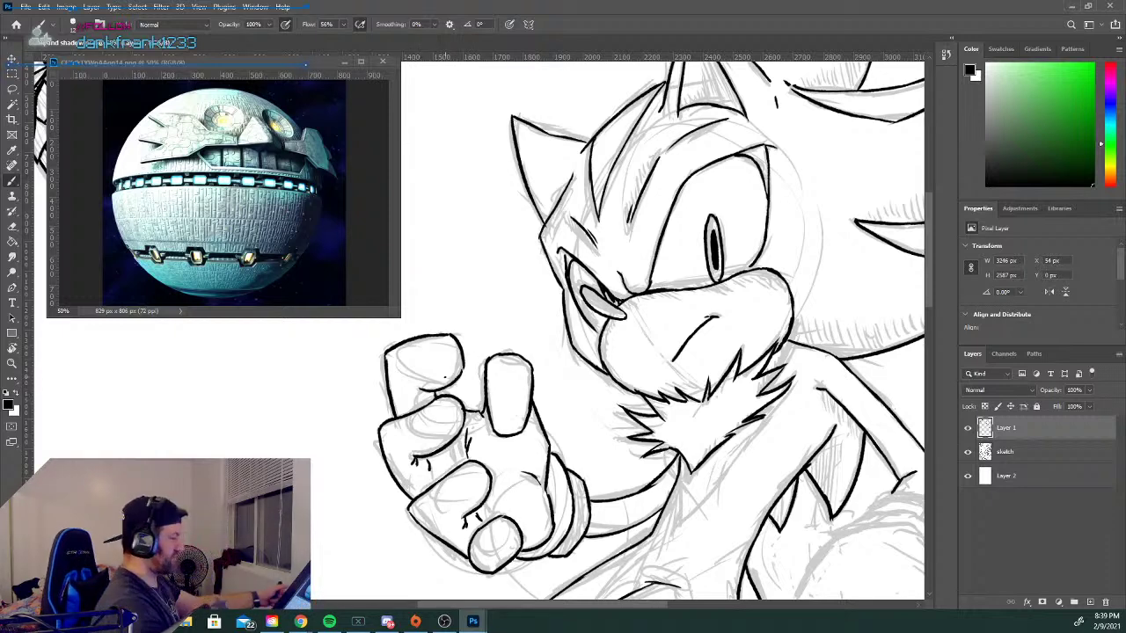
# Ink the small rounded plate on the front of the bent leg's boot cuff, including its inner edge lines.
pyautogui.scroll(-3, 445, 376)
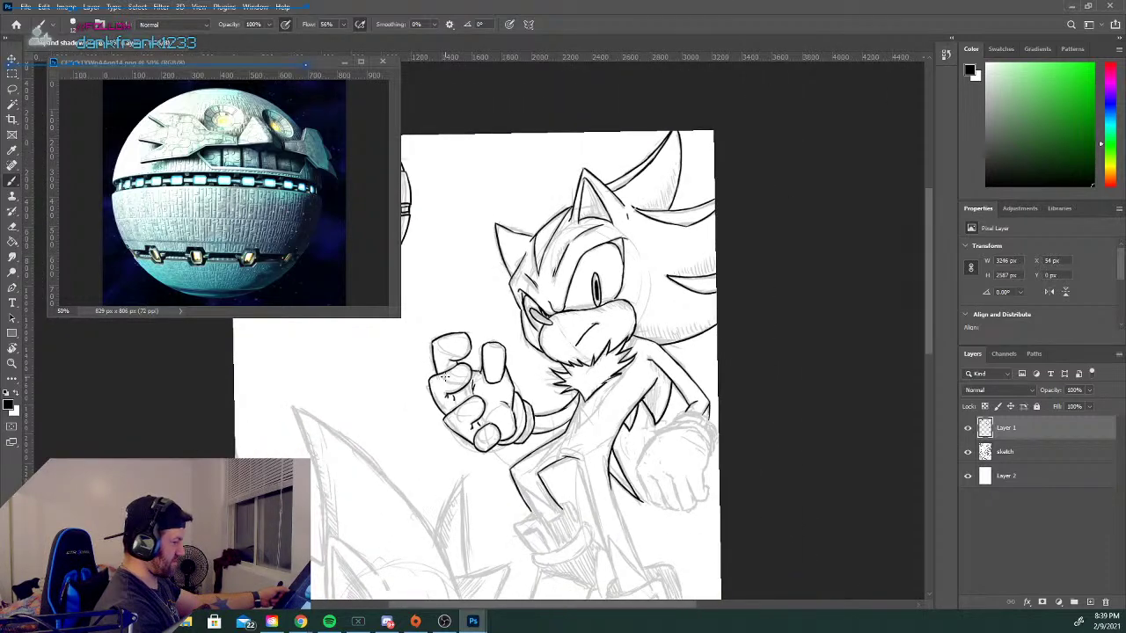
pyautogui.scroll(-2, 445, 376)
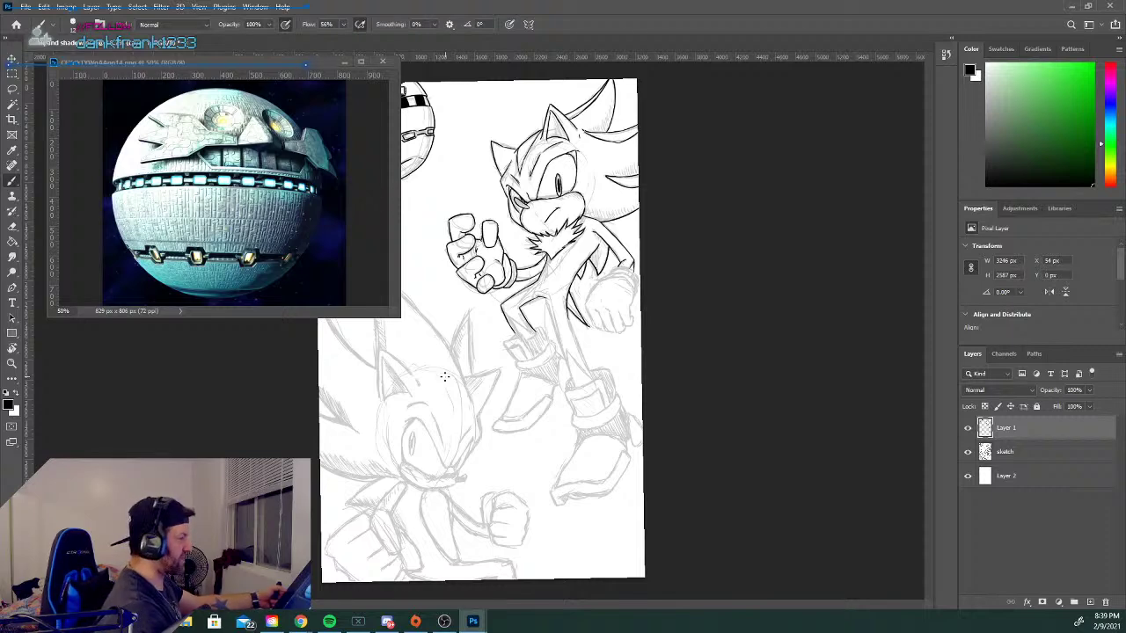
pyautogui.scroll(2, 449, 385)
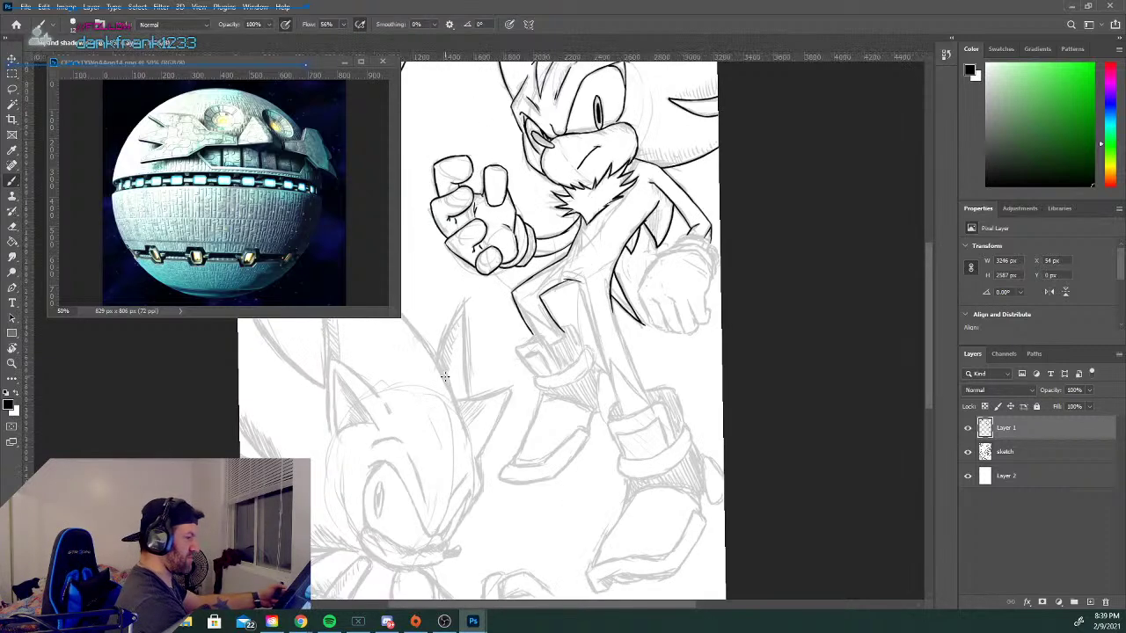
pyautogui.moveTo(929, 337); pyautogui.dragTo(924, 296)
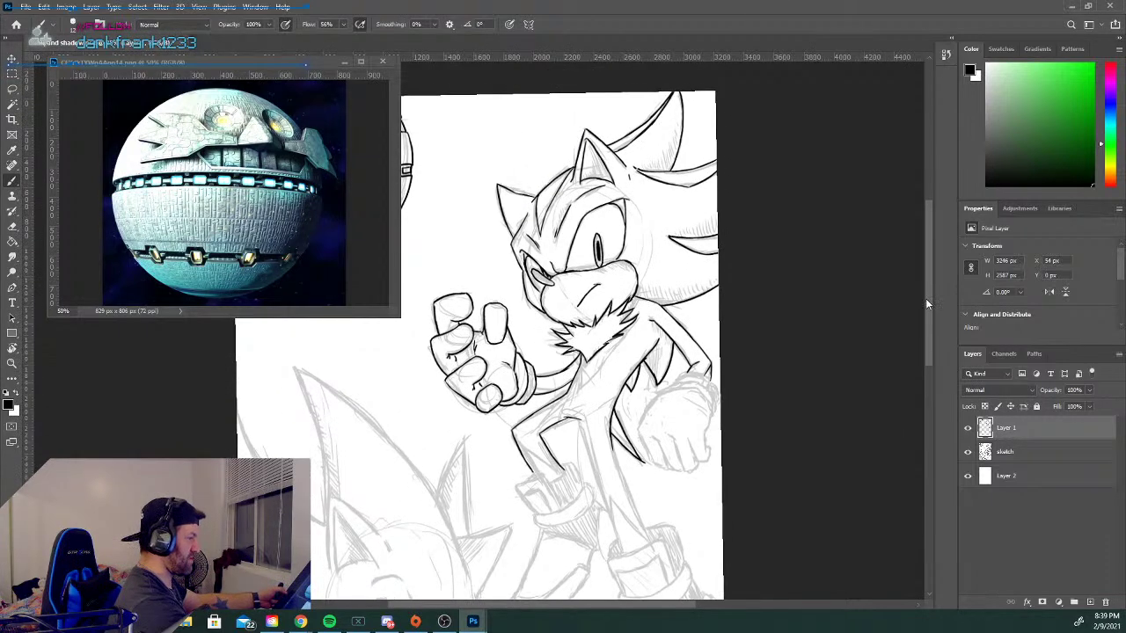
pyautogui.hotkey('ctrl', '+')
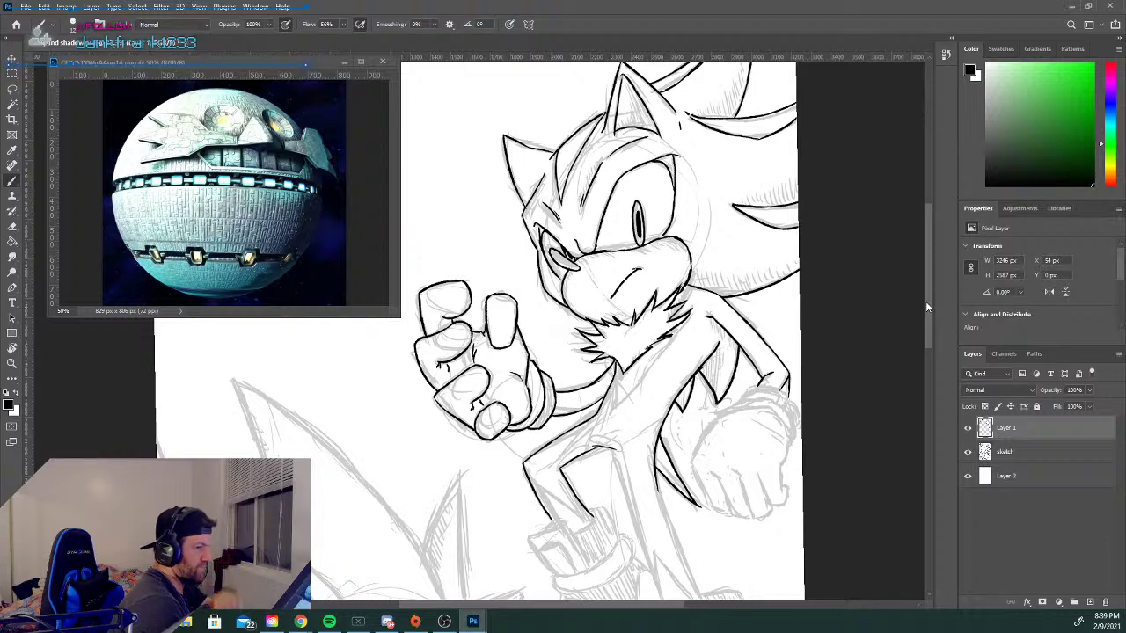
pyautogui.scroll(-2, 927, 301)
pyautogui.moveTo(926, 302); pyautogui.dragTo(925, 336)
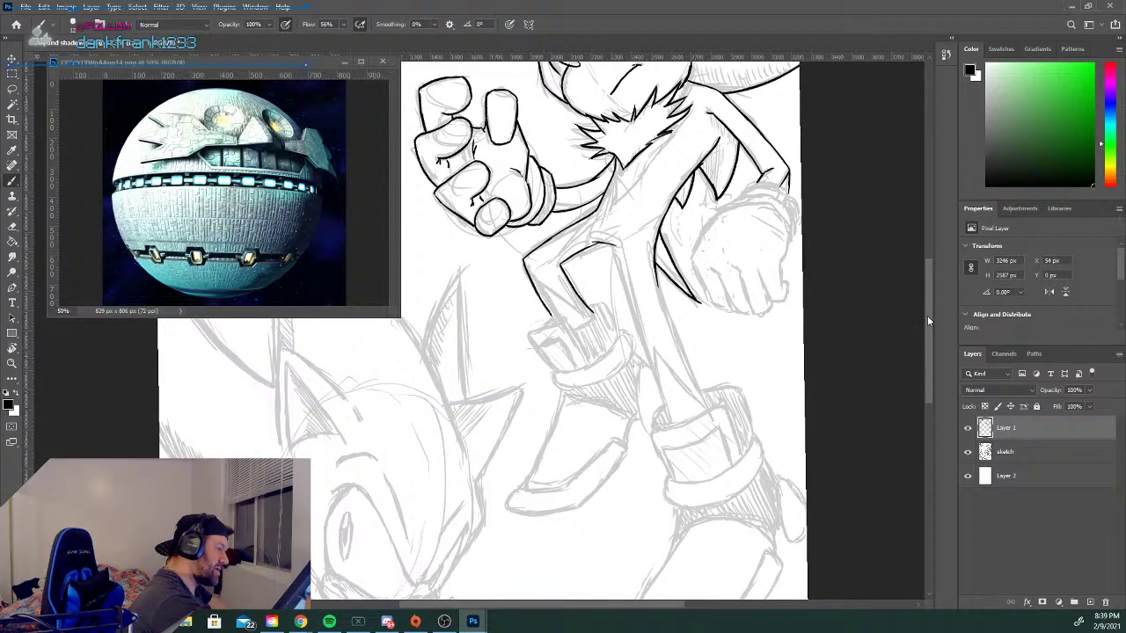
pyautogui.moveTo(527, 333)
pyautogui.mouseDown()
pyautogui.moveTo(534, 344)
pyautogui.moveTo(554, 338)
pyautogui.moveTo(573, 363)
pyautogui.mouseUp()
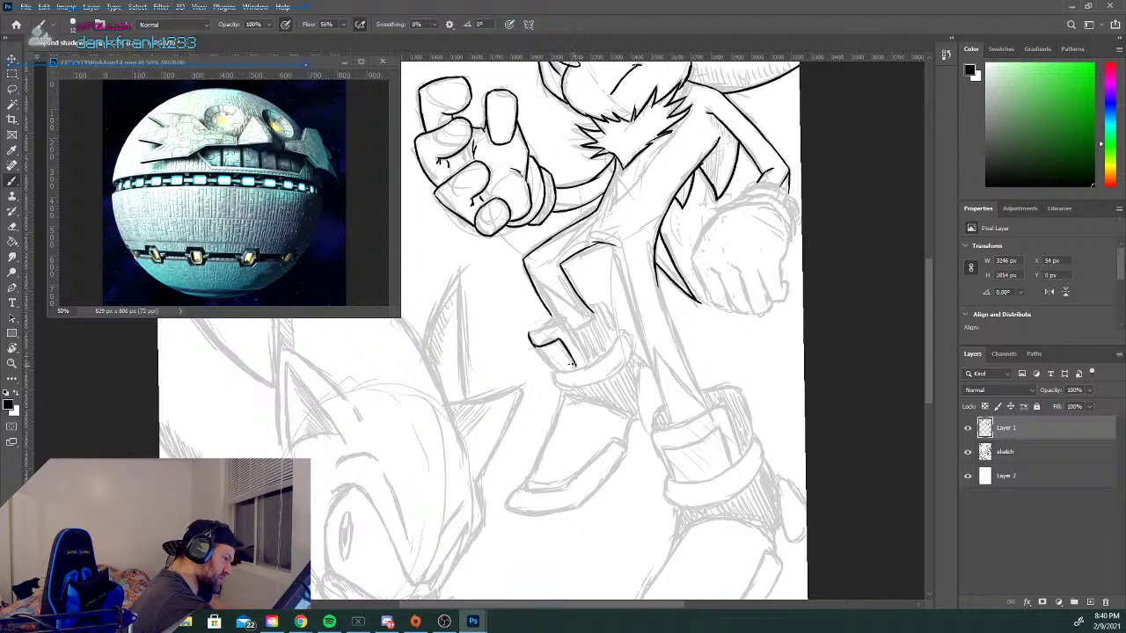
pyautogui.moveTo(538, 348); pyautogui.dragTo(570, 372)
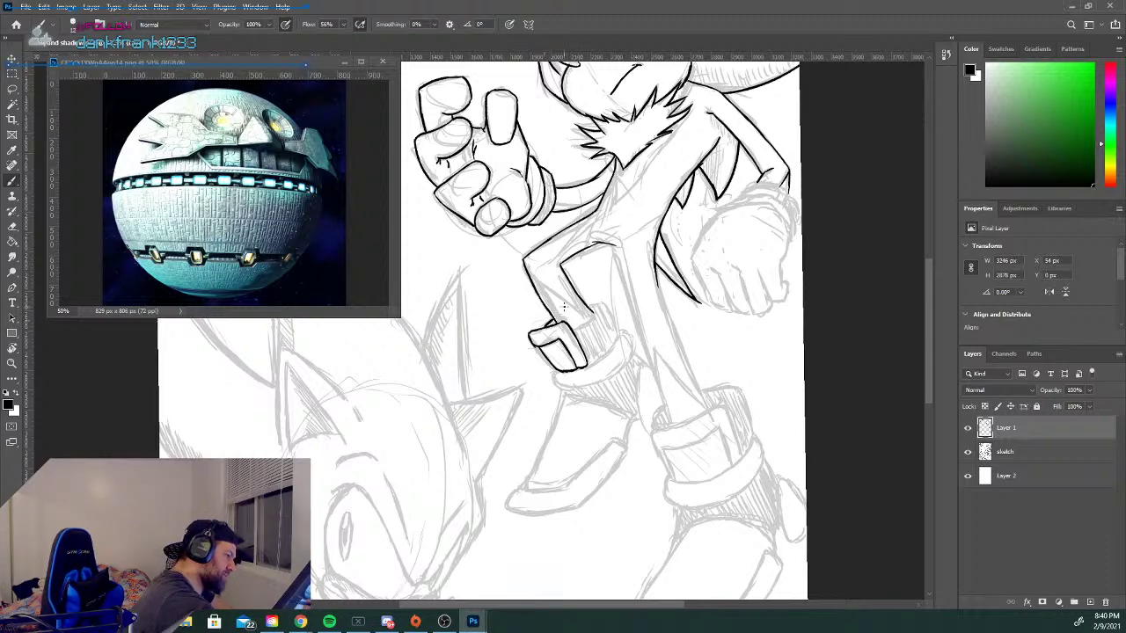
# Ink the diagonal stripe across the bent leg's shin and the upper rim, side and lower edge of its boot cuff.
pyautogui.moveTo(528, 269); pyautogui.dragTo(591, 315)
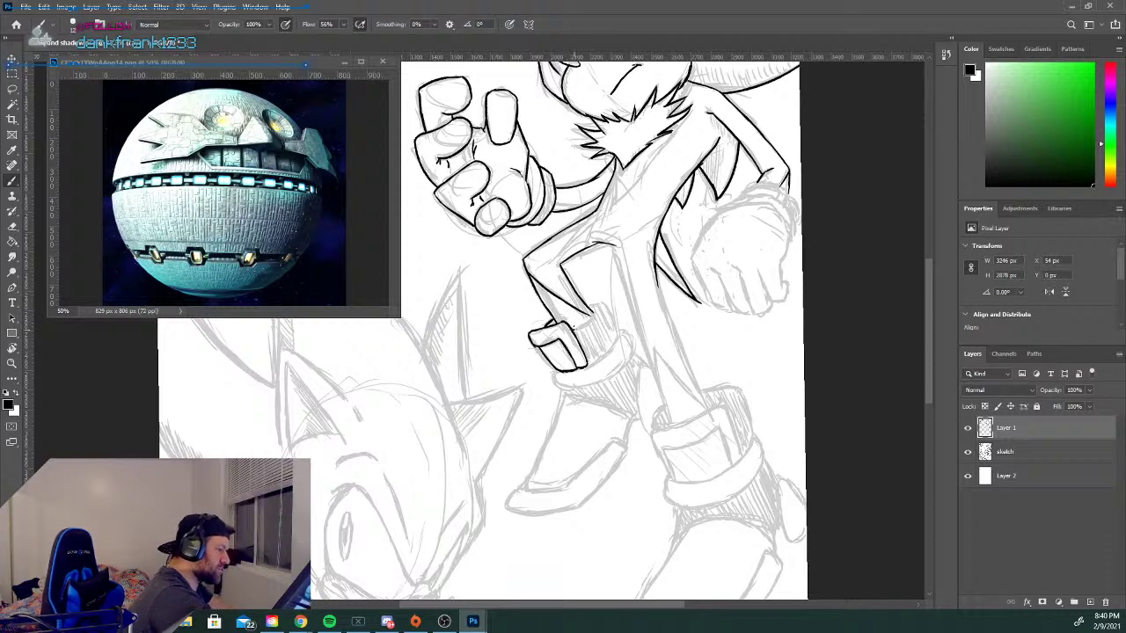
pyautogui.moveTo(586, 325)
pyautogui.mouseDown()
pyautogui.moveTo(598, 306)
pyautogui.moveTo(592, 322)
pyautogui.mouseUp()
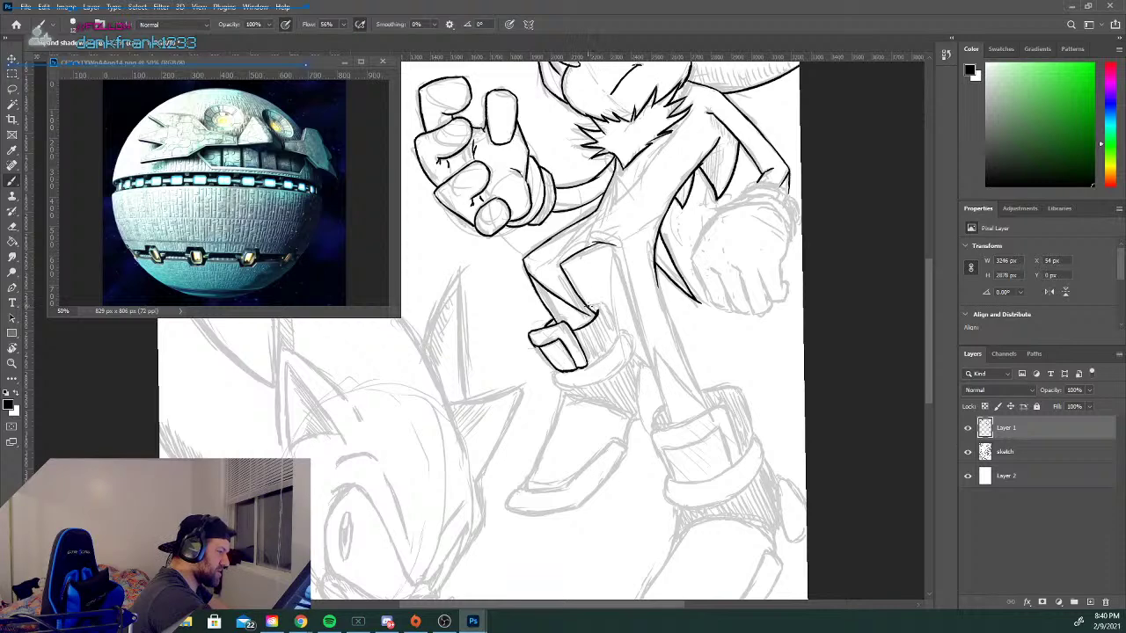
pyautogui.moveTo(603, 303); pyautogui.dragTo(616, 332)
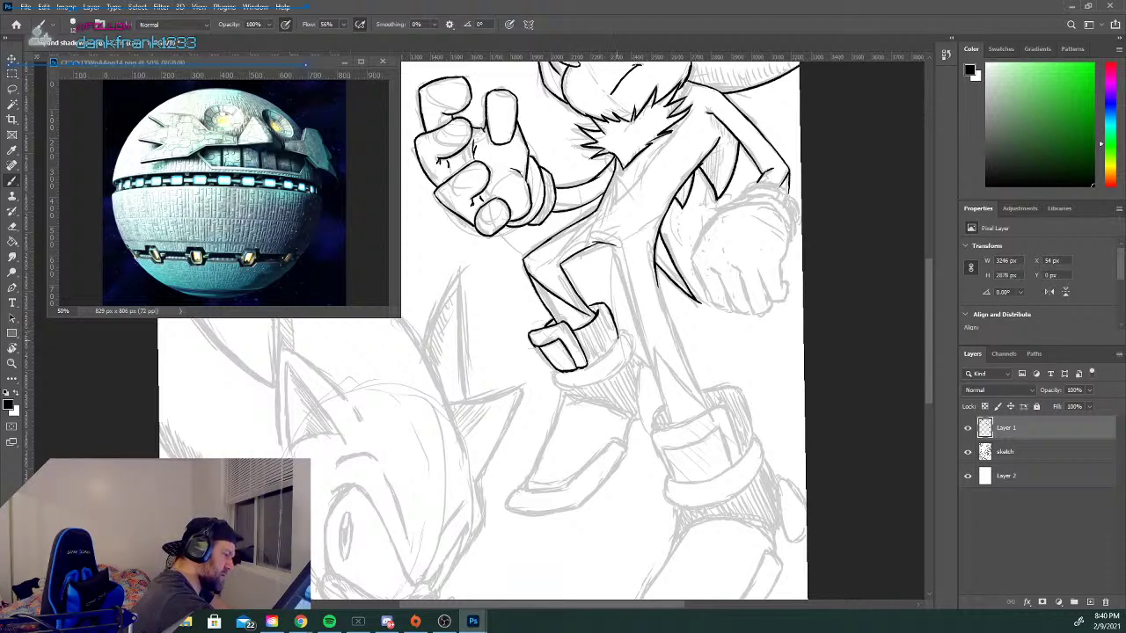
pyautogui.moveTo(608, 353)
pyautogui.mouseDown()
pyautogui.moveTo(587, 364)
pyautogui.moveTo(618, 341)
pyautogui.mouseUp()
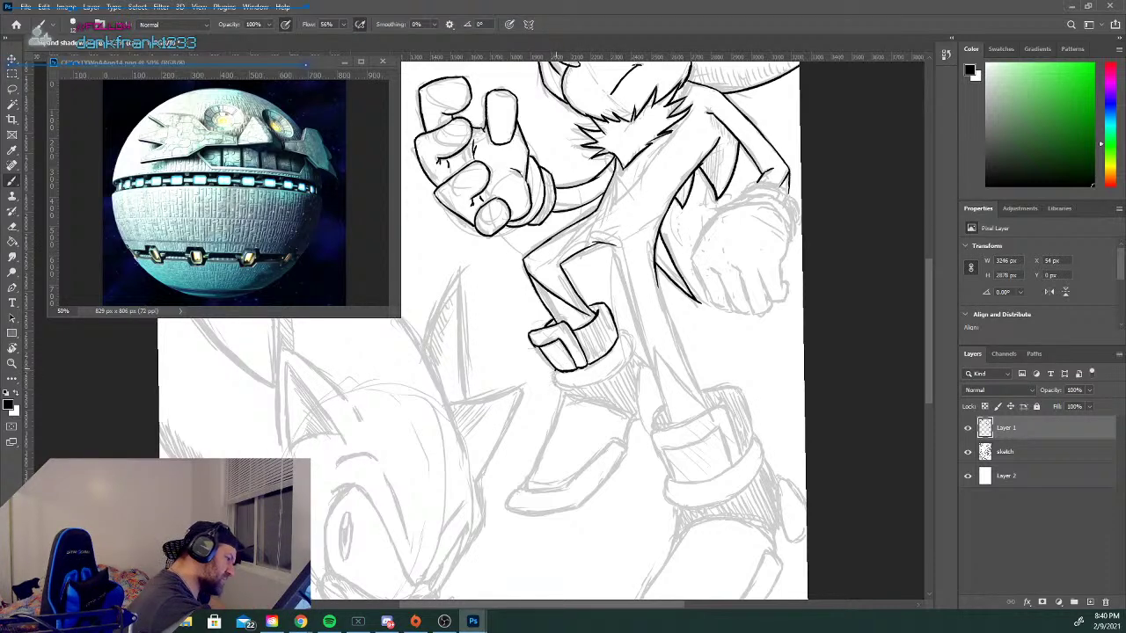
# Ink the thick rounded band around the ankle below the bent leg's boot cuff.
pyautogui.moveTo(554, 376); pyautogui.dragTo(568, 393)
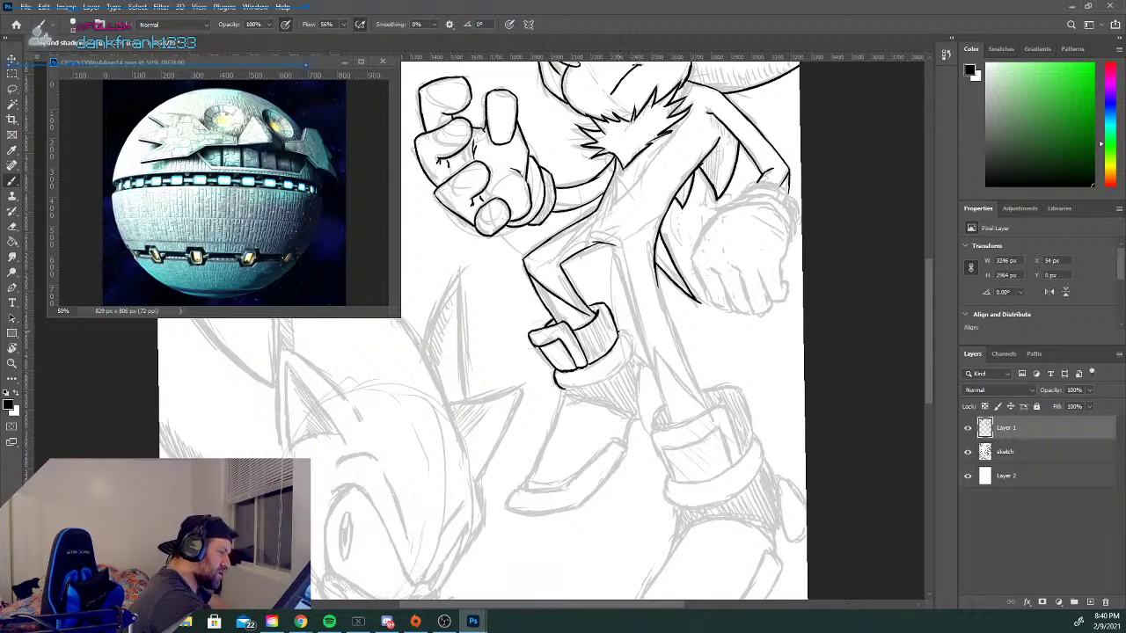
pyautogui.moveTo(626, 333); pyautogui.dragTo(632, 342)
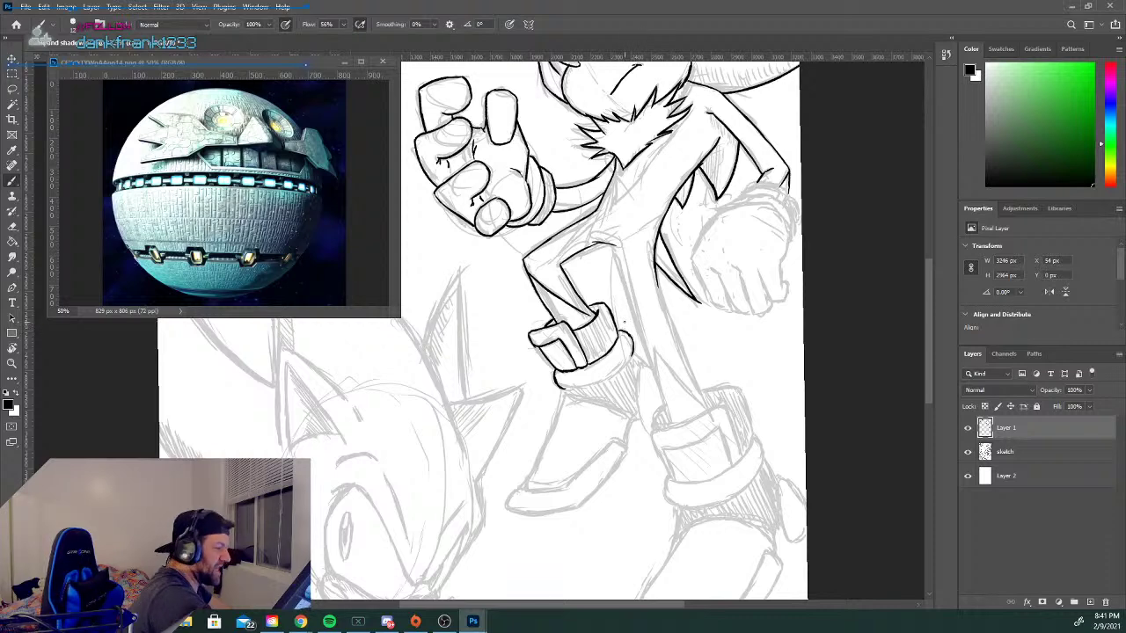
pyautogui.moveTo(577, 388); pyautogui.dragTo(627, 364)
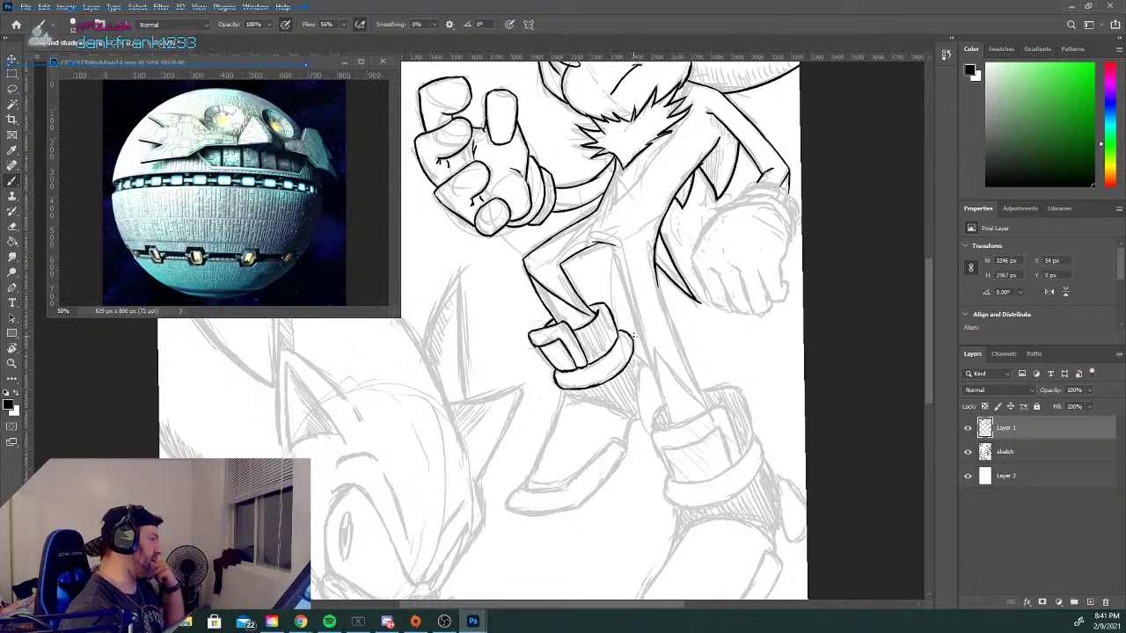
# Ink both long edges of Shadow's straight leg and the pointed stripe above its ankle.
pyautogui.moveTo(614, 246); pyautogui.dragTo(639, 317)
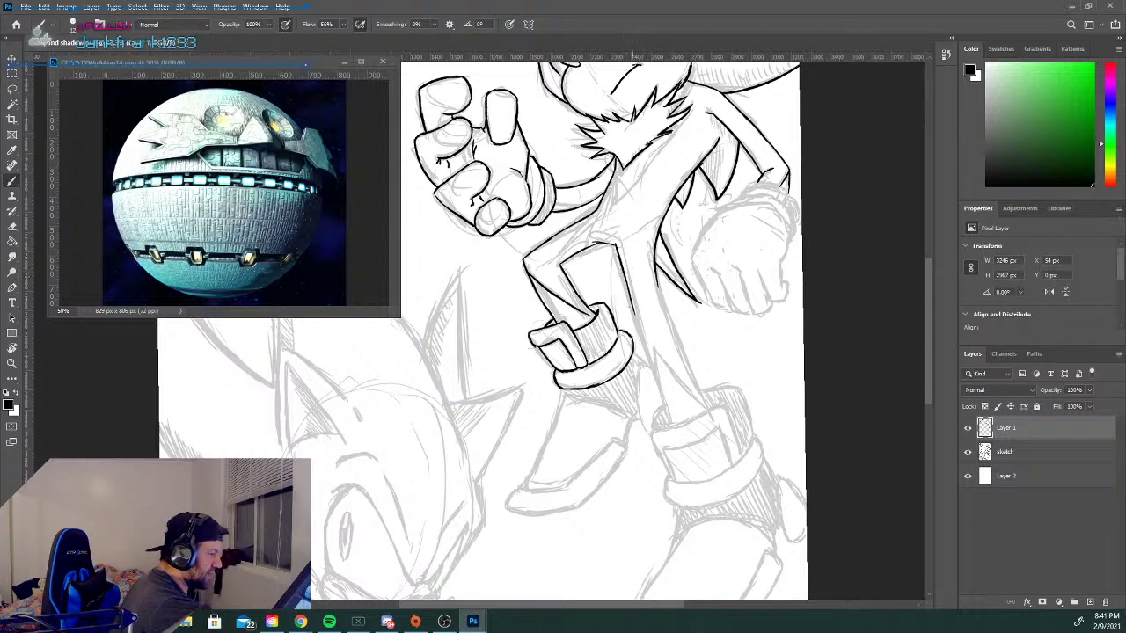
pyautogui.moveTo(624, 276); pyautogui.dragTo(665, 404)
pyautogui.hotkey('ctrl', 'z')
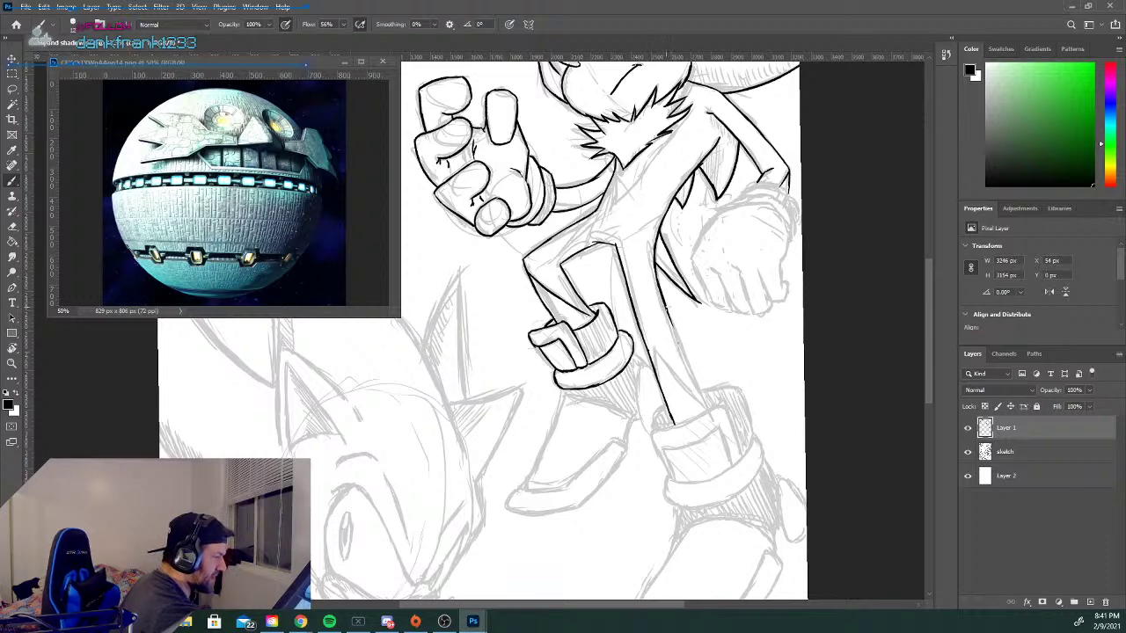
pyautogui.moveTo(675, 332); pyautogui.dragTo(703, 399)
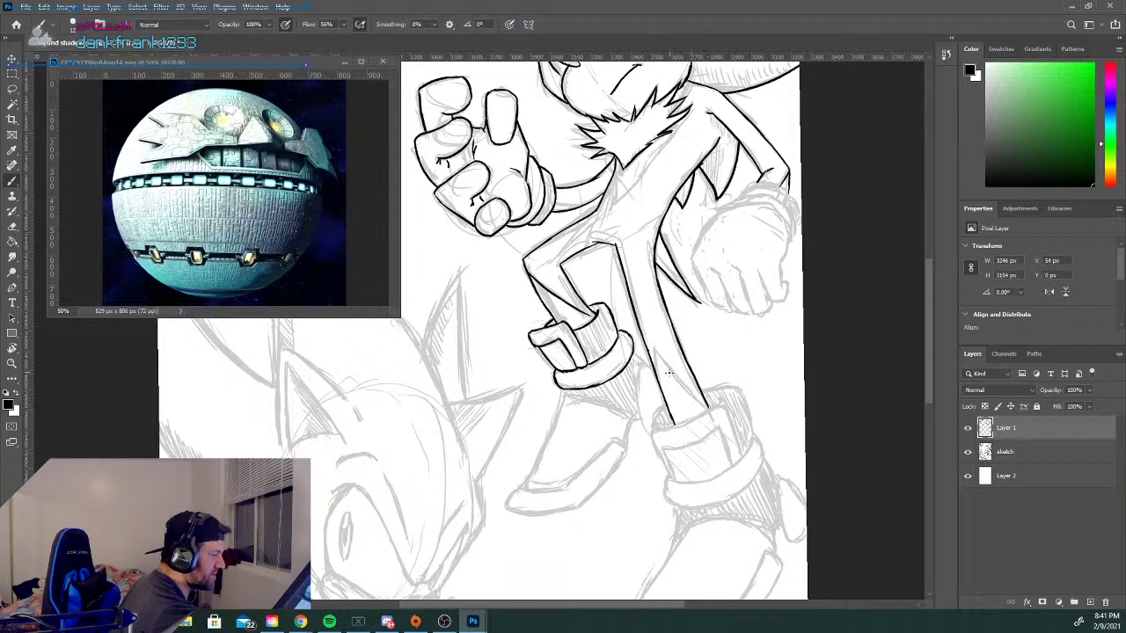
pyautogui.moveTo(651, 356)
pyautogui.mouseDown()
pyautogui.moveTo(657, 378)
pyautogui.moveTo(677, 377)
pyautogui.moveTo(708, 406)
pyautogui.moveTo(698, 403)
pyautogui.mouseUp()
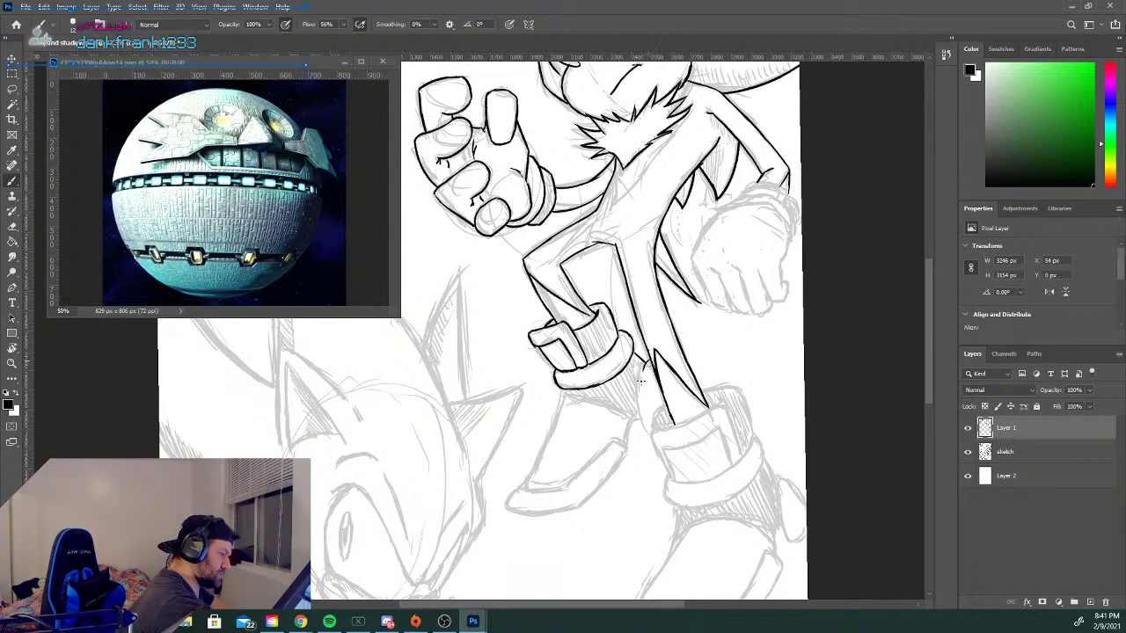
# Ink the rounded heel piece of Shadow's bent-leg shoe beside the straight leg and the shoe's long front edge down to the toe.
pyautogui.moveTo(638, 361); pyautogui.dragTo(650, 431)
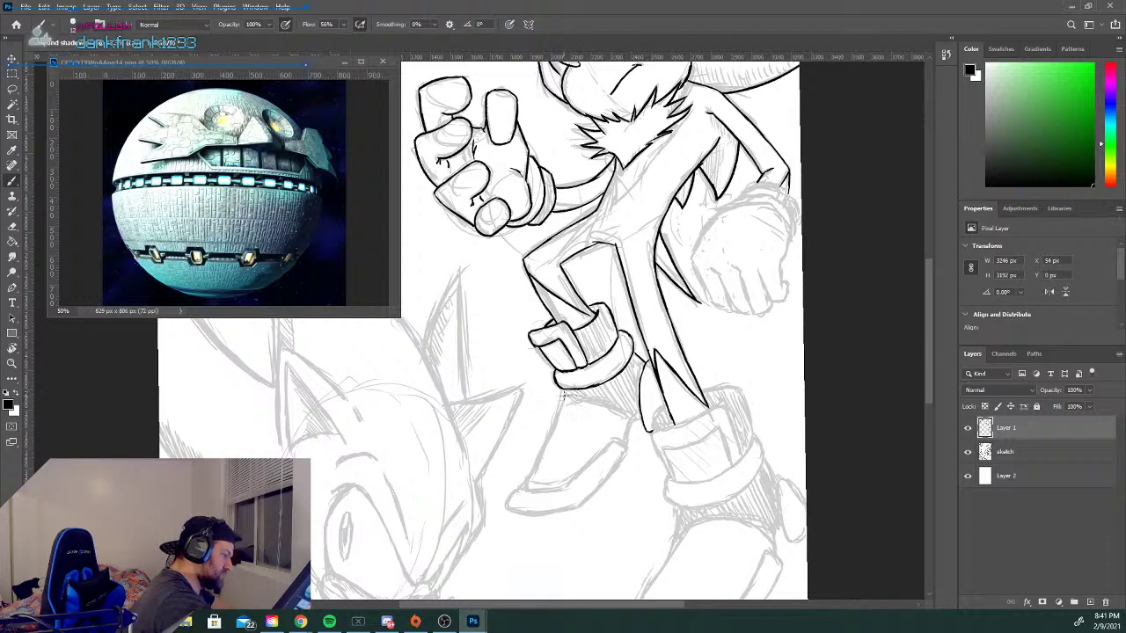
pyautogui.moveTo(563, 396); pyautogui.dragTo(546, 441)
pyautogui.moveTo(521, 486); pyautogui.dragTo(548, 438)
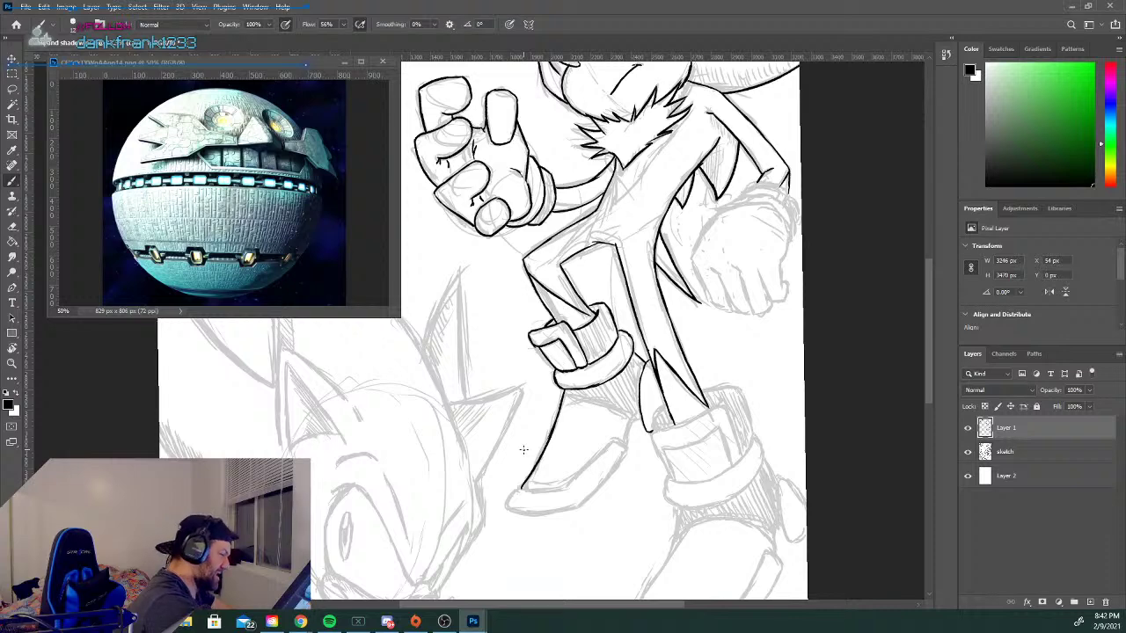
# Ink the full outline of the bent-leg shoe's sole, with its upper and lower edges running from toe to heel.
pyautogui.moveTo(515, 488)
pyautogui.mouseDown()
pyautogui.moveTo(506, 504)
pyautogui.moveTo(533, 485)
pyautogui.mouseUp()
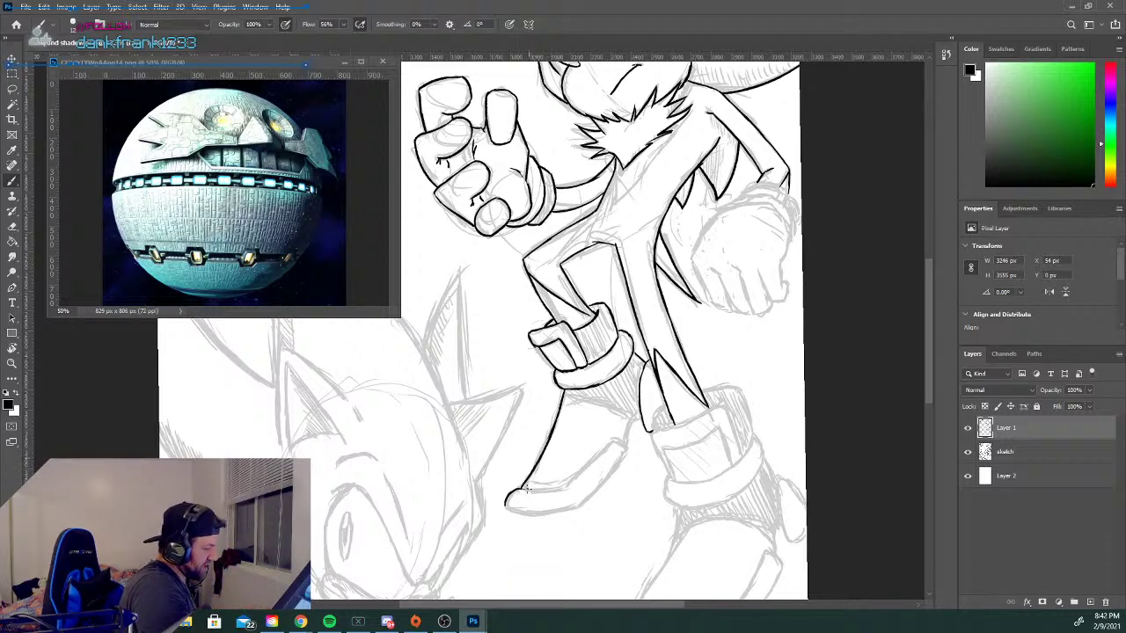
pyautogui.moveTo(521, 491)
pyautogui.mouseDown()
pyautogui.moveTo(552, 488)
pyautogui.moveTo(518, 490)
pyautogui.moveTo(581, 480)
pyautogui.mouseUp()
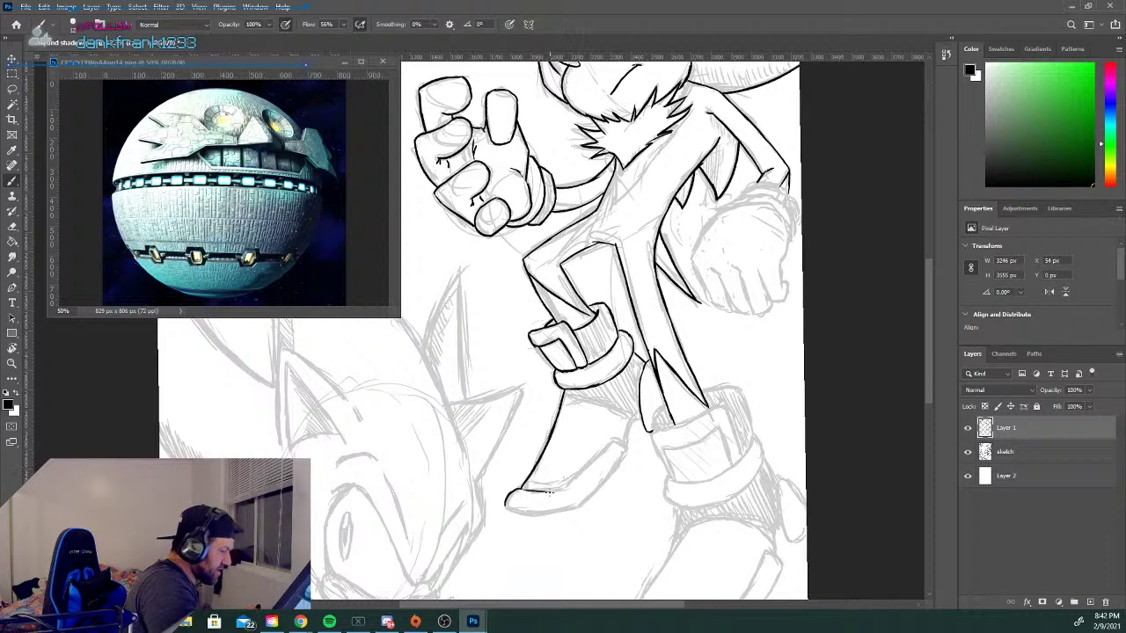
pyautogui.moveTo(546, 491); pyautogui.dragTo(594, 457)
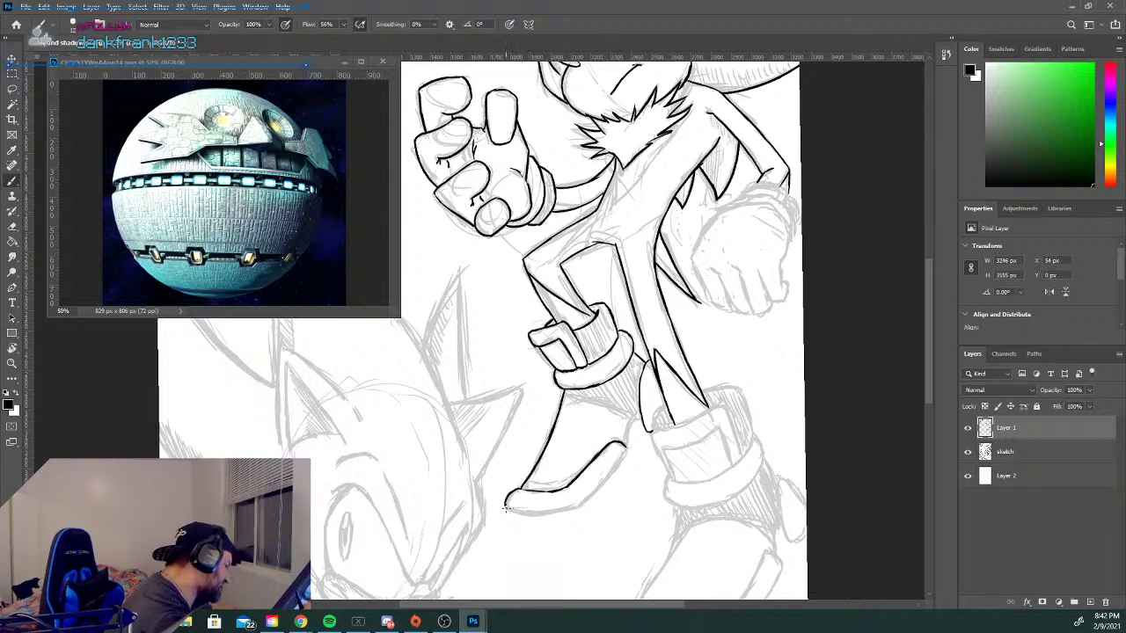
pyautogui.moveTo(506, 503); pyautogui.dragTo(532, 507)
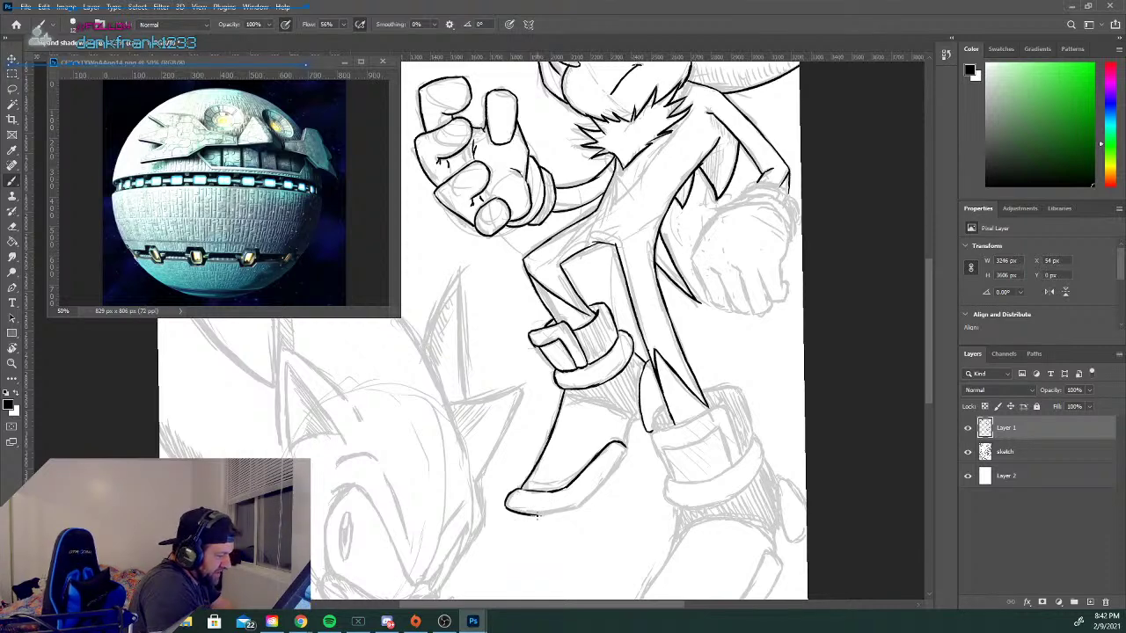
pyautogui.moveTo(533, 515); pyautogui.dragTo(571, 507)
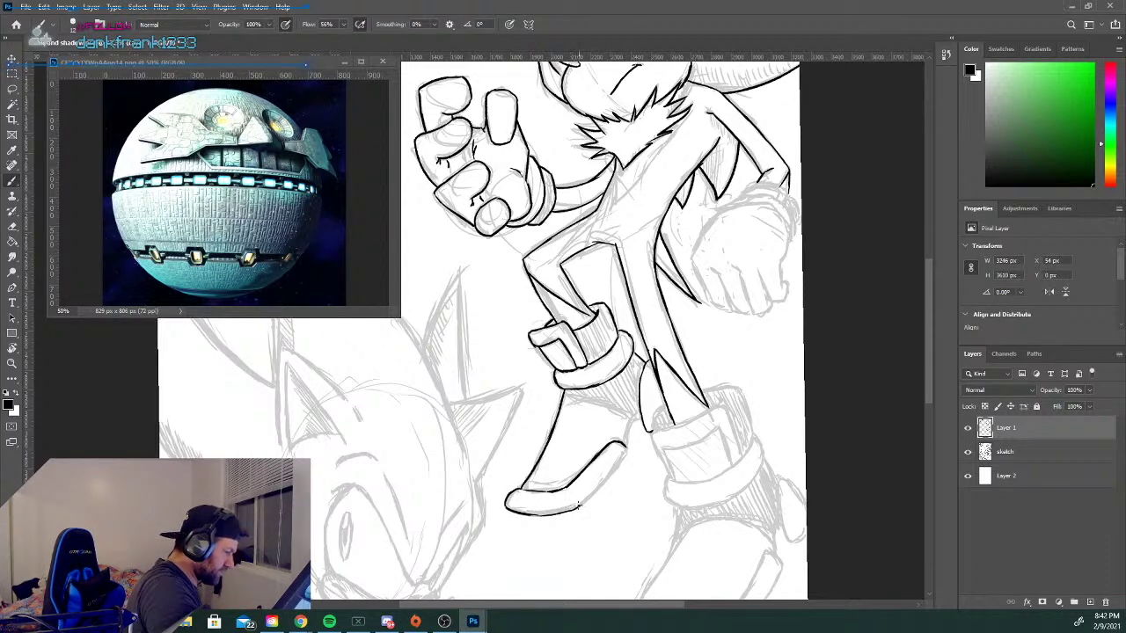
pyautogui.moveTo(581, 506); pyautogui.dragTo(625, 451)
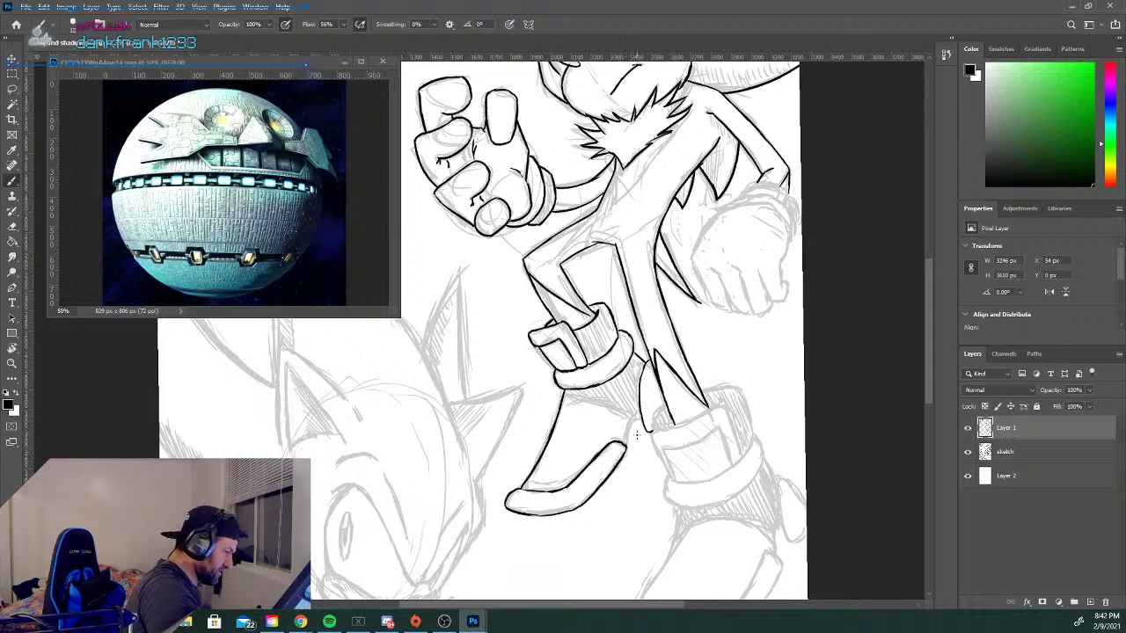
# Ink the curved seam across the top of the bent-leg shoe and the short connecting lines at its heel beside the straight leg.
pyautogui.moveTo(627, 427); pyautogui.dragTo(626, 439)
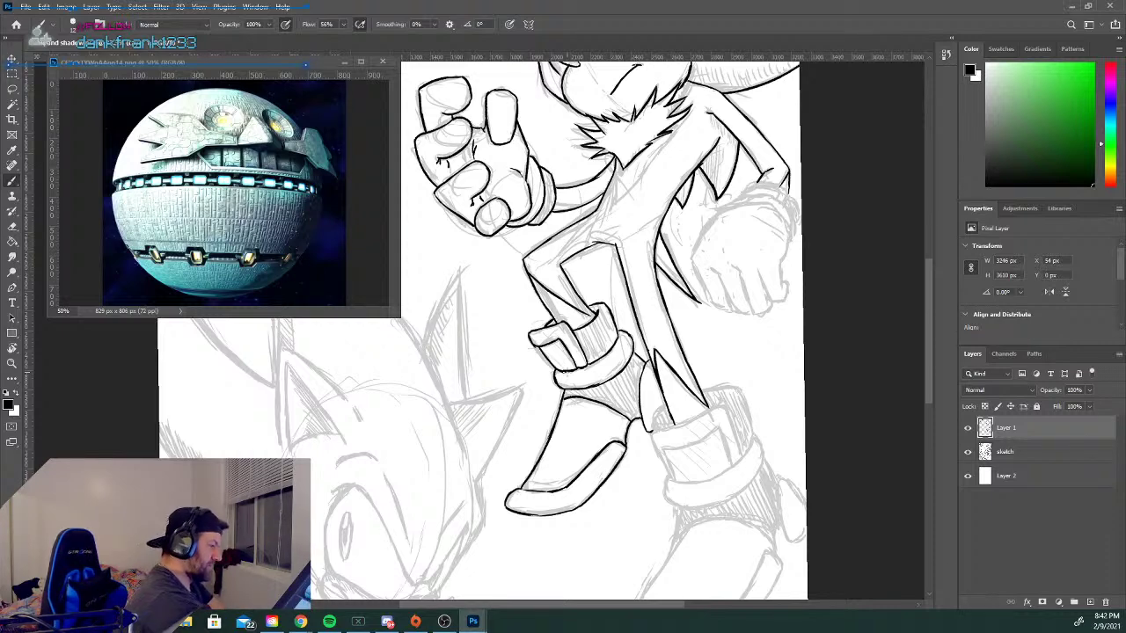
pyautogui.moveTo(666, 402); pyautogui.dragTo(652, 430)
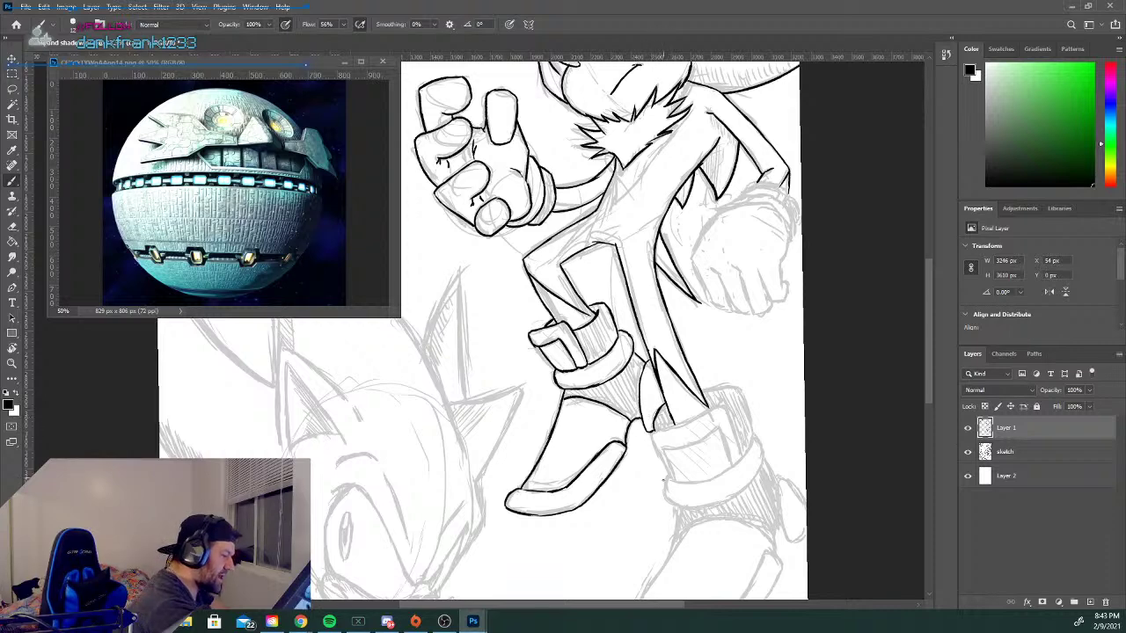
# Ink the straight leg's boot cuff, including the front plate with its inner edge lines and the rounded back rim.
pyautogui.moveTo(671, 476)
pyautogui.mouseDown()
pyautogui.moveTo(651, 435)
pyautogui.moveTo(664, 427)
pyautogui.mouseUp()
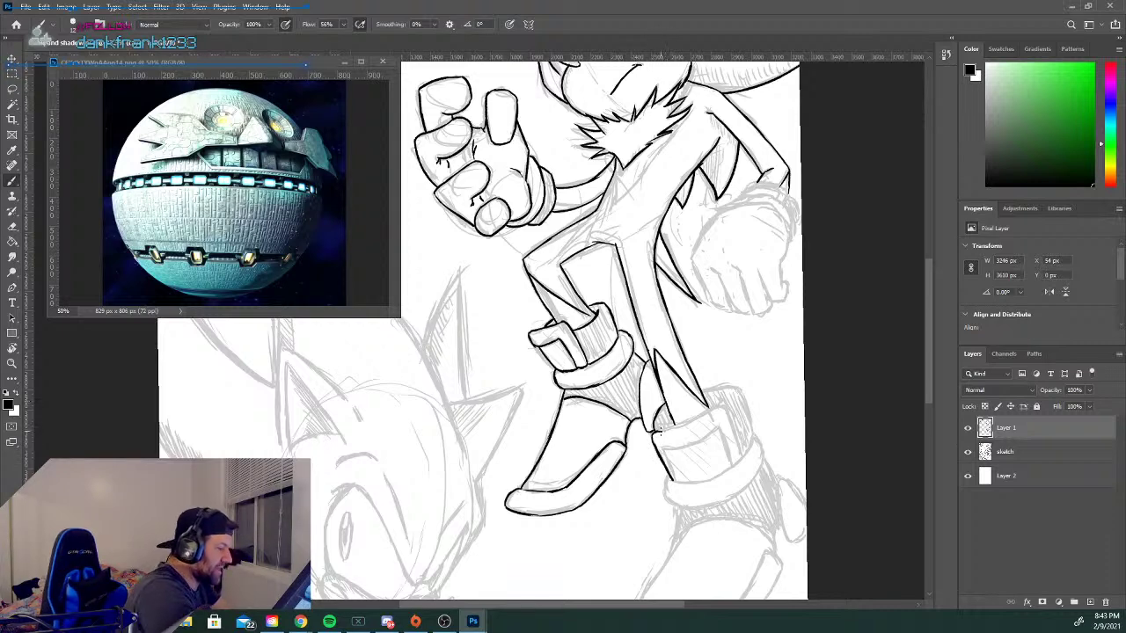
pyautogui.moveTo(688, 422)
pyautogui.mouseDown()
pyautogui.moveTo(669, 430)
pyautogui.moveTo(720, 406)
pyautogui.mouseUp()
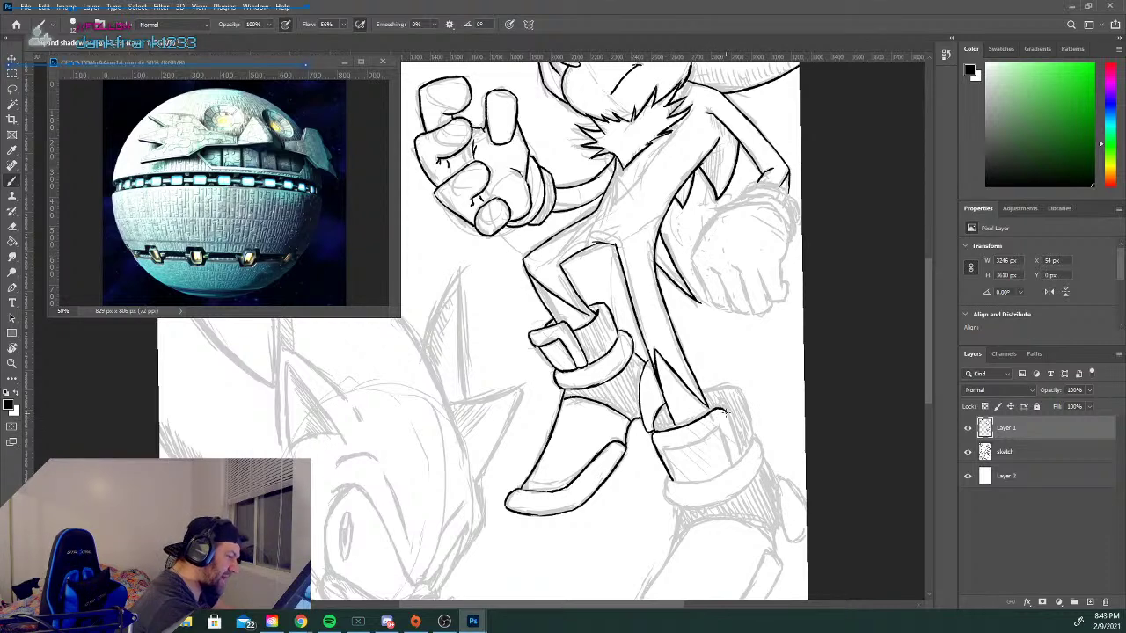
pyautogui.moveTo(731, 423); pyautogui.dragTo(741, 453)
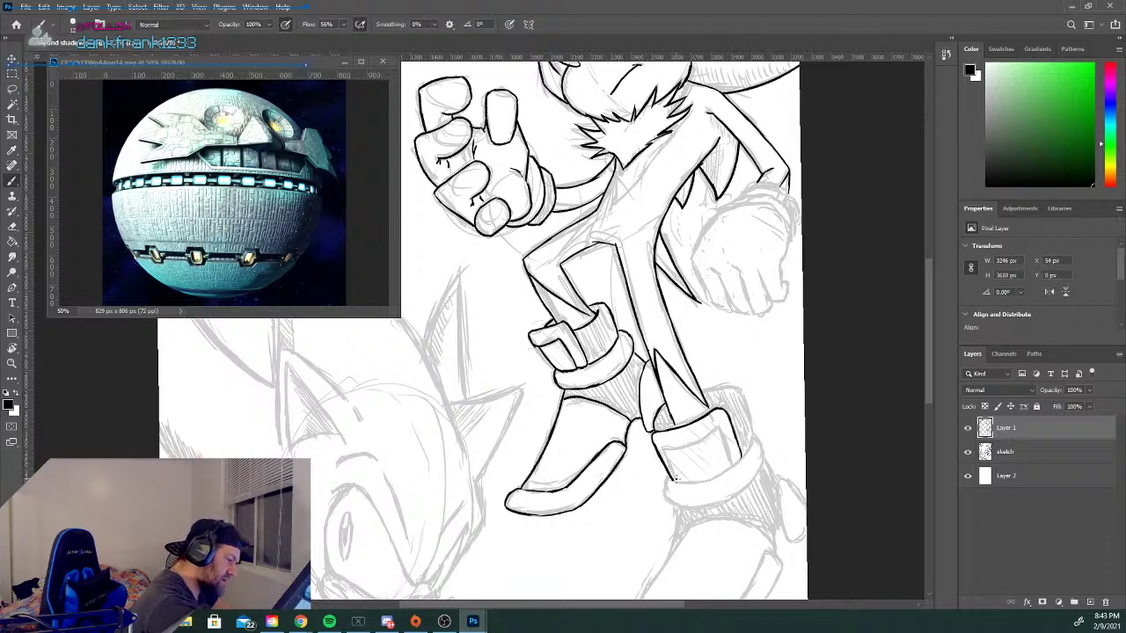
pyautogui.moveTo(677, 481); pyautogui.dragTo(667, 461)
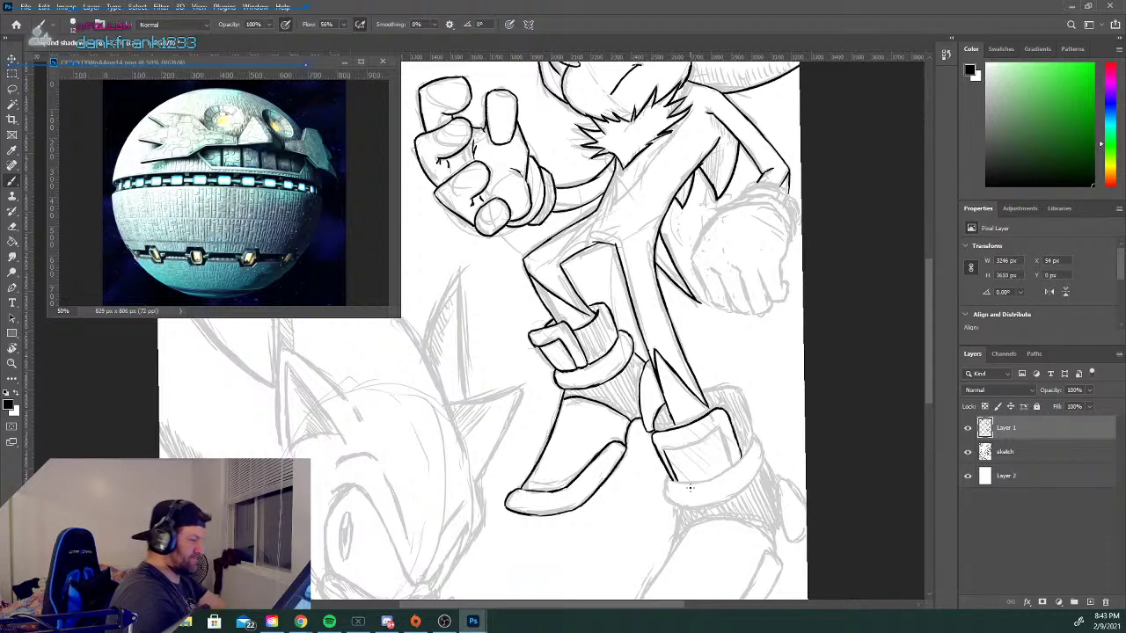
pyautogui.moveTo(660, 450)
pyautogui.mouseDown()
pyautogui.moveTo(721, 429)
pyautogui.moveTo(730, 461)
pyautogui.moveTo(739, 454)
pyautogui.mouseUp()
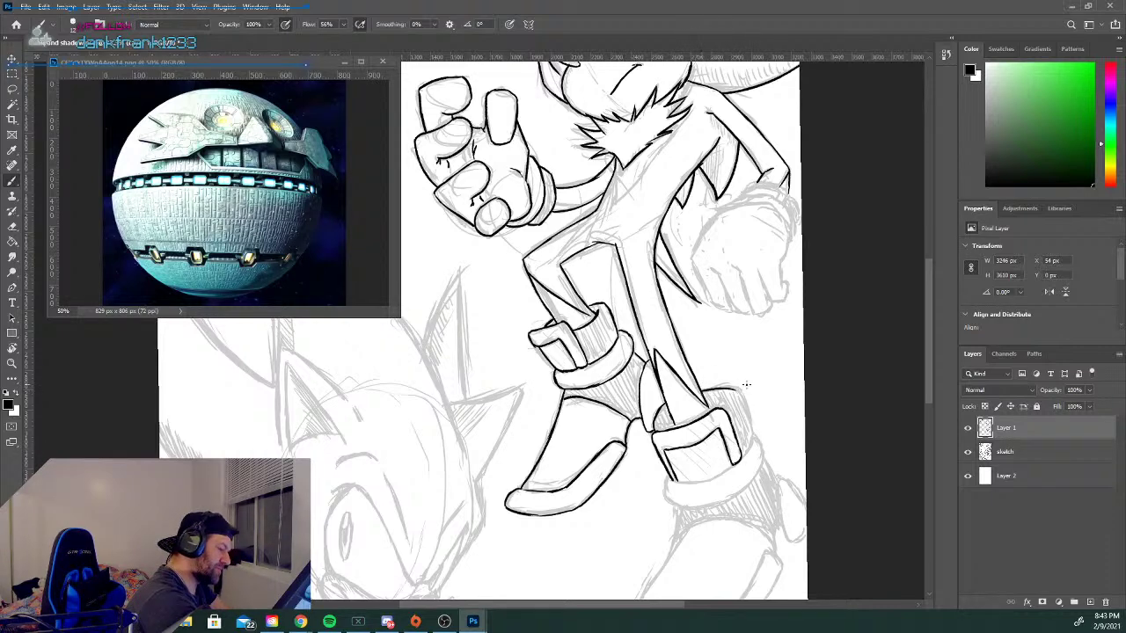
pyautogui.moveTo(735, 388)
pyautogui.mouseDown()
pyautogui.moveTo(753, 422)
pyautogui.moveTo(741, 457)
pyautogui.moveTo(750, 432)
pyautogui.mouseUp()
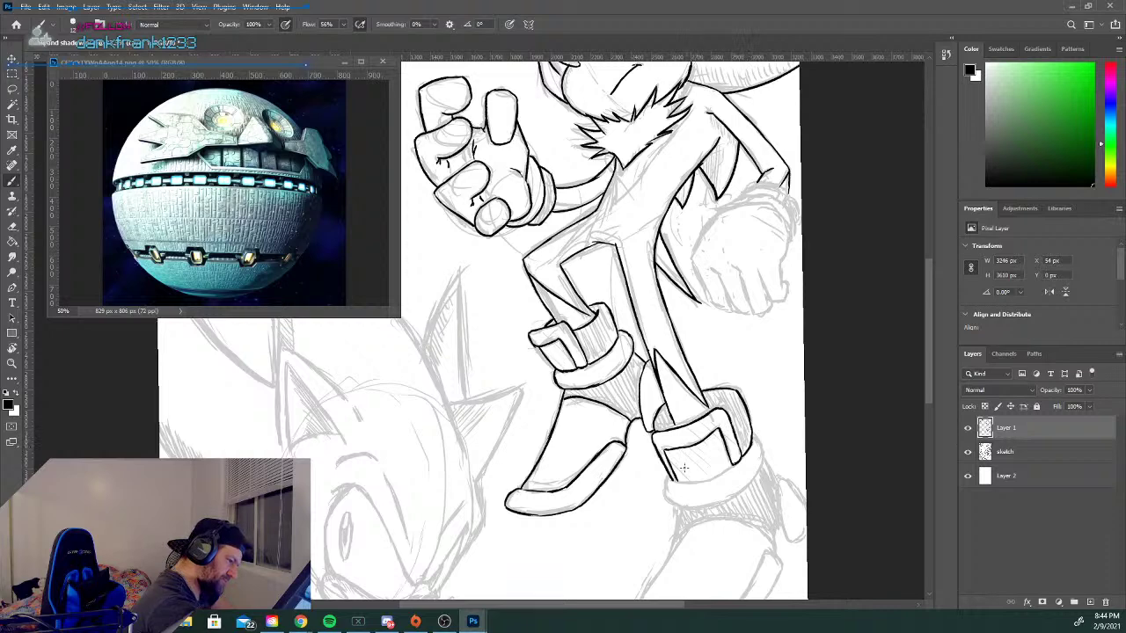
# Ink the thick rounded band around the ankle below the straight leg's boot cuff.
pyautogui.moveTo(668, 480); pyautogui.dragTo(738, 465)
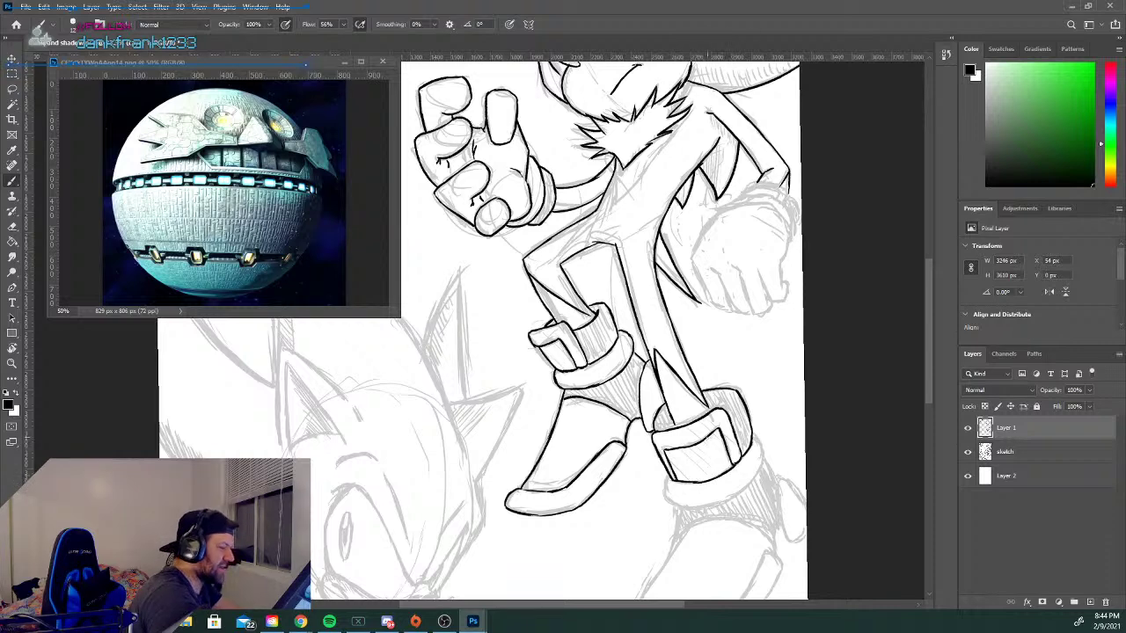
pyautogui.moveTo(665, 482); pyautogui.dragTo(676, 508)
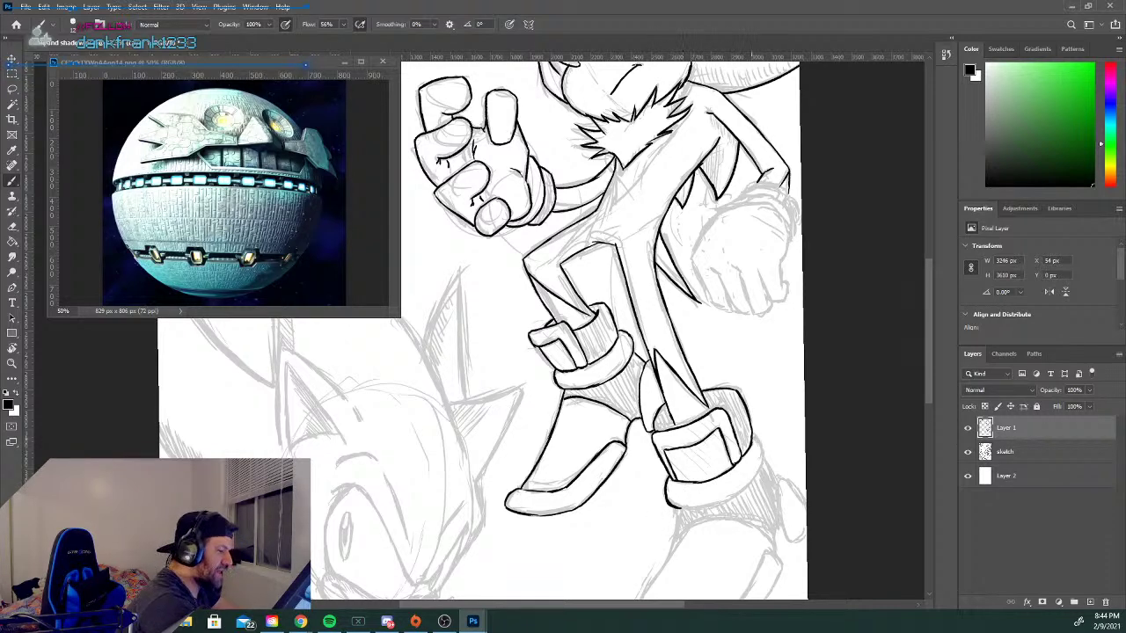
pyautogui.moveTo(752, 432); pyautogui.dragTo(761, 457)
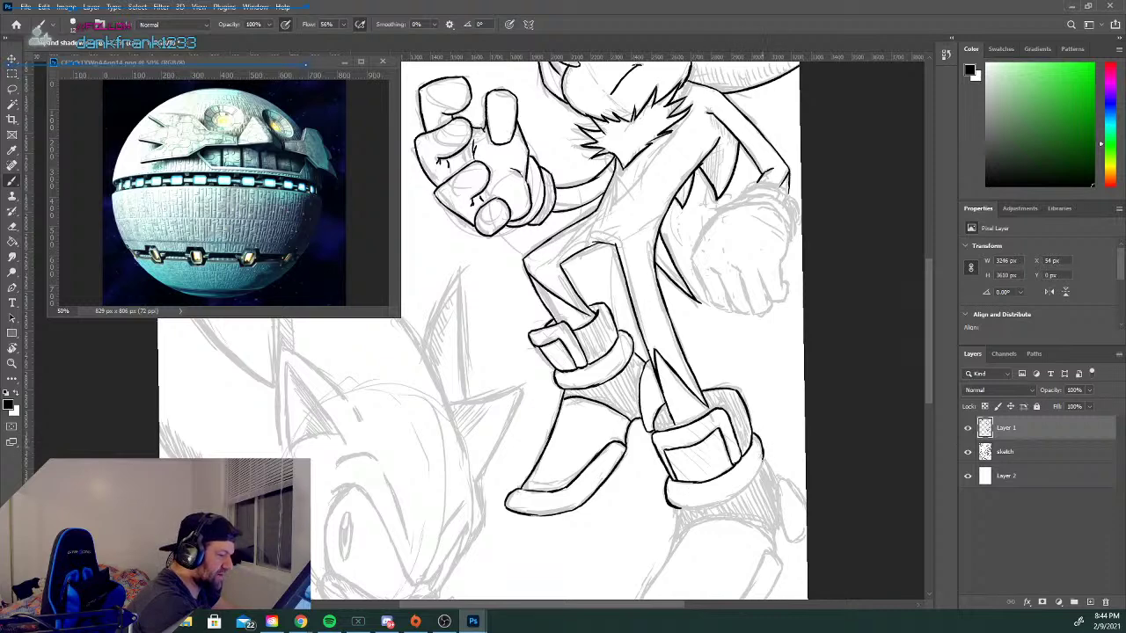
pyautogui.moveTo(676, 508); pyautogui.dragTo(707, 507)
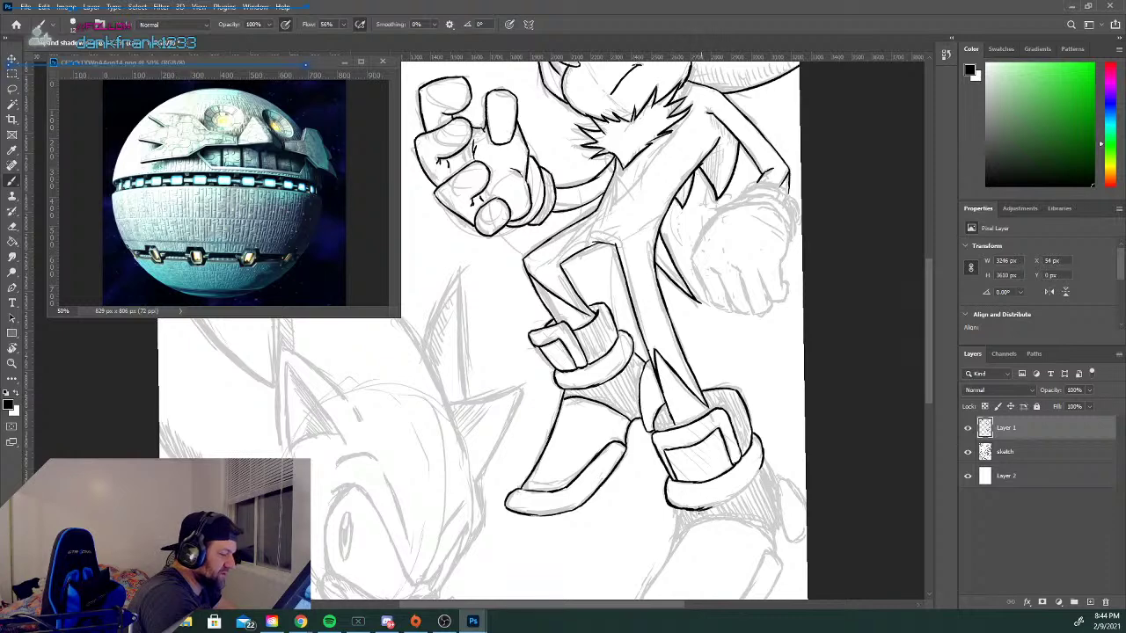
pyautogui.hotkey('ctrl', 'z')
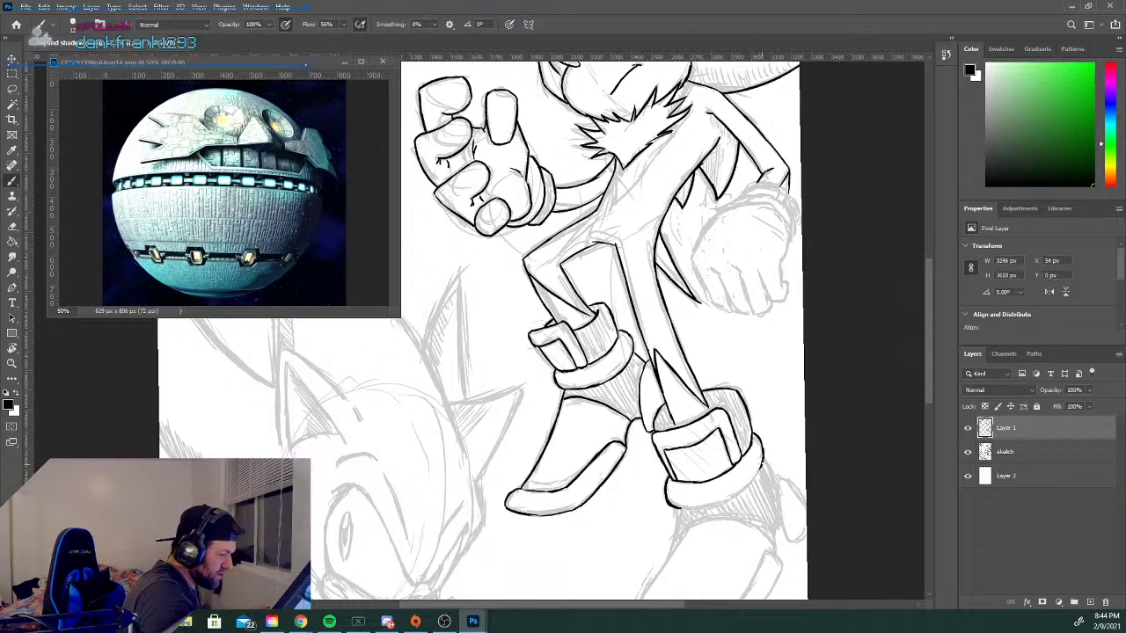
pyautogui.moveTo(759, 466)
pyautogui.mouseDown()
pyautogui.moveTo(703, 510)
pyautogui.moveTo(737, 498)
pyautogui.mouseUp()
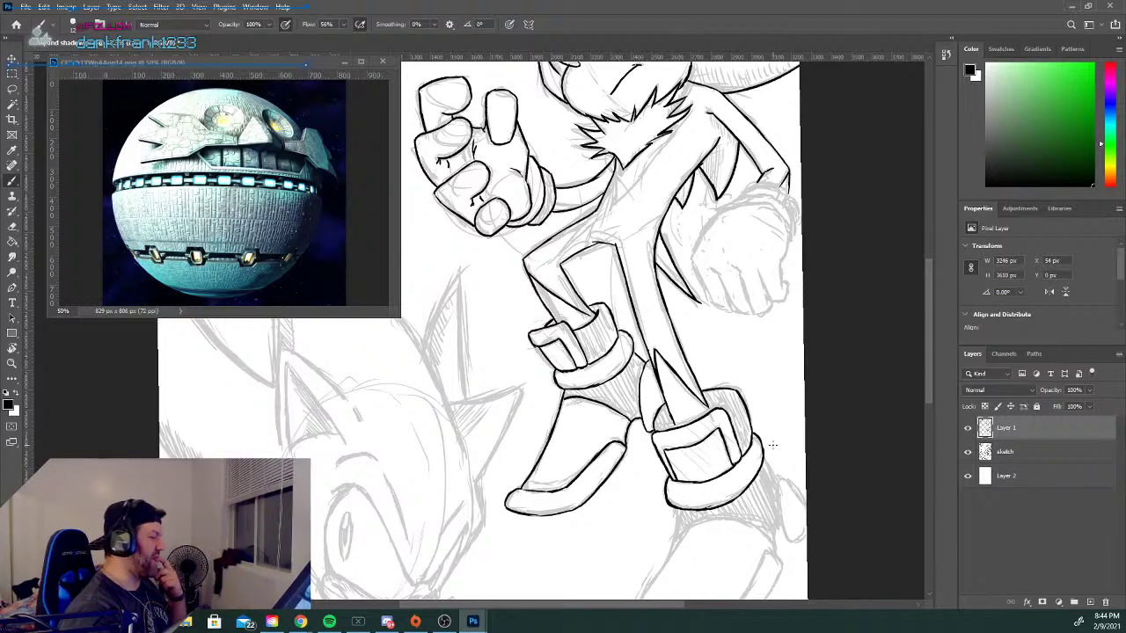
# Ink the back and front edges of the ankle below the straight leg's band, including the rounded heel piece near the canvas edge.
pyautogui.hotkey('ctrl', '-')
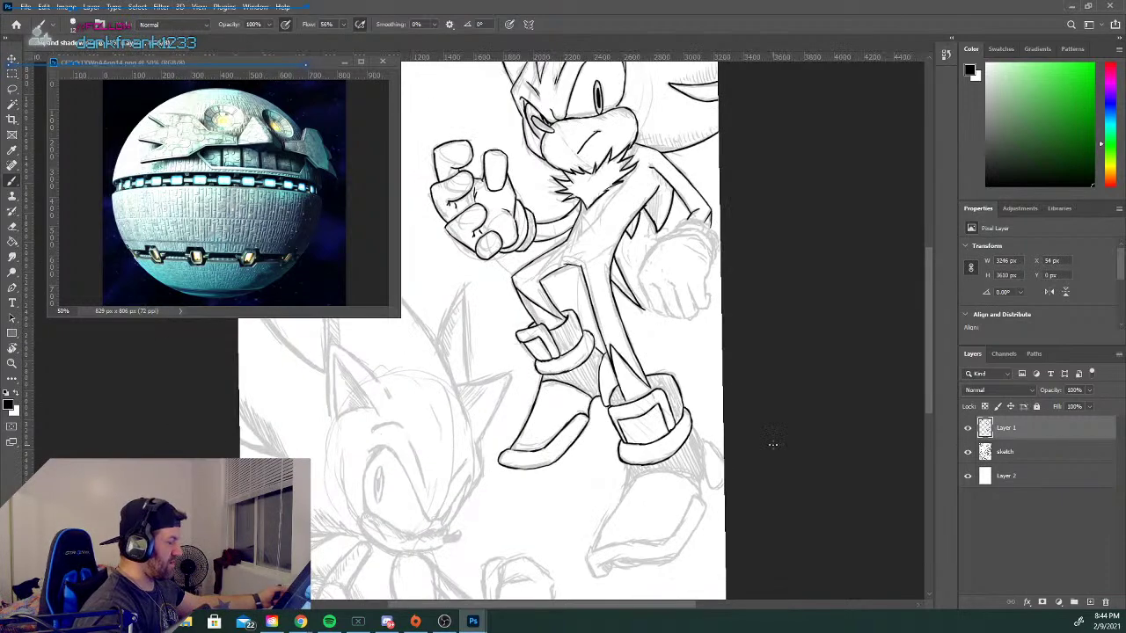
pyautogui.hotkey('ctrl', '+')
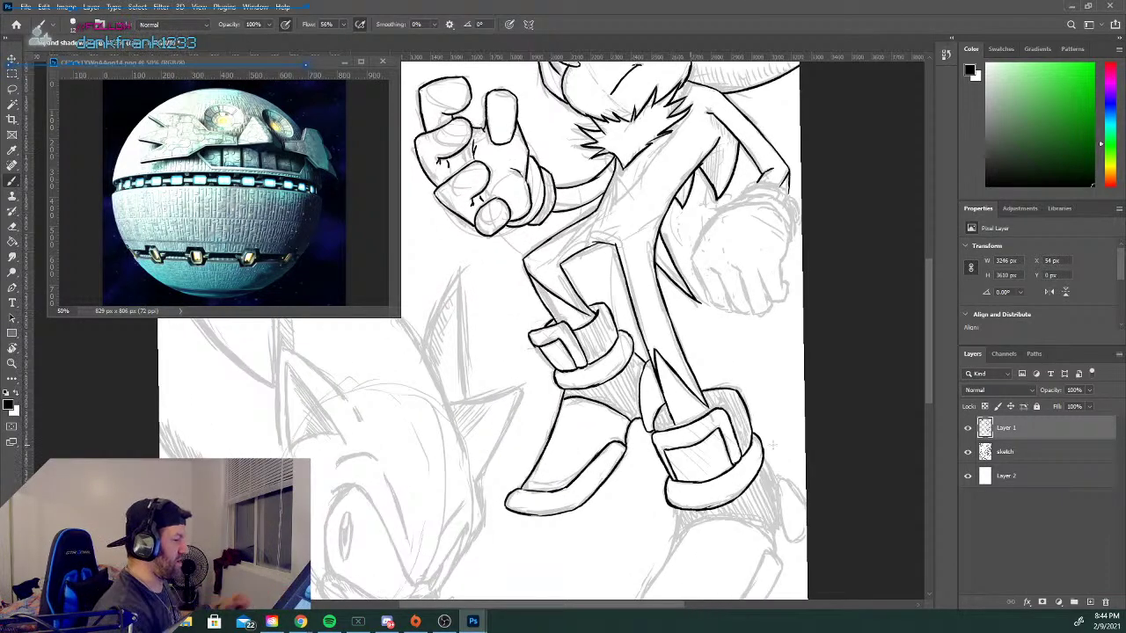
pyautogui.moveTo(925, 350); pyautogui.dragTo(925, 397)
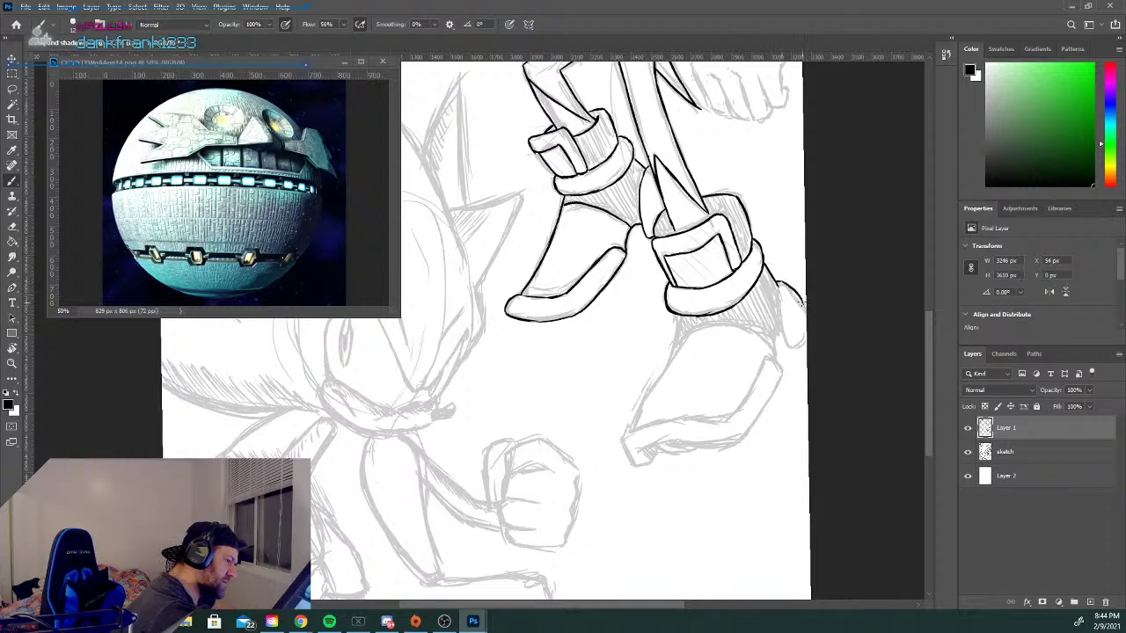
pyautogui.moveTo(777, 279)
pyautogui.mouseDown()
pyautogui.moveTo(807, 307)
pyautogui.moveTo(780, 309)
pyautogui.moveTo(791, 345)
pyautogui.moveTo(800, 336)
pyautogui.moveTo(789, 340)
pyautogui.moveTo(781, 323)
pyautogui.moveTo(778, 353)
pyautogui.mouseUp()
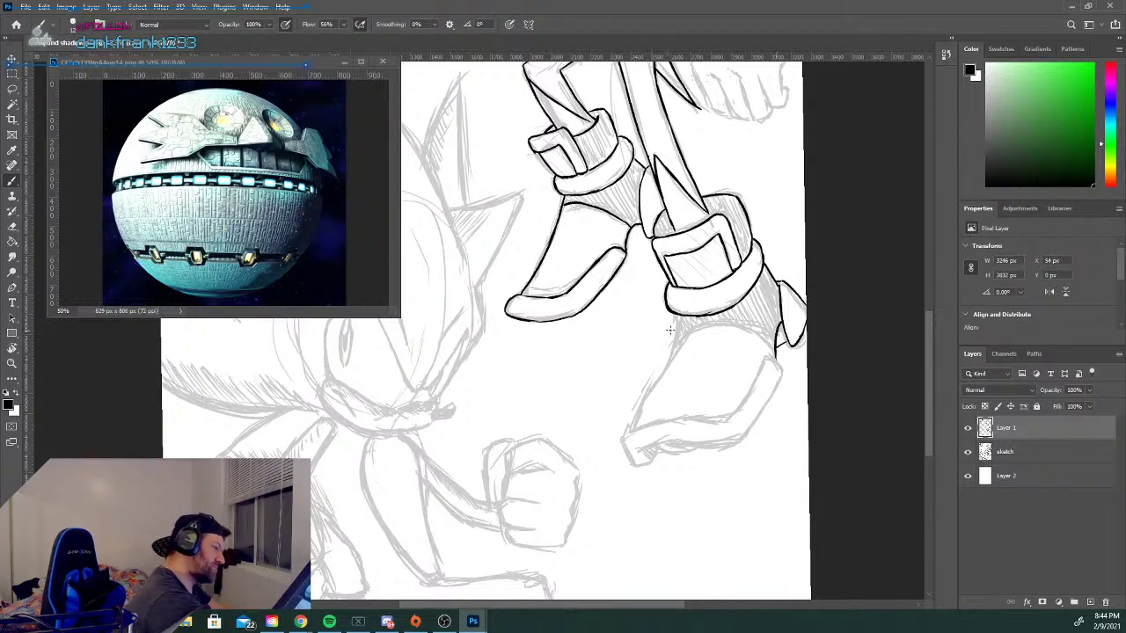
pyautogui.moveTo(677, 315); pyautogui.dragTo(667, 368)
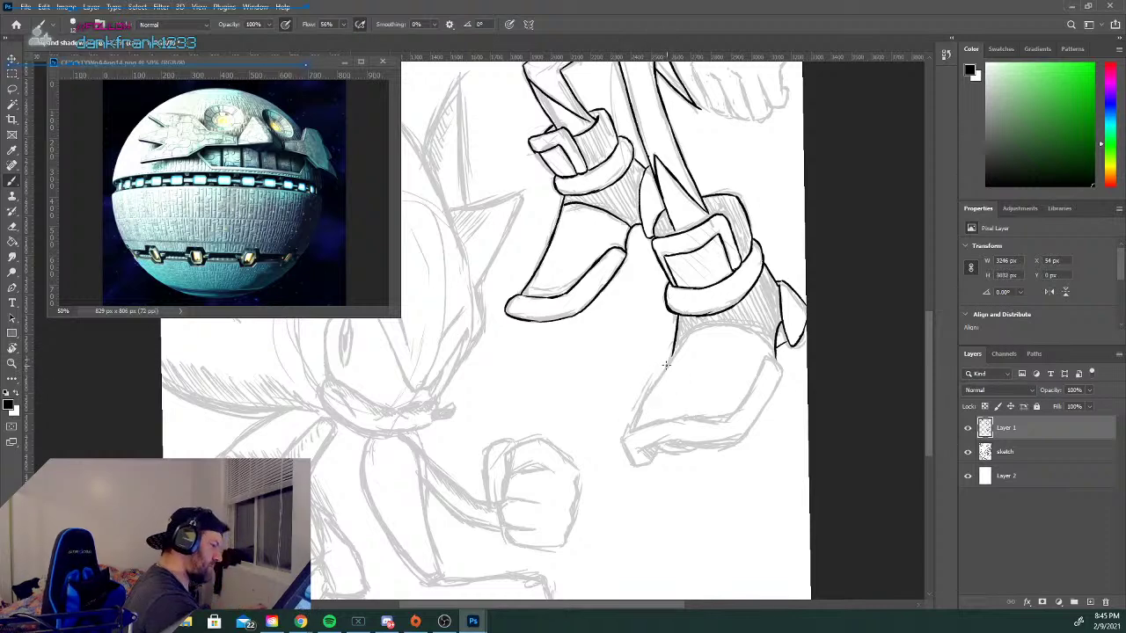
# Ink the straight-leg shoe's front edge and toe, plus the upper, heel and lower edges of its sole.
pyautogui.moveTo(672, 355)
pyautogui.mouseDown()
pyautogui.moveTo(624, 439)
pyautogui.moveTo(641, 460)
pyautogui.moveTo(645, 428)
pyautogui.moveTo(739, 410)
pyautogui.moveTo(770, 356)
pyautogui.mouseUp()
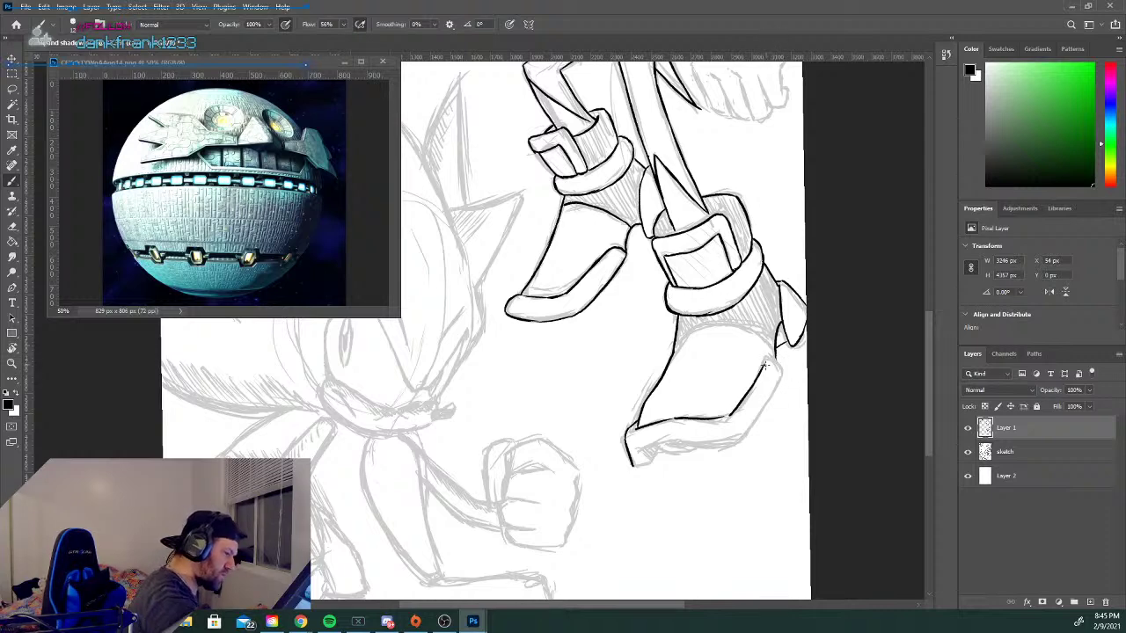
pyautogui.moveTo(768, 360); pyautogui.dragTo(781, 378)
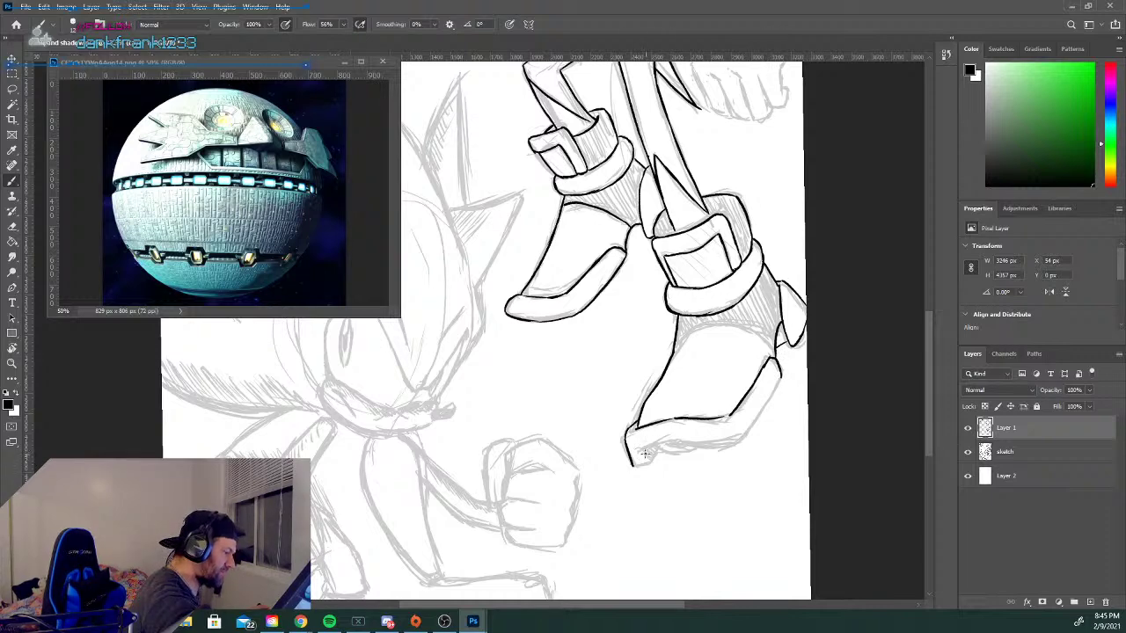
pyautogui.moveTo(641, 453); pyautogui.dragTo(679, 439)
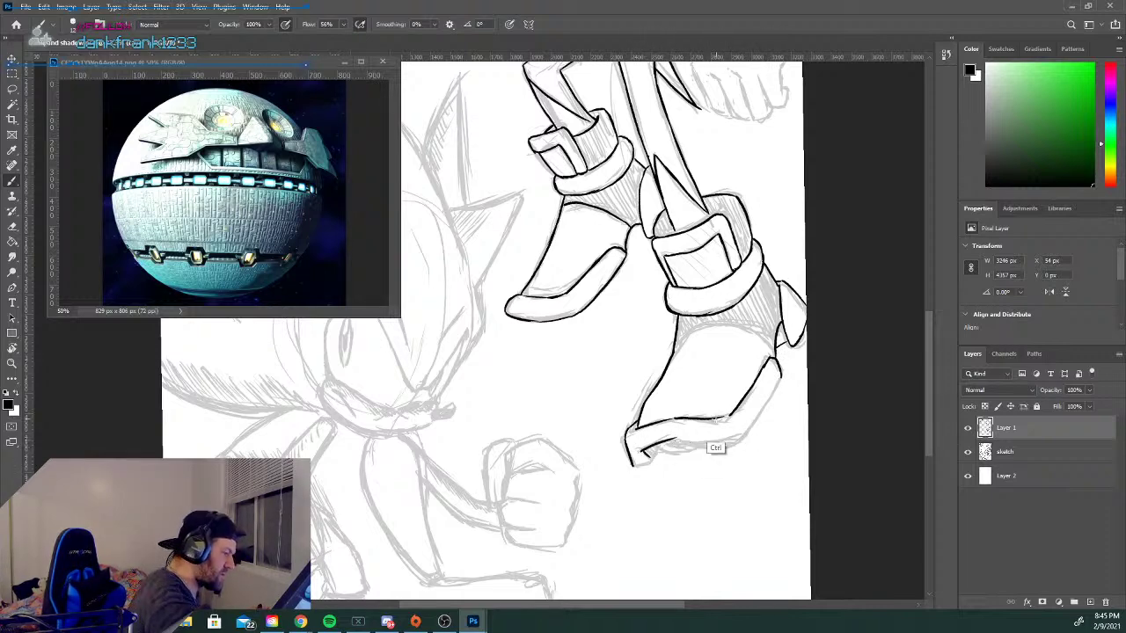
pyautogui.moveTo(678, 440)
pyautogui.mouseDown()
pyautogui.moveTo(714, 450)
pyautogui.moveTo(743, 432)
pyautogui.moveTo(732, 446)
pyautogui.moveTo(768, 400)
pyautogui.mouseUp()
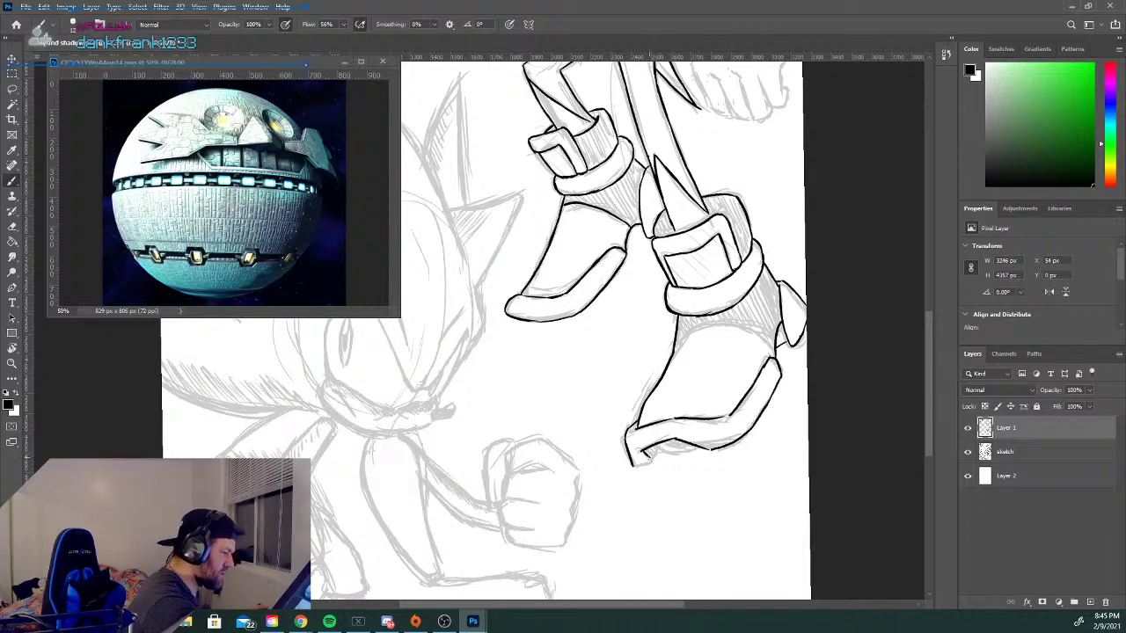
# Close the toe tip of the straight-leg shoe and darken the recesses under its sole with hatching and solid black.
pyautogui.moveTo(638, 466); pyautogui.dragTo(660, 443)
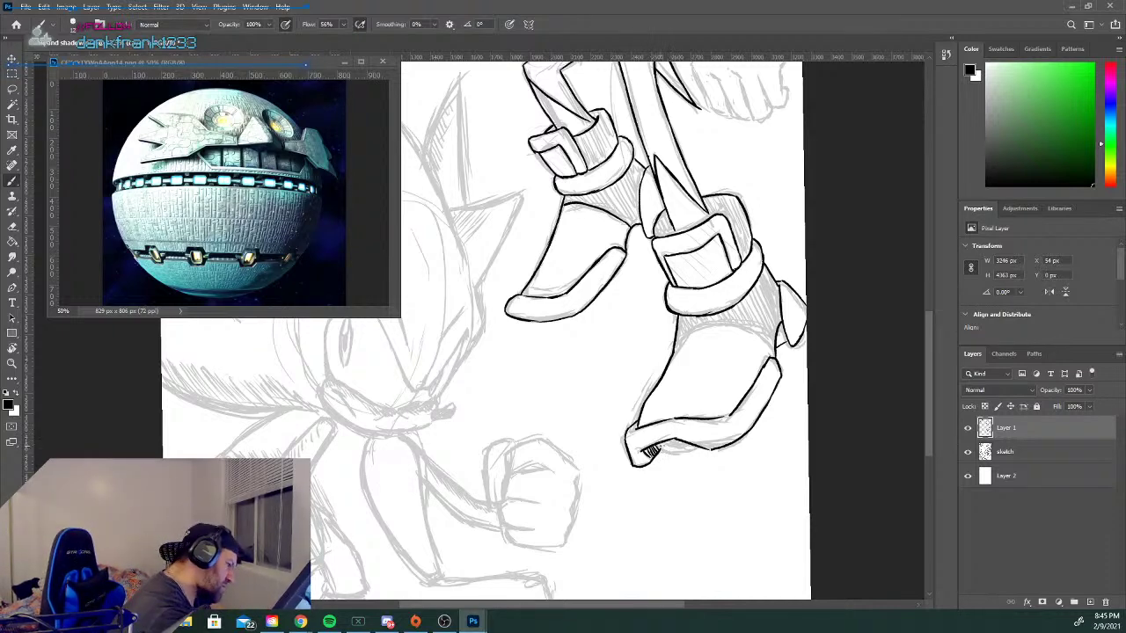
pyautogui.moveTo(655, 449)
pyautogui.mouseDown()
pyautogui.moveTo(700, 450)
pyautogui.moveTo(654, 450)
pyautogui.moveTo(691, 448)
pyautogui.moveTo(686, 440)
pyautogui.mouseUp()
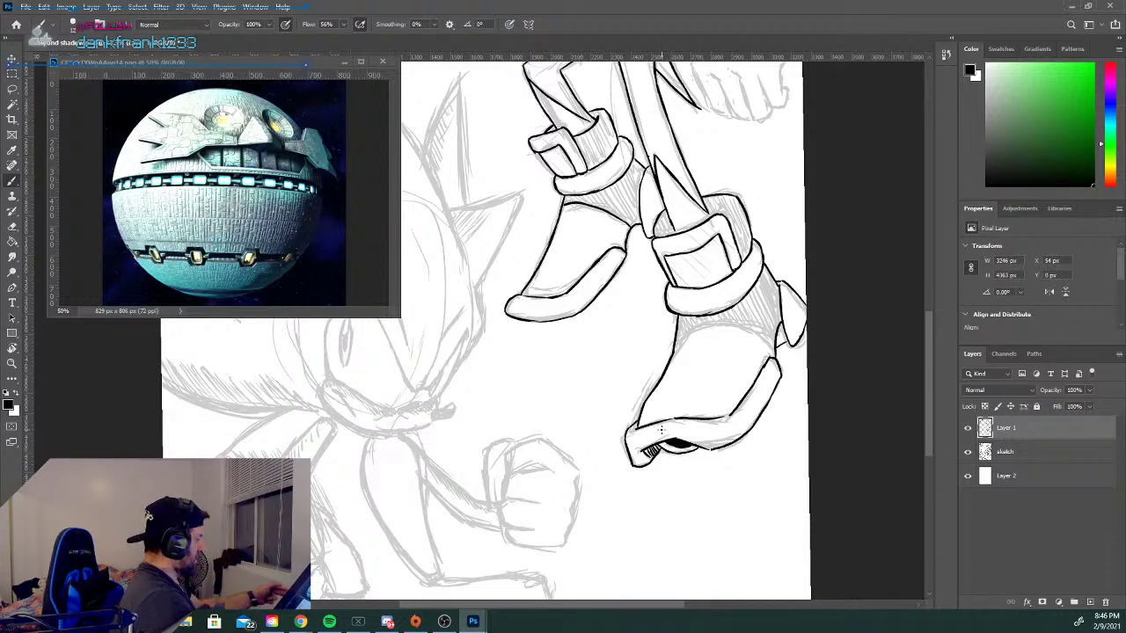
pyautogui.hotkey('ctrl', '-')
pyautogui.hotkey('ctrl', '-')
pyautogui.hotkey('ctrl', '-')
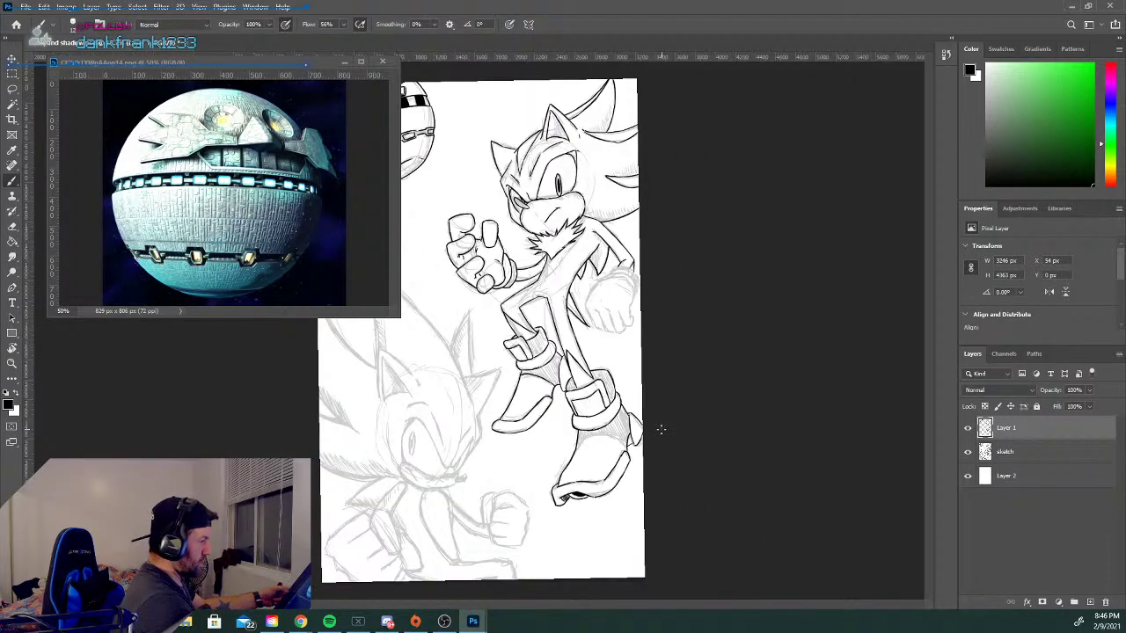
pyautogui.hotkey('ctrl', '+')
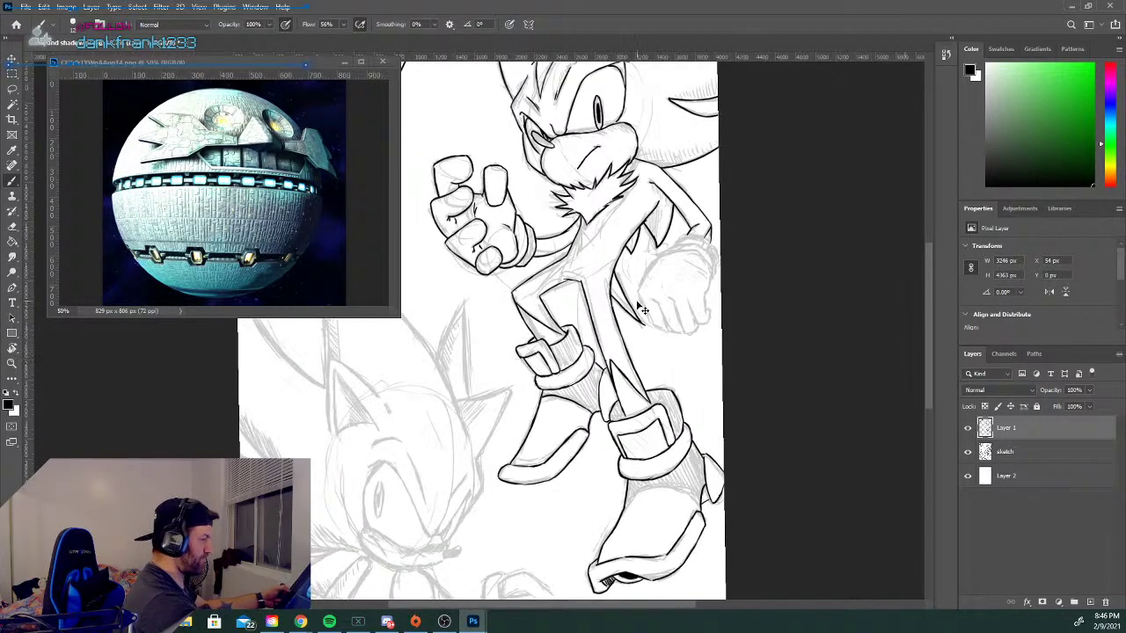
# Ink the upper edge of the glove cuff on Shadow's lowered hand and the double-lined ring around the wrist above it.
pyautogui.hotkey('ctrl', '+')
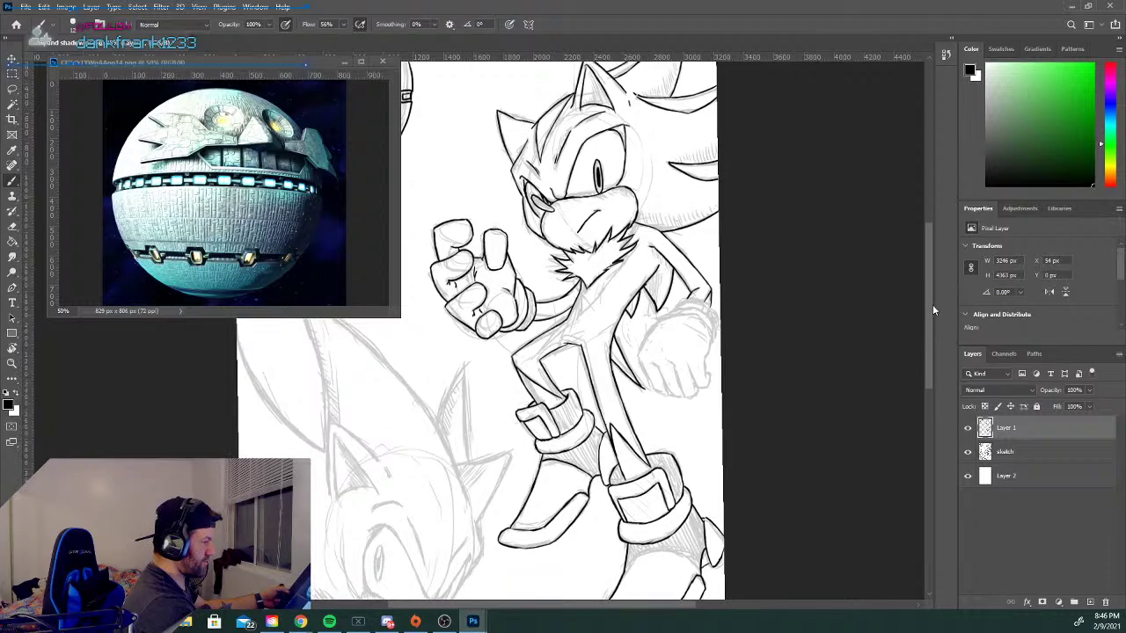
pyautogui.hotkey('ctrl', '+')
pyautogui.moveTo(531, 604); pyautogui.dragTo(573, 605)
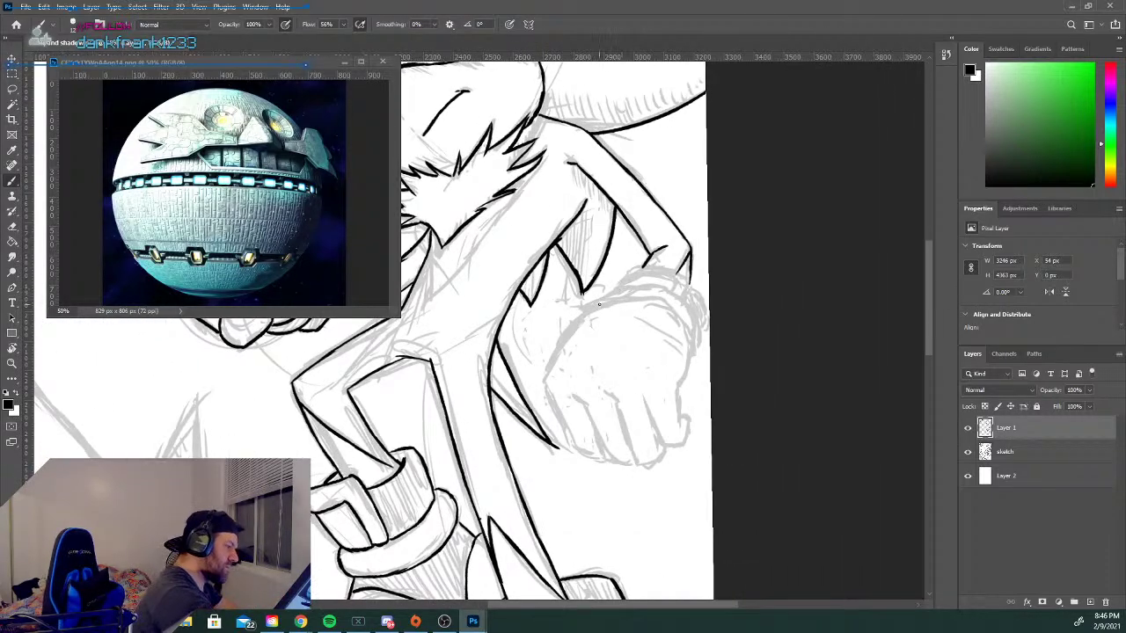
pyautogui.moveTo(600, 301); pyautogui.dragTo(651, 286)
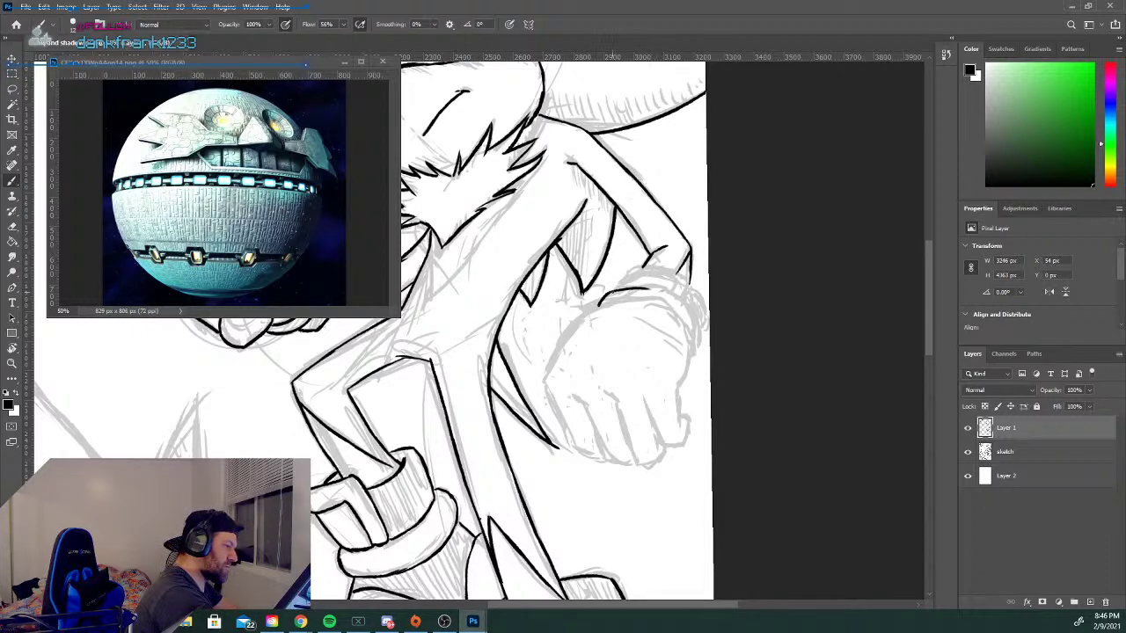
pyautogui.hotkey('ctrl', 'z')
pyautogui.moveTo(694, 343)
pyautogui.mouseDown()
pyautogui.moveTo(670, 292)
pyautogui.moveTo(693, 320)
pyautogui.mouseUp()
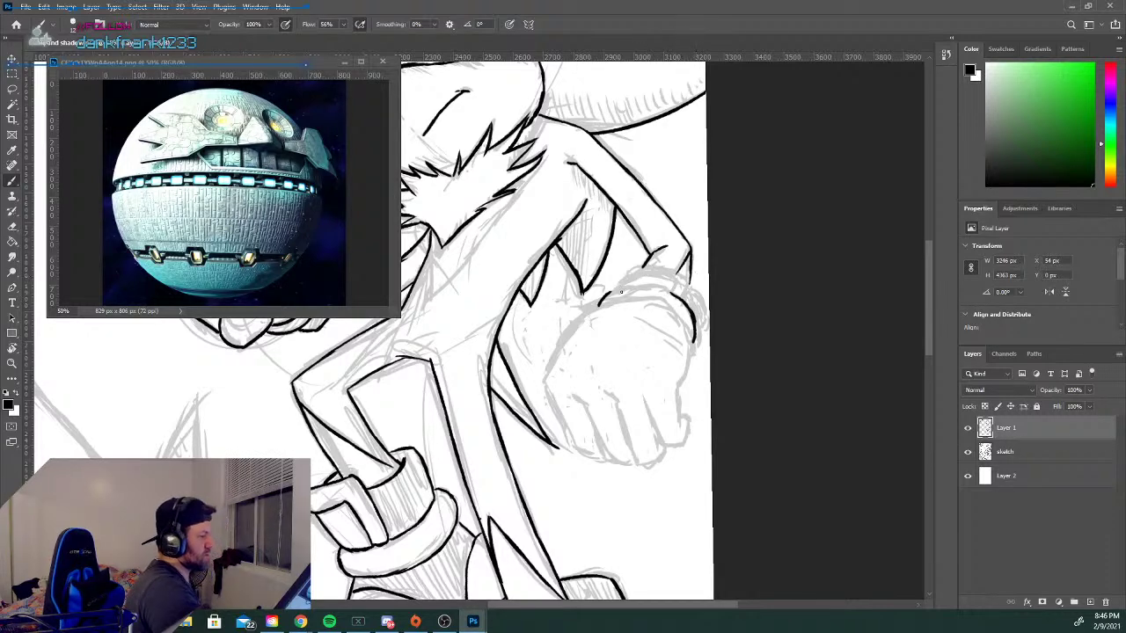
pyautogui.moveTo(605, 296)
pyautogui.mouseDown()
pyautogui.moveTo(672, 280)
pyautogui.moveTo(617, 288)
pyautogui.moveTo(645, 255)
pyautogui.moveTo(657, 276)
pyautogui.moveTo(633, 271)
pyautogui.moveTo(674, 268)
pyautogui.mouseUp()
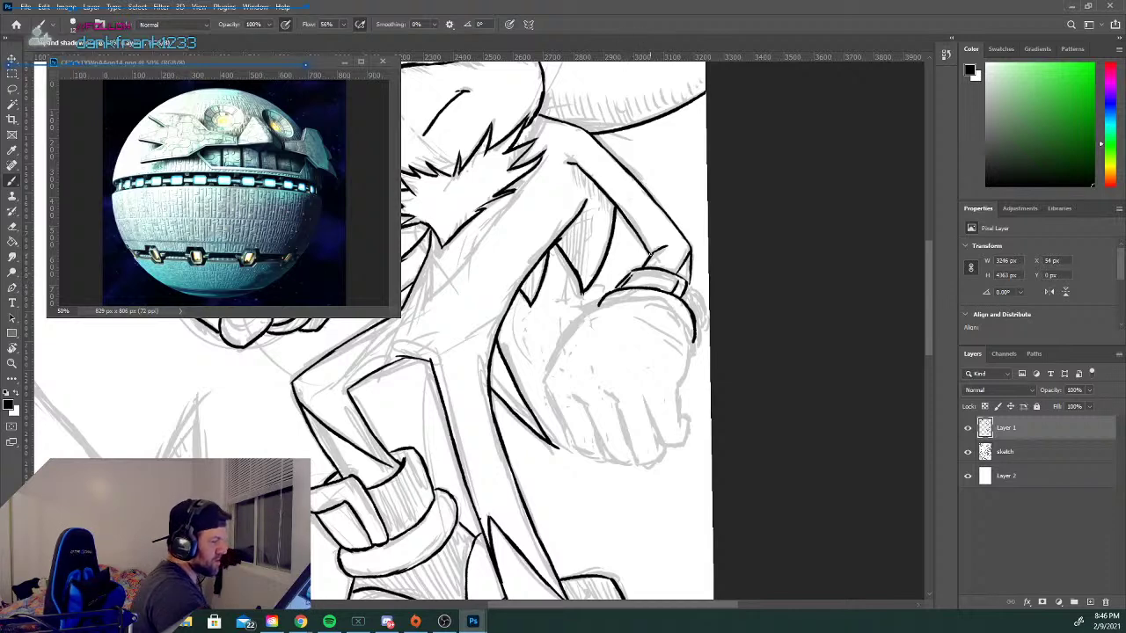
pyautogui.moveTo(632, 274); pyautogui.dragTo(670, 276)
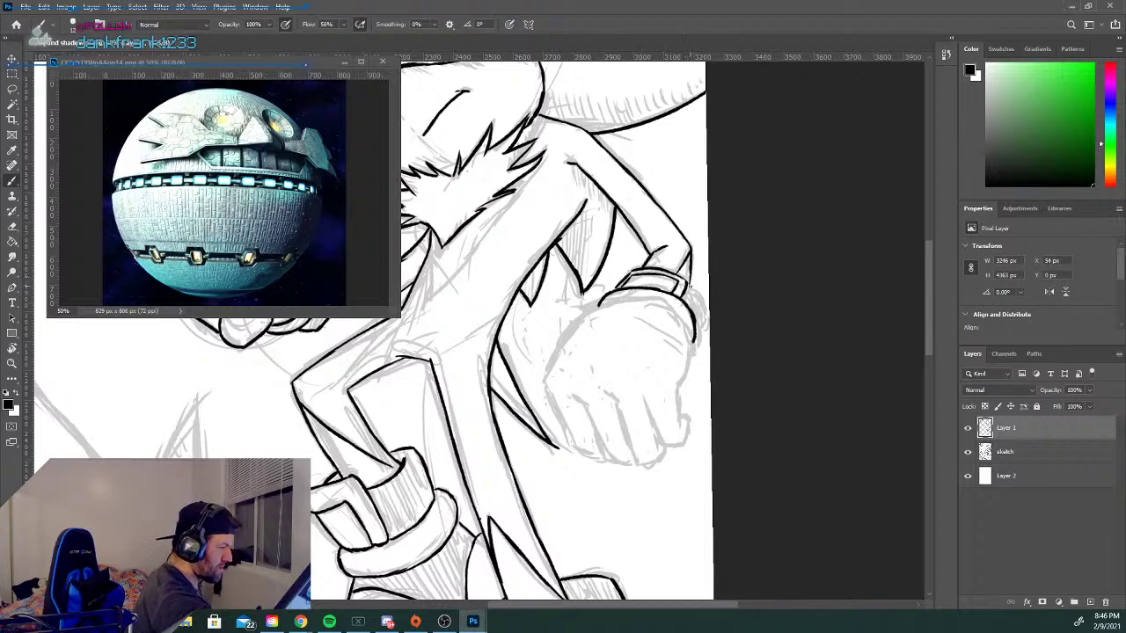
# Ink the rounded outer end and the lower edge of the lowered hand's glove cuff.
pyautogui.moveTo(688, 283); pyautogui.dragTo(701, 316)
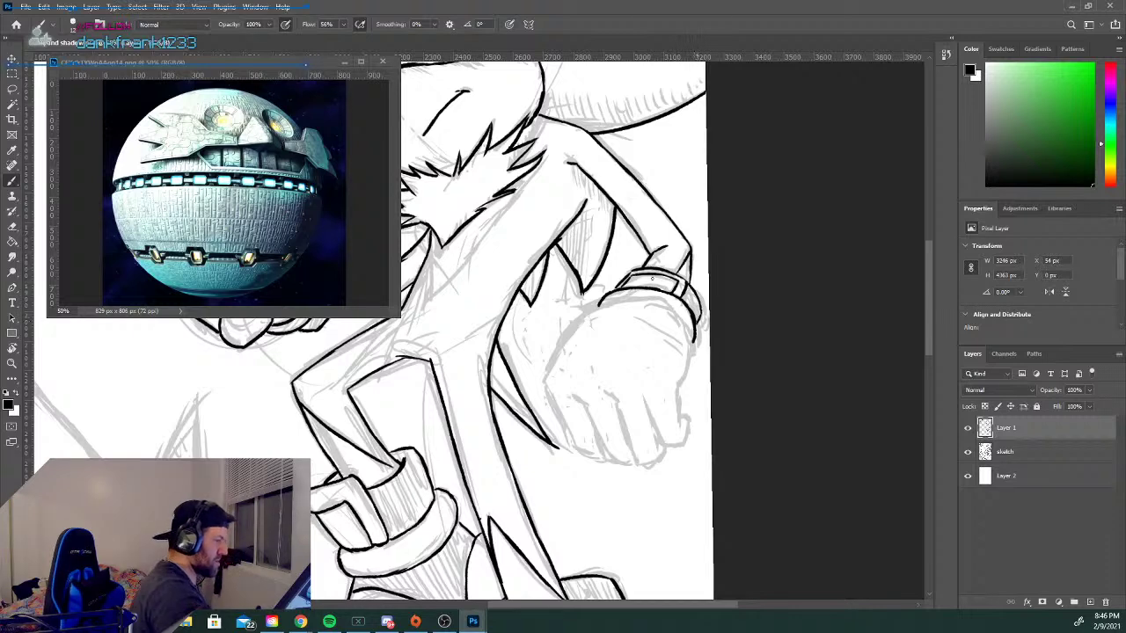
pyautogui.moveTo(599, 303); pyautogui.dragTo(651, 304)
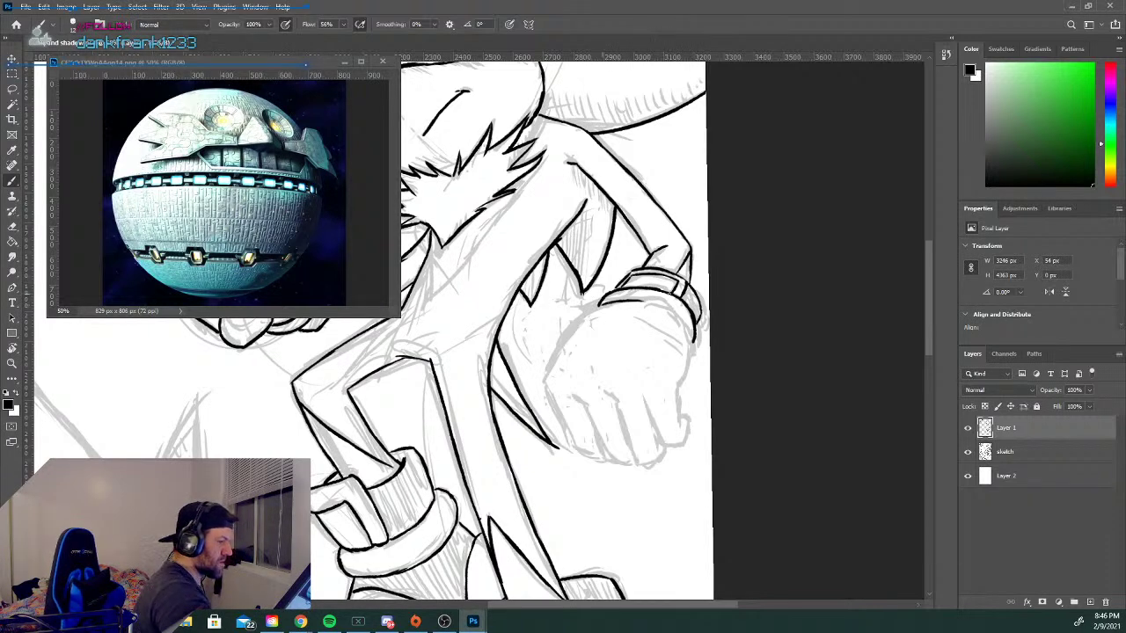
pyautogui.moveTo(652, 304); pyautogui.dragTo(684, 327)
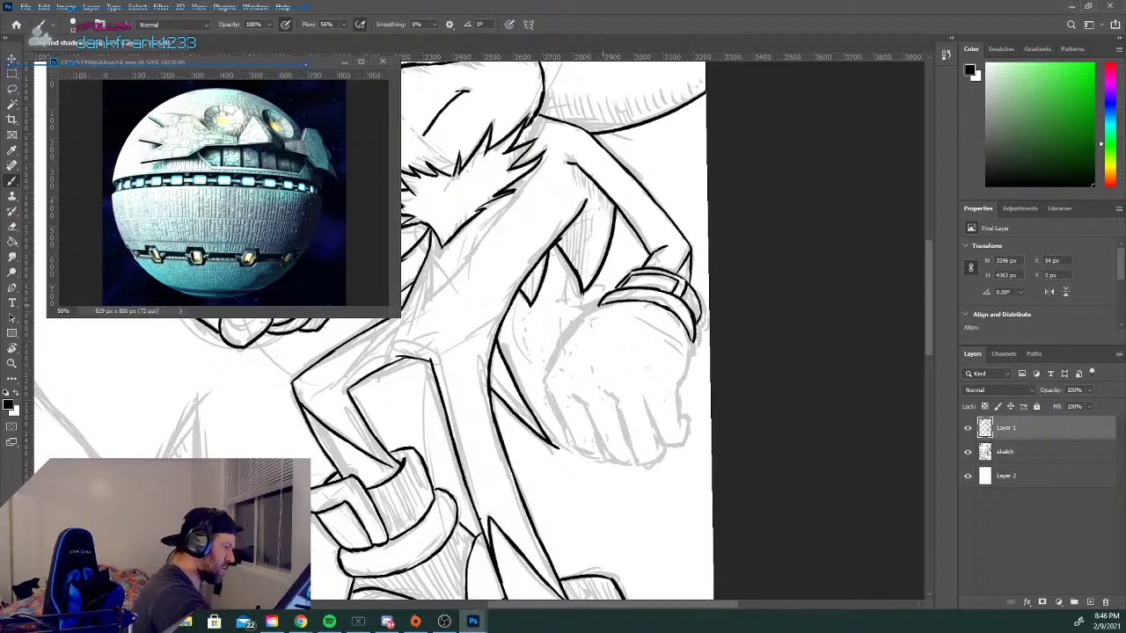
# Ink the inner side of the lowered hand from the cuff to the fingertips, including the first three curled fingers.
pyautogui.moveTo(602, 301)
pyautogui.mouseDown()
pyautogui.moveTo(549, 374)
pyautogui.moveTo(577, 445)
pyautogui.moveTo(607, 457)
pyautogui.mouseUp()
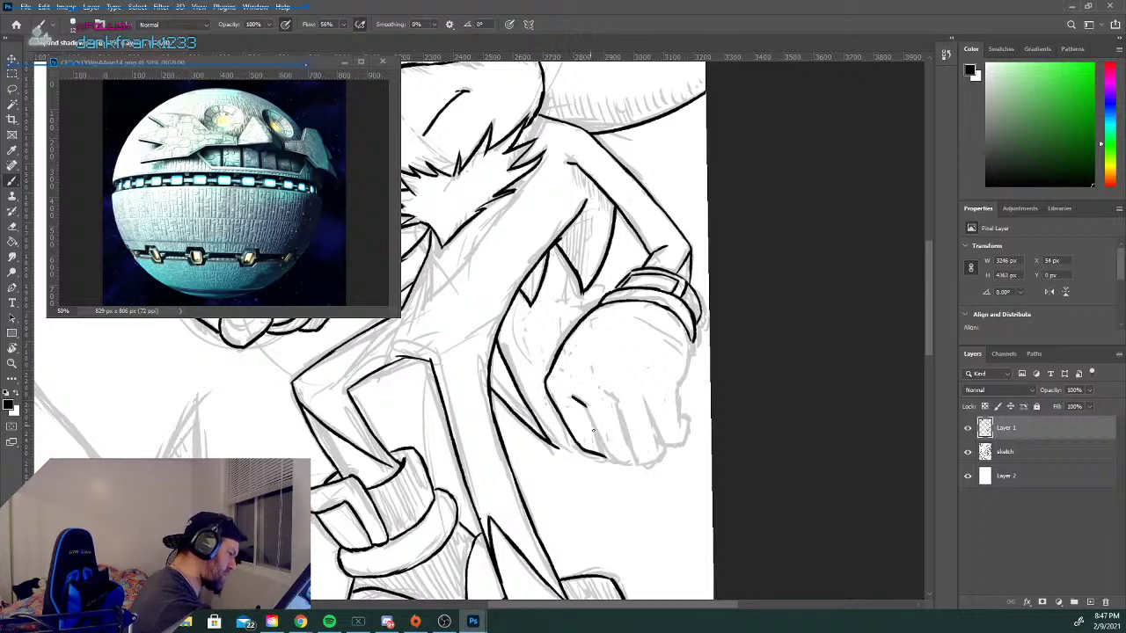
pyautogui.moveTo(585, 407)
pyautogui.mouseDown()
pyautogui.moveTo(615, 456)
pyautogui.moveTo(636, 462)
pyautogui.mouseUp()
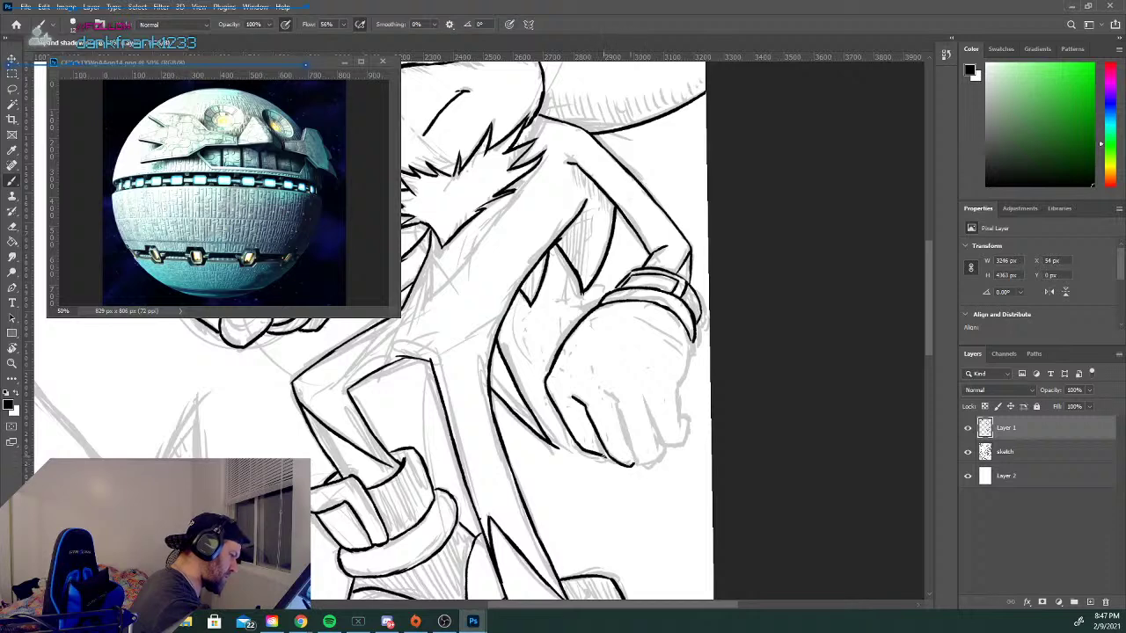
pyautogui.moveTo(611, 398)
pyautogui.mouseDown()
pyautogui.moveTo(634, 457)
pyautogui.moveTo(664, 453)
pyautogui.mouseUp()
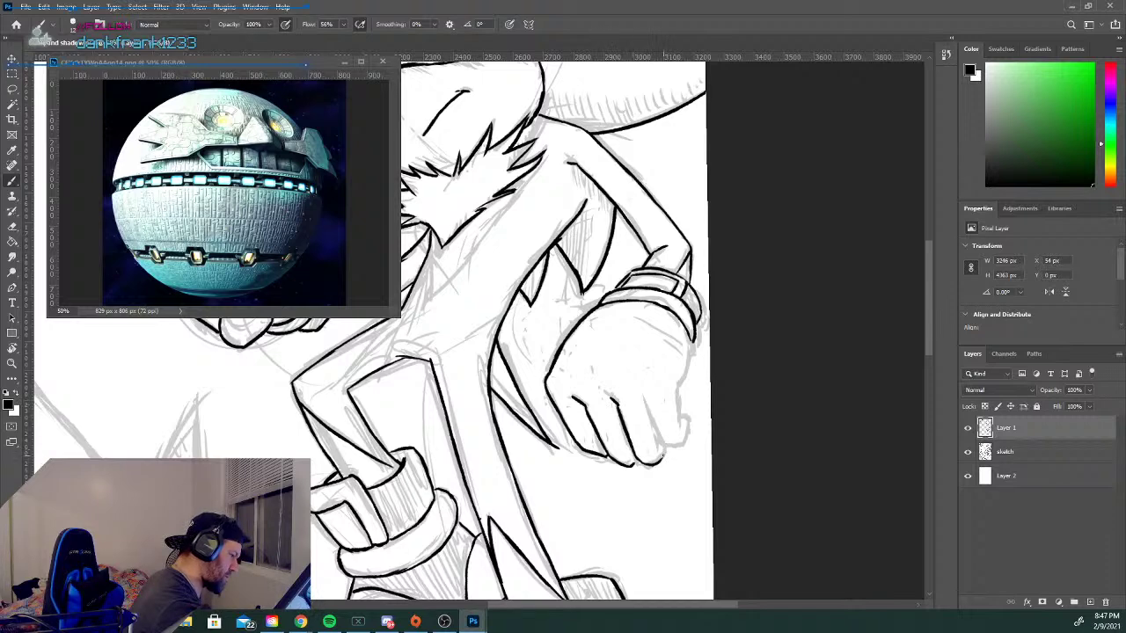
# Ink the last finger, thumb tip and outer side of the lowered hand, and add small knuckle marks above the fingers.
pyautogui.press('e')
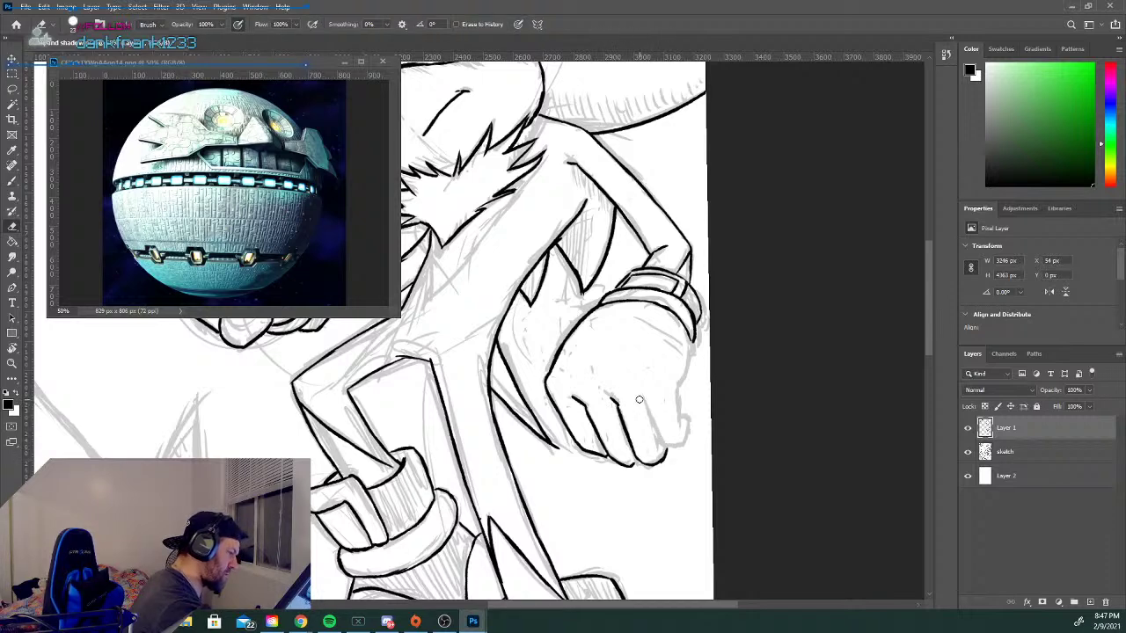
pyautogui.click(11, 181)
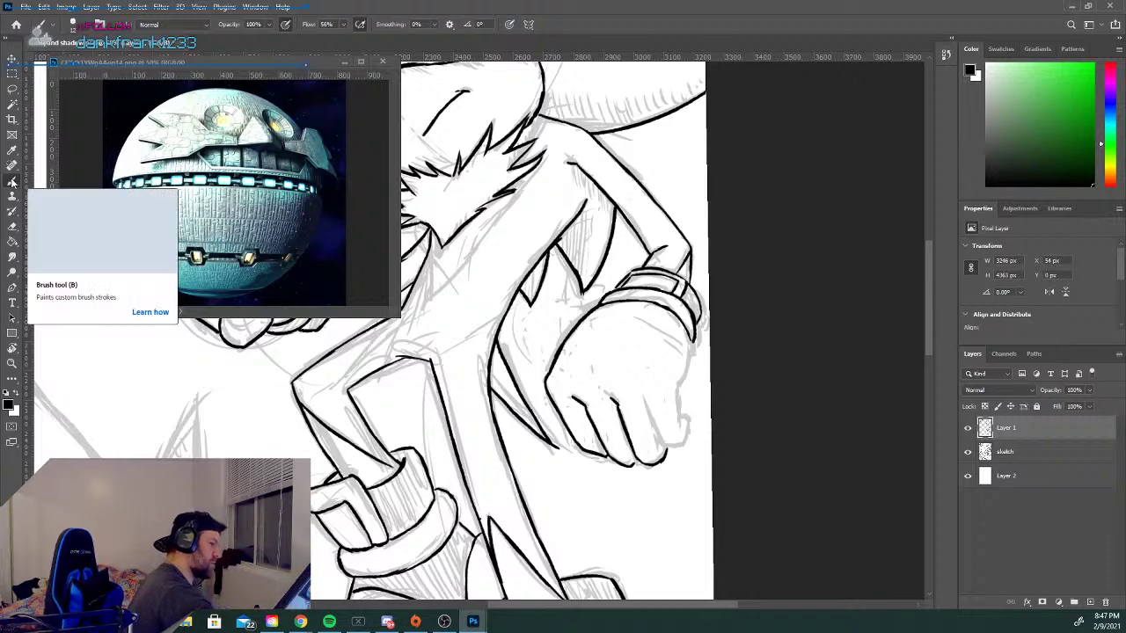
pyautogui.moveTo(645, 401)
pyautogui.mouseDown()
pyautogui.moveTo(683, 444)
pyautogui.moveTo(689, 420)
pyautogui.moveTo(680, 427)
pyautogui.moveTo(677, 401)
pyautogui.moveTo(681, 429)
pyautogui.mouseUp()
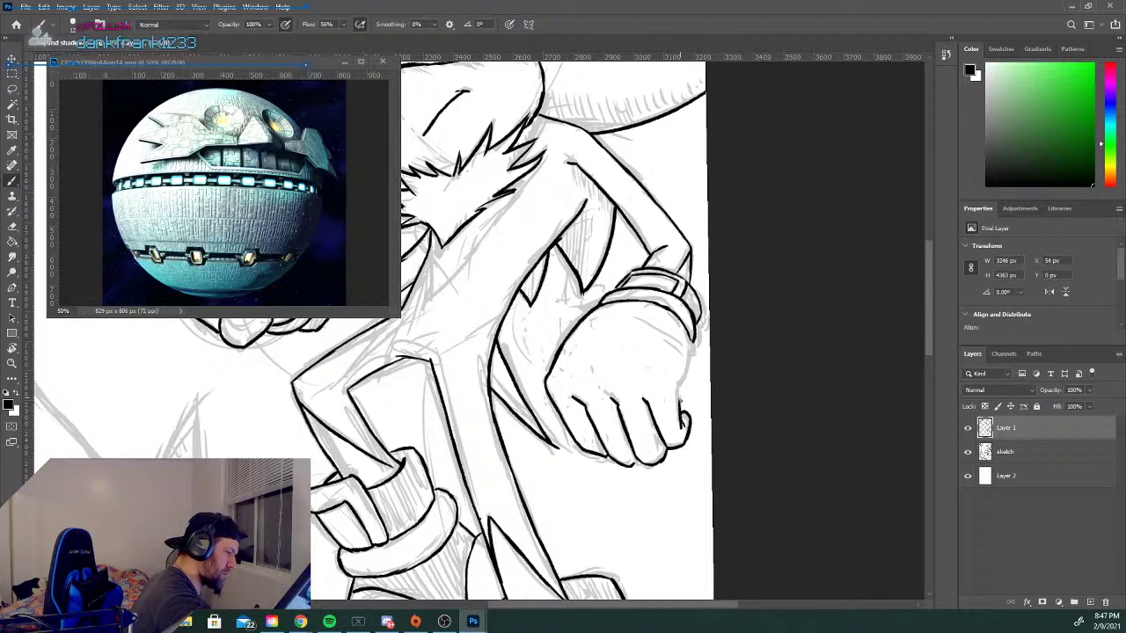
pyautogui.moveTo(679, 387); pyautogui.dragTo(689, 346)
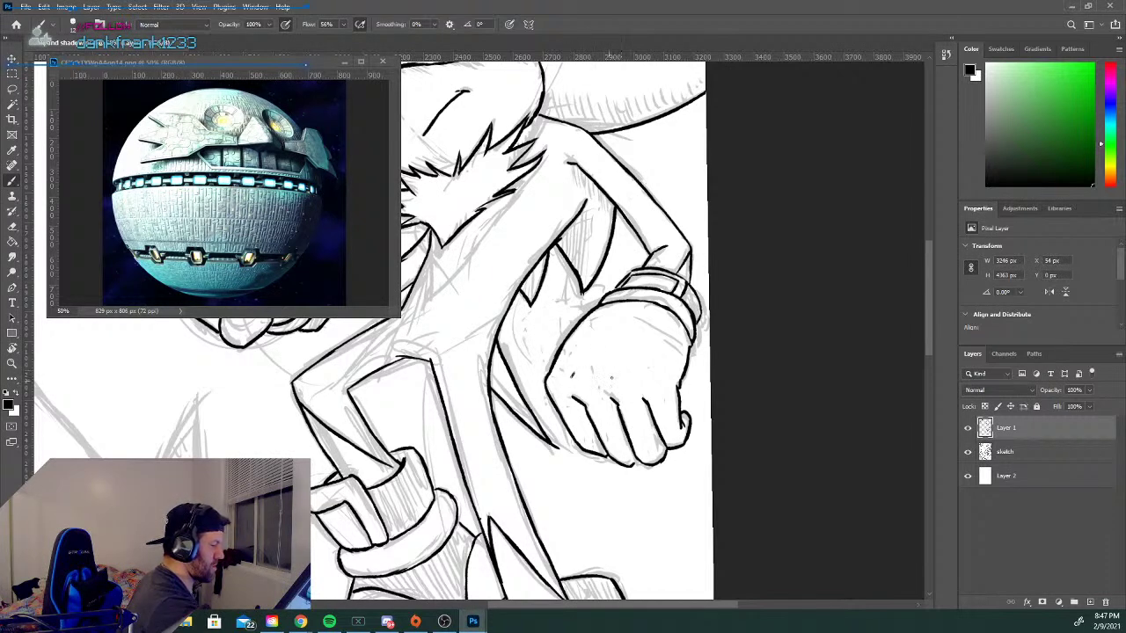
pyautogui.moveTo(642, 380); pyautogui.dragTo(644, 385)
# Check the whole figure's line art with the sketch layer hidden, and show the sketch again.
pyautogui.moveTo(929, 322); pyautogui.dragTo(921, 259)
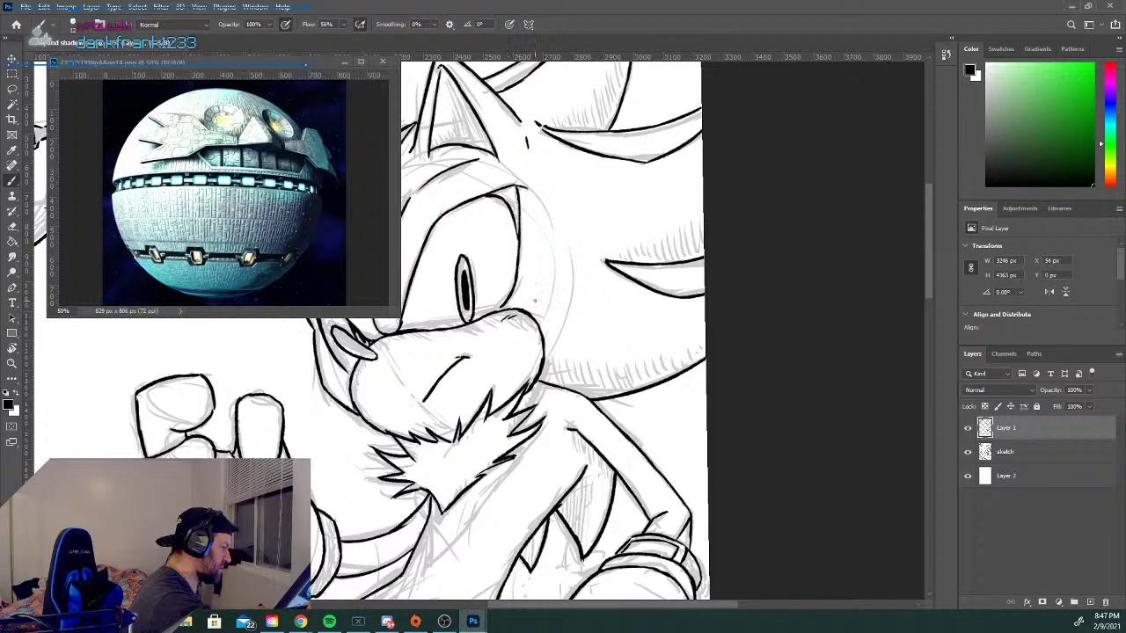
pyautogui.scroll(-1, 927, 298)
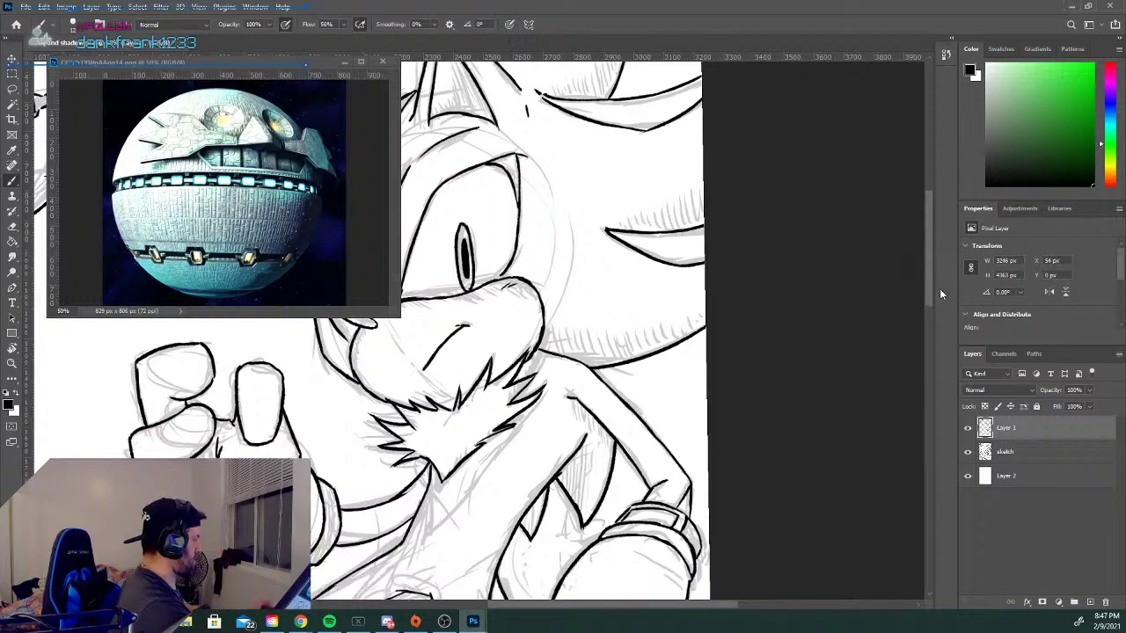
pyautogui.scroll(-3, 940, 296)
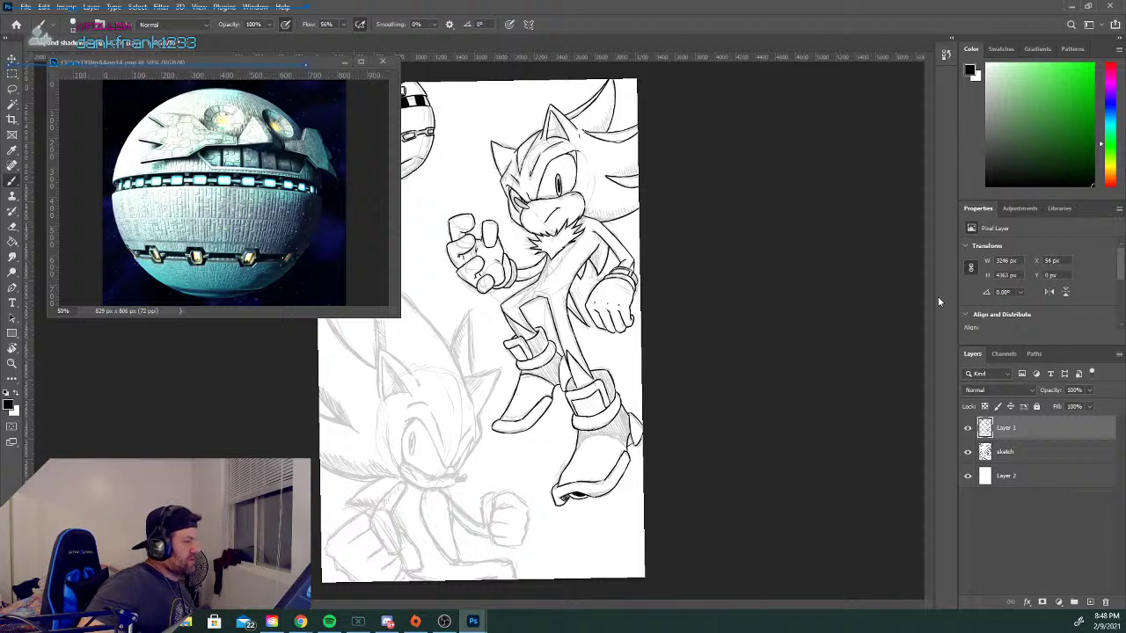
pyautogui.click(1014, 451)
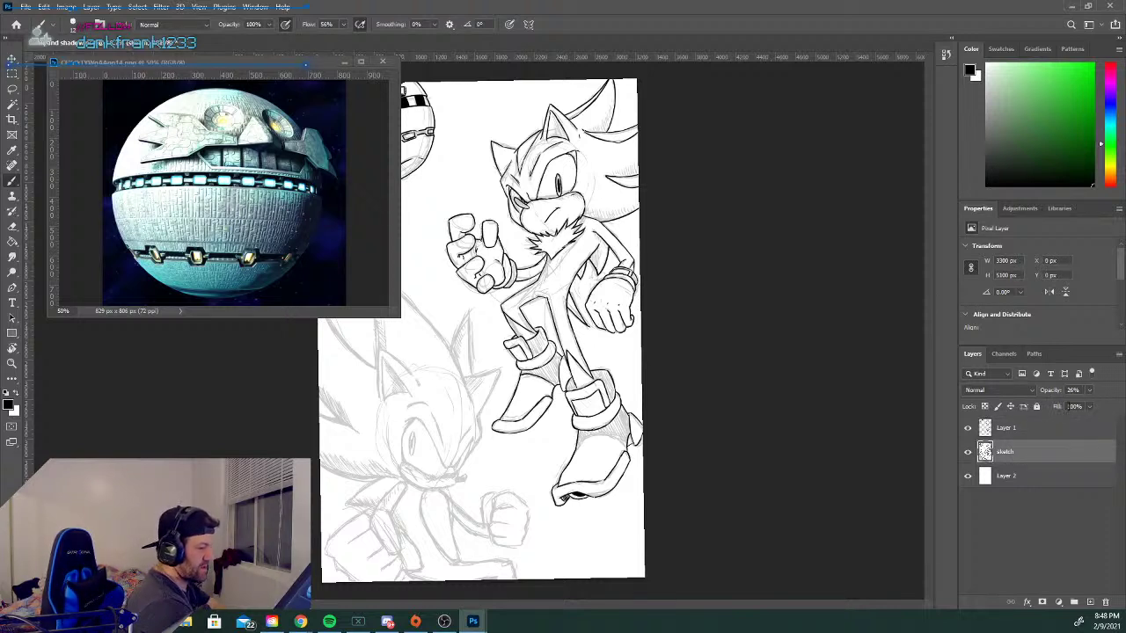
pyautogui.click(968, 453)
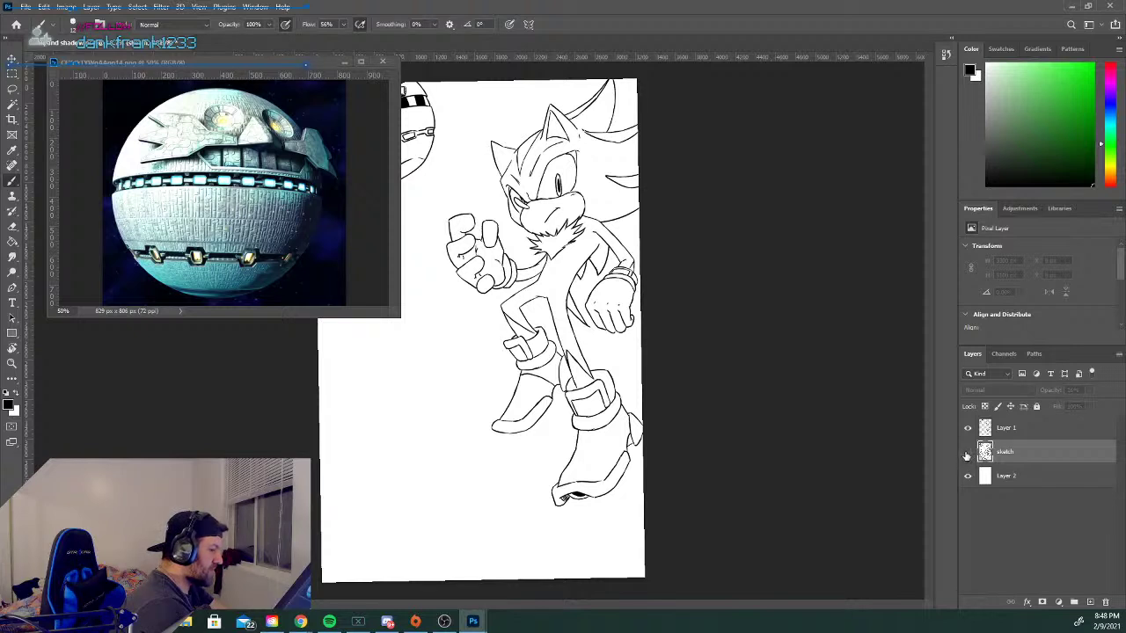
pyautogui.click(967, 452)
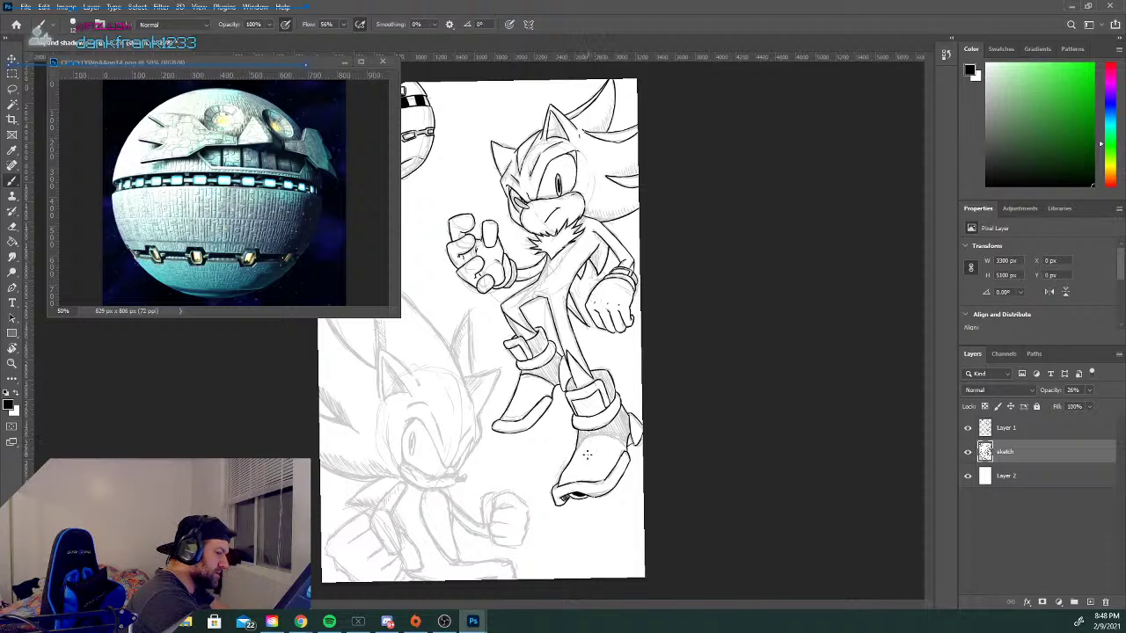
# On Layer 1, ink the curved top edge of the straight-leg shoe and darken the gap beside the heel piece.
pyautogui.hotkey('alt', ']')
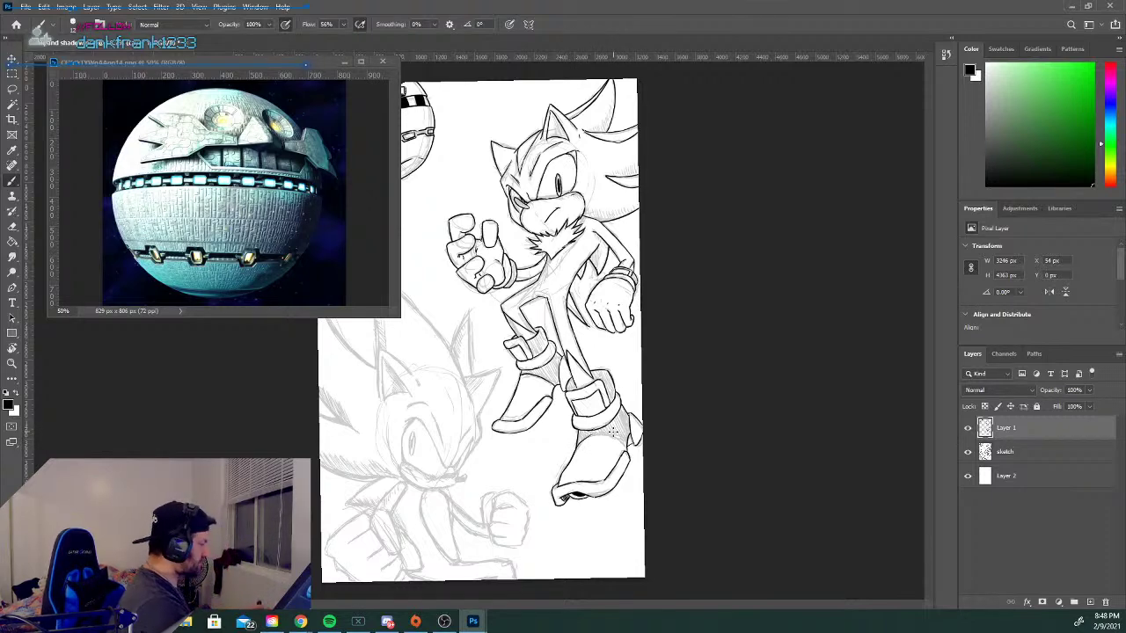
pyautogui.scroll(2, 613, 431)
pyautogui.scroll(1, 613, 431)
pyautogui.moveTo(928, 322); pyautogui.dragTo(926, 357)
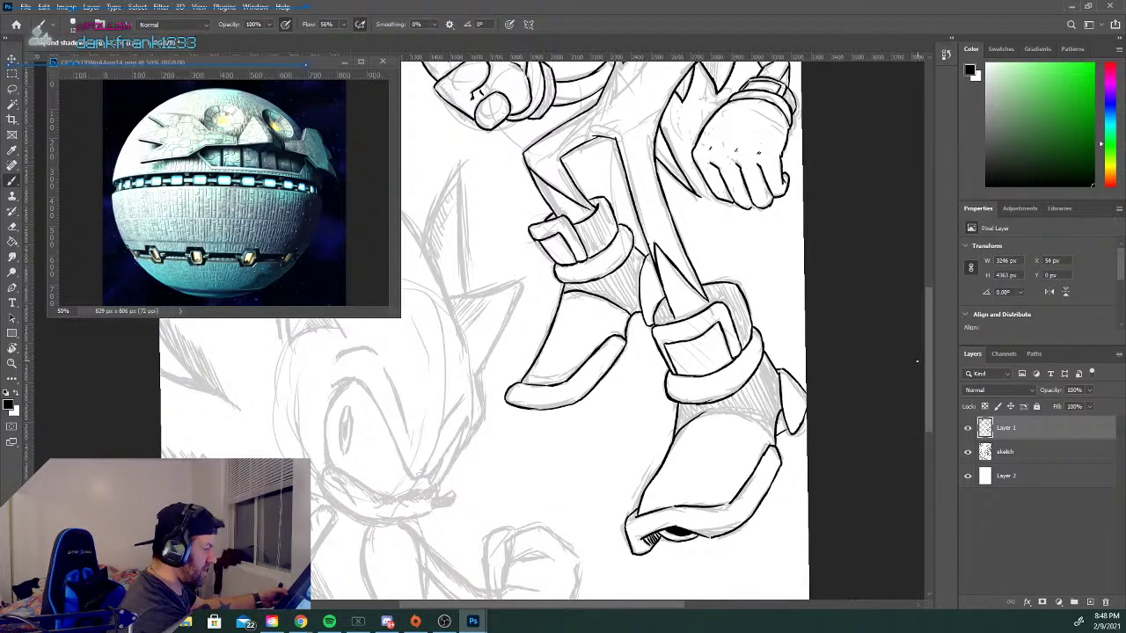
pyautogui.hotkey('ctrl', '+')
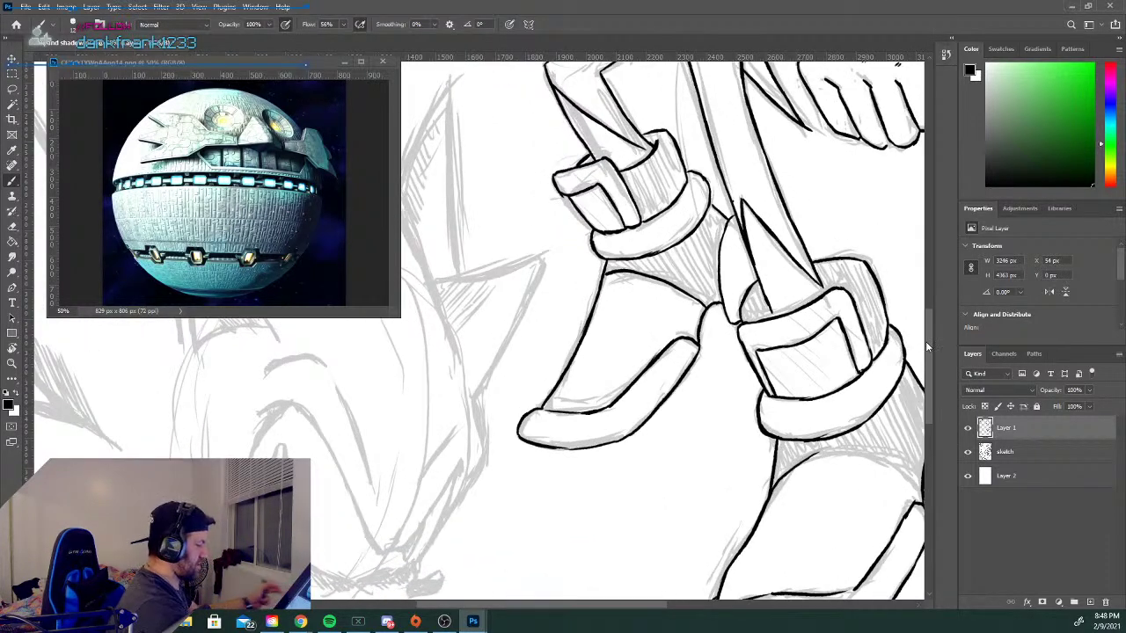
pyautogui.moveTo(587, 604); pyautogui.dragTo(636, 603)
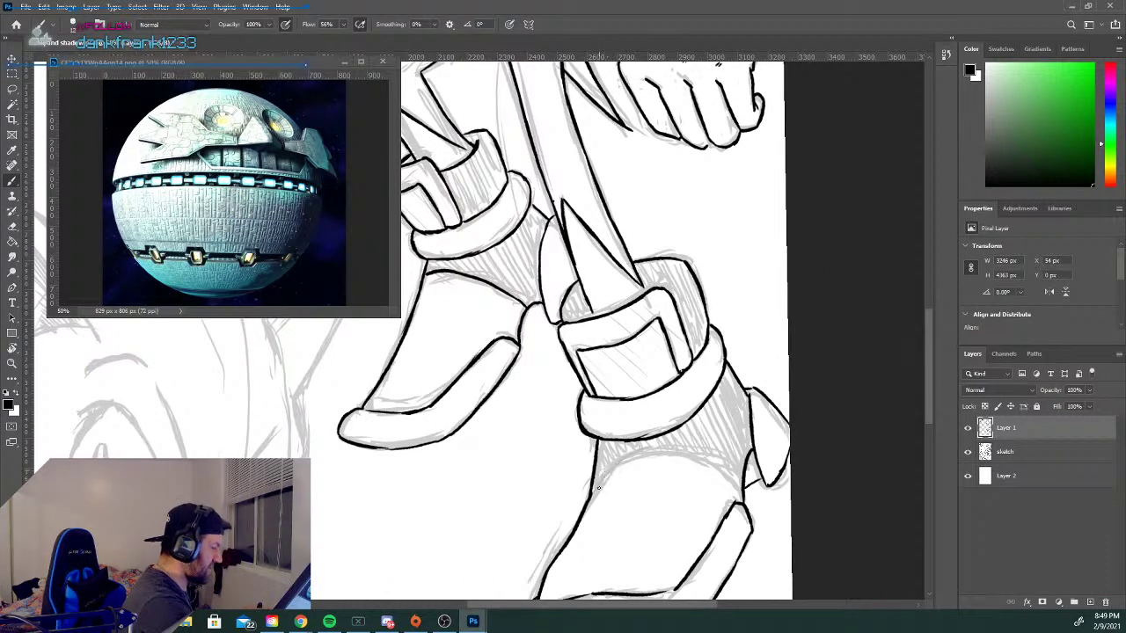
pyautogui.moveTo(598, 482)
pyautogui.mouseDown()
pyautogui.moveTo(661, 446)
pyautogui.moveTo(712, 468)
pyautogui.moveTo(740, 499)
pyautogui.mouseUp()
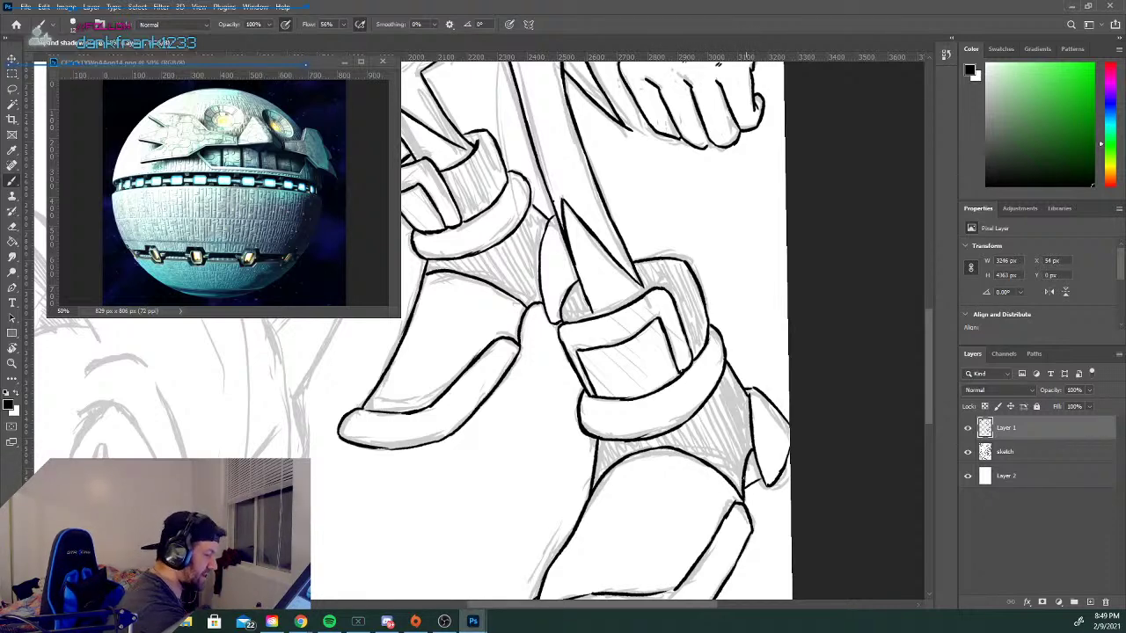
pyautogui.moveTo(747, 475); pyautogui.dragTo(759, 454)
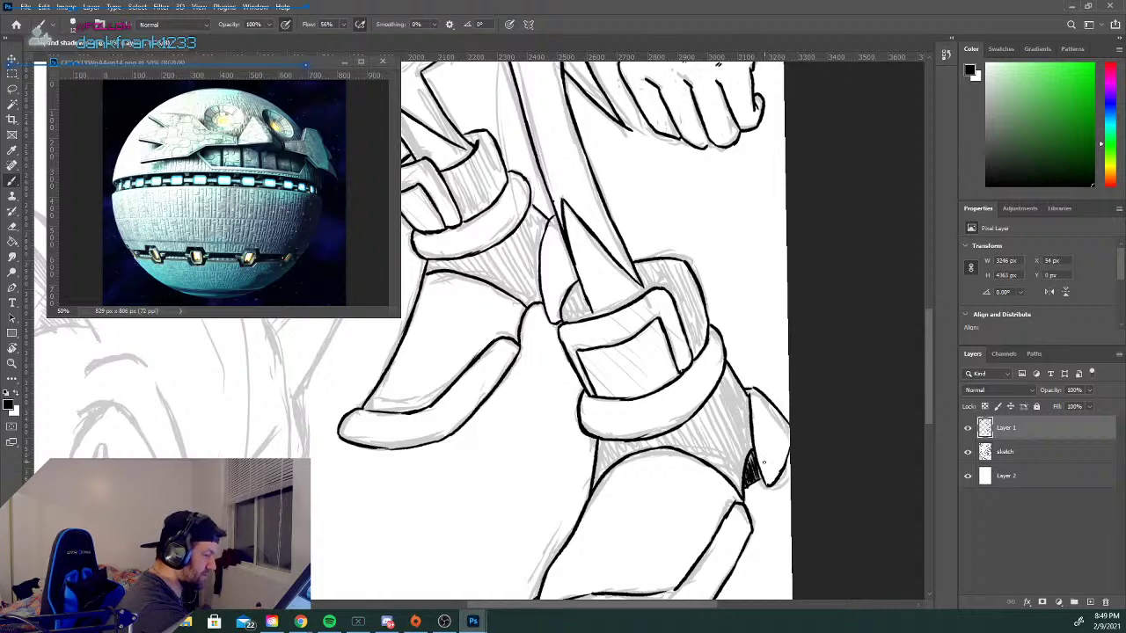
# Compare the inked legs and shoes with the sketch layer off and on, and examine Shadow's head and torso up close.
pyautogui.hotkey('ctrl', '-')
pyautogui.hotkey('ctrl', '-')
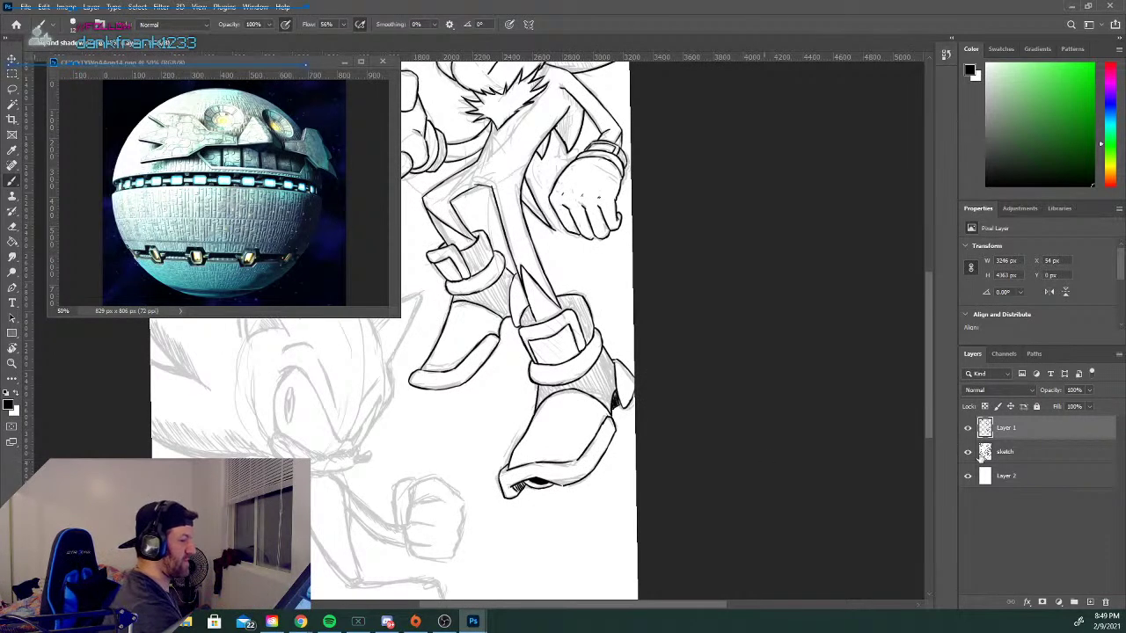
pyautogui.click(966, 453)
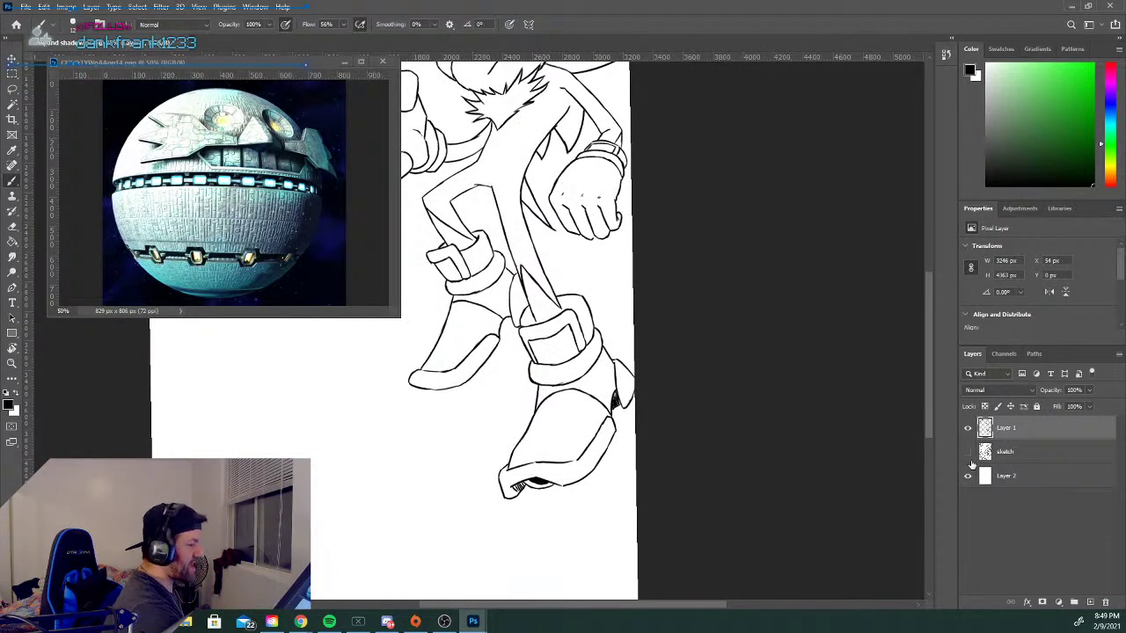
pyautogui.click(968, 453)
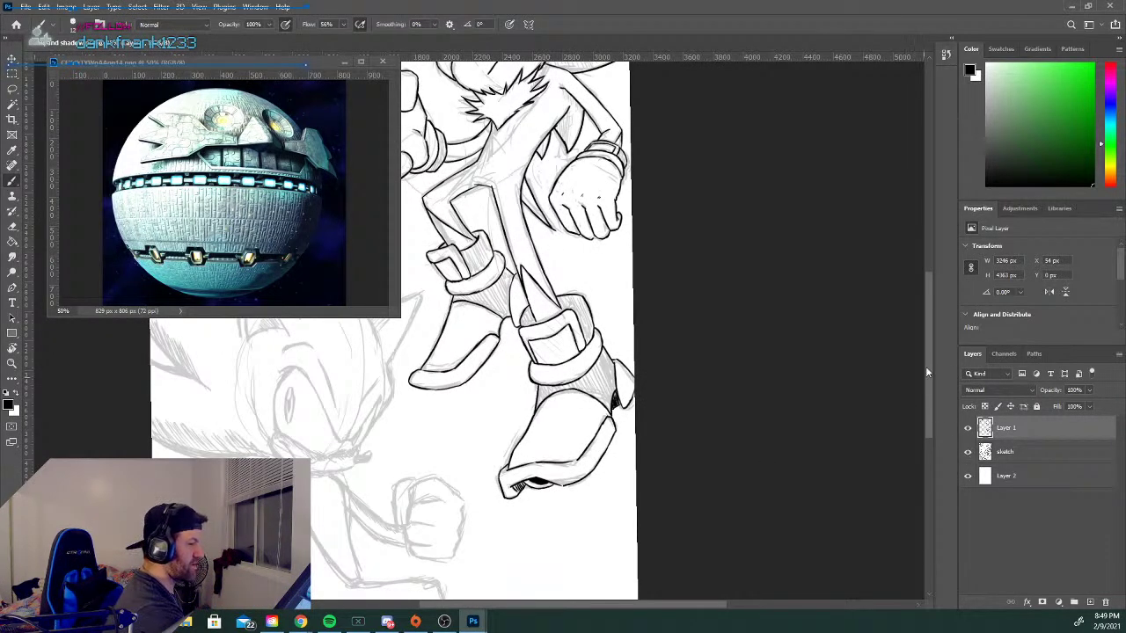
pyautogui.moveTo(927, 376); pyautogui.dragTo(938, 289)
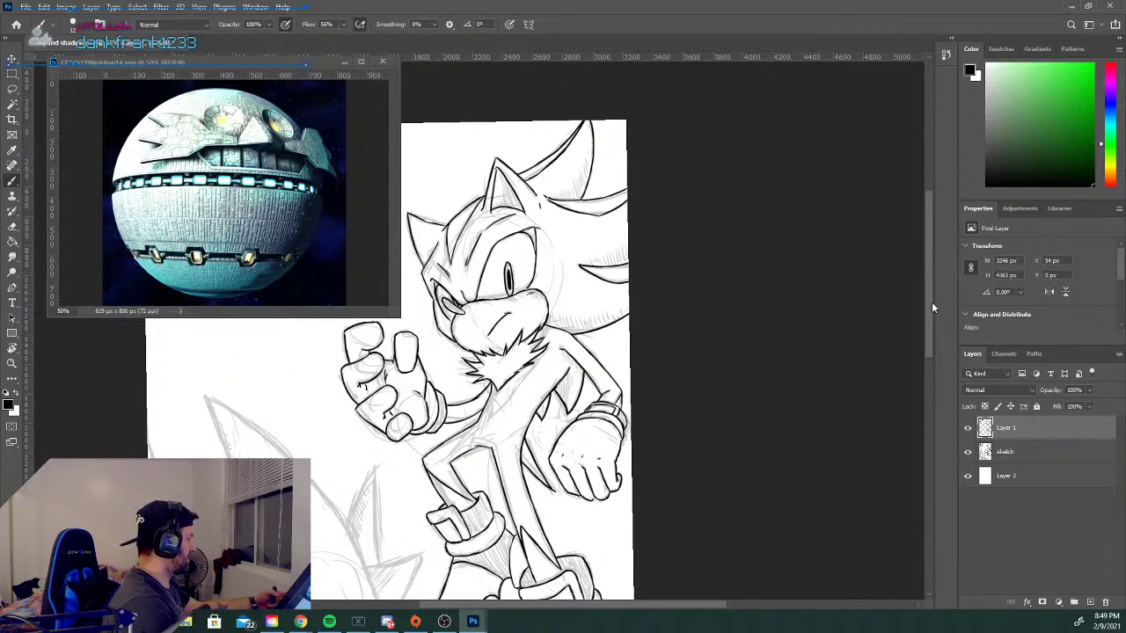
pyautogui.hotkey('ctrl', '+')
pyautogui.hotkey('ctrl', '+')
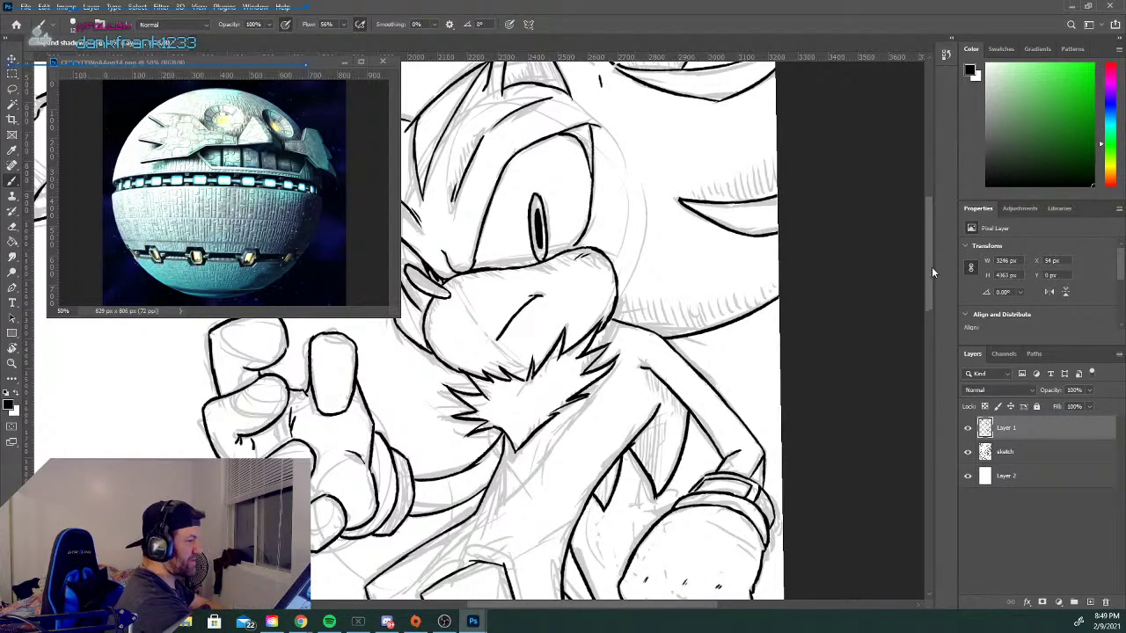
pyautogui.moveTo(928, 253); pyautogui.dragTo(926, 283)
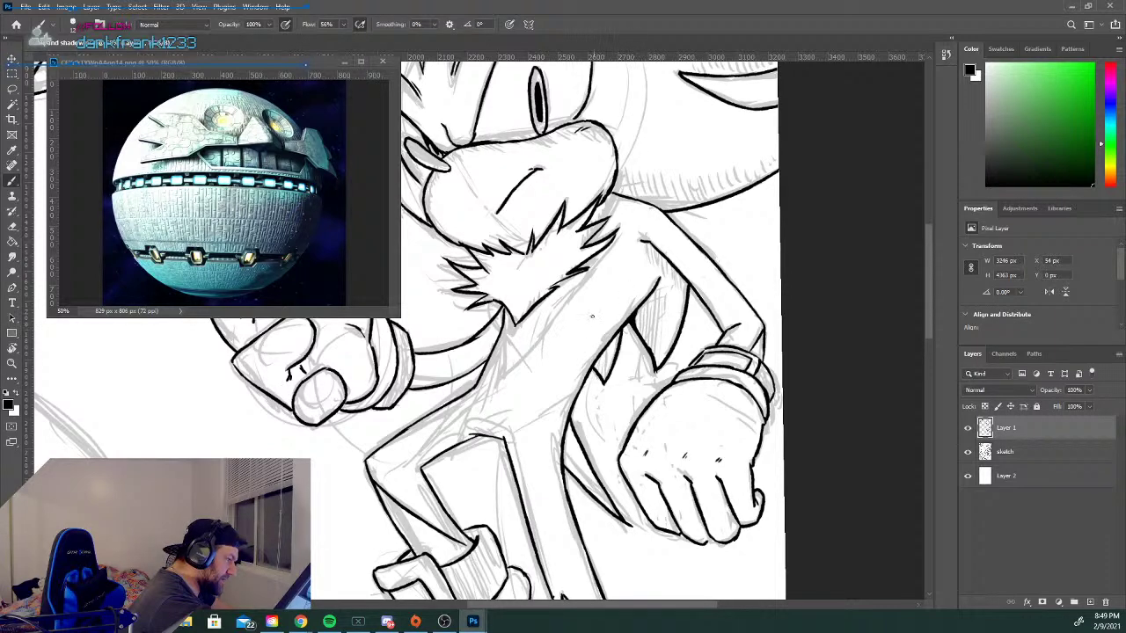
# Ink the short spike edge beside the upper hedgehog's torso and thicken the black line at the base corner of its top quill.
pyautogui.moveTo(597, 358); pyautogui.dragTo(598, 375)
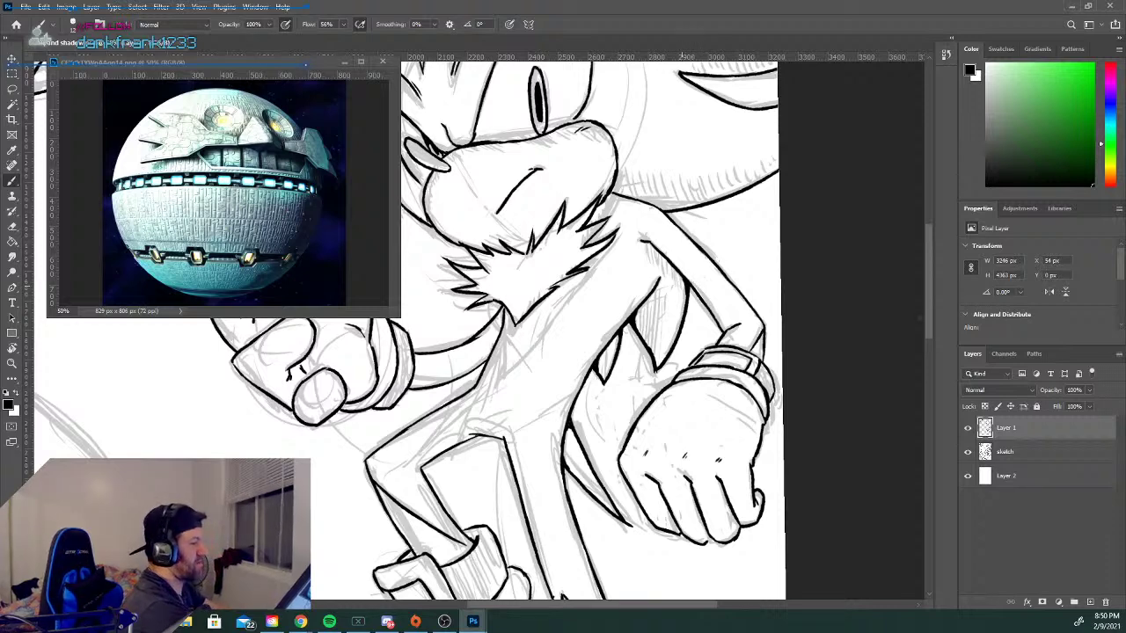
pyautogui.scroll(5, 925, 299)
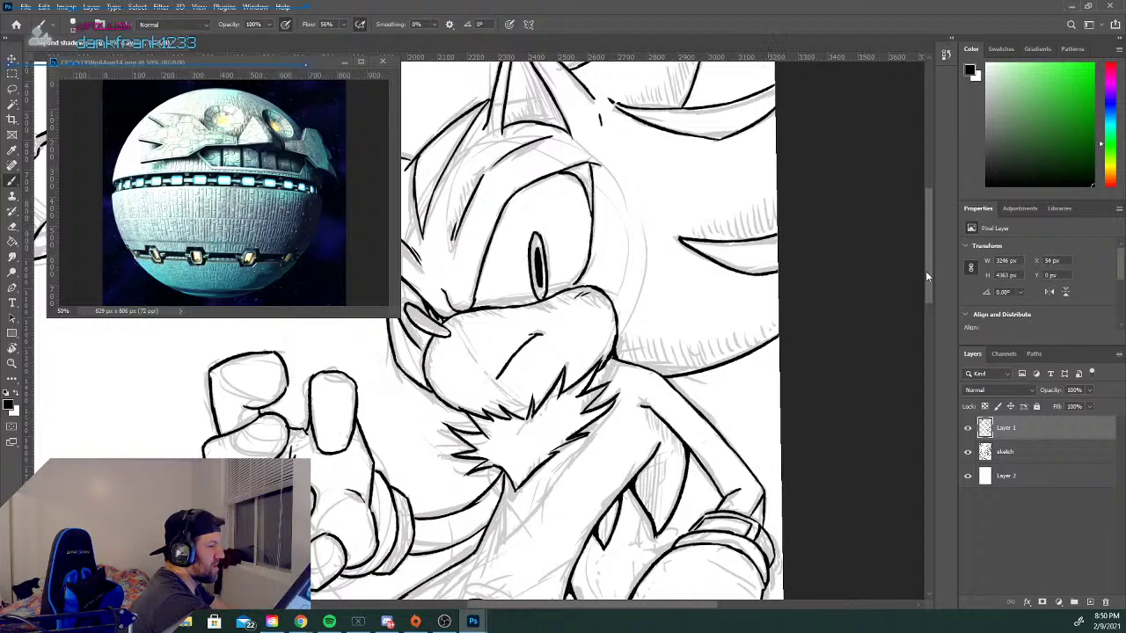
pyautogui.scroll(6, 924, 272)
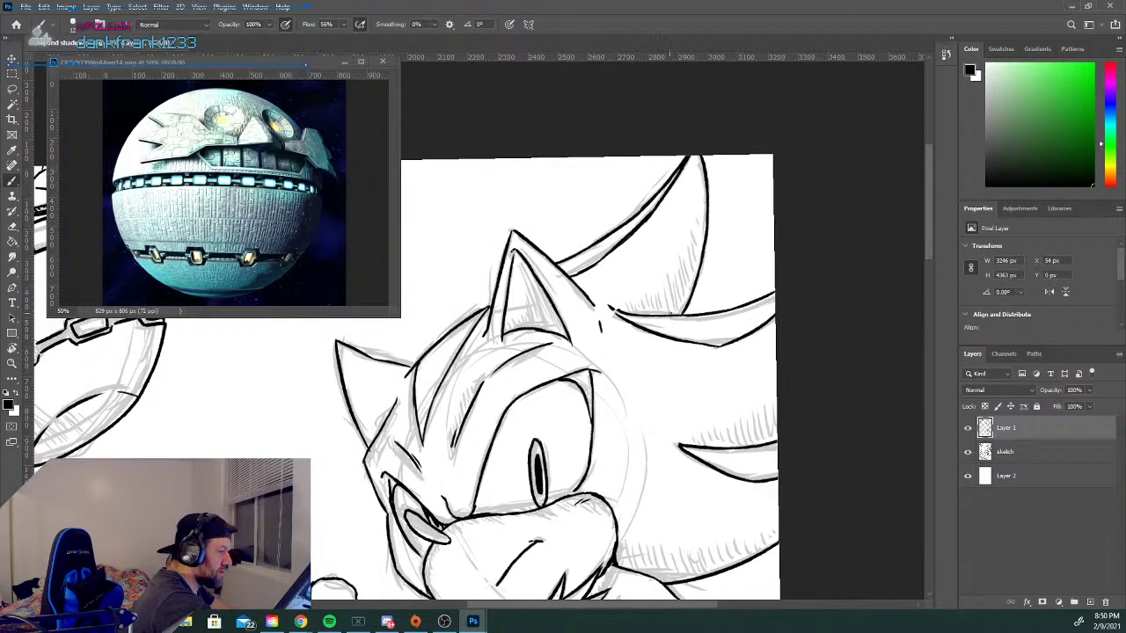
pyautogui.moveTo(684, 292)
pyautogui.mouseDown()
pyautogui.moveTo(675, 313)
pyautogui.moveTo(685, 302)
pyautogui.mouseUp()
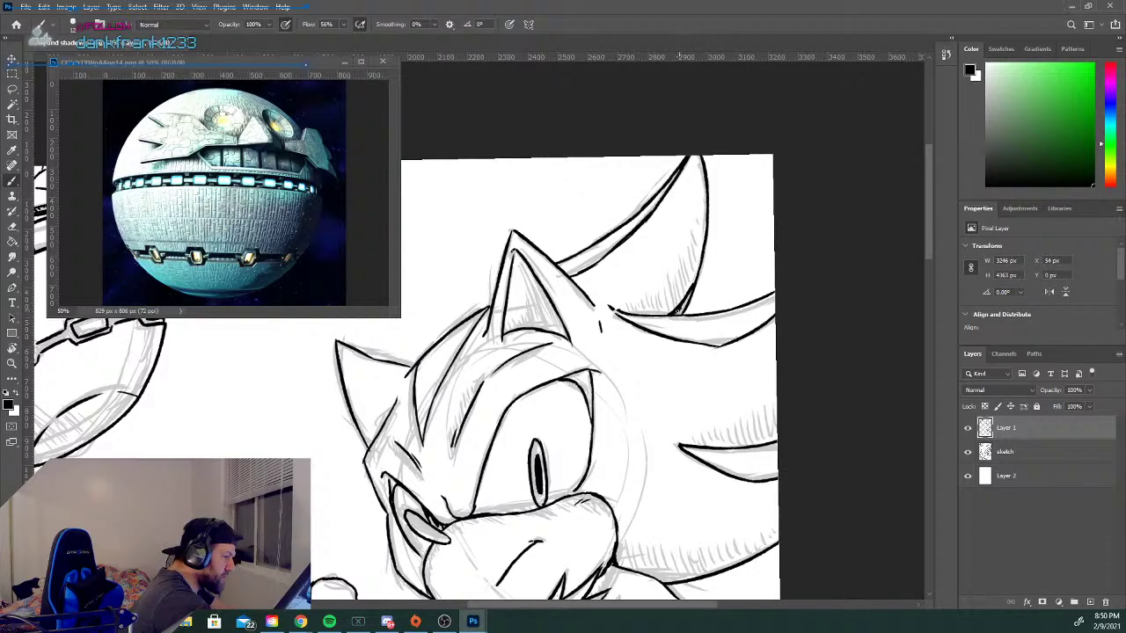
pyautogui.moveTo(688, 298); pyautogui.dragTo(680, 314)
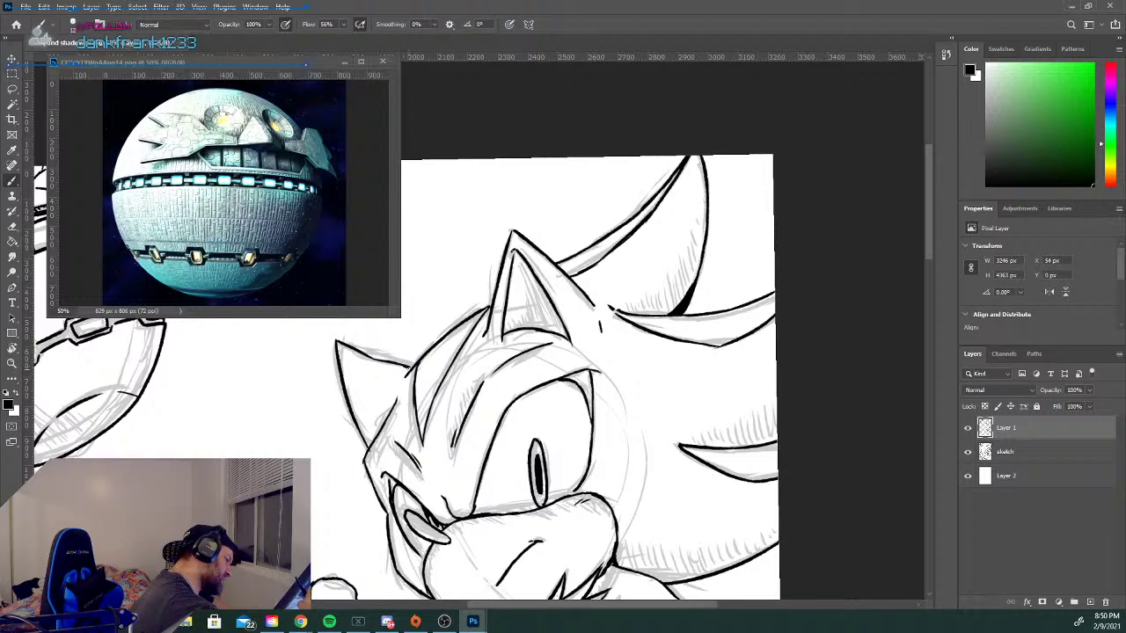
# Touch up the upper hedgehog's black linework at the base of its smaller ear, the narrowed eye's corner and the shoulder line.
pyautogui.moveTo(397, 363); pyautogui.dragTo(407, 368)
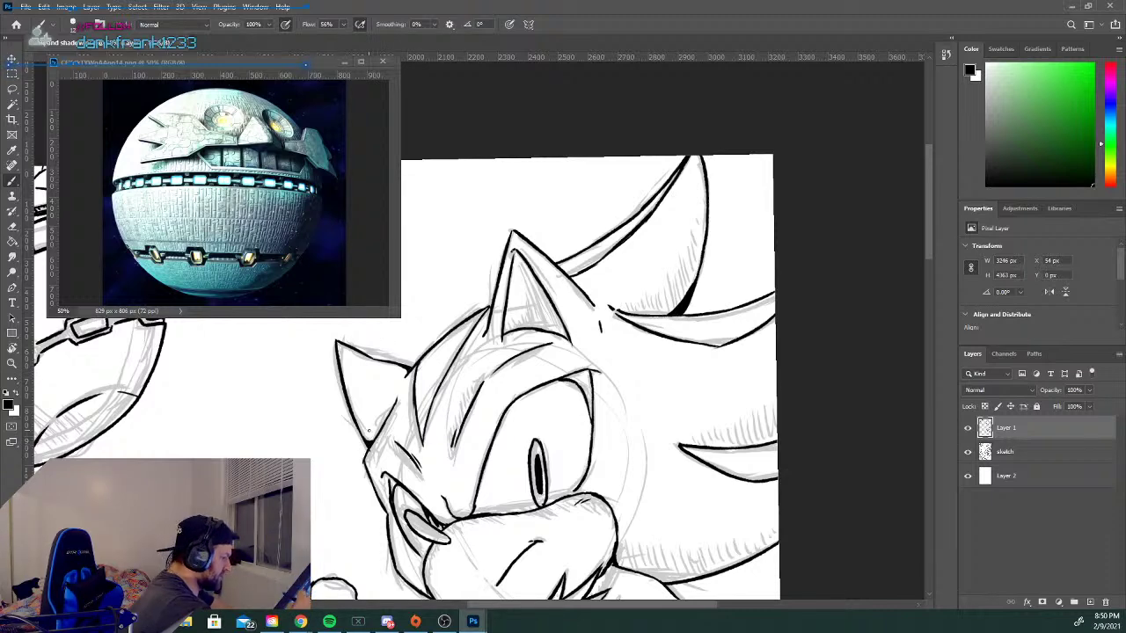
pyautogui.moveTo(384, 475); pyautogui.dragTo(385, 479)
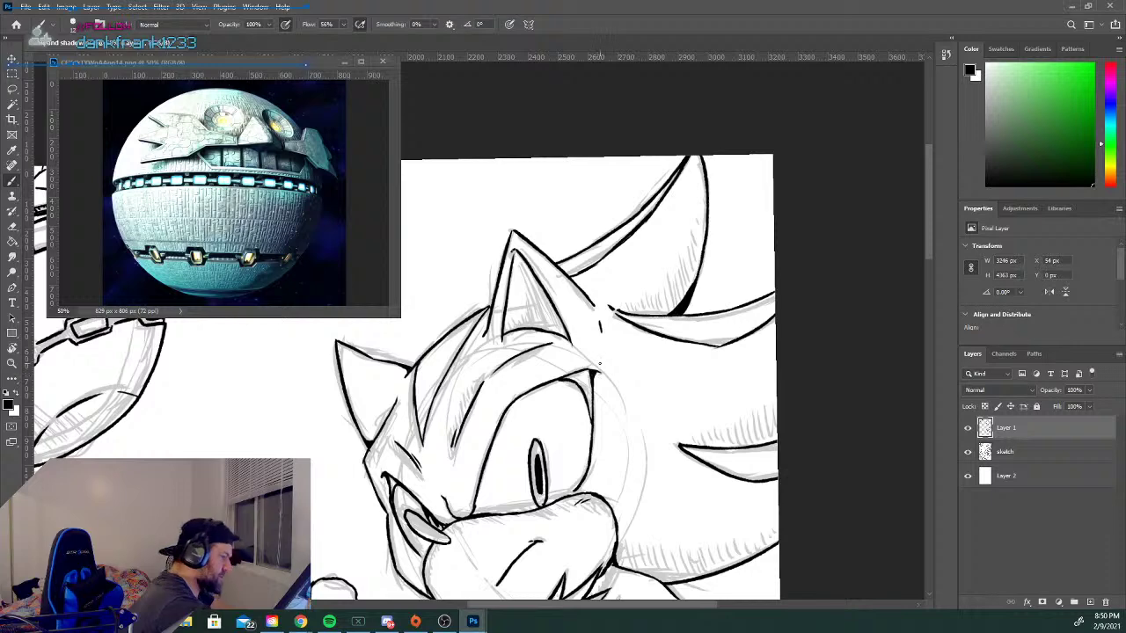
pyautogui.scroll(-5, 929, 265)
pyautogui.scroll(1, 930, 270)
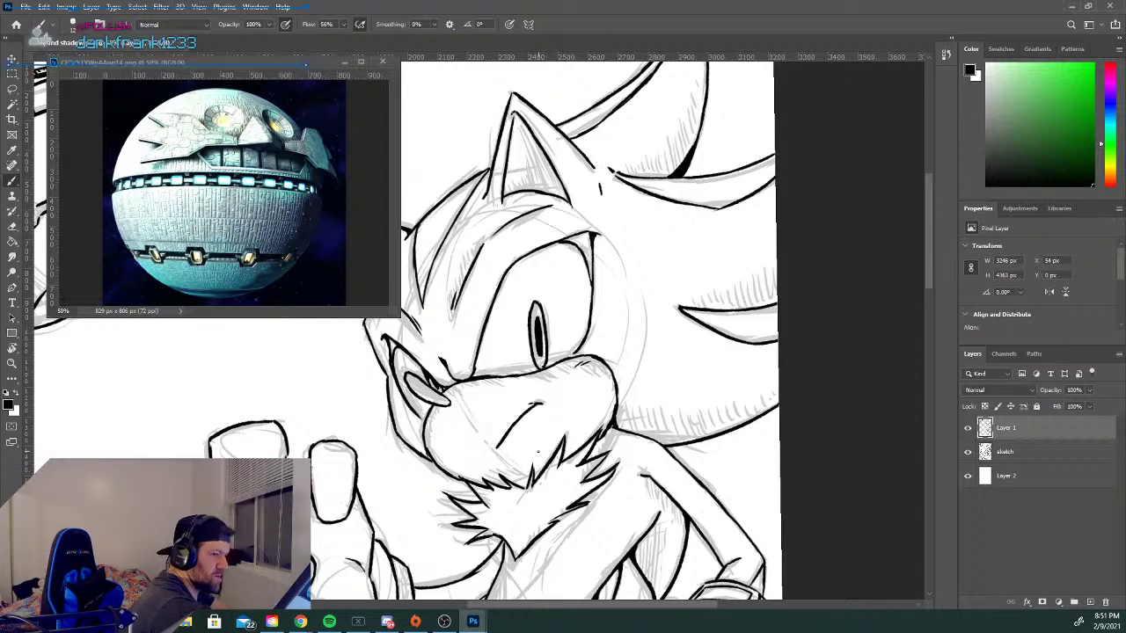
pyautogui.moveTo(925, 258); pyautogui.dragTo(924, 294)
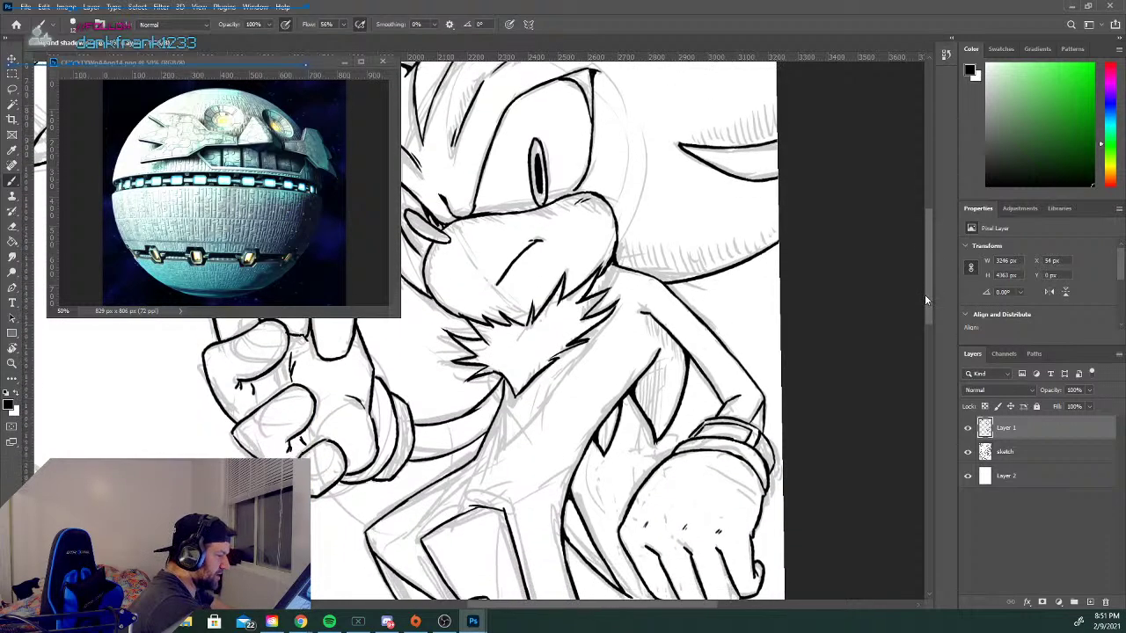
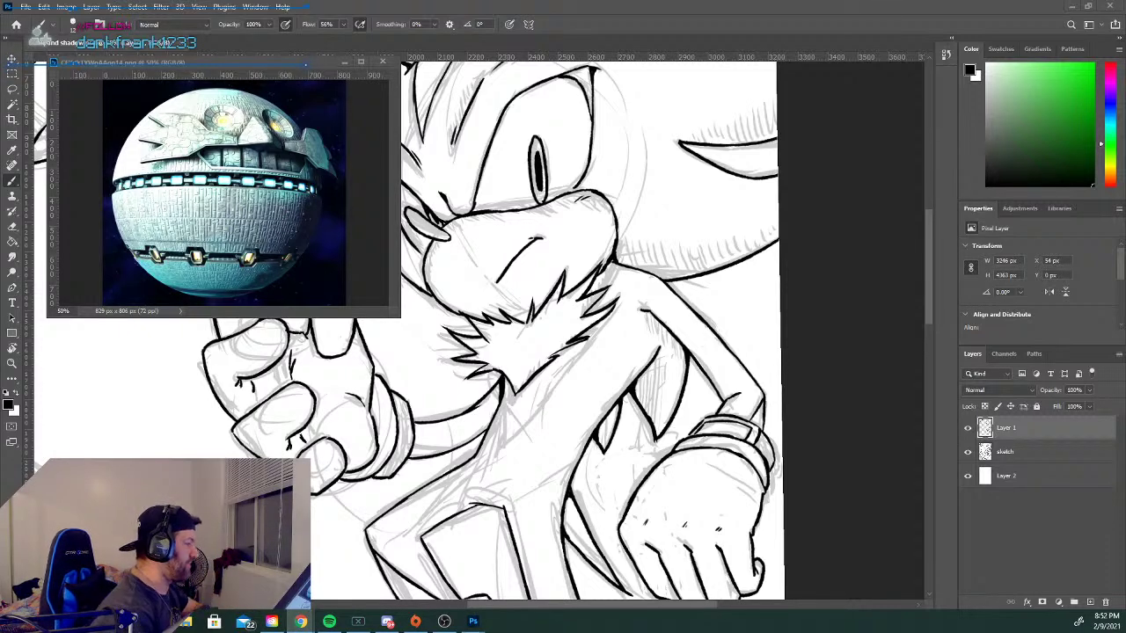
pyautogui.click(646, 314)
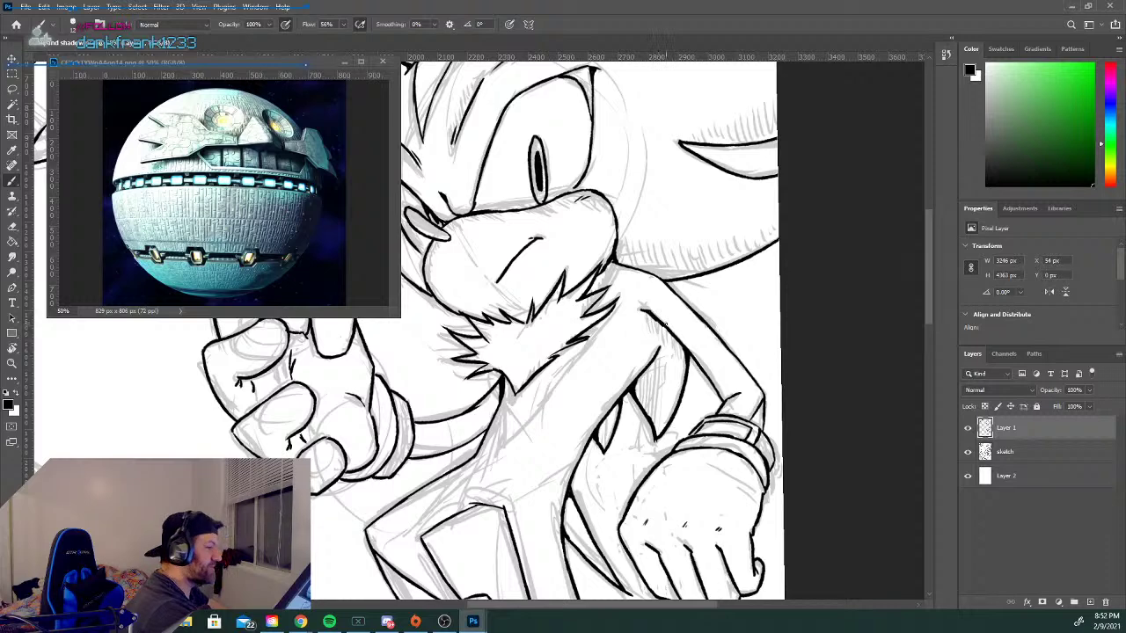
# Add a short black stroke where the leg spike meets the cuff of the upper hedgehog's front boot.
pyautogui.moveTo(930, 267); pyautogui.dragTo(932, 331)
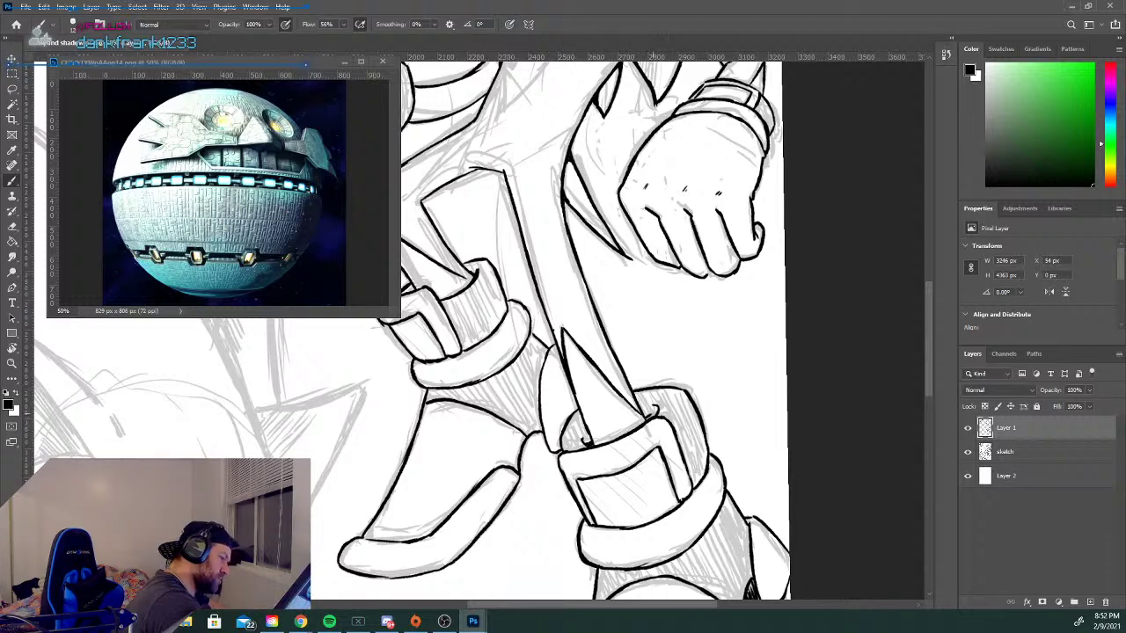
pyautogui.moveTo(651, 411); pyautogui.dragTo(659, 410)
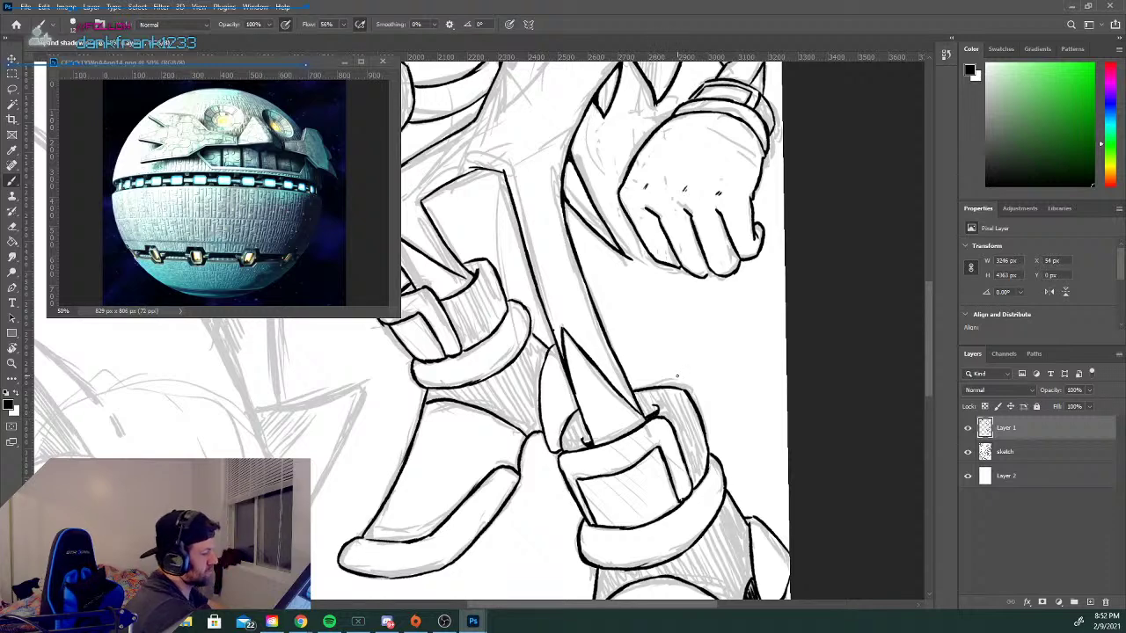
pyautogui.moveTo(929, 337)
pyautogui.mouseDown()
pyautogui.moveTo(929, 389)
pyautogui.moveTo(918, 259)
pyautogui.mouseUp()
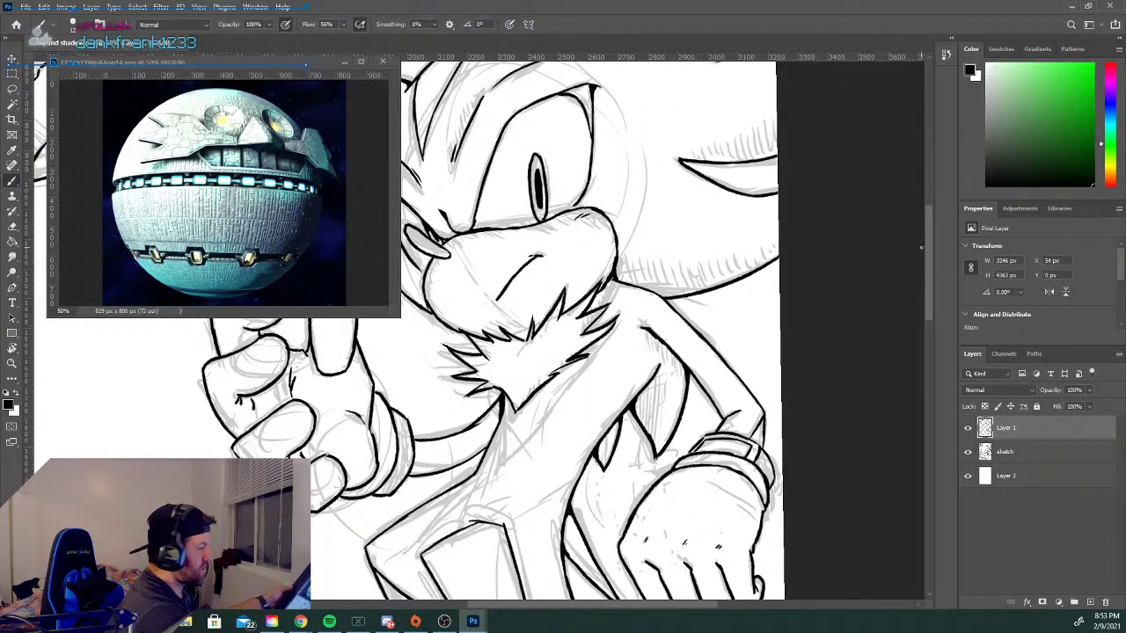
# Review the inked hedgehog from head to boots and minimize the floating planet reference image.
pyautogui.hotkey('ctrl', '-')
pyautogui.hotkey('ctrl', '-')
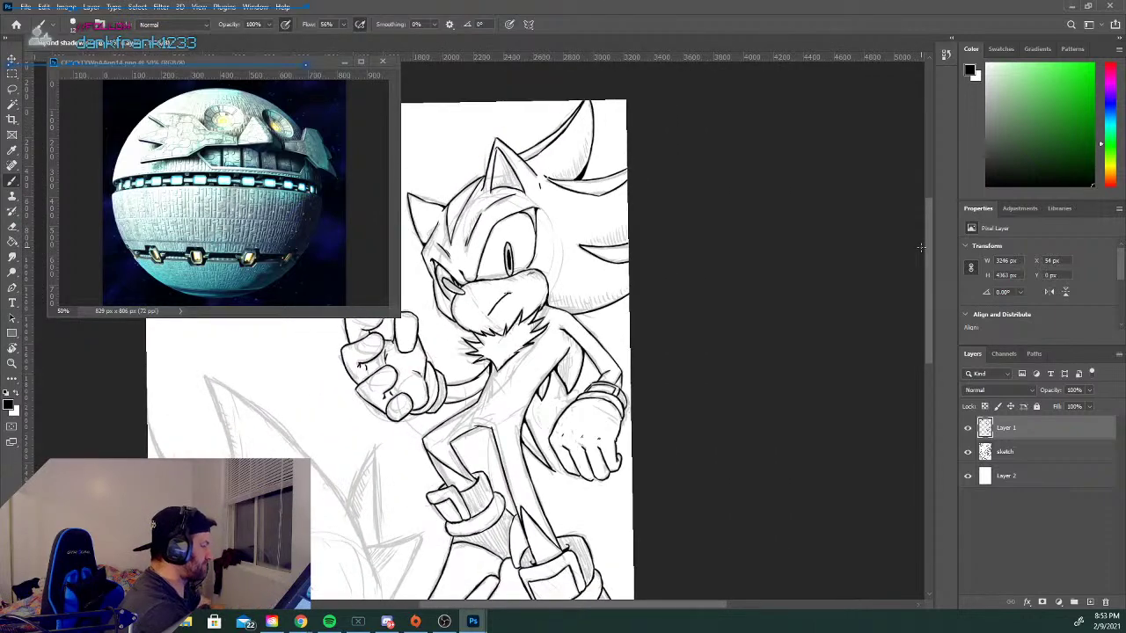
pyautogui.moveTo(929, 319); pyautogui.dragTo(927, 375)
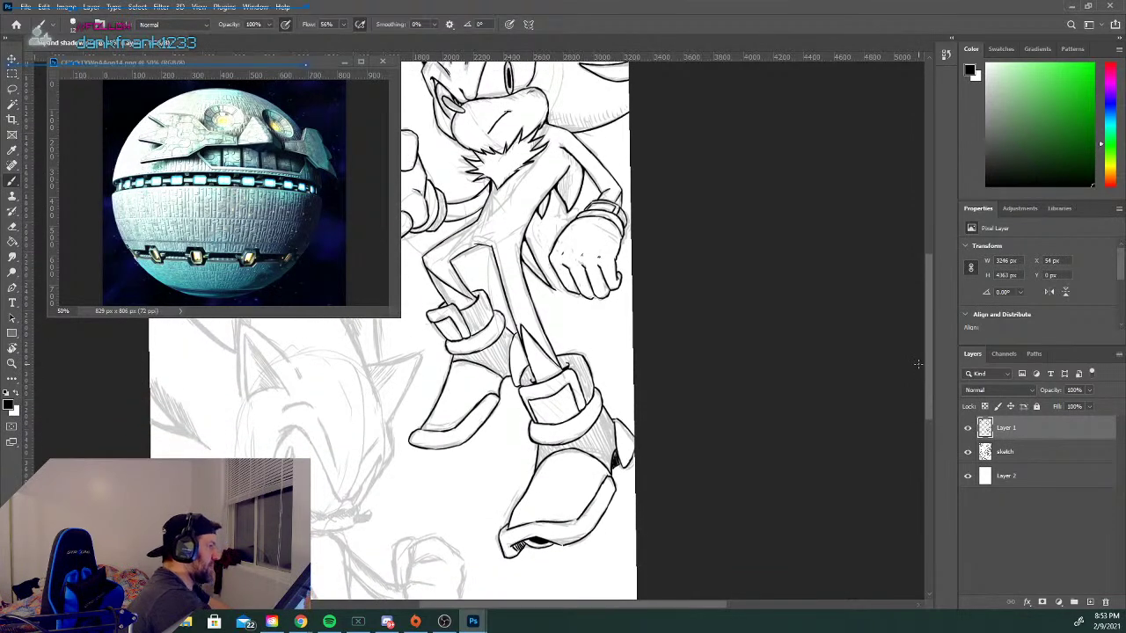
pyautogui.click(344, 61)
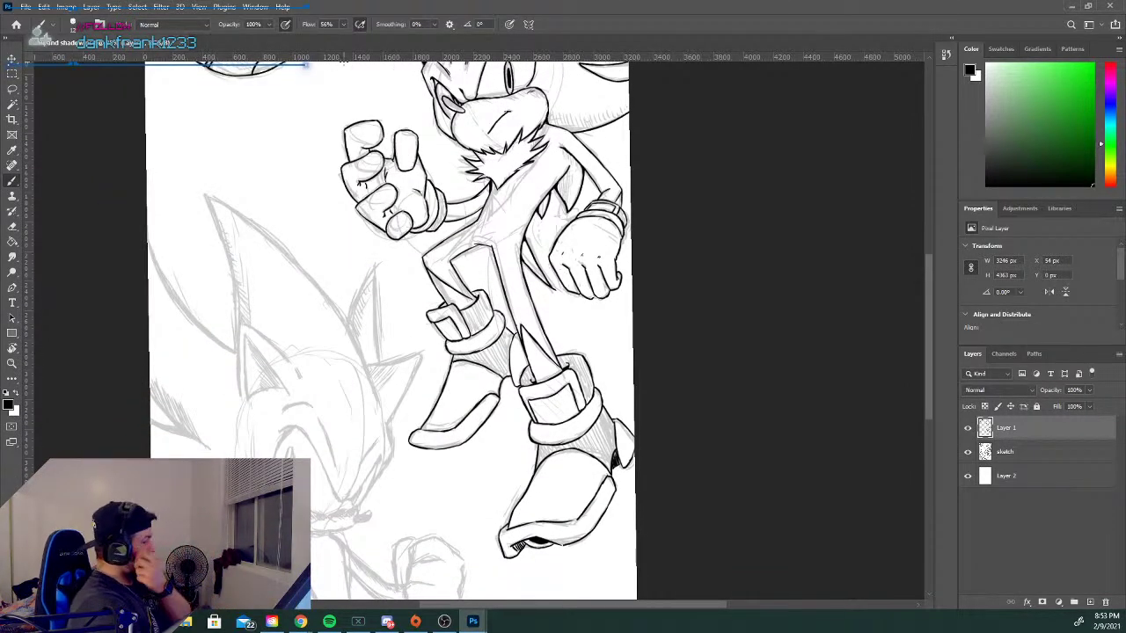
# Ink the long curved quill from the page's left edge down to the lower hedgehog's ear with the black Brush.
pyautogui.press('e')
pyautogui.moveTo(678, 607)
pyautogui.mouseDown()
pyautogui.moveTo(703, 603)
pyautogui.moveTo(642, 604)
pyautogui.mouseUp()
pyautogui.moveTo(929, 352); pyautogui.dragTo(933, 373)
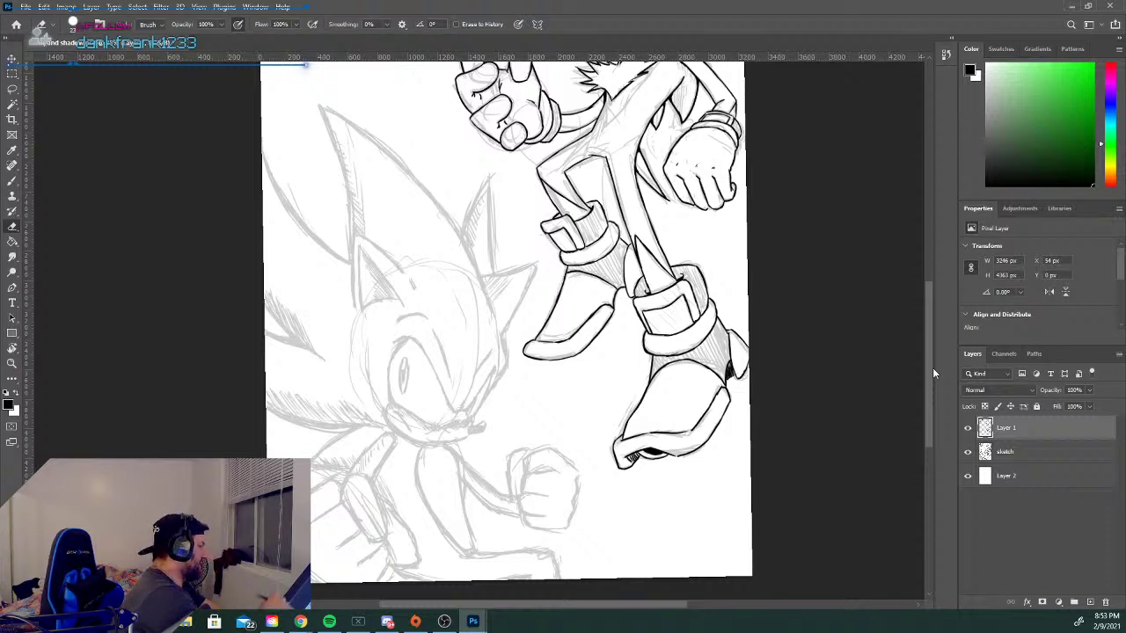
pyautogui.click(12, 182)
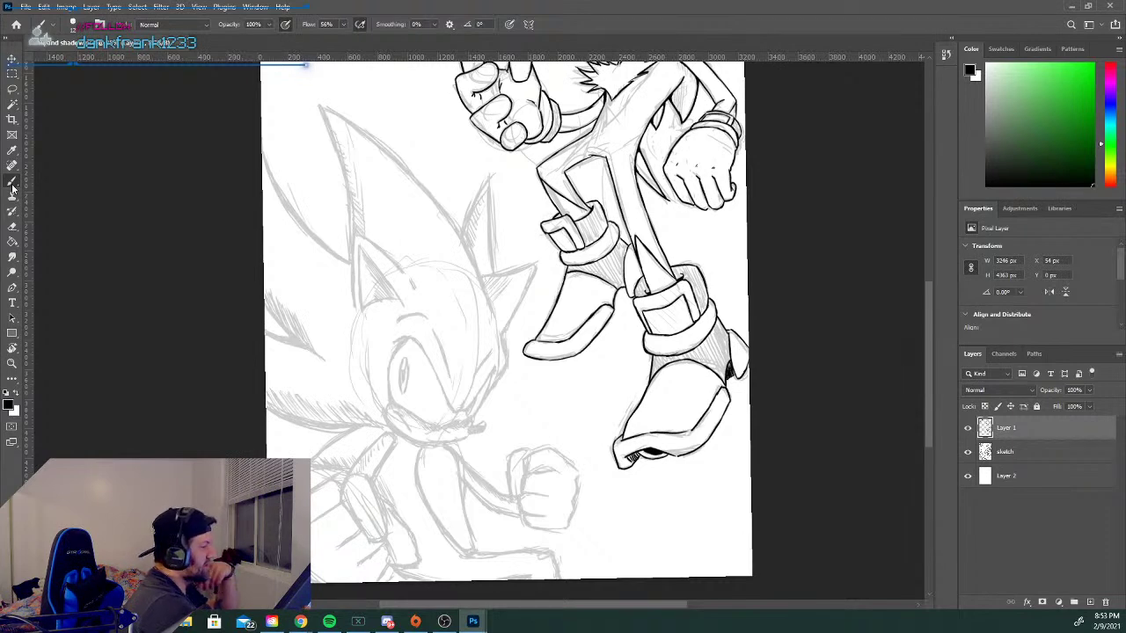
pyautogui.moveTo(929, 341)
pyautogui.mouseDown()
pyautogui.moveTo(921, 255)
pyautogui.moveTo(899, 294)
pyautogui.moveTo(917, 287)
pyautogui.moveTo(915, 263)
pyautogui.mouseUp()
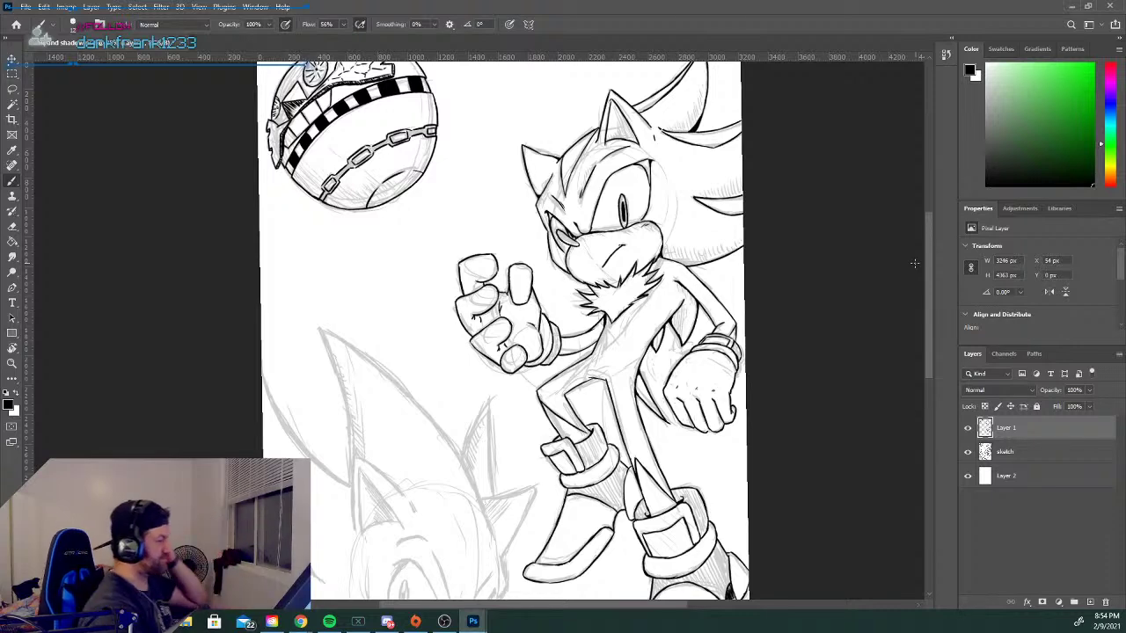
pyautogui.moveTo(928, 287); pyautogui.dragTo(931, 326)
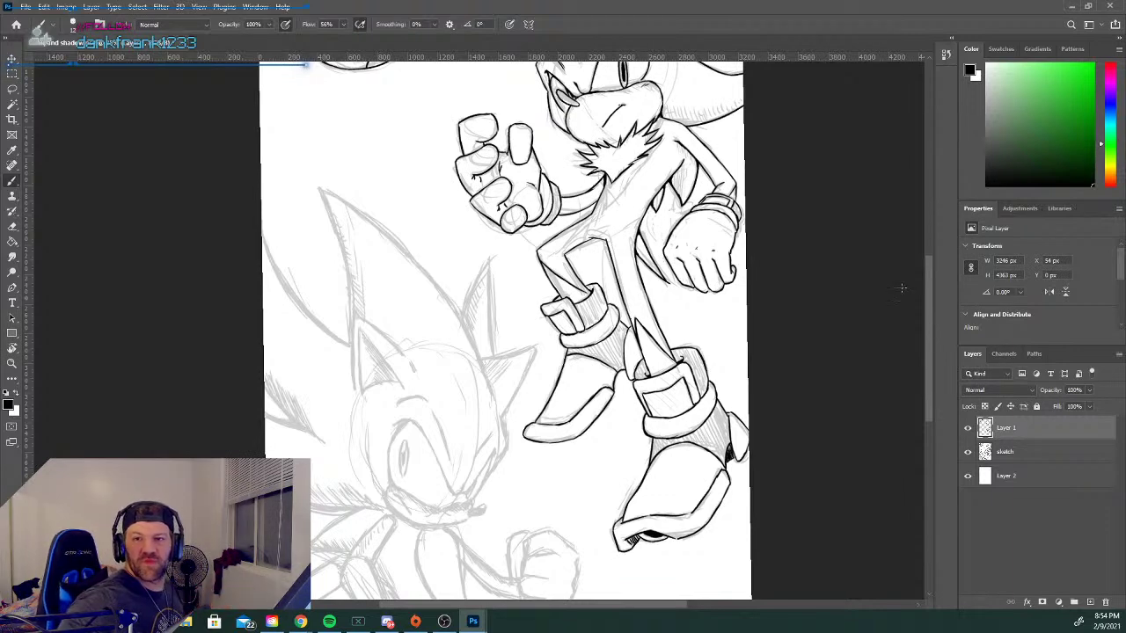
pyautogui.hotkey('alt', 'Tab')
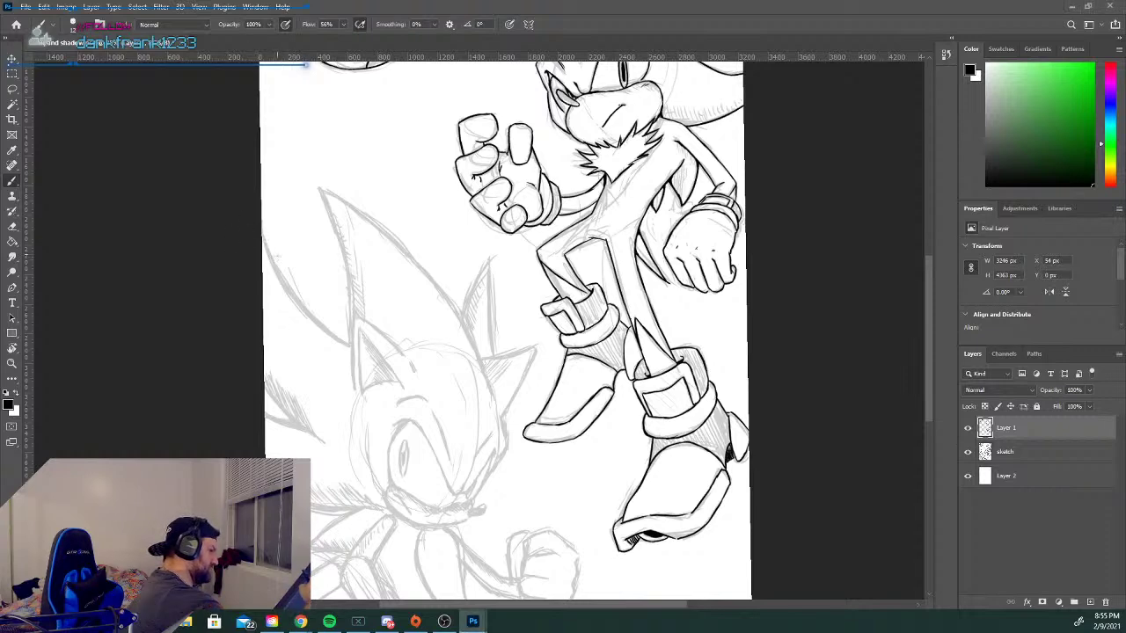
pyautogui.moveTo(262, 221); pyautogui.dragTo(292, 301)
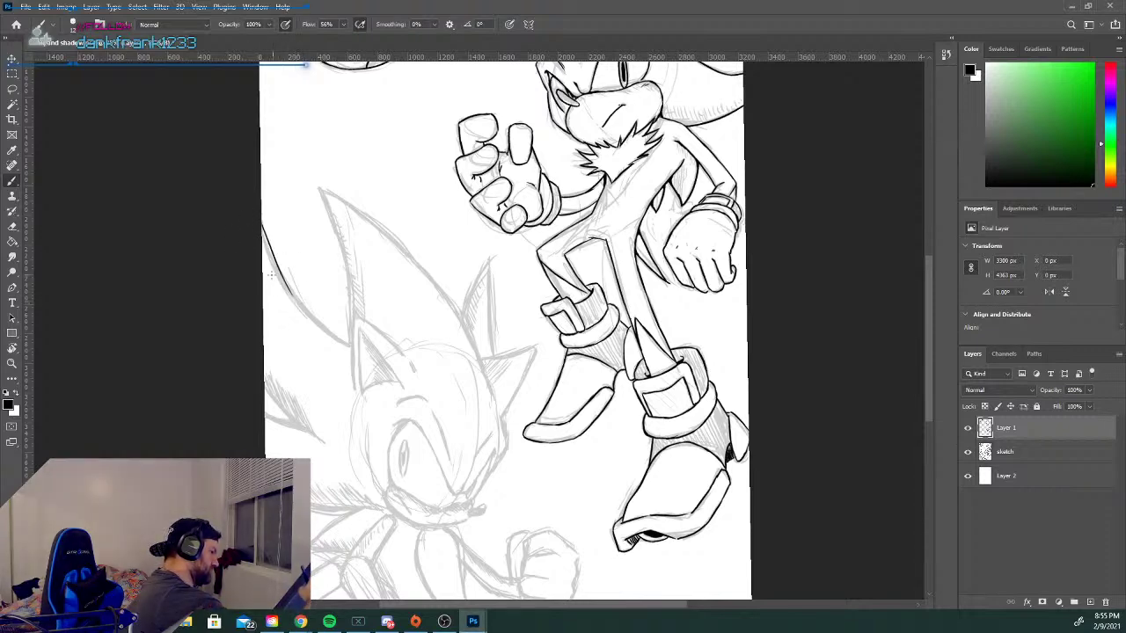
pyautogui.hotkey('ctrl', 'z')
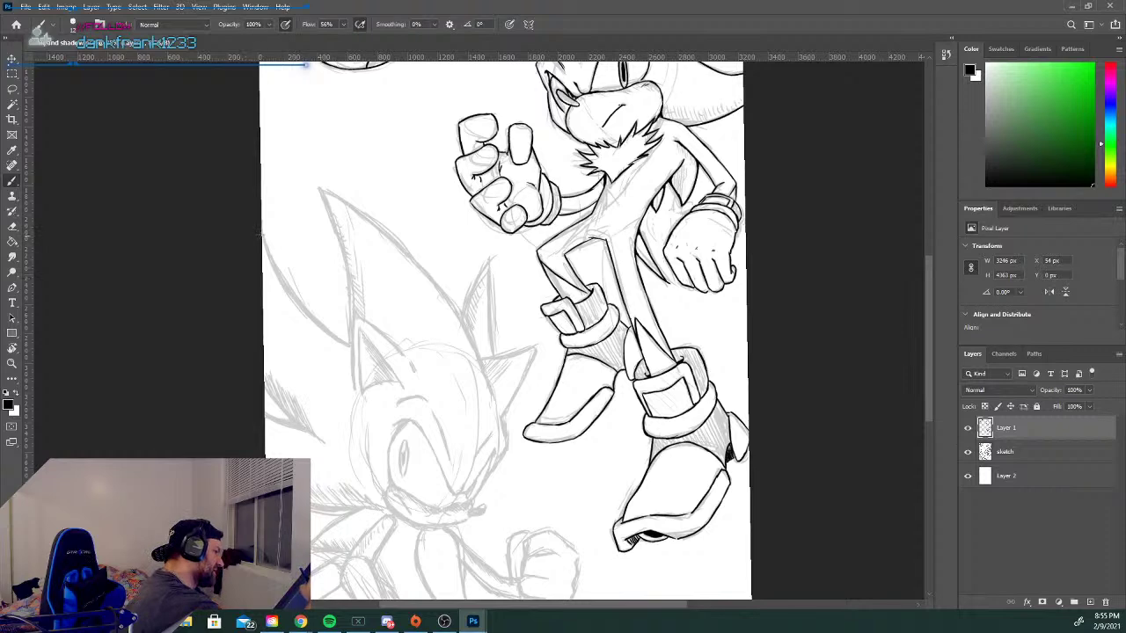
pyautogui.moveTo(262, 235); pyautogui.dragTo(307, 309)
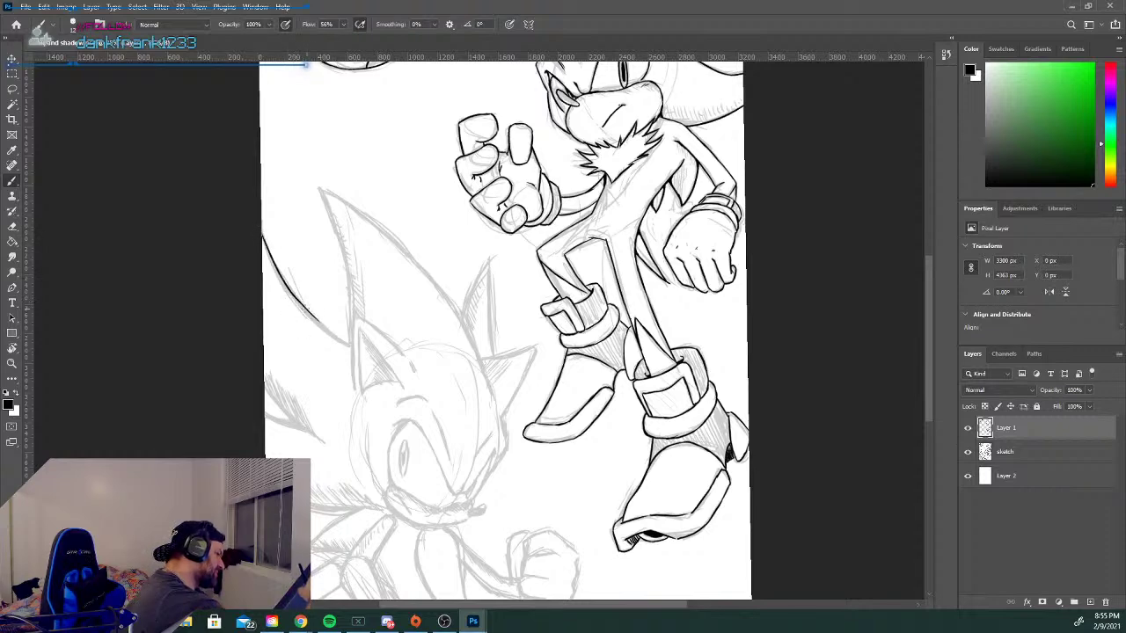
pyautogui.moveTo(308, 311); pyautogui.dragTo(348, 341)
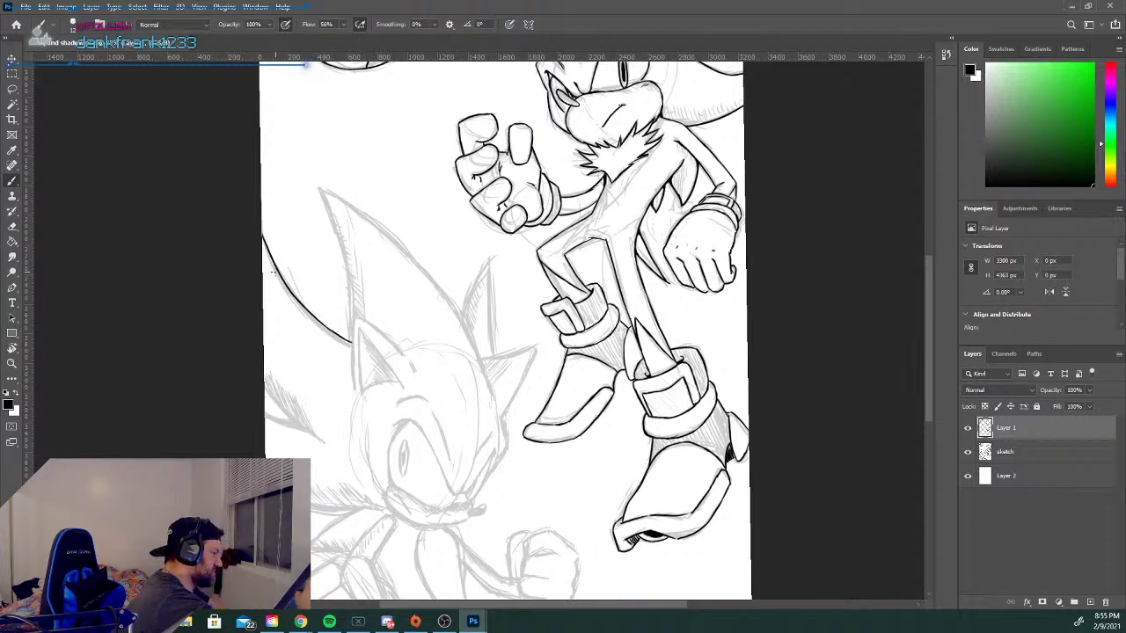
# Ink the lower hedgehog's near ear, including its inner edges, and the curved brow line above the open eye.
pyautogui.moveTo(353, 392); pyautogui.dragTo(351, 340)
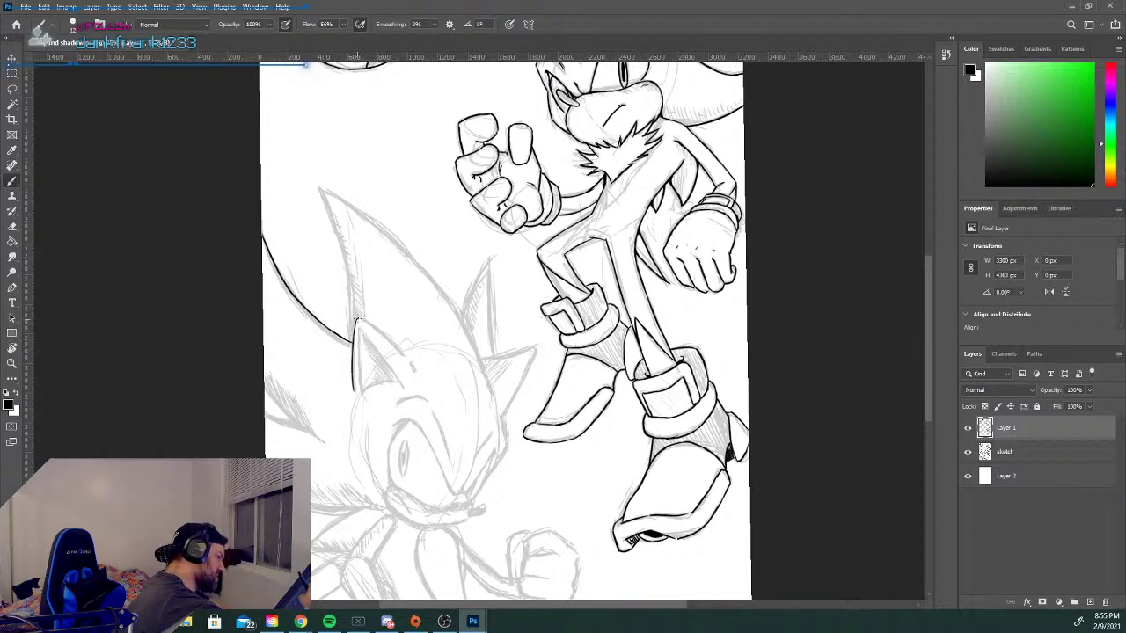
pyautogui.moveTo(357, 320); pyautogui.dragTo(397, 347)
pyautogui.moveTo(398, 348); pyautogui.dragTo(410, 361)
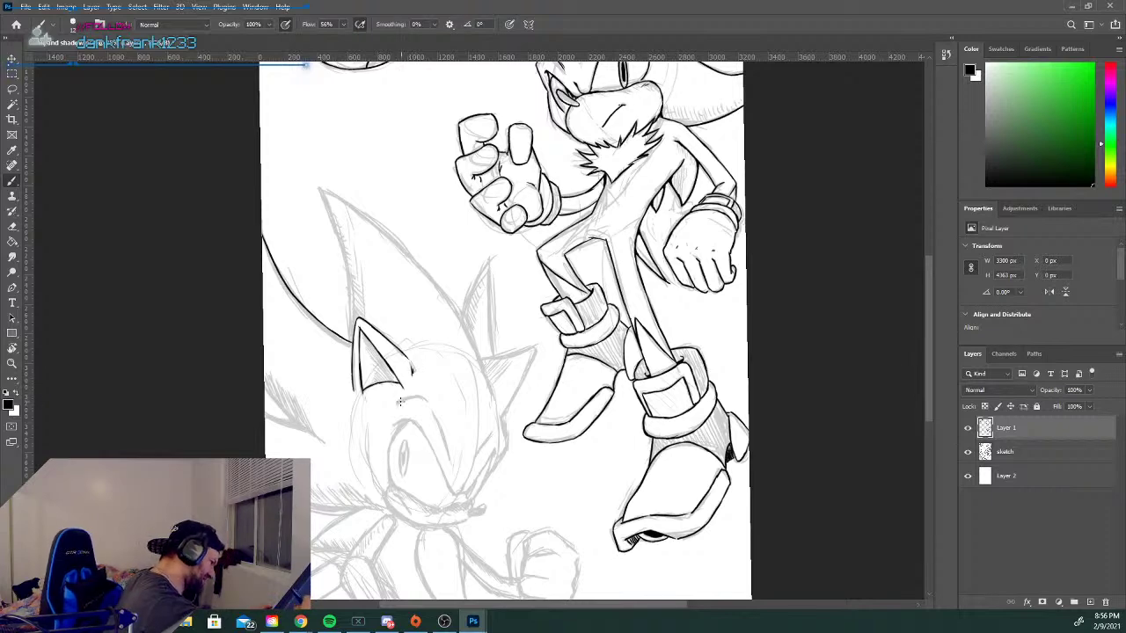
pyautogui.moveTo(400, 401); pyautogui.dragTo(430, 400)
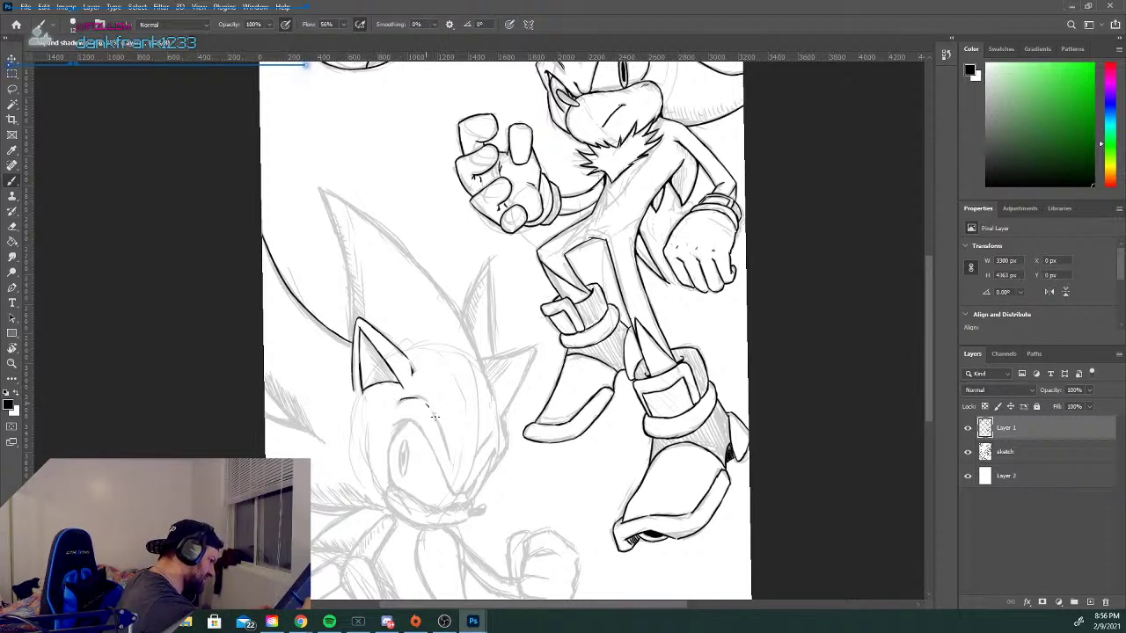
pyautogui.moveTo(425, 397); pyautogui.dragTo(446, 449)
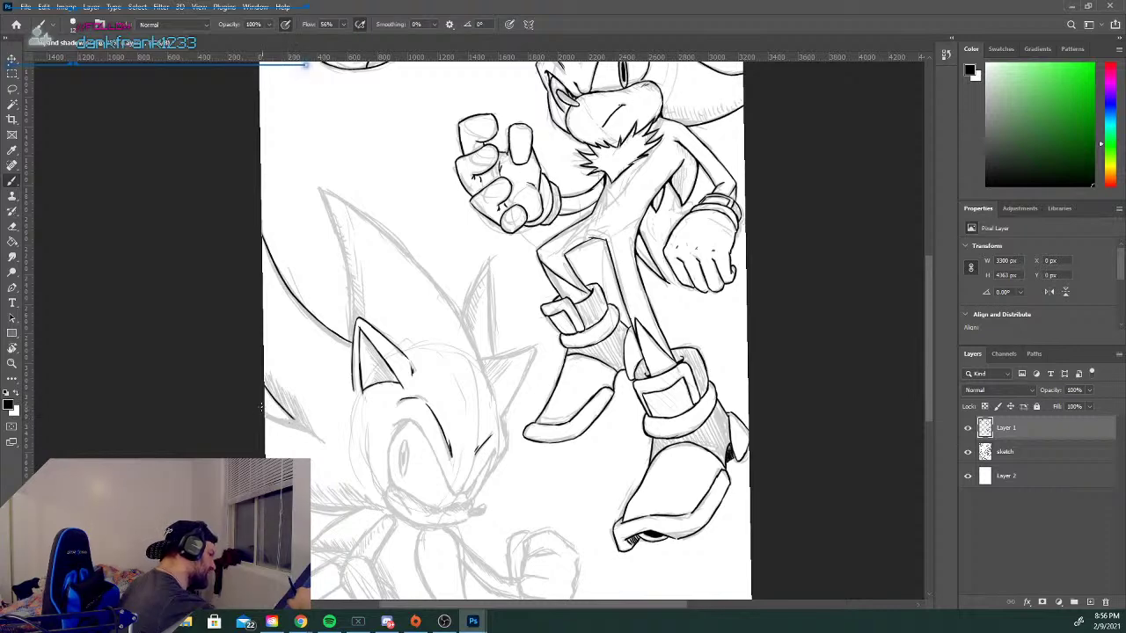
# Ink the lower hedgehog's small side quill at the page edge and the outer edge of the tall quill down to the ear tip.
pyautogui.moveTo(266, 407); pyautogui.dragTo(295, 419)
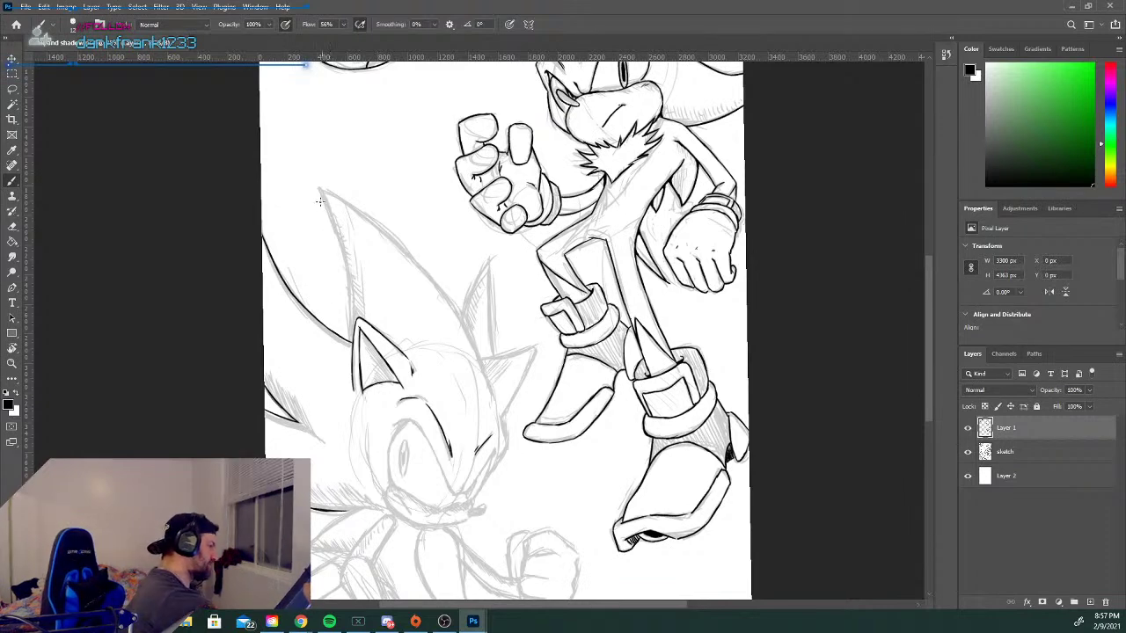
pyautogui.moveTo(317, 187)
pyautogui.mouseDown()
pyautogui.moveTo(342, 243)
pyautogui.moveTo(355, 326)
pyautogui.mouseUp()
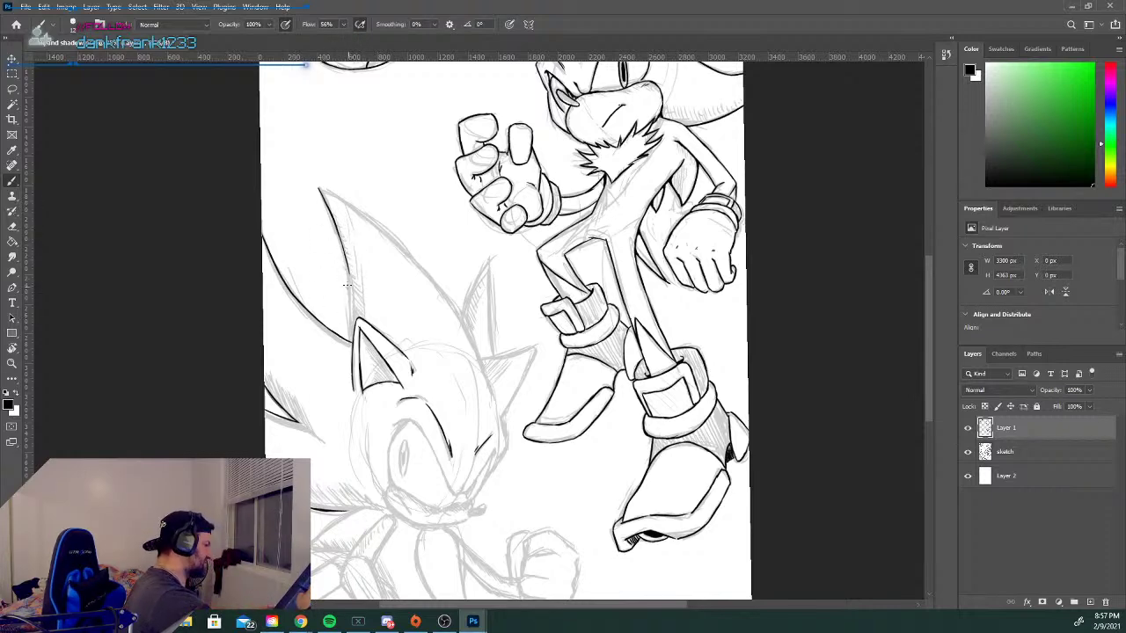
pyautogui.moveTo(346, 261); pyautogui.dragTo(355, 327)
pyautogui.hotkey('ctrl', 'z')
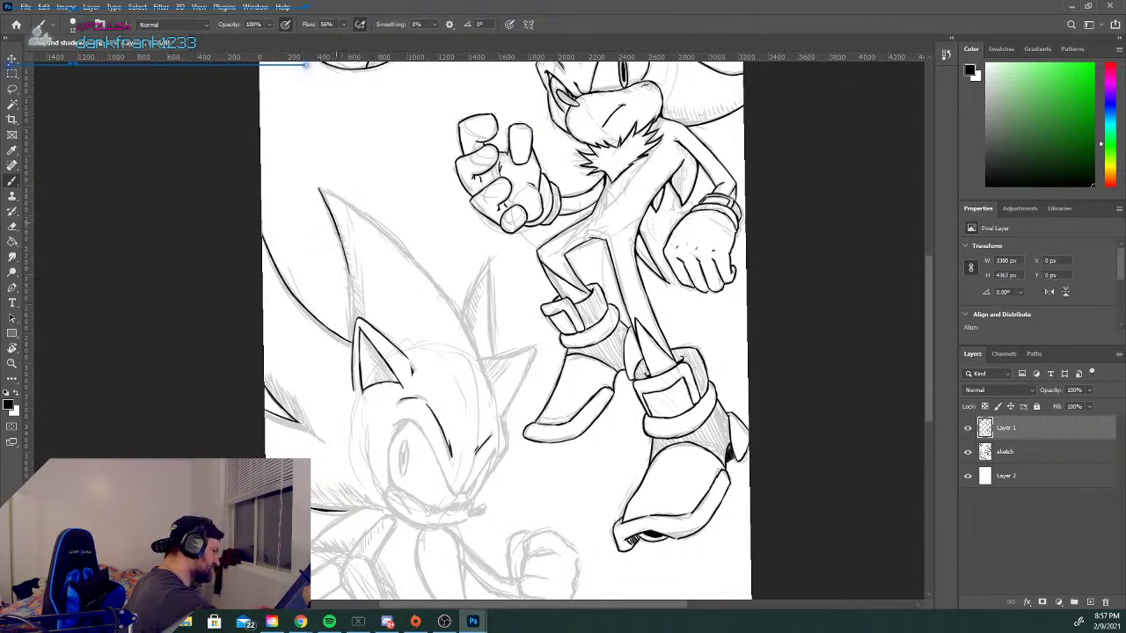
pyautogui.moveTo(345, 261); pyautogui.dragTo(353, 325)
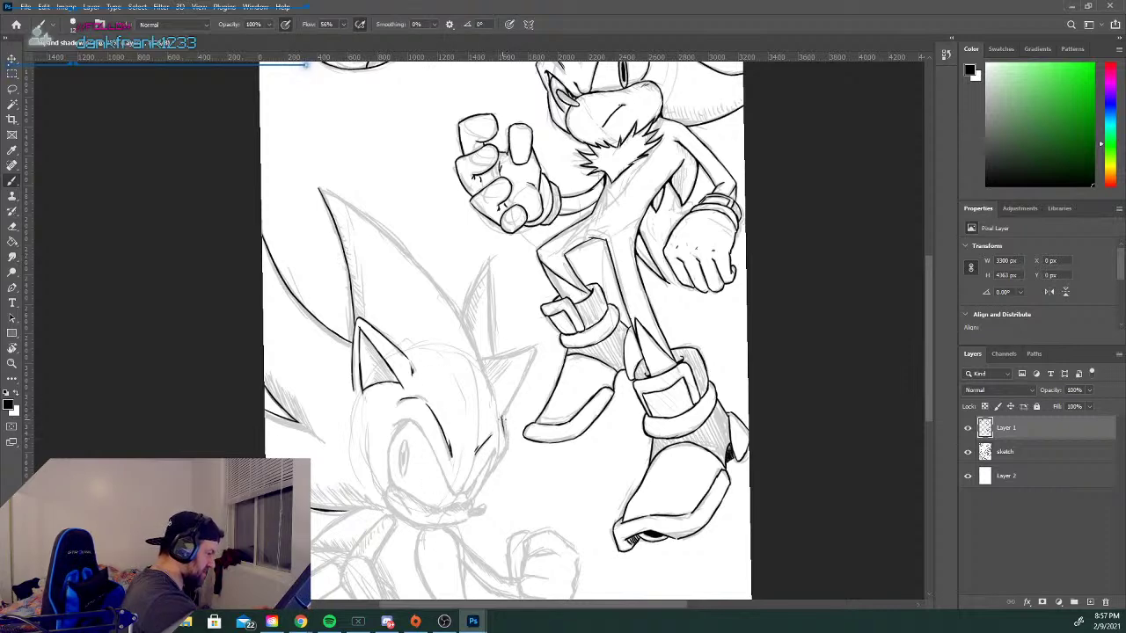
# Ink the lower hedgehog's far face edge beside the squinting eye, the far ear's edges and the small upright quill above it.
pyautogui.moveTo(506, 442); pyautogui.dragTo(495, 472)
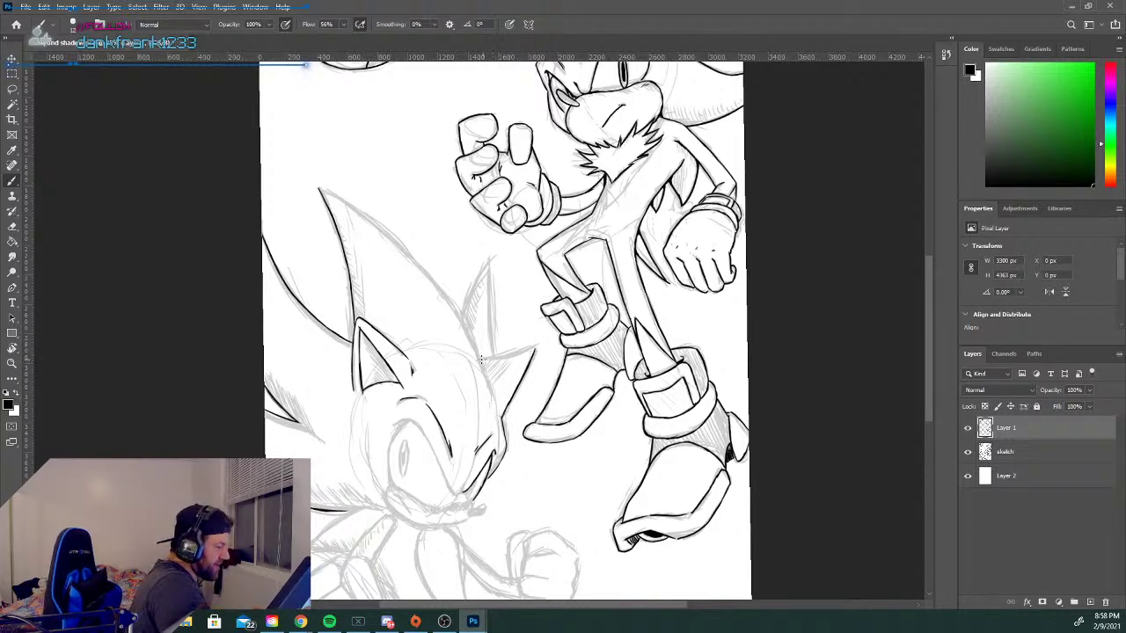
pyautogui.moveTo(494, 357); pyautogui.dragTo(532, 348)
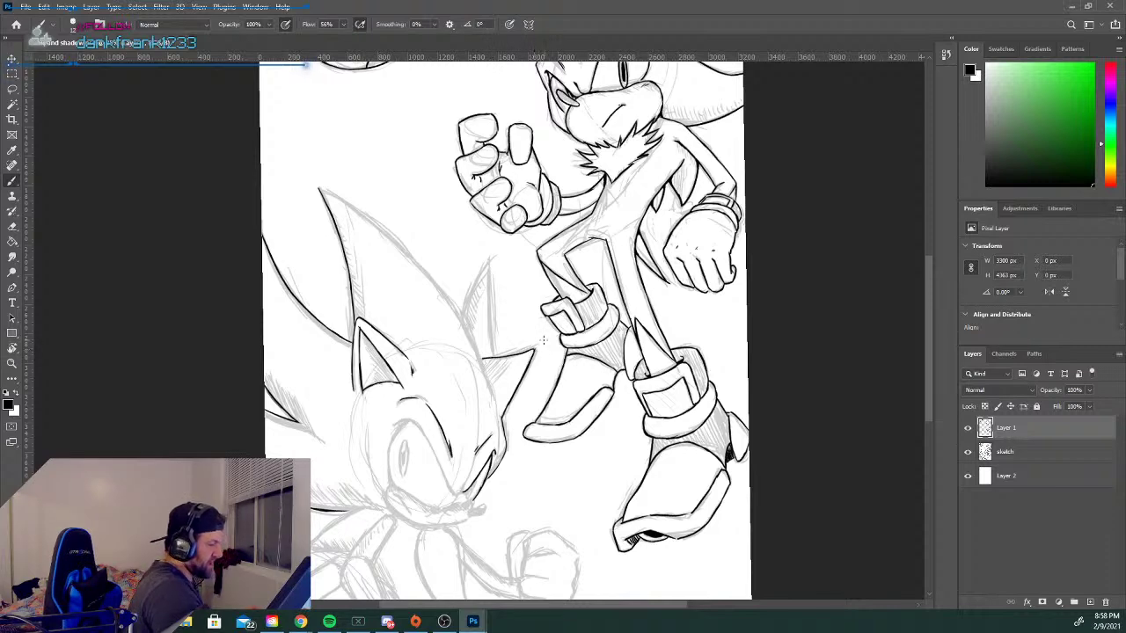
pyautogui.moveTo(490, 261)
pyautogui.mouseDown()
pyautogui.moveTo(489, 330)
pyautogui.moveTo(489, 259)
pyautogui.mouseUp()
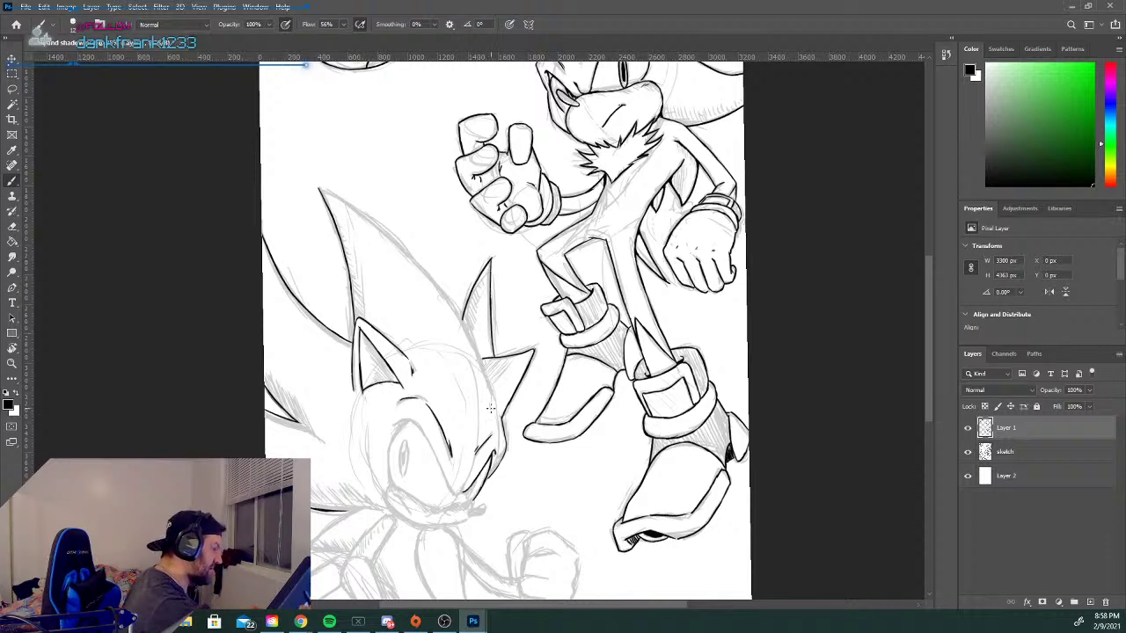
# Try to ink the far contour of the lower hedgehog's head between the brow and the quills.
pyautogui.moveTo(493, 398)
pyautogui.mouseDown()
pyautogui.moveTo(455, 311)
pyautogui.moveTo(477, 348)
pyautogui.mouseUp()
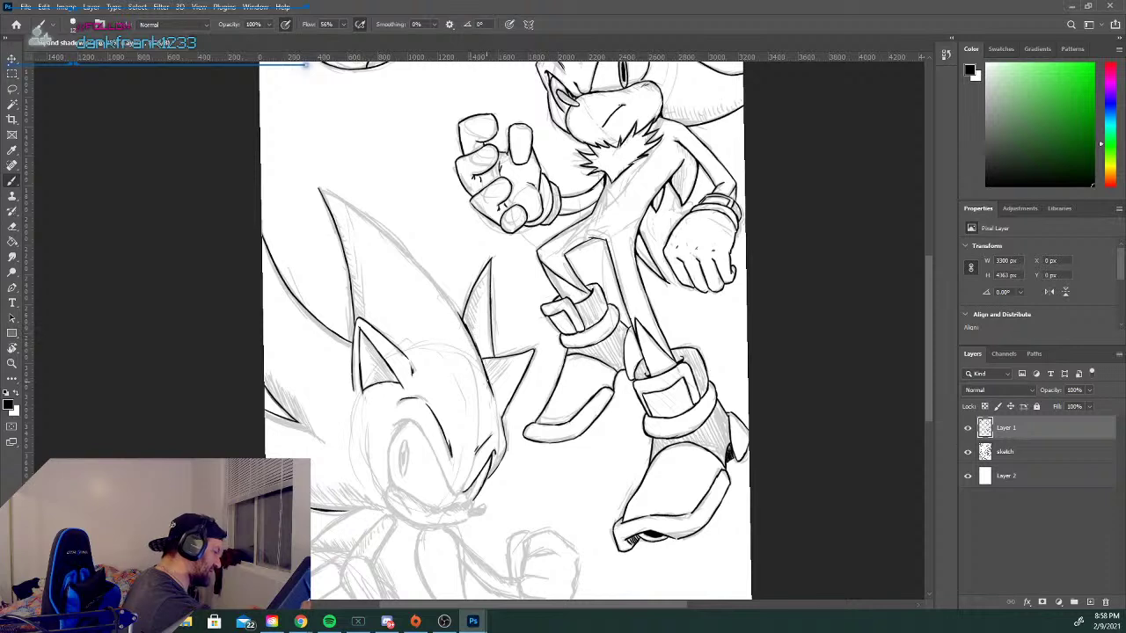
pyautogui.hotkey('ctrl', 'z')
pyautogui.hotkey('ctrl', 'z')
pyautogui.hotkey('ctrl', 'z')
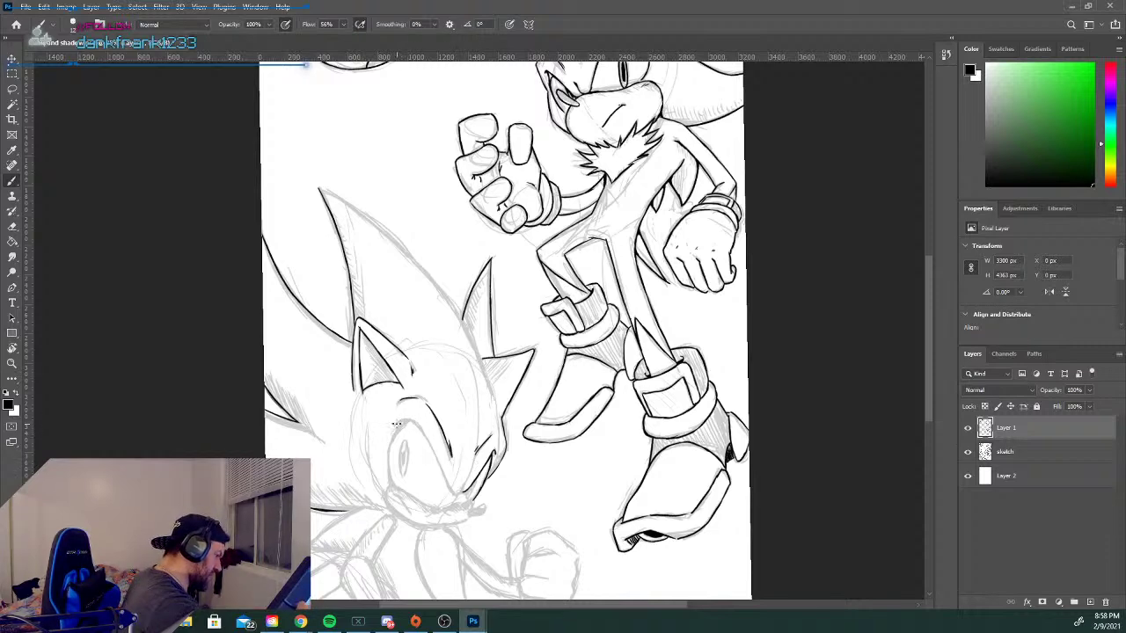
# Ink the lower hedgehog's open-eye outline, including the heavy slanted lid running down to the nose bridge.
pyautogui.moveTo(406, 418); pyautogui.dragTo(422, 466)
pyautogui.hotkey('ctrl', 'z')
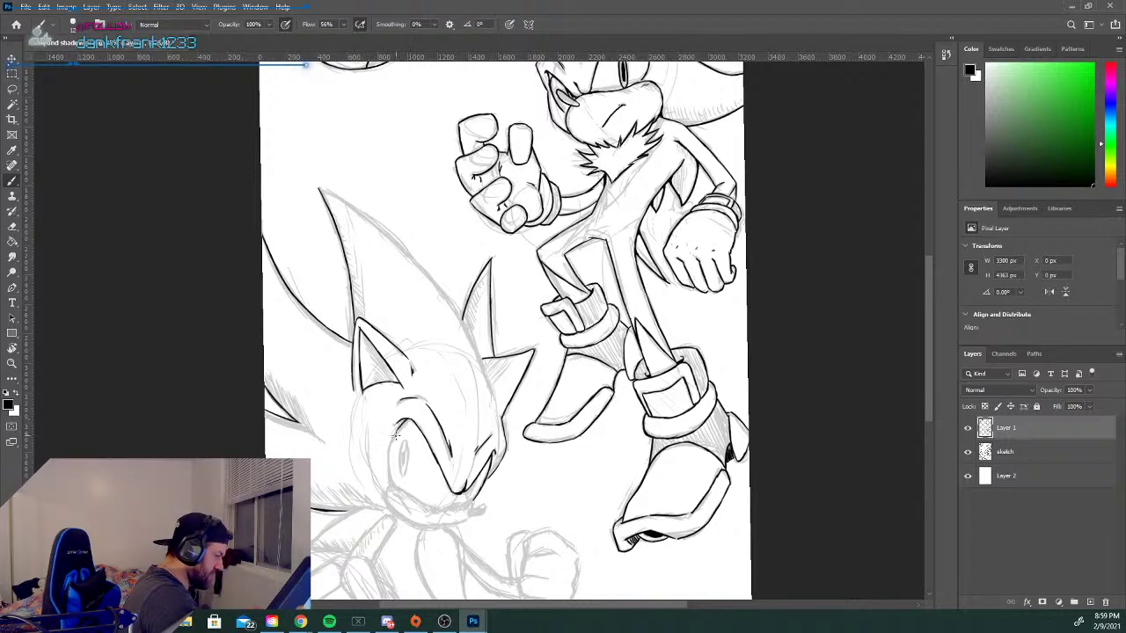
pyautogui.moveTo(394, 436); pyautogui.dragTo(391, 470)
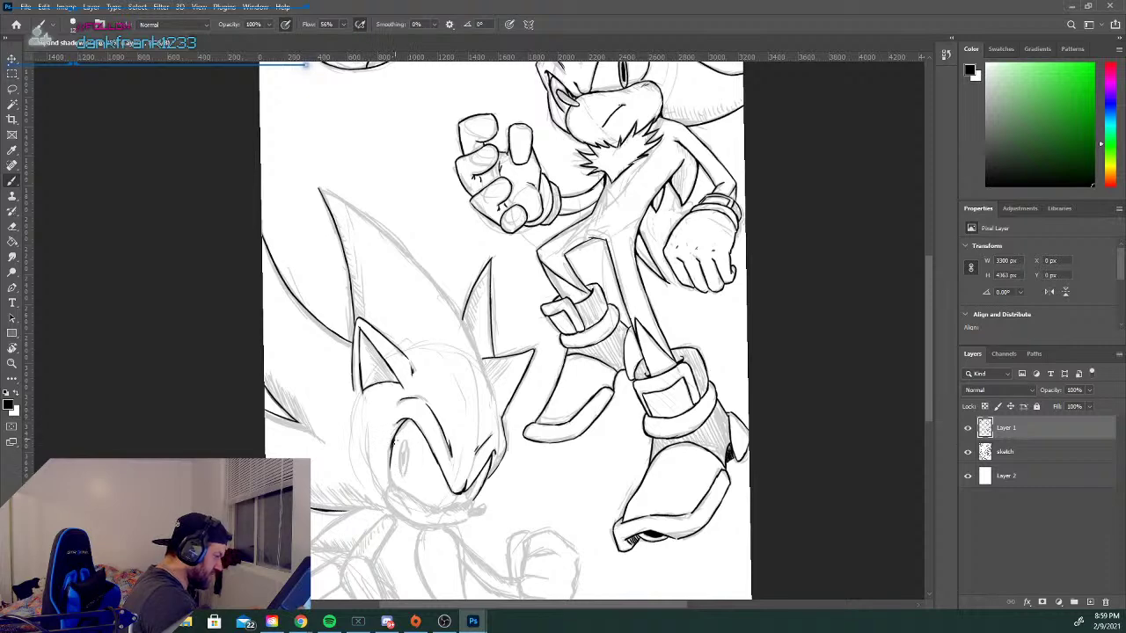
pyautogui.hotkey('ctrl', 'z')
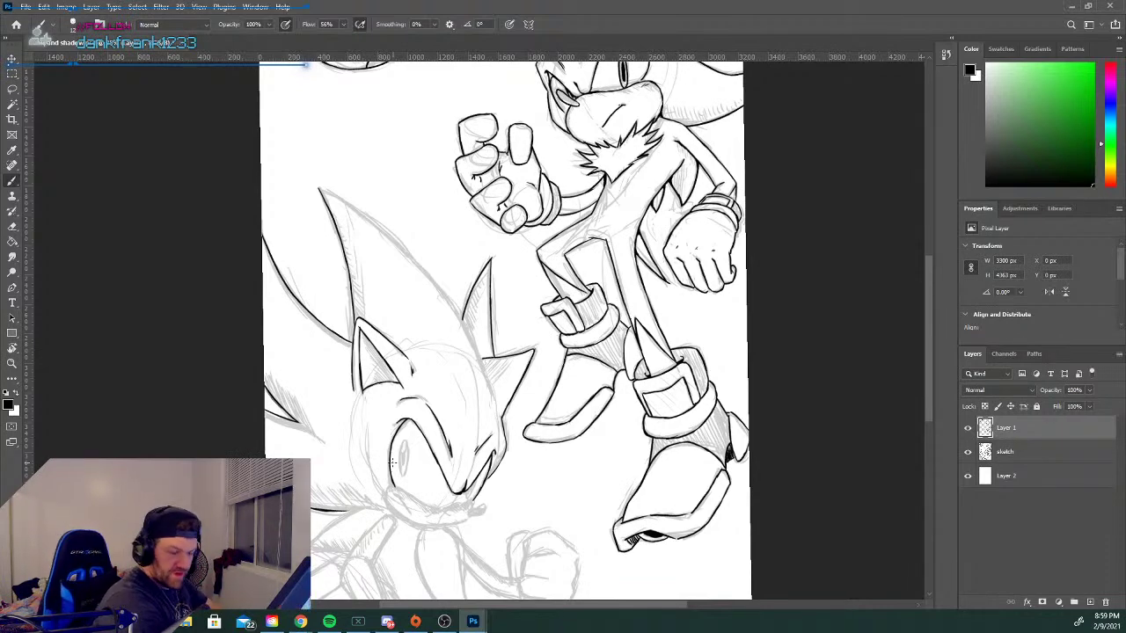
# Ink the narrow oval iris of the open eye and darken its pupil.
pyautogui.moveTo(404, 440); pyautogui.dragTo(400, 454)
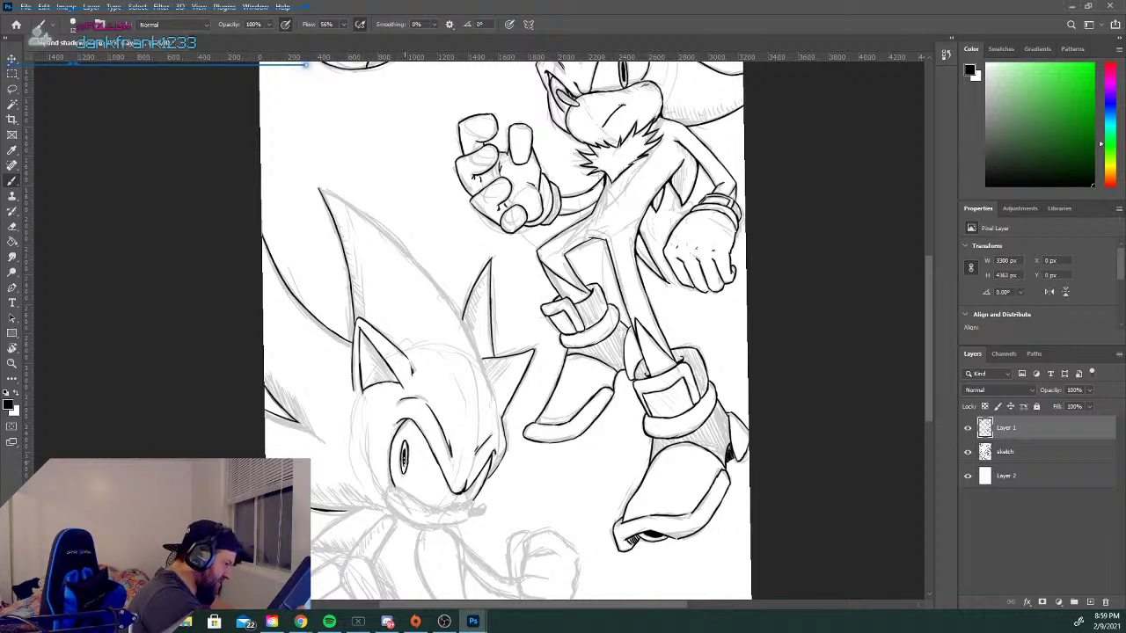
pyautogui.scroll(3, 413, 474)
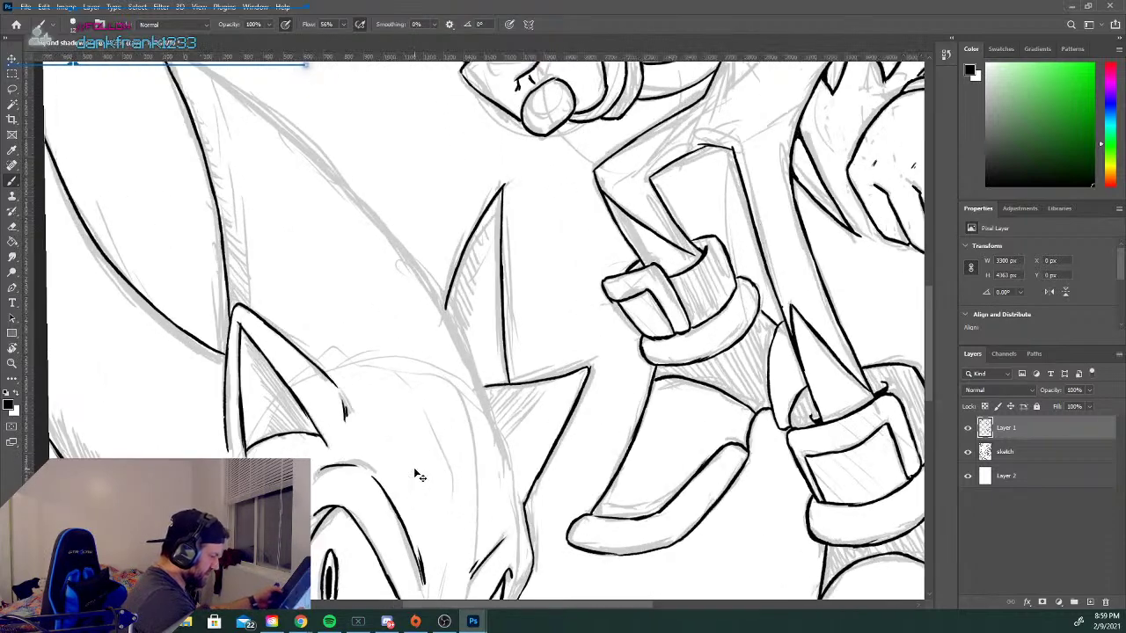
pyautogui.scroll(-3, 926, 339)
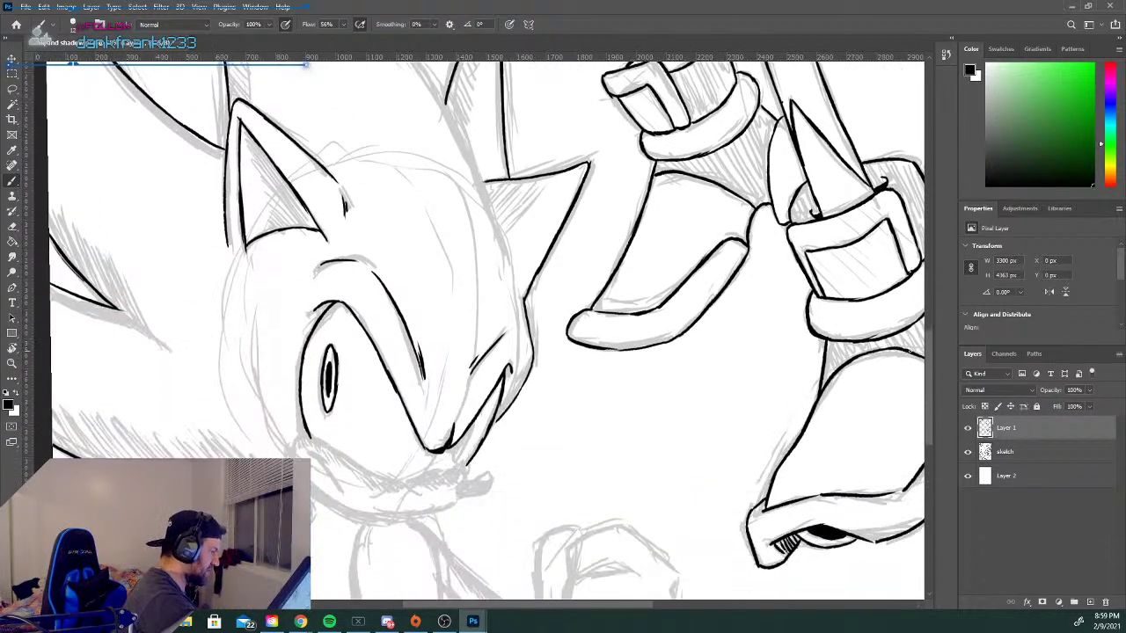
pyautogui.moveTo(328, 389); pyautogui.dragTo(331, 399)
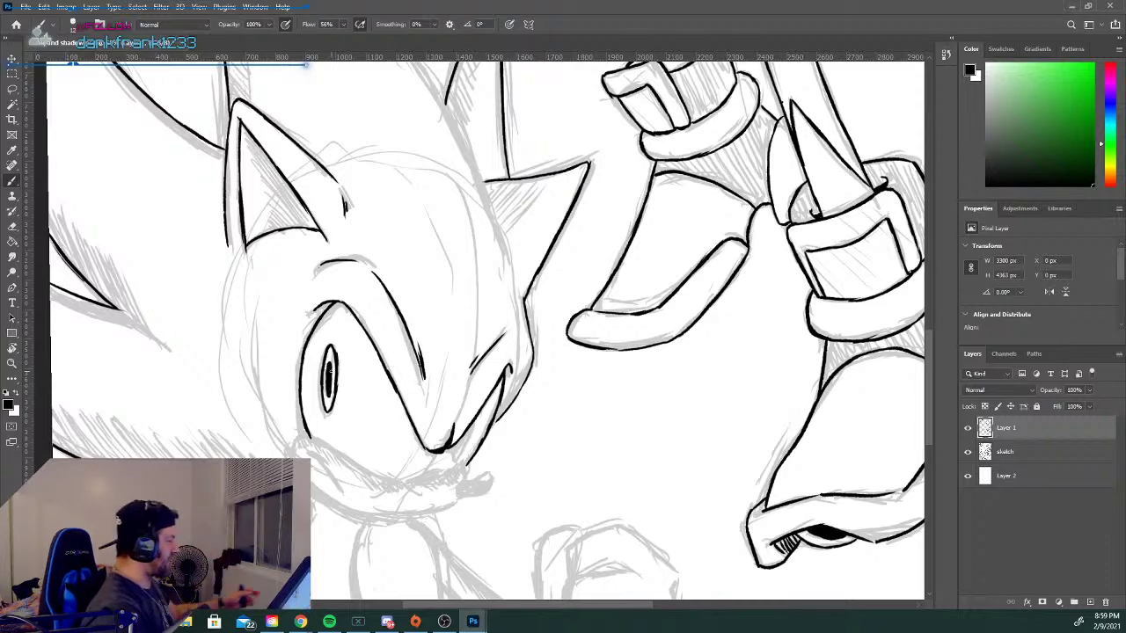
# Try to ink the tall quill's far edge in one long stroke between its tip and the forehead.
pyautogui.moveTo(926, 397); pyautogui.dragTo(929, 367)
pyautogui.hotkey('ctrl', '-')
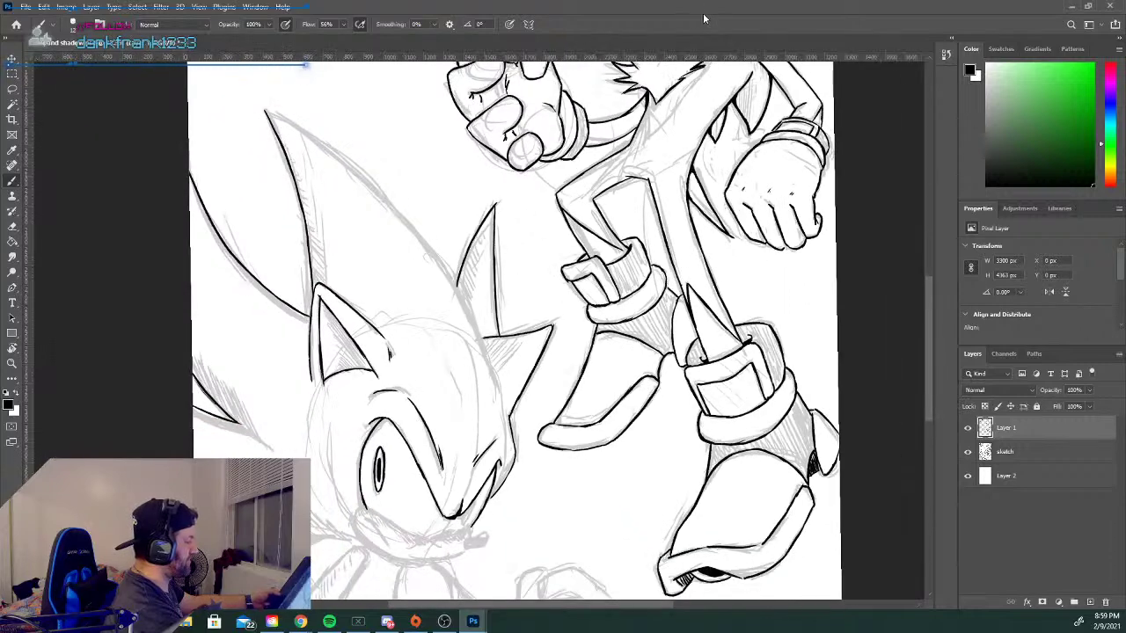
pyautogui.moveTo(949, 404); pyautogui.dragTo(918, 365)
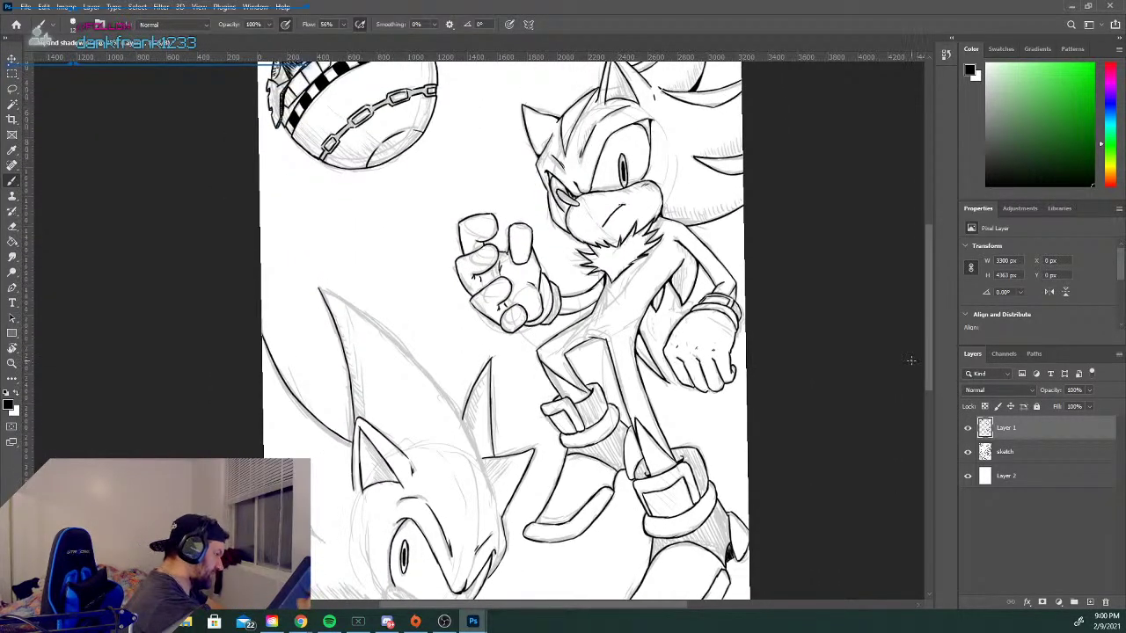
pyautogui.moveTo(318, 287)
pyautogui.mouseDown()
pyautogui.moveTo(373, 316)
pyautogui.moveTo(468, 454)
pyautogui.mouseUp()
pyautogui.hotkey('ctrl', 'z')
pyautogui.moveTo(321, 287)
pyautogui.mouseDown()
pyautogui.moveTo(356, 309)
pyautogui.moveTo(435, 402)
pyautogui.moveTo(471, 475)
pyautogui.mouseUp()
pyautogui.hotkey('ctrl', 'z')
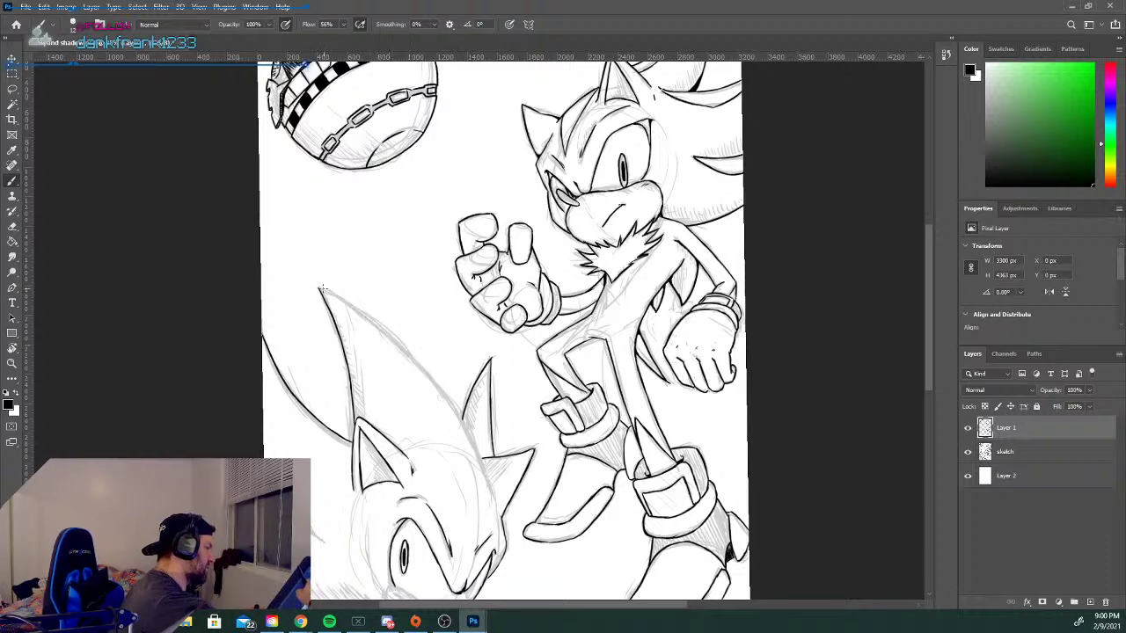
pyautogui.moveTo(319, 289)
pyautogui.mouseDown()
pyautogui.moveTo(351, 308)
pyautogui.moveTo(488, 479)
pyautogui.moveTo(490, 510)
pyautogui.mouseUp()
pyautogui.hotkey('ctrl', 'z')
pyautogui.moveTo(319, 288)
pyautogui.mouseDown()
pyautogui.moveTo(415, 367)
pyautogui.moveTo(487, 517)
pyautogui.mouseUp()
pyautogui.hotkey('ctrl', 'z')
pyautogui.moveTo(319, 288)
pyautogui.mouseDown()
pyautogui.moveTo(395, 341)
pyautogui.moveTo(471, 453)
pyautogui.moveTo(482, 503)
pyautogui.mouseUp()
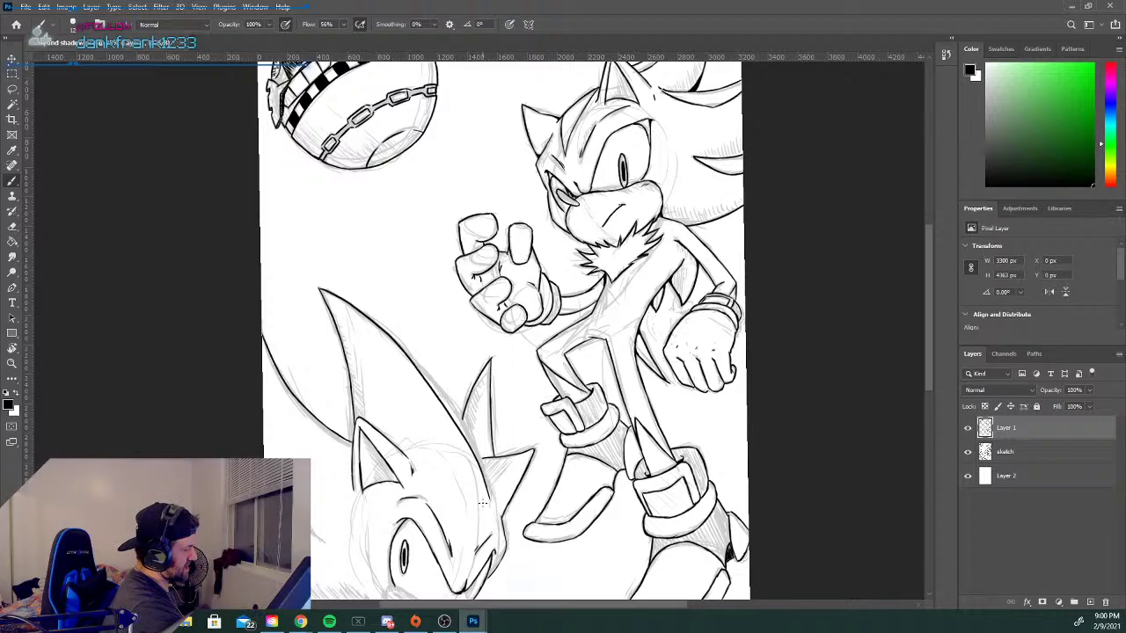
pyautogui.hotkey('ctrl', 'z')
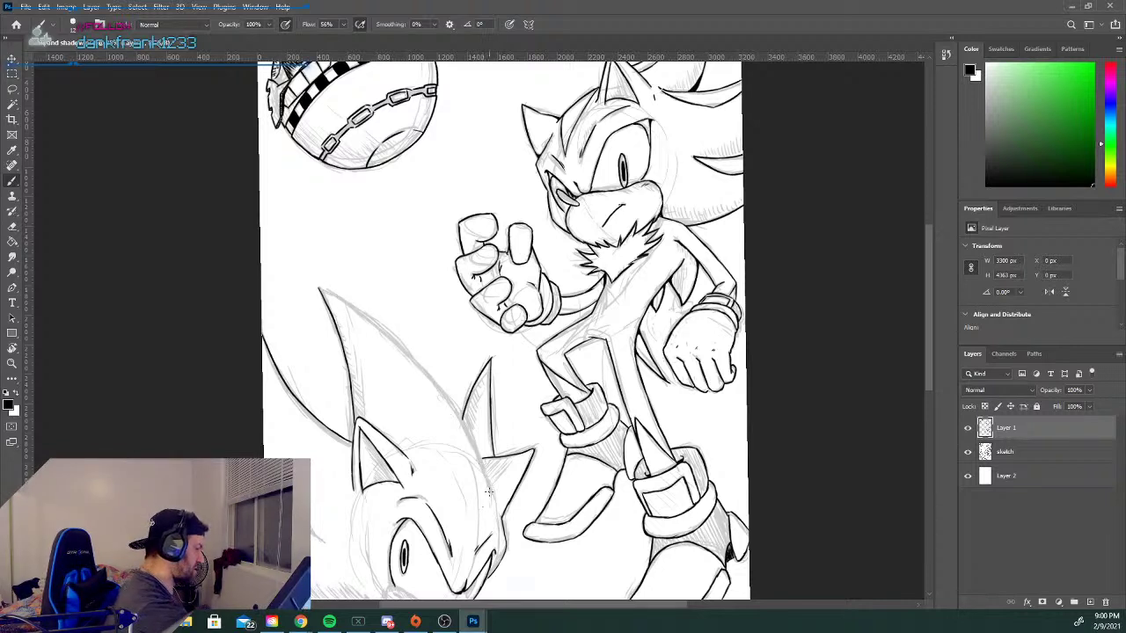
pyautogui.moveTo(491, 495)
pyautogui.mouseDown()
pyautogui.moveTo(429, 371)
pyautogui.moveTo(346, 296)
pyautogui.moveTo(307, 279)
pyautogui.mouseUp()
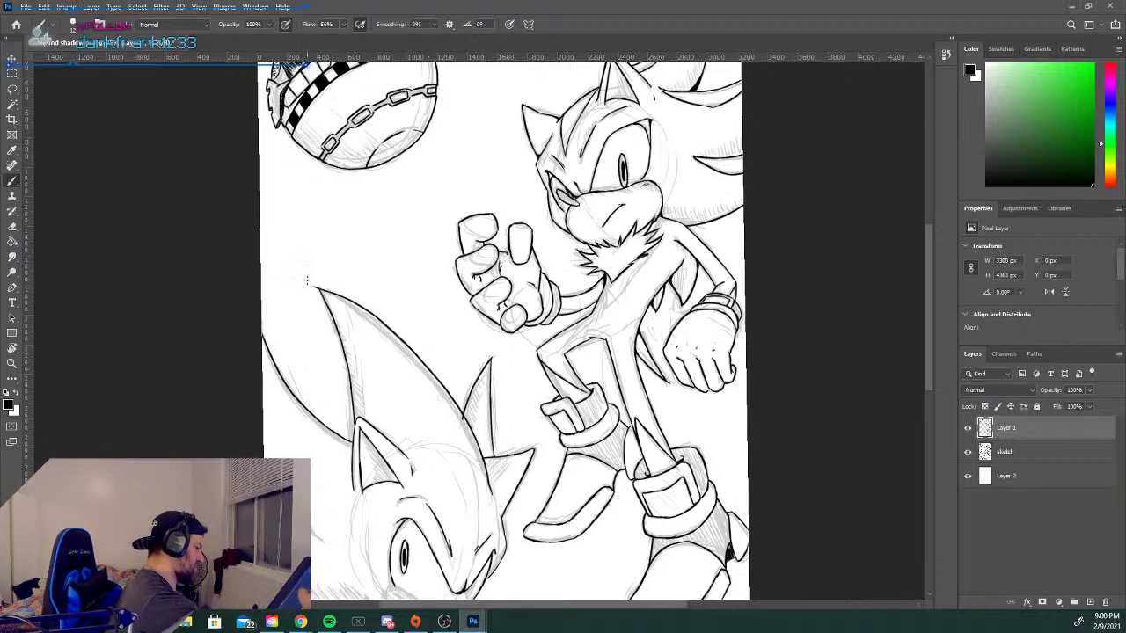
pyautogui.hotkey('ctrl', 'z')
pyautogui.moveTo(493, 492)
pyautogui.mouseDown()
pyautogui.moveTo(432, 378)
pyautogui.moveTo(322, 290)
pyautogui.mouseUp()
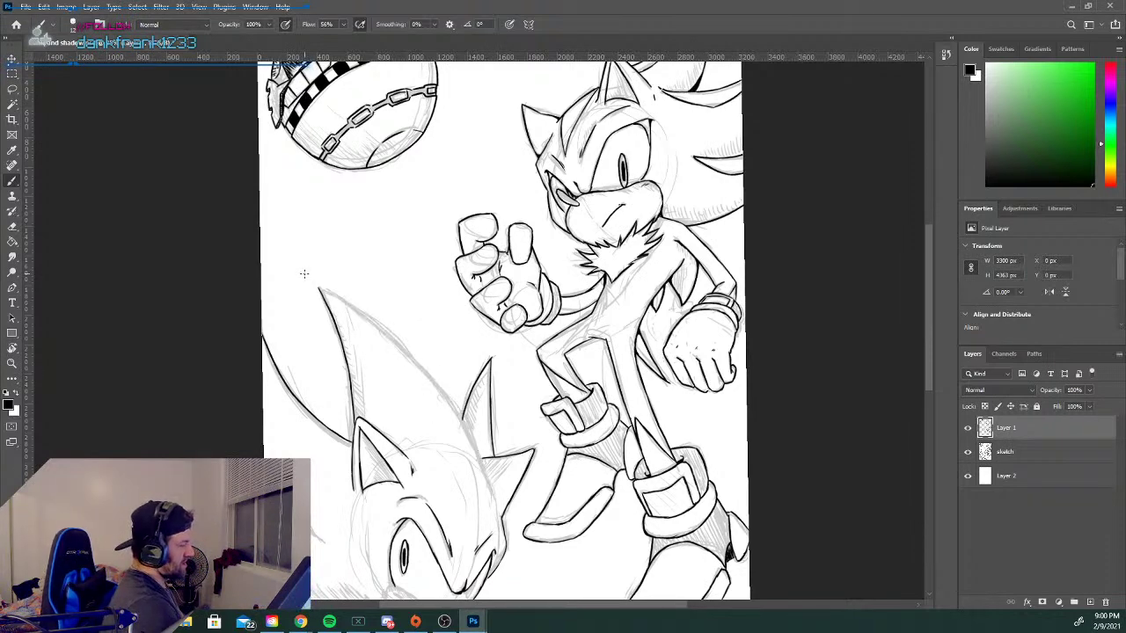
pyautogui.moveTo(431, 379); pyautogui.dragTo(469, 437)
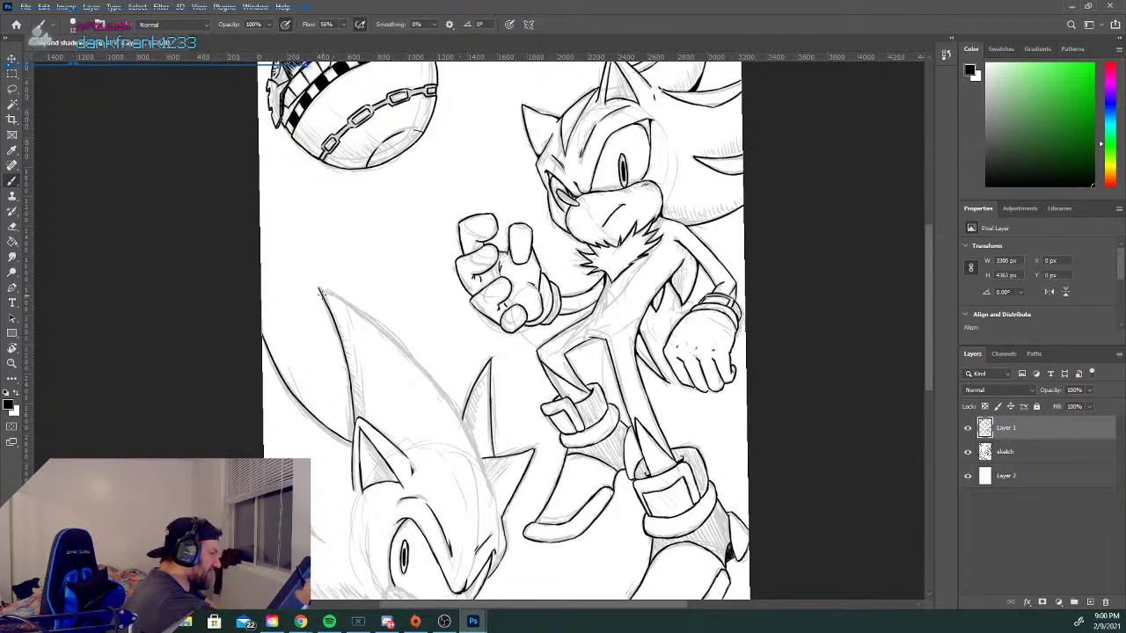
# Ink the tall quill's far edge in shorter strokes from its tip down along the head contour.
pyautogui.moveTo(318, 287); pyautogui.dragTo(392, 336)
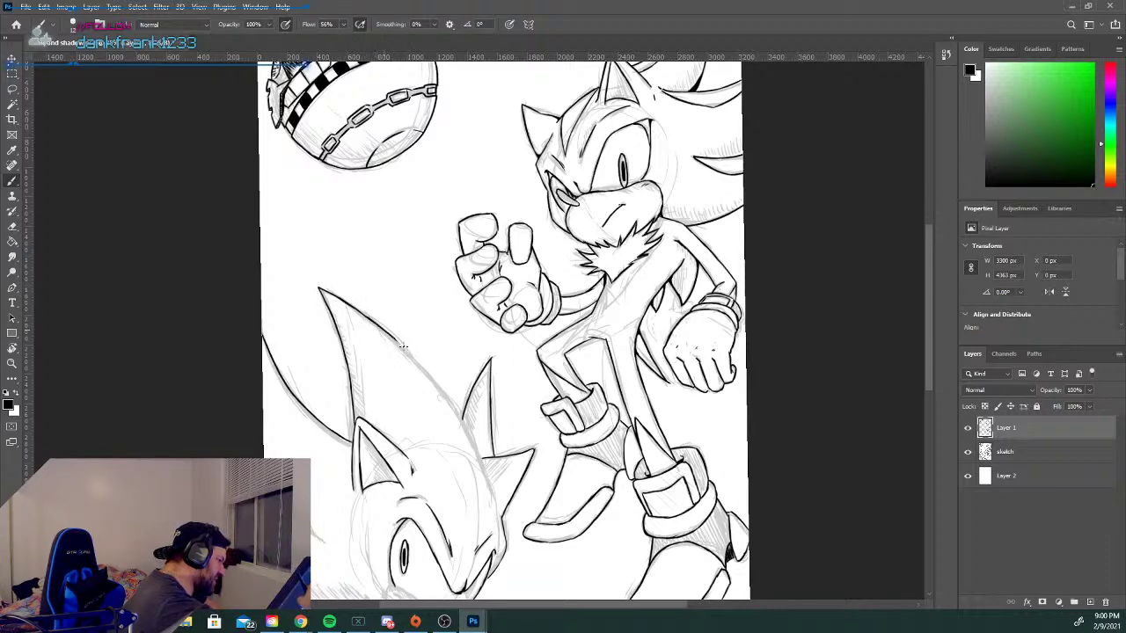
pyautogui.moveTo(432, 378); pyautogui.dragTo(489, 482)
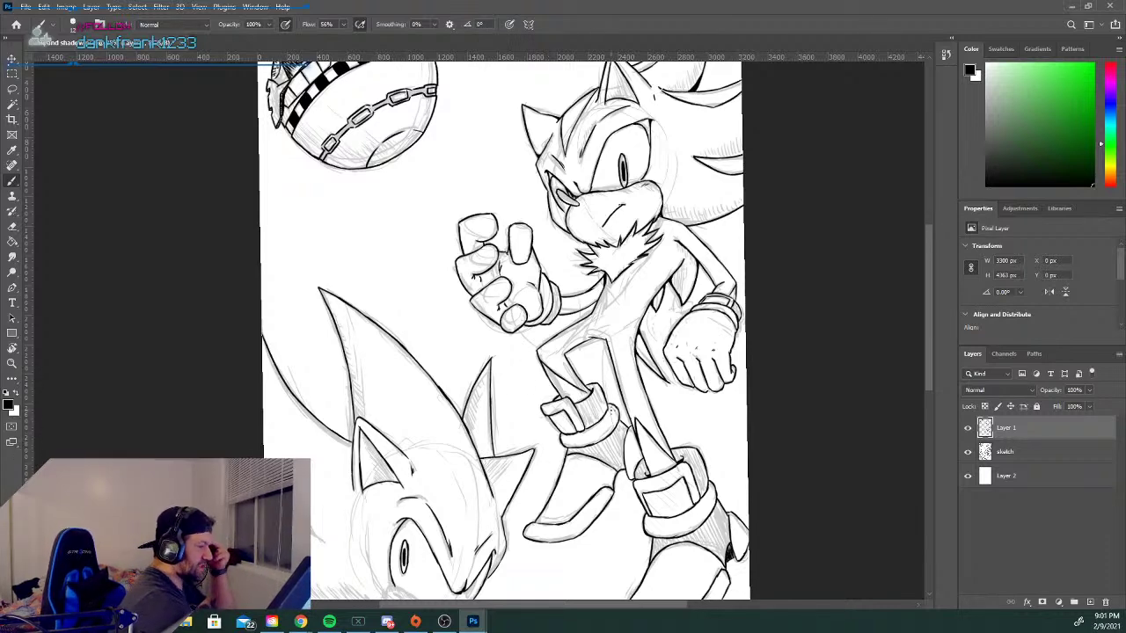
# Extend the small side quill's line near the page edge and ink the upper edge of the back spike below the head.
pyautogui.moveTo(926, 253); pyautogui.dragTo(915, 336)
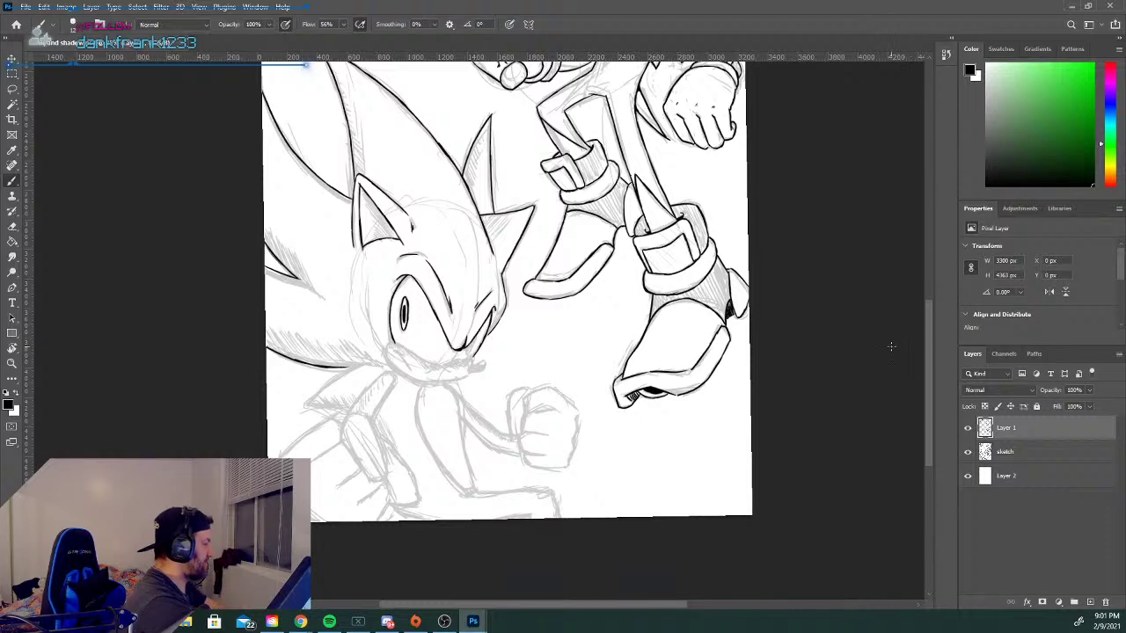
pyautogui.moveTo(313, 291)
pyautogui.mouseDown()
pyautogui.moveTo(291, 273)
pyautogui.moveTo(322, 296)
pyautogui.mouseUp()
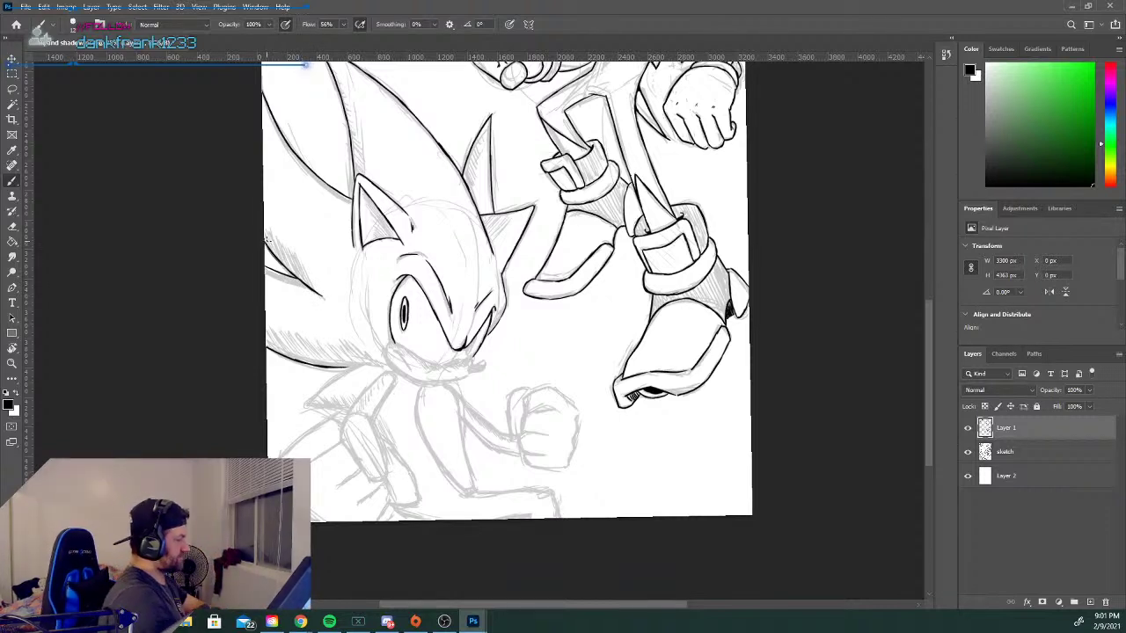
pyautogui.moveTo(339, 366)
pyautogui.mouseDown()
pyautogui.moveTo(352, 368)
pyautogui.moveTo(304, 404)
pyautogui.mouseUp()
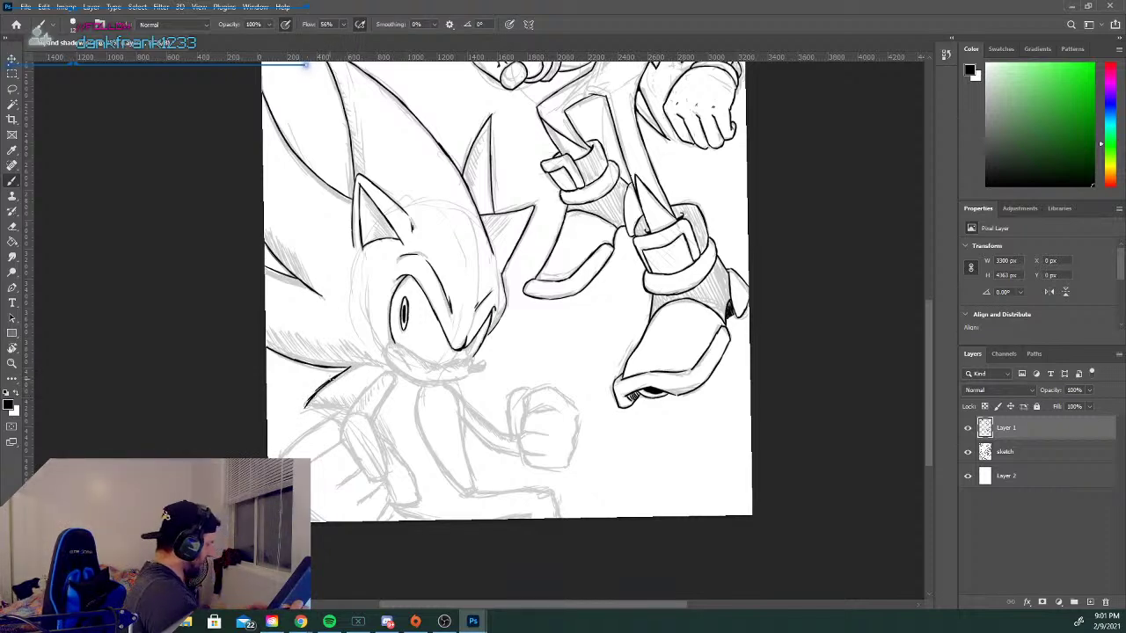
pyautogui.hotkey('ctrl', 'z')
pyautogui.hotkey('ctrl', 'z')
pyautogui.hotkey('ctrl', 'z')
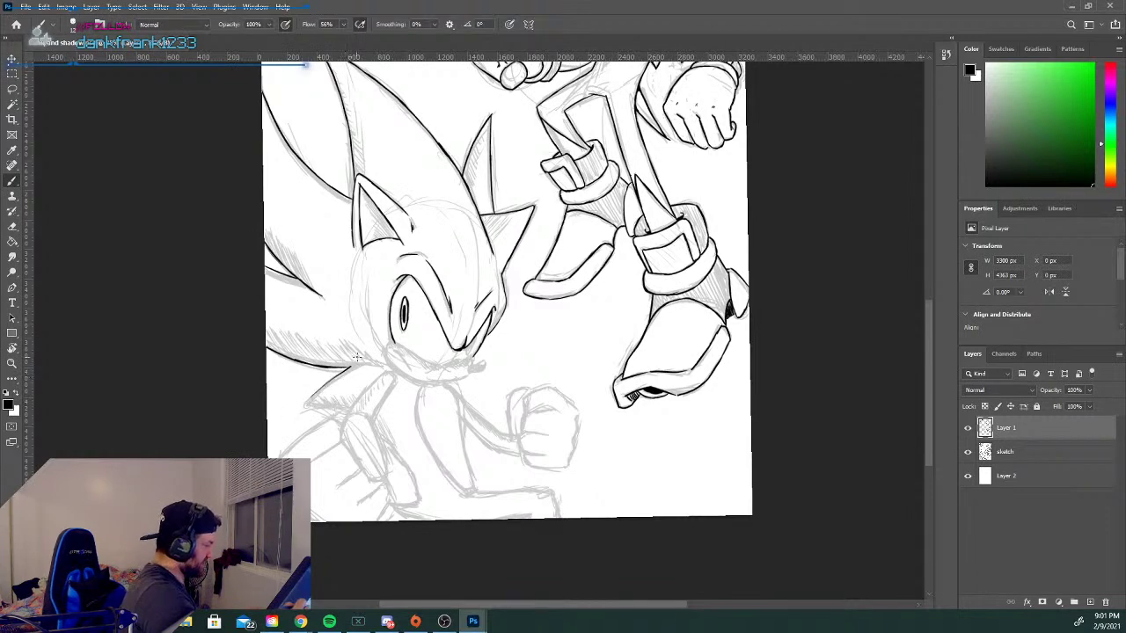
pyautogui.moveTo(346, 368); pyautogui.dragTo(302, 406)
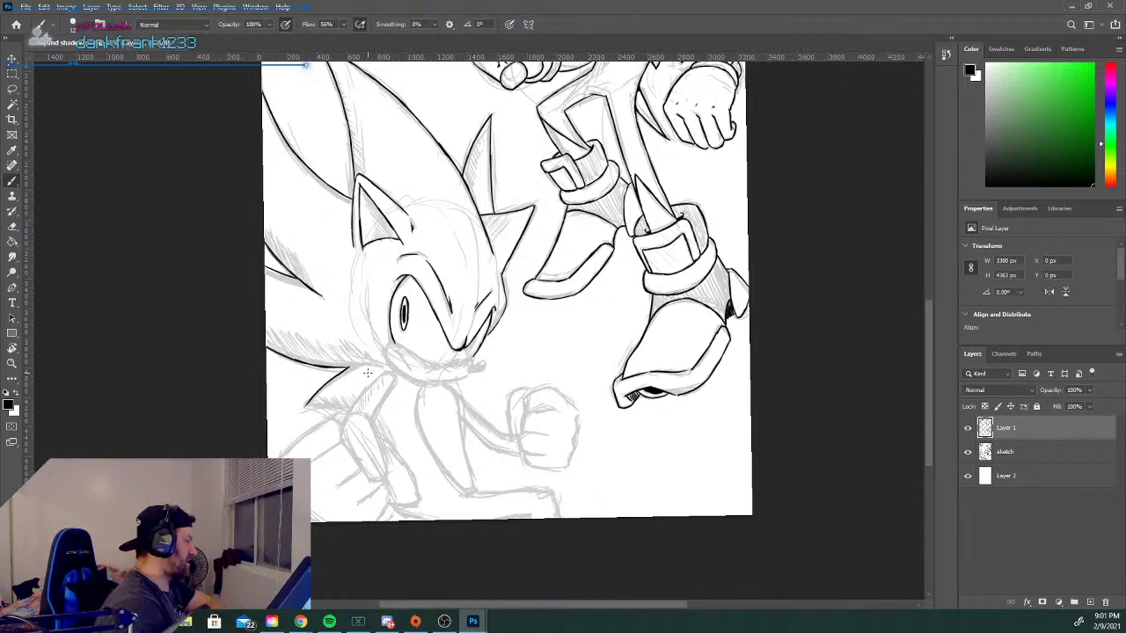
# Ink the back spike's lower edge and both edges of the near upper arm beneath the head.
pyautogui.moveTo(928, 352); pyautogui.dragTo(928, 368)
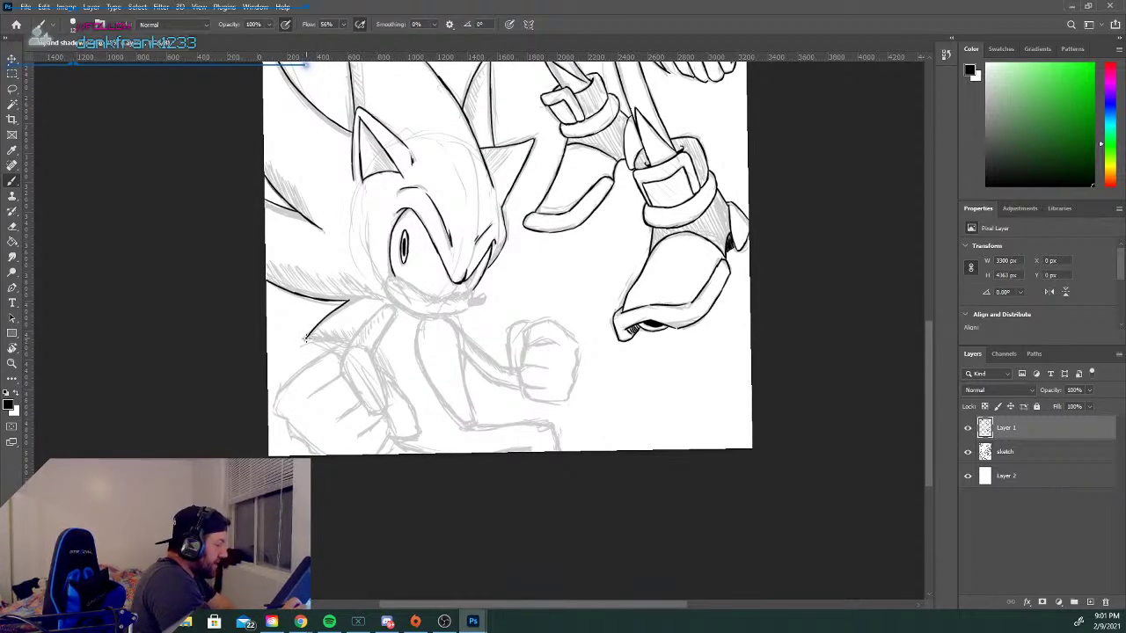
pyautogui.moveTo(306, 338); pyautogui.dragTo(356, 334)
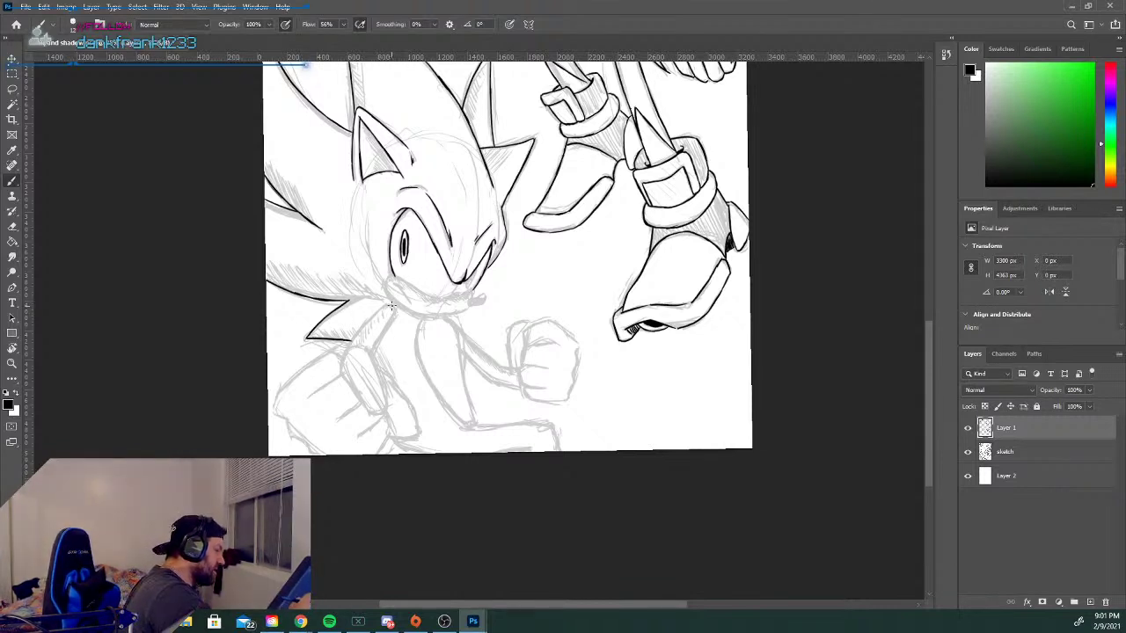
pyautogui.moveTo(388, 305)
pyautogui.mouseDown()
pyautogui.moveTo(350, 348)
pyautogui.moveTo(360, 322)
pyautogui.moveTo(395, 303)
pyautogui.mouseUp()
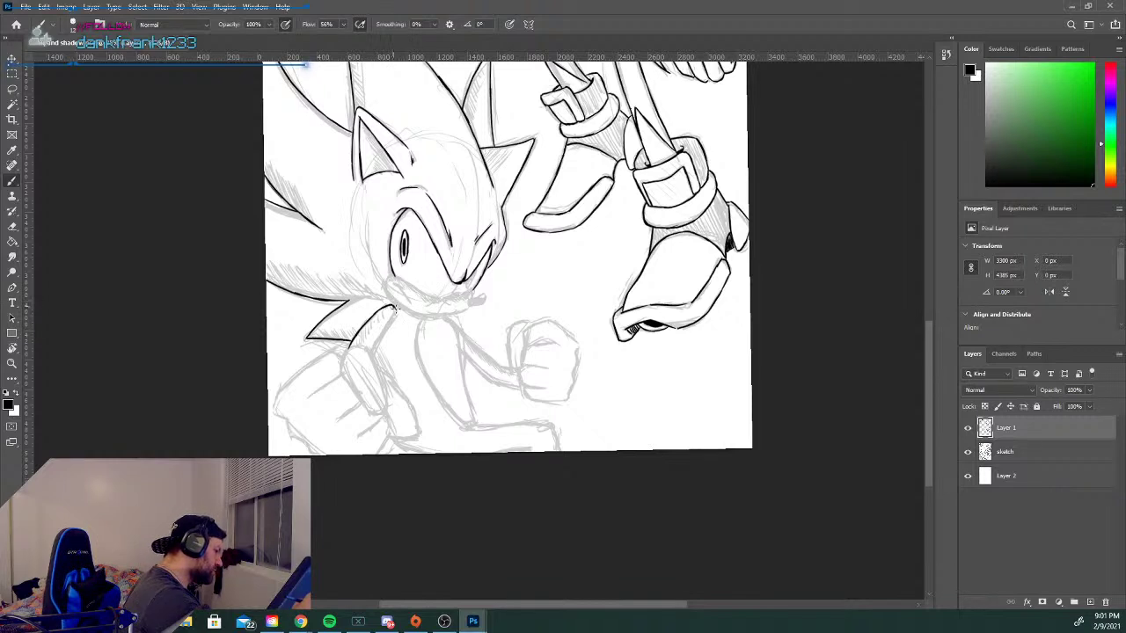
pyautogui.moveTo(393, 317); pyautogui.dragTo(385, 334)
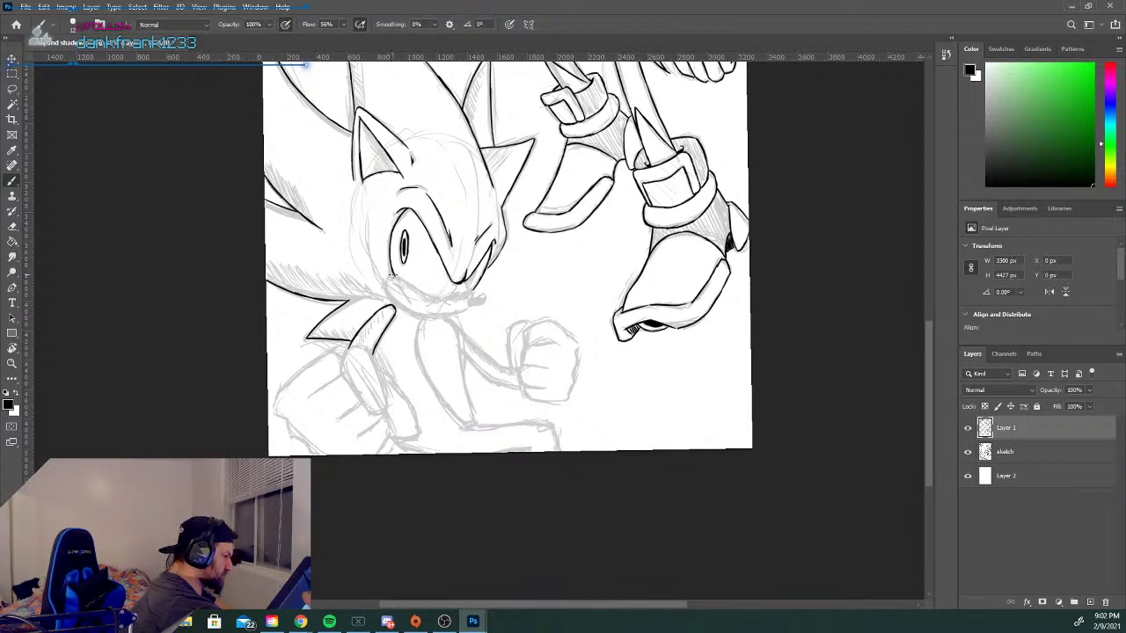
# Ink the lower hedgehog's muzzle, from the cheek beneath the open eye along the mouth line to the chin.
pyautogui.moveTo(387, 281)
pyautogui.mouseDown()
pyautogui.moveTo(396, 303)
pyautogui.moveTo(420, 313)
pyautogui.moveTo(397, 304)
pyautogui.moveTo(410, 313)
pyautogui.mouseUp()
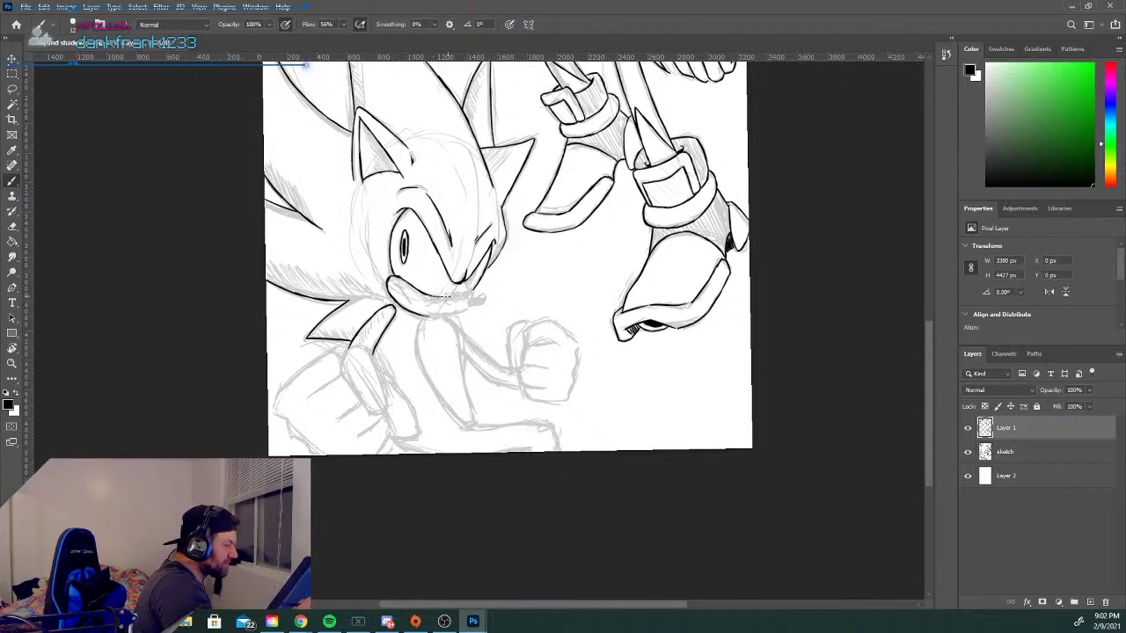
pyautogui.moveTo(440, 297); pyautogui.dragTo(459, 294)
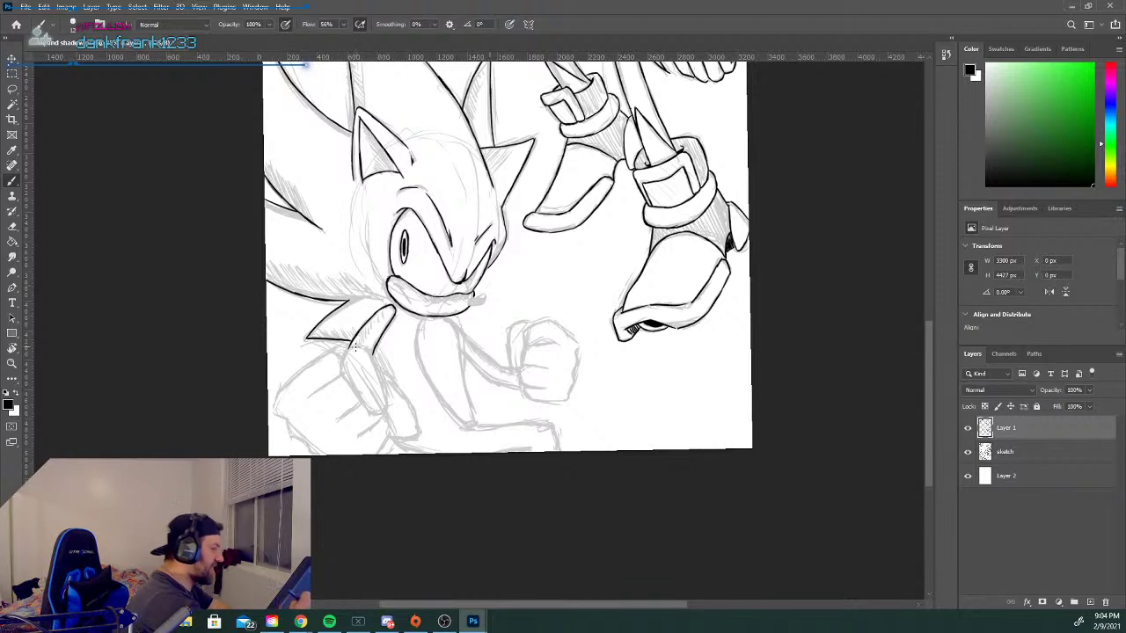
# Ink the near glove's oval cuff and the fist's outer contour down to the page's bottom edge.
pyautogui.moveTo(351, 349)
pyautogui.mouseDown()
pyautogui.moveTo(347, 379)
pyautogui.moveTo(373, 409)
pyautogui.moveTo(376, 371)
pyautogui.moveTo(380, 382)
pyautogui.moveTo(353, 341)
pyautogui.mouseUp()
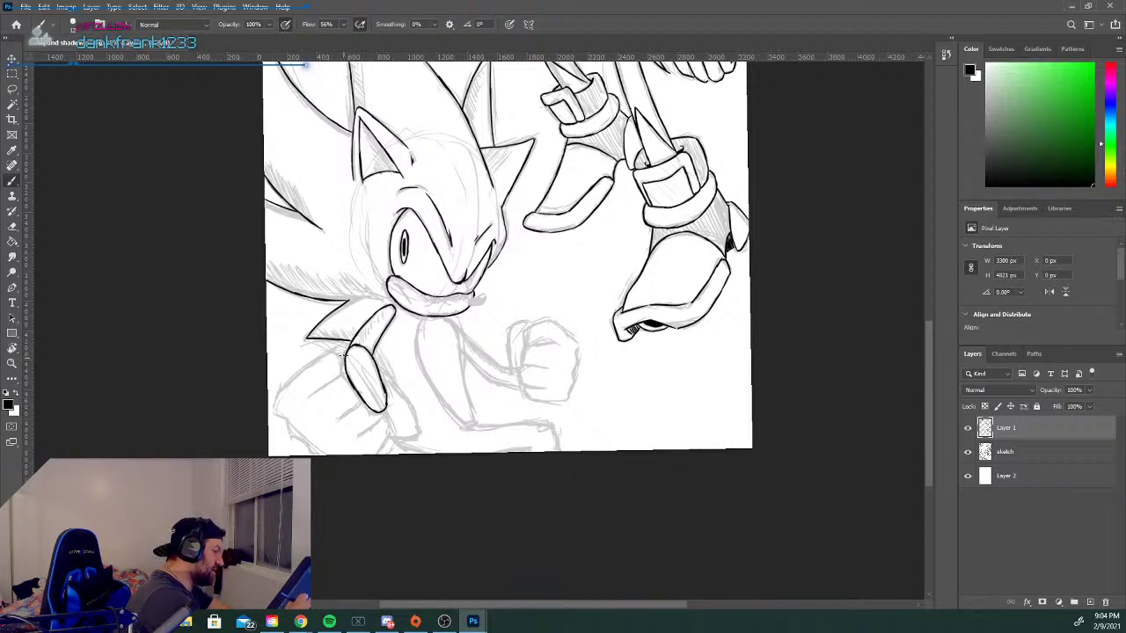
pyautogui.moveTo(315, 356)
pyautogui.mouseDown()
pyautogui.moveTo(274, 407)
pyautogui.moveTo(287, 408)
pyautogui.moveTo(317, 455)
pyautogui.mouseUp()
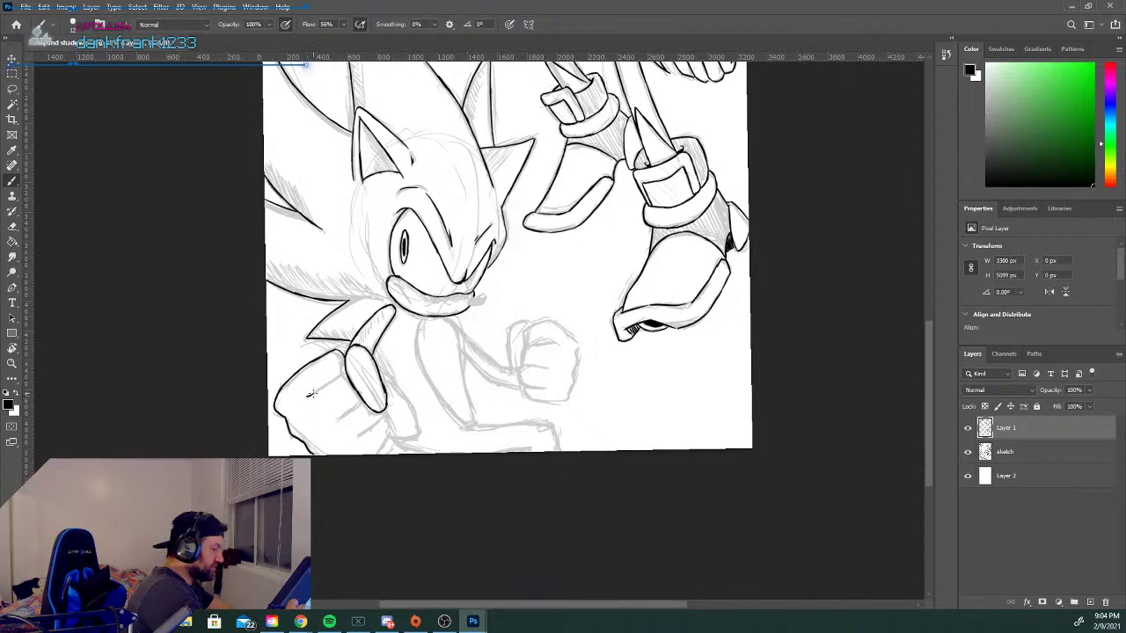
# Ink the three finger creases across the near glove's fist and the knuckle contour below the cuff.
pyautogui.moveTo(306, 396); pyautogui.dragTo(345, 373)
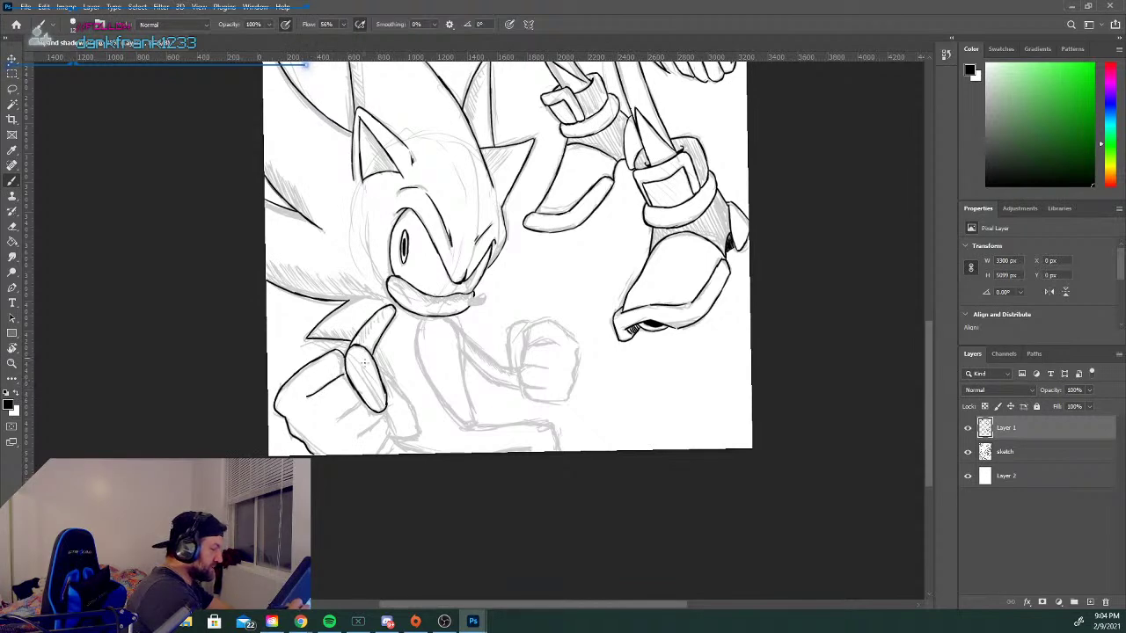
pyautogui.moveTo(325, 418); pyautogui.dragTo(356, 402)
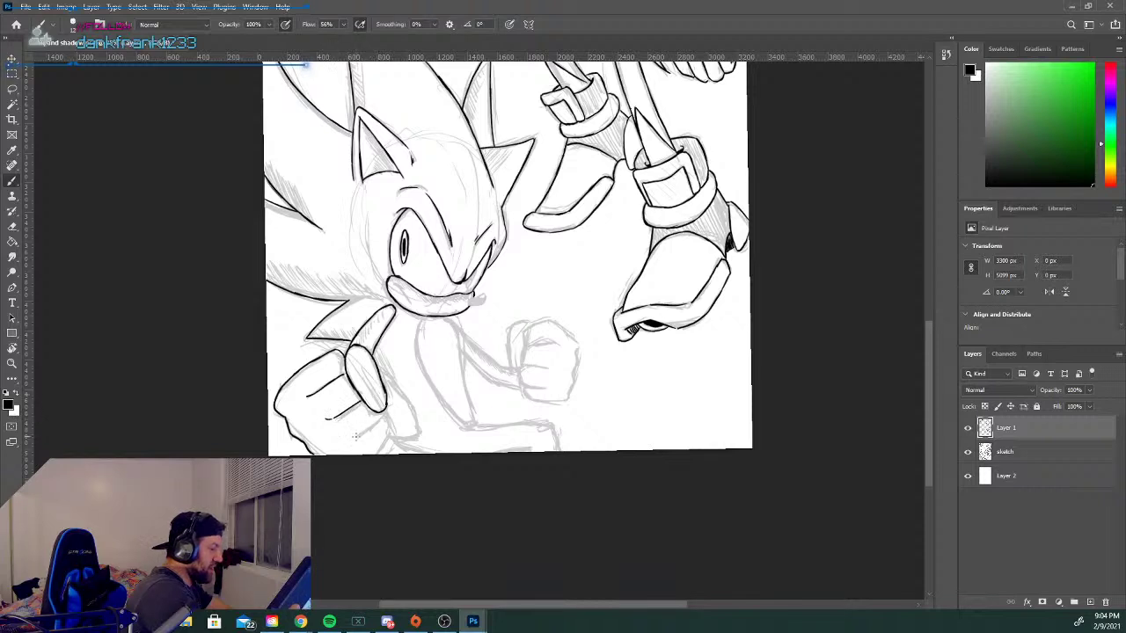
pyautogui.moveTo(356, 434); pyautogui.dragTo(383, 414)
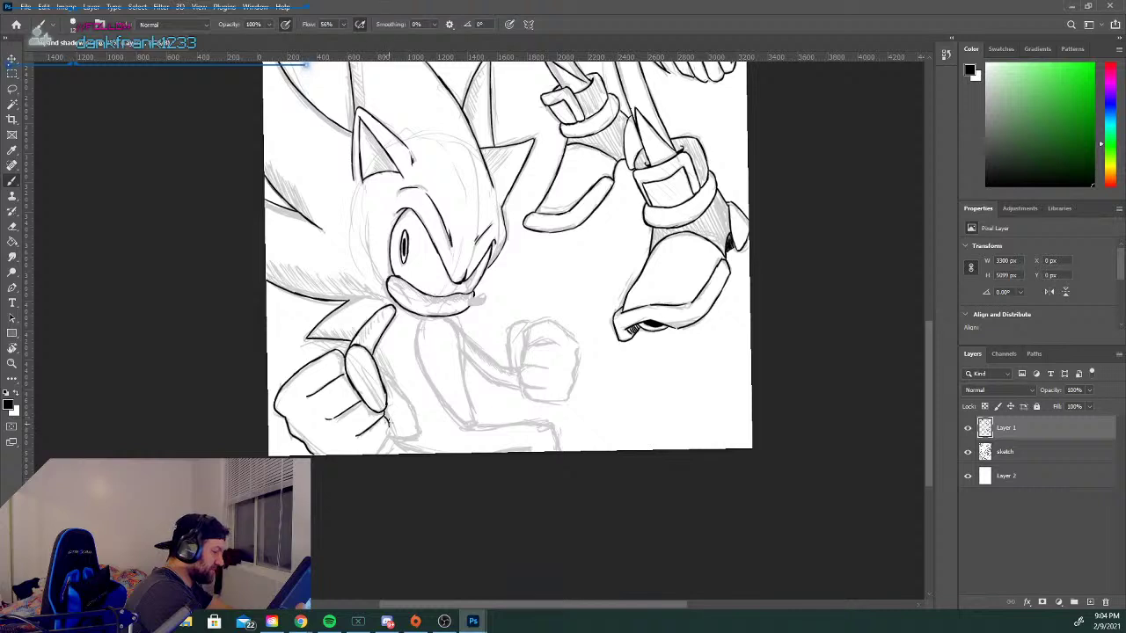
pyautogui.moveTo(387, 436); pyautogui.dragTo(375, 456)
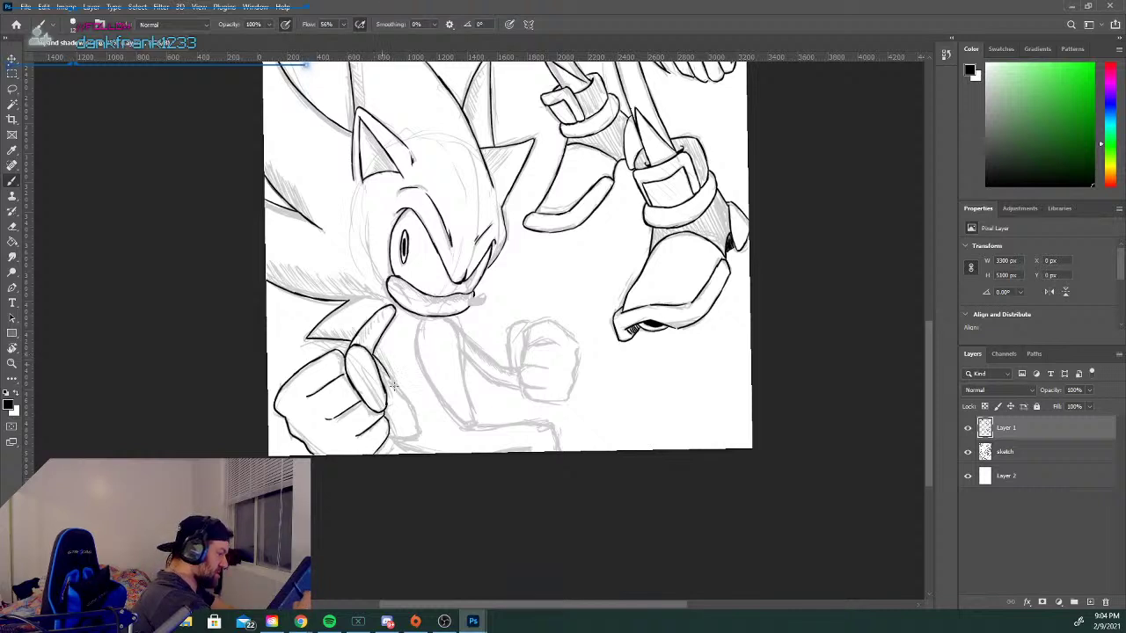
# Ink the curved body edge beside the near cuff with its short base line, and the small nose at the muzzle's tip.
pyautogui.moveTo(385, 366); pyautogui.dragTo(405, 401)
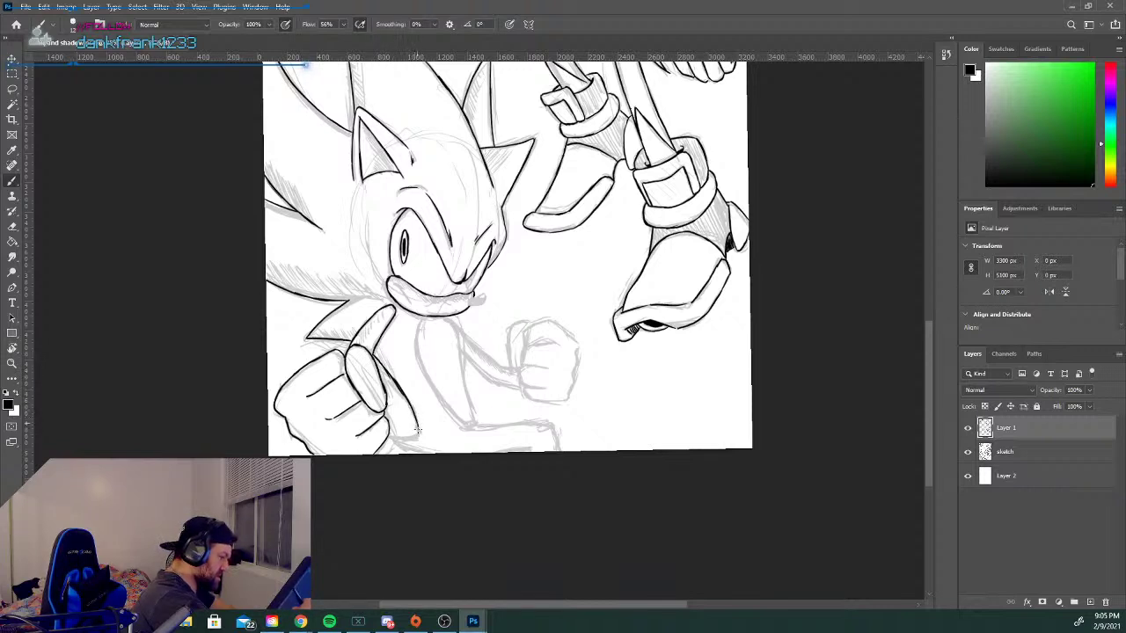
pyautogui.moveTo(376, 361); pyautogui.dragTo(373, 354)
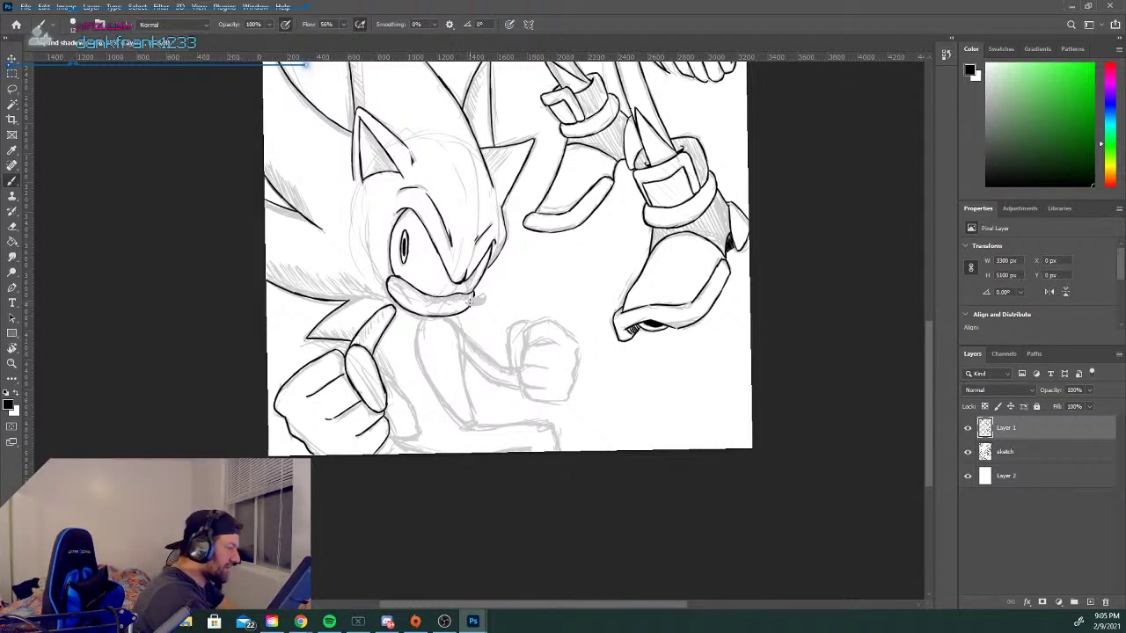
pyautogui.moveTo(468, 299); pyautogui.dragTo(488, 294)
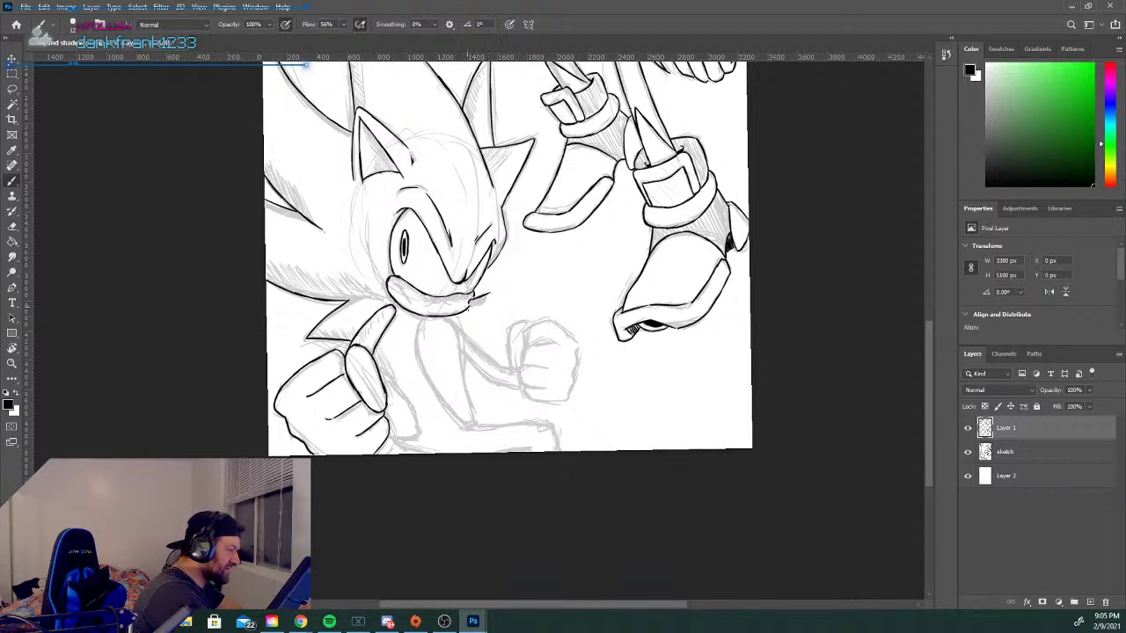
pyautogui.moveTo(472, 303); pyautogui.dragTo(493, 294)
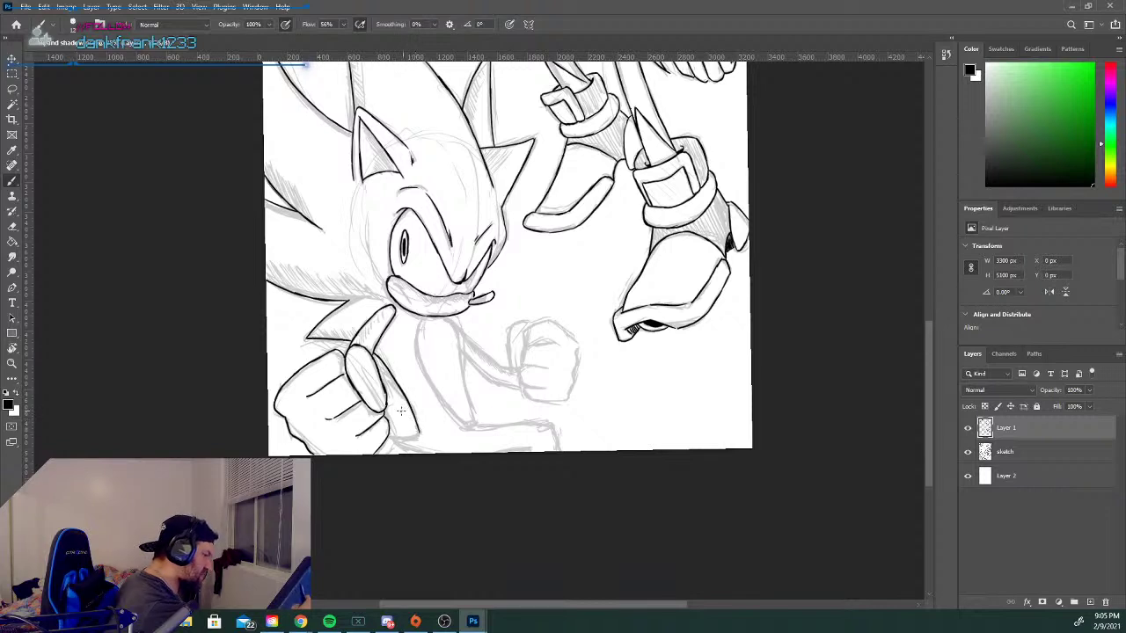
pyautogui.moveTo(387, 428); pyautogui.dragTo(420, 432)
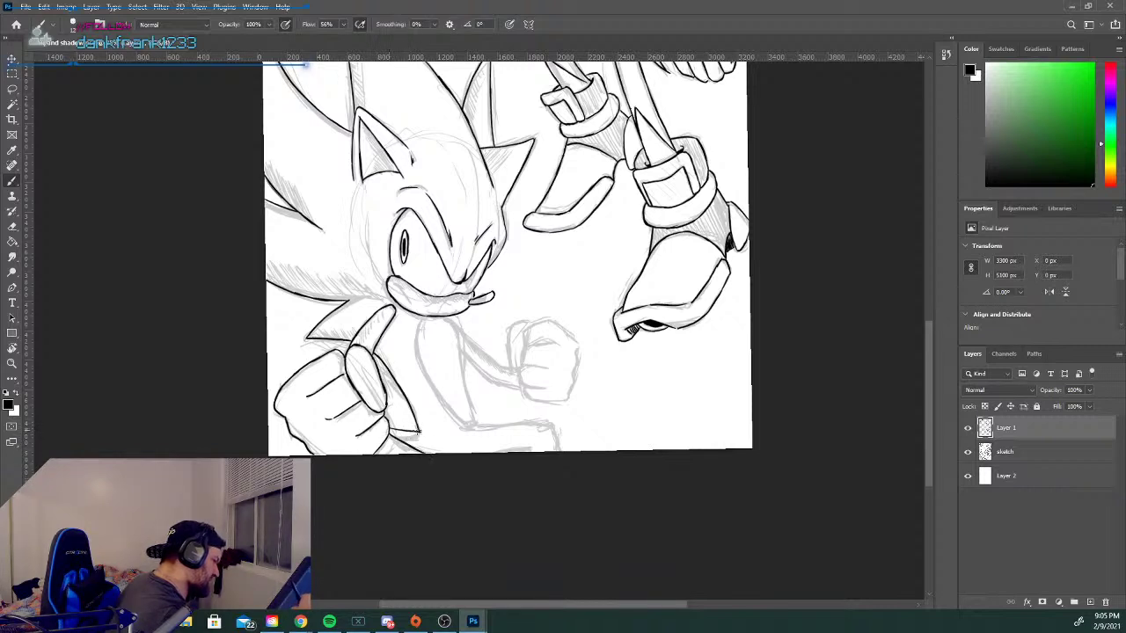
# Ink both edges of the long chest patch beneath the chin and add small detail lines at the cheek and narrowed eye.
pyautogui.moveTo(449, 319); pyautogui.dragTo(470, 406)
pyautogui.moveTo(459, 367); pyautogui.dragTo(472, 409)
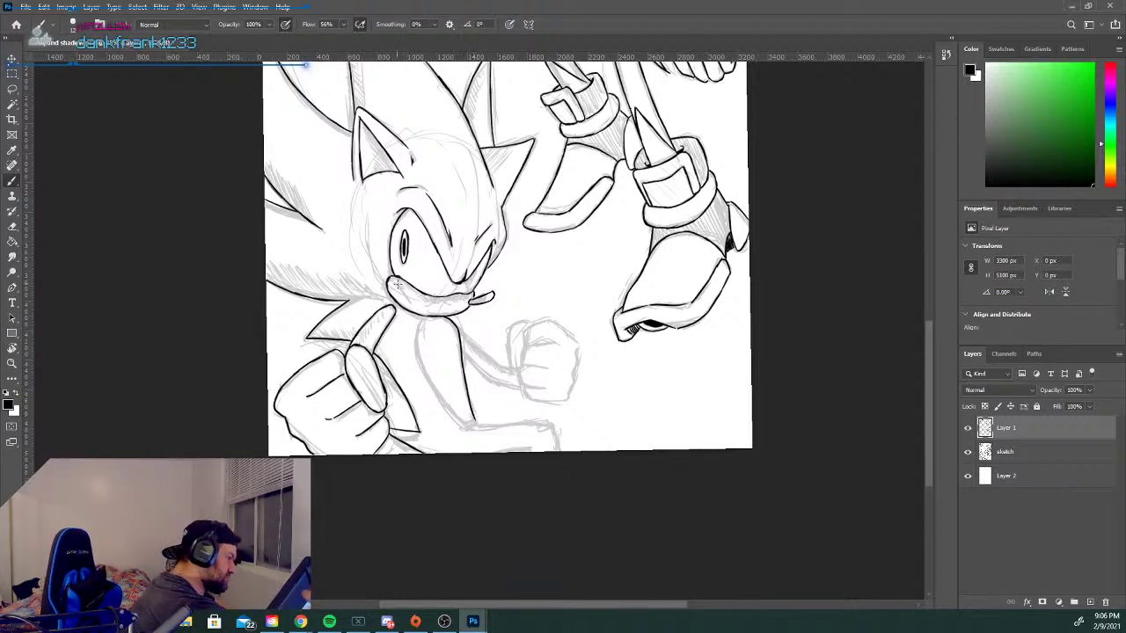
pyautogui.moveTo(392, 280); pyautogui.dragTo(403, 292)
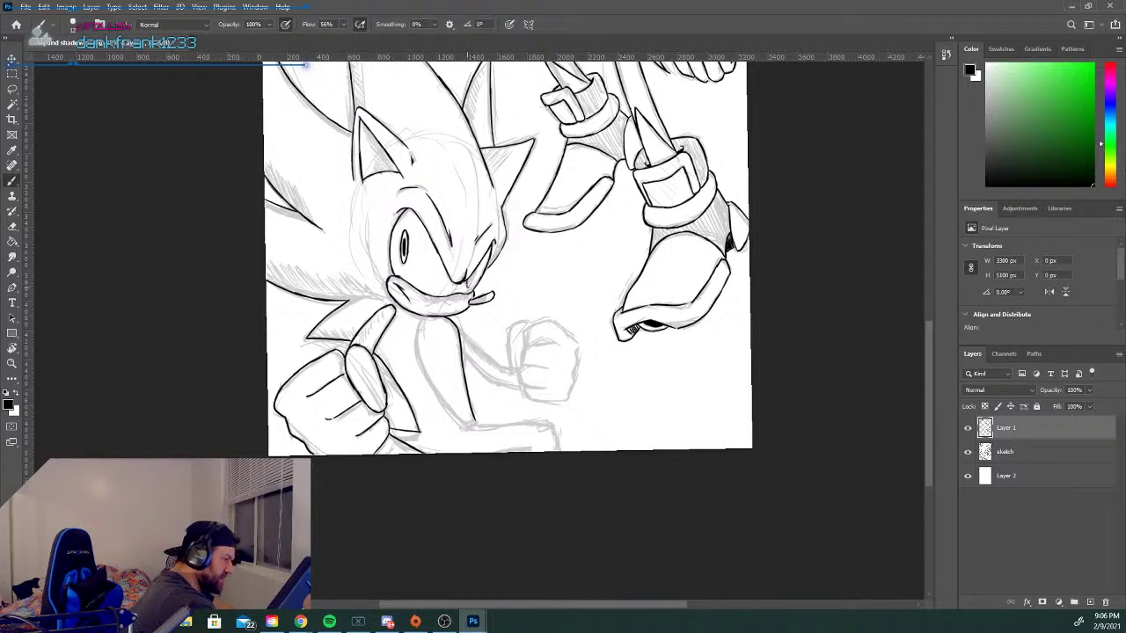
pyautogui.moveTo(468, 283); pyautogui.dragTo(475, 272)
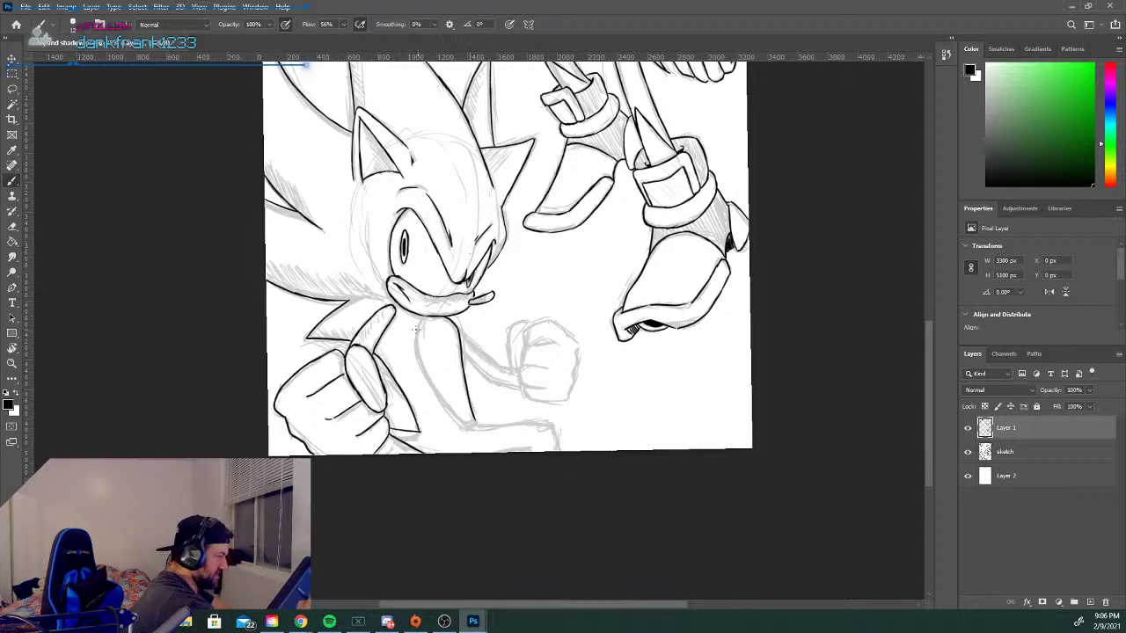
pyautogui.moveTo(421, 315)
pyautogui.mouseDown()
pyautogui.moveTo(423, 366)
pyautogui.moveTo(476, 426)
pyautogui.mouseUp()
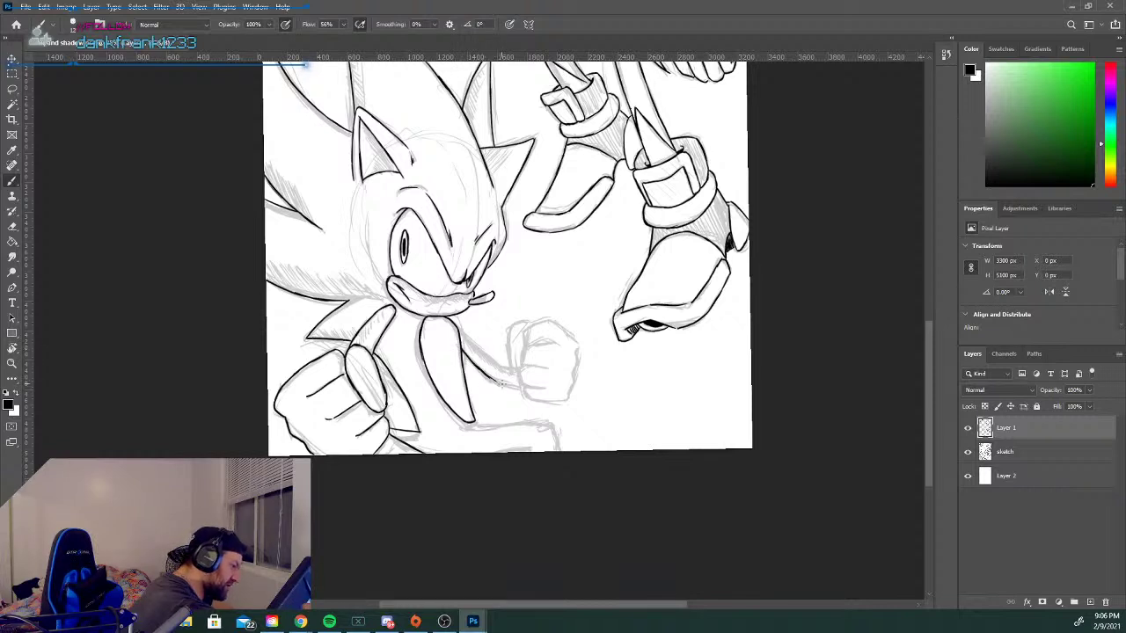
# Ink the lower hedgehog's far forearm and clenched glove with its thumb and fingers, erasing the stray line end at the fist's lower corner.
pyautogui.moveTo(498, 379); pyautogui.dragTo(517, 385)
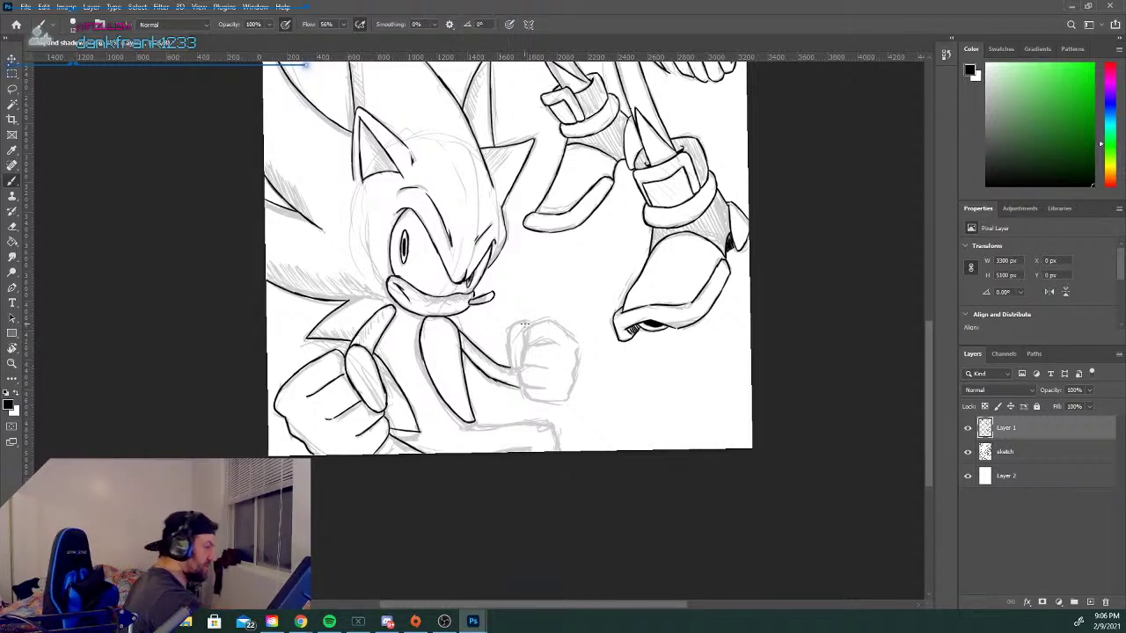
pyautogui.moveTo(528, 324); pyautogui.dragTo(511, 352)
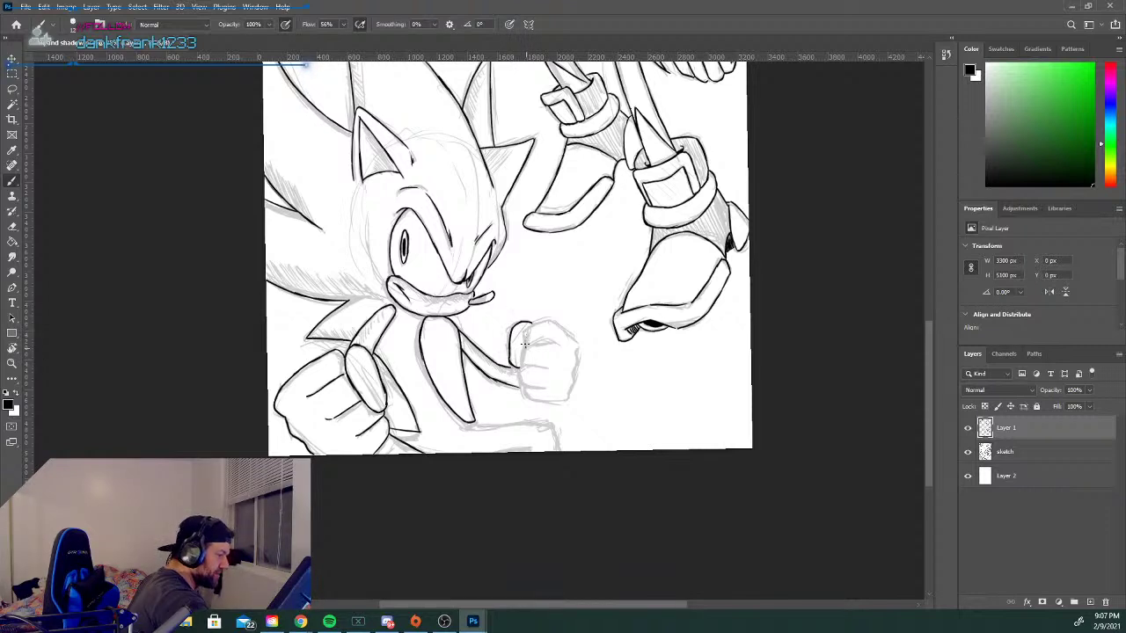
pyautogui.moveTo(526, 336); pyautogui.dragTo(535, 322)
pyautogui.moveTo(547, 318); pyautogui.dragTo(574, 341)
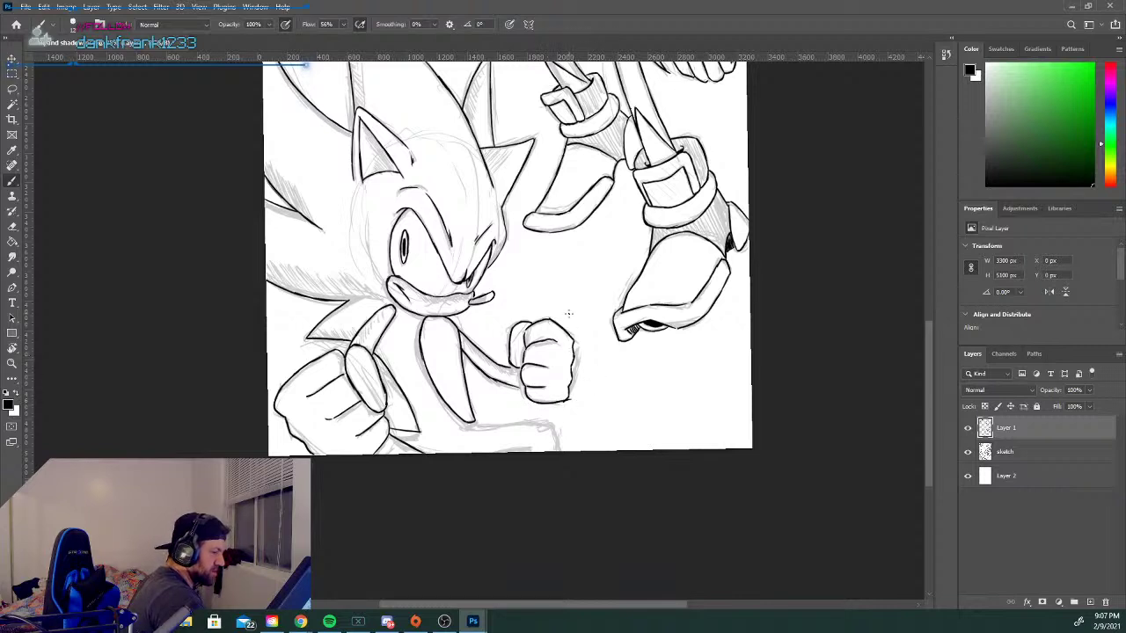
pyautogui.press('e')
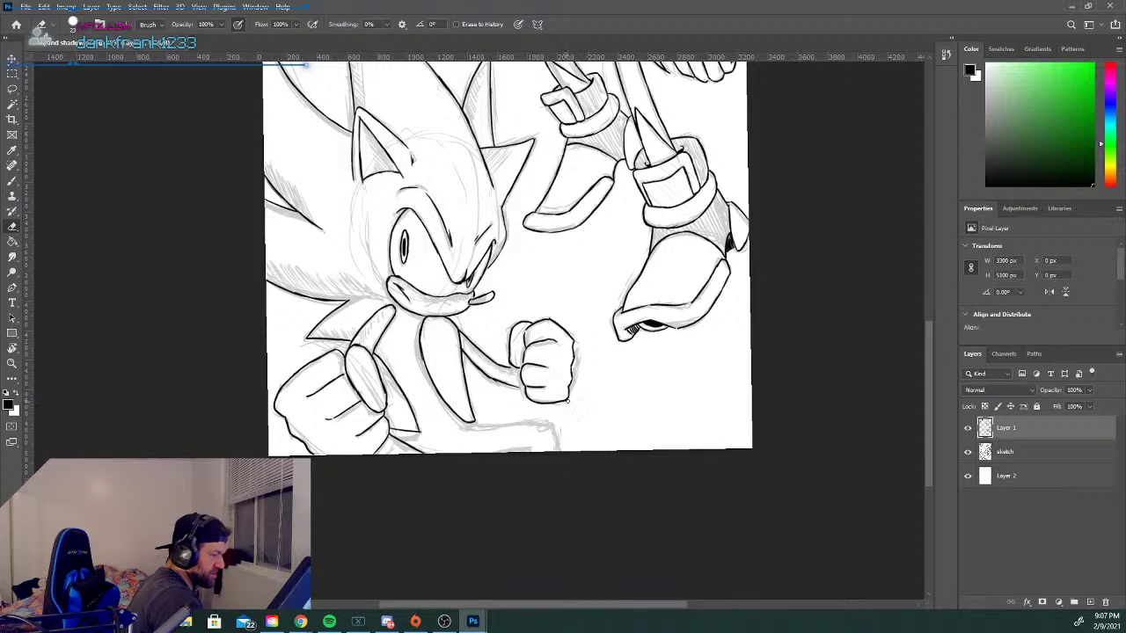
pyautogui.press('b')
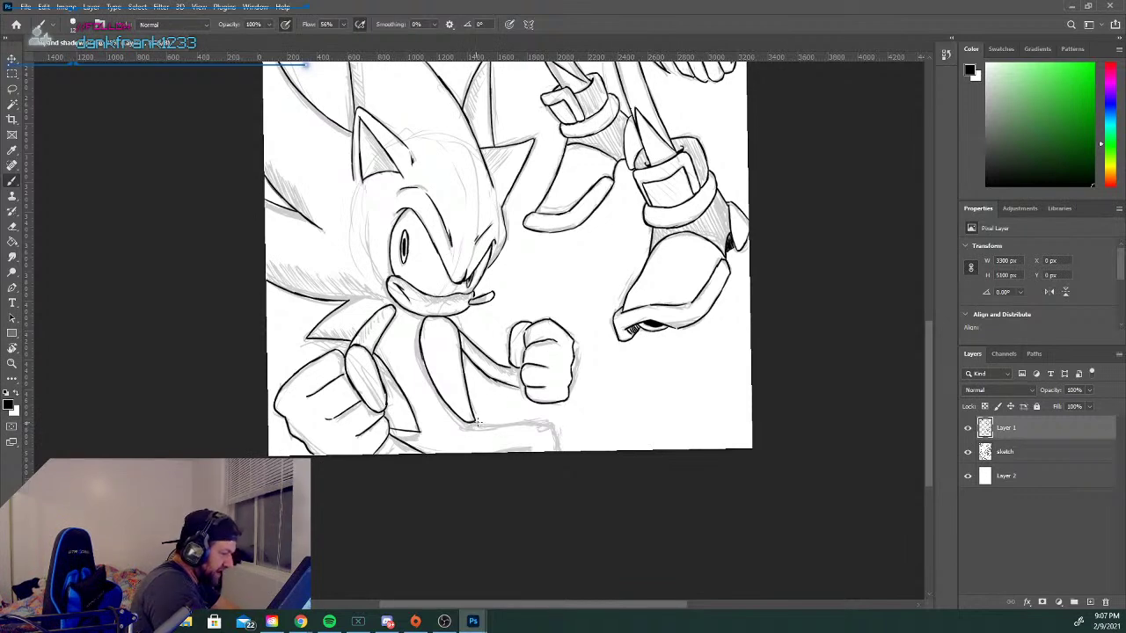
# Ink the bent leg's upper edge, knee and underside down to the page's bottom edge, cleaning up stray marks beside the knee.
pyautogui.moveTo(459, 425)
pyautogui.mouseDown()
pyautogui.moveTo(577, 414)
pyautogui.moveTo(562, 404)
pyautogui.moveTo(512, 411)
pyautogui.moveTo(560, 447)
pyautogui.mouseUp()
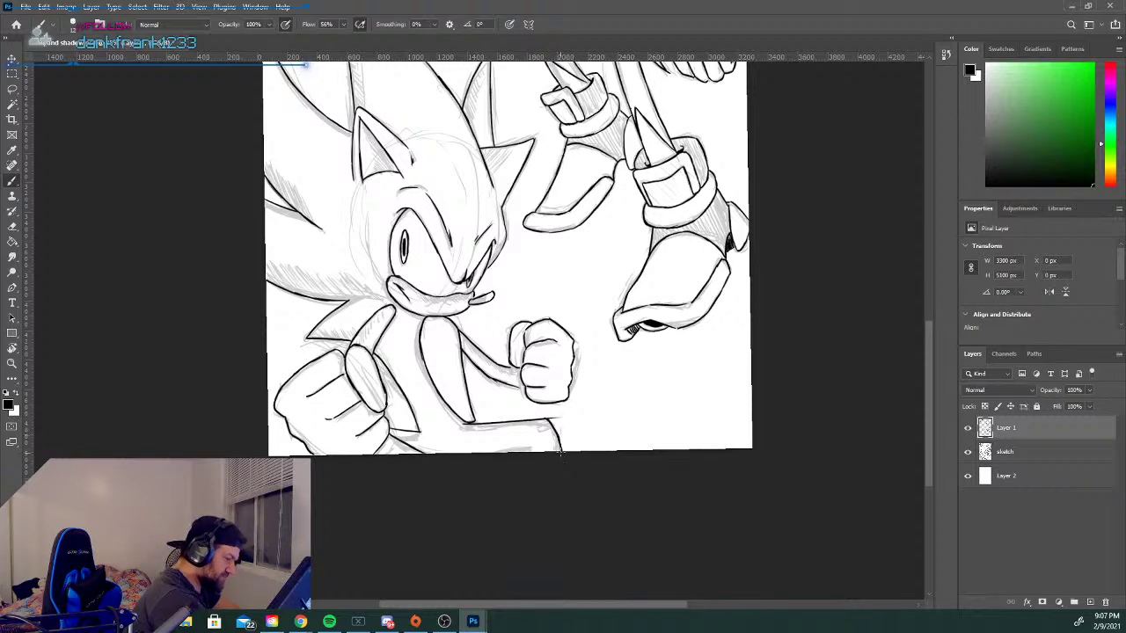
pyautogui.moveTo(555, 417); pyautogui.dragTo(564, 425)
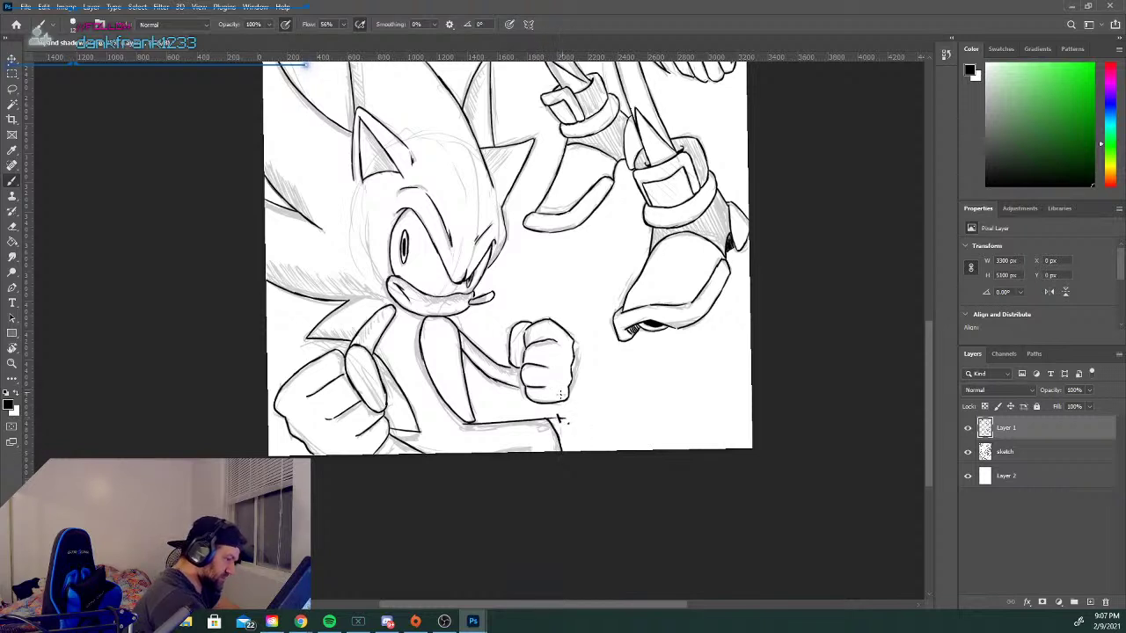
pyautogui.press('e')
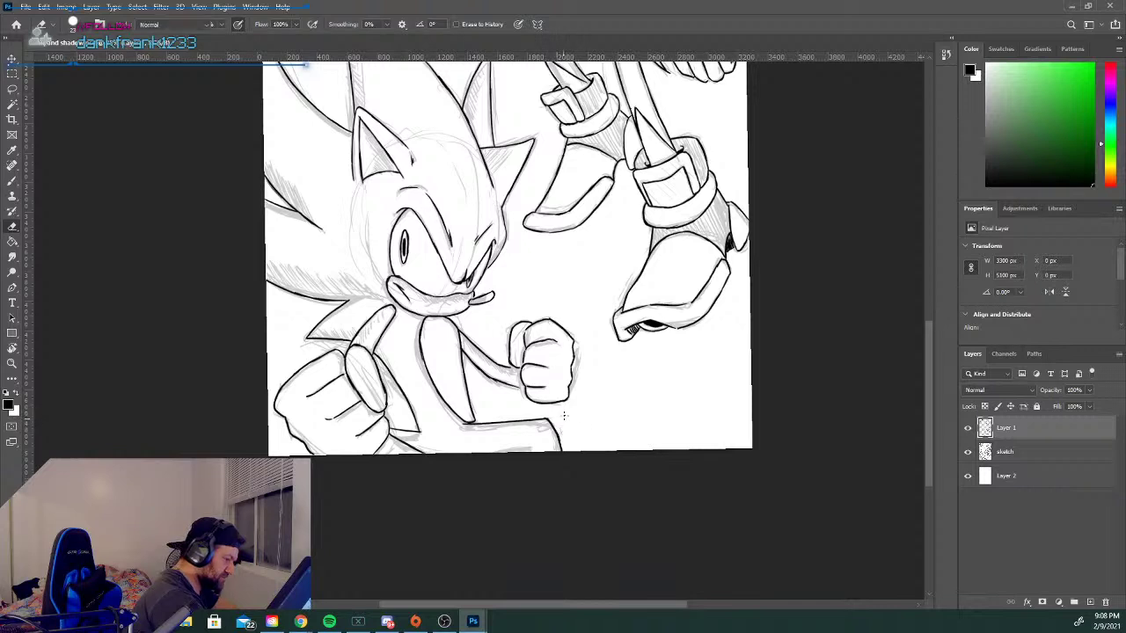
pyautogui.press('b')
pyautogui.moveTo(497, 455); pyautogui.dragTo(532, 446)
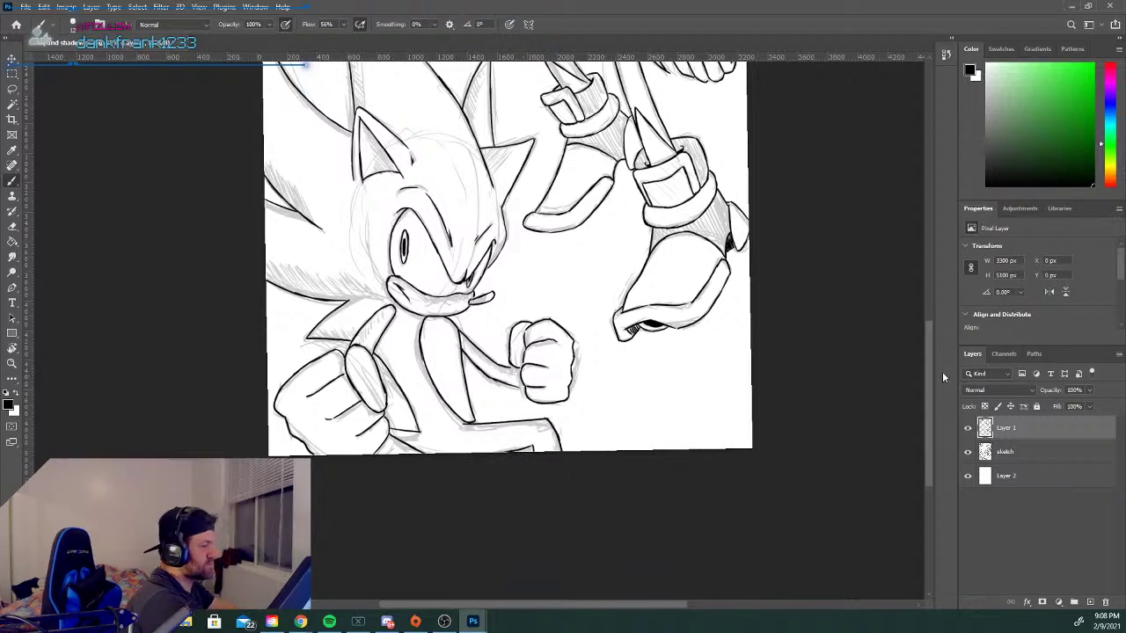
# Hide the sketch layer so only the inked line art shows.
pyautogui.scroll(2, 920, 367)
pyautogui.scroll(3, 919, 364)
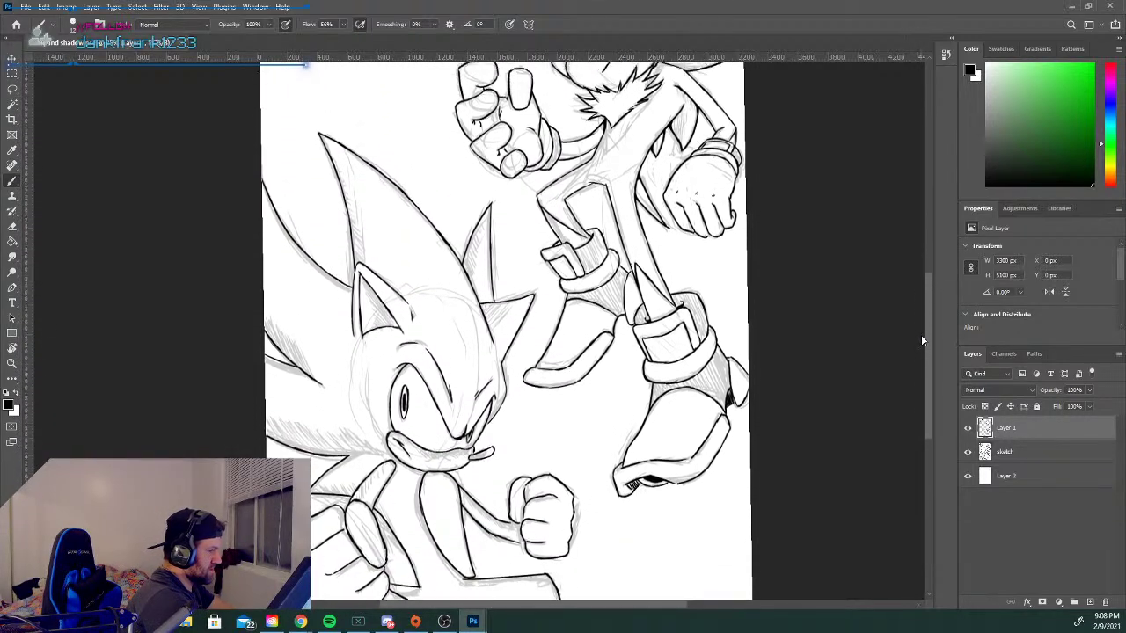
pyautogui.scroll(1, 921, 340)
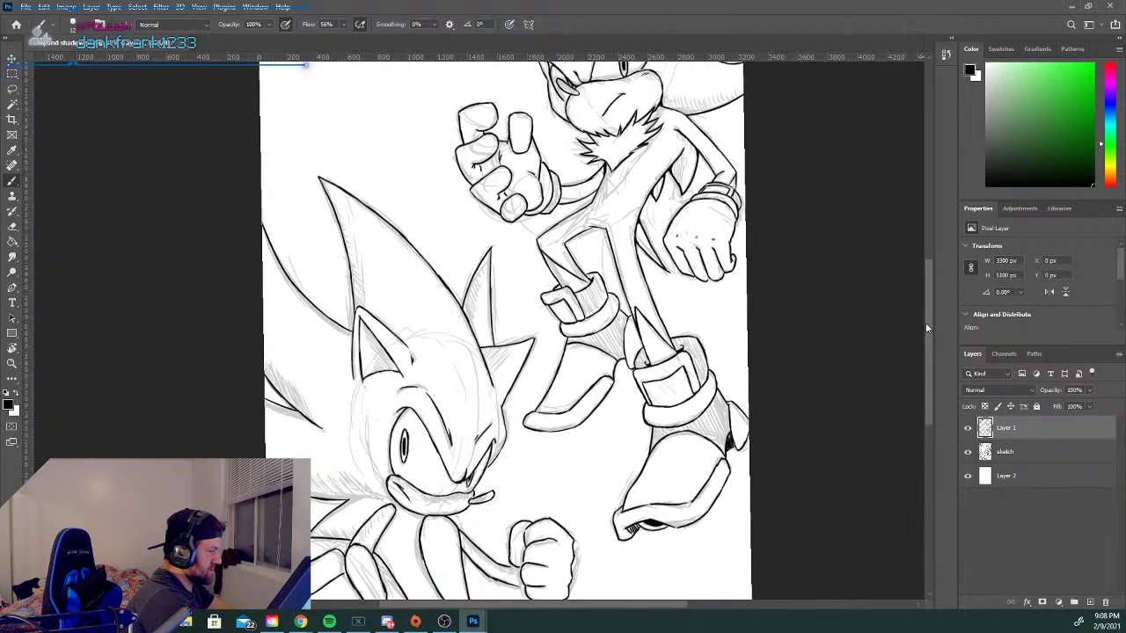
pyautogui.click(968, 452)
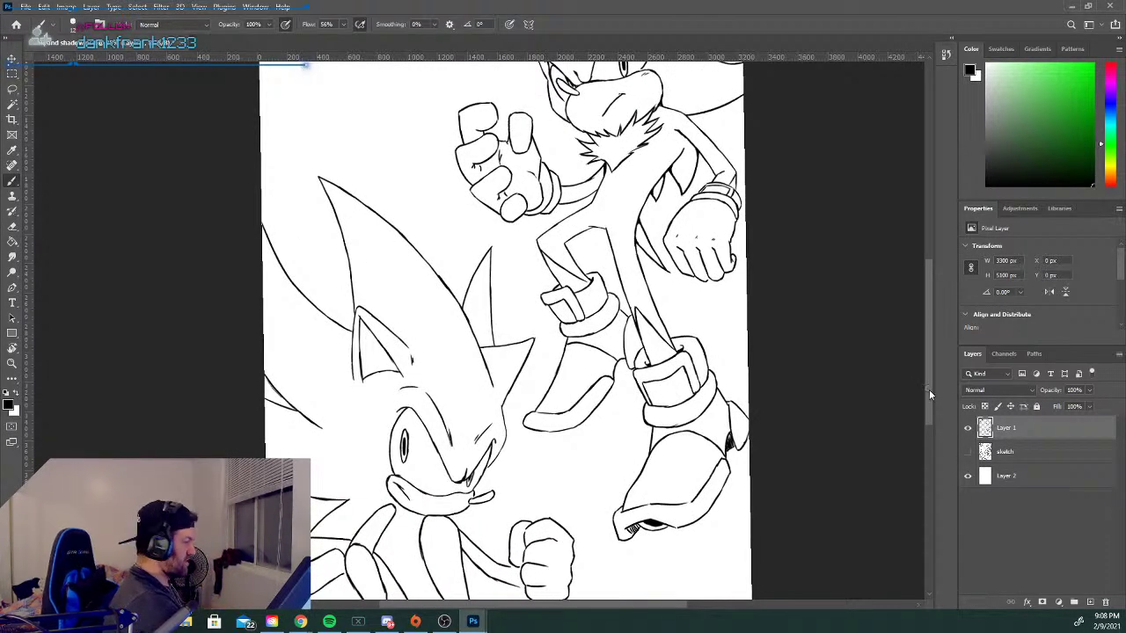
# Examine the finished line art across the whole page, checking the planet and both hedgehogs up close for gaps and missing lines.
pyautogui.hotkey('ctrl', '-')
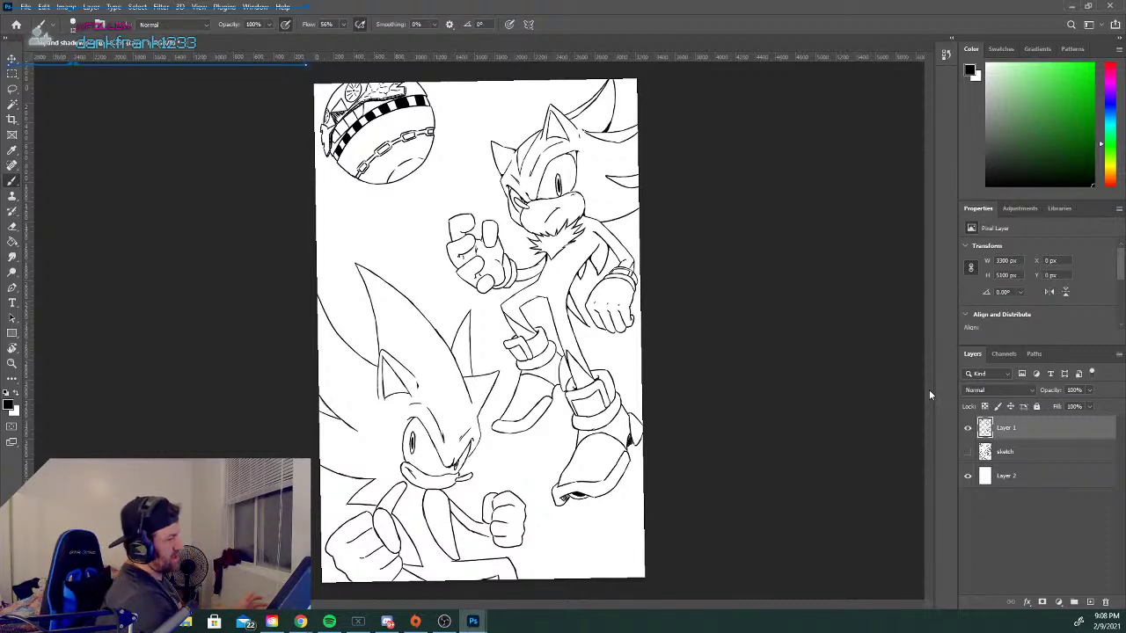
pyautogui.hotkey('ctrl', '+')
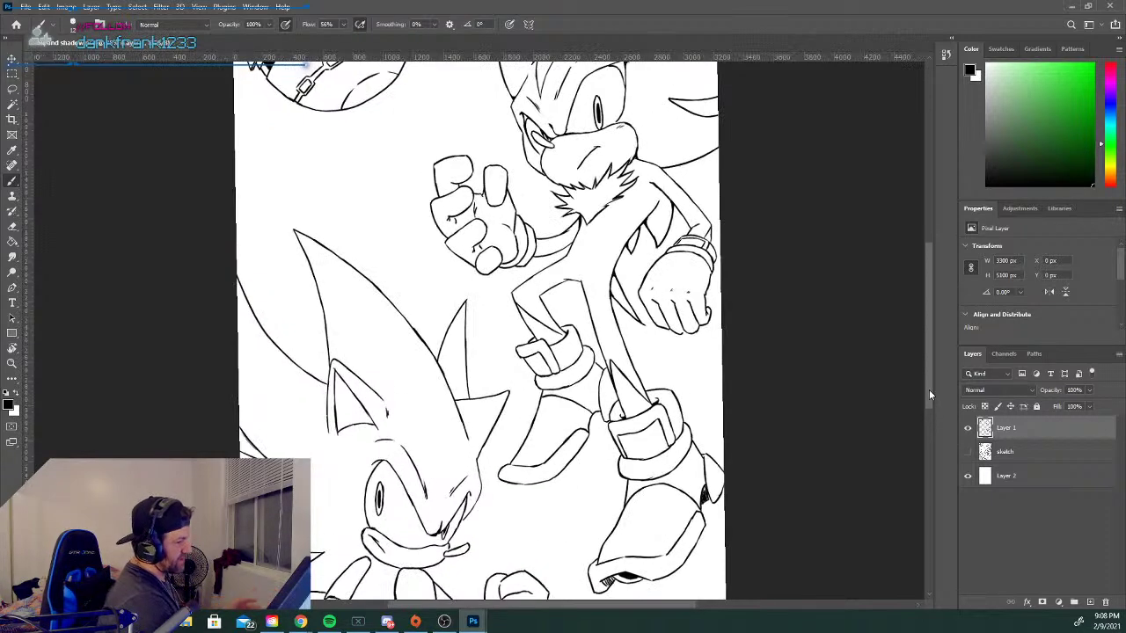
pyautogui.moveTo(925, 349)
pyautogui.mouseDown()
pyautogui.moveTo(924, 245)
pyautogui.moveTo(916, 255)
pyautogui.mouseUp()
pyautogui.hotkey('ctrl', '+')
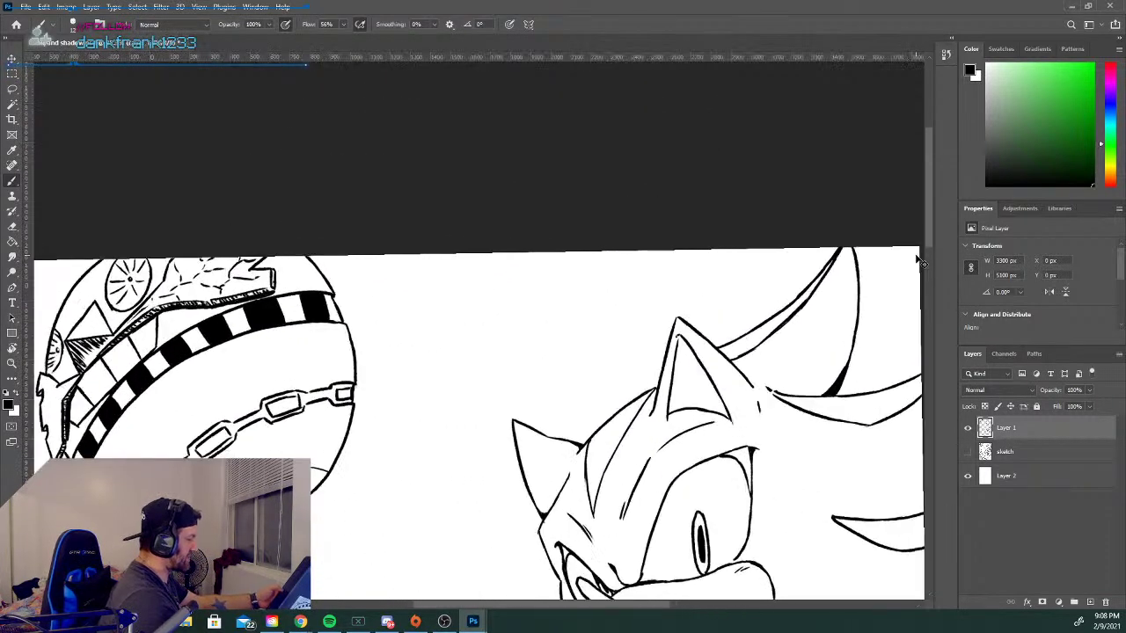
pyautogui.moveTo(545, 604); pyautogui.dragTo(465, 614)
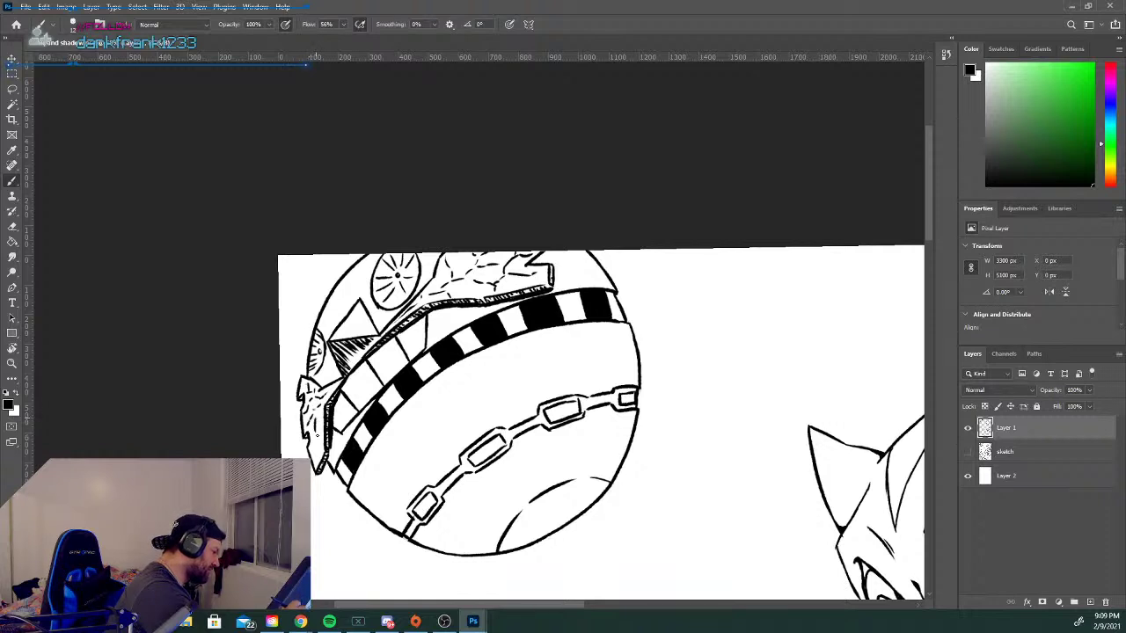
pyautogui.moveTo(316, 444); pyautogui.dragTo(317, 463)
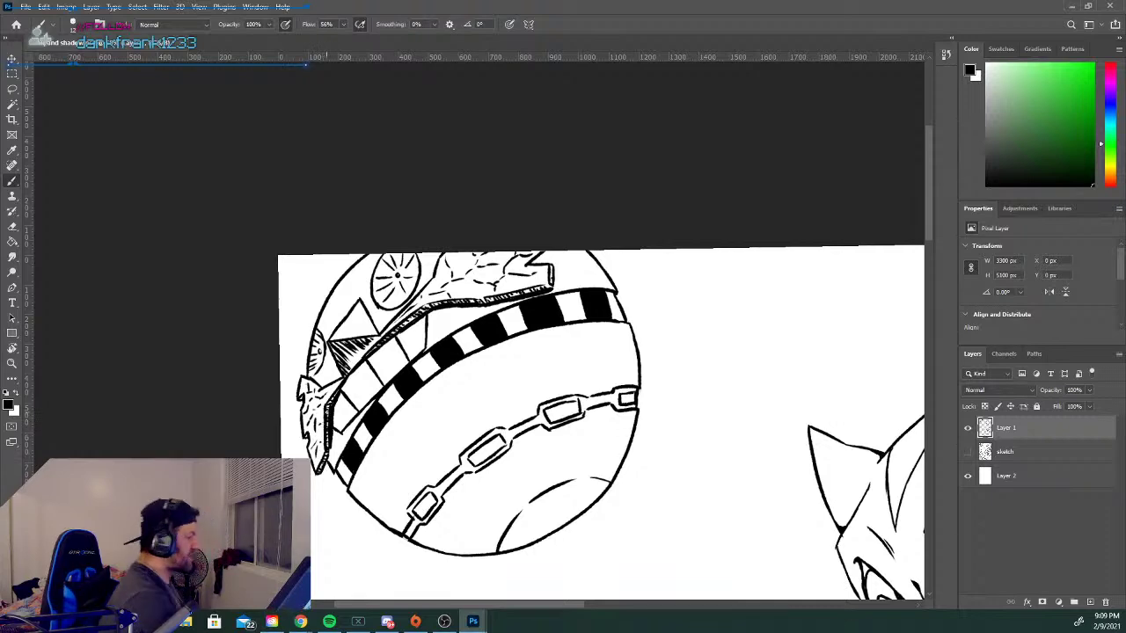
pyautogui.hotkey('ctrl', '-')
pyautogui.hotkey('ctrl', '-')
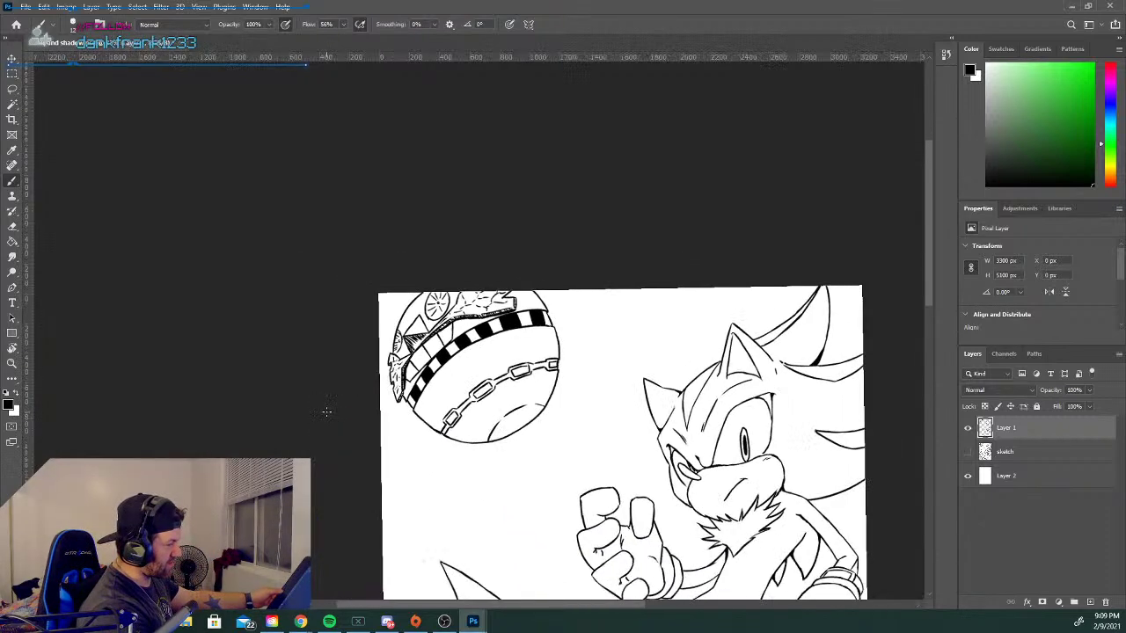
pyautogui.hotkey('ctrl', '0')
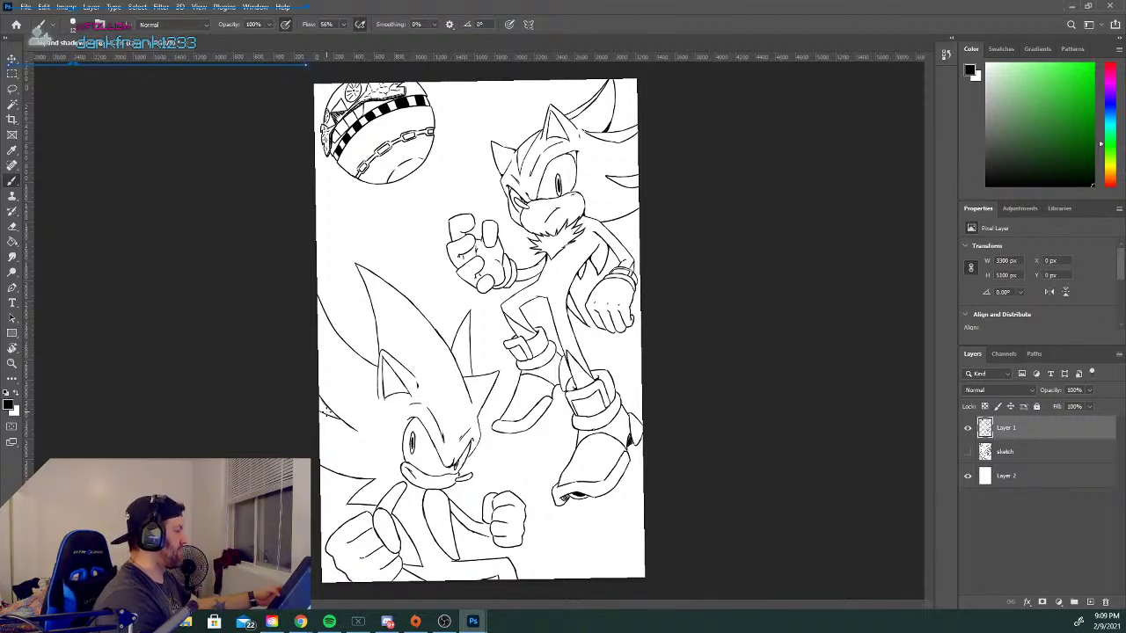
pyautogui.hotkey('ctrl', '+')
pyautogui.scroll(3, 325, 410)
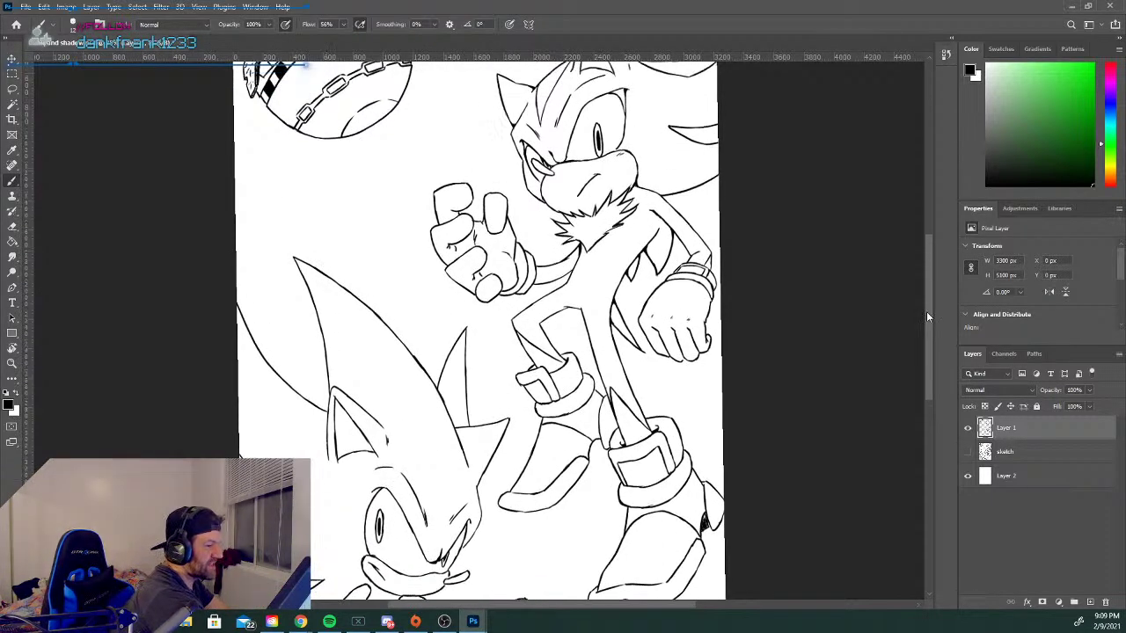
pyautogui.moveTo(538, 233); pyautogui.dragTo(535, 228)
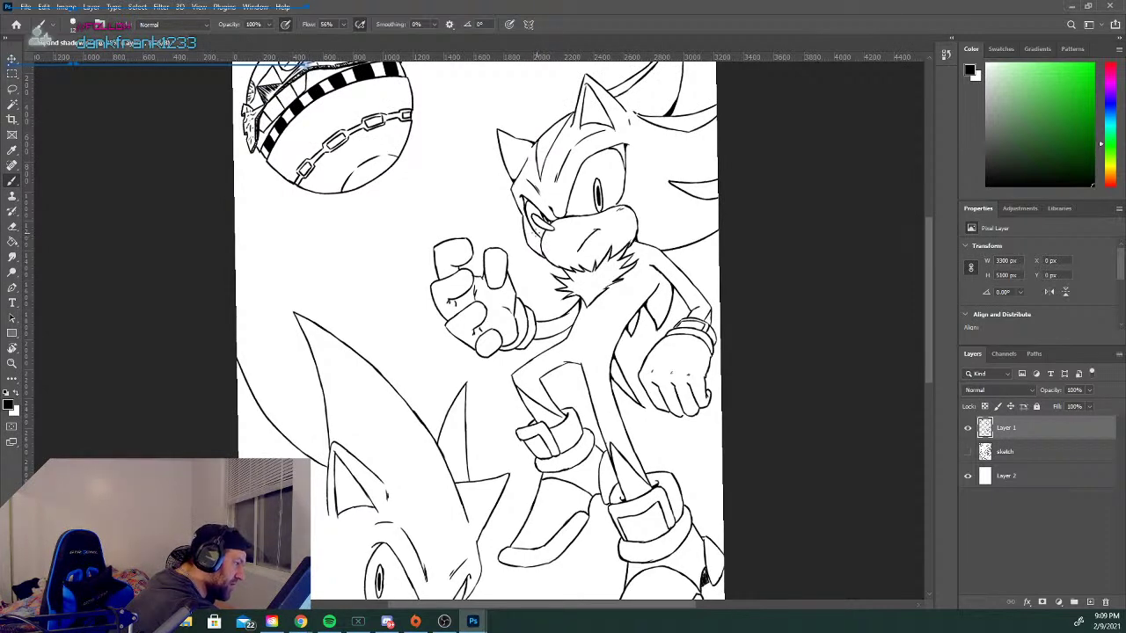
pyautogui.moveTo(927, 290); pyautogui.dragTo(928, 345)
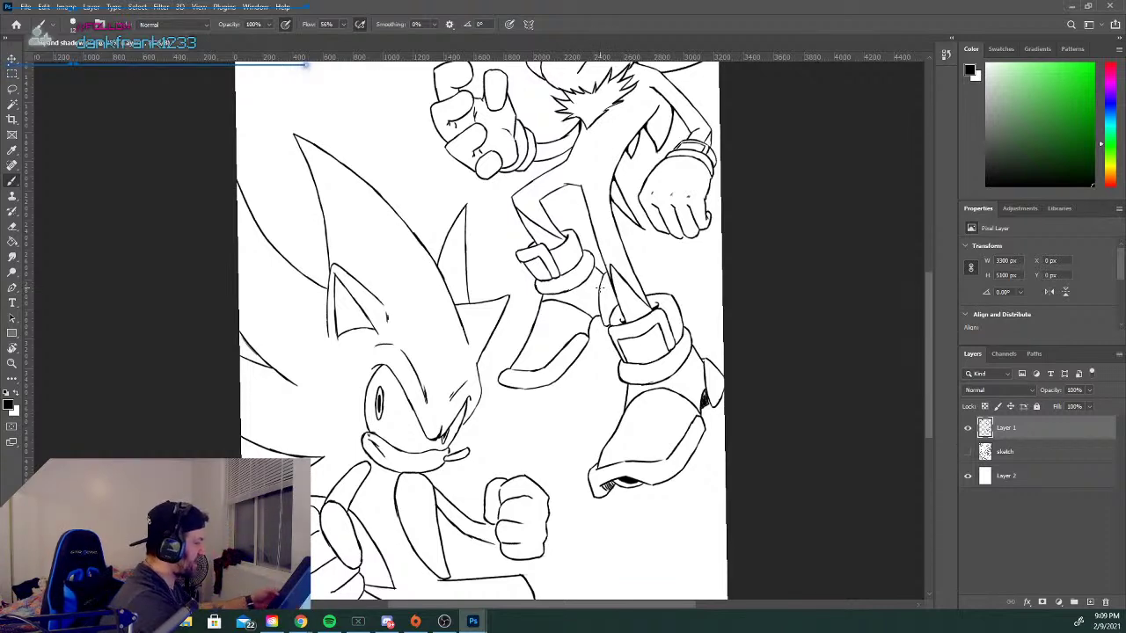
# Thicken the lower hedgehog's line junctions with black where the quills meet each other, the ear and the back spike.
pyautogui.hotkey('ctrl', '+')
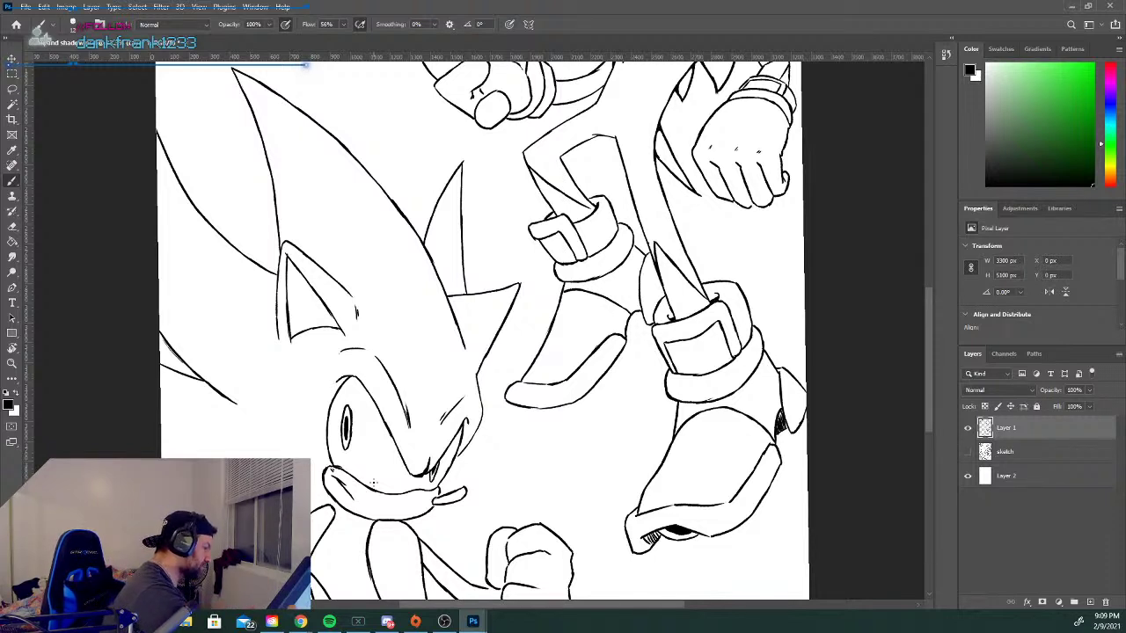
pyautogui.press('e')
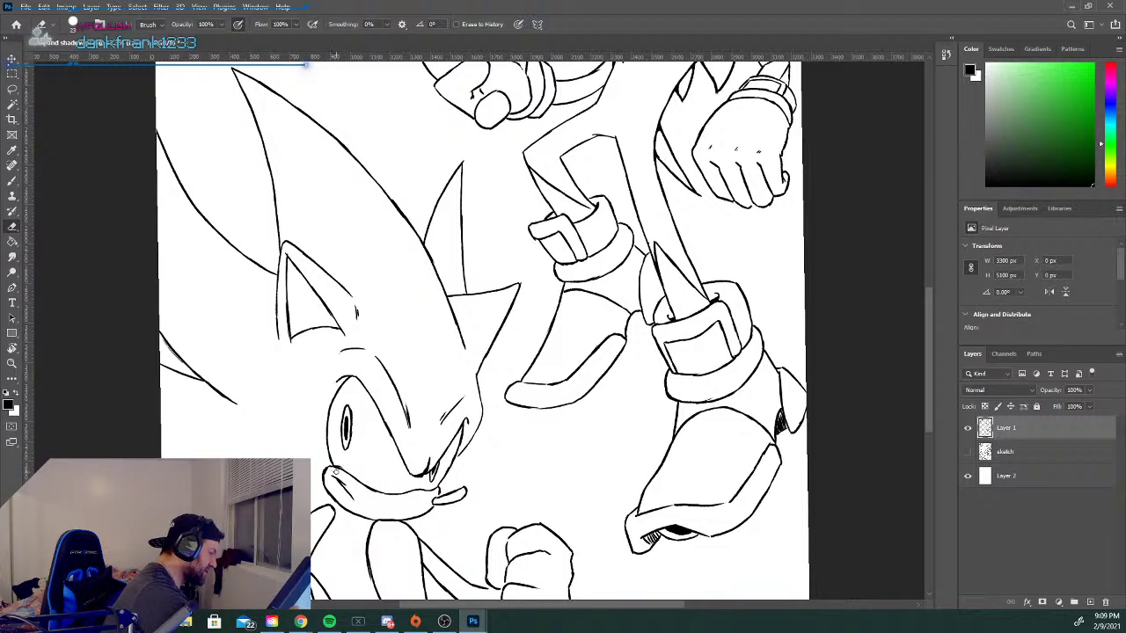
pyautogui.press('b')
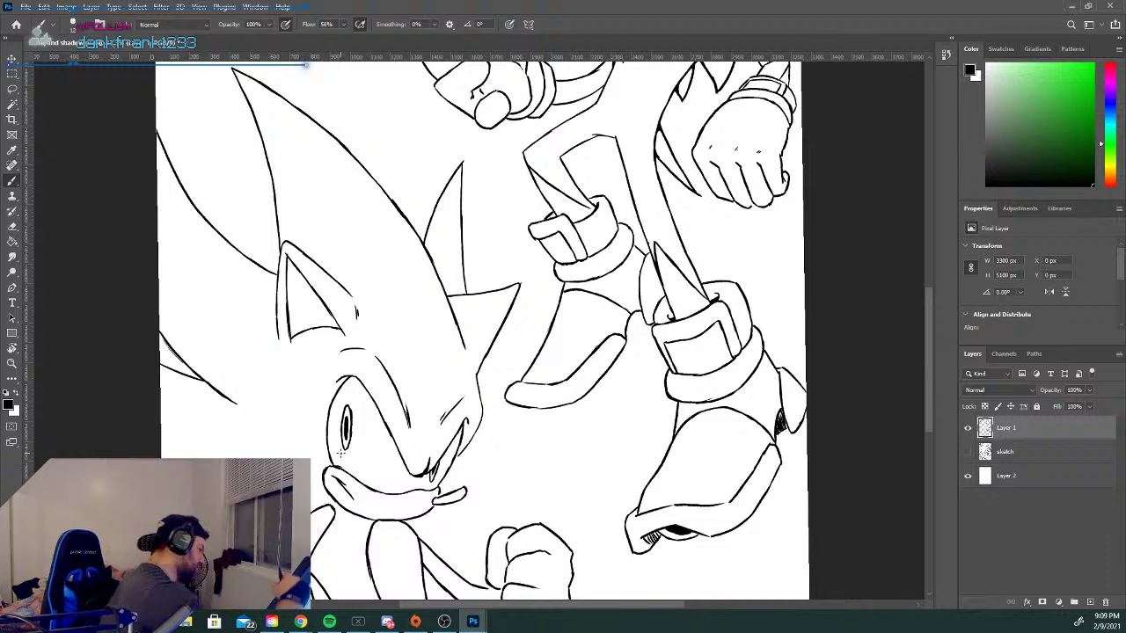
pyautogui.moveTo(182, 373); pyautogui.dragTo(211, 387)
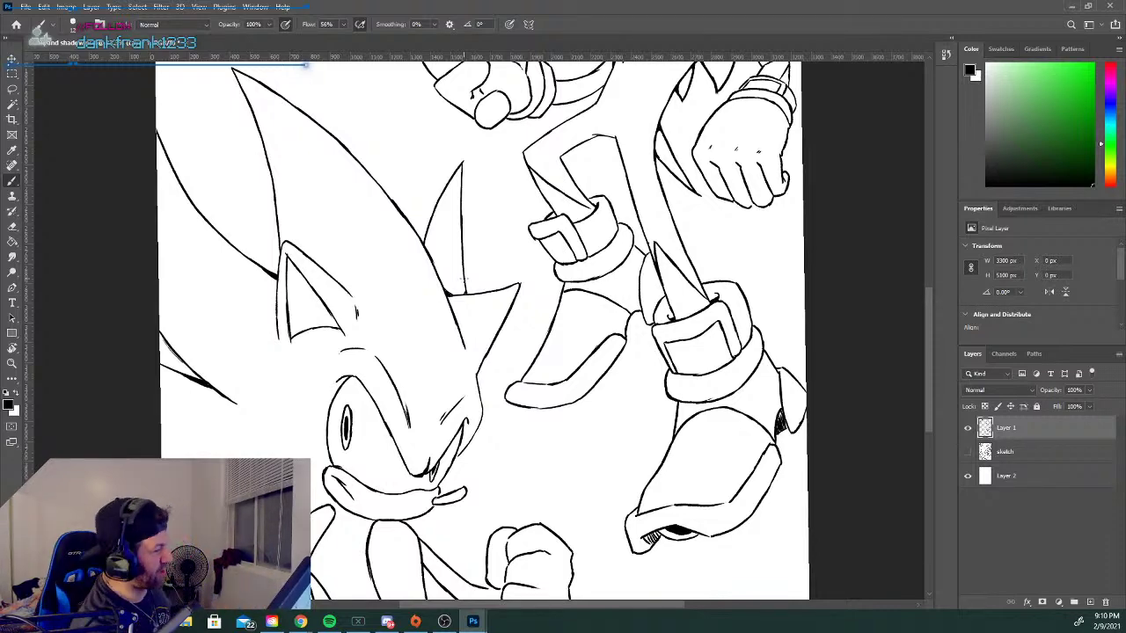
# Ink the narrow glove cuff at the wrist of the lower hedgehog's clenched fist, tidying its lines where they meet the forearm.
pyautogui.moveTo(930, 388); pyautogui.dragTo(932, 434)
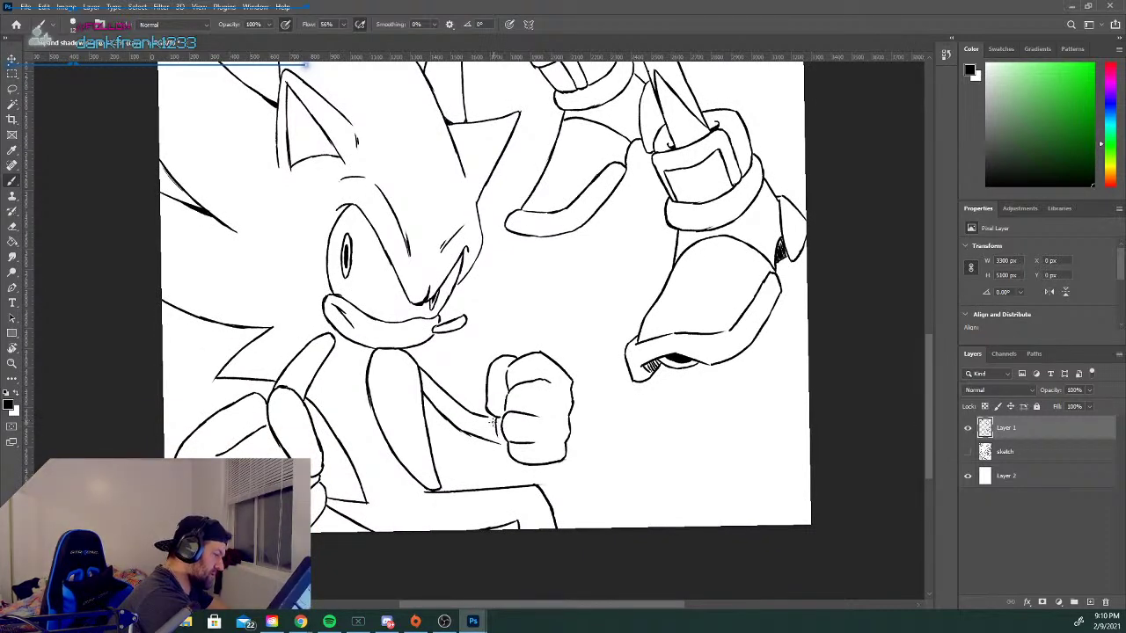
pyautogui.moveTo(491, 421); pyautogui.dragTo(510, 453)
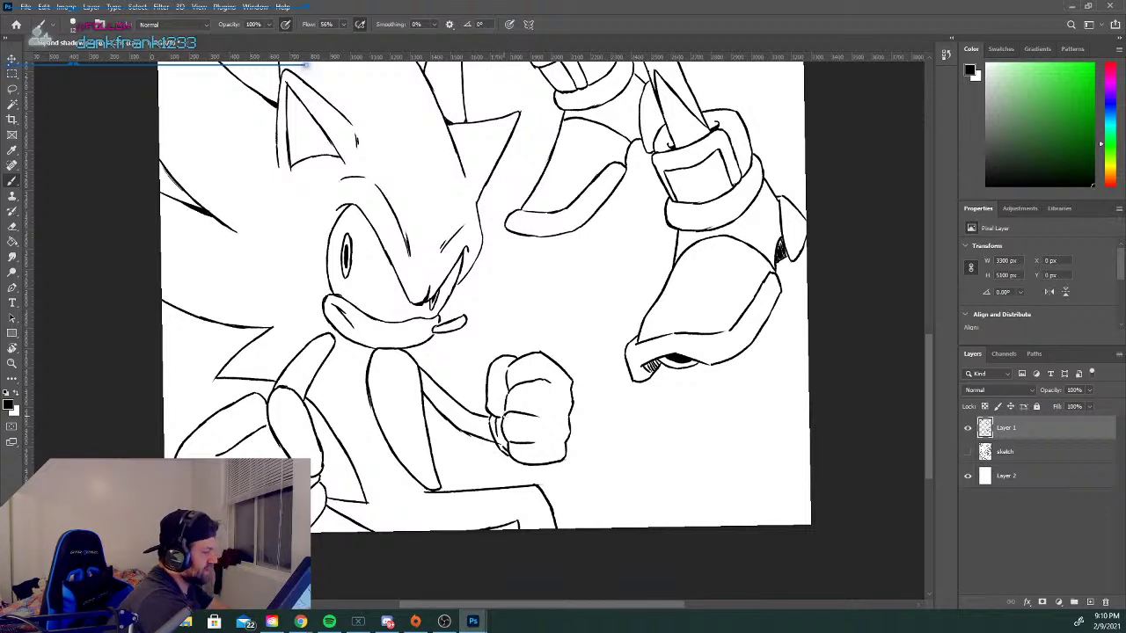
pyautogui.press('e')
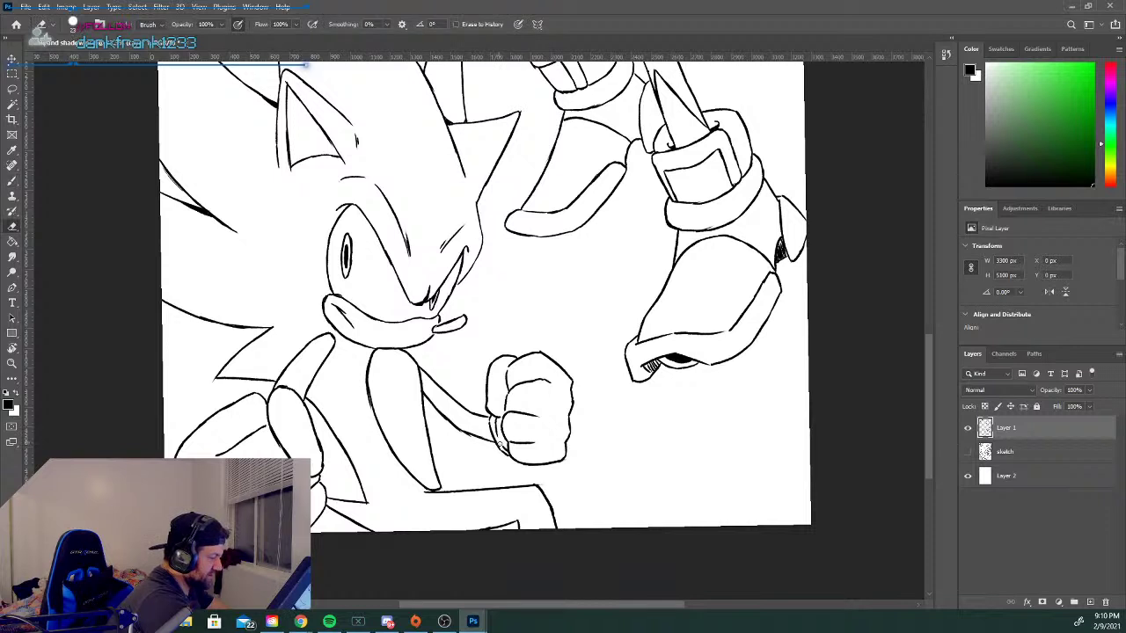
pyautogui.press('b')
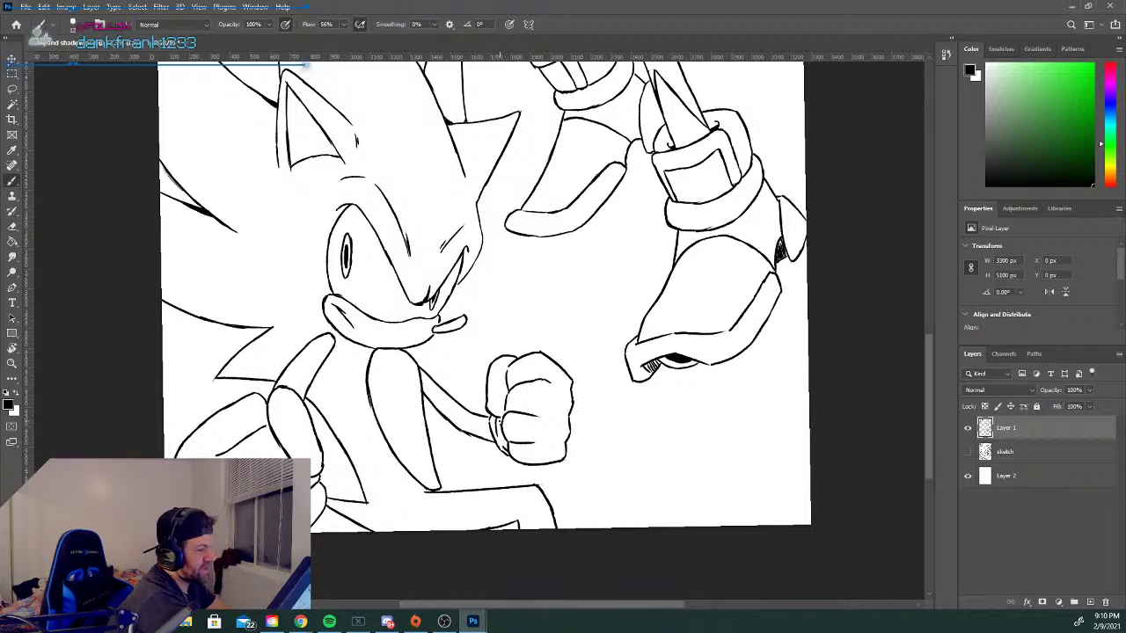
# Add a new empty layer directly above the sketch layer and below the line art.
pyautogui.moveTo(925, 411); pyautogui.dragTo(924, 280)
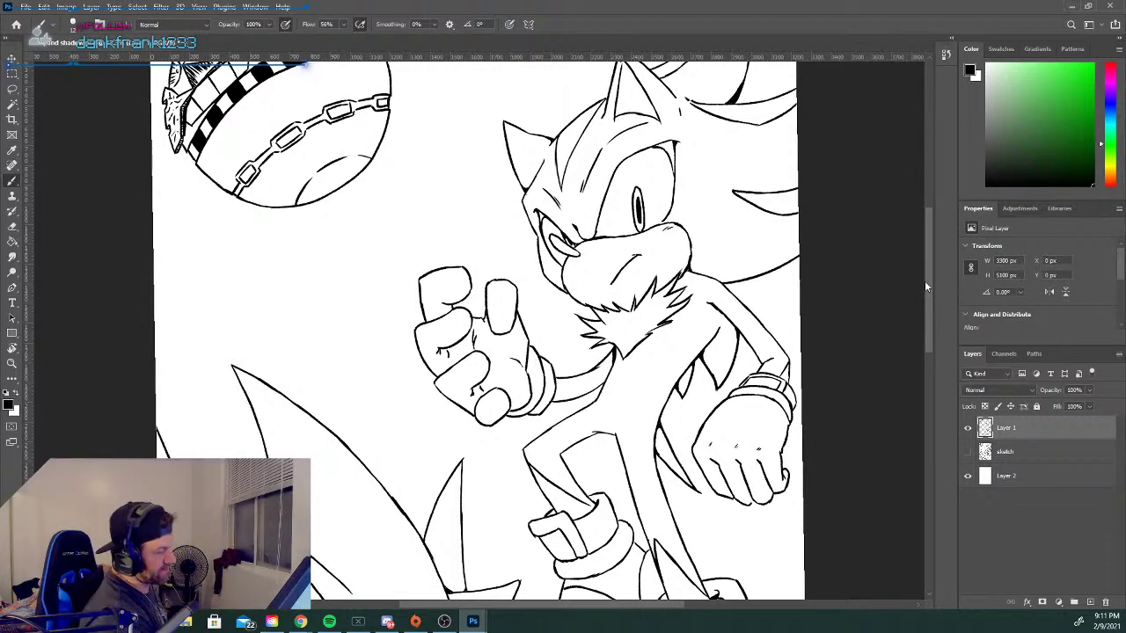
pyautogui.scroll(-2, 928, 319)
pyautogui.moveTo(931, 342); pyautogui.dragTo(947, 416)
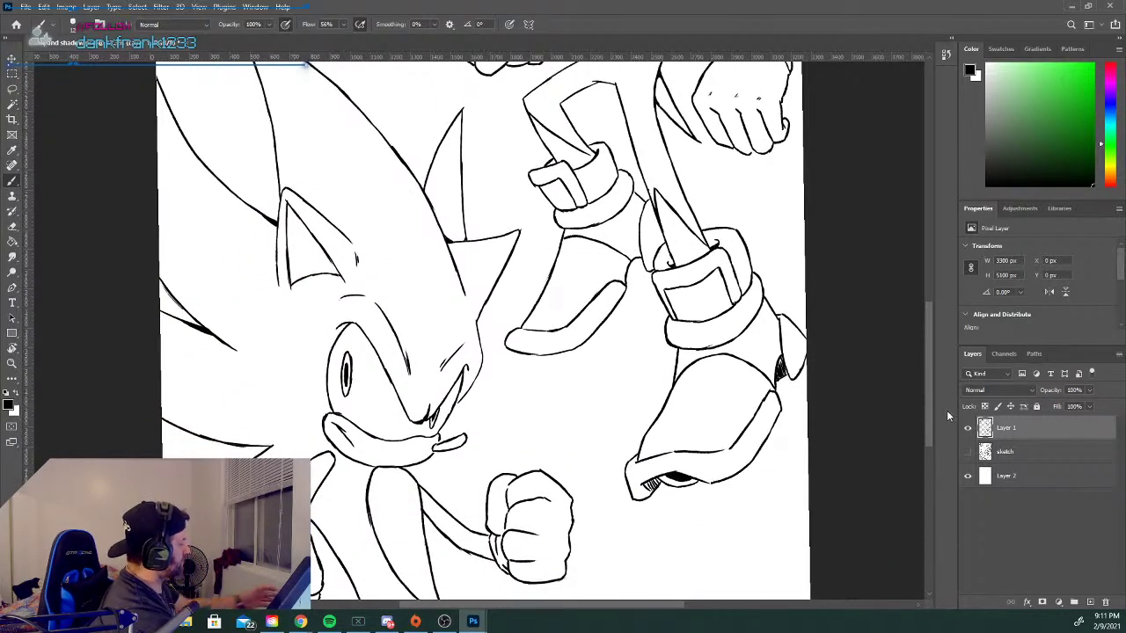
pyautogui.hotkey('ctrl', '-')
pyautogui.hotkey('ctrl', '-')
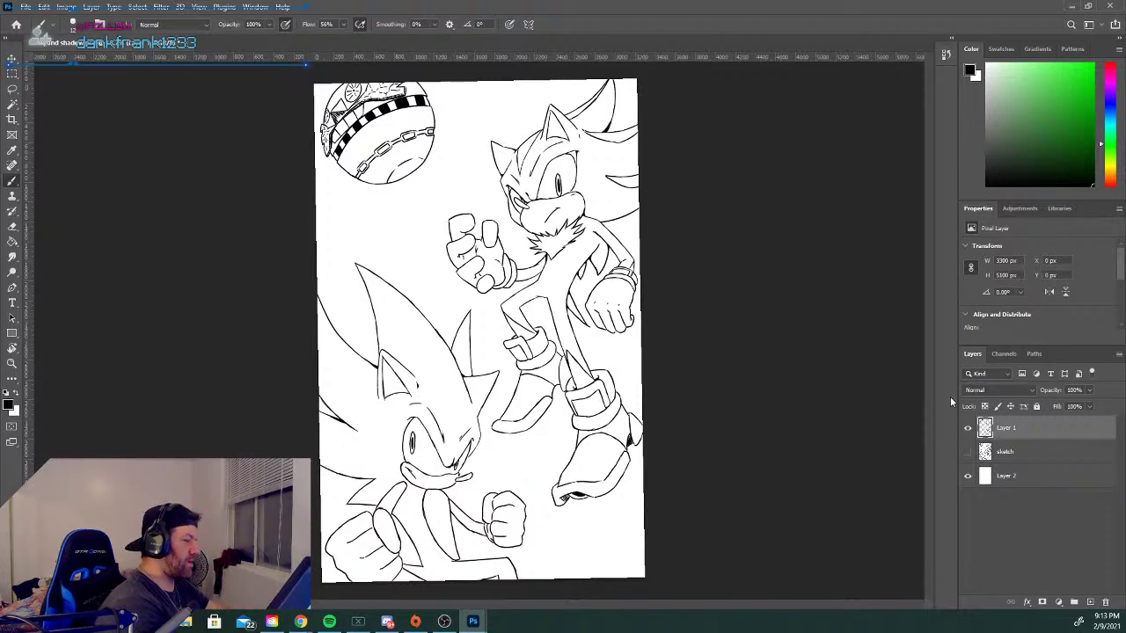
pyautogui.click(1011, 451)
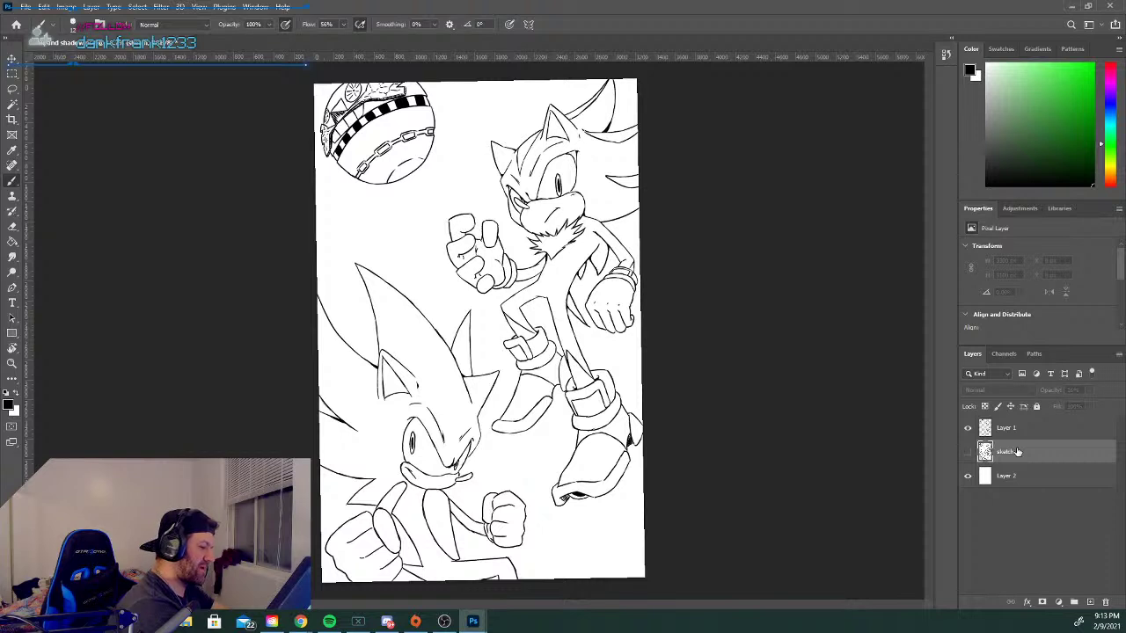
pyautogui.click(1091, 601)
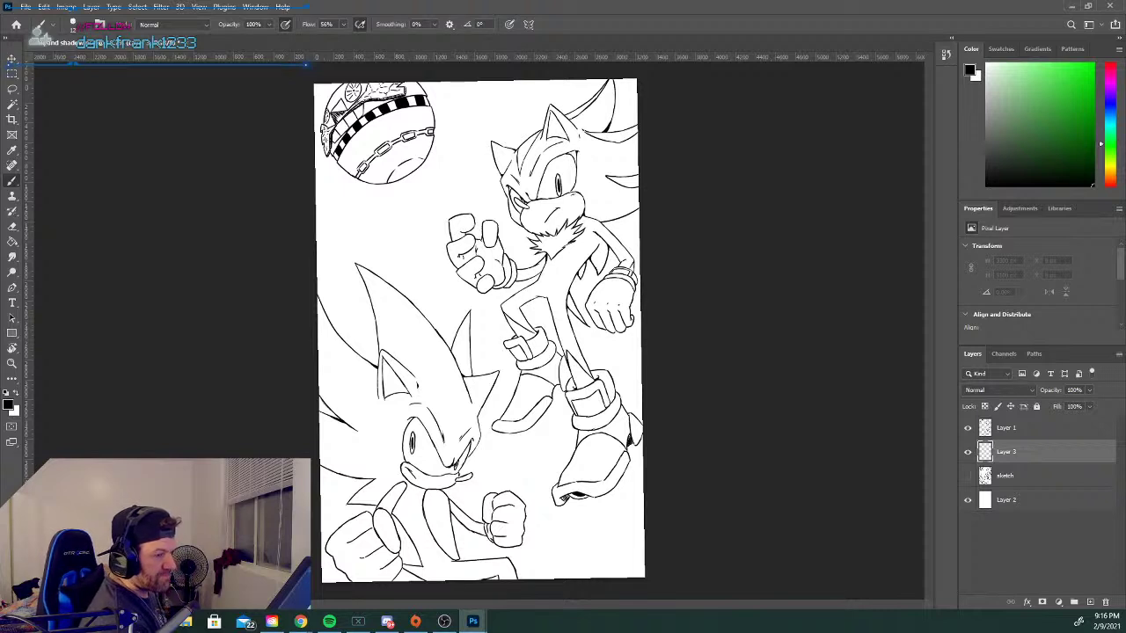
# Fill the new layer with a black-to-white linear gradient, black at the planet's corner and white at the diagonally opposite bottom corner.
pyautogui.click(14, 228)
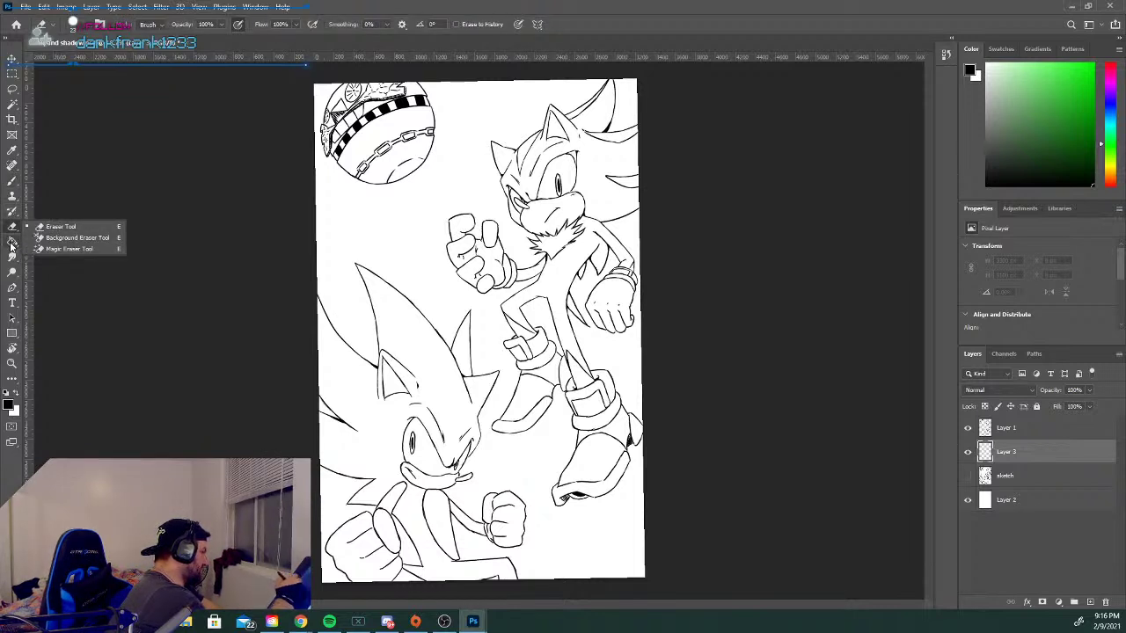
pyautogui.click(11, 246)
pyautogui.click(64, 242)
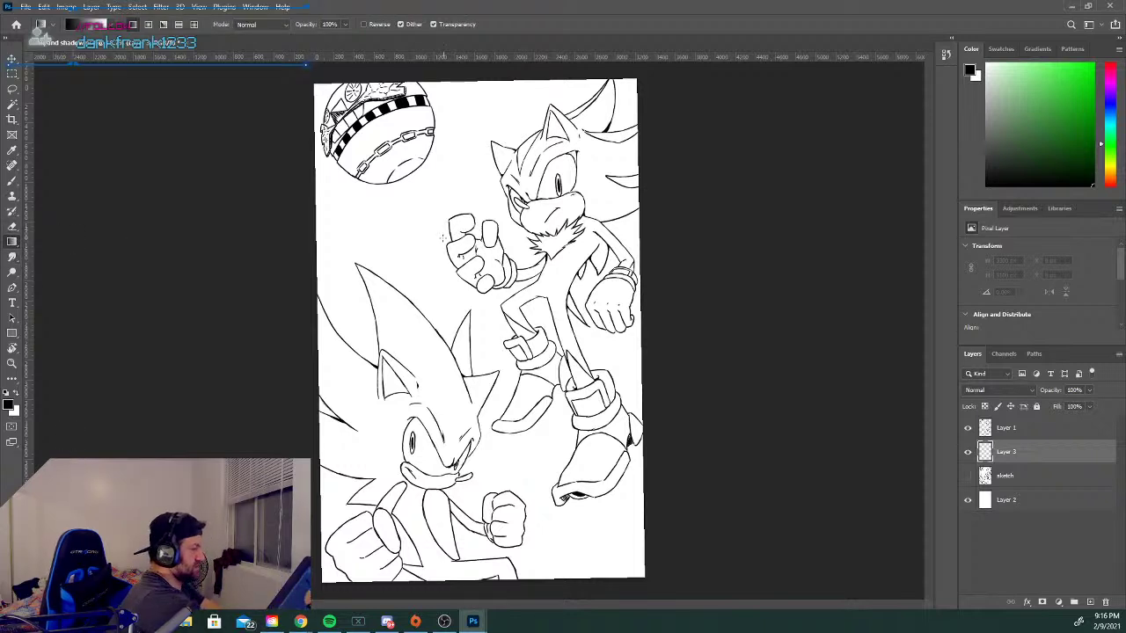
pyautogui.moveTo(434, 211); pyautogui.dragTo(470, 500)
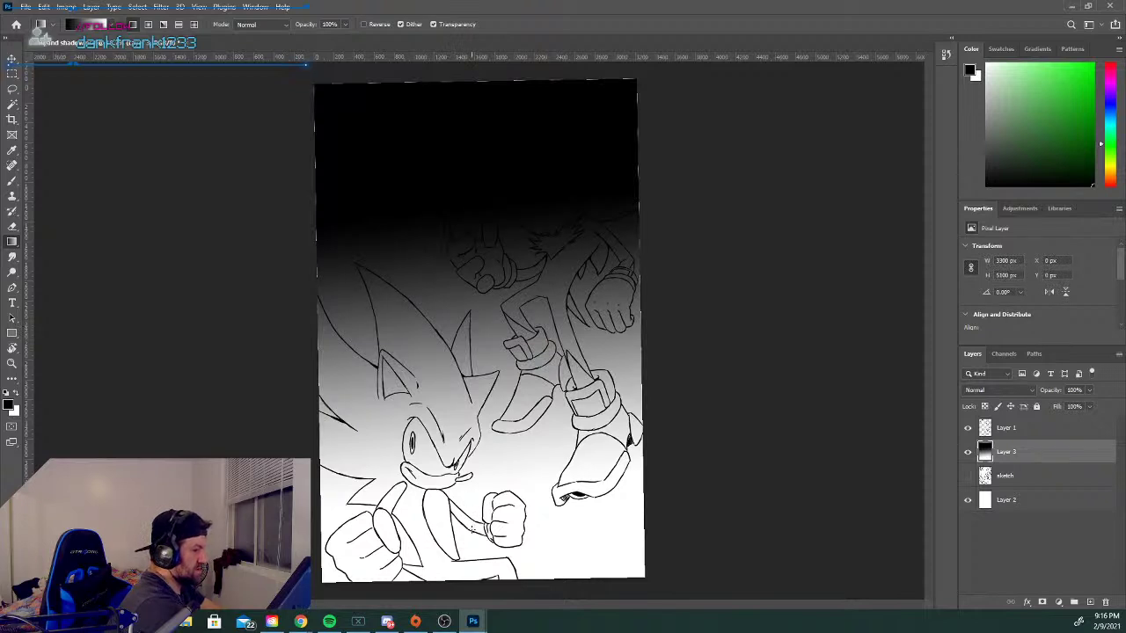
pyautogui.moveTo(388, 142); pyautogui.dragTo(554, 579)
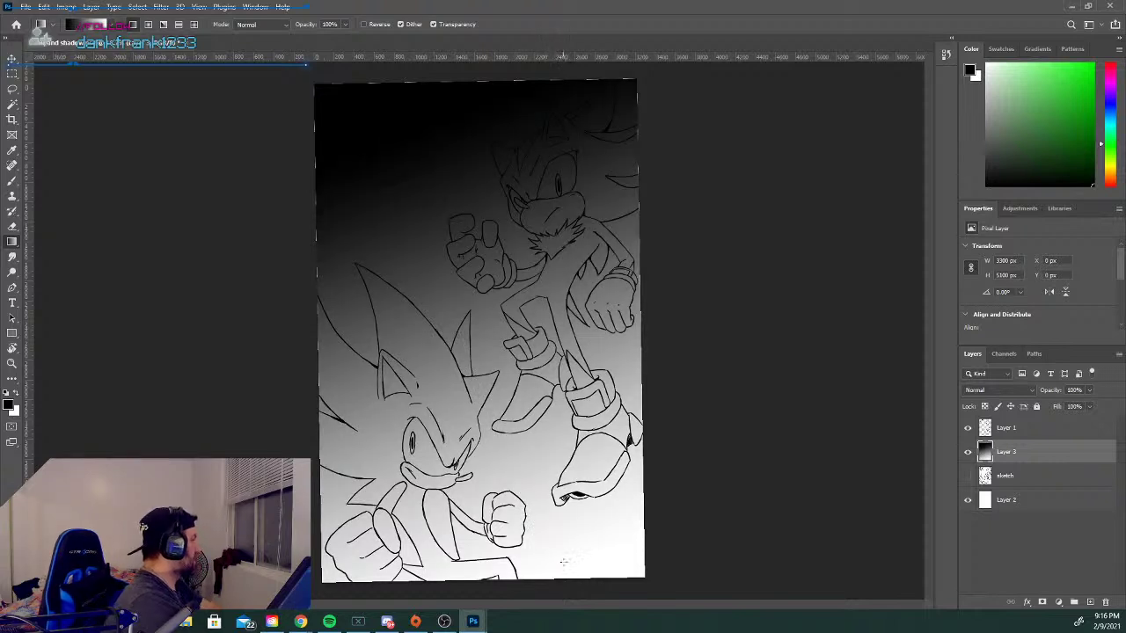
pyautogui.click(107, 26)
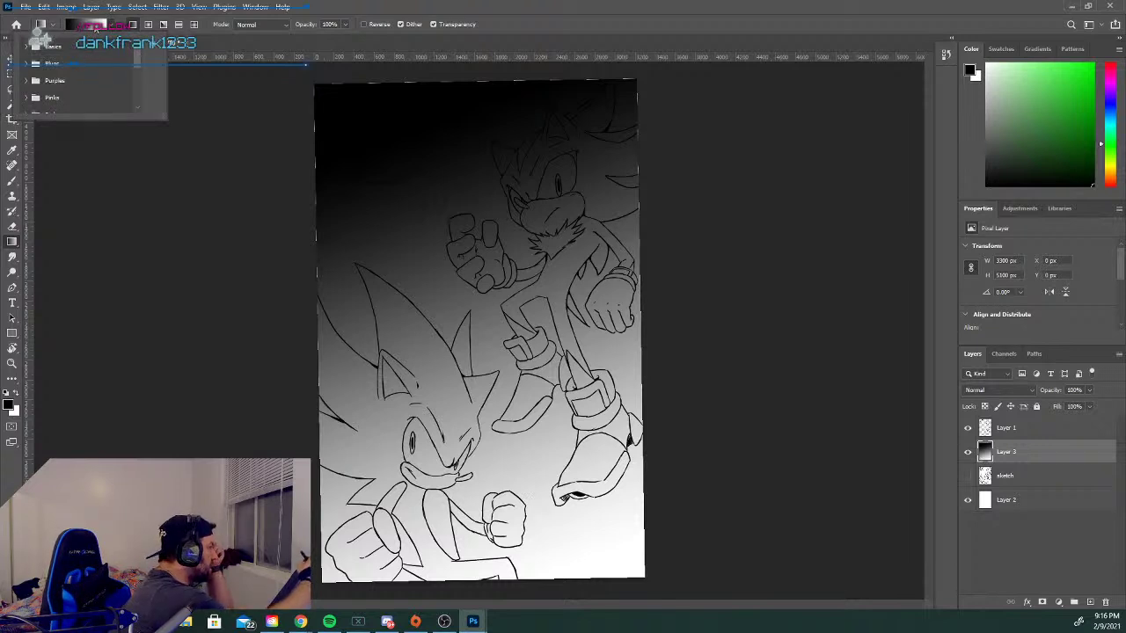
pyautogui.click(54, 81)
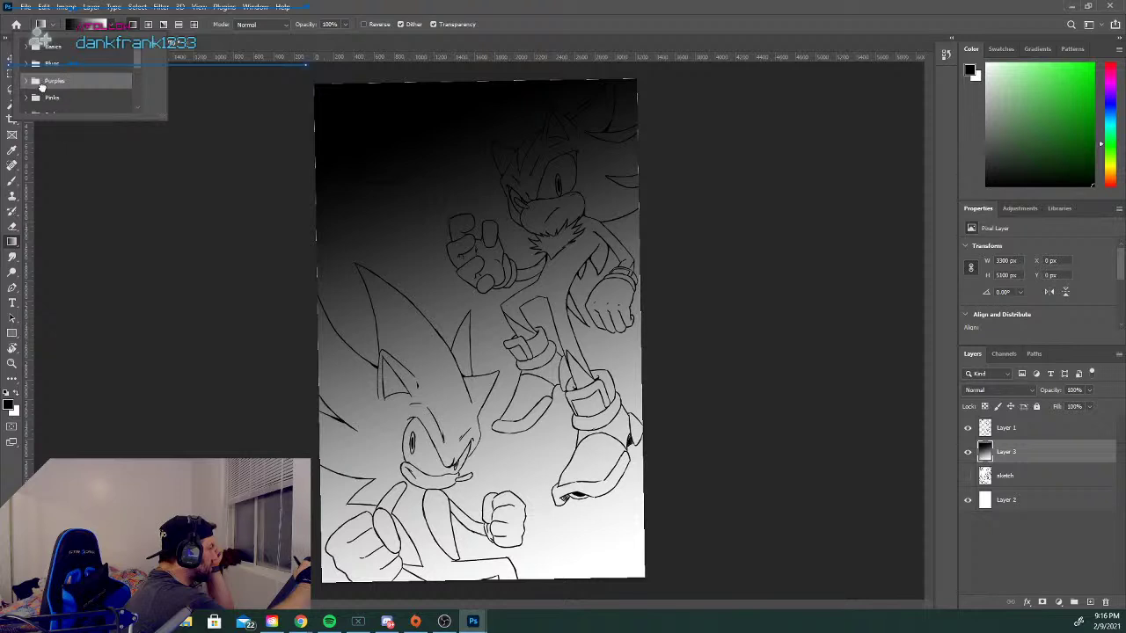
pyautogui.moveTo(137, 61)
pyautogui.mouseDown()
pyautogui.moveTo(137, 101)
pyautogui.moveTo(136, 64)
pyautogui.moveTo(119, 71)
pyautogui.mouseUp()
pyautogui.doubleClick(85, 83)
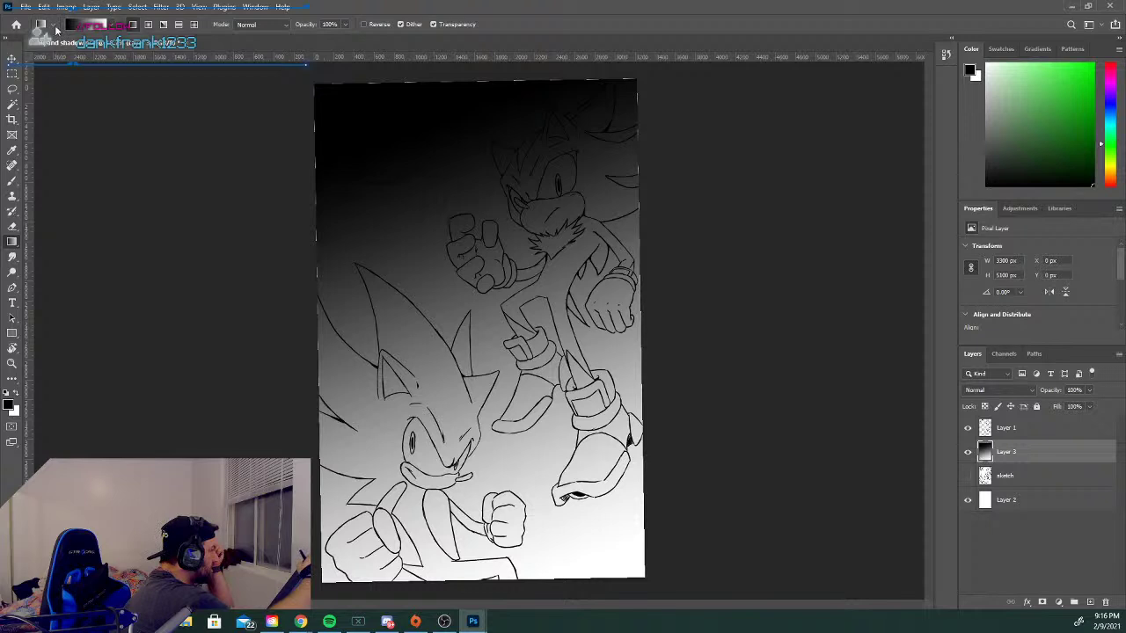
# Set the foreground colour to the near-black 020000.
pyautogui.click(8, 403)
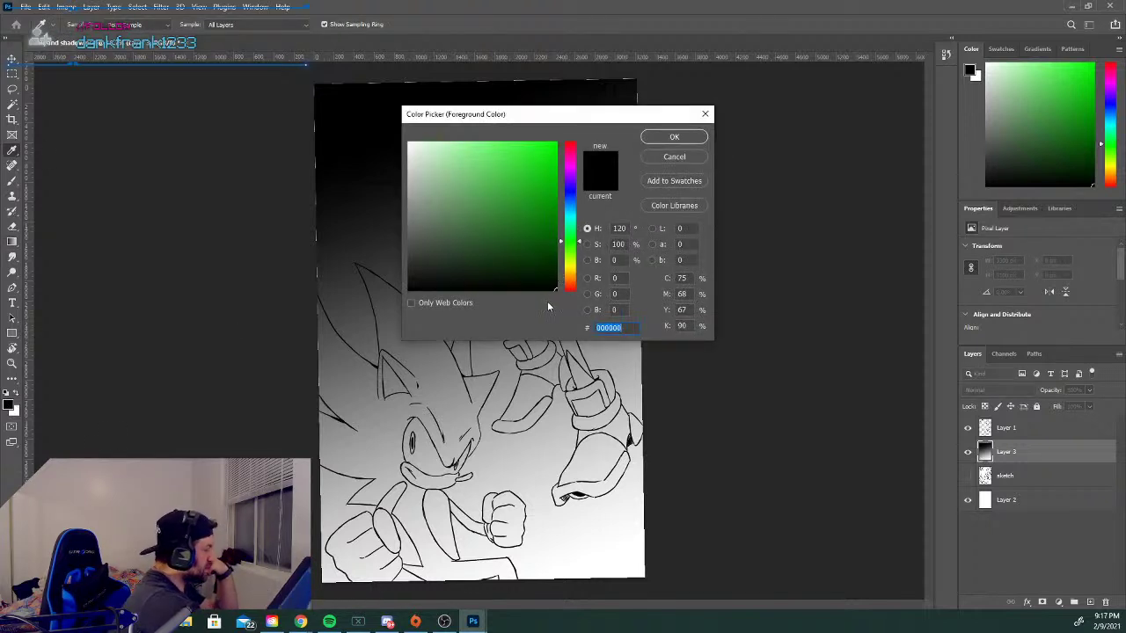
pyautogui.click(96, 429)
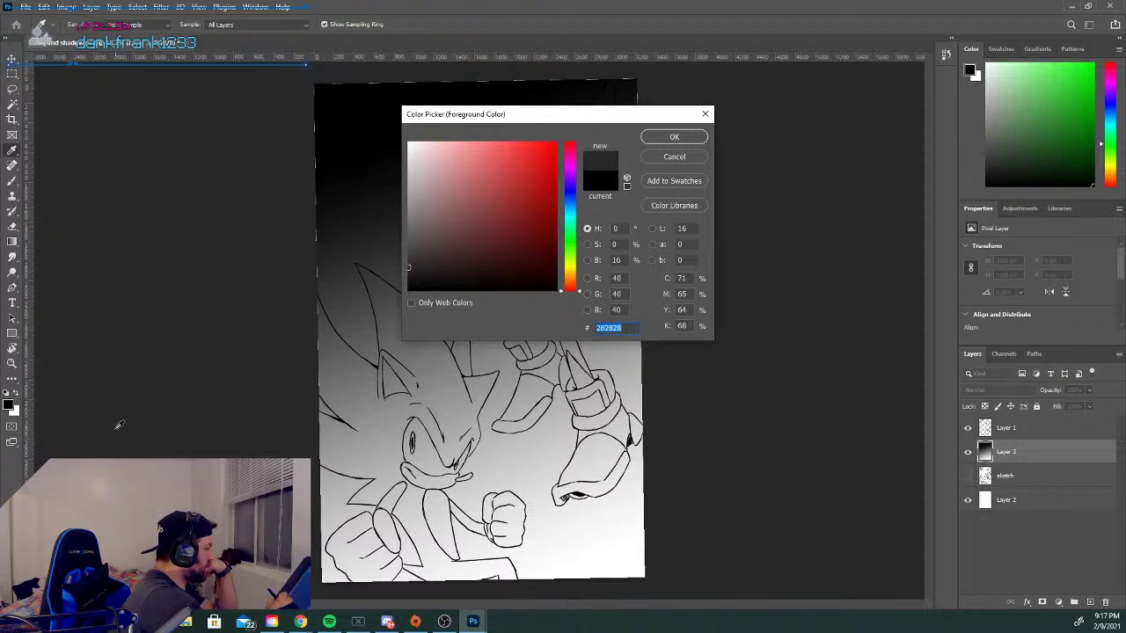
pyautogui.moveTo(546, 226); pyautogui.dragTo(551, 289)
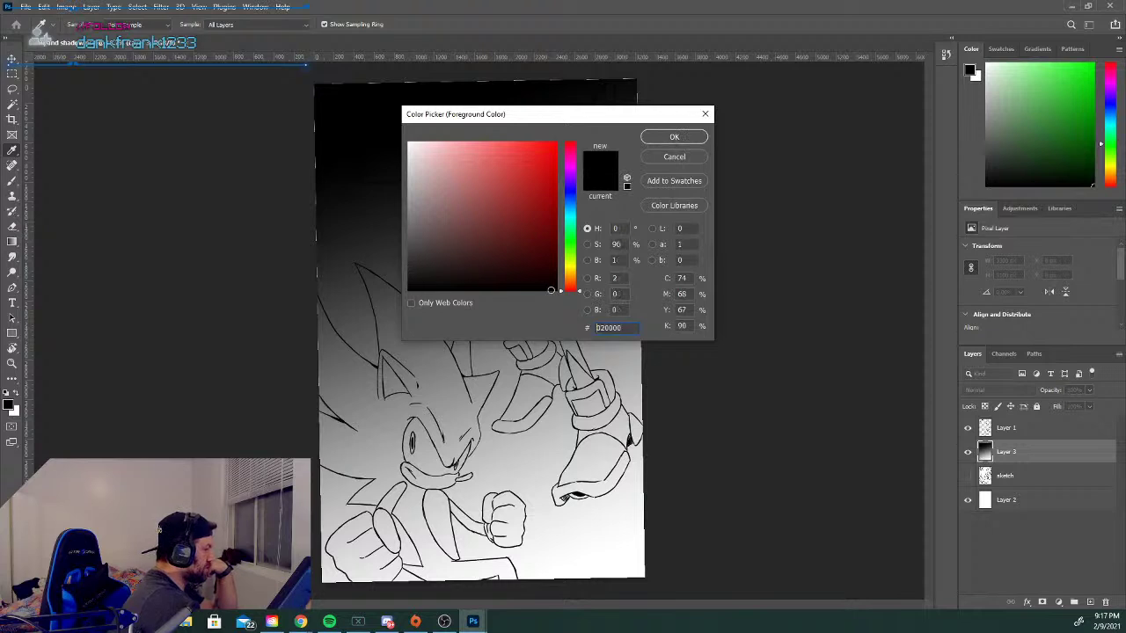
pyautogui.click(671, 137)
# Set the background colour to the light blue 73e1fd.
pyautogui.click(15, 413)
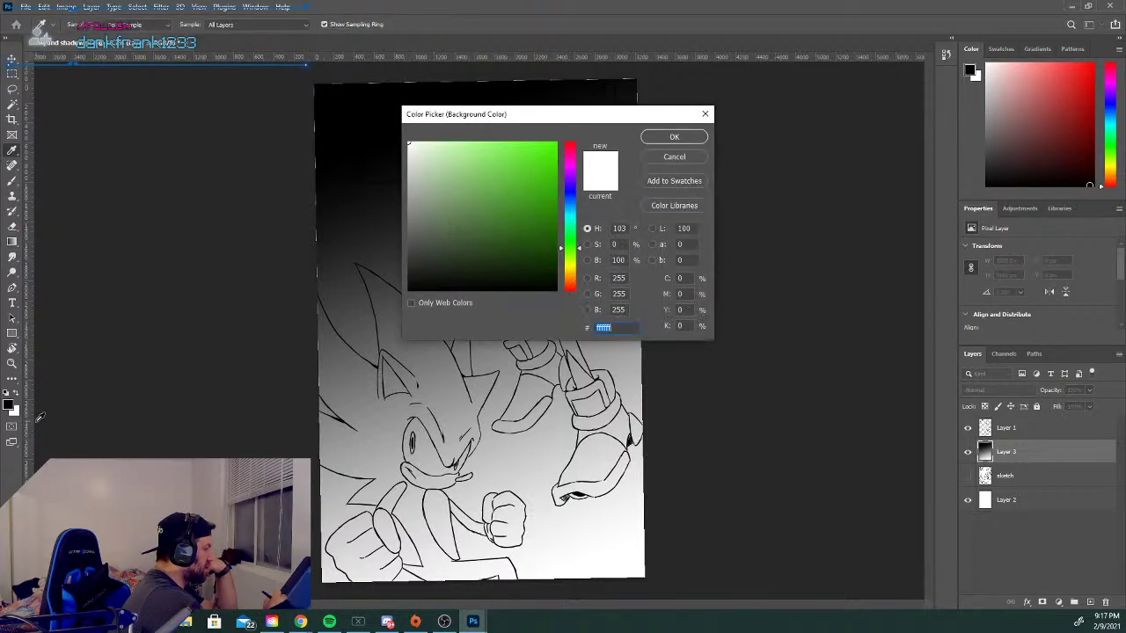
pyautogui.click(573, 213)
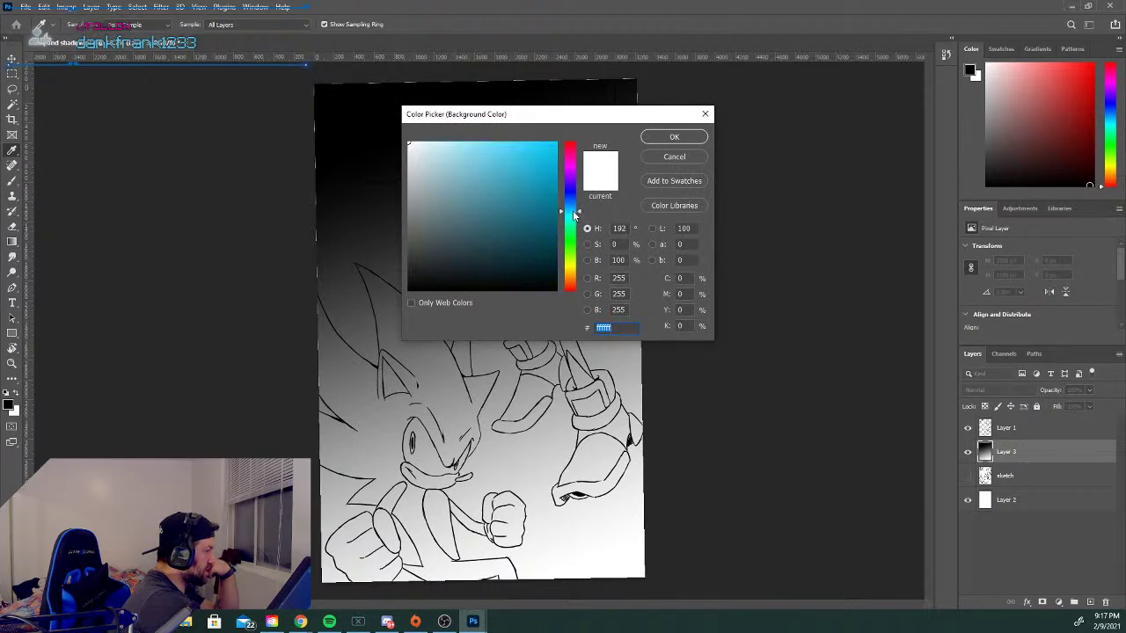
pyautogui.moveTo(498, 167); pyautogui.dragTo(494, 139)
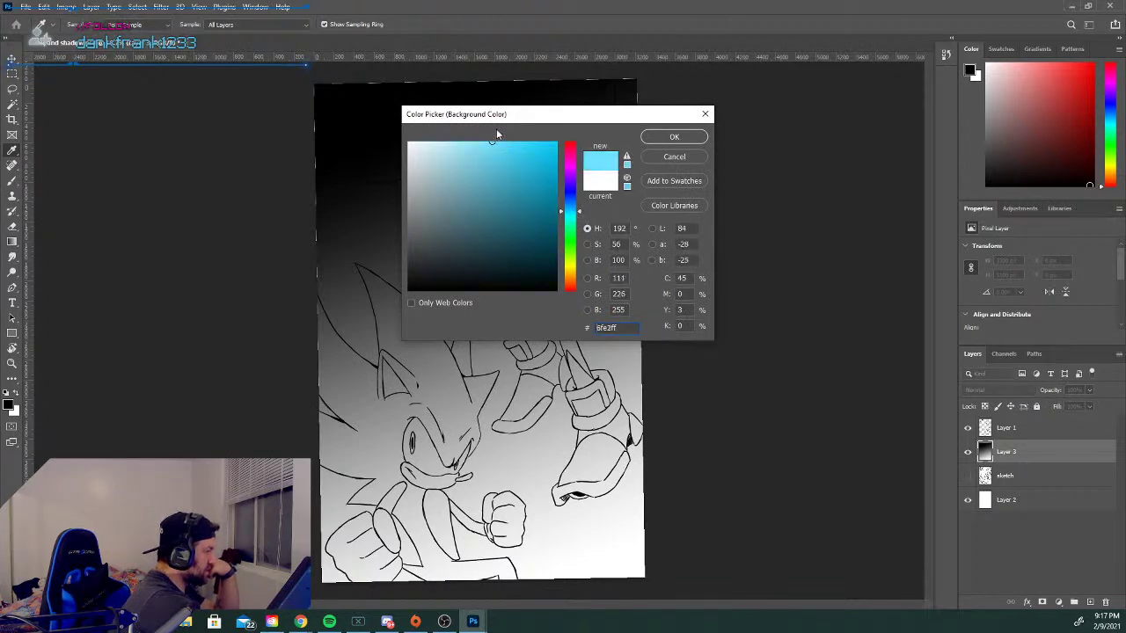
pyautogui.click(488, 142)
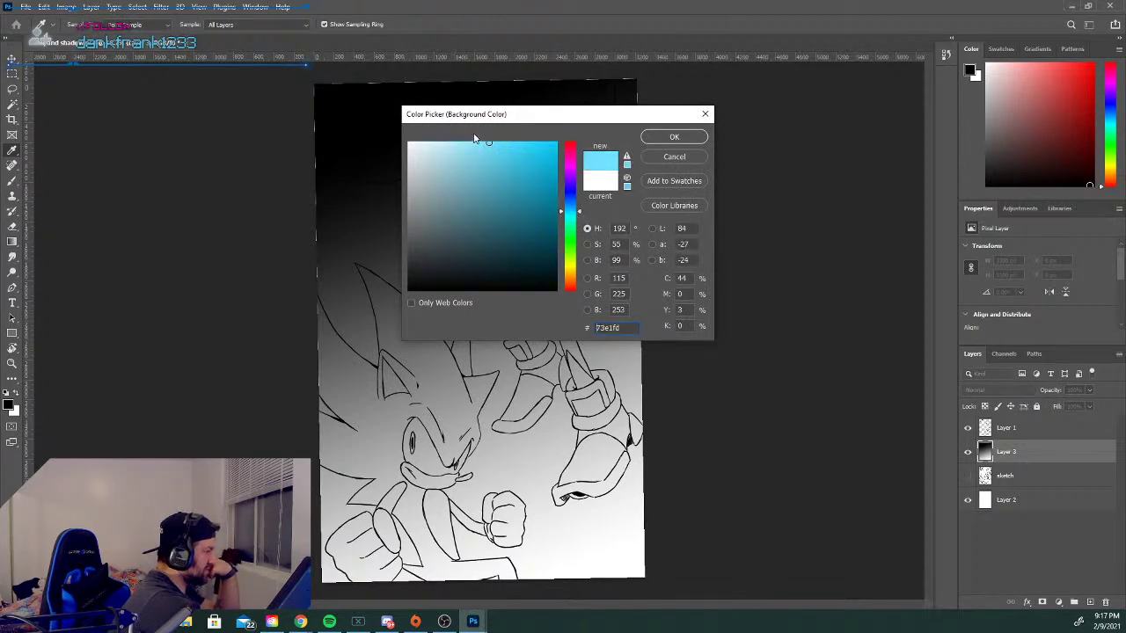
pyautogui.click(676, 136)
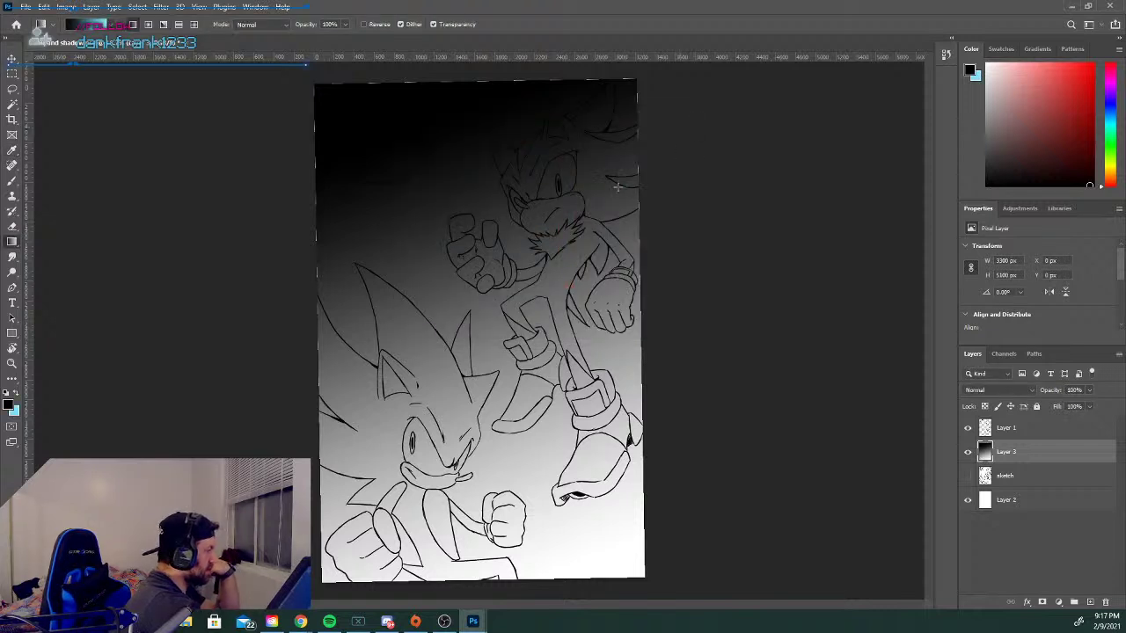
# Try the black-to-light-blue gradient across Layer 3 in several directions and lengths, including a reversed one and steeper diagonals.
pyautogui.moveTo(445, 132); pyautogui.dragTo(513, 498)
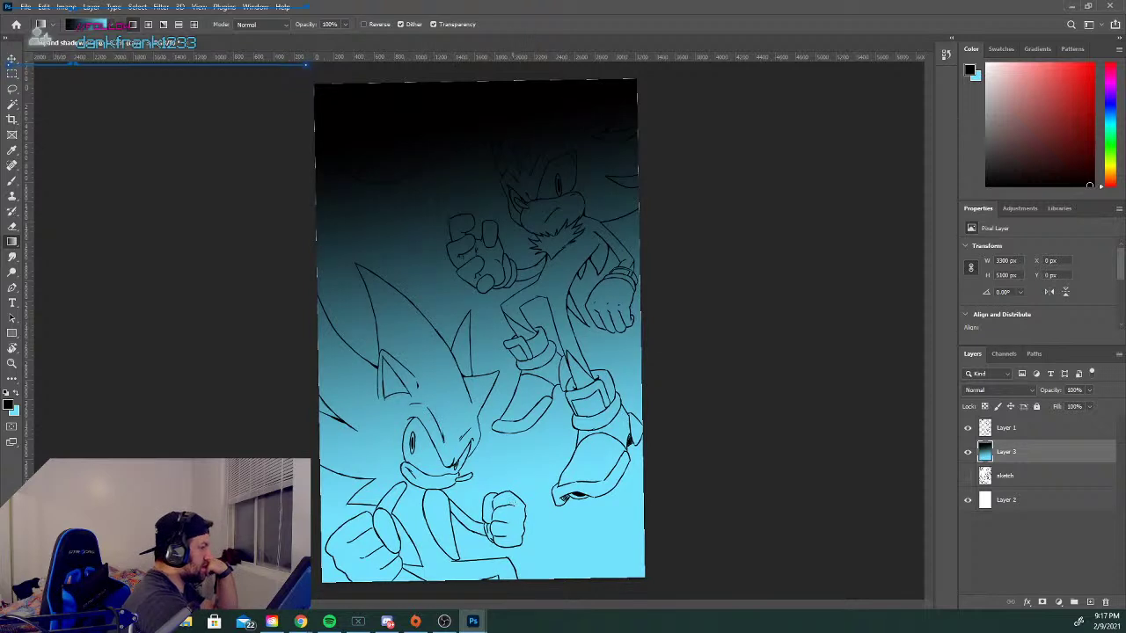
pyautogui.moveTo(612, 595); pyautogui.dragTo(451, 123)
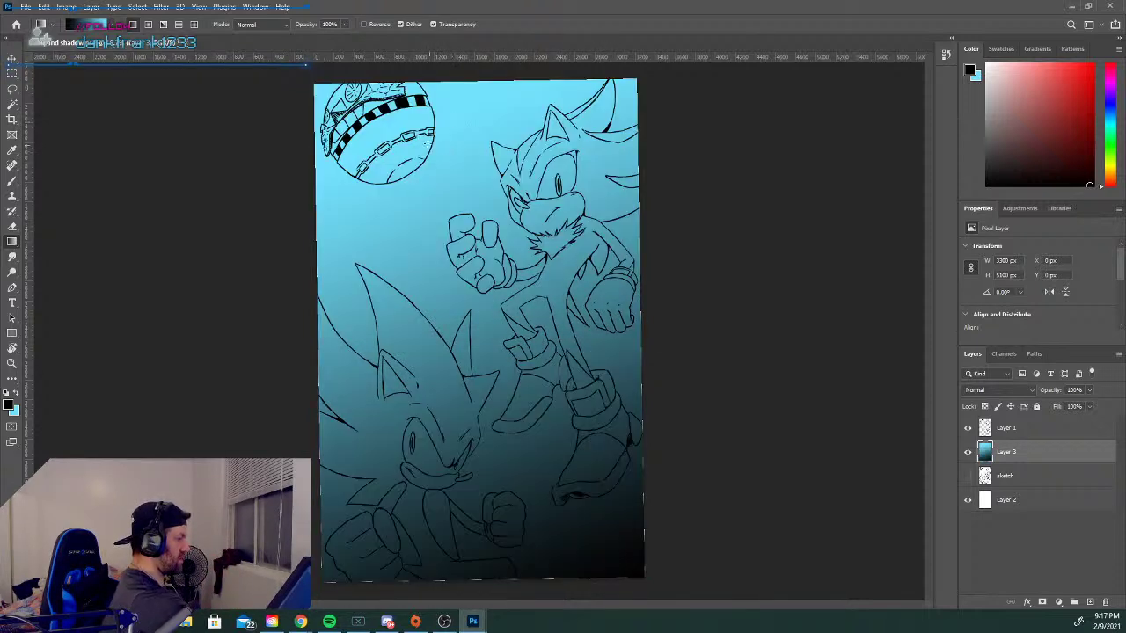
pyautogui.moveTo(358, 75); pyautogui.dragTo(658, 607)
pyautogui.moveTo(415, 171); pyautogui.dragTo(658, 598)
pyautogui.moveTo(459, 270); pyautogui.dragTo(610, 583)
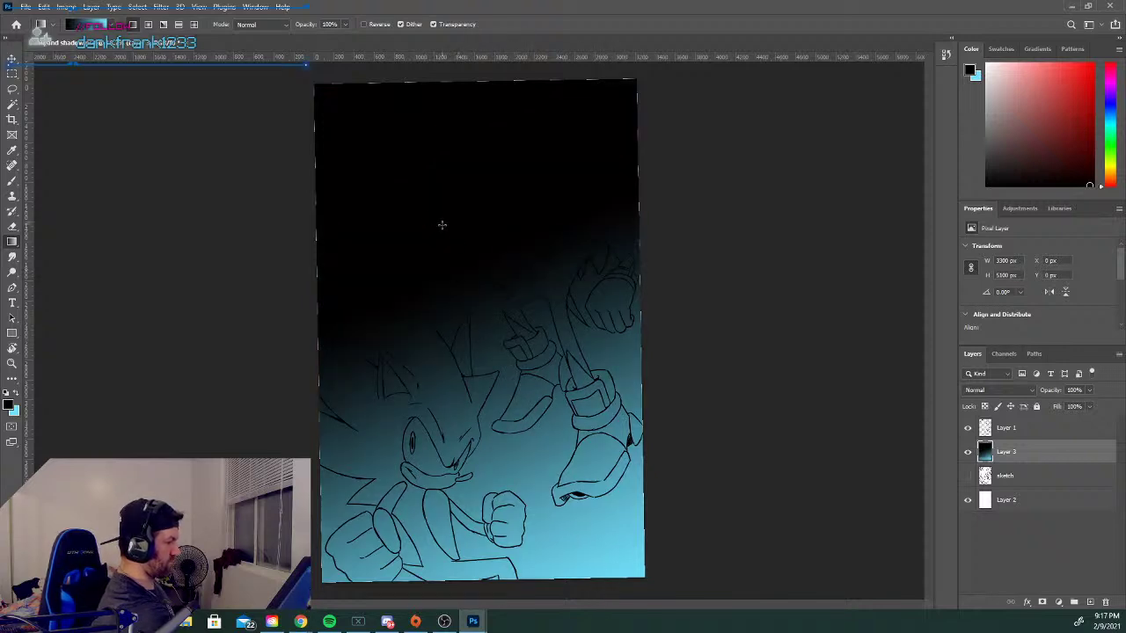
pyautogui.moveTo(475, 295); pyautogui.dragTo(643, 588)
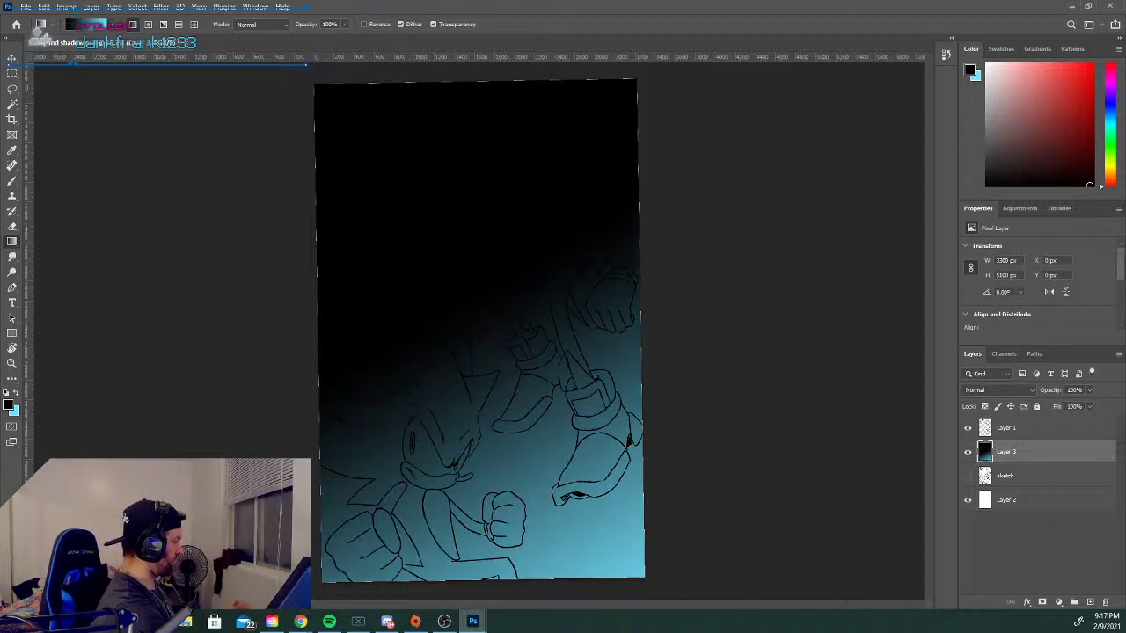
# Redraw Layer 3's gradient diagonally from black at the planet's corner to well beyond the page's opposite bottom corner, giving a darker blue fade.
pyautogui.hotkey('ctrl', '-')
pyautogui.hotkey('ctrl', '-')
pyautogui.hotkey('ctrl', '-')
pyautogui.moveTo(479, 322); pyautogui.dragTo(698, 599)
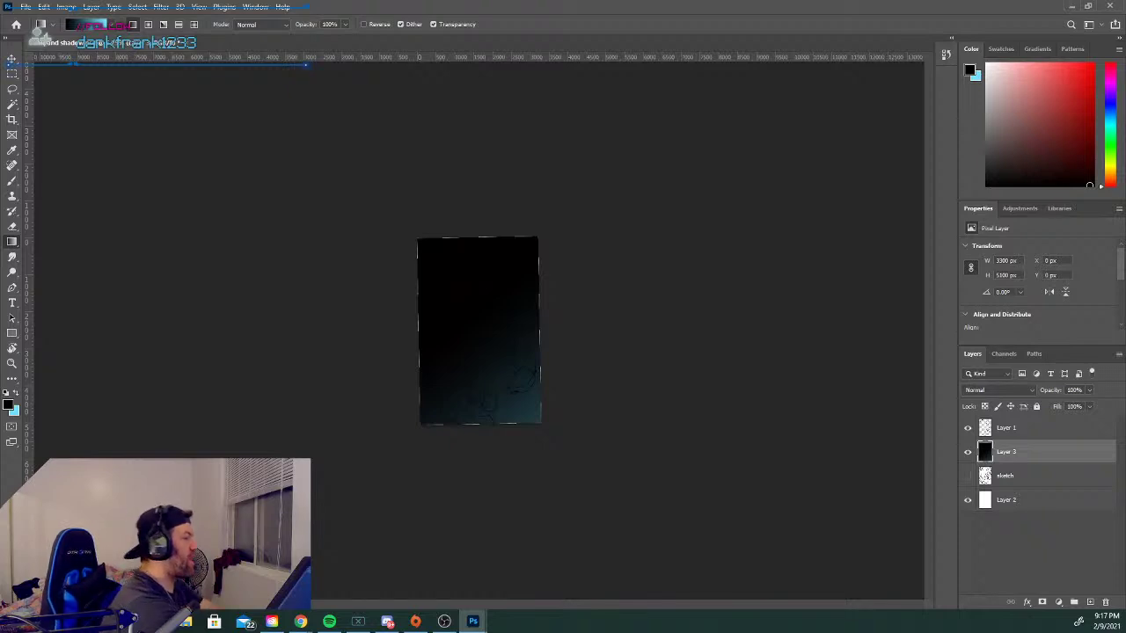
pyautogui.moveTo(451, 269); pyautogui.dragTo(642, 603)
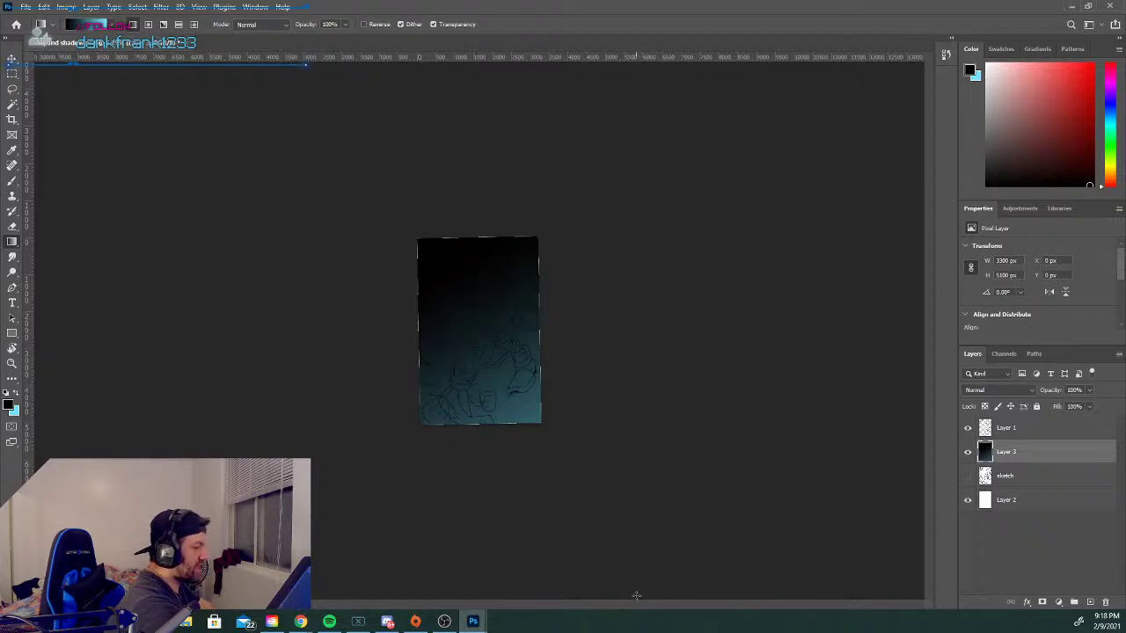
# Lower the opacity of the gradient on Layer 3 to 96%.
pyautogui.click(1091, 391)
pyautogui.moveTo(1094, 405)
pyautogui.mouseDown()
pyautogui.moveTo(1036, 407)
pyautogui.moveTo(1094, 407)
pyautogui.mouseUp()
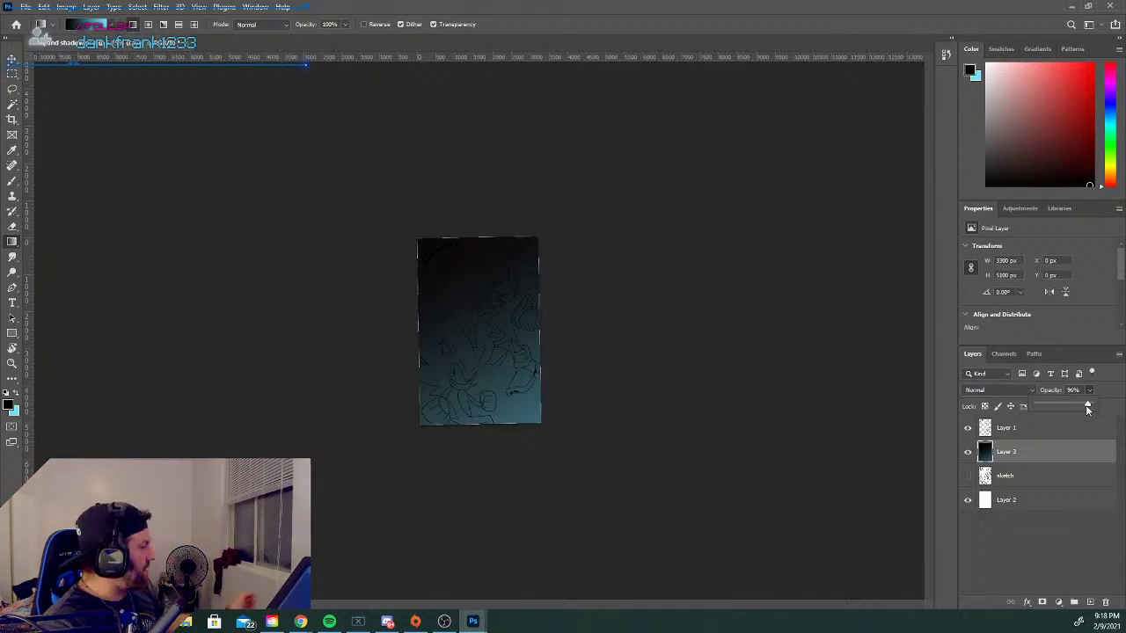
pyautogui.hotkey('ctrl', '+')
pyautogui.hotkey('ctrl', '+')
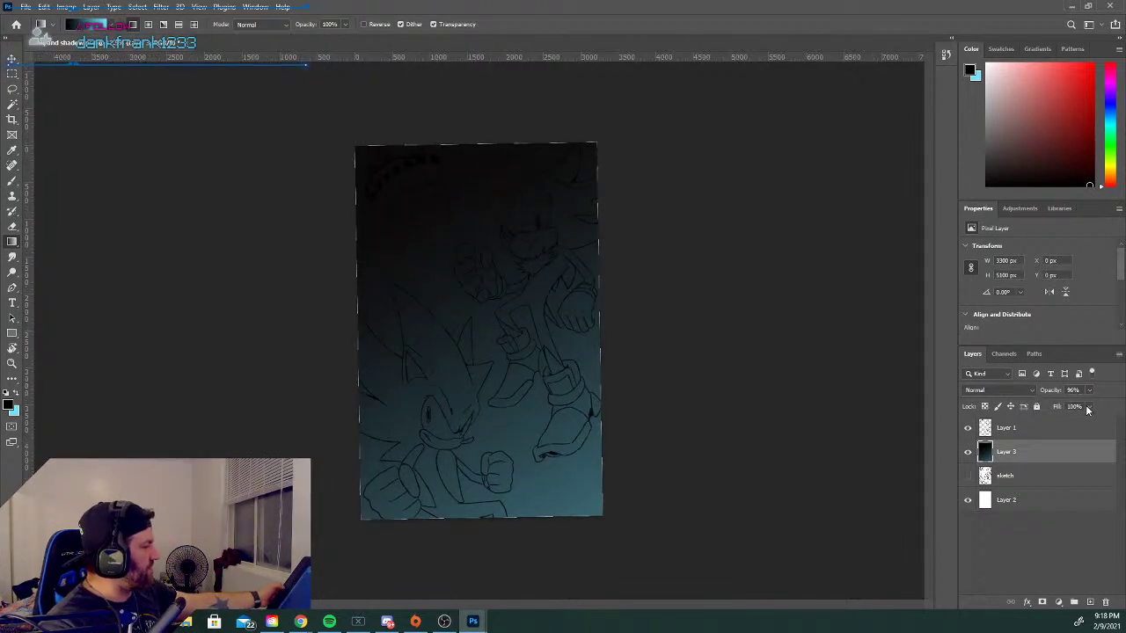
pyautogui.hotkey('ctrl', '+')
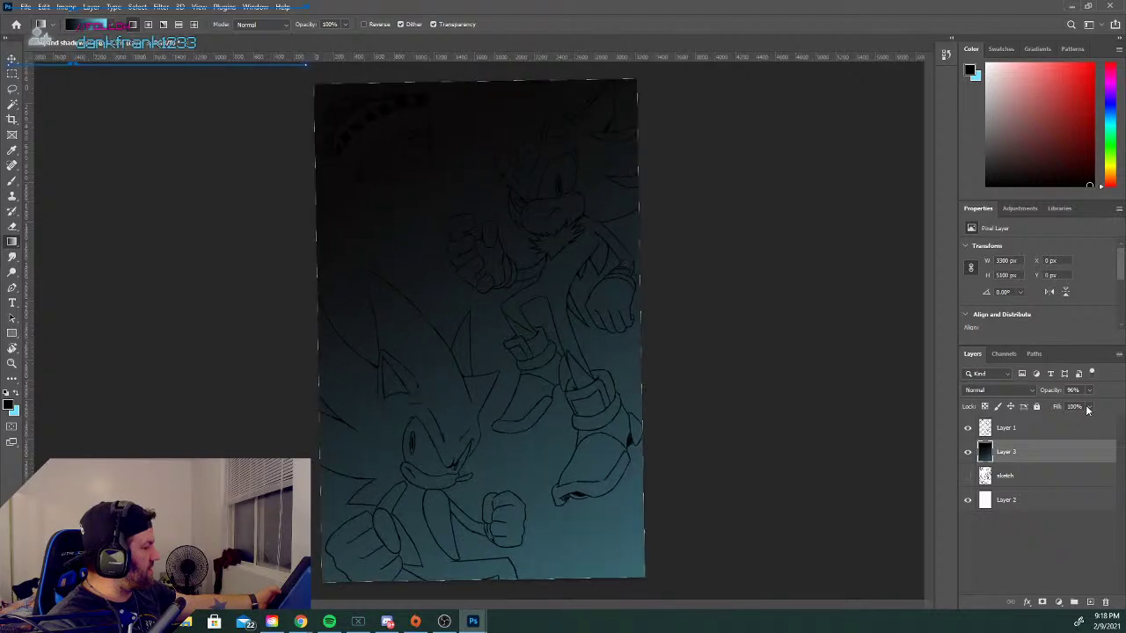
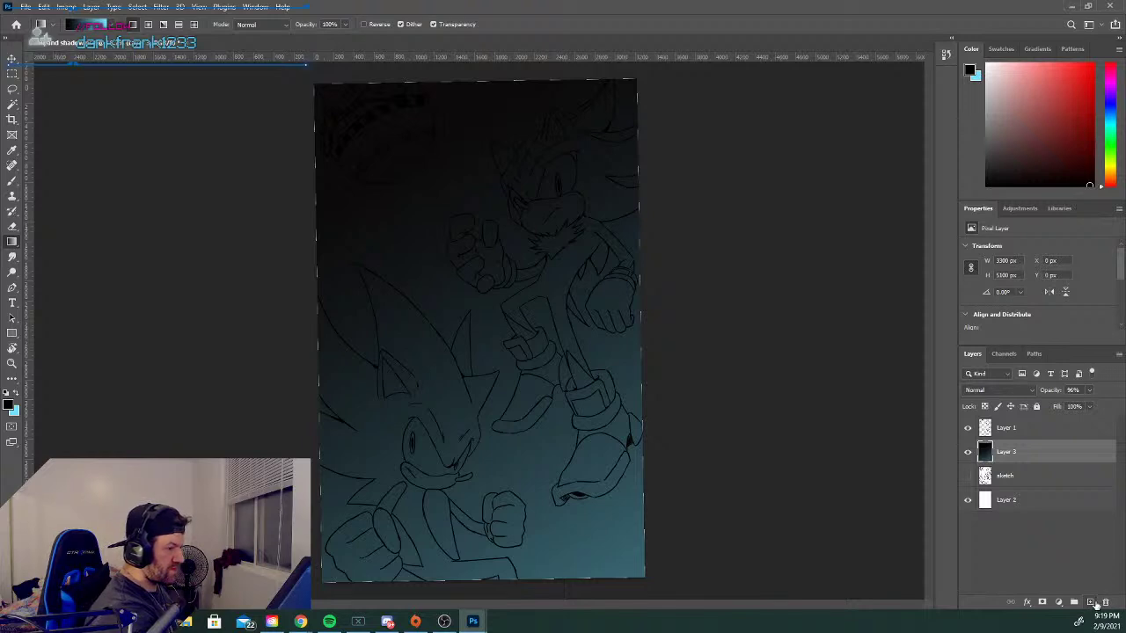
# Add a new layer directly above Layer 3 for the colouring and switch to the Pencil tool.
pyautogui.click(1091, 603)
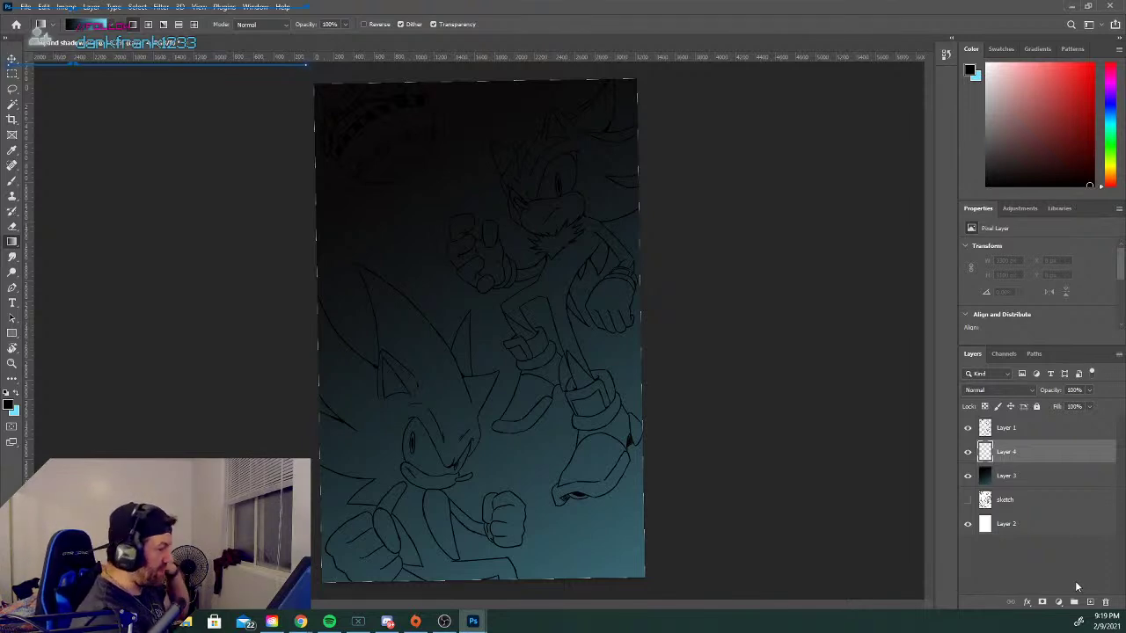
pyautogui.click(9, 405)
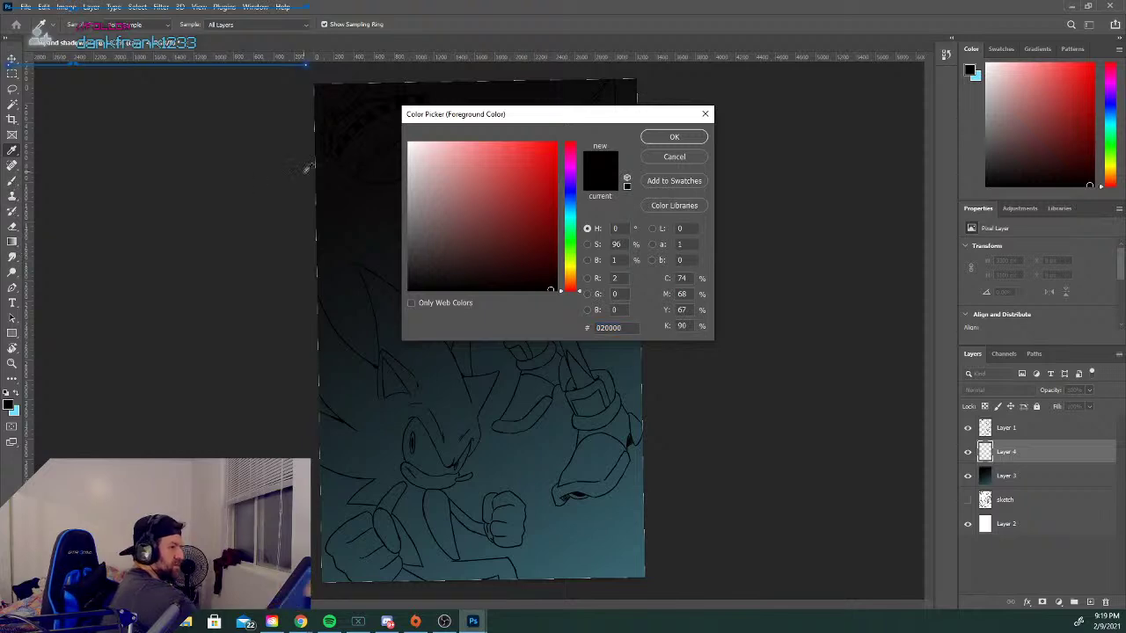
pyautogui.click(691, 157)
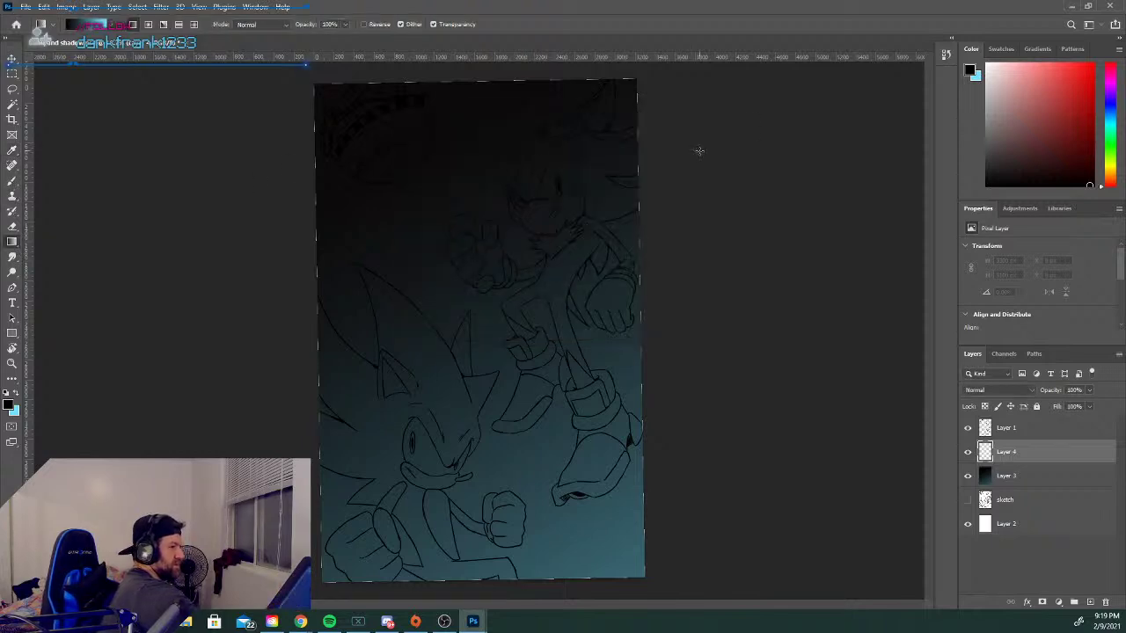
pyautogui.click(14, 183)
pyautogui.click(60, 192)
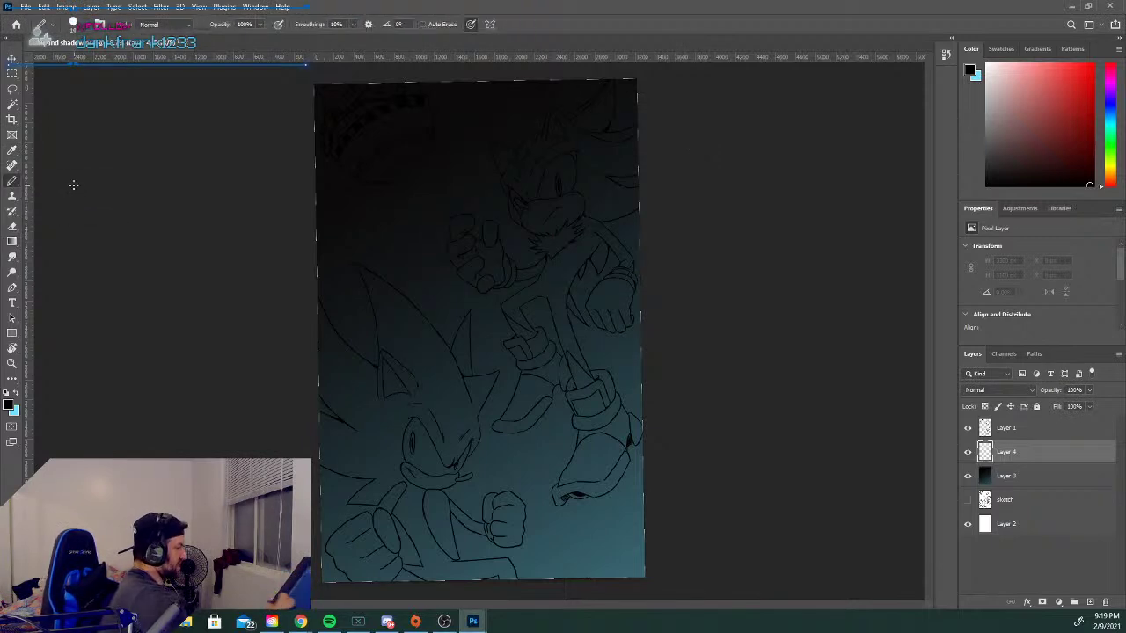
# Set the foreground colour to the bright yellow ffde02.
pyautogui.click(9, 405)
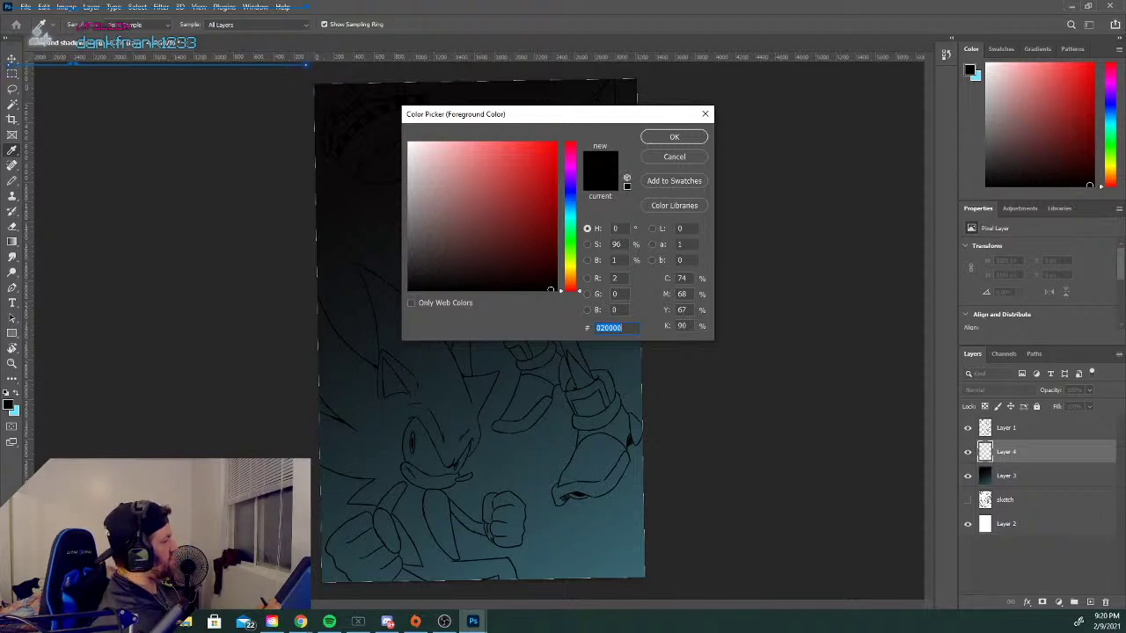
pyautogui.click(570, 270)
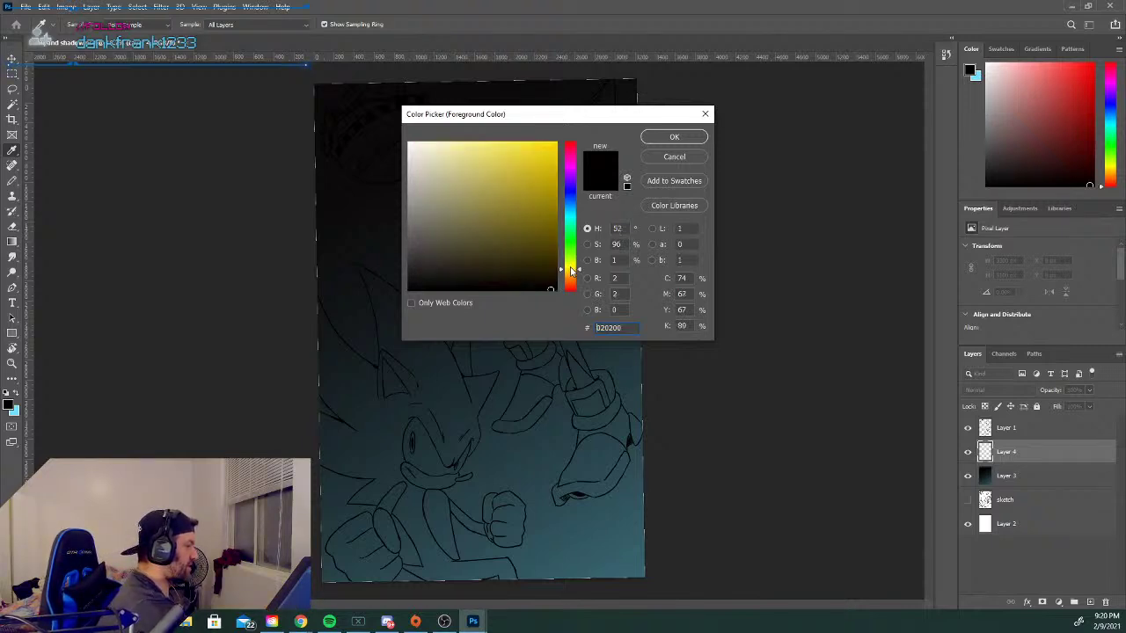
pyautogui.moveTo(544, 157); pyautogui.dragTo(560, 139)
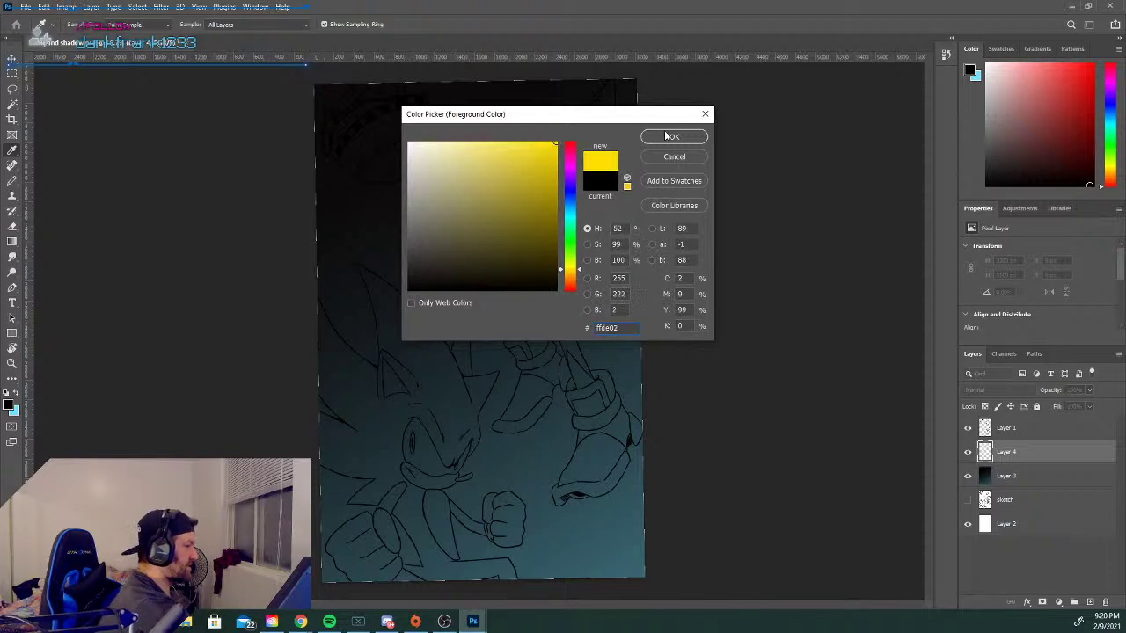
pyautogui.click(675, 139)
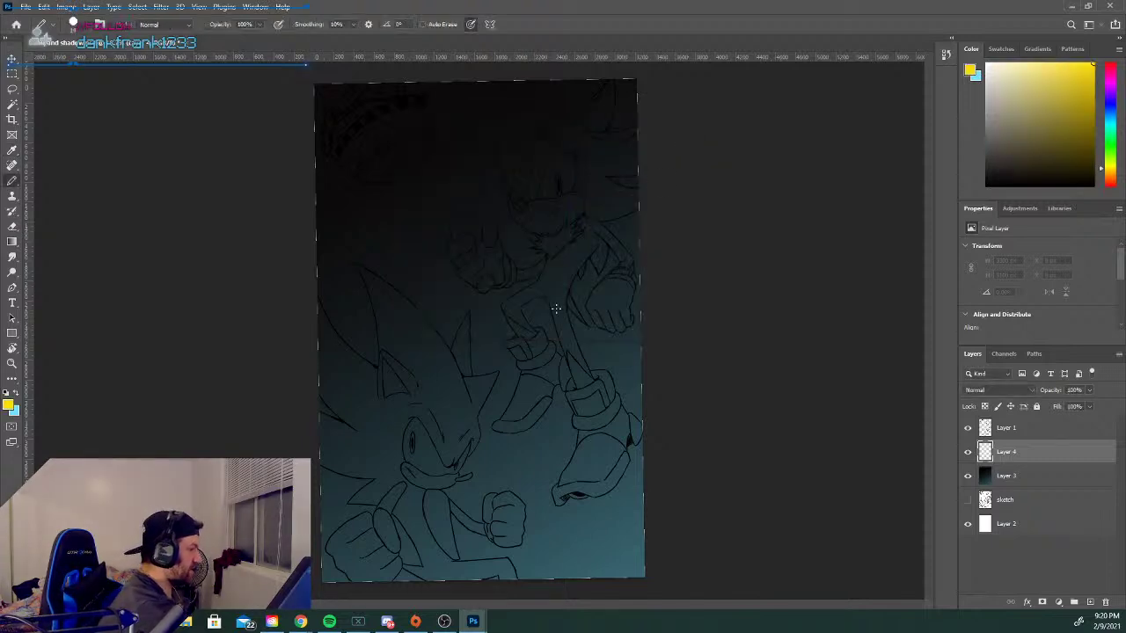
# Hide the gradient on Layer 3 and outline the small curved spike behind the lower hedgehog's head in yellow on Layer 4.
pyautogui.click(967, 475)
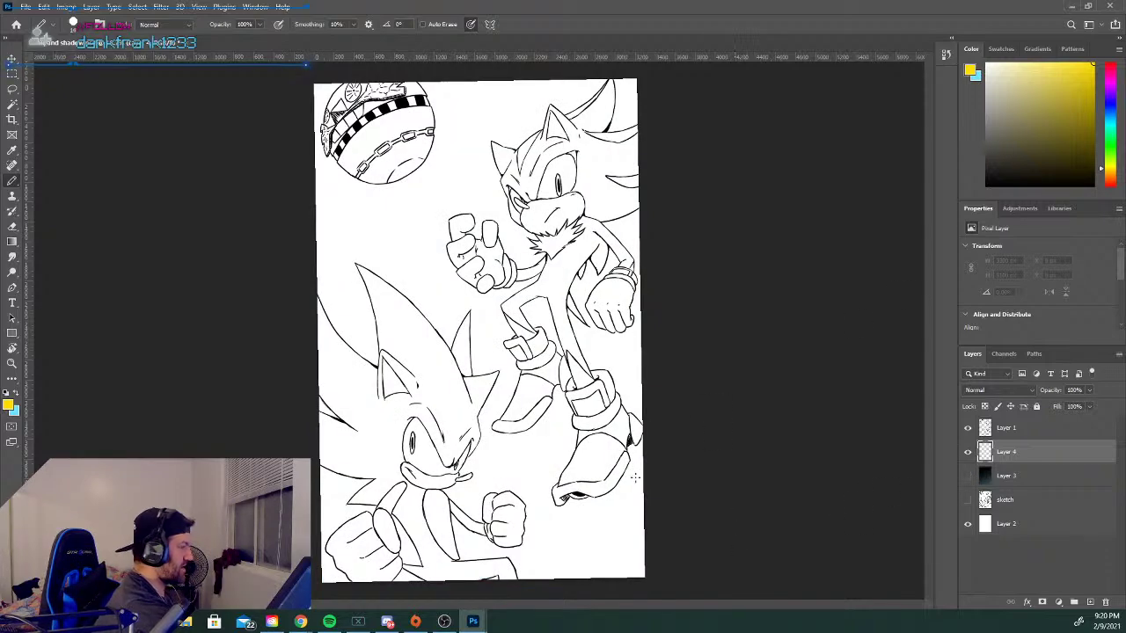
pyautogui.hotkey('ctrl', '+')
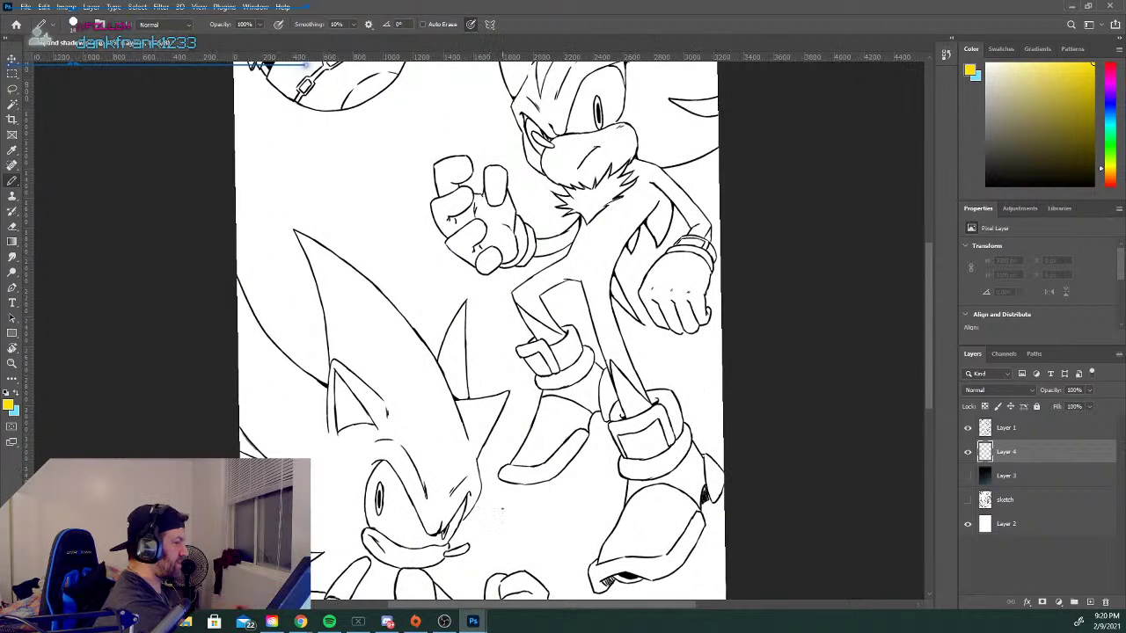
pyautogui.scroll(-4, 924, 316)
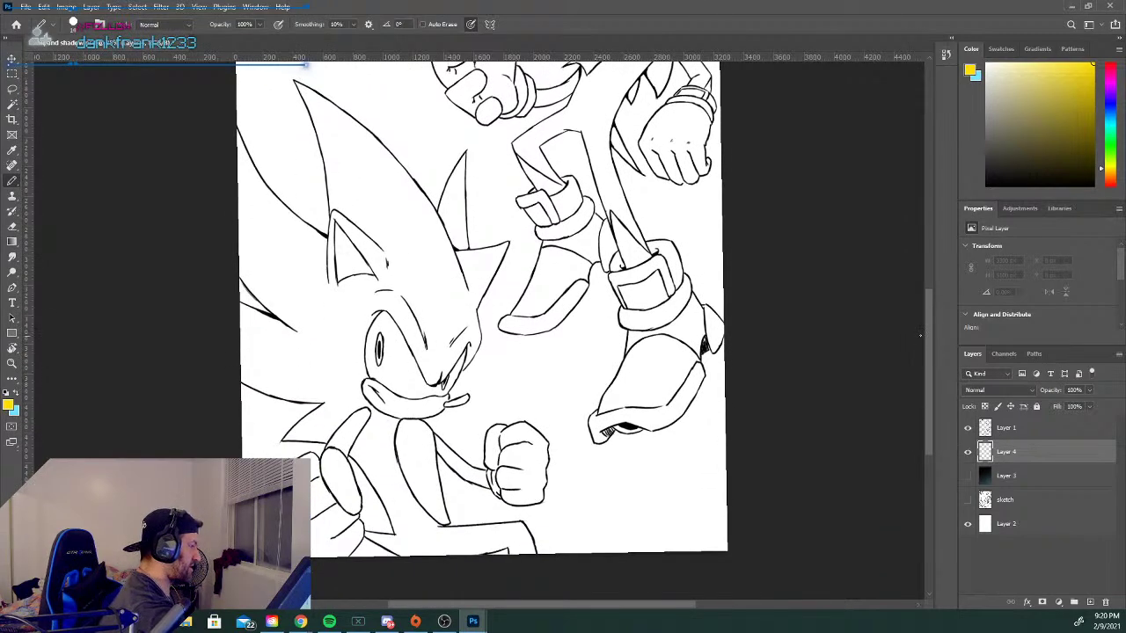
pyautogui.hotkey('ctrl', '+')
pyautogui.moveTo(924, 350); pyautogui.dragTo(913, 295)
pyautogui.click(426, 360)
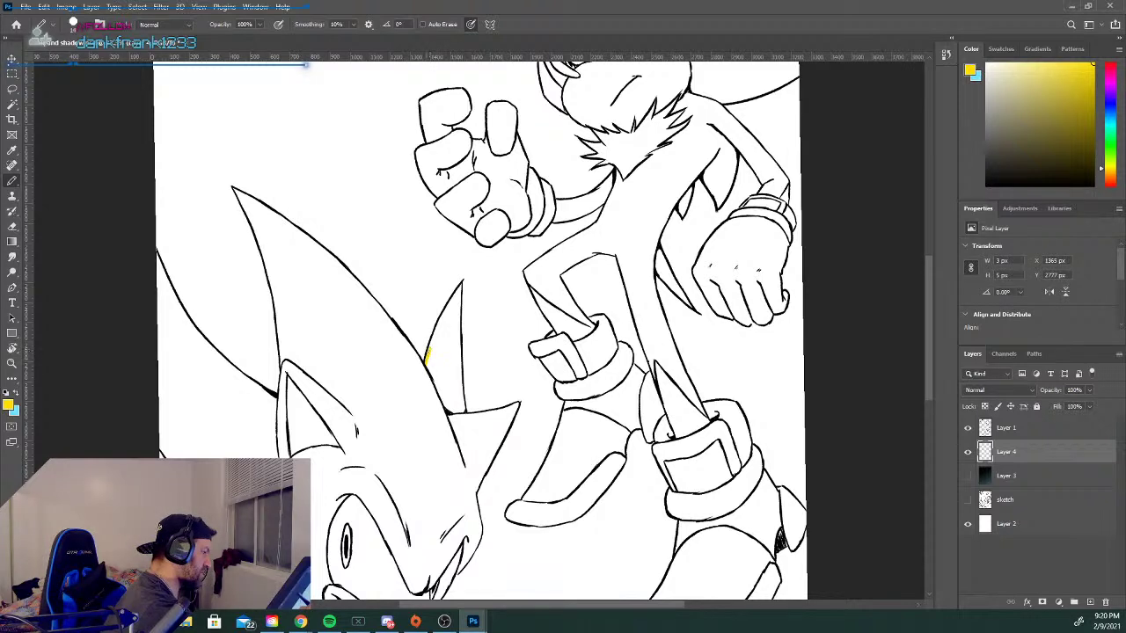
pyautogui.moveTo(435, 327); pyautogui.dragTo(438, 318)
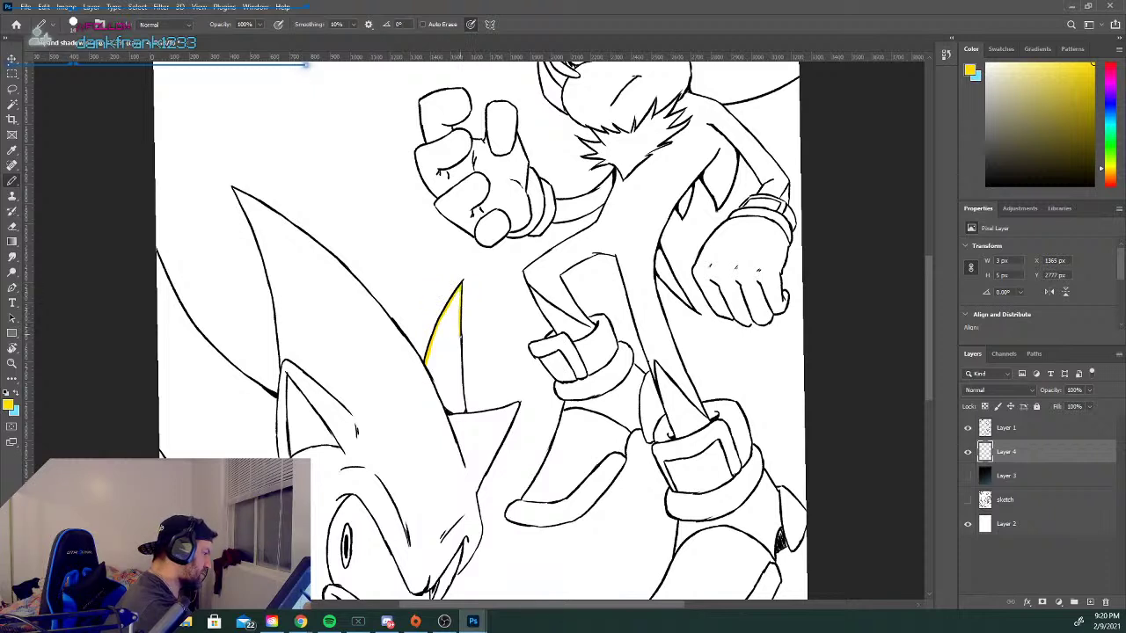
pyautogui.moveTo(461, 362); pyautogui.dragTo(462, 377)
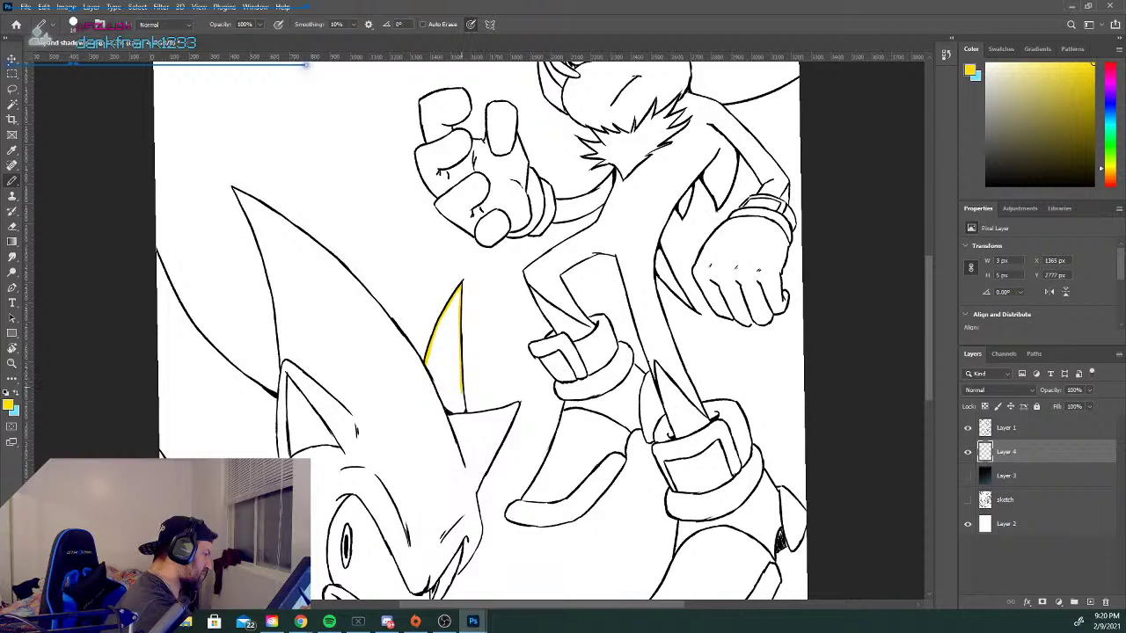
pyautogui.moveTo(444, 403); pyautogui.dragTo(447, 410)
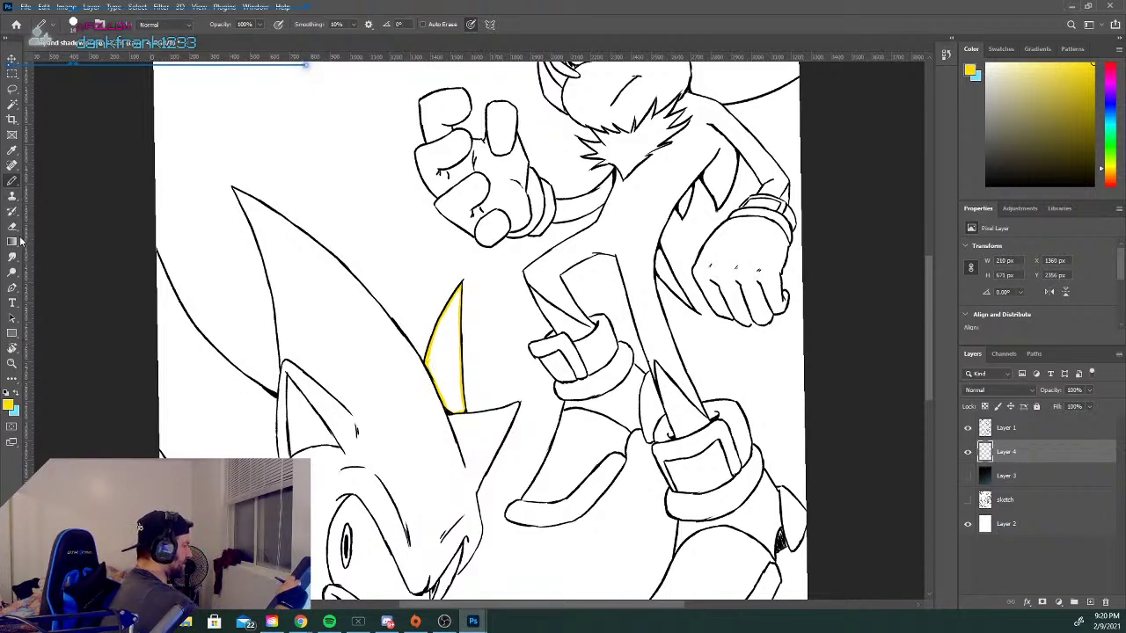
# Fill the outlined small spike with yellow using the Paint Bucket tool.
pyautogui.click(12, 241)
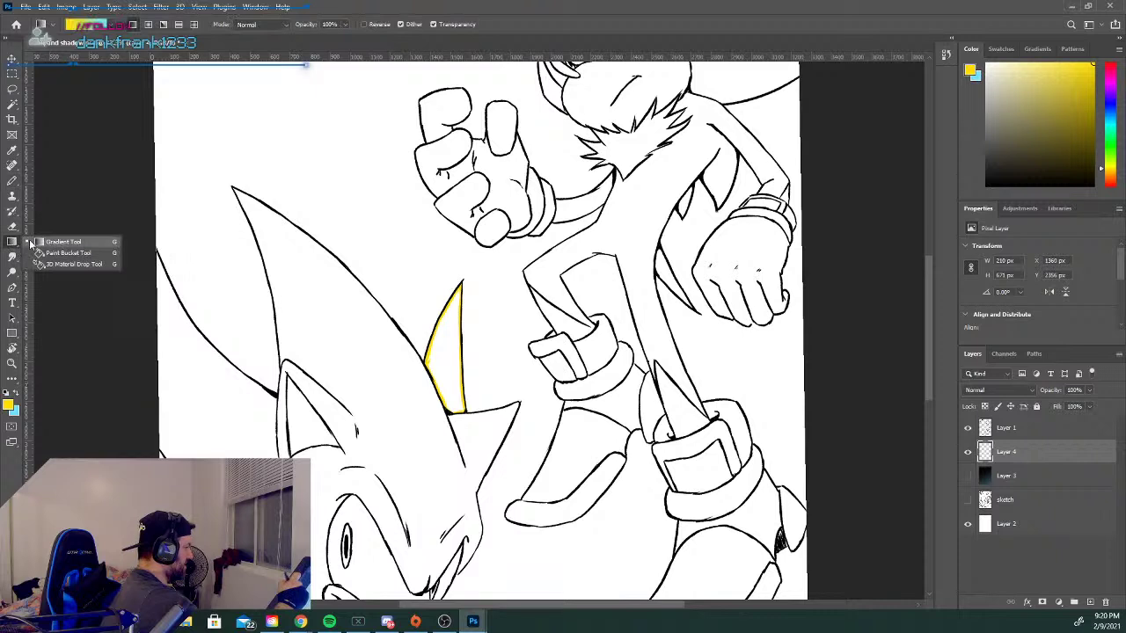
pyautogui.click(80, 254)
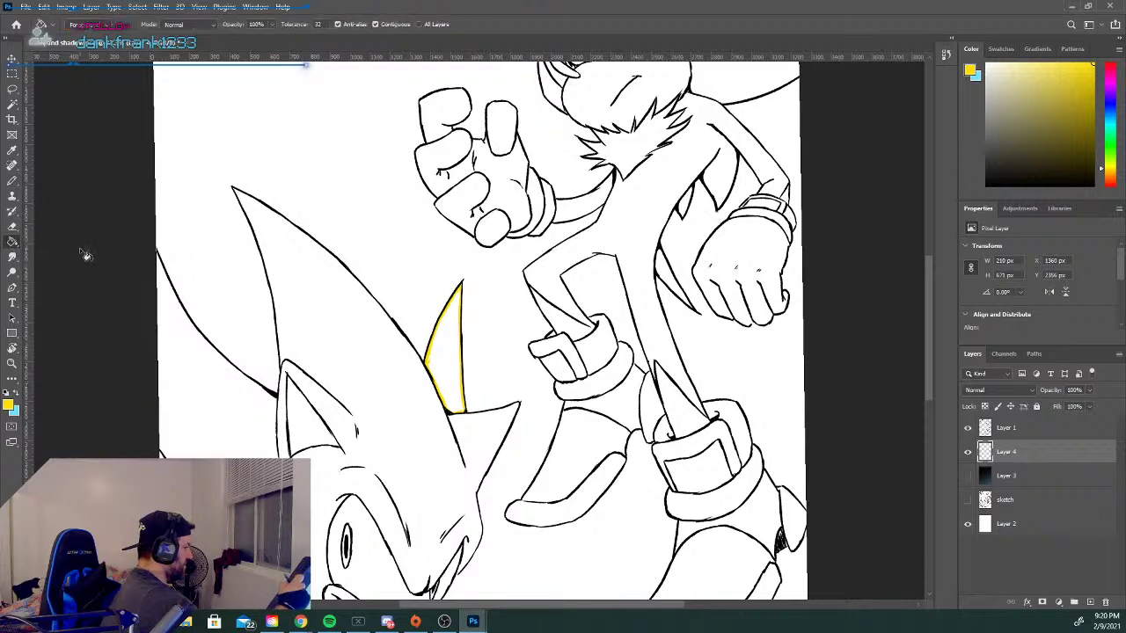
pyautogui.click(457, 371)
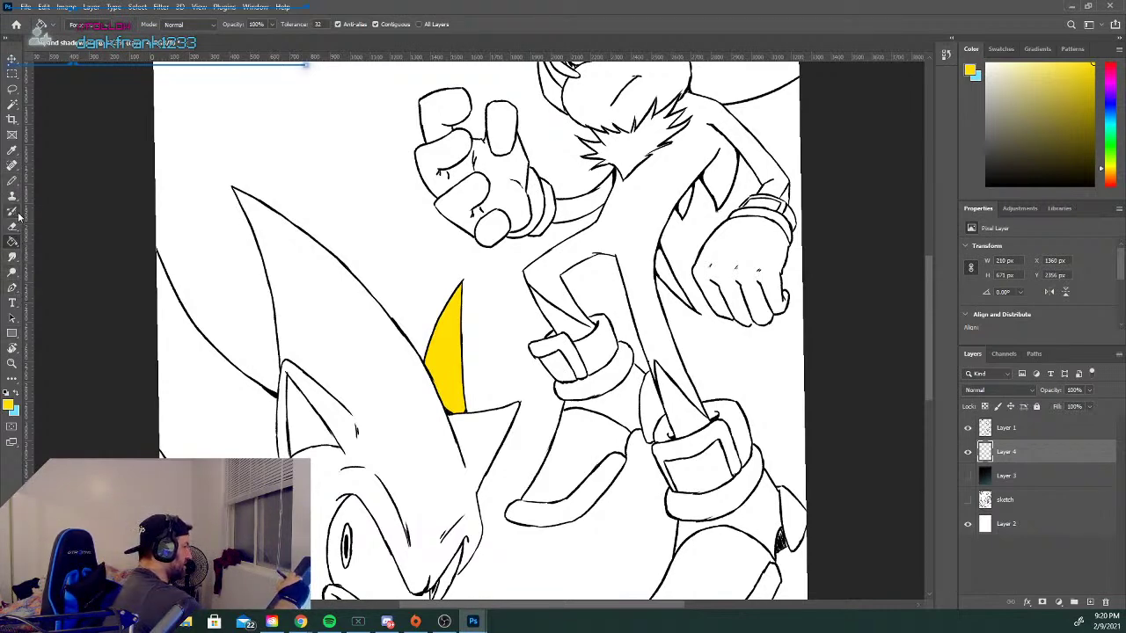
# Pencil yellow inside the triangular shape below the filled spike, then along the face edge to the far eye, redoing the first face stroke.
pyautogui.click(12, 180)
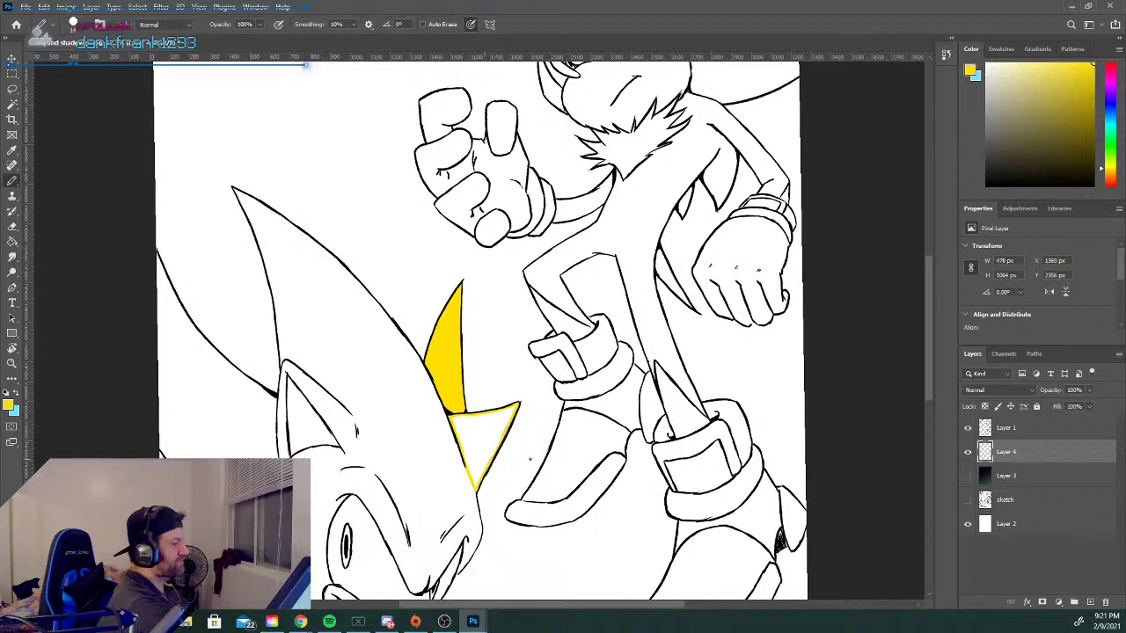
pyautogui.moveTo(930, 310); pyautogui.dragTo(931, 342)
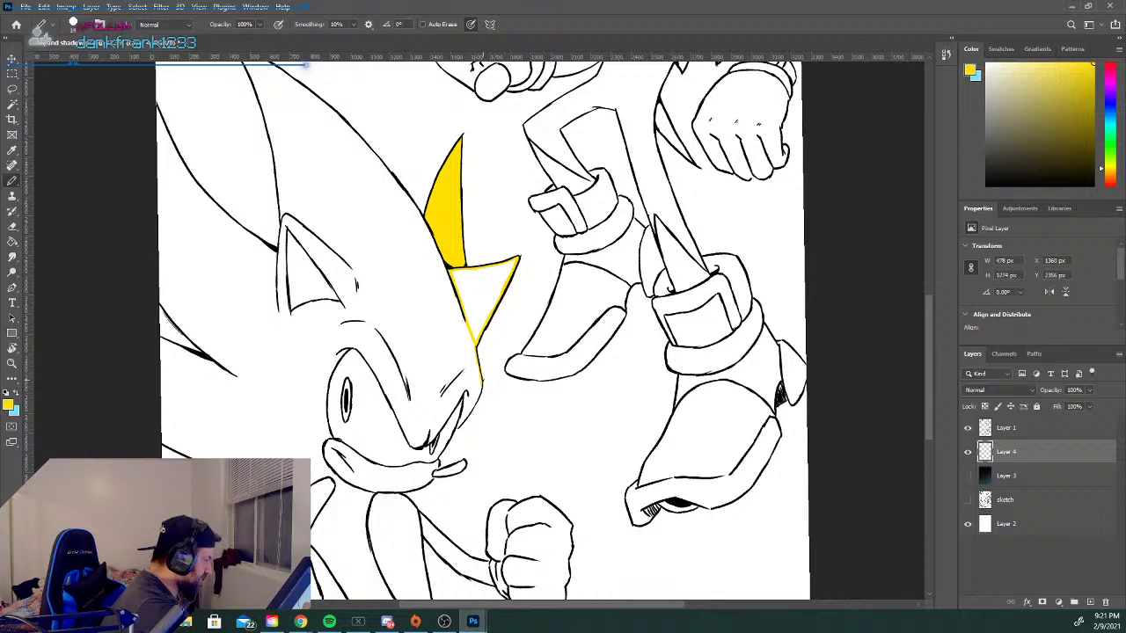
pyautogui.scroll(2, 481, 376)
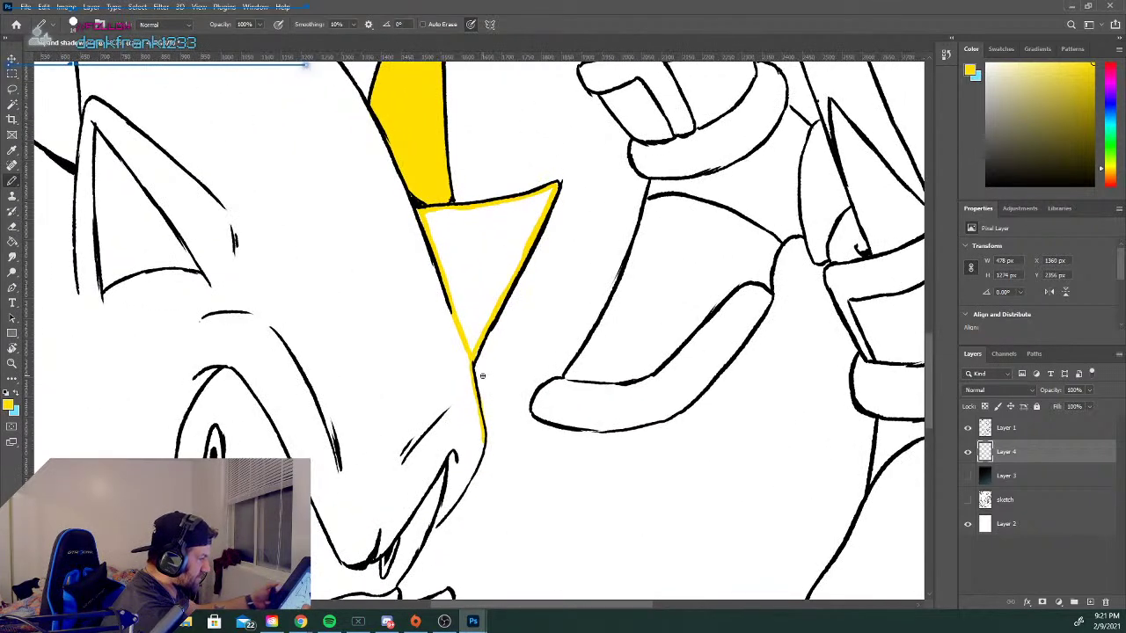
pyautogui.hotkey('ctrl', 'z')
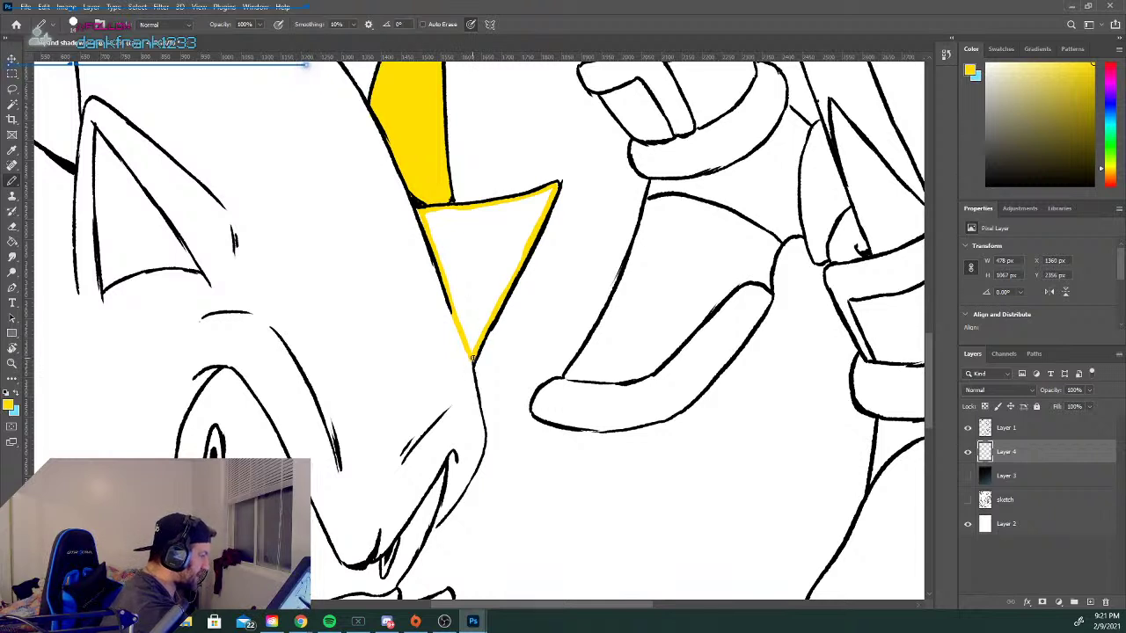
pyautogui.moveTo(473, 387); pyautogui.dragTo(484, 451)
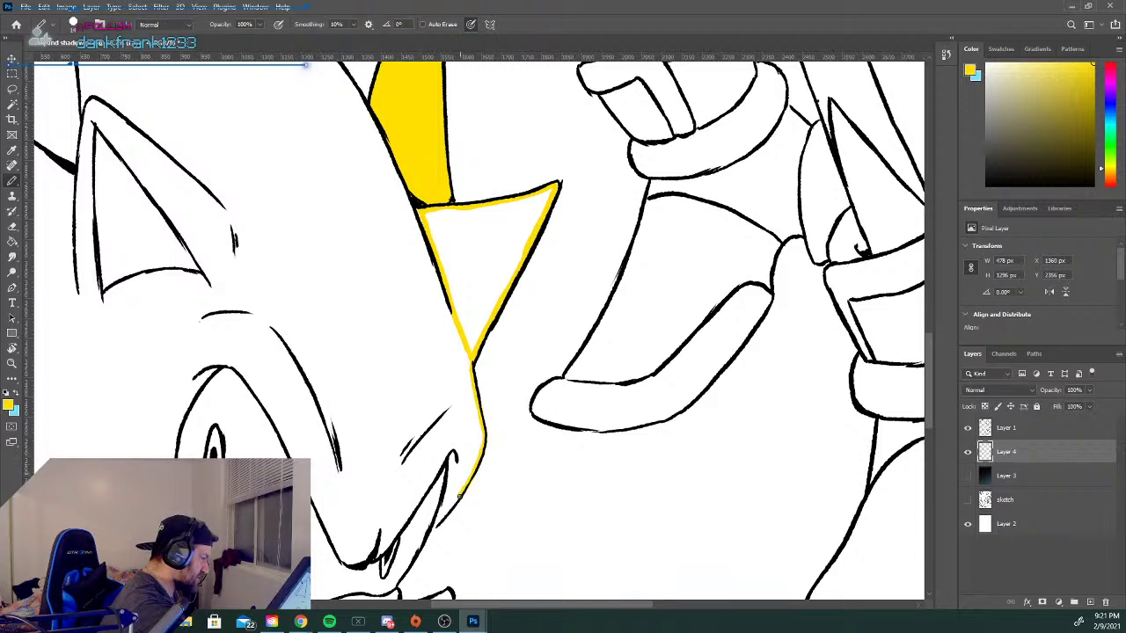
pyautogui.moveTo(443, 520); pyautogui.dragTo(437, 525)
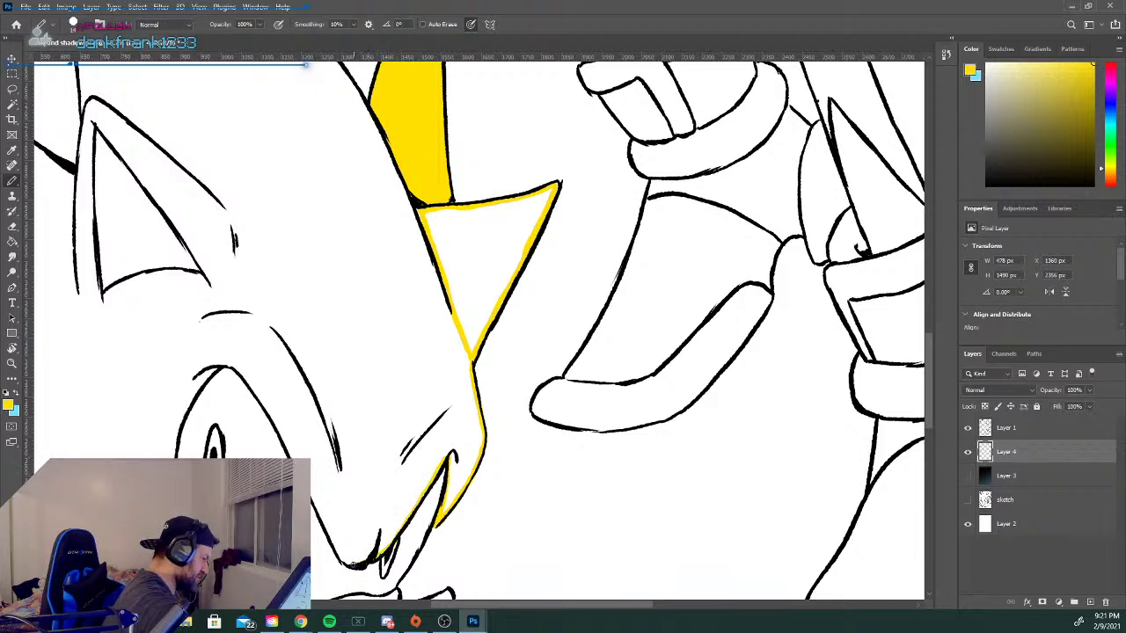
# Trace the lower hedgehog's brow line from between the eyes up and around the near eye in yellow.
pyautogui.moveTo(343, 561); pyautogui.dragTo(336, 552)
pyautogui.moveTo(255, 385); pyautogui.dragTo(290, 451)
pyautogui.moveTo(317, 511); pyautogui.dragTo(335, 548)
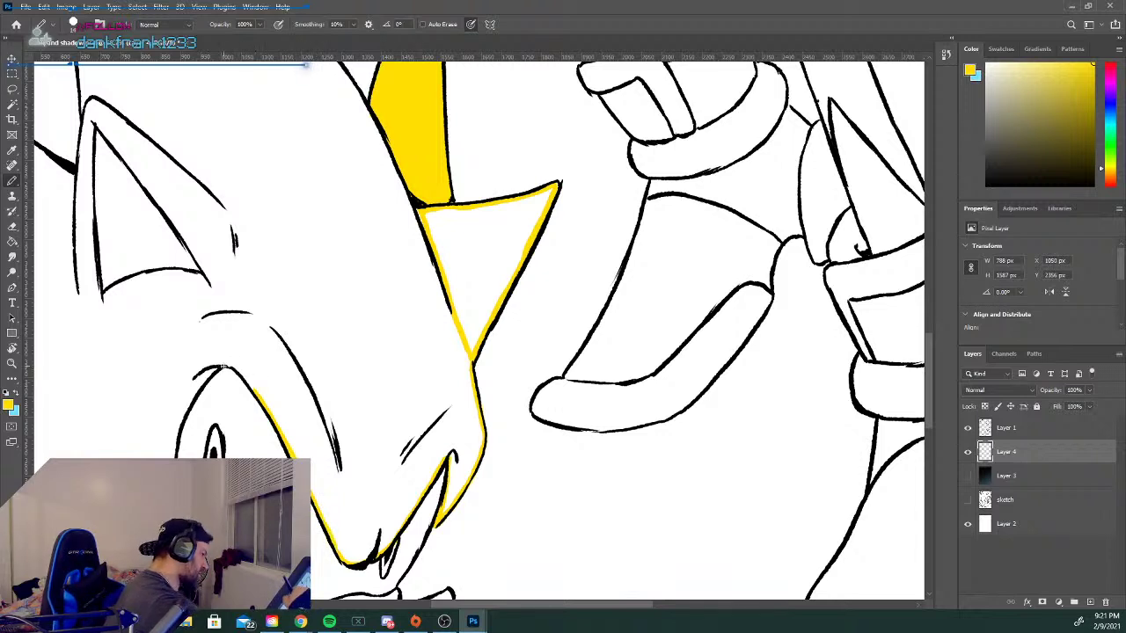
pyautogui.moveTo(254, 388)
pyautogui.mouseDown()
pyautogui.moveTo(218, 364)
pyautogui.moveTo(123, 546)
pyautogui.mouseUp()
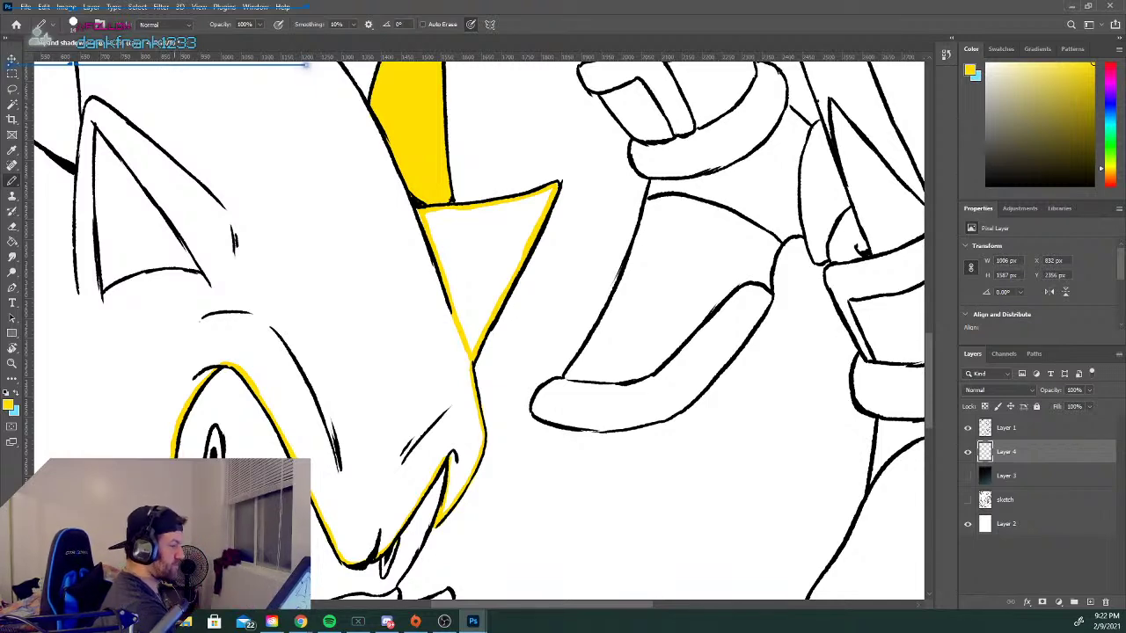
# Outline the inner and outer edges of the lower hedgehog's near ear in yellow with the Pencil tool.
pyautogui.moveTo(581, 605); pyautogui.dragTo(523, 592)
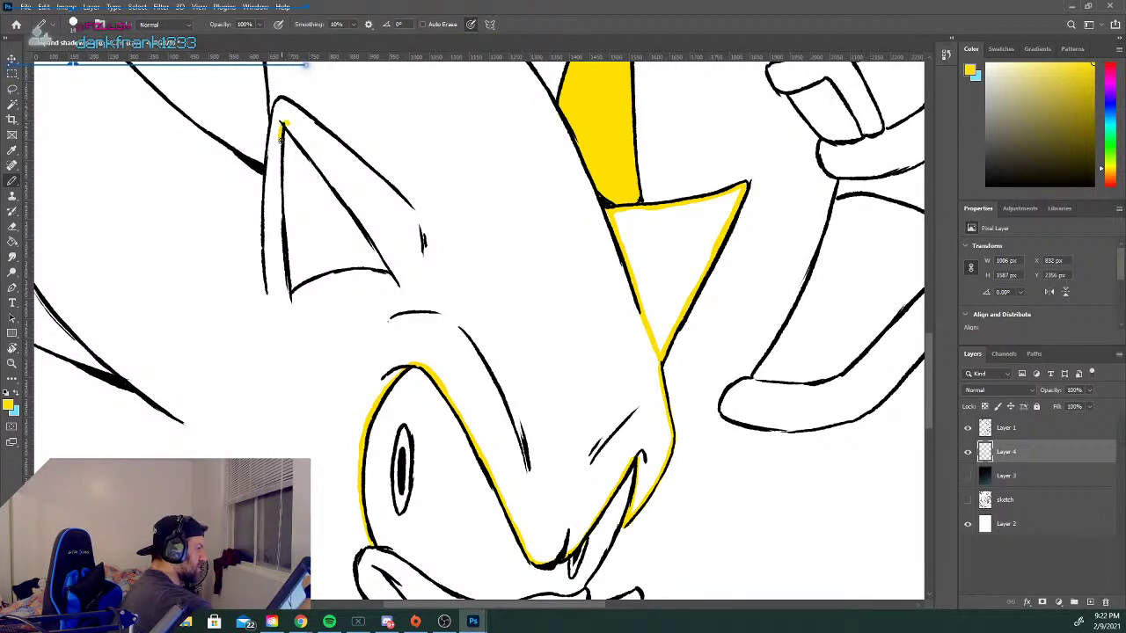
pyautogui.moveTo(281, 196)
pyautogui.mouseDown()
pyautogui.moveTo(285, 296)
pyautogui.moveTo(330, 276)
pyautogui.mouseUp()
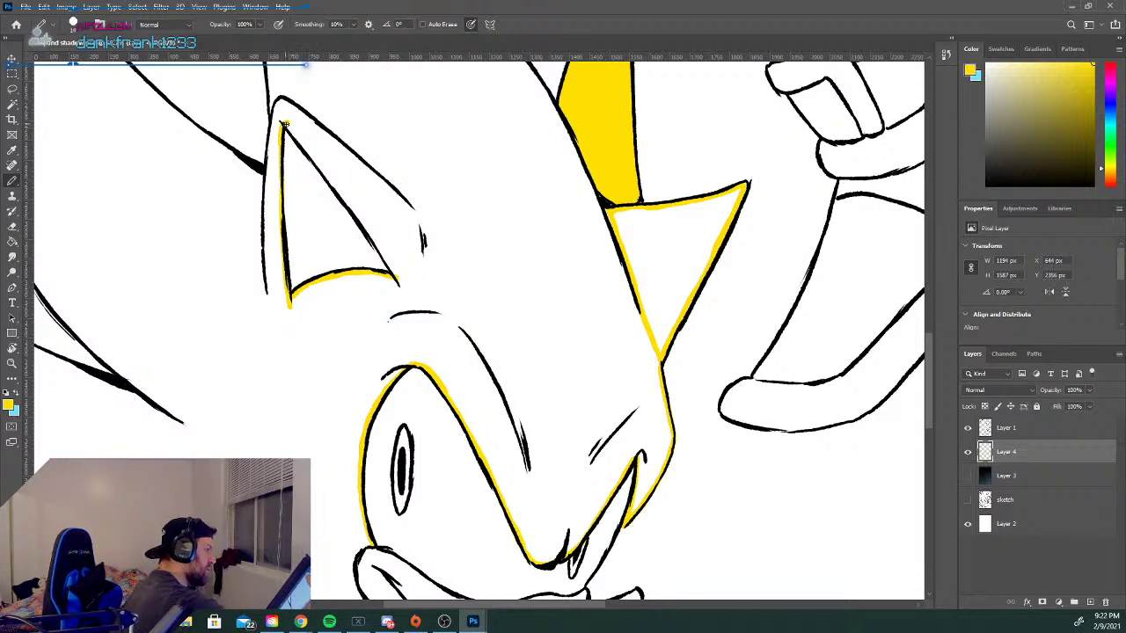
pyautogui.moveTo(299, 141); pyautogui.dragTo(381, 253)
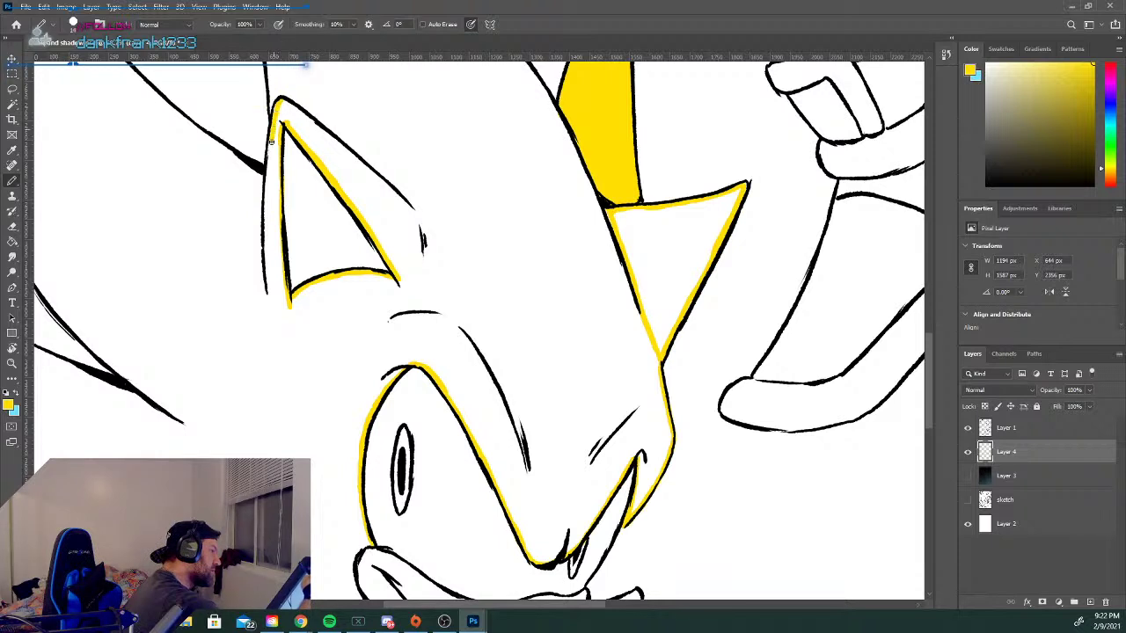
pyautogui.moveTo(265, 191); pyautogui.dragTo(265, 299)
pyautogui.moveTo(323, 128); pyautogui.dragTo(410, 204)
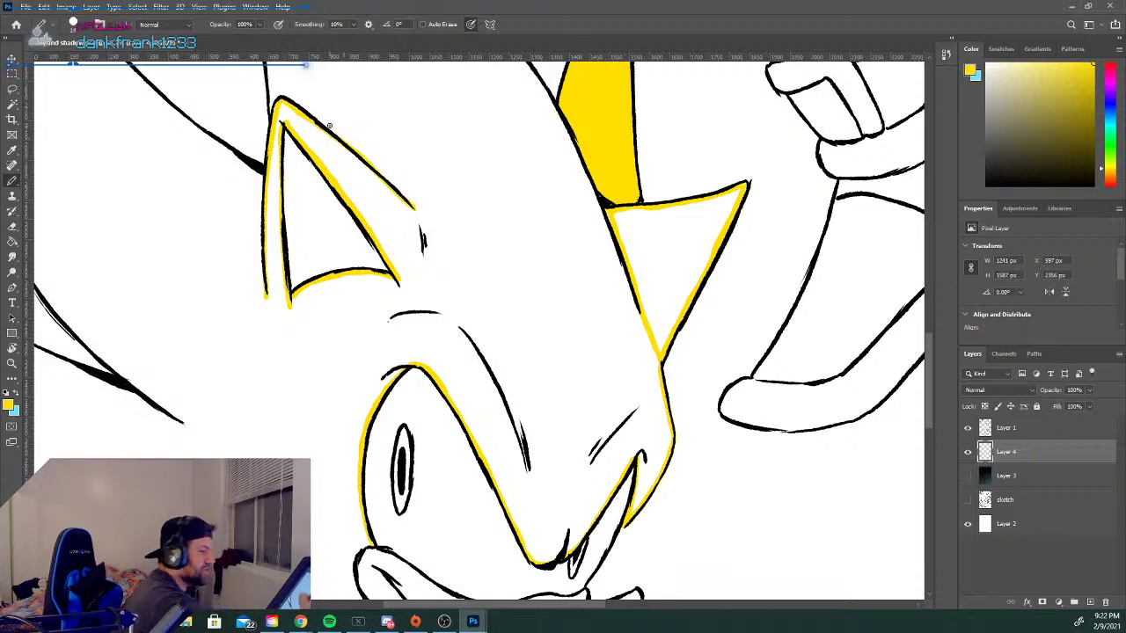
pyautogui.moveTo(927, 364); pyautogui.dragTo(915, 311)
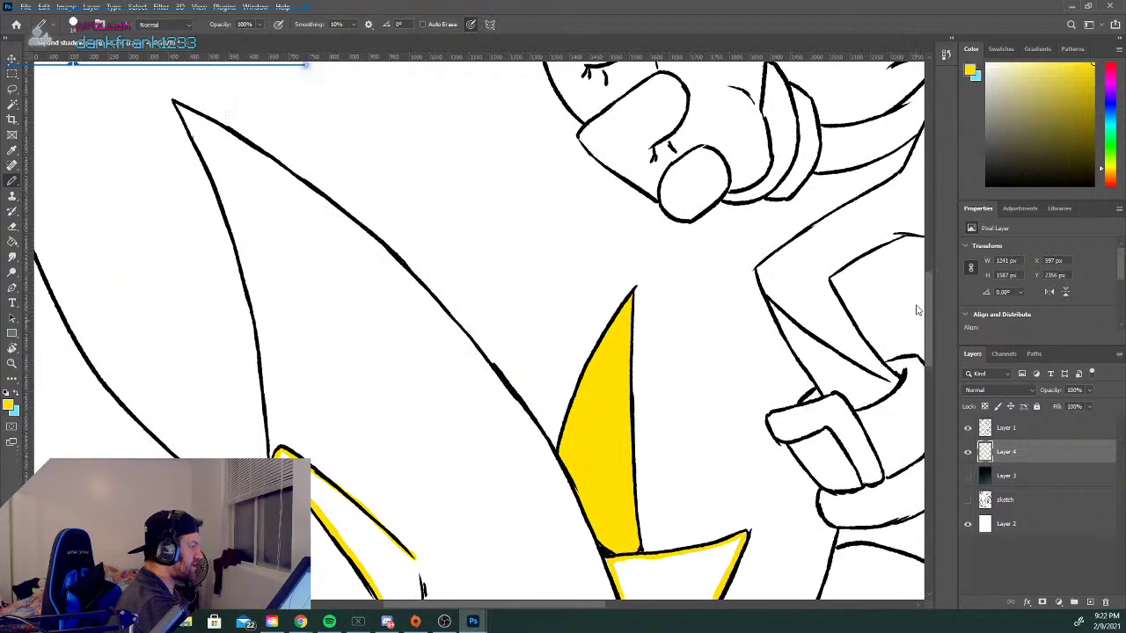
# Pencil yellow along both inner edges of the lower hedgehog's tall top quill, from its tip down to the ear and the filled spike.
pyautogui.moveTo(175, 103)
pyautogui.mouseDown()
pyautogui.moveTo(239, 238)
pyautogui.moveTo(261, 354)
pyautogui.mouseUp()
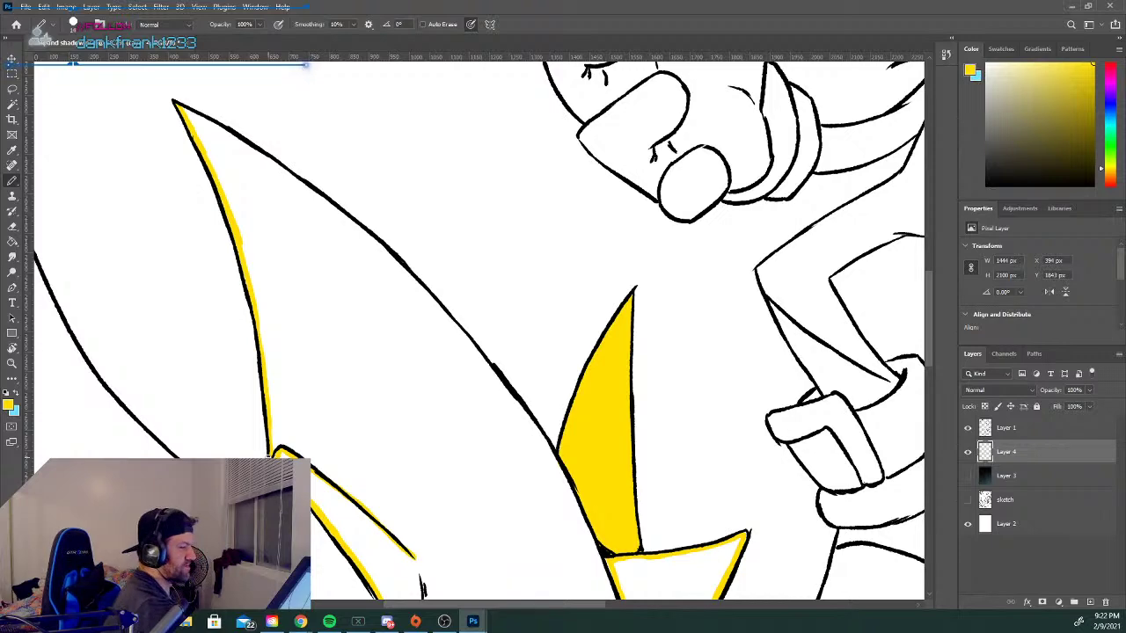
pyautogui.scroll(-1, 928, 345)
pyautogui.scroll(1, 925, 339)
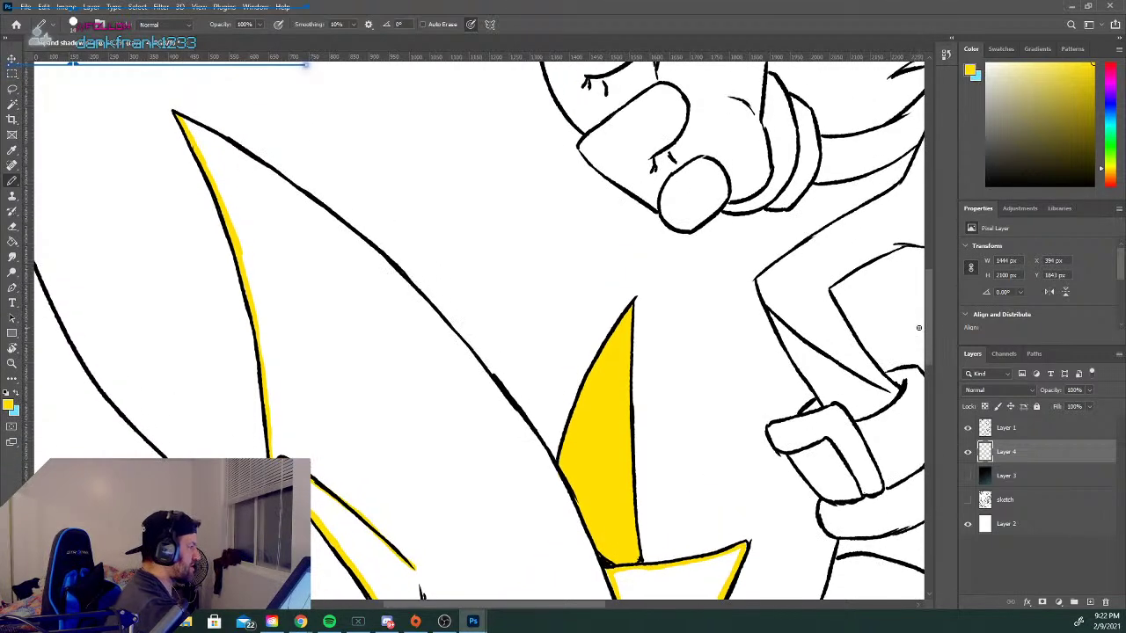
pyautogui.moveTo(179, 116)
pyautogui.mouseDown()
pyautogui.moveTo(279, 177)
pyautogui.moveTo(422, 299)
pyautogui.mouseUp()
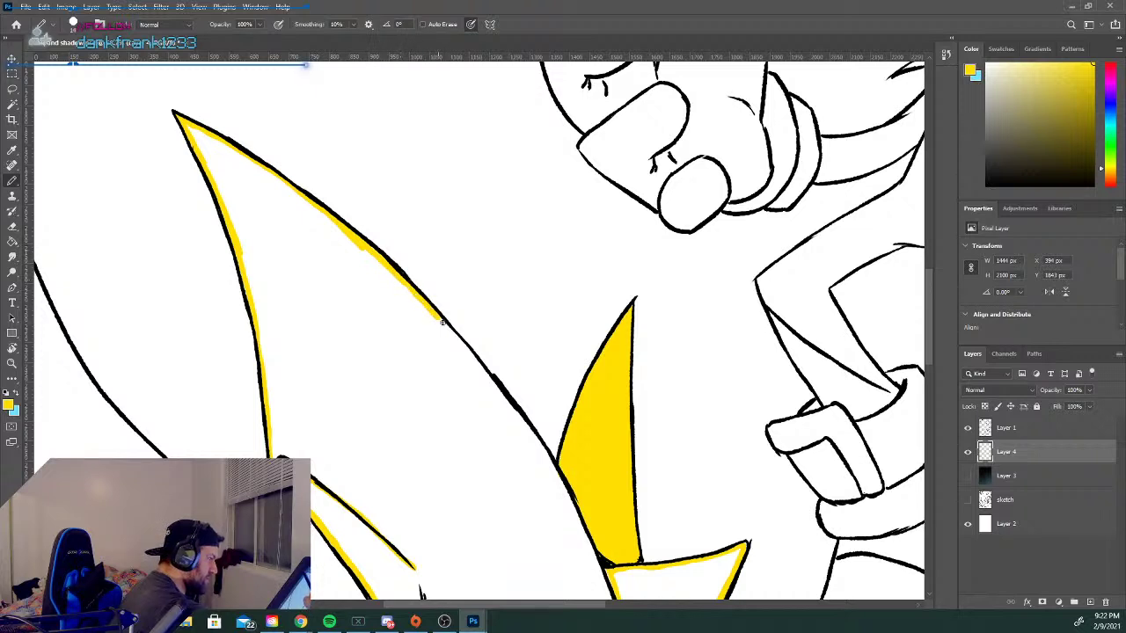
pyautogui.moveTo(522, 421); pyautogui.dragTo(595, 564)
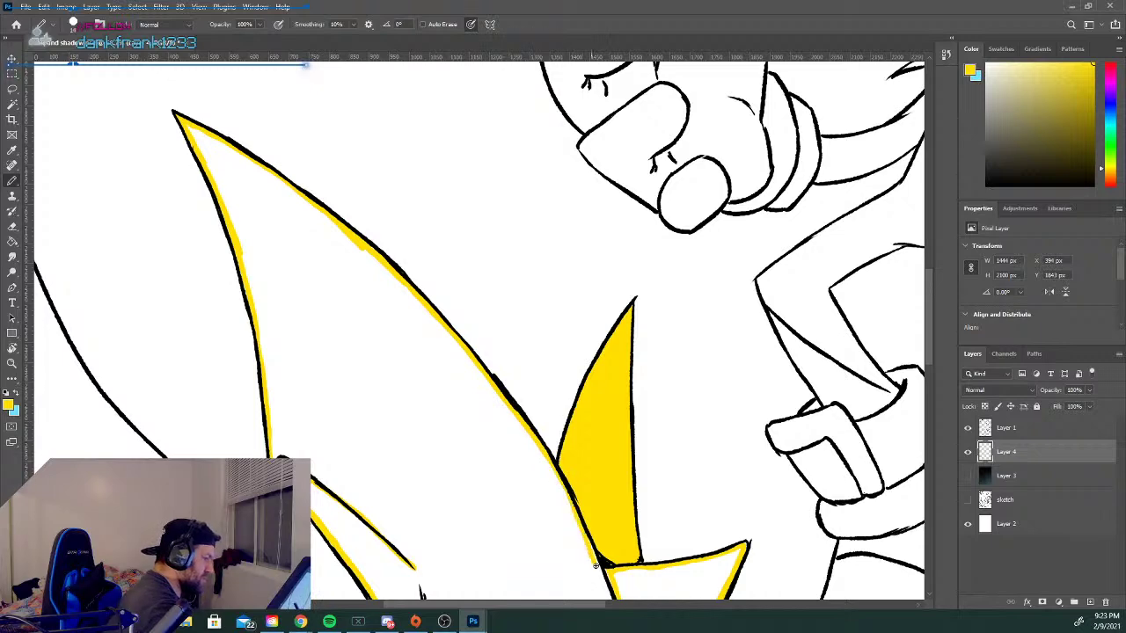
# Trace in yellow the back quill's edge from the canvas border to the near ear, plus the edges of the narrow gap below it.
pyautogui.moveTo(927, 323); pyautogui.dragTo(877, 400)
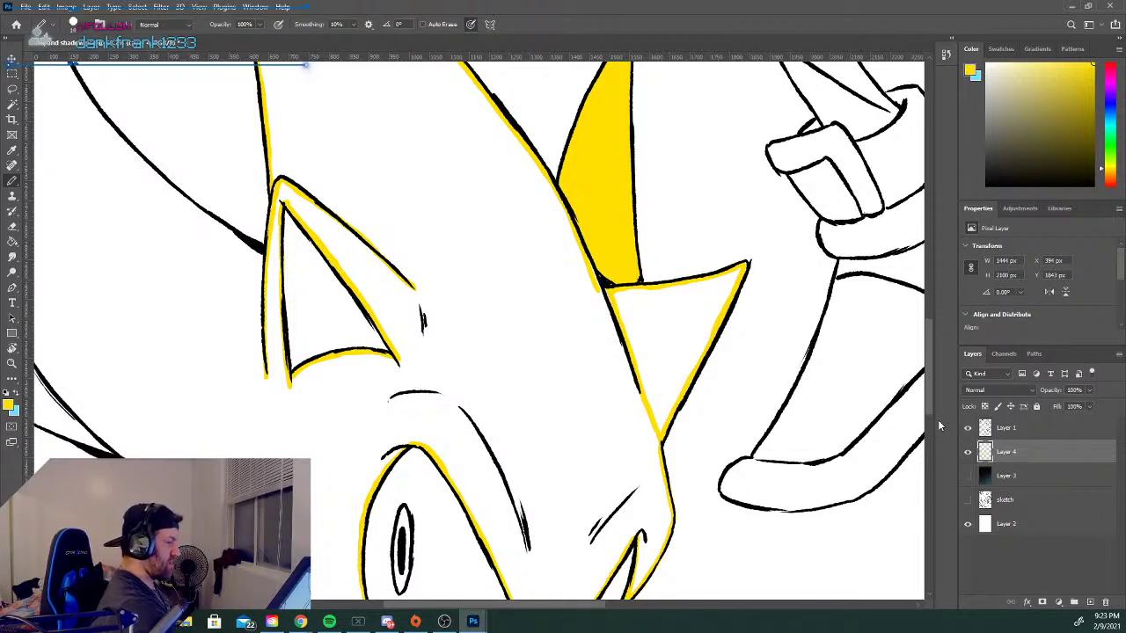
pyautogui.moveTo(589, 609); pyautogui.dragTo(559, 608)
pyautogui.moveTo(926, 393); pyautogui.dragTo(925, 348)
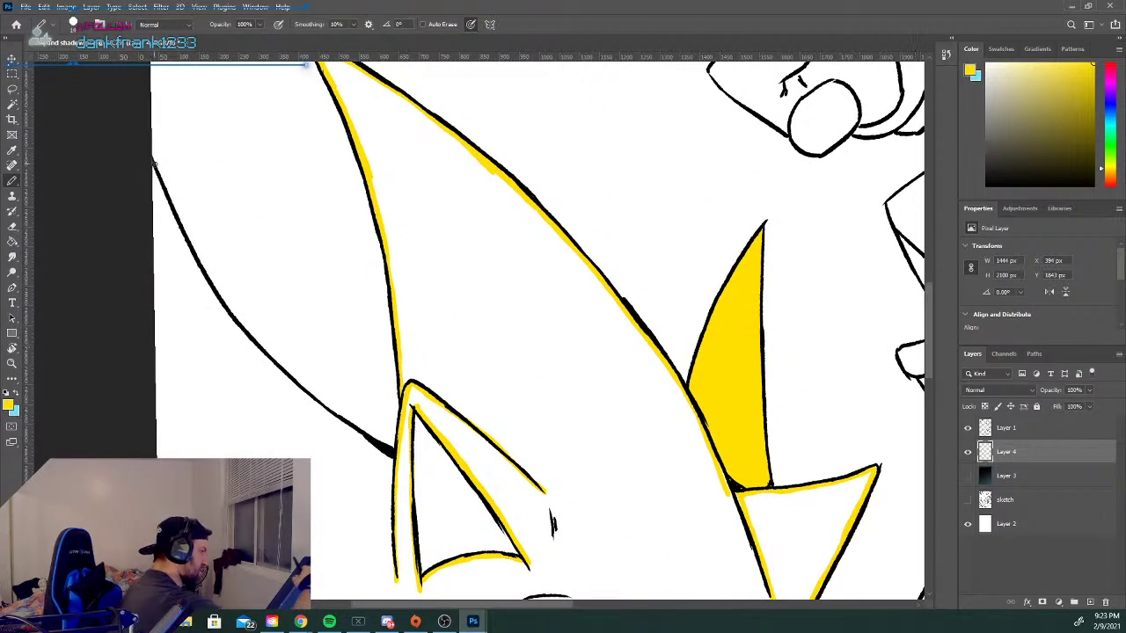
pyautogui.moveTo(153, 163)
pyautogui.mouseDown()
pyautogui.moveTo(237, 331)
pyautogui.moveTo(392, 459)
pyautogui.mouseUp()
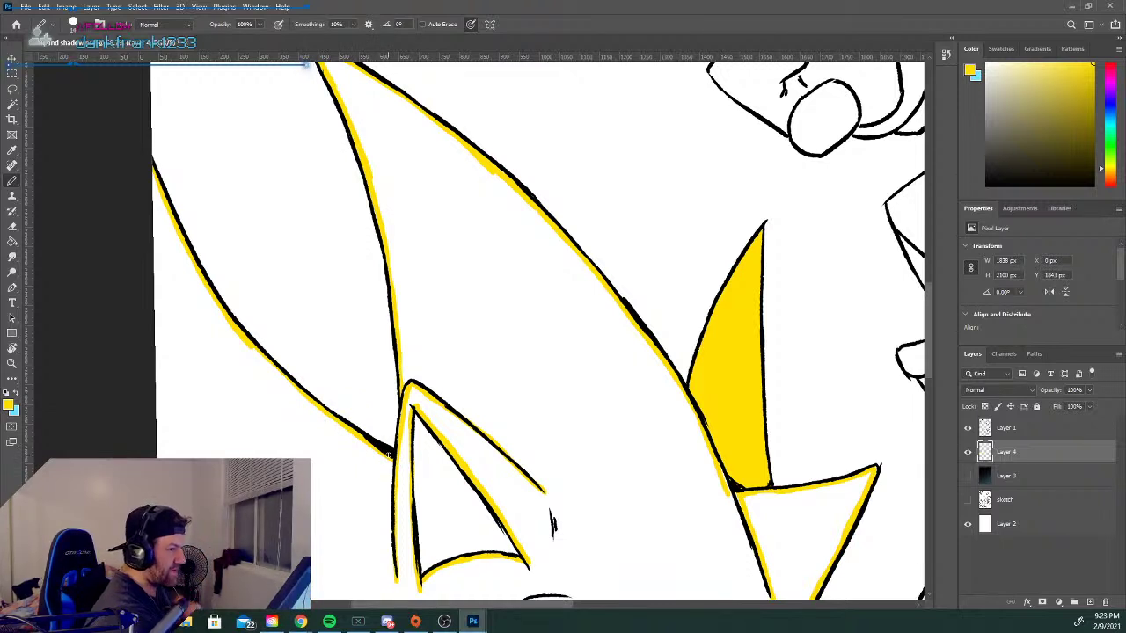
pyautogui.moveTo(930, 321); pyautogui.dragTo(926, 351)
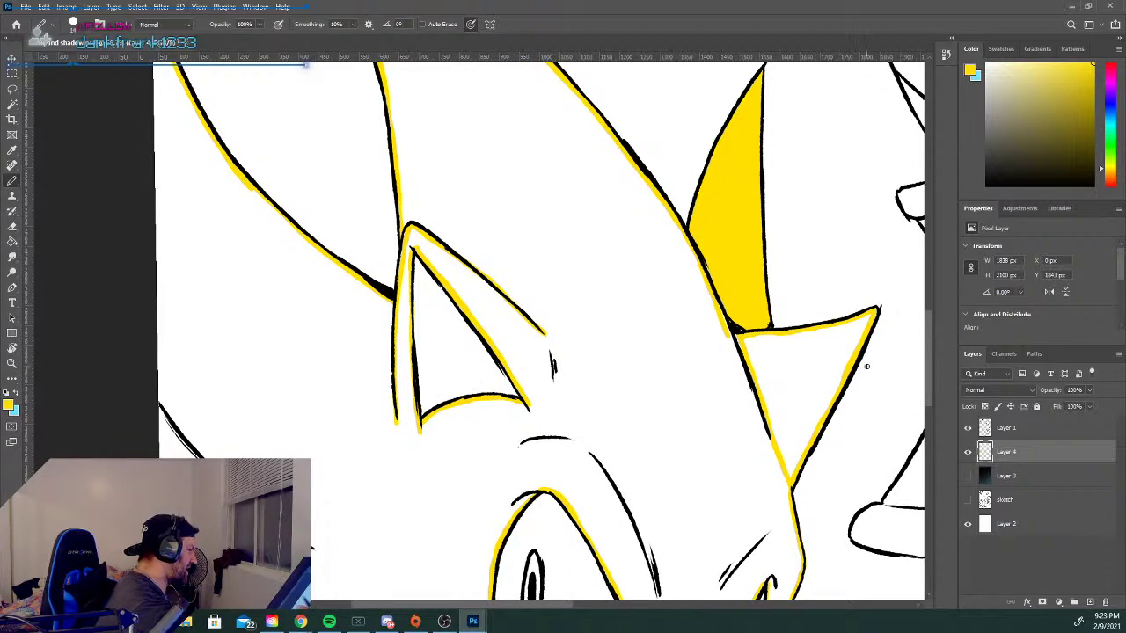
pyautogui.moveTo(158, 393); pyautogui.dragTo(209, 458)
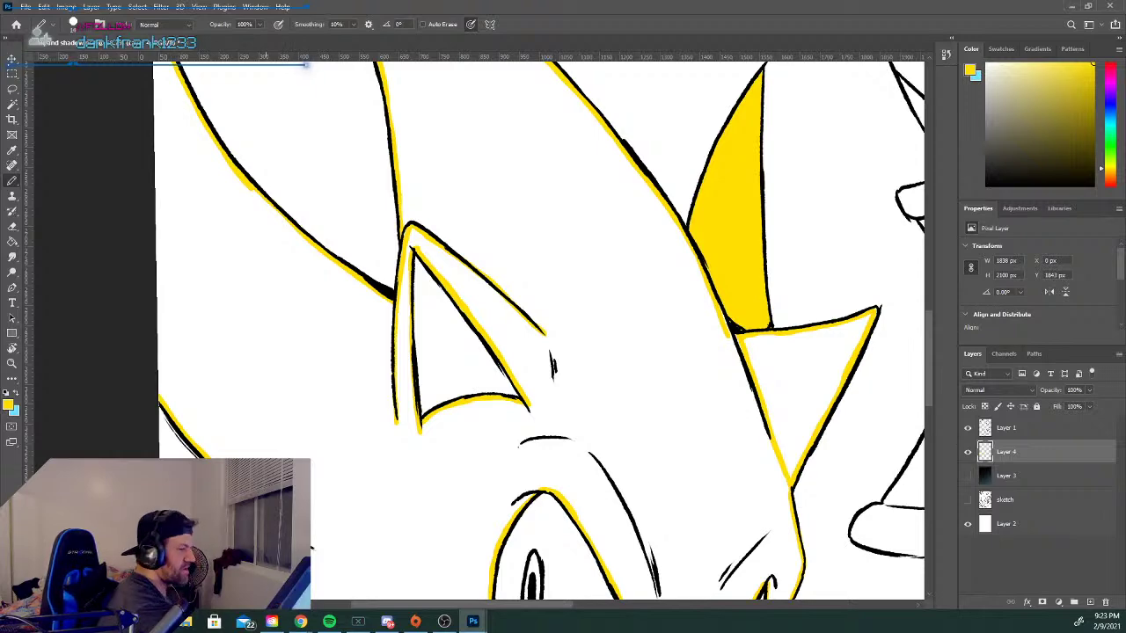
# Outline the lowest back quill in yellow from the canvas border to its tip beside the raised thumb and back along its underside.
pyautogui.moveTo(928, 330); pyautogui.dragTo(925, 380)
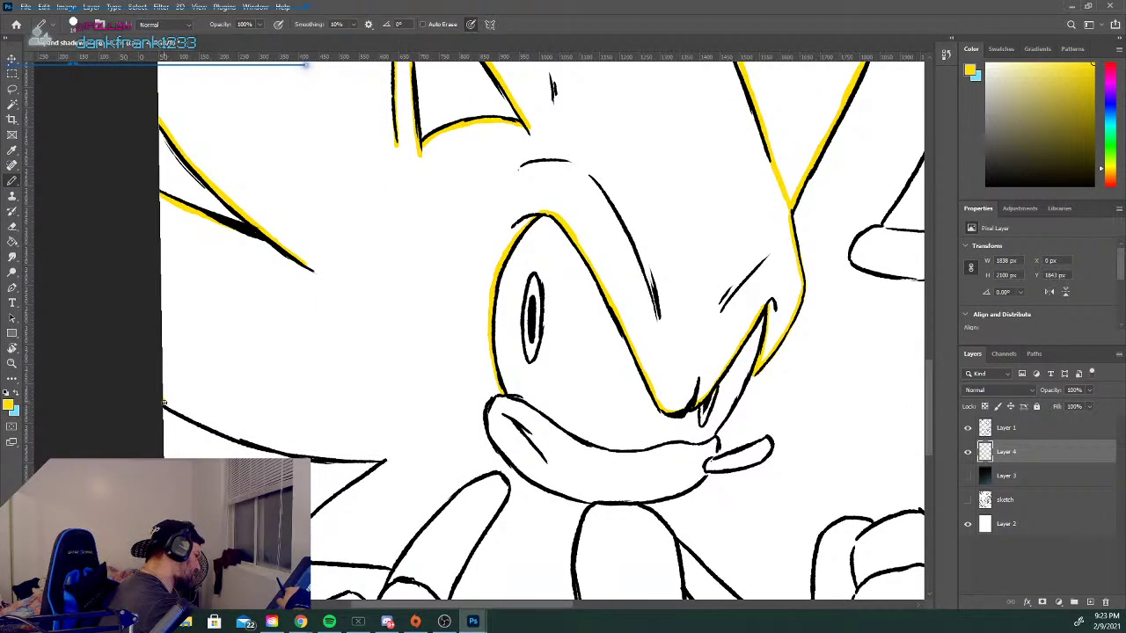
pyautogui.moveTo(174, 412); pyautogui.dragTo(203, 422)
pyautogui.moveTo(238, 438); pyautogui.dragTo(388, 458)
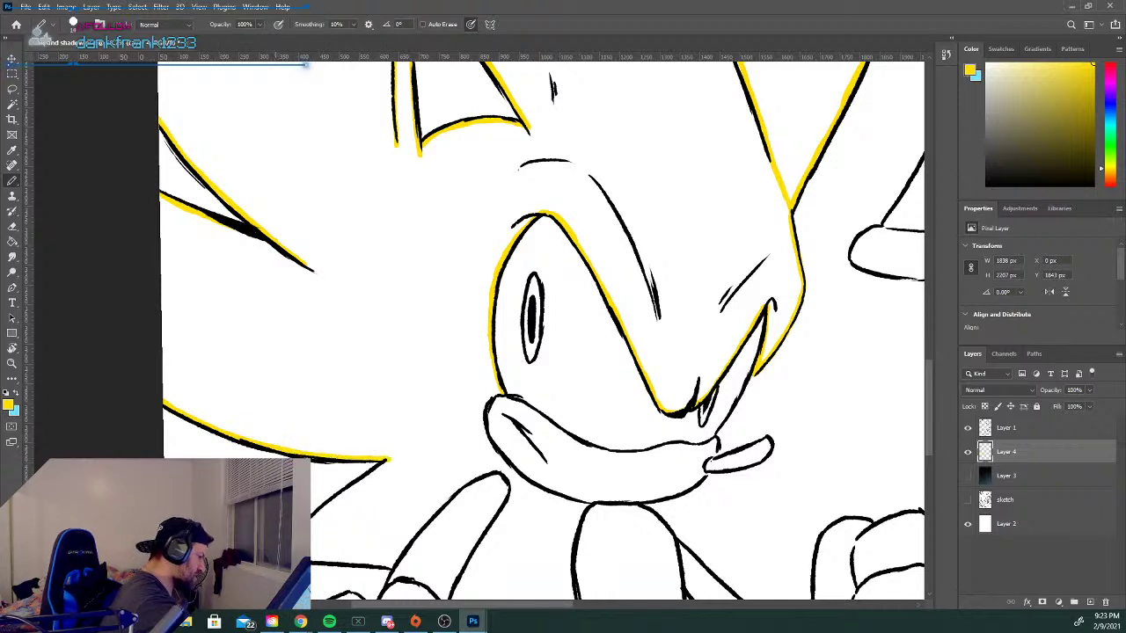
pyautogui.moveTo(310, 524); pyautogui.dragTo(391, 459)
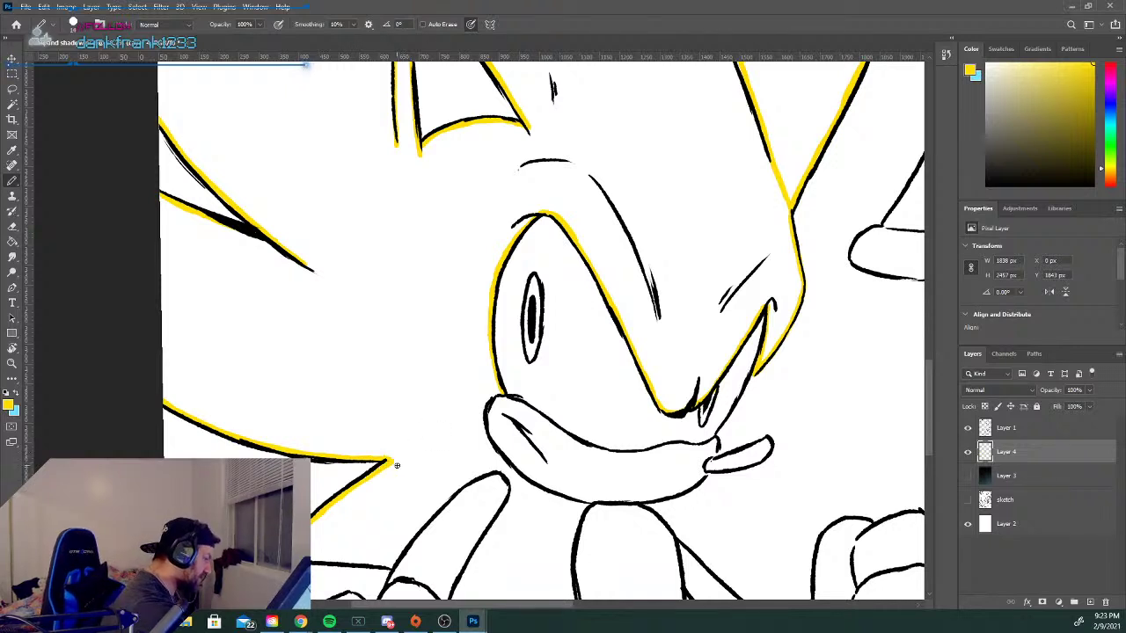
# Trace yellow along the short quill edge, around the raised thumb and down the spike beside the near hand, redoing the first stroke.
pyautogui.moveTo(311, 561); pyautogui.dragTo(341, 563)
pyautogui.hotkey('ctrl', 'z')
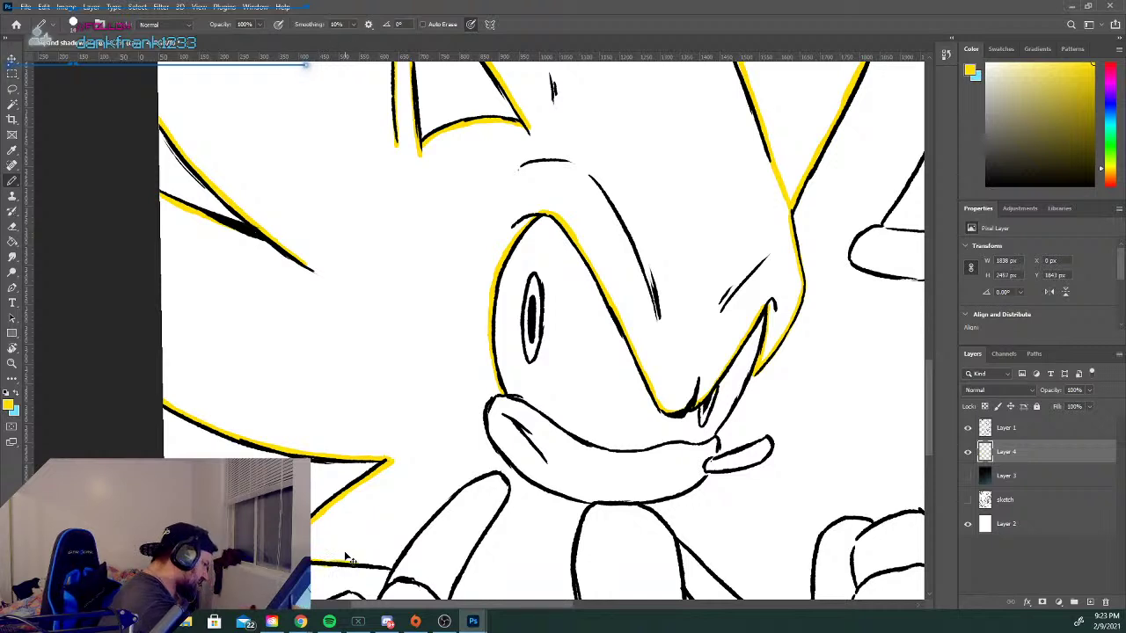
pyautogui.moveTo(315, 561)
pyautogui.mouseDown()
pyautogui.moveTo(394, 564)
pyautogui.moveTo(457, 490)
pyautogui.moveTo(499, 471)
pyautogui.moveTo(513, 496)
pyautogui.moveTo(458, 585)
pyautogui.mouseUp()
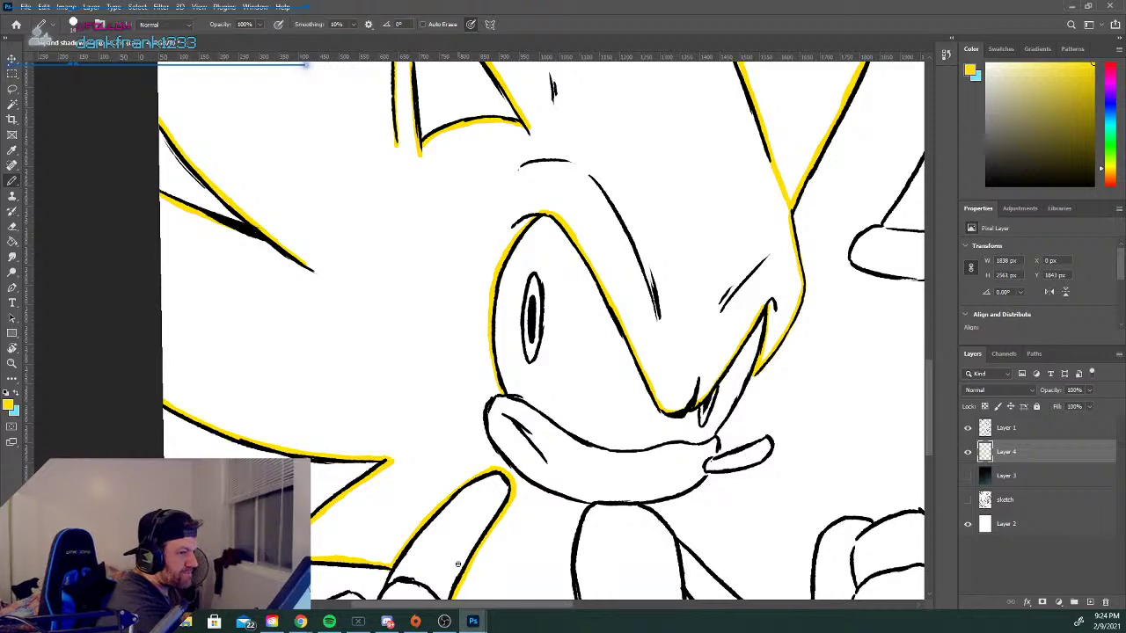
pyautogui.scroll(-5, 928, 391)
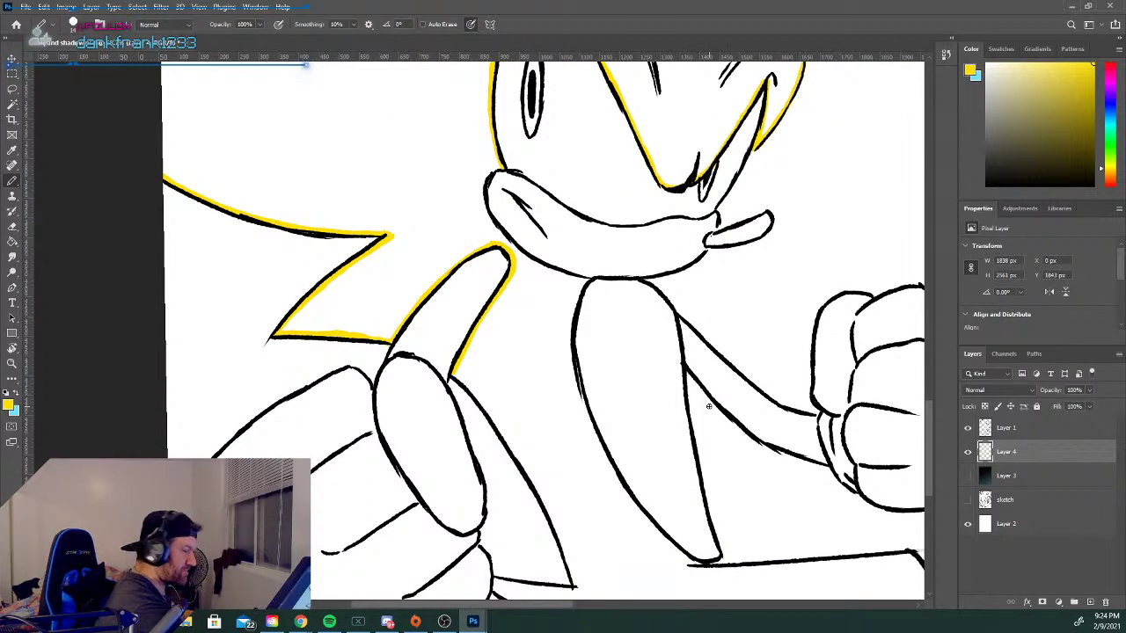
pyautogui.moveTo(466, 389)
pyautogui.mouseDown()
pyautogui.moveTo(481, 404)
pyautogui.moveTo(459, 380)
pyautogui.moveTo(530, 472)
pyautogui.moveTo(577, 586)
pyautogui.mouseUp()
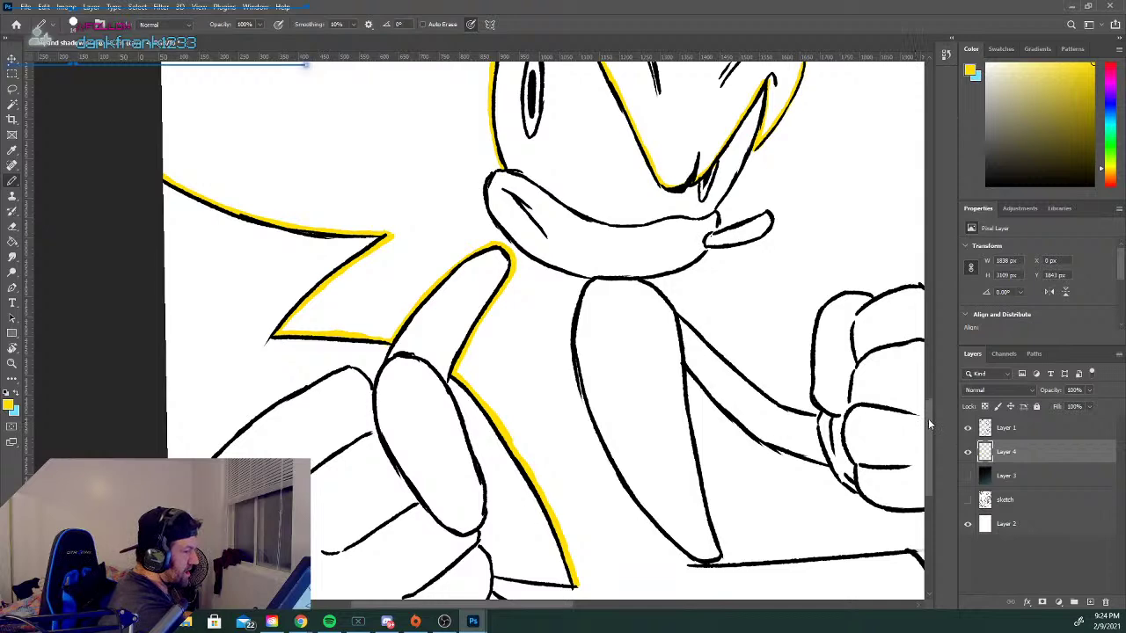
pyautogui.scroll(-5, 927, 419)
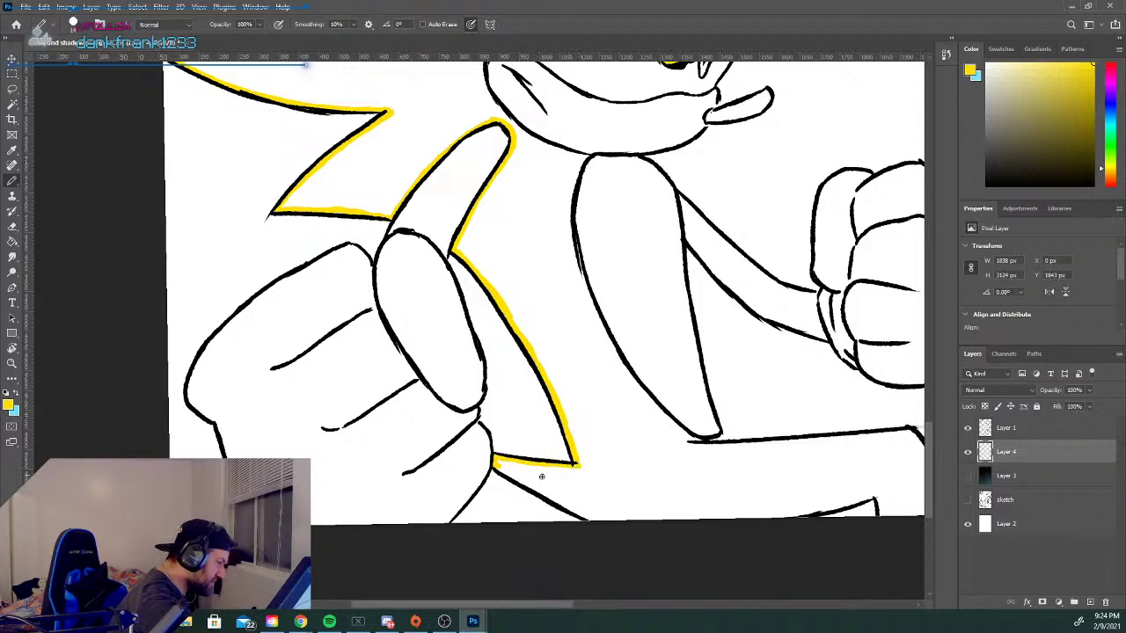
# Outline the lower hedgehog's lower body and bent leg in yellow, closing the shape along the canvas's bottom border.
pyautogui.click(502, 473)
pyautogui.moveTo(503, 472)
pyautogui.mouseDown()
pyautogui.moveTo(593, 520)
pyautogui.moveTo(856, 502)
pyautogui.mouseUp()
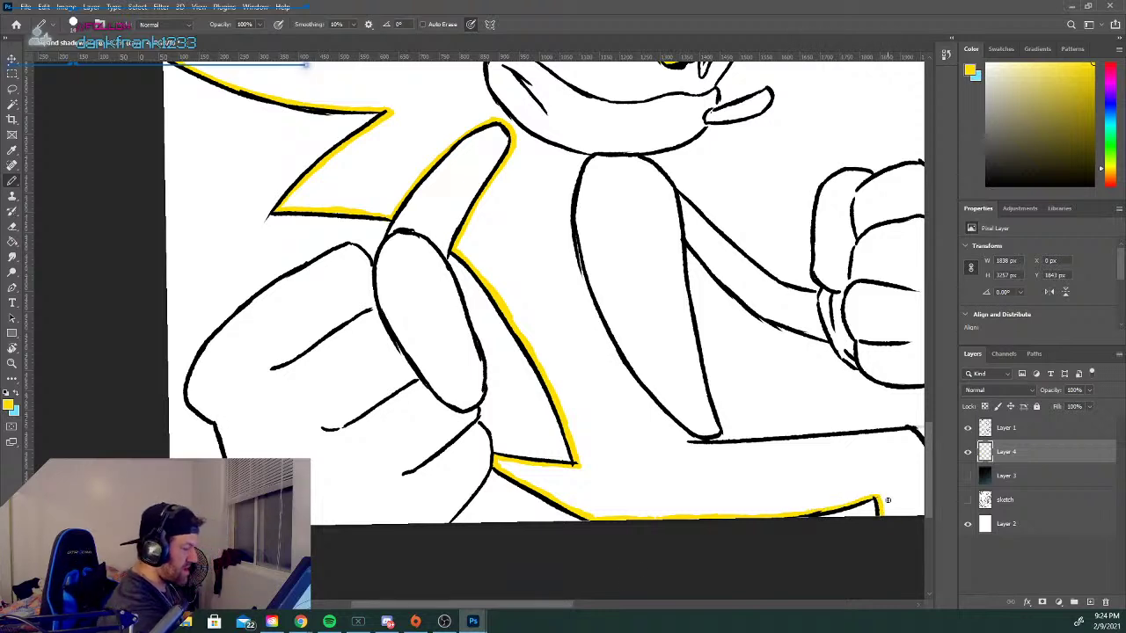
pyautogui.moveTo(555, 606); pyautogui.dragTo(634, 604)
pyautogui.moveTo(579, 515); pyautogui.dragTo(606, 516)
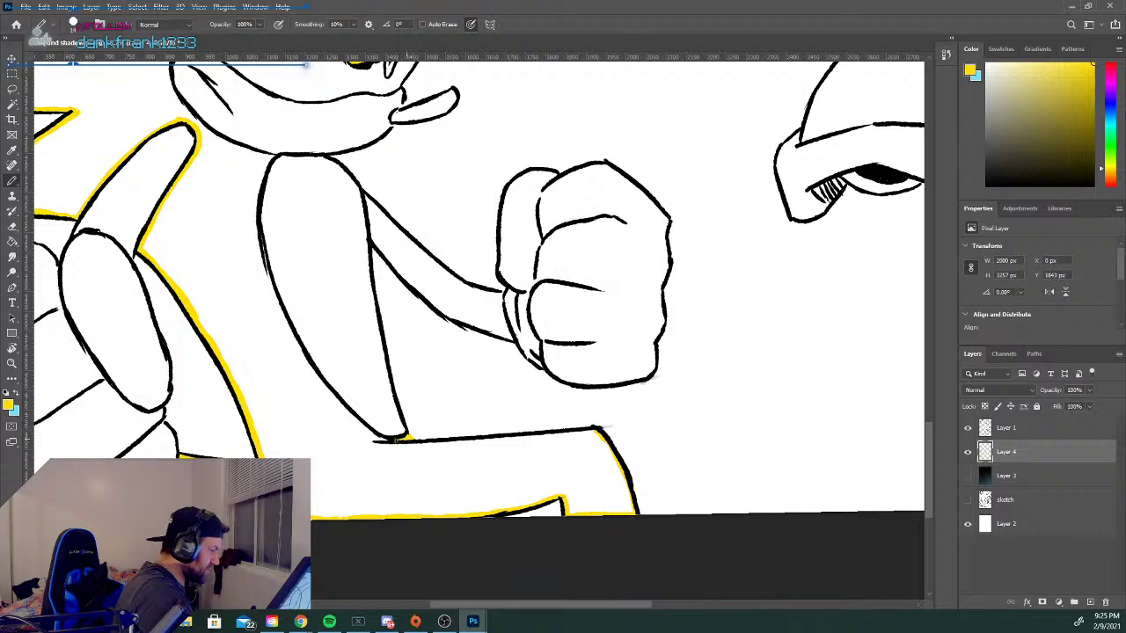
pyautogui.moveTo(396, 443); pyautogui.dragTo(577, 432)
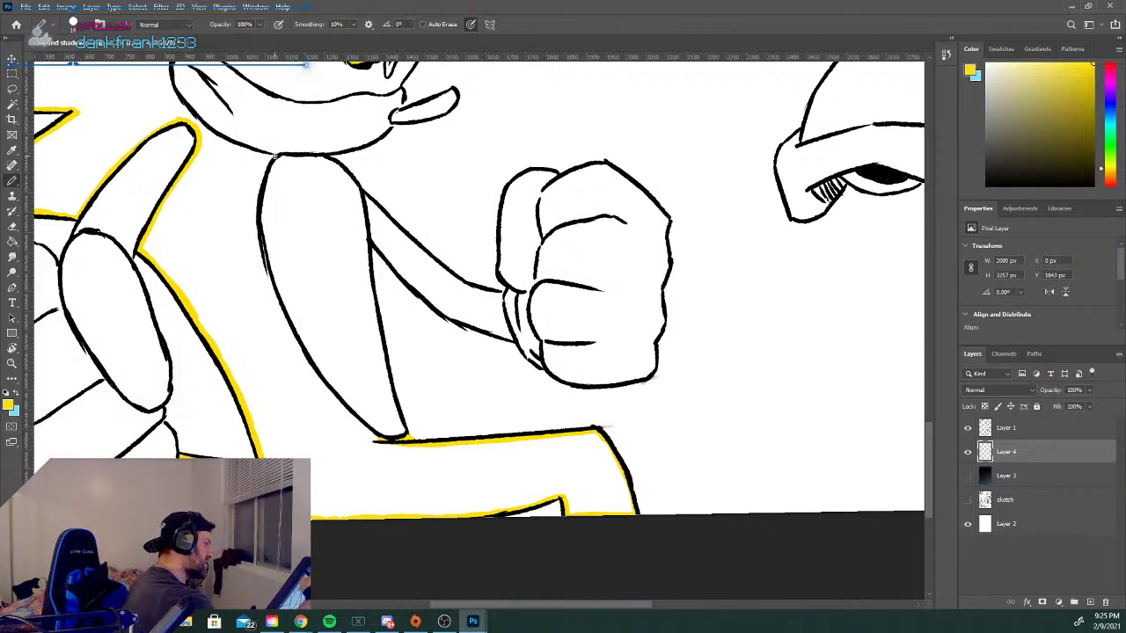
# Trace yellow down the outer edge of the chest patch and along the muzzle's lower edge from the cheek to the chest.
pyautogui.moveTo(267, 167)
pyautogui.mouseDown()
pyautogui.moveTo(261, 256)
pyautogui.moveTo(260, 236)
pyautogui.moveTo(288, 331)
pyautogui.moveTo(376, 435)
pyautogui.mouseUp()
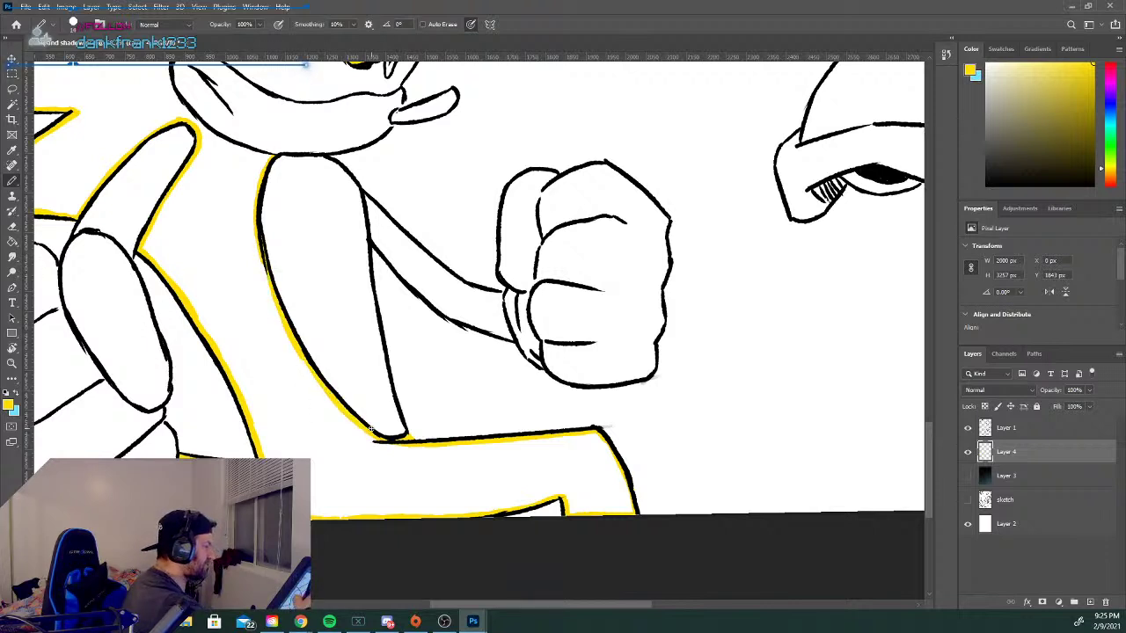
pyautogui.scroll(5, 925, 464)
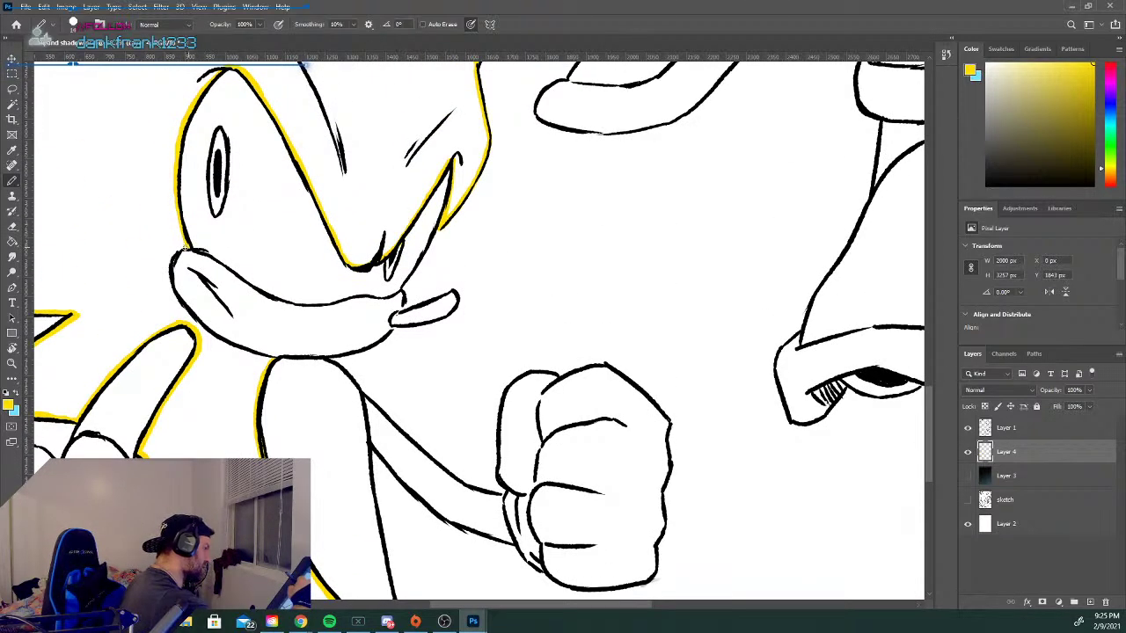
pyautogui.moveTo(174, 255)
pyautogui.mouseDown()
pyautogui.moveTo(177, 302)
pyautogui.moveTo(198, 329)
pyautogui.moveTo(252, 355)
pyautogui.mouseUp()
pyautogui.hotkey('ctrl', 'z')
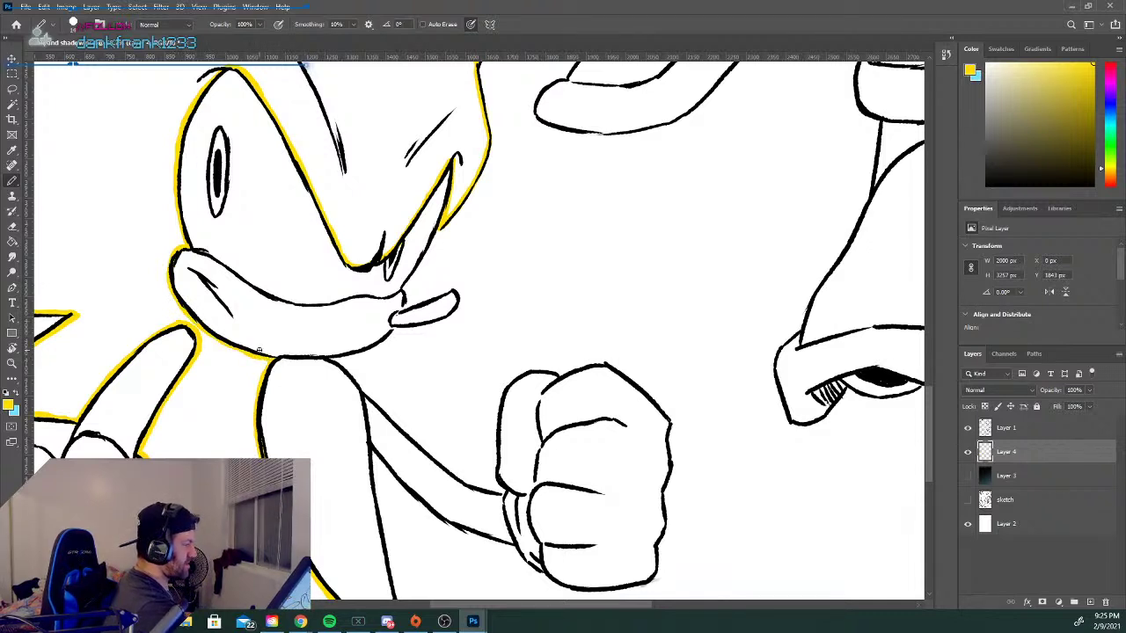
# Fill the outlined head, quills and body of the lower hedgehog with yellow using the Paint Bucket tool.
pyautogui.moveTo(927, 442)
pyautogui.mouseDown()
pyautogui.moveTo(923, 390)
pyautogui.moveTo(937, 392)
pyautogui.mouseUp()
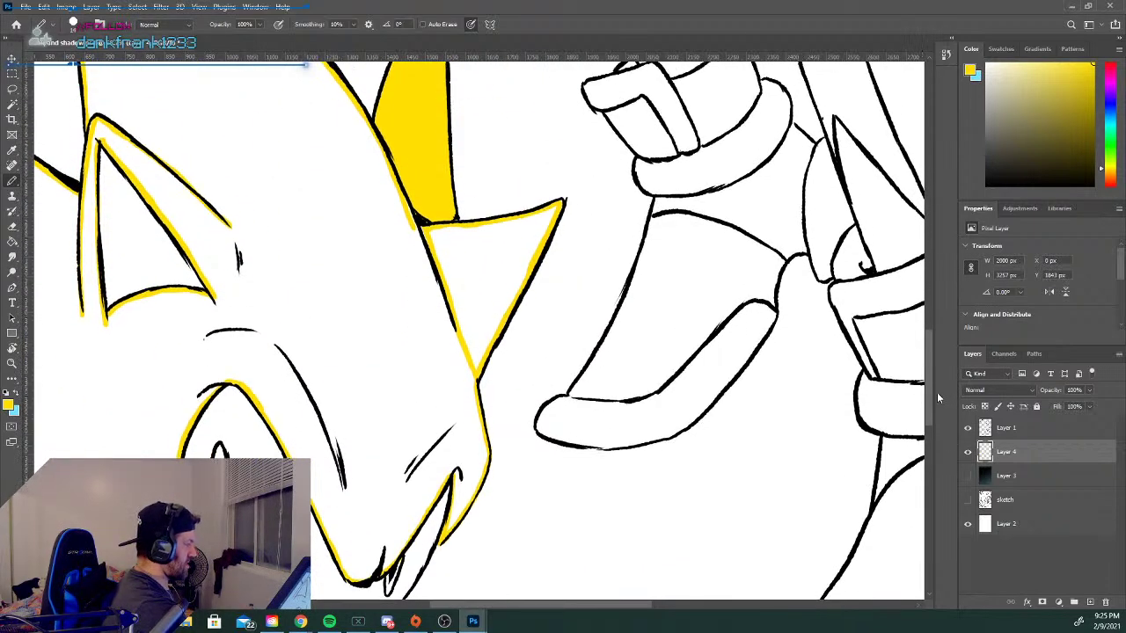
pyautogui.hotkey('ctrl', '-')
pyautogui.hotkey('ctrl', '-')
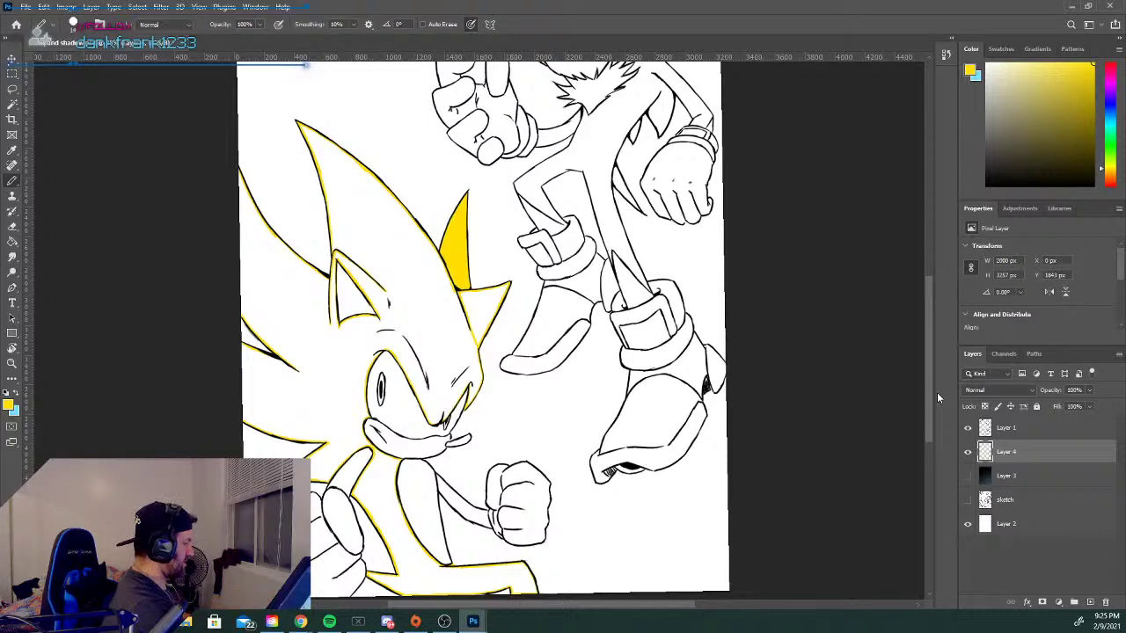
pyautogui.click(12, 244)
pyautogui.click(433, 320)
pyautogui.click(476, 314)
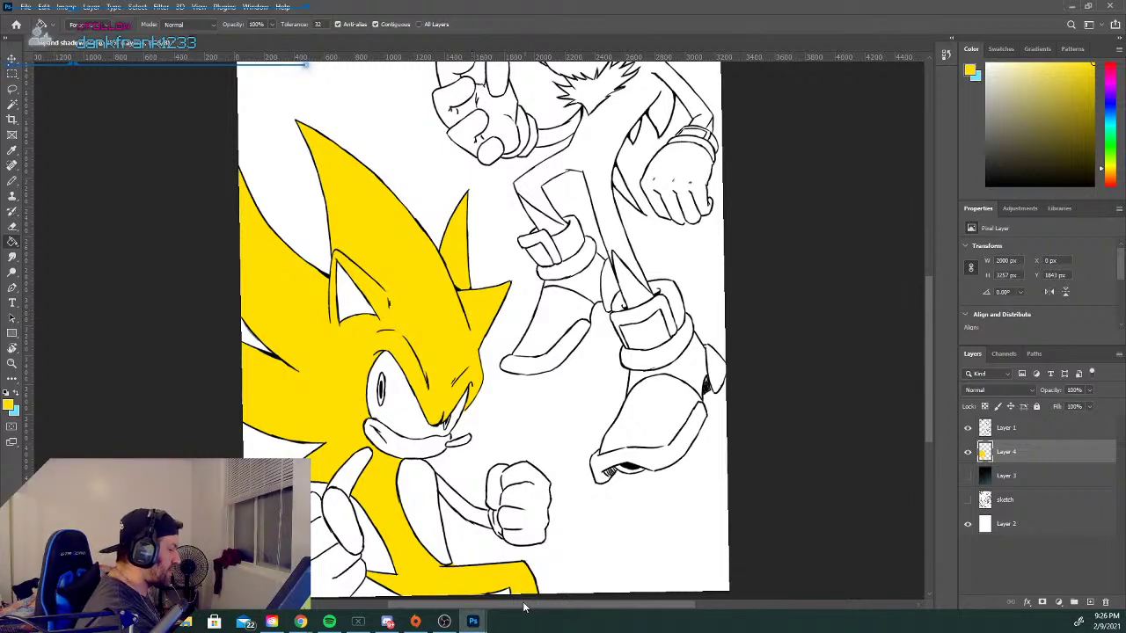
# Set the foreground colour to the pale yellow fbf1ad.
pyautogui.moveTo(524, 612); pyautogui.dragTo(546, 612)
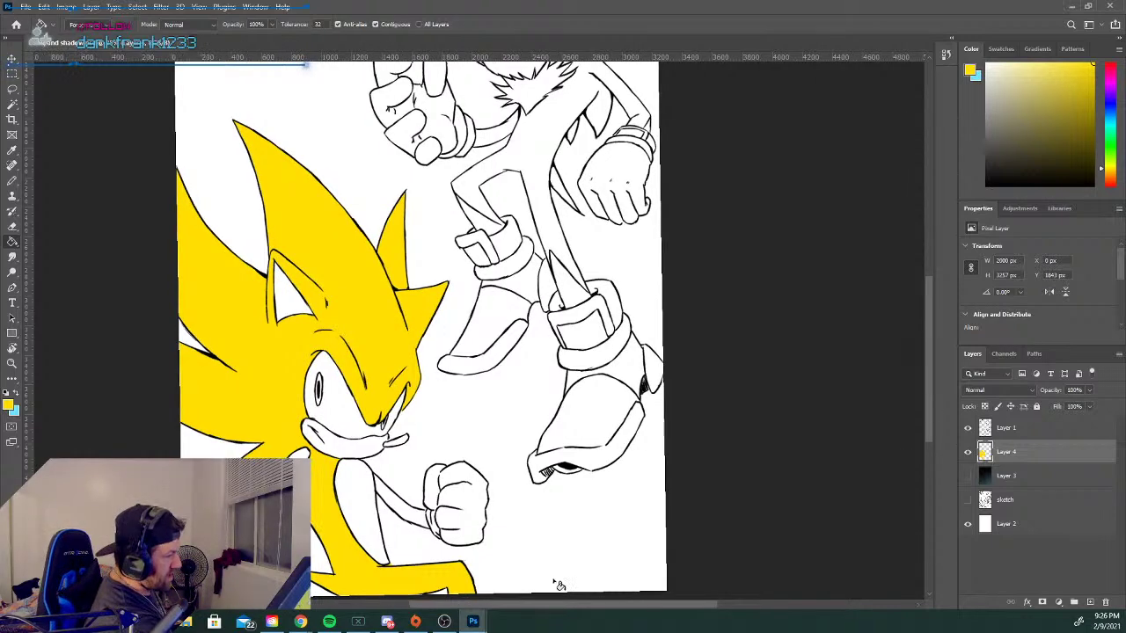
pyautogui.moveTo(928, 406)
pyautogui.mouseDown()
pyautogui.moveTo(913, 320)
pyautogui.moveTo(903, 328)
pyautogui.mouseUp()
pyautogui.click(9, 403)
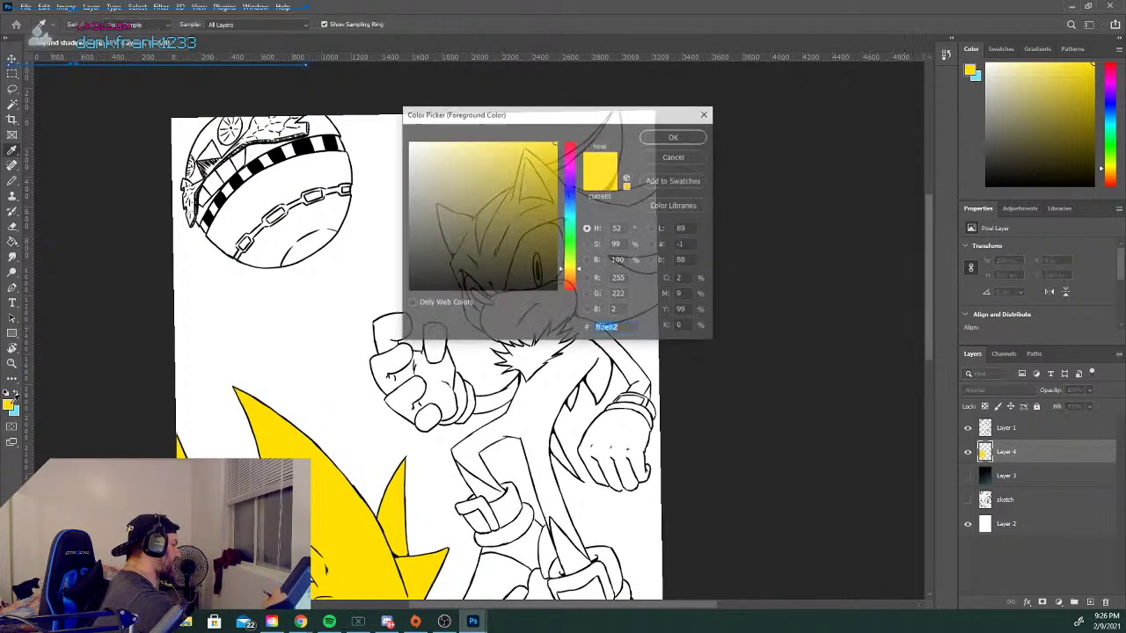
pyautogui.click(484, 144)
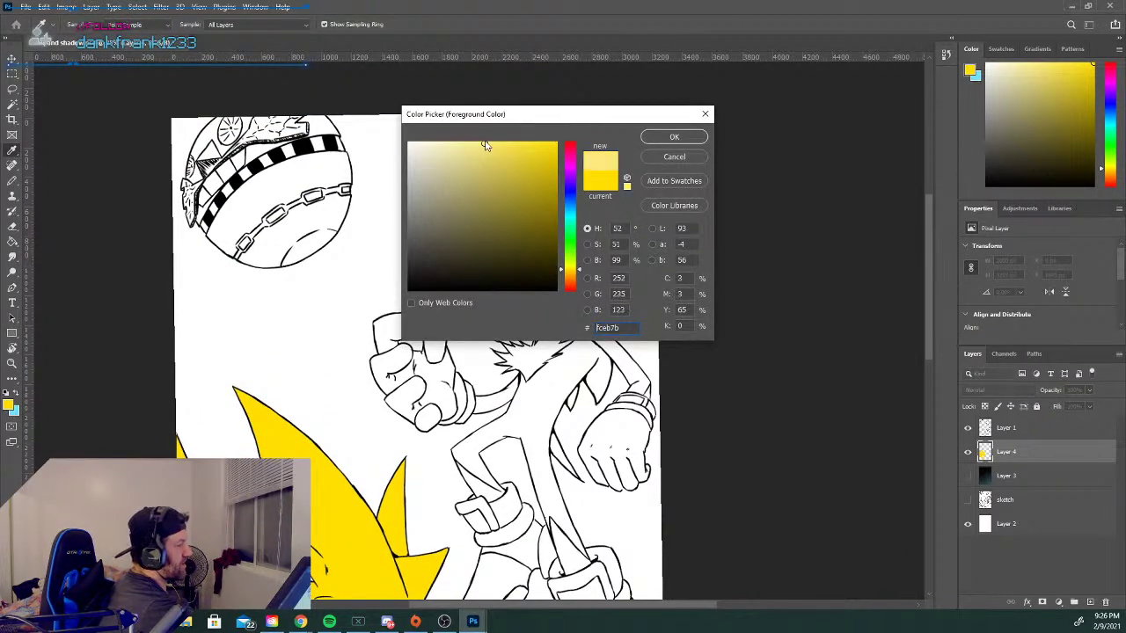
pyautogui.click(484, 145)
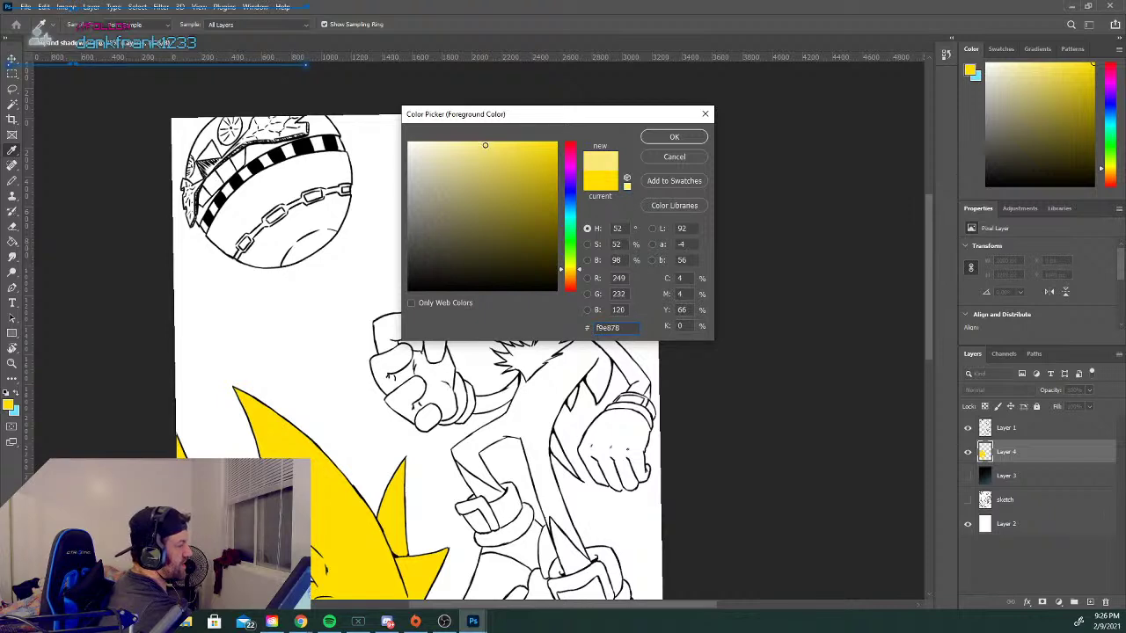
pyautogui.click(484, 142)
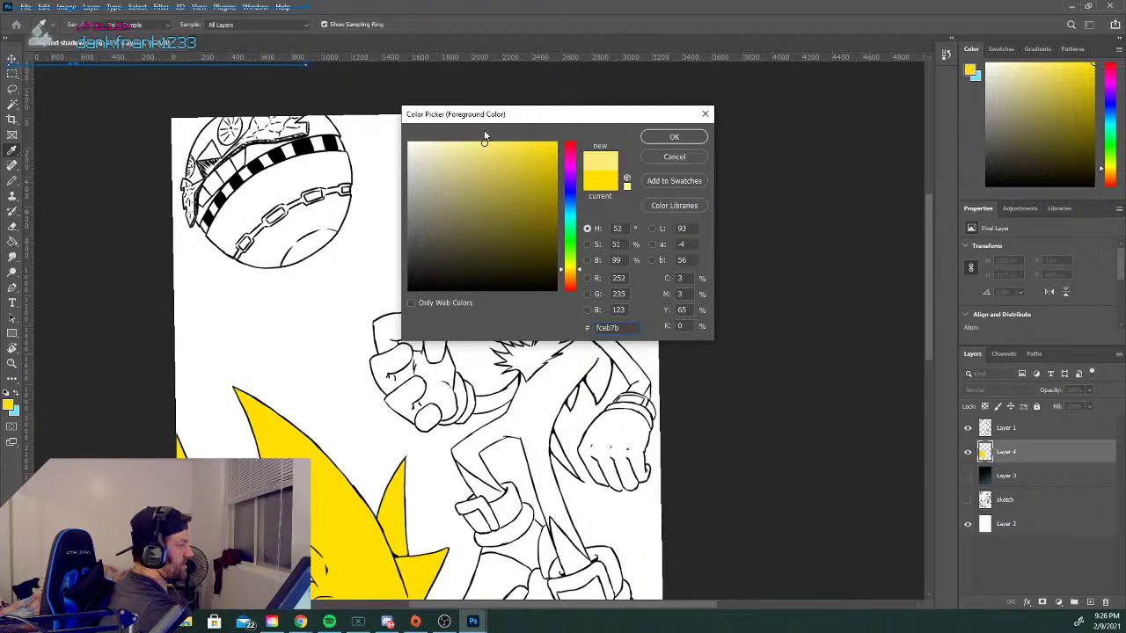
pyautogui.scroll(2, 928, 229)
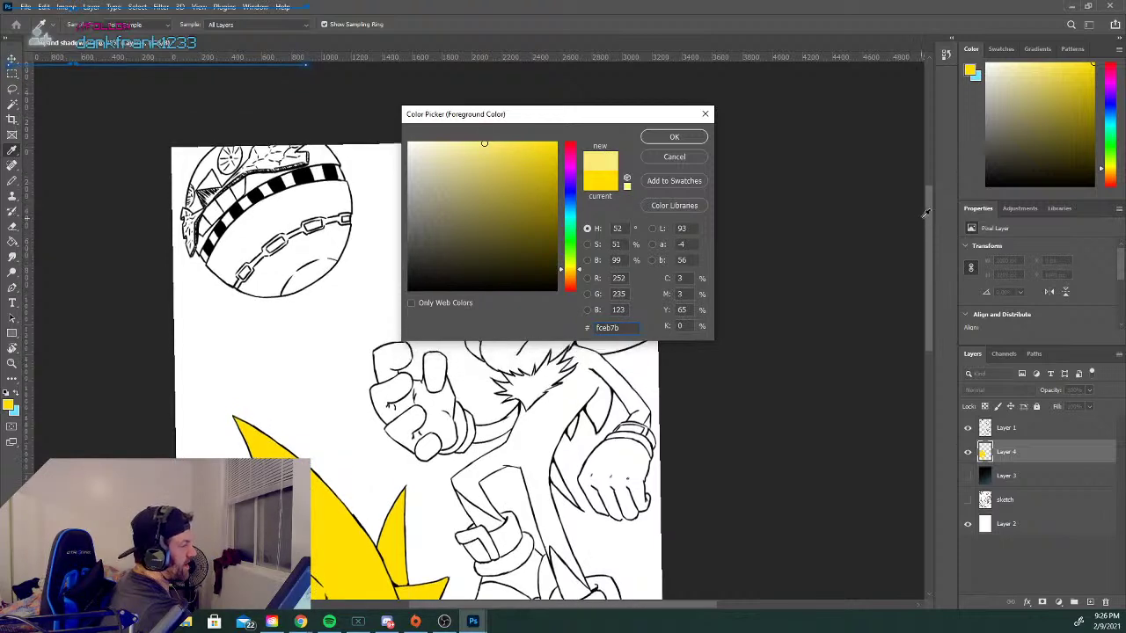
pyautogui.click(456, 144)
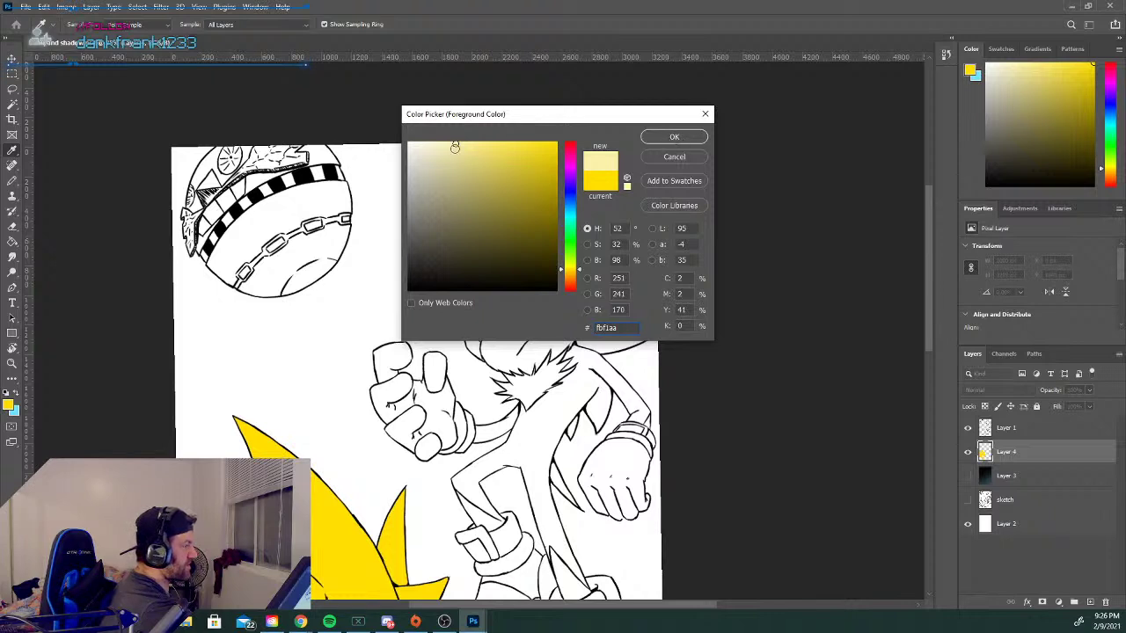
pyautogui.click(453, 143)
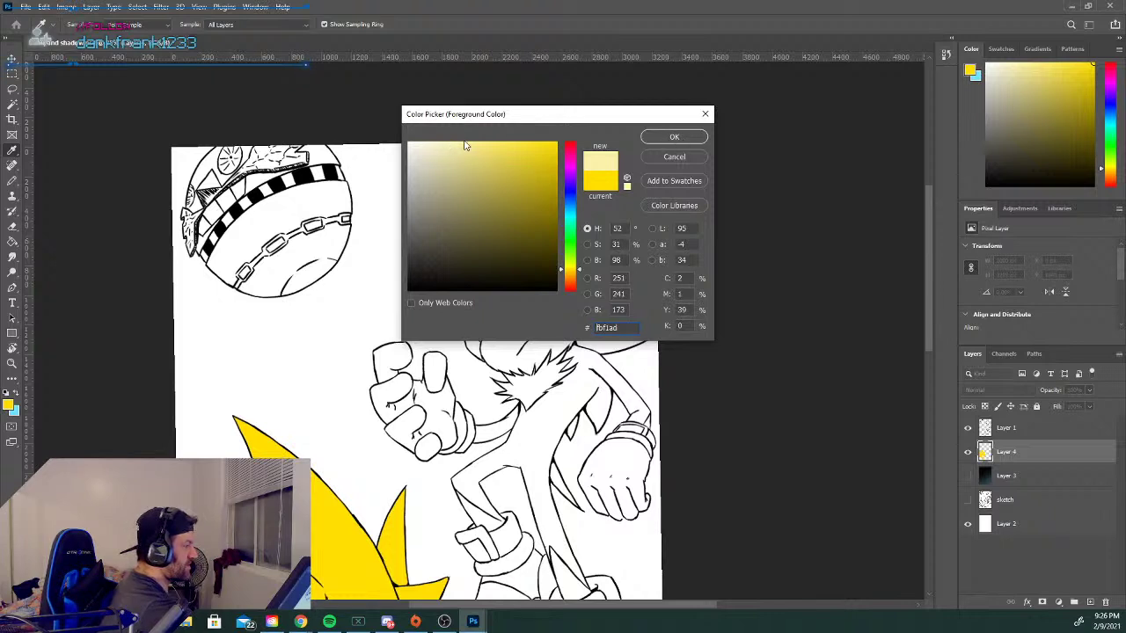
pyautogui.click(670, 138)
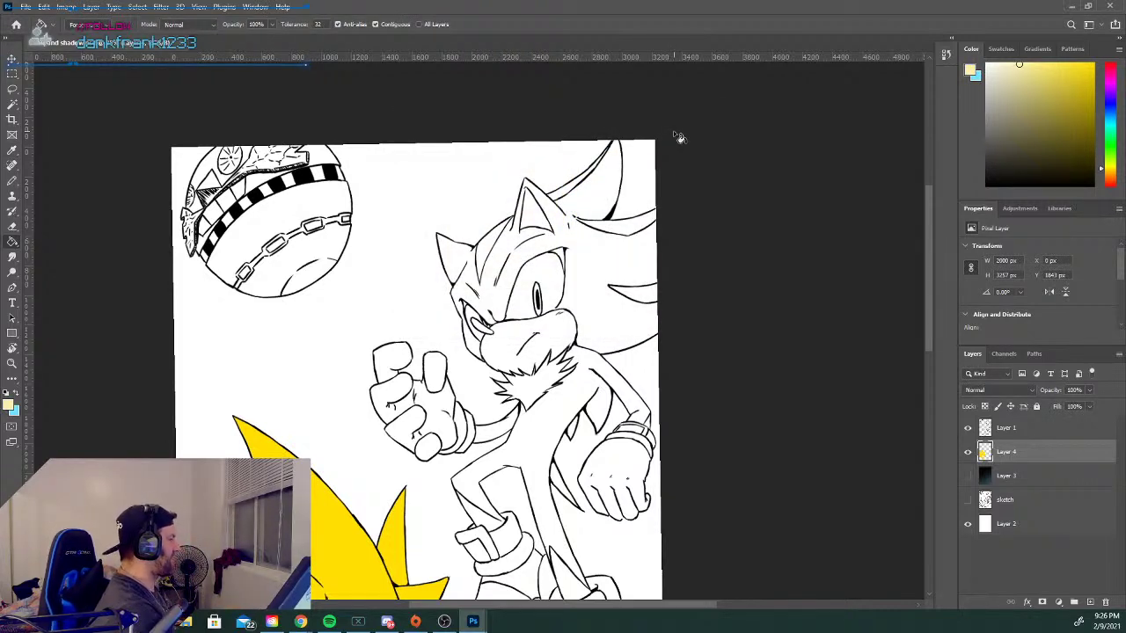
# Switch to the Pencil tool and rename the top line art layer as lineart.
pyautogui.click(13, 181)
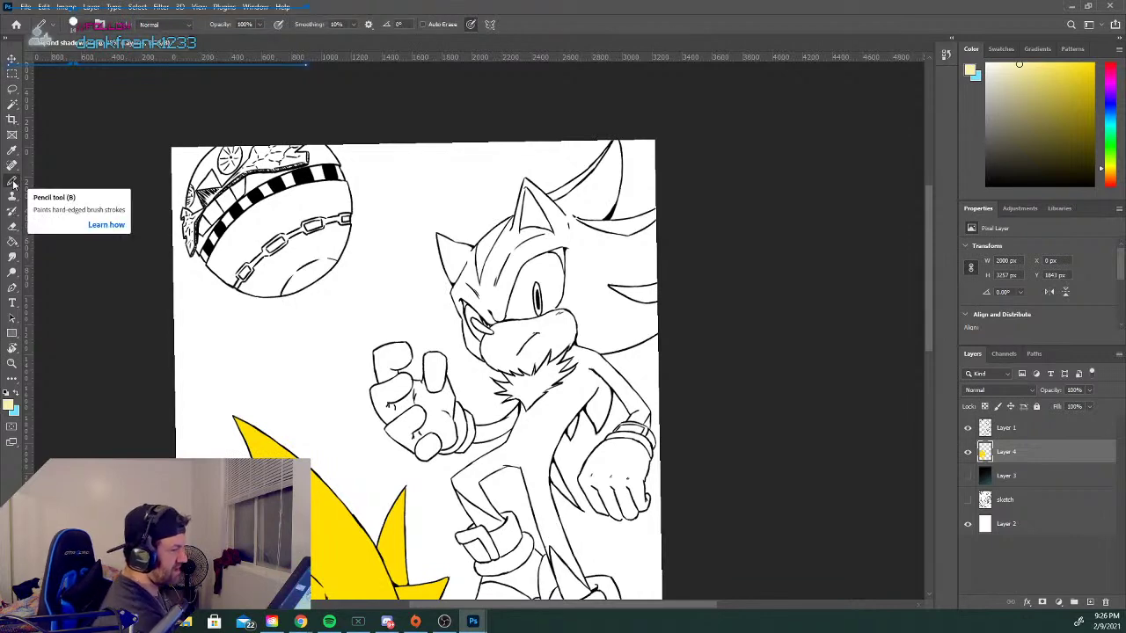
pyautogui.moveTo(927, 316); pyautogui.dragTo(921, 299)
pyautogui.hotkey('ctrl', '+')
pyautogui.hotkey('ctrl', '+')
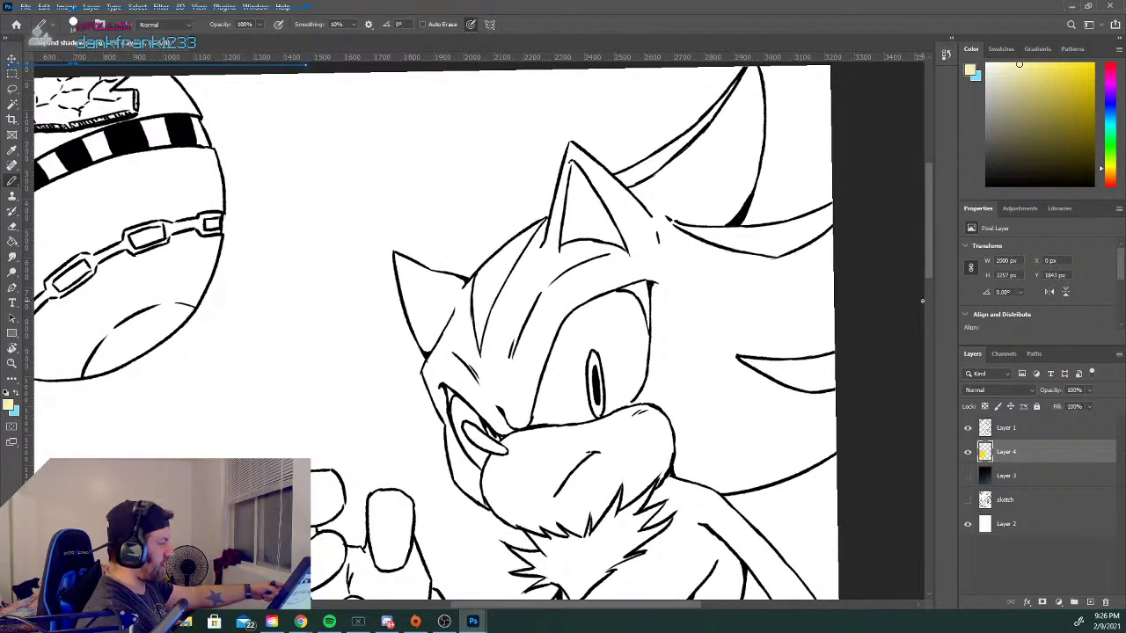
pyautogui.hotkey('ctrl', '+')
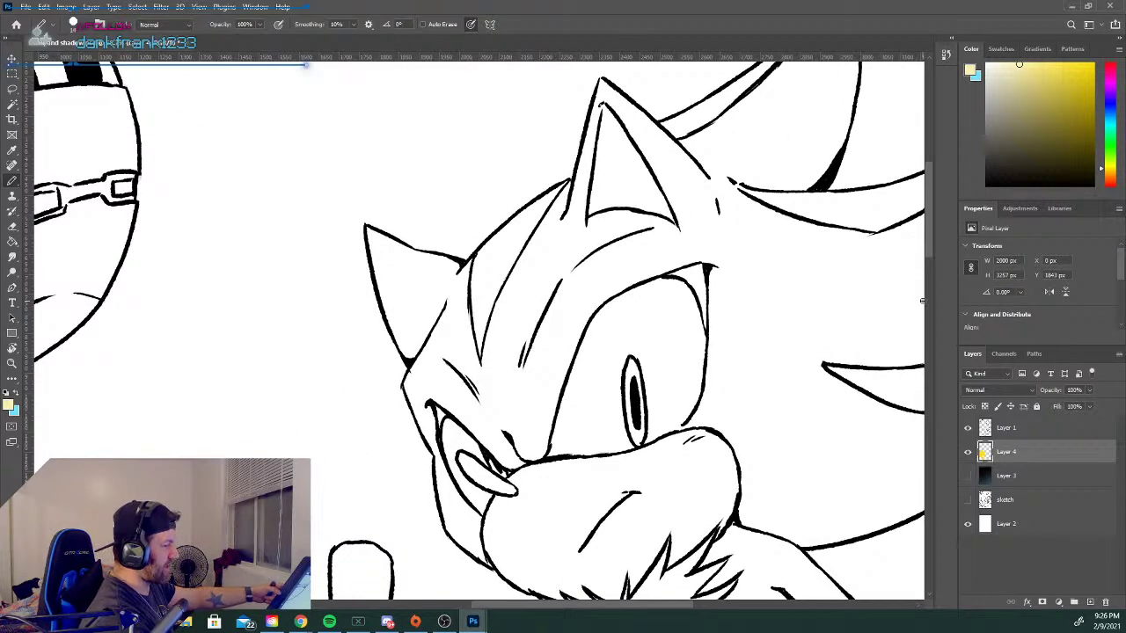
pyautogui.hotkey('ctrl', '-')
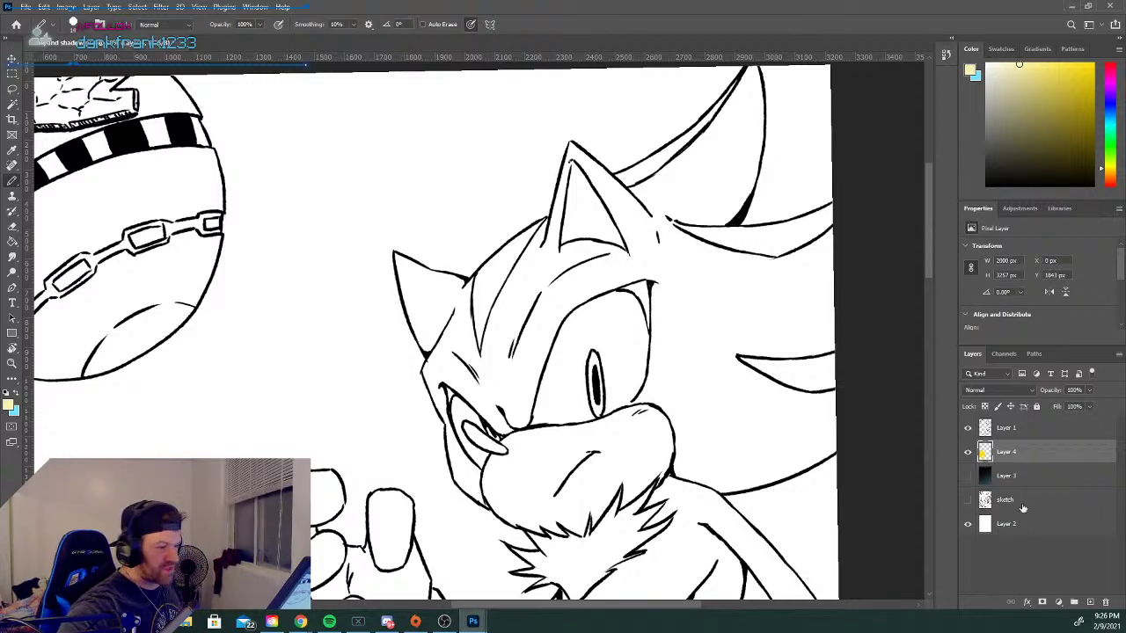
pyautogui.click(1006, 429)
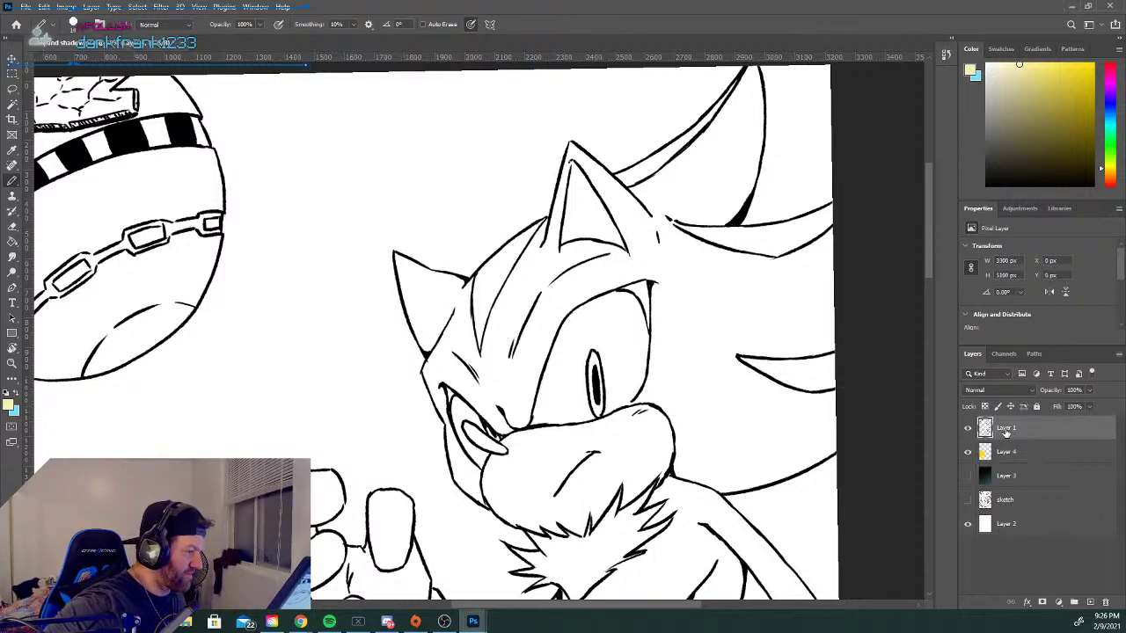
pyautogui.doubleClick(1006, 428)
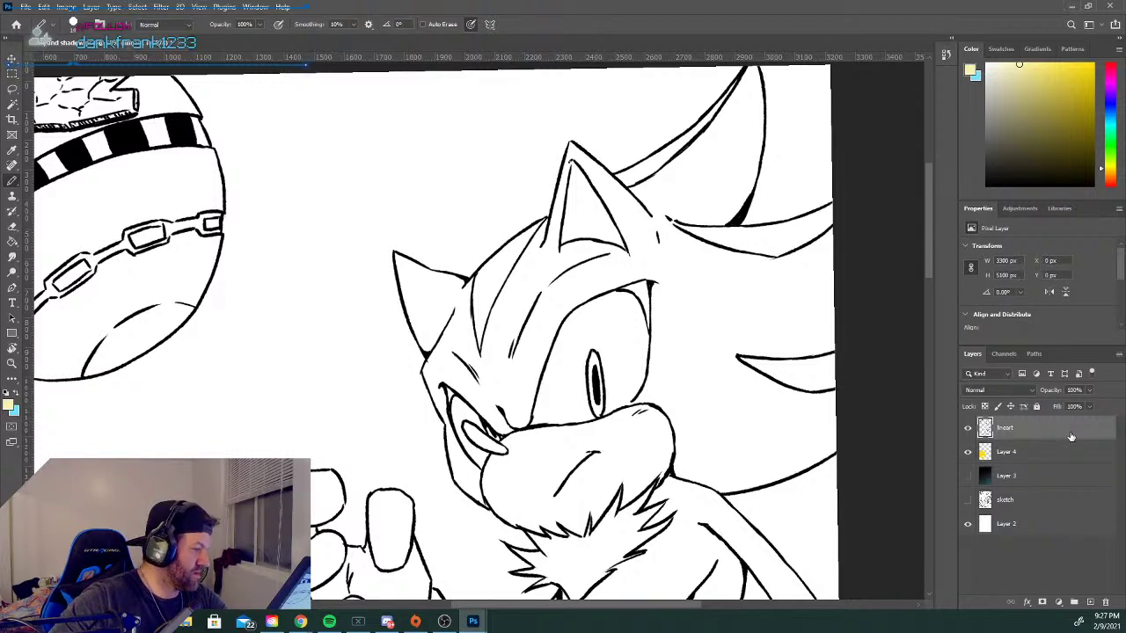
# Rename the layer holding the lower hedgehog's yellow fills as sonic yellow.
pyautogui.click(1005, 453)
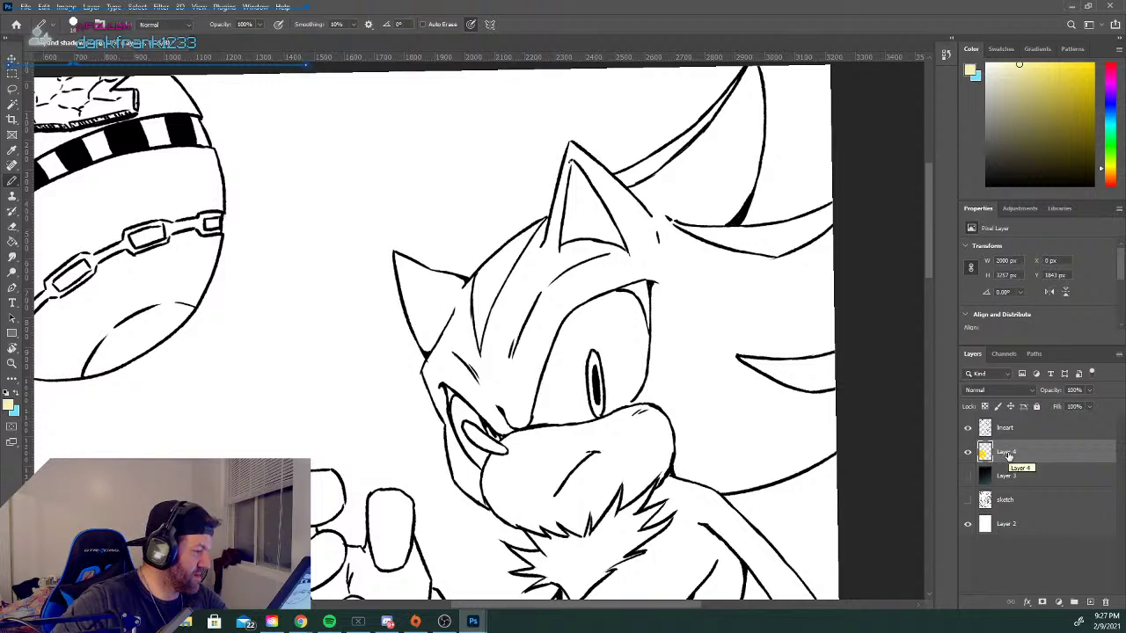
pyautogui.doubleClick(1007, 453)
pyautogui.write('sonic yellow')
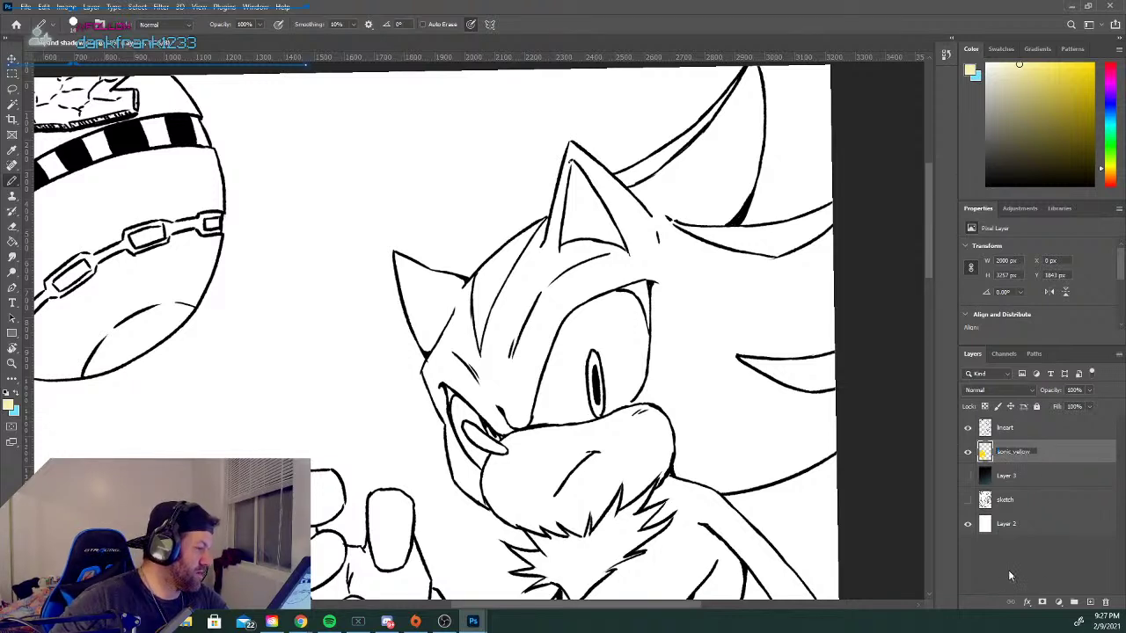
pyautogui.press('Return')
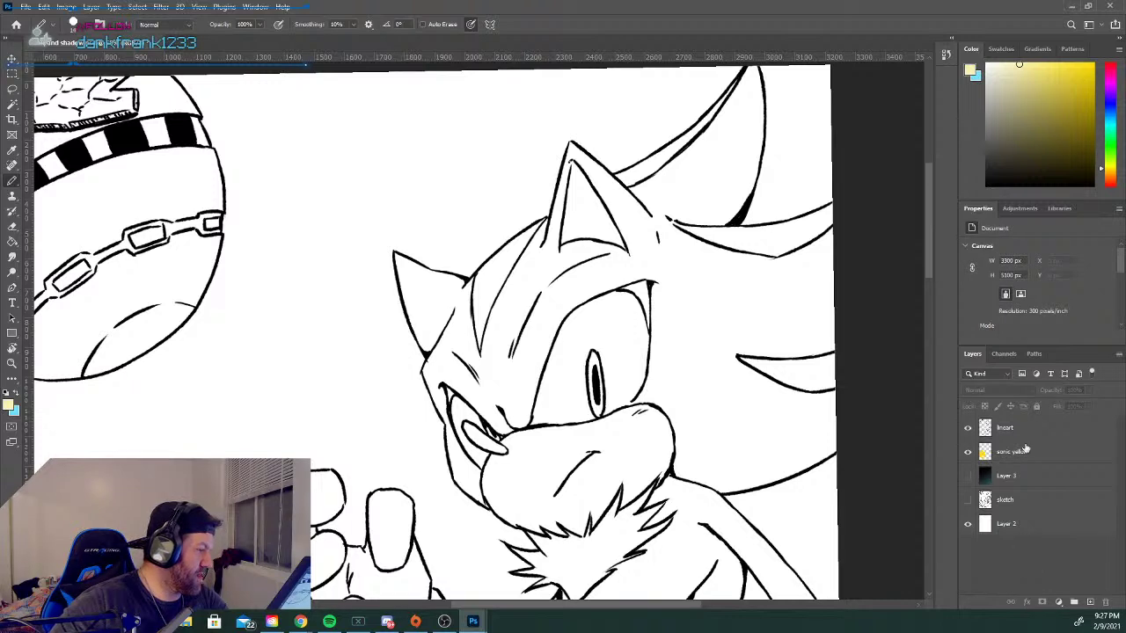
# Add a new layer above sonic yellow and name it shadow yellow.
pyautogui.click(1091, 602)
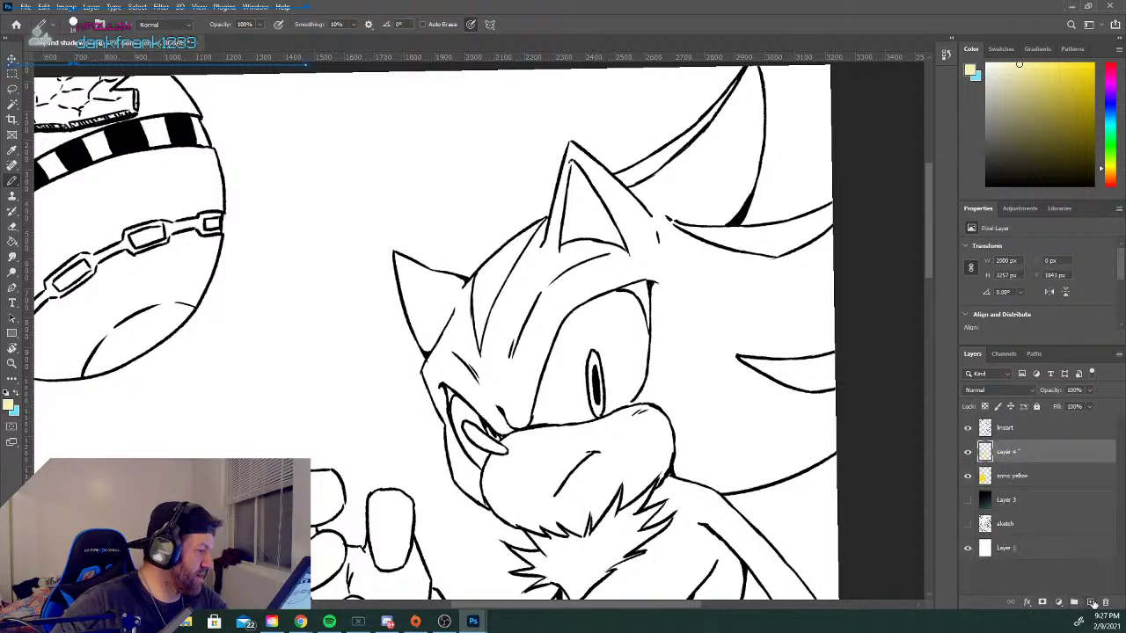
pyautogui.doubleClick(1004, 452)
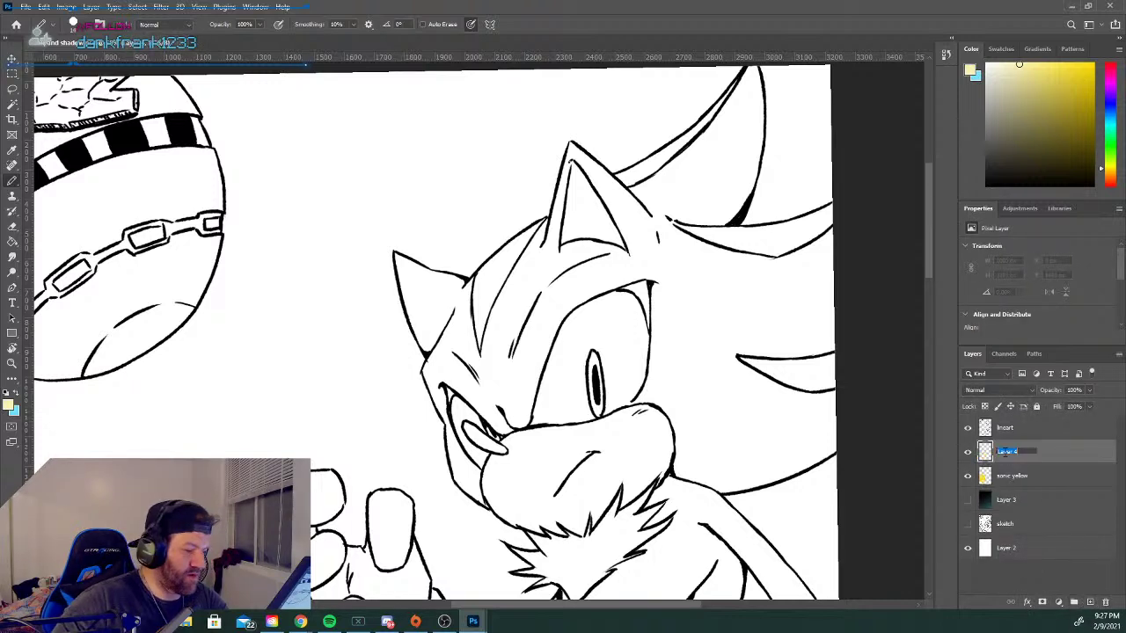
pyautogui.write('shadow')
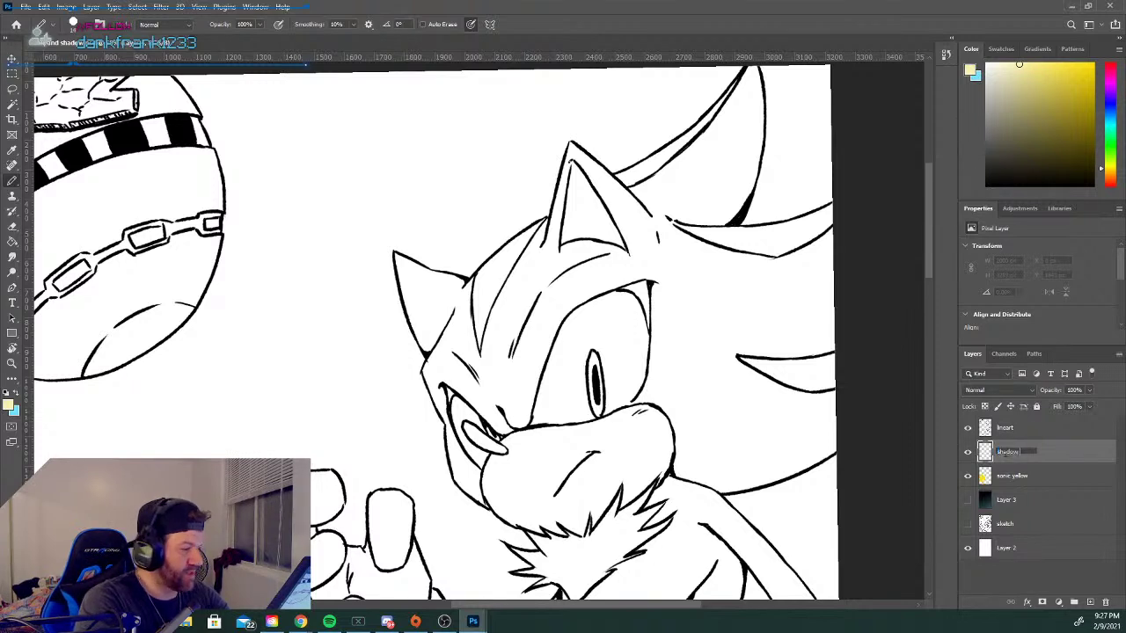
pyautogui.write(' yellow')
pyautogui.press('Return')
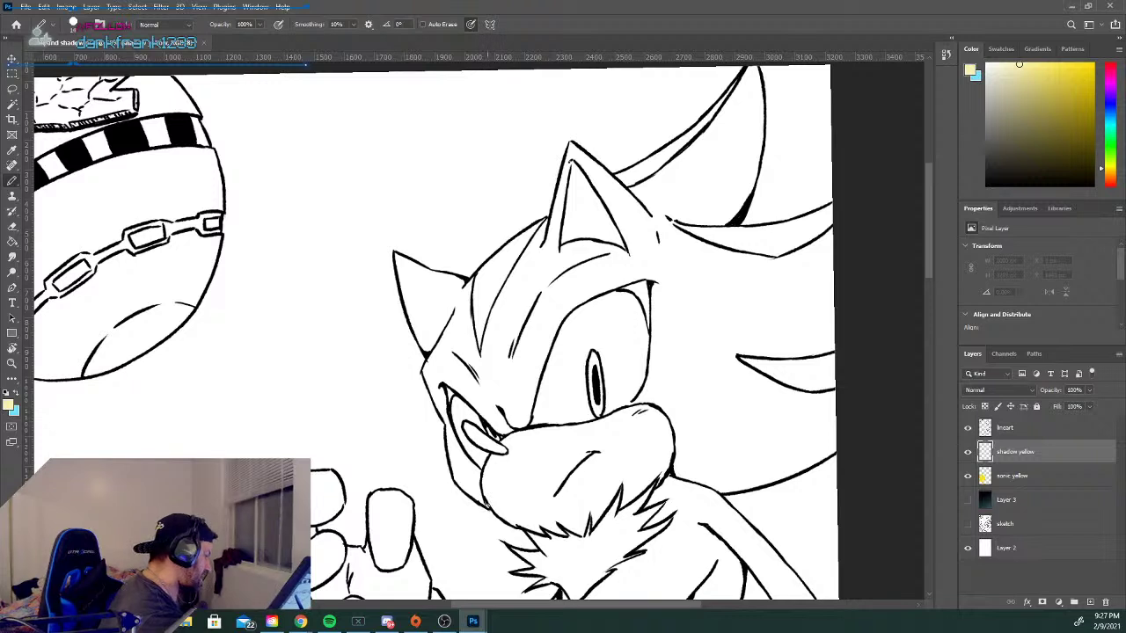
# Outline the upper hedgehog's cheek, both ears and the edges of the forehead stripe in pale yellow.
pyautogui.moveTo(475, 497)
pyautogui.mouseDown()
pyautogui.moveTo(459, 483)
pyautogui.moveTo(445, 425)
pyautogui.mouseUp()
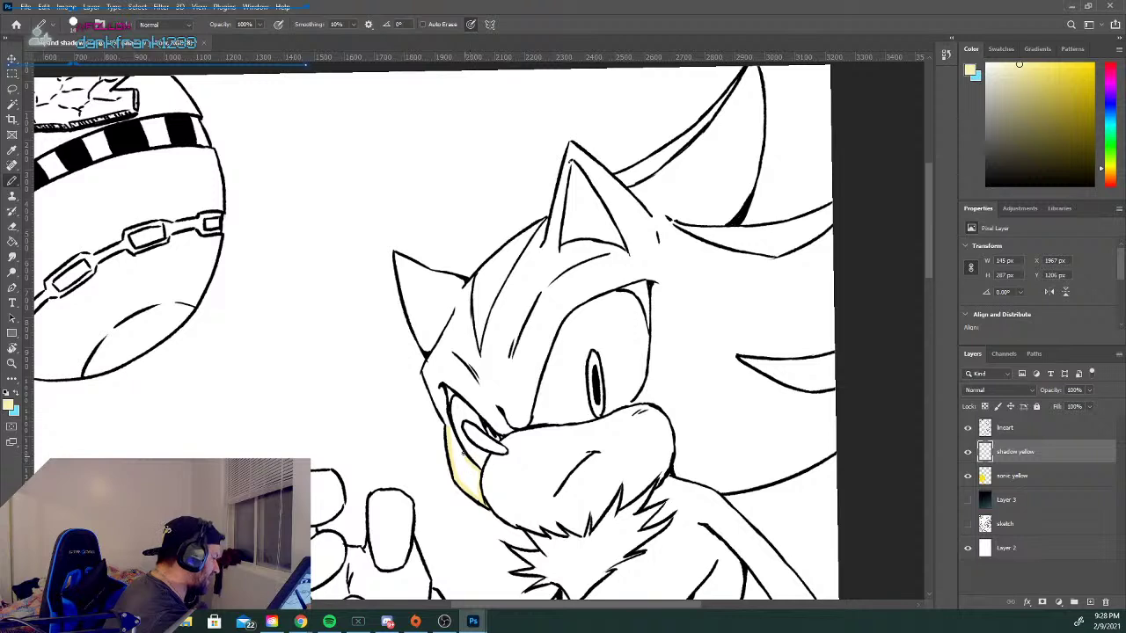
pyautogui.moveTo(466, 445)
pyautogui.mouseDown()
pyautogui.moveTo(448, 426)
pyautogui.moveTo(443, 385)
pyautogui.moveTo(426, 381)
pyautogui.moveTo(396, 257)
pyautogui.moveTo(404, 254)
pyautogui.mouseUp()
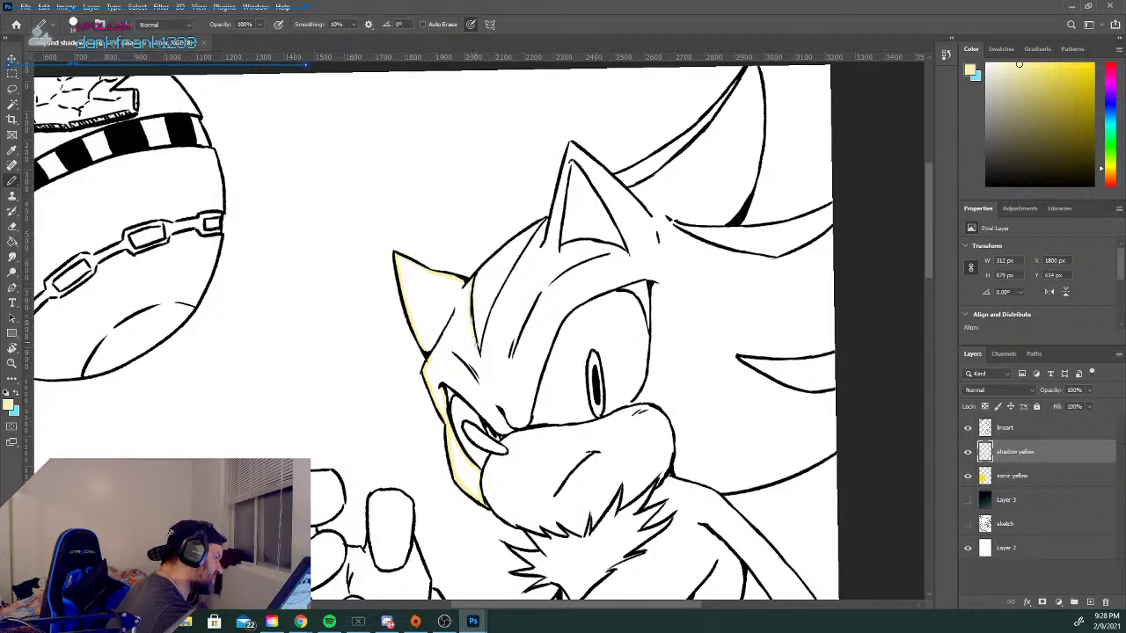
pyautogui.moveTo(480, 355)
pyautogui.mouseDown()
pyautogui.moveTo(541, 224)
pyautogui.moveTo(533, 244)
pyautogui.moveTo(540, 227)
pyautogui.moveTo(568, 225)
pyautogui.moveTo(547, 222)
pyautogui.moveTo(571, 141)
pyautogui.mouseUp()
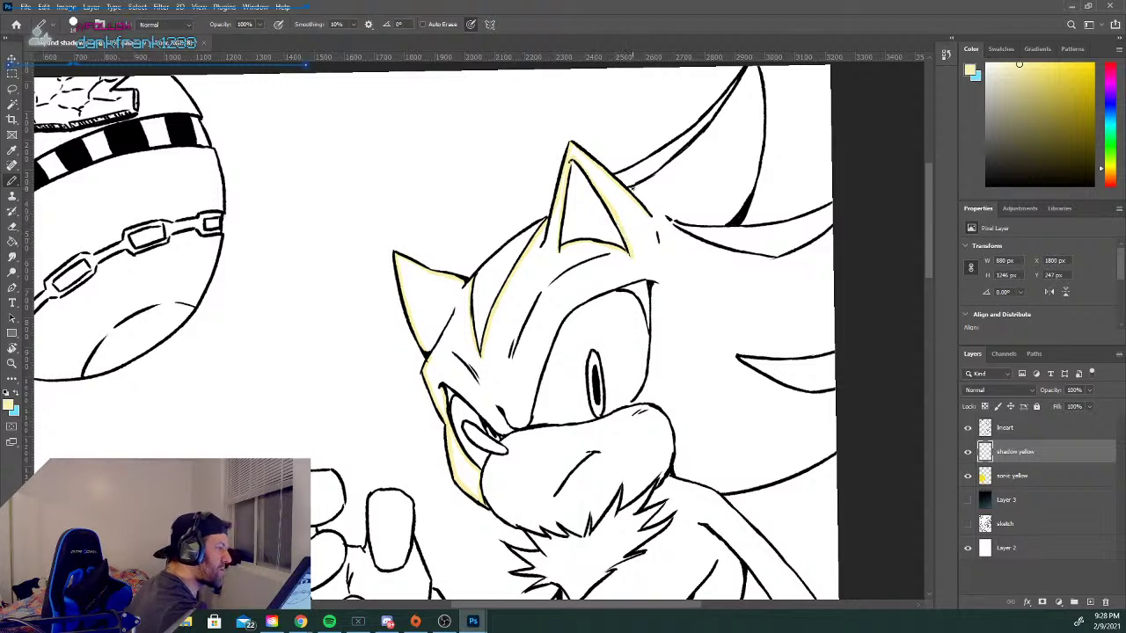
# Trace pale yellow inside the upper hedgehog's quills, from the top spike around the stripe edges to the underside of the lowest quill.
pyautogui.moveTo(635, 185)
pyautogui.mouseDown()
pyautogui.moveTo(679, 158)
pyautogui.moveTo(732, 96)
pyautogui.mouseUp()
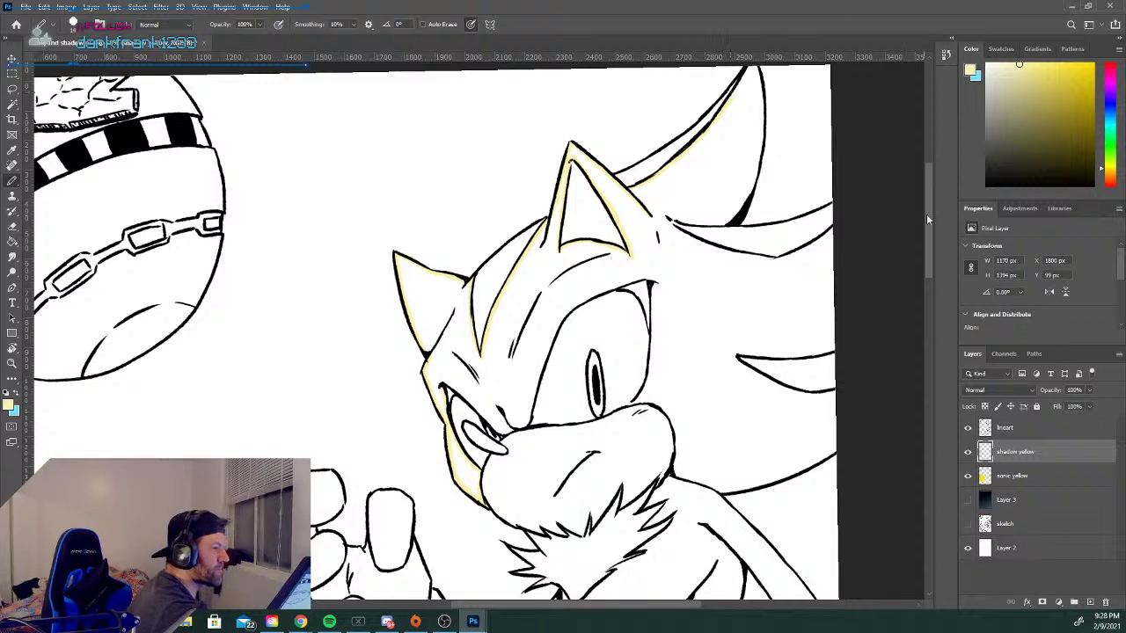
pyautogui.scroll(1, 928, 205)
pyautogui.scroll(1, 929, 206)
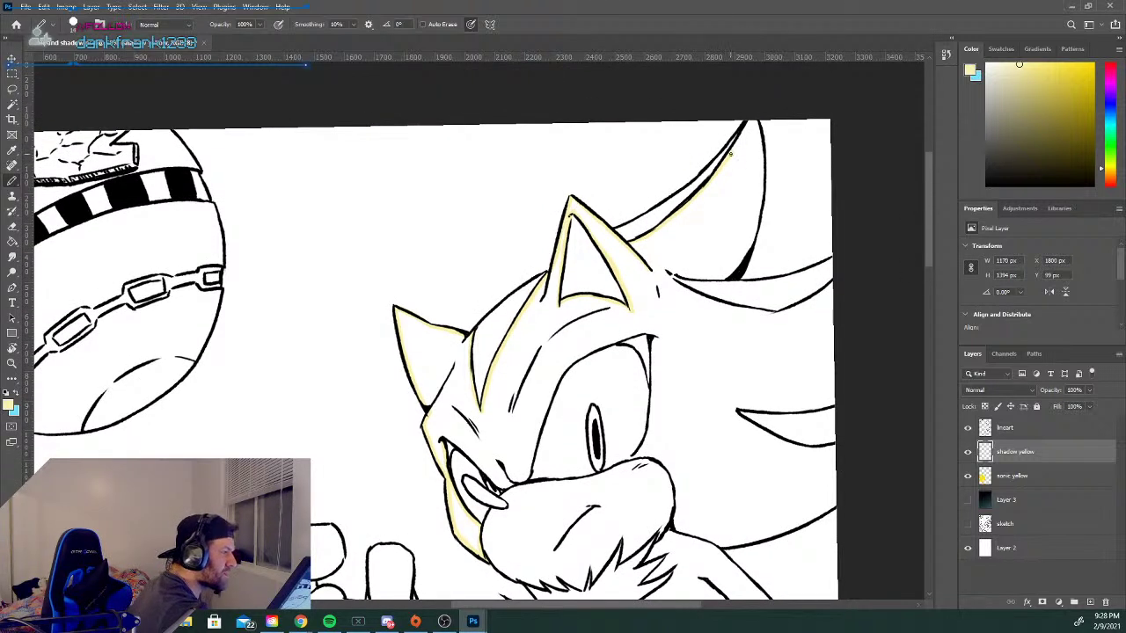
pyautogui.moveTo(735, 146)
pyautogui.mouseDown()
pyautogui.moveTo(758, 128)
pyautogui.moveTo(762, 172)
pyautogui.moveTo(735, 274)
pyautogui.mouseUp()
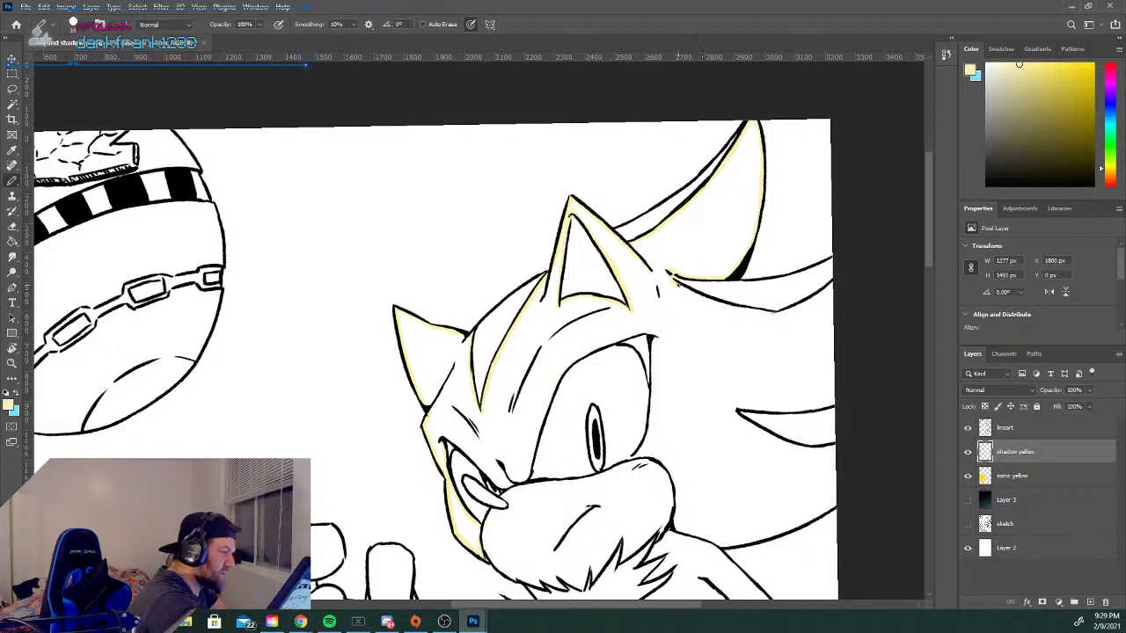
pyautogui.moveTo(677, 283)
pyautogui.mouseDown()
pyautogui.moveTo(780, 313)
pyautogui.moveTo(854, 273)
pyautogui.moveTo(846, 237)
pyautogui.moveTo(825, 298)
pyautogui.moveTo(826, 288)
pyautogui.mouseUp()
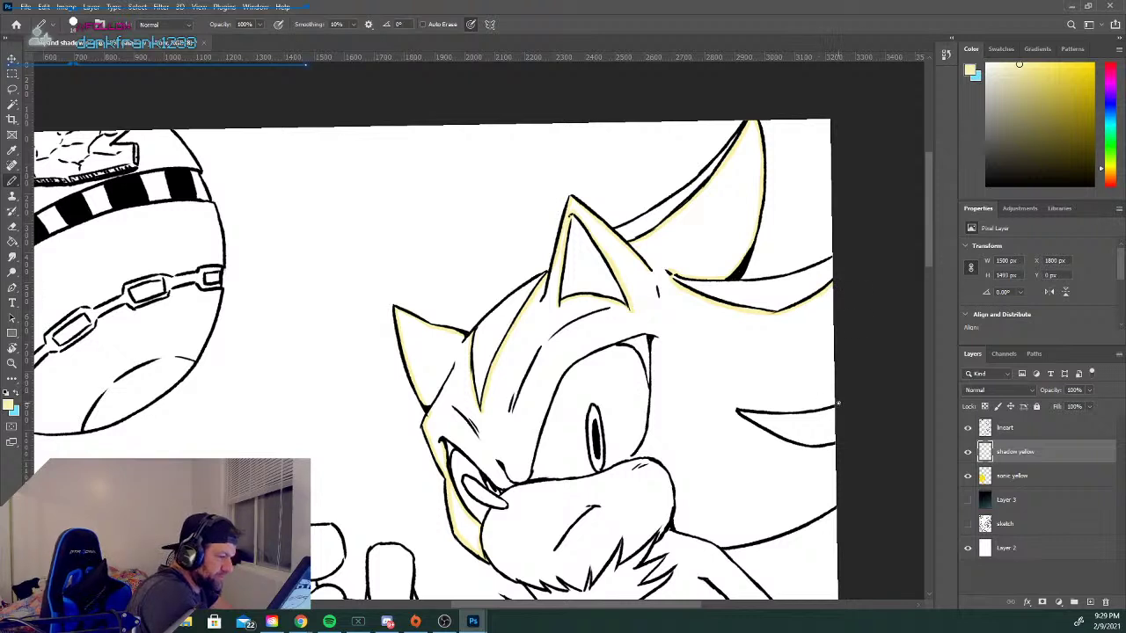
pyautogui.moveTo(824, 407)
pyautogui.mouseDown()
pyautogui.moveTo(741, 409)
pyautogui.moveTo(786, 444)
pyautogui.moveTo(825, 450)
pyautogui.mouseUp()
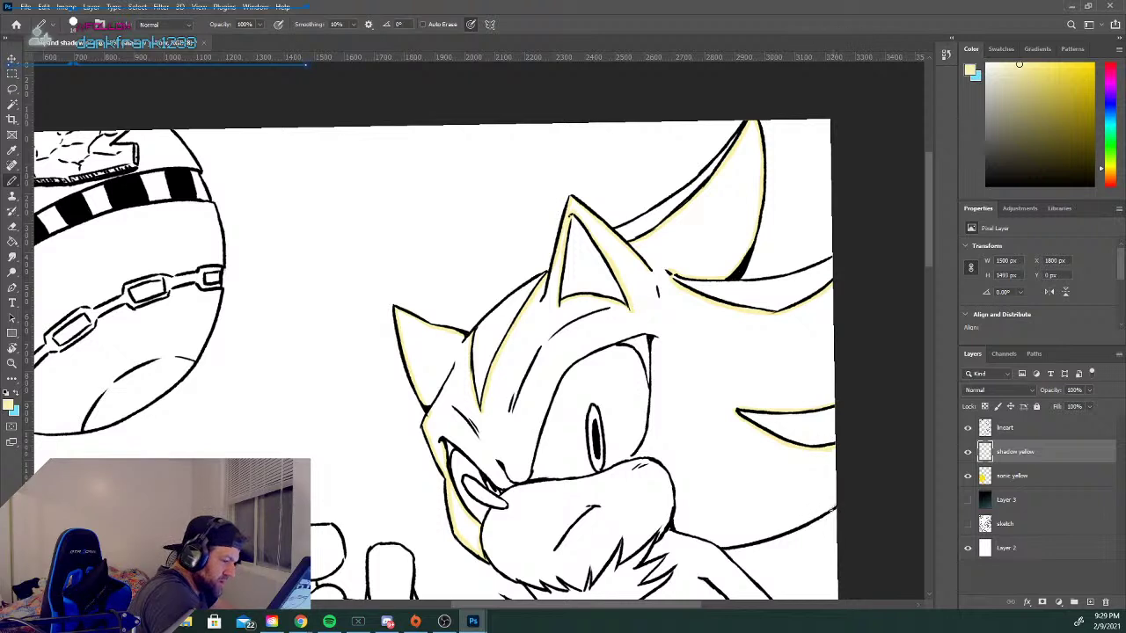
pyautogui.moveTo(817, 517); pyautogui.dragTo(729, 545)
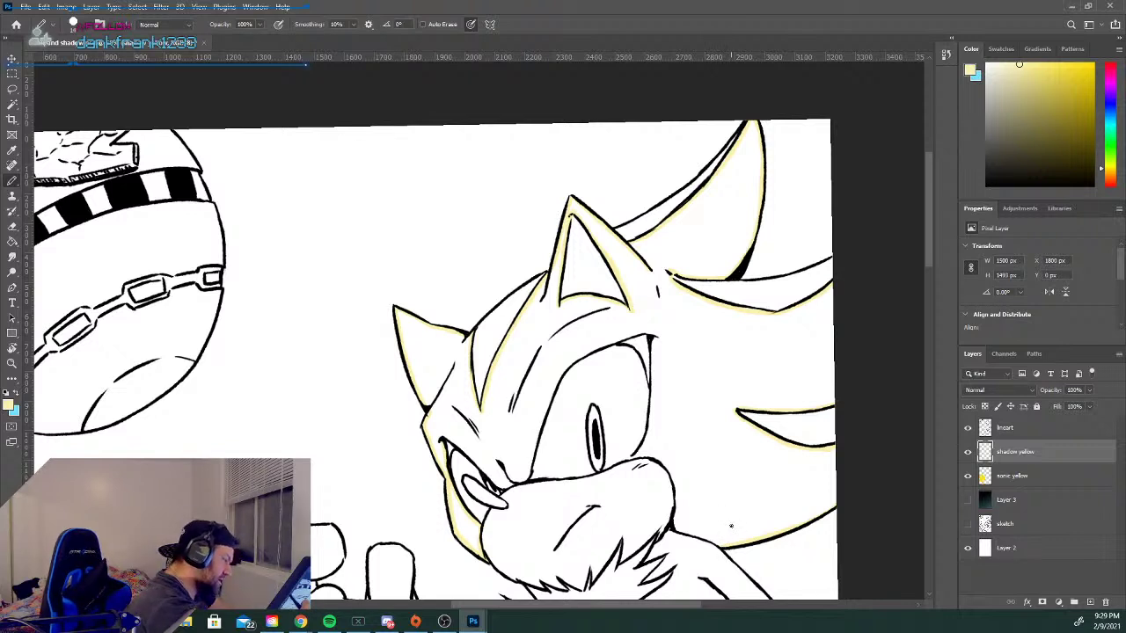
# Close the pale yellow outline around the eyes and muzzle, and fill the head, quills and cheek using the Paint Bucket tool.
pyautogui.moveTo(441, 440); pyautogui.dragTo(480, 464)
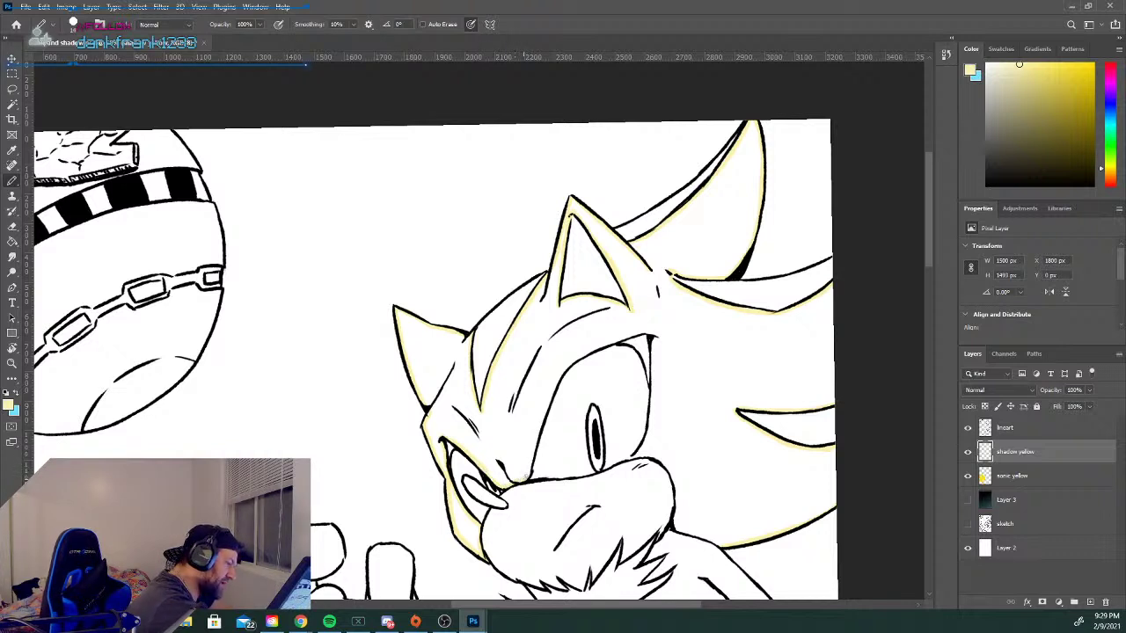
pyautogui.moveTo(530, 466)
pyautogui.mouseDown()
pyautogui.moveTo(562, 375)
pyautogui.moveTo(597, 345)
pyautogui.moveTo(581, 356)
pyautogui.moveTo(668, 319)
pyautogui.moveTo(652, 352)
pyautogui.moveTo(641, 451)
pyautogui.moveTo(675, 478)
pyautogui.moveTo(679, 530)
pyautogui.moveTo(737, 534)
pyautogui.mouseUp()
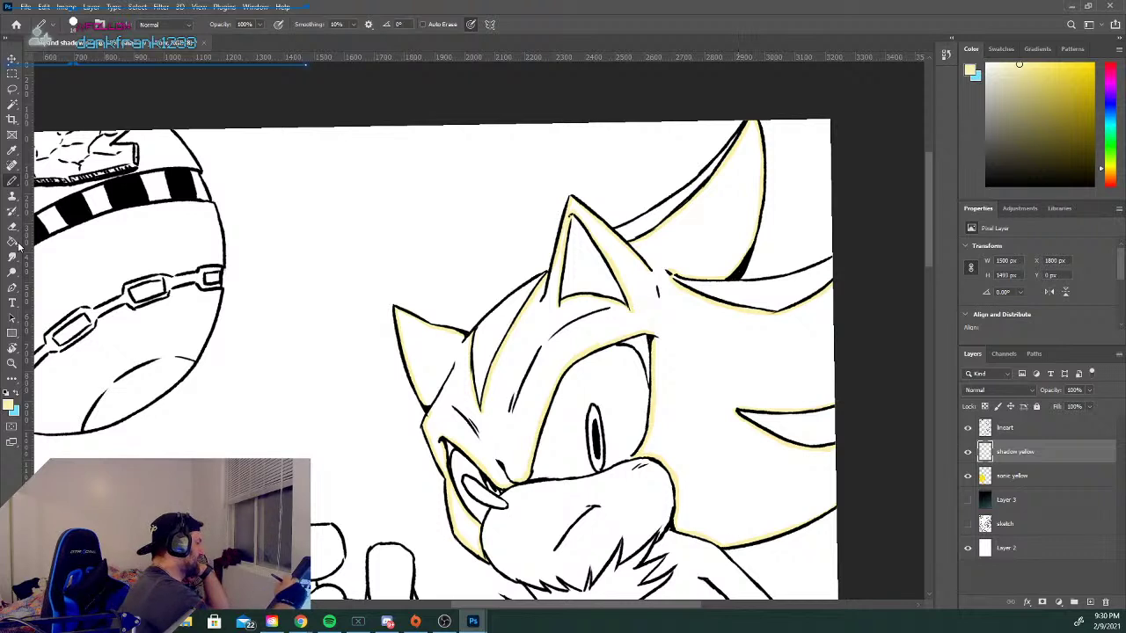
pyautogui.click(14, 242)
pyautogui.click(699, 396)
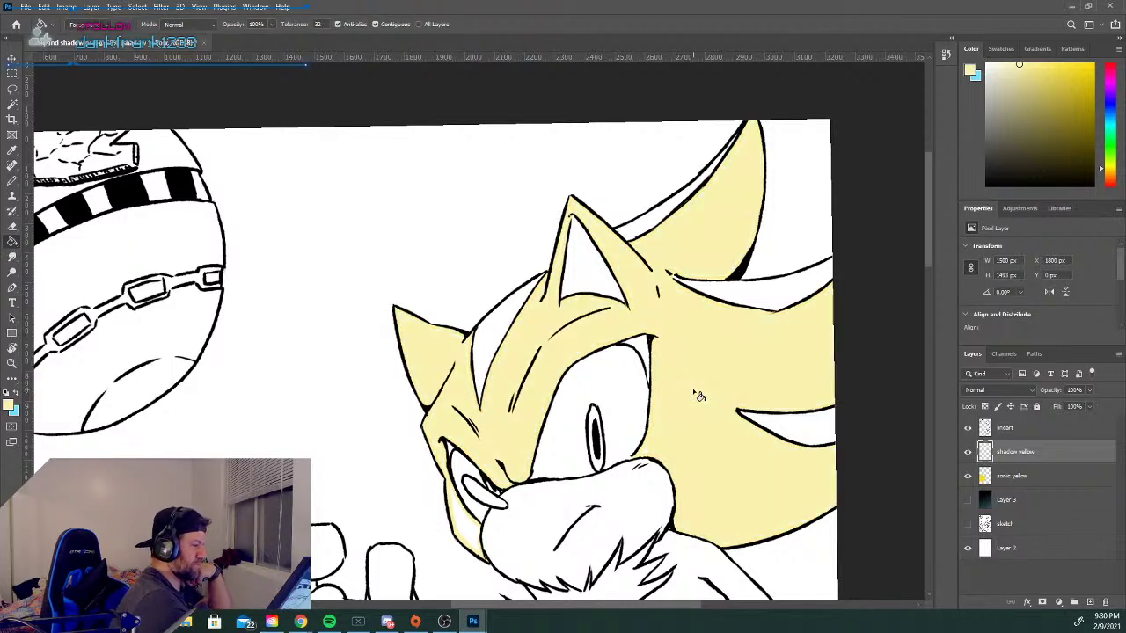
pyautogui.click(468, 529)
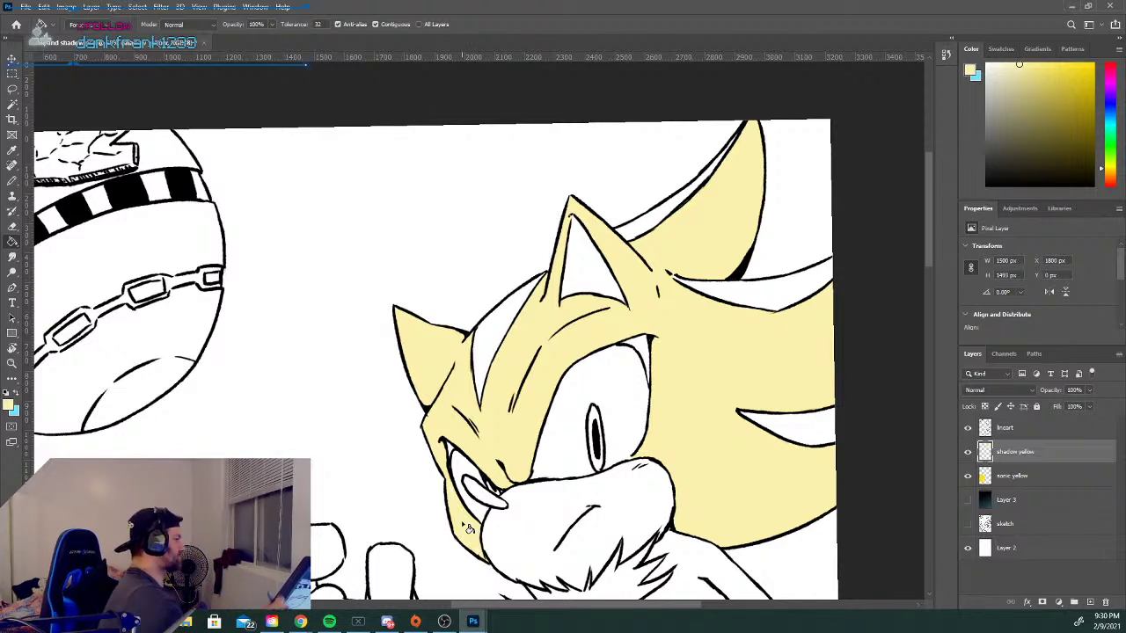
# Outline the upper hedgehog's raised arm and the body edge beneath the chest fur in pale yellow with the Pencil tool.
pyautogui.click(10, 183)
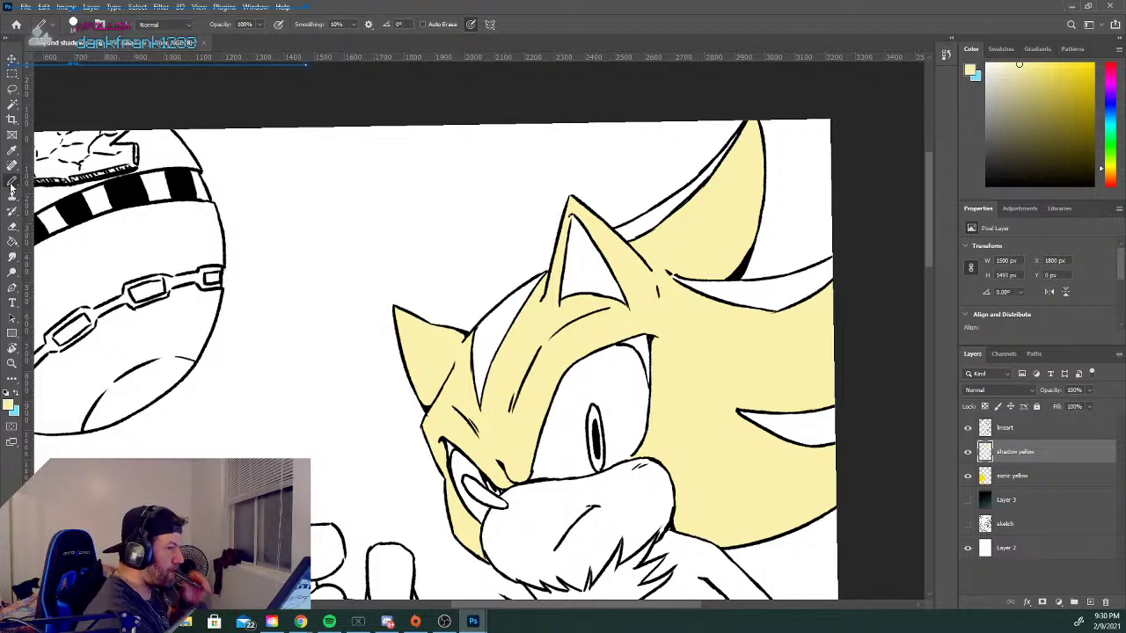
pyautogui.moveTo(928, 200); pyautogui.dragTo(926, 261)
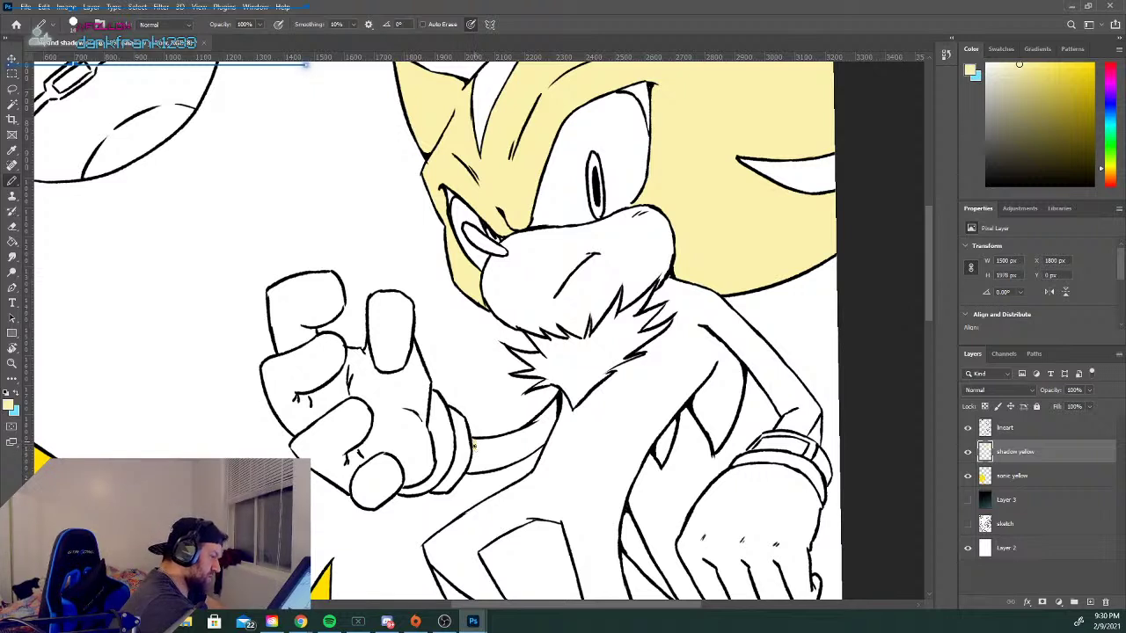
pyautogui.moveTo(475, 470)
pyautogui.mouseDown()
pyautogui.moveTo(542, 444)
pyautogui.moveTo(543, 416)
pyautogui.moveTo(478, 440)
pyautogui.moveTo(552, 406)
pyautogui.mouseUp()
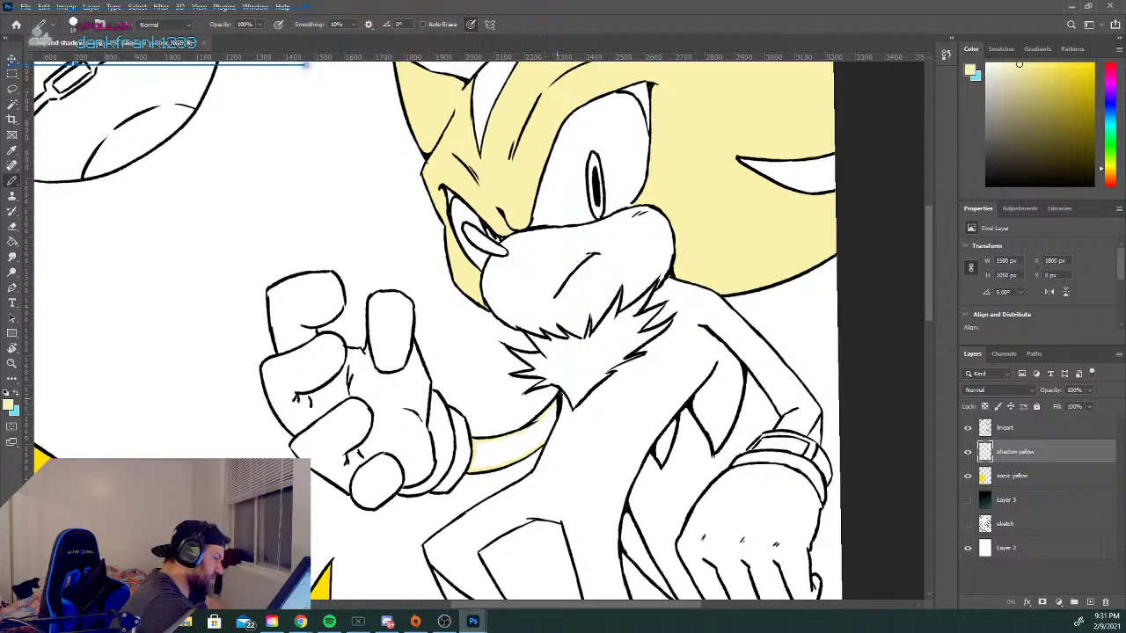
pyautogui.moveTo(568, 402)
pyautogui.mouseDown()
pyautogui.moveTo(580, 406)
pyautogui.moveTo(674, 326)
pyautogui.mouseUp()
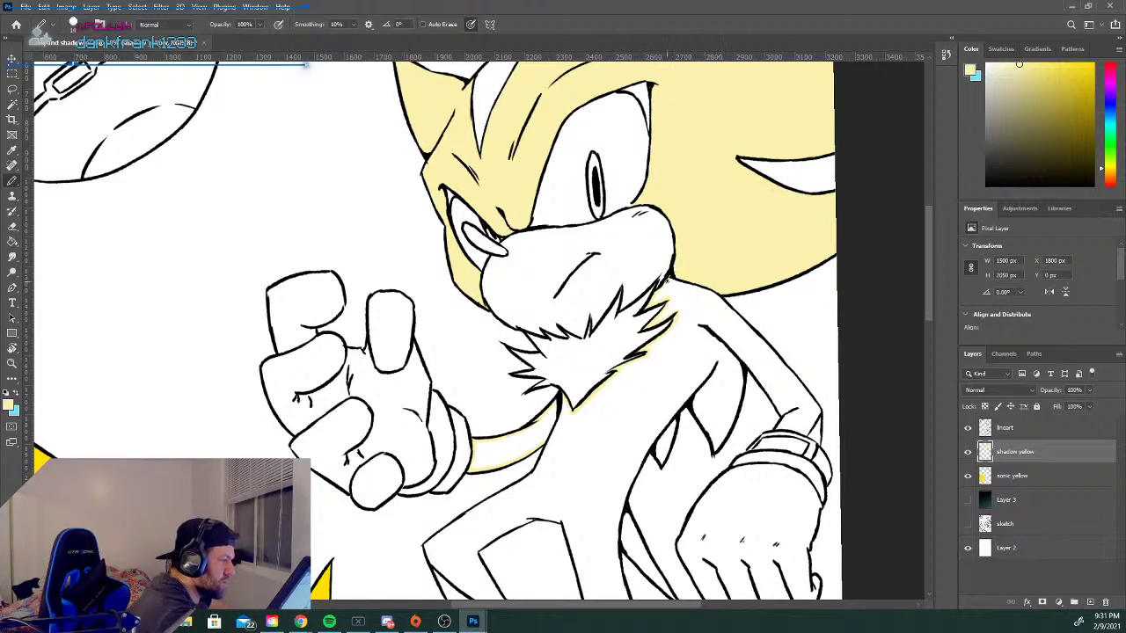
# Outline the upper hedgehog's lowered arm, the quills behind the torso, the back edge and the spike behind the hip in pale yellow.
pyautogui.moveTo(687, 283)
pyautogui.mouseDown()
pyautogui.moveTo(728, 308)
pyautogui.moveTo(810, 396)
pyautogui.mouseUp()
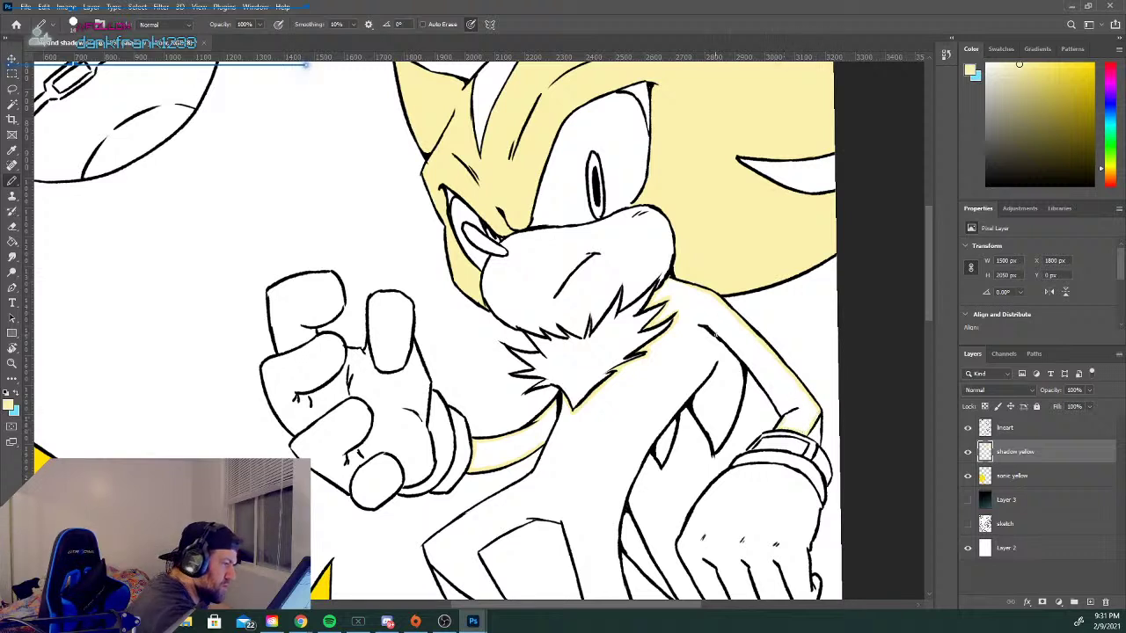
pyautogui.moveTo(743, 363); pyautogui.dragTo(779, 411)
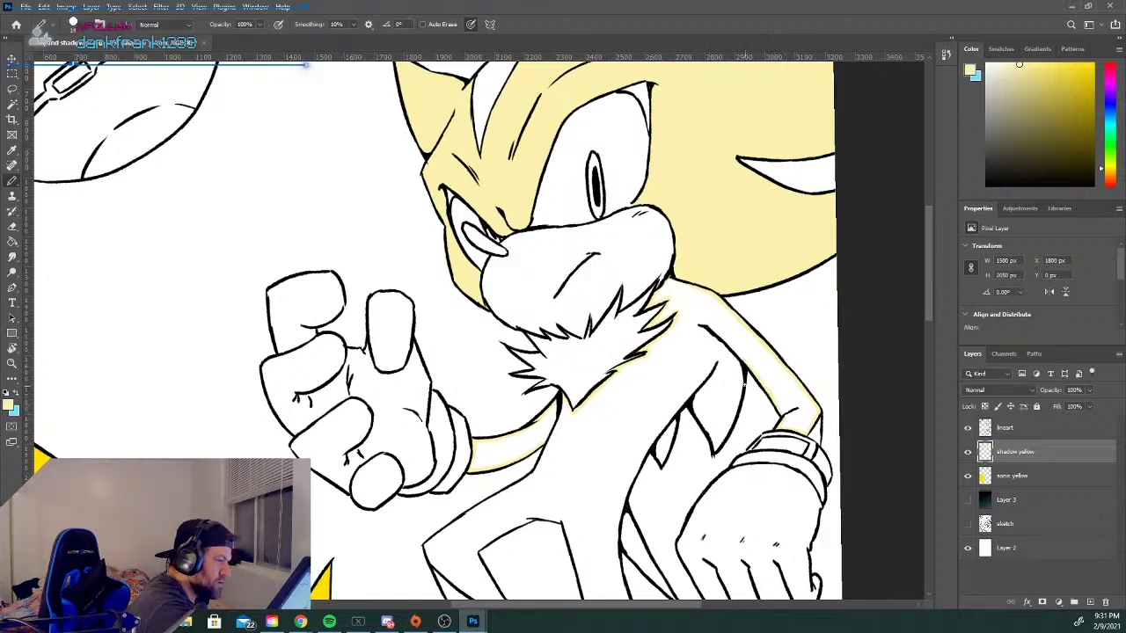
pyautogui.moveTo(742, 363)
pyautogui.mouseDown()
pyautogui.moveTo(736, 411)
pyautogui.moveTo(715, 450)
pyautogui.mouseUp()
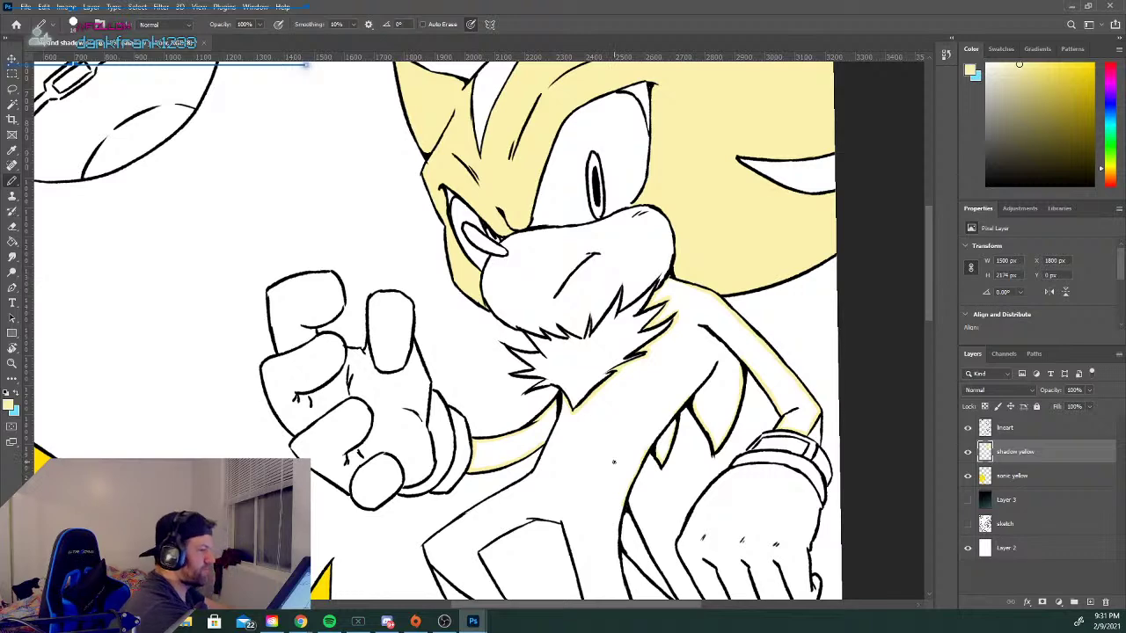
pyautogui.scroll(-1, 924, 262)
pyautogui.moveTo(924, 263); pyautogui.dragTo(924, 277)
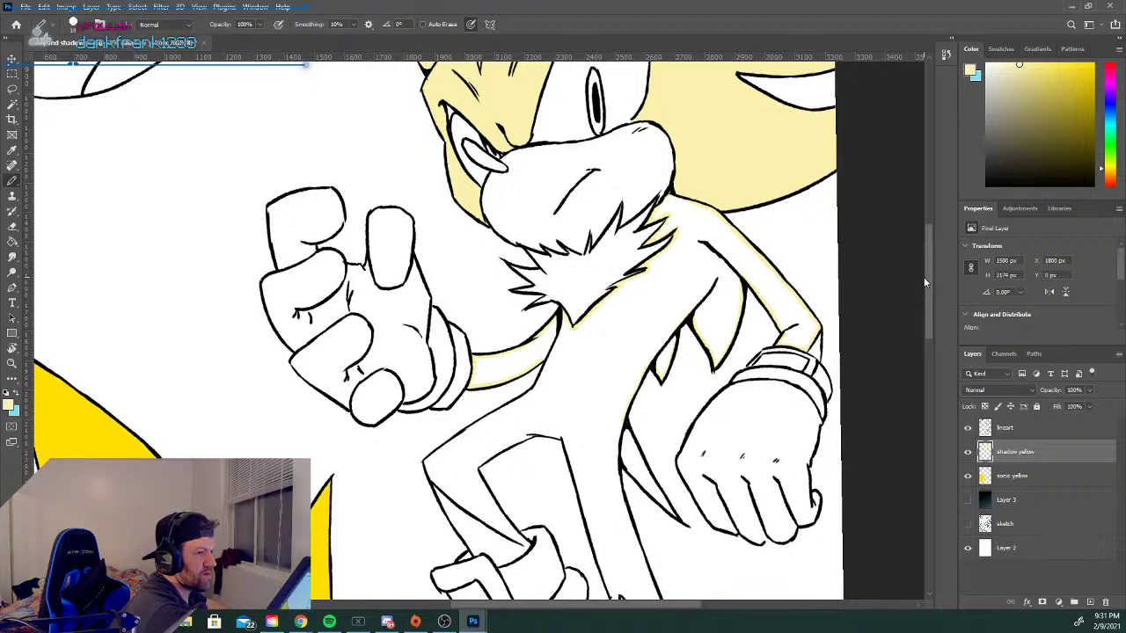
pyautogui.moveTo(924, 277); pyautogui.dragTo(922, 280)
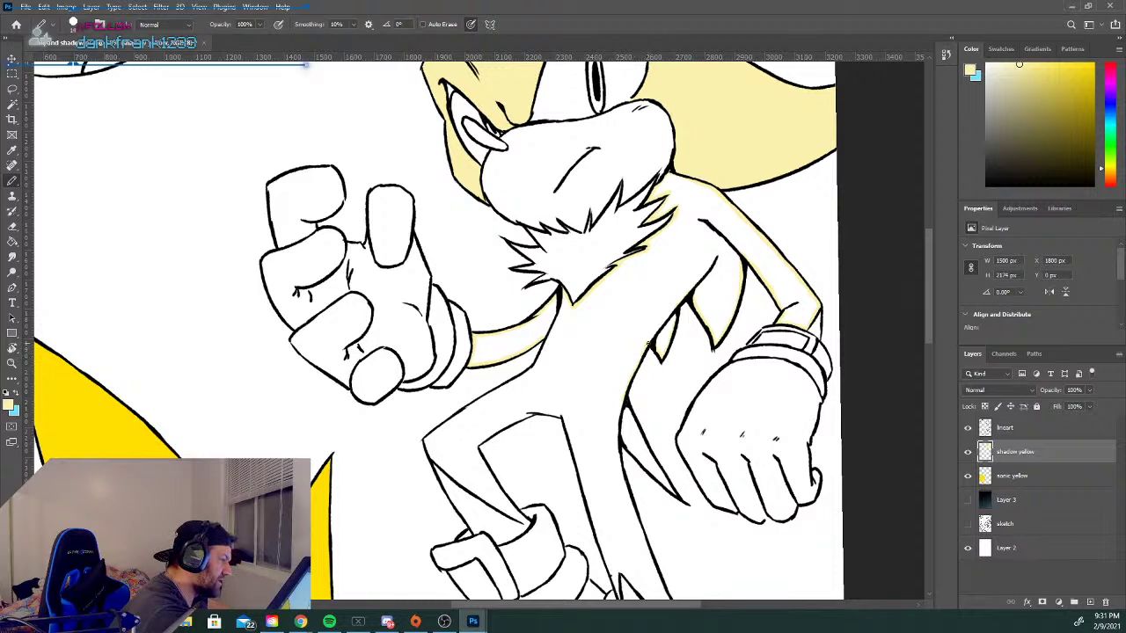
pyautogui.moveTo(626, 394)
pyautogui.mouseDown()
pyautogui.moveTo(665, 485)
pyautogui.moveTo(626, 447)
pyautogui.mouseUp()
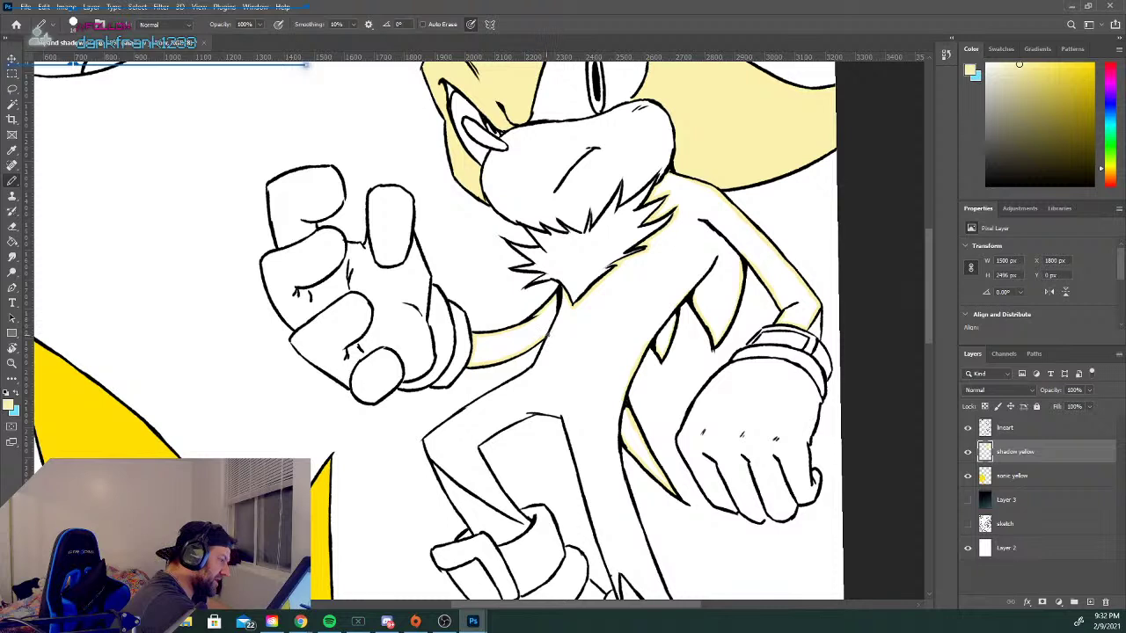
# Trace pale yellow inside both of the upper hedgehog's legs, from the waist down to the shoe cuffs.
pyautogui.moveTo(519, 376)
pyautogui.mouseDown()
pyautogui.moveTo(430, 434)
pyautogui.moveTo(430, 456)
pyautogui.moveTo(490, 503)
pyautogui.mouseUp()
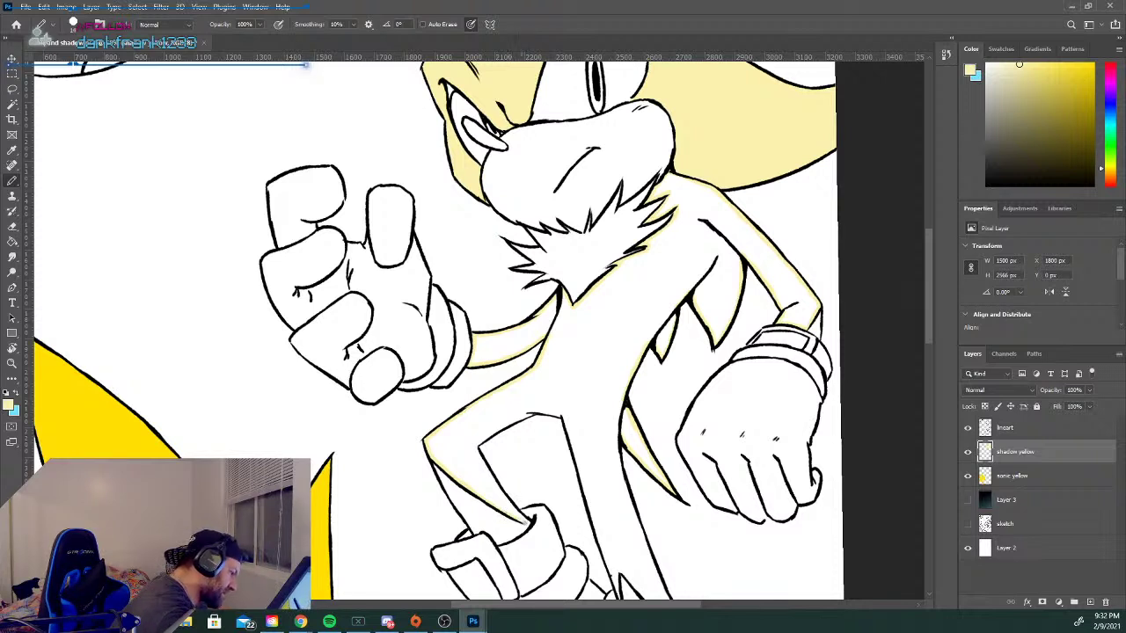
pyautogui.moveTo(530, 524)
pyautogui.mouseDown()
pyautogui.moveTo(476, 411)
pyautogui.moveTo(477, 444)
pyautogui.moveTo(525, 414)
pyautogui.moveTo(563, 416)
pyautogui.moveTo(601, 548)
pyautogui.mouseUp()
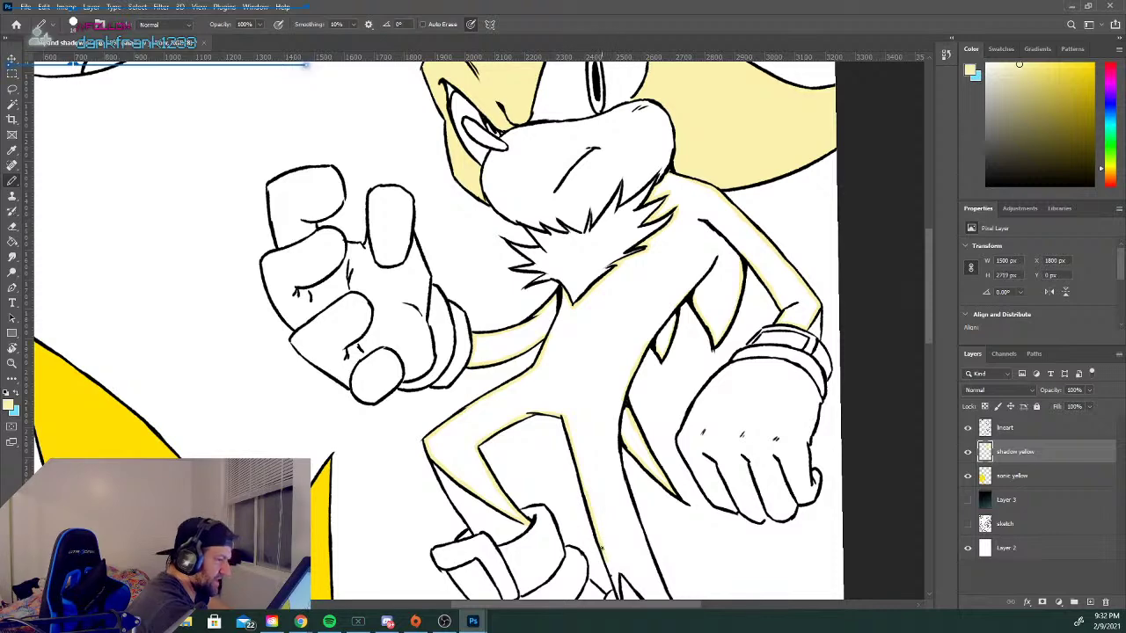
pyautogui.moveTo(926, 279); pyautogui.dragTo(913, 311)
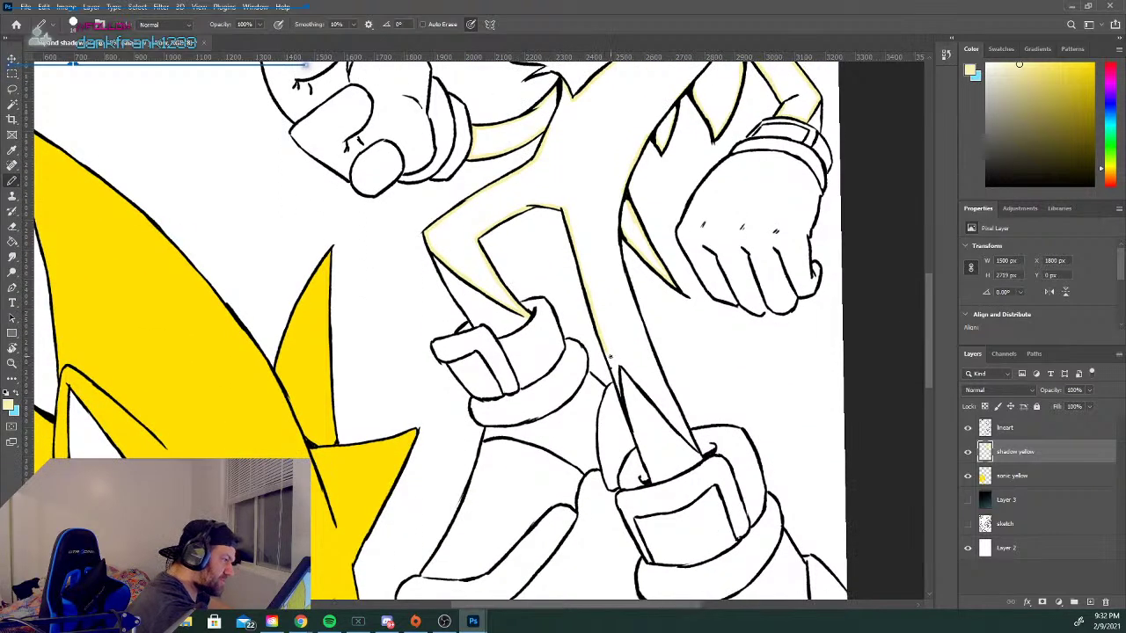
pyautogui.moveTo(606, 352); pyautogui.dragTo(617, 385)
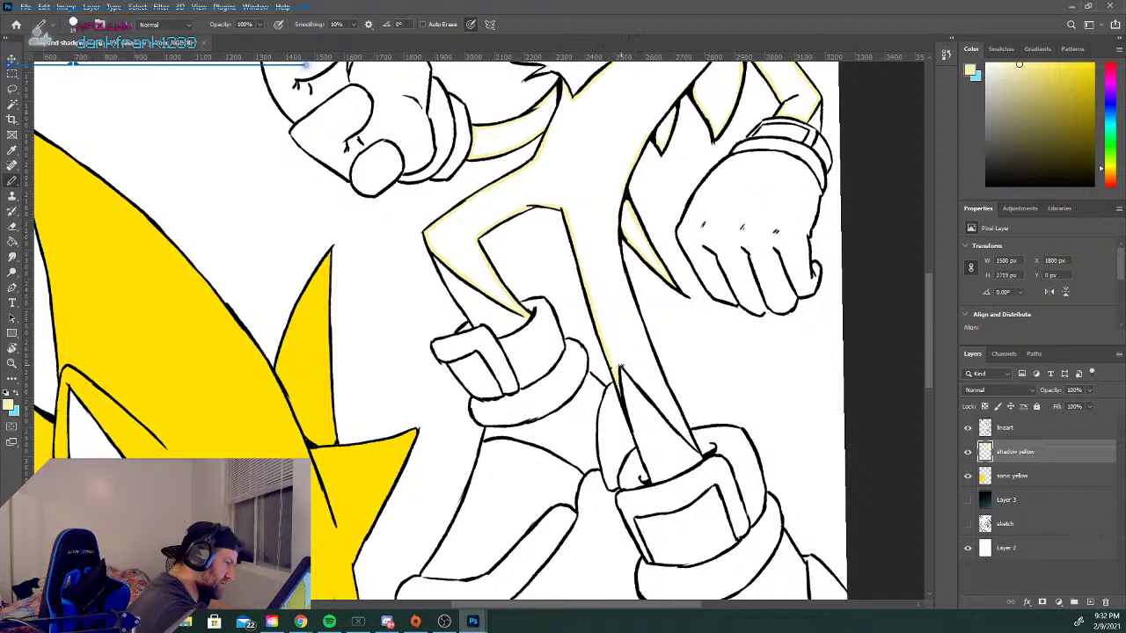
pyautogui.moveTo(621, 367)
pyautogui.mouseDown()
pyautogui.moveTo(689, 443)
pyautogui.moveTo(614, 257)
pyautogui.mouseUp()
pyautogui.moveTo(651, 361); pyautogui.dragTo(618, 228)
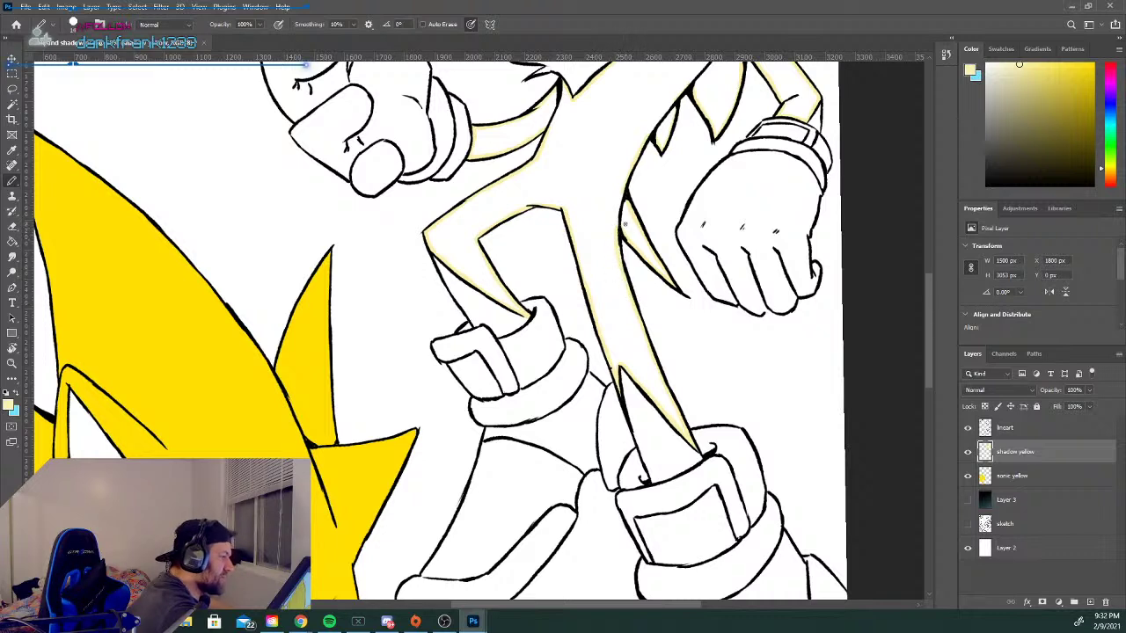
# Fill the upper hedgehog's outlined torso, arms, legs and back spikes with pale yellow using the Paint Bucket tool.
pyautogui.moveTo(926, 330); pyautogui.dragTo(930, 293)
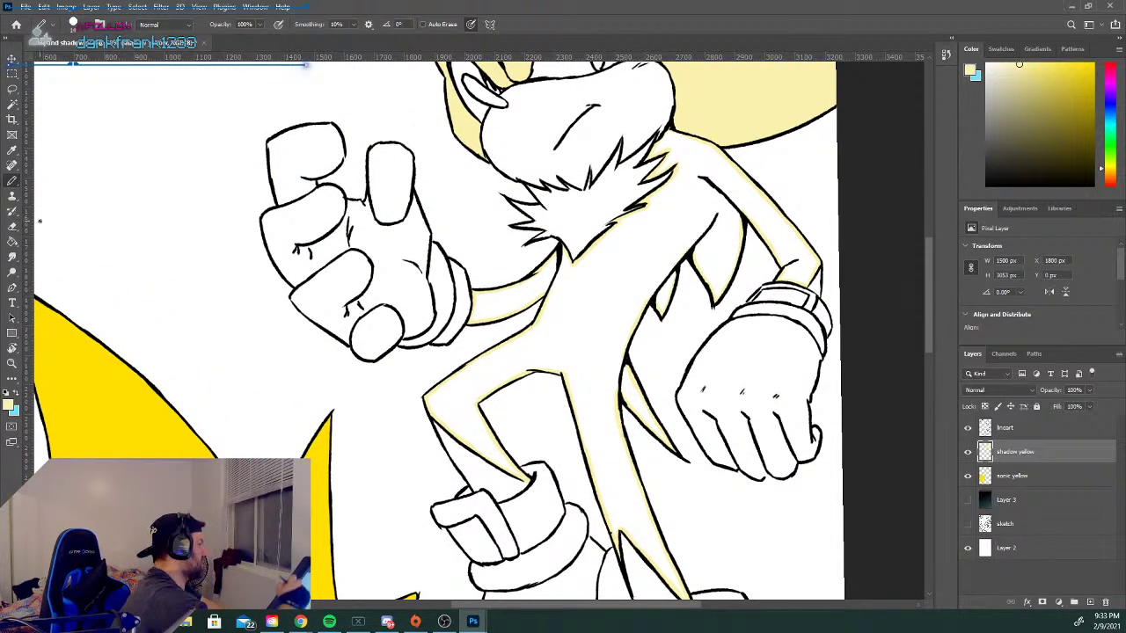
pyautogui.press('g')
pyautogui.click(615, 305)
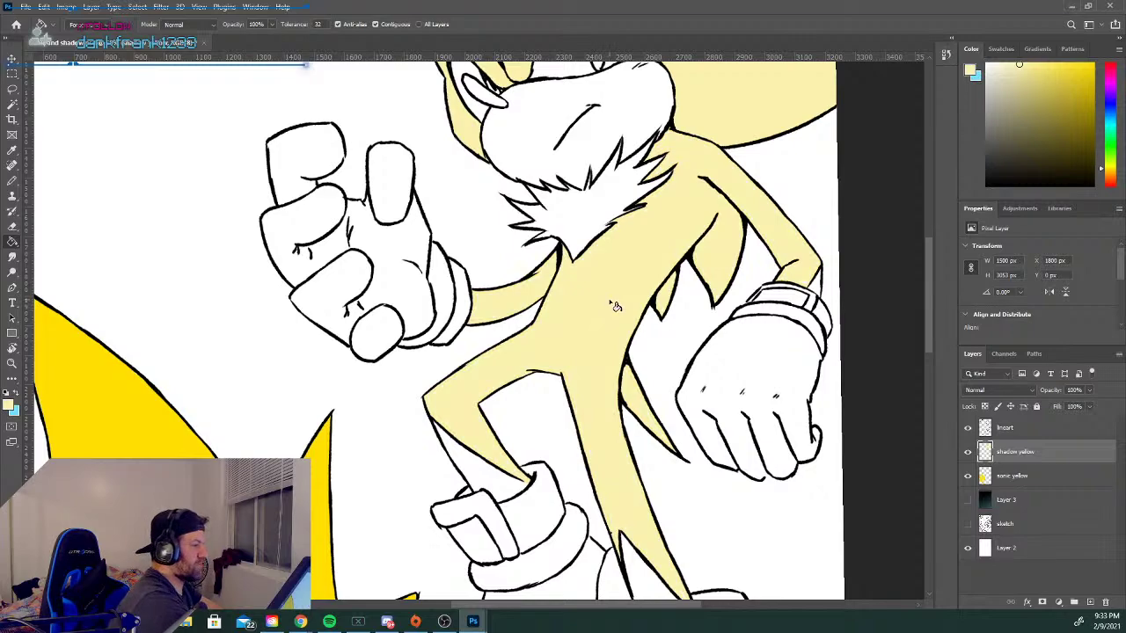
# Check the yellow flats of both hedgehogs on the whole page with the dark gradient layer shown and hidden.
pyautogui.moveTo(928, 318); pyautogui.dragTo(925, 294)
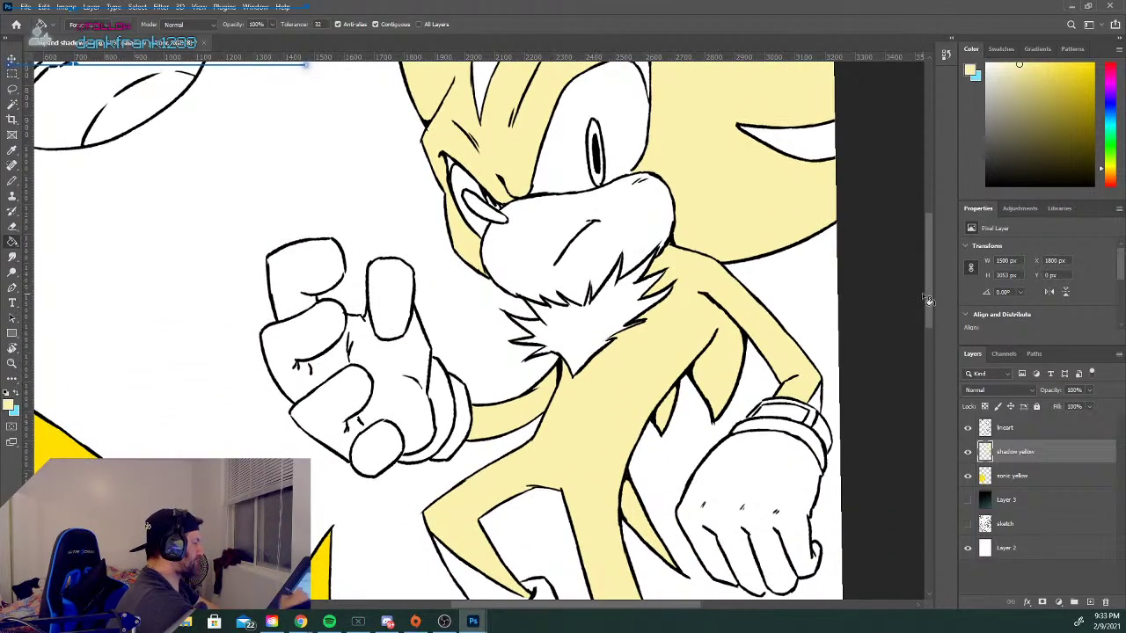
pyautogui.hotkey('ctrl', '-')
pyautogui.hotkey('ctrl', '0')
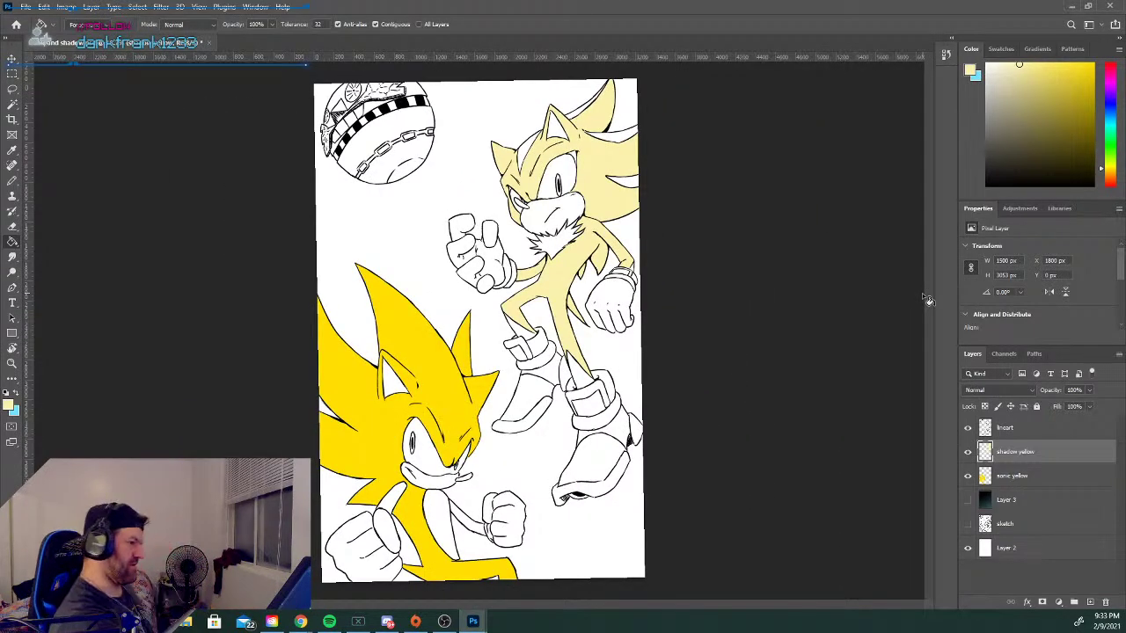
pyautogui.click(967, 499)
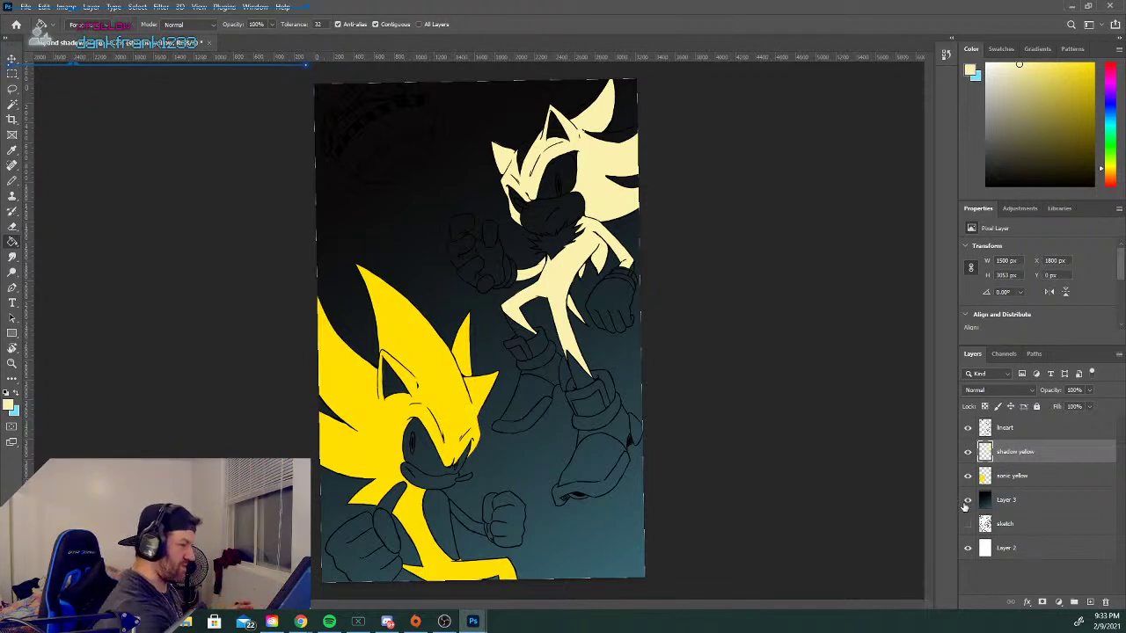
pyautogui.click(967, 499)
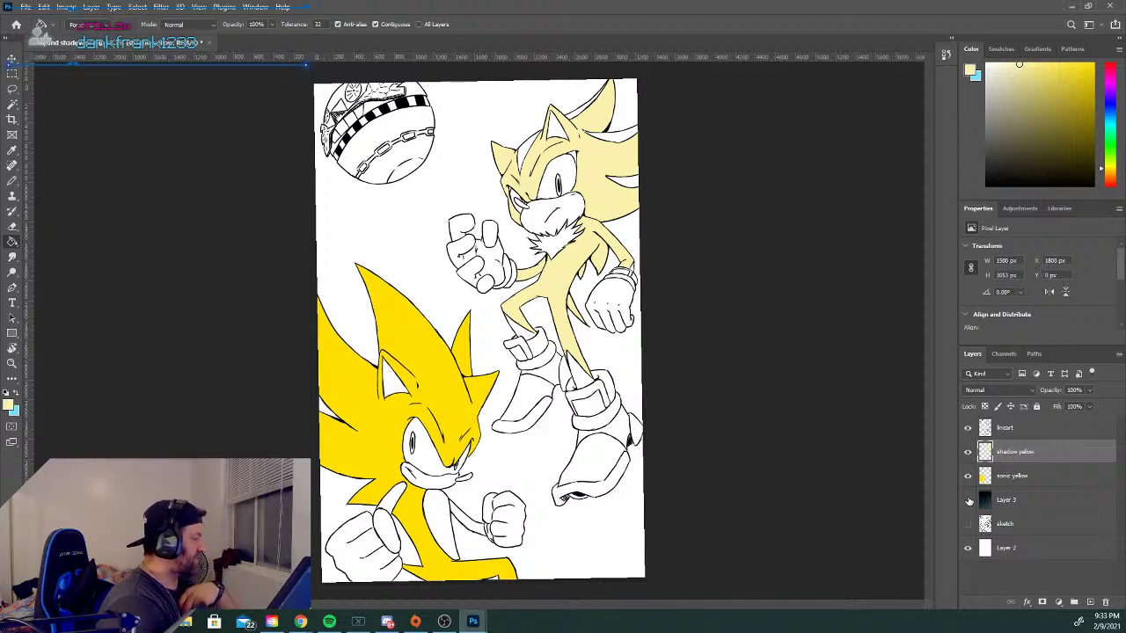
pyautogui.click(968, 500)
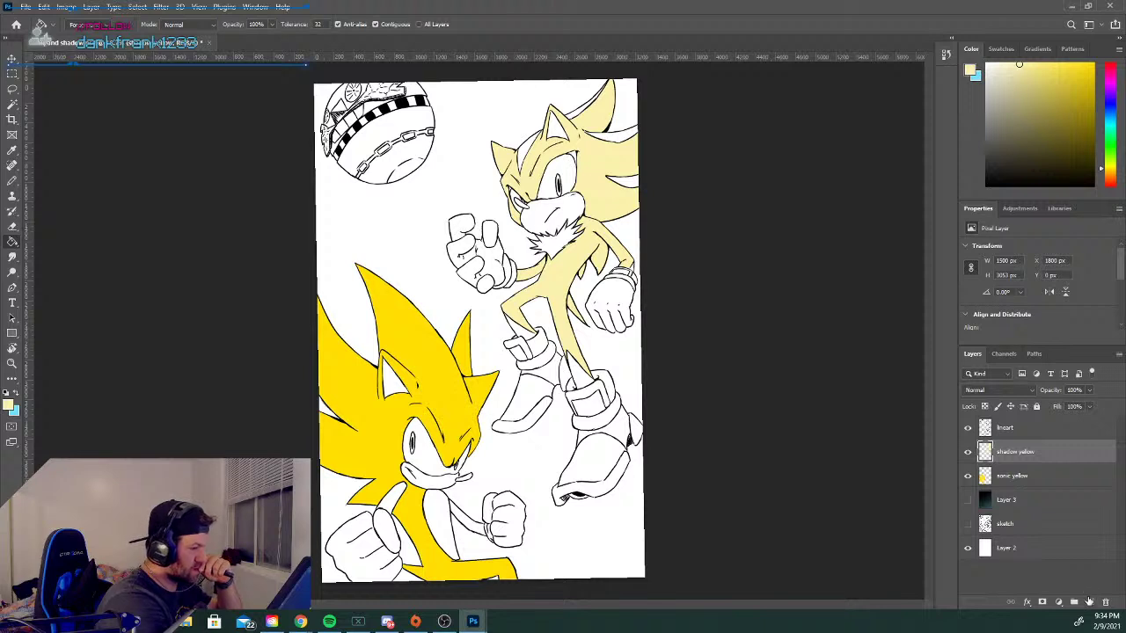
# Add a new layer above the pale yellow flats and name it "death egg".
pyautogui.click(1090, 602)
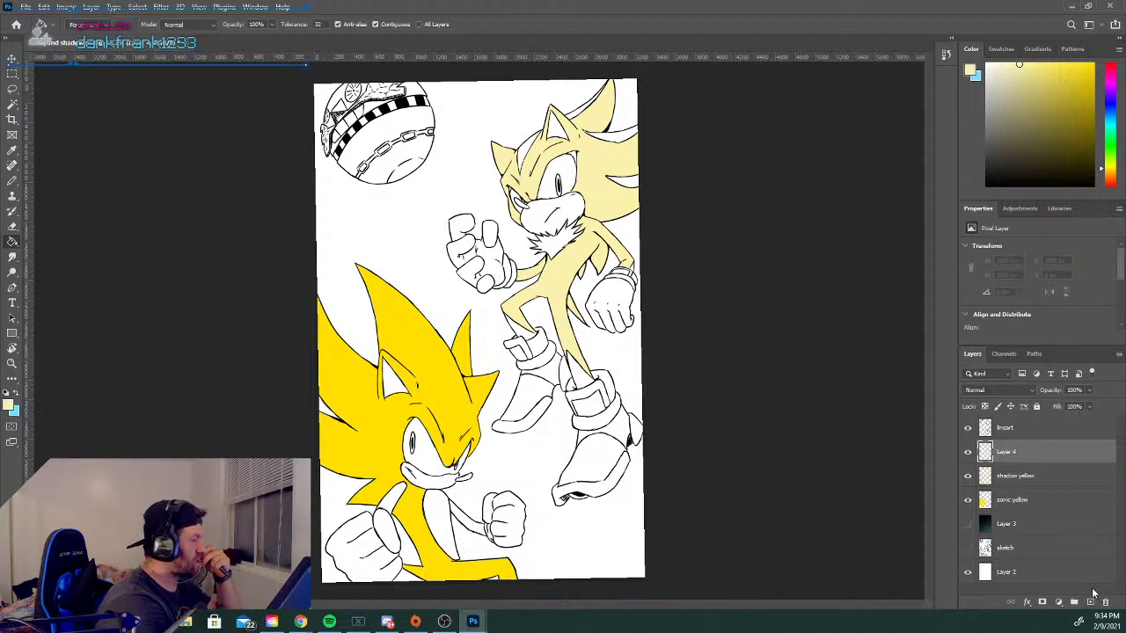
pyautogui.doubleClick(1007, 451)
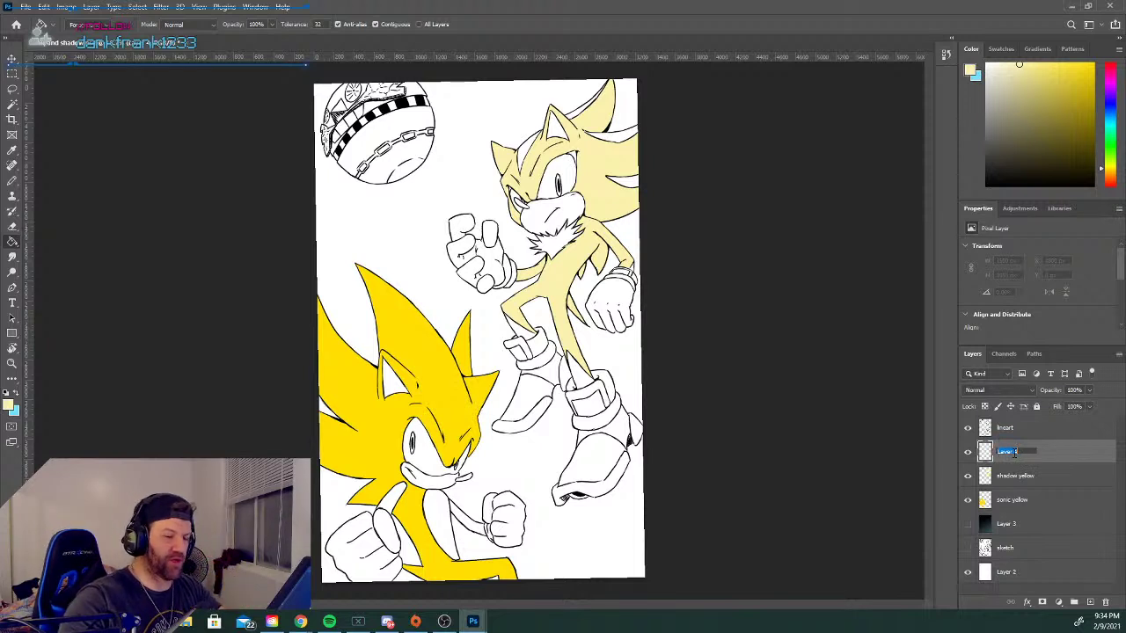
pyautogui.write('shadow blue')
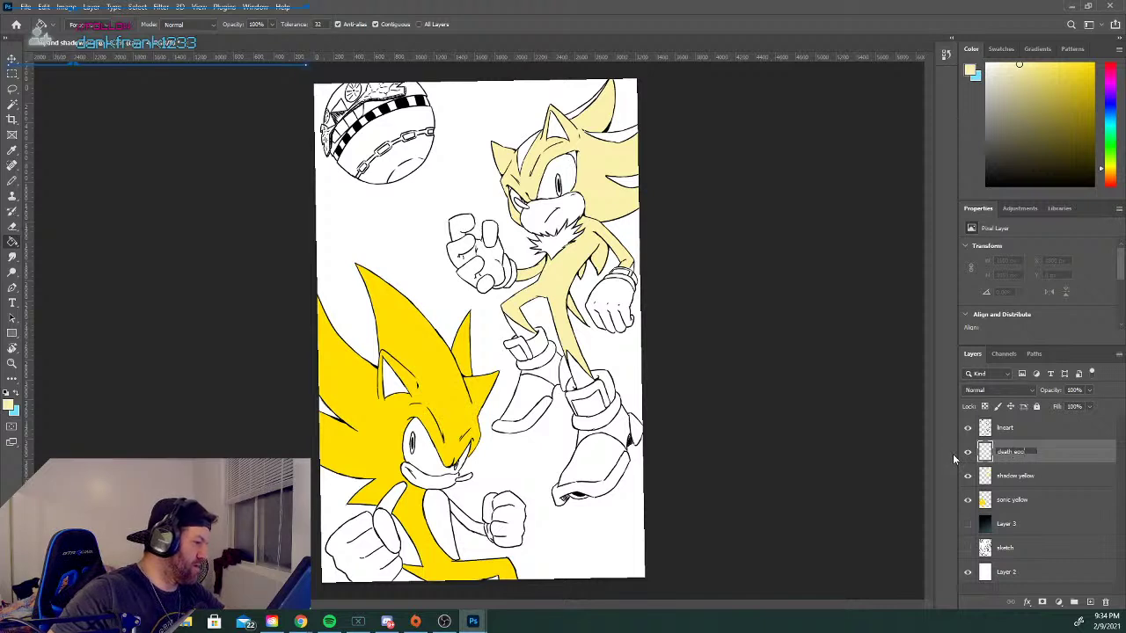
pyautogui.press('Return')
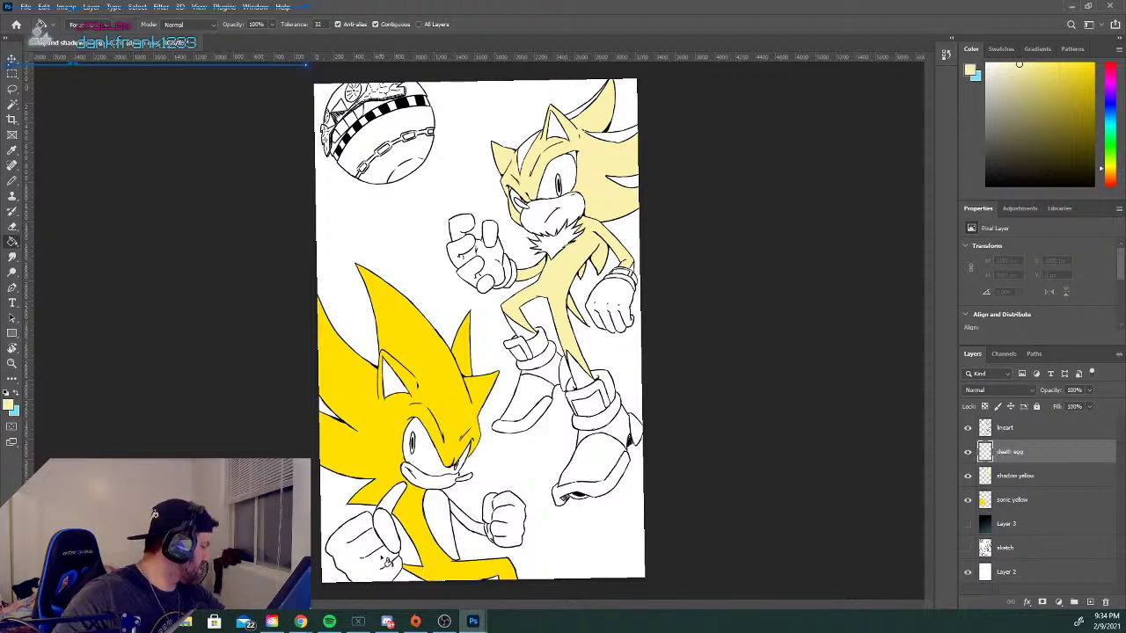
# Bring up the floating Death Egg reference image over the artwork and frame the line-art sphere beside it.
pyautogui.moveTo(472, 623)
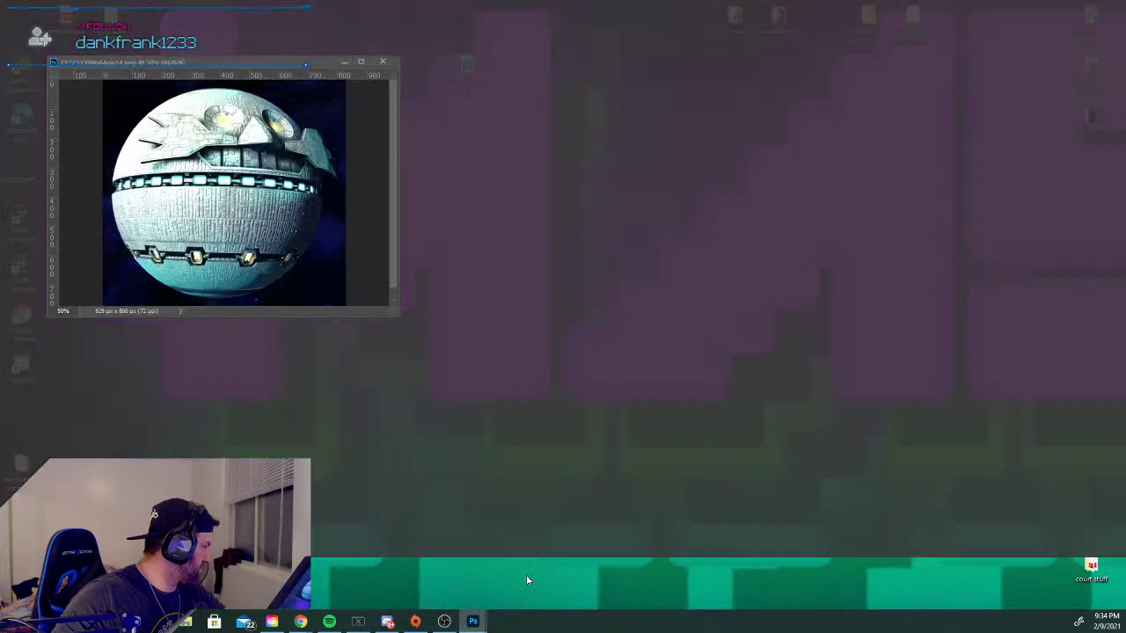
pyautogui.click(528, 581)
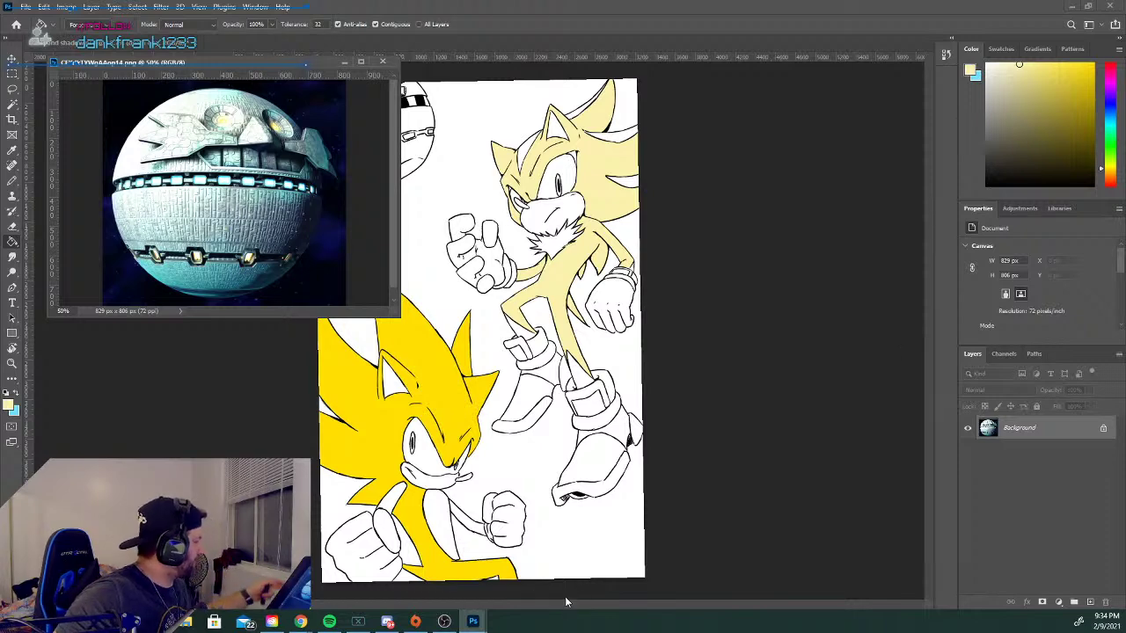
pyautogui.hotkey('ctrl', '+')
pyautogui.hotkey('ctrl', '-')
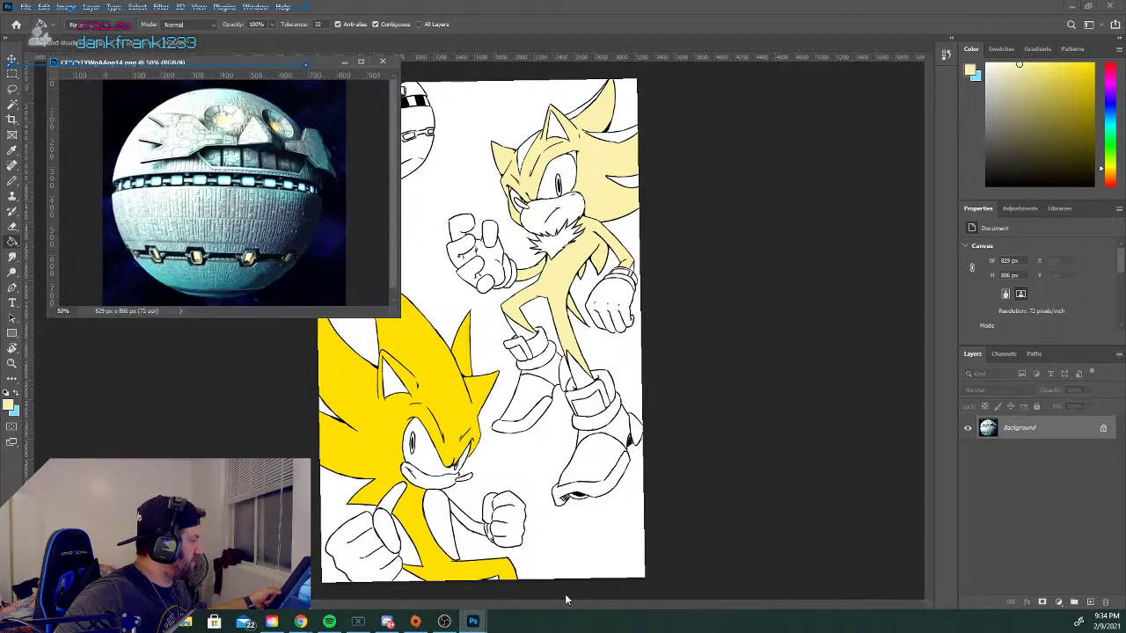
pyautogui.click(182, 445)
pyautogui.hotkey('ctrl', '+')
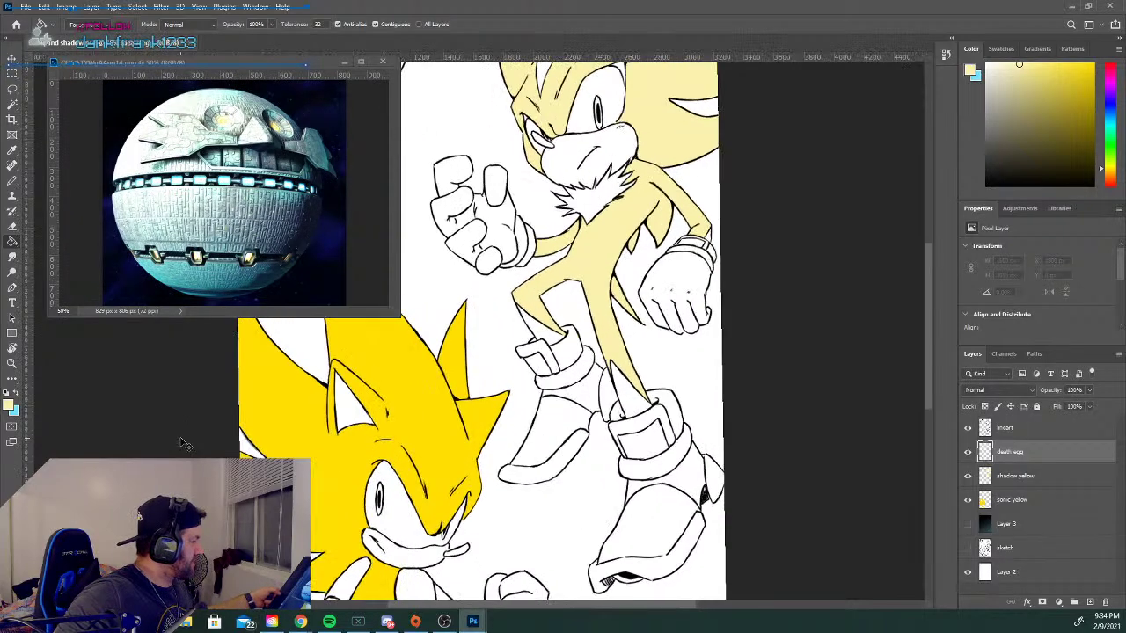
pyautogui.scroll(-3, 186, 444)
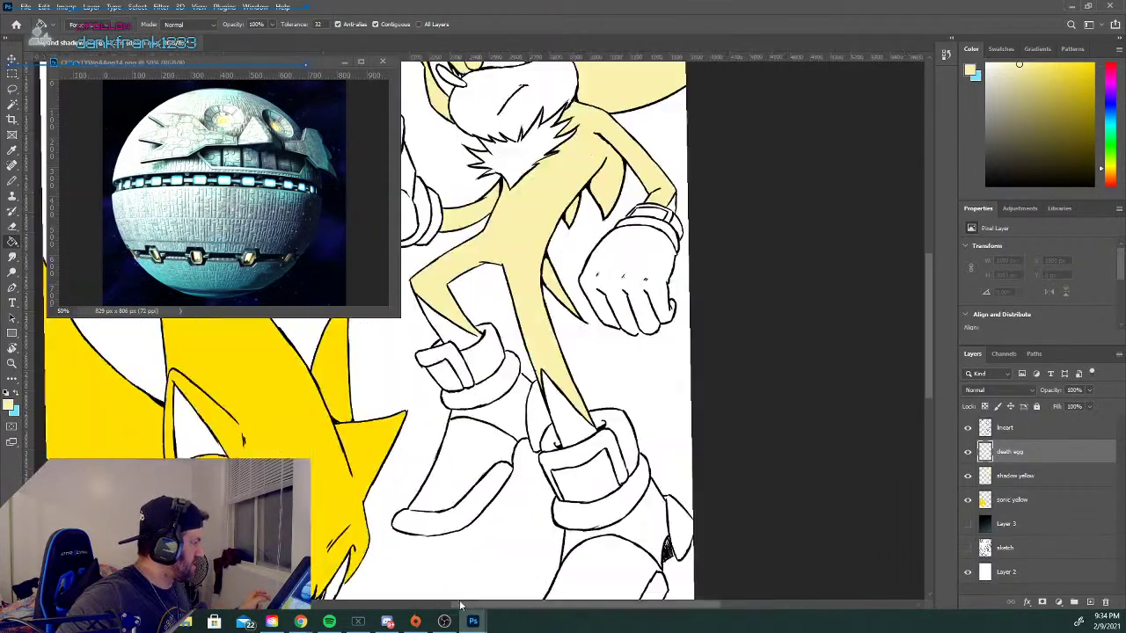
pyautogui.hotkey('ctrl', '+')
pyautogui.hscroll(-3, 375, 607)
pyautogui.moveTo(930, 324); pyautogui.dragTo(926, 232)
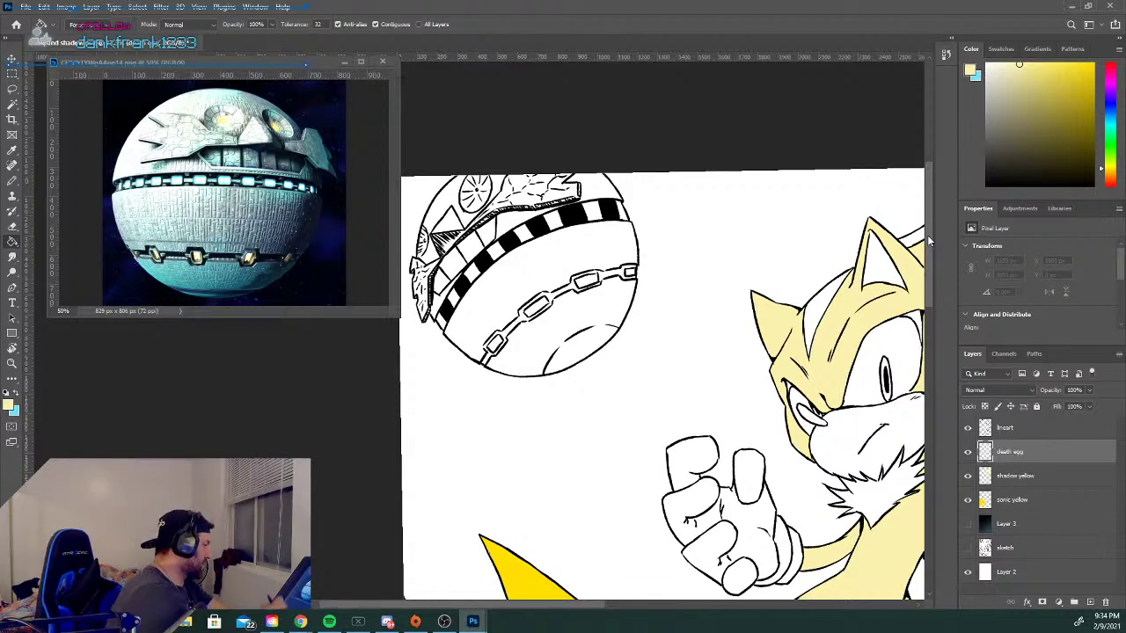
# Swap to the light blue colour and change it to a saturated cyan, #08f3fc.
pyautogui.press('x')
pyautogui.click(9, 404)
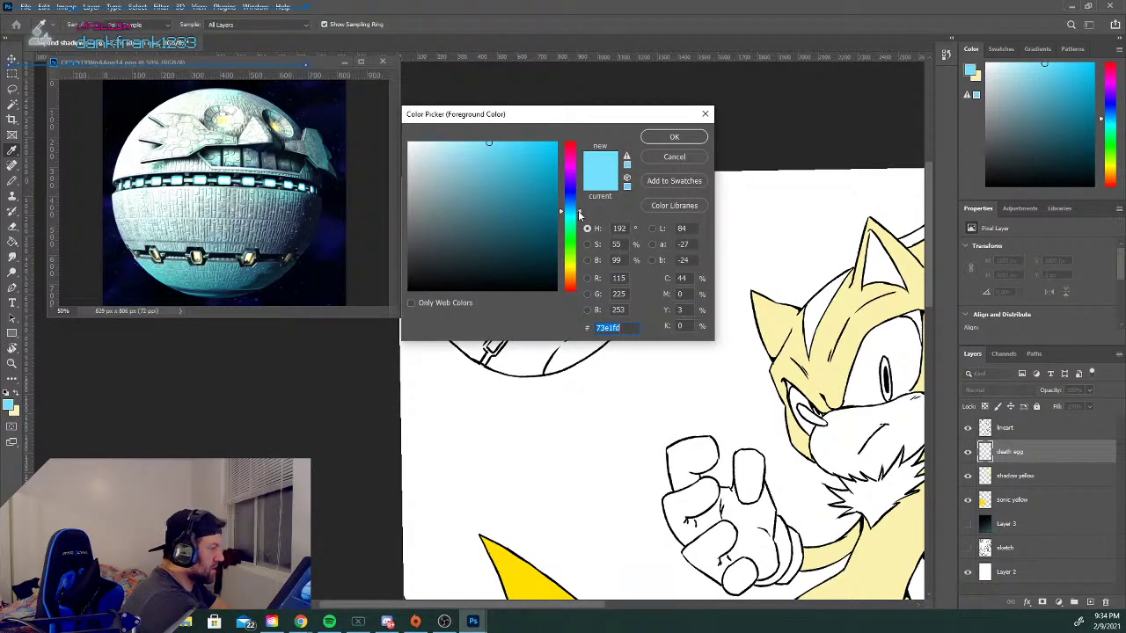
pyautogui.click(579, 215)
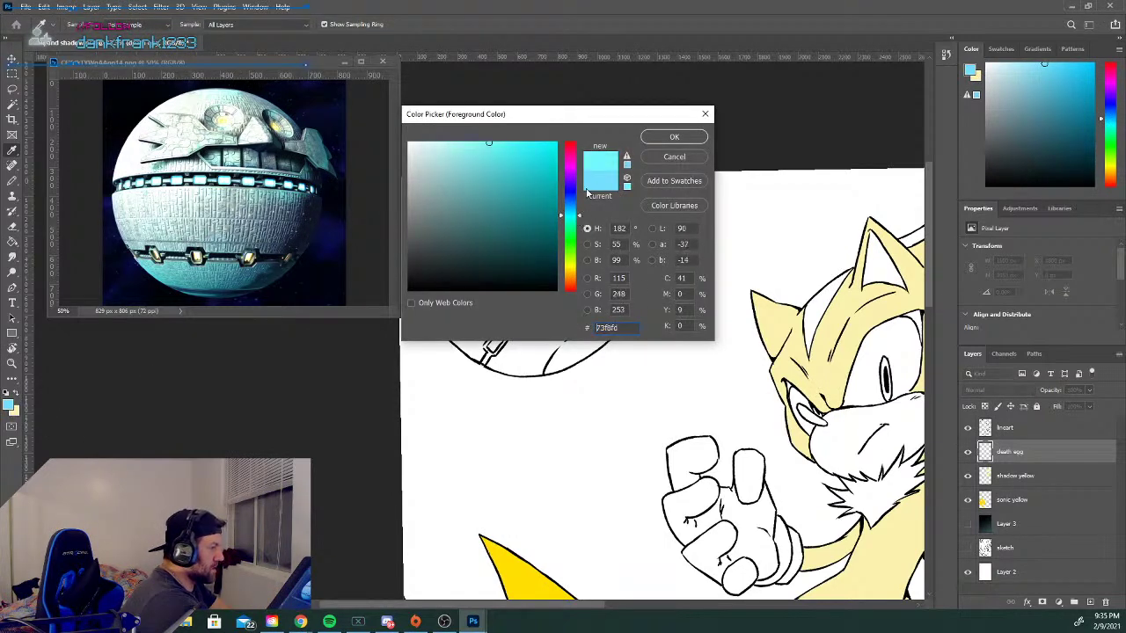
pyautogui.click(552, 143)
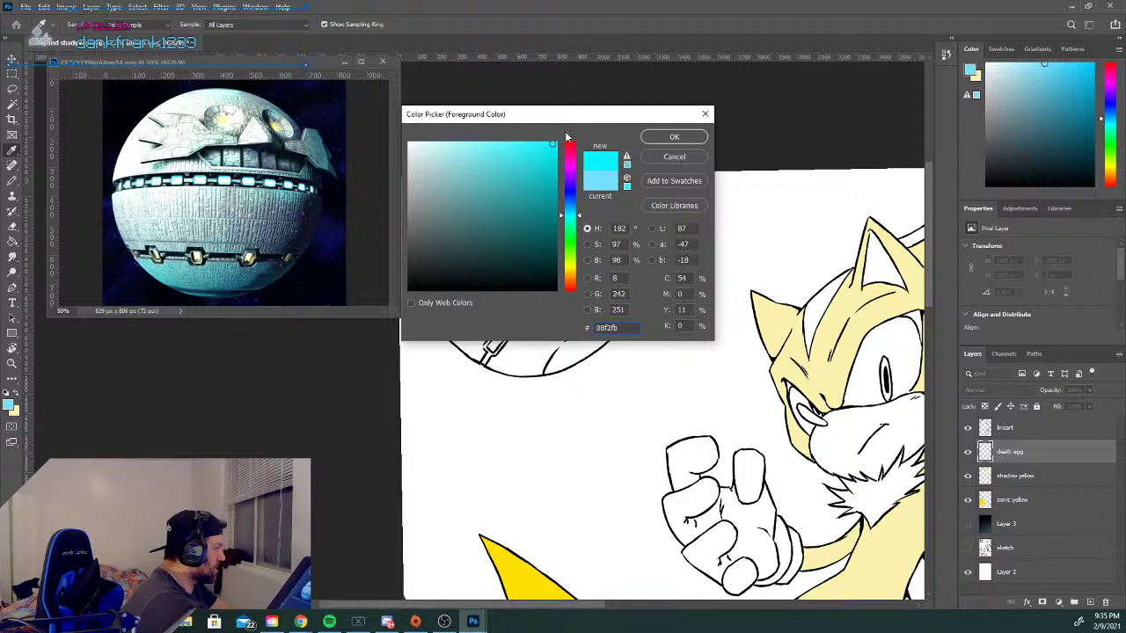
pyautogui.moveTo(552, 143); pyautogui.dragTo(553, 143)
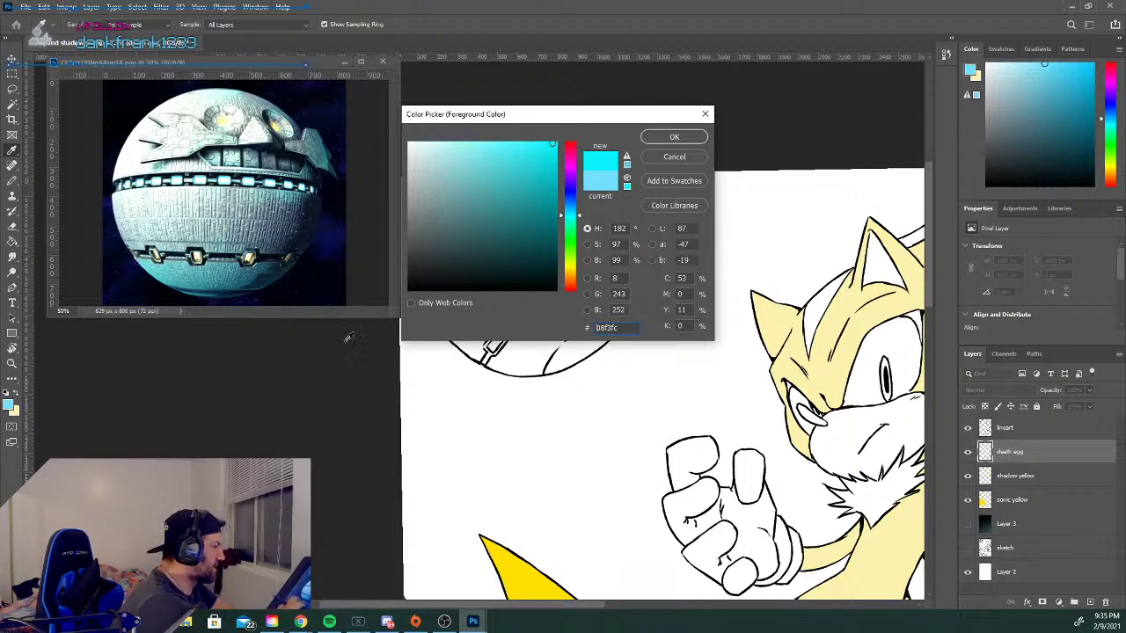
pyautogui.click(673, 138)
# Trace the inner edge of the Death Egg's outline in cyan on its layer, then fill the whole enclosed sphere with the same colour.
pyautogui.press('g')
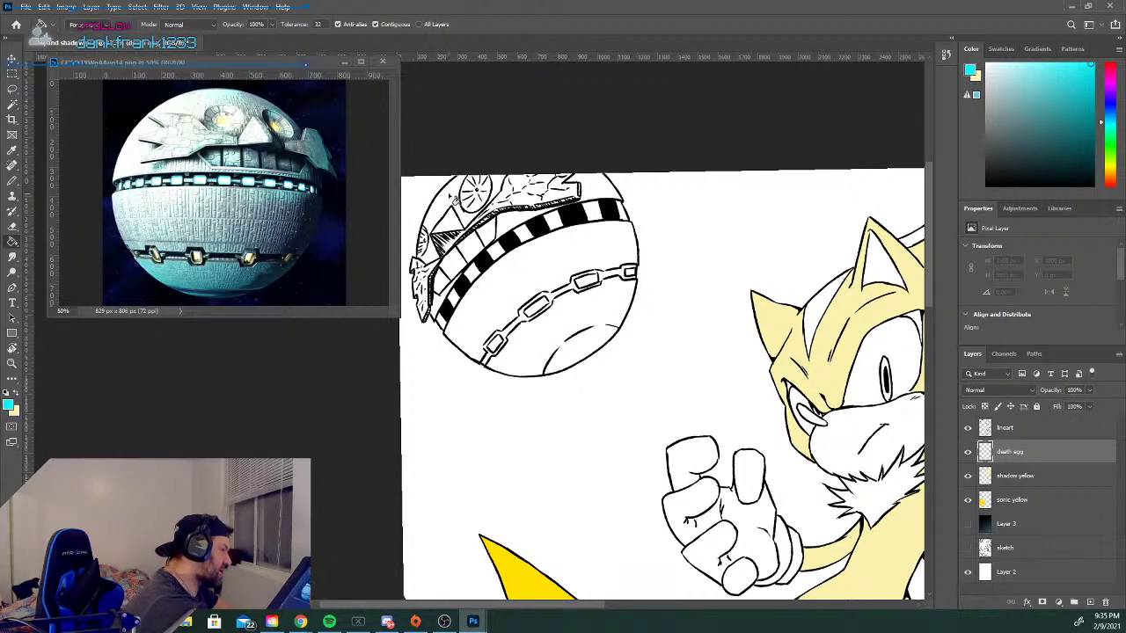
pyautogui.press('b')
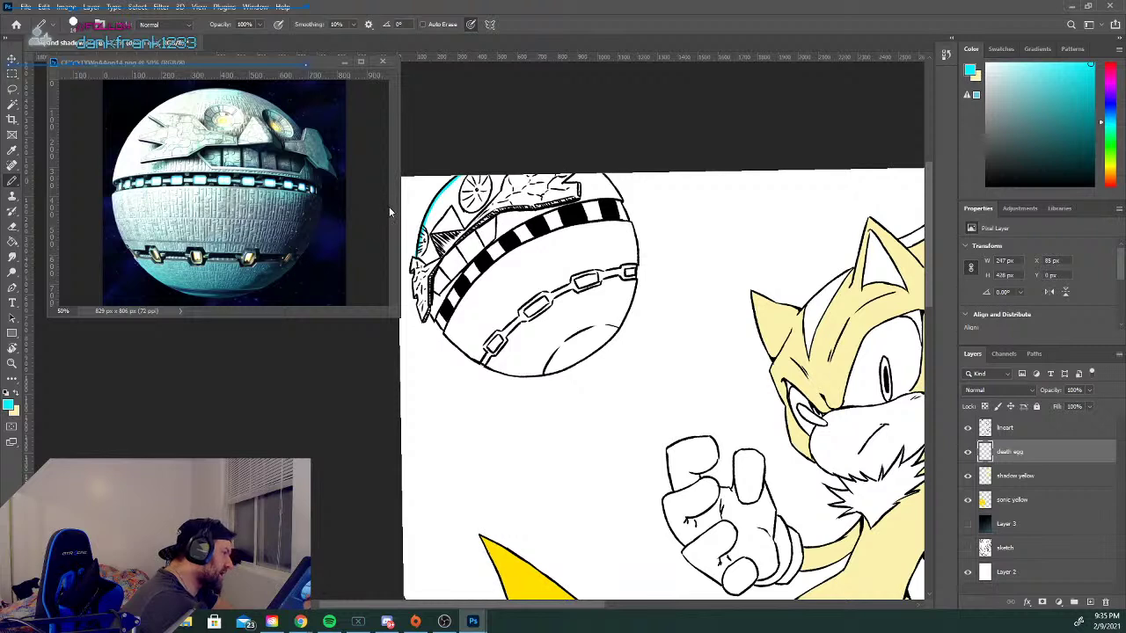
pyautogui.press('e')
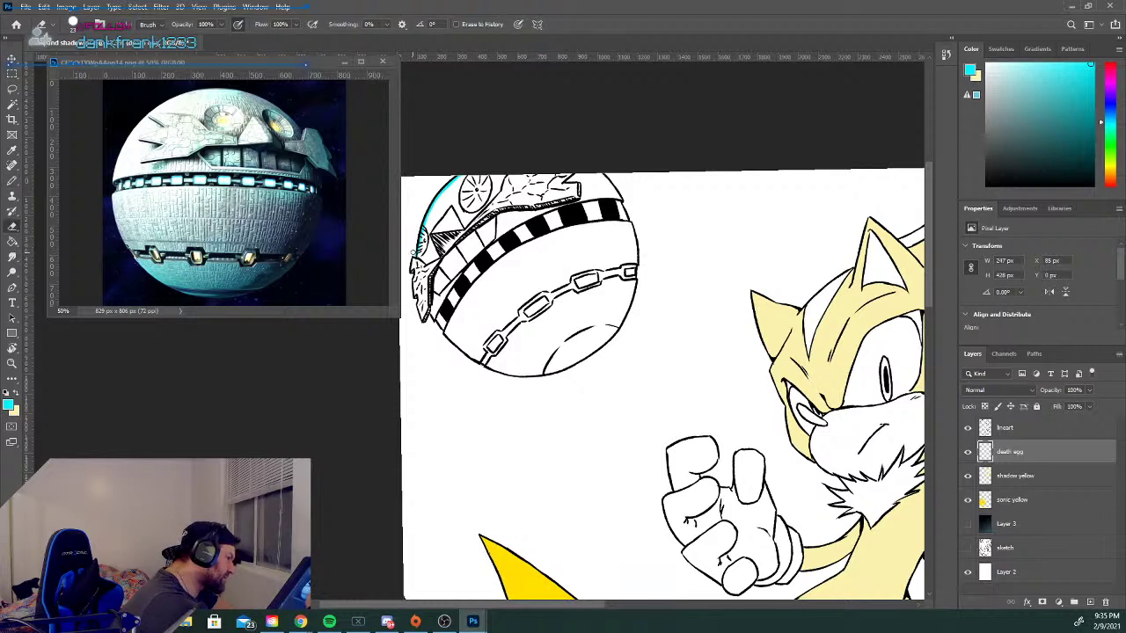
pyautogui.press('b')
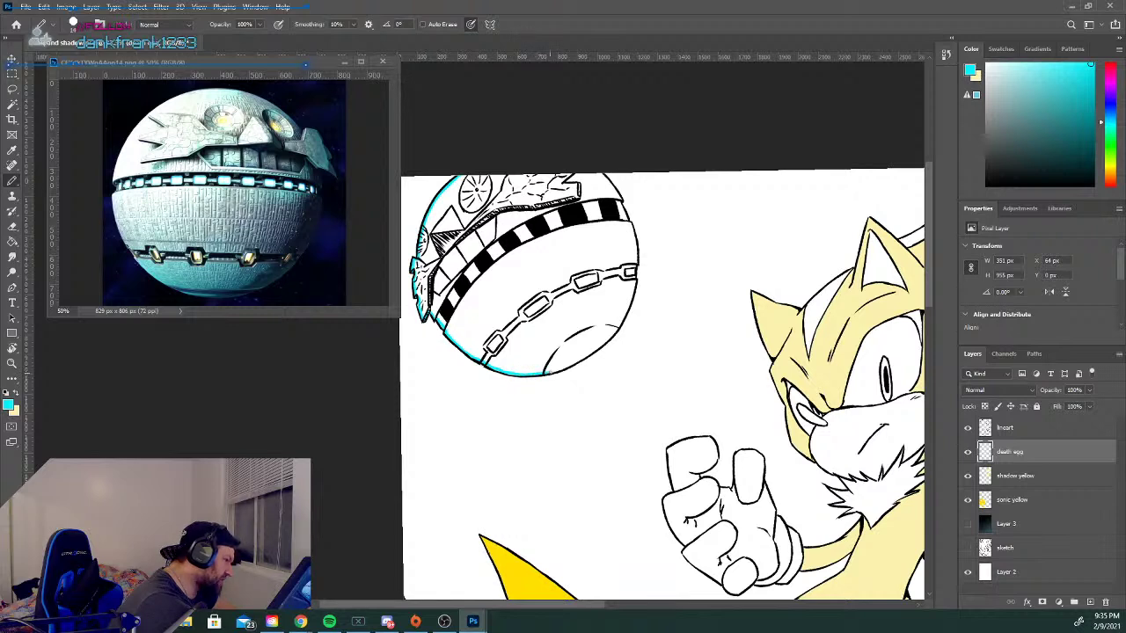
pyautogui.moveTo(554, 372); pyautogui.dragTo(607, 339)
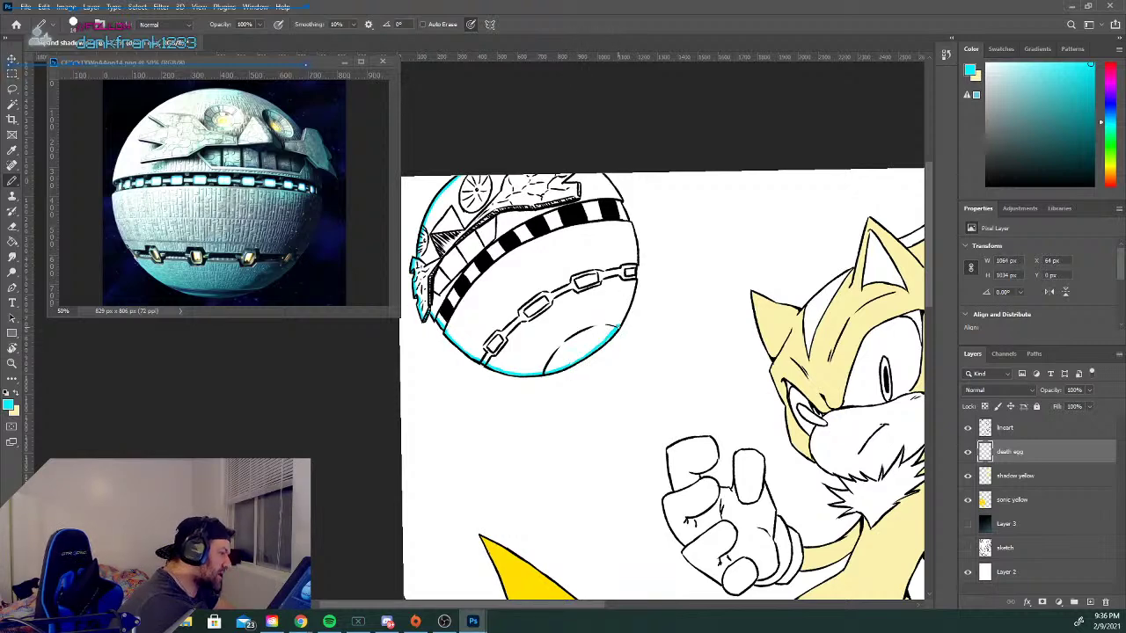
pyautogui.moveTo(628, 305); pyautogui.dragTo(634, 288)
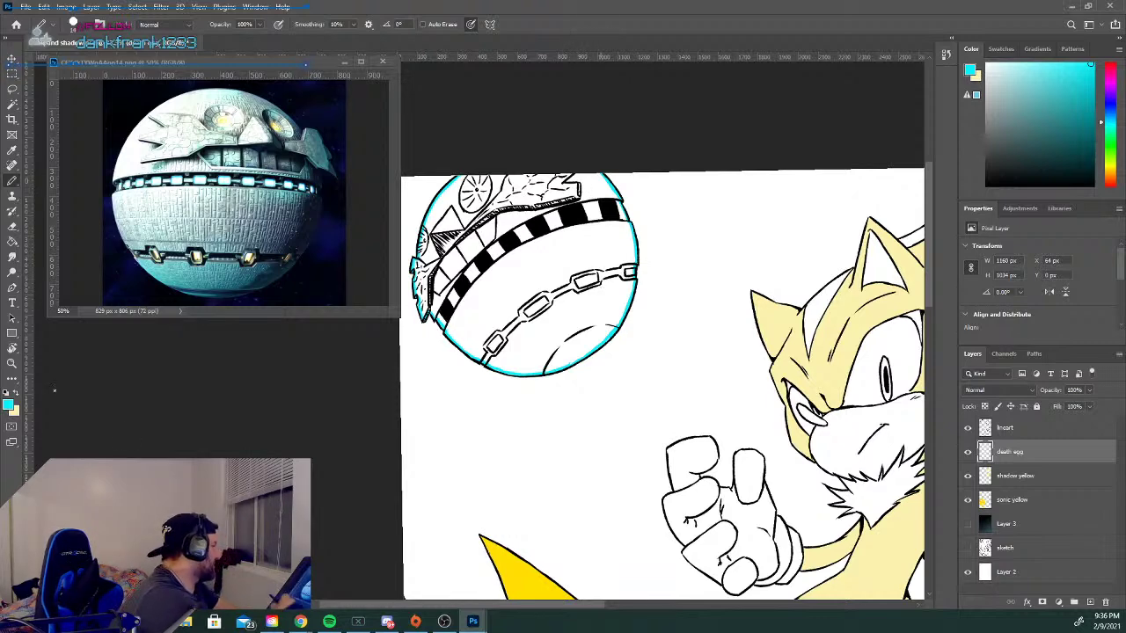
pyautogui.press('g')
pyautogui.click(547, 283)
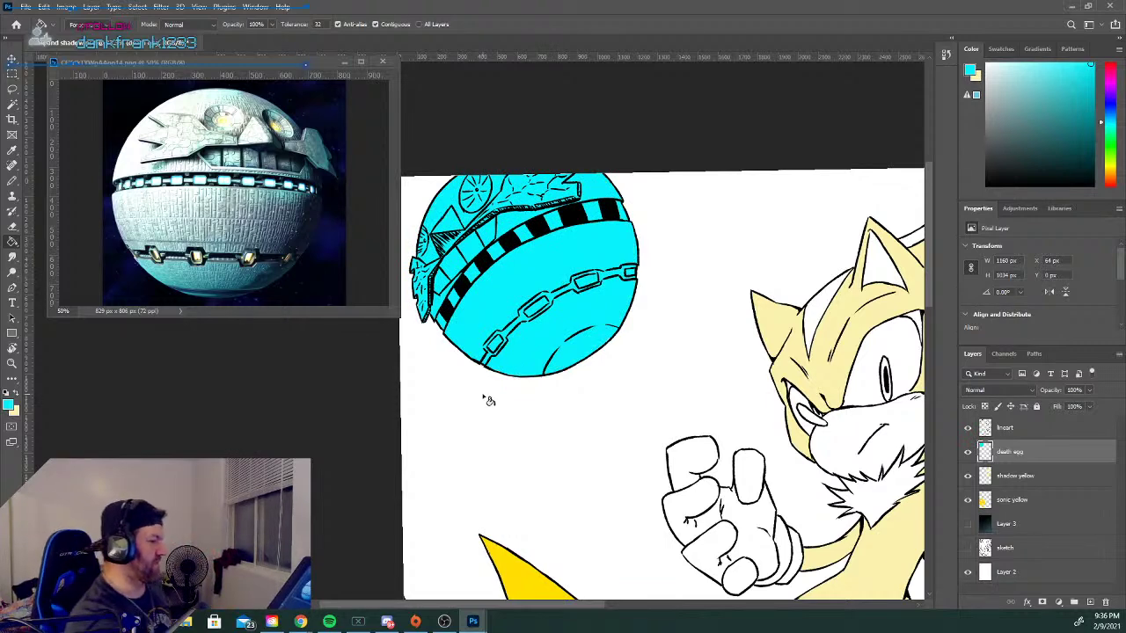
# Check the cyan sphere with the dark gradient layer shown and hidden, and examine the flats across the whole page.
pyautogui.click(968, 524)
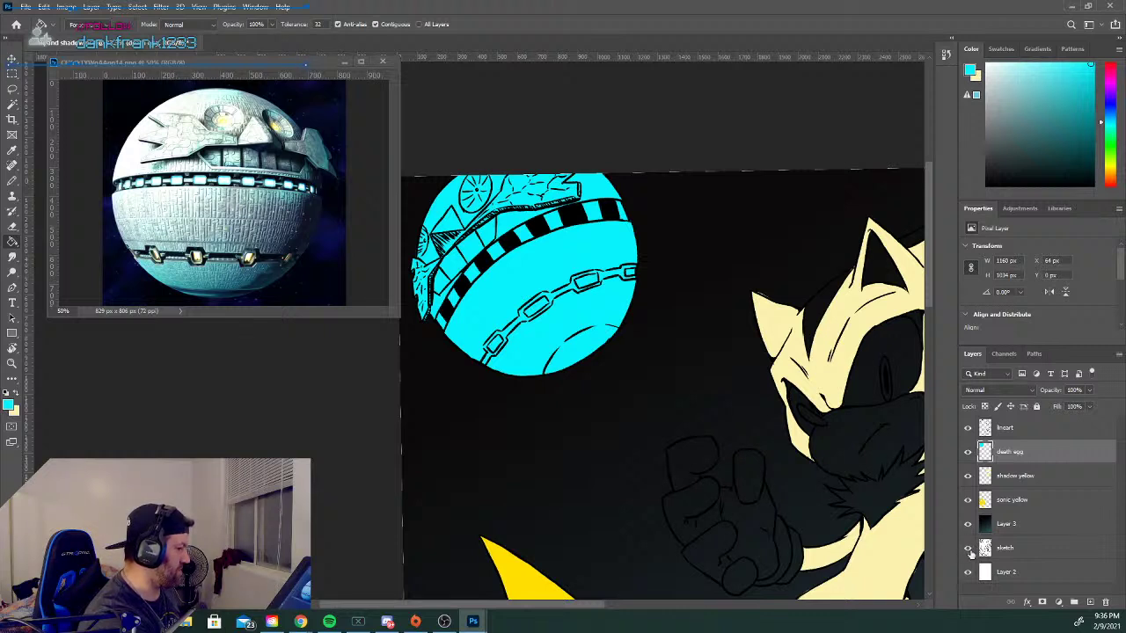
pyautogui.click(967, 525)
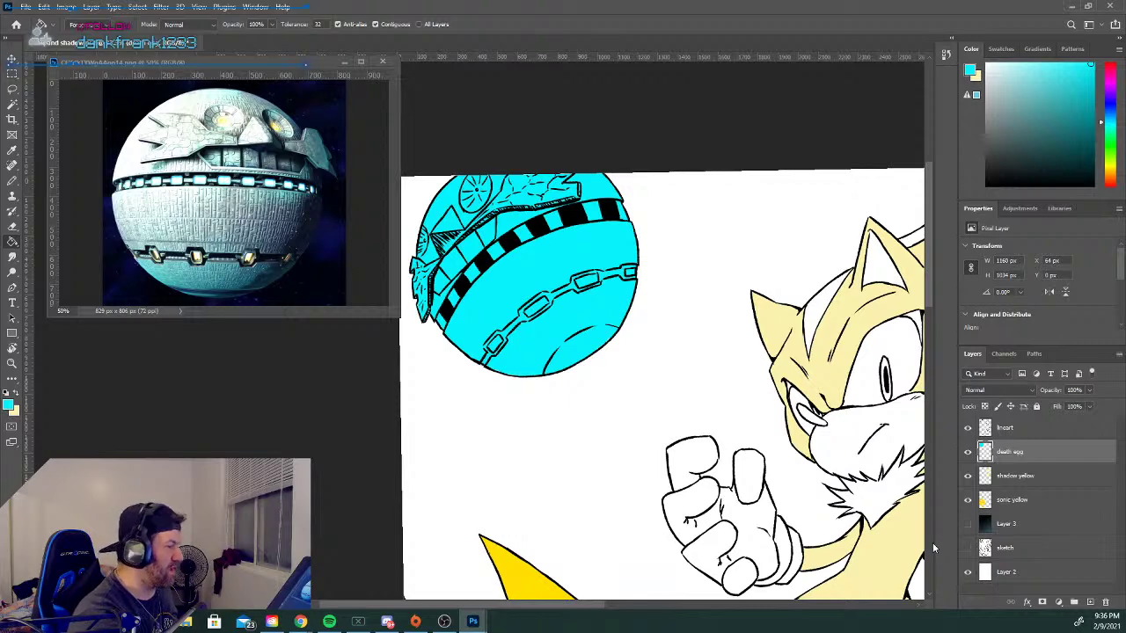
pyautogui.hotkey('ctrl', '-')
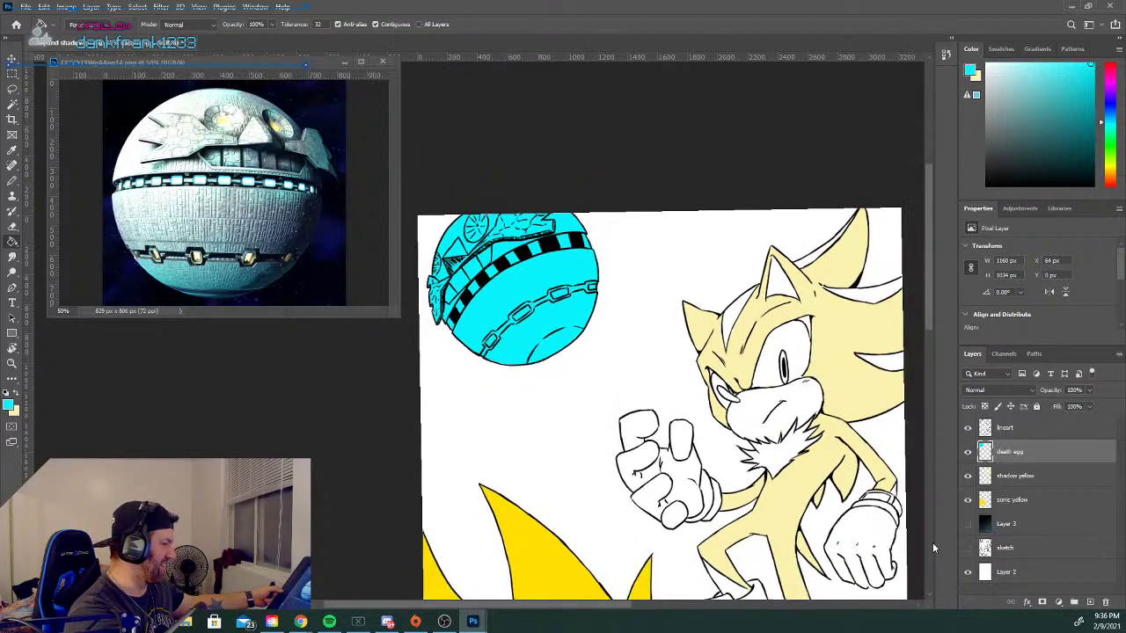
pyautogui.hotkey('ctrl', '-')
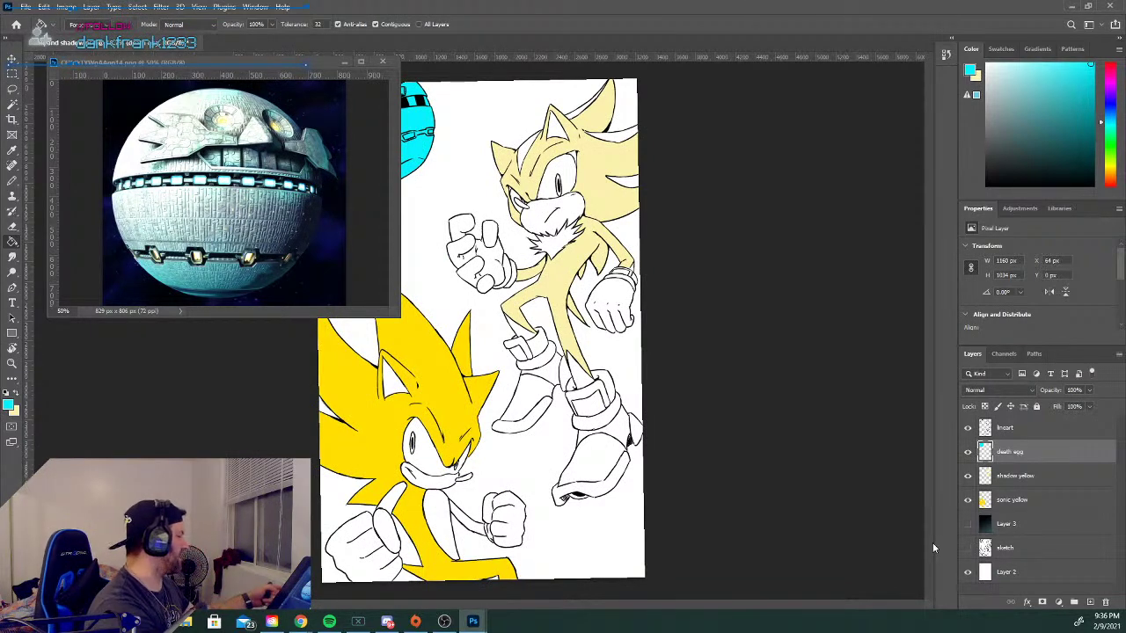
pyautogui.hotkey('ctrl', '+')
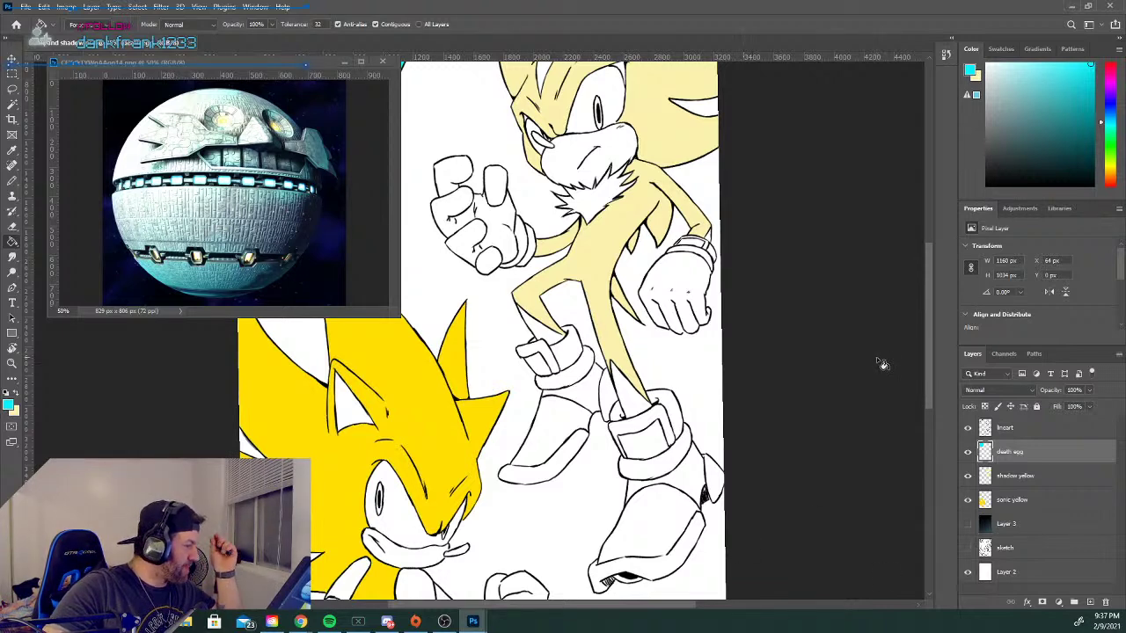
pyautogui.moveTo(928, 352); pyautogui.dragTo(917, 260)
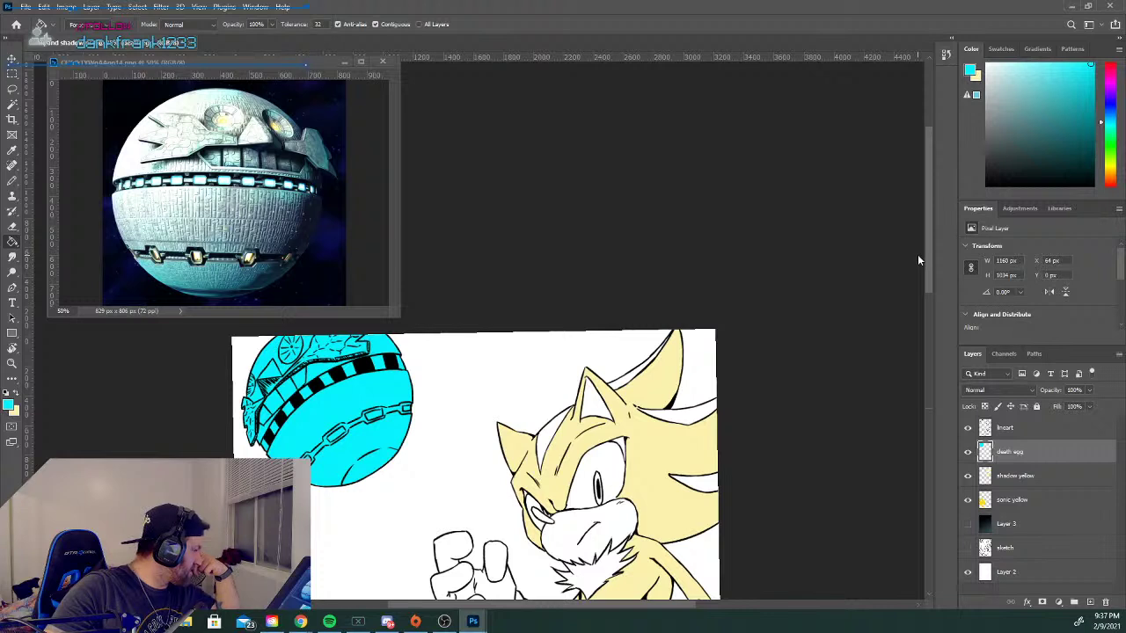
pyautogui.moveTo(917, 260); pyautogui.dragTo(921, 296)
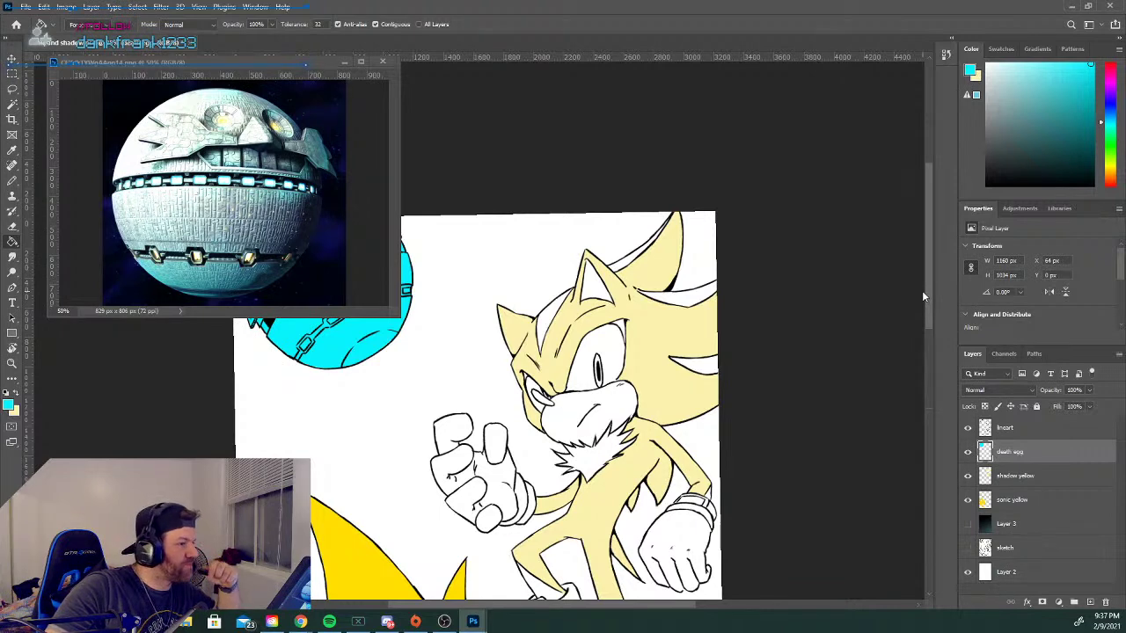
pyautogui.moveTo(921, 290); pyautogui.dragTo(950, 327)
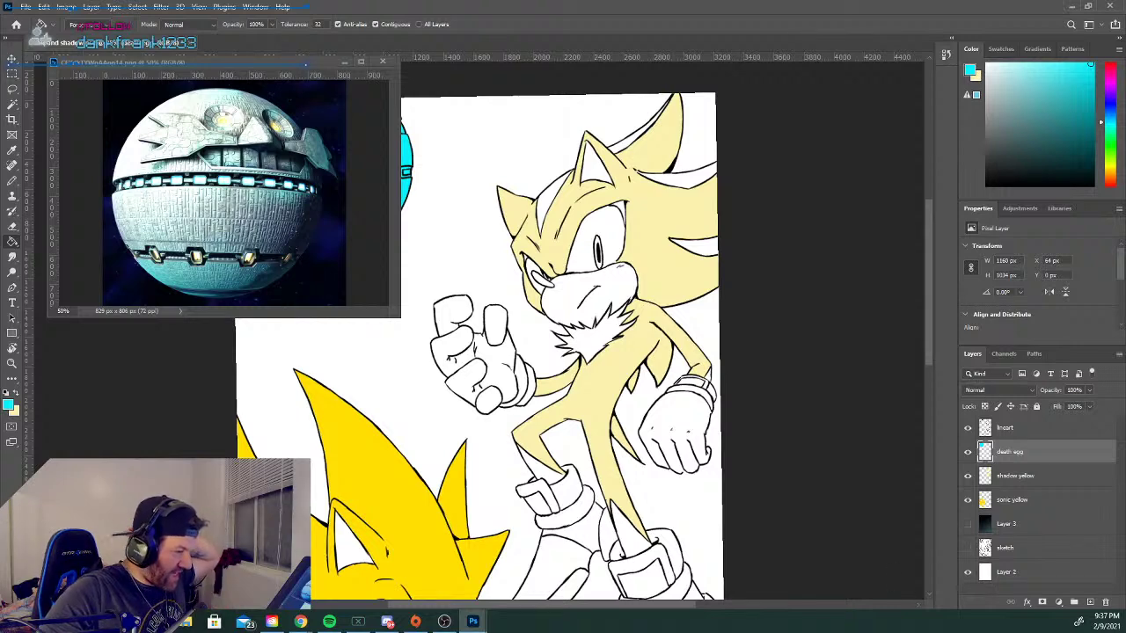
# Create a layer group named "shadow" below the death egg layer and put the shadow yellow layer inside it.
pyautogui.click(1074, 602)
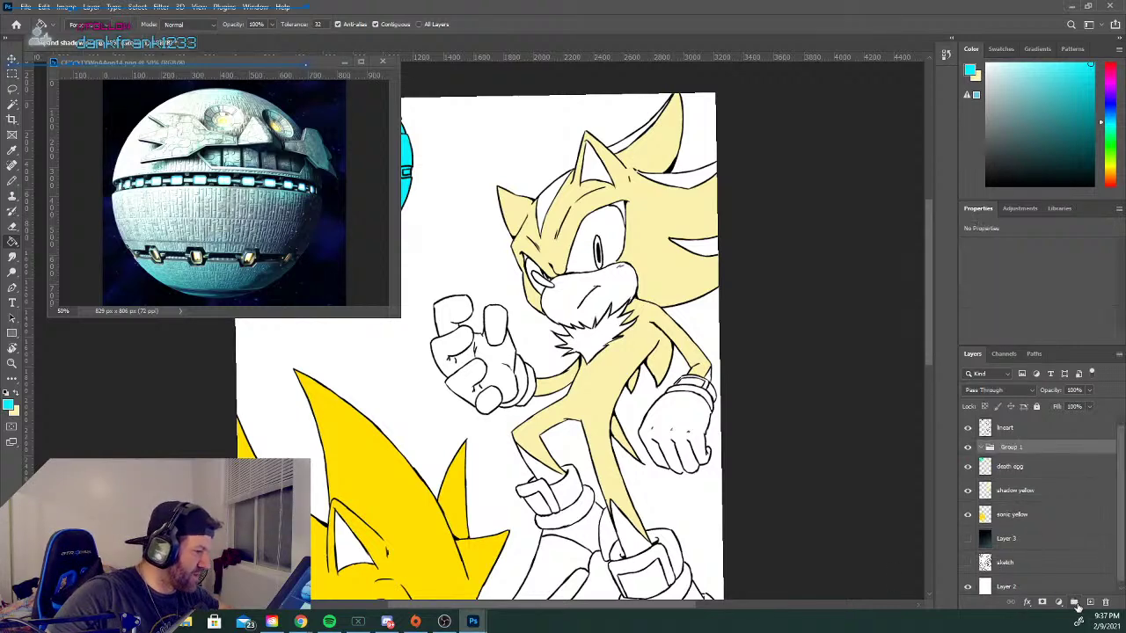
pyautogui.doubleClick(1010, 447)
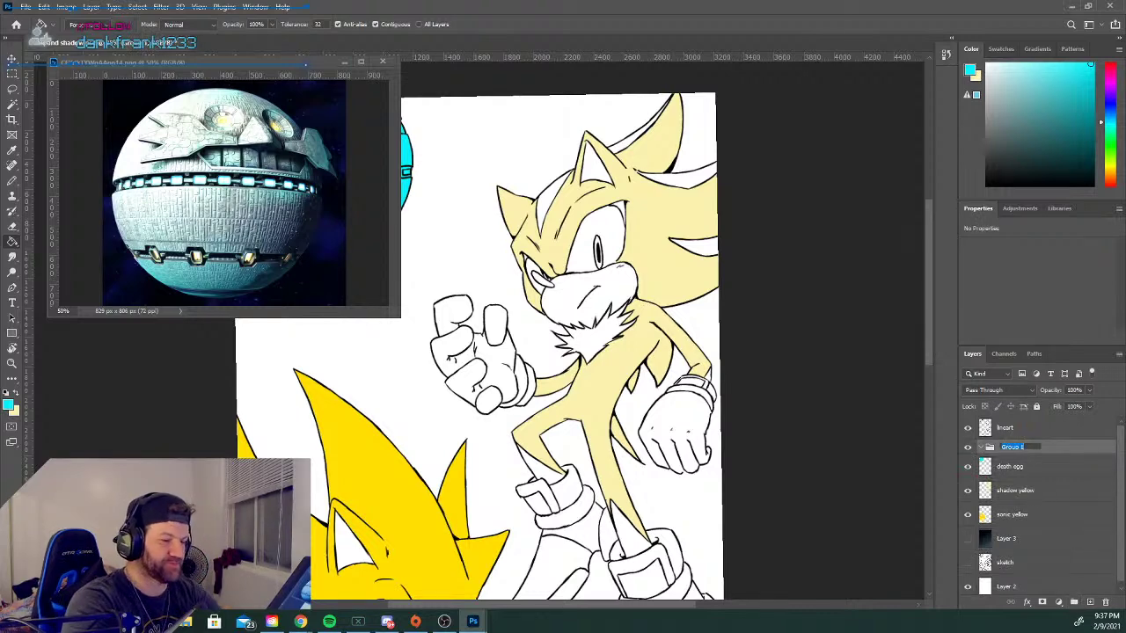
pyautogui.write('shadow')
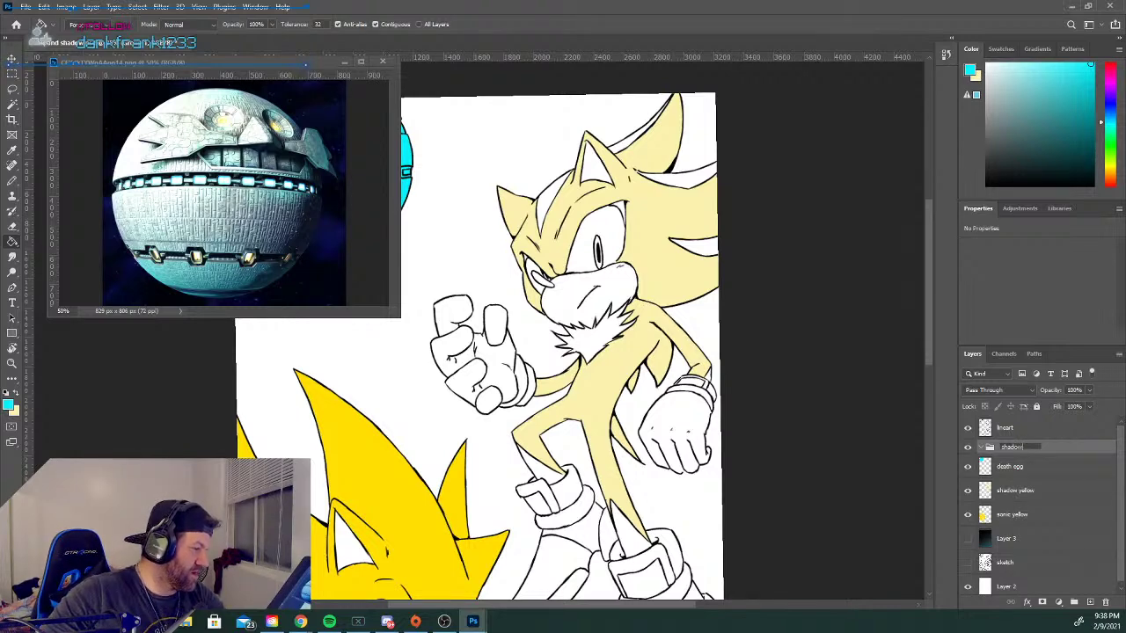
pyautogui.click(1060, 449)
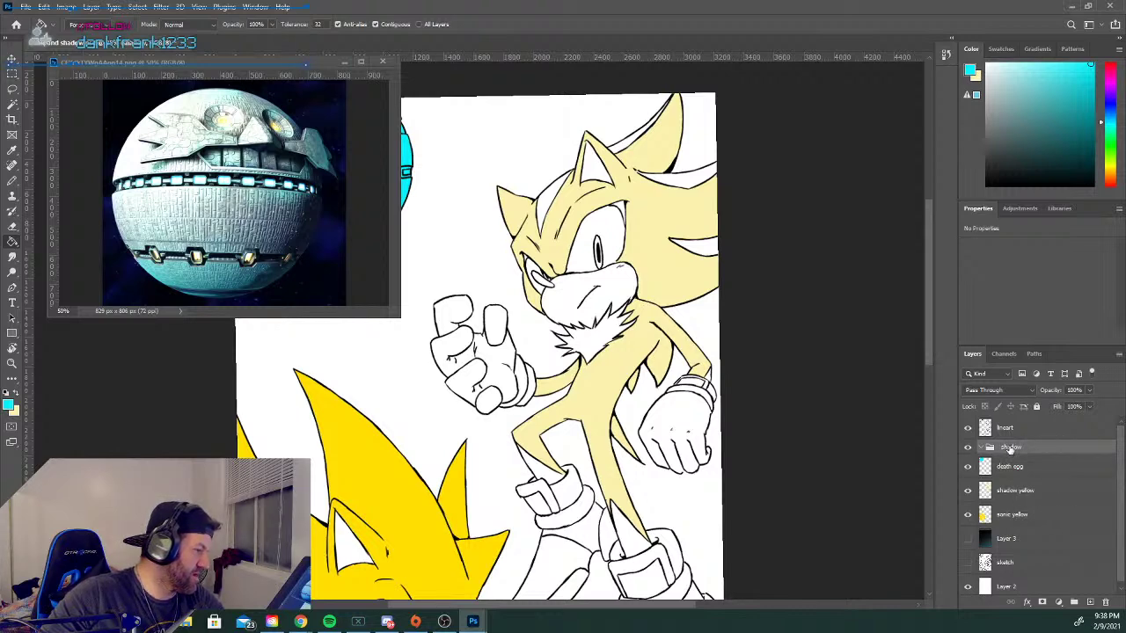
pyautogui.moveTo(1010, 449); pyautogui.dragTo(1026, 476)
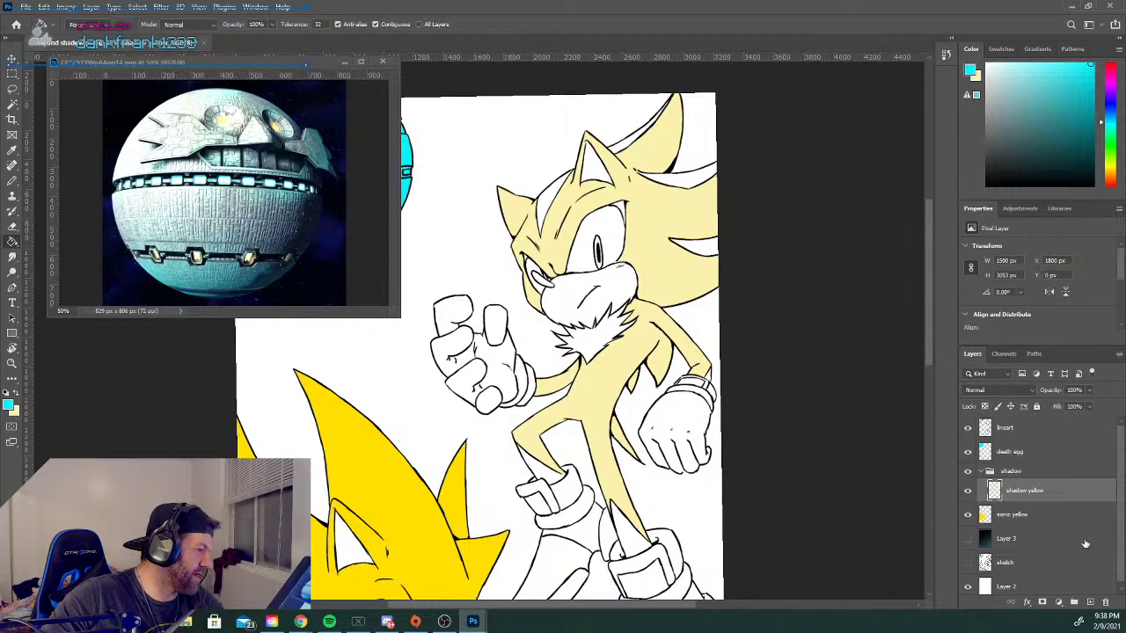
# Create a group named "sonic" below the shadow yellow layer and put the sonic yellow layer inside it.
pyautogui.click(1074, 602)
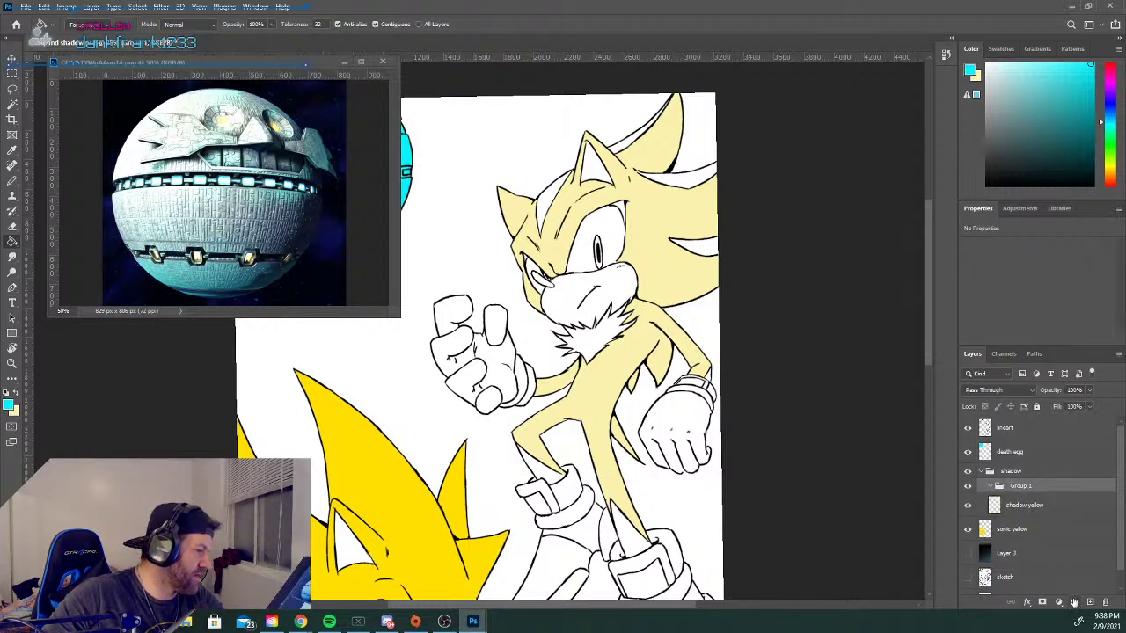
pyautogui.doubleClick(1020, 486)
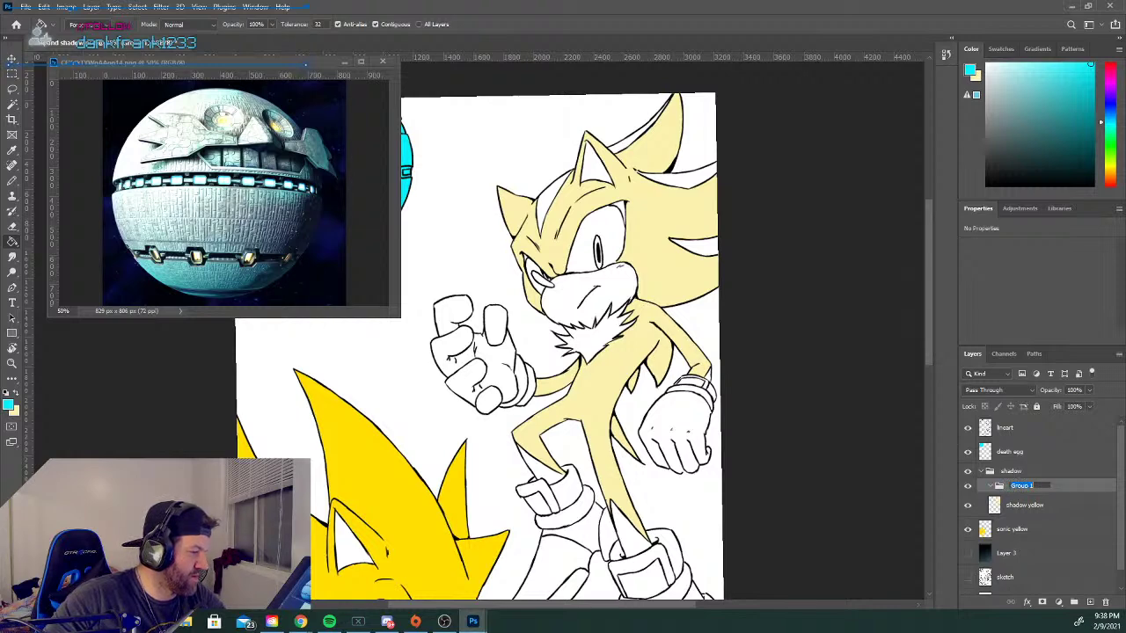
pyautogui.write('scnic')
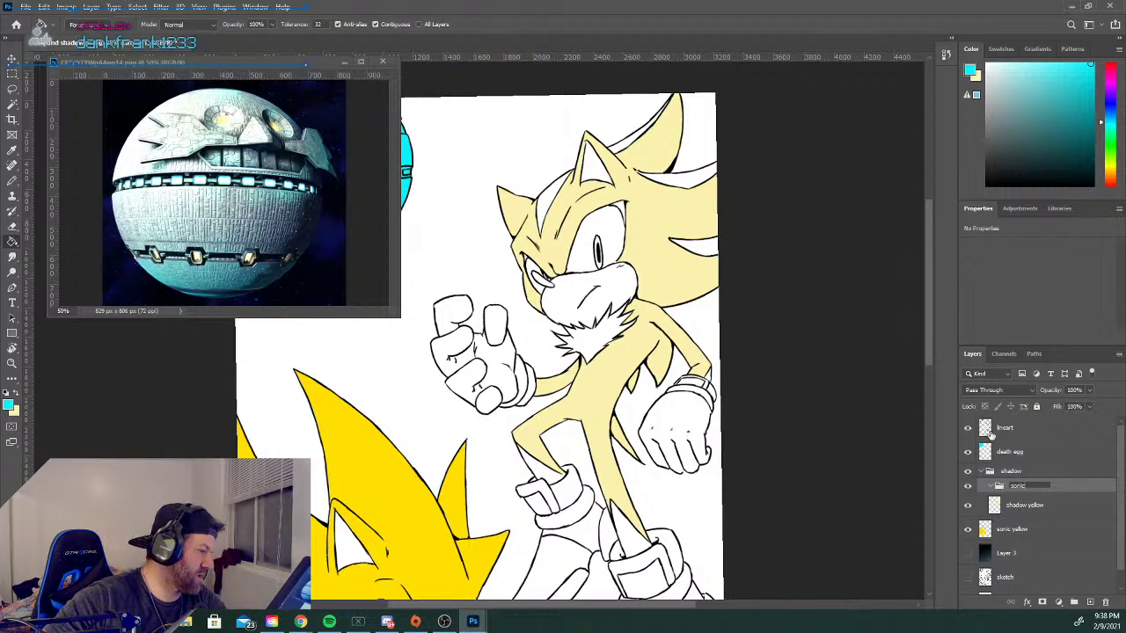
pyautogui.press('Return')
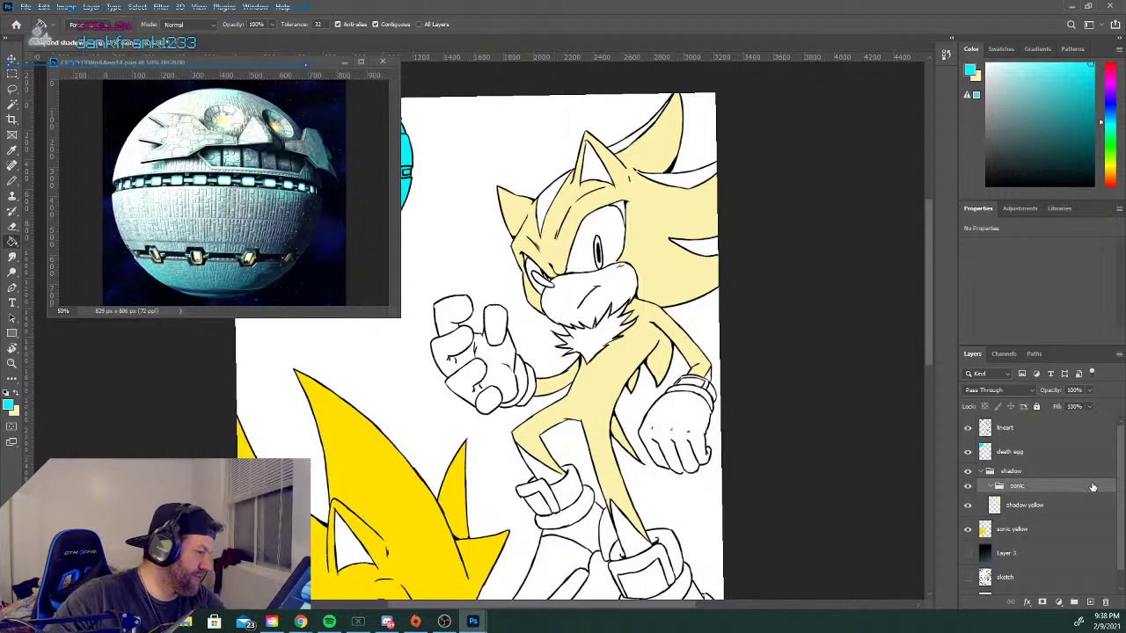
pyautogui.moveTo(1020, 490); pyautogui.dragTo(1020, 523)
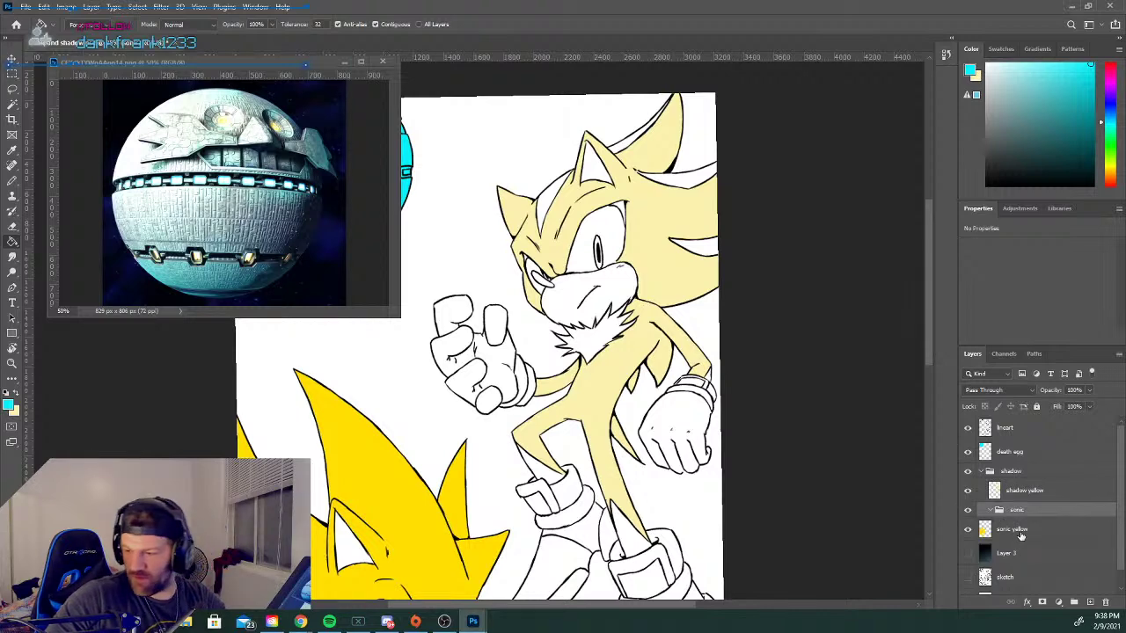
pyautogui.moveTo(1018, 511); pyautogui.dragTo(1019, 512)
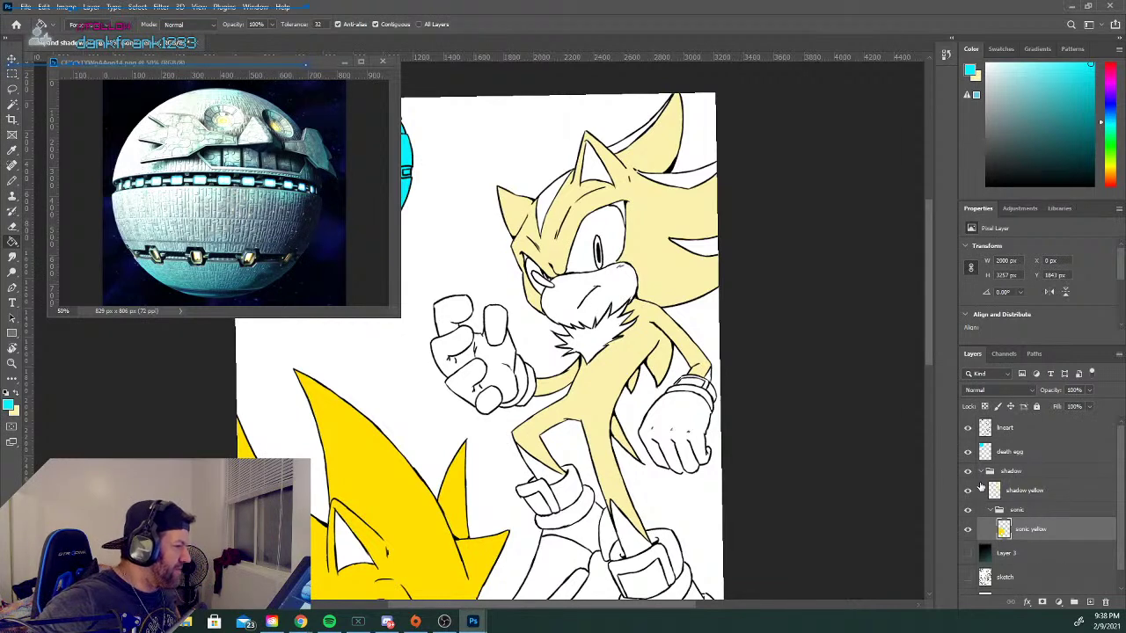
# Create a group named "death egg", place it directly under the lineart layer and put the death egg layer inside it.
pyautogui.click(1073, 603)
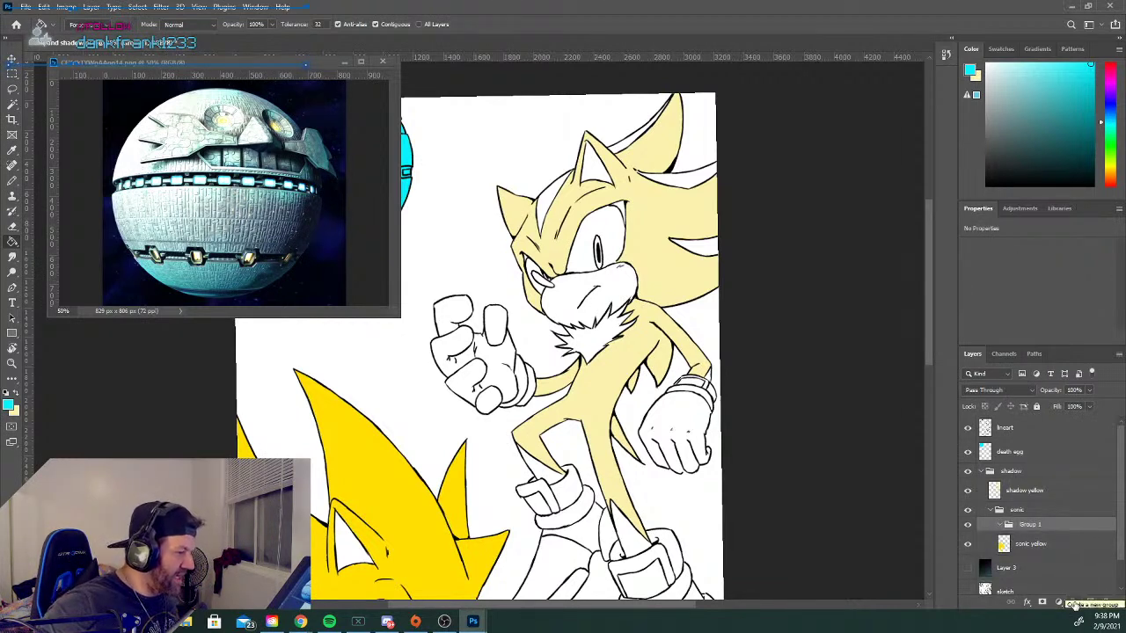
pyautogui.doubleClick(1030, 525)
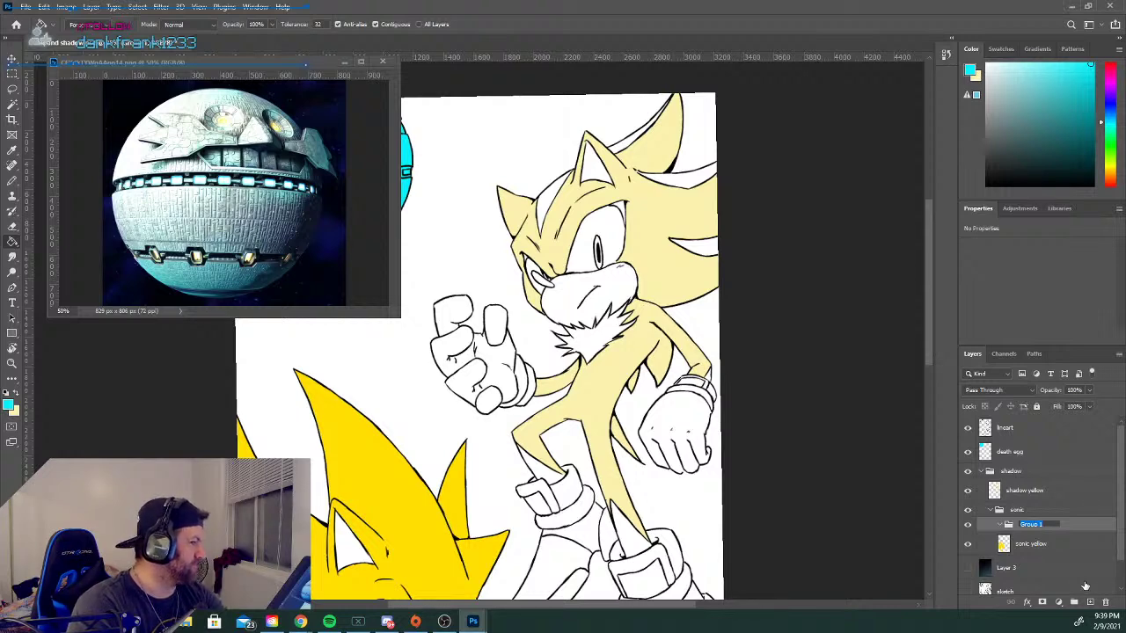
pyautogui.write('death egg')
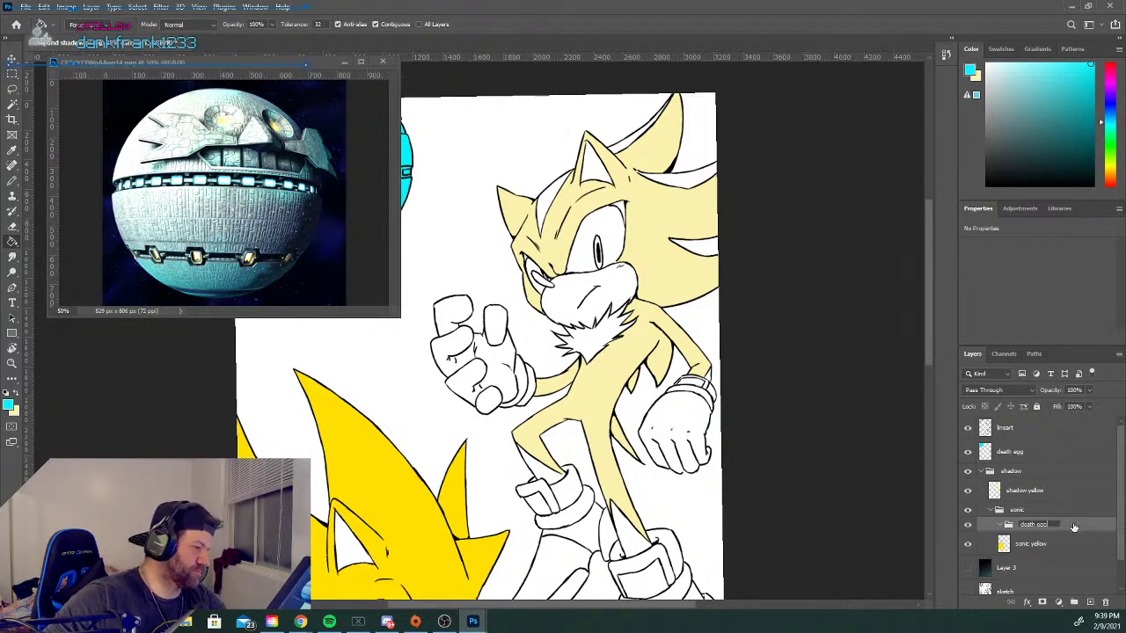
pyautogui.press('Return')
pyautogui.moveTo(1054, 521); pyautogui.dragTo(1053, 443)
pyautogui.click(1018, 468)
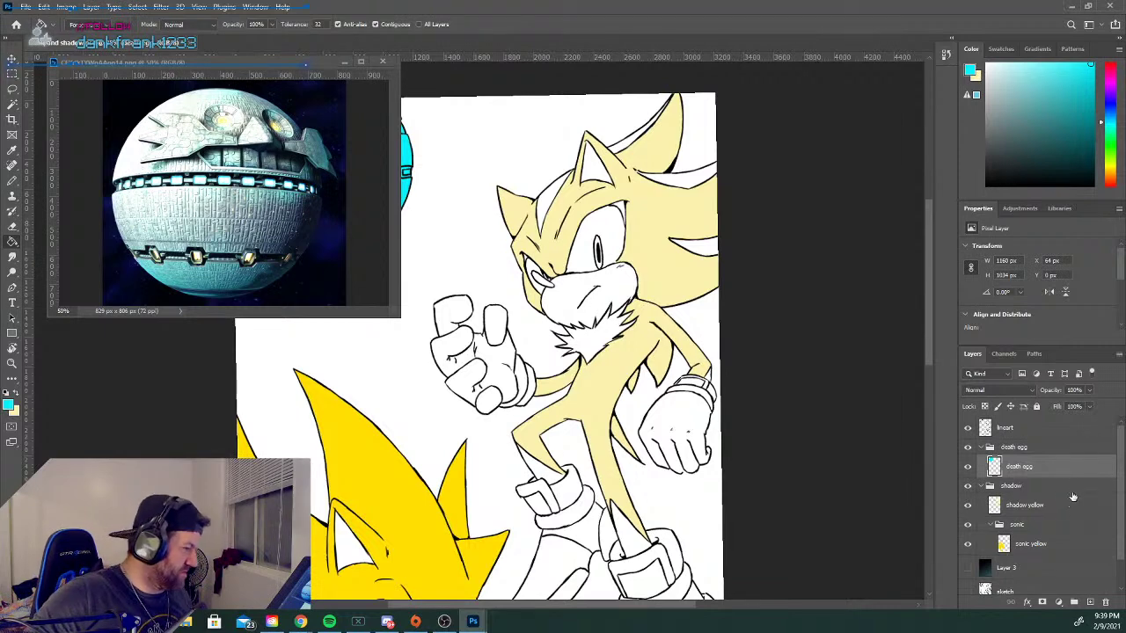
# Collapse the death egg group and move the sonic group out of the shadow group to sit directly above it.
pyautogui.click(1013, 448)
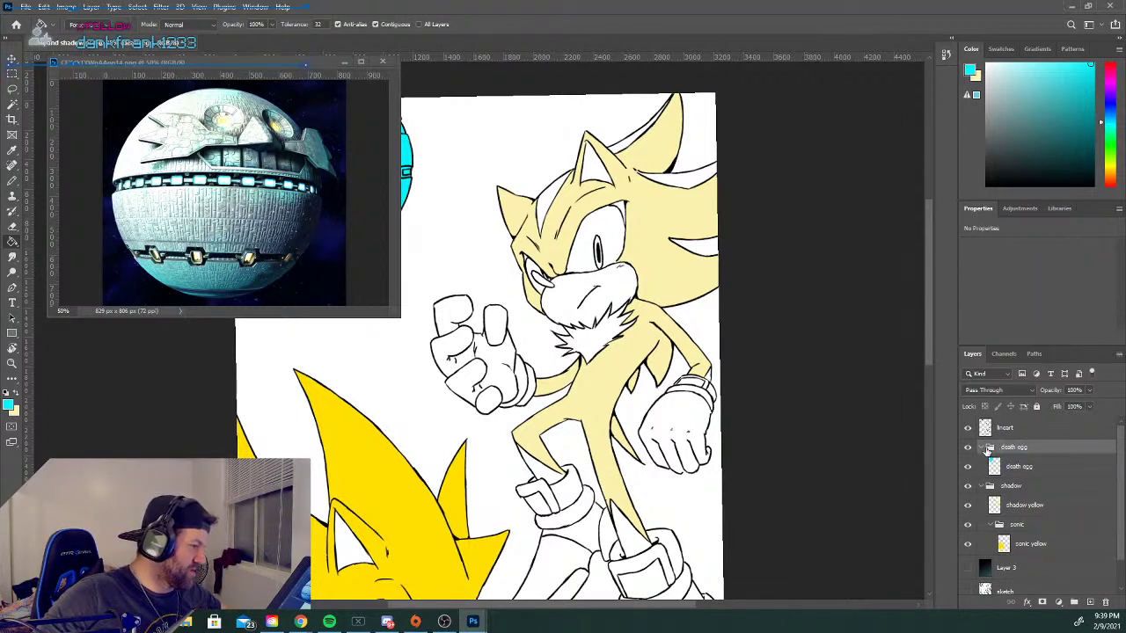
pyautogui.click(988, 447)
pyautogui.click(989, 461)
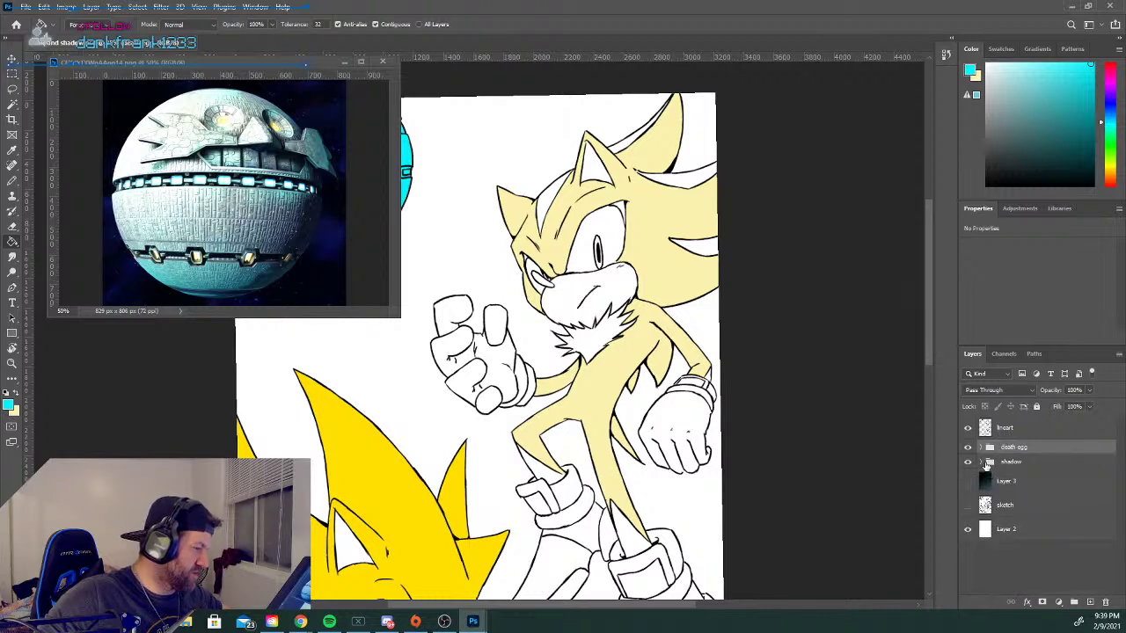
pyautogui.click(985, 463)
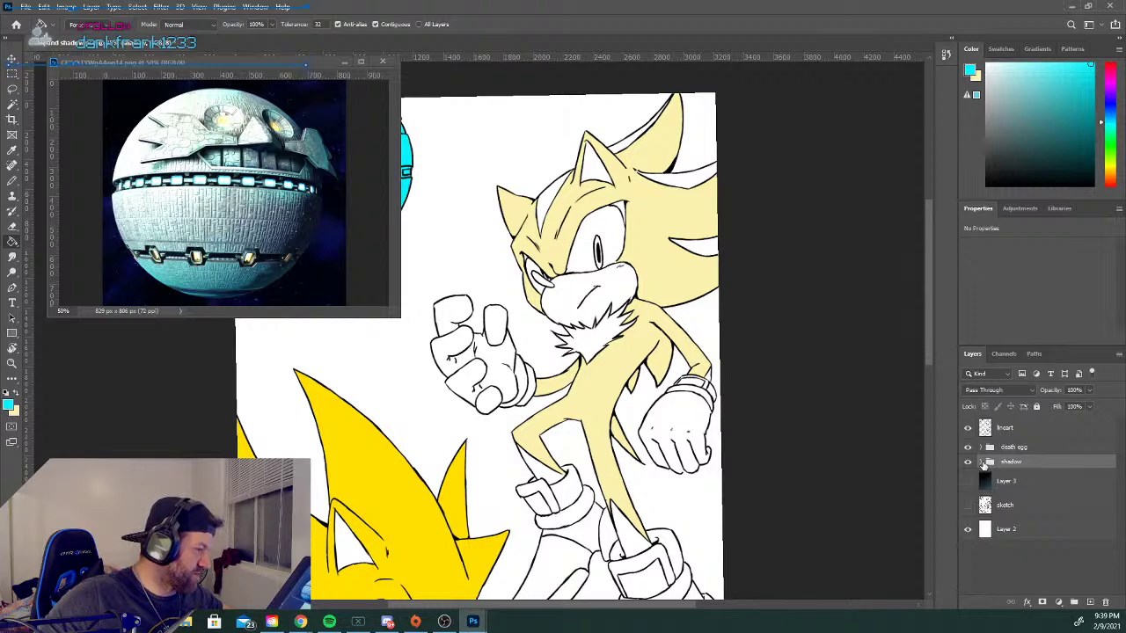
pyautogui.click(985, 462)
pyautogui.moveTo(1025, 502); pyautogui.dragTo(1034, 458)
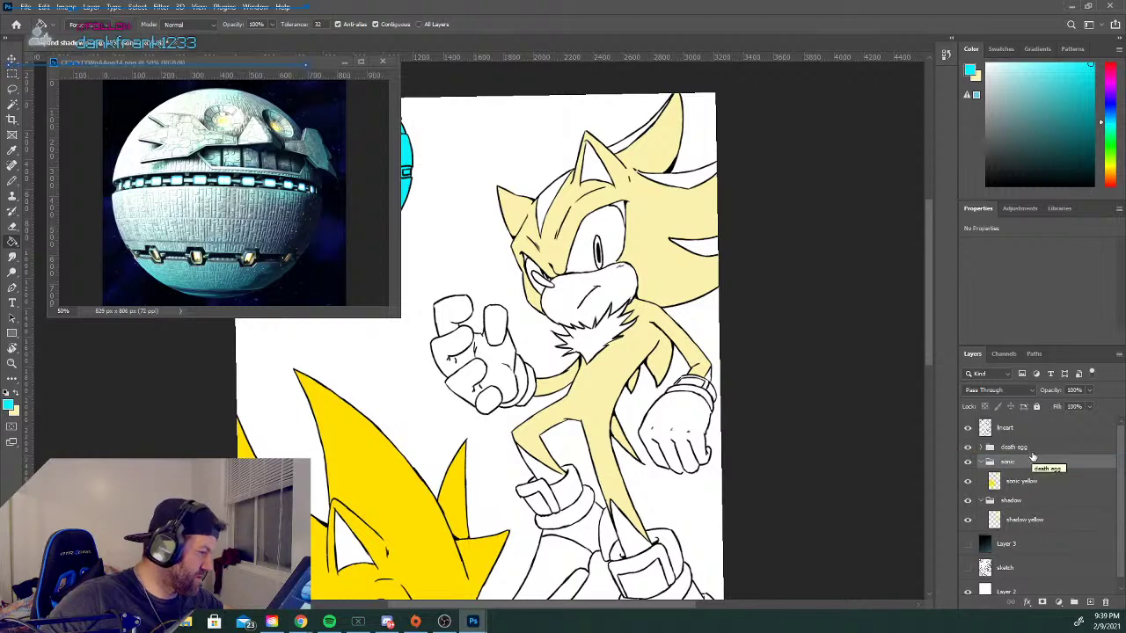
pyautogui.click(1014, 503)
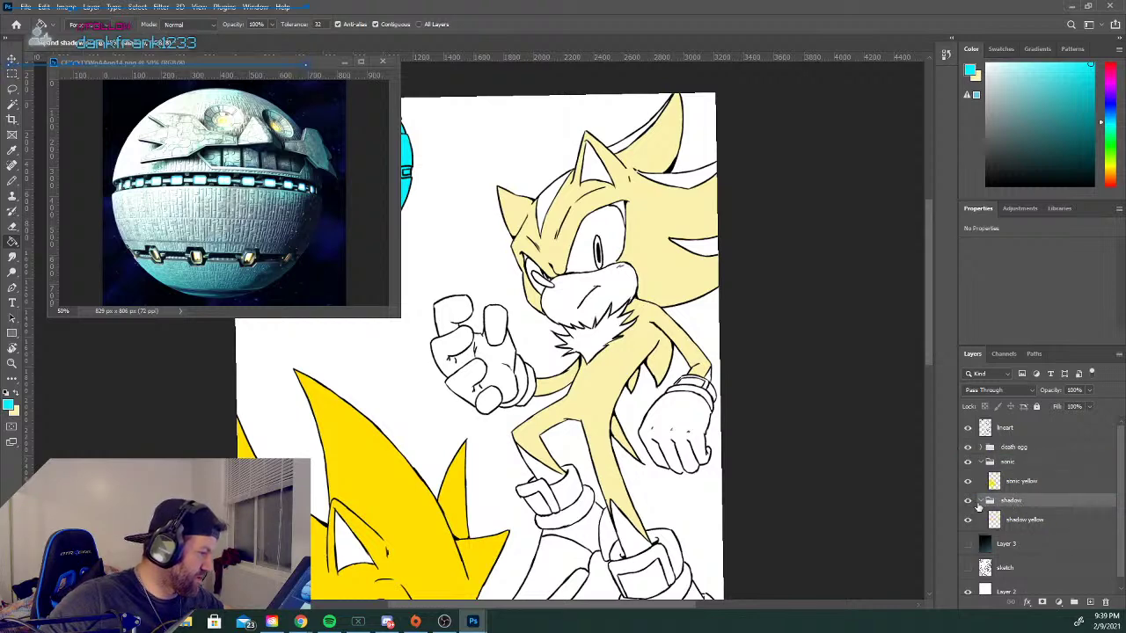
pyautogui.click(983, 500)
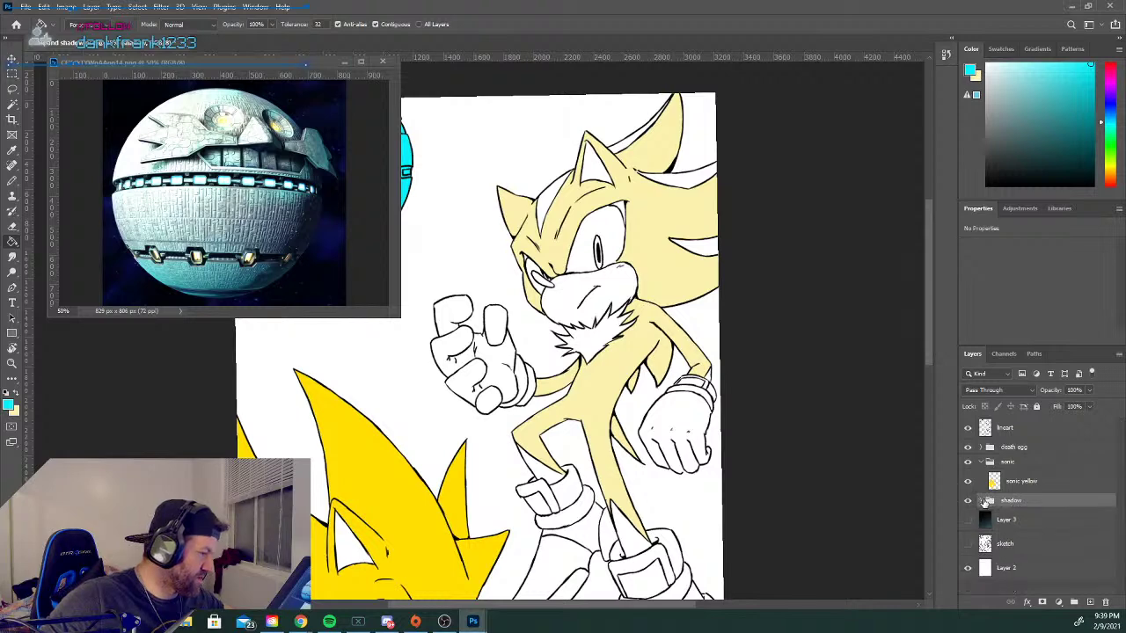
pyautogui.click(982, 463)
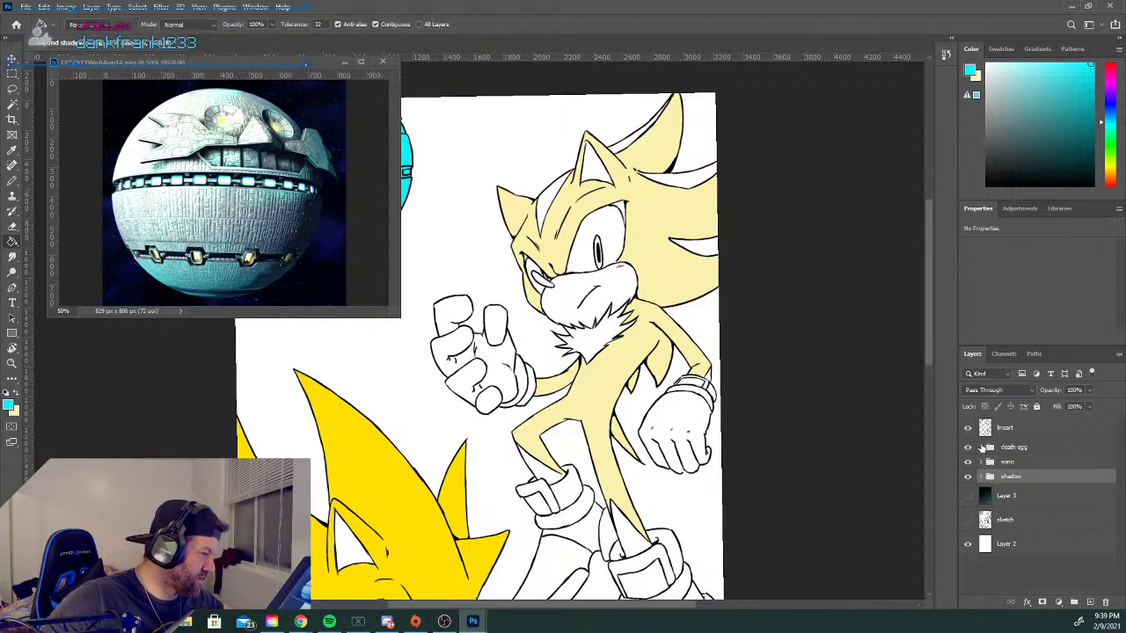
pyautogui.click(982, 462)
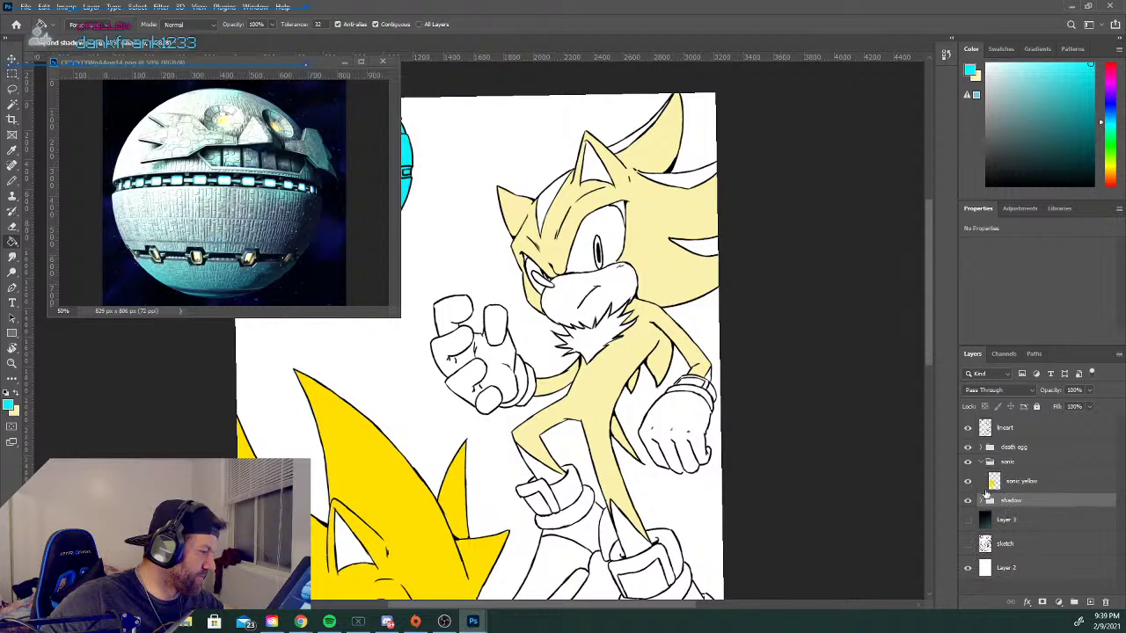
pyautogui.click(982, 500)
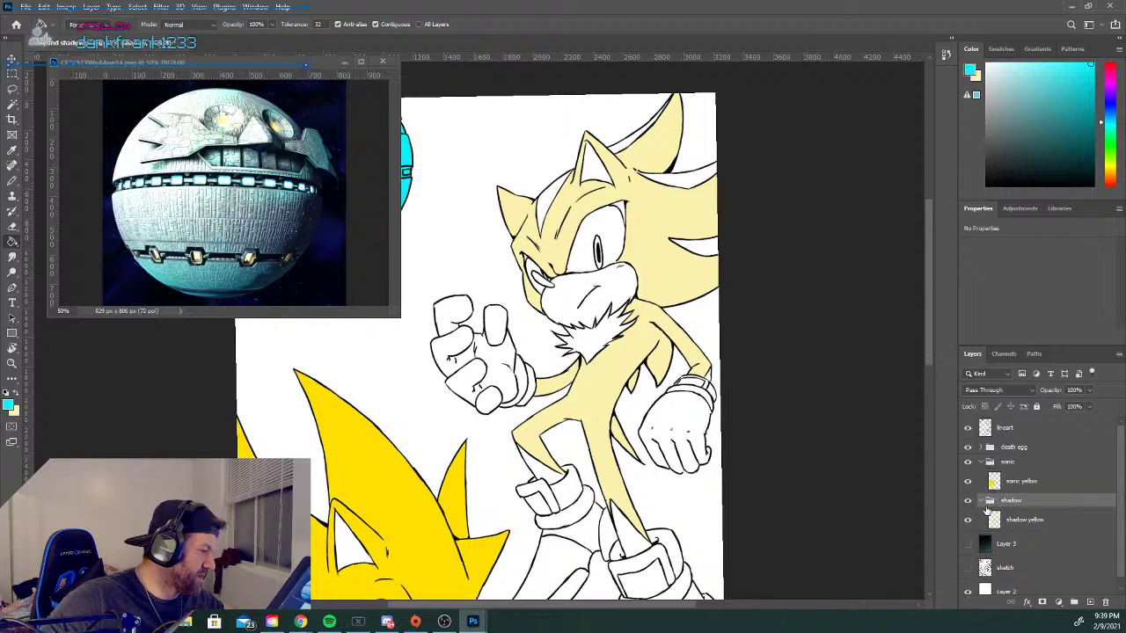
# Expand the death egg group and add a new layer directly above shadow yellow in the shadow group.
pyautogui.click(992, 450)
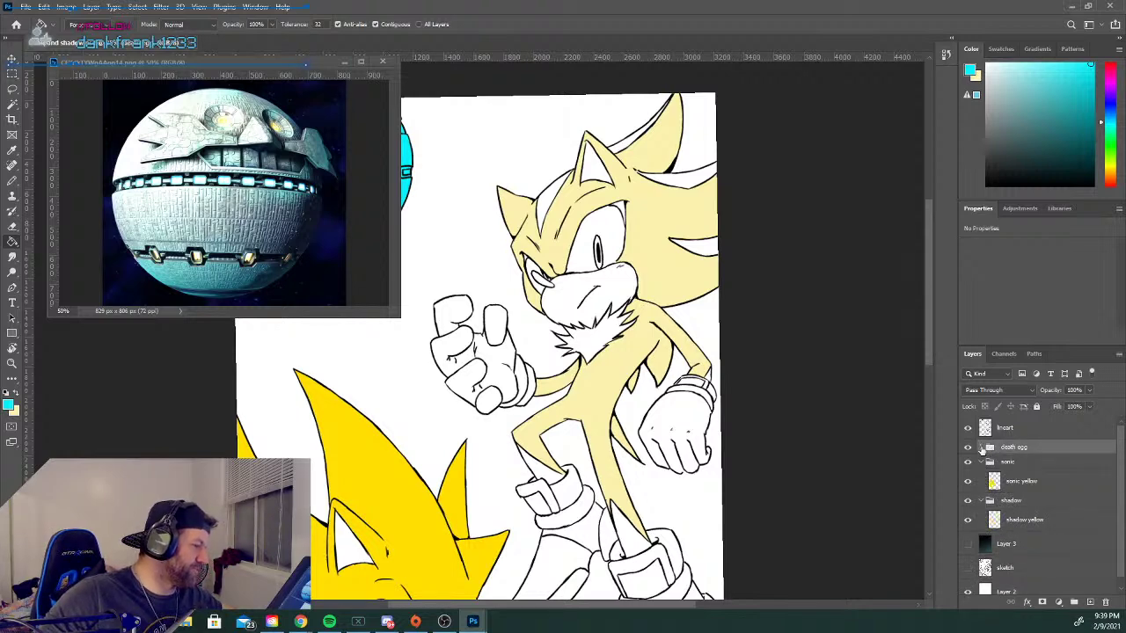
pyautogui.click(989, 448)
pyautogui.scroll(-1, 1121, 484)
pyautogui.scroll(-2, 1121, 484)
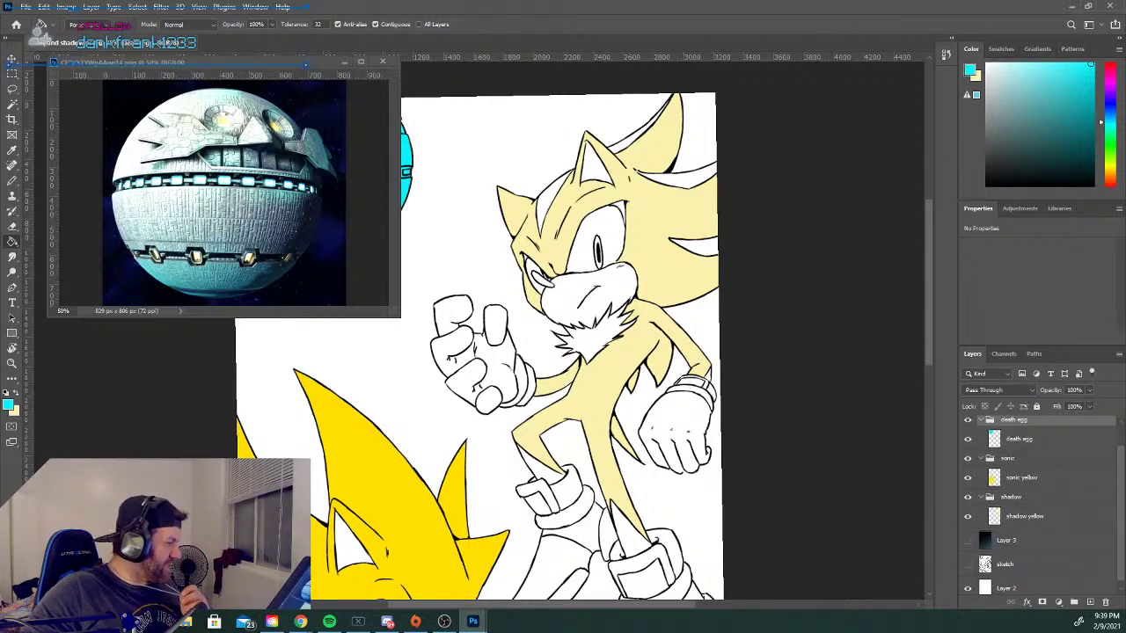
pyautogui.scroll(-1, 1065, 561)
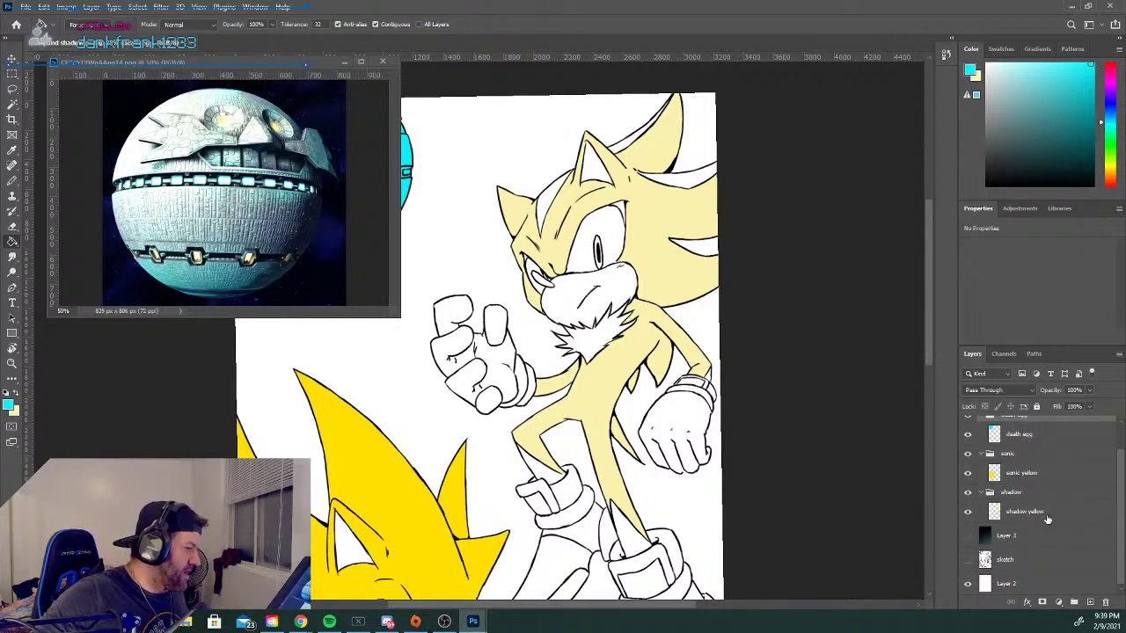
pyautogui.click(1049, 513)
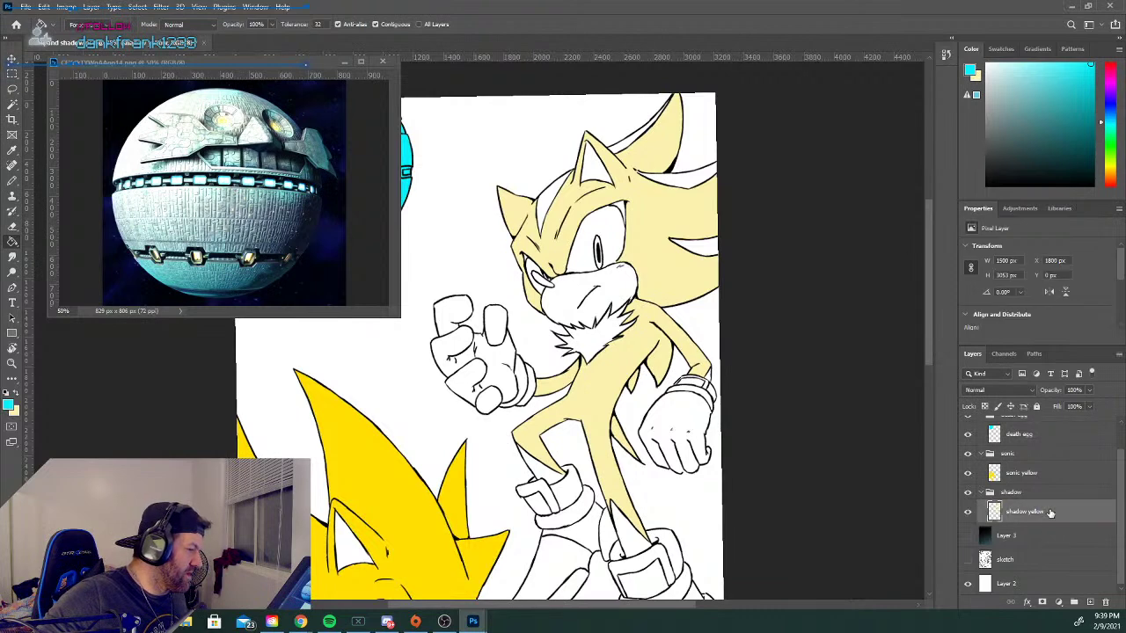
pyautogui.click(1090, 603)
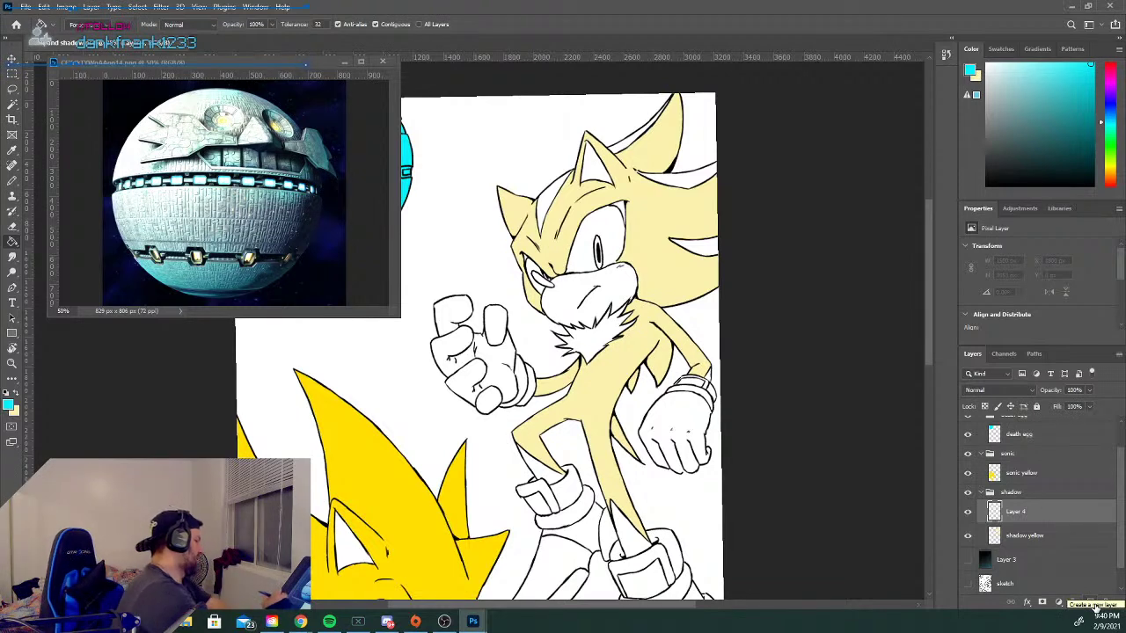
# Set the foreground colour to bright red #fc0808 and outline the pale yellow hedgehog's forehead stripe with the Pencil tool.
pyautogui.click(9, 404)
pyautogui.write('ff0000')
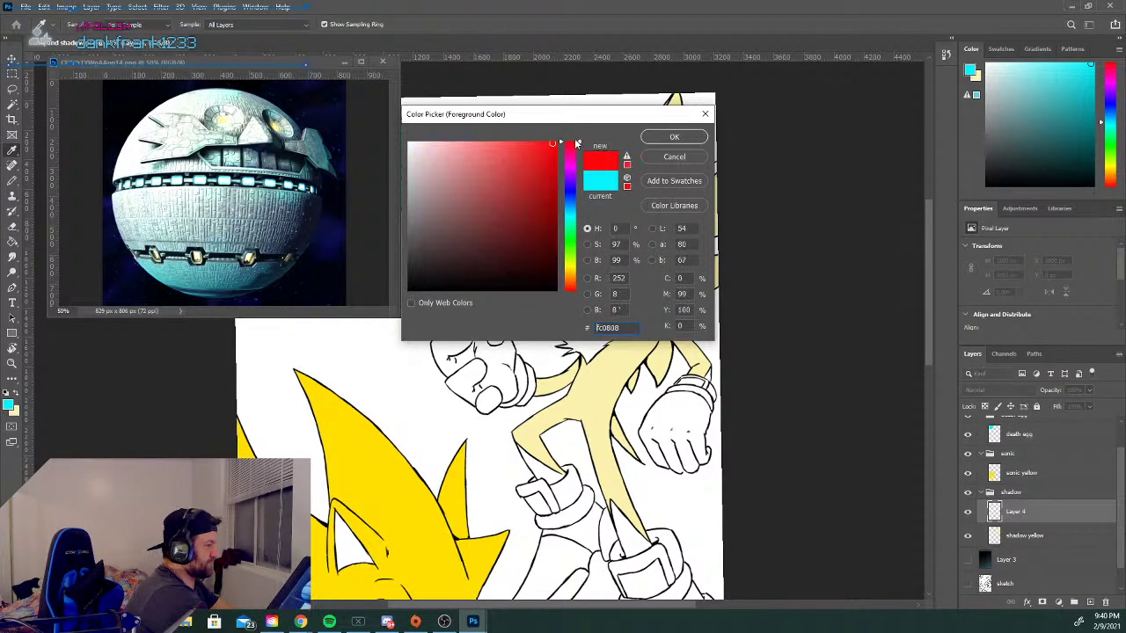
pyautogui.click(673, 136)
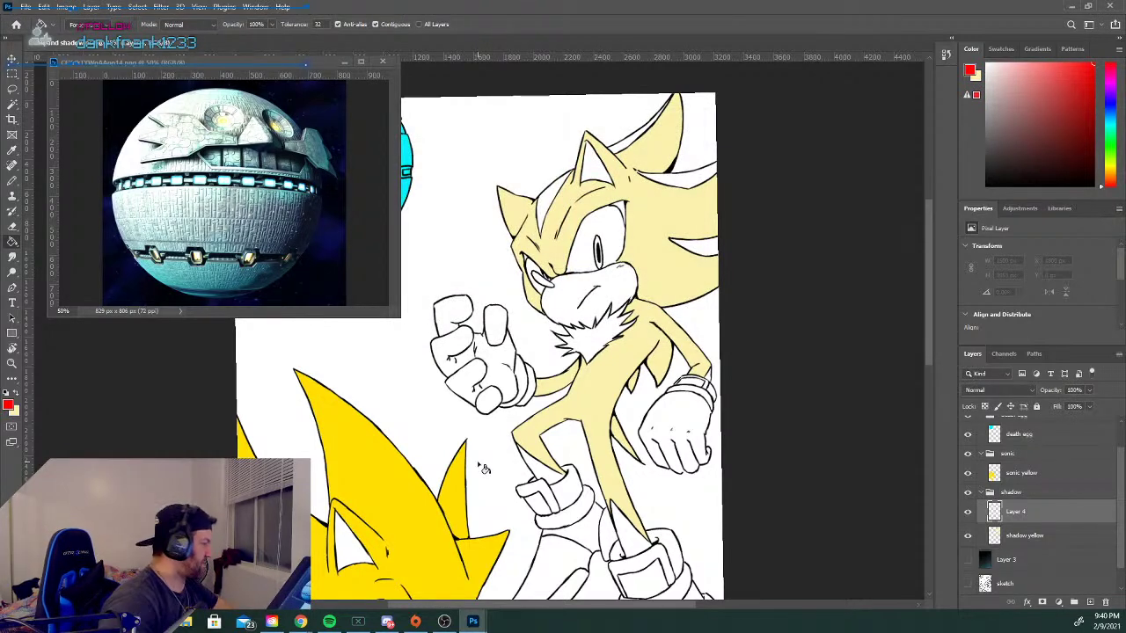
pyautogui.click(12, 181)
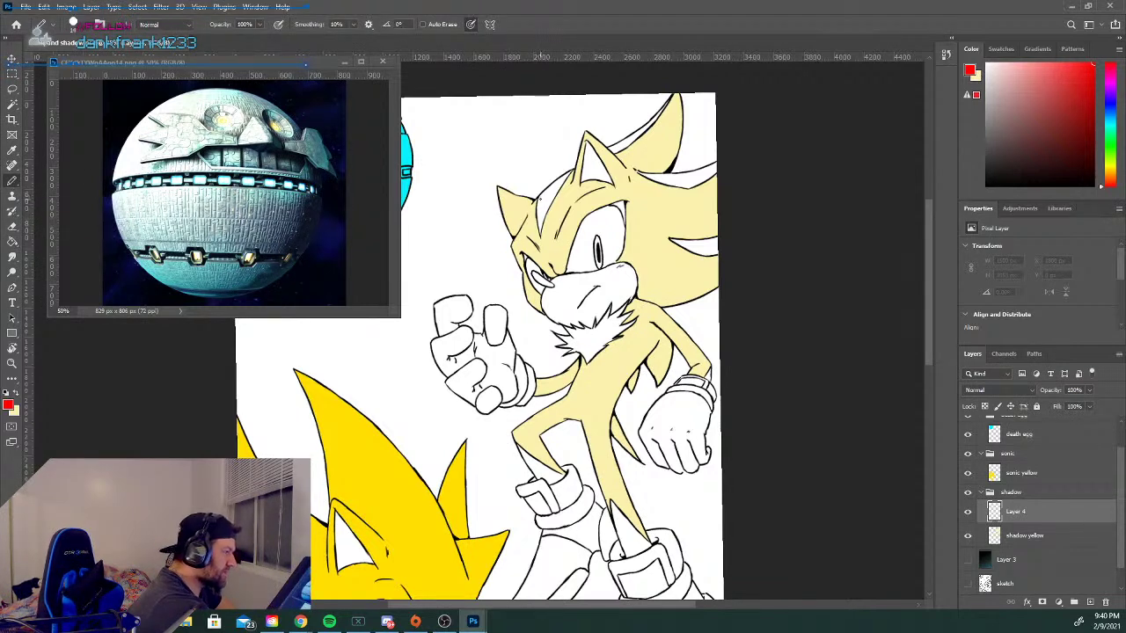
pyautogui.moveTo(538, 201); pyautogui.dragTo(540, 195)
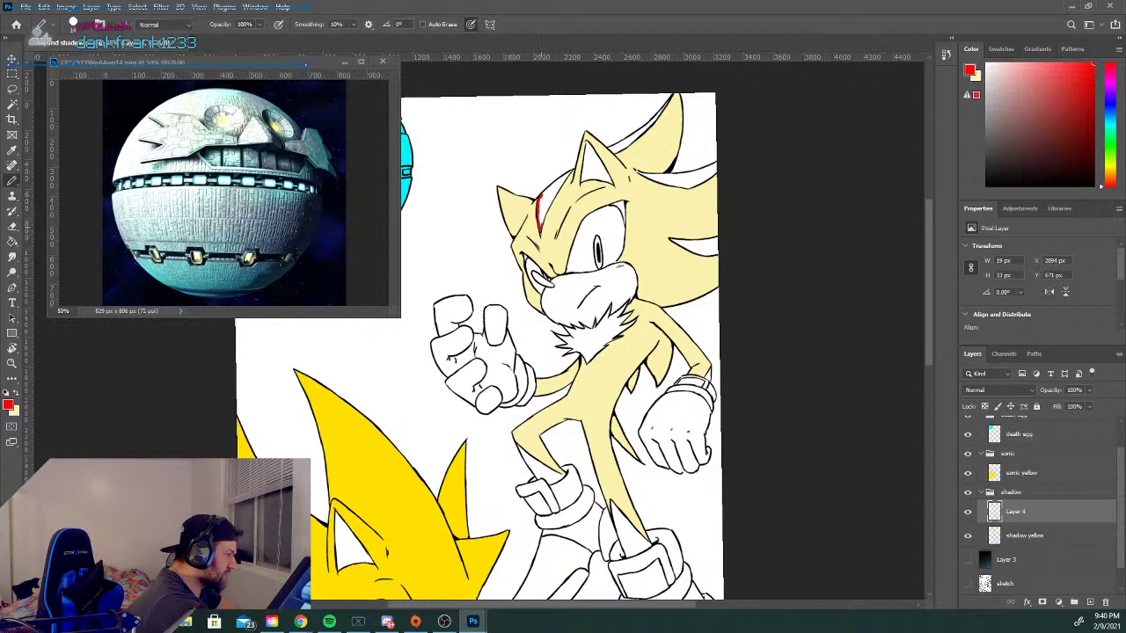
pyautogui.moveTo(561, 188); pyautogui.dragTo(553, 195)
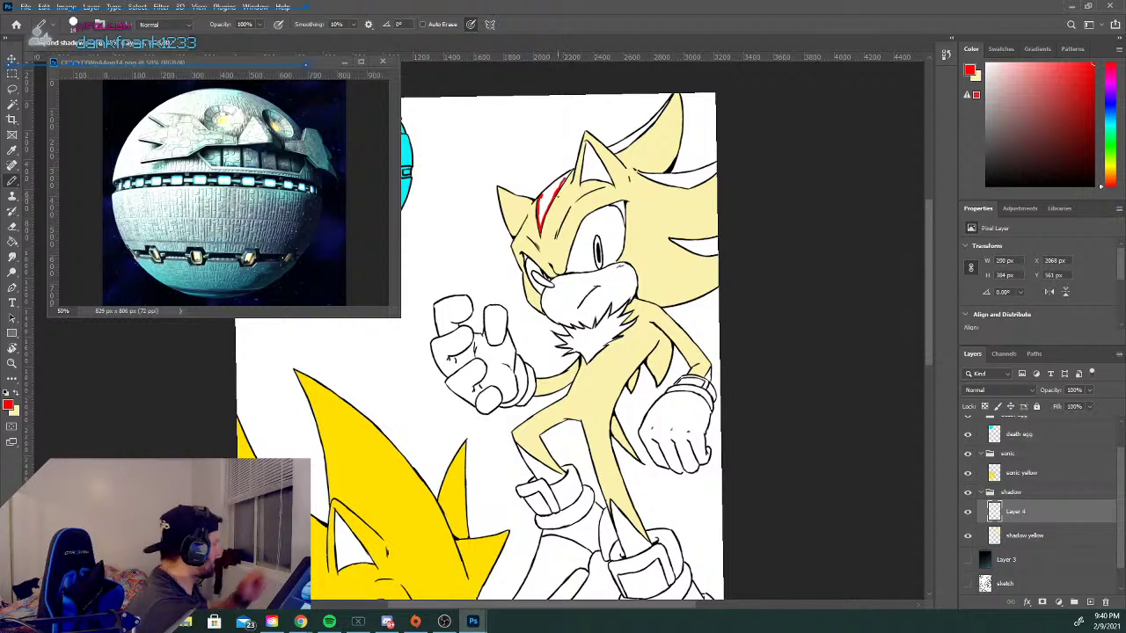
pyautogui.hotkey('ctrl', '+')
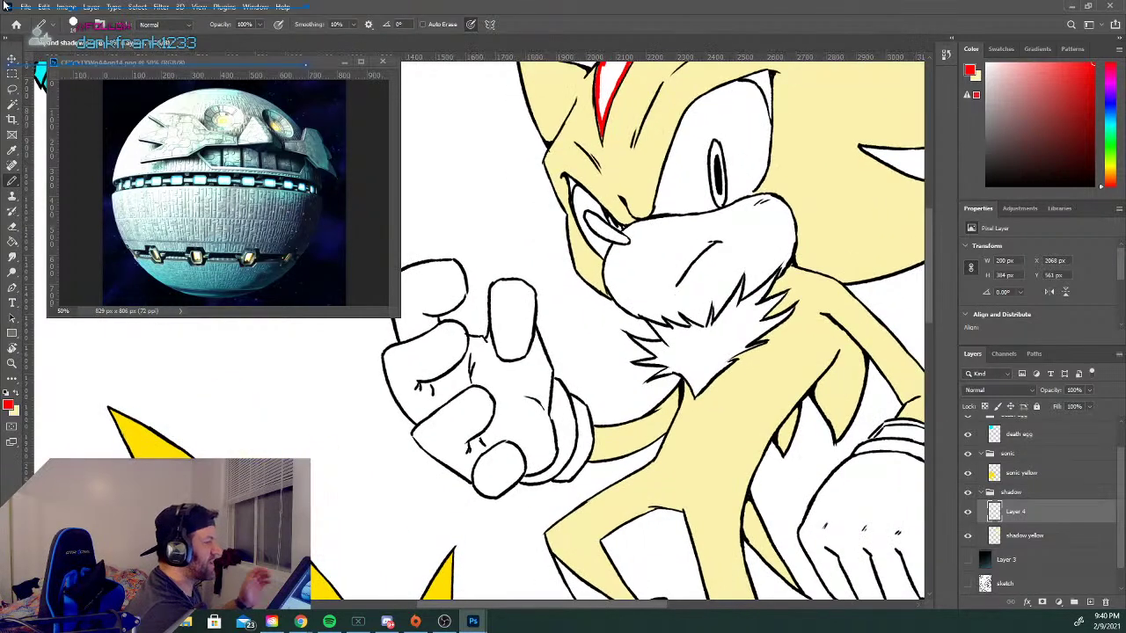
pyautogui.scroll(4, 926, 252)
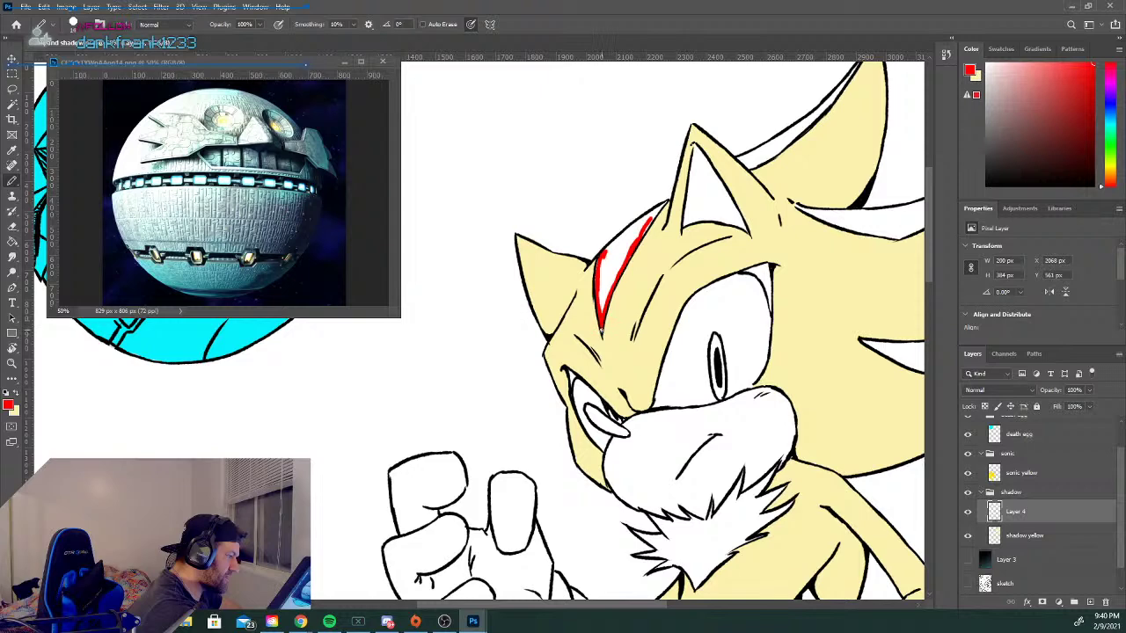
pyautogui.moveTo(649, 227)
pyautogui.mouseDown()
pyautogui.moveTo(670, 202)
pyautogui.moveTo(605, 255)
pyautogui.mouseUp()
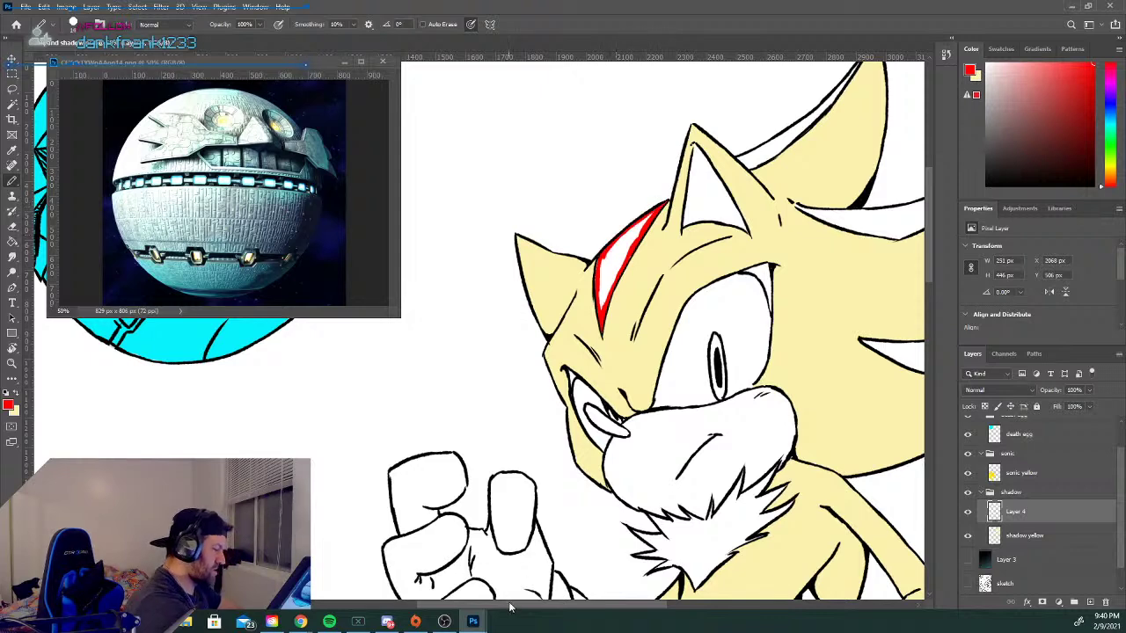
# Outline in red the three white stripes on the pale yellow hedgehog's raised quill and back quills.
pyautogui.hscroll(3, 622, 518)
pyautogui.scroll(2, 622, 518)
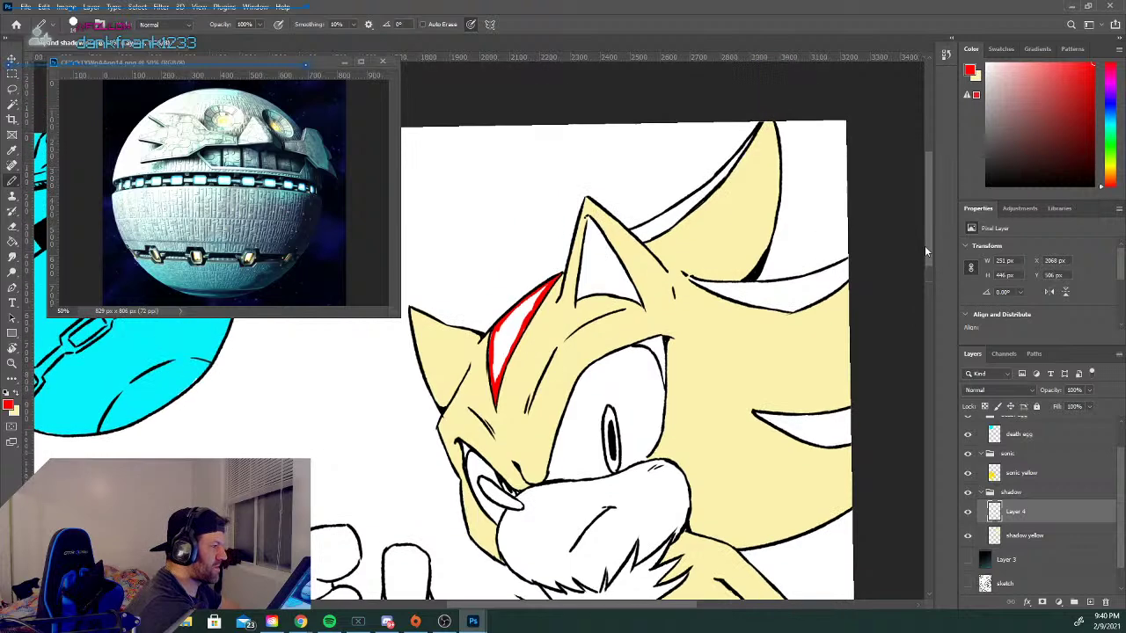
pyautogui.moveTo(637, 238)
pyautogui.mouseDown()
pyautogui.moveTo(720, 185)
pyautogui.moveTo(753, 131)
pyautogui.moveTo(710, 186)
pyautogui.moveTo(637, 233)
pyautogui.mouseUp()
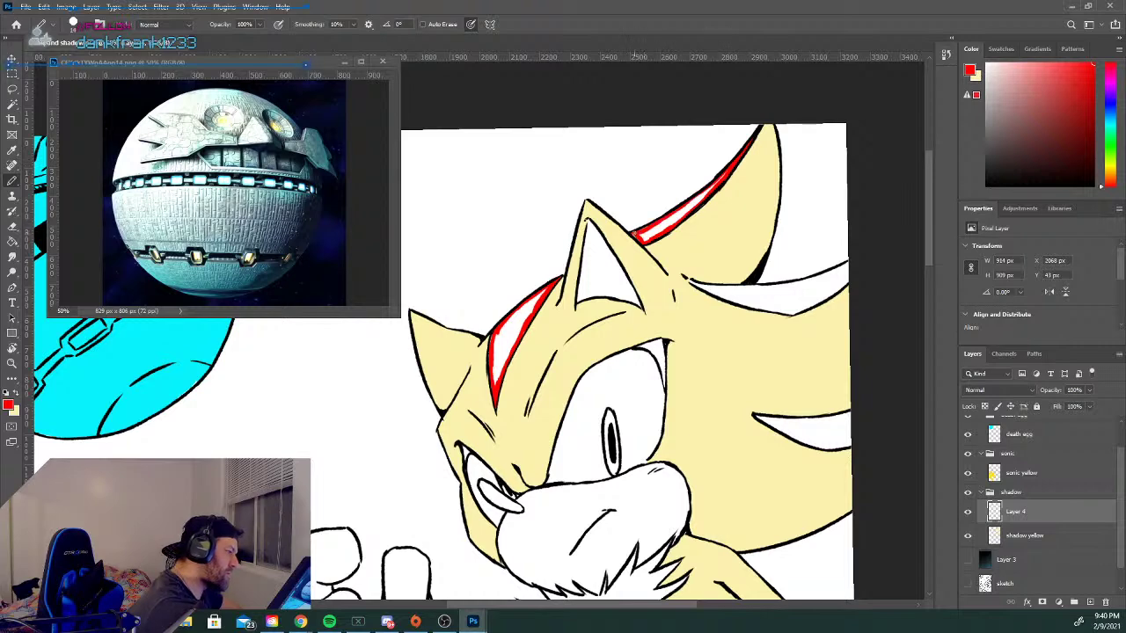
pyautogui.click(691, 281)
pyautogui.moveTo(695, 284)
pyautogui.mouseDown()
pyautogui.moveTo(793, 314)
pyautogui.moveTo(849, 279)
pyautogui.mouseUp()
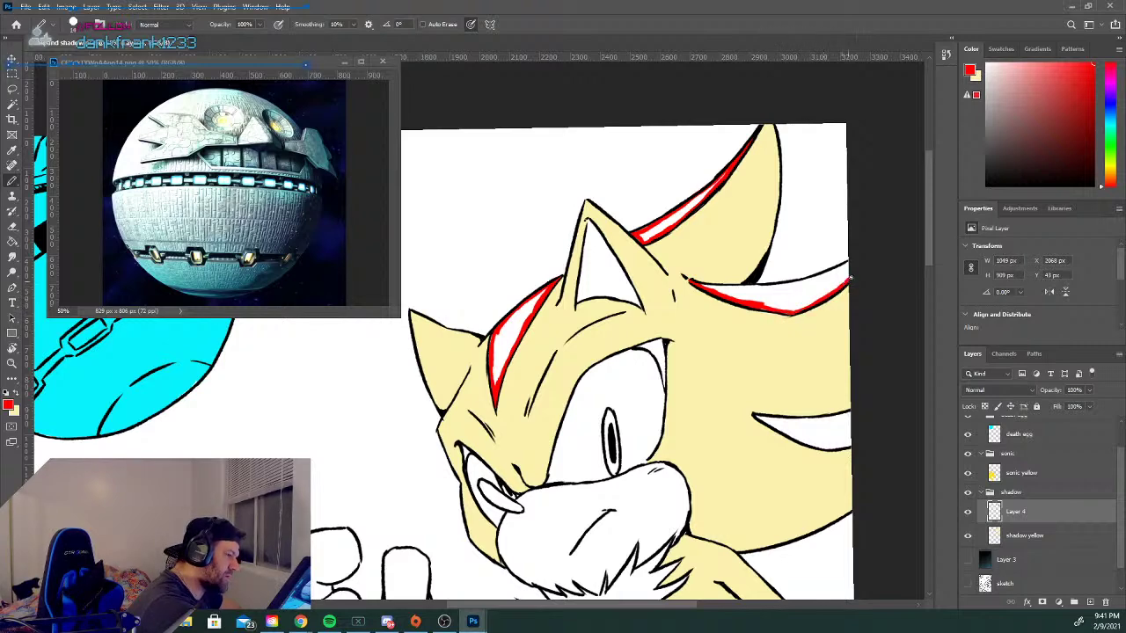
pyautogui.moveTo(700, 284); pyautogui.dragTo(809, 279)
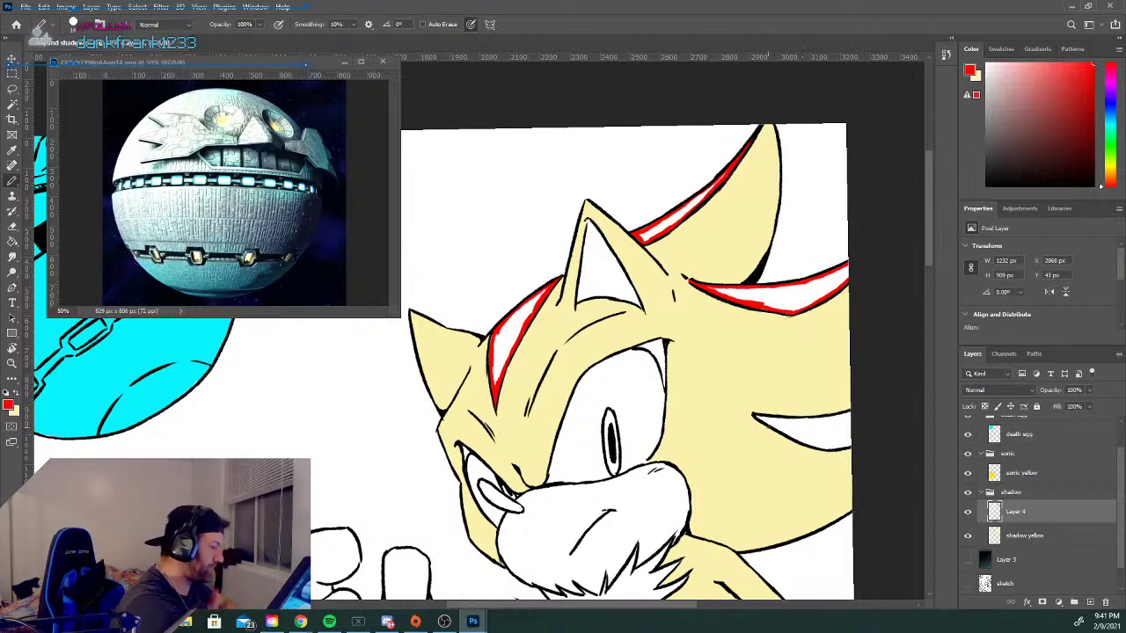
pyautogui.moveTo(754, 415); pyautogui.dragTo(834, 417)
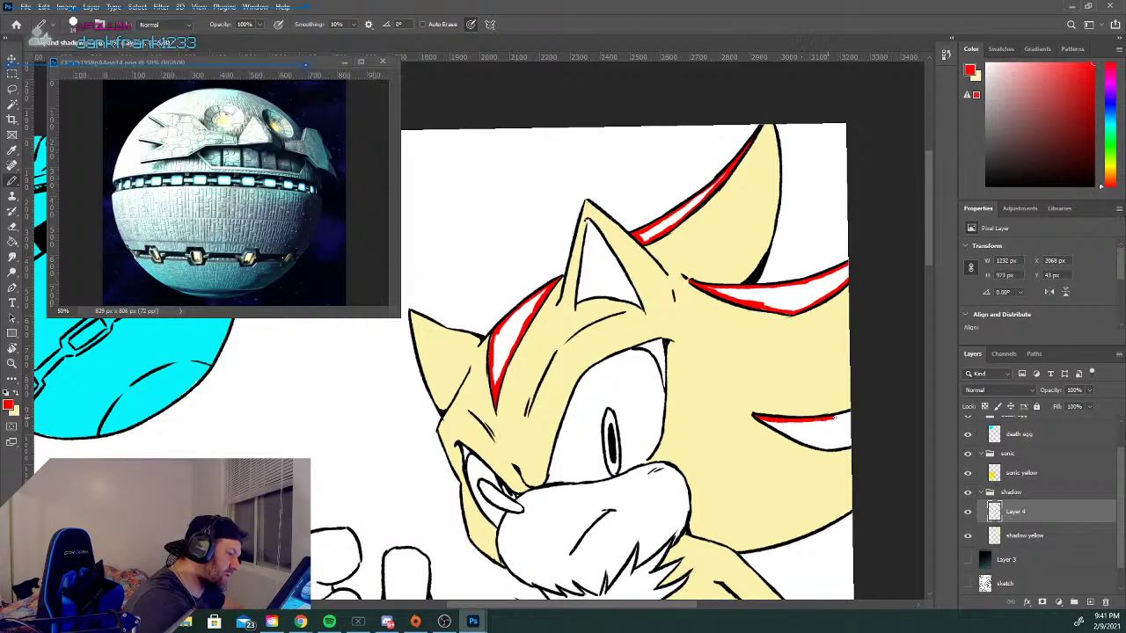
pyautogui.moveTo(761, 417); pyautogui.dragTo(826, 447)
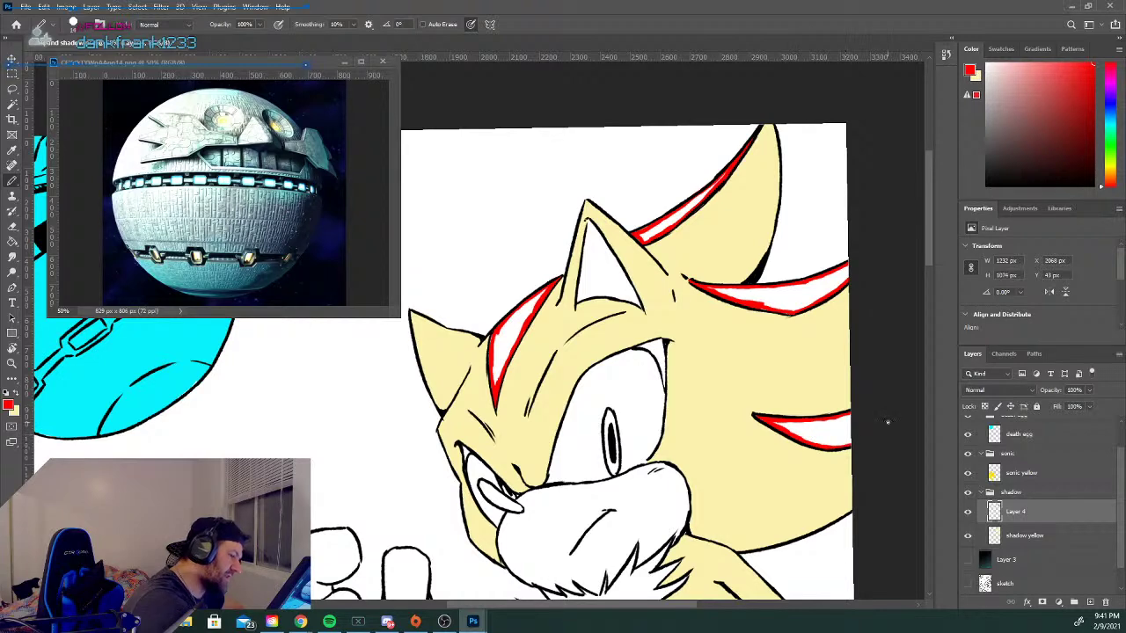
# Pencil red along the outer corner markings of both eyes and colour the irises red around the pupils.
pyautogui.moveTo(639, 347)
pyautogui.mouseDown()
pyautogui.moveTo(664, 386)
pyautogui.moveTo(664, 345)
pyautogui.moveTo(663, 369)
pyautogui.moveTo(651, 343)
pyautogui.mouseUp()
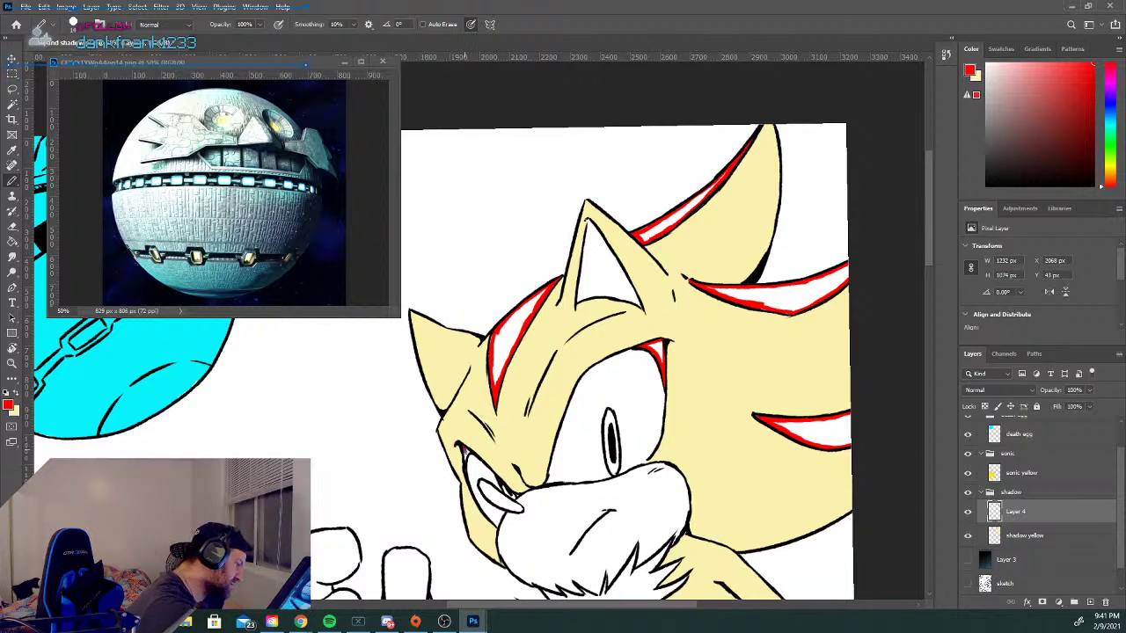
pyautogui.moveTo(463, 453); pyautogui.dragTo(465, 458)
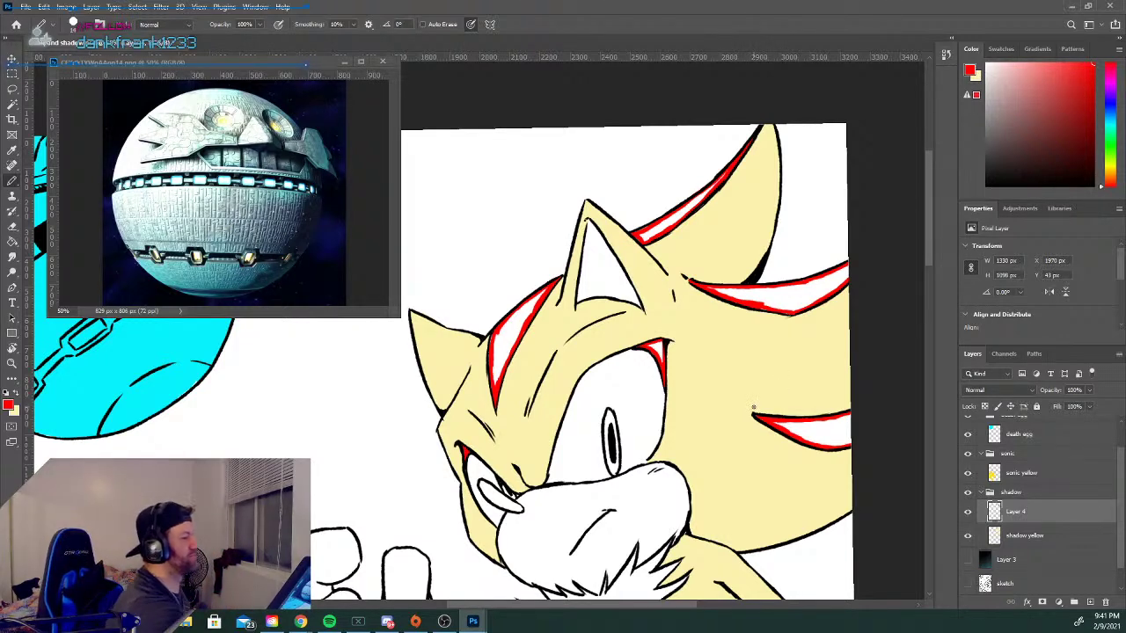
pyautogui.moveTo(926, 203); pyautogui.dragTo(925, 238)
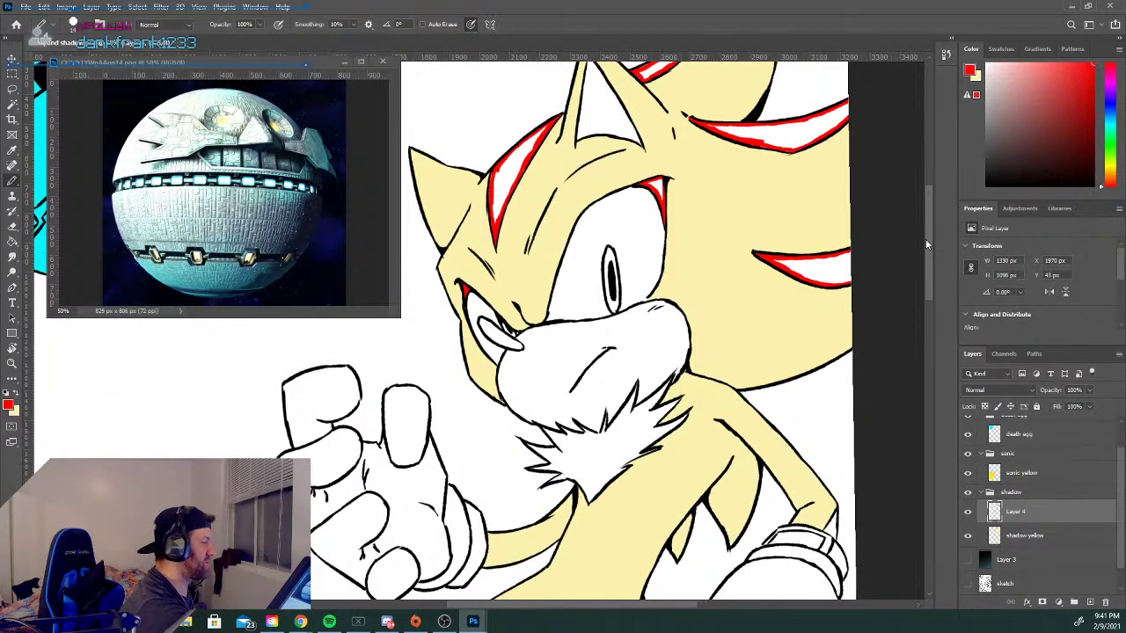
pyautogui.moveTo(506, 331); pyautogui.dragTo(514, 336)
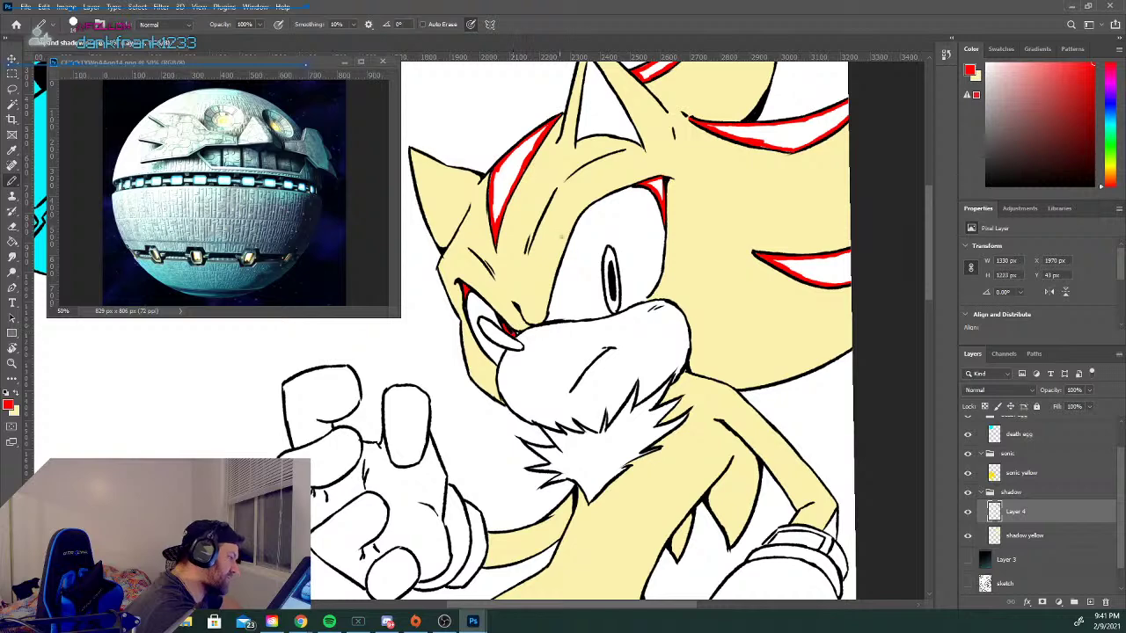
pyautogui.moveTo(605, 266); pyautogui.dragTo(604, 280)
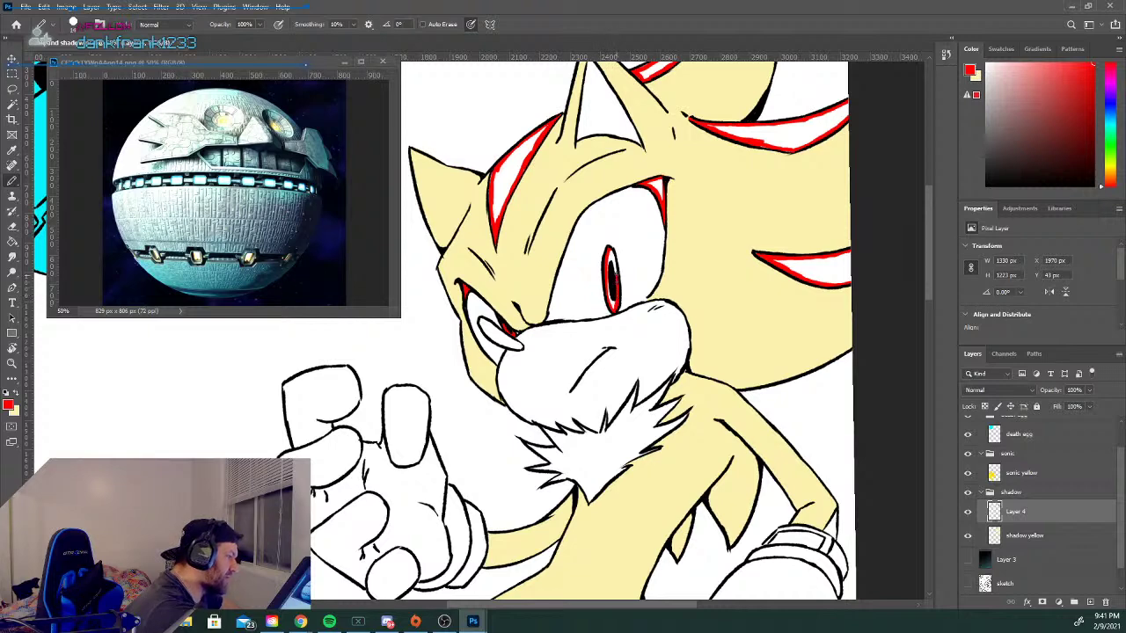
pyautogui.moveTo(612, 250); pyautogui.dragTo(613, 307)
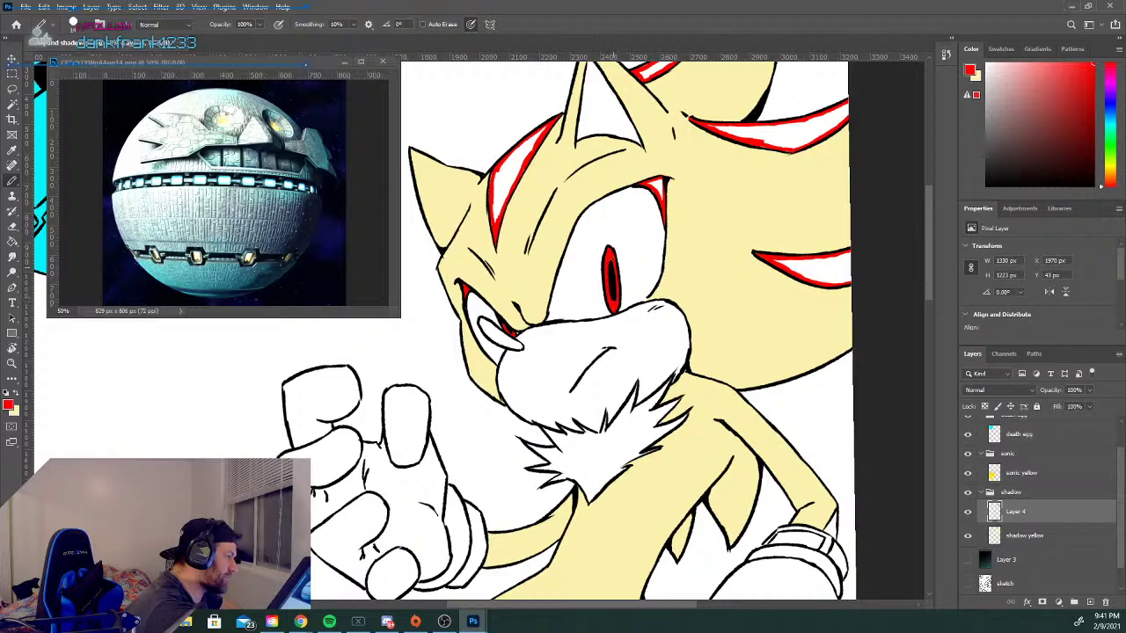
# Outline in red the white triangular patch on the bent leg, between the knee and the shoe cuff.
pyautogui.moveTo(928, 249); pyautogui.dragTo(927, 327)
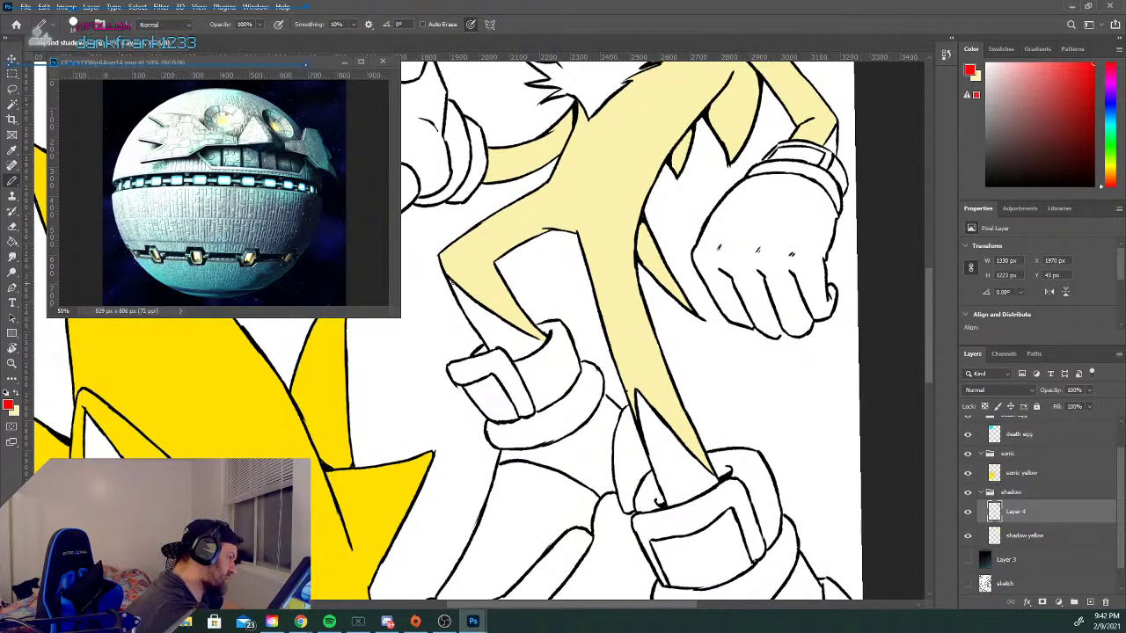
pyautogui.moveTo(449, 278); pyautogui.dragTo(493, 349)
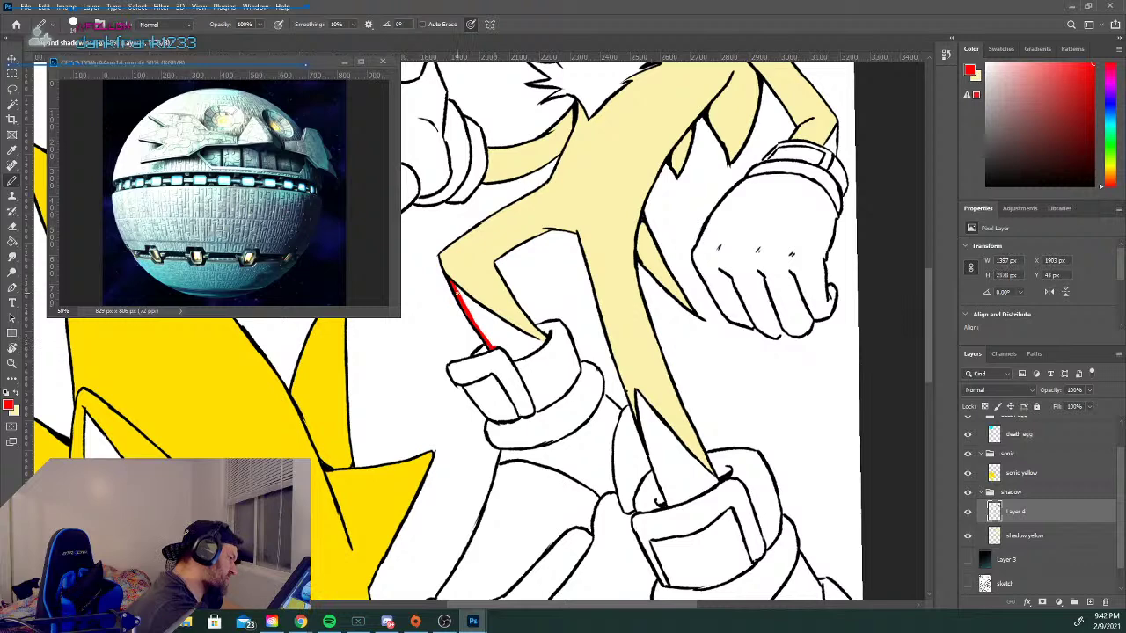
pyautogui.moveTo(453, 285)
pyautogui.mouseDown()
pyautogui.moveTo(540, 340)
pyautogui.moveTo(525, 355)
pyautogui.moveTo(495, 345)
pyautogui.mouseUp()
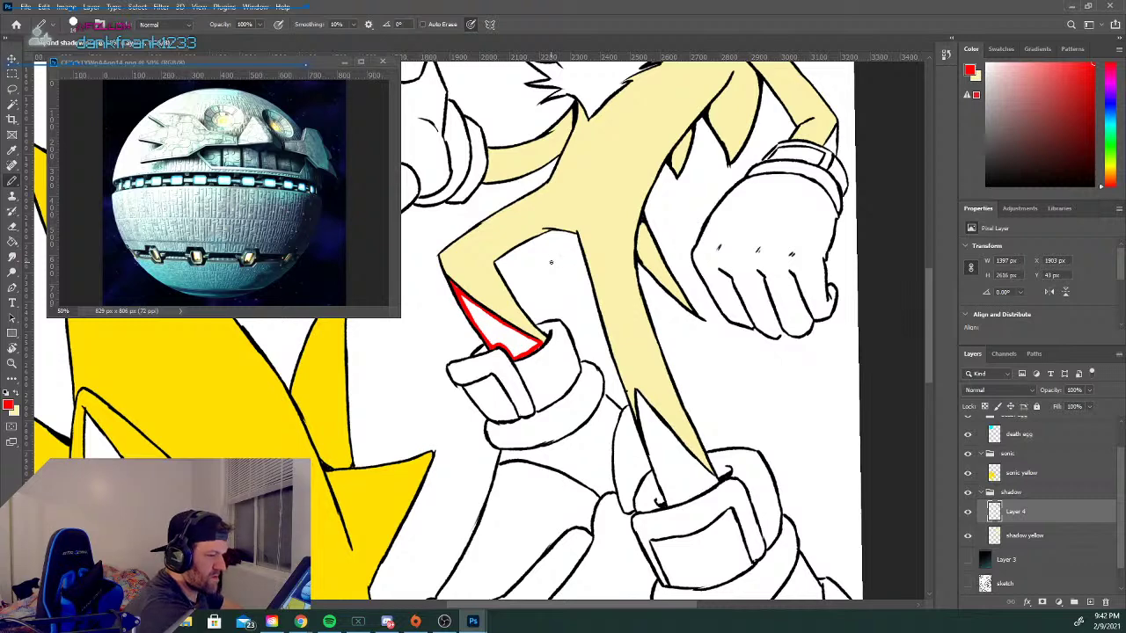
# Outline in red the white triangular patch on the straight leg and pencil the small patch above the lowered hand's glove cuff solid red.
pyautogui.moveTo(1123, 475); pyautogui.dragTo(1123, 449)
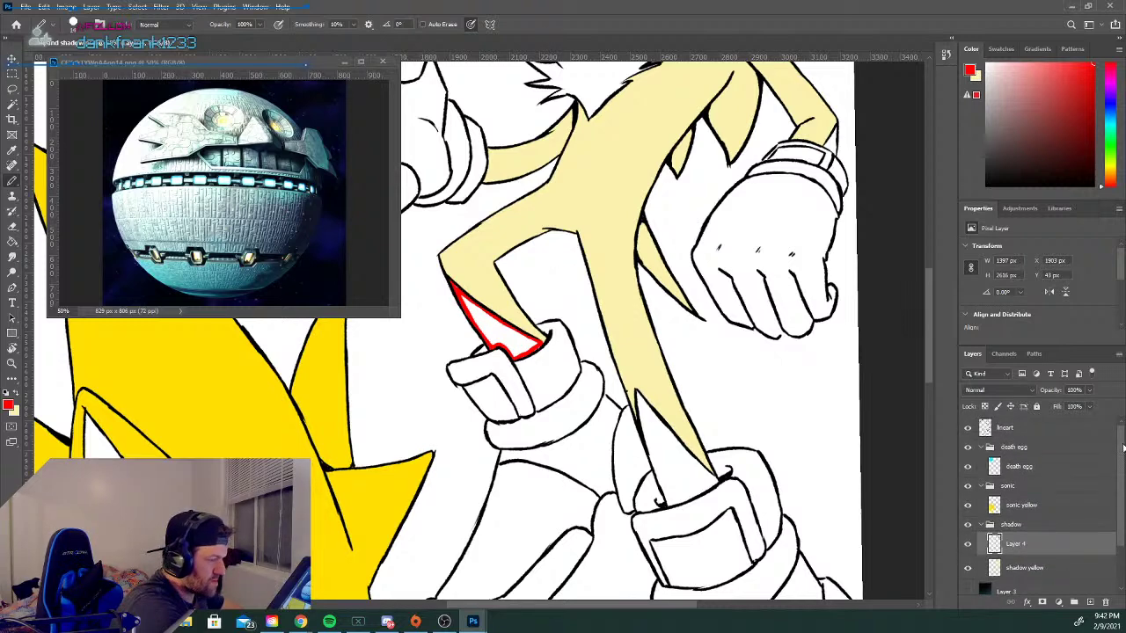
pyautogui.moveTo(1122, 452)
pyautogui.mouseDown()
pyautogui.moveTo(1122, 471)
pyautogui.moveTo(1122, 451)
pyautogui.mouseUp()
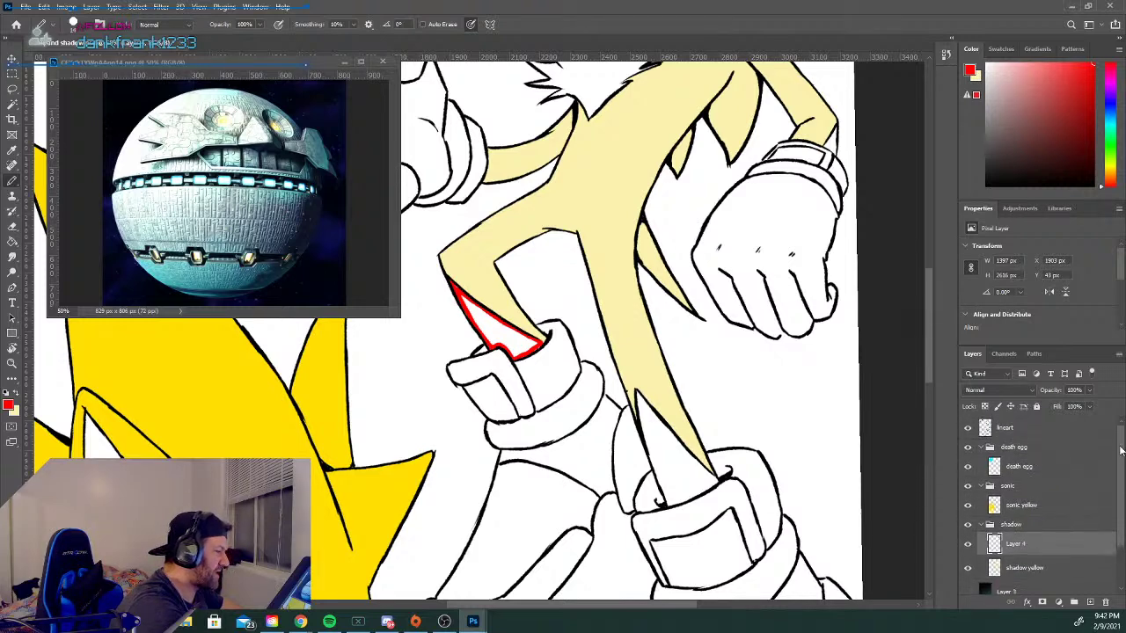
pyautogui.moveTo(634, 394); pyautogui.dragTo(664, 491)
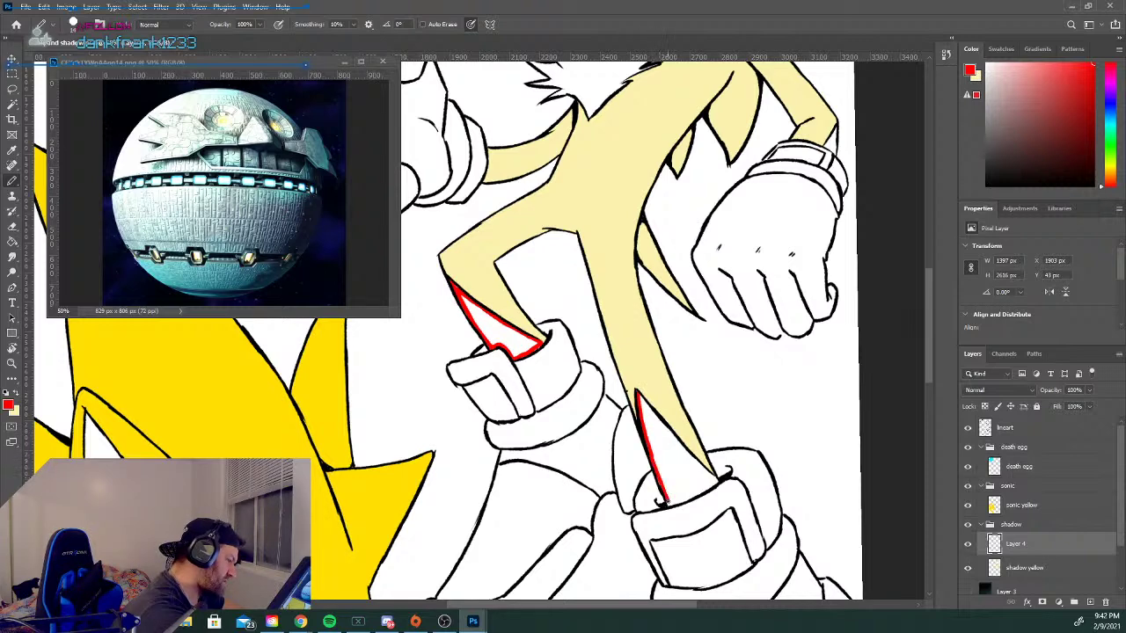
pyautogui.moveTo(666, 503); pyautogui.dragTo(717, 484)
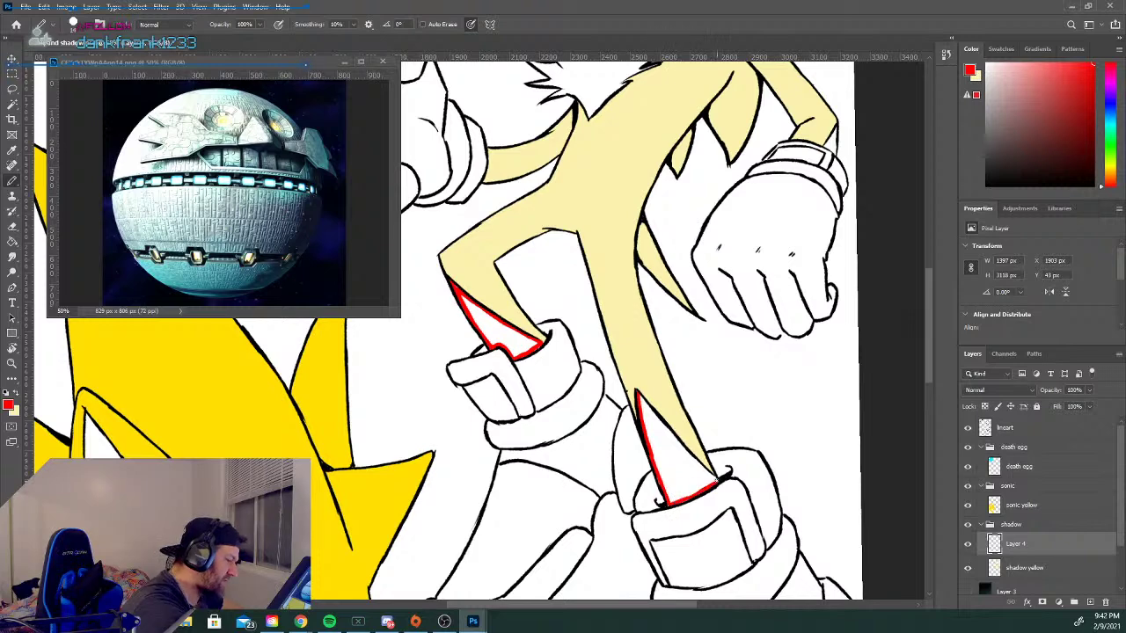
pyautogui.moveTo(637, 395); pyautogui.dragTo(712, 480)
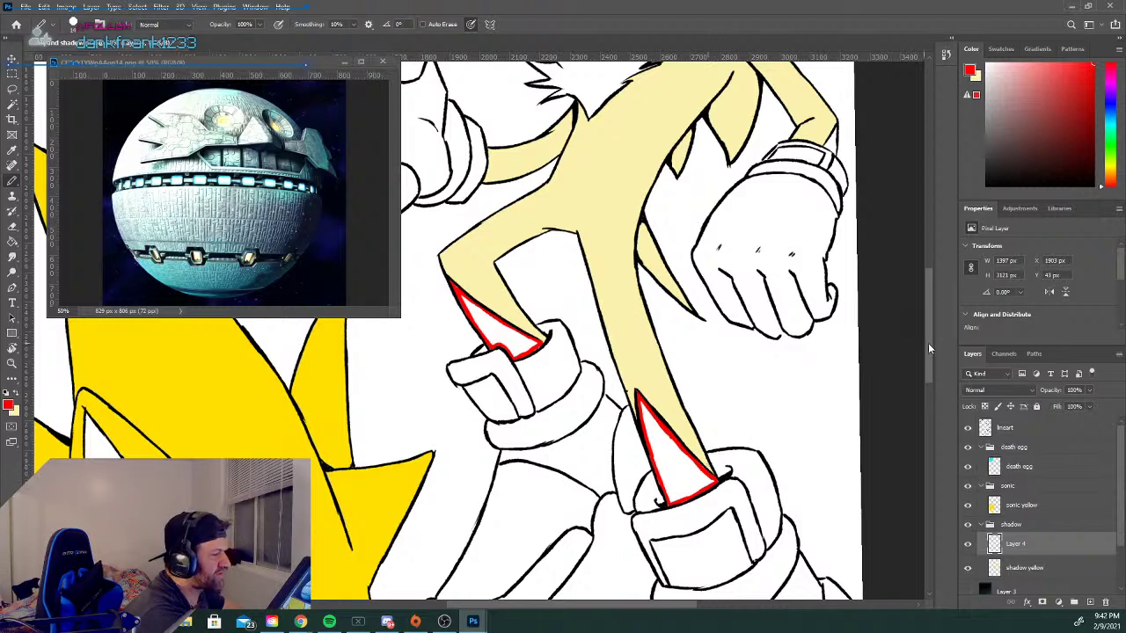
pyautogui.scroll(3, 927, 343)
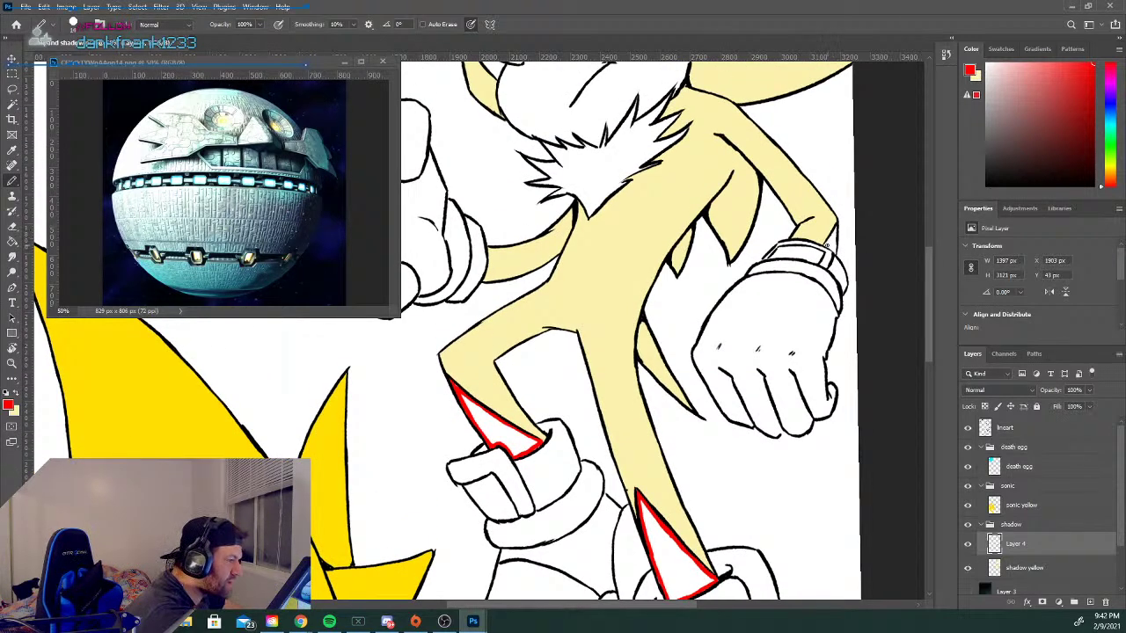
pyautogui.moveTo(825, 245); pyautogui.dragTo(830, 249)
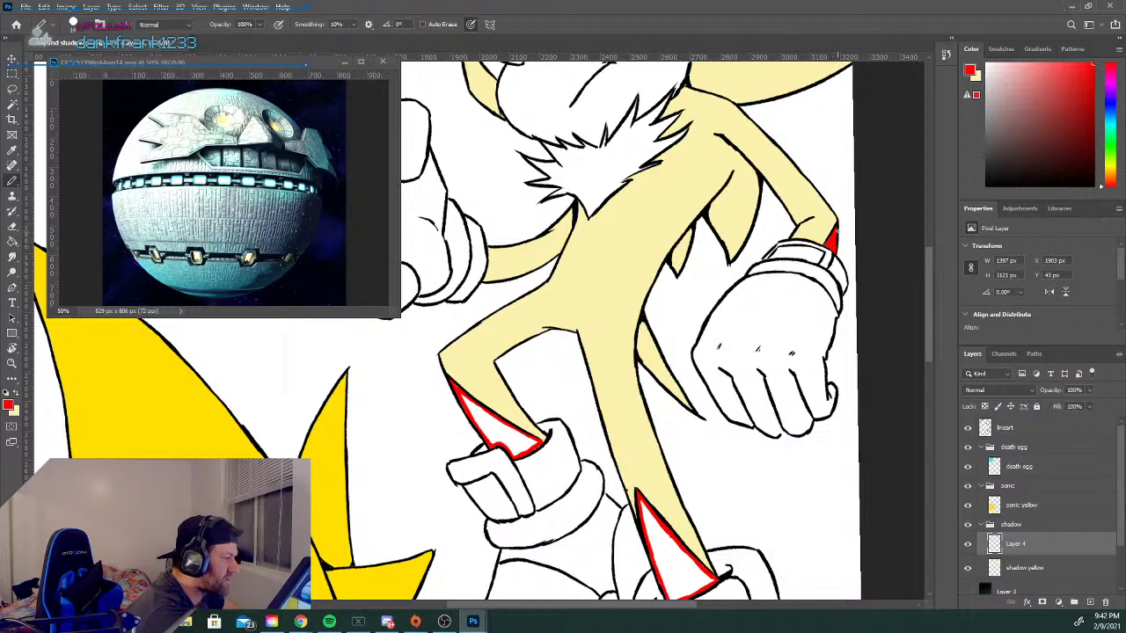
# Fill the pale yellow hedgehog's forehead stripe, three quill stripes and the larger eye's corner marking with red using the Paint Bucket.
pyautogui.moveTo(926, 298); pyautogui.dragTo(925, 226)
pyautogui.click(14, 241)
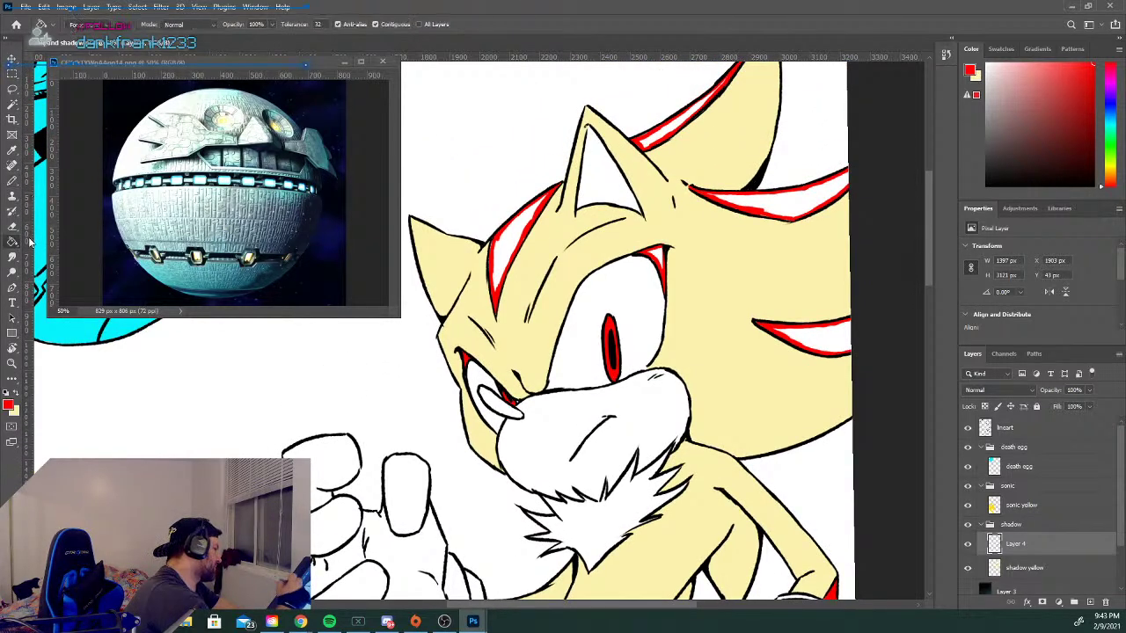
pyautogui.click(519, 239)
pyautogui.click(674, 129)
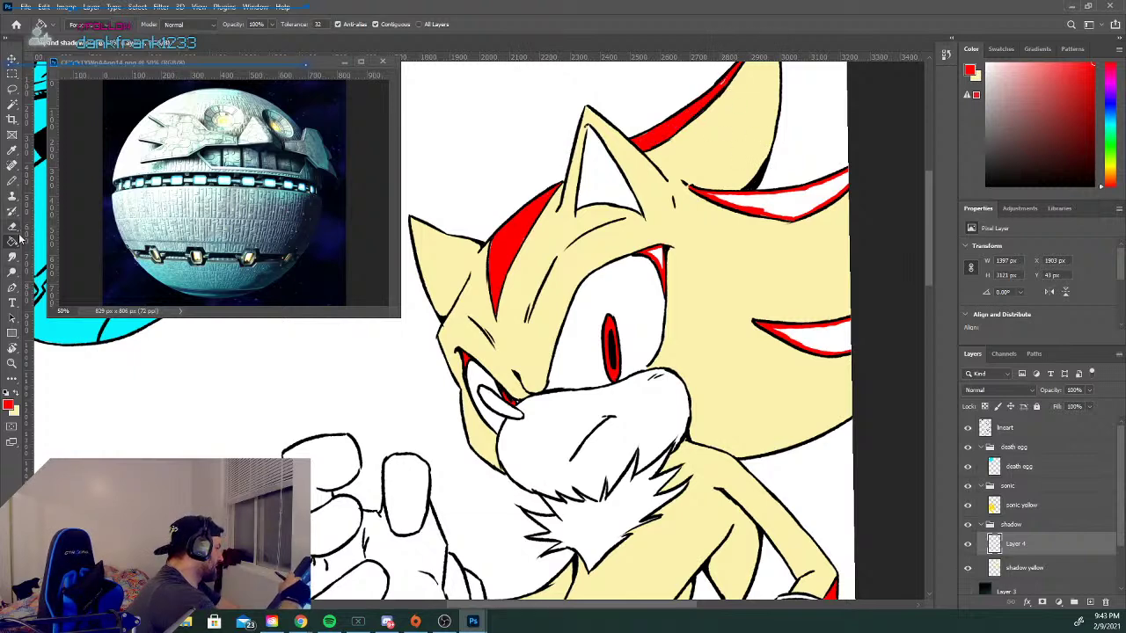
pyautogui.click(12, 180)
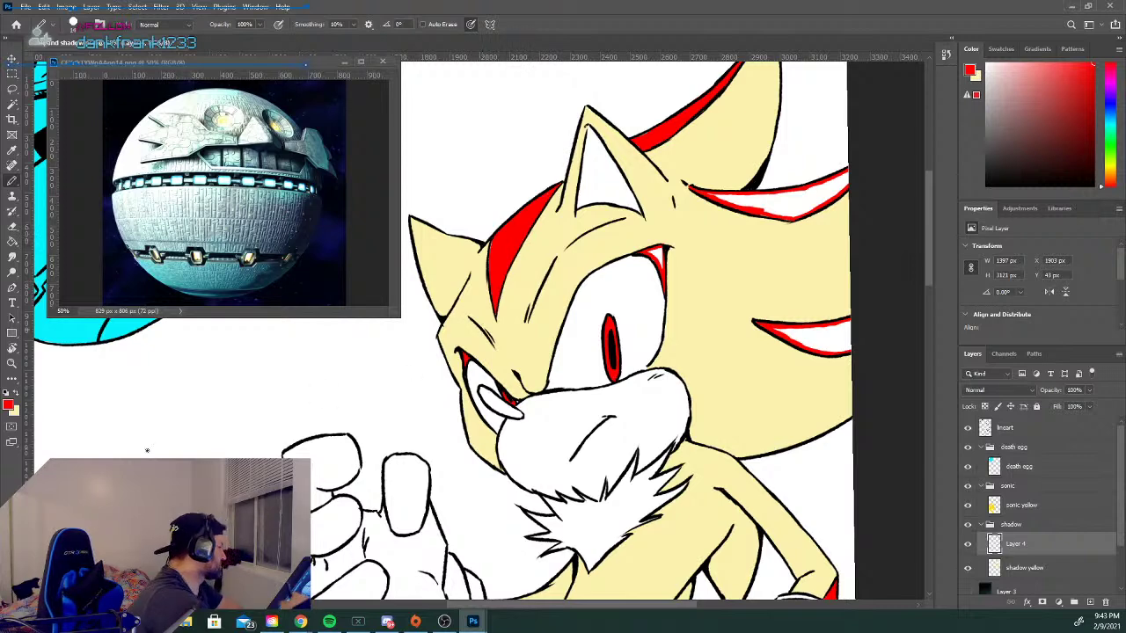
pyautogui.click(12, 241)
pyautogui.click(813, 207)
pyautogui.click(841, 343)
pyautogui.click(659, 260)
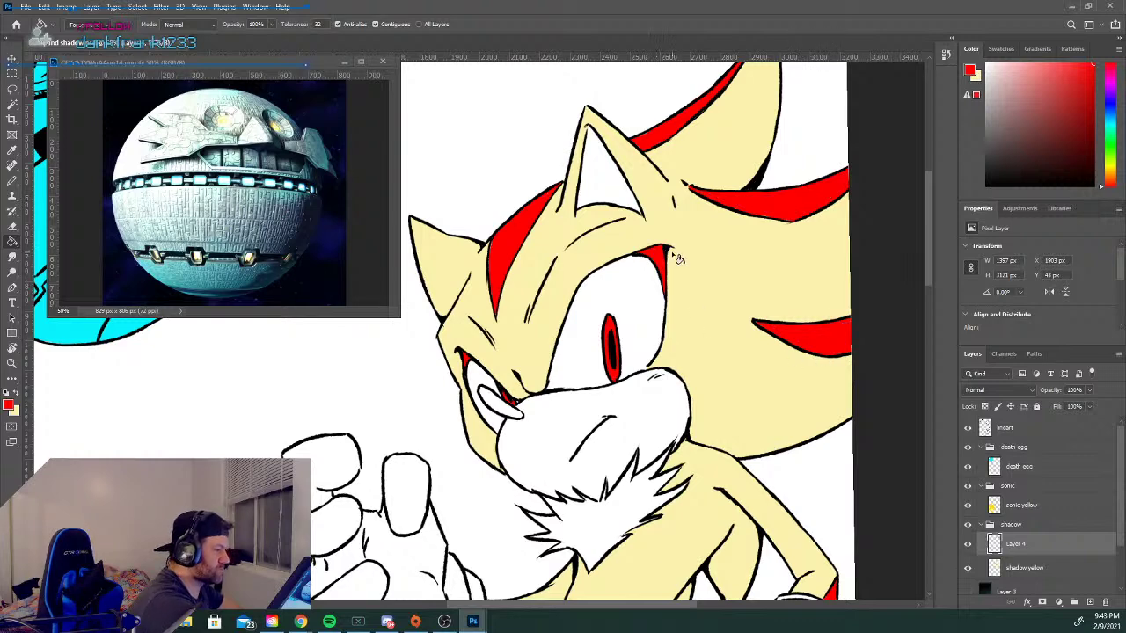
# Fill the outlined triangular patches on both of the pale yellow hedgehog's legs with red.
pyautogui.moveTo(925, 206); pyautogui.dragTo(919, 297)
pyautogui.click(528, 386)
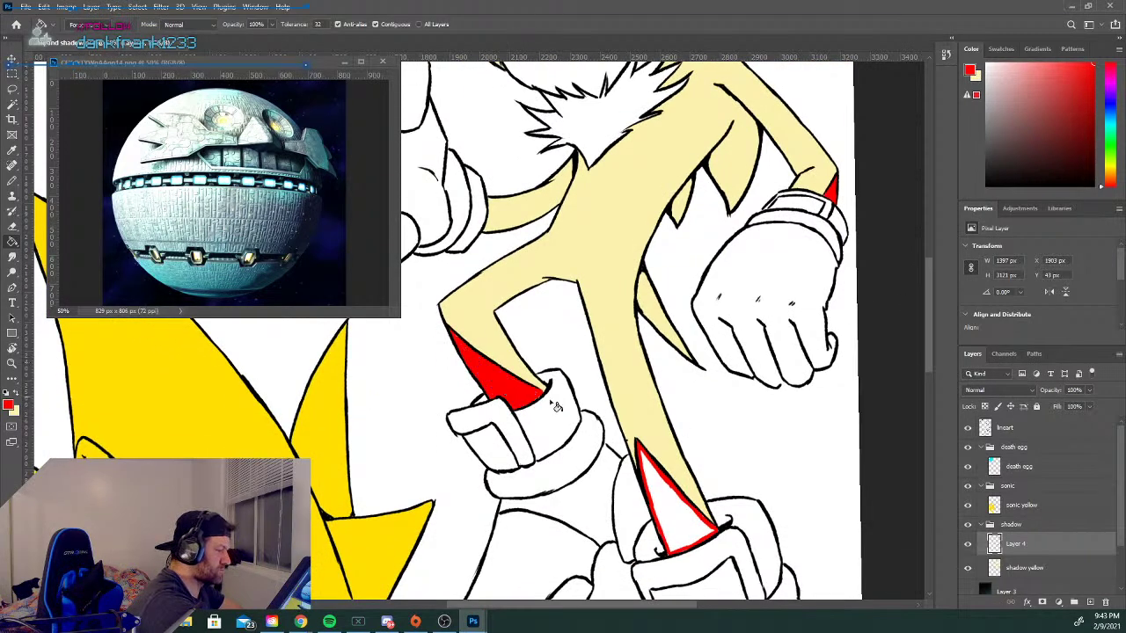
pyautogui.click(684, 501)
pyautogui.moveTo(925, 278); pyautogui.dragTo(937, 347)
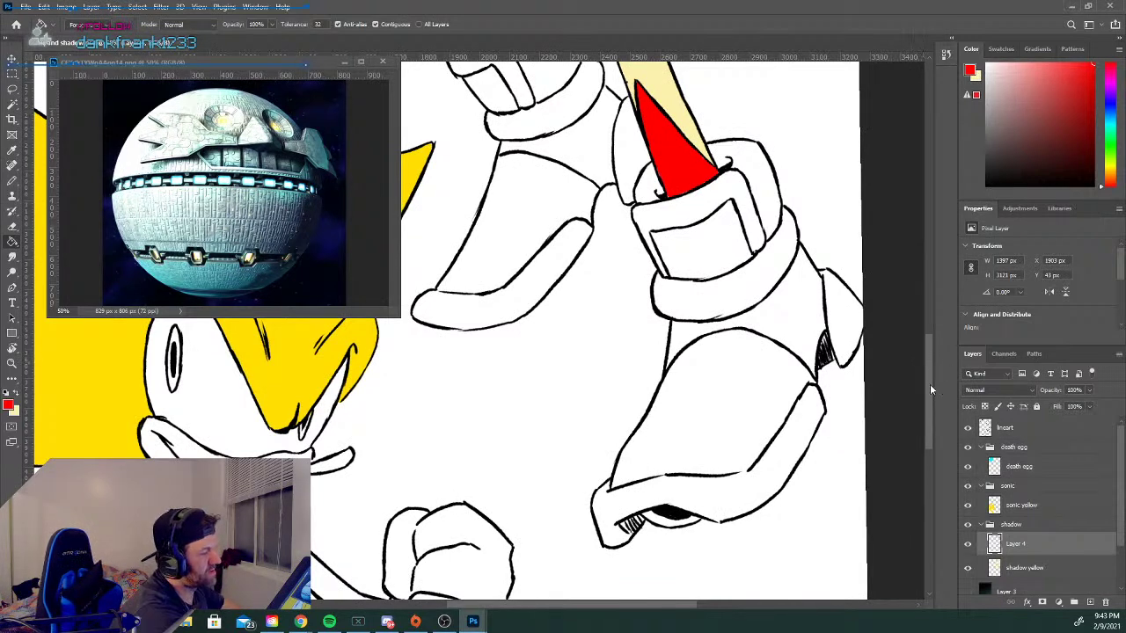
pyautogui.moveTo(932, 385); pyautogui.dragTo(927, 344)
pyautogui.moveTo(926, 339); pyautogui.dragTo(915, 237)
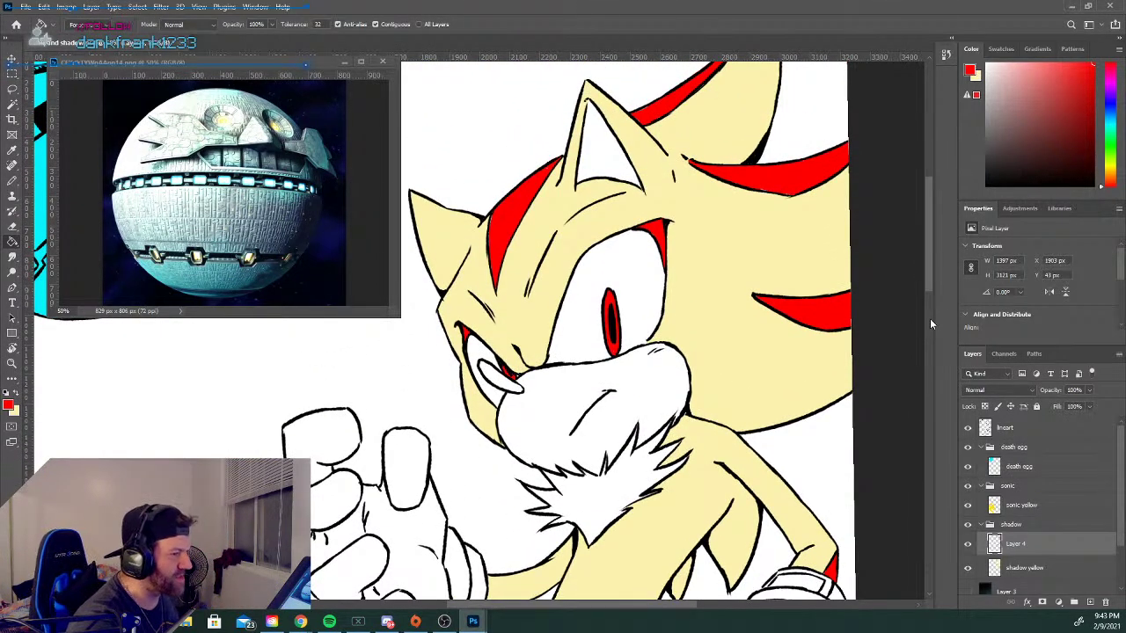
pyautogui.hotkey('ctrl', '-')
pyautogui.hotkey('ctrl', '-')
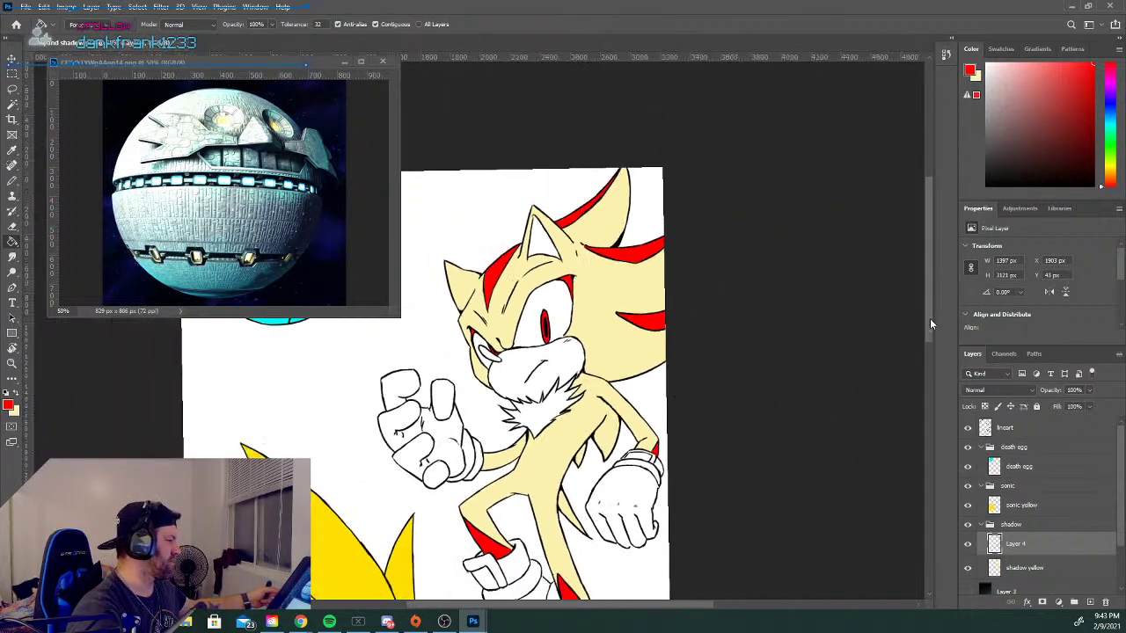
pyautogui.hotkey('ctrl', '-')
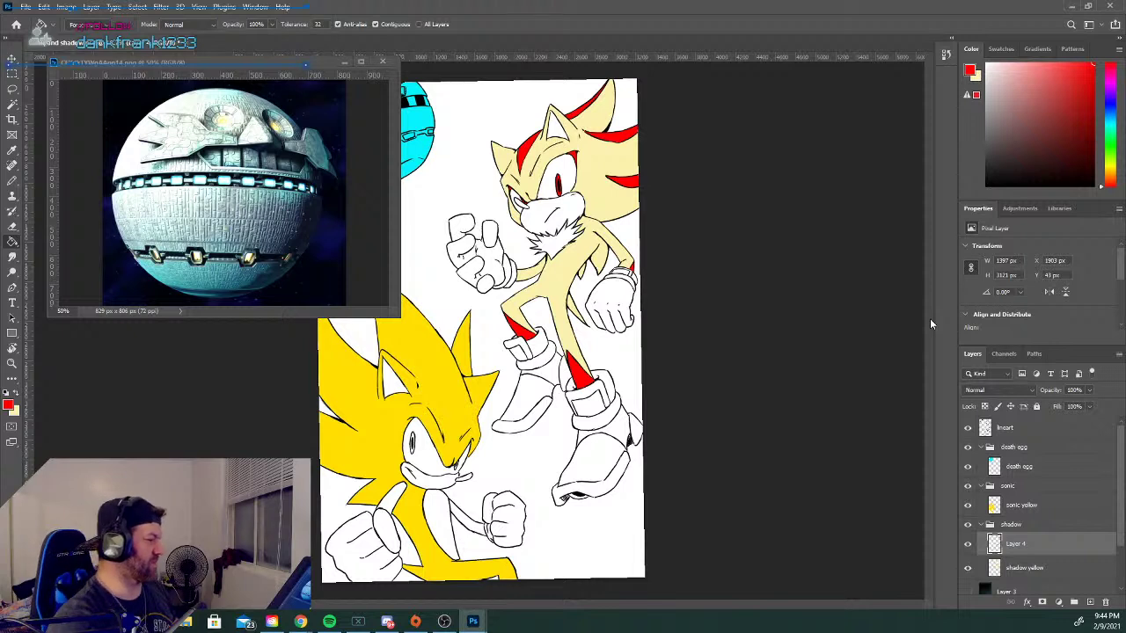
# Rename the layer with the red markings in the shadow group as "shadow reds".
pyautogui.doubleClick(1016, 544)
pyautogui.write('shadow reds')
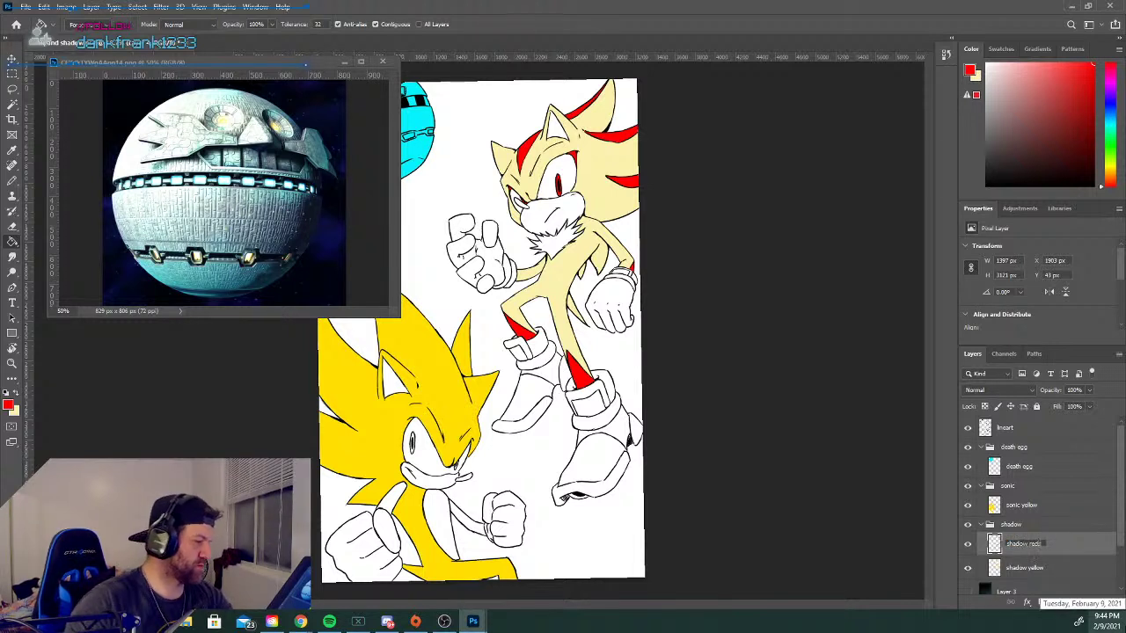
pyautogui.click(1082, 548)
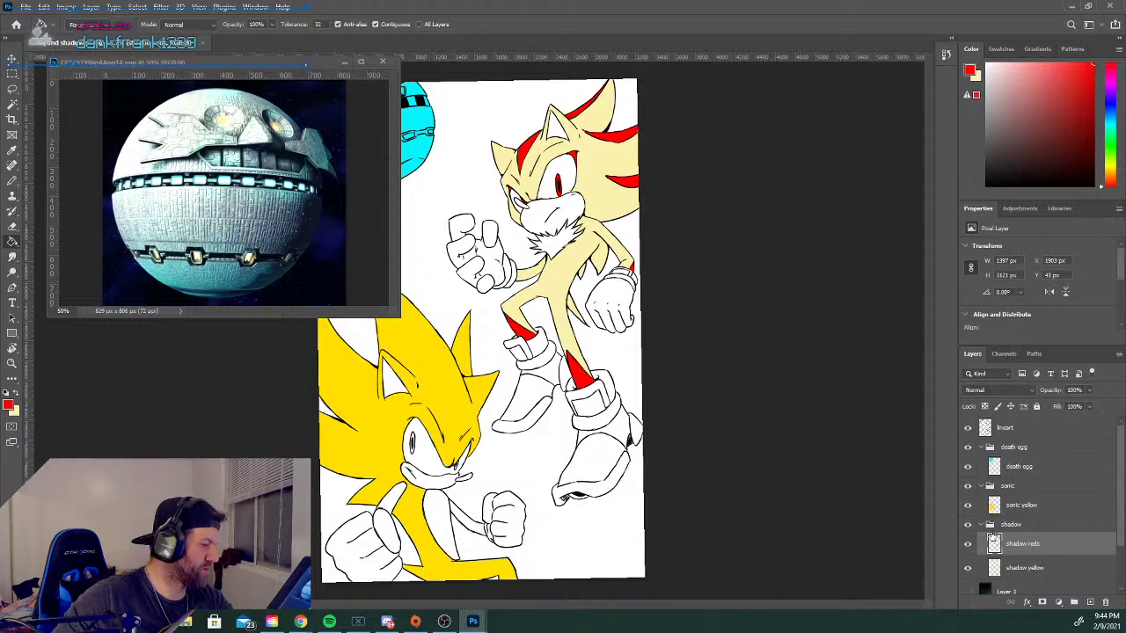
pyautogui.click(981, 525)
pyautogui.click(981, 525)
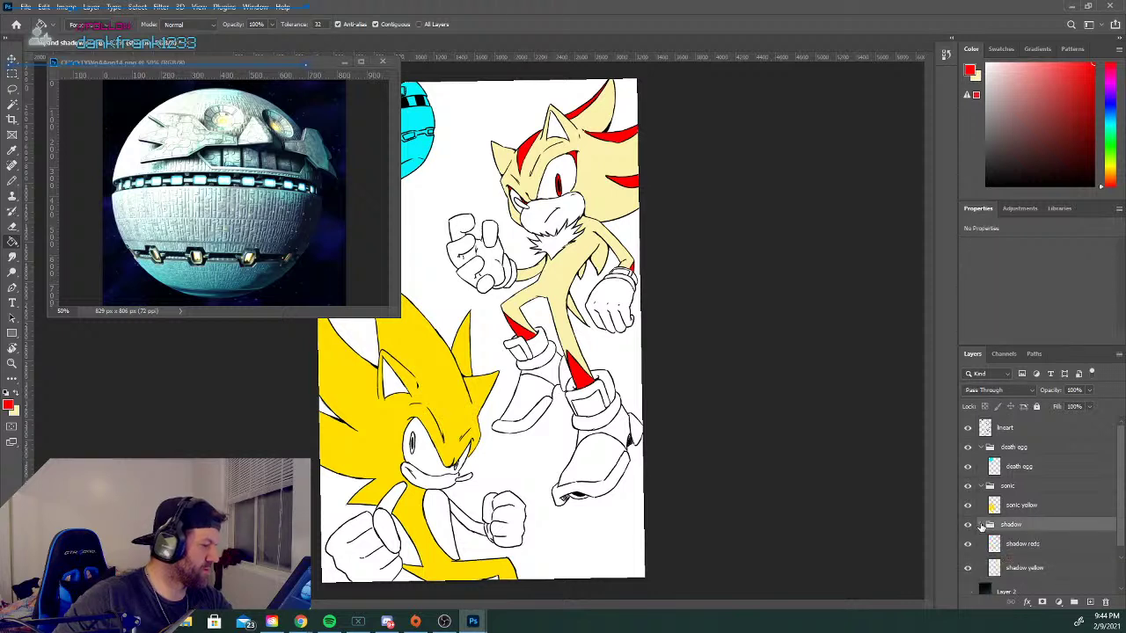
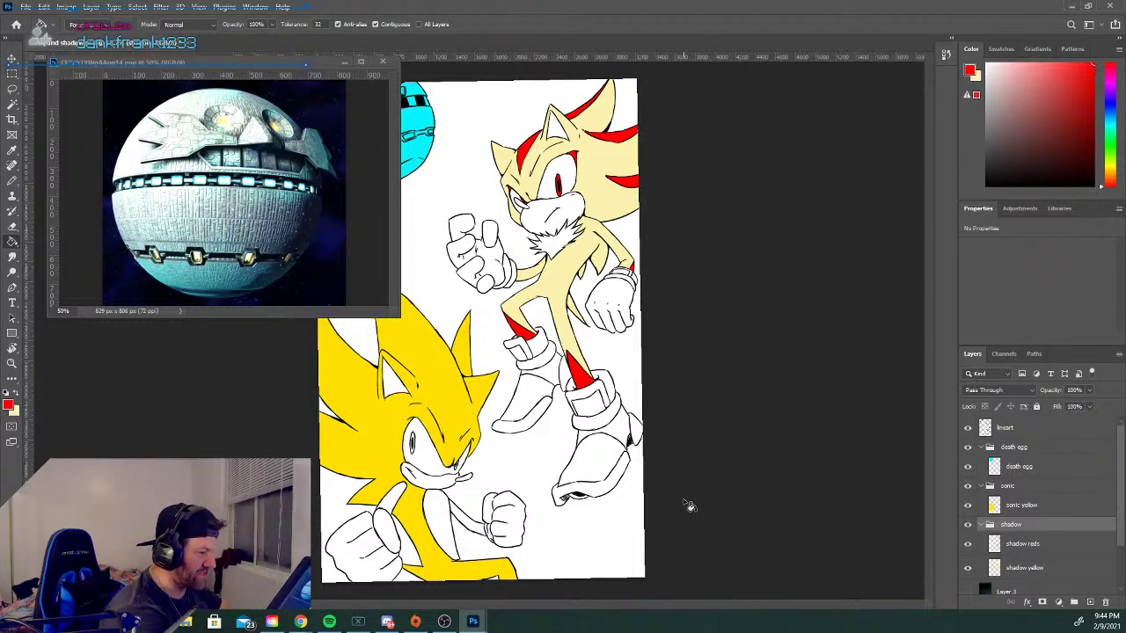
# Add a new layer above sonic yellow in the sonic group and name it "sonic reds".
pyautogui.click(1028, 505)
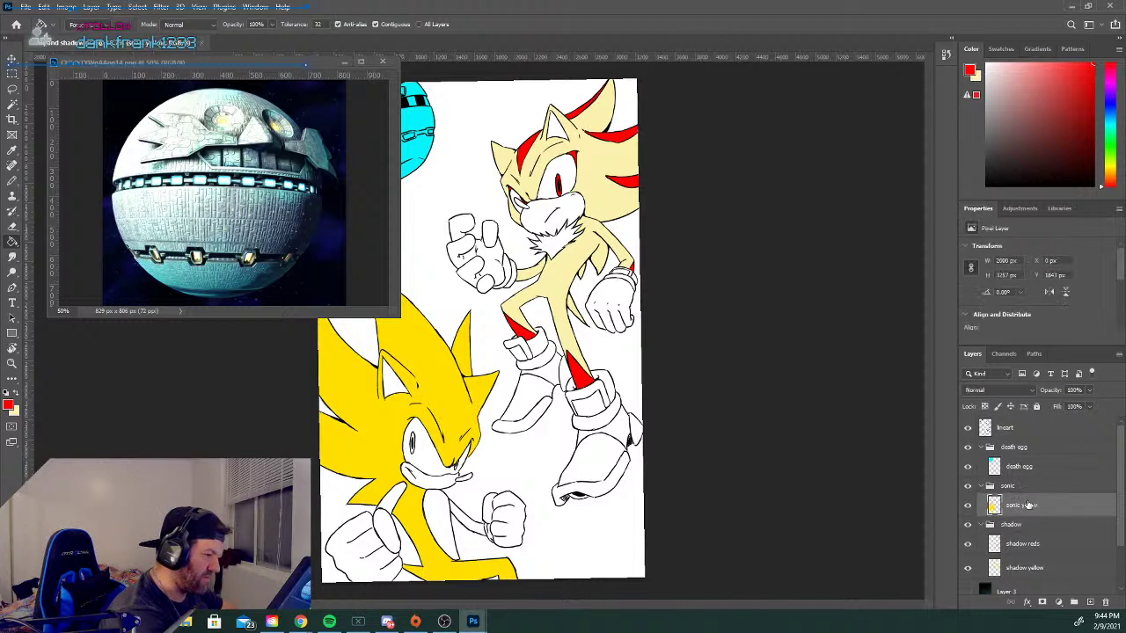
pyautogui.click(1090, 602)
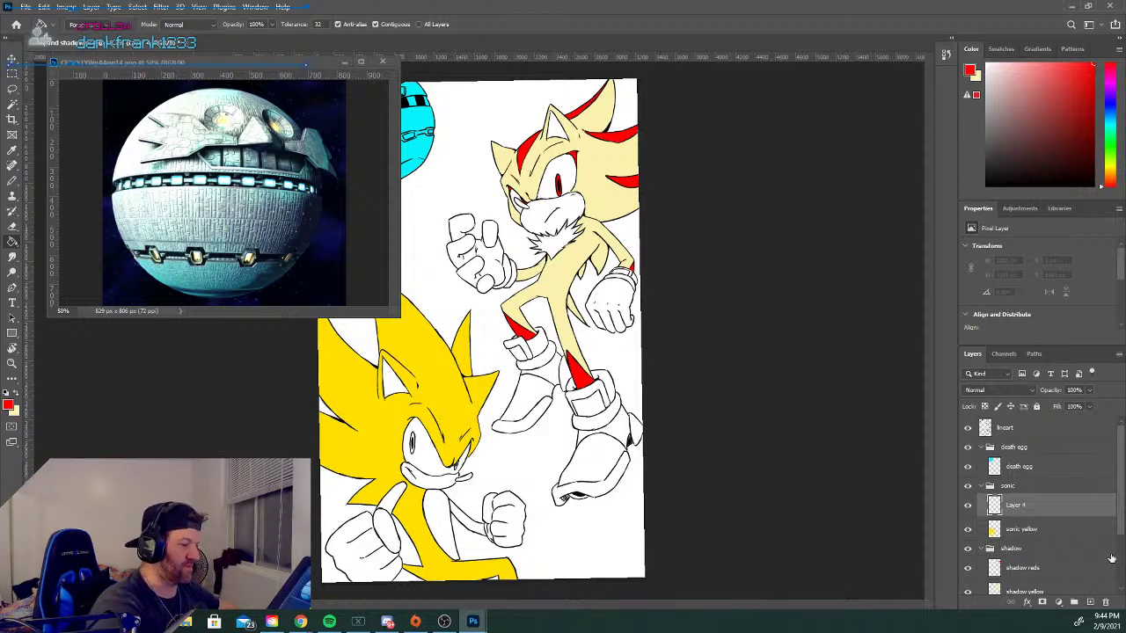
pyautogui.doubleClick(1018, 505)
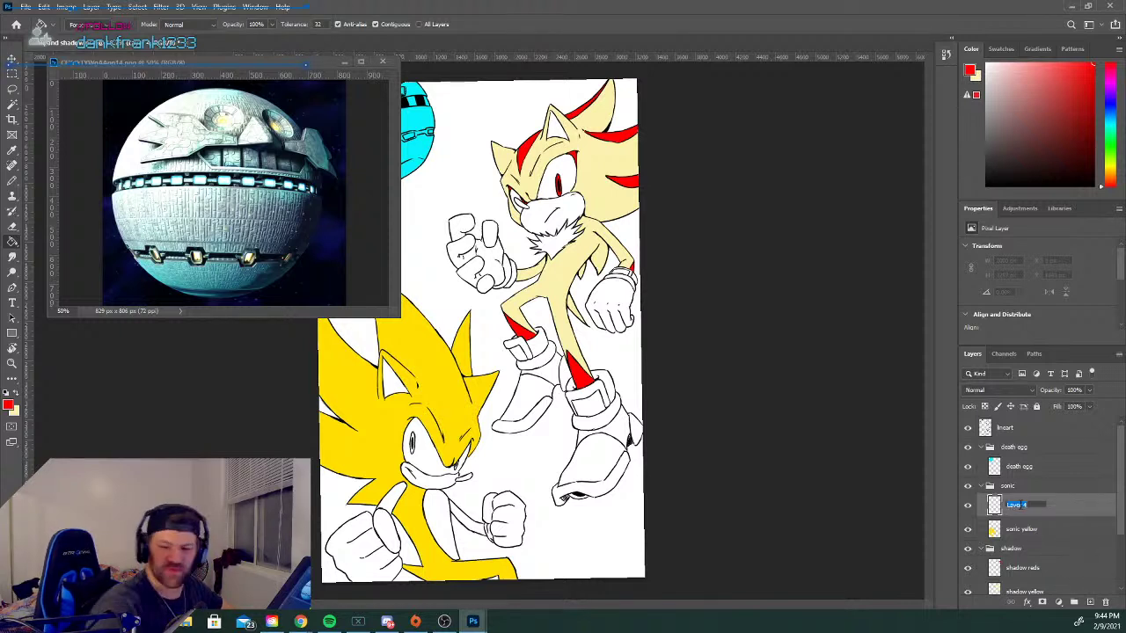
pyautogui.write('red')
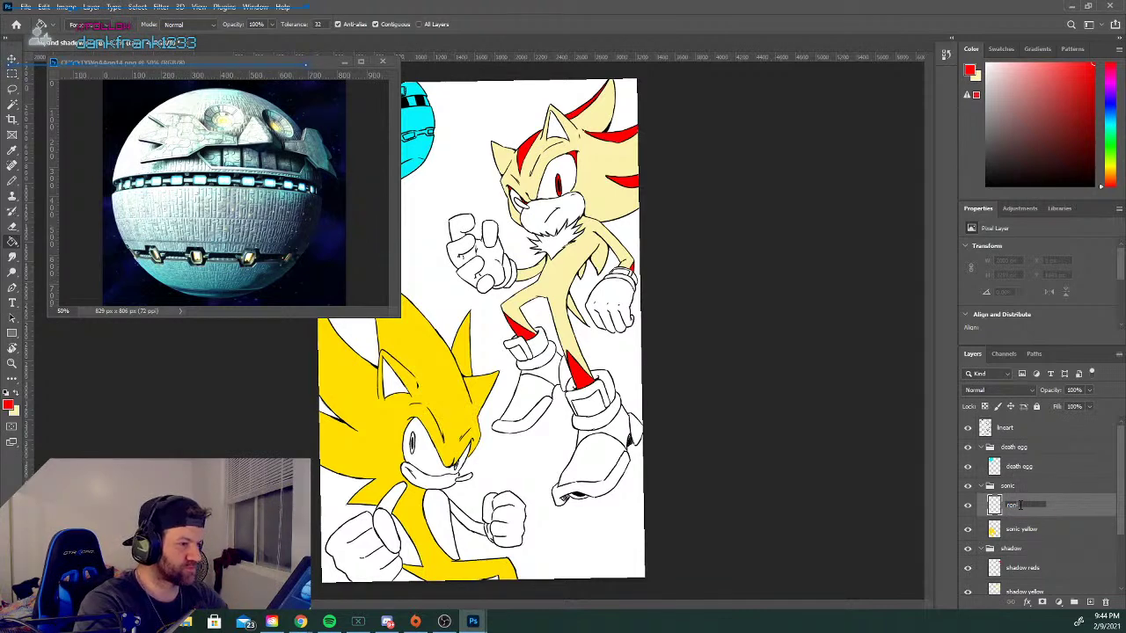
pyautogui.press('BackSpace')
pyautogui.press('BackSpace')
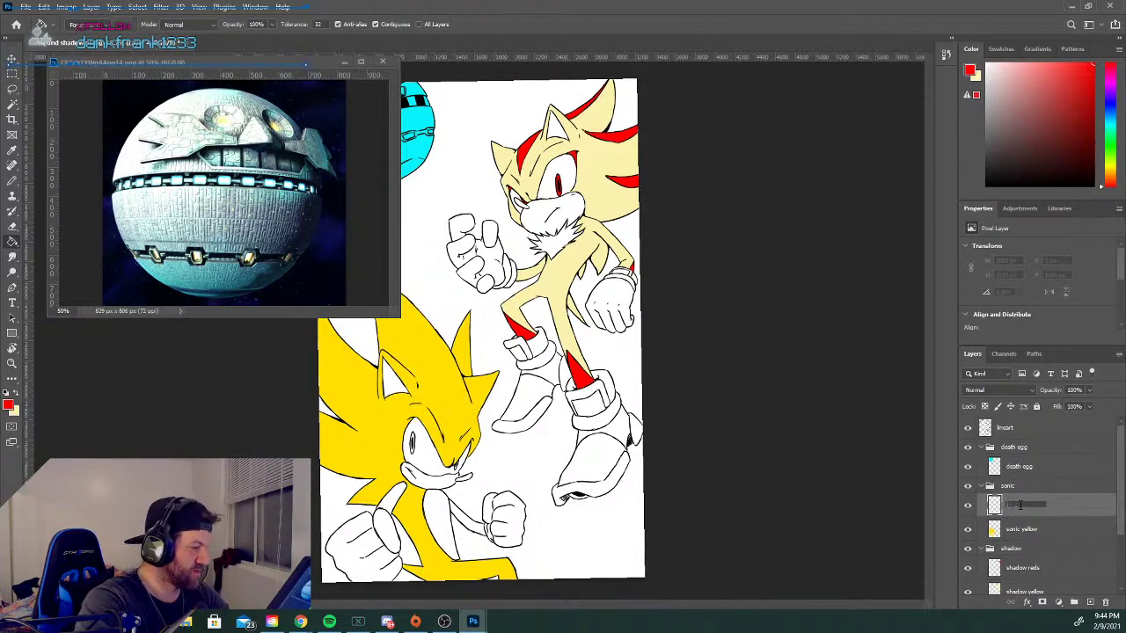
pyautogui.write('ic reds')
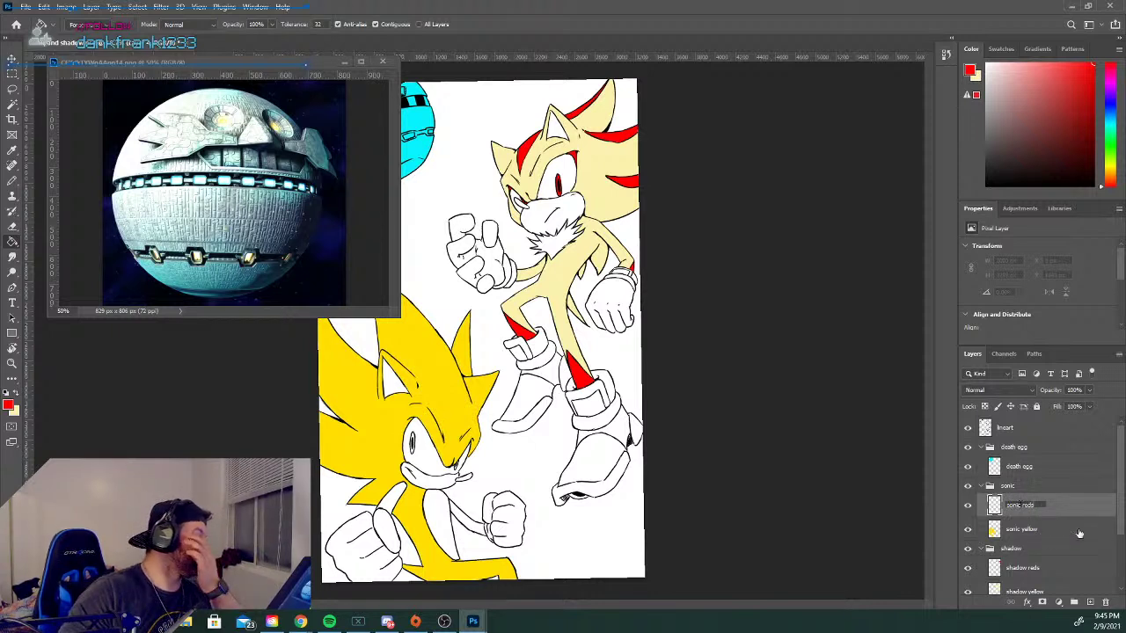
pyautogui.press('Return')
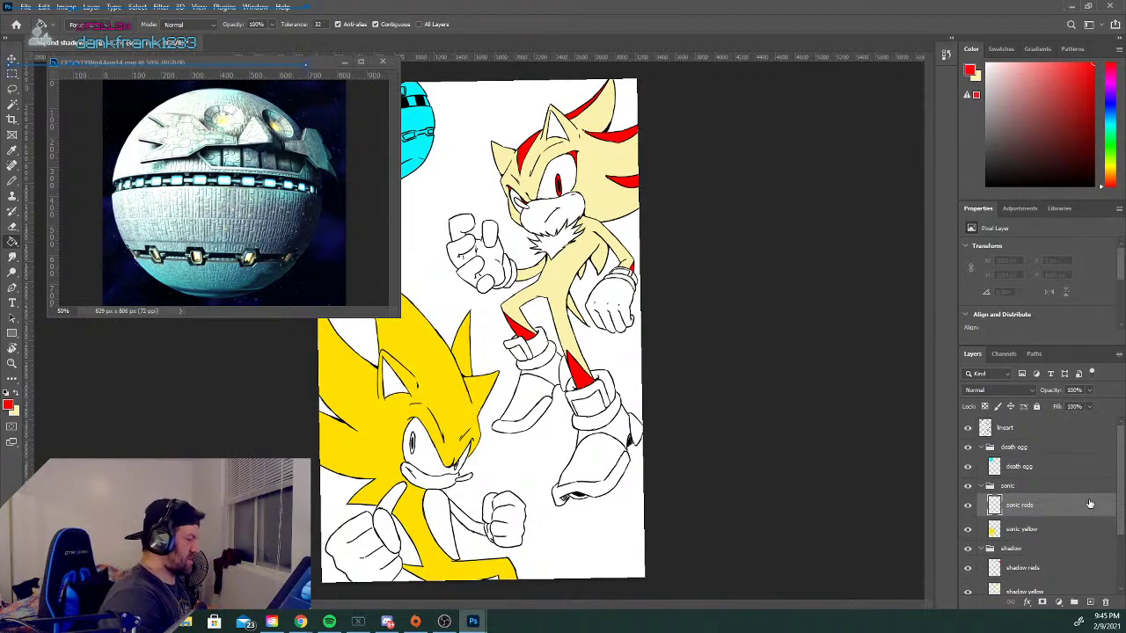
# Try to fill the iris of the golden yellow hedgehog's larger eye with red using the Paint Bucket.
pyautogui.hotkey('ctrl', '+')
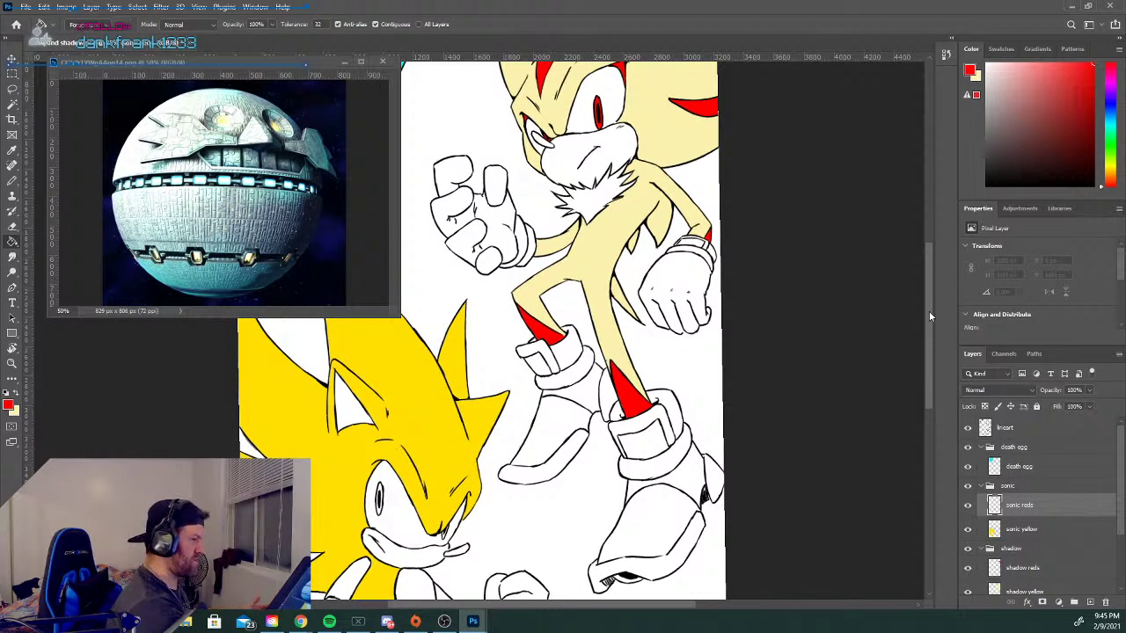
pyautogui.scroll(-3, 928, 336)
pyautogui.scroll(3, 630, 442)
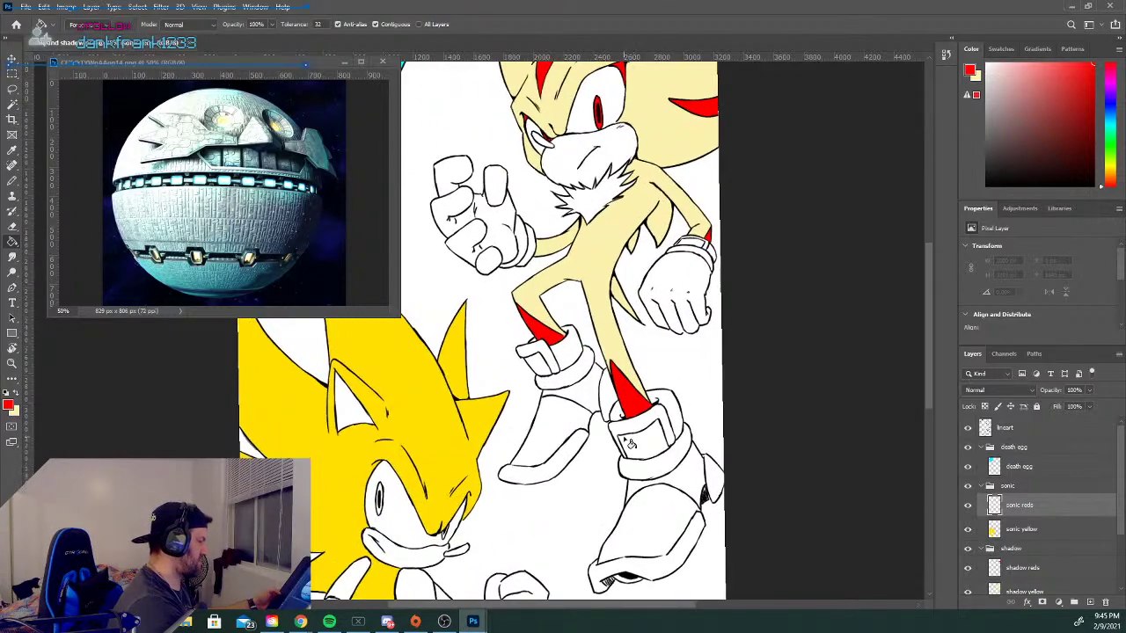
pyautogui.moveTo(929, 299); pyautogui.dragTo(926, 327)
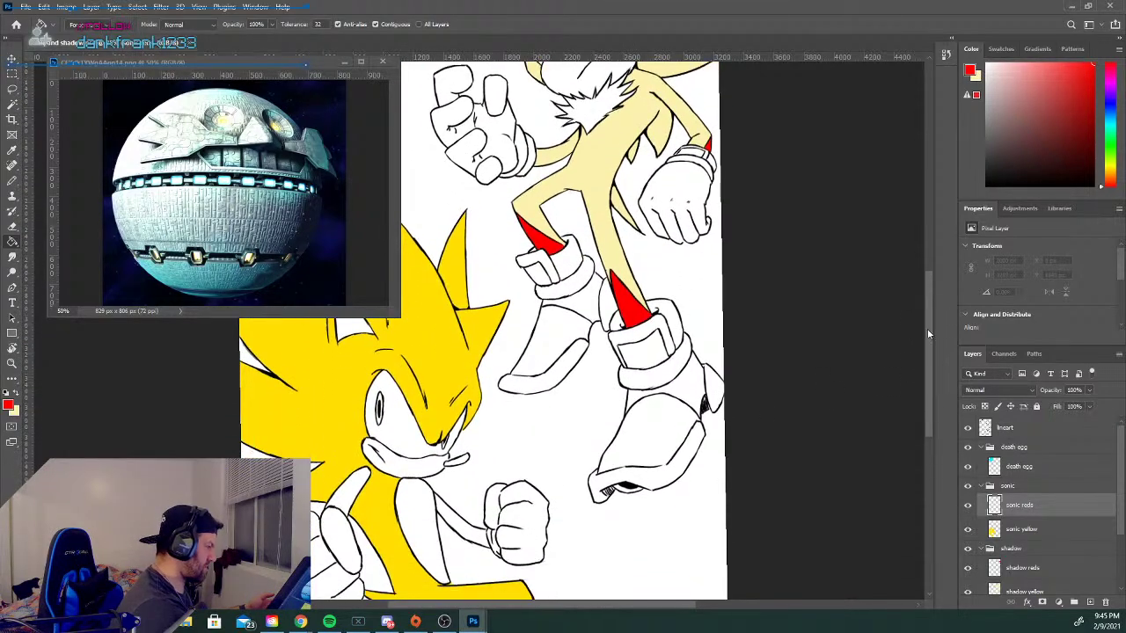
pyautogui.hotkey('ctrl', '+')
pyautogui.hotkey('ctrl', '+')
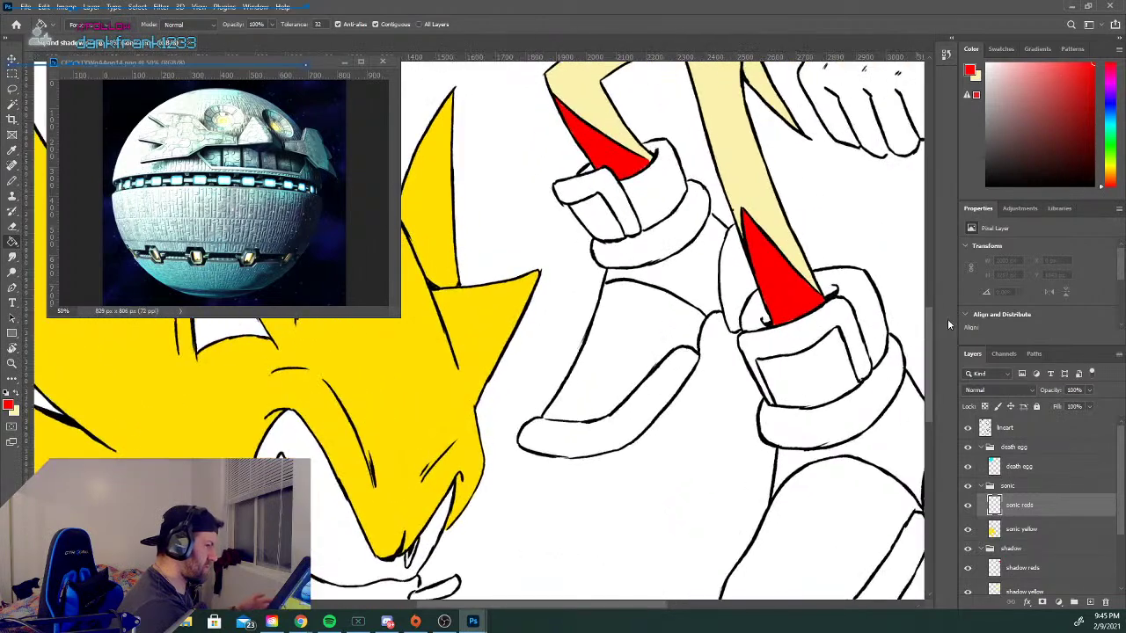
pyautogui.moveTo(928, 321)
pyautogui.mouseDown()
pyautogui.moveTo(927, 345)
pyautogui.moveTo(927, 327)
pyautogui.mouseUp()
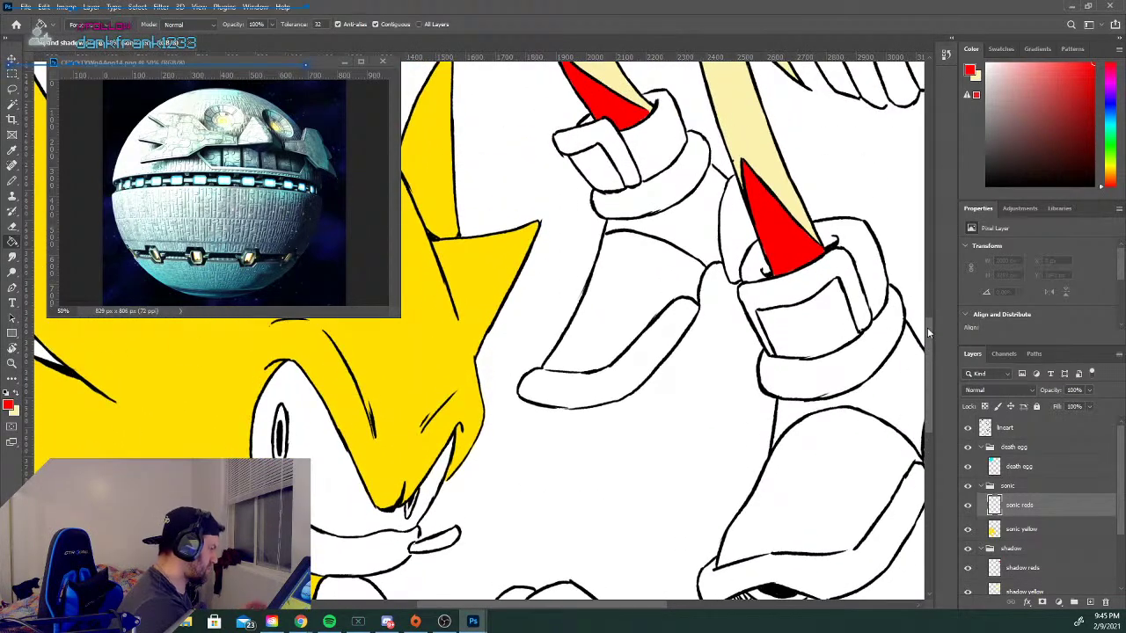
pyautogui.click(283, 431)
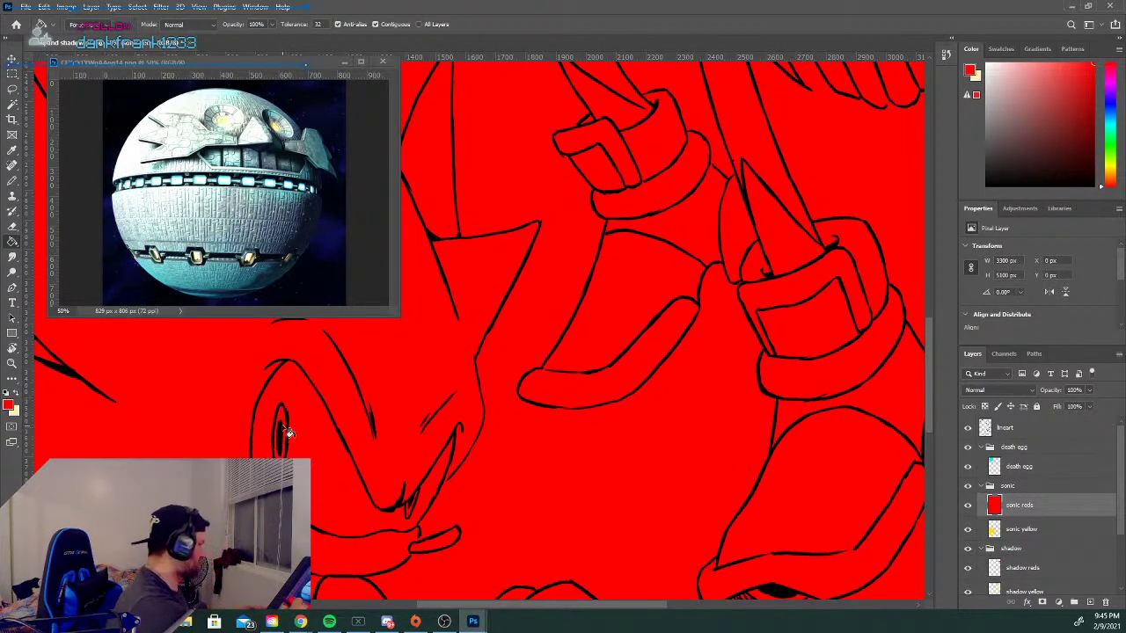
pyautogui.hotkey('ctrl', 'z')
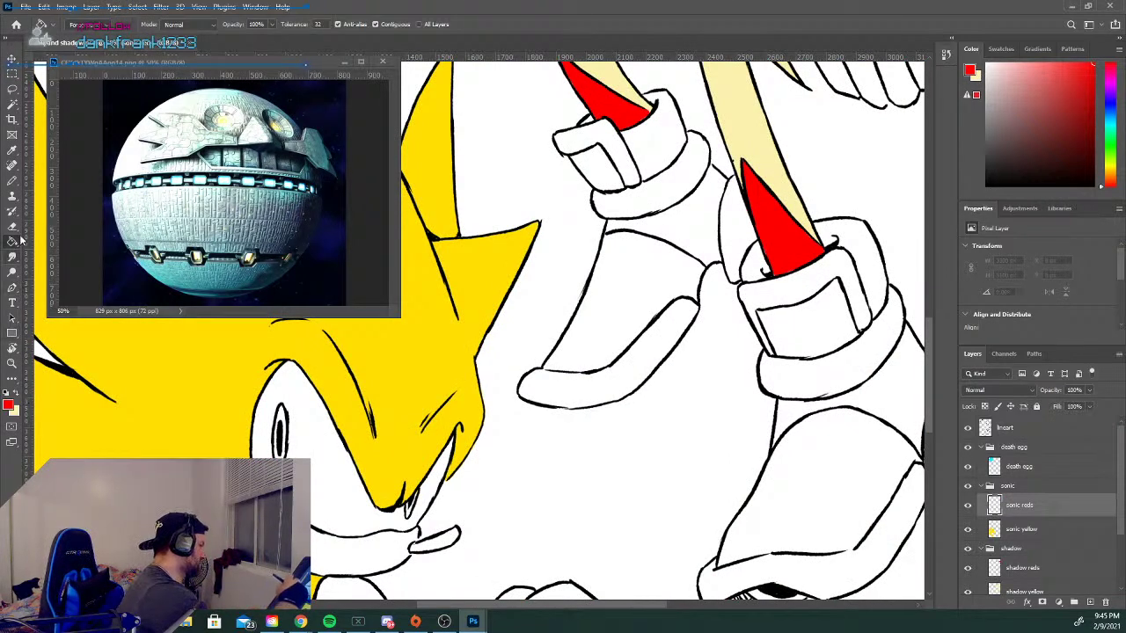
# Colour the irises of both of the golden yellow hedgehog's eyes red around the pupils with the Pencil tool.
pyautogui.click(16, 181)
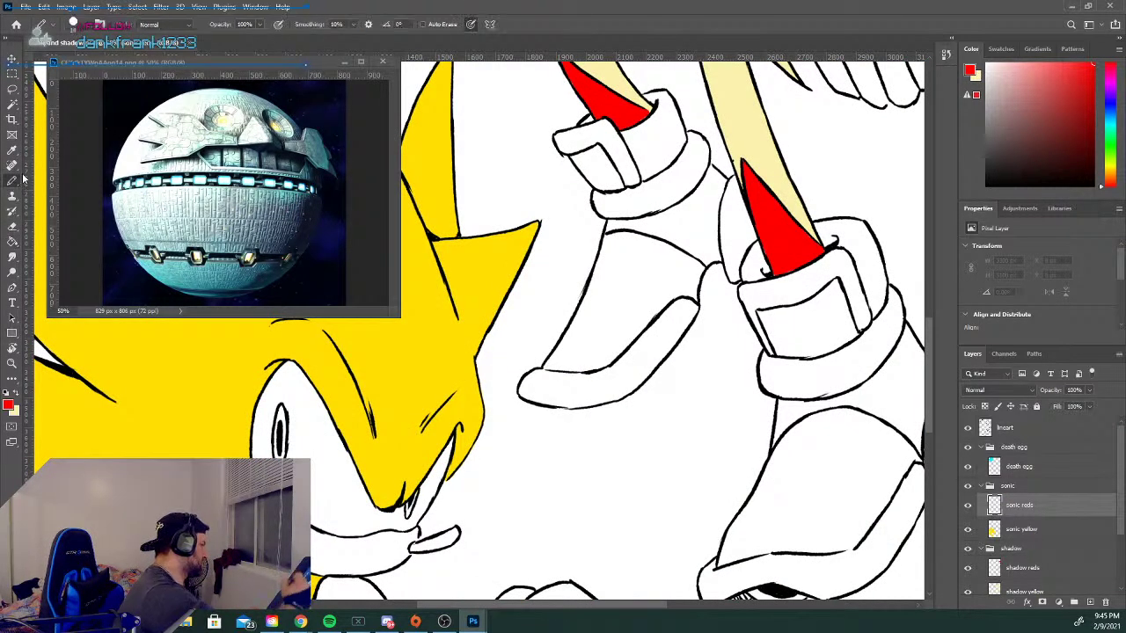
pyautogui.moveTo(277, 421)
pyautogui.mouseDown()
pyautogui.moveTo(274, 459)
pyautogui.moveTo(283, 413)
pyautogui.moveTo(280, 422)
pyautogui.mouseUp()
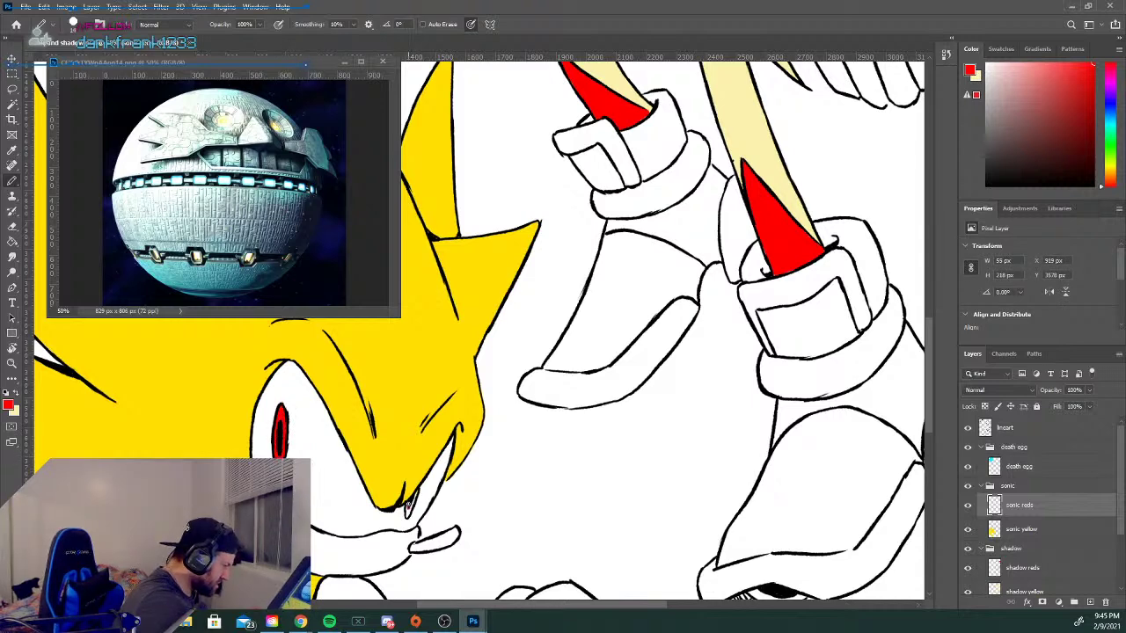
pyautogui.moveTo(408, 507); pyautogui.dragTo(414, 497)
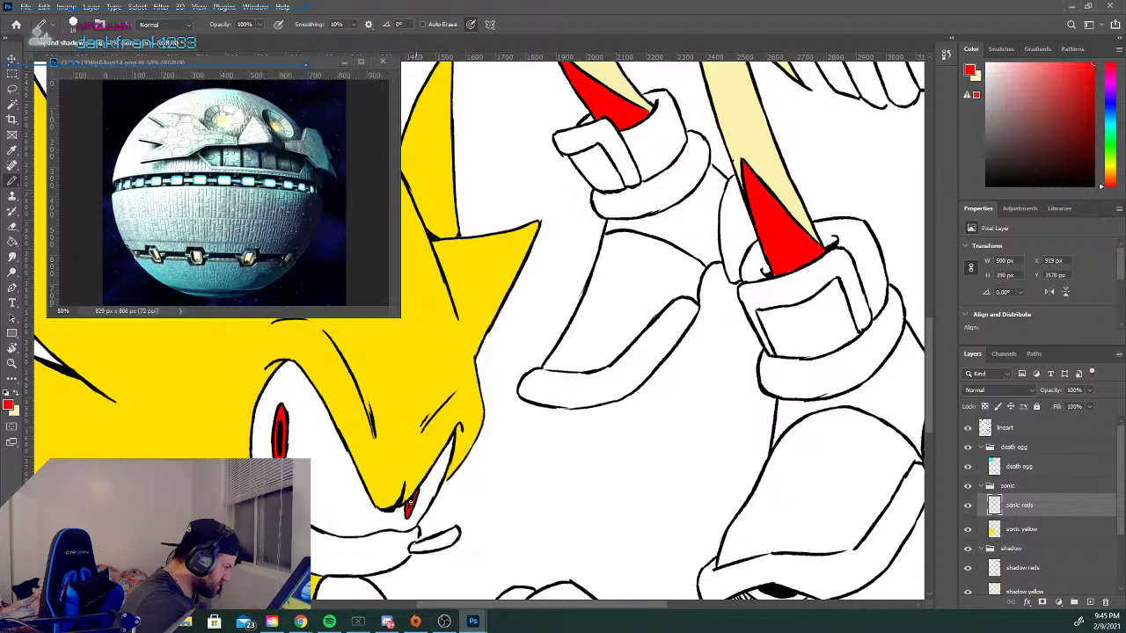
pyautogui.moveTo(927, 353)
pyautogui.mouseDown()
pyautogui.moveTo(926, 328)
pyautogui.moveTo(925, 426)
pyautogui.moveTo(928, 363)
pyautogui.mouseUp()
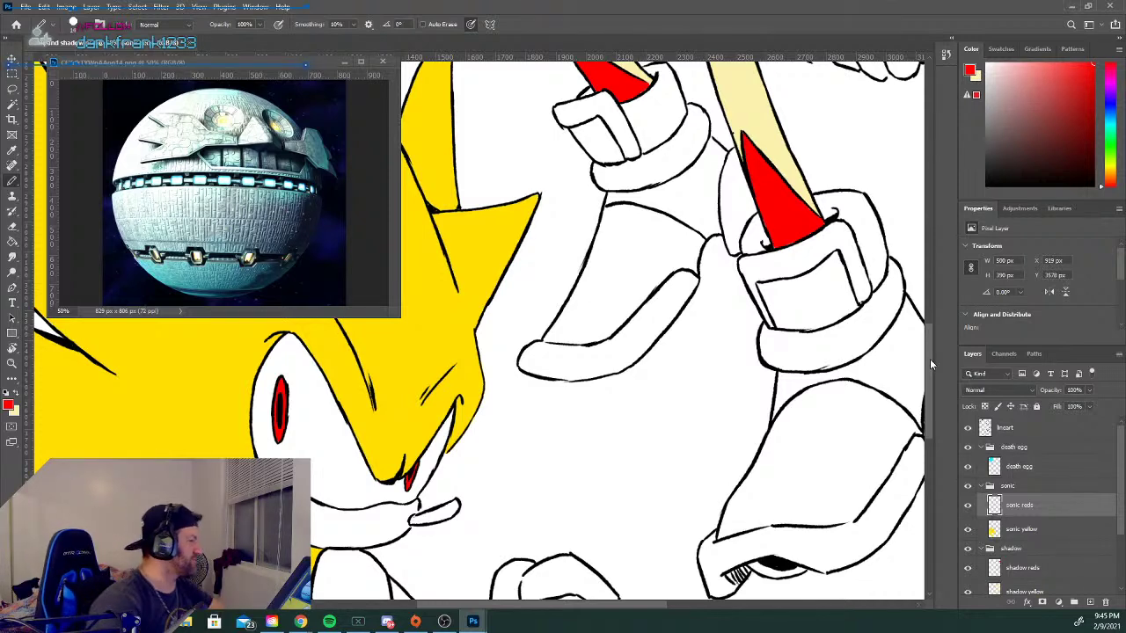
# Add a new layer above the sonic reds layer and name it "sonic nose".
pyautogui.moveTo(925, 378); pyautogui.dragTo(938, 259)
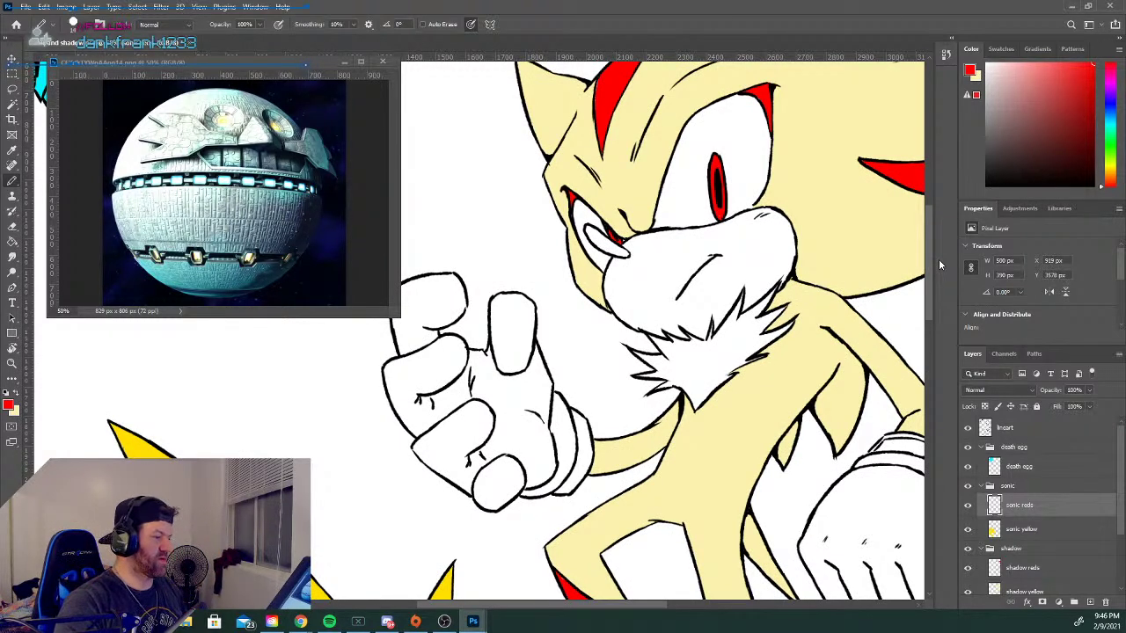
pyautogui.click(1090, 603)
pyautogui.doubleClick(1017, 506)
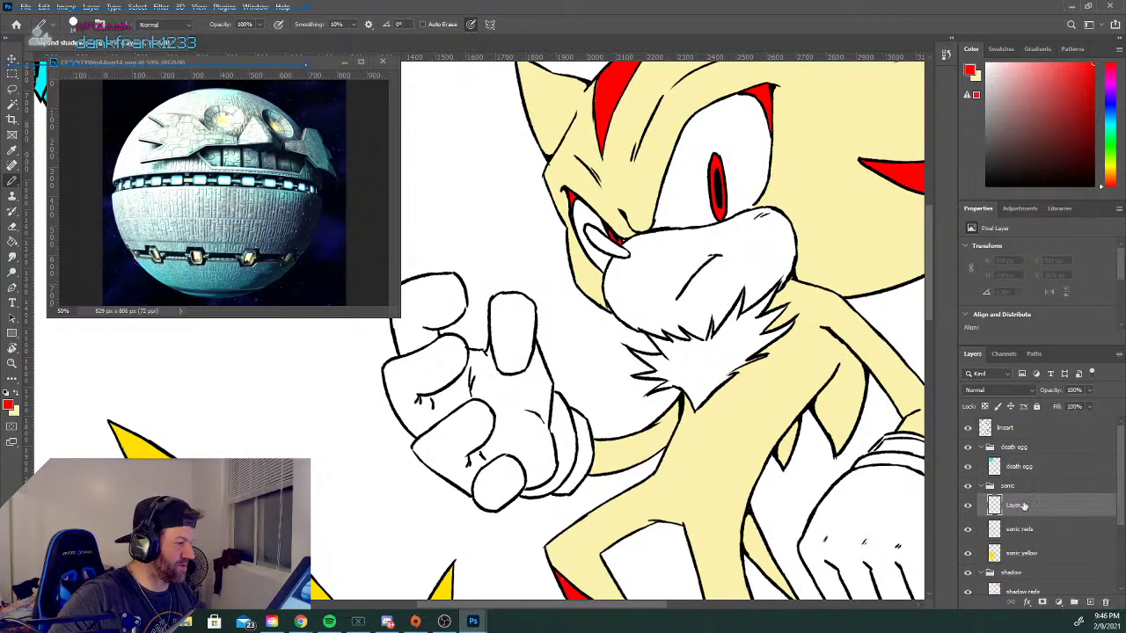
pyautogui.write('sonic re')
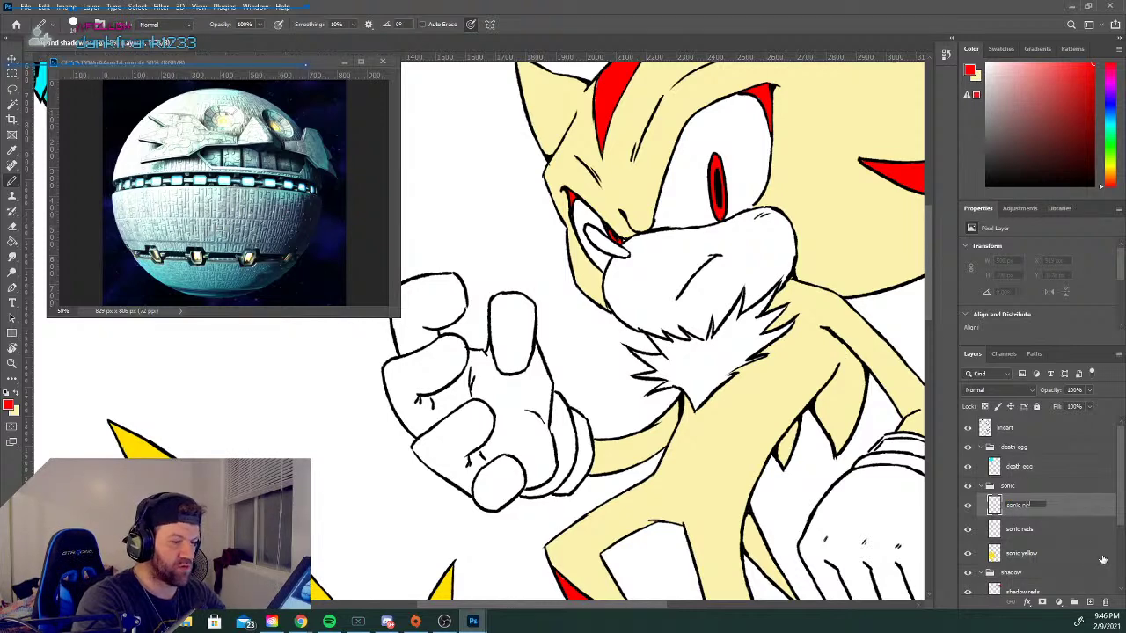
pyautogui.write('ose')
pyautogui.click(1072, 509)
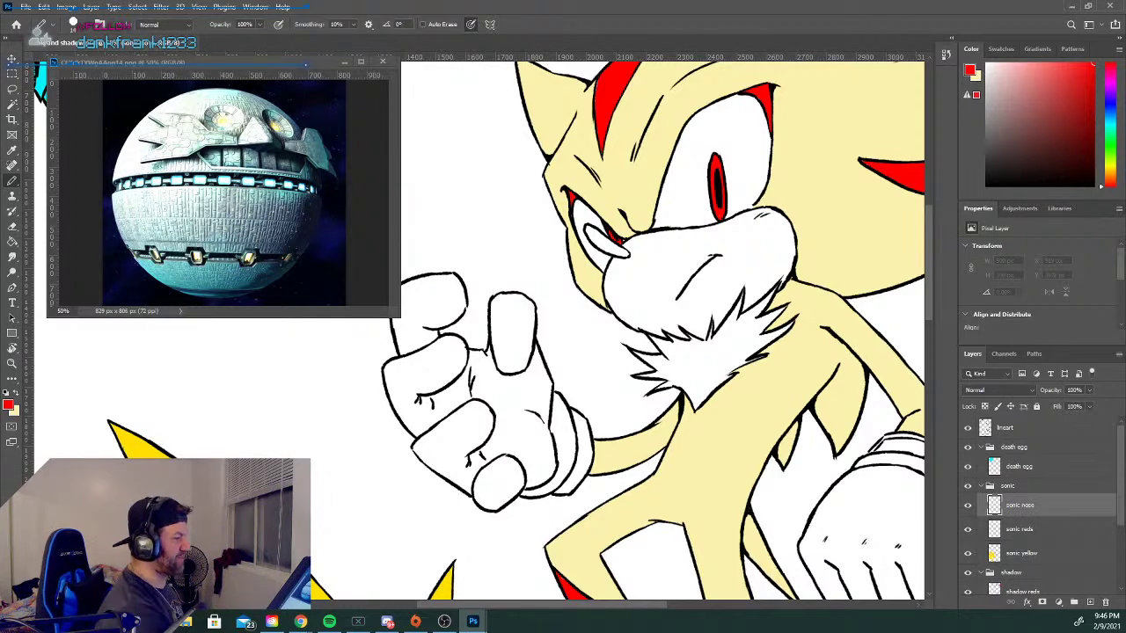
# Set the foreground colour to dark grey #212121 and paint in Sonic's nose on the sonic nose layer.
pyautogui.moveTo(932, 247); pyautogui.dragTo(933, 365)
pyautogui.click(20, 398)
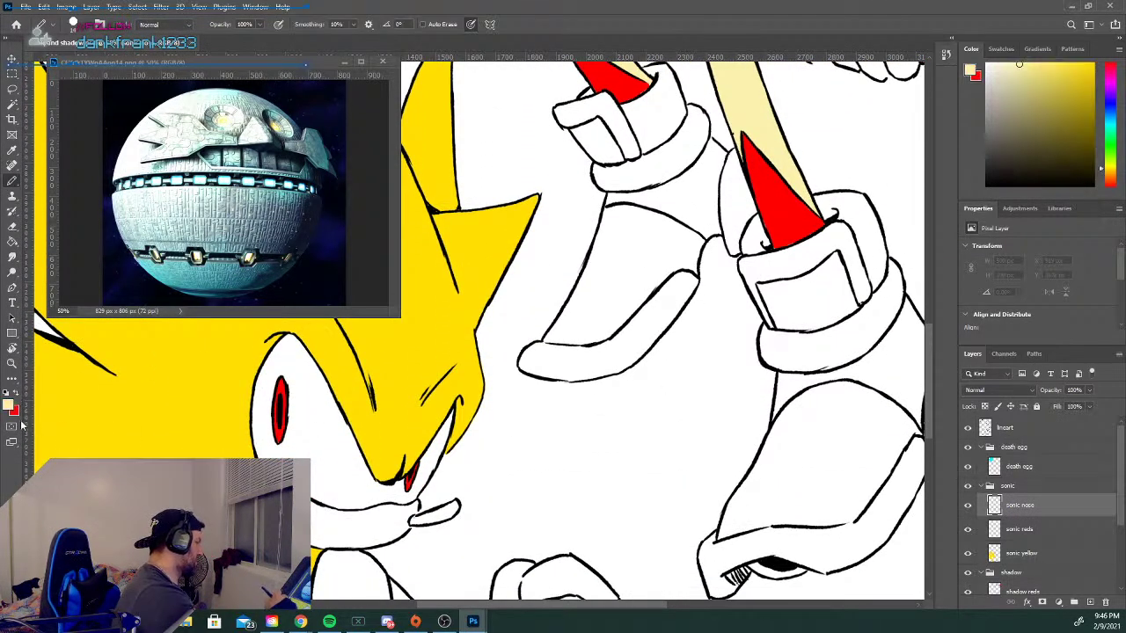
pyautogui.click(9, 406)
pyautogui.click(410, 278)
pyautogui.moveTo(411, 278); pyautogui.dragTo(409, 271)
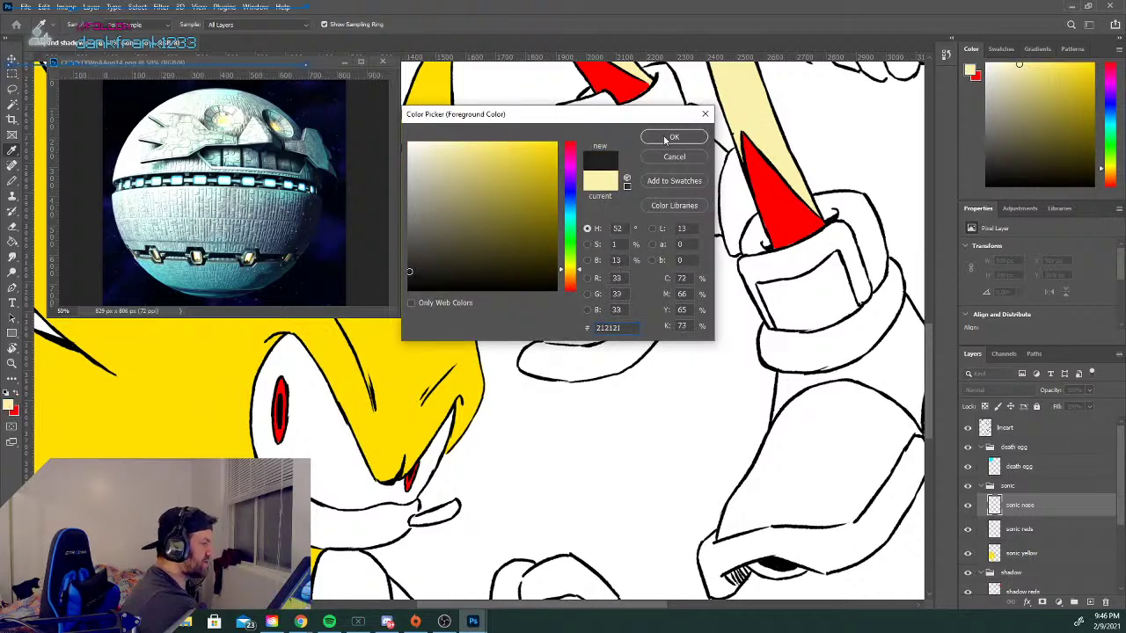
pyautogui.click(672, 138)
pyautogui.press('b')
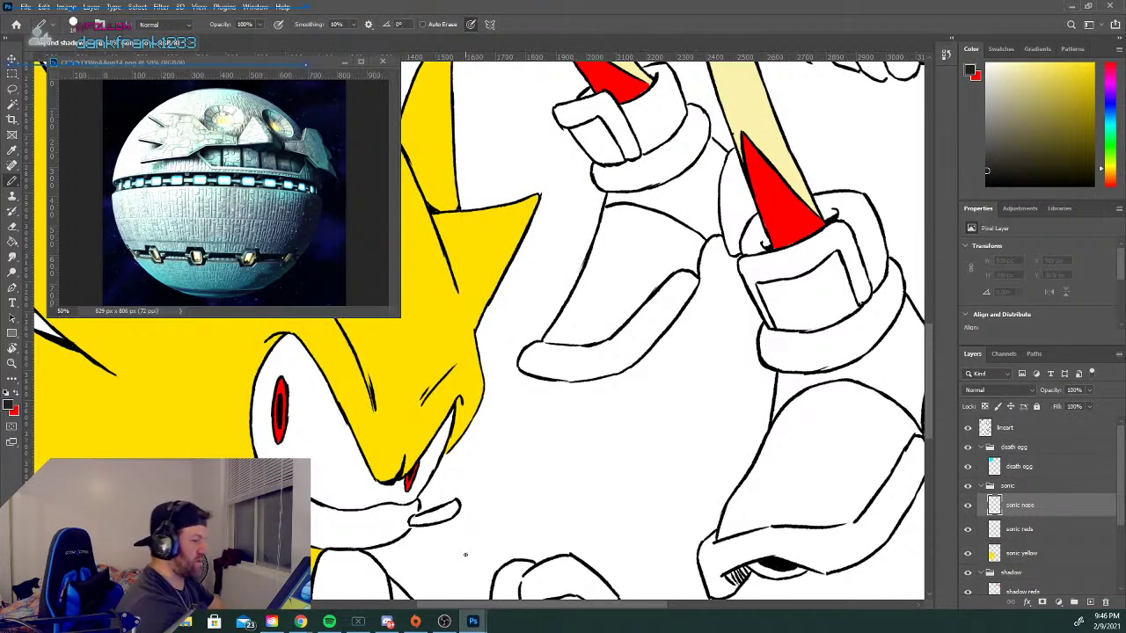
pyautogui.moveTo(927, 346); pyautogui.dragTo(925, 376)
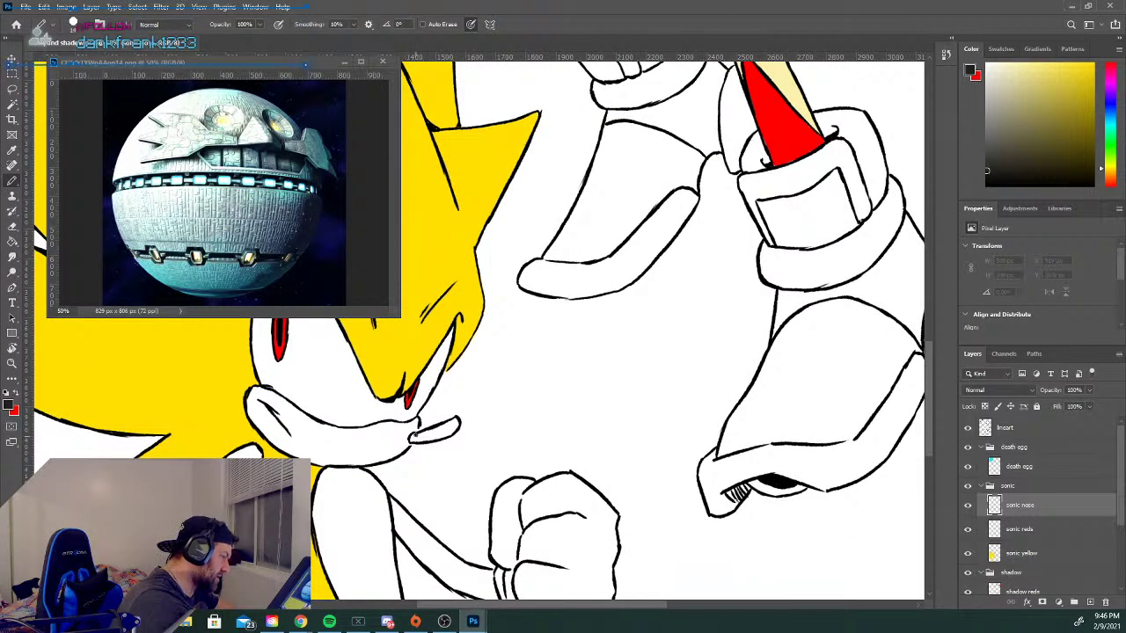
pyautogui.moveTo(409, 440); pyautogui.dragTo(448, 431)
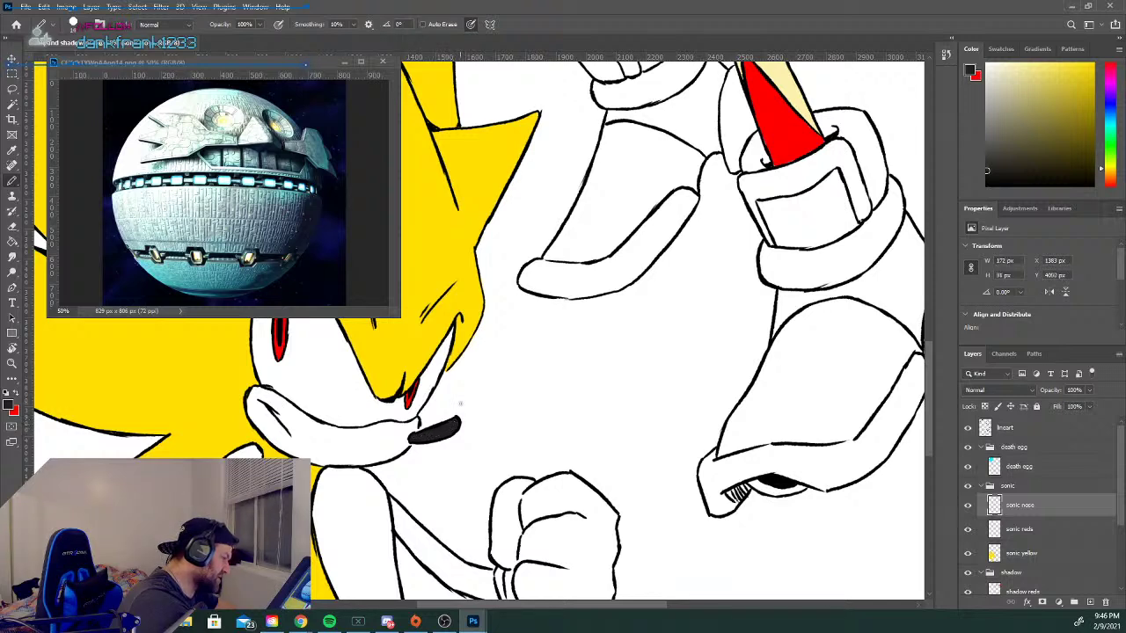
# Add a layer named "shadow nose" above shadow reds and paint Shadow's nose dark grey on it.
pyautogui.moveTo(929, 385)
pyautogui.mouseDown()
pyautogui.moveTo(926, 358)
pyautogui.moveTo(939, 425)
pyautogui.moveTo(938, 364)
pyautogui.mouseUp()
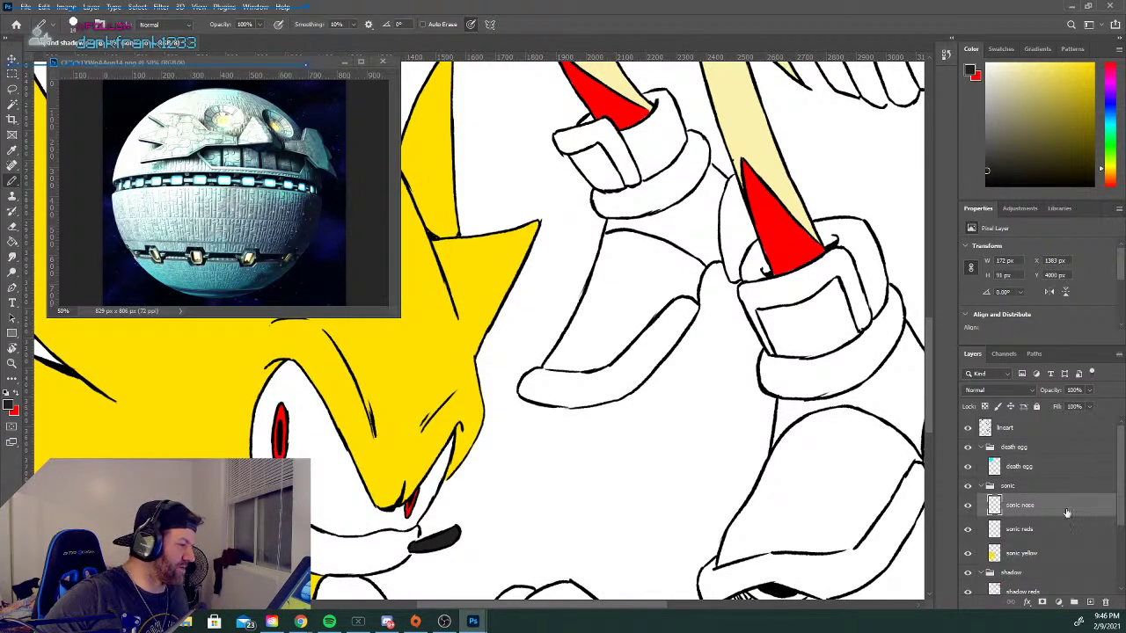
pyautogui.scroll(-3, 1122, 467)
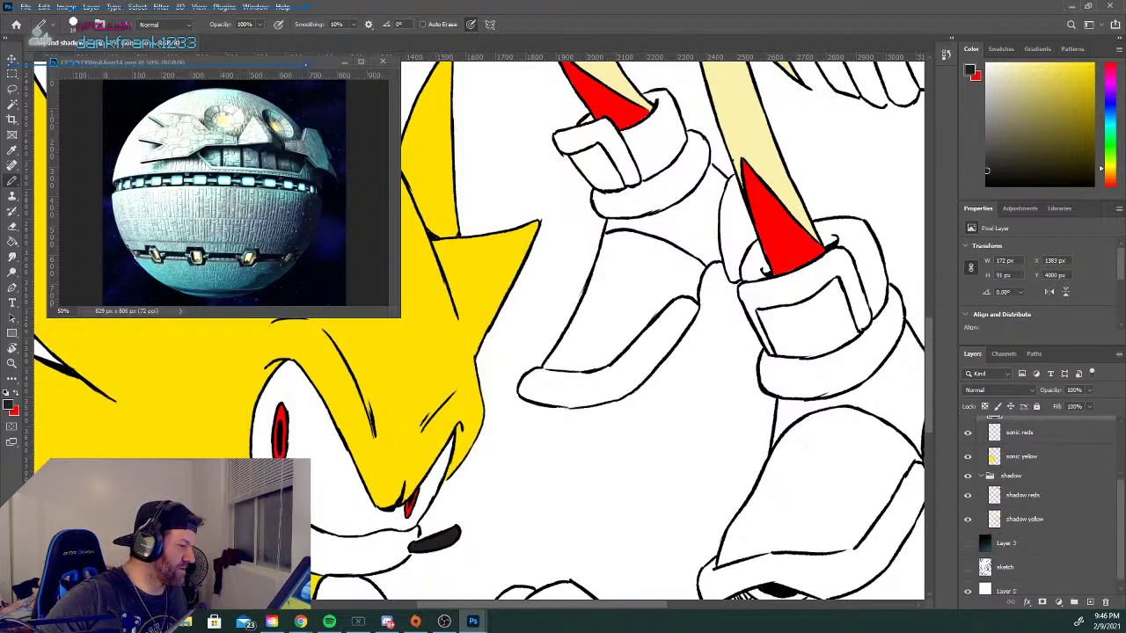
pyautogui.click(1042, 500)
pyautogui.click(1090, 603)
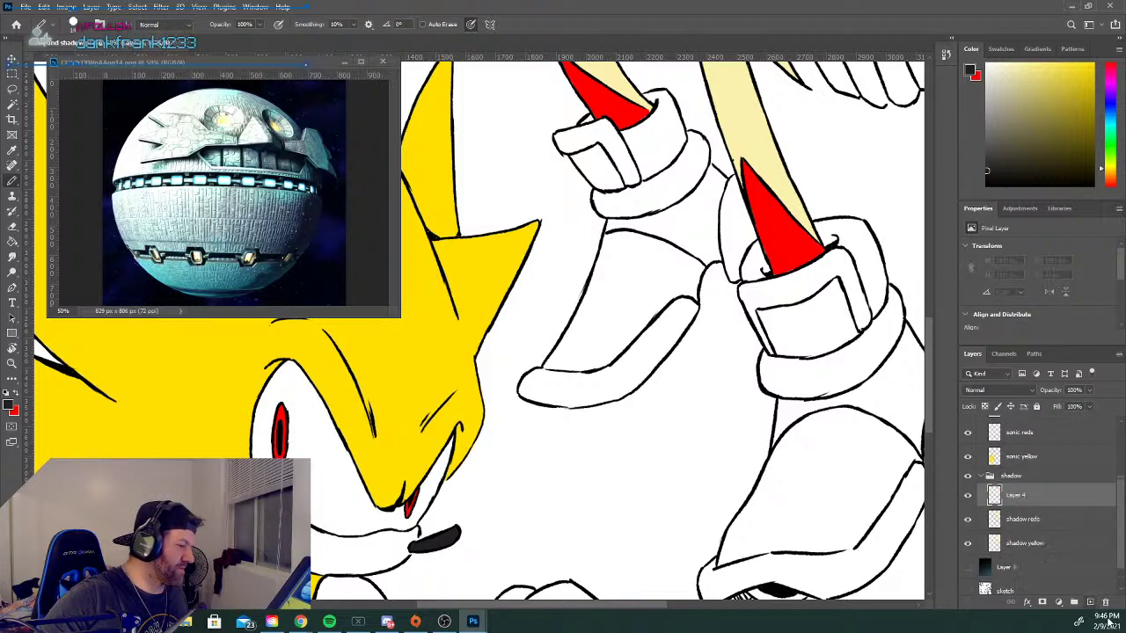
pyautogui.doubleClick(1019, 495)
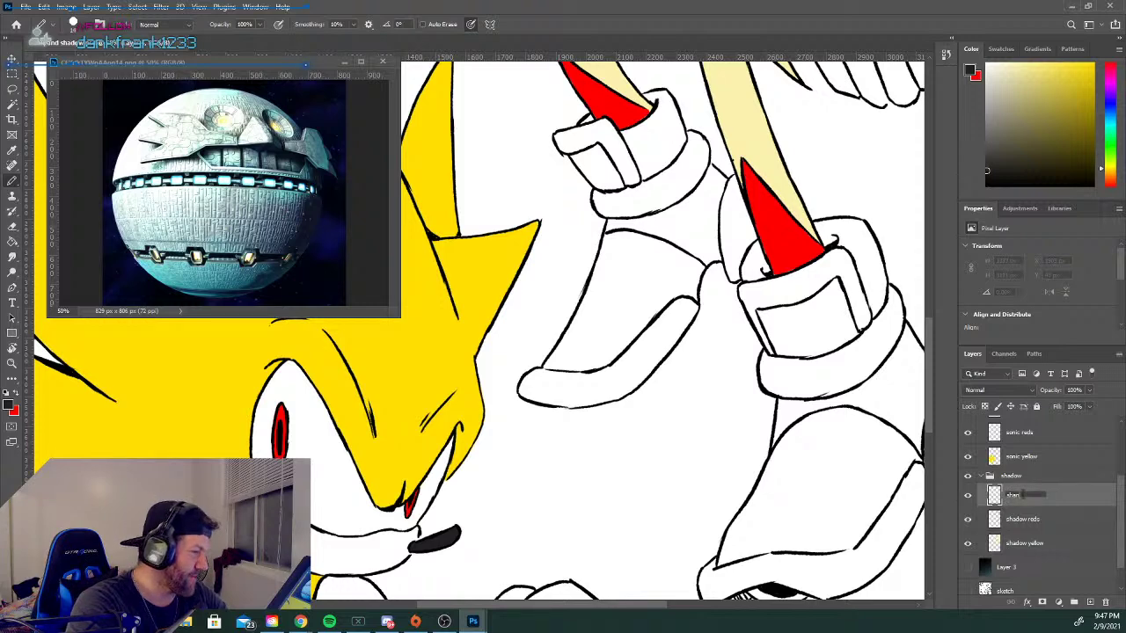
pyautogui.write('d')
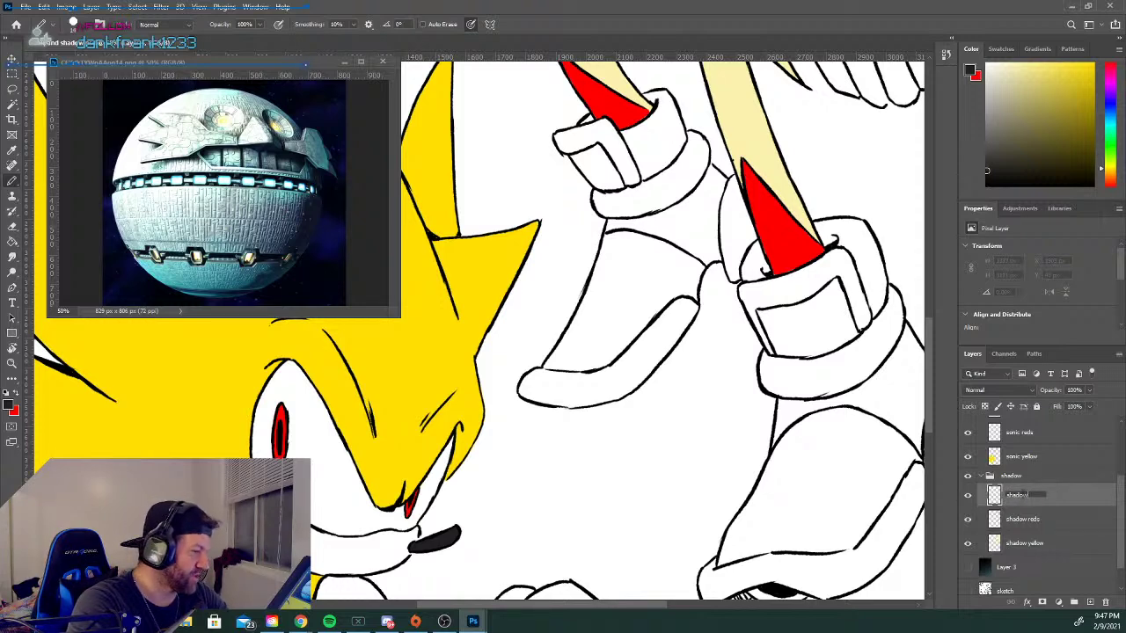
pyautogui.write('ow nose')
pyautogui.press('Return')
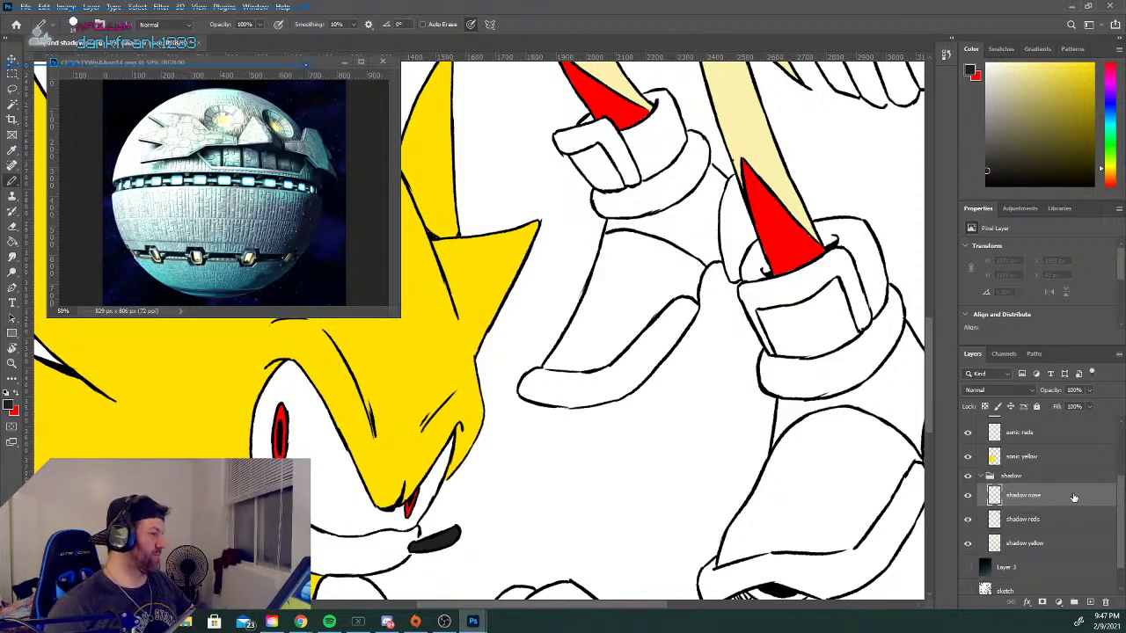
pyautogui.moveTo(929, 383); pyautogui.dragTo(922, 262)
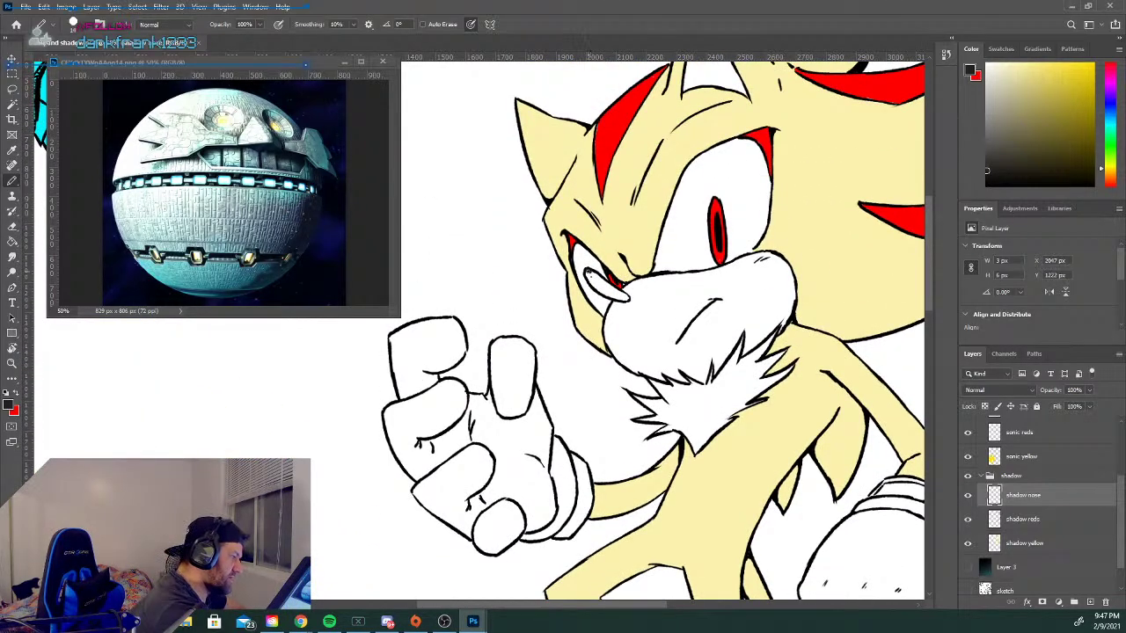
pyautogui.moveTo(588, 275)
pyautogui.mouseDown()
pyautogui.moveTo(624, 296)
pyautogui.moveTo(603, 295)
pyautogui.moveTo(594, 278)
pyautogui.moveTo(613, 292)
pyautogui.moveTo(607, 269)
pyautogui.mouseUp()
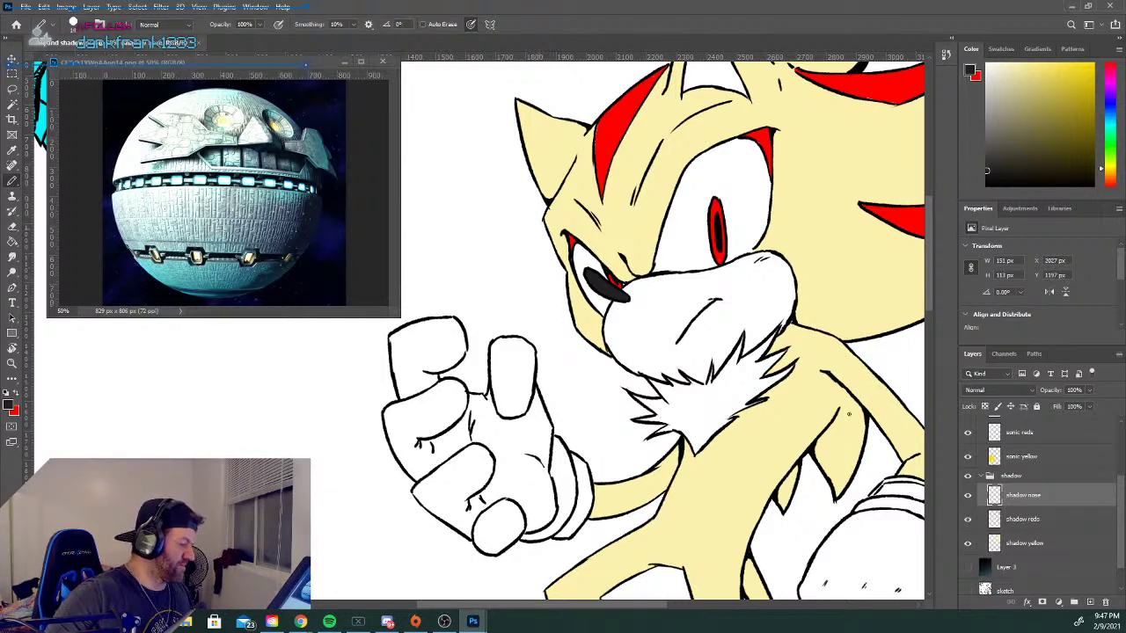
# Add a new layer above shadow nose and name it "shadow muzzle".
pyautogui.click(1090, 602)
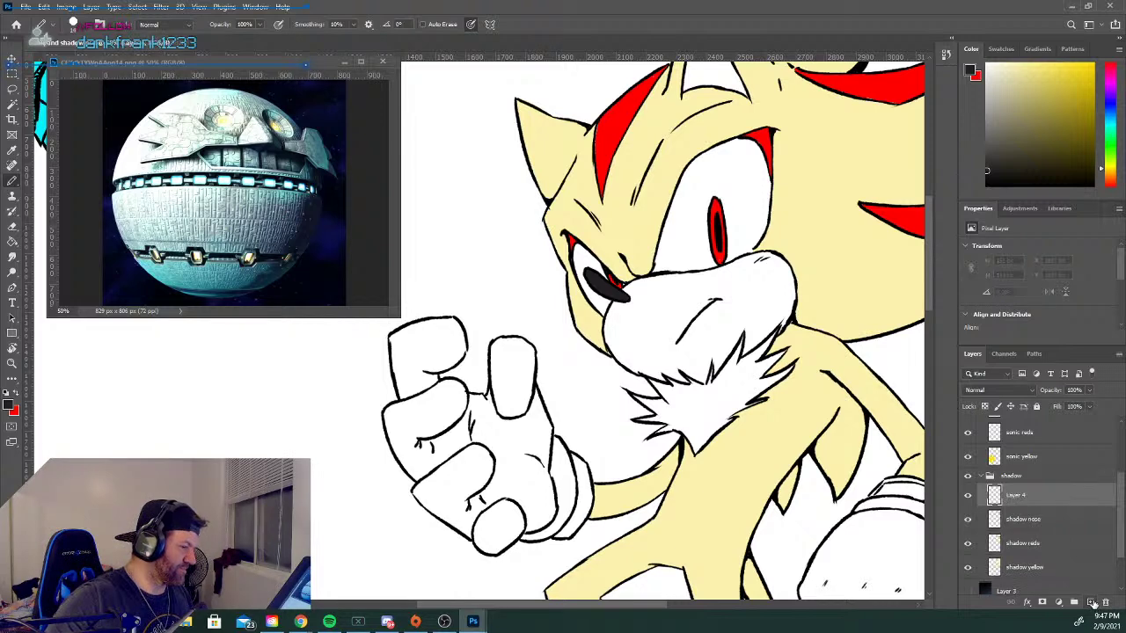
pyautogui.doubleClick(1017, 495)
pyautogui.write('shadow muzzle')
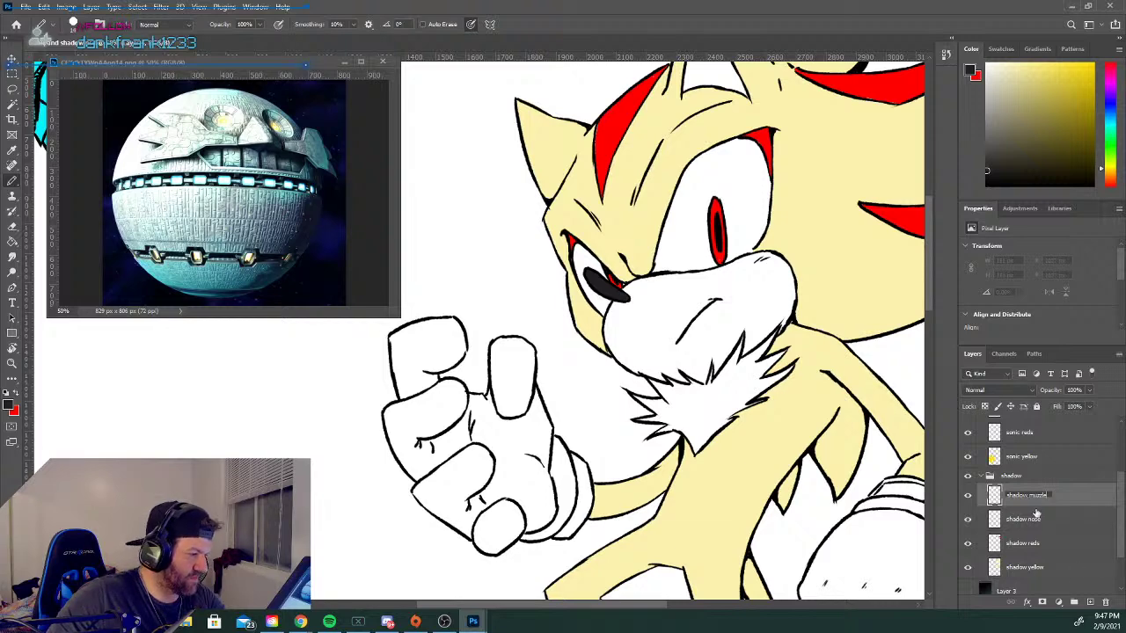
pyautogui.press('Return')
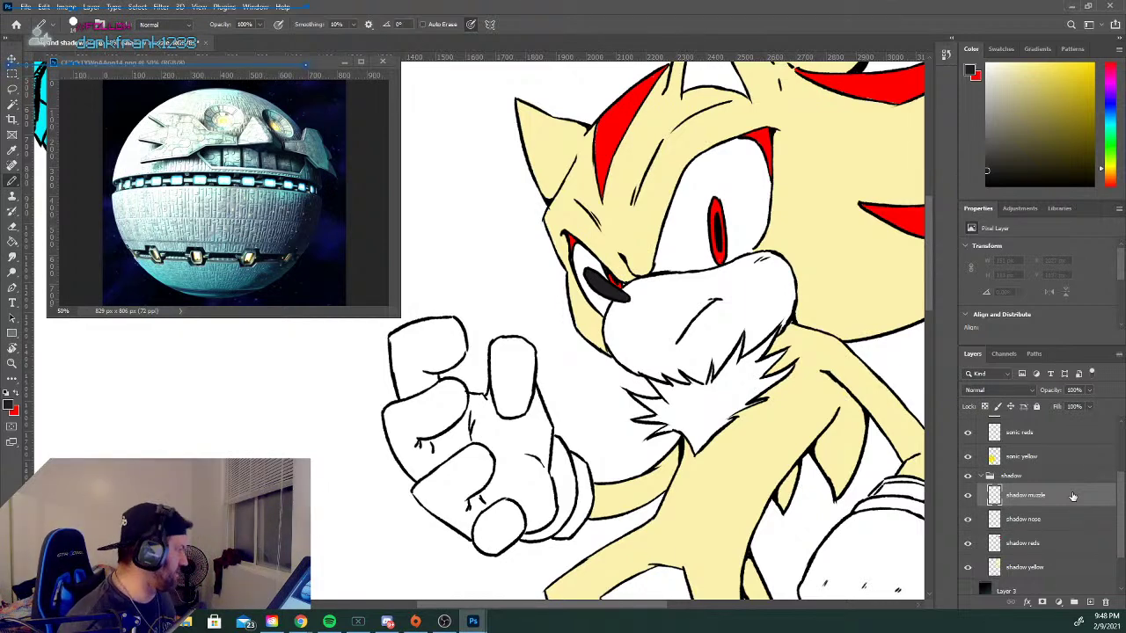
# Set the foreground colour to light orange #fcc94d for Shadow's muzzle.
pyautogui.click(10, 405)
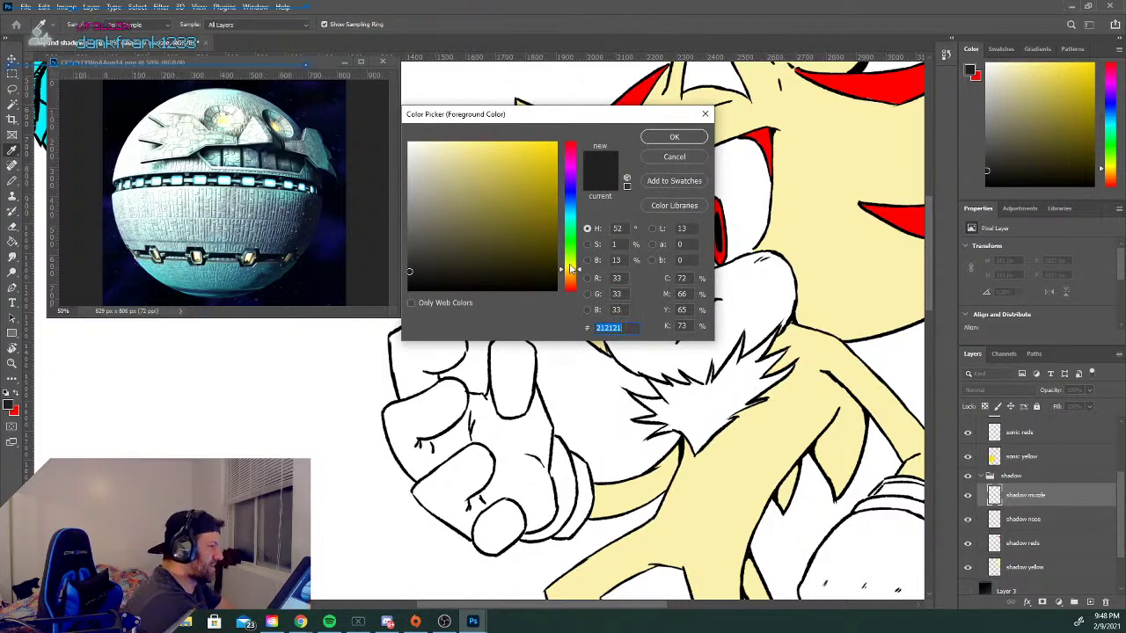
pyautogui.click(569, 275)
pyautogui.click(505, 141)
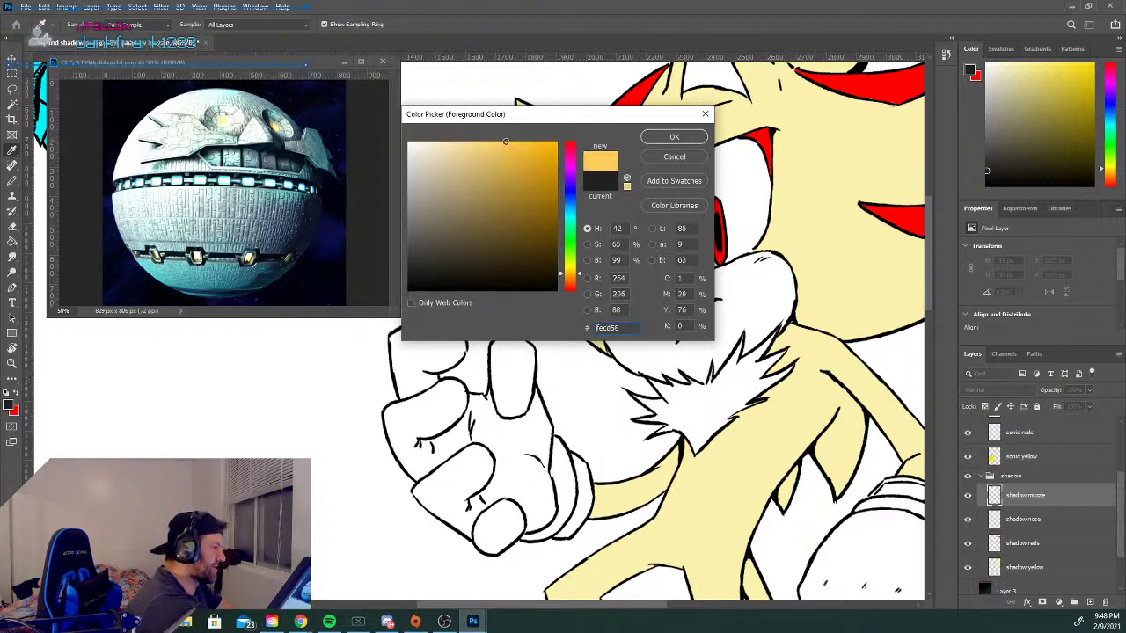
pyautogui.click(507, 136)
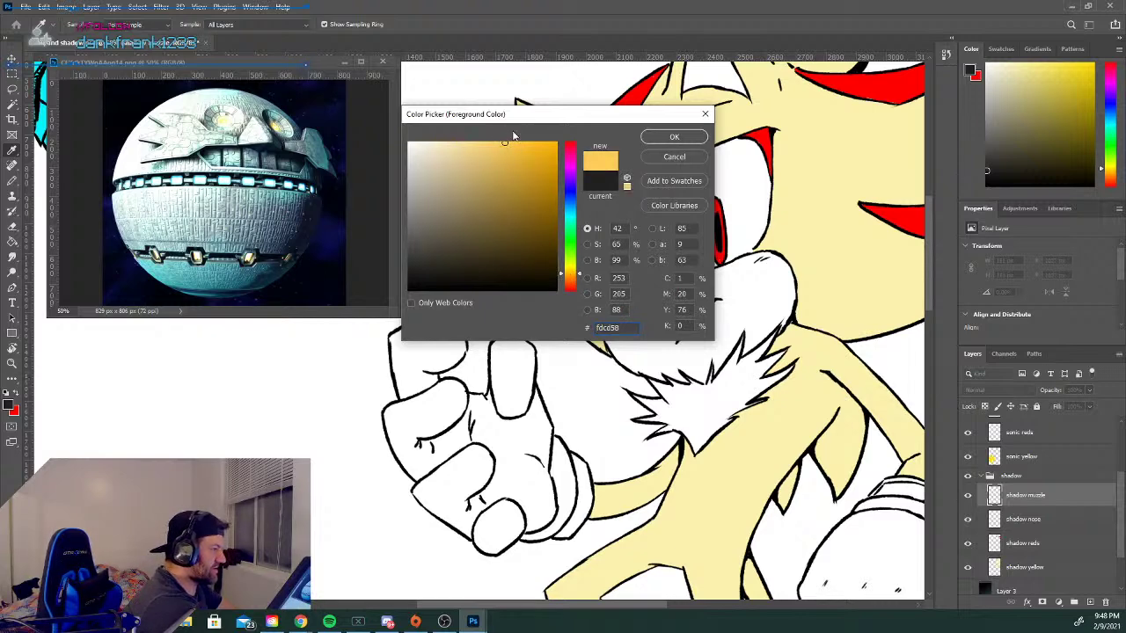
pyautogui.click(511, 142)
pyautogui.click(666, 137)
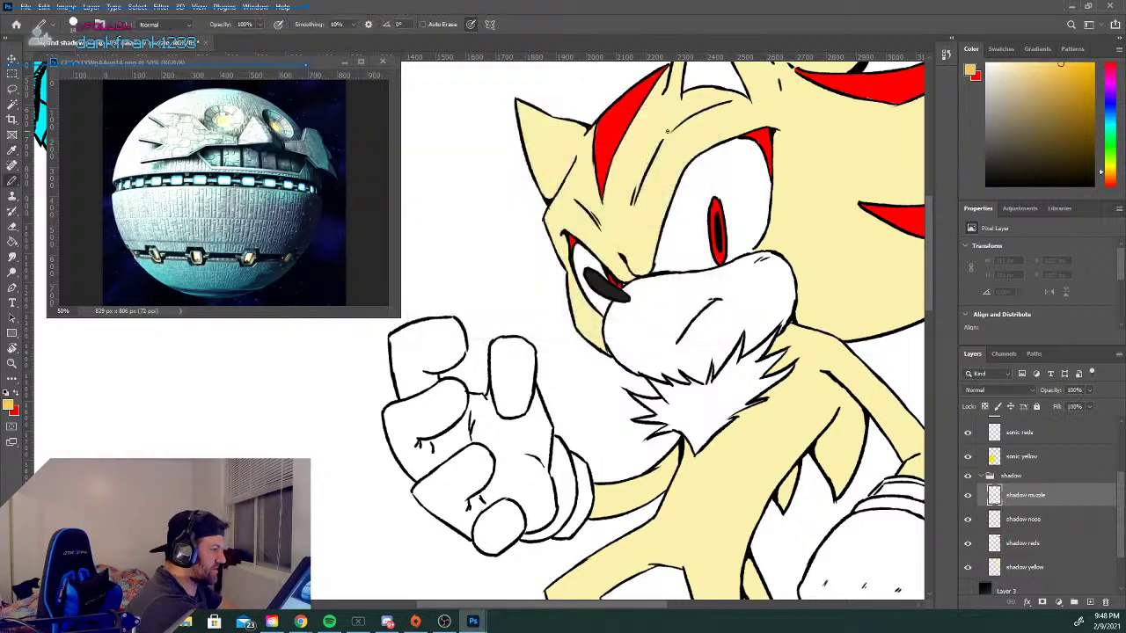
pyautogui.moveTo(649, 342); pyautogui.dragTo(703, 309)
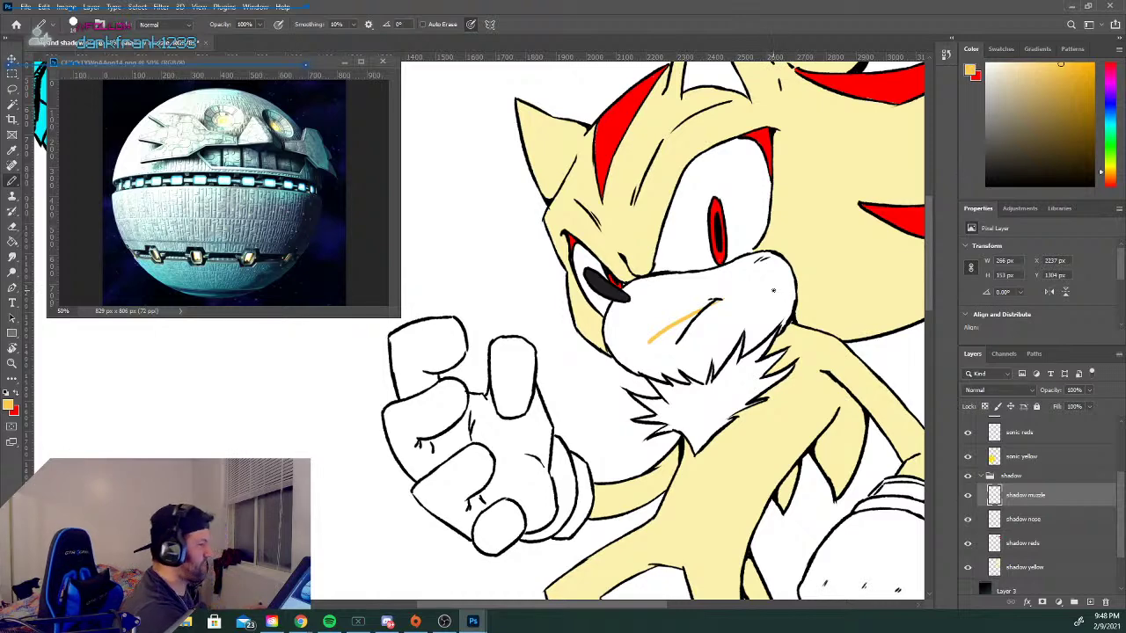
pyautogui.hotkey('ctrl', 'shift', 'alt', 'n')
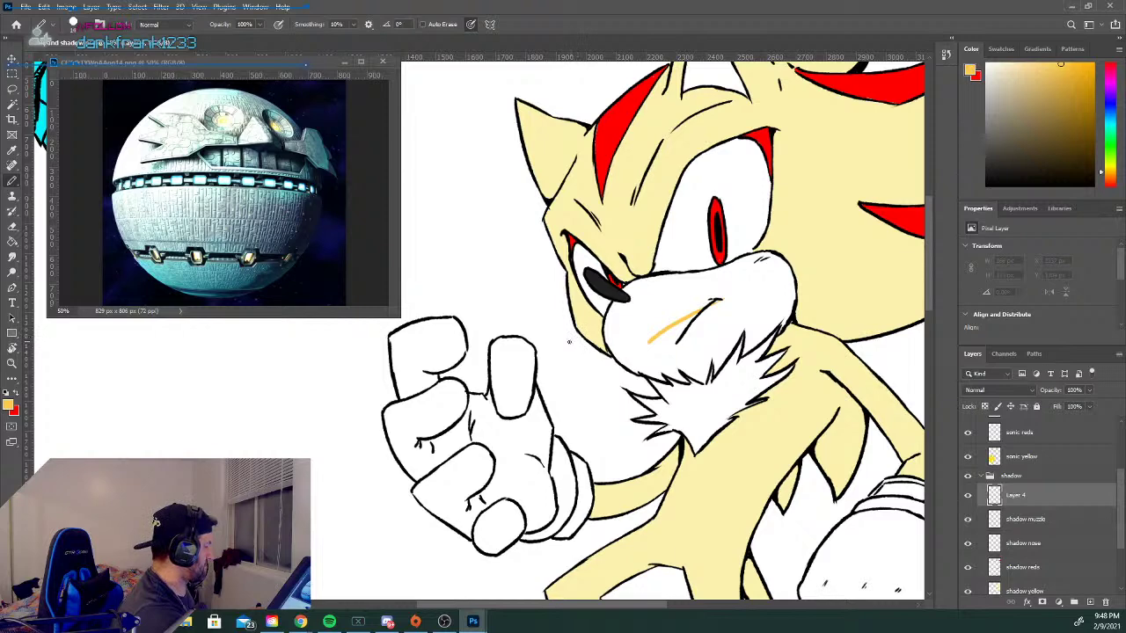
pyautogui.hotkey('ctrl', 'z')
pyautogui.hotkey('ctrl', 'z')
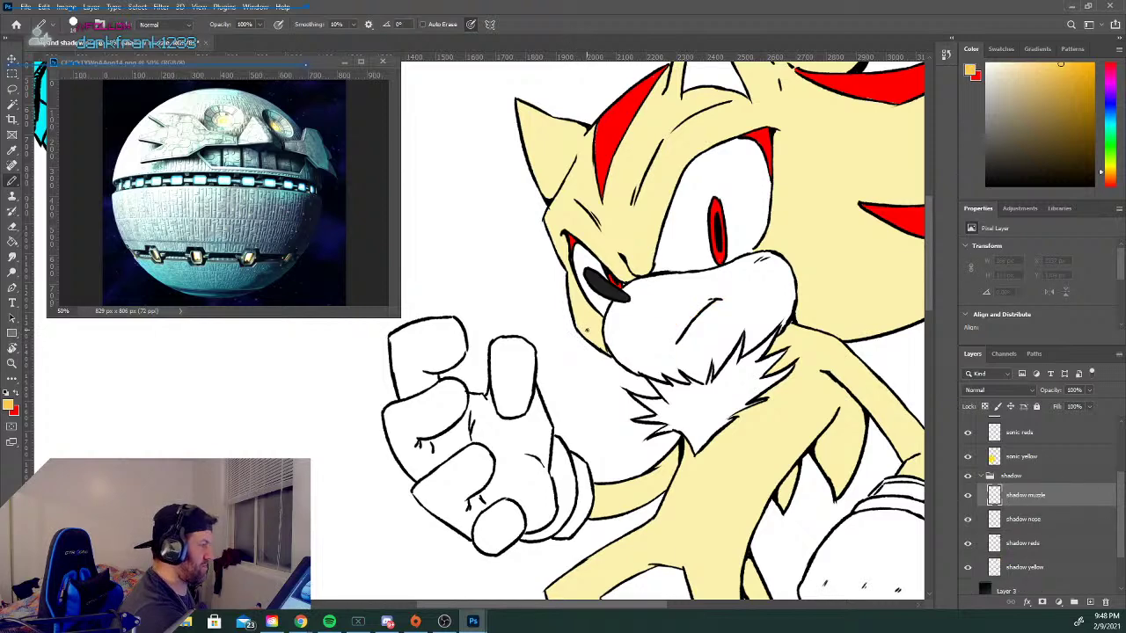
# Change the foreground colour to a deeper orange, #f8bb19, and undo a test stroke made with it across Shadow's muzzle.
pyautogui.click(10, 407)
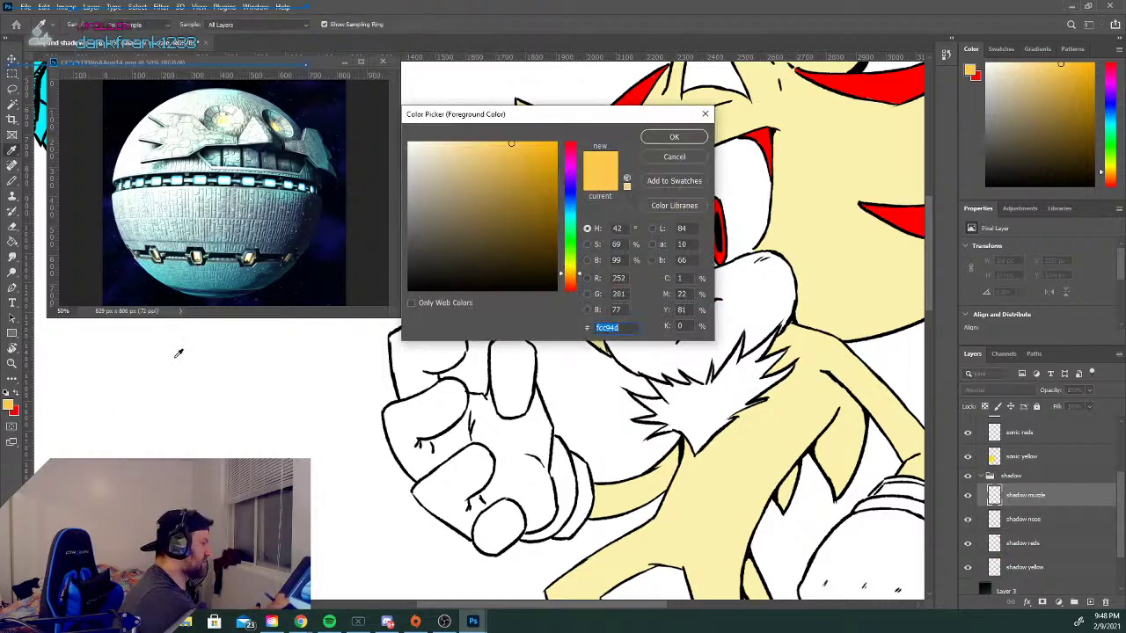
pyautogui.click(512, 142)
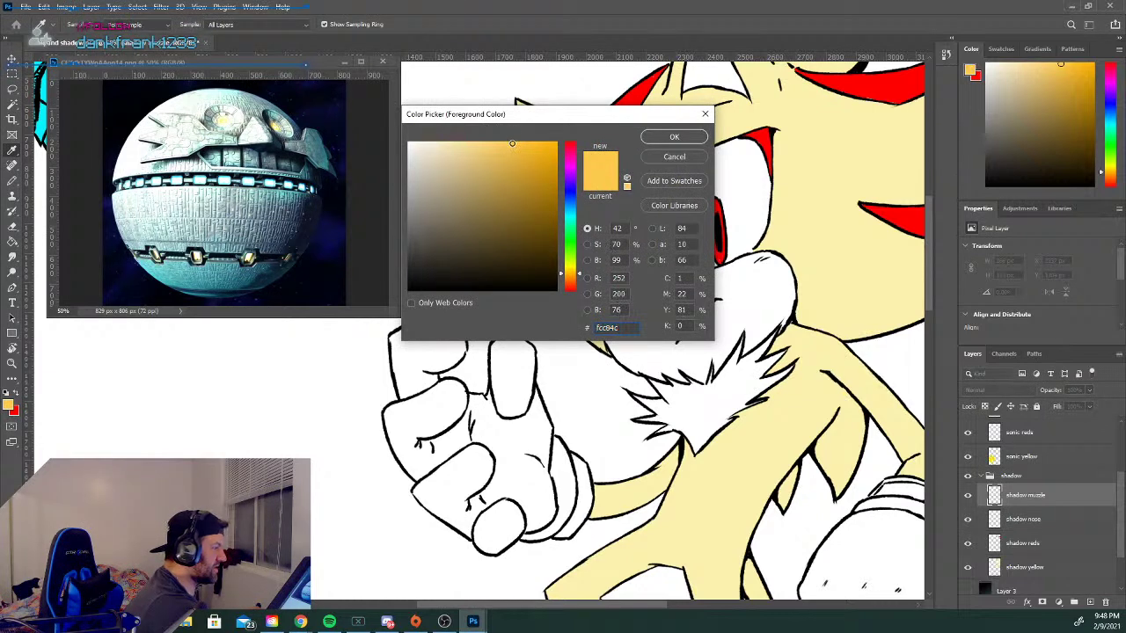
pyautogui.click(513, 146)
pyautogui.click(541, 145)
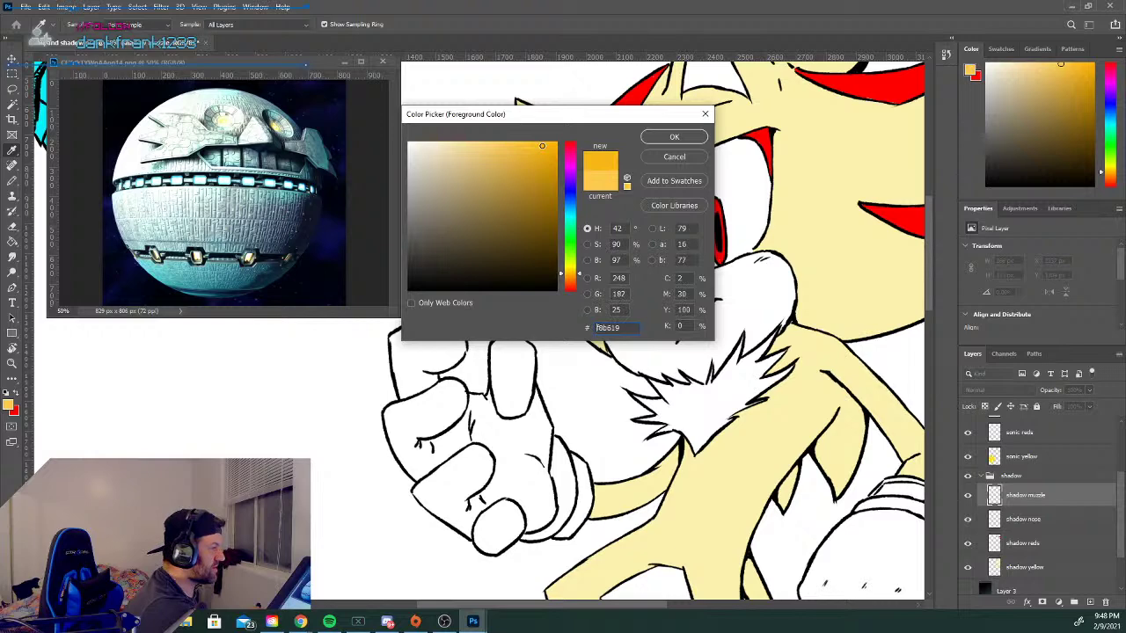
pyautogui.click(665, 136)
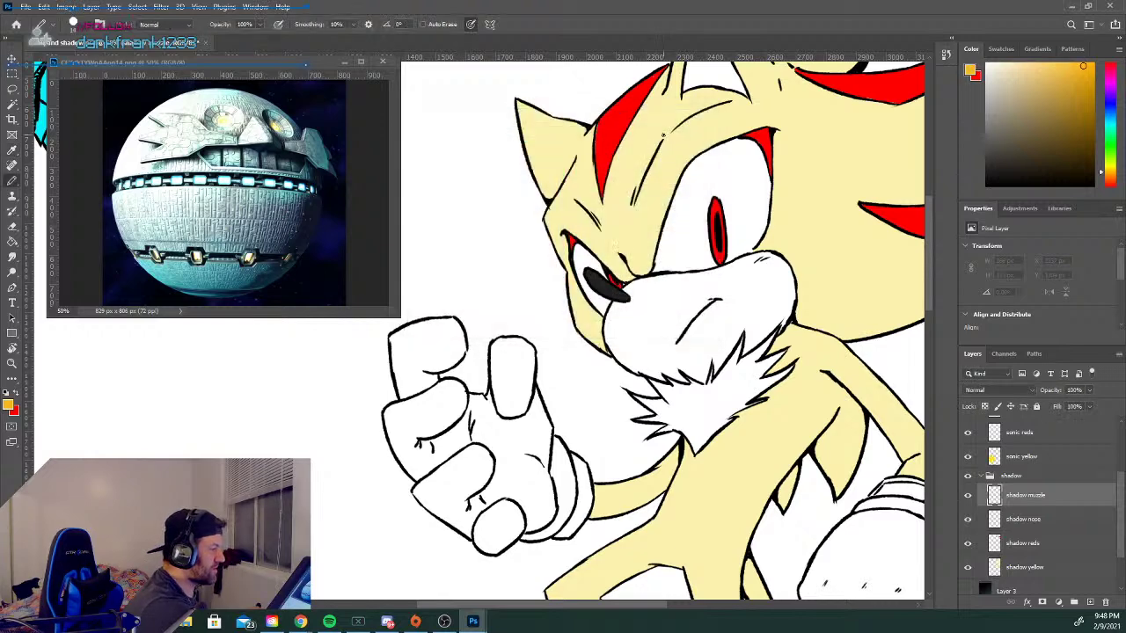
pyautogui.moveTo(658, 340); pyautogui.dragTo(730, 307)
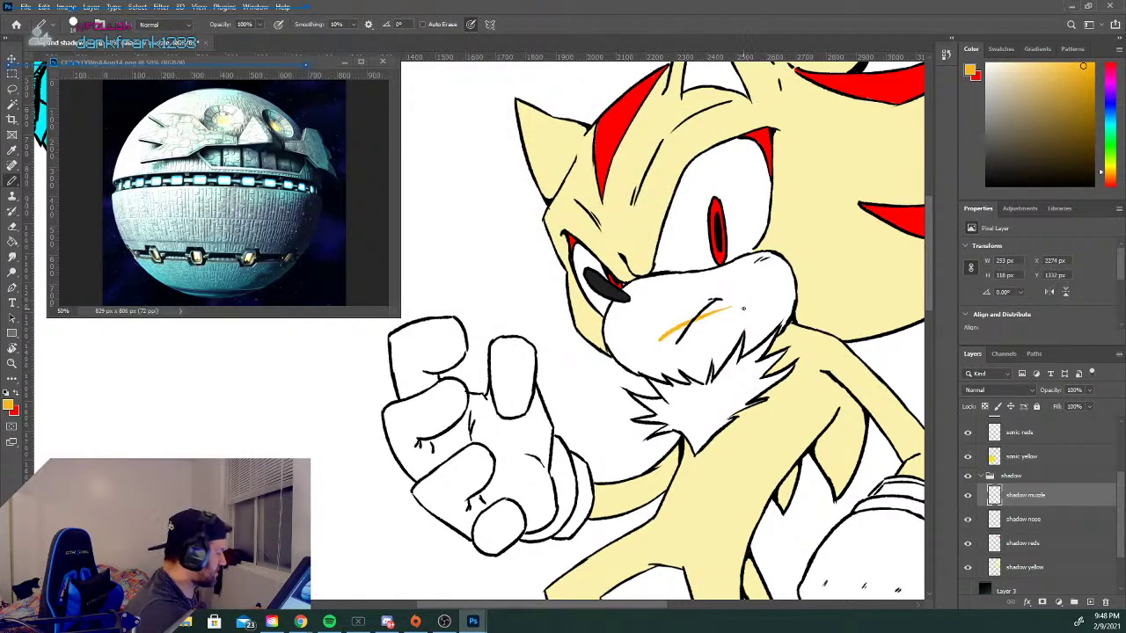
pyautogui.hotkey('ctrl', 'z')
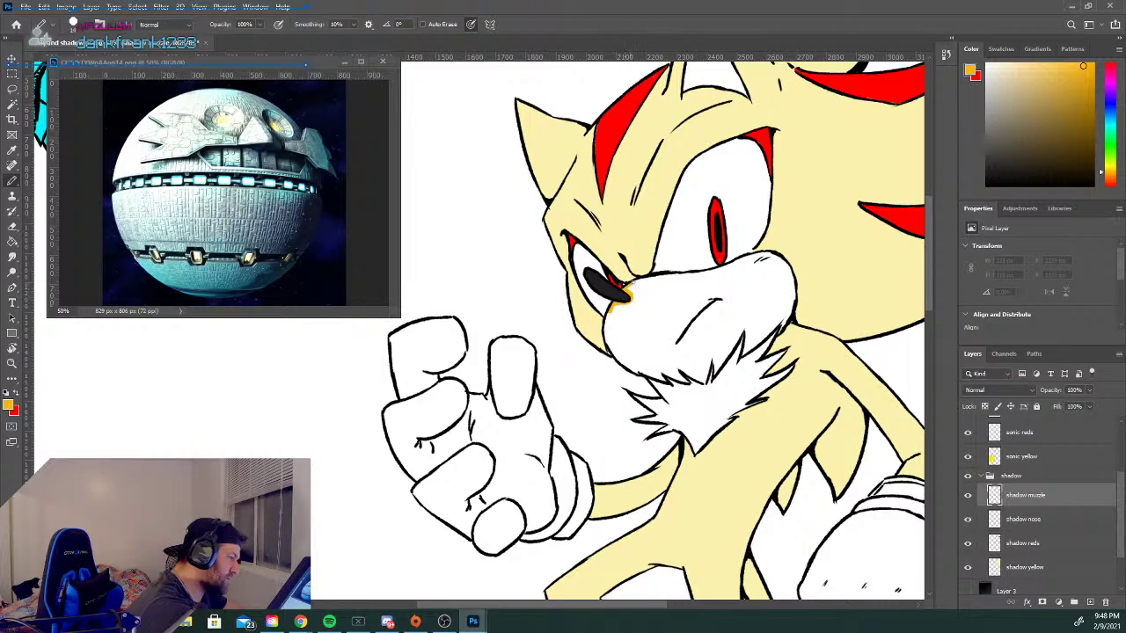
# Outline Shadow's muzzle in deep orange on the shadow muzzle layer and fill the enclosed area with the same colour.
pyautogui.click(642, 280)
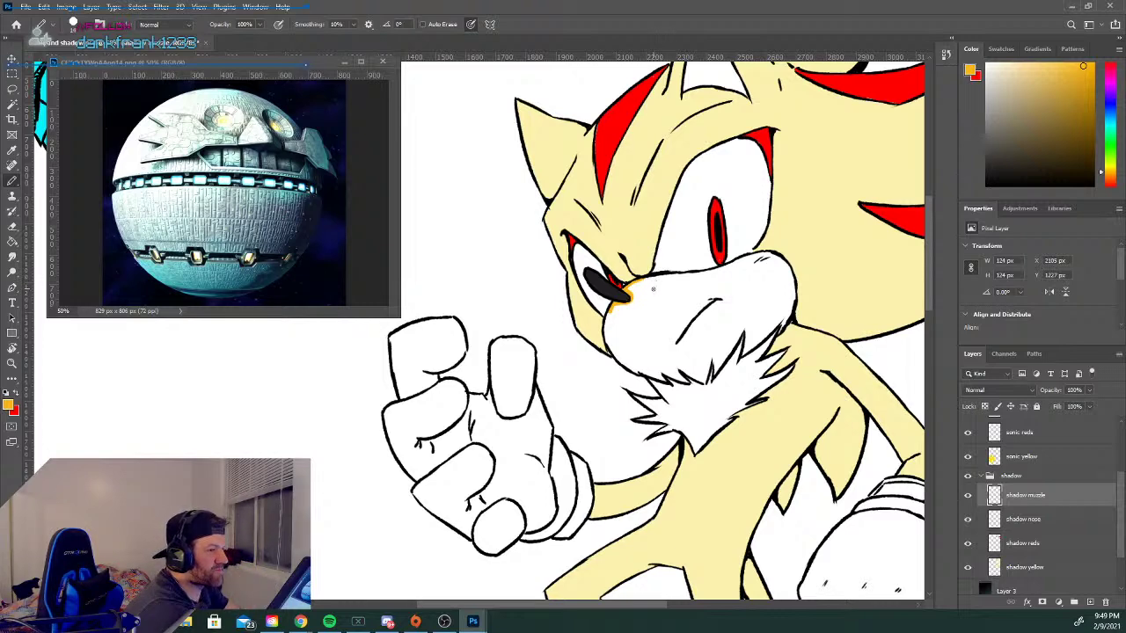
pyautogui.moveTo(636, 283); pyautogui.dragTo(756, 255)
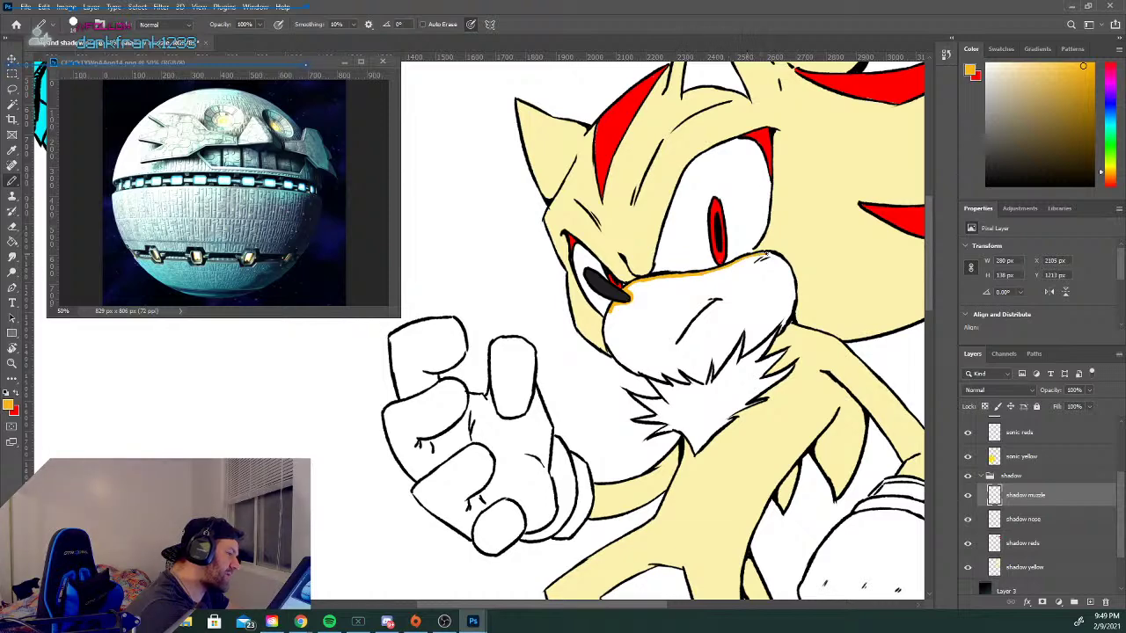
pyautogui.moveTo(610, 310)
pyautogui.mouseDown()
pyautogui.moveTo(615, 355)
pyautogui.moveTo(622, 297)
pyautogui.moveTo(614, 355)
pyautogui.moveTo(663, 374)
pyautogui.moveTo(661, 360)
pyautogui.moveTo(671, 372)
pyautogui.moveTo(679, 379)
pyautogui.mouseUp()
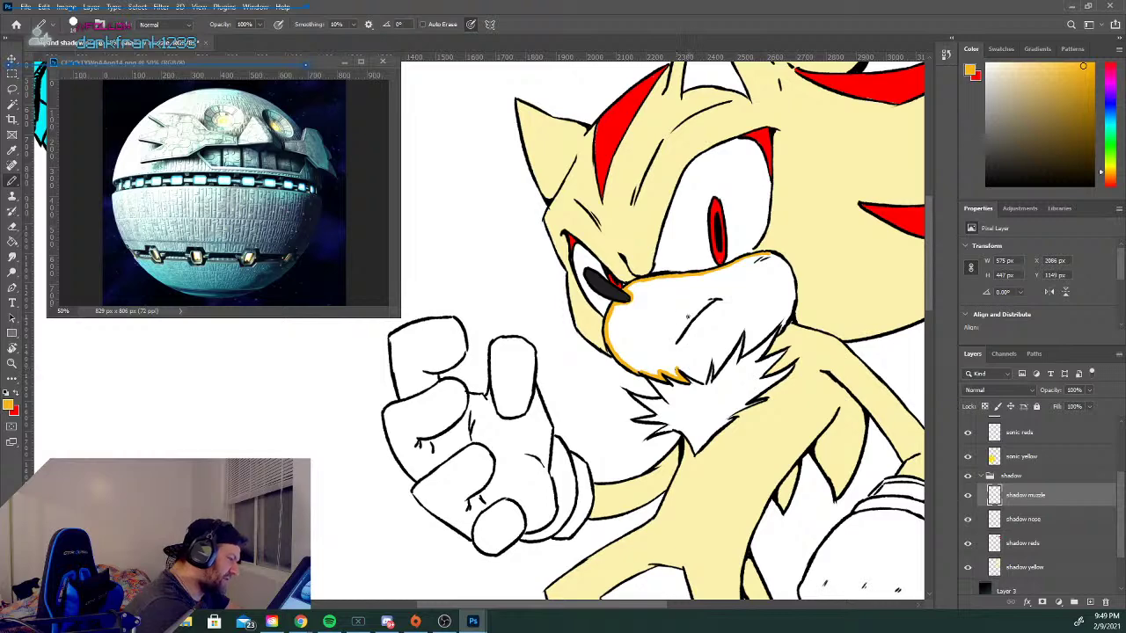
pyautogui.moveTo(684, 372)
pyautogui.mouseDown()
pyautogui.moveTo(701, 381)
pyautogui.moveTo(744, 325)
pyautogui.moveTo(744, 354)
pyautogui.moveTo(791, 308)
pyautogui.moveTo(788, 265)
pyautogui.moveTo(771, 248)
pyautogui.mouseUp()
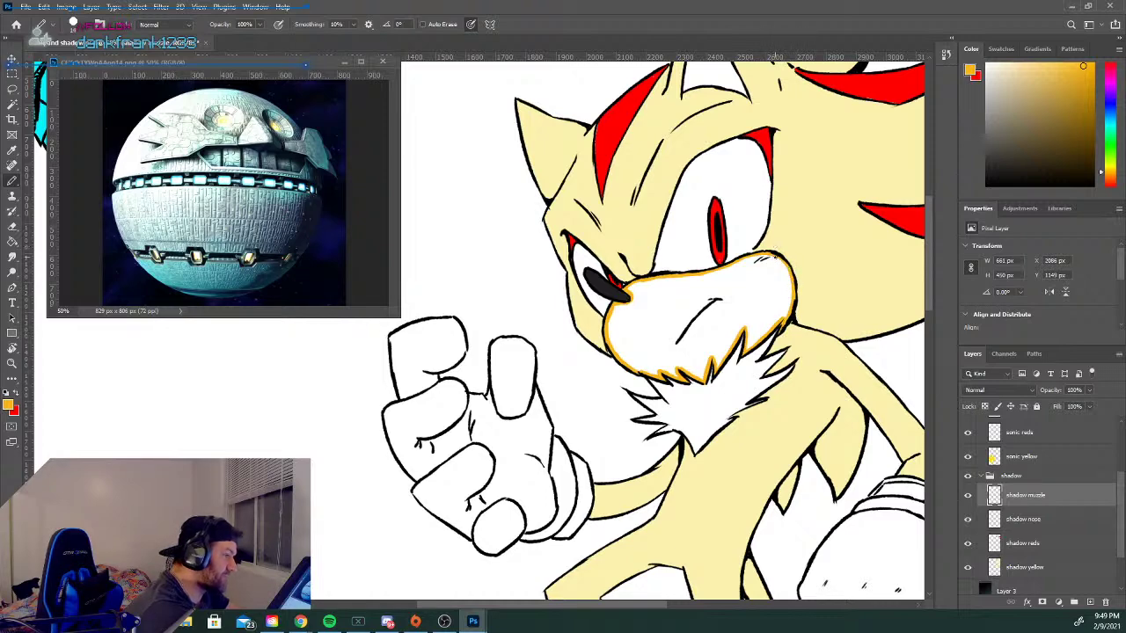
pyautogui.click(13, 242)
pyautogui.click(743, 304)
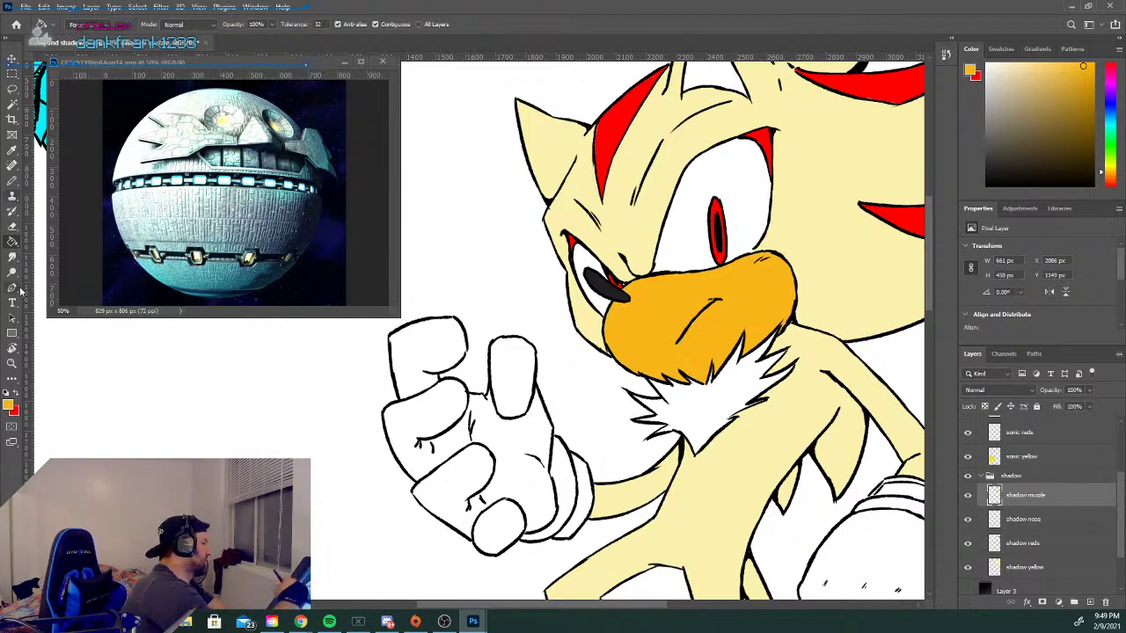
# Outline the inside of Shadow's upper ear in the muzzle orange and fill it on the same layer.
pyautogui.click(12, 180)
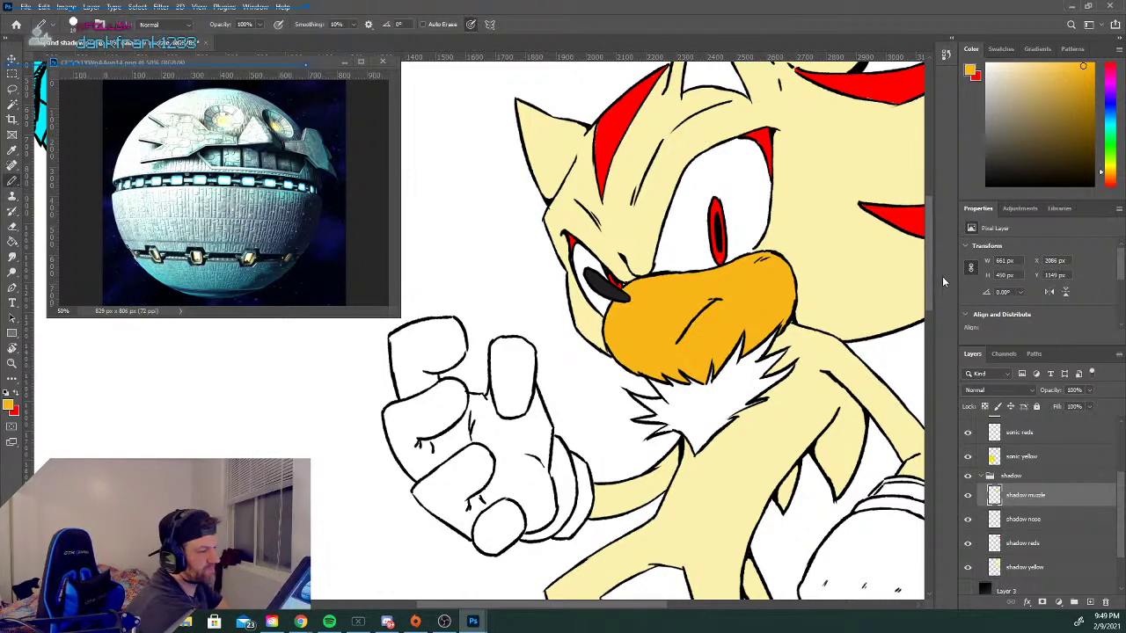
pyautogui.scroll(3, 926, 280)
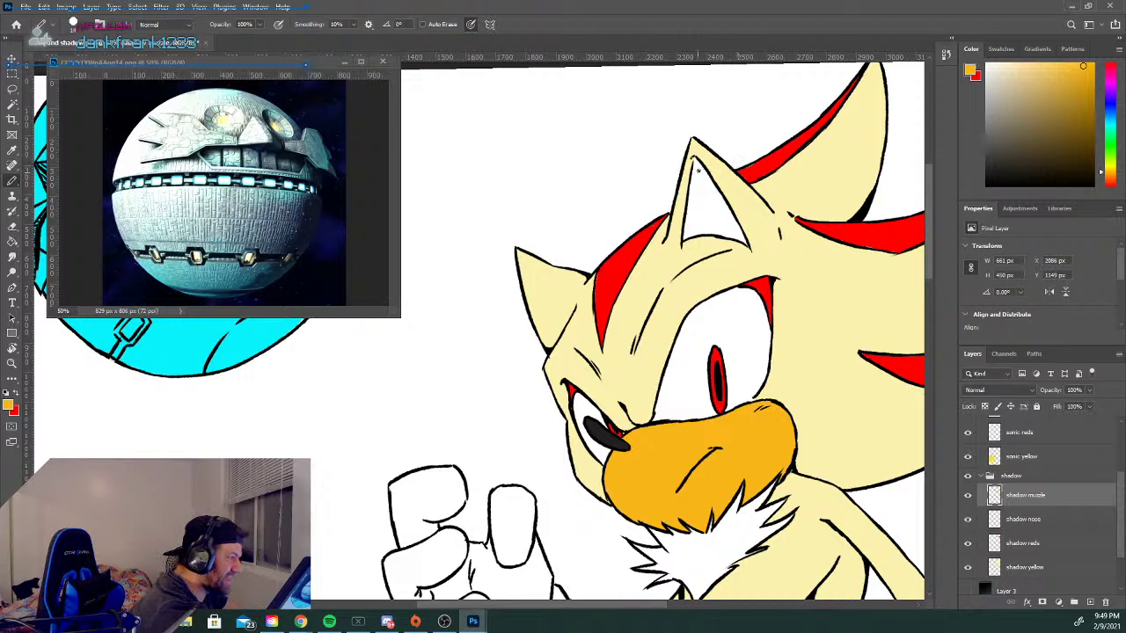
pyautogui.moveTo(695, 160)
pyautogui.mouseDown()
pyautogui.moveTo(684, 237)
pyautogui.moveTo(738, 238)
pyautogui.moveTo(699, 162)
pyautogui.mouseUp()
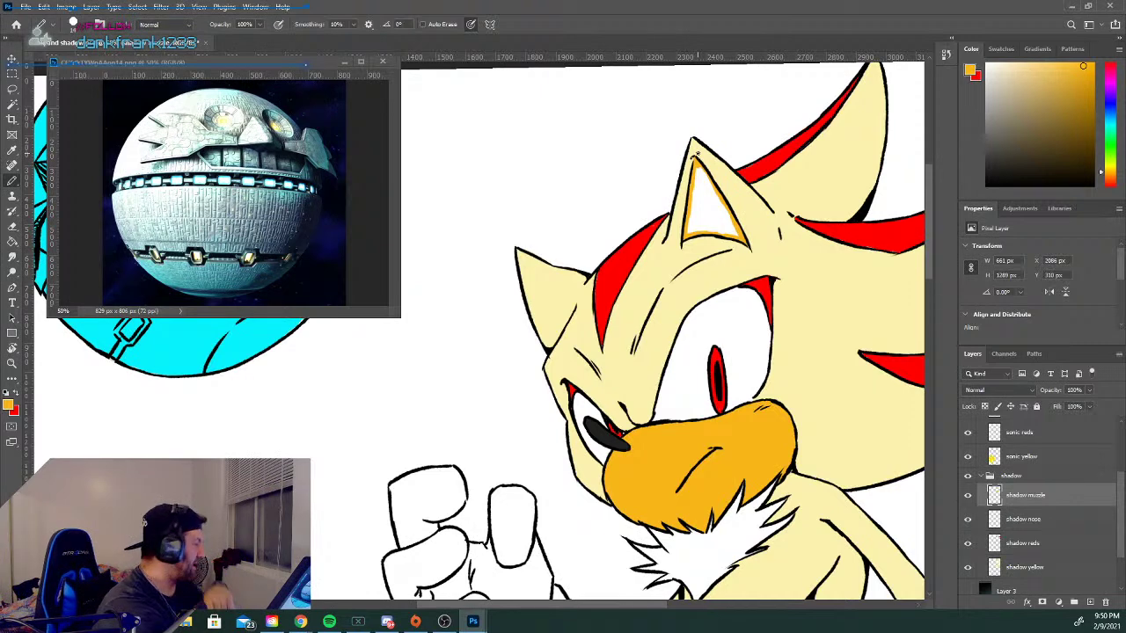
pyautogui.click(13, 243)
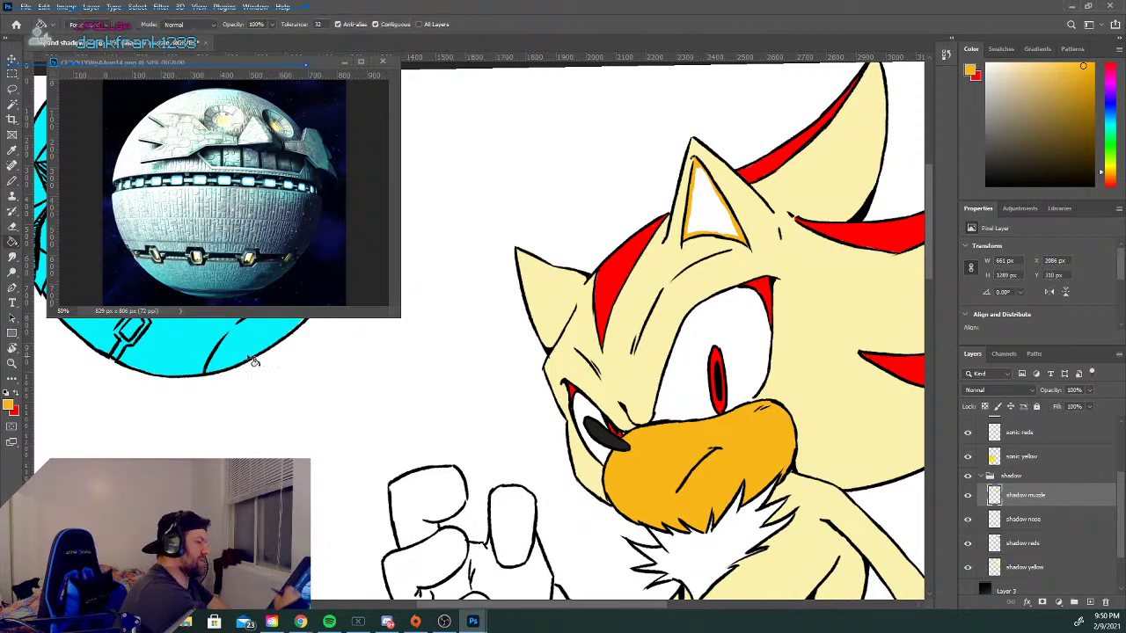
pyautogui.click(717, 208)
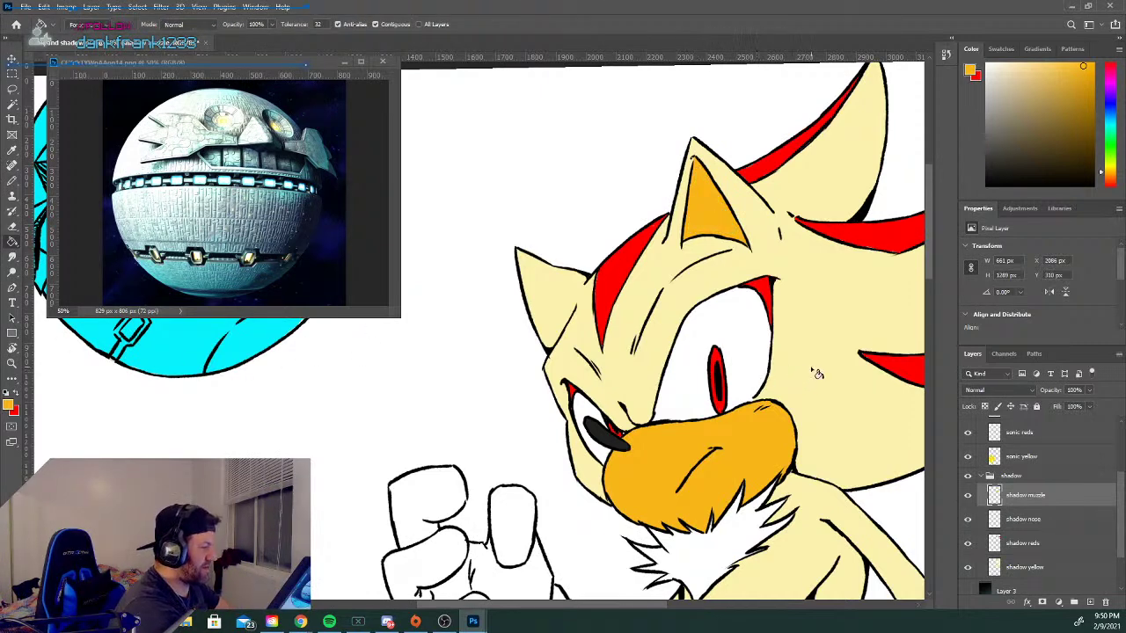
# Add a new layer above sonic nose in the sonic group and name it "sonic muzzle".
pyautogui.moveTo(927, 226); pyautogui.dragTo(947, 345)
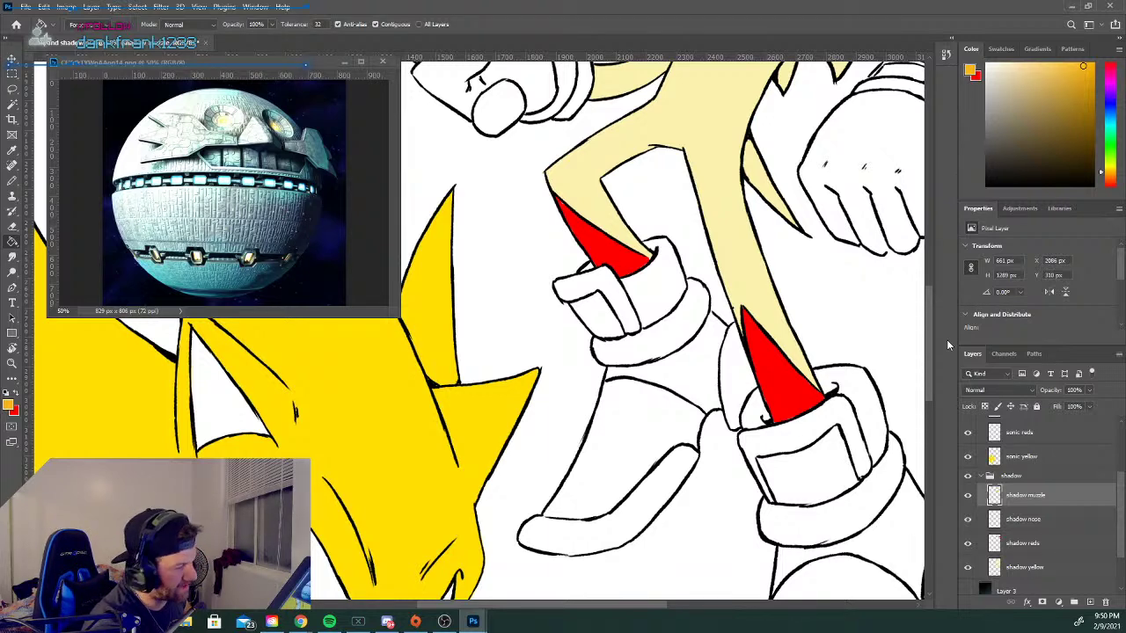
pyautogui.moveTo(928, 351)
pyautogui.mouseDown()
pyautogui.moveTo(927, 264)
pyautogui.moveTo(926, 408)
pyautogui.moveTo(938, 360)
pyautogui.mouseUp()
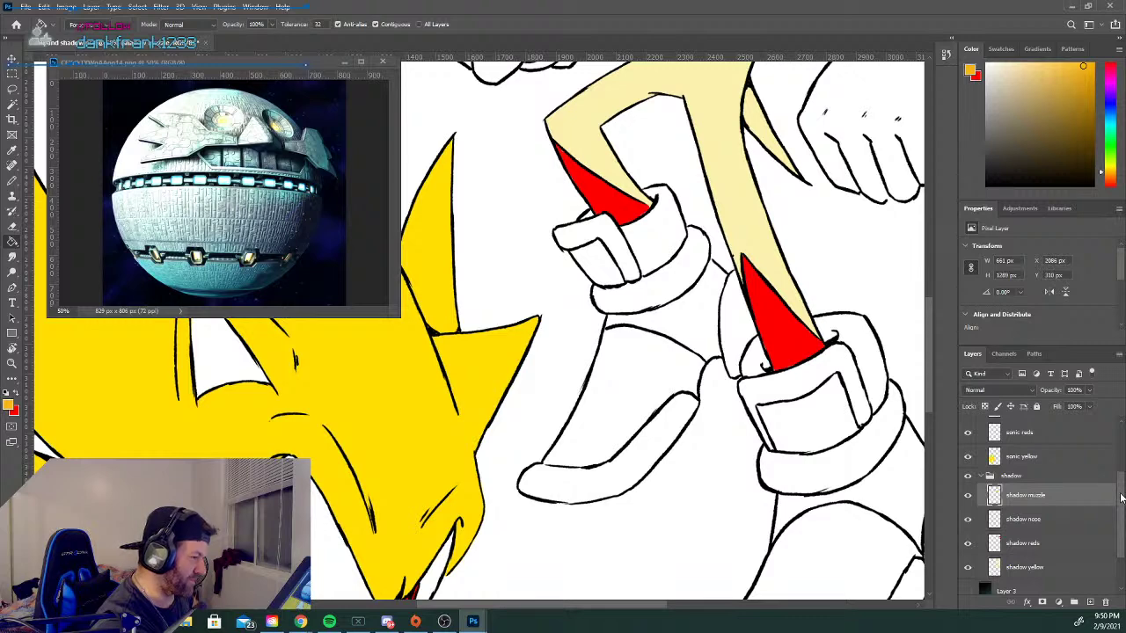
pyautogui.scroll(3, 1120, 497)
pyautogui.click(1042, 478)
pyautogui.click(1089, 603)
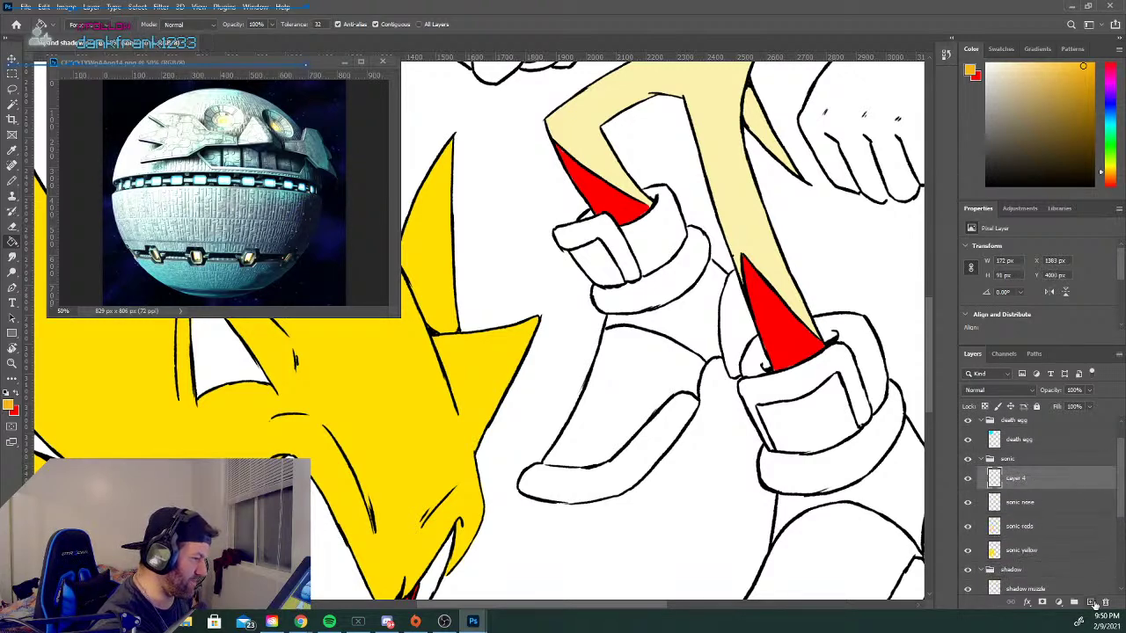
pyautogui.doubleClick(1015, 476)
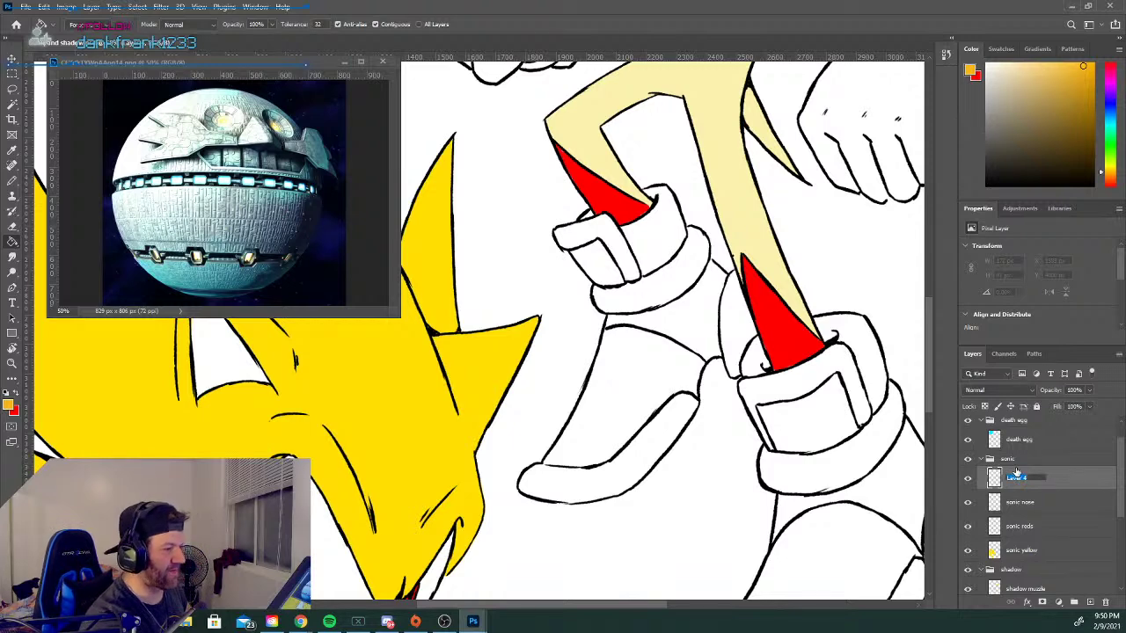
pyautogui.write('sonic muzz')
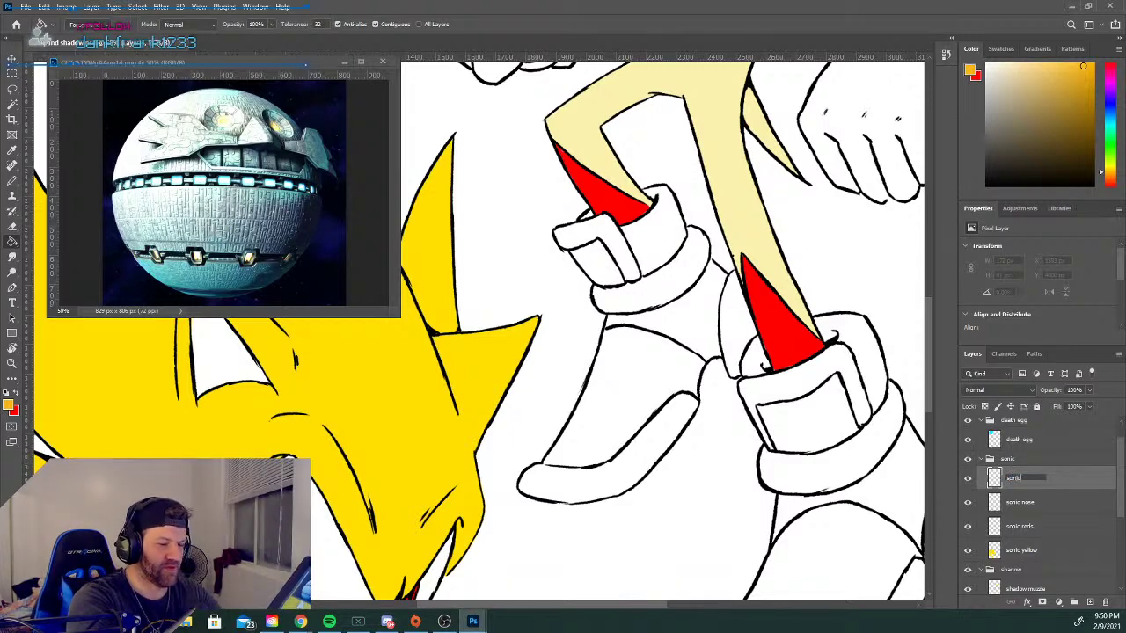
pyautogui.write('le')
pyautogui.press('Return')
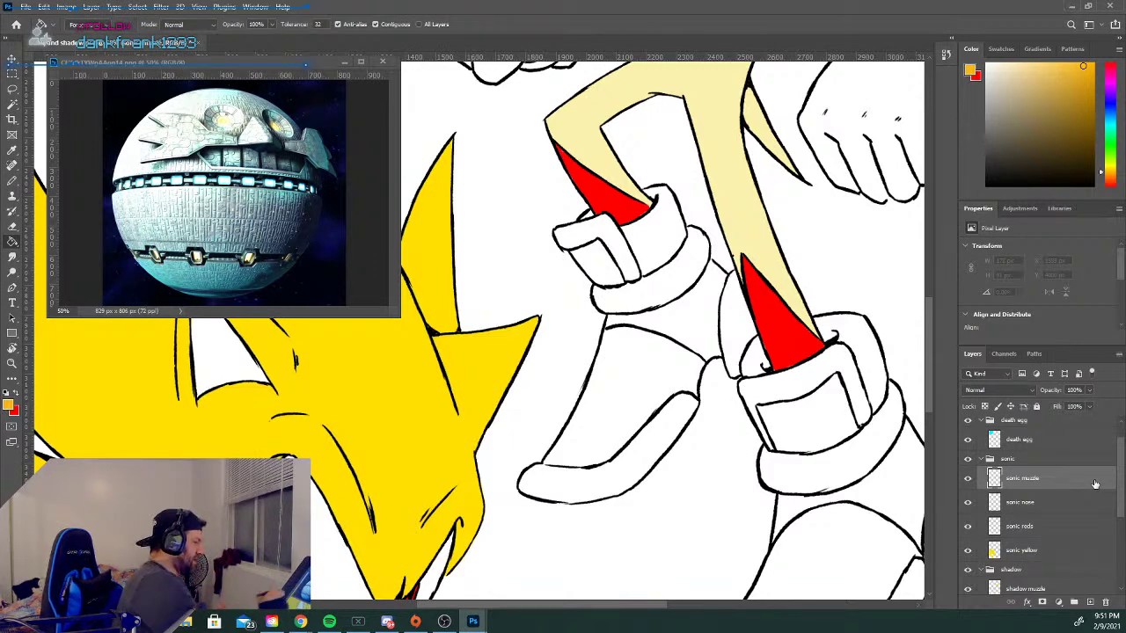
# Set the foreground colour to light peach #ffd777 for Sonic's muzzle.
pyautogui.click(9, 404)
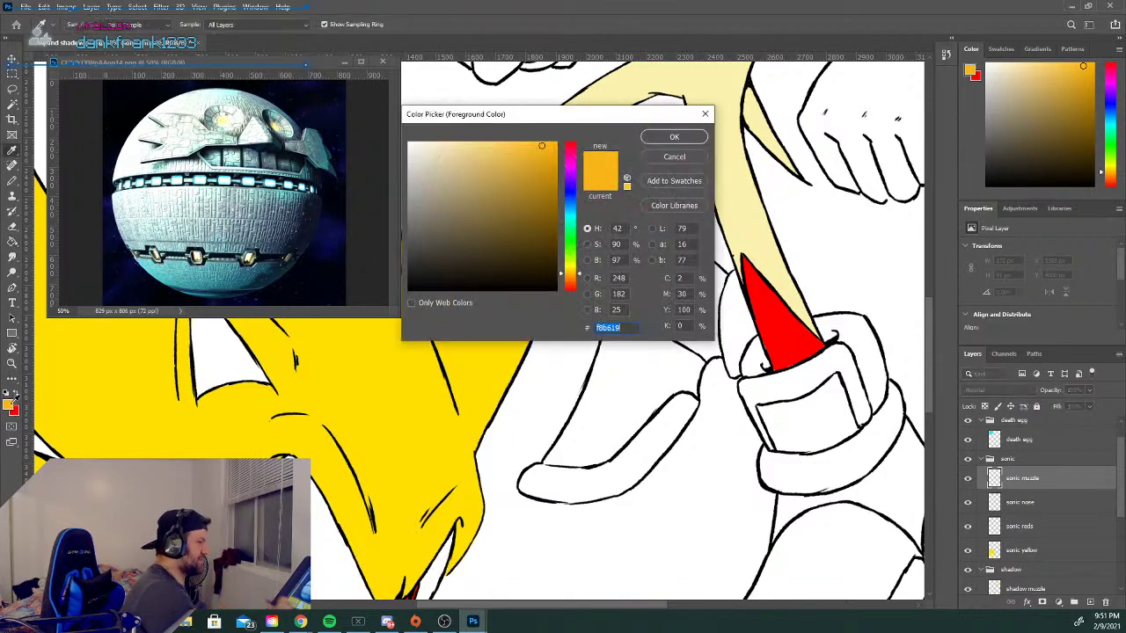
pyautogui.click(486, 142)
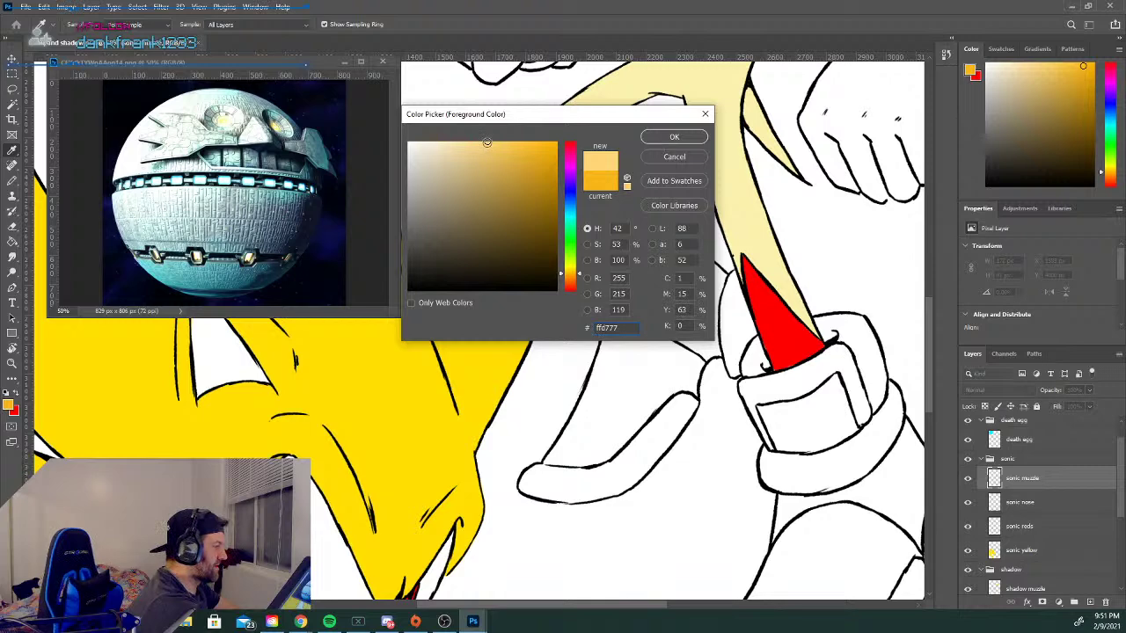
pyautogui.click(673, 136)
# Outline Sonic's inner ear and his whole muzzle with the Pencil in light peach, tracing just inside the line art.
pyautogui.press('g')
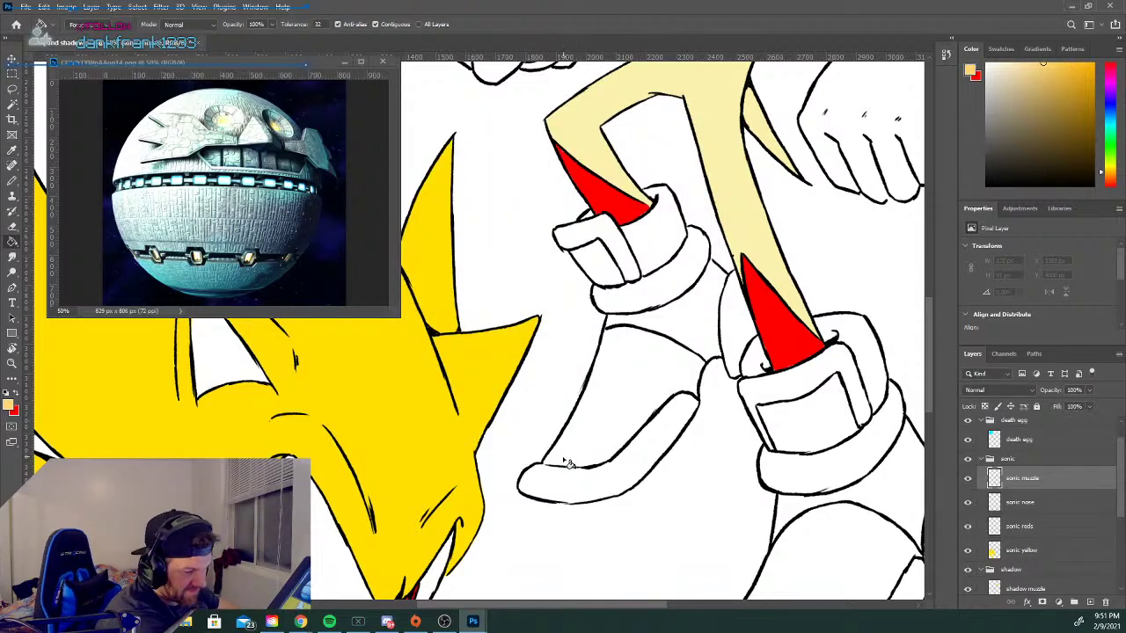
pyautogui.scroll(3, 927, 338)
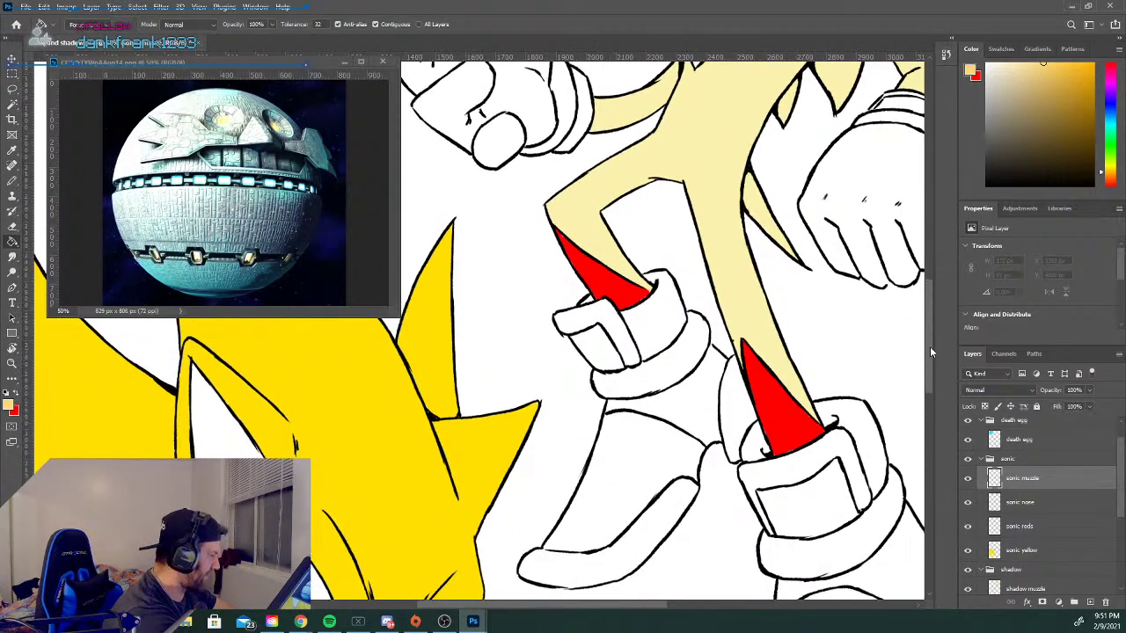
pyautogui.scroll(3, 930, 347)
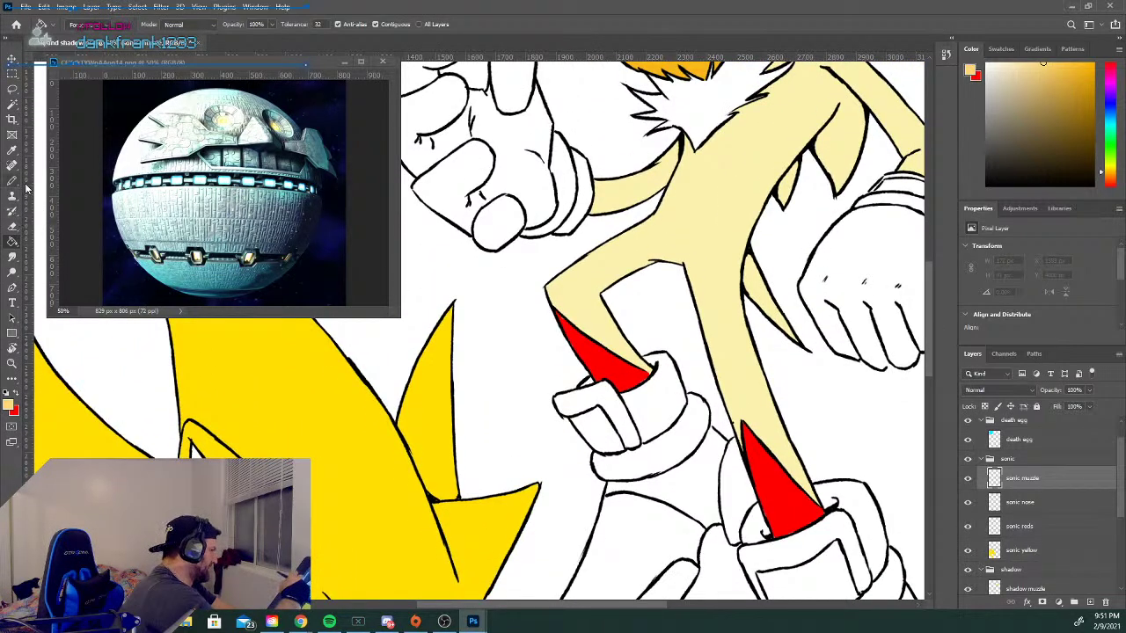
pyautogui.press('b')
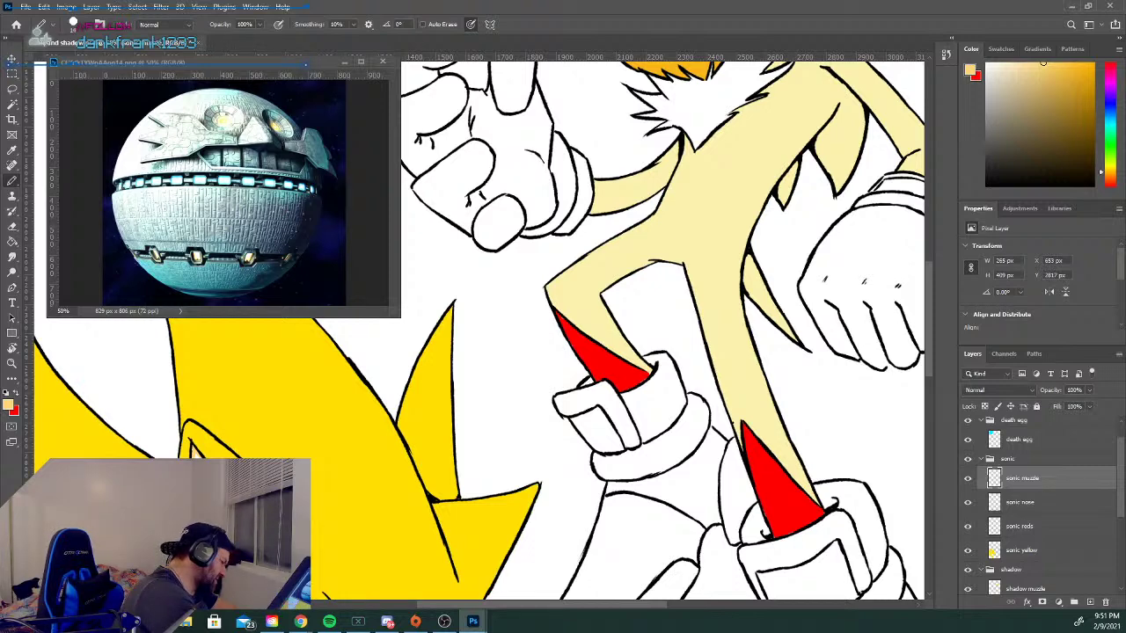
pyautogui.moveTo(927, 283); pyautogui.dragTo(907, 371)
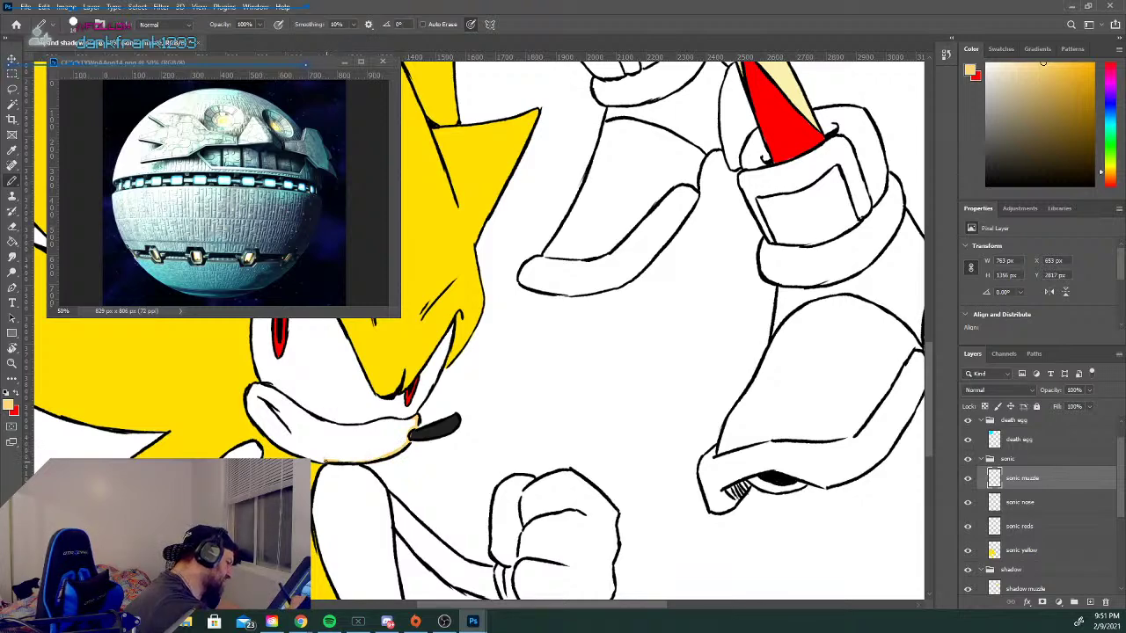
pyautogui.moveTo(302, 456); pyautogui.dragTo(254, 420)
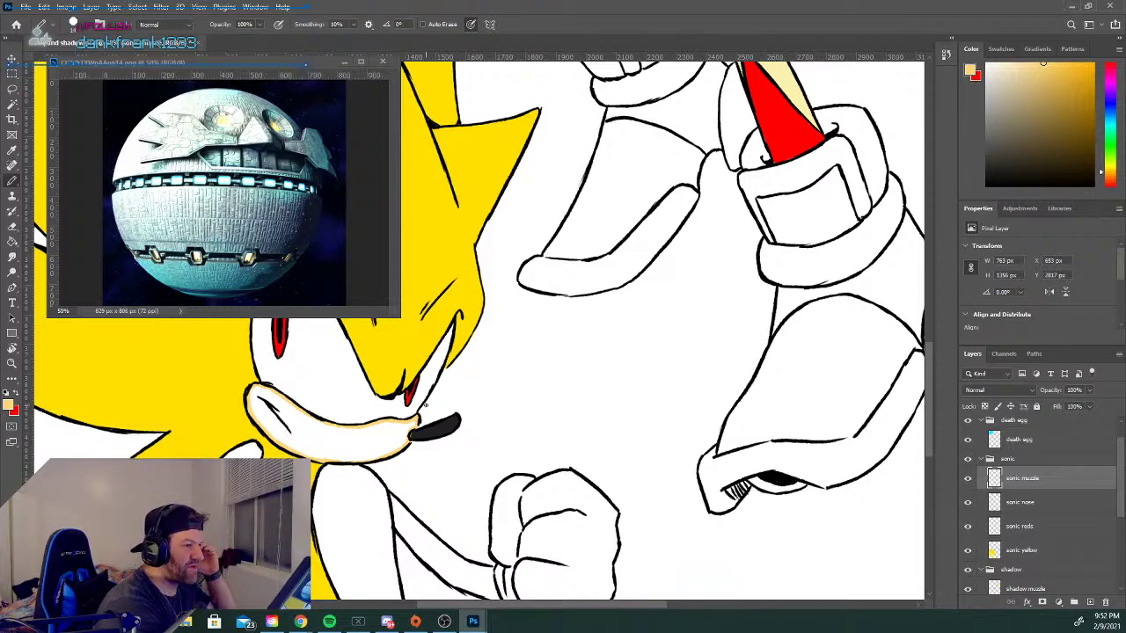
# Outline Sonic's arm that overlaps his yellow quills in light peach, from the rounded end down to the glove.
pyautogui.moveTo(925, 387); pyautogui.dragTo(930, 395)
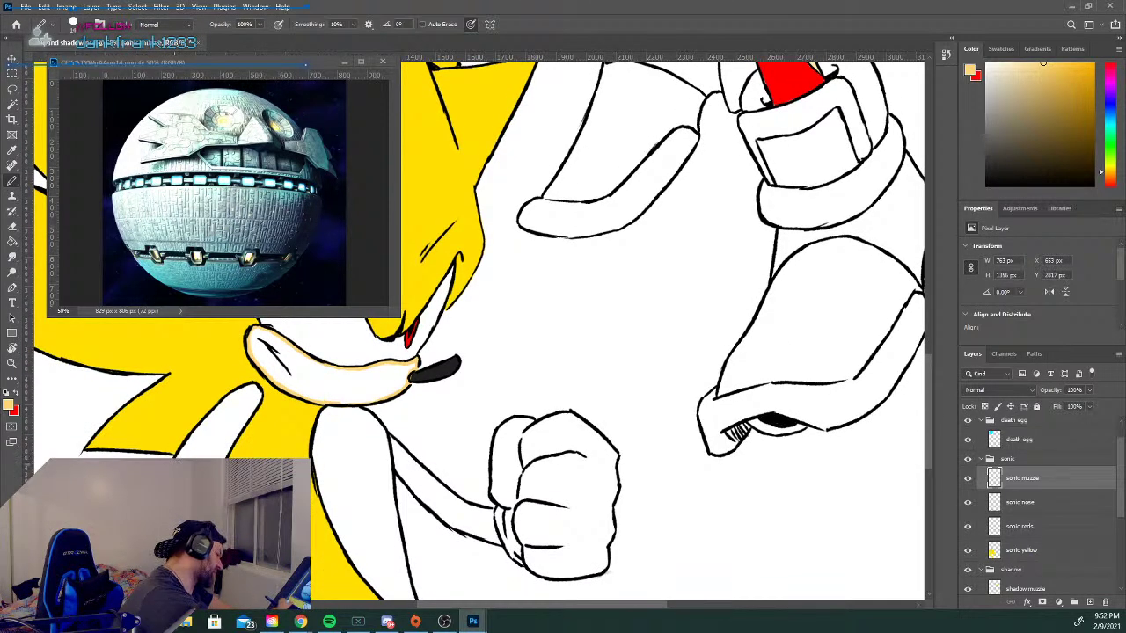
pyautogui.moveTo(235, 394); pyautogui.dragTo(205, 420)
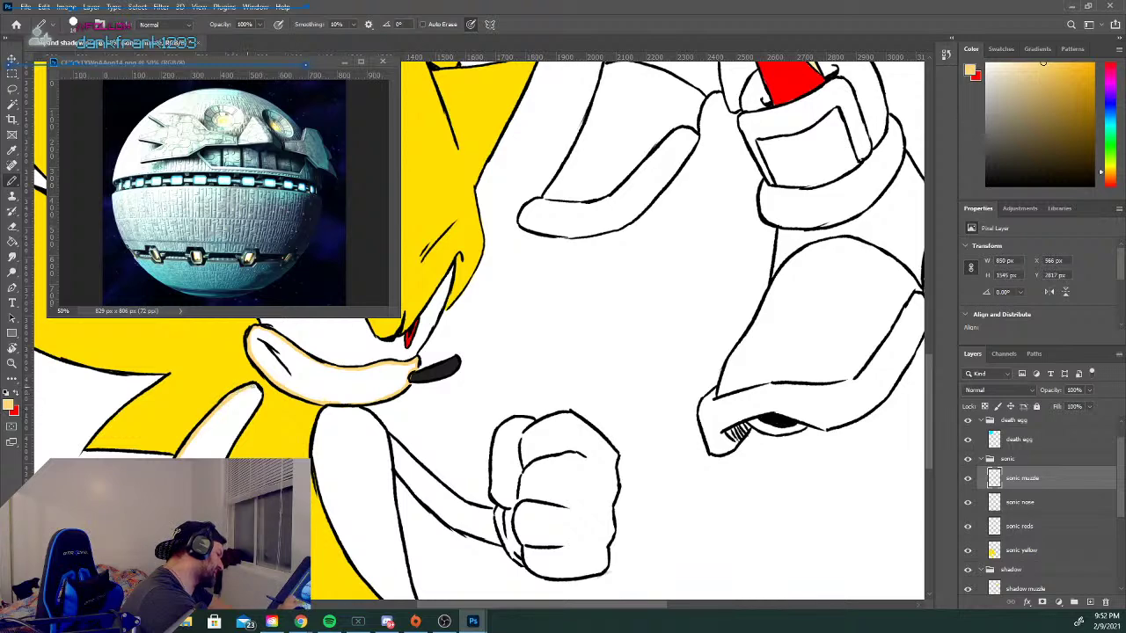
pyautogui.moveTo(243, 423); pyautogui.dragTo(228, 448)
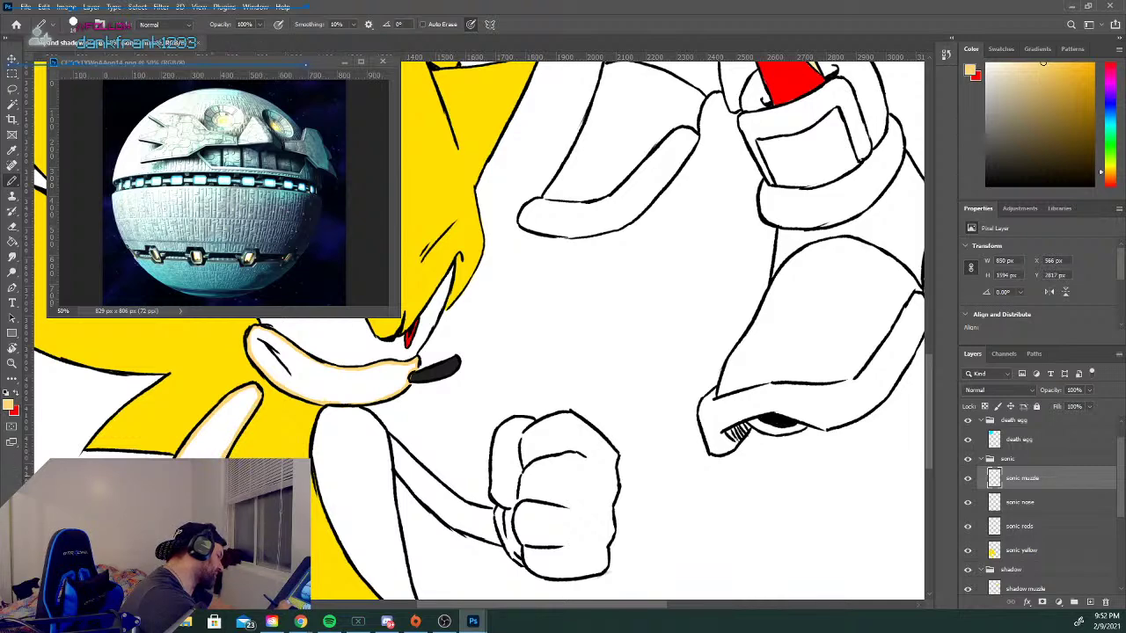
pyautogui.click(190, 451)
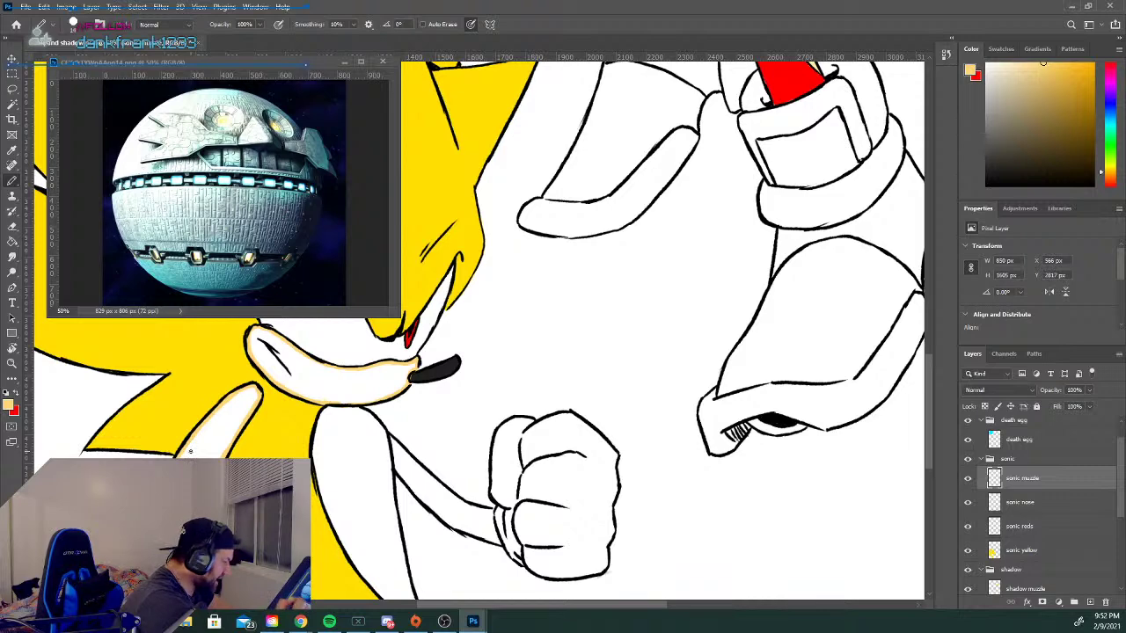
# Outline Sonic's belly and the thin arm leading to his clenched fist in light peach.
pyautogui.moveTo(927, 369); pyautogui.dragTo(927, 387)
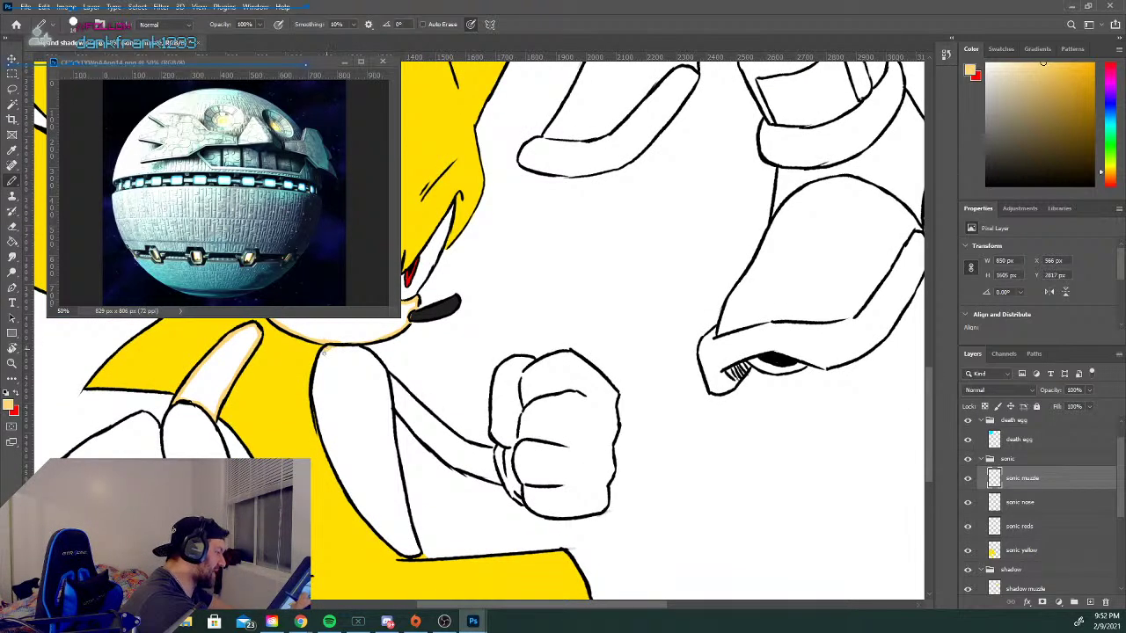
pyautogui.moveTo(314, 378)
pyautogui.mouseDown()
pyautogui.moveTo(333, 463)
pyautogui.moveTo(392, 545)
pyautogui.mouseUp()
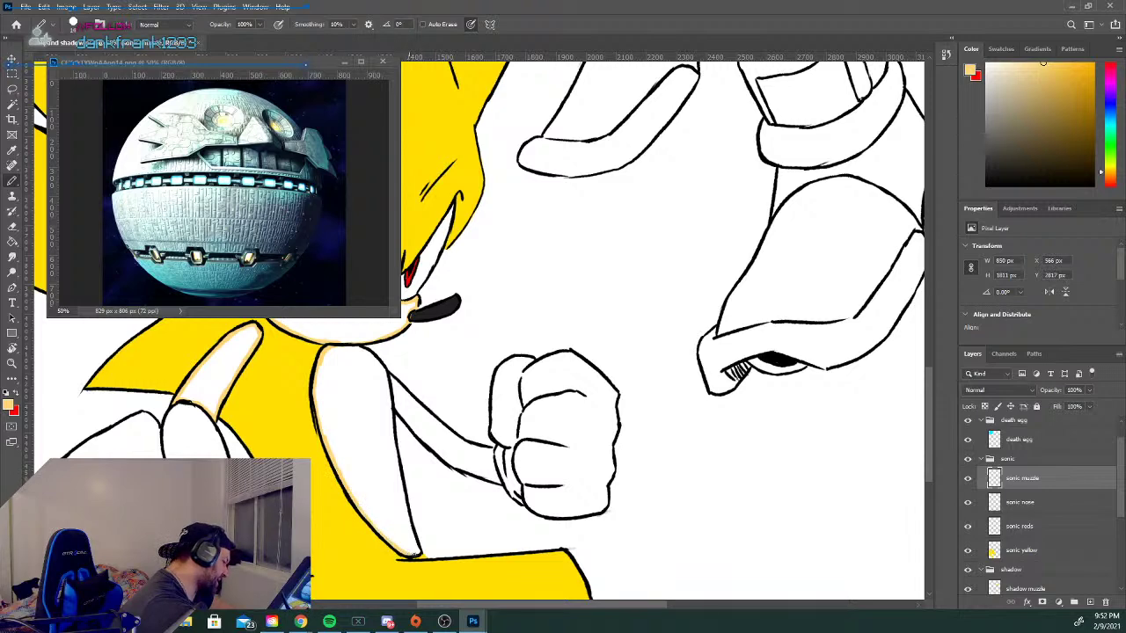
pyautogui.moveTo(415, 547)
pyautogui.mouseDown()
pyautogui.moveTo(395, 432)
pyautogui.moveTo(381, 433)
pyautogui.moveTo(400, 471)
pyautogui.moveTo(388, 387)
pyautogui.mouseUp()
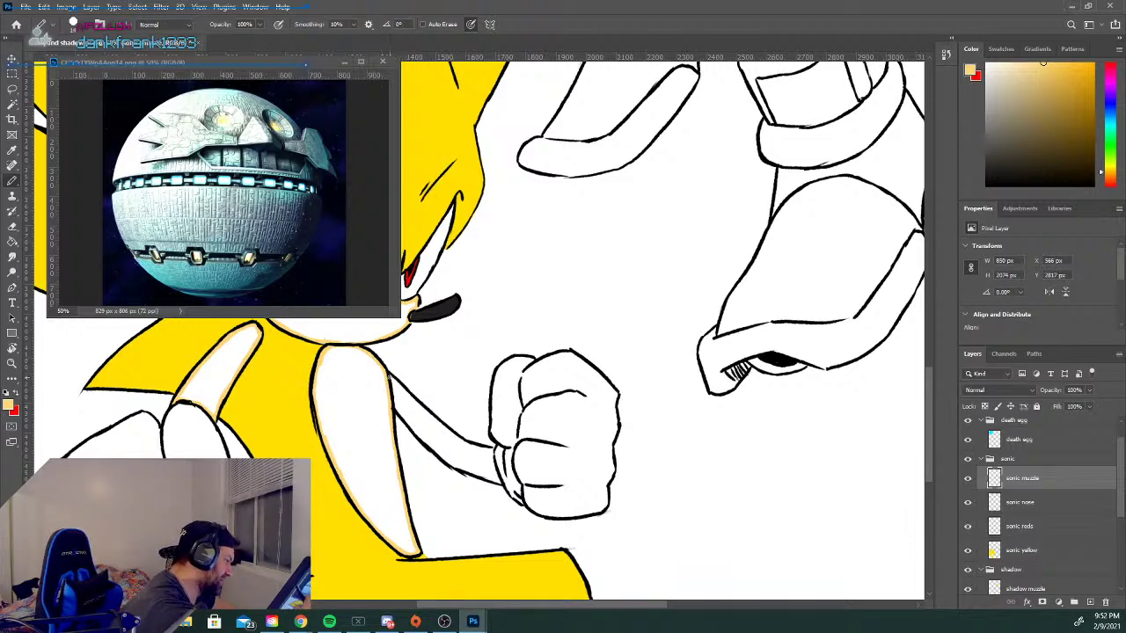
pyautogui.moveTo(409, 393)
pyautogui.mouseDown()
pyautogui.moveTo(458, 438)
pyautogui.moveTo(498, 452)
pyautogui.moveTo(496, 471)
pyautogui.mouseUp()
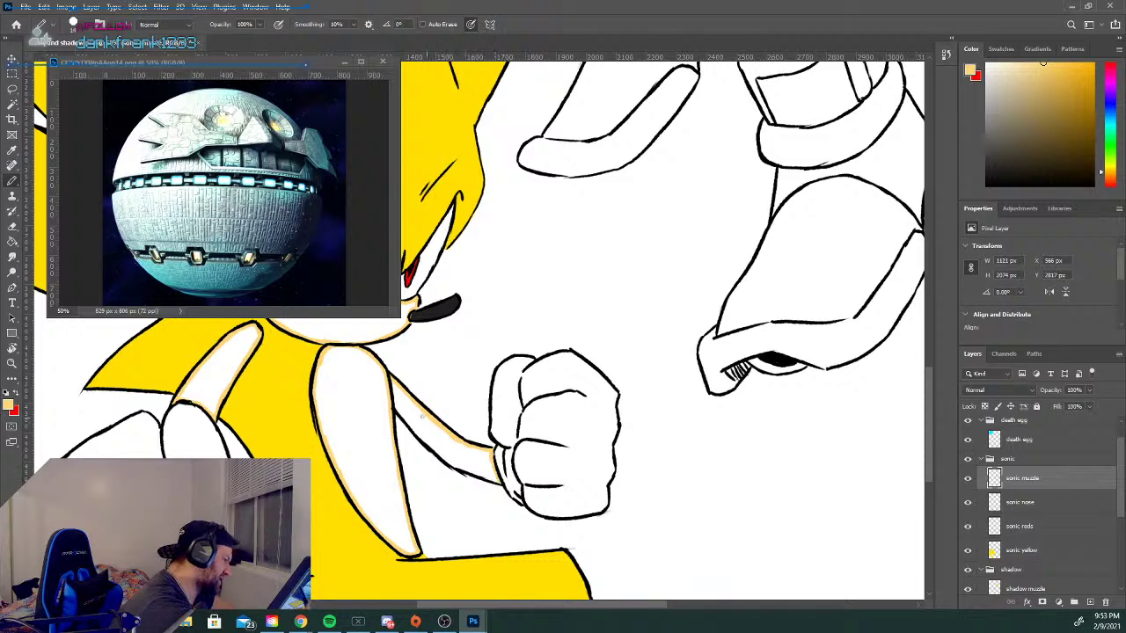
pyautogui.moveTo(394, 407)
pyautogui.mouseDown()
pyautogui.moveTo(456, 466)
pyautogui.moveTo(491, 480)
pyautogui.mouseUp()
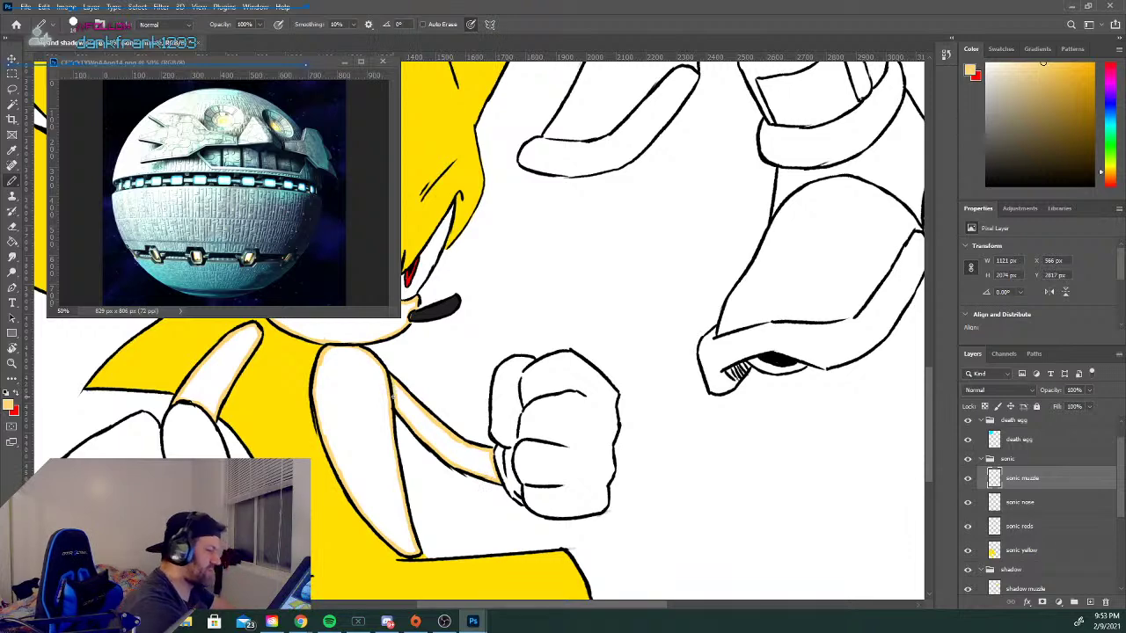
# Fill Sonic's outlined muzzle, belly and both arms with light peach on the sonic muzzle layer.
pyautogui.moveTo(925, 456); pyautogui.dragTo(911, 377)
pyautogui.press('g')
pyautogui.click(233, 392)
pyautogui.moveTo(927, 320); pyautogui.dragTo(918, 367)
pyautogui.click(360, 488)
pyautogui.click(345, 550)
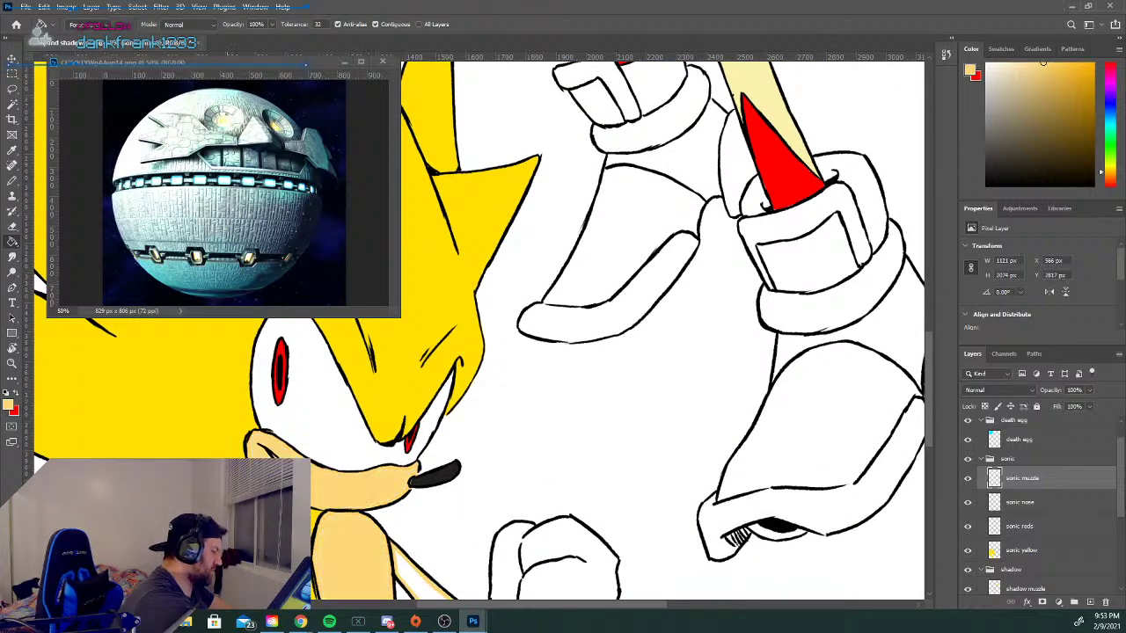
pyautogui.moveTo(919, 356)
pyautogui.mouseDown()
pyautogui.moveTo(926, 410)
pyautogui.moveTo(908, 220)
pyautogui.moveTo(929, 369)
pyautogui.mouseUp()
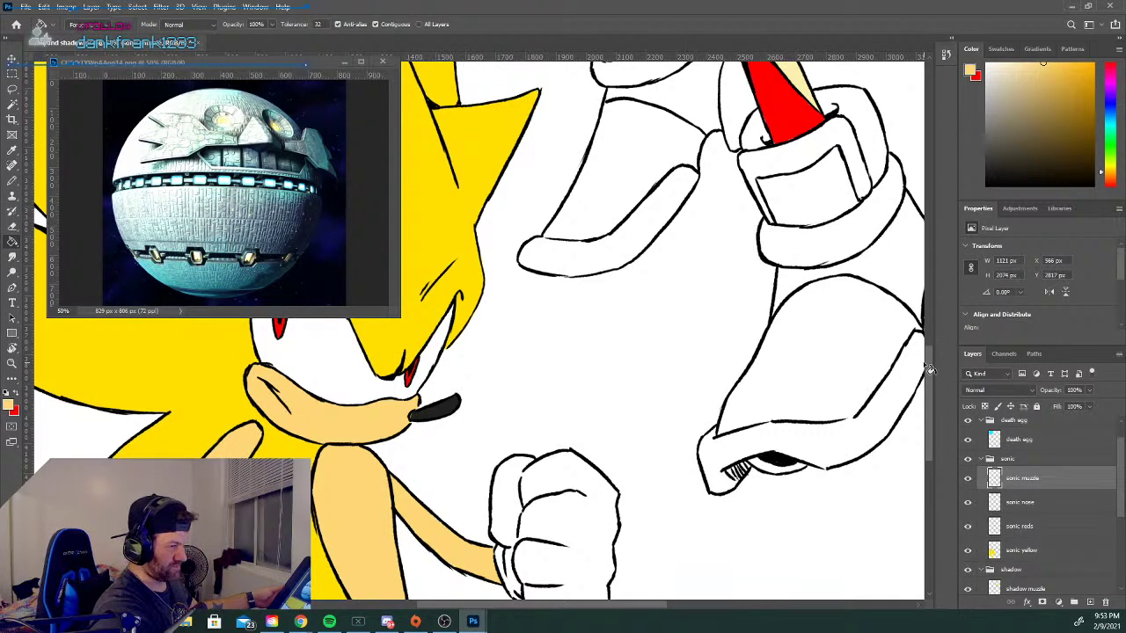
# Look over the colouring of Sonic and Shadow from head to shoes for the parts that still have no flat colour.
pyautogui.hotkey('ctrl', '-')
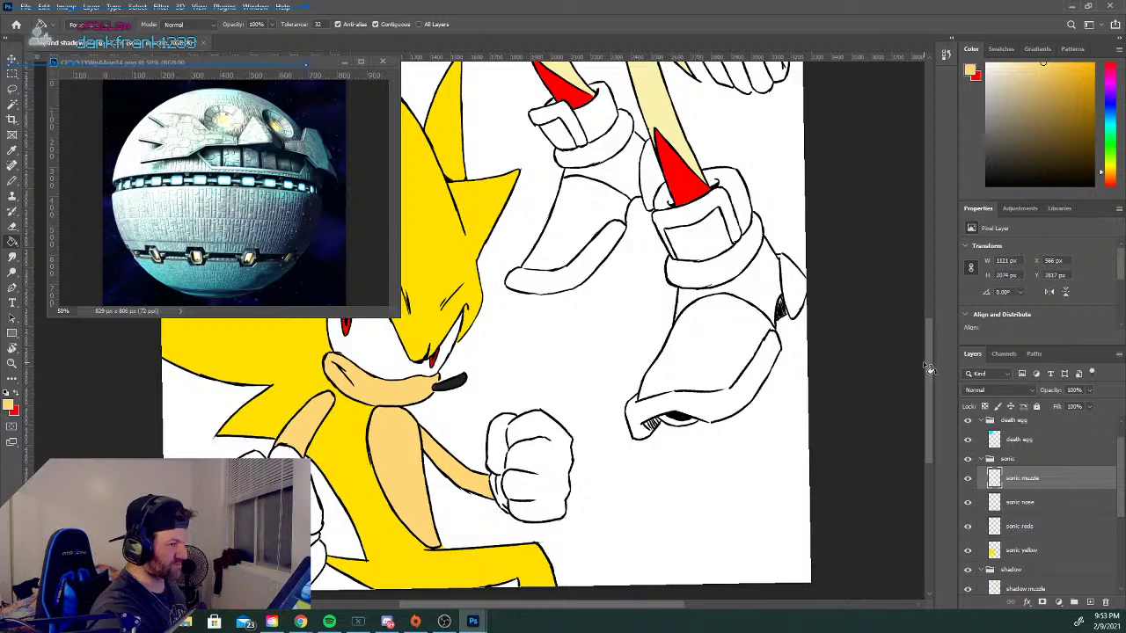
pyautogui.hotkey('ctrl', '-')
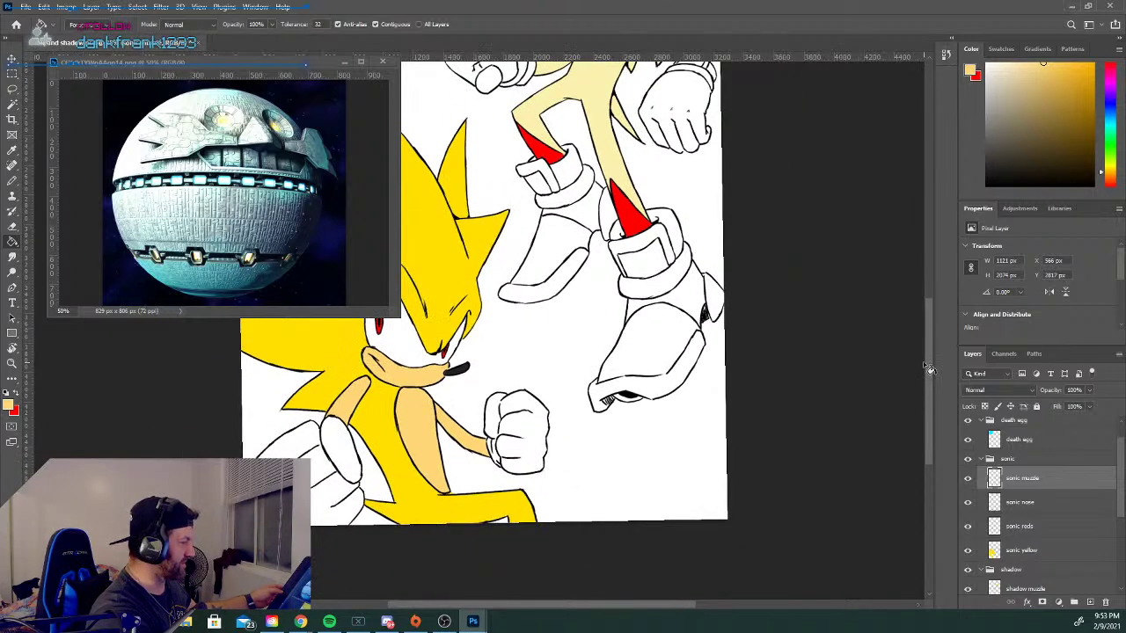
pyautogui.hotkey('ctrl', '+')
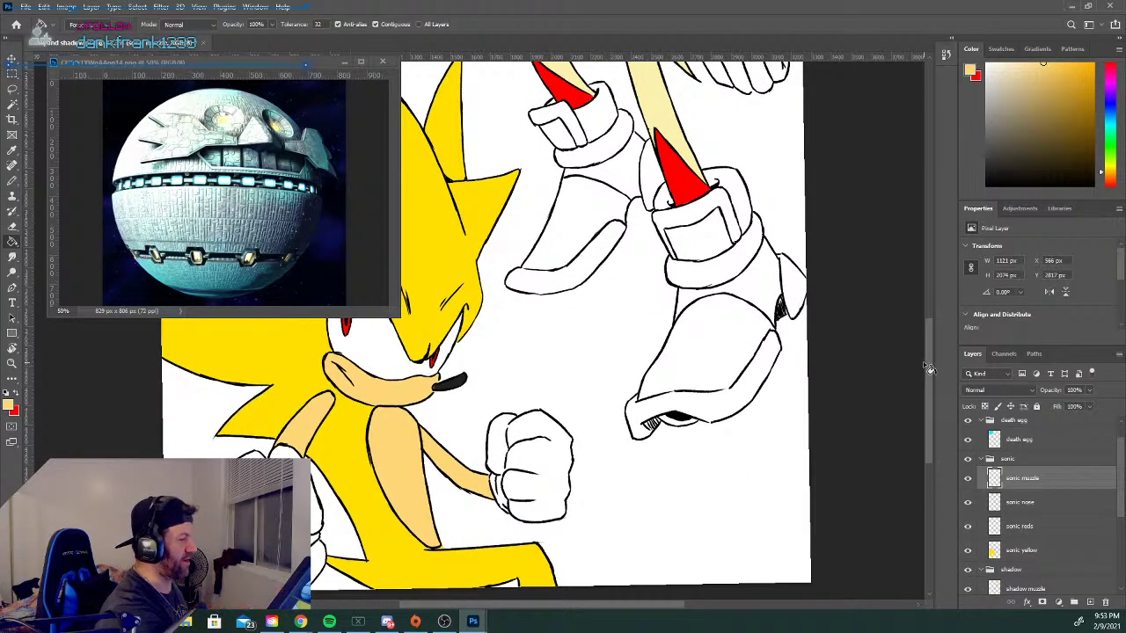
pyautogui.moveTo(928, 403)
pyautogui.mouseDown()
pyautogui.moveTo(928, 375)
pyautogui.moveTo(934, 395)
pyautogui.mouseUp()
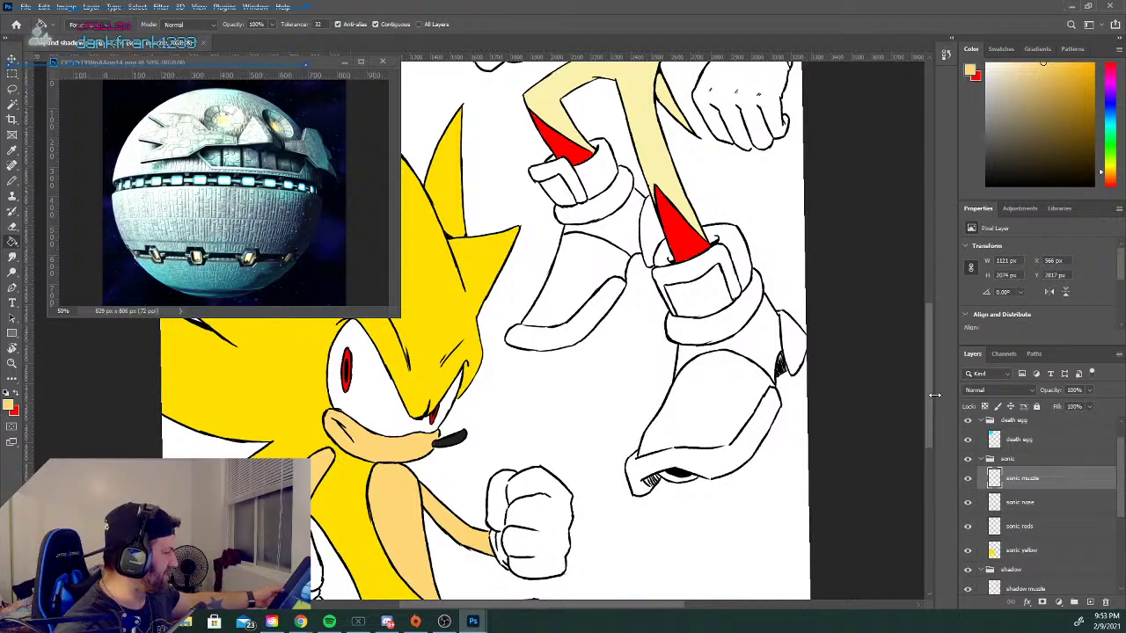
pyautogui.hotkey('ctrl', '-')
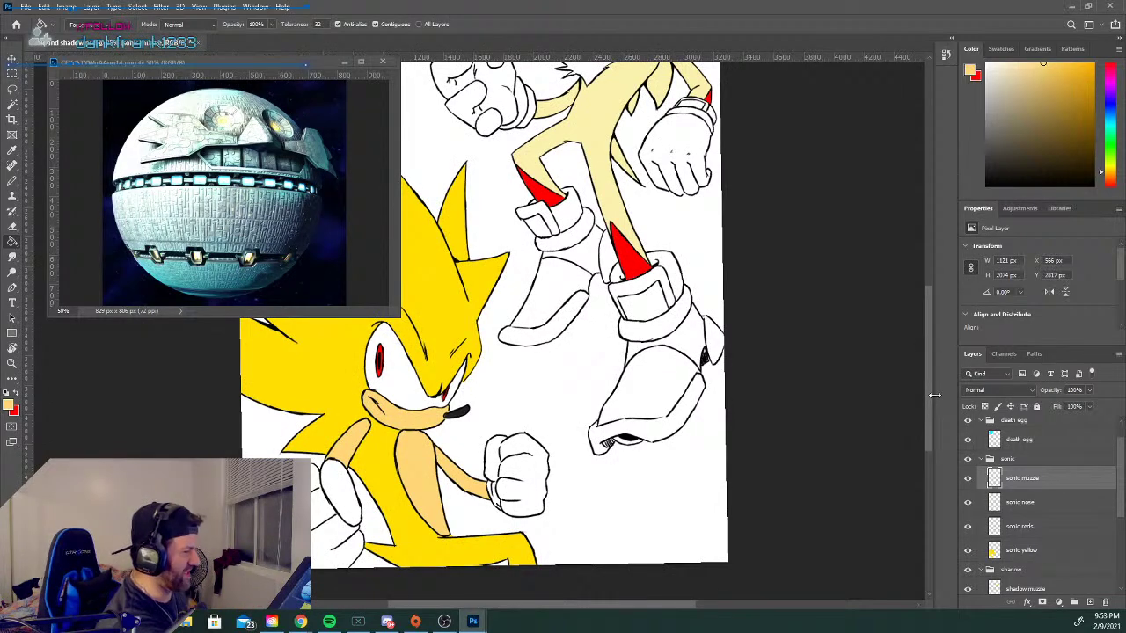
pyautogui.moveTo(927, 375)
pyautogui.mouseDown()
pyautogui.moveTo(927, 301)
pyautogui.moveTo(935, 359)
pyautogui.moveTo(915, 287)
pyautogui.moveTo(923, 333)
pyautogui.mouseUp()
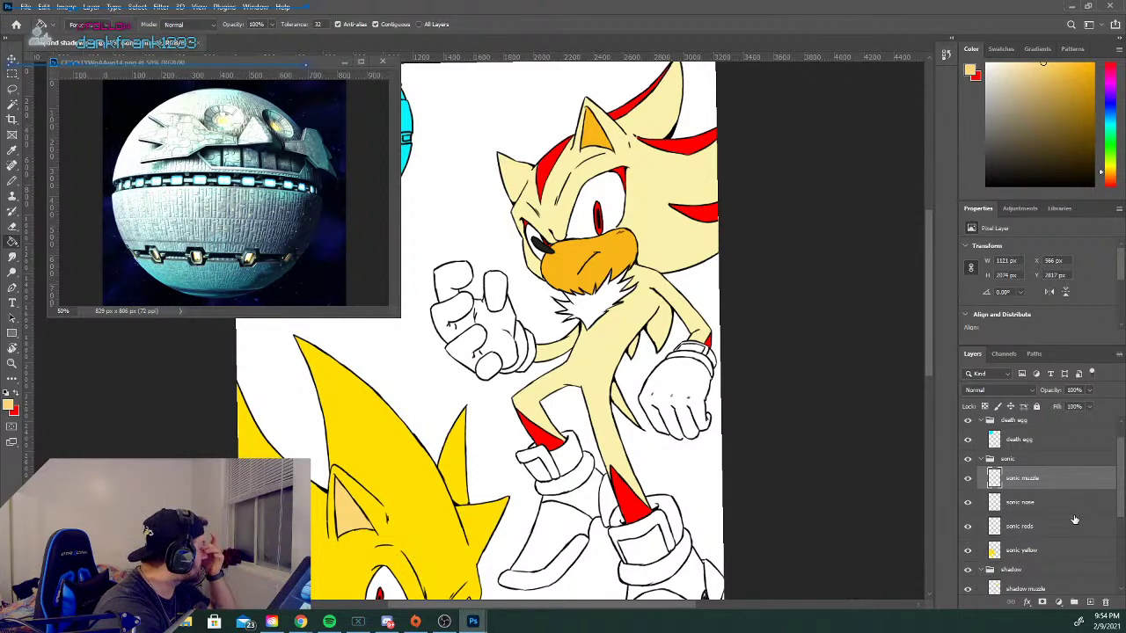
pyautogui.moveTo(927, 312); pyautogui.dragTo(941, 332)
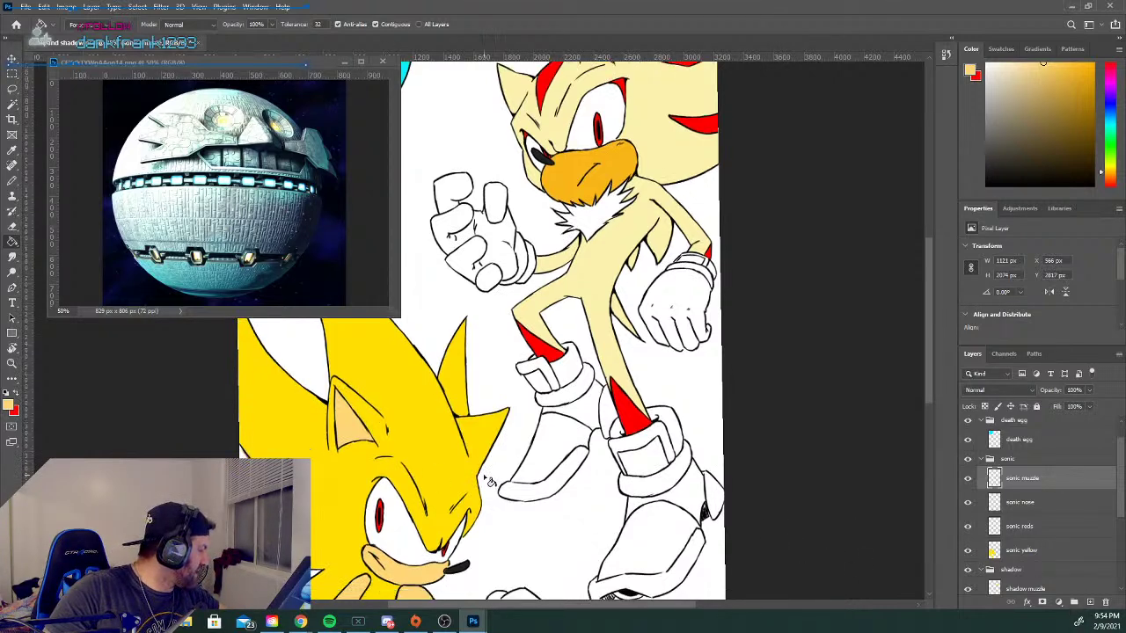
pyautogui.scroll(-5, 490, 481)
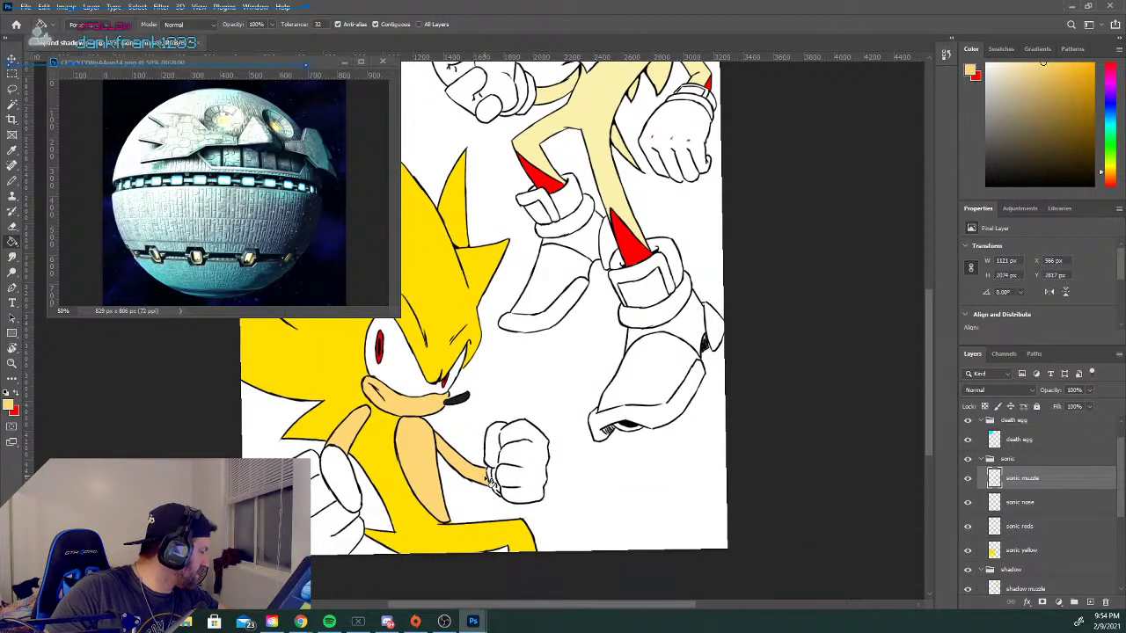
pyautogui.scroll(3, 489, 481)
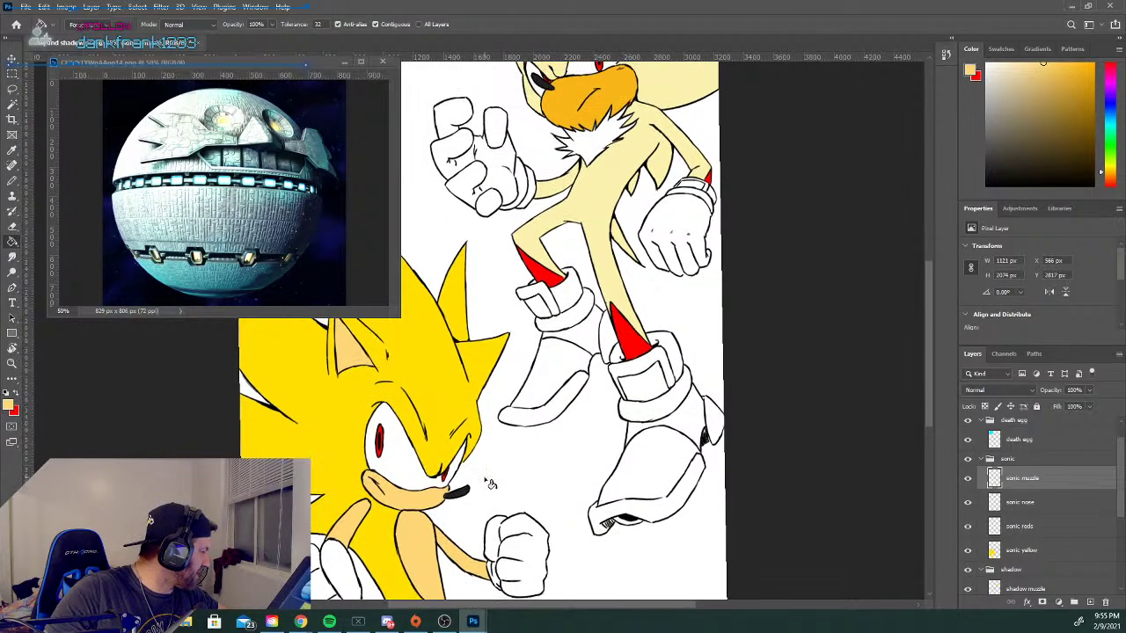
pyautogui.scroll(-2, 489, 483)
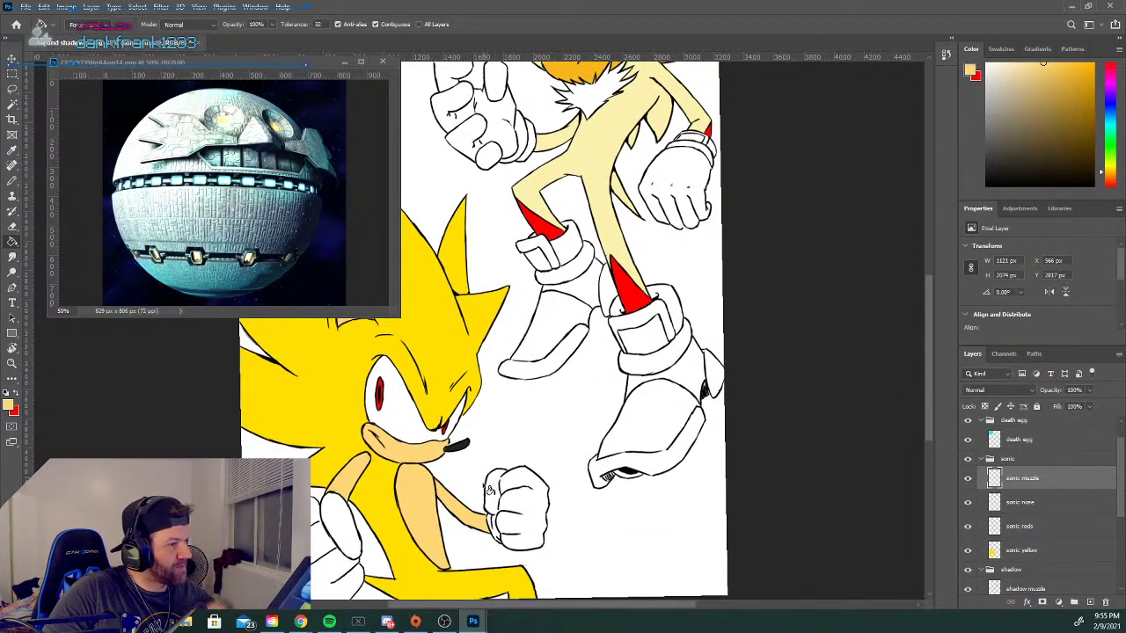
pyautogui.scroll(3, 792, 492)
pyautogui.scroll(2, 792, 492)
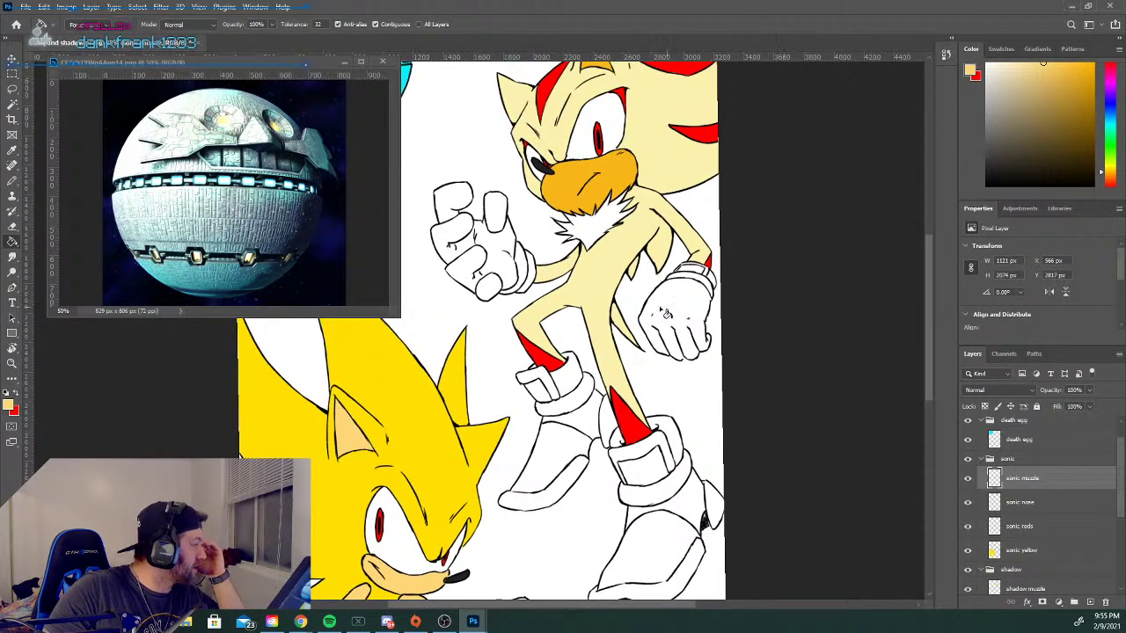
# Minimize the Death Egg reference image and add a layer named "shadow blacks" above the sonic muzzle layer.
pyautogui.click(345, 62)
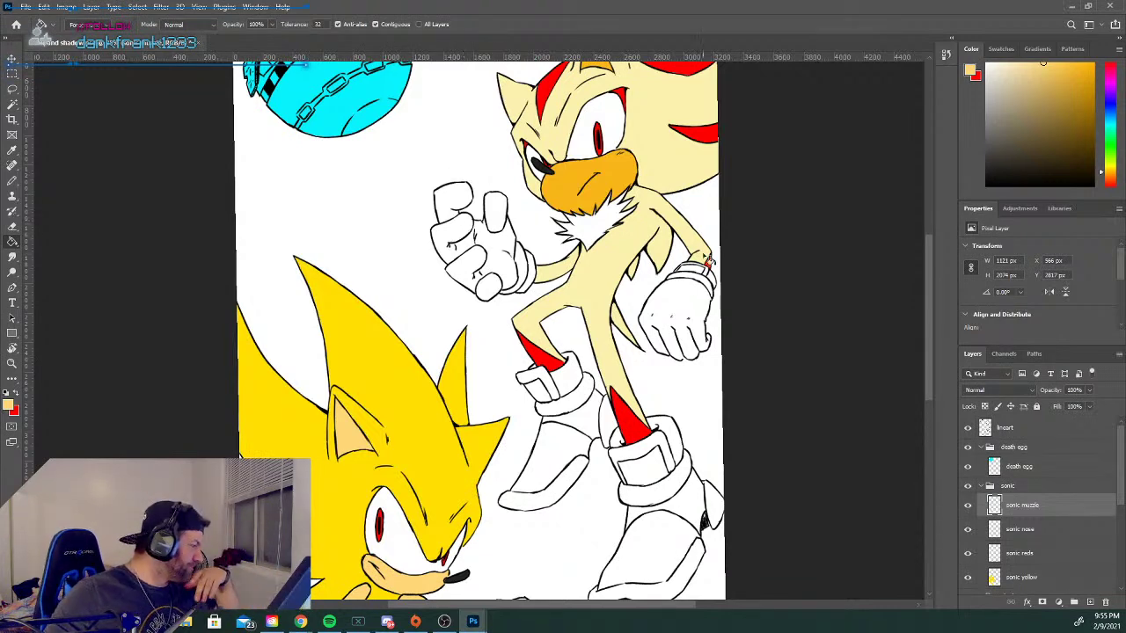
pyautogui.scroll(-1, 806, 421)
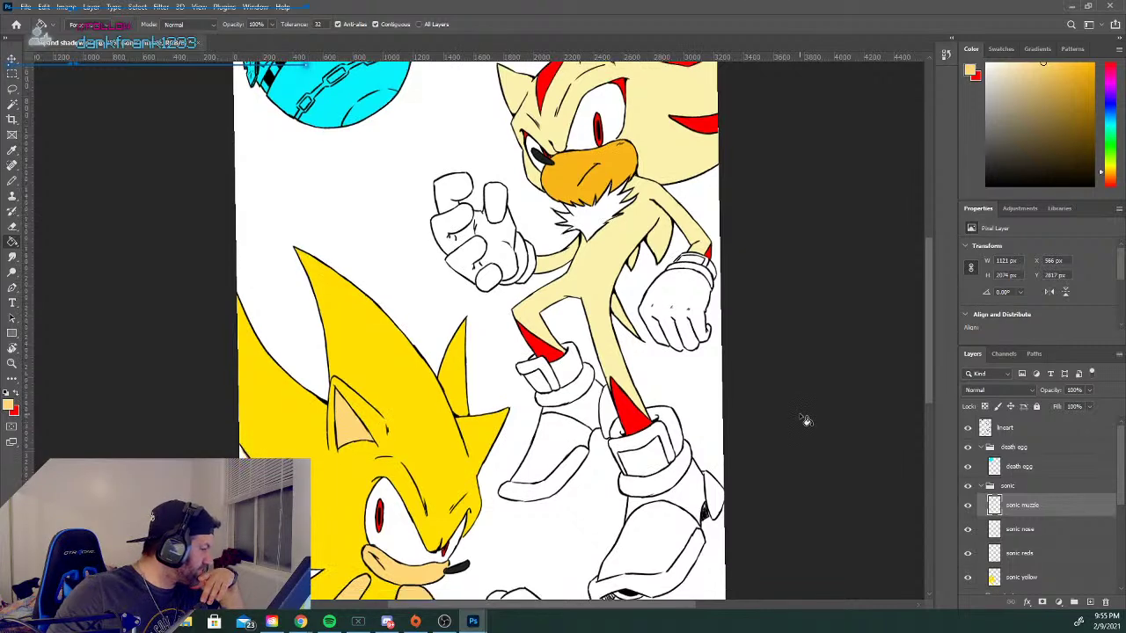
pyautogui.click(1090, 601)
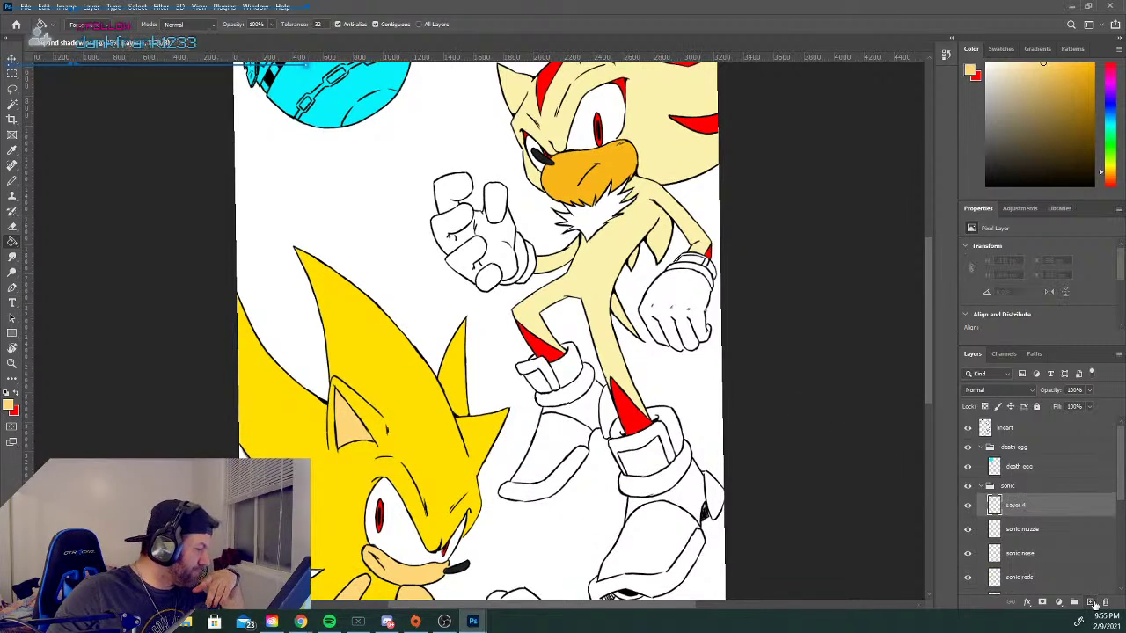
pyautogui.doubleClick(1015, 504)
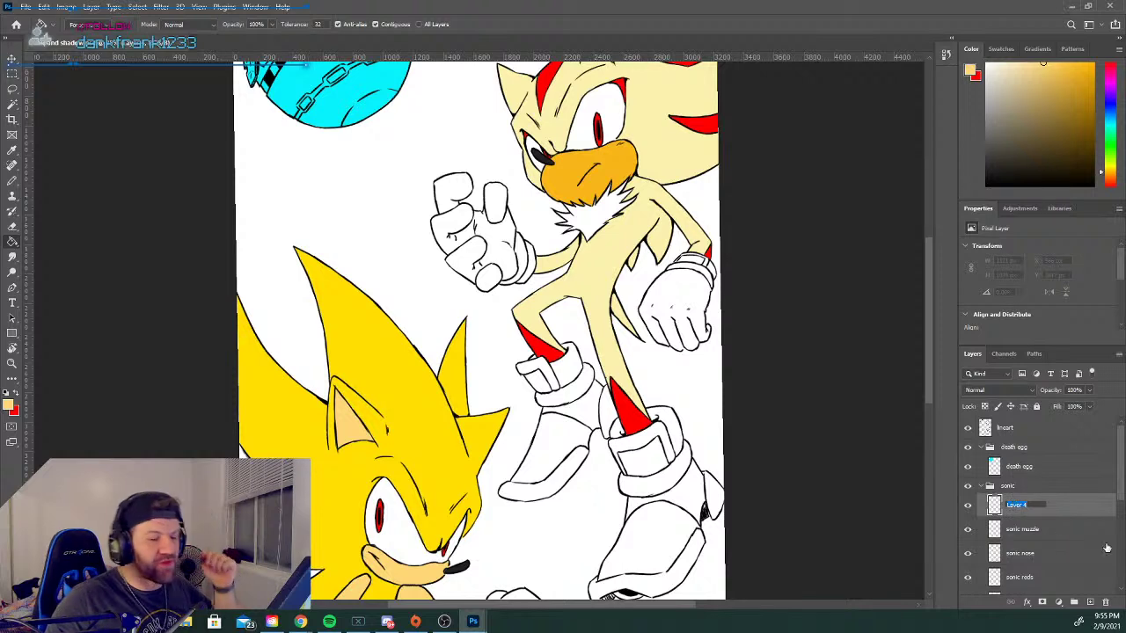
pyautogui.write('sha')
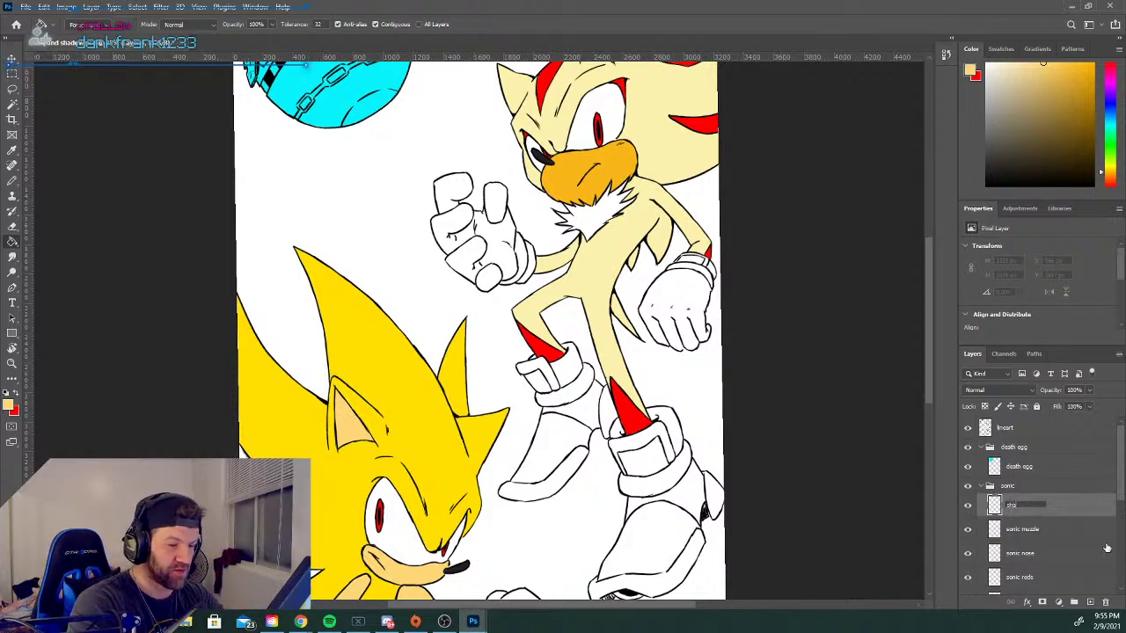
pyautogui.write('dow blacks')
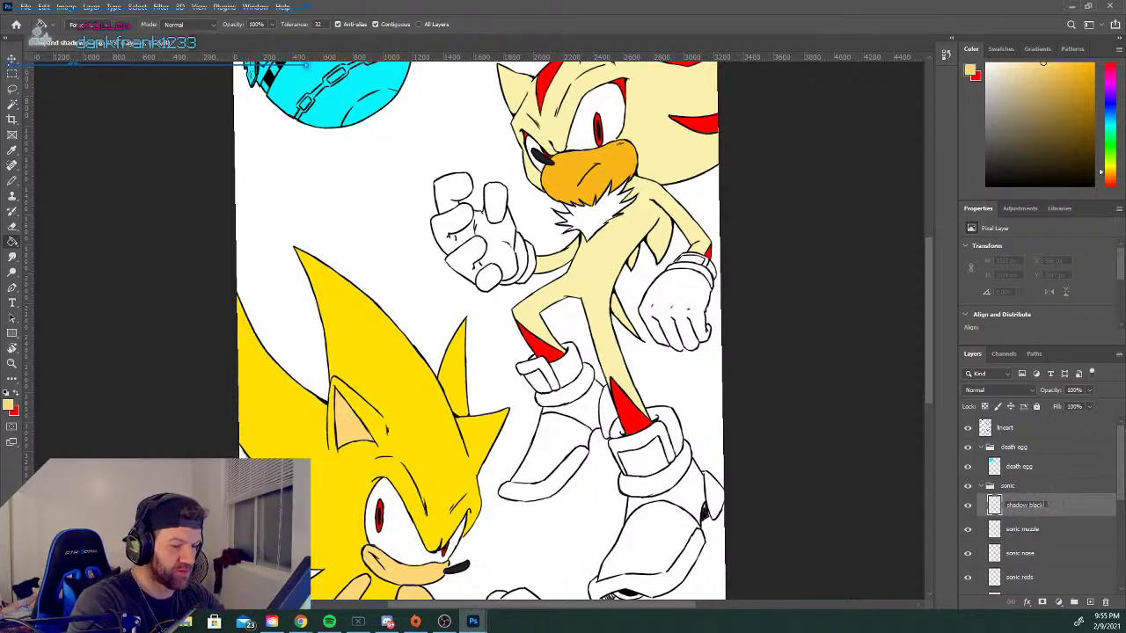
pyautogui.press('Return')
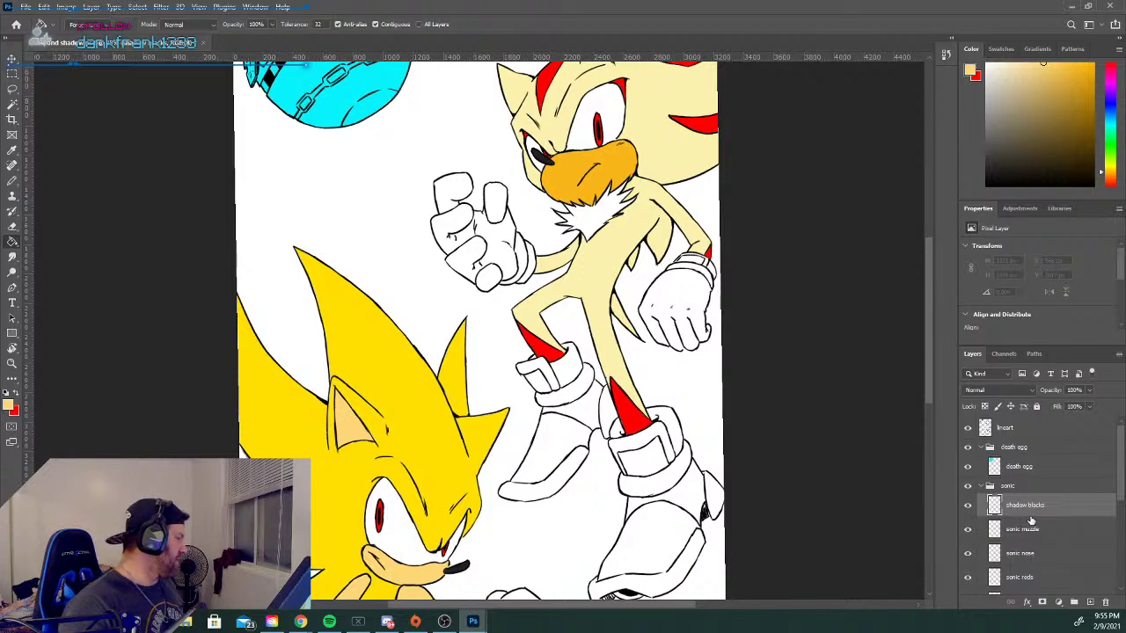
# Set the foreground colour to the near-black sampled from Shadow's nose.
pyautogui.click(9, 406)
pyautogui.moveTo(649, 116); pyautogui.dragTo(543, 254)
pyautogui.click(536, 160)
pyautogui.click(582, 274)
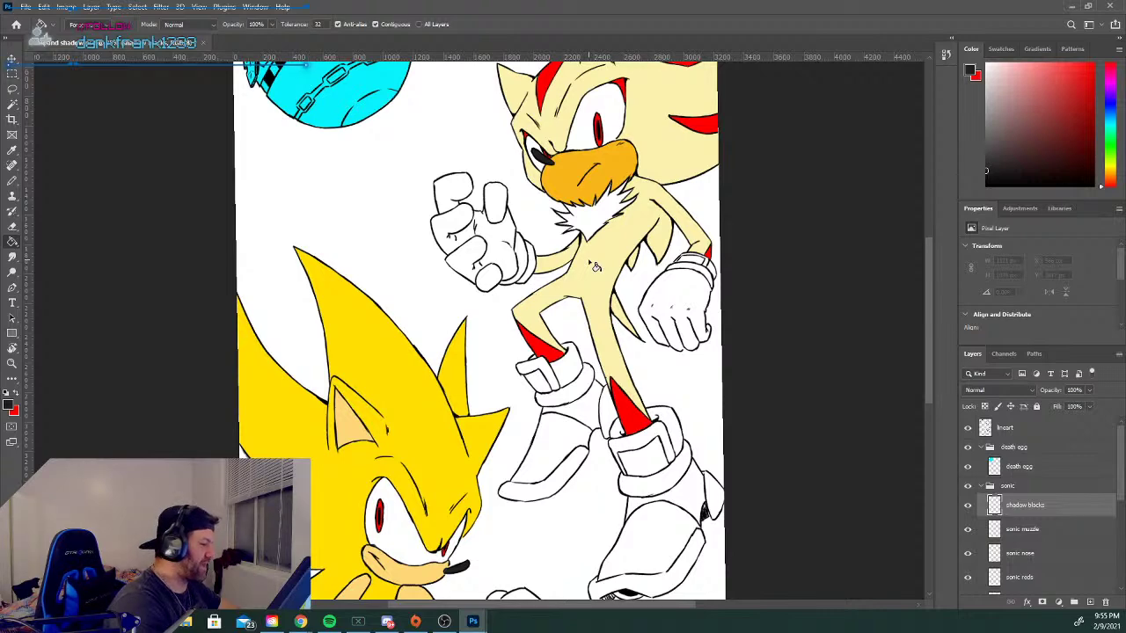
# Outline and fill the wrist band of Shadow's raised open glove in near-black with the Pencil.
pyautogui.scroll(1, 594, 266)
pyautogui.scroll(1, 595, 266)
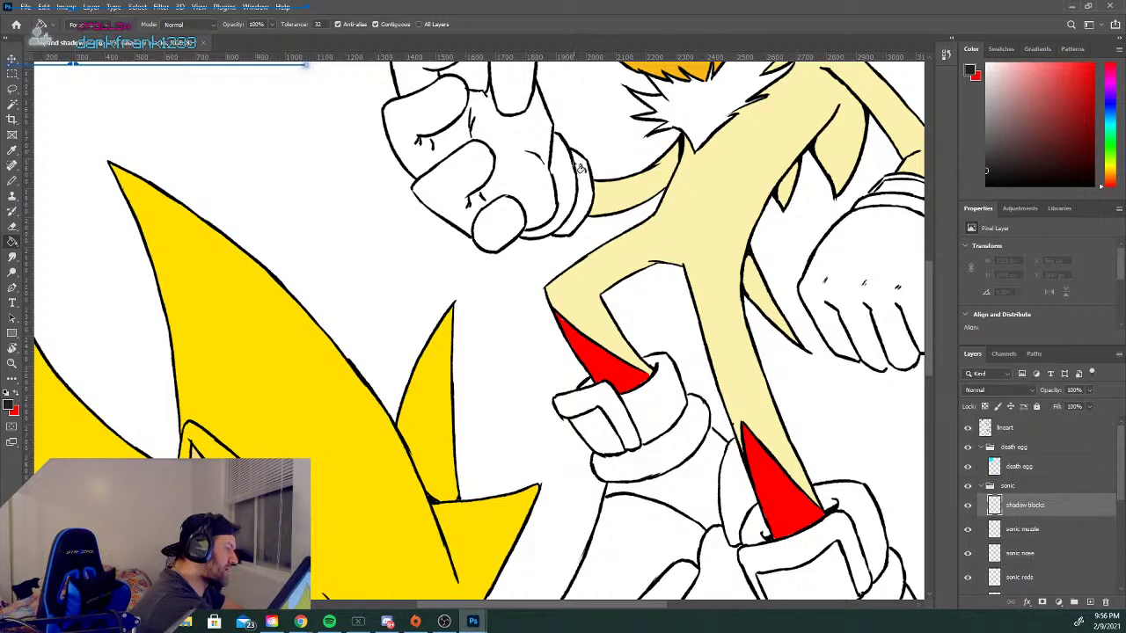
pyautogui.press('b')
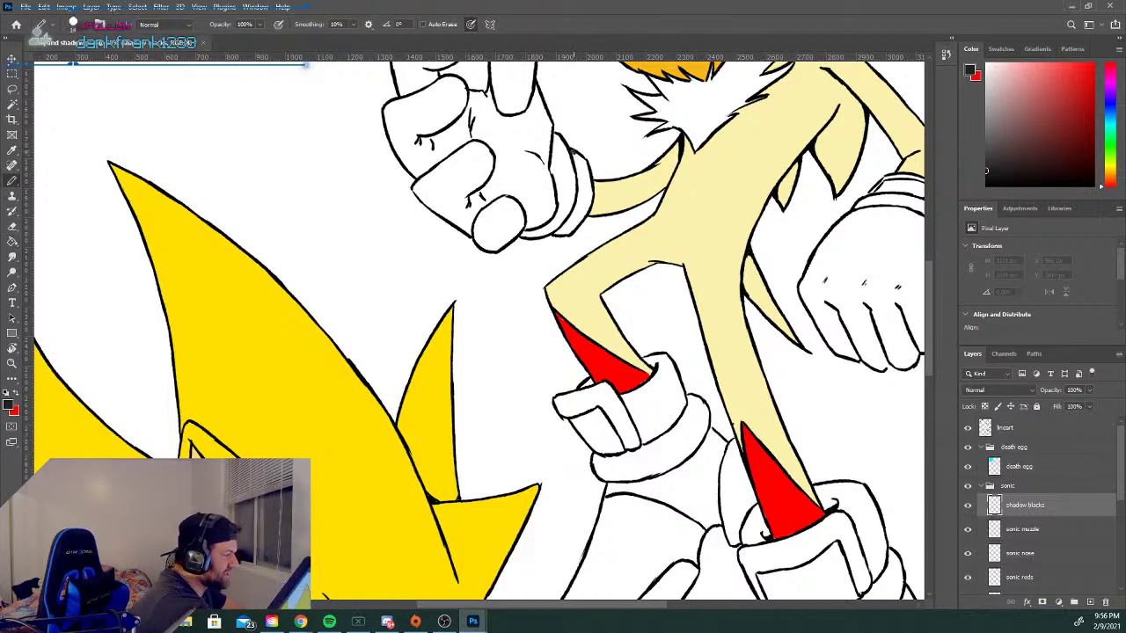
pyautogui.moveTo(586, 164)
pyautogui.mouseDown()
pyautogui.moveTo(591, 202)
pyautogui.moveTo(570, 234)
pyautogui.moveTo(558, 230)
pyautogui.moveTo(568, 222)
pyautogui.mouseUp()
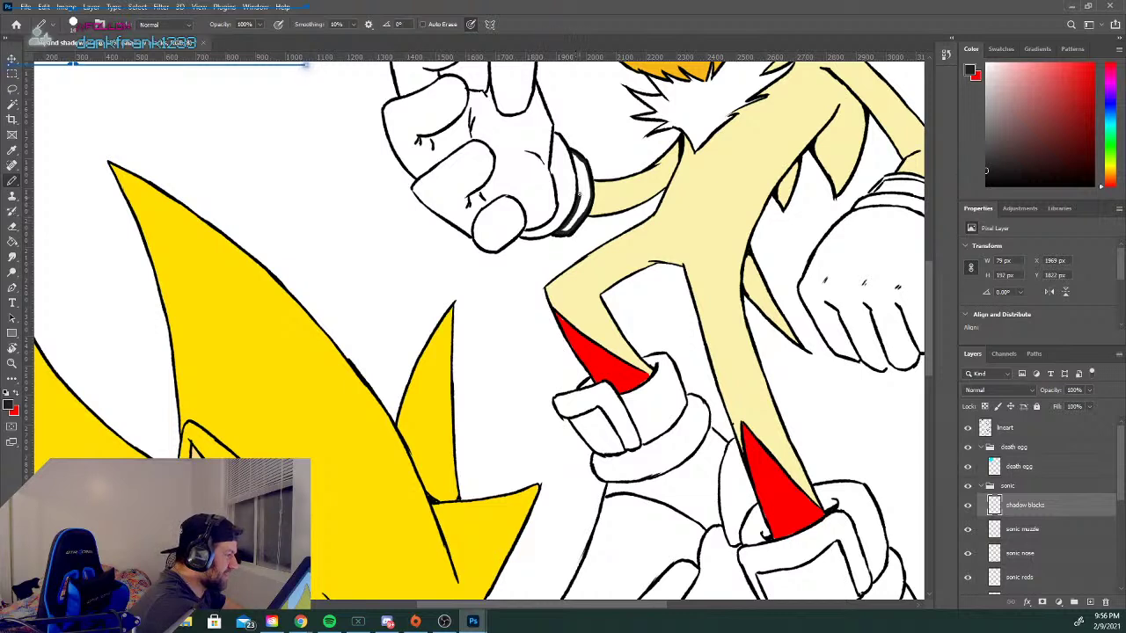
pyautogui.moveTo(578, 172)
pyautogui.mouseDown()
pyautogui.moveTo(574, 156)
pyautogui.moveTo(591, 154)
pyautogui.moveTo(587, 201)
pyautogui.moveTo(567, 230)
pyautogui.moveTo(581, 192)
pyautogui.mouseUp()
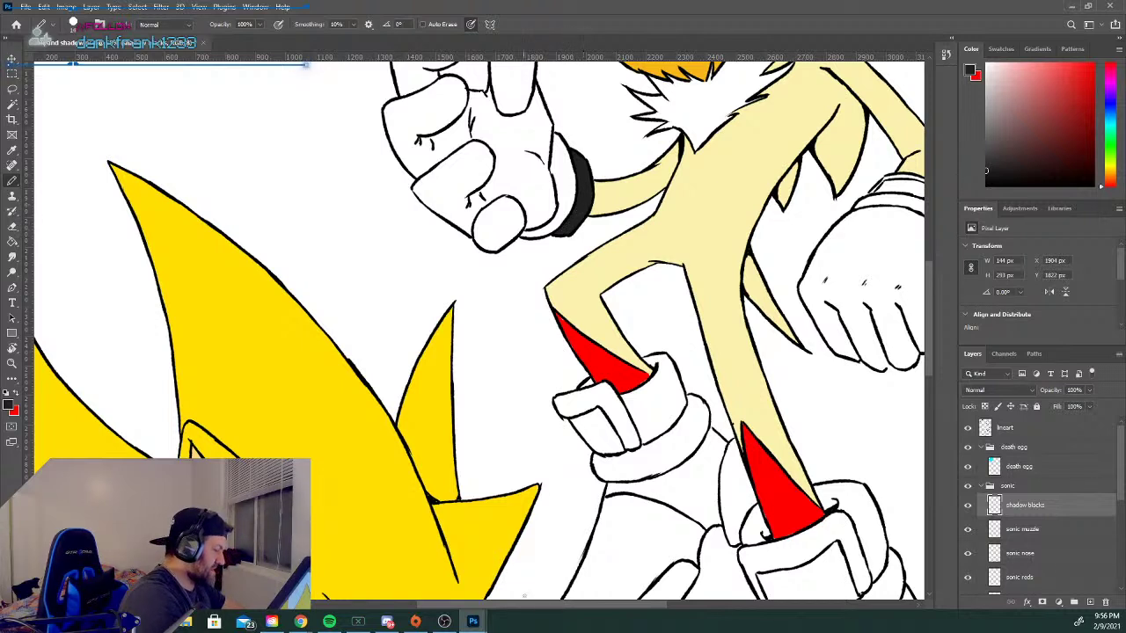
# Blacken the side of the lowered glove's wrist band, and outline the ankle cuff on Shadow's bent-leg shoe in near-black.
pyautogui.moveTo(528, 609); pyautogui.dragTo(591, 607)
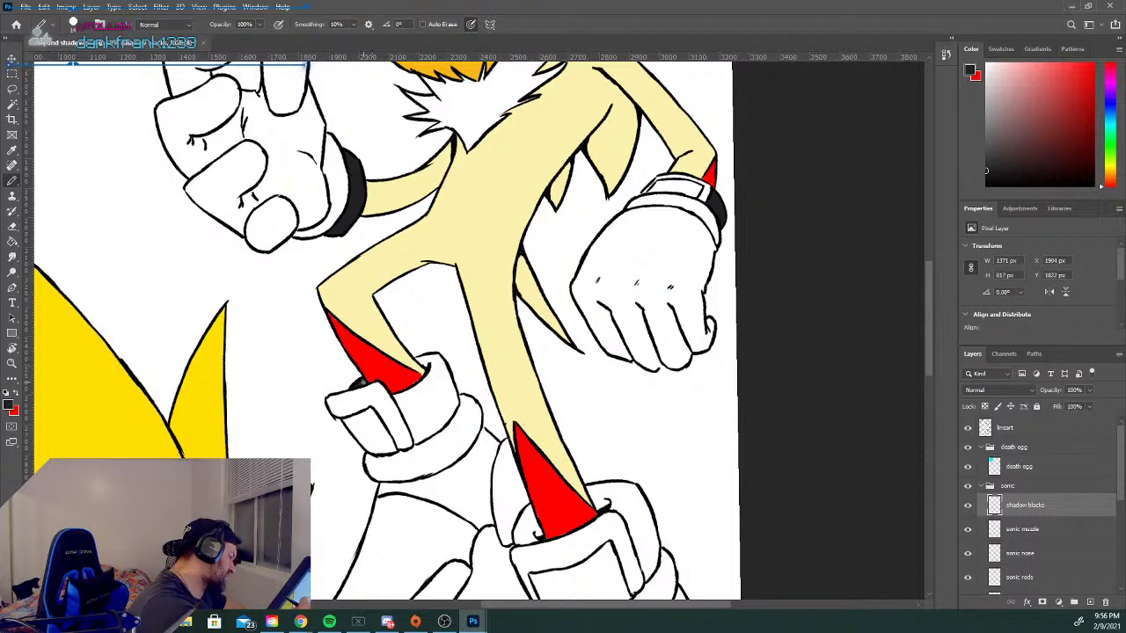
pyautogui.moveTo(405, 392); pyautogui.dragTo(422, 360)
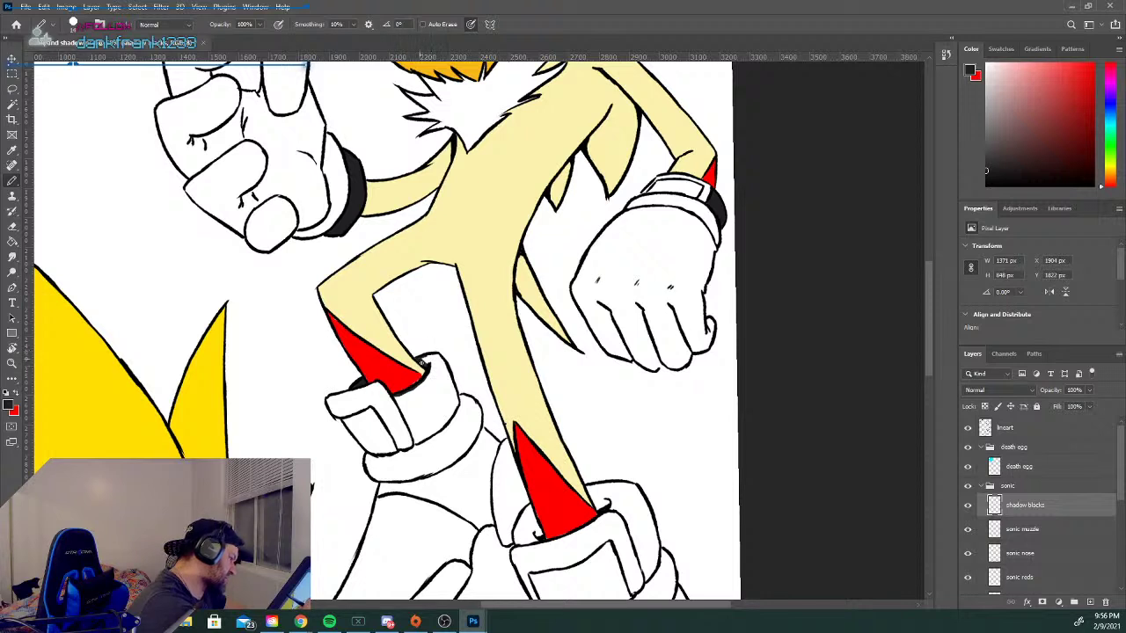
pyautogui.moveTo(440, 360); pyautogui.dragTo(454, 396)
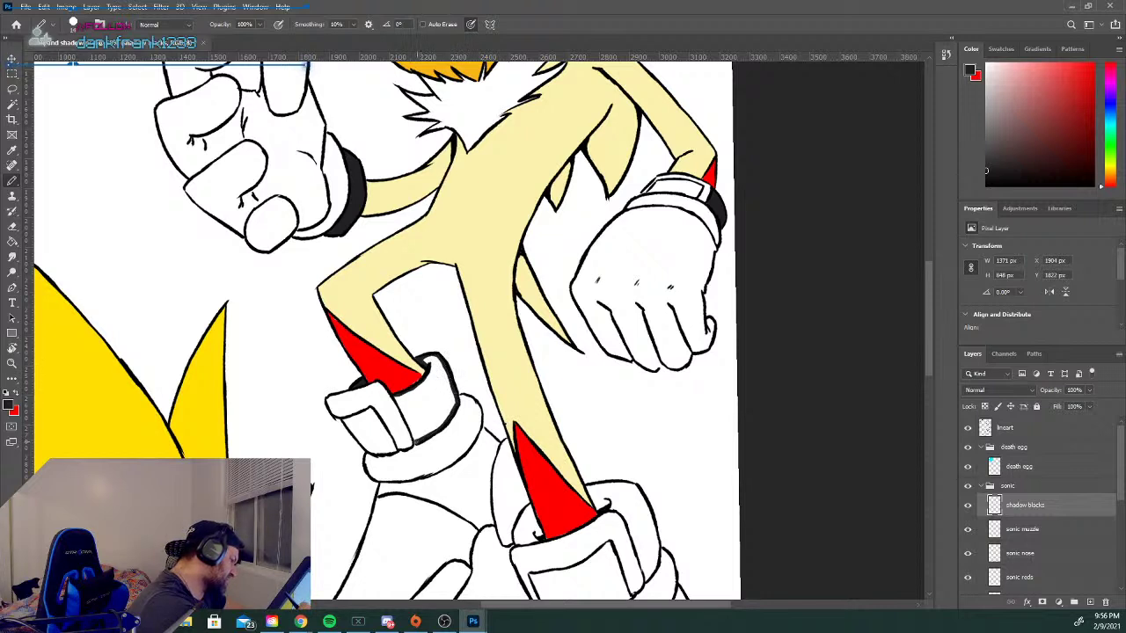
pyautogui.moveTo(415, 444); pyautogui.dragTo(399, 401)
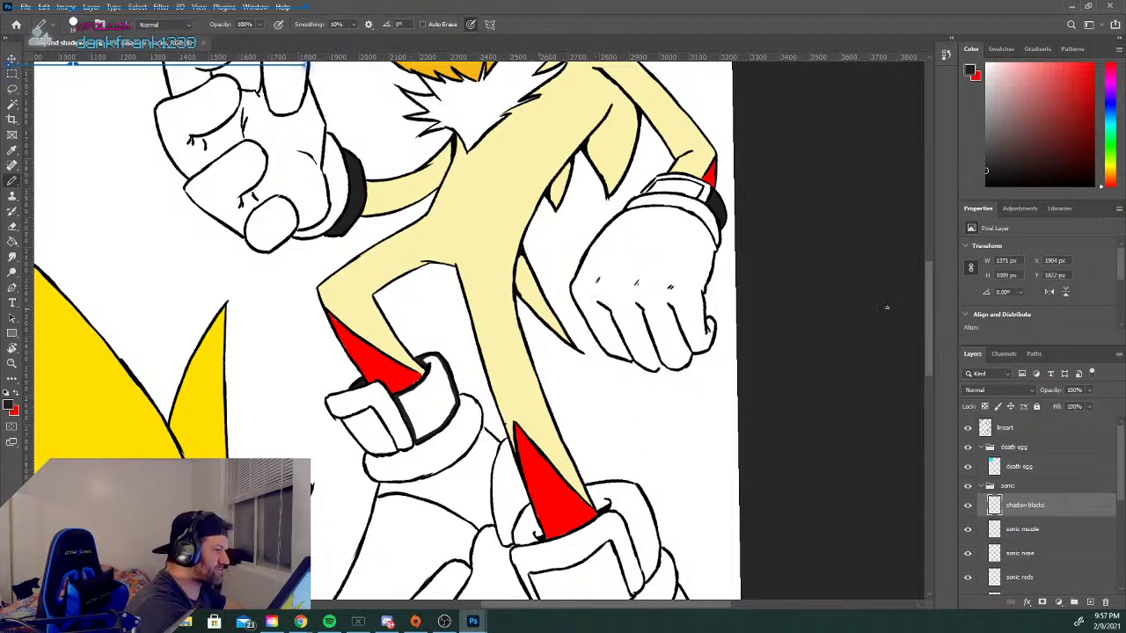
# Outline the inner opening and side of the ankle cuff on Shadow's straight-leg shoe in near-black.
pyautogui.moveTo(925, 285); pyautogui.dragTo(928, 314)
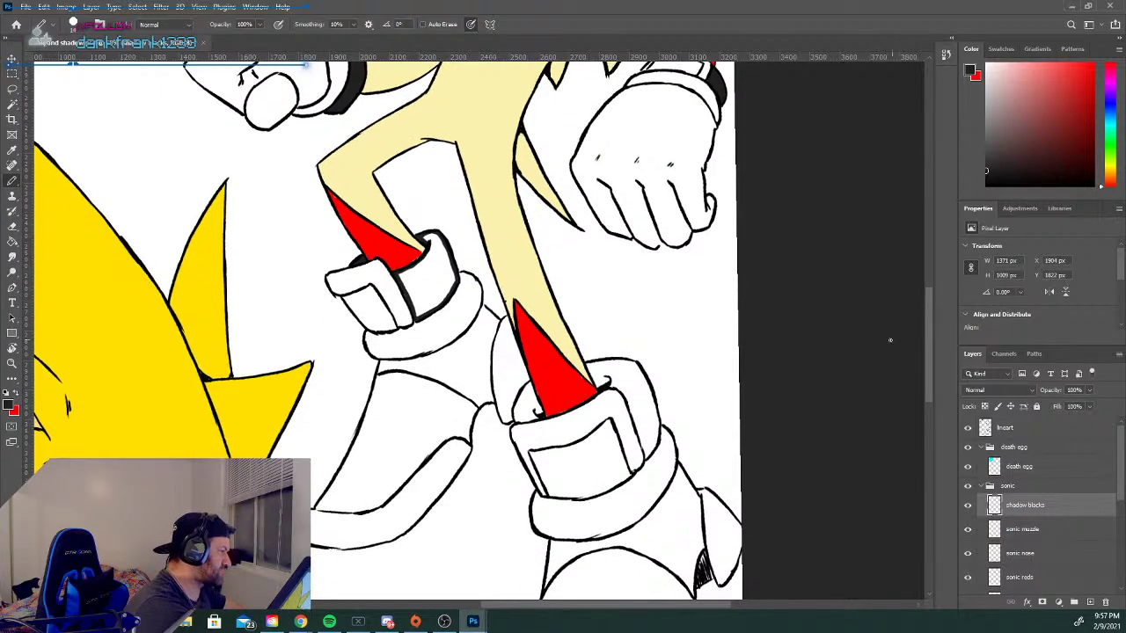
pyautogui.moveTo(529, 384)
pyautogui.mouseDown()
pyautogui.moveTo(515, 418)
pyautogui.moveTo(532, 419)
pyautogui.moveTo(538, 406)
pyautogui.mouseUp()
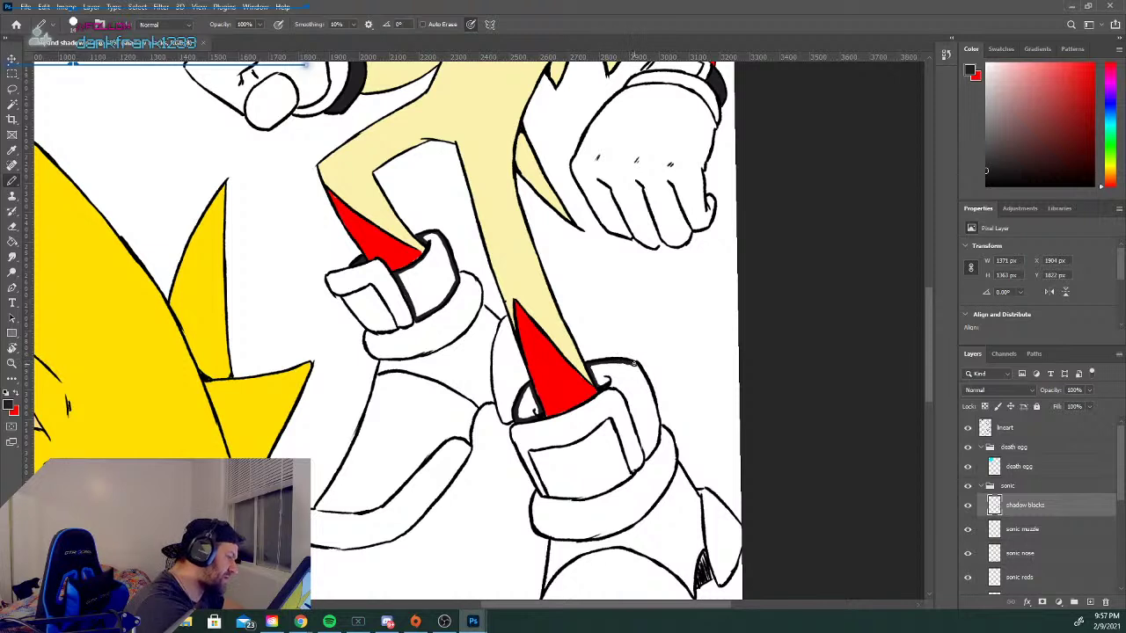
pyautogui.moveTo(636, 367)
pyautogui.mouseDown()
pyautogui.moveTo(658, 418)
pyautogui.moveTo(646, 459)
pyautogui.moveTo(637, 423)
pyautogui.mouseUp()
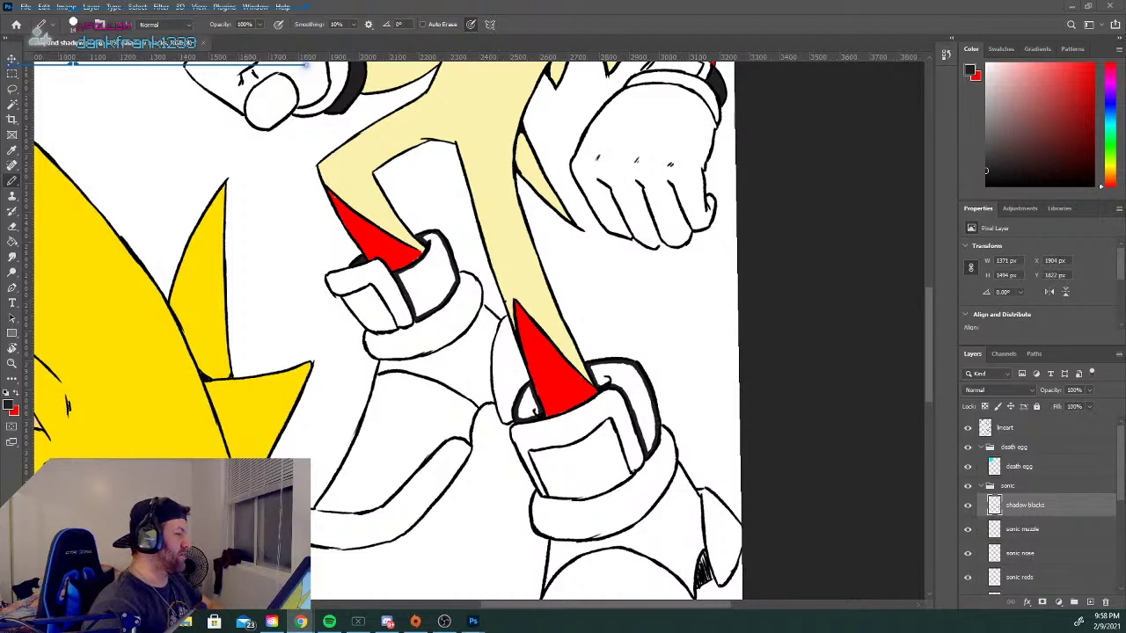
# Outline the section below the ankle ring of Shadow's bent-leg shoe in near-black, tracing just inside the line art.
pyautogui.scroll(-3, 927, 323)
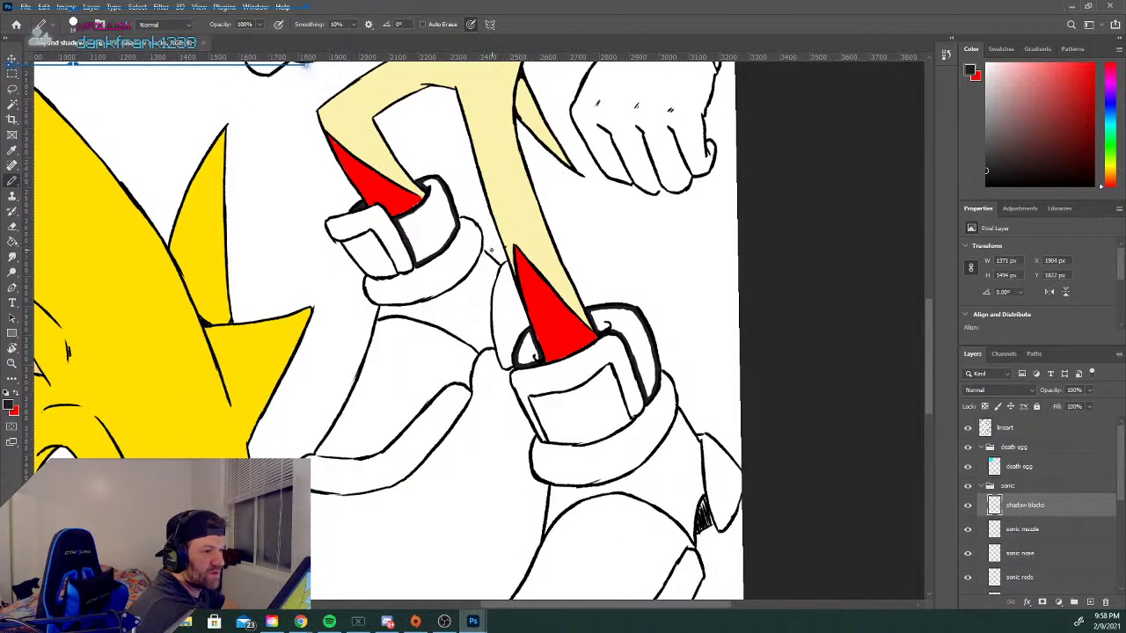
pyautogui.moveTo(482, 253)
pyautogui.mouseDown()
pyautogui.moveTo(498, 266)
pyautogui.moveTo(493, 349)
pyautogui.mouseUp()
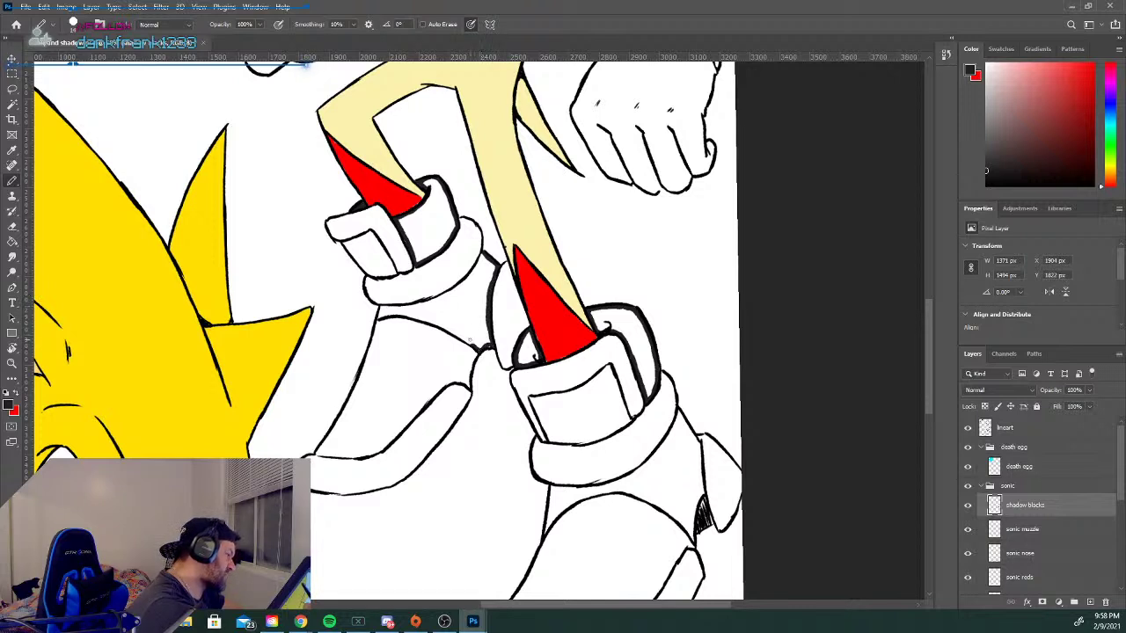
pyautogui.moveTo(390, 313); pyautogui.dragTo(442, 327)
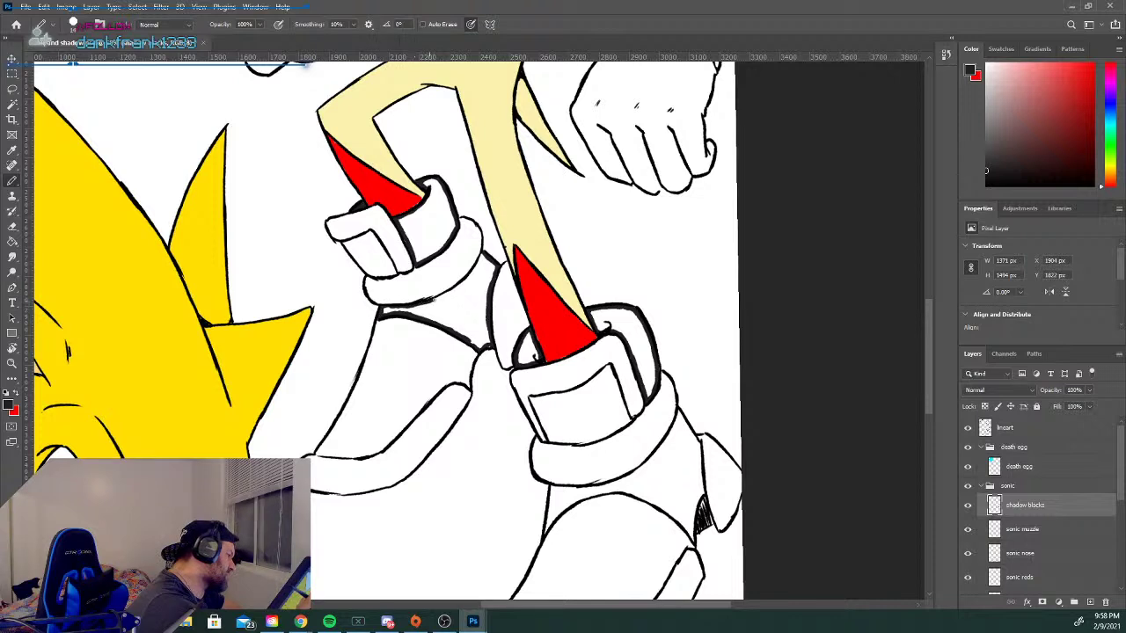
pyautogui.moveTo(446, 293)
pyautogui.mouseDown()
pyautogui.moveTo(475, 266)
pyautogui.moveTo(480, 230)
pyautogui.mouseUp()
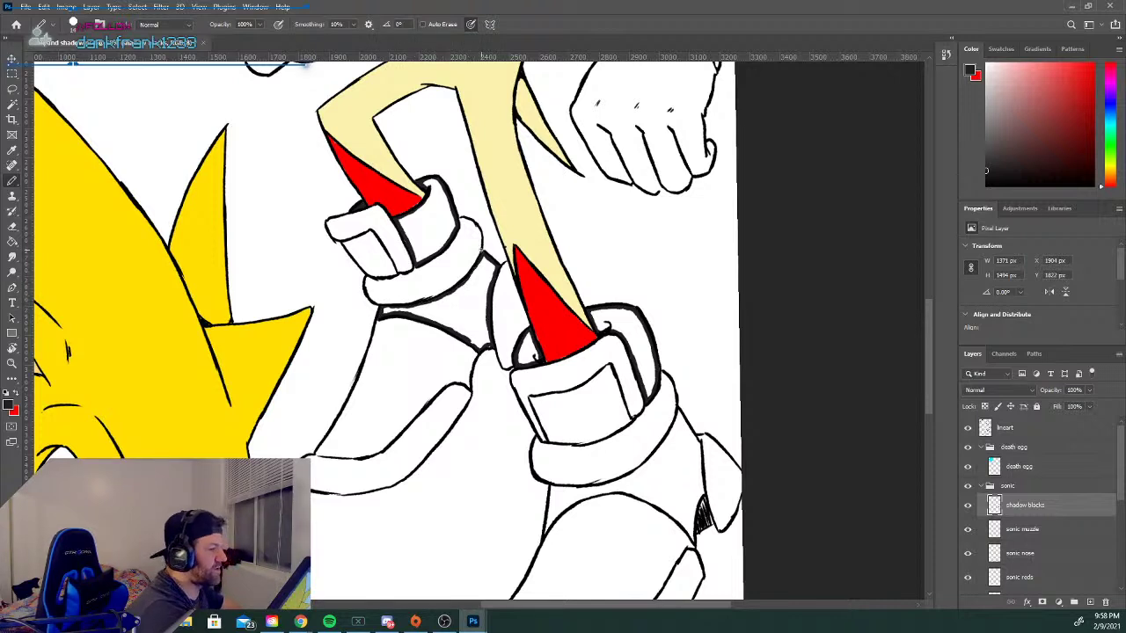
pyautogui.moveTo(928, 330); pyautogui.dragTo(927, 353)
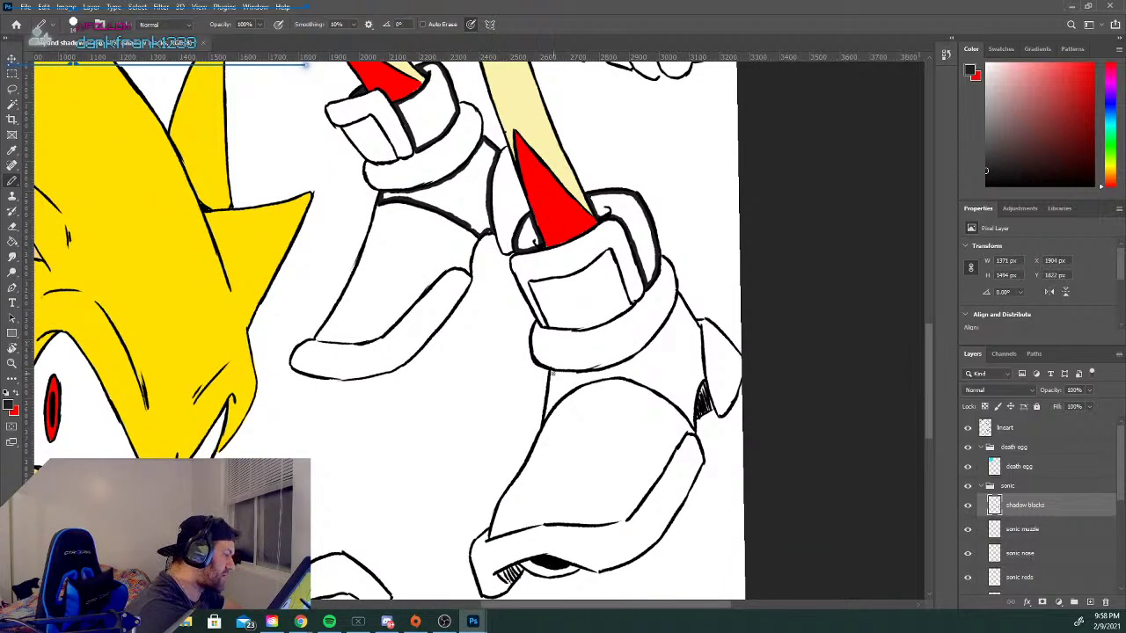
# Outline the section below the ankle ring of Shadow's straight-leg shoe in near-black and blacken the hatched patch at its heel.
pyautogui.moveTo(554, 366)
pyautogui.mouseDown()
pyautogui.moveTo(546, 410)
pyautogui.moveTo(587, 380)
pyautogui.moveTo(573, 372)
pyautogui.moveTo(629, 364)
pyautogui.moveTo(677, 311)
pyautogui.mouseUp()
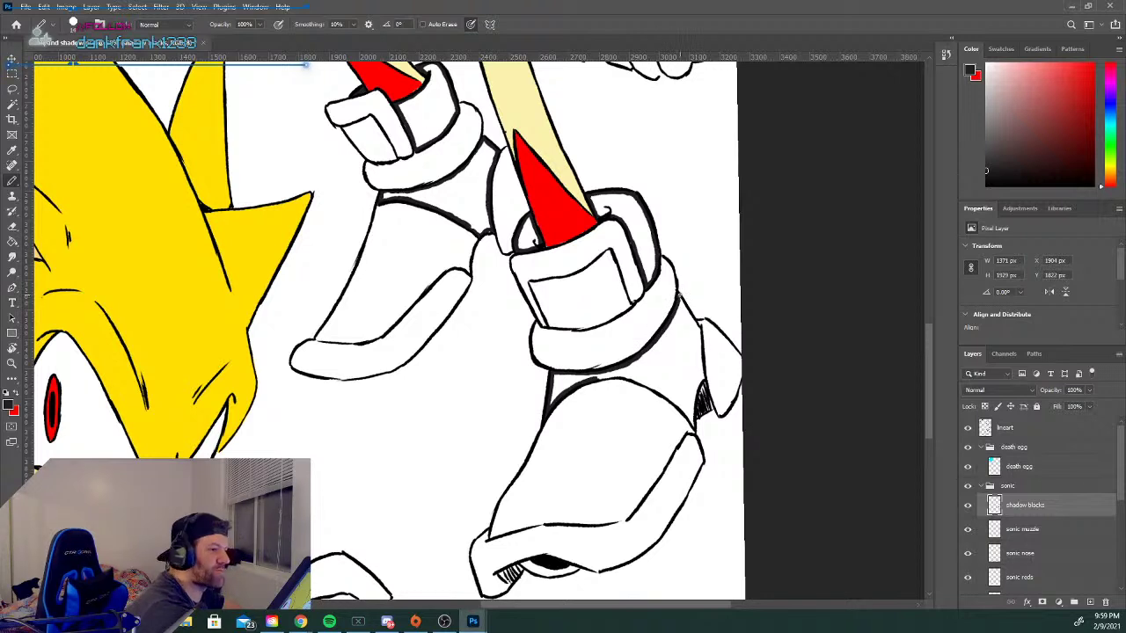
pyautogui.moveTo(679, 297)
pyautogui.mouseDown()
pyautogui.moveTo(696, 327)
pyautogui.moveTo(703, 417)
pyautogui.mouseUp()
pyautogui.moveTo(706, 410)
pyautogui.mouseDown()
pyautogui.moveTo(699, 418)
pyautogui.moveTo(707, 409)
pyautogui.mouseUp()
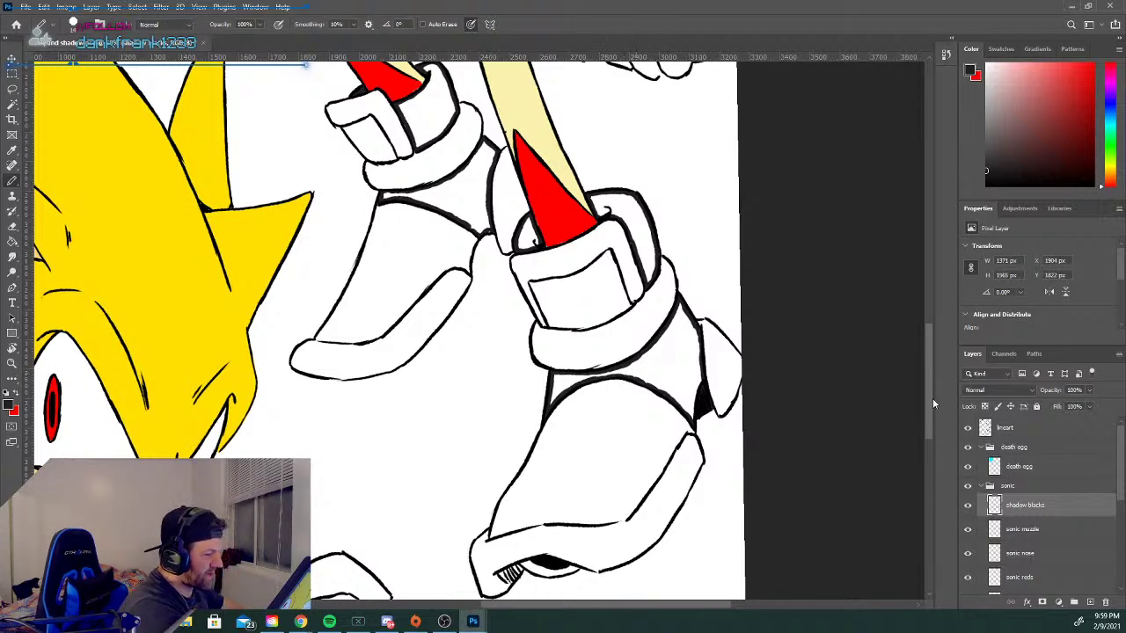
# Fill the ankle cuff and the section below the ankle ring of Shadow's bent-leg shoe with near-black using the Paint Bucket.
pyautogui.scroll(2, 925, 393)
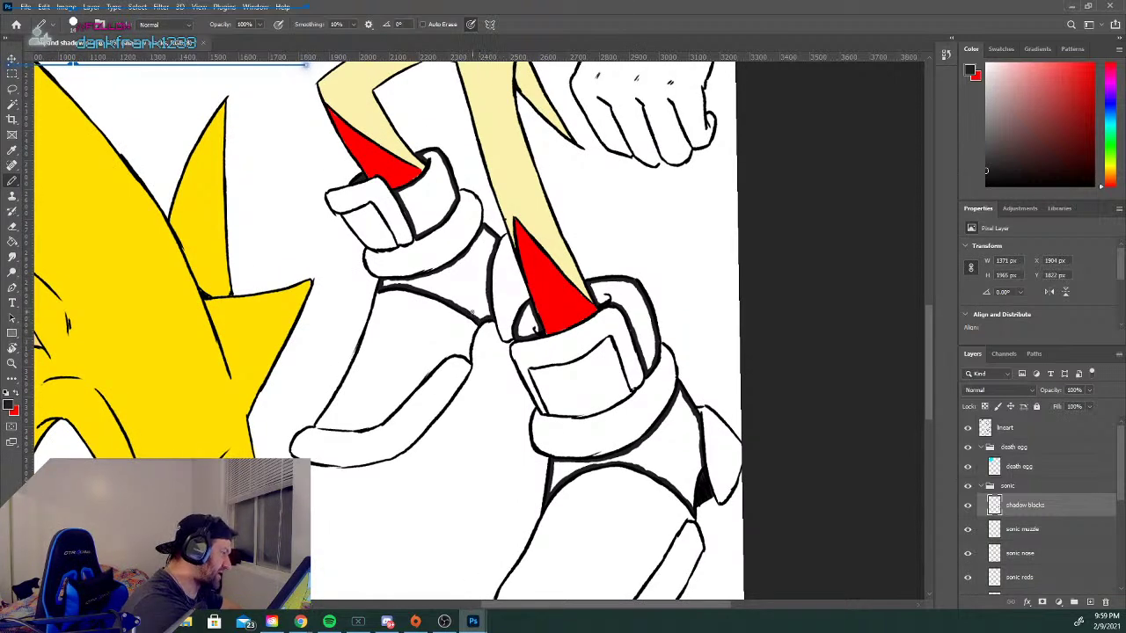
pyautogui.scroll(2, 930, 372)
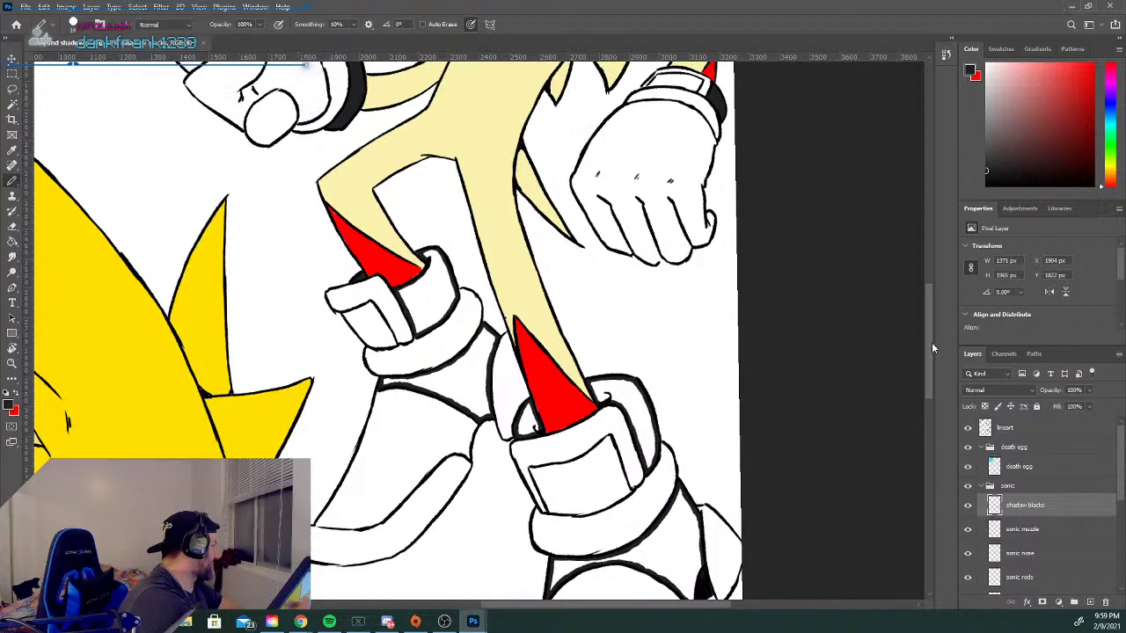
pyautogui.click(13, 241)
pyautogui.click(437, 299)
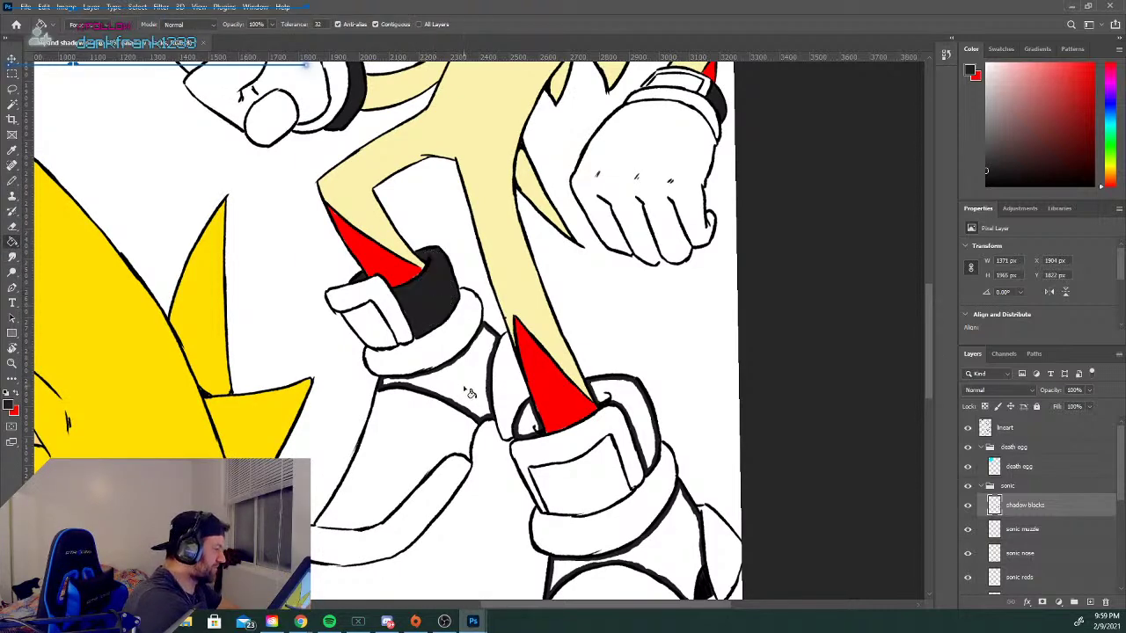
pyautogui.click(475, 397)
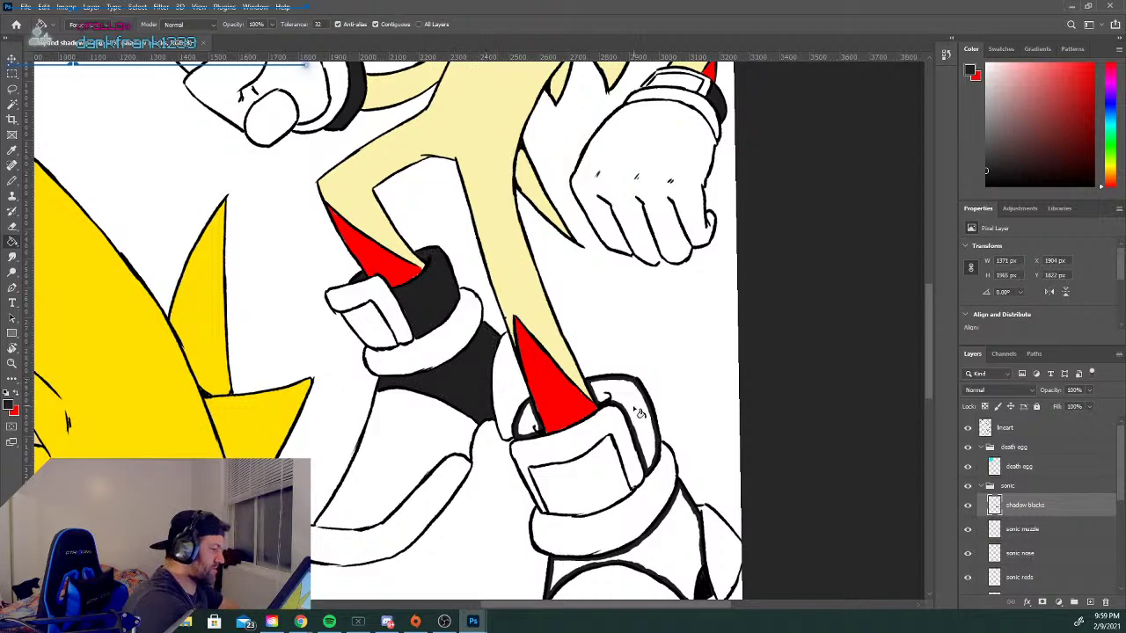
# Fill the cuff side, inner cuff opening and section below the ankle ring of Shadow's straight-leg shoe with near-black inside closed outlines.
pyautogui.click(563, 437)
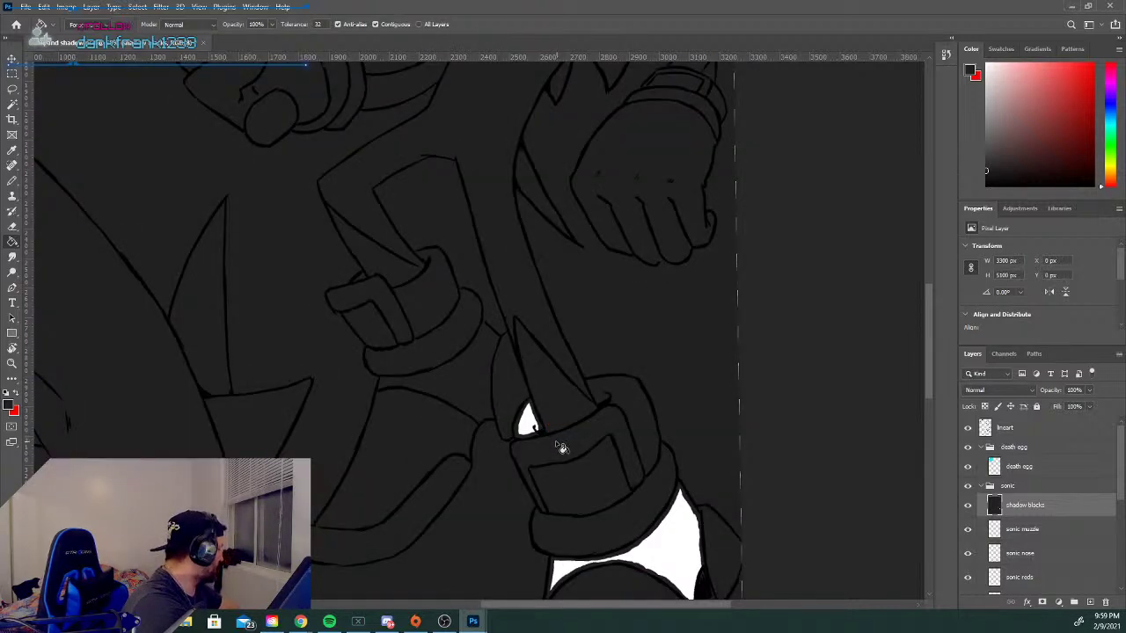
pyautogui.hotkey('ctrl', 'z')
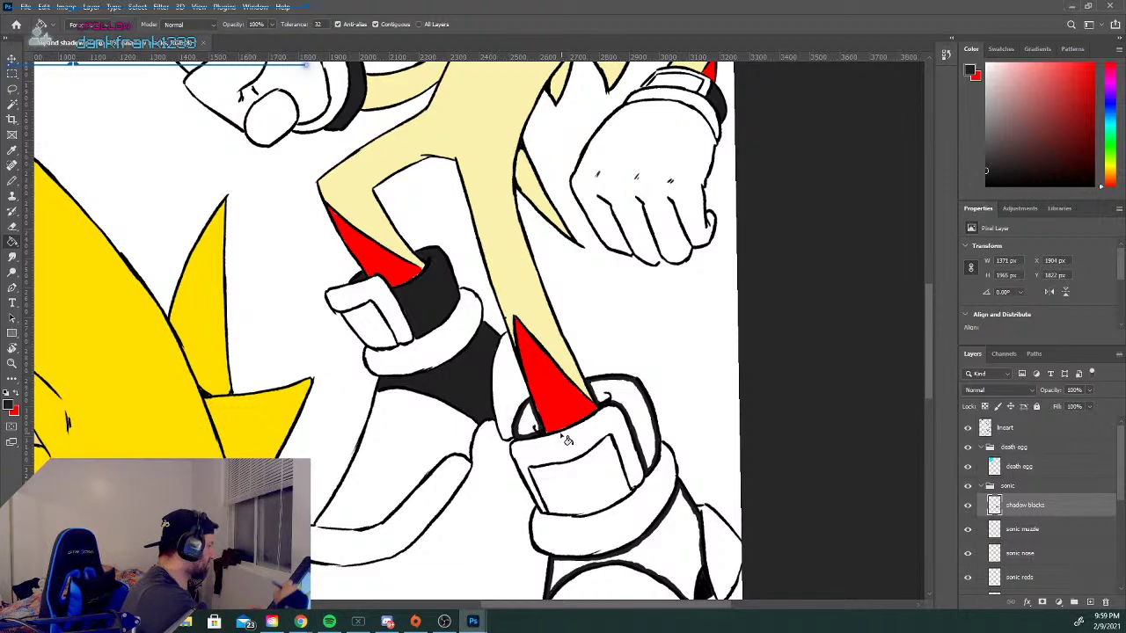
pyautogui.click(12, 182)
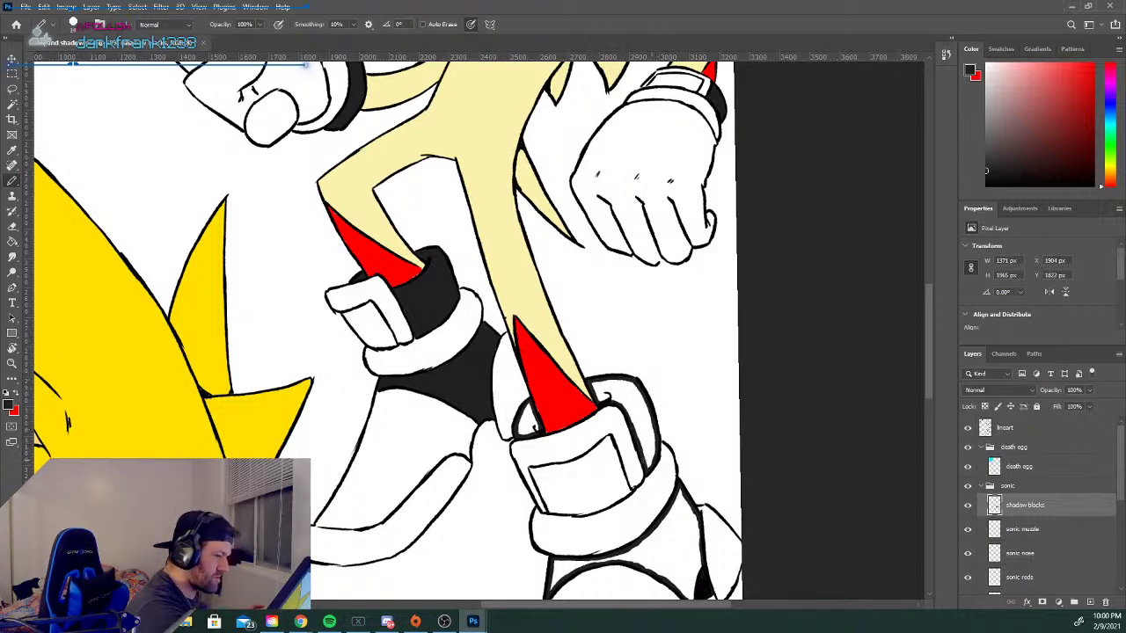
pyautogui.click(12, 242)
pyautogui.click(633, 421)
pyautogui.click(527, 429)
pyautogui.click(681, 551)
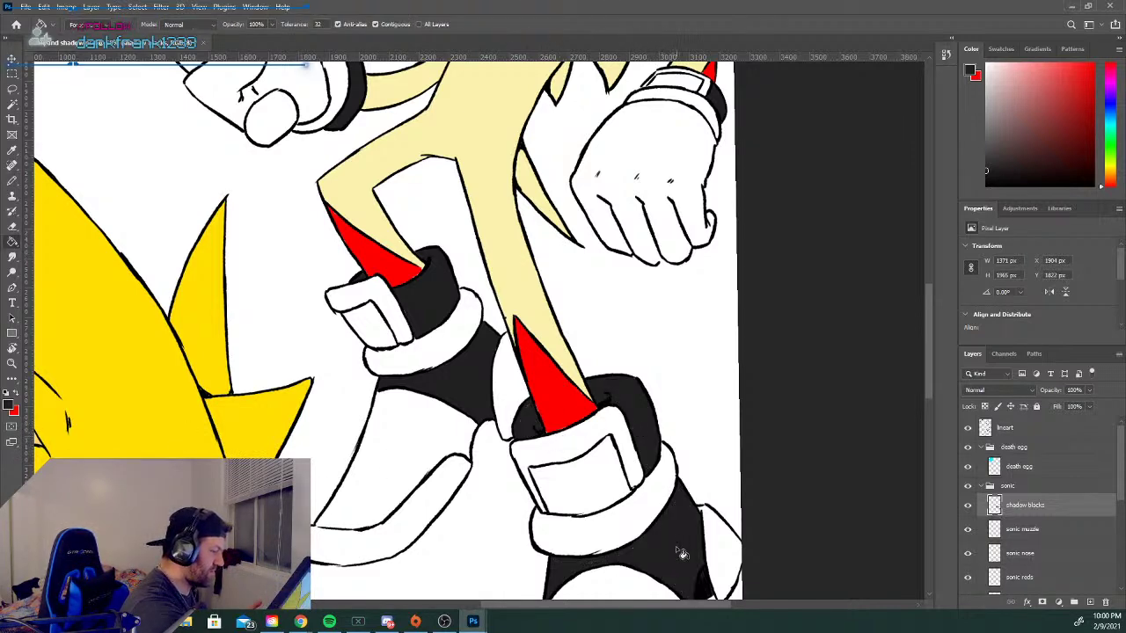
# Add a new layer above the shadow blacks layer and name it "shadow shoe reds".
pyautogui.moveTo(927, 305)
pyautogui.mouseDown()
pyautogui.moveTo(926, 345)
pyautogui.moveTo(915, 269)
pyautogui.moveTo(916, 306)
pyautogui.mouseUp()
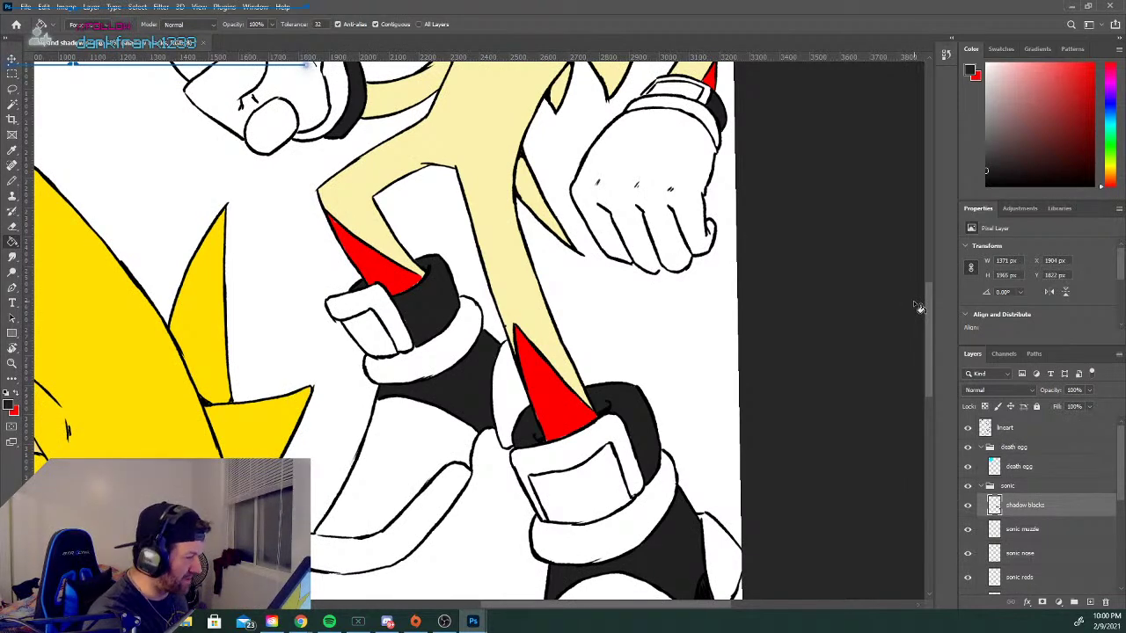
pyautogui.moveTo(925, 329); pyautogui.dragTo(934, 380)
pyautogui.scroll(3, 930, 334)
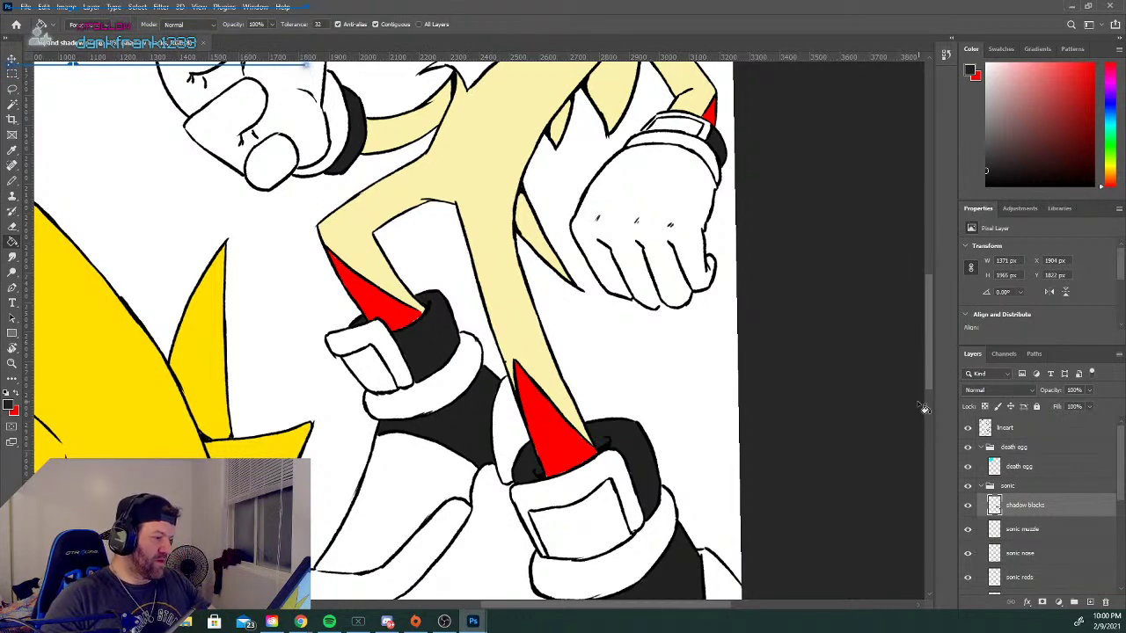
pyautogui.click(1090, 602)
pyautogui.doubleClick(1015, 505)
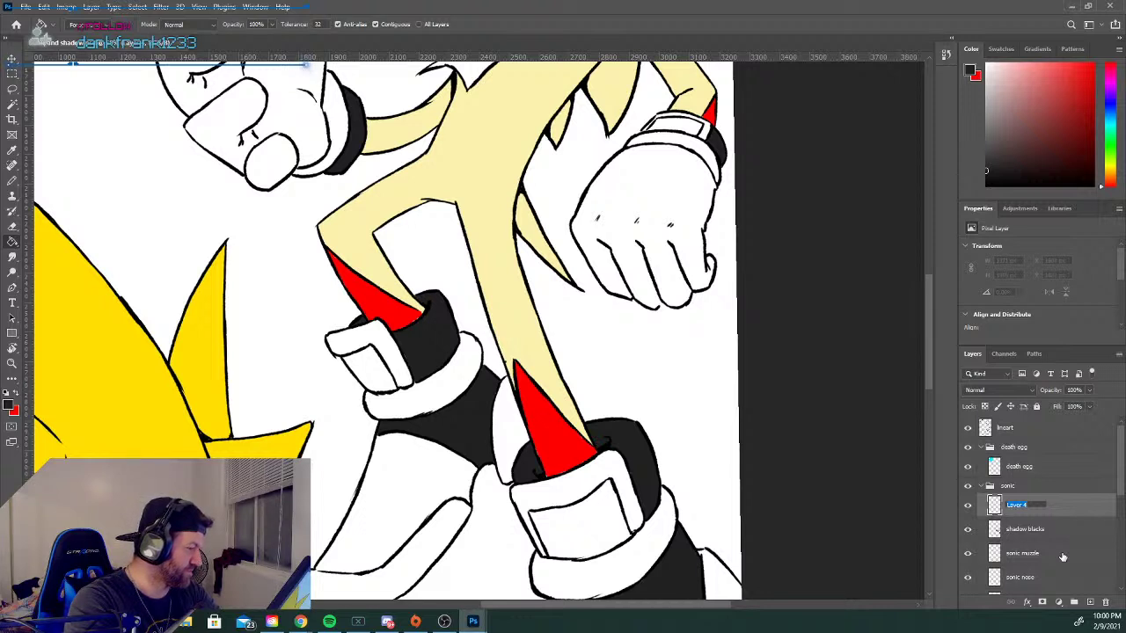
pyautogui.write('shado')
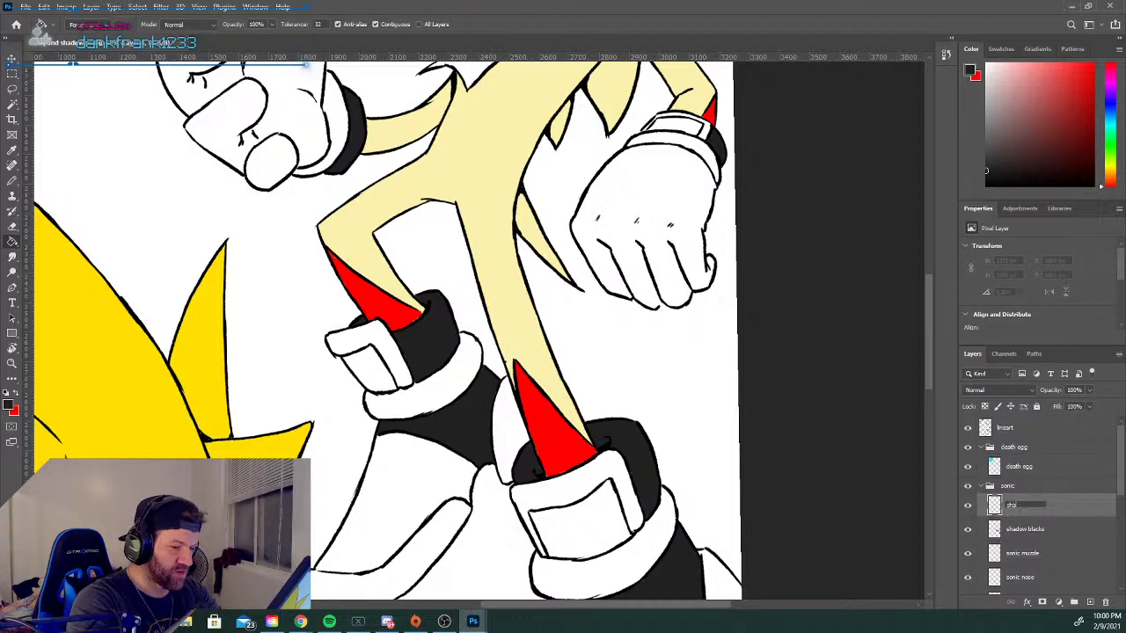
pyautogui.write('w shoe reds')
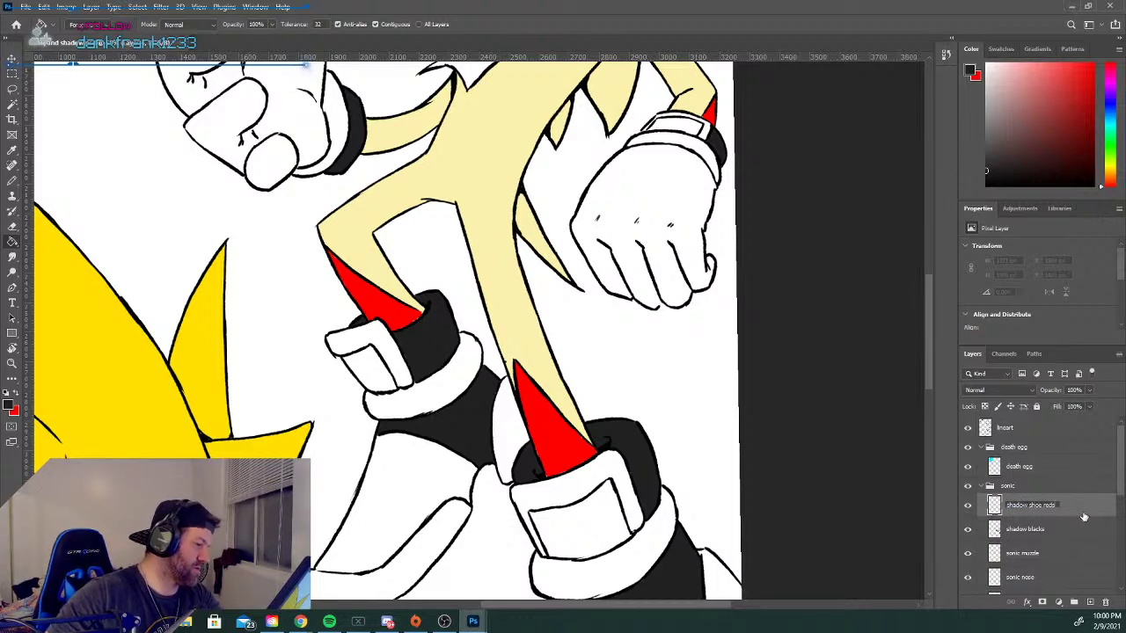
pyautogui.press('Return')
# Move the shadow blacks and shadow shoe reds layers from the sonic group into the shadow group, with shadow shoe reds on top.
pyautogui.scroll(-1, 1123, 475)
pyautogui.scroll(-3, 1123, 475)
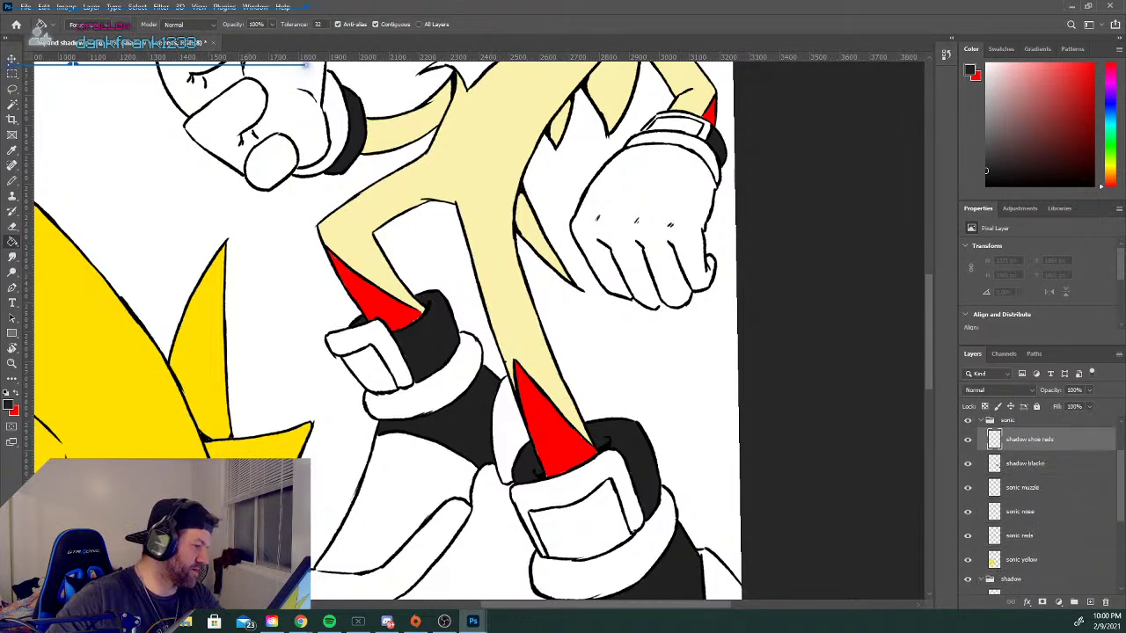
pyautogui.moveTo(1029, 444); pyautogui.dragTo(1054, 573)
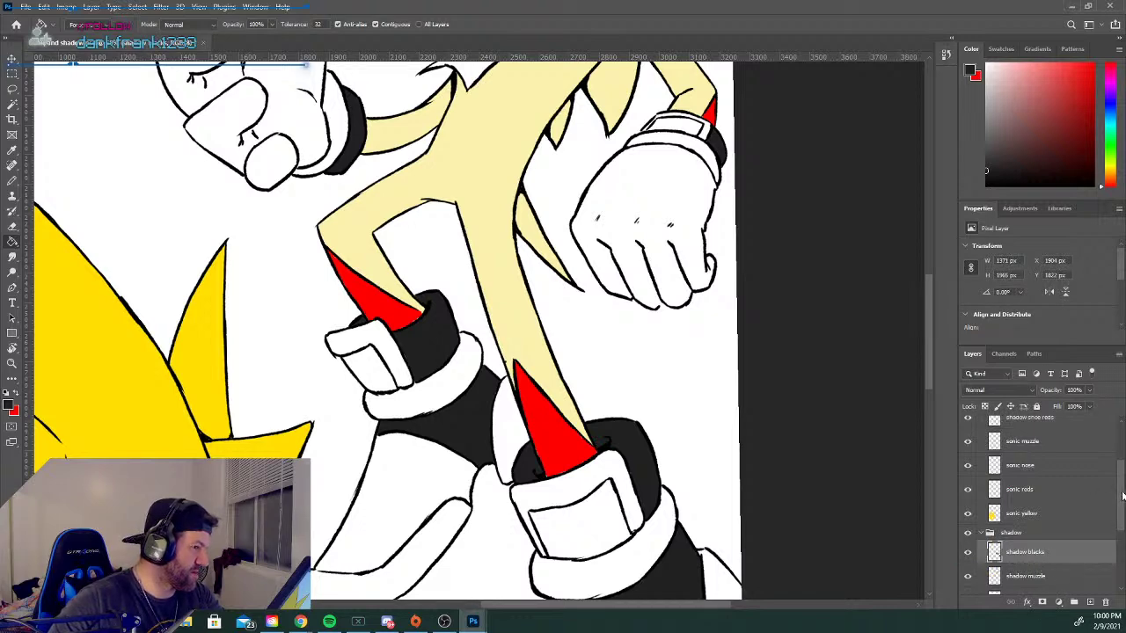
pyautogui.moveTo(1123, 496); pyautogui.dragTo(1123, 490)
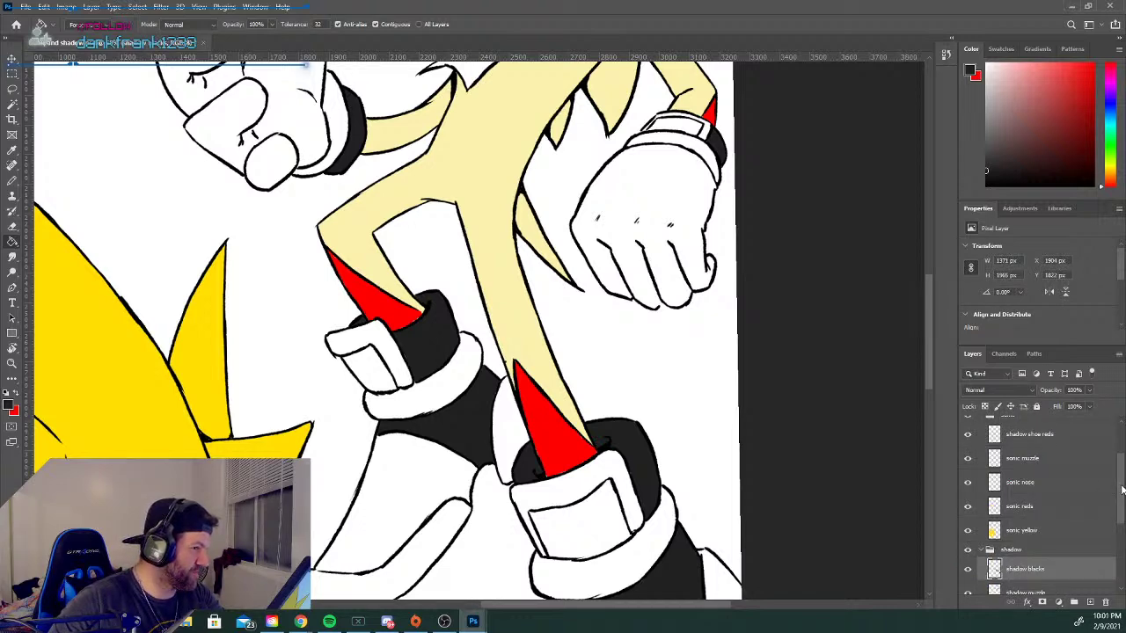
pyautogui.moveTo(1121, 490); pyautogui.dragTo(1121, 486)
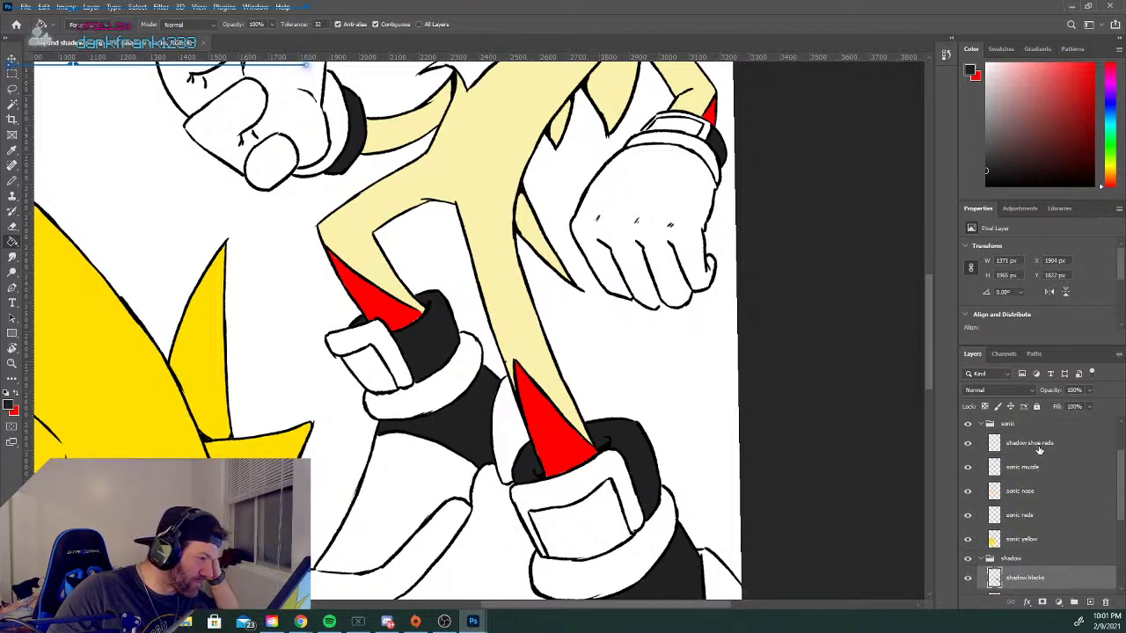
pyautogui.moveTo(1039, 446); pyautogui.dragTo(1058, 569)
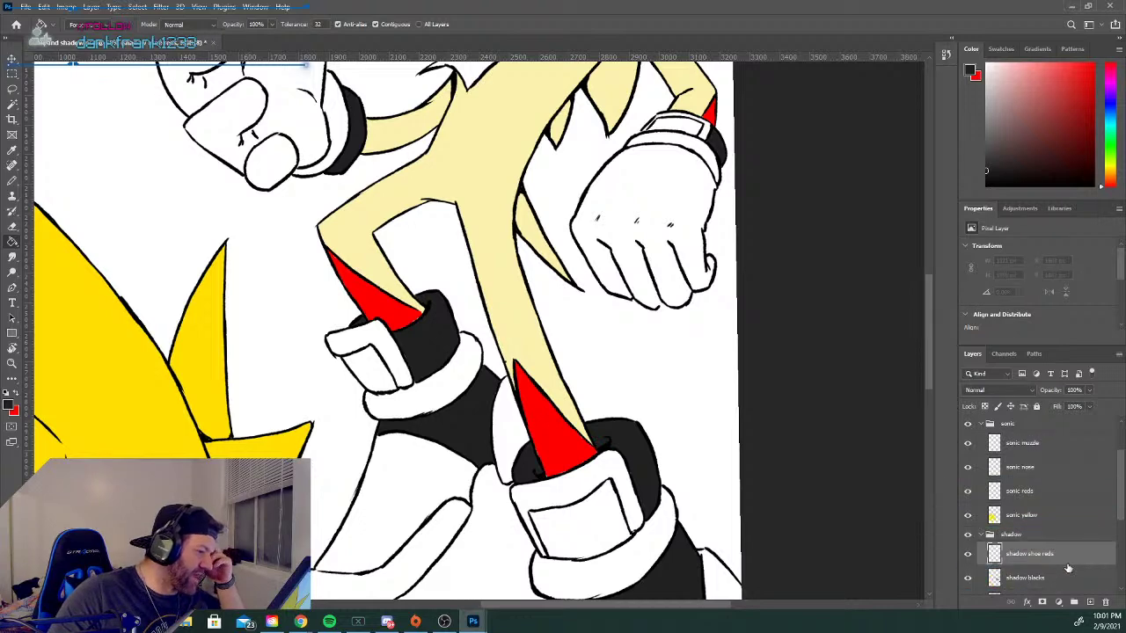
pyautogui.click(981, 537)
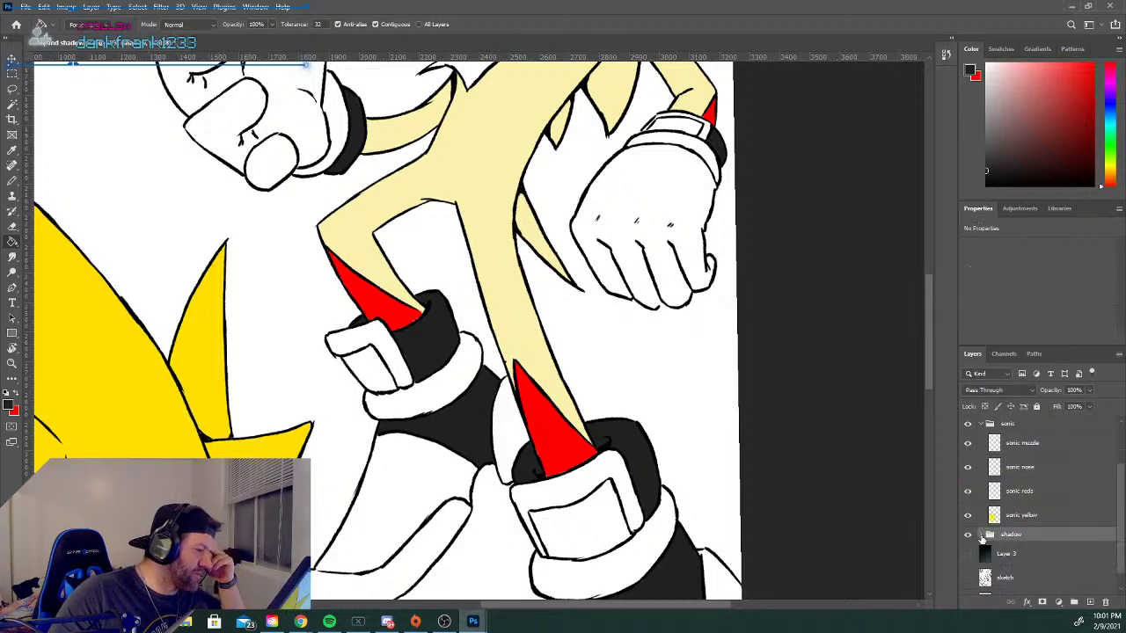
pyautogui.click(982, 536)
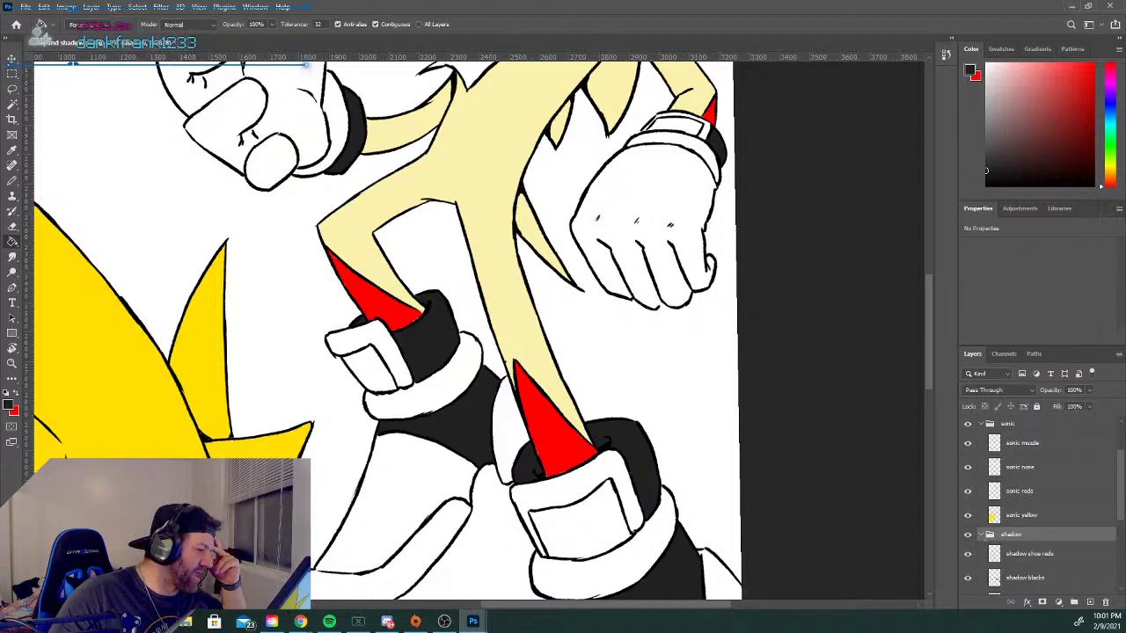
# Make shadow shoe reds the active layer and set the foreground colour to dark red #c30000.
pyautogui.moveTo(1121, 501); pyautogui.dragTo(1123, 517)
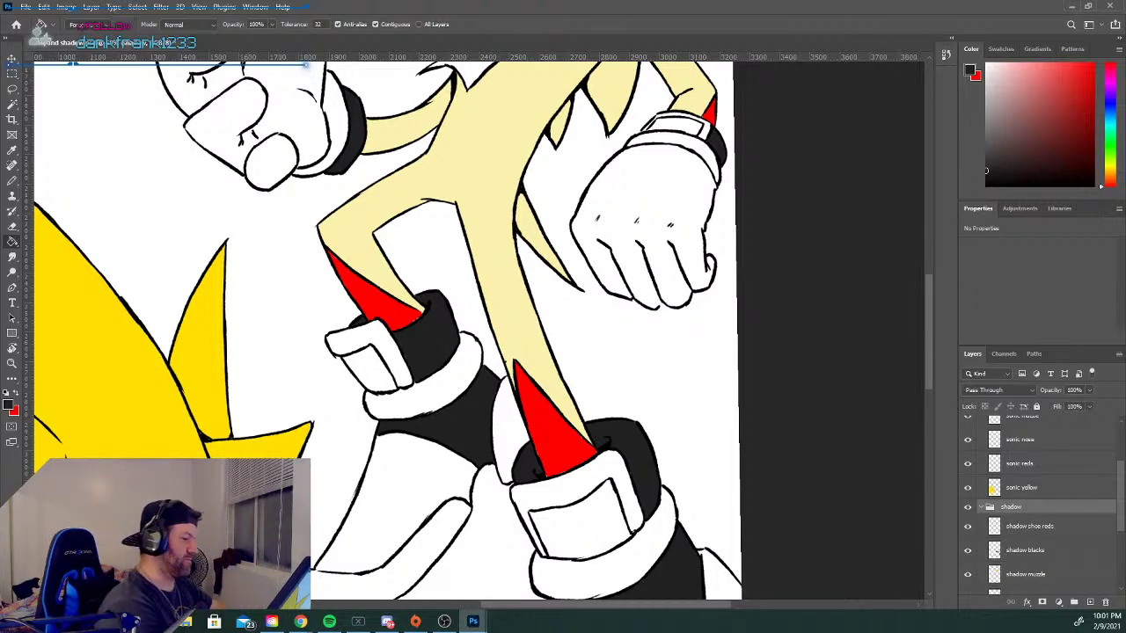
pyautogui.click(1047, 526)
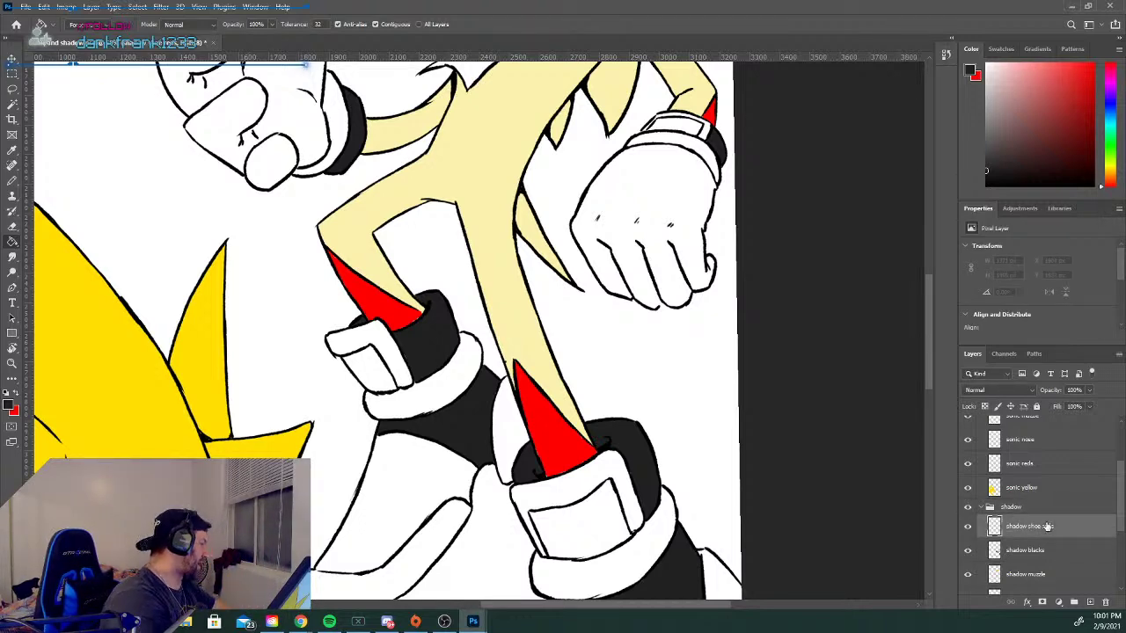
pyautogui.press('x')
pyautogui.press('i')
pyautogui.click(8, 404)
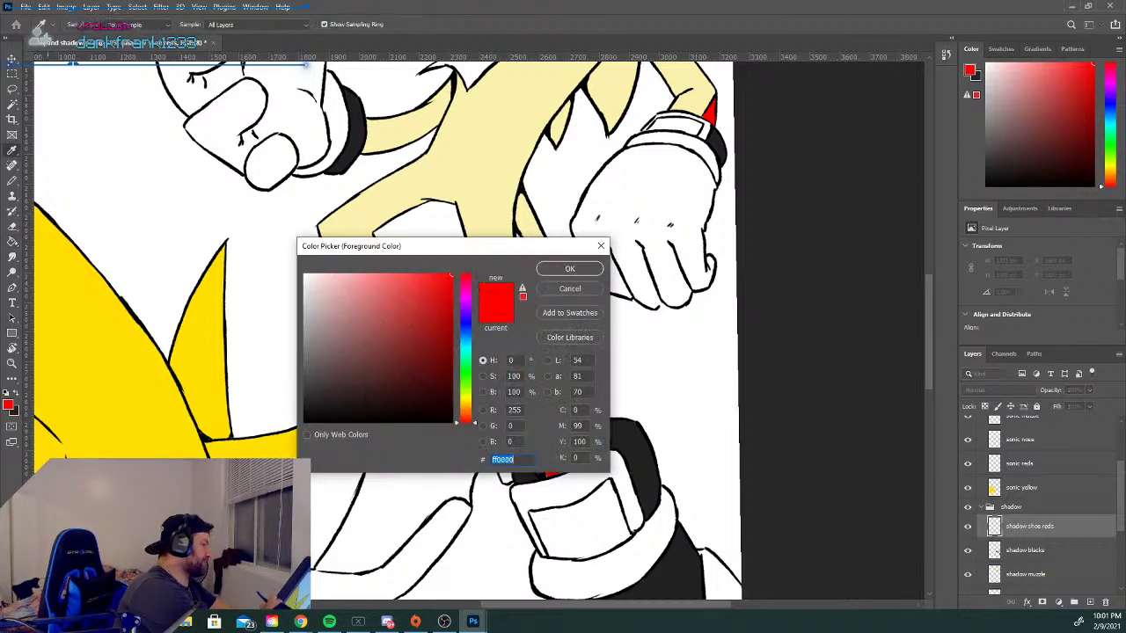
pyautogui.moveTo(452, 277)
pyautogui.mouseDown()
pyautogui.moveTo(451, 320)
pyautogui.moveTo(452, 309)
pyautogui.mouseUp()
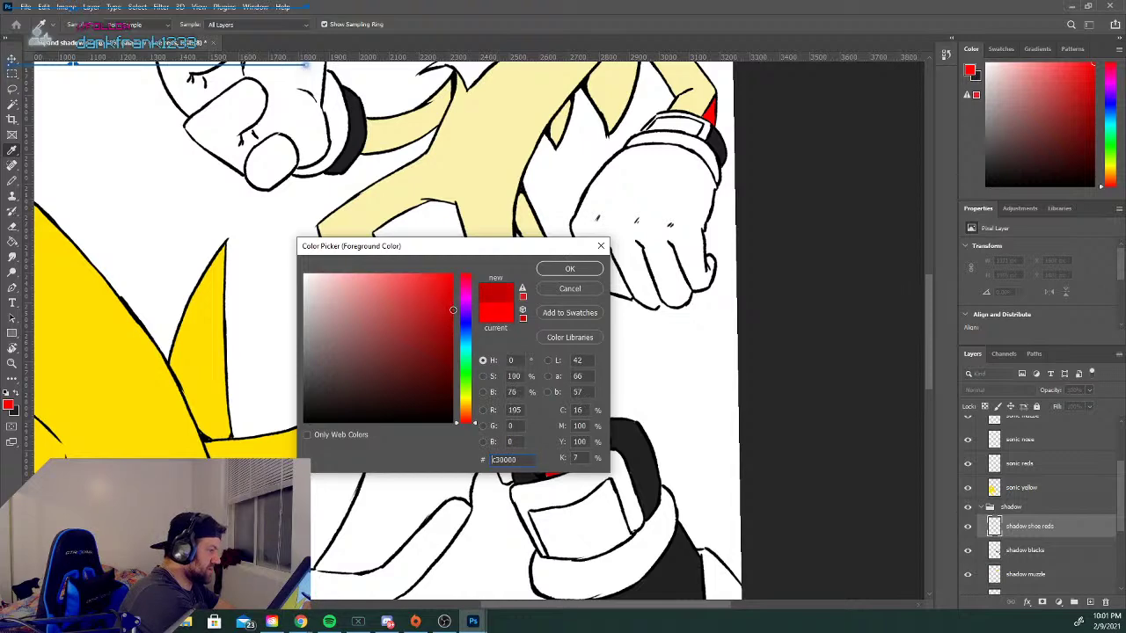
pyautogui.click(570, 268)
pyautogui.press('g')
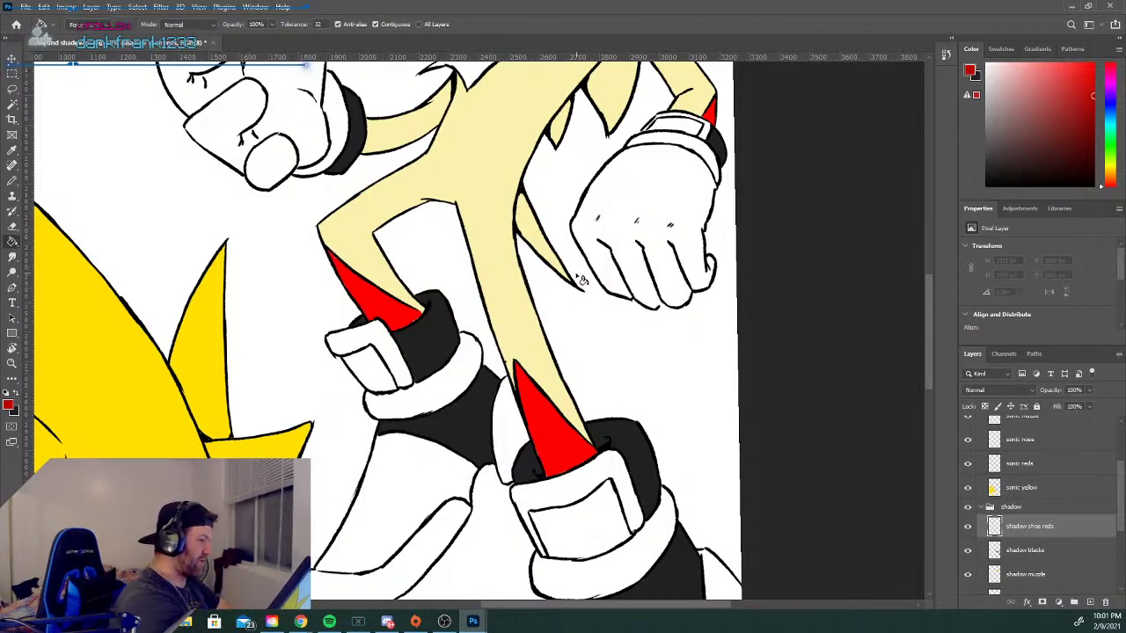
# Outline the rectangular wrist strap on Shadow's lowered glove in dark red with the Pencil.
pyautogui.moveTo(926, 324); pyautogui.dragTo(929, 286)
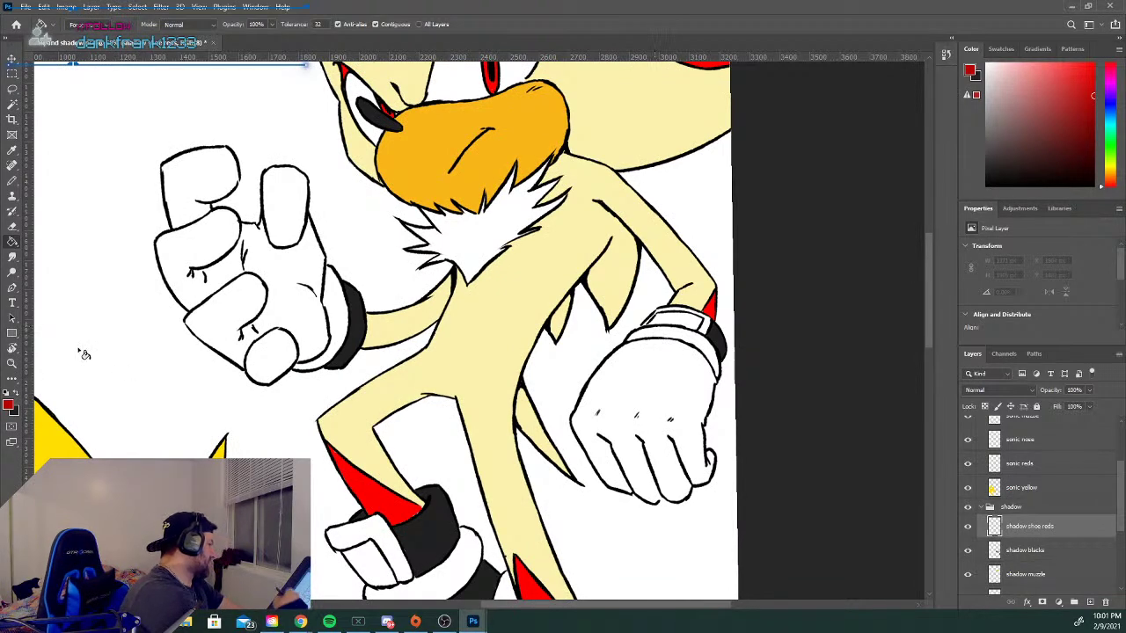
pyautogui.click(12, 181)
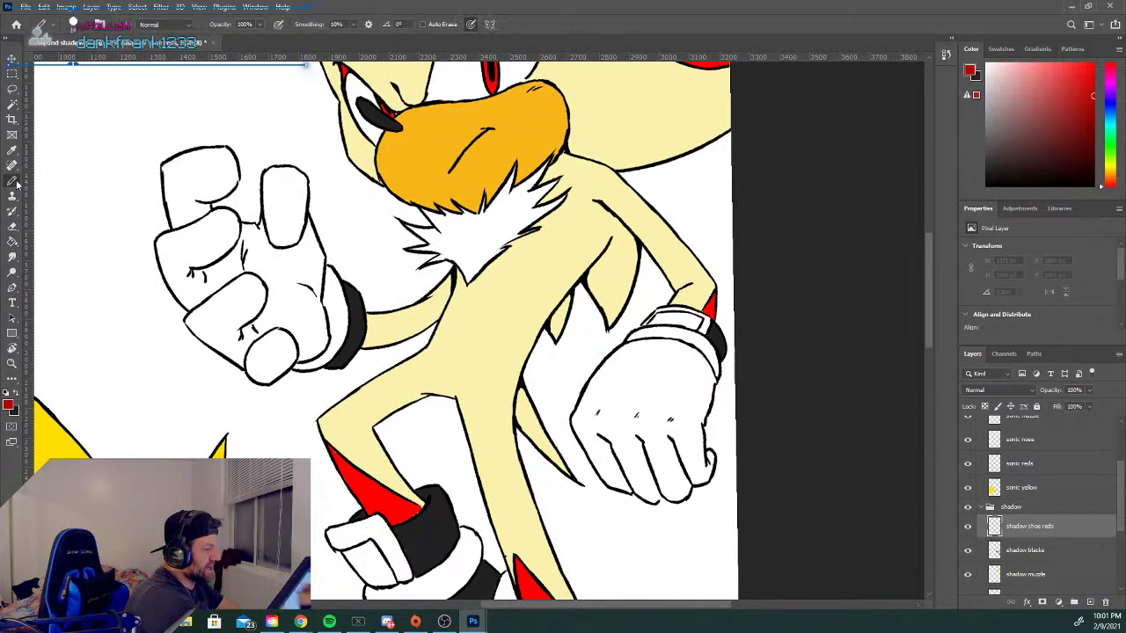
pyautogui.moveTo(656, 315)
pyautogui.mouseDown()
pyautogui.moveTo(647, 321)
pyautogui.moveTo(668, 308)
pyautogui.moveTo(708, 327)
pyautogui.moveTo(681, 325)
pyautogui.mouseUp()
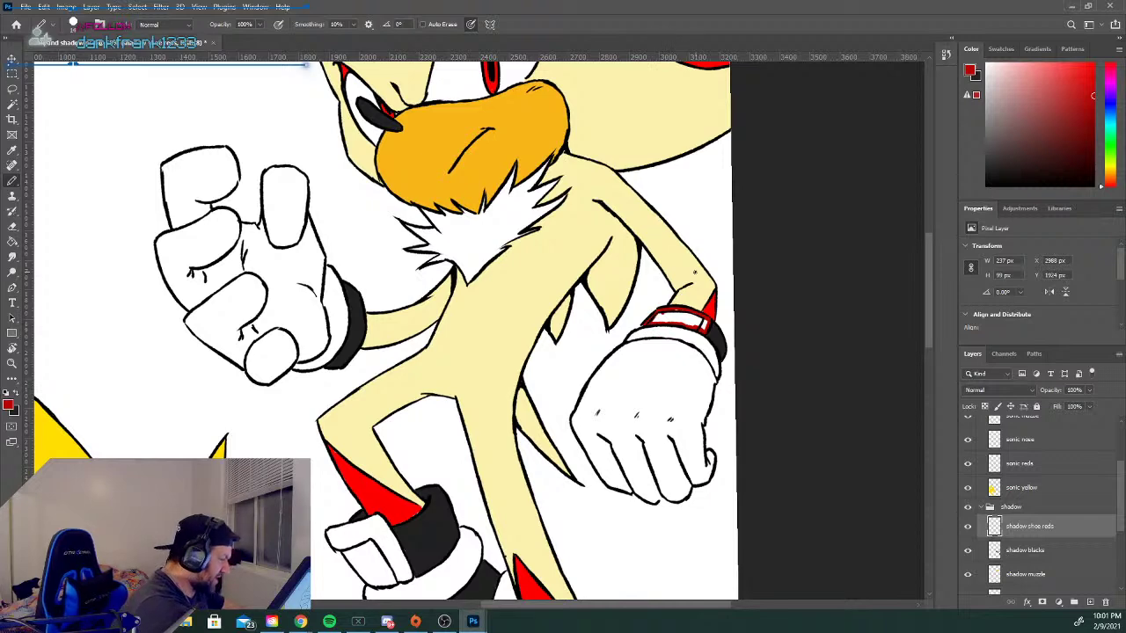
# Outline the outer edge of the front cuff flap on Shadow's bent-leg shoe in dark red, tracing just inside the line art.
pyautogui.moveTo(927, 293); pyautogui.dragTo(927, 340)
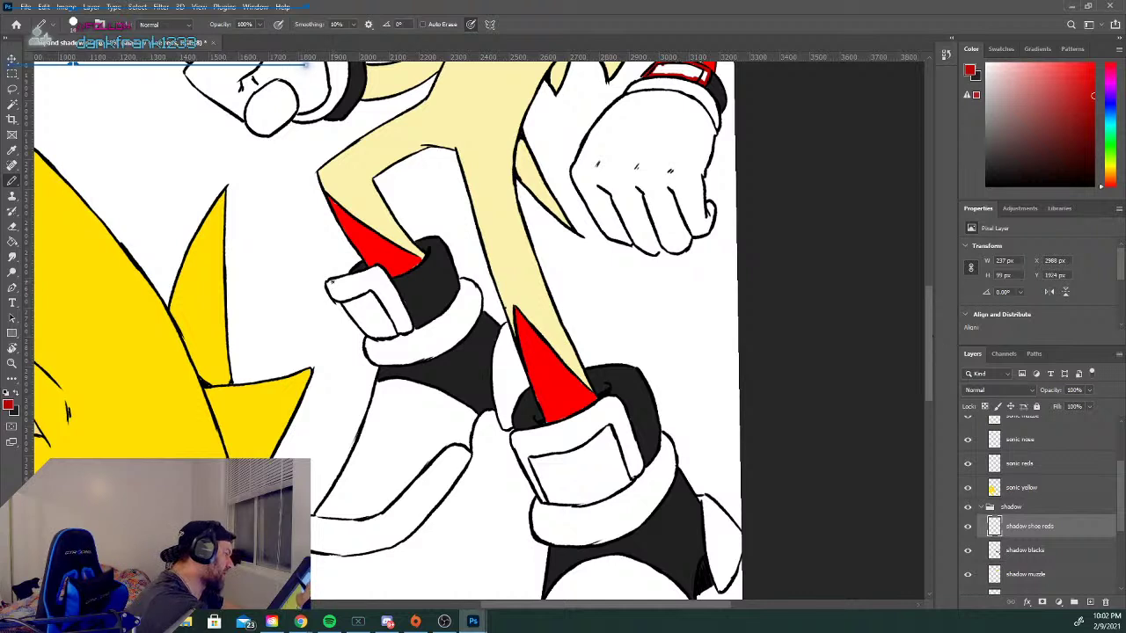
pyautogui.moveTo(328, 285); pyautogui.dragTo(333, 297)
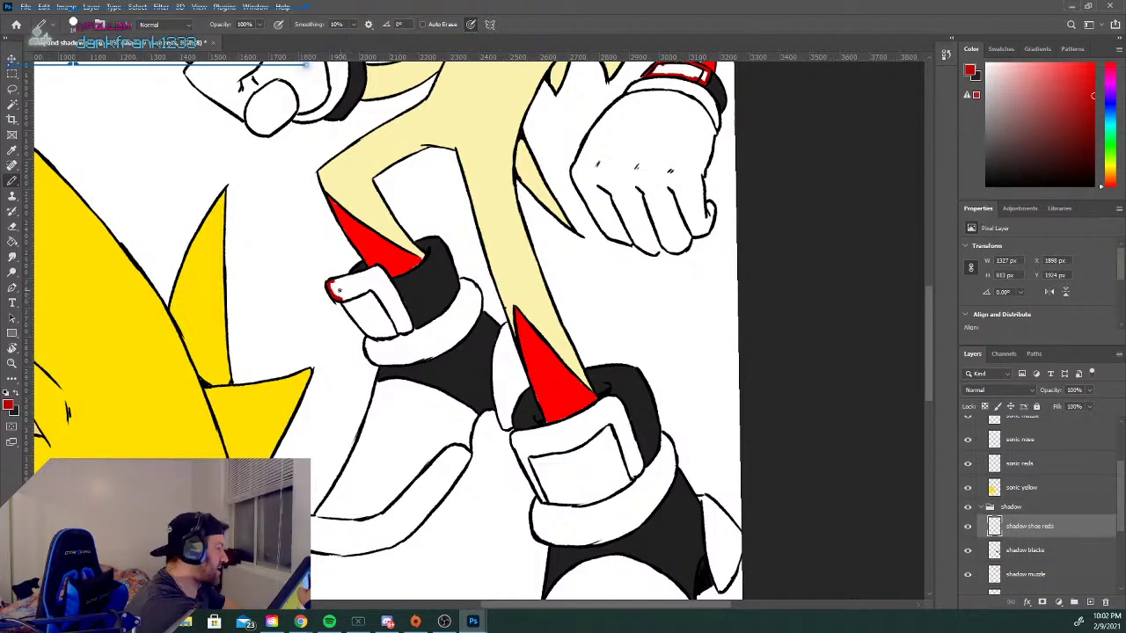
pyautogui.moveTo(338, 293)
pyautogui.mouseDown()
pyautogui.moveTo(369, 334)
pyautogui.moveTo(410, 331)
pyautogui.mouseUp()
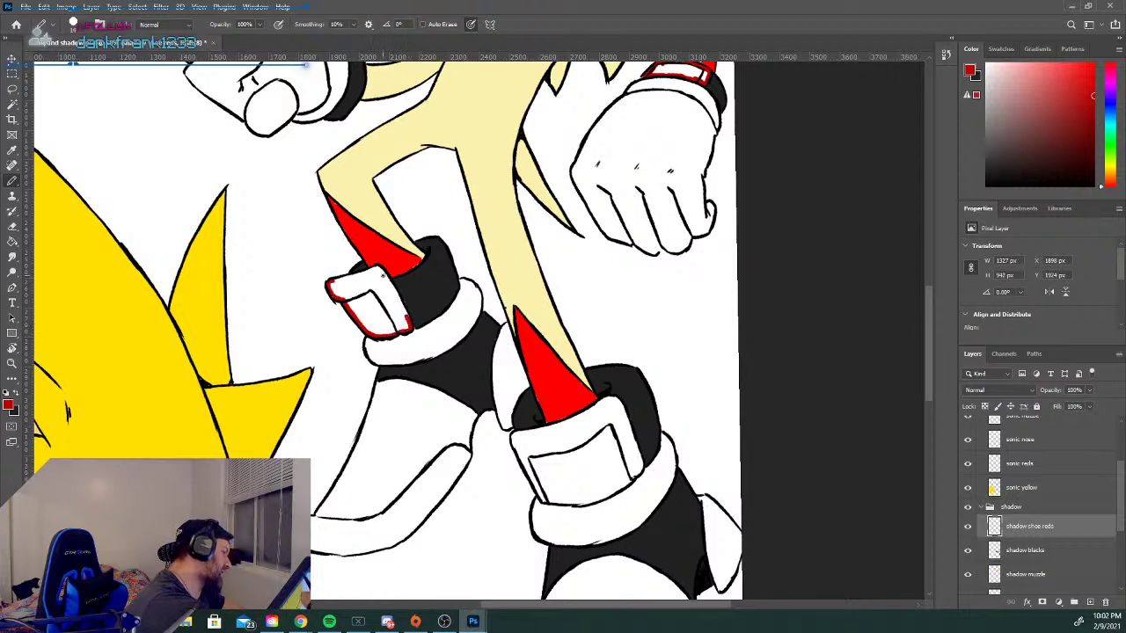
pyautogui.moveTo(390, 287); pyautogui.dragTo(412, 322)
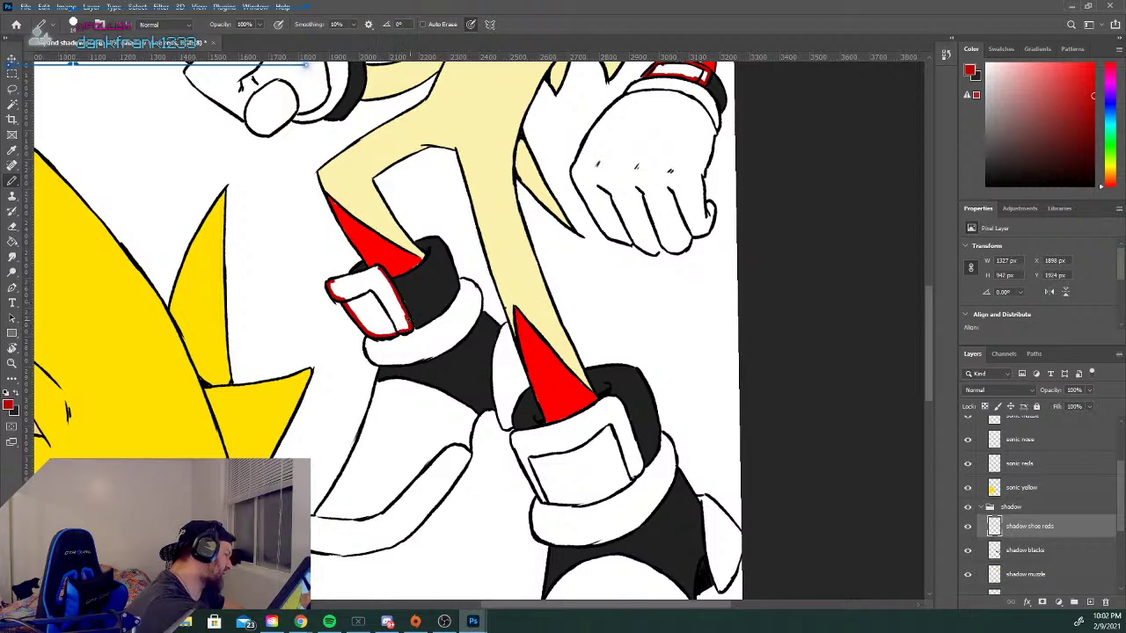
pyautogui.moveTo(343, 281); pyautogui.dragTo(345, 277)
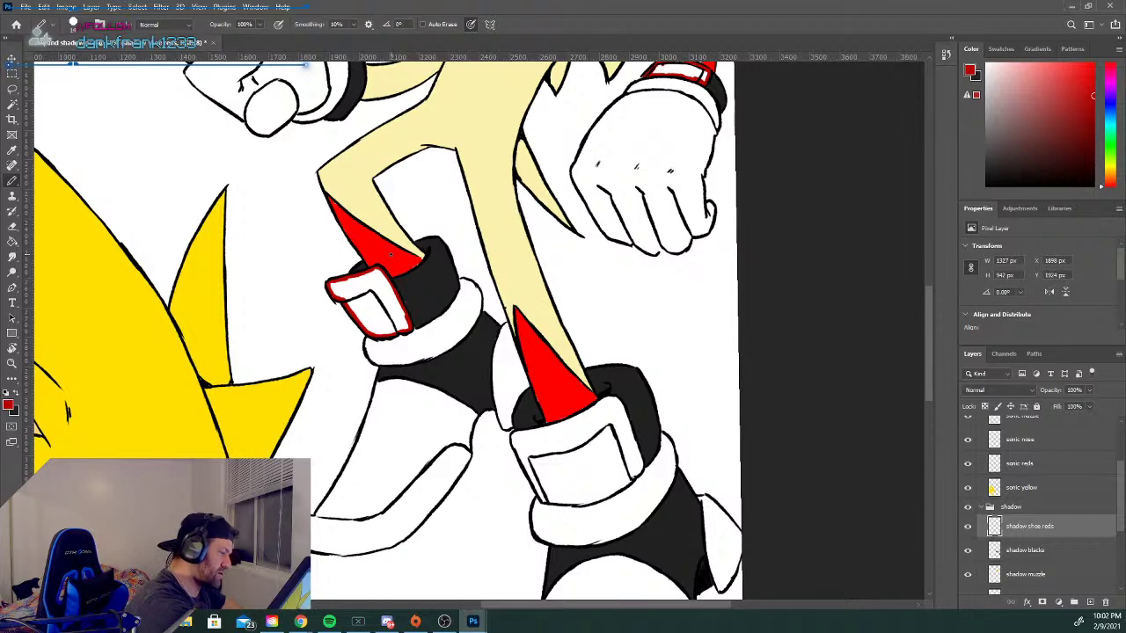
# Outline the front cuff flap on Shadow's straight-leg shoe in dark red with the Pencil, tracing just inside the line art.
pyautogui.moveTo(515, 435)
pyautogui.mouseDown()
pyautogui.moveTo(517, 449)
pyautogui.moveTo(514, 438)
pyautogui.mouseUp()
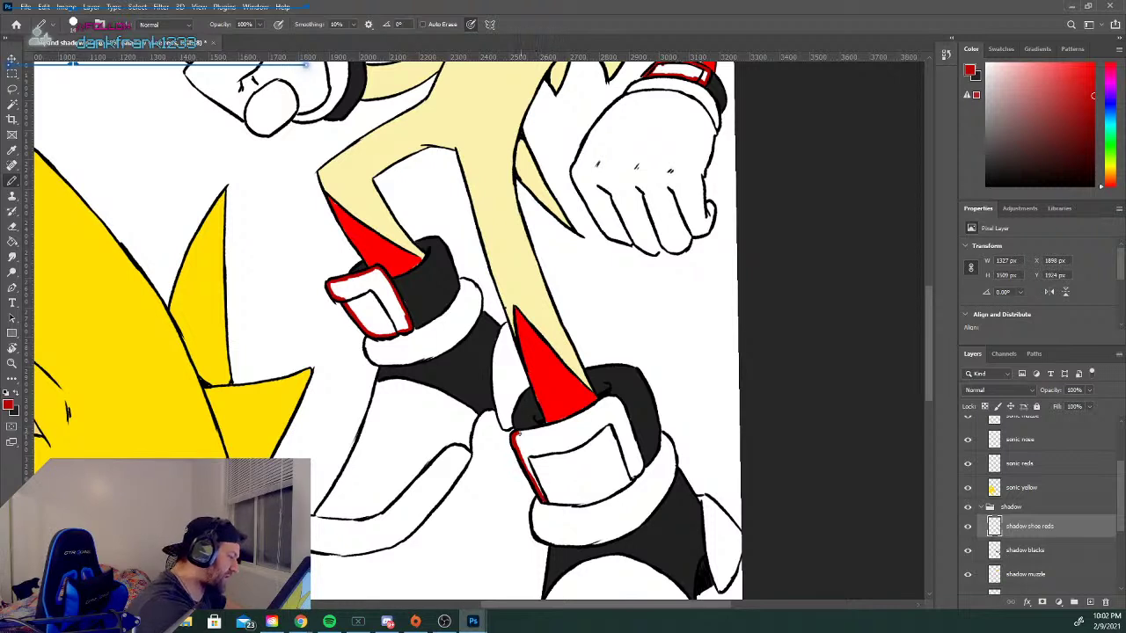
pyautogui.moveTo(538, 429); pyautogui.dragTo(596, 406)
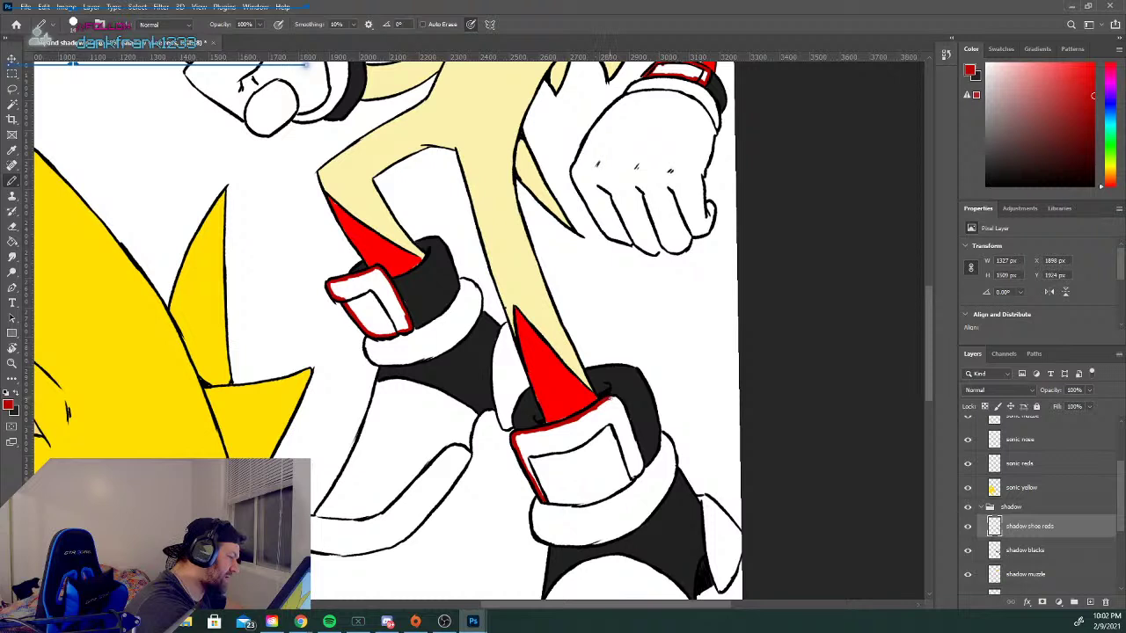
pyautogui.moveTo(605, 400)
pyautogui.mouseDown()
pyautogui.moveTo(616, 397)
pyautogui.moveTo(640, 454)
pyautogui.mouseUp()
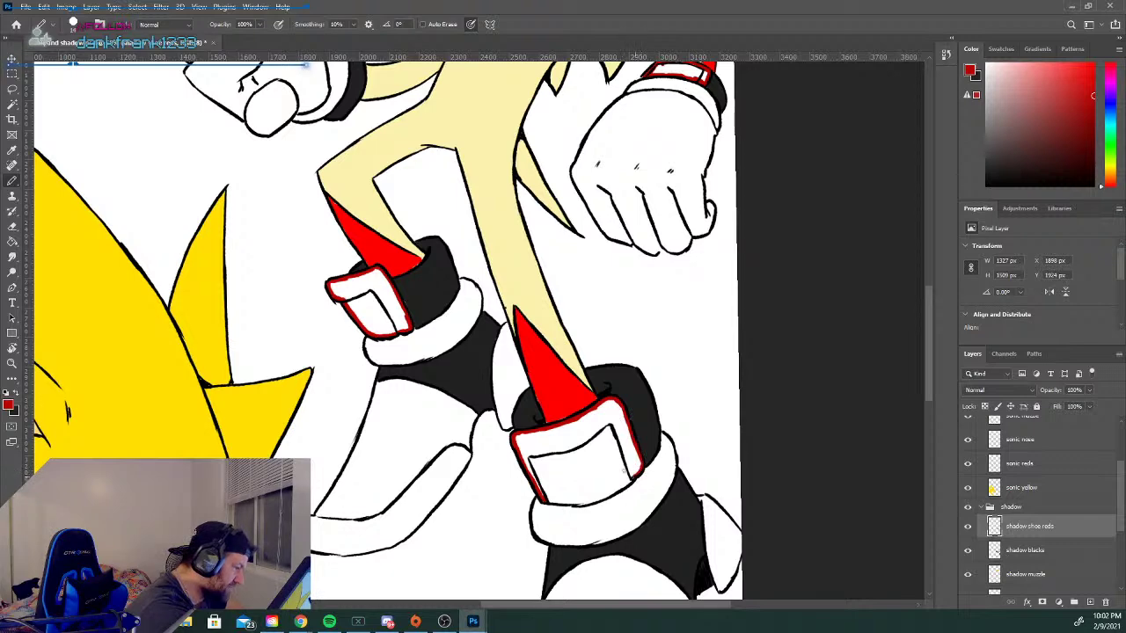
pyautogui.moveTo(546, 499); pyautogui.dragTo(552, 502)
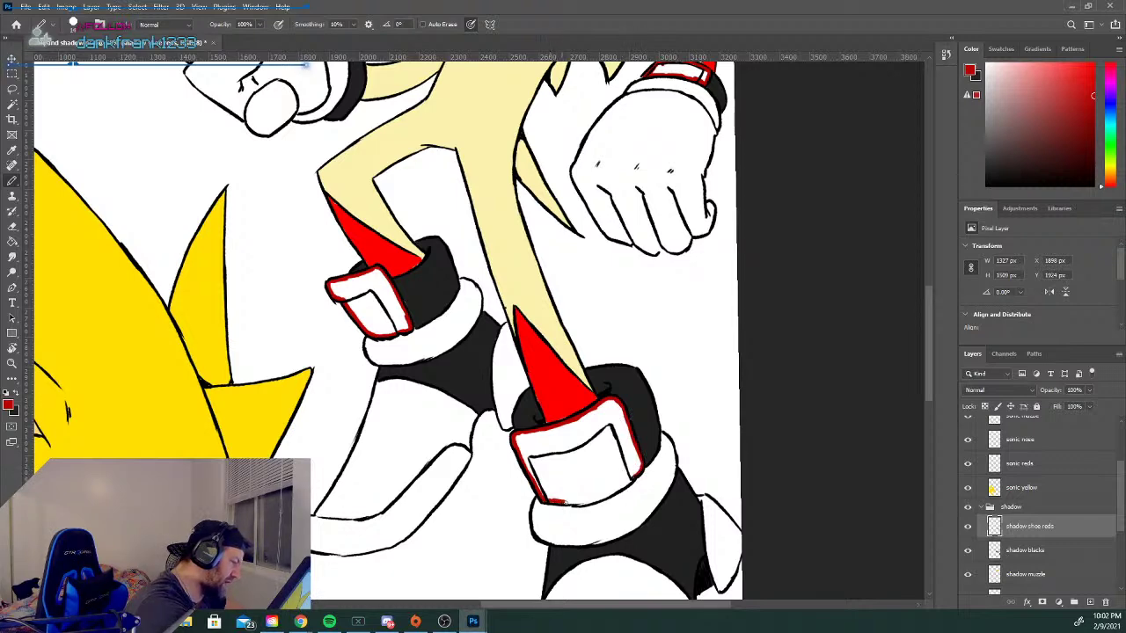
pyautogui.moveTo(595, 500); pyautogui.dragTo(624, 485)
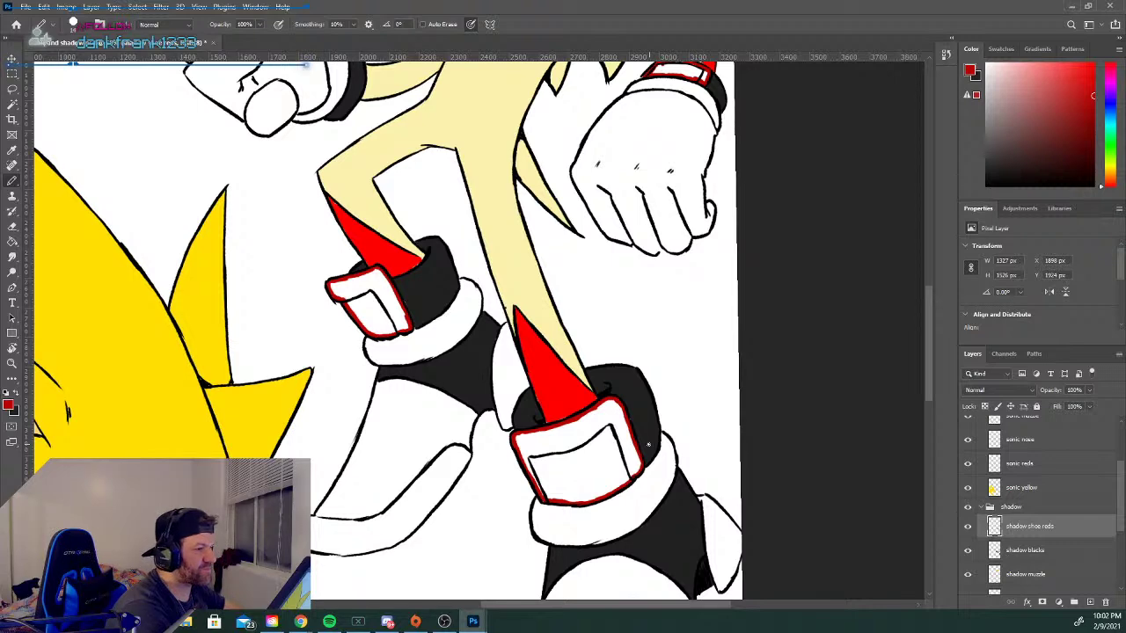
# Outline the narrow heel piece of the bent-leg shoe, beside the other leg's red spike, in dark red.
pyautogui.moveTo(927, 307); pyautogui.dragTo(926, 324)
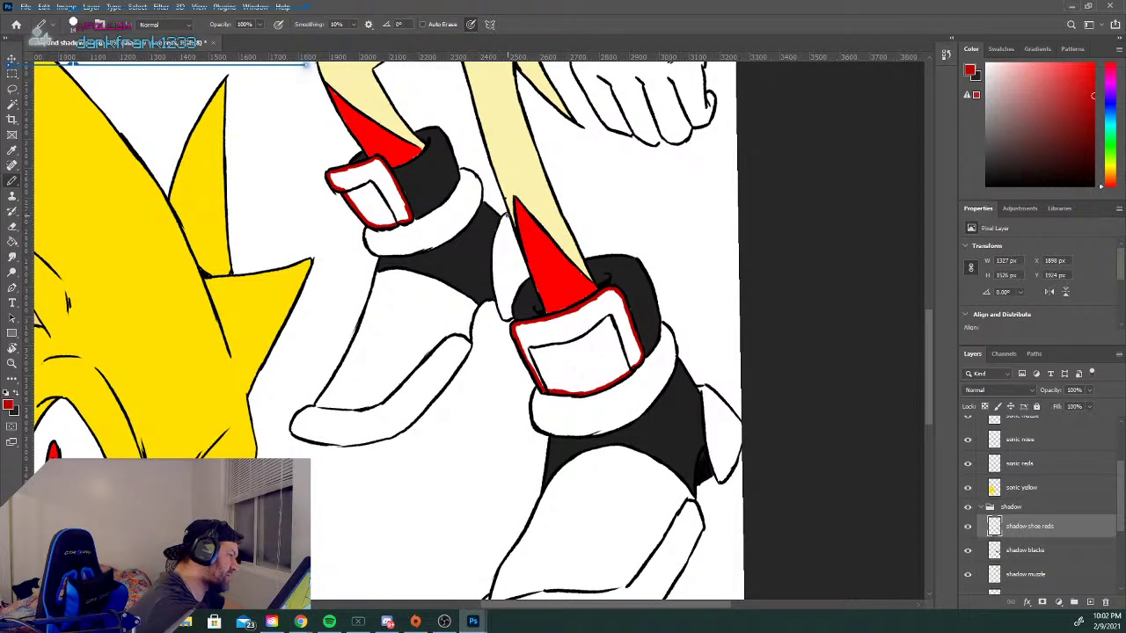
pyautogui.moveTo(507, 215); pyautogui.dragTo(500, 227)
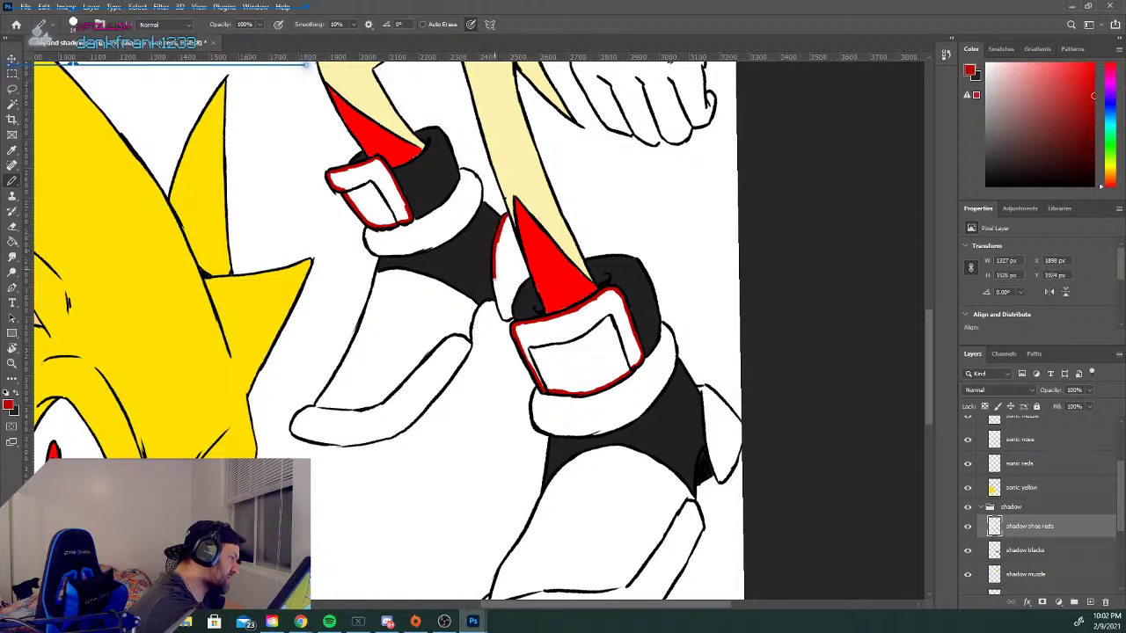
pyautogui.moveTo(495, 293); pyautogui.dragTo(504, 318)
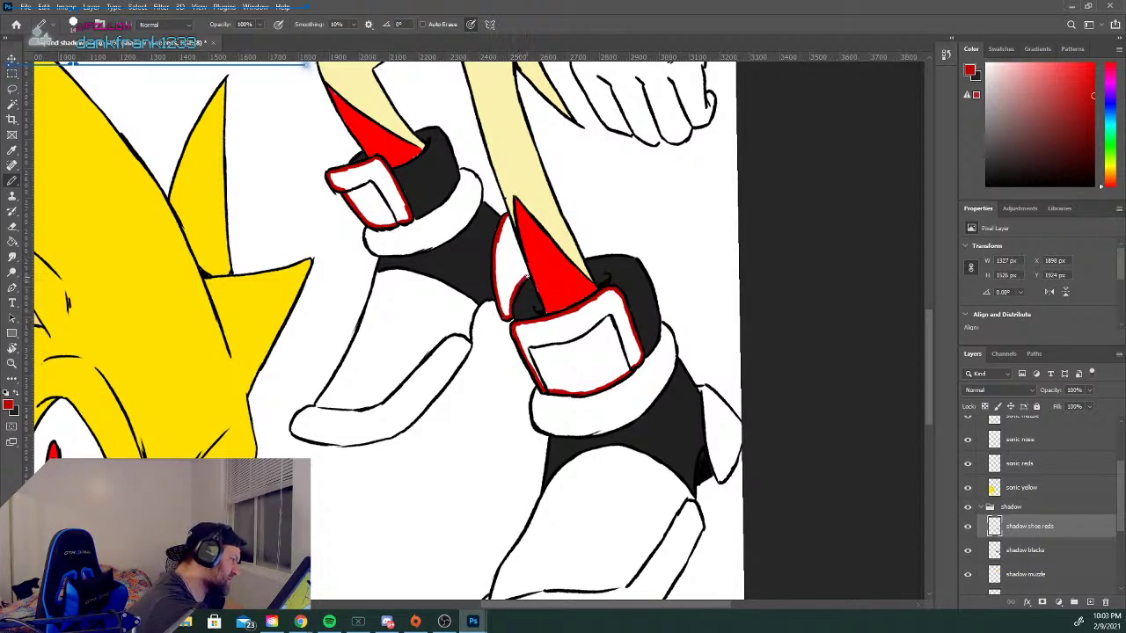
pyautogui.moveTo(510, 216); pyautogui.dragTo(513, 236)
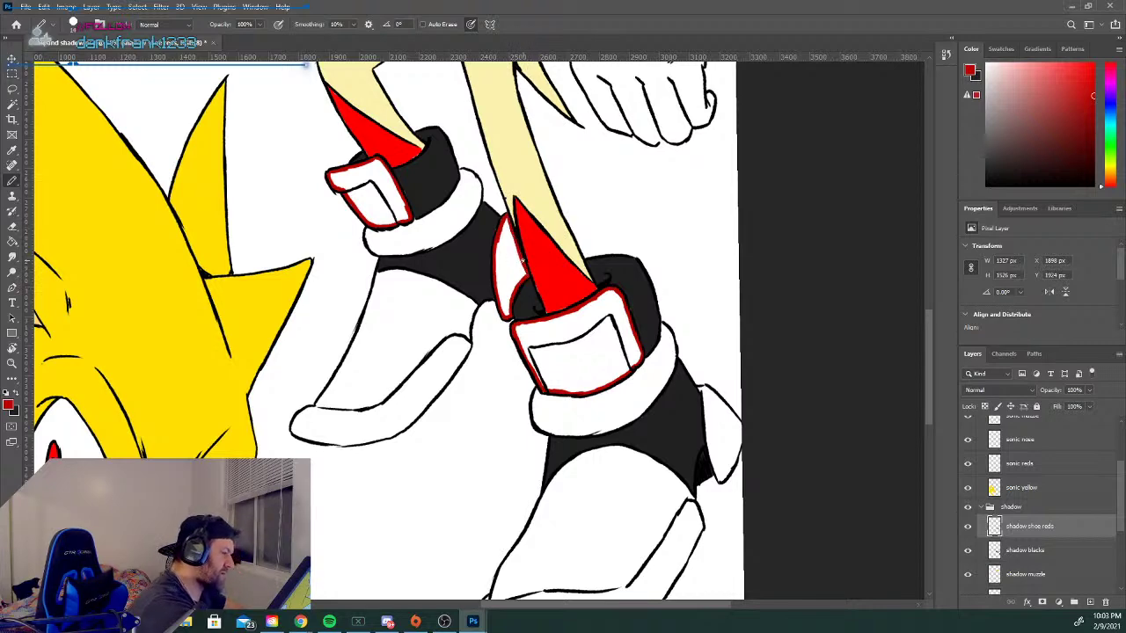
# Outline the curved sole strip of Shadow's bent-leg shoe in dark red, closing the shape from toe to heel end.
pyautogui.moveTo(926, 347); pyautogui.dragTo(925, 360)
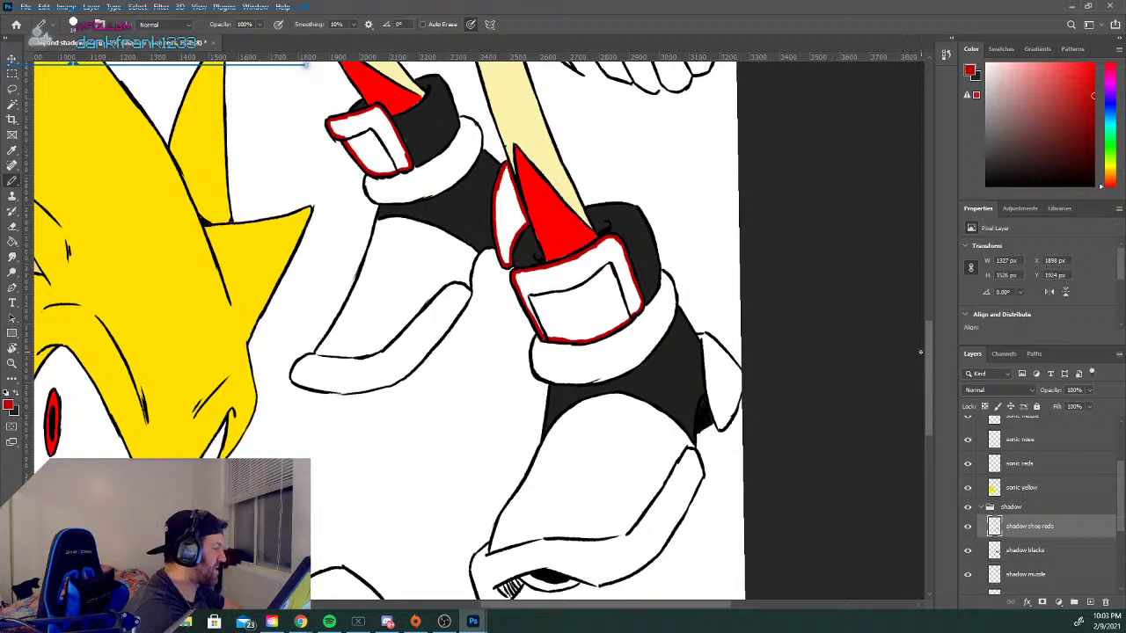
pyautogui.moveTo(296, 380); pyautogui.dragTo(295, 370)
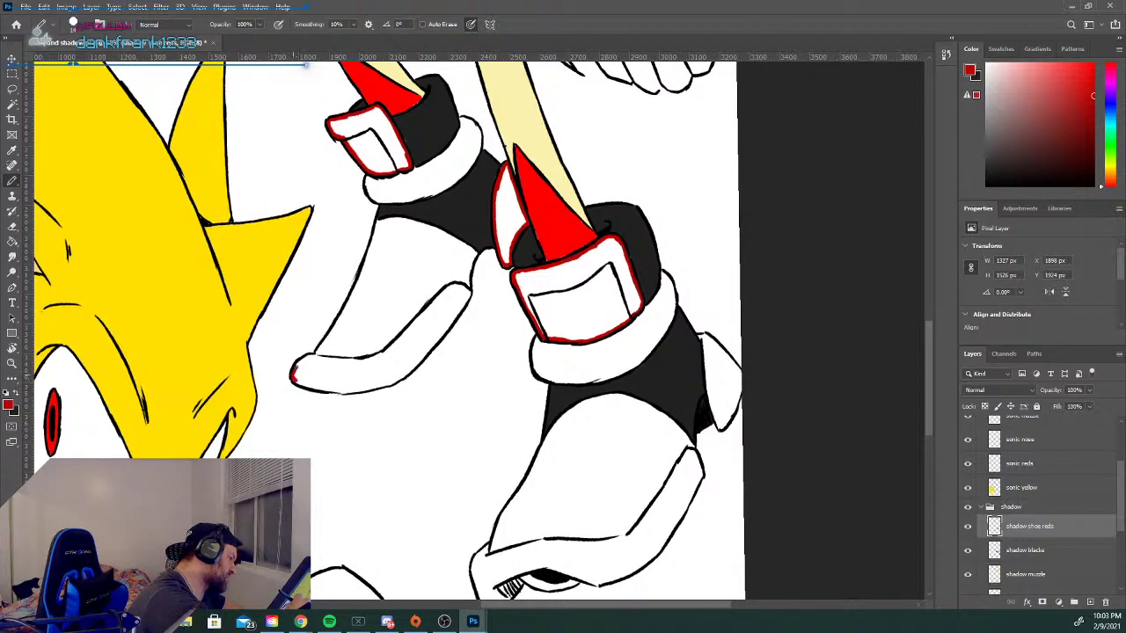
pyautogui.click(467, 297)
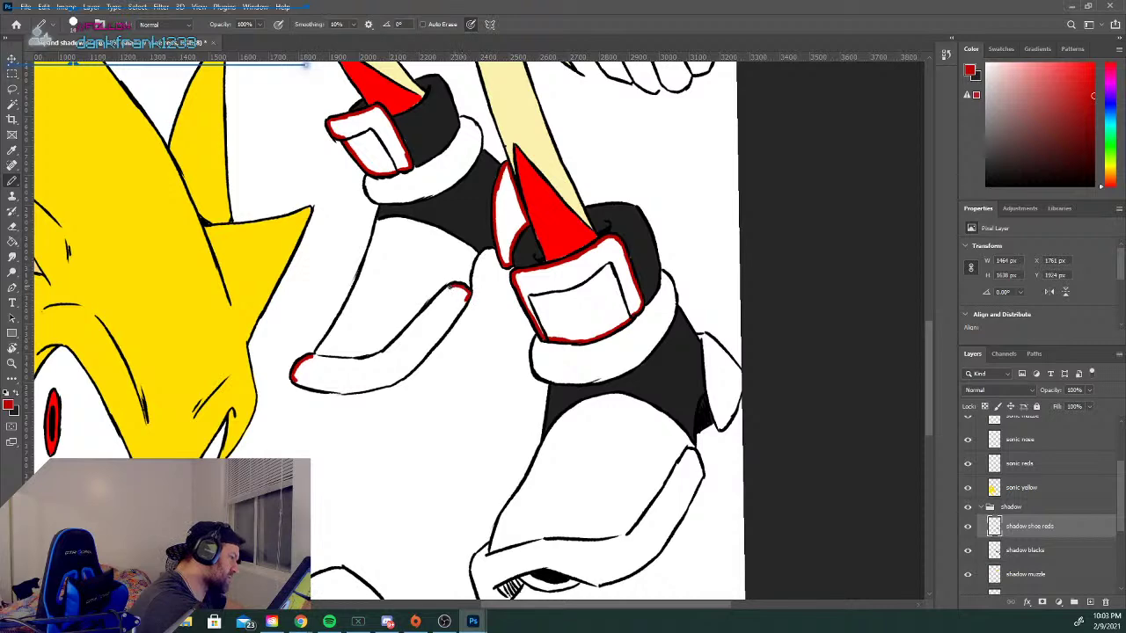
pyautogui.moveTo(437, 299); pyautogui.dragTo(371, 357)
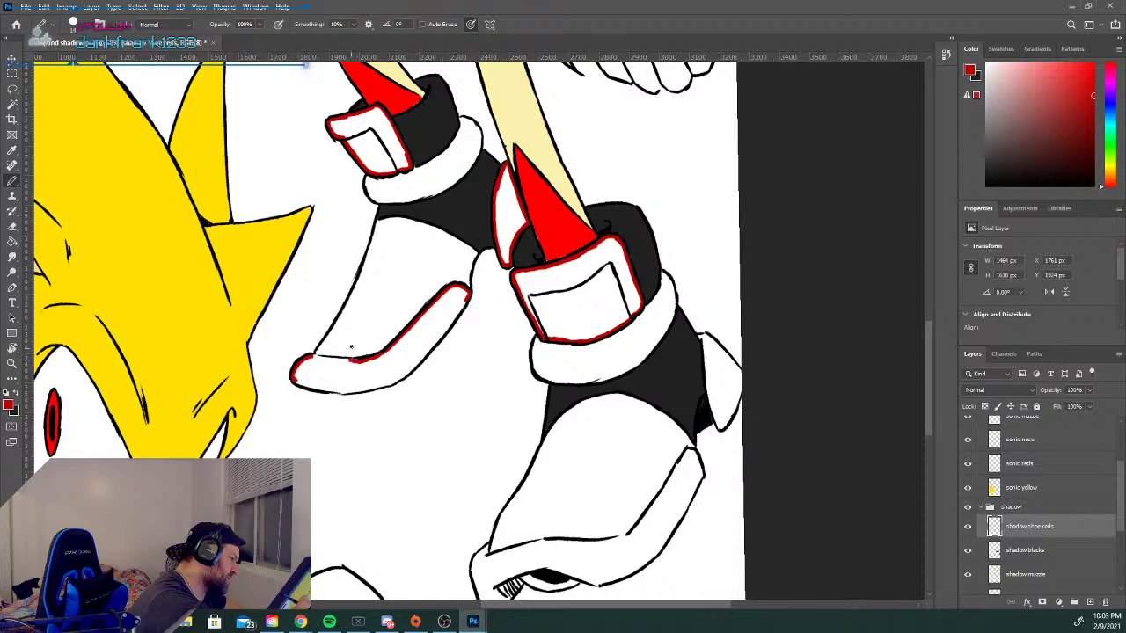
pyautogui.click(312, 356)
pyautogui.moveTo(340, 361); pyautogui.dragTo(355, 358)
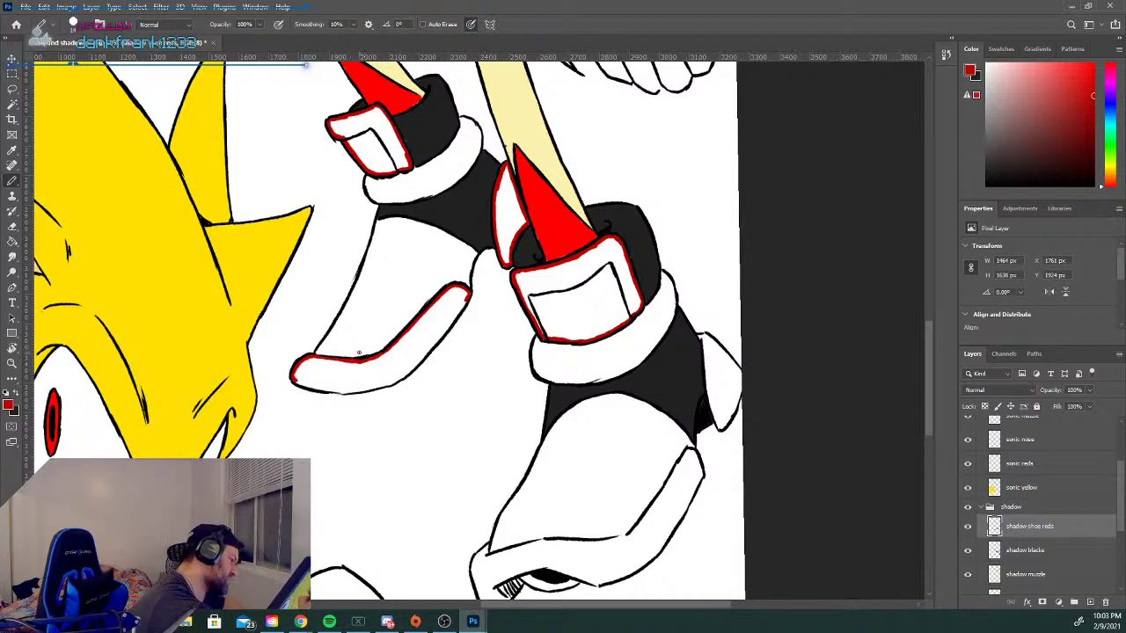
pyautogui.moveTo(297, 381)
pyautogui.mouseDown()
pyautogui.moveTo(345, 392)
pyautogui.moveTo(394, 384)
pyautogui.moveTo(466, 292)
pyautogui.mouseUp()
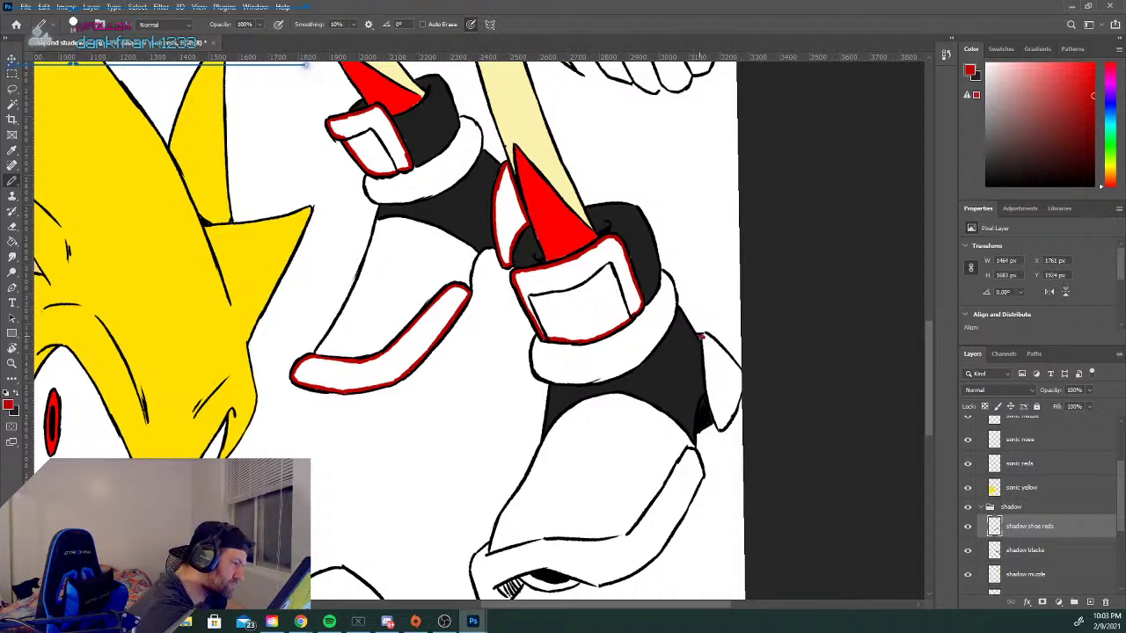
# Outline the pointed heel piece of the straight-leg shoe, at the artwork's edge, in dark red.
pyautogui.moveTo(706, 337); pyautogui.dragTo(731, 361)
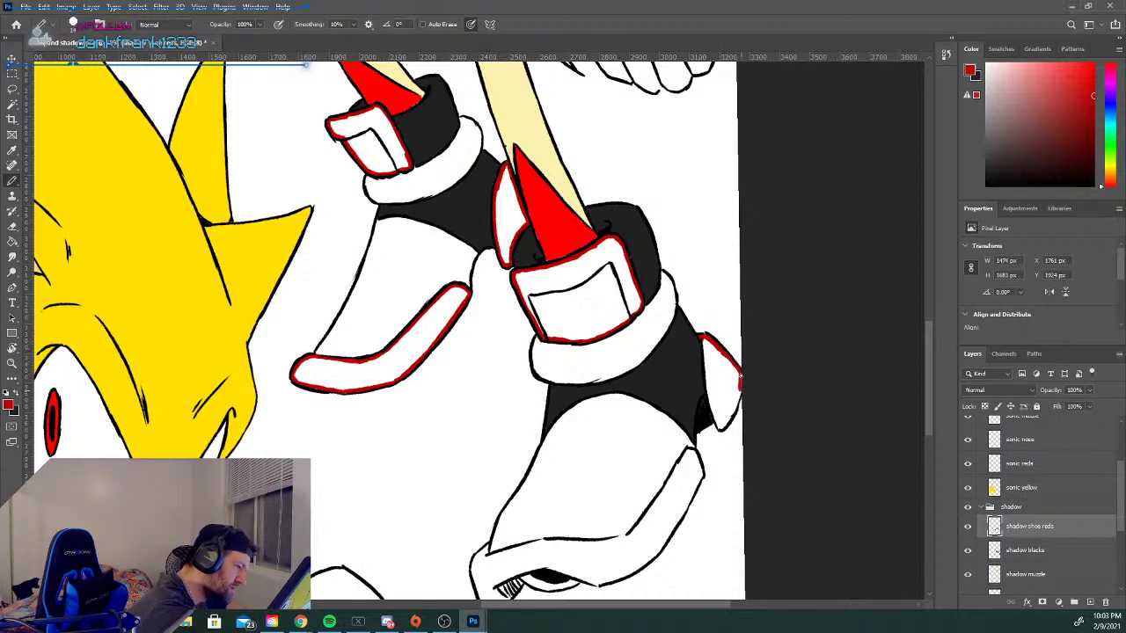
pyautogui.moveTo(740, 393); pyautogui.dragTo(729, 418)
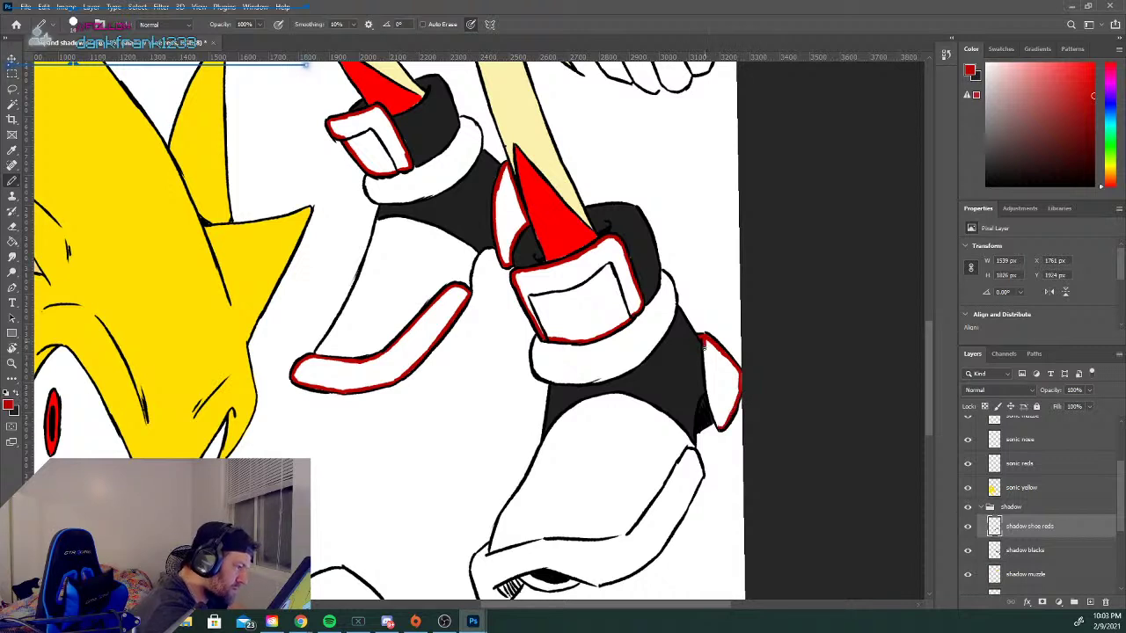
pyautogui.moveTo(706, 372); pyautogui.dragTo(718, 427)
# Outline the sole band of Shadow's straight-leg shoe in dark red, including the hooked toe end and the edge above the underside opening.
pyautogui.moveTo(927, 332); pyautogui.dragTo(919, 353)
pyautogui.moveTo(632, 409); pyautogui.dragTo(679, 344)
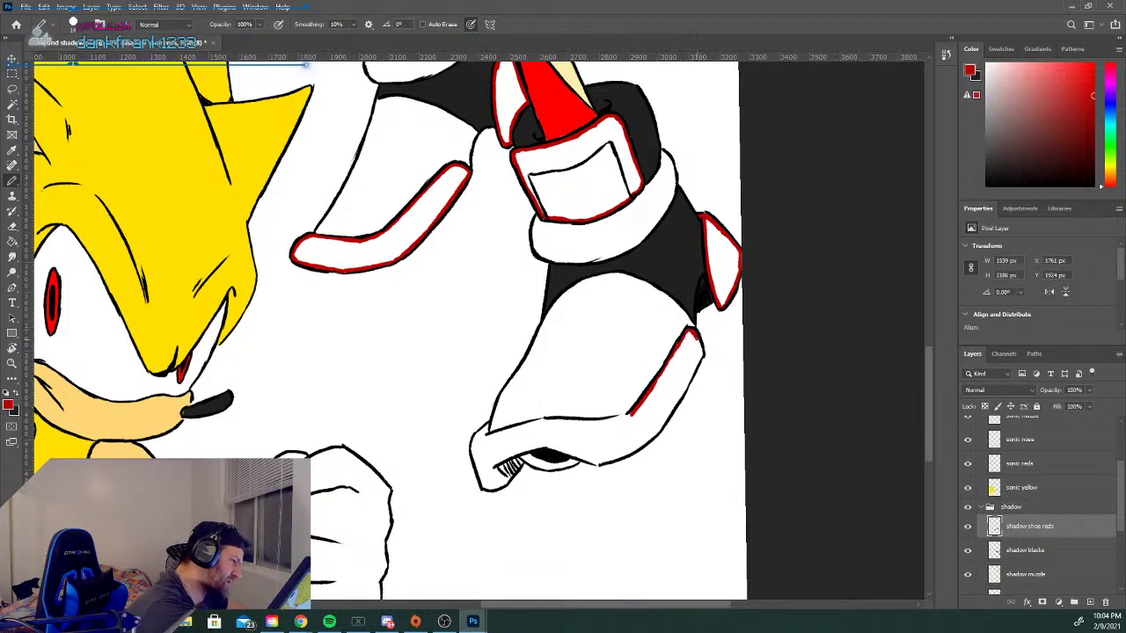
pyautogui.moveTo(695, 339)
pyautogui.mouseDown()
pyautogui.moveTo(701, 357)
pyautogui.moveTo(678, 405)
pyautogui.mouseUp()
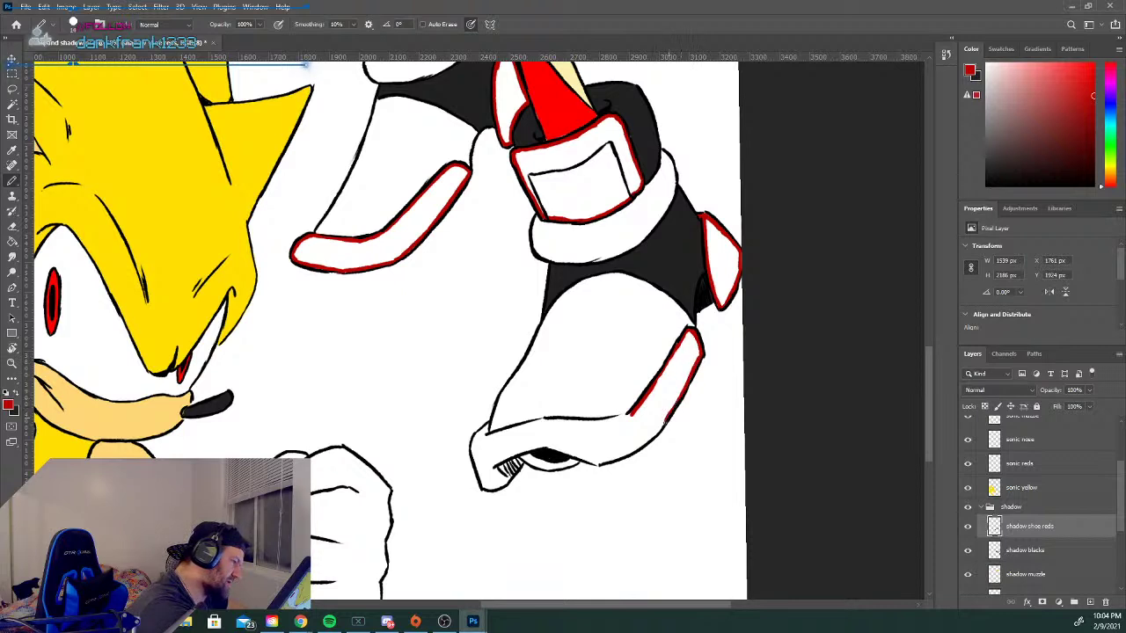
pyautogui.moveTo(607, 461); pyautogui.dragTo(598, 463)
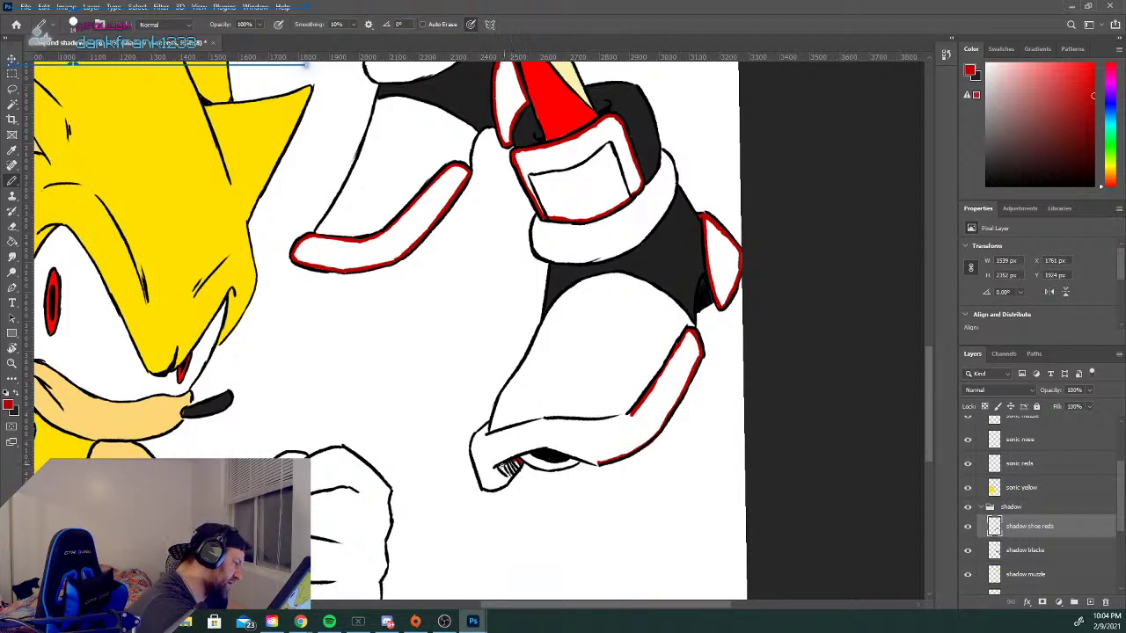
pyautogui.moveTo(518, 463); pyautogui.dragTo(501, 487)
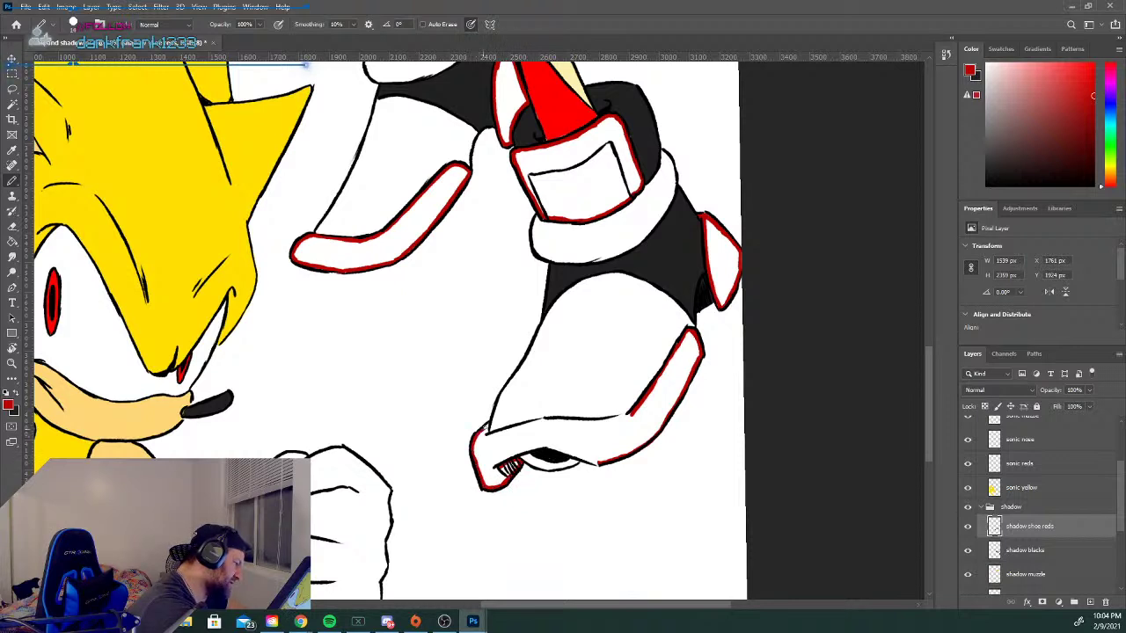
pyautogui.moveTo(485, 432); pyautogui.dragTo(538, 422)
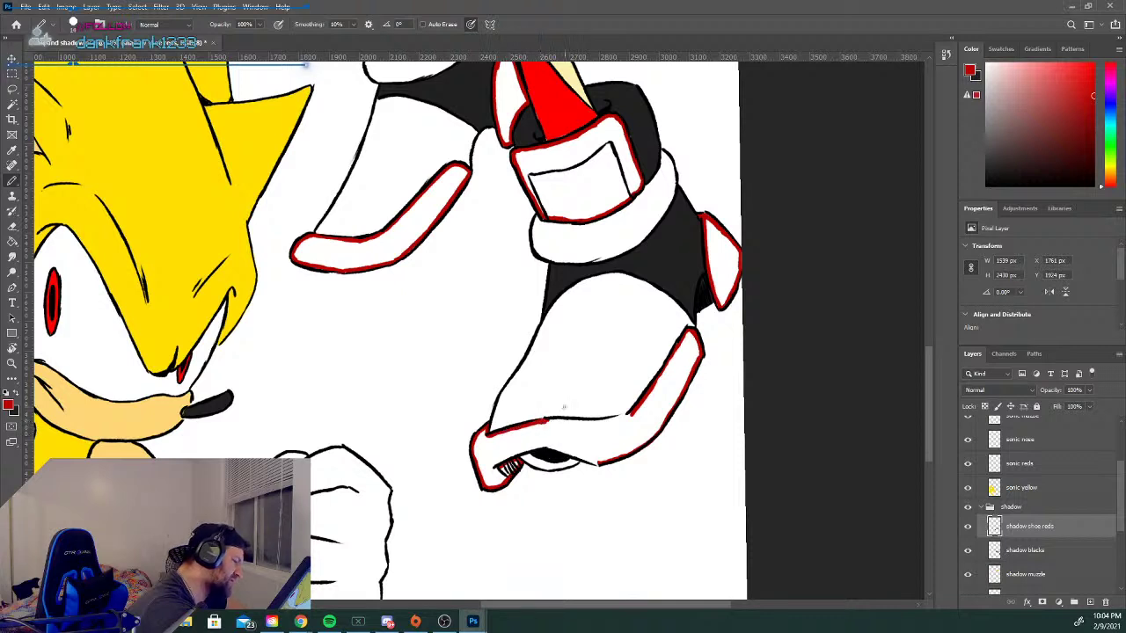
pyautogui.moveTo(556, 420)
pyautogui.mouseDown()
pyautogui.moveTo(613, 421)
pyautogui.moveTo(614, 420)
pyautogui.mouseUp()
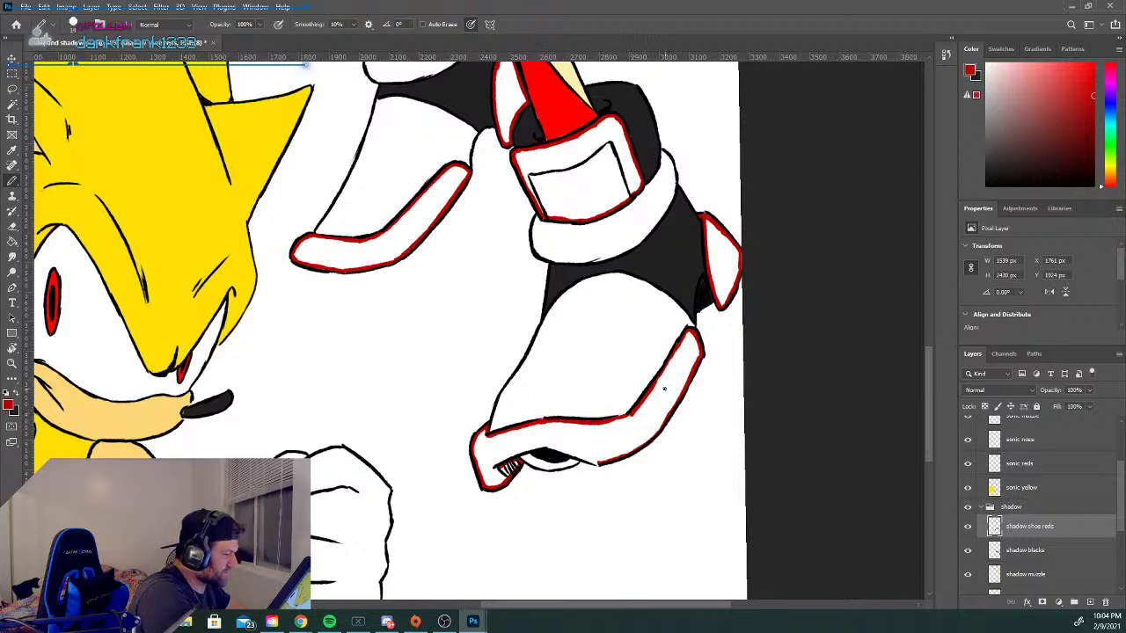
pyautogui.moveTo(495, 464); pyautogui.dragTo(568, 450)
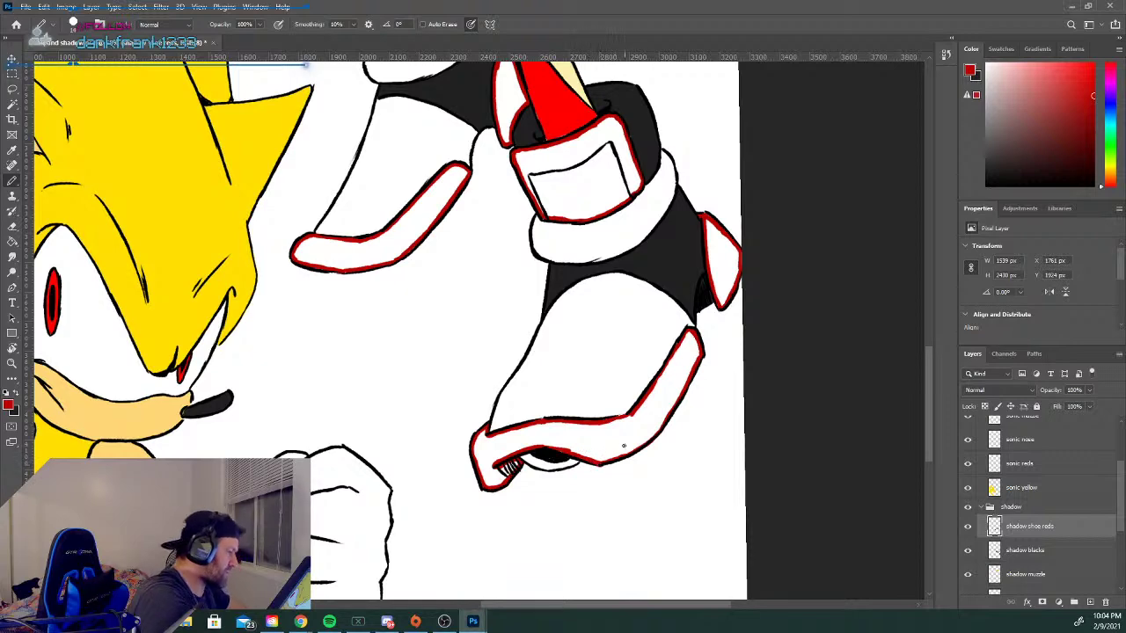
# Fill the outlined cuff flaps, heel pieces and sole strips of both Shadow shoes with dark red using the Paint Bucket.
pyautogui.moveTo(929, 396); pyautogui.dragTo(934, 361)
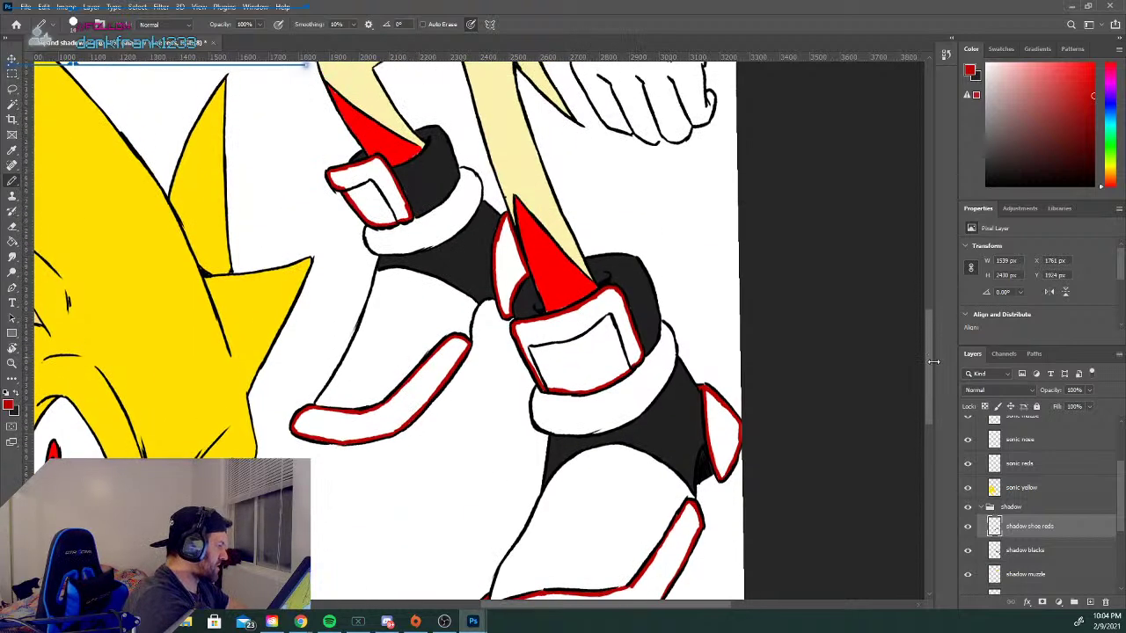
pyautogui.click(13, 241)
pyautogui.click(379, 198)
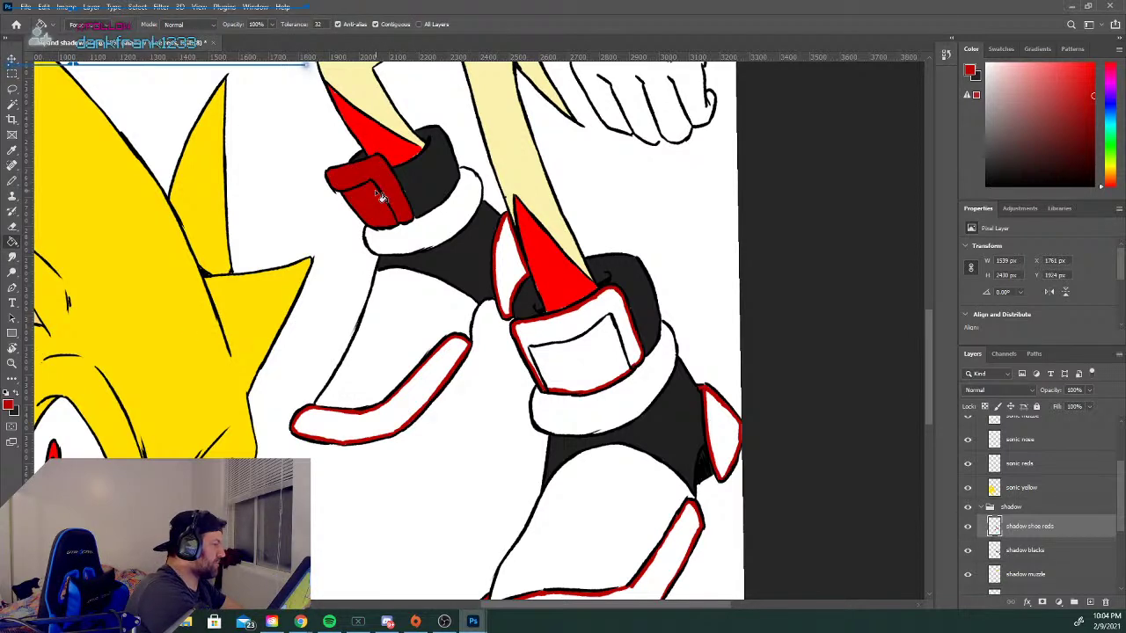
pyautogui.click(514, 281)
pyautogui.click(608, 355)
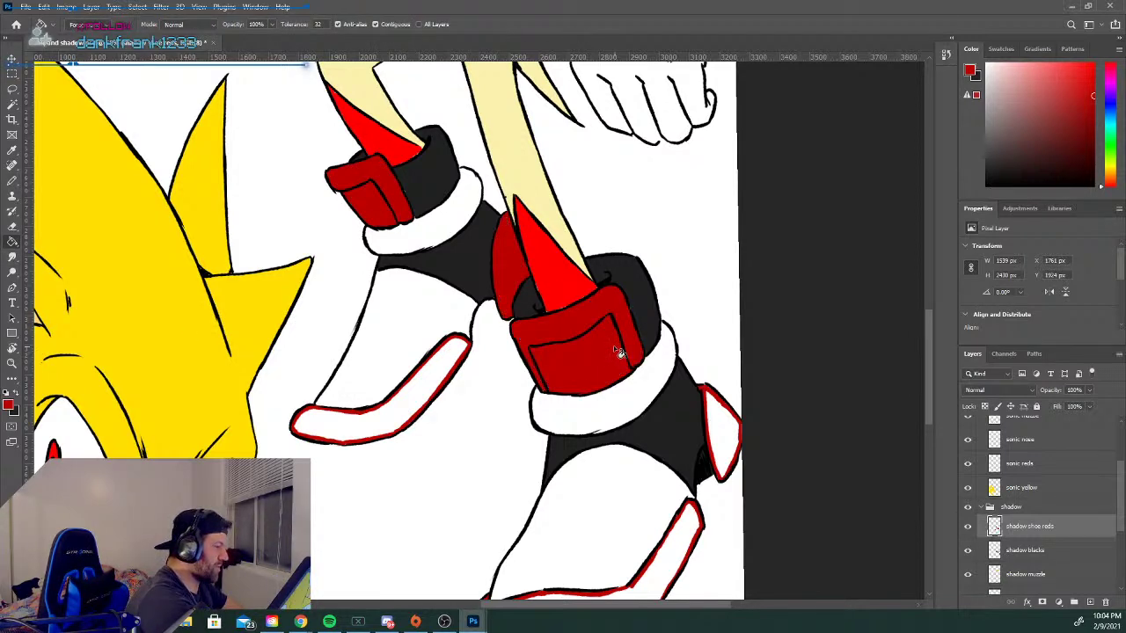
pyautogui.click(729, 447)
pyautogui.click(683, 540)
pyautogui.click(395, 417)
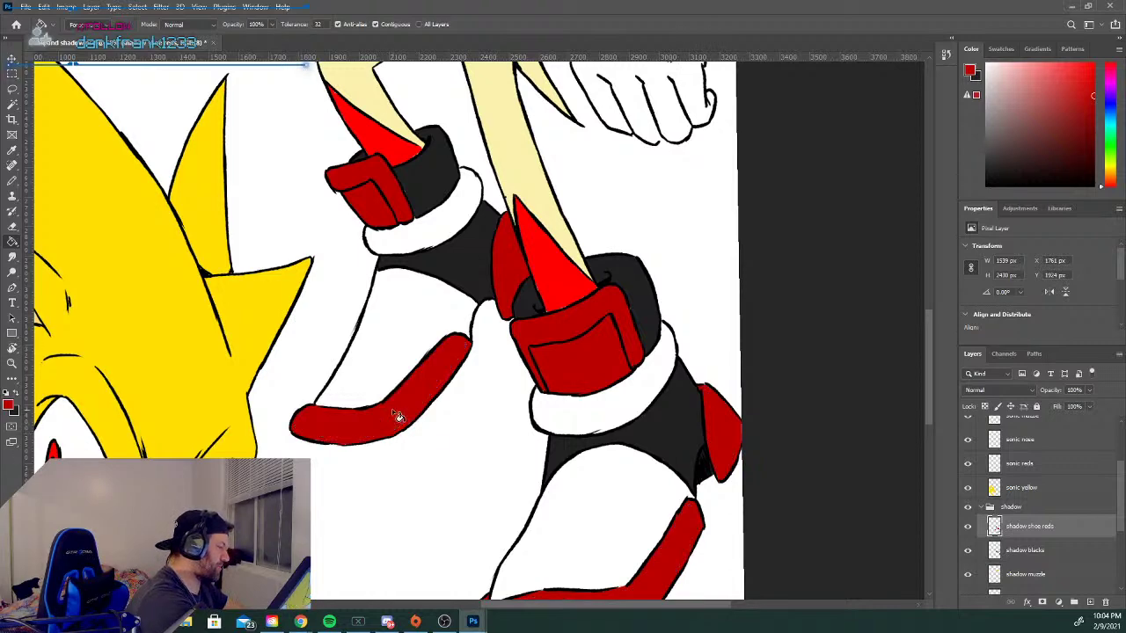
# Add a new layer above shadow shoe reds in the shadow group and name it shoe yellow.
pyautogui.scroll(-1, 929, 370)
pyautogui.moveTo(928, 369); pyautogui.dragTo(925, 388)
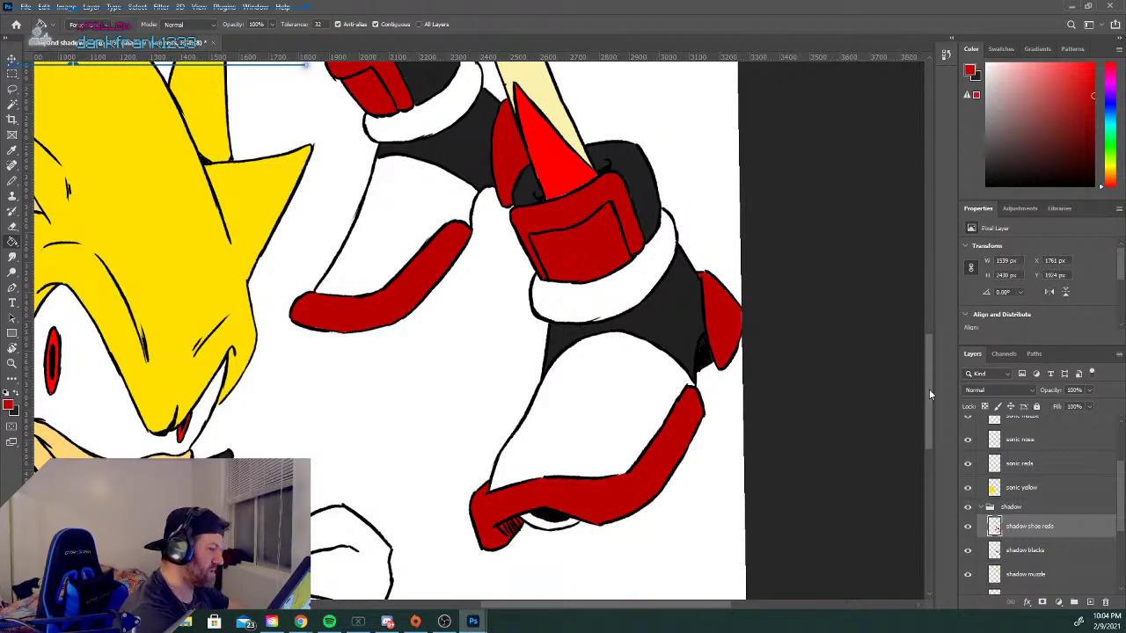
pyautogui.click(1092, 601)
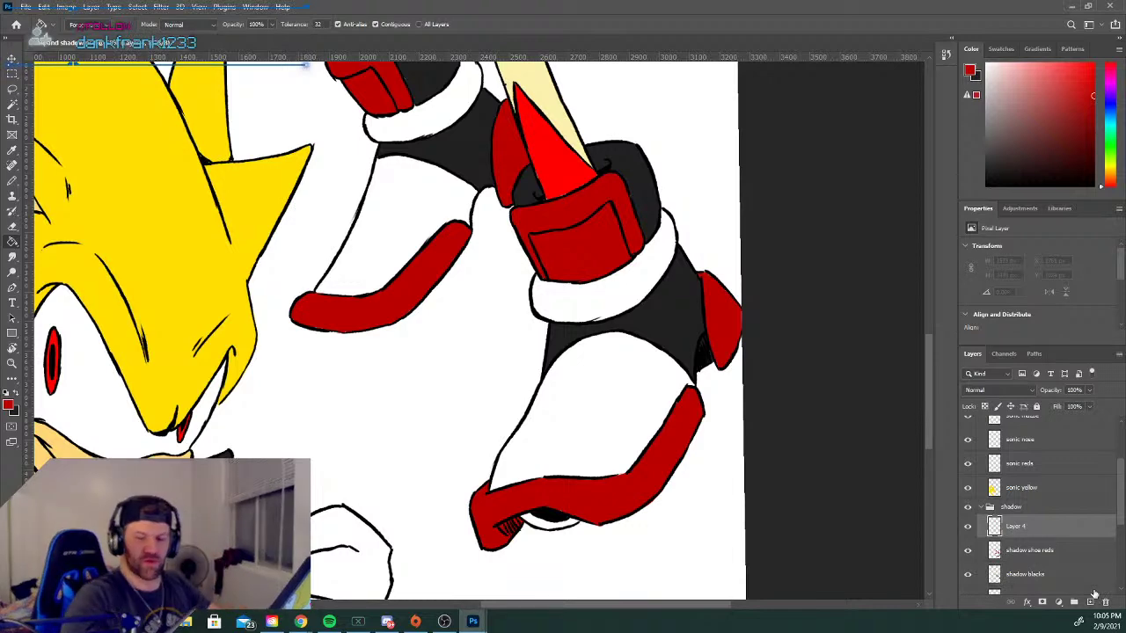
pyautogui.doubleClick(1016, 526)
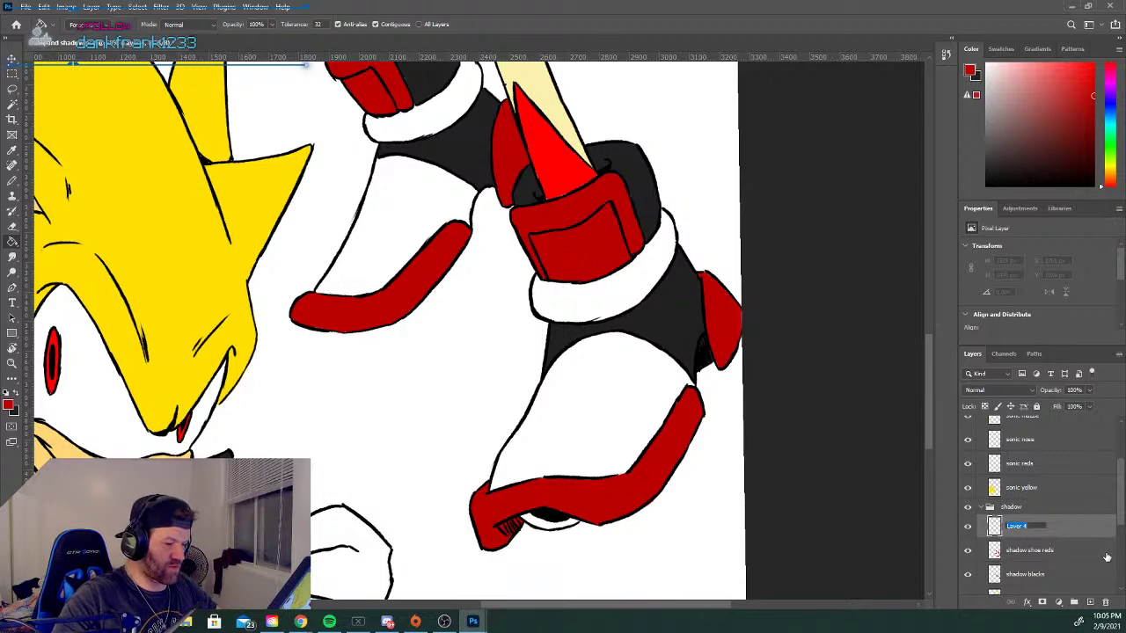
pyautogui.write('shoe')
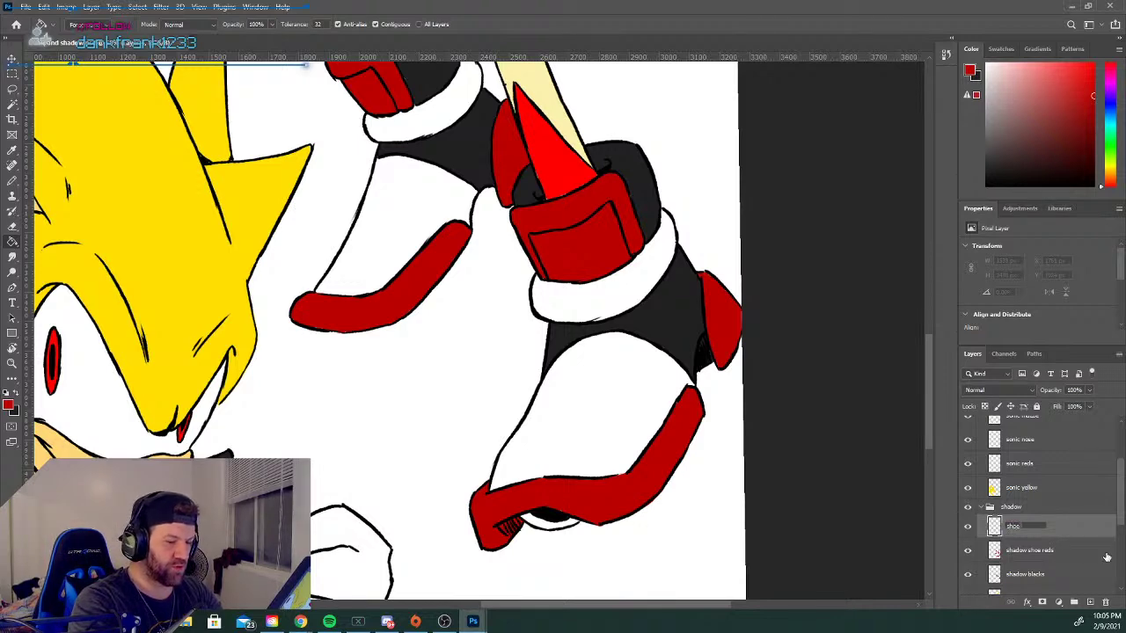
pyautogui.write(' wellow')
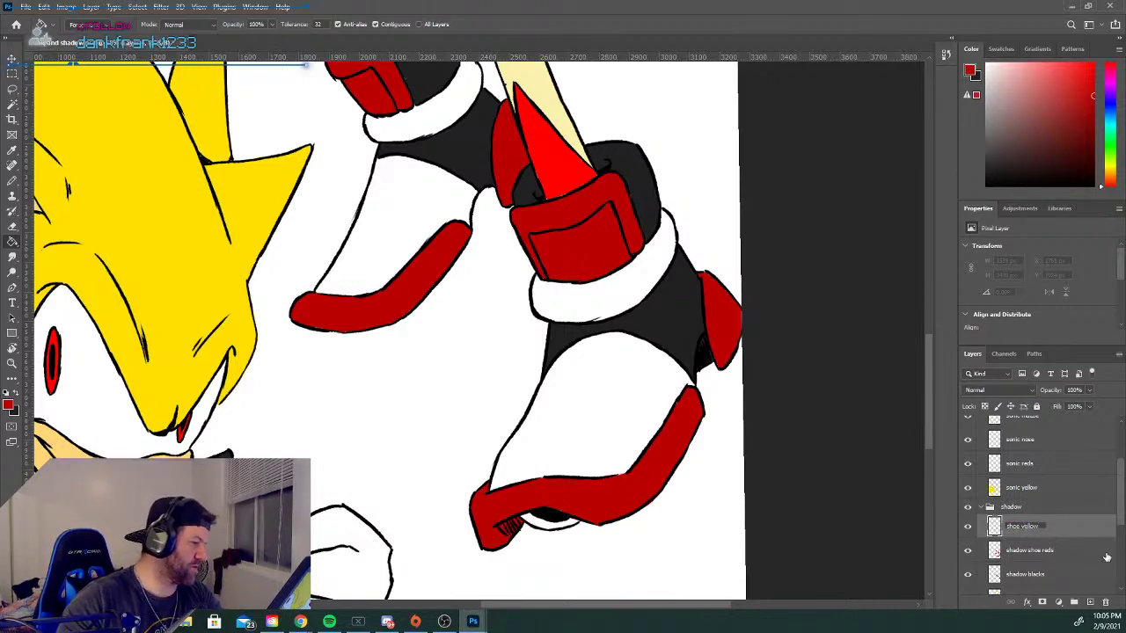
pyautogui.press('Return')
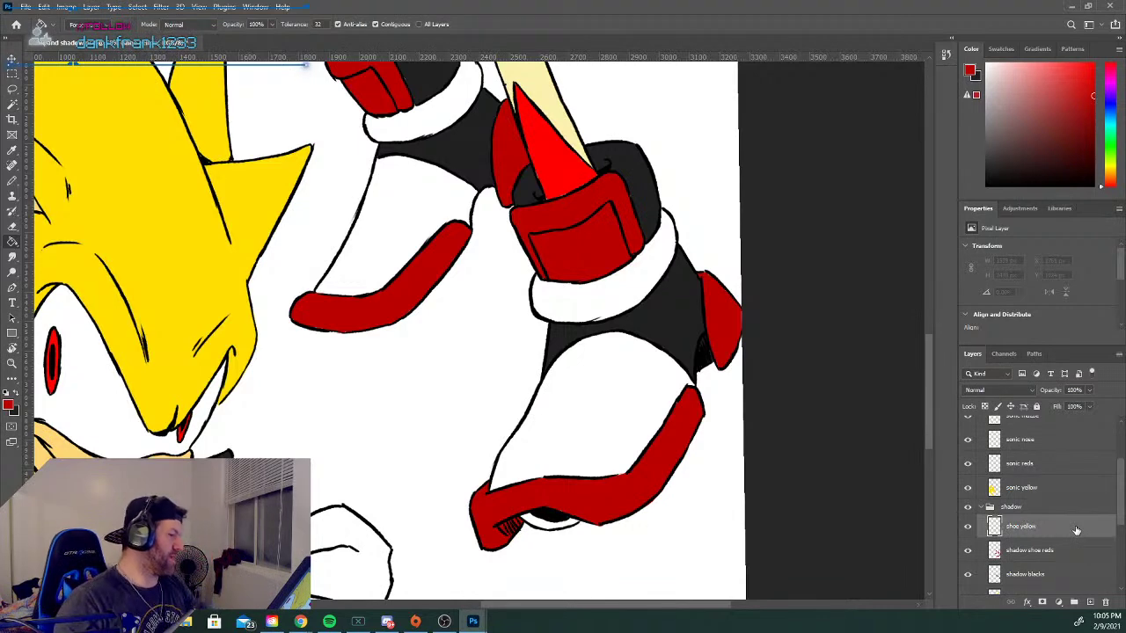
# Sample Sonic's body yellow (#ffde02) and paint the underside opening of Shadow's straight-leg shoe with the Pencil on the shoe yellow layer.
pyautogui.press('i')
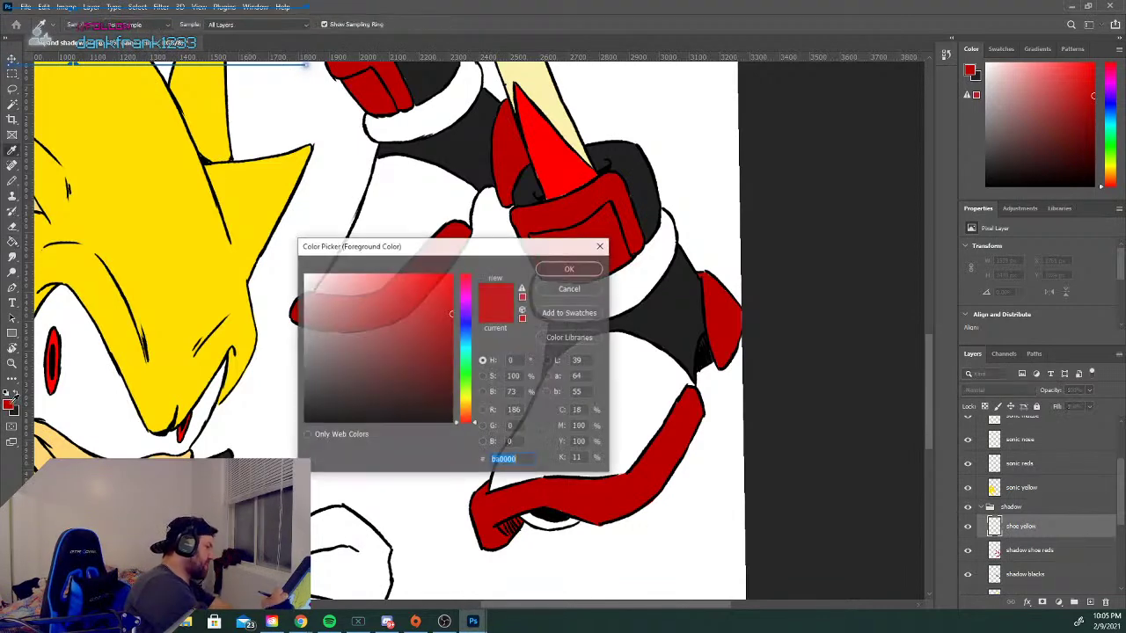
pyautogui.hotkey('ctrl', 'v')
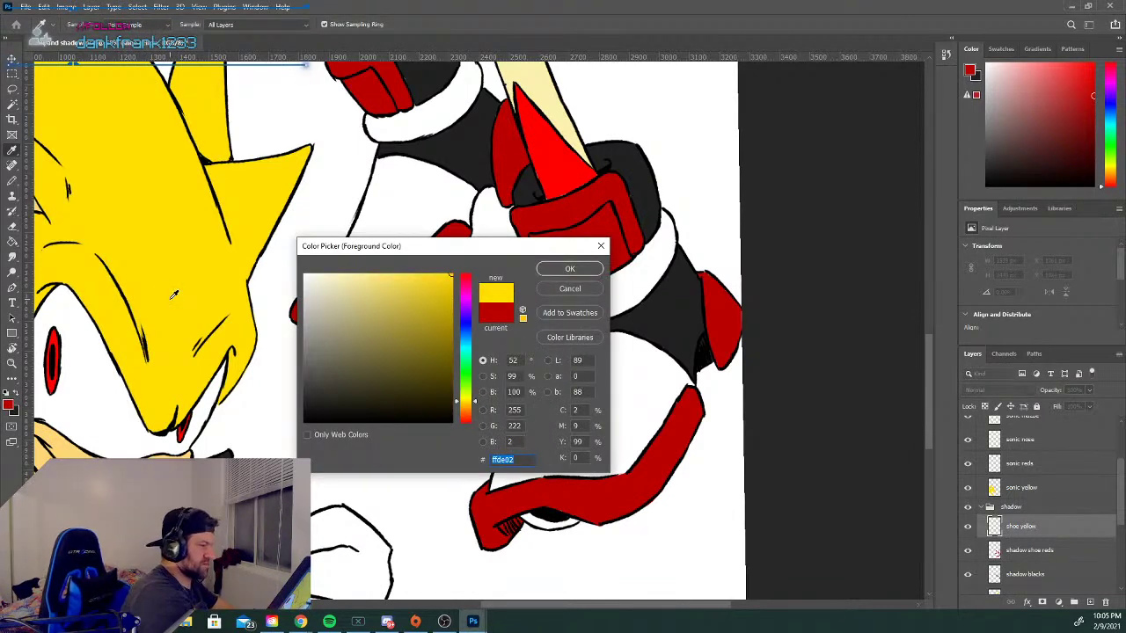
pyautogui.click(569, 268)
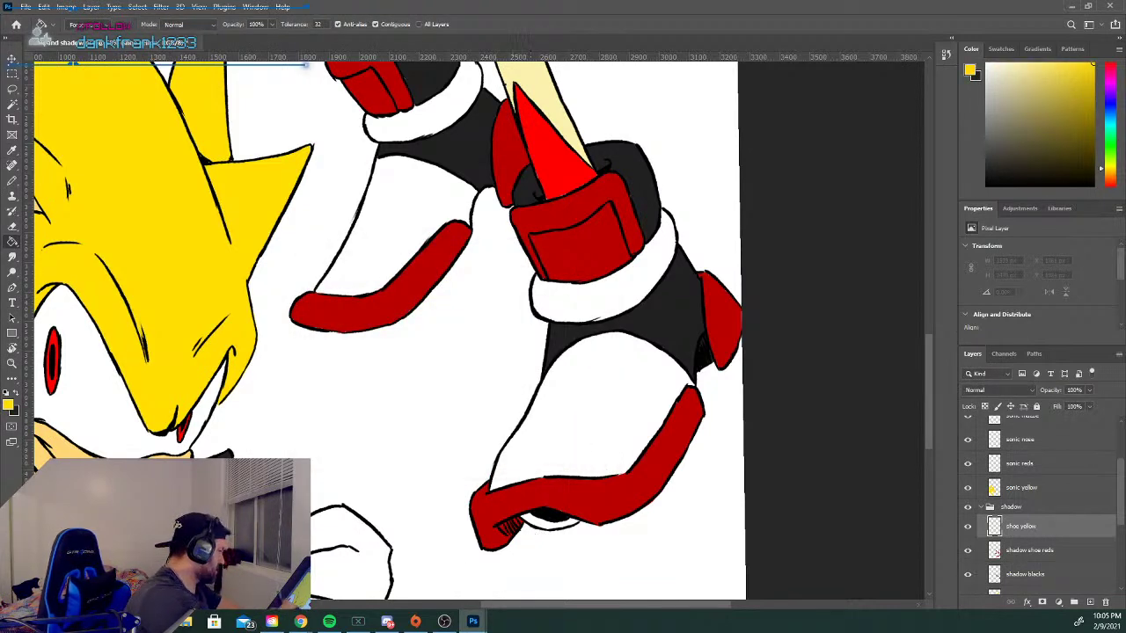
pyautogui.click(11, 181)
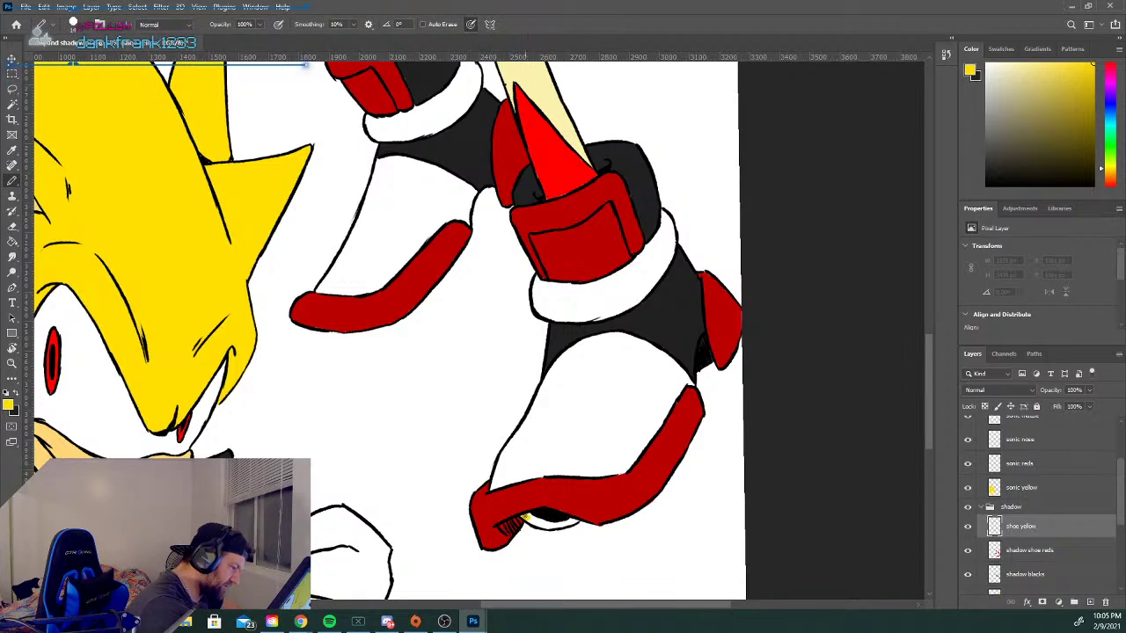
pyautogui.click(527, 517)
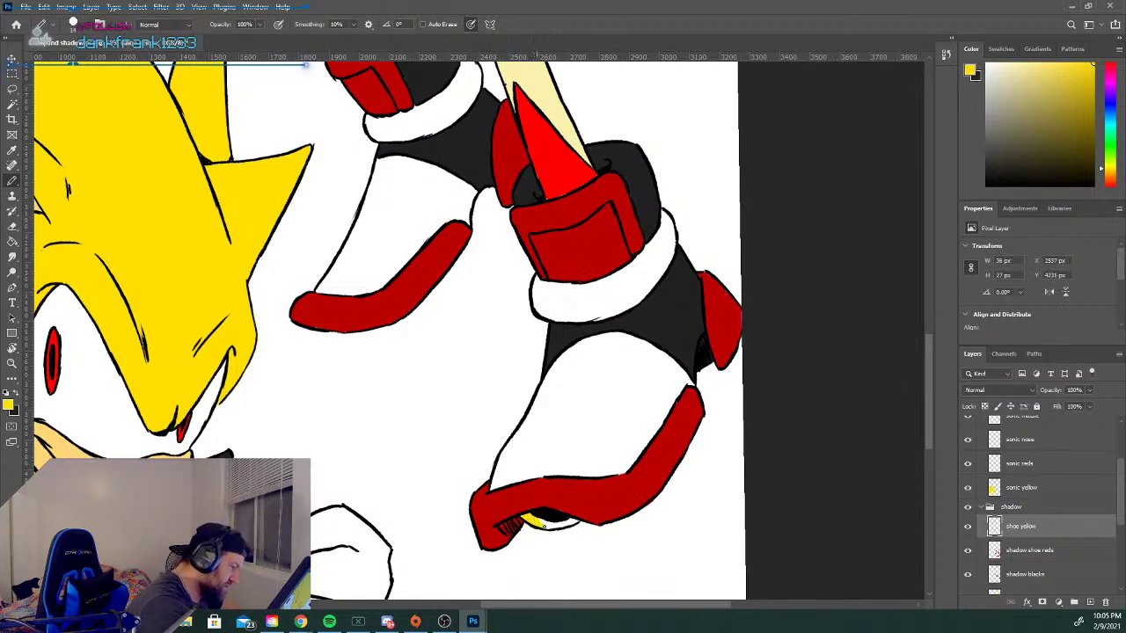
pyautogui.moveTo(525, 517); pyautogui.dragTo(572, 523)
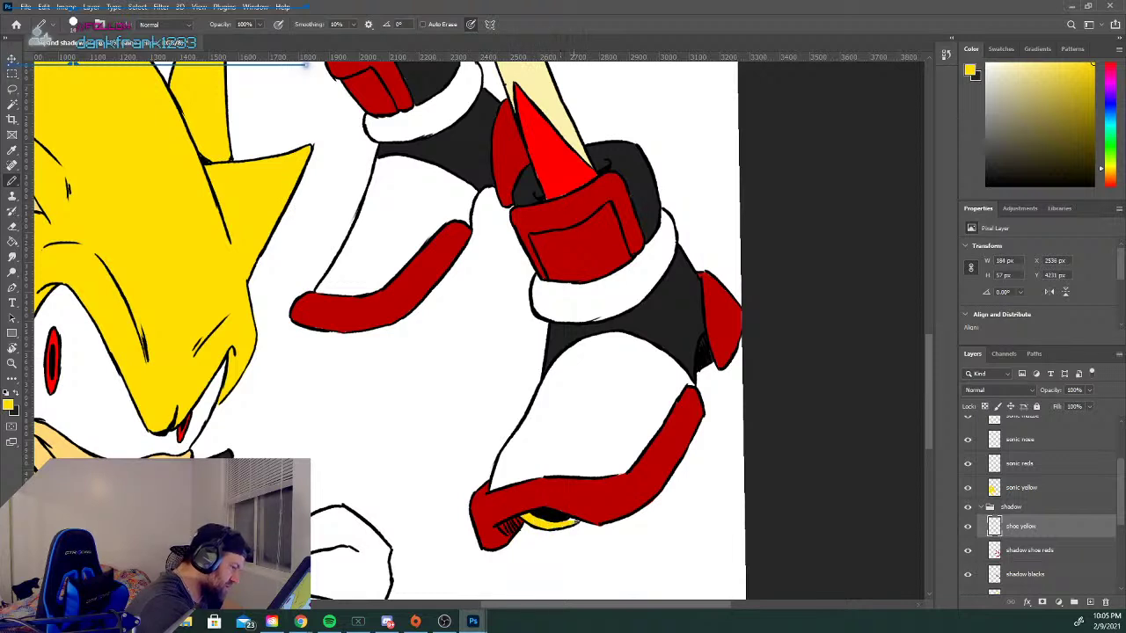
# Fill the outlined flap on Shadow's lowered-hand wrist cuff with dark red #ba0000 on the shadow shoe reds layer.
pyautogui.moveTo(927, 422); pyautogui.dragTo(908, 306)
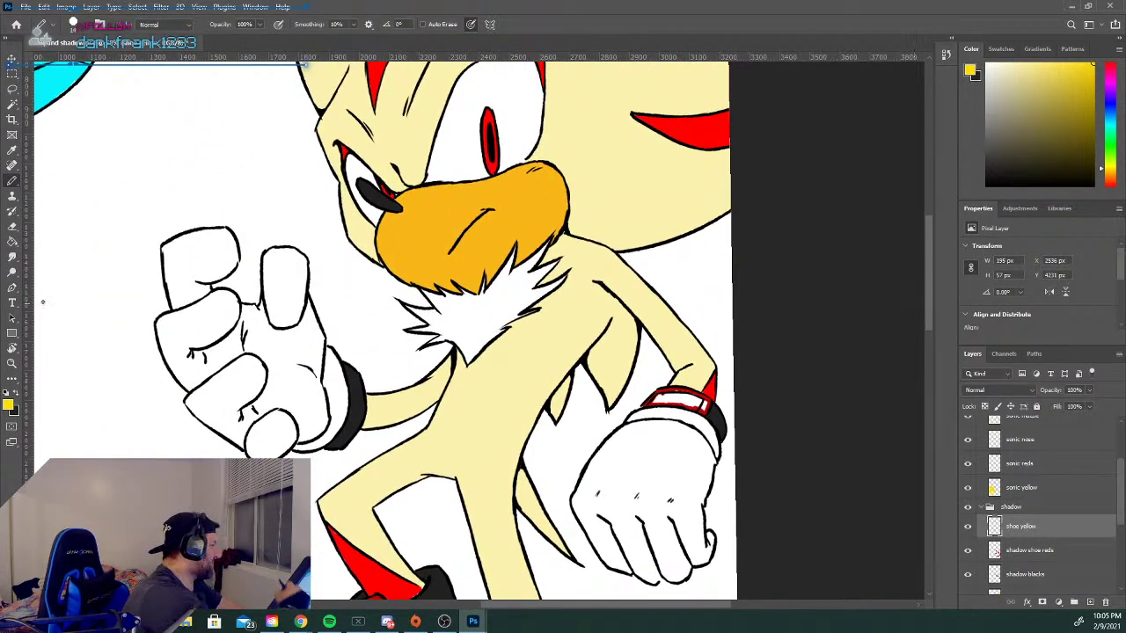
pyautogui.click(8, 403)
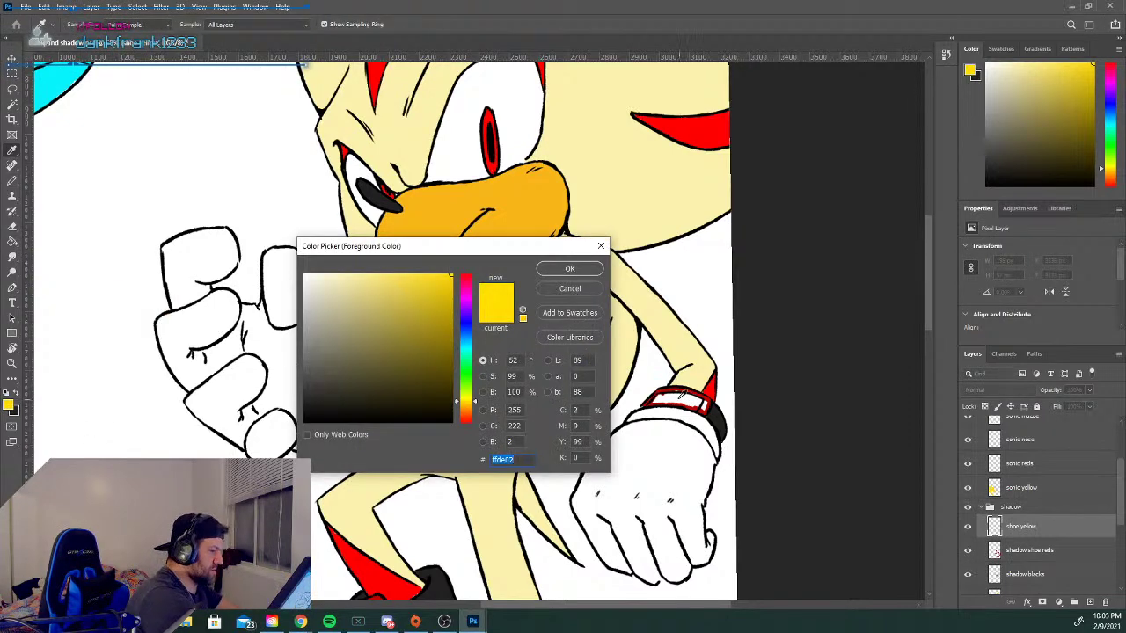
pyautogui.click(673, 385)
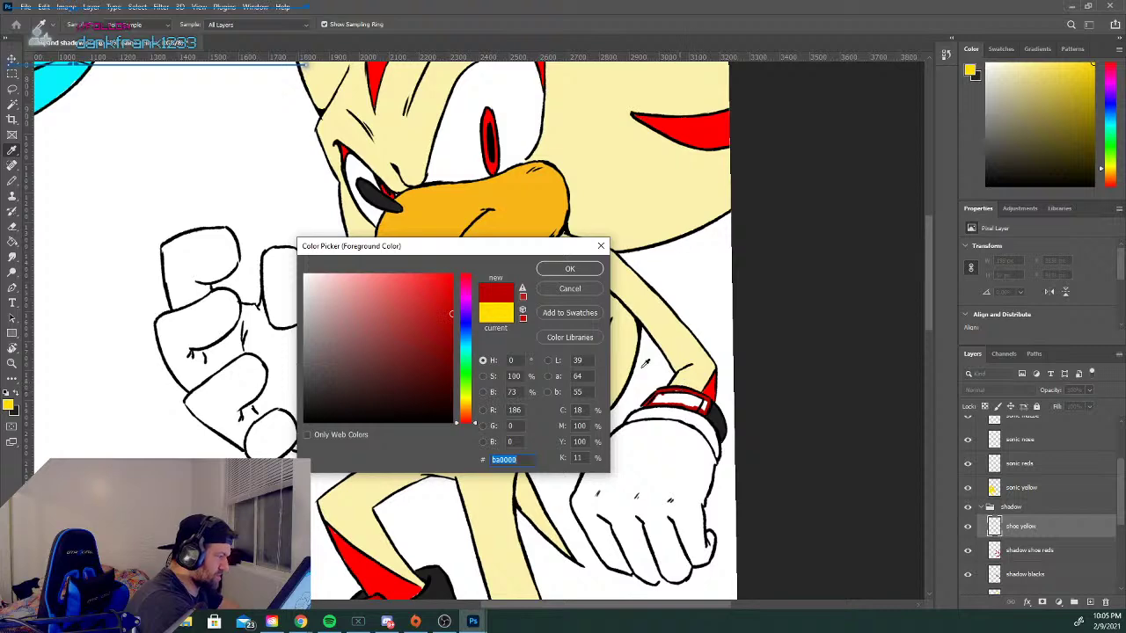
pyautogui.click(570, 268)
pyautogui.click(684, 406)
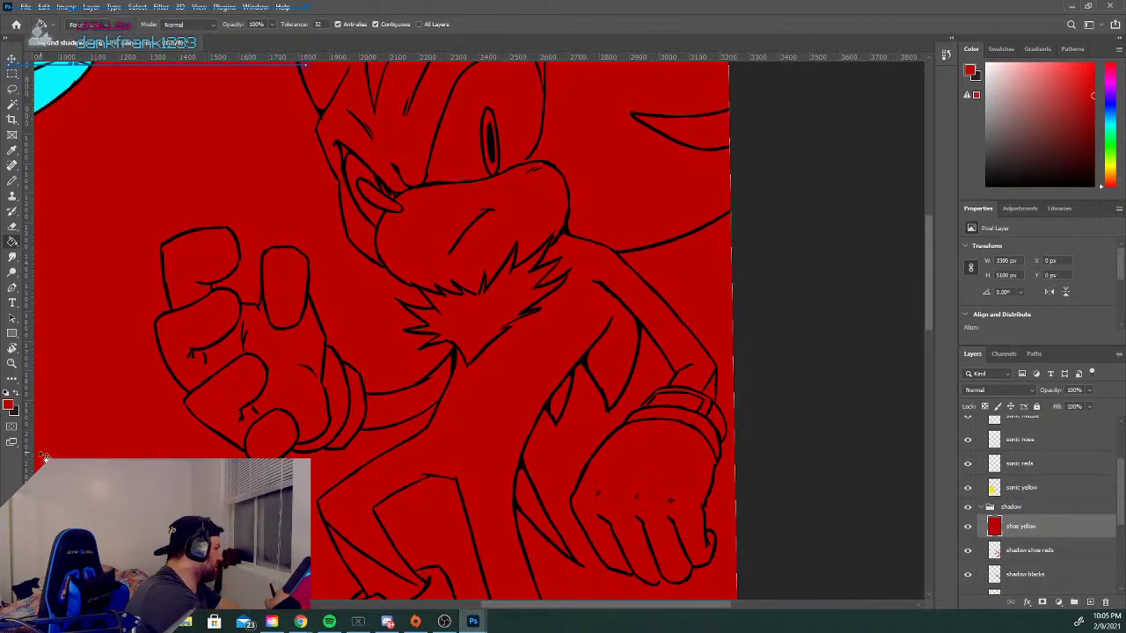
pyautogui.hotkey('ctrl', 'z')
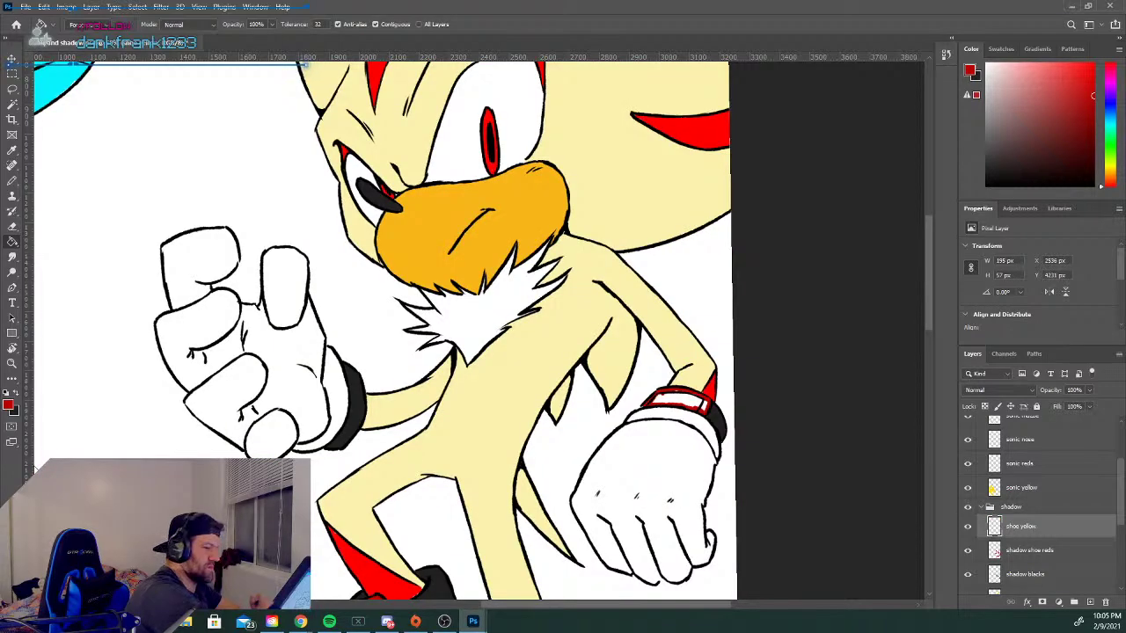
pyautogui.click(1036, 547)
pyautogui.click(684, 403)
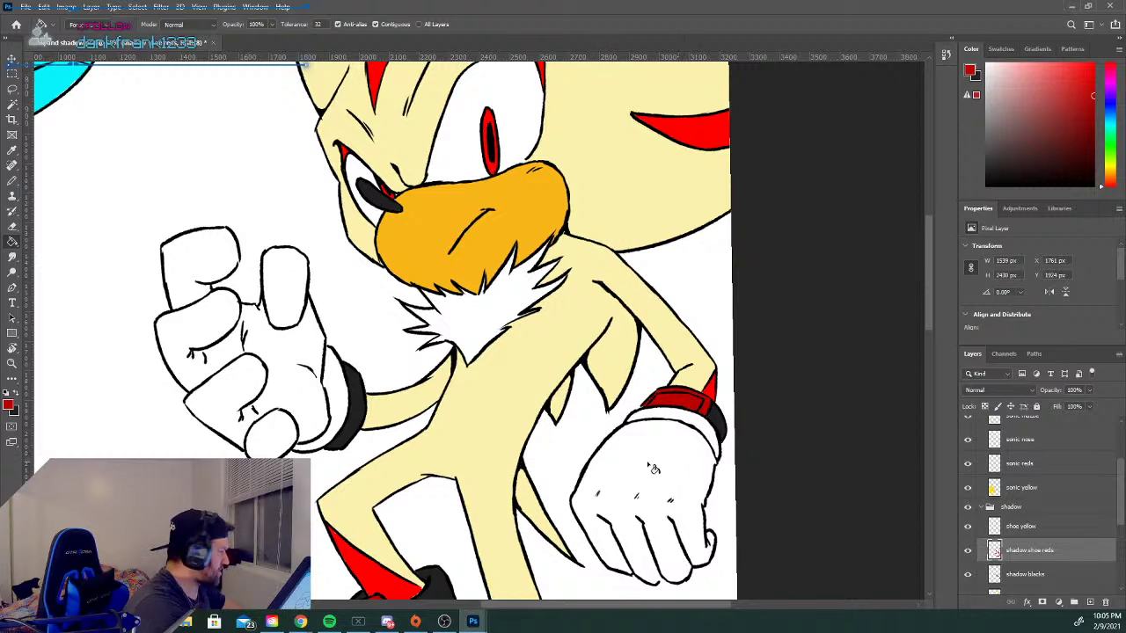
# Review the flat colours on Shadow's upper body and across the whole artwork.
pyautogui.click(12, 180)
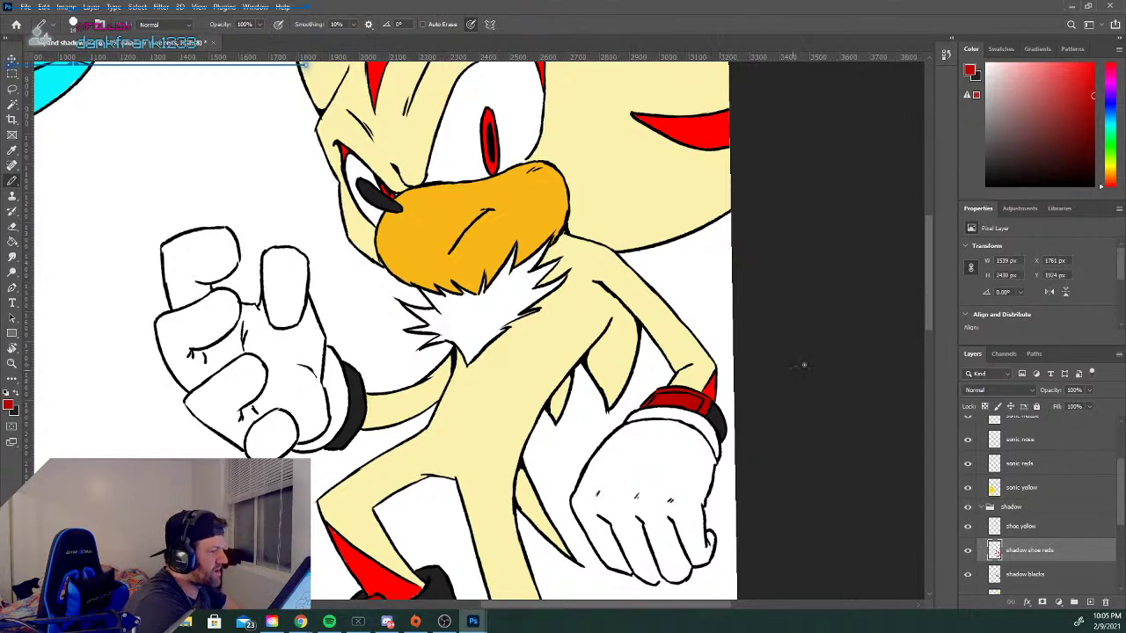
pyautogui.scroll(-2, 927, 278)
pyautogui.scroll(4, 930, 255)
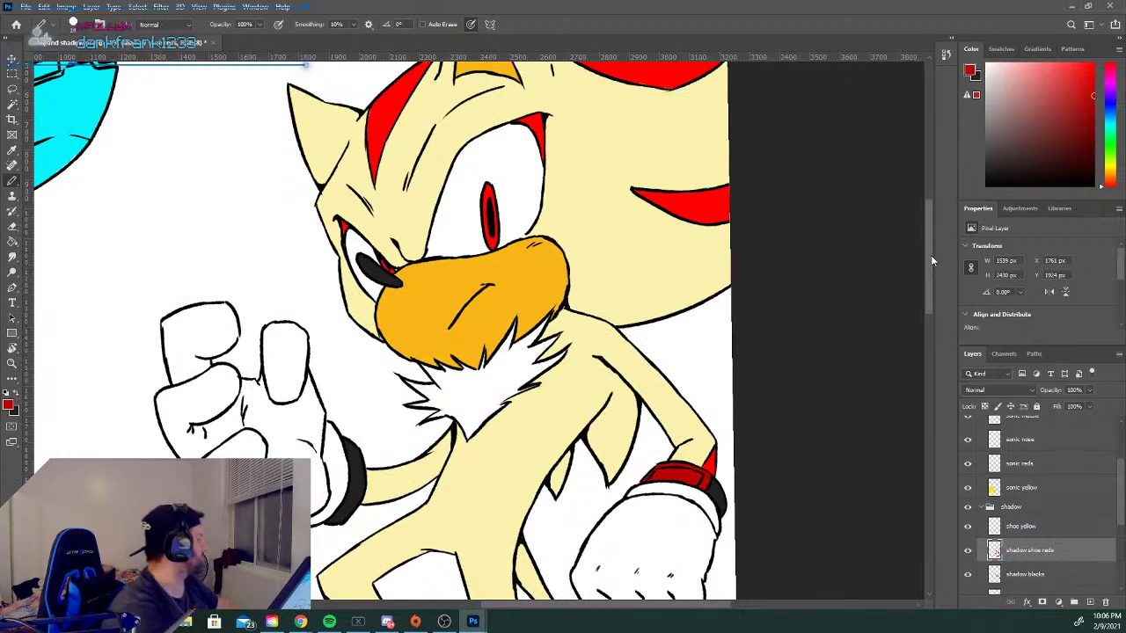
pyautogui.scroll(-5, 931, 261)
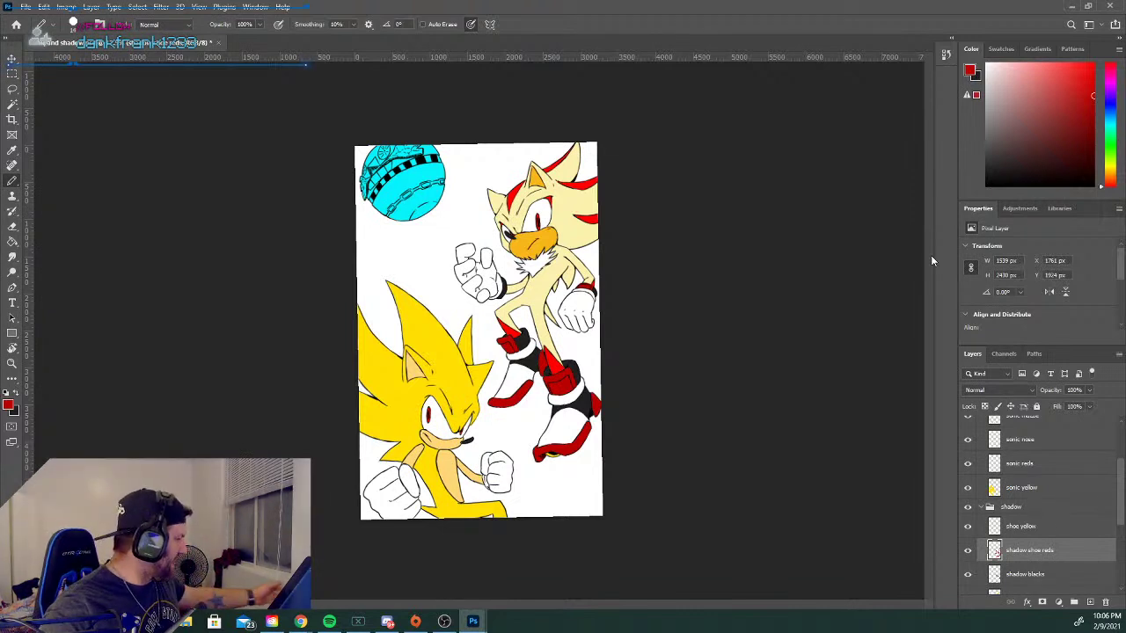
pyautogui.hotkey('ctrl', '-')
pyautogui.hotkey('ctrl', '+')
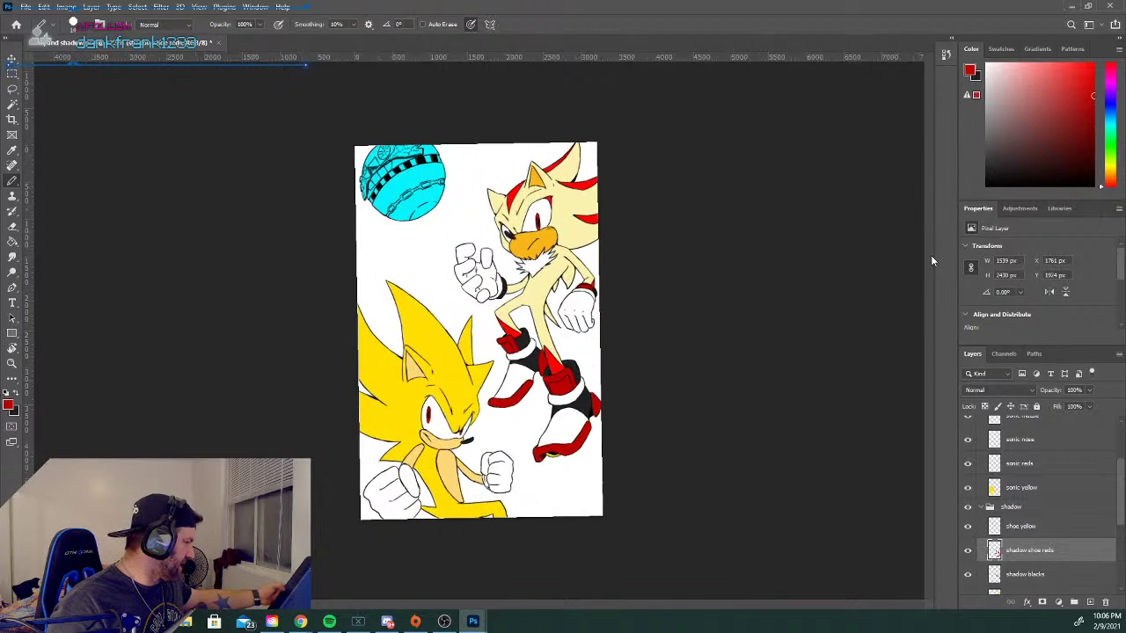
pyautogui.hotkey('ctrl', '+')
pyautogui.hotkey('ctrl', '+')
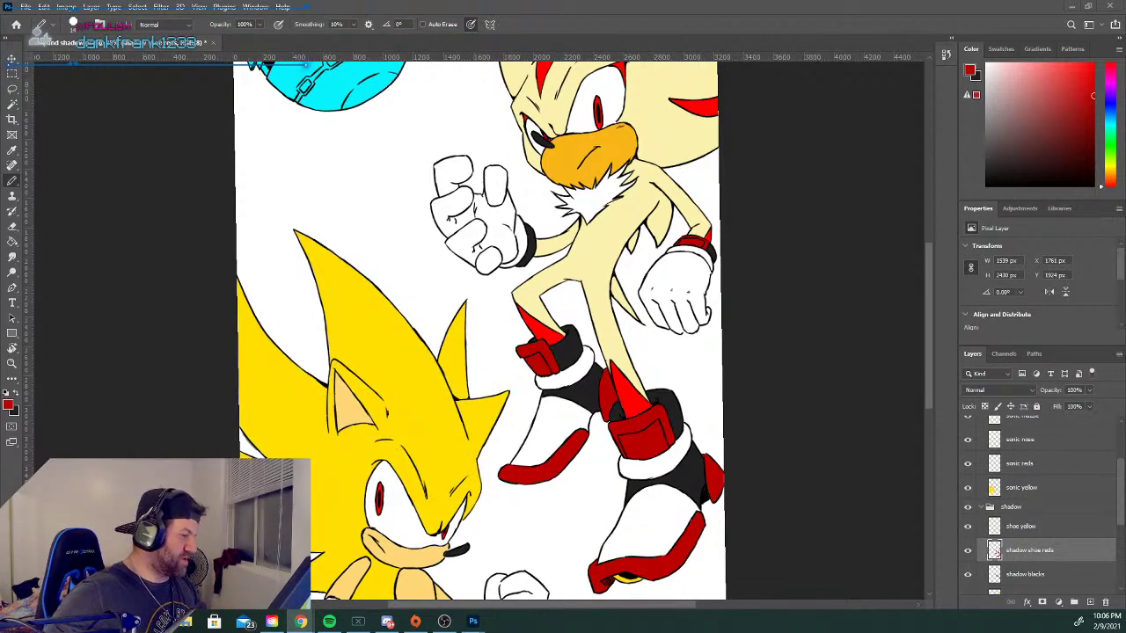
# Add a new layer above shoe yellow in the shadow group and name it rings.
pyautogui.click(1060, 538)
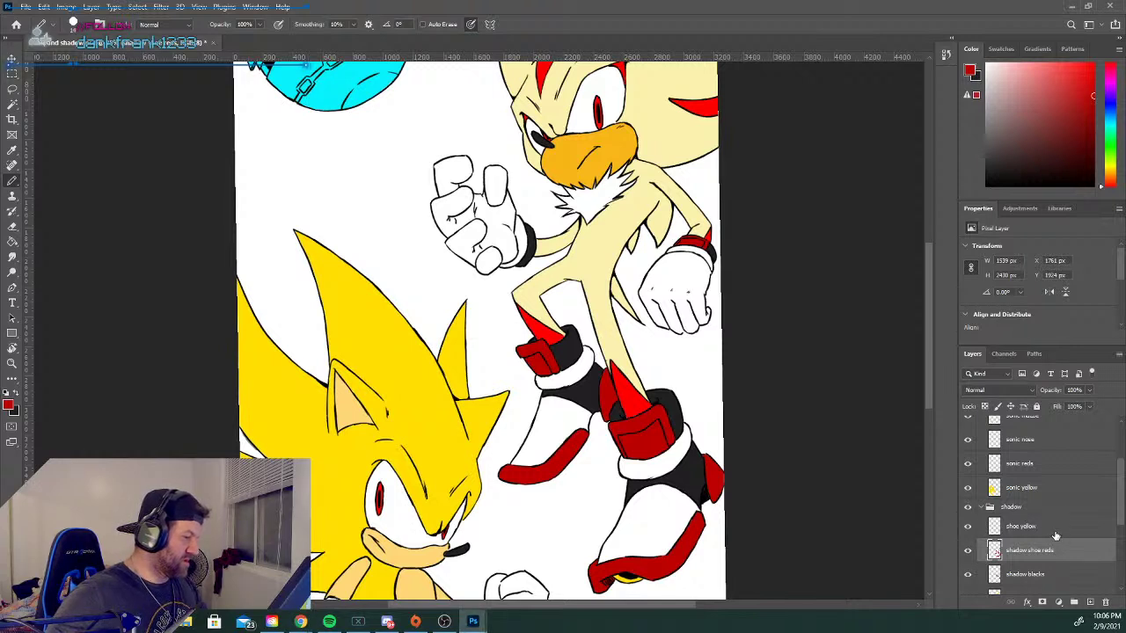
pyautogui.click(1055, 536)
pyautogui.click(1090, 602)
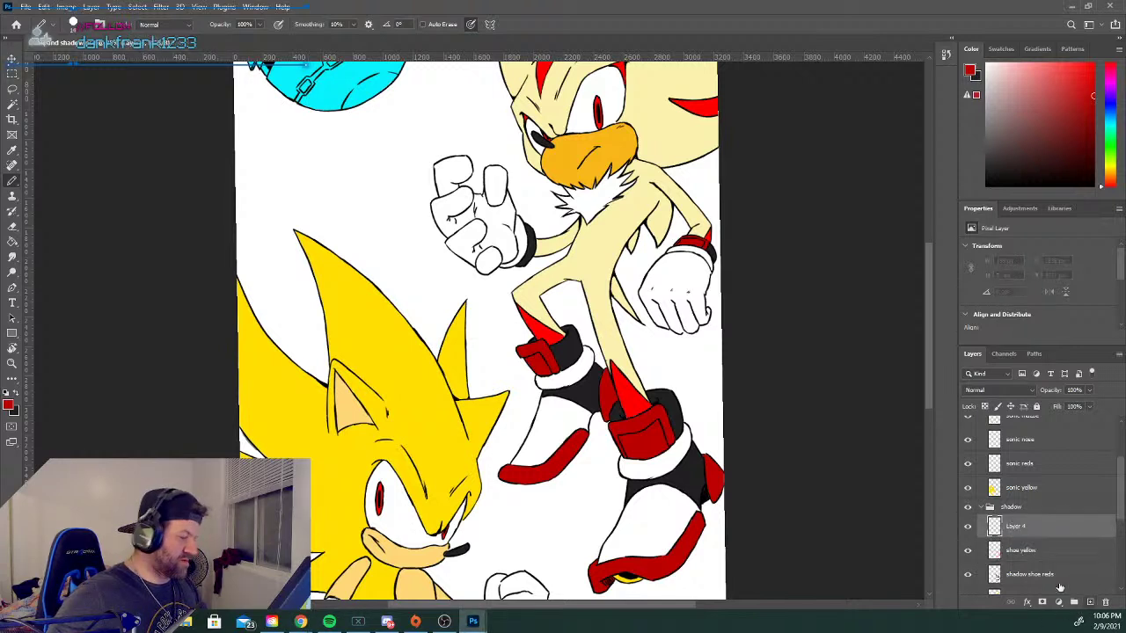
pyautogui.doubleClick(1017, 526)
pyautogui.write('sings')
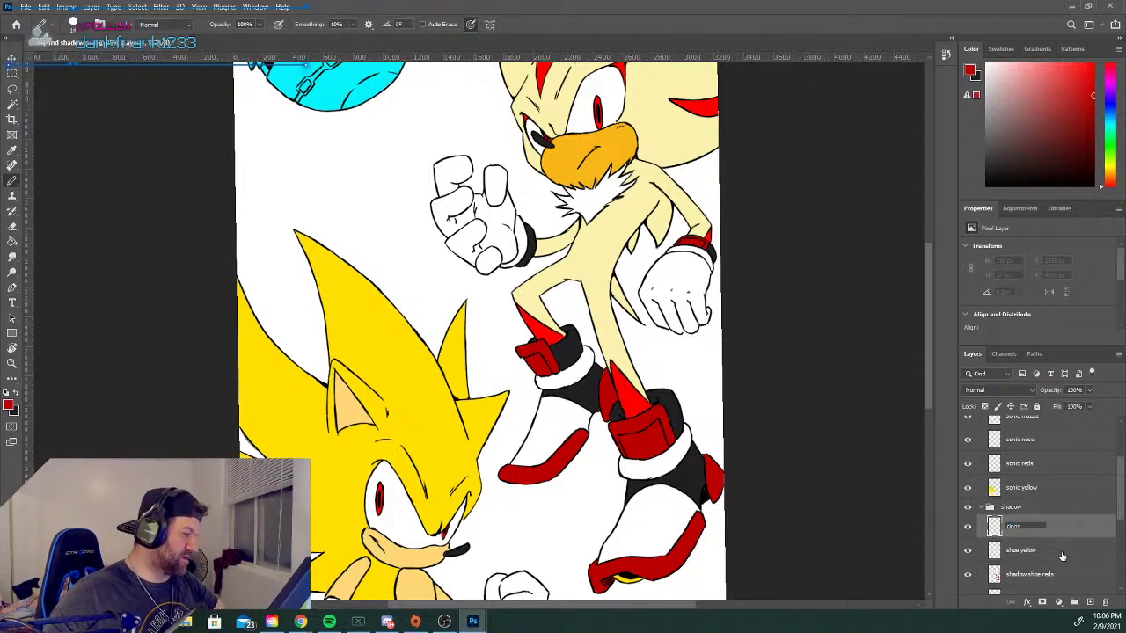
pyautogui.press('Return')
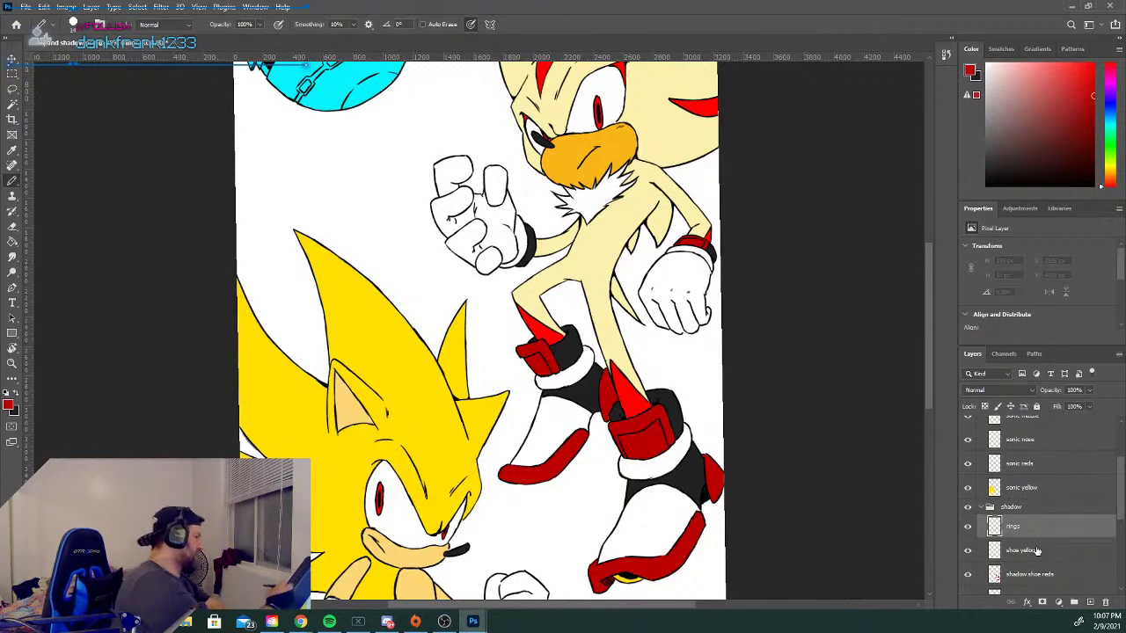
# Sample Sonic's yellow as the foreground colour and shift it to a warmer golden yellow with a hue of about 47°.
pyautogui.click(13, 152)
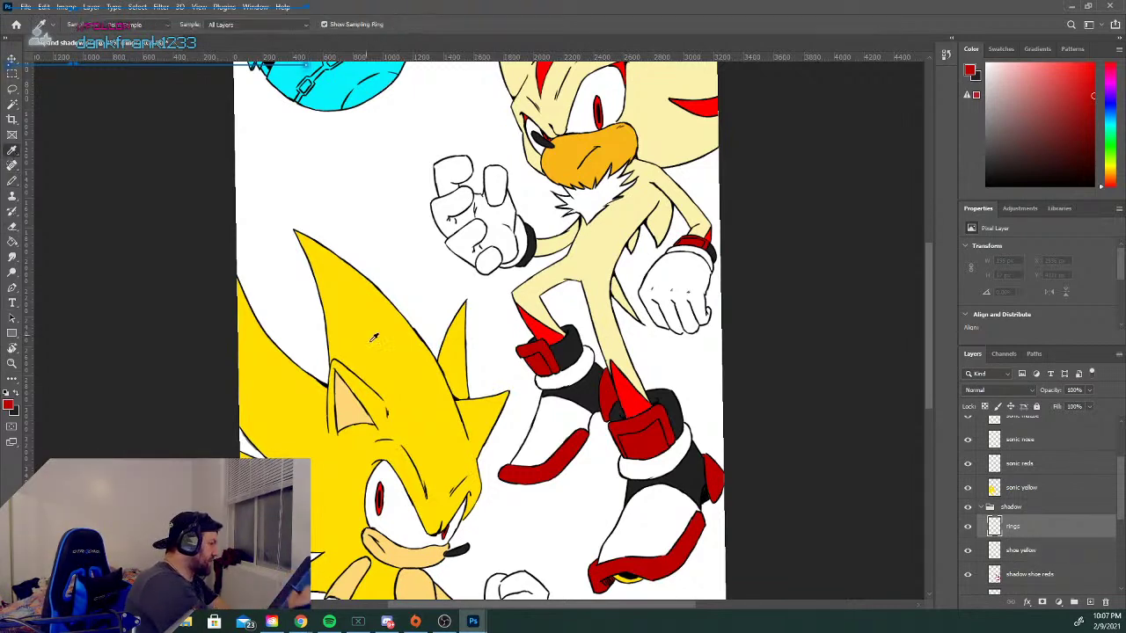
pyautogui.click(396, 338)
pyautogui.click(9, 405)
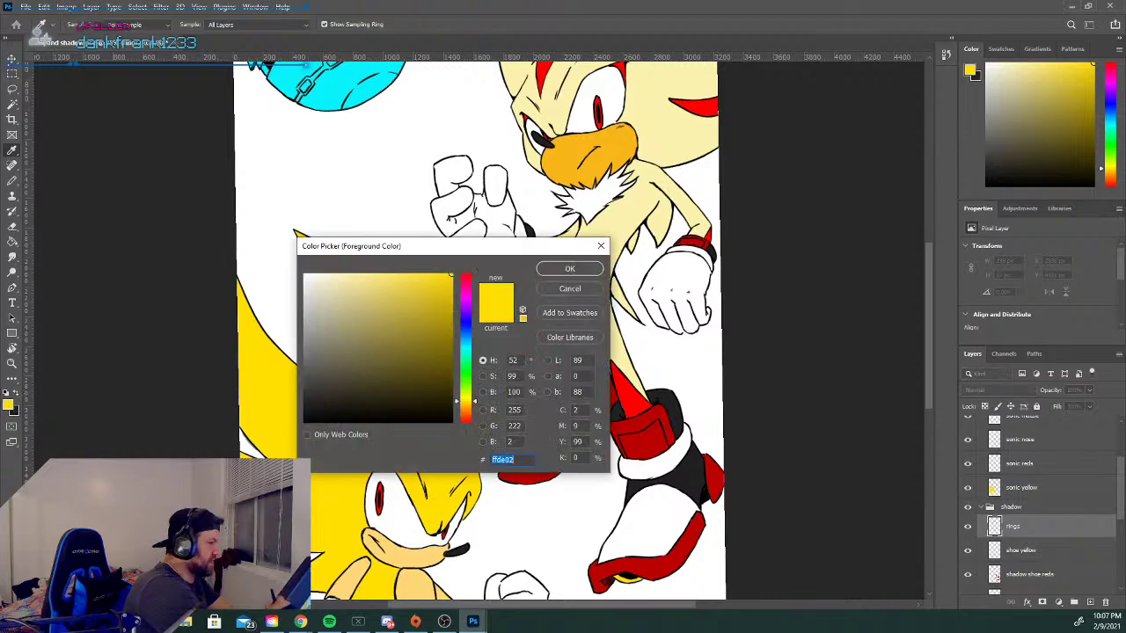
pyautogui.moveTo(440, 336); pyautogui.dragTo(483, 242)
pyautogui.moveTo(469, 405); pyautogui.dragTo(469, 407)
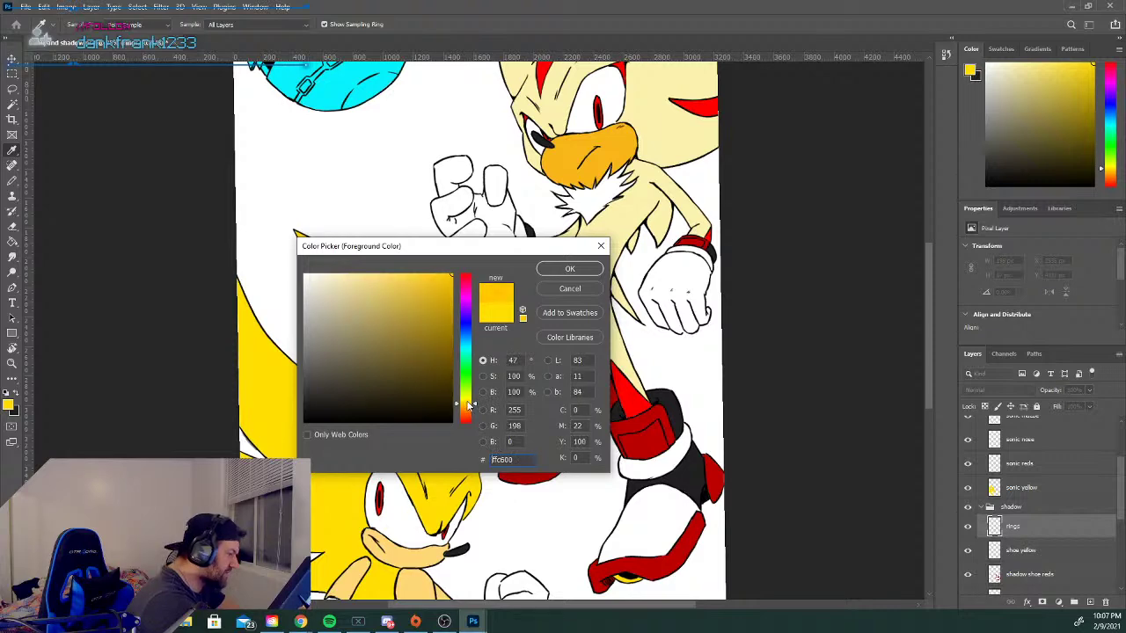
pyautogui.click(567, 271)
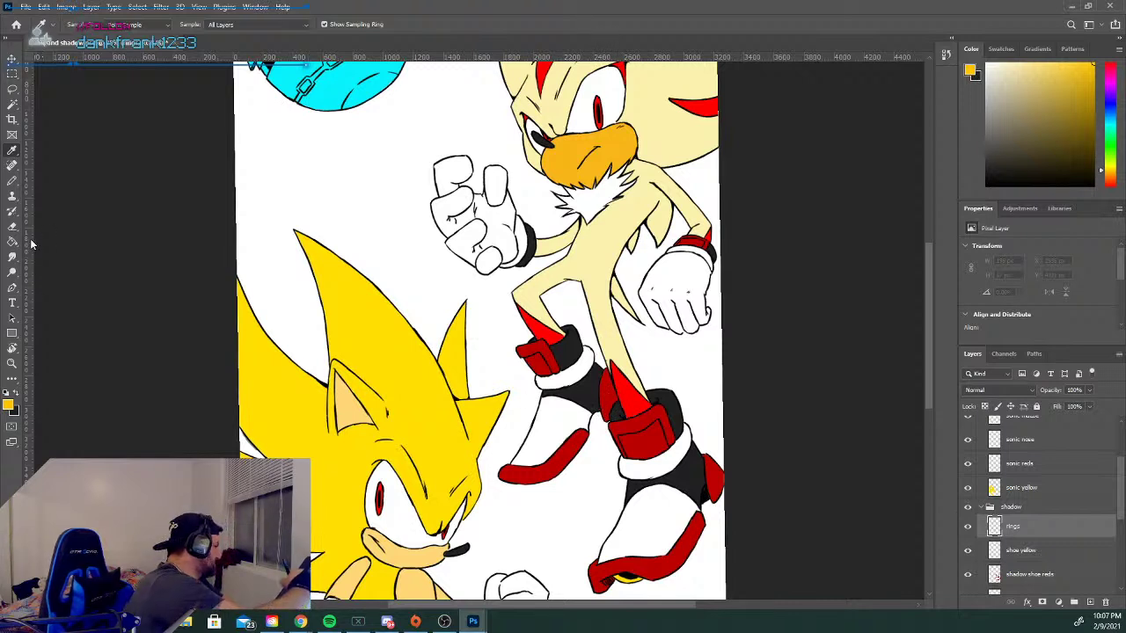
# Outline the ankle ring of Shadow's bent-leg shoe in golden yellow with the Pencil.
pyautogui.click(12, 180)
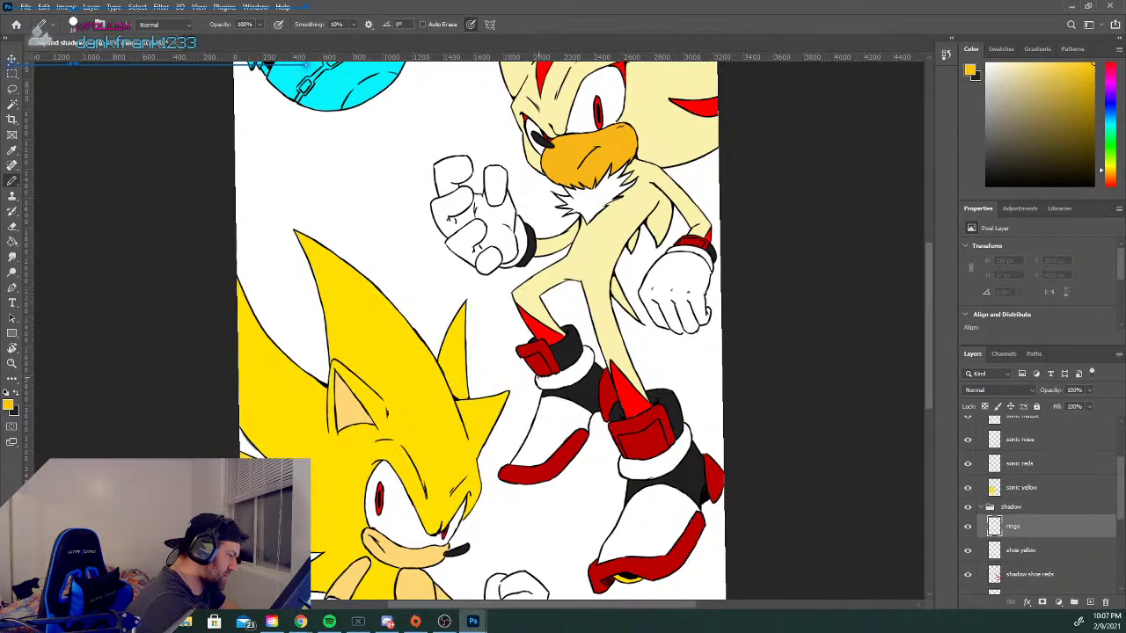
pyautogui.scroll(3, 542, 372)
pyautogui.scroll(-2, 925, 321)
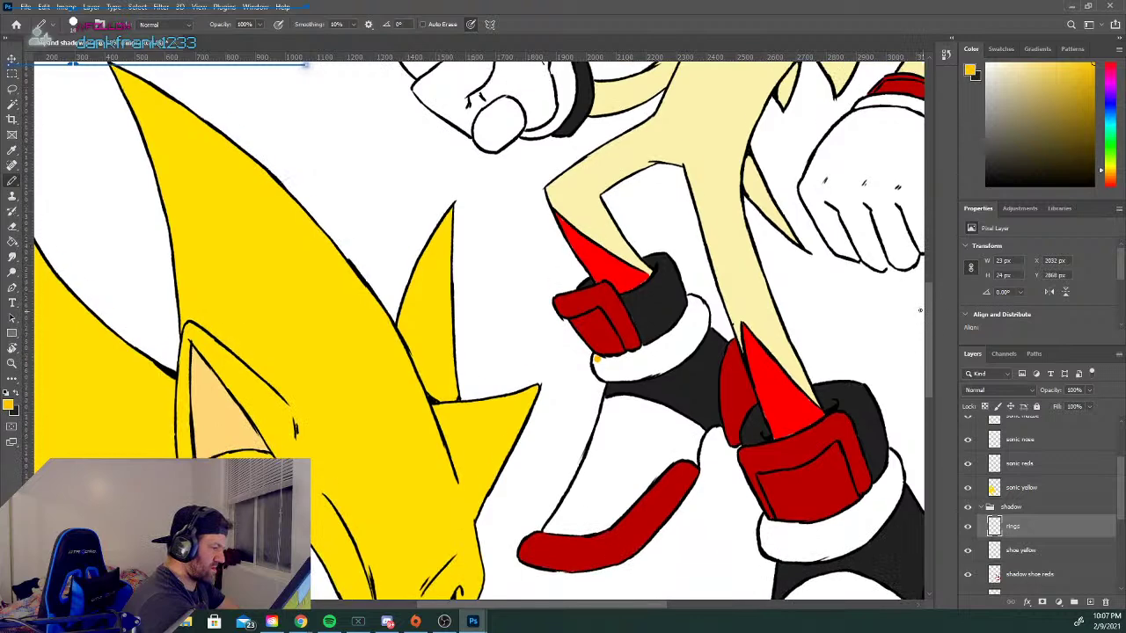
pyautogui.moveTo(594, 360)
pyautogui.mouseDown()
pyautogui.moveTo(624, 367)
pyautogui.moveTo(607, 380)
pyautogui.moveTo(661, 374)
pyautogui.moveTo(705, 306)
pyautogui.mouseUp()
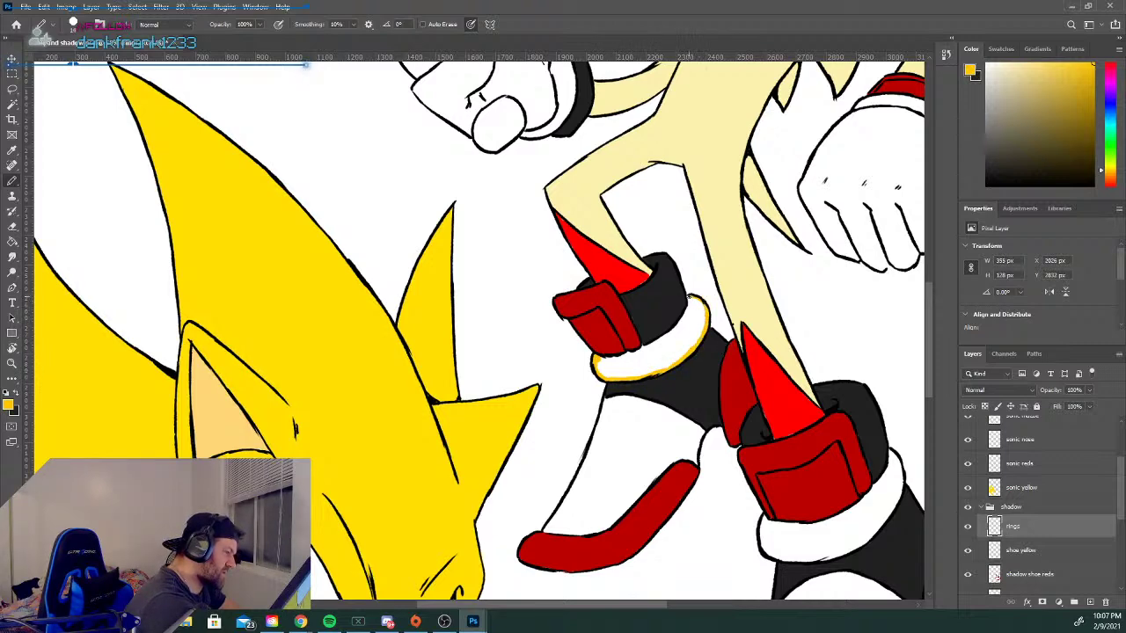
pyautogui.moveTo(673, 331); pyautogui.dragTo(653, 336)
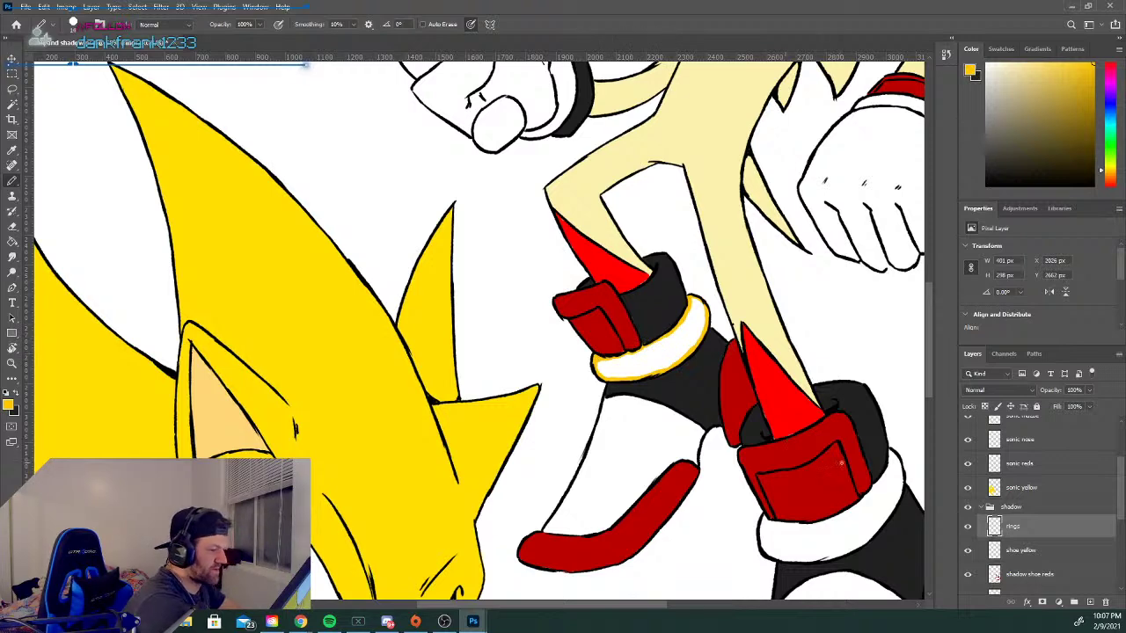
# Outline the ankle ring of Shadow's straight-leg shoe in golden yellow, along its upper edge, outer end and lower edge.
pyautogui.moveTo(638, 605); pyautogui.dragTo(677, 602)
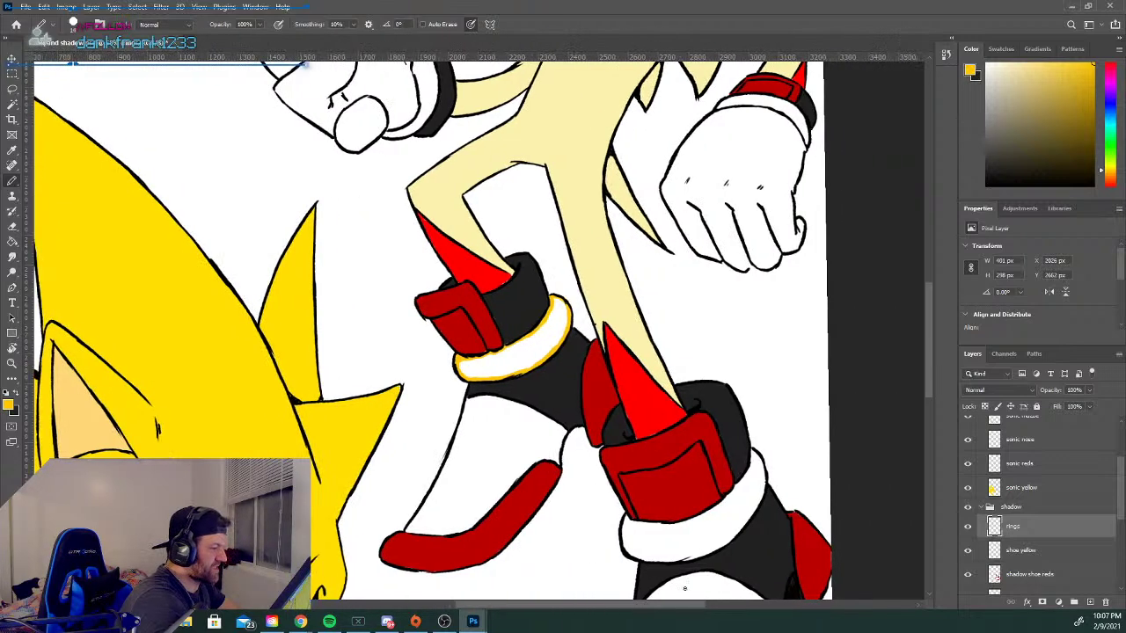
pyautogui.moveTo(924, 373); pyautogui.dragTo(924, 391)
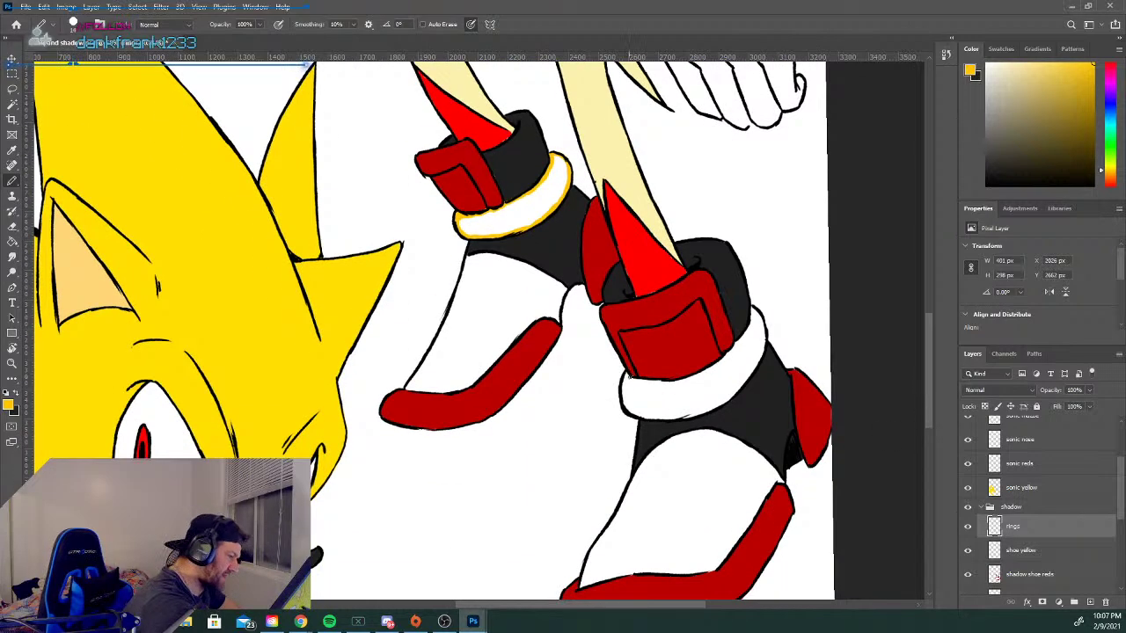
pyautogui.moveTo(624, 383)
pyautogui.mouseDown()
pyautogui.moveTo(658, 386)
pyautogui.moveTo(625, 381)
pyautogui.moveTo(693, 376)
pyautogui.moveTo(750, 326)
pyautogui.mouseUp()
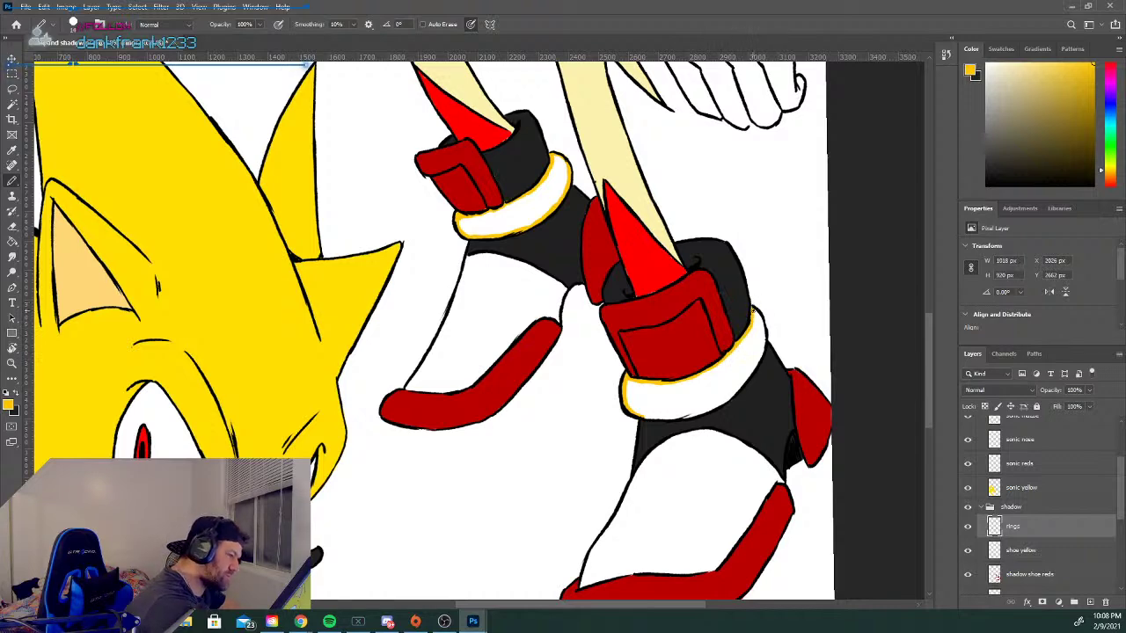
pyautogui.moveTo(763, 323); pyautogui.dragTo(752, 374)
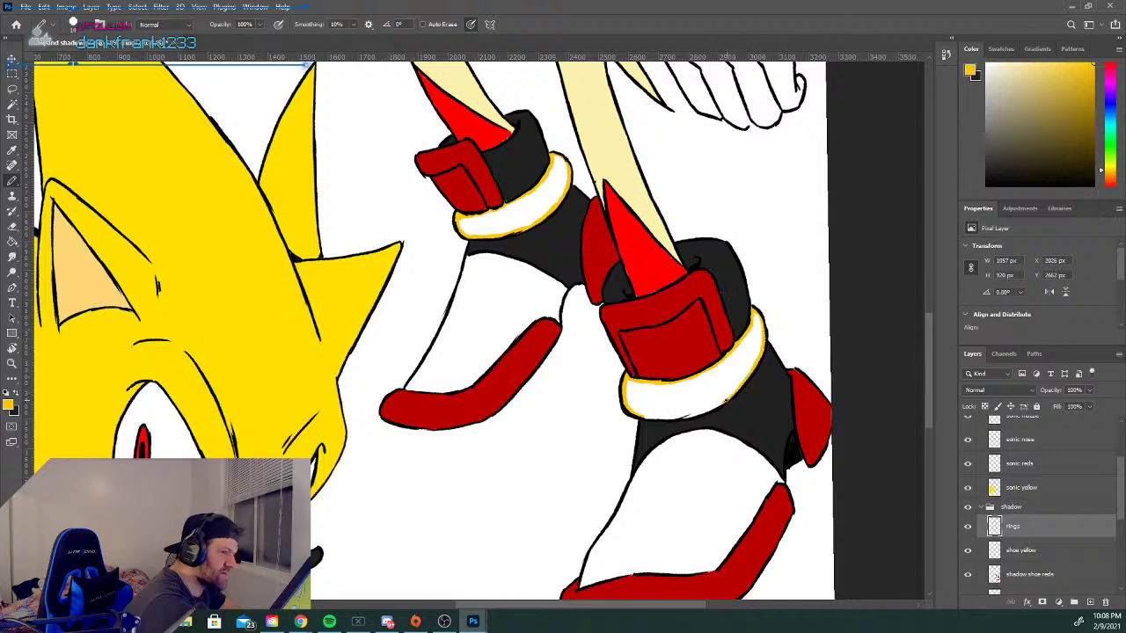
pyautogui.moveTo(660, 419); pyautogui.dragTo(721, 404)
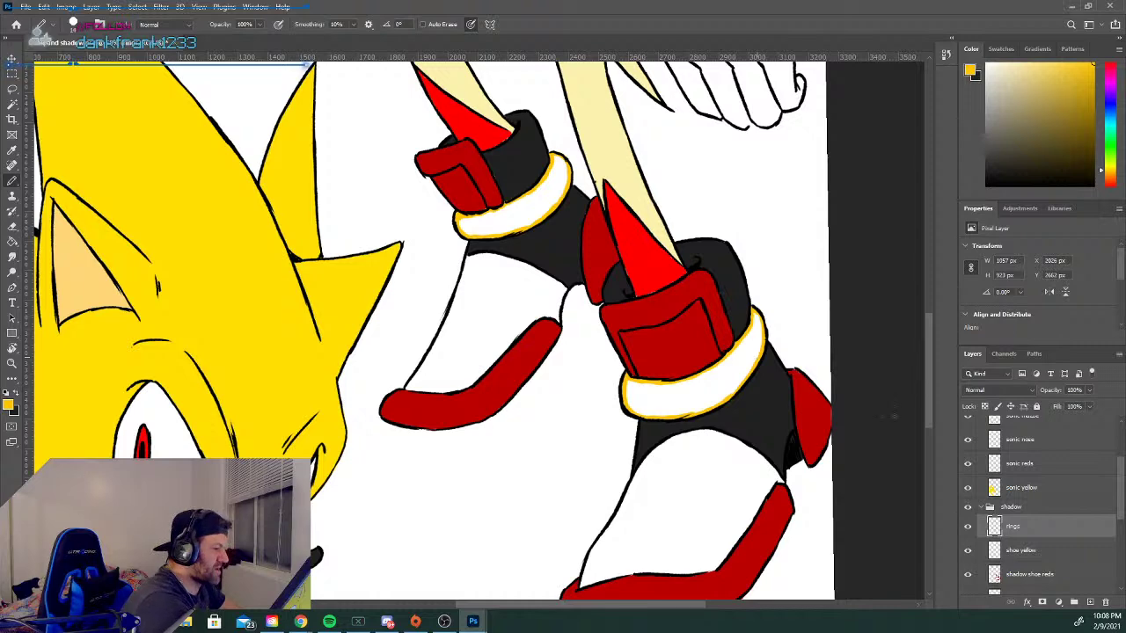
pyautogui.moveTo(924, 412); pyautogui.dragTo(930, 347)
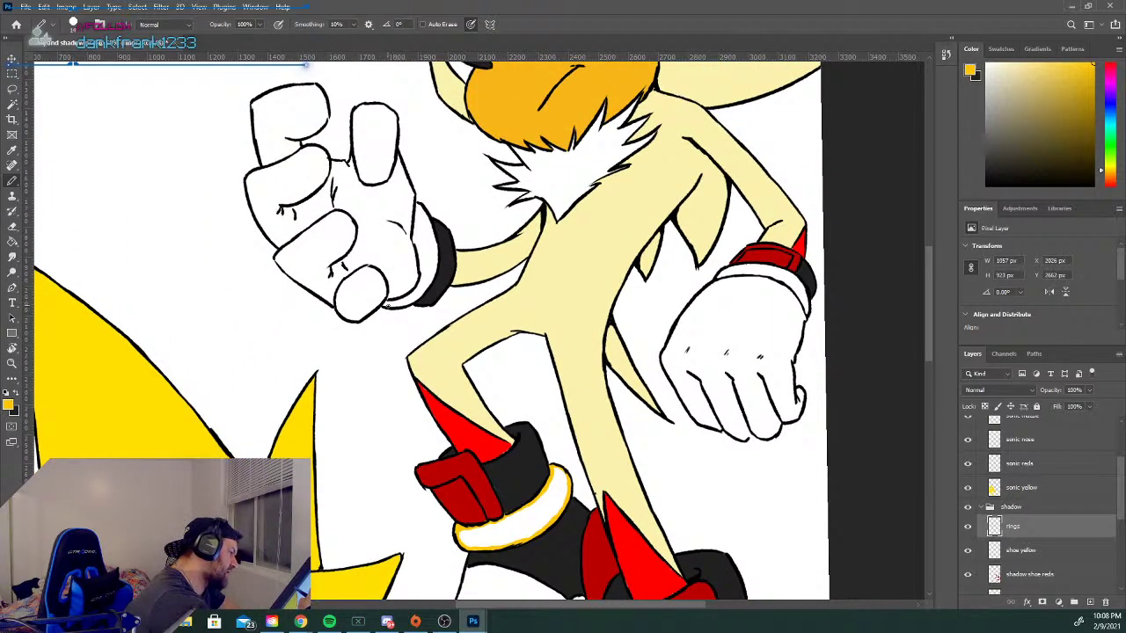
# Outline the rings at both of Shadow's wrists in golden yellow with the Pencil on the rings layer.
pyautogui.moveTo(385, 304)
pyautogui.mouseDown()
pyautogui.moveTo(416, 290)
pyautogui.moveTo(413, 228)
pyautogui.moveTo(428, 220)
pyautogui.moveTo(430, 283)
pyautogui.moveTo(408, 304)
pyautogui.mouseUp()
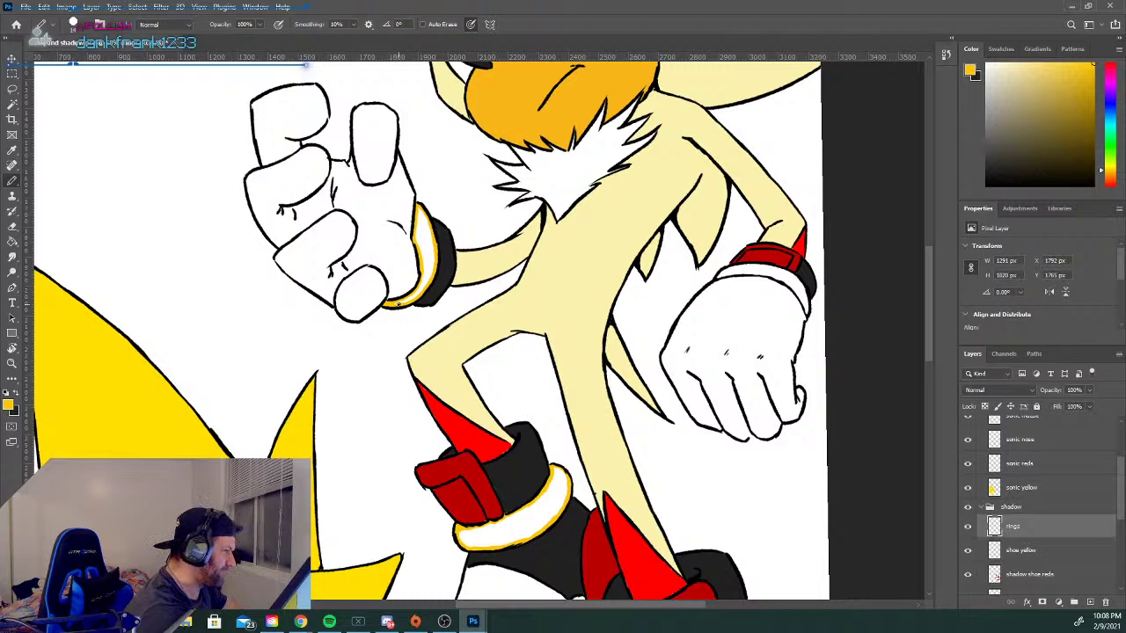
pyautogui.moveTo(719, 273); pyautogui.dragTo(763, 266)
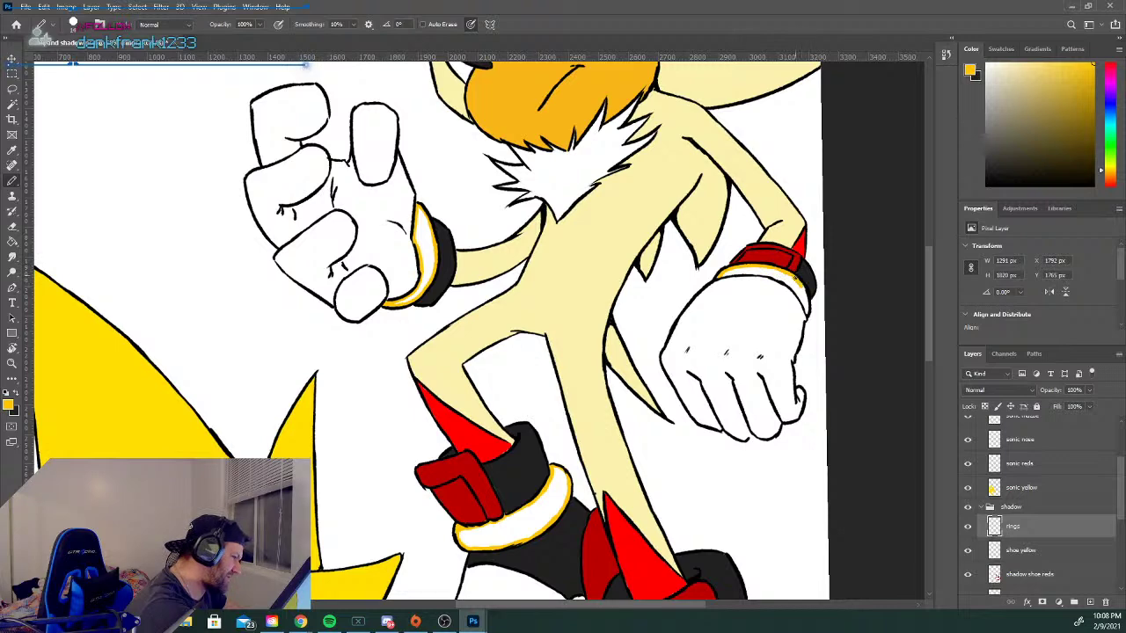
pyautogui.moveTo(796, 278)
pyautogui.mouseDown()
pyautogui.moveTo(807, 313)
pyautogui.moveTo(799, 298)
pyautogui.mouseUp()
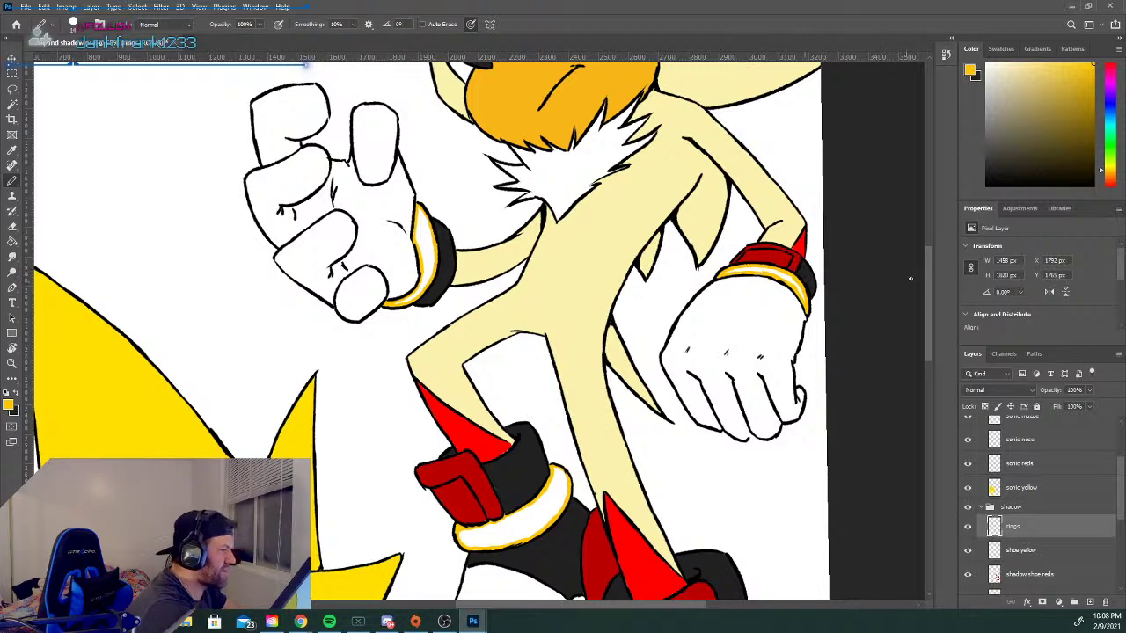
# Fill Shadow's two wrist rings and two ankle rings with golden yellow using the Paint Bucket.
pyautogui.moveTo(927, 287); pyautogui.dragTo(932, 320)
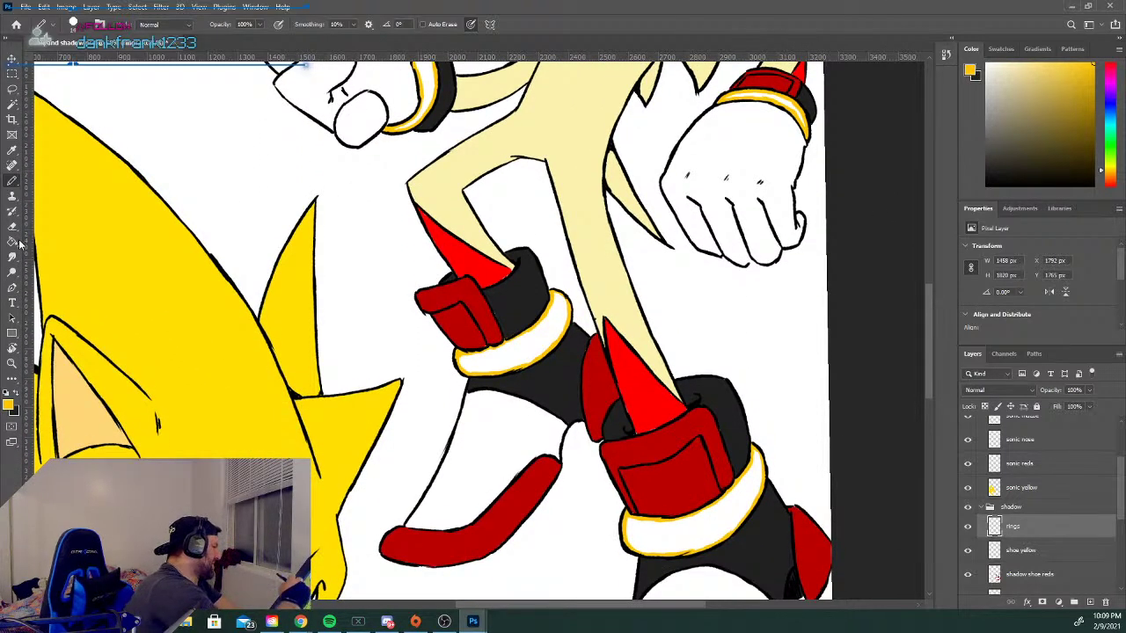
pyautogui.press('g')
pyautogui.click(444, 92)
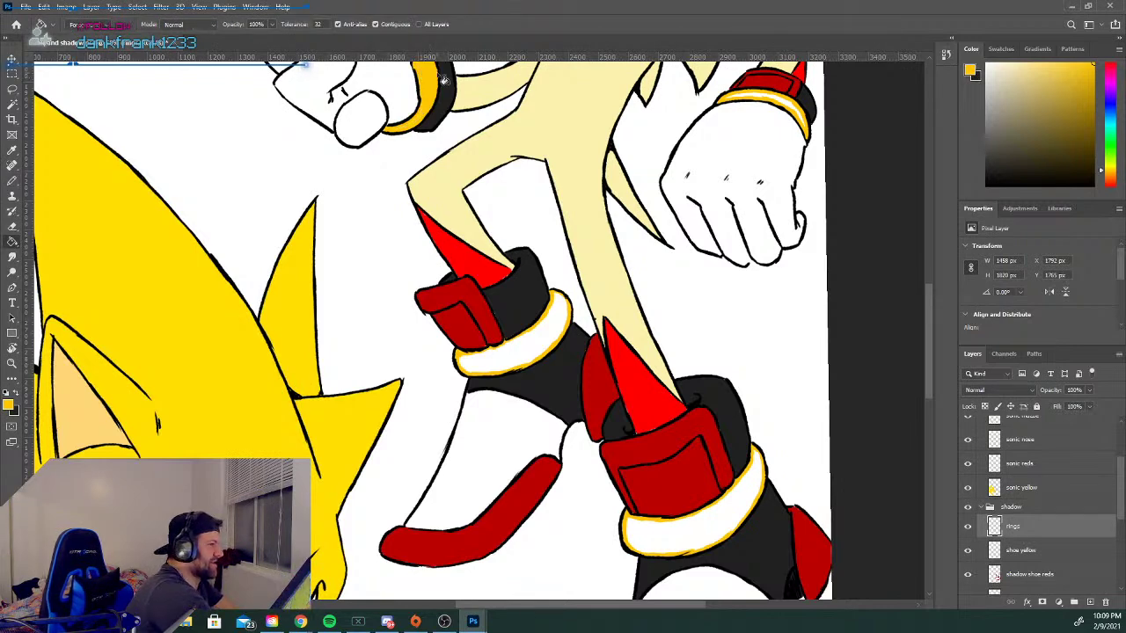
pyautogui.click(791, 108)
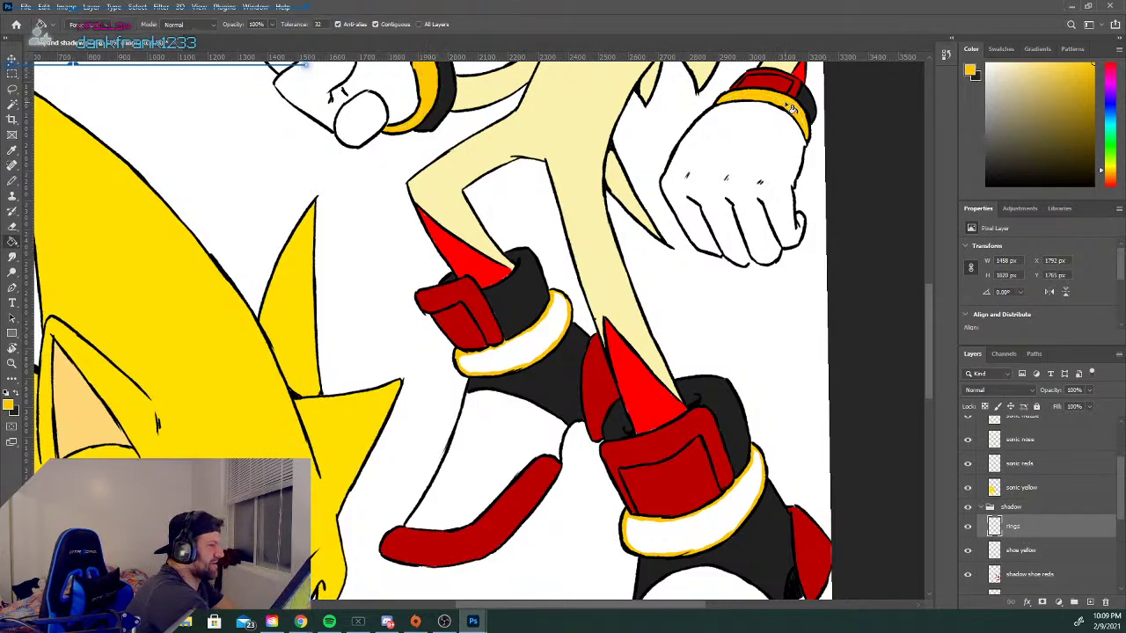
pyautogui.click(712, 538)
pyautogui.click(524, 351)
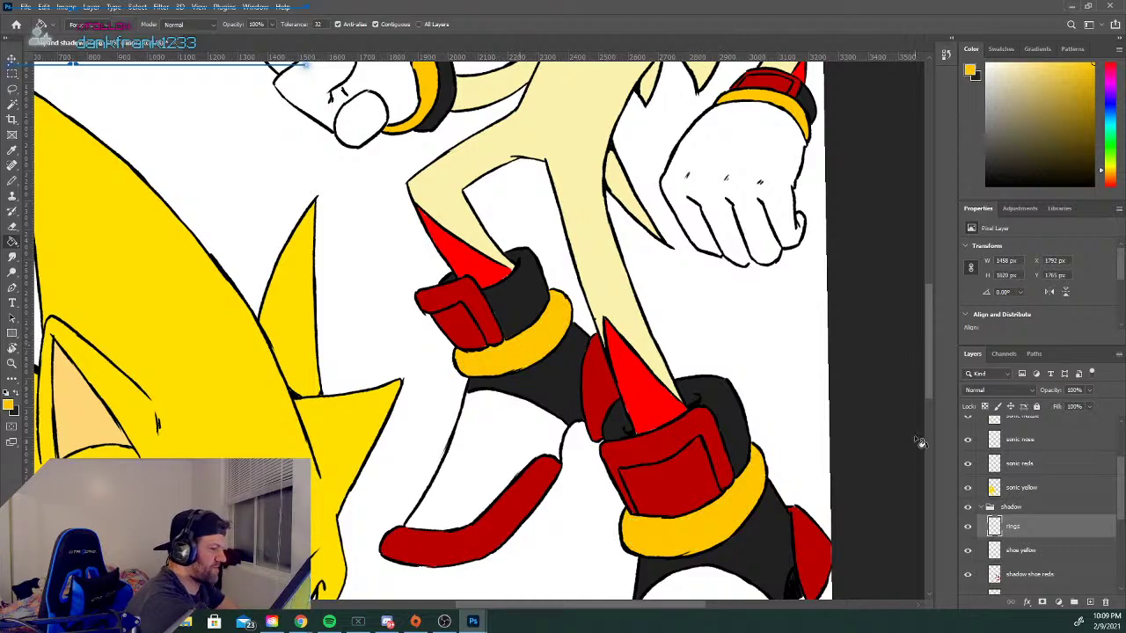
# Examine the whole drawing, from Shadow's shoes up to his head and Sonic below, for areas still lacking flat colour.
pyautogui.scroll(-1, 934, 379)
pyautogui.scroll(-3, 934, 379)
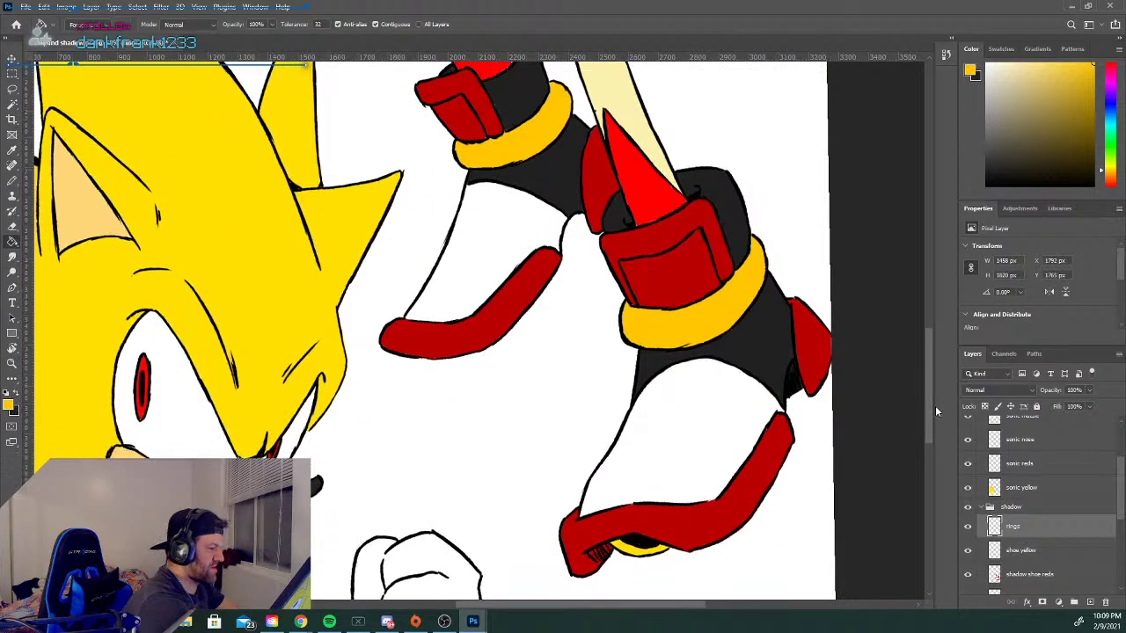
pyautogui.scroll(8, 935, 407)
pyautogui.scroll(2, 914, 283)
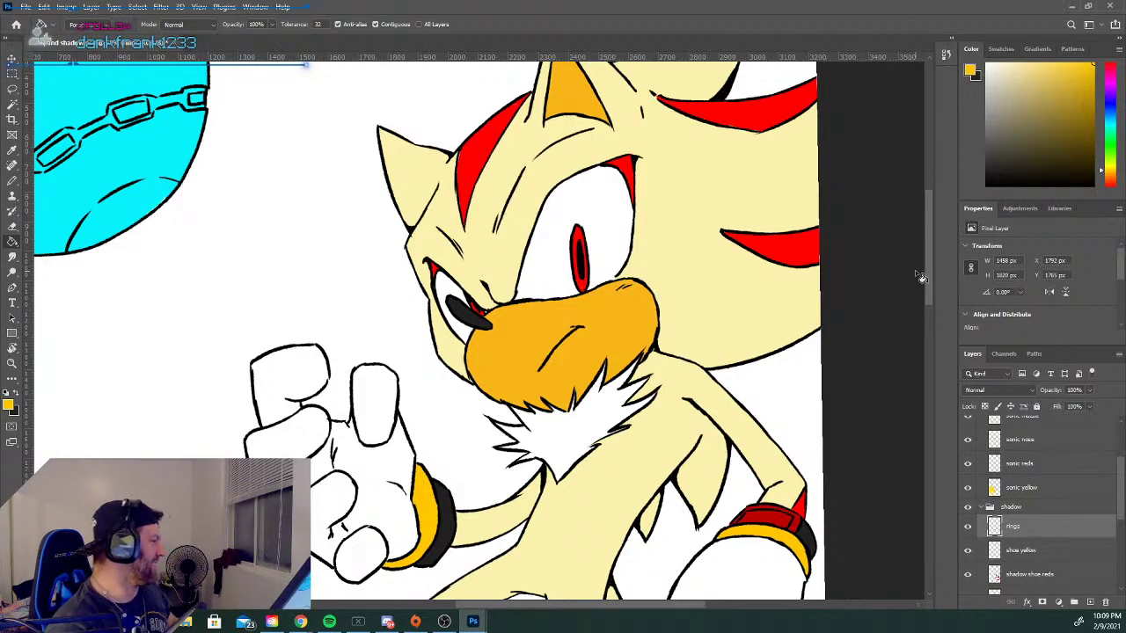
pyautogui.hotkey('ctrl', '-')
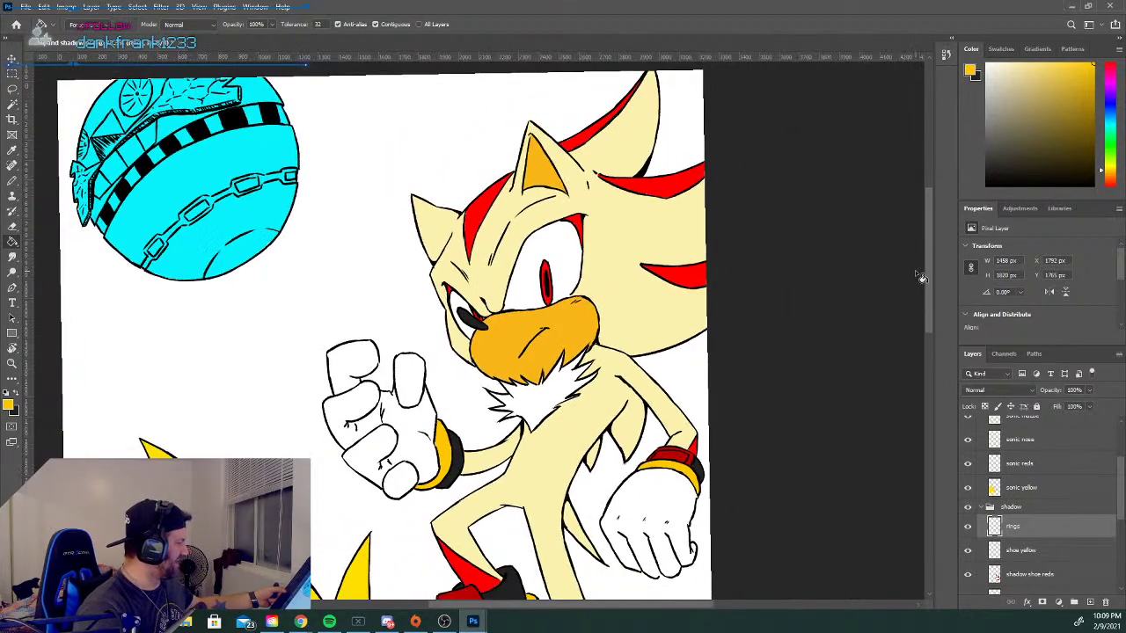
pyautogui.hotkey('ctrl', '-')
pyautogui.hotkey('ctrl', '+')
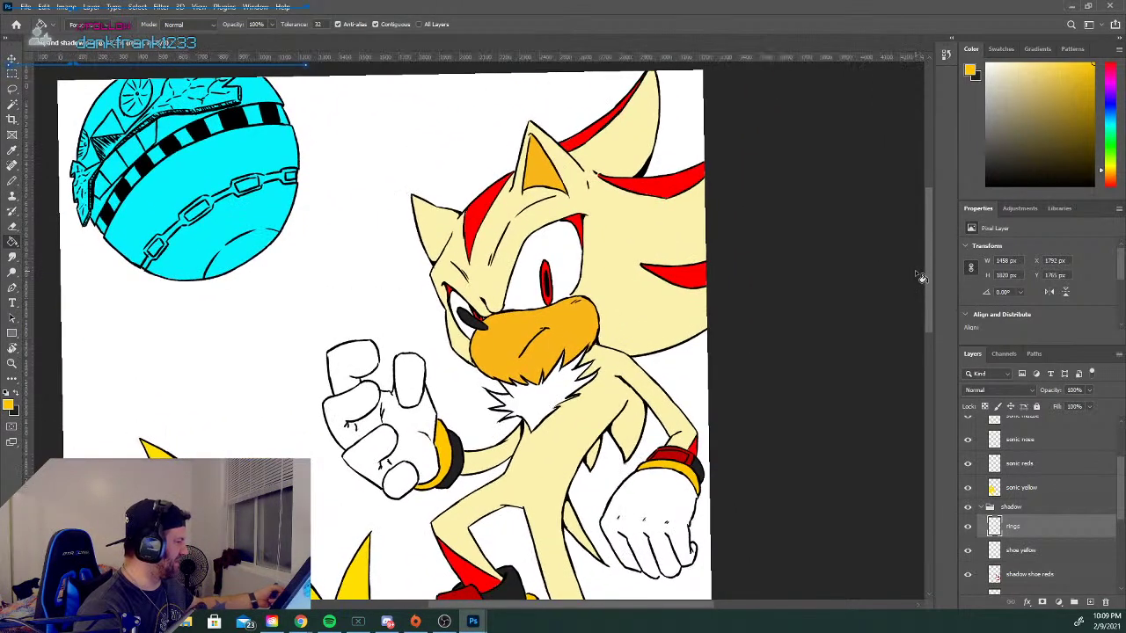
pyautogui.scroll(-5, 927, 265)
pyautogui.moveTo(935, 313); pyautogui.dragTo(939, 390)
pyautogui.hotkey('ctrl', '-')
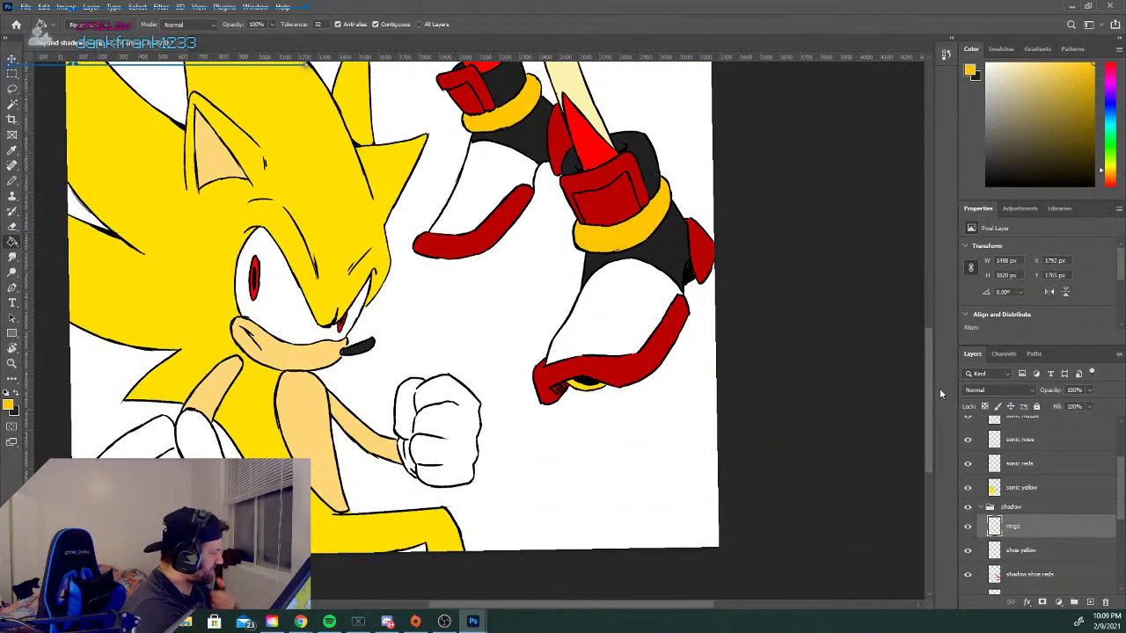
pyautogui.hotkey('ctrl', '+')
pyautogui.moveTo(939, 388); pyautogui.dragTo(943, 270)
pyautogui.hotkey('ctrl', '-')
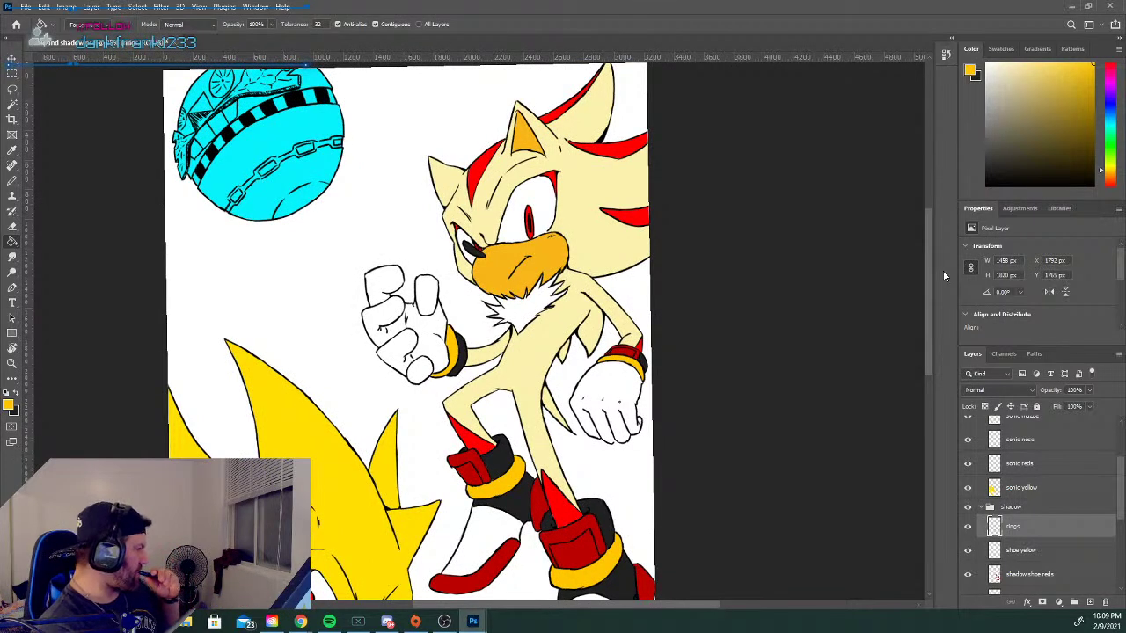
pyautogui.hotkey('ctrl', '-')
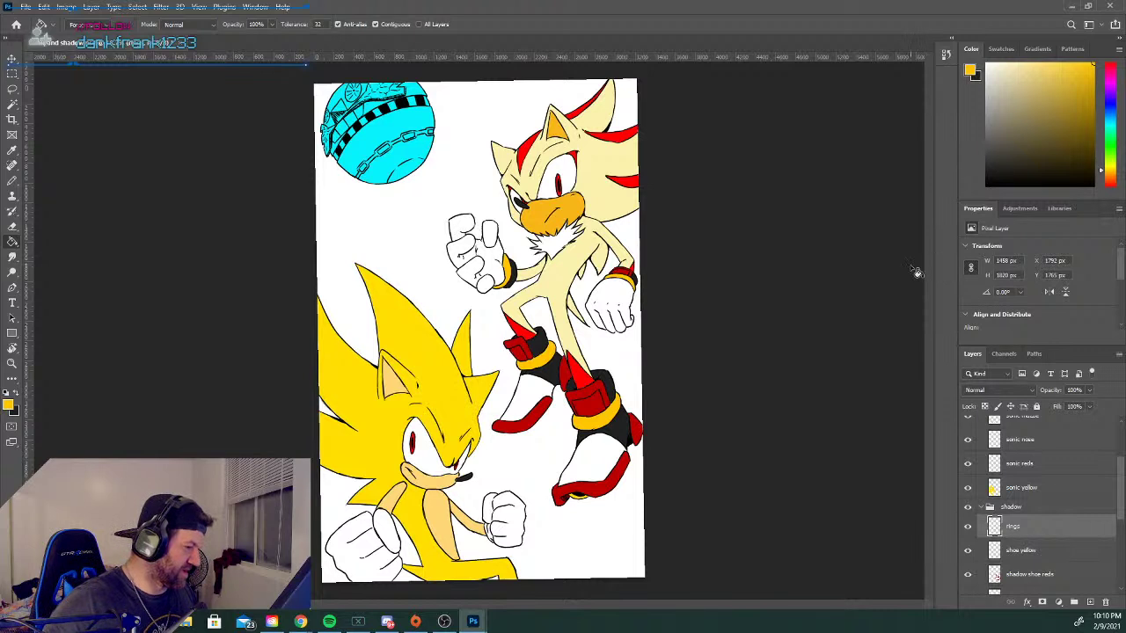
# Add a new layer above rings in the shadow group and name it shadow whites.
pyautogui.click(1090, 603)
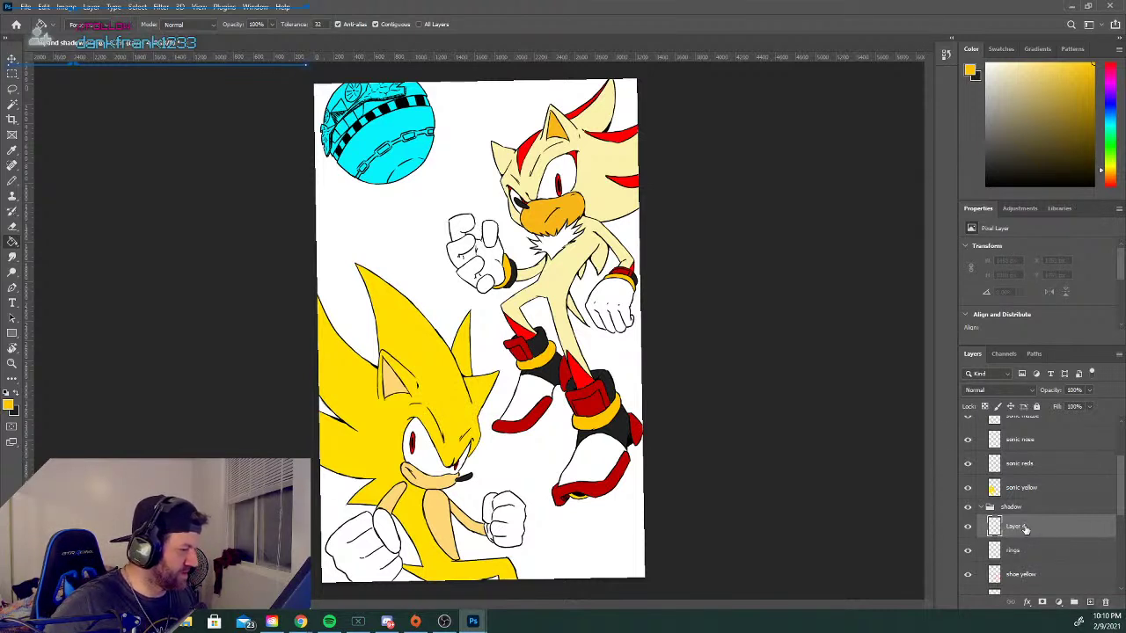
pyautogui.doubleClick(1020, 526)
pyautogui.write('shadow whites')
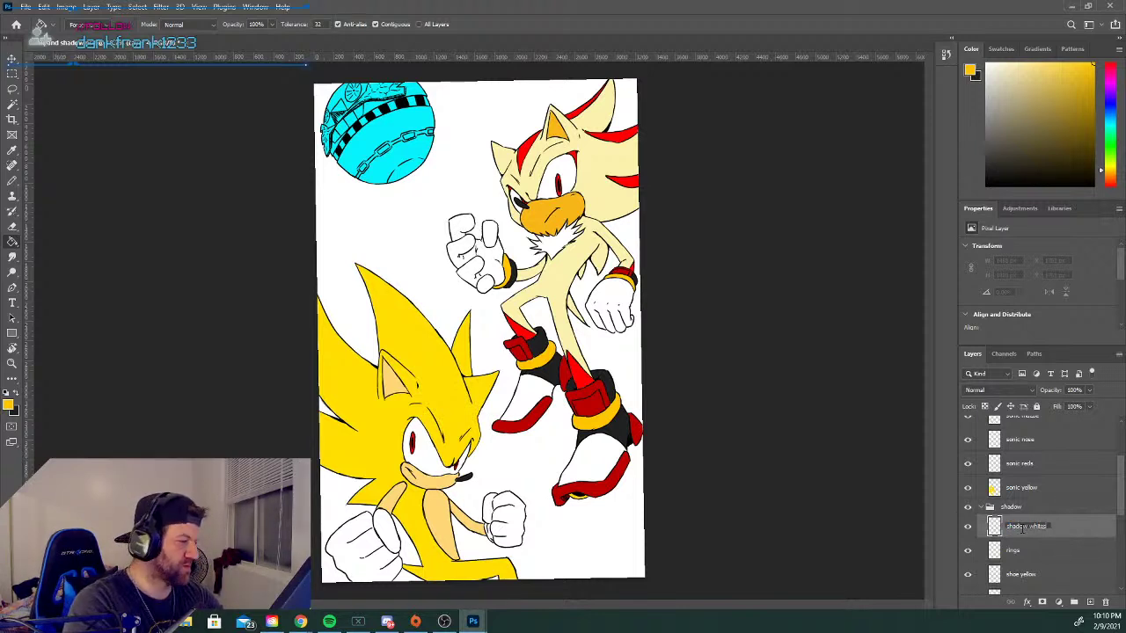
pyautogui.press('Return')
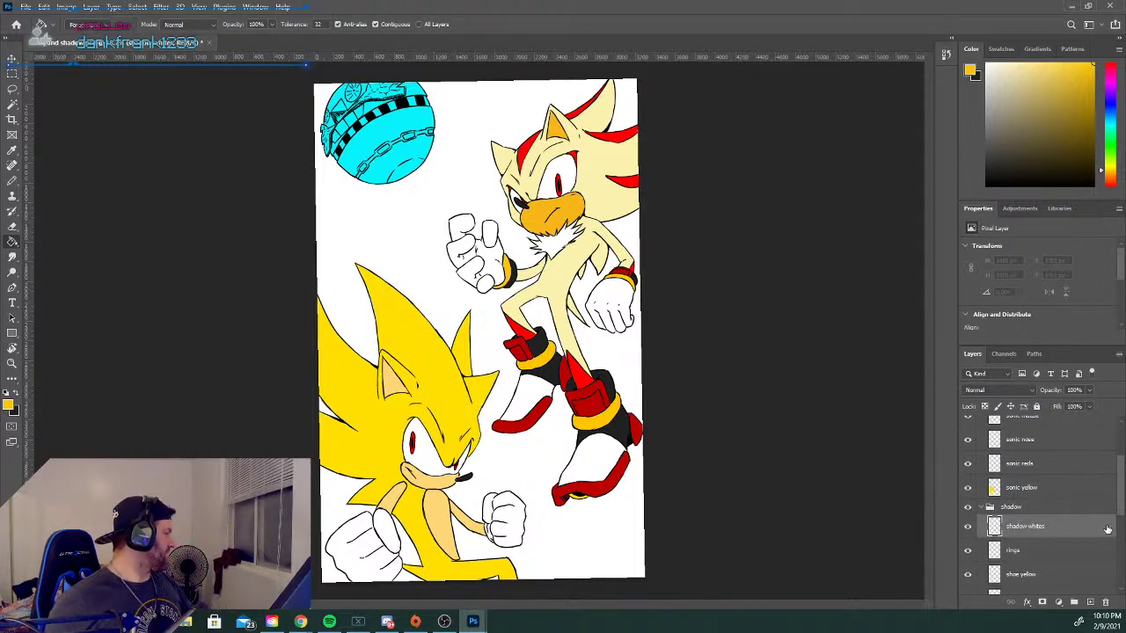
# Set the foreground colour to a very light grey, e9e9e9.
pyautogui.click(9, 405)
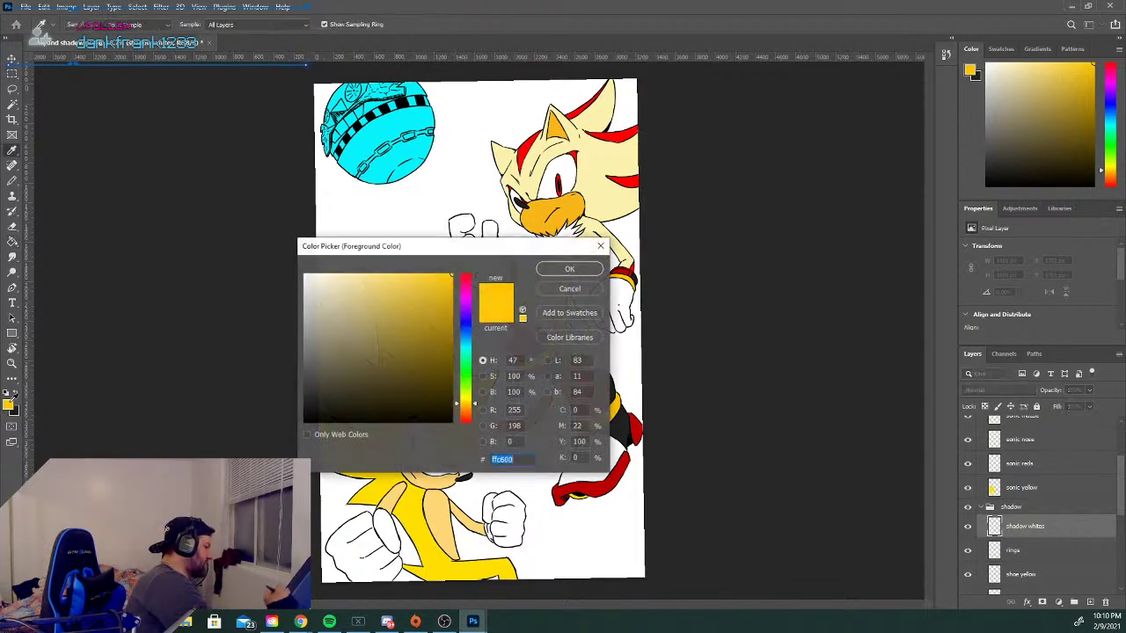
pyautogui.moveTo(308, 278); pyautogui.dragTo(304, 283)
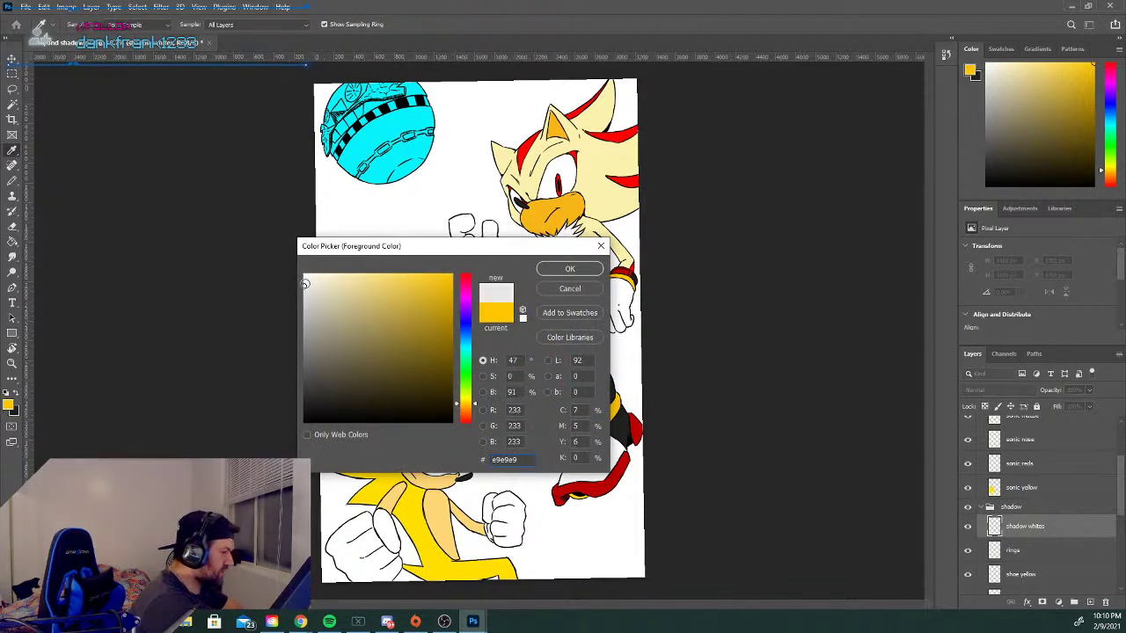
pyautogui.click(570, 268)
pyautogui.press('g')
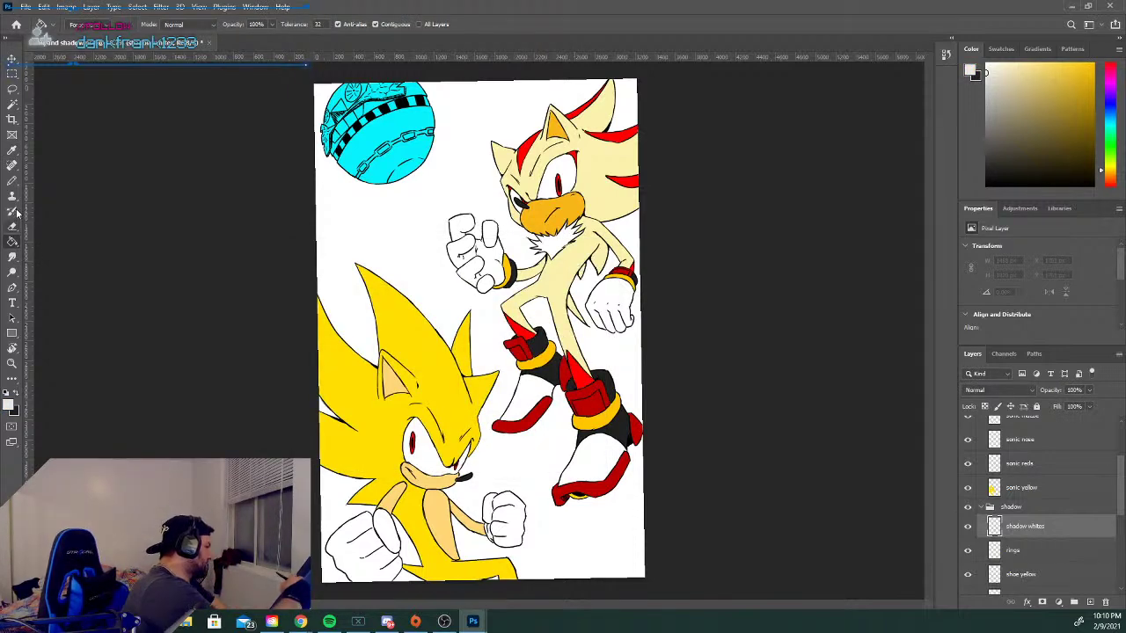
# Paint the white of Shadow's smaller, far eye in light grey with the Pencil, working around the nose tip.
pyautogui.click(12, 181)
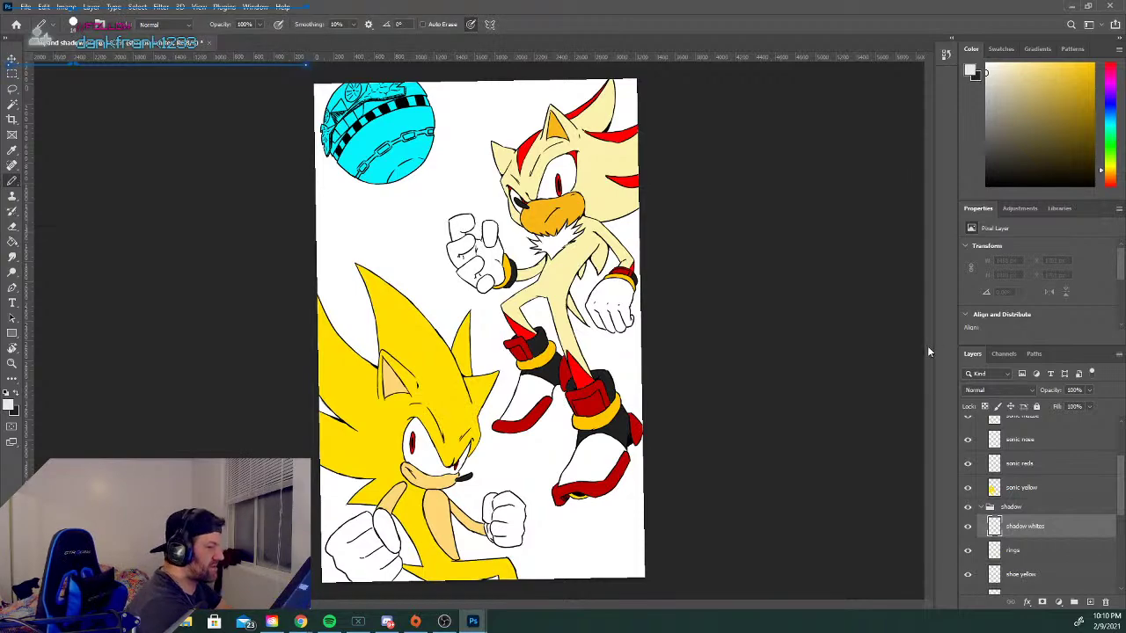
pyautogui.hotkey('ctrl', '+')
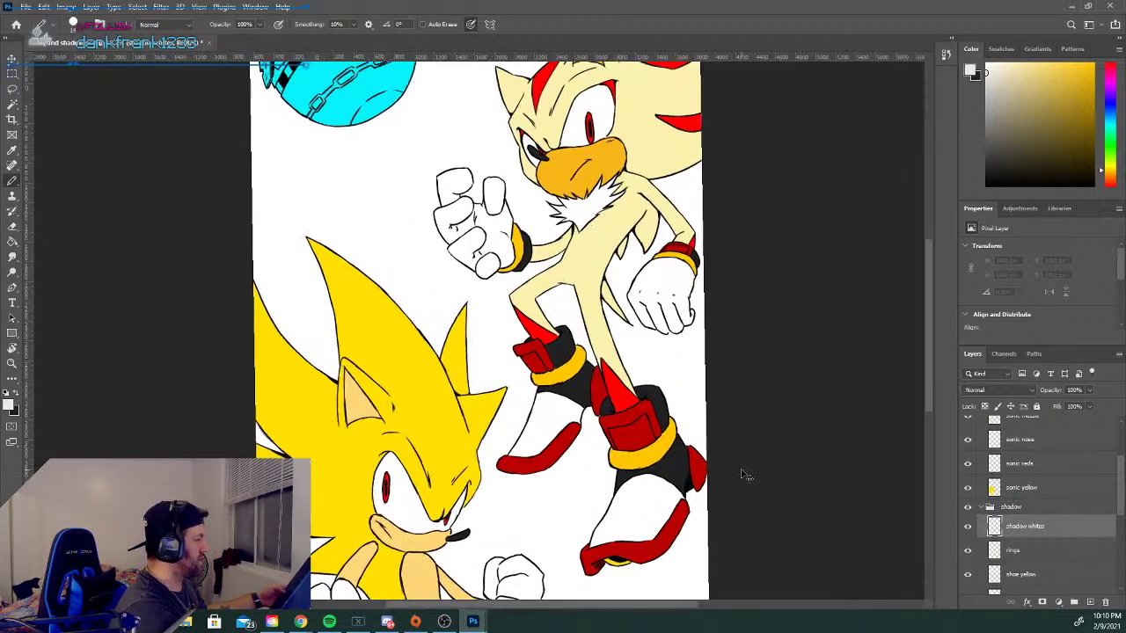
pyautogui.scroll(5, 926, 360)
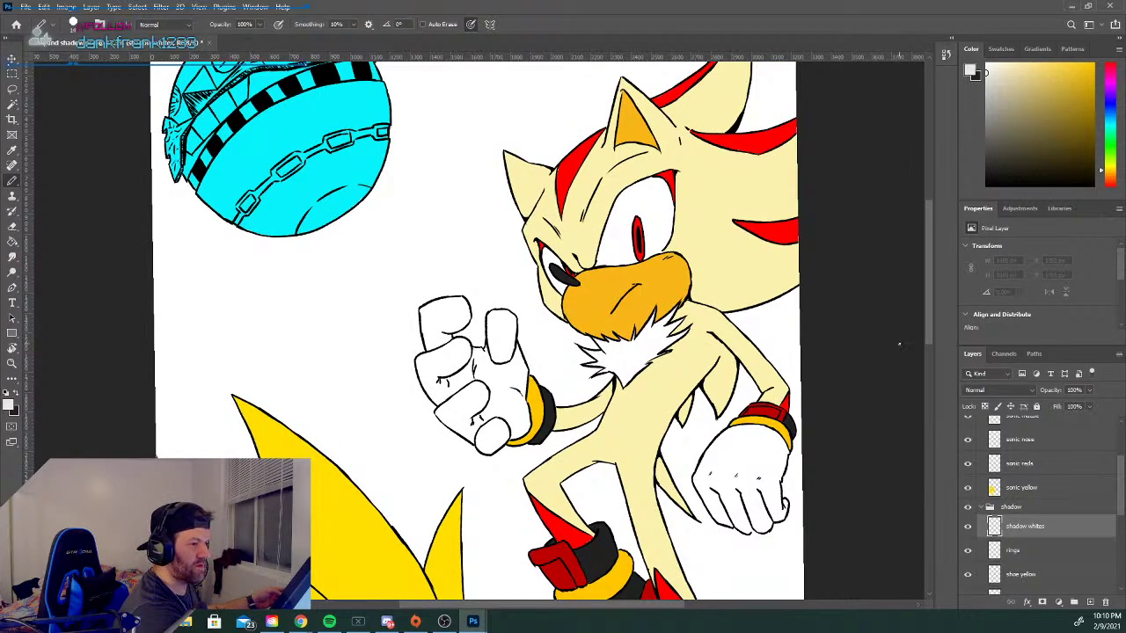
pyautogui.hotkey('ctrl', '+')
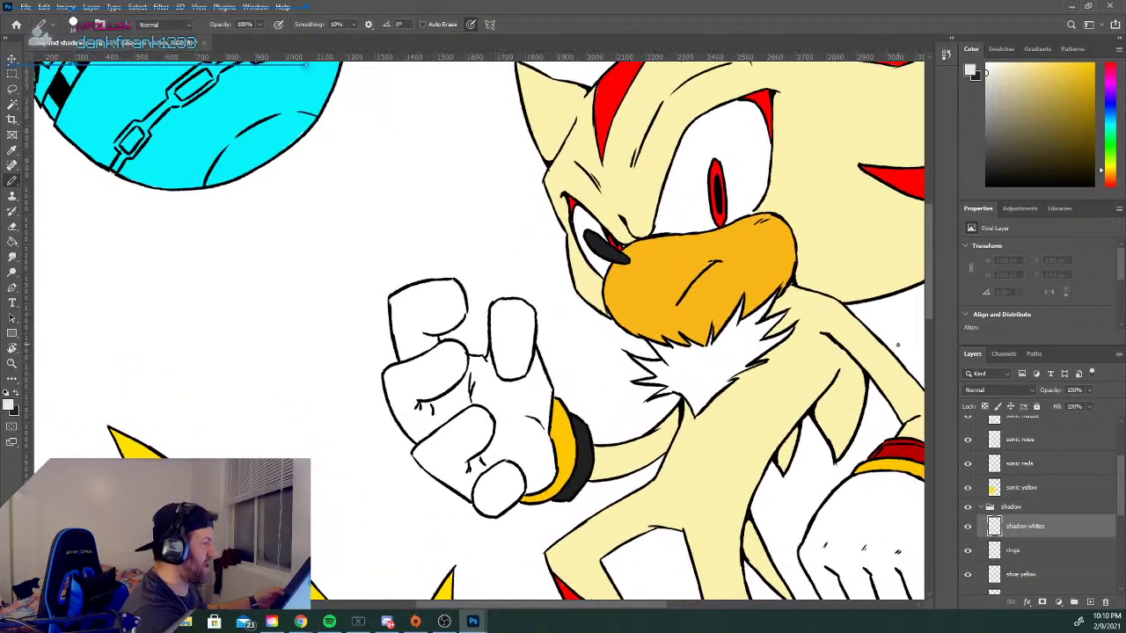
pyautogui.moveTo(576, 209); pyautogui.dragTo(580, 220)
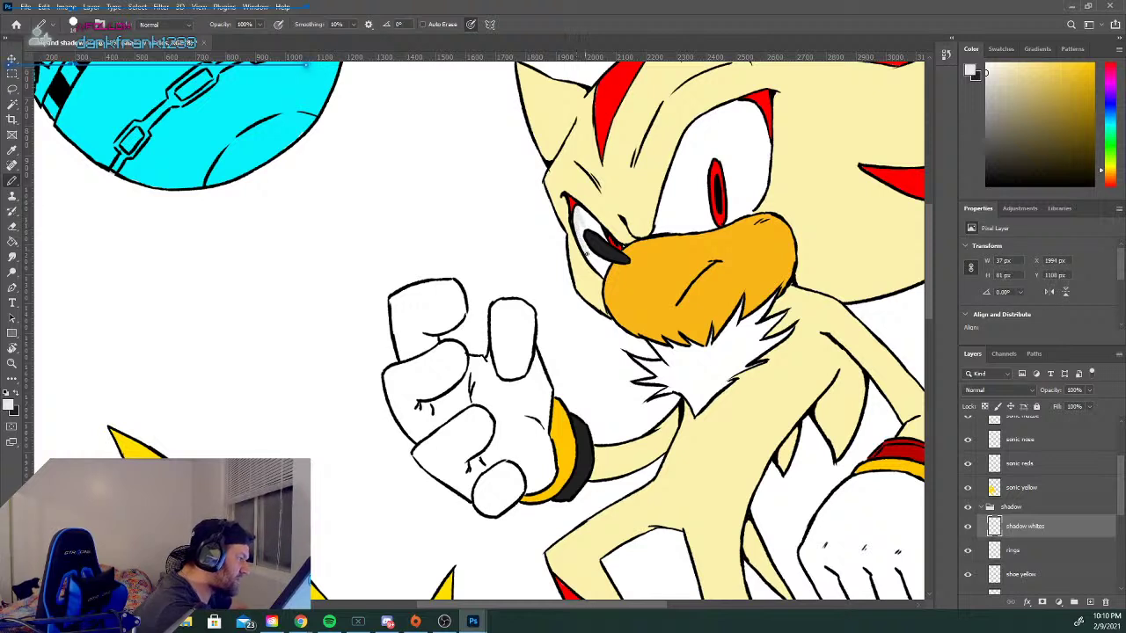
pyautogui.moveTo(609, 257); pyautogui.dragTo(605, 247)
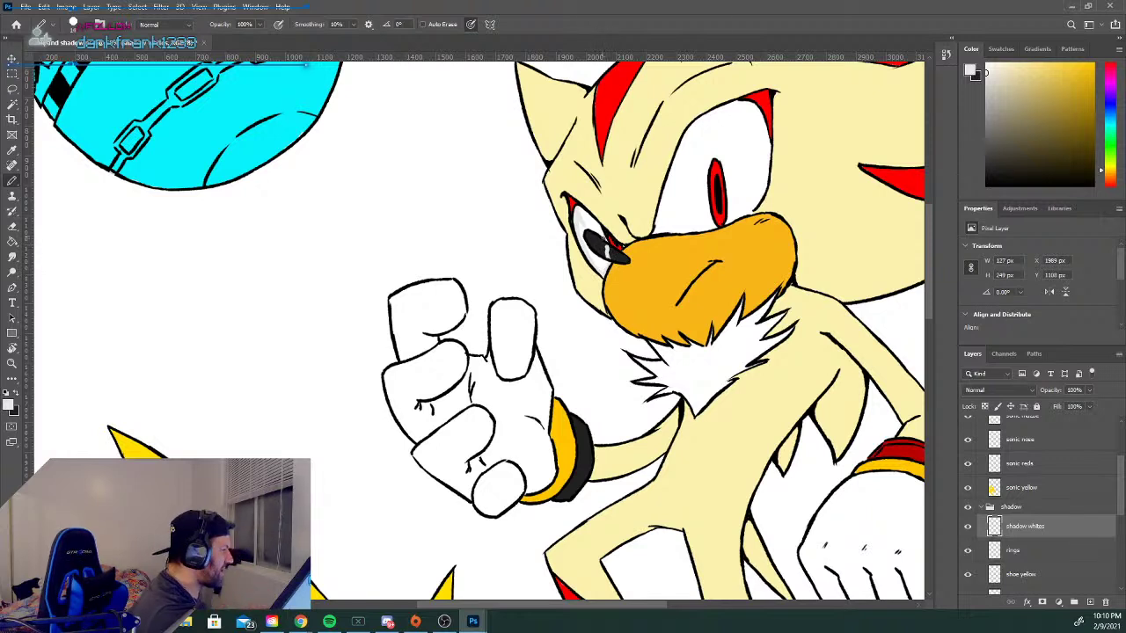
pyautogui.hotkey('ctrl', 'z')
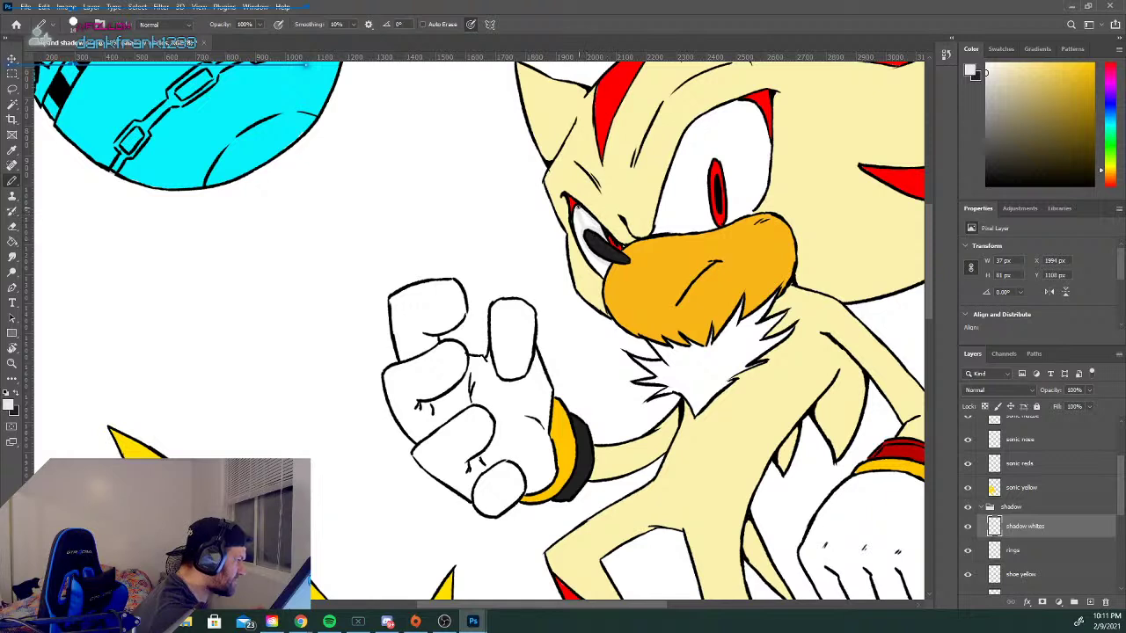
pyautogui.moveTo(584, 244); pyautogui.dragTo(592, 262)
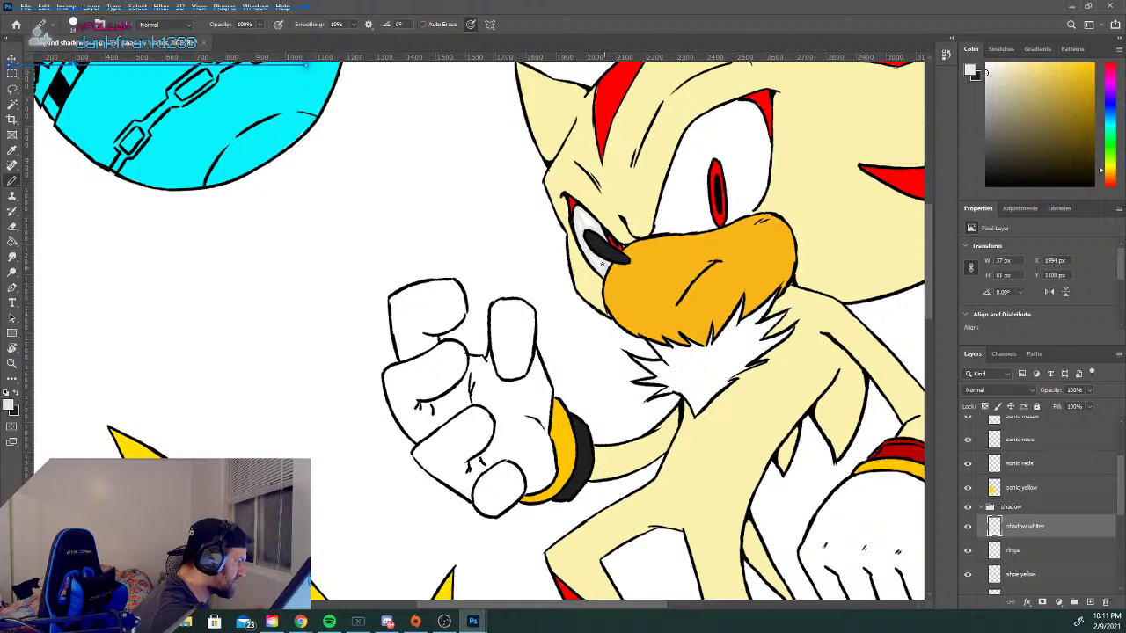
pyautogui.moveTo(589, 250); pyautogui.dragTo(578, 231)
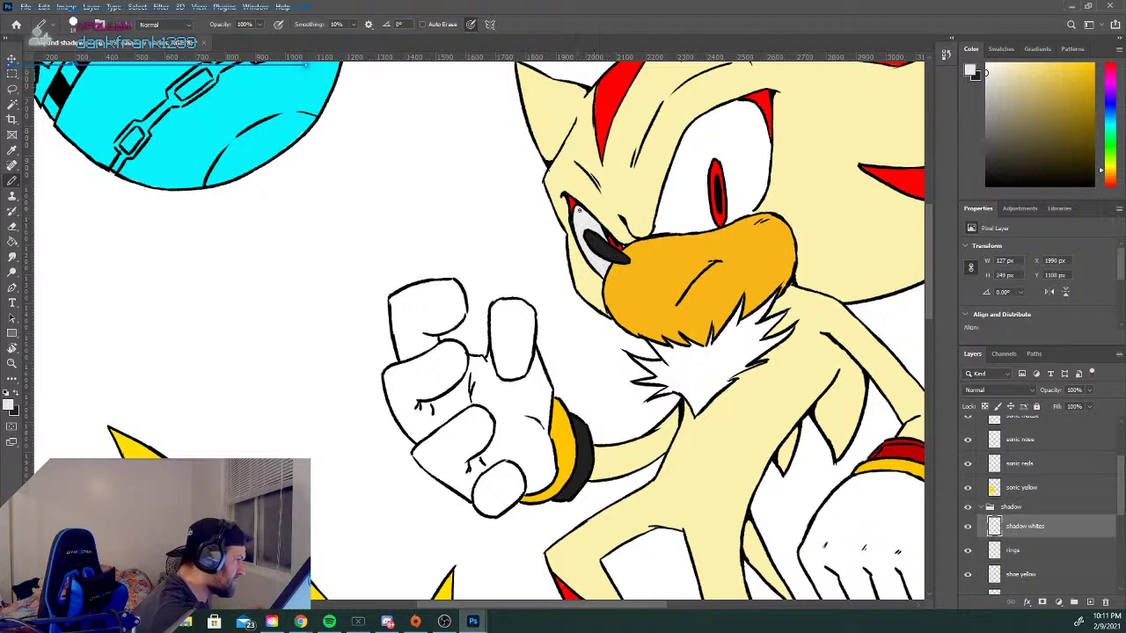
pyautogui.moveTo(592, 254); pyautogui.dragTo(587, 251)
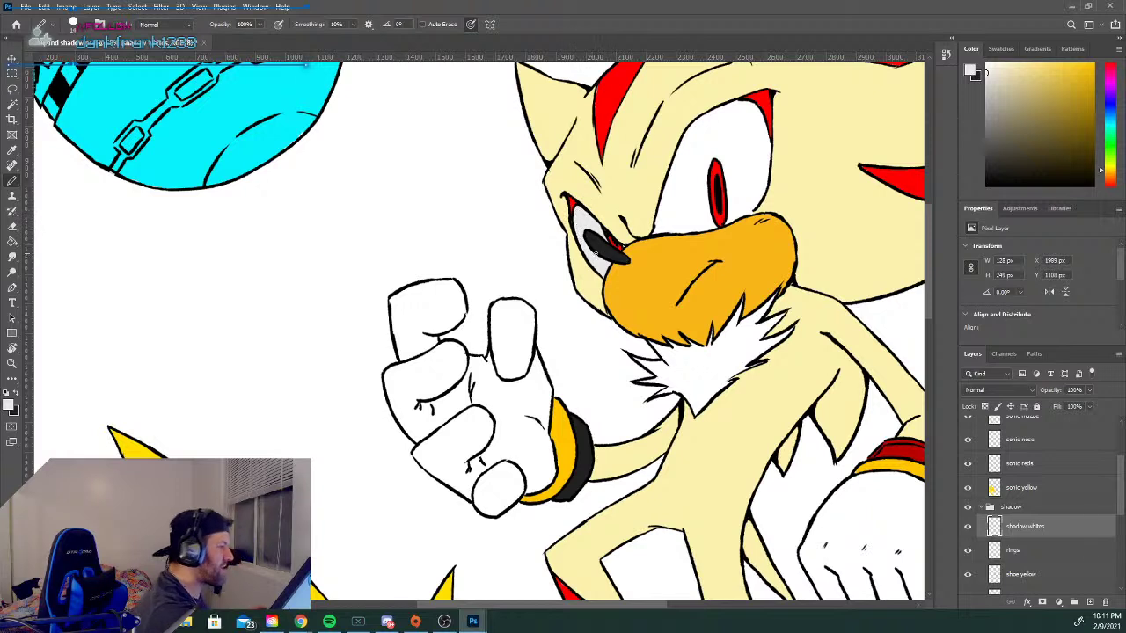
# Show the dark backdrop Layer 3 and outline the white of Shadow's larger eye in light grey, including around its red iris.
pyautogui.moveTo(1119, 506); pyautogui.dragTo(1123, 561)
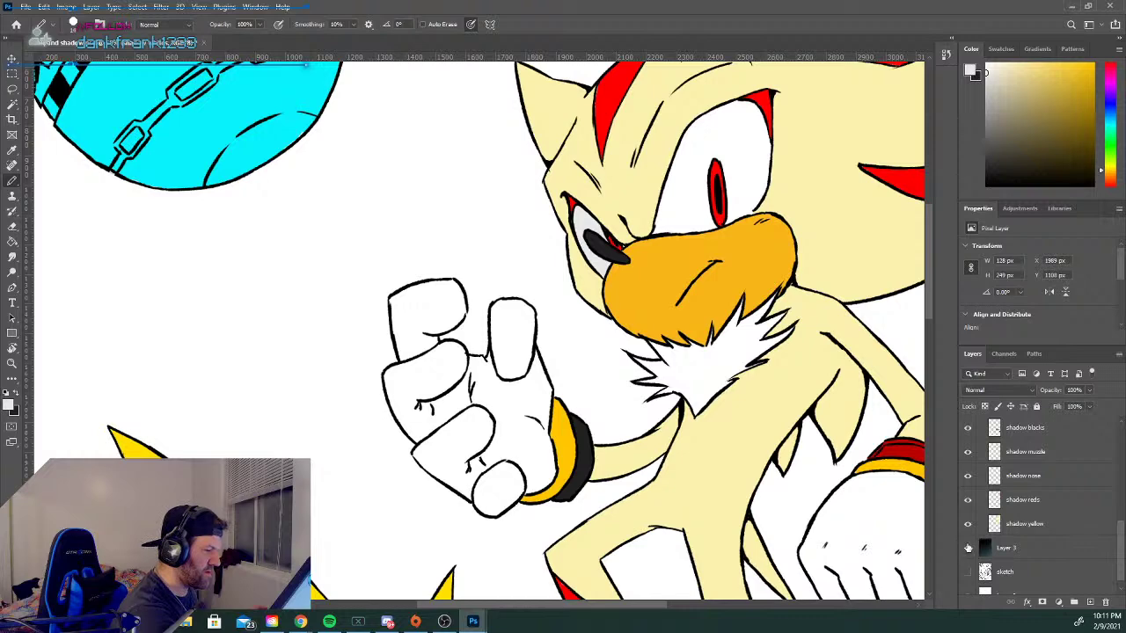
pyautogui.click(967, 547)
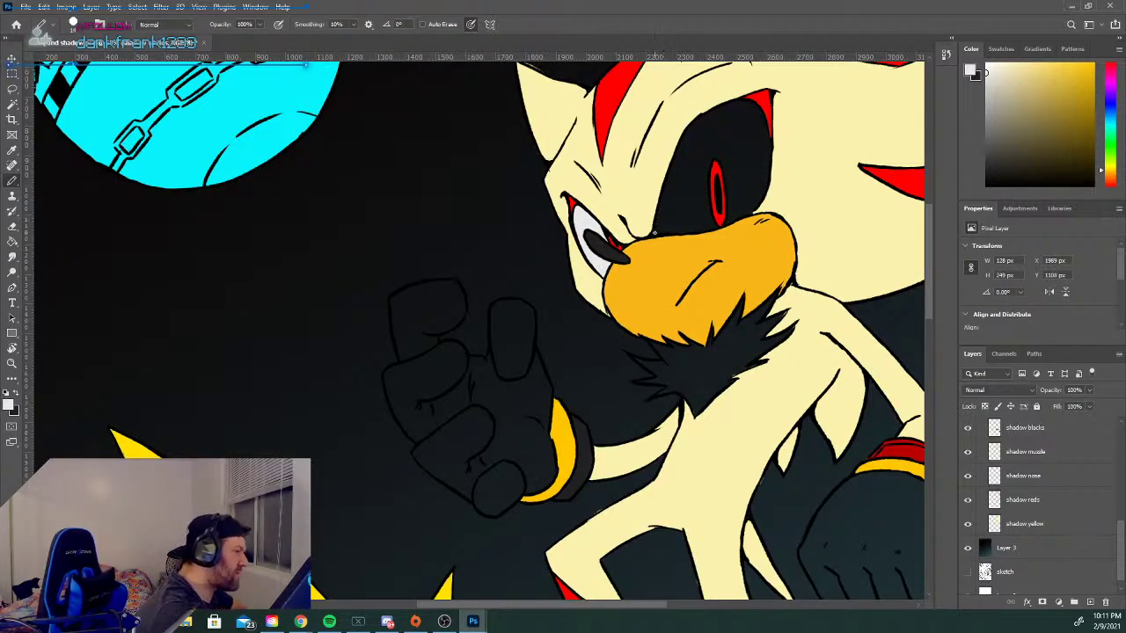
pyautogui.moveTo(665, 180); pyautogui.dragTo(704, 109)
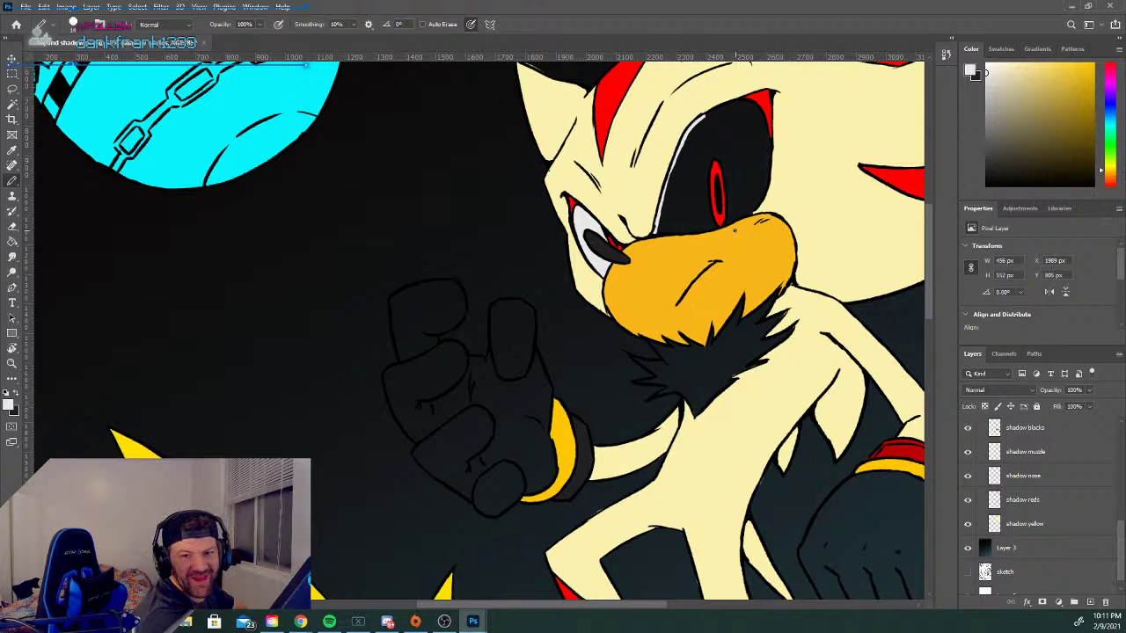
pyautogui.moveTo(705, 112); pyautogui.dragTo(729, 101)
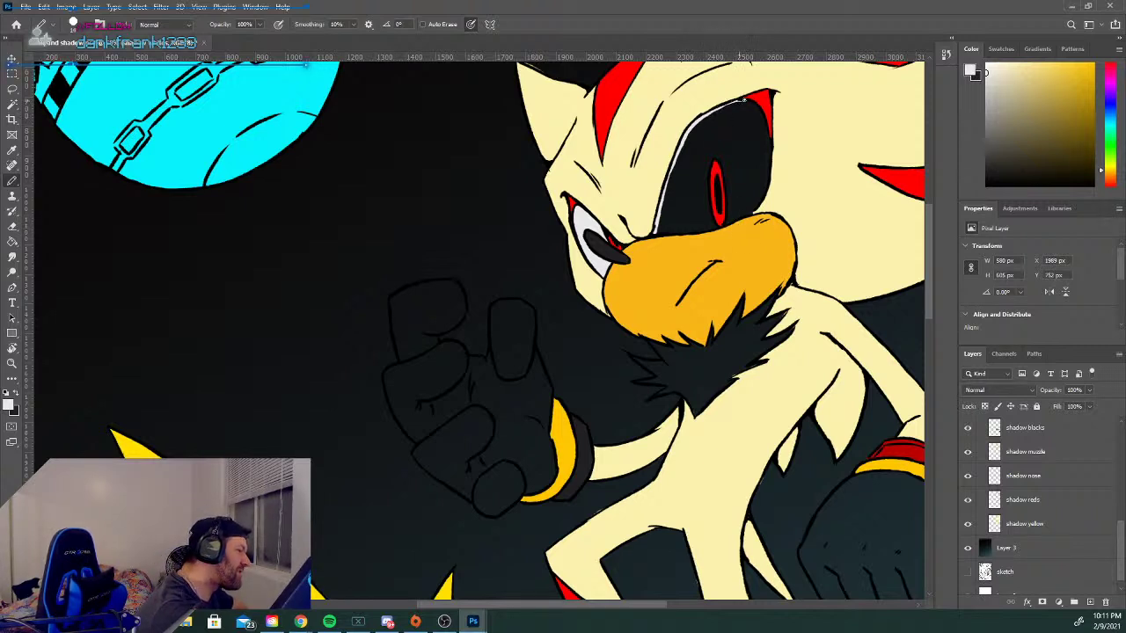
pyautogui.moveTo(761, 117); pyautogui.dragTo(765, 130)
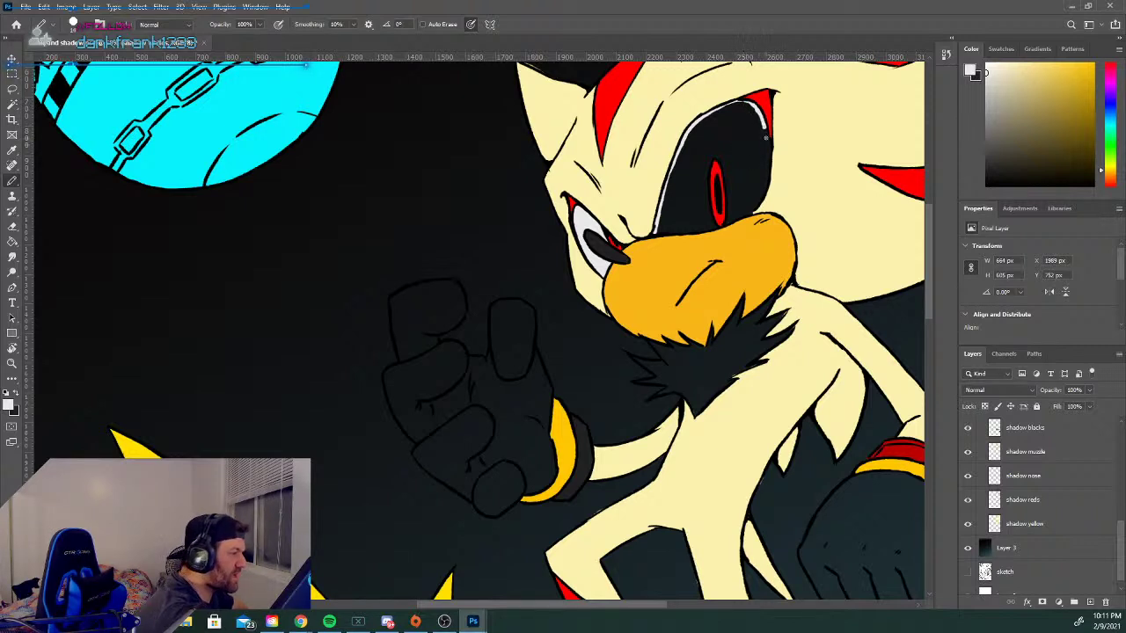
pyautogui.moveTo(763, 124)
pyautogui.mouseDown()
pyautogui.moveTo(769, 163)
pyautogui.moveTo(752, 211)
pyautogui.mouseUp()
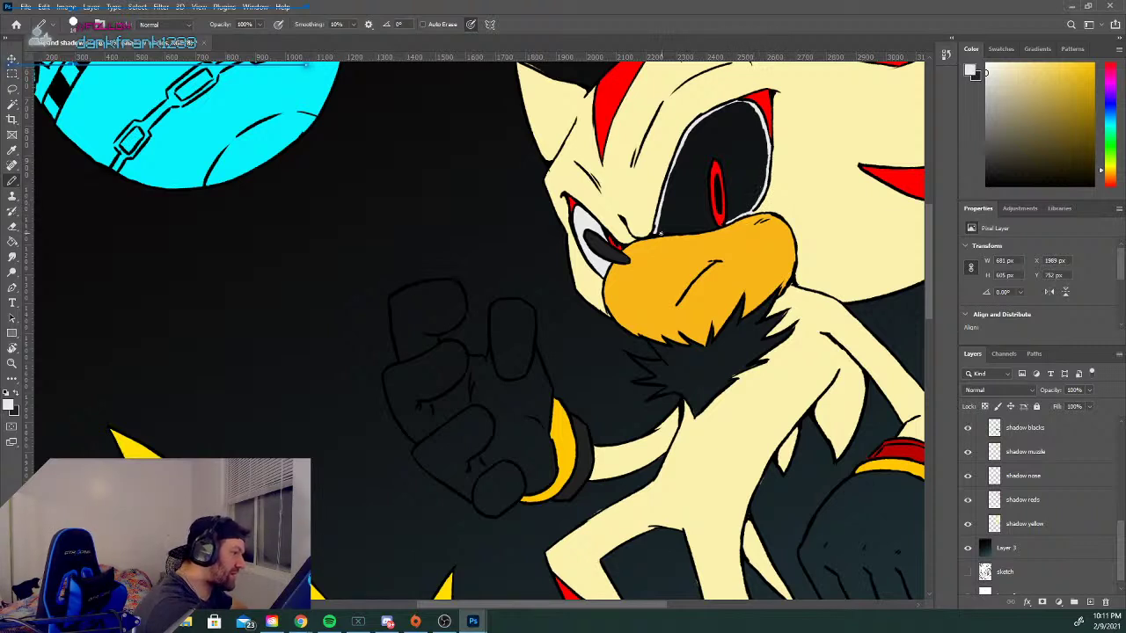
pyautogui.moveTo(656, 231); pyautogui.dragTo(699, 231)
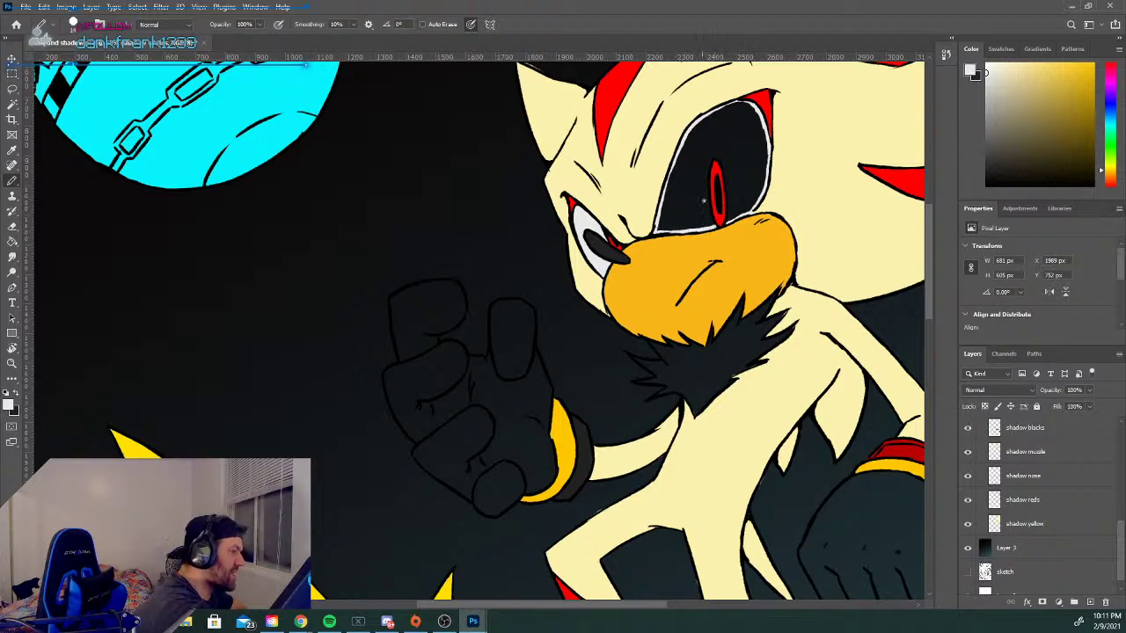
pyautogui.moveTo(708, 207)
pyautogui.mouseDown()
pyautogui.moveTo(713, 160)
pyautogui.moveTo(727, 202)
pyautogui.mouseUp()
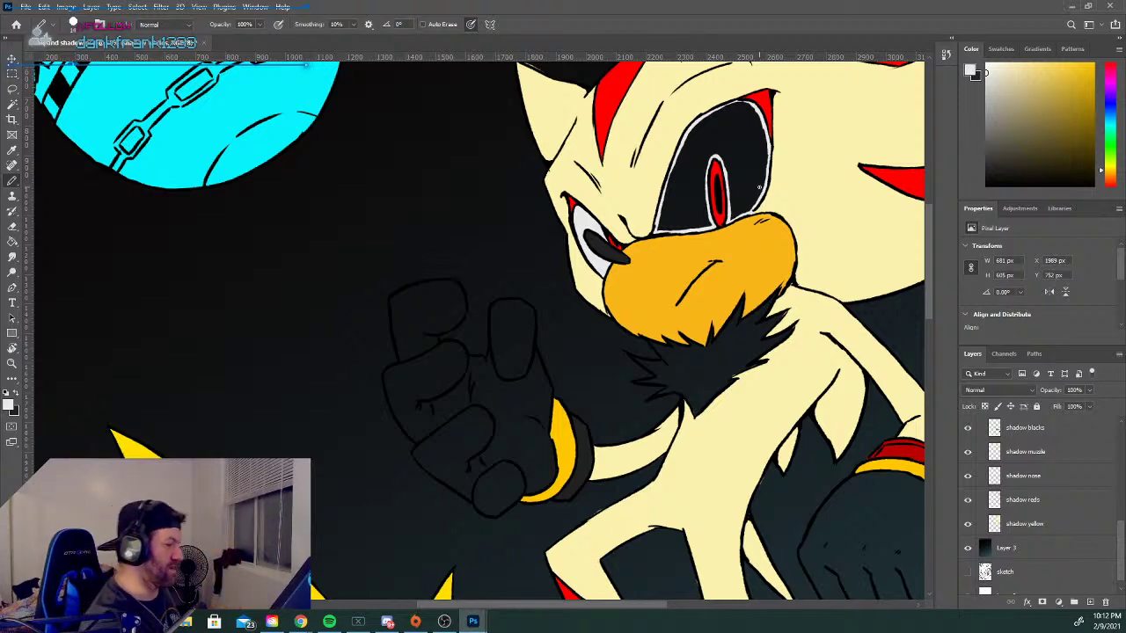
# Lower the opacity of the dark backdrop Layer 3 to roughly half.
pyautogui.click(1037, 556)
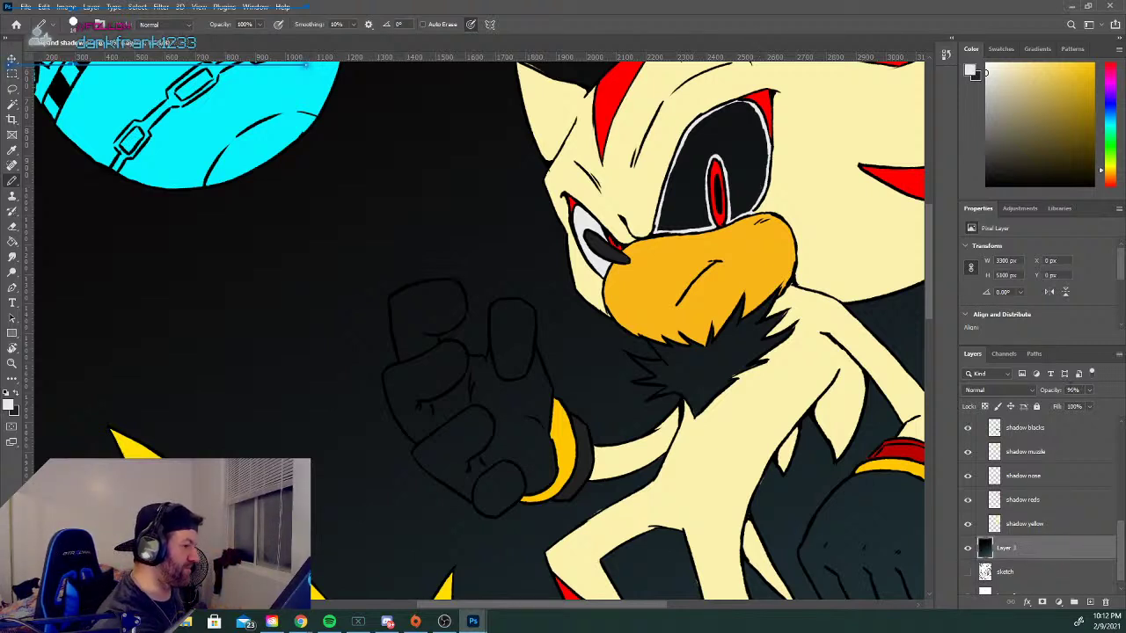
pyautogui.click(1075, 390)
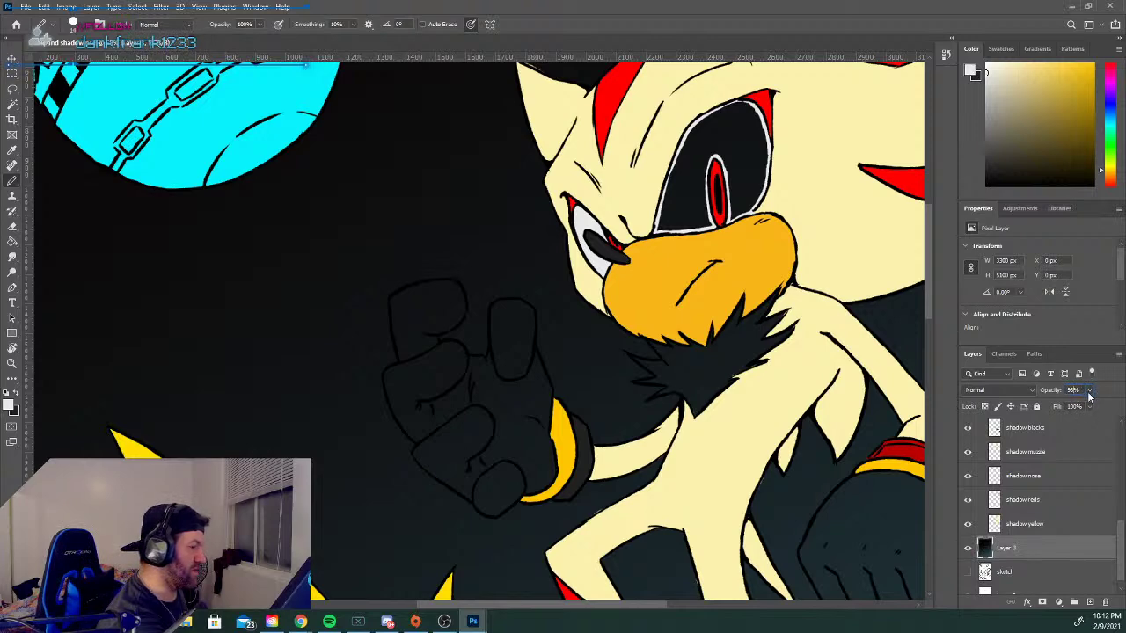
pyautogui.click(1089, 391)
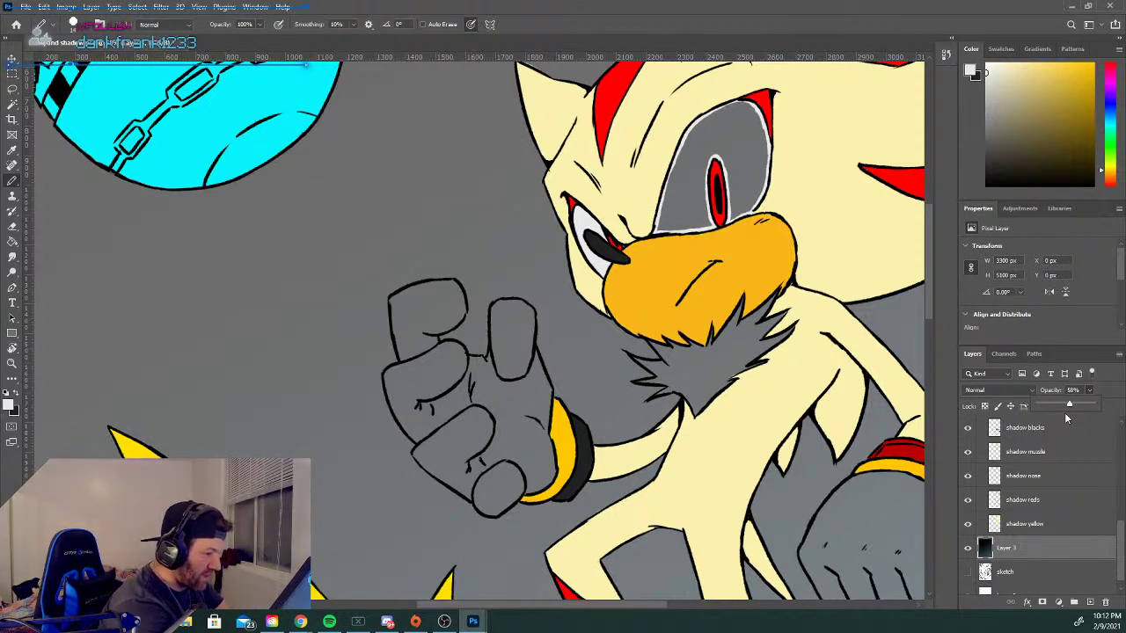
# On the shadow whites layer, outline Shadow's jagged chest fur in light grey, following each tuft.
pyautogui.click(1123, 544)
pyautogui.moveTo(1123, 544); pyautogui.dragTo(1112, 515)
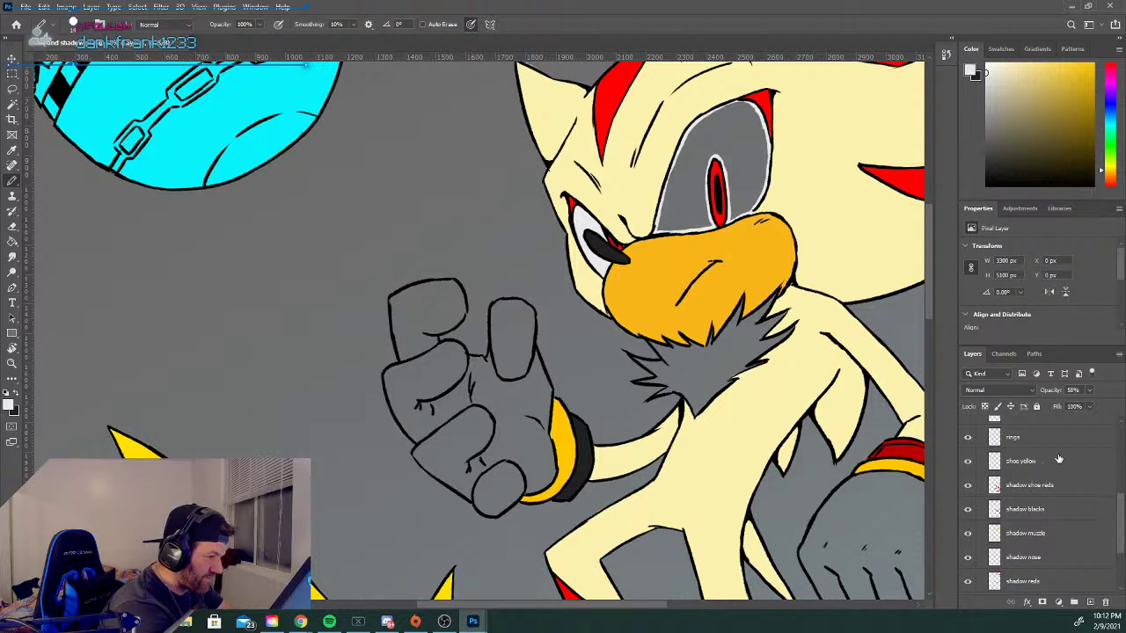
pyautogui.scroll(3, 1121, 520)
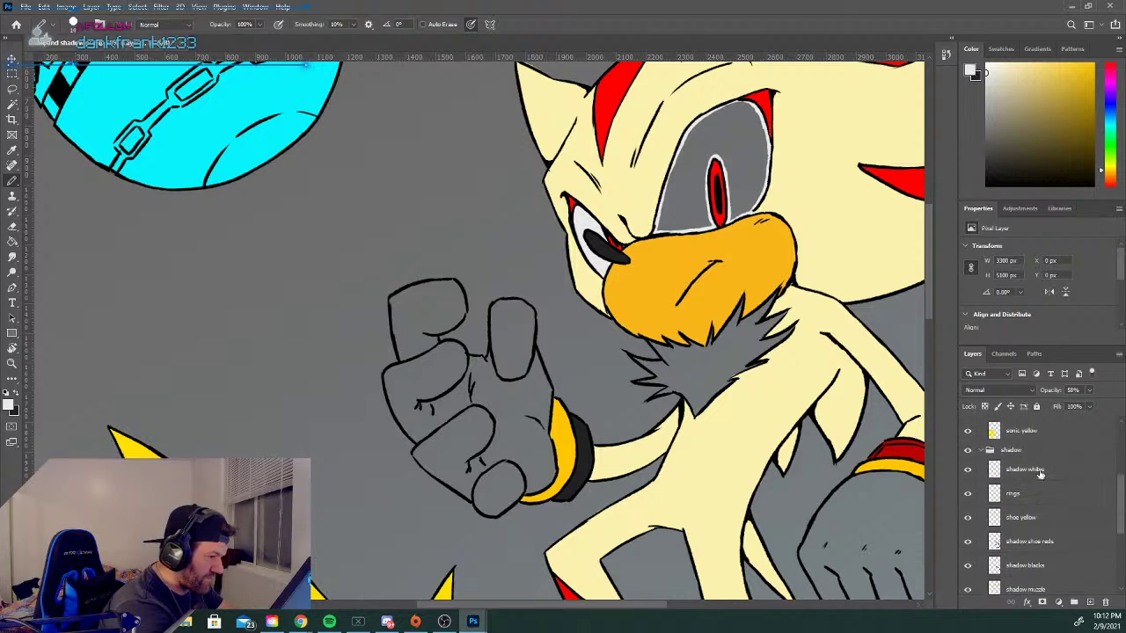
pyautogui.click(1050, 473)
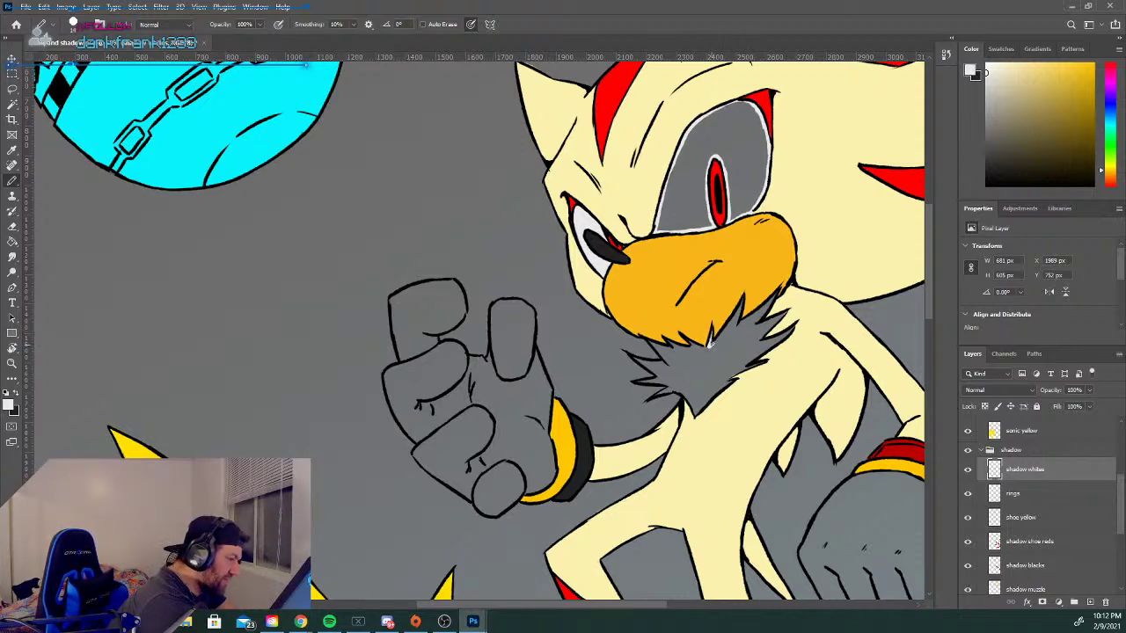
pyautogui.moveTo(723, 334)
pyautogui.mouseDown()
pyautogui.moveTo(744, 299)
pyautogui.moveTo(736, 326)
pyautogui.moveTo(758, 310)
pyautogui.mouseUp()
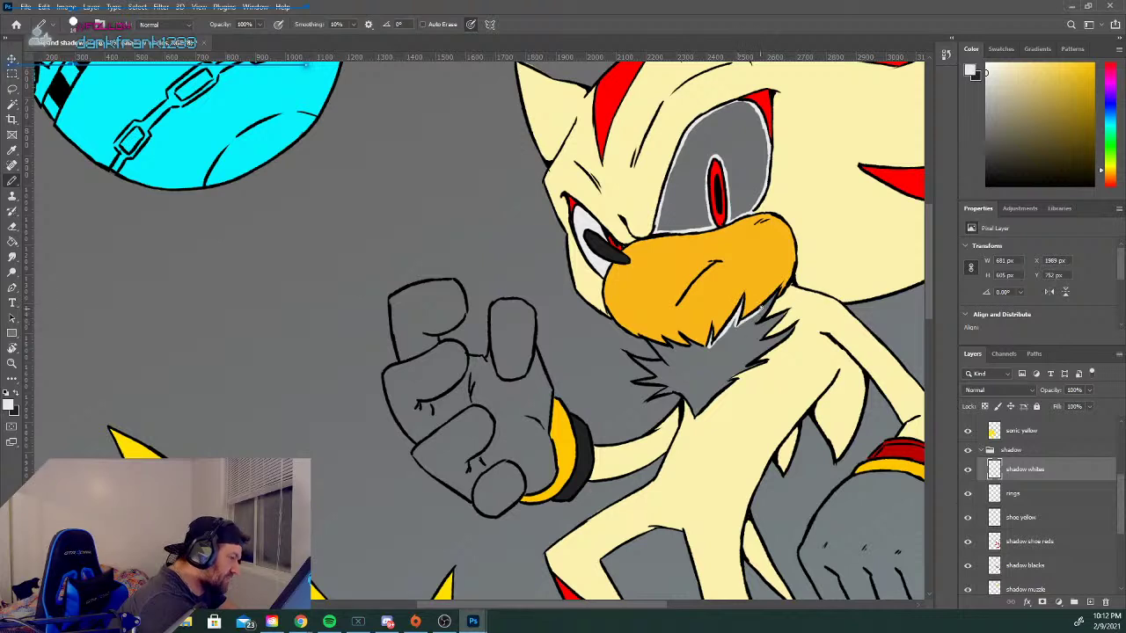
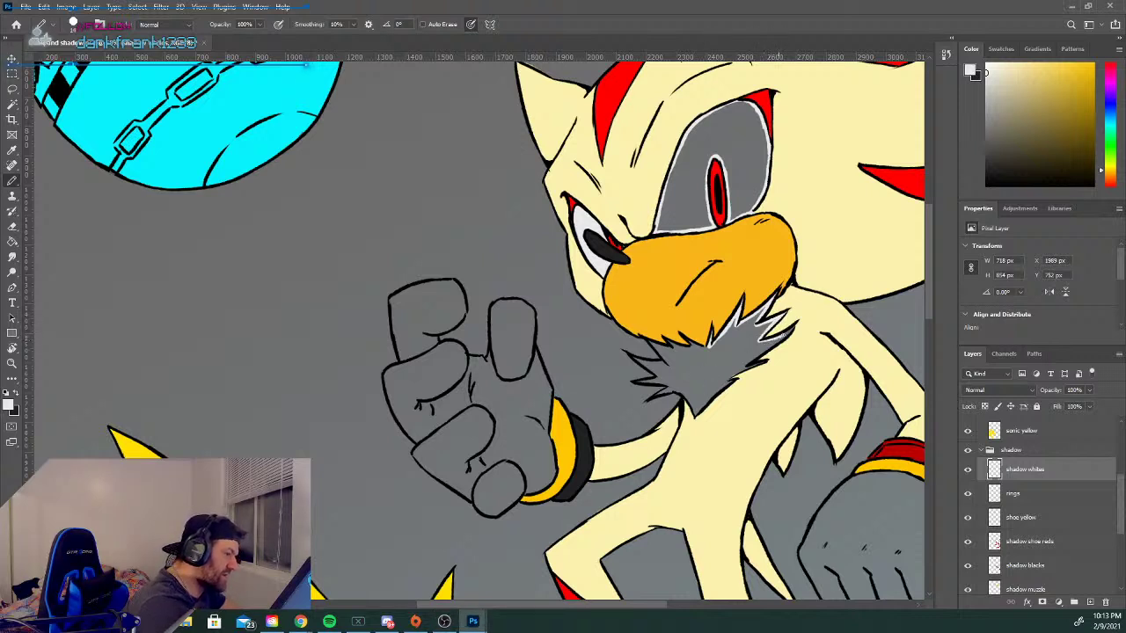
pyautogui.moveTo(781, 338)
pyautogui.mouseDown()
pyautogui.moveTo(697, 403)
pyautogui.moveTo(679, 392)
pyautogui.moveTo(686, 381)
pyautogui.moveTo(661, 395)
pyautogui.mouseUp()
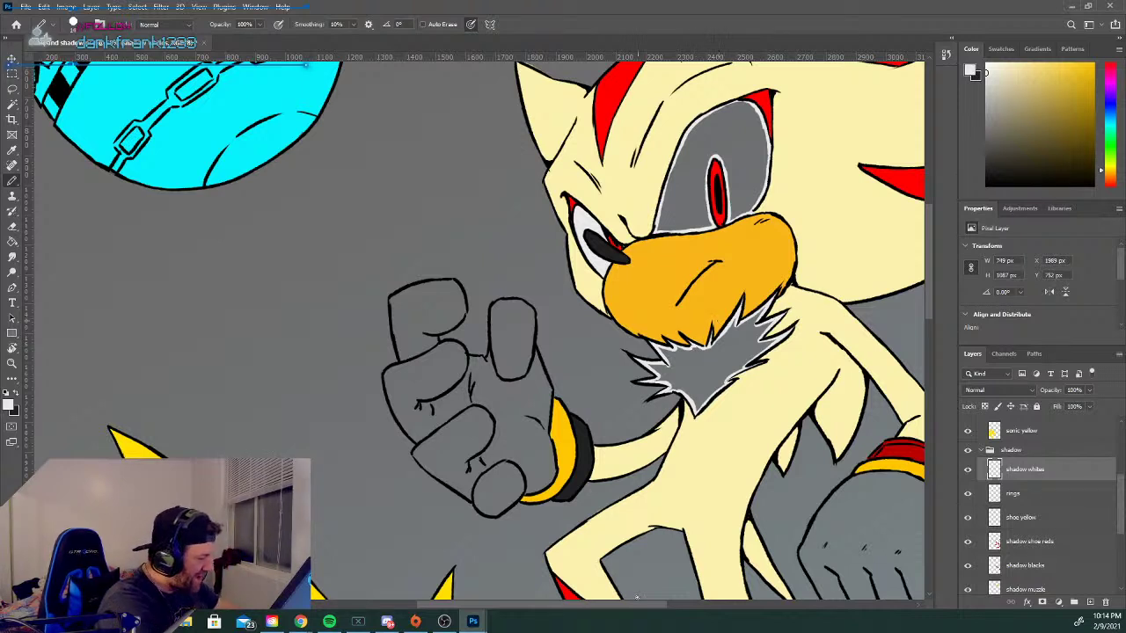
# Outline Shadow's lowered glove in light grey, along the back of the hand, fingertips, thumb and cuff edge.
pyautogui.hscroll(3, 633, 603)
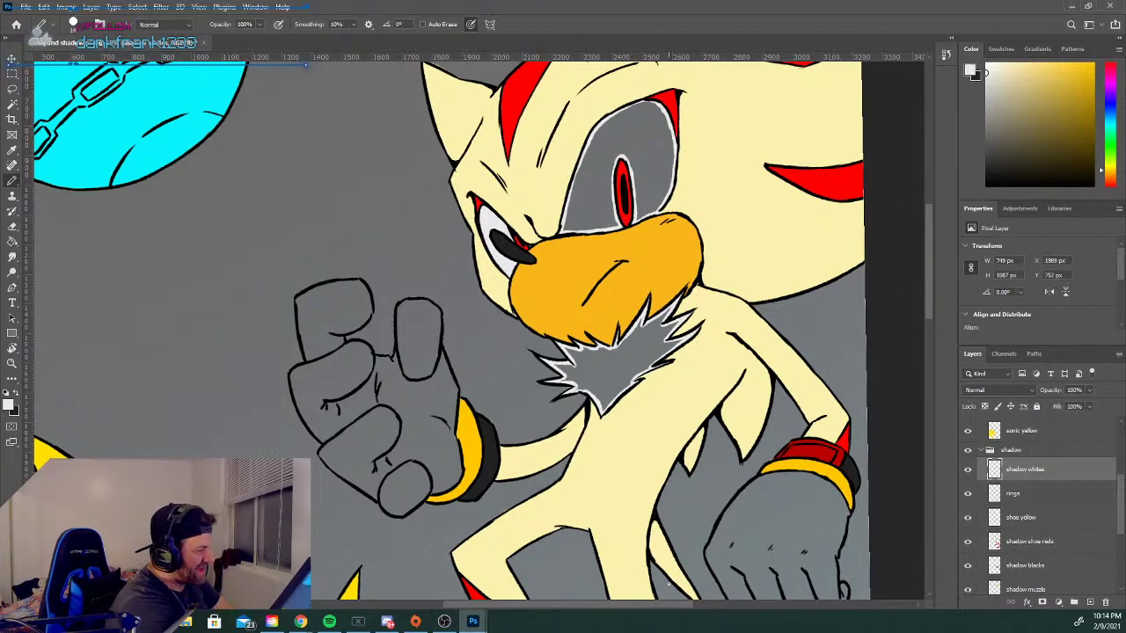
pyautogui.moveTo(923, 291); pyautogui.dragTo(942, 311)
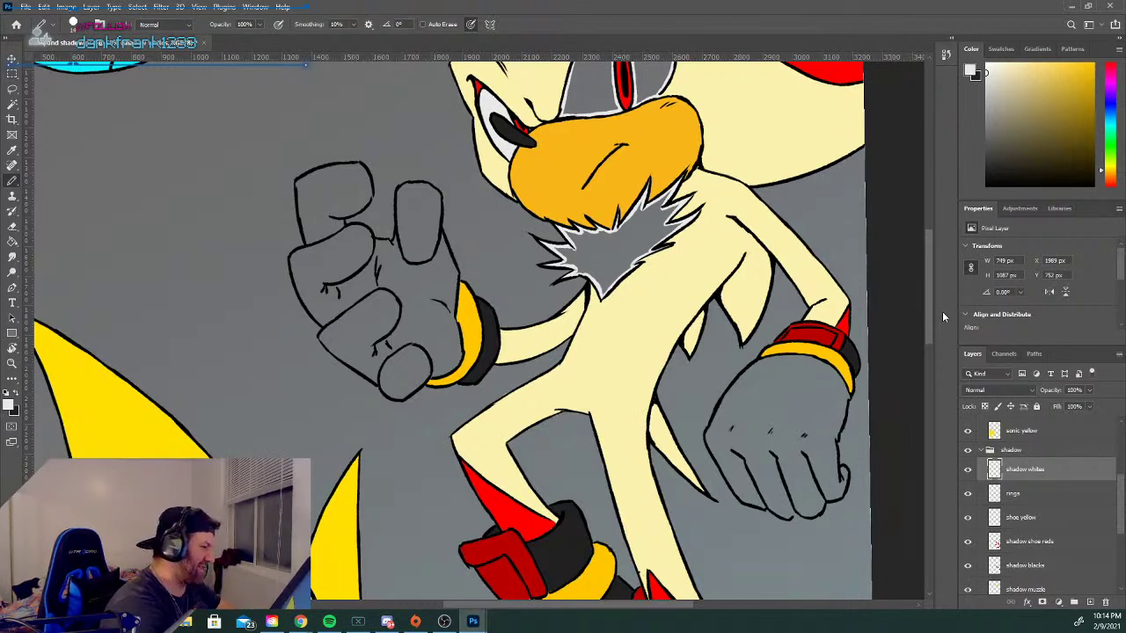
pyautogui.moveTo(760, 359)
pyautogui.mouseDown()
pyautogui.moveTo(712, 426)
pyautogui.moveTo(717, 463)
pyautogui.moveTo(738, 501)
pyautogui.moveTo(795, 512)
pyautogui.mouseUp()
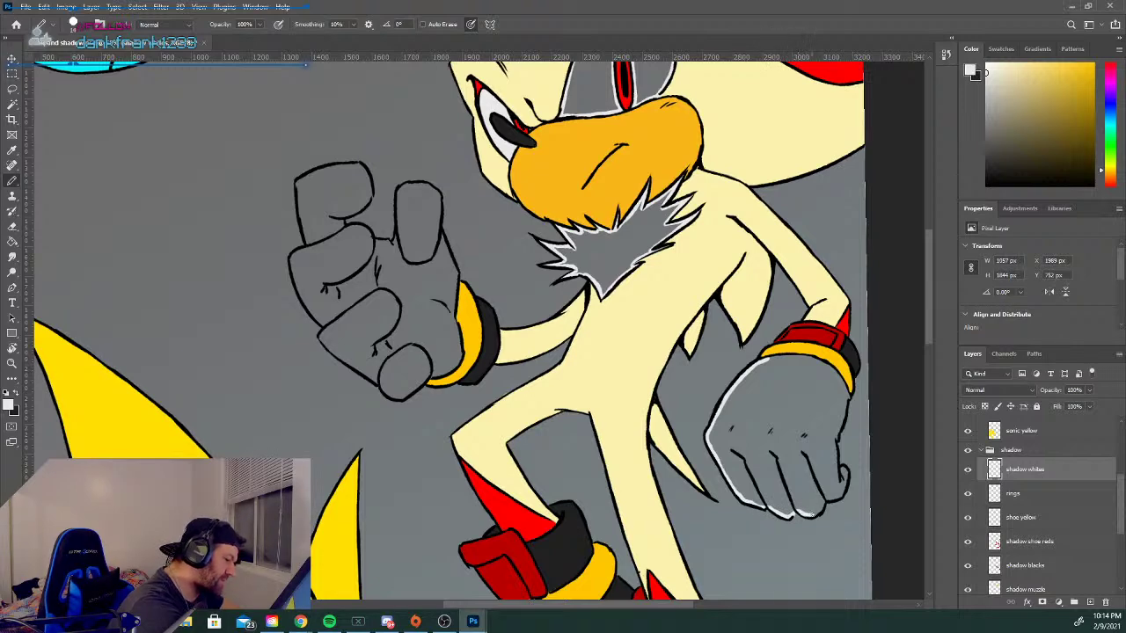
pyautogui.moveTo(821, 506); pyautogui.dragTo(840, 498)
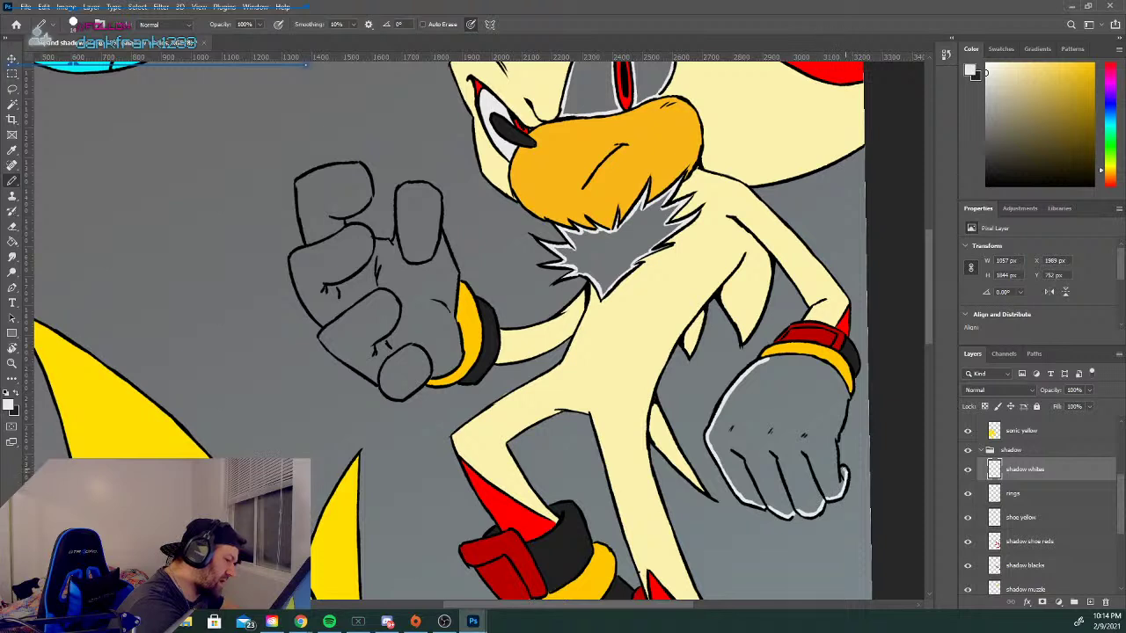
pyautogui.moveTo(842, 472)
pyautogui.mouseDown()
pyautogui.moveTo(834, 445)
pyautogui.moveTo(846, 402)
pyautogui.mouseUp()
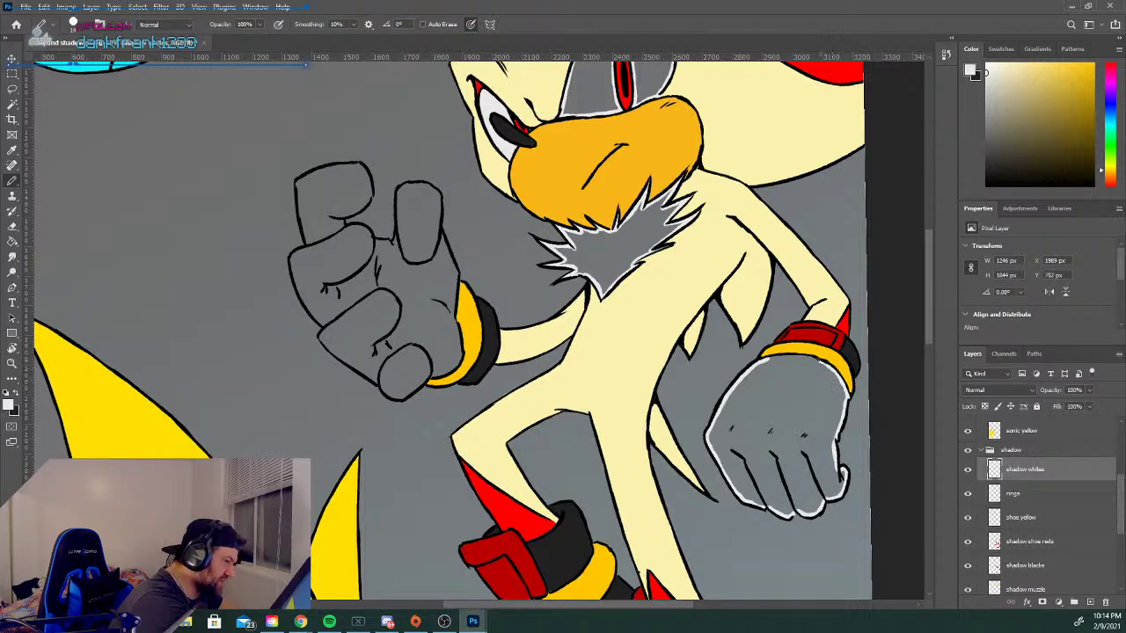
pyautogui.moveTo(798, 355); pyautogui.dragTo(760, 353)
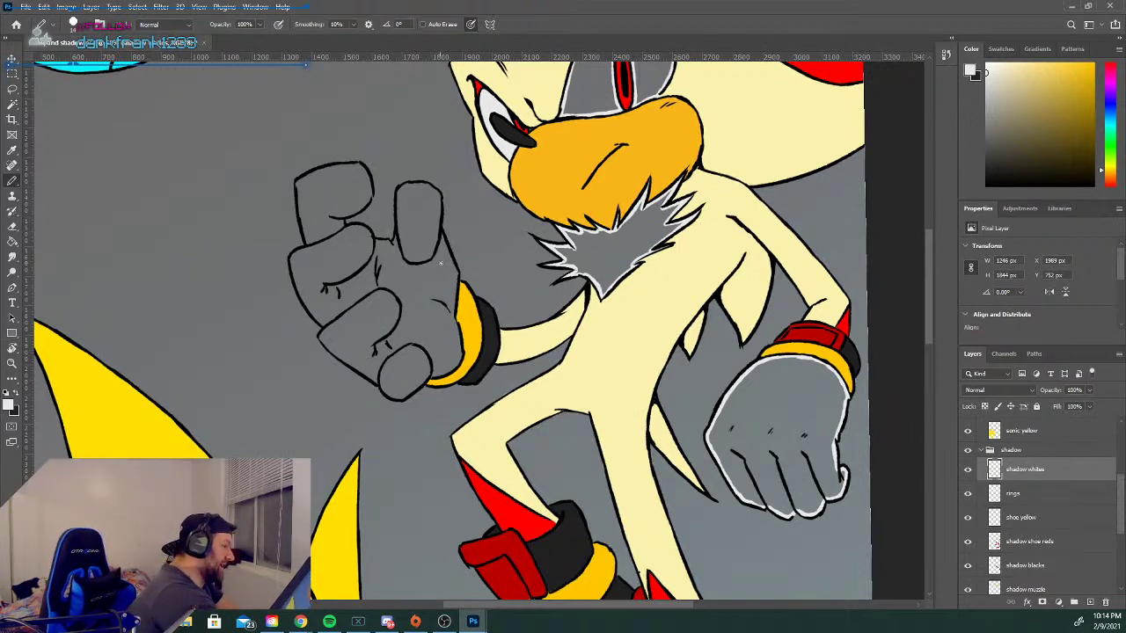
# Outline Shadow's raised, open glove in light grey, tracing the palm, thumb and curled fingers inside the line art.
pyautogui.moveTo(454, 308)
pyautogui.mouseDown()
pyautogui.moveTo(435, 190)
pyautogui.moveTo(397, 194)
pyautogui.moveTo(390, 241)
pyautogui.mouseUp()
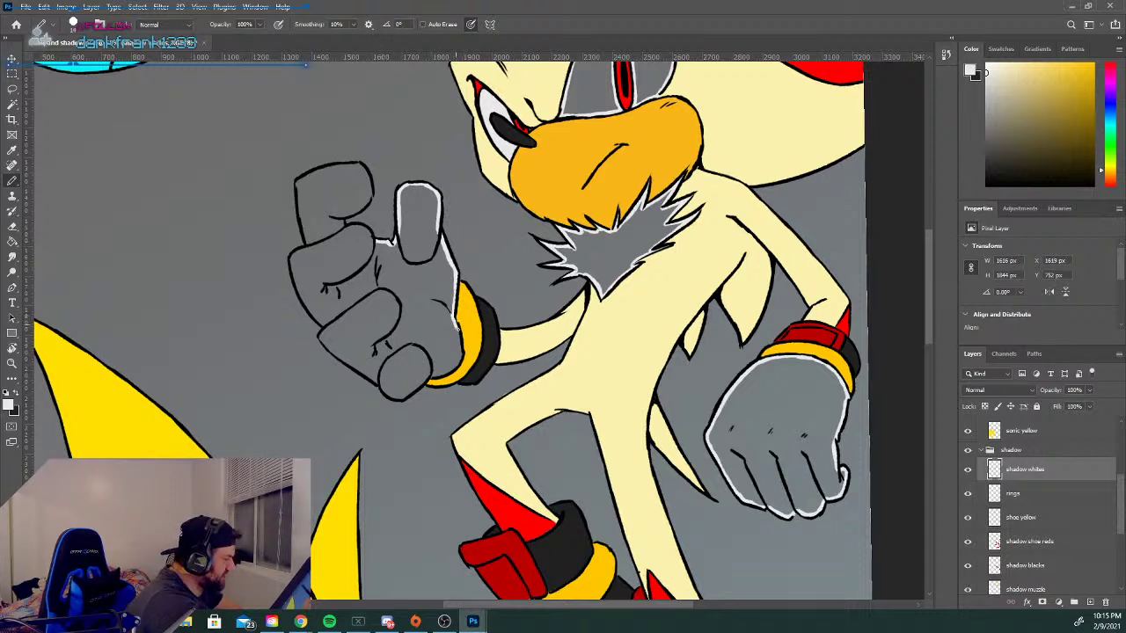
pyautogui.moveTo(460, 342)
pyautogui.mouseDown()
pyautogui.moveTo(447, 377)
pyautogui.moveTo(426, 367)
pyautogui.moveTo(390, 400)
pyautogui.mouseUp()
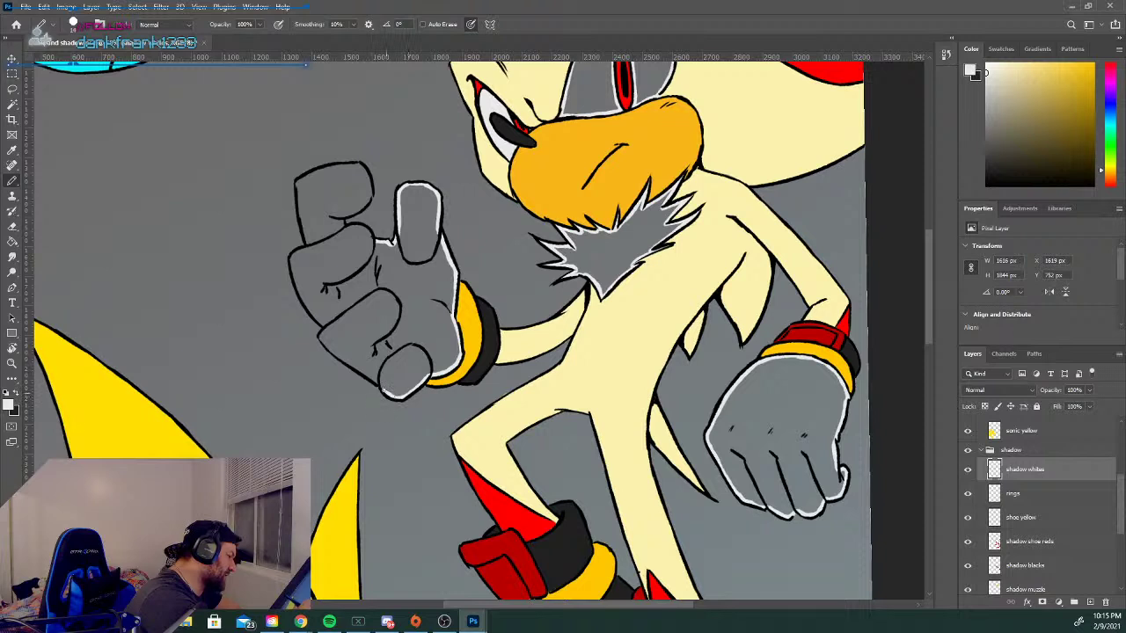
pyautogui.moveTo(319, 334); pyautogui.dragTo(376, 381)
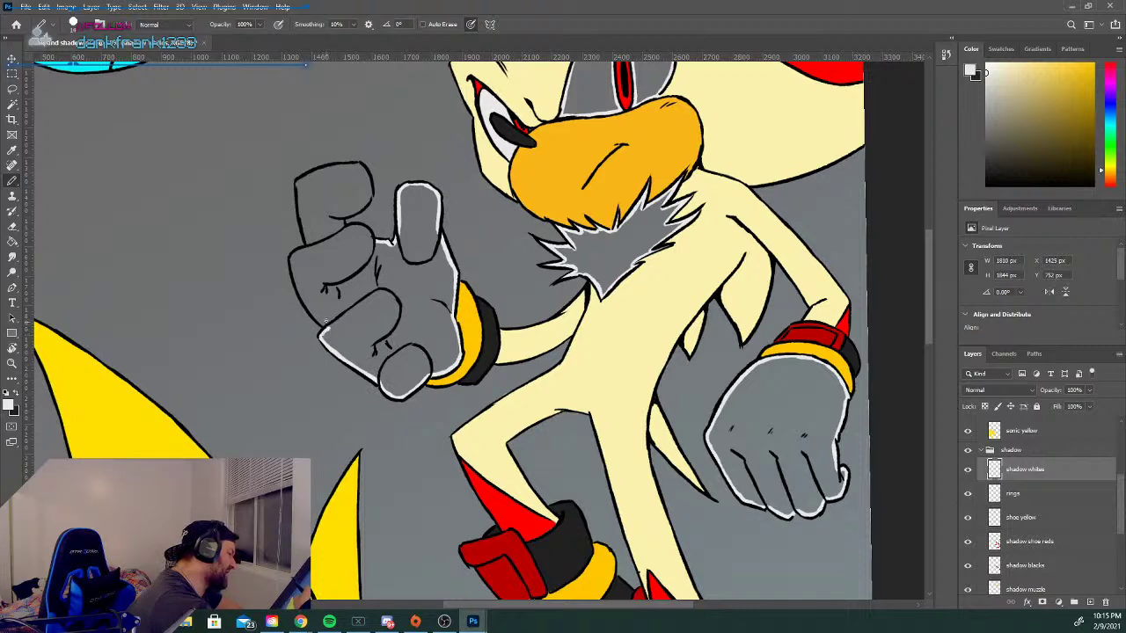
pyautogui.moveTo(292, 250); pyautogui.dragTo(314, 313)
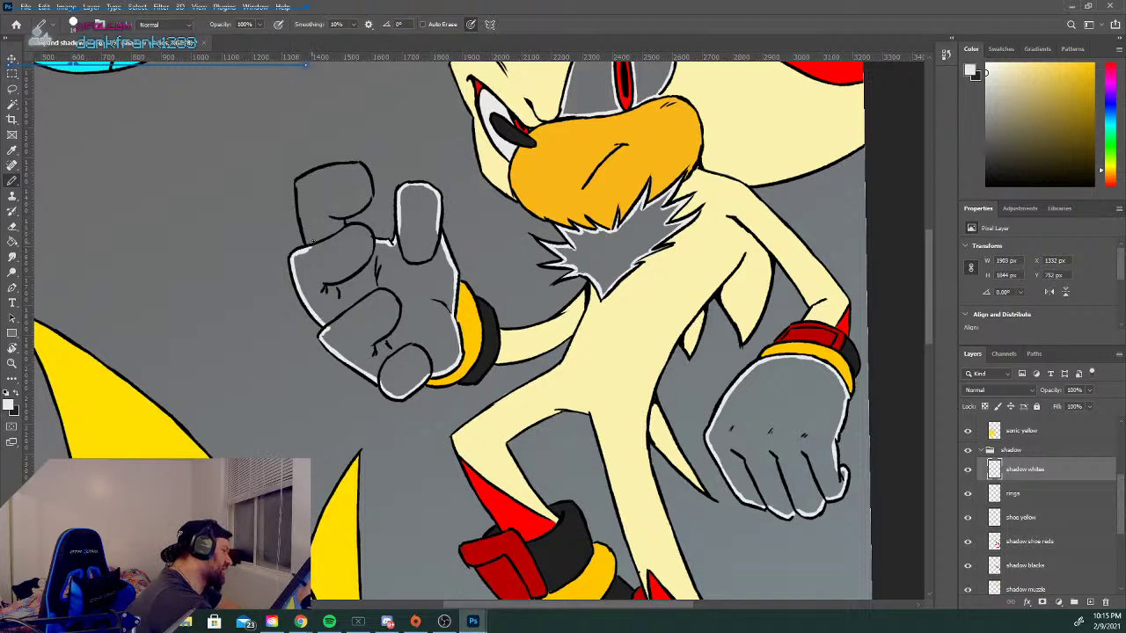
pyautogui.moveTo(298, 180); pyautogui.dragTo(307, 243)
pyautogui.moveTo(302, 181)
pyautogui.mouseDown()
pyautogui.moveTo(361, 159)
pyautogui.moveTo(370, 204)
pyautogui.moveTo(347, 225)
pyautogui.mouseUp()
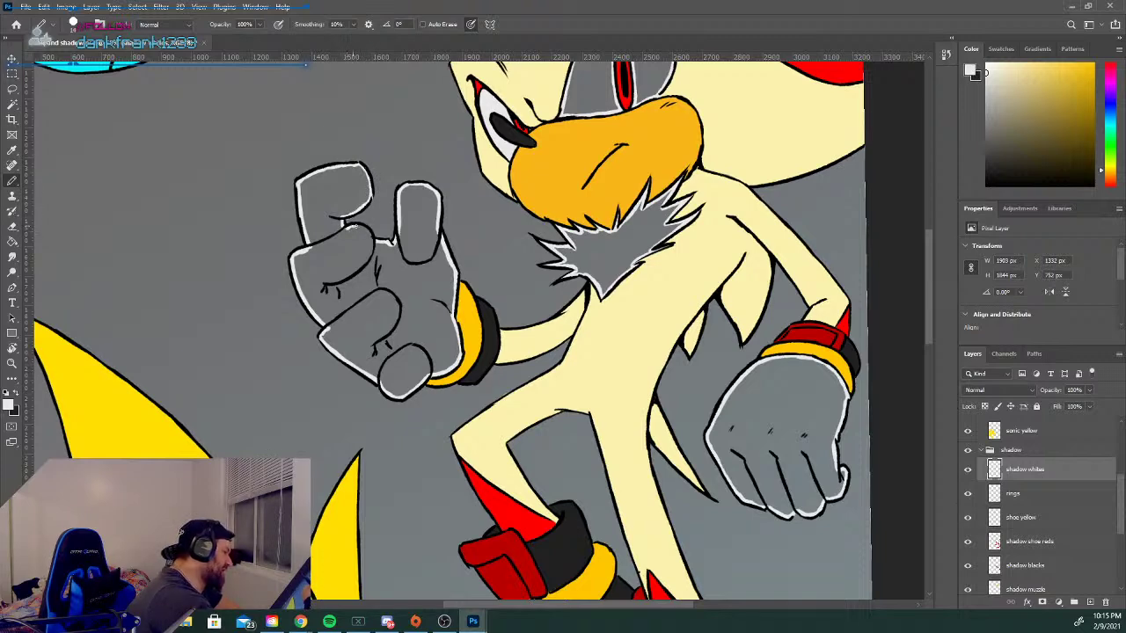
pyautogui.moveTo(370, 235); pyautogui.dragTo(374, 249)
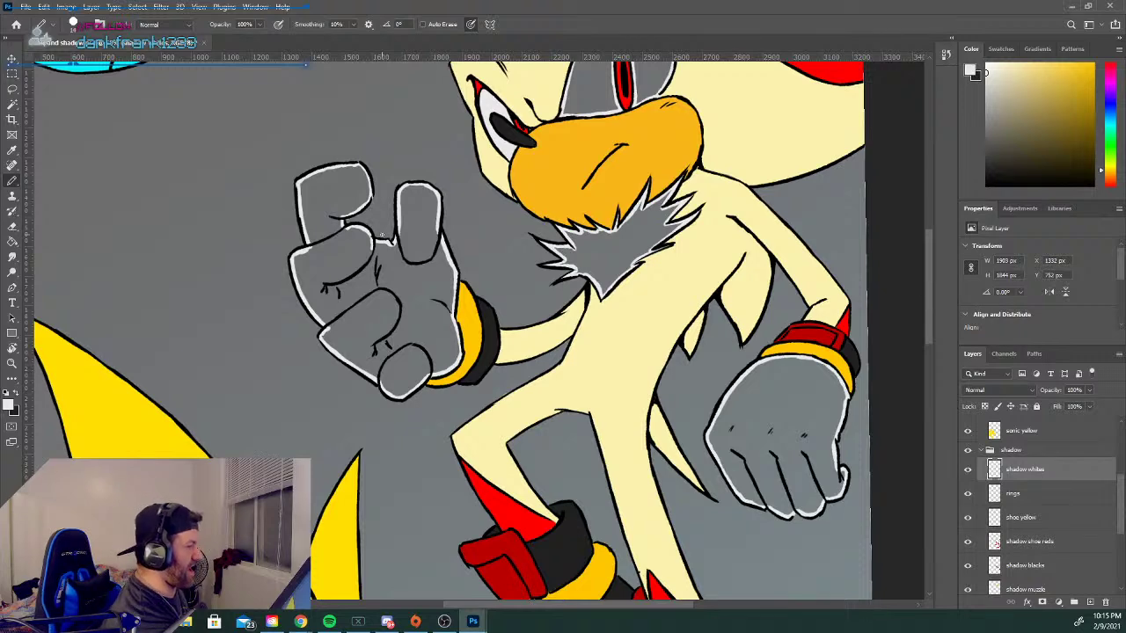
# Outline the white panel of Shadow's smaller, far shoe in light grey, between the black ankle and the red sole.
pyautogui.moveTo(926, 289); pyautogui.dragTo(941, 366)
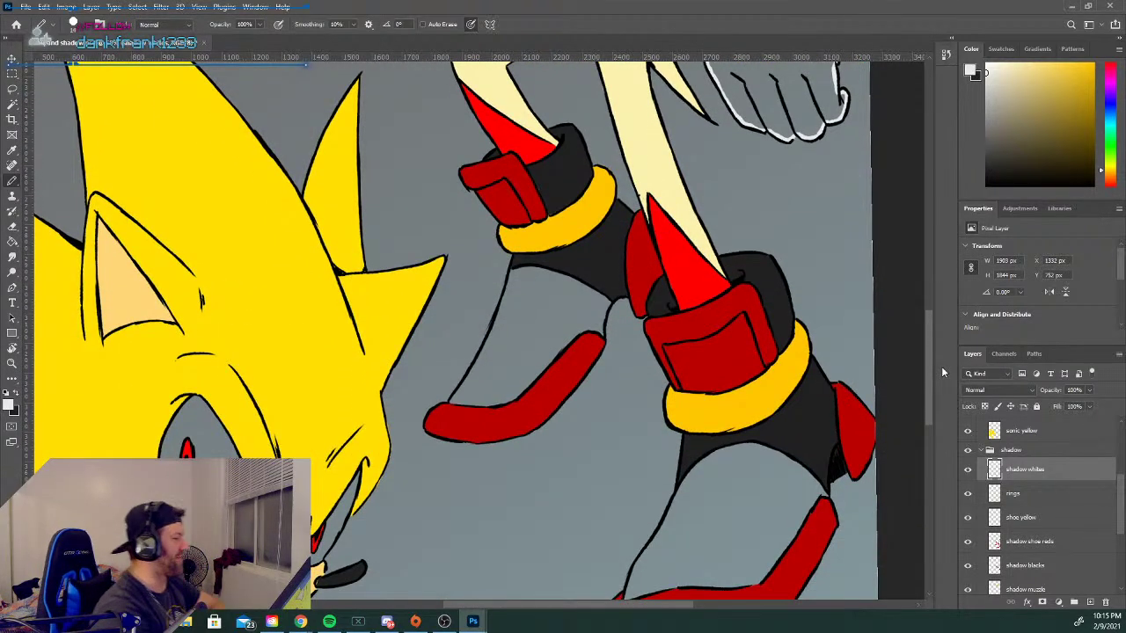
pyautogui.moveTo(450, 403); pyautogui.dragTo(514, 269)
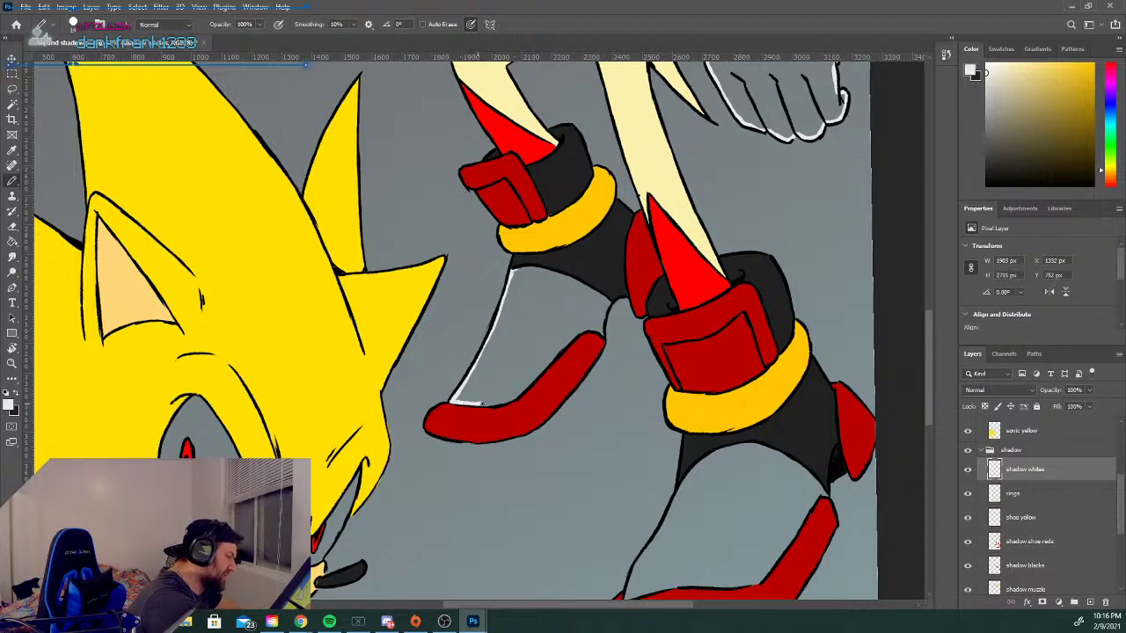
pyautogui.moveTo(490, 404)
pyautogui.mouseDown()
pyautogui.moveTo(548, 362)
pyautogui.moveTo(541, 385)
pyautogui.moveTo(584, 332)
pyautogui.mouseUp()
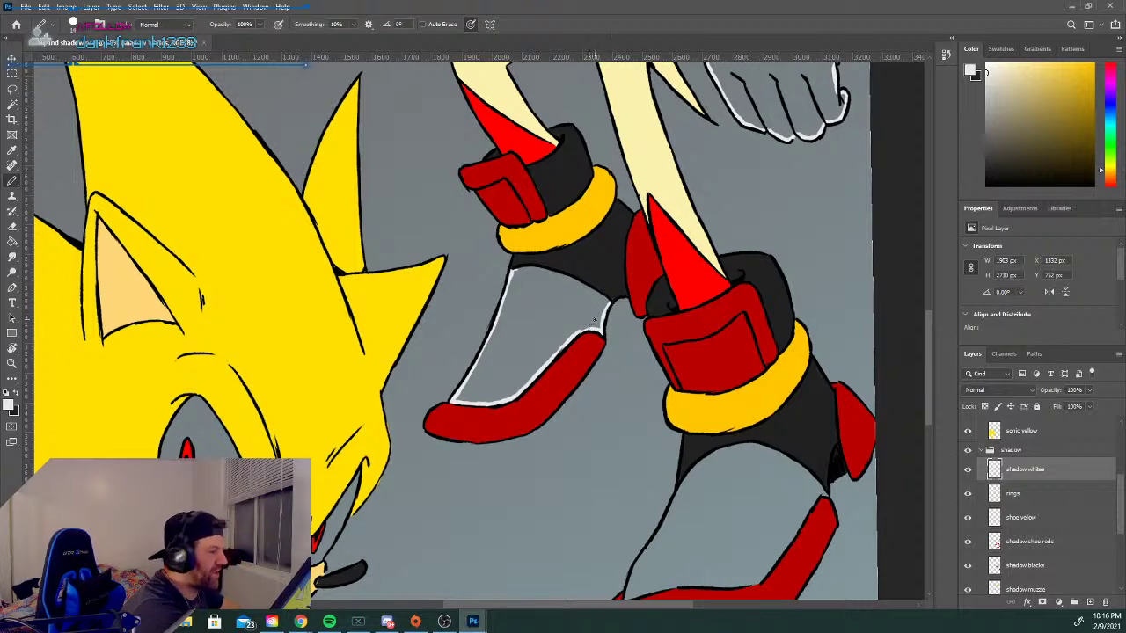
pyautogui.moveTo(517, 271); pyautogui.dragTo(578, 282)
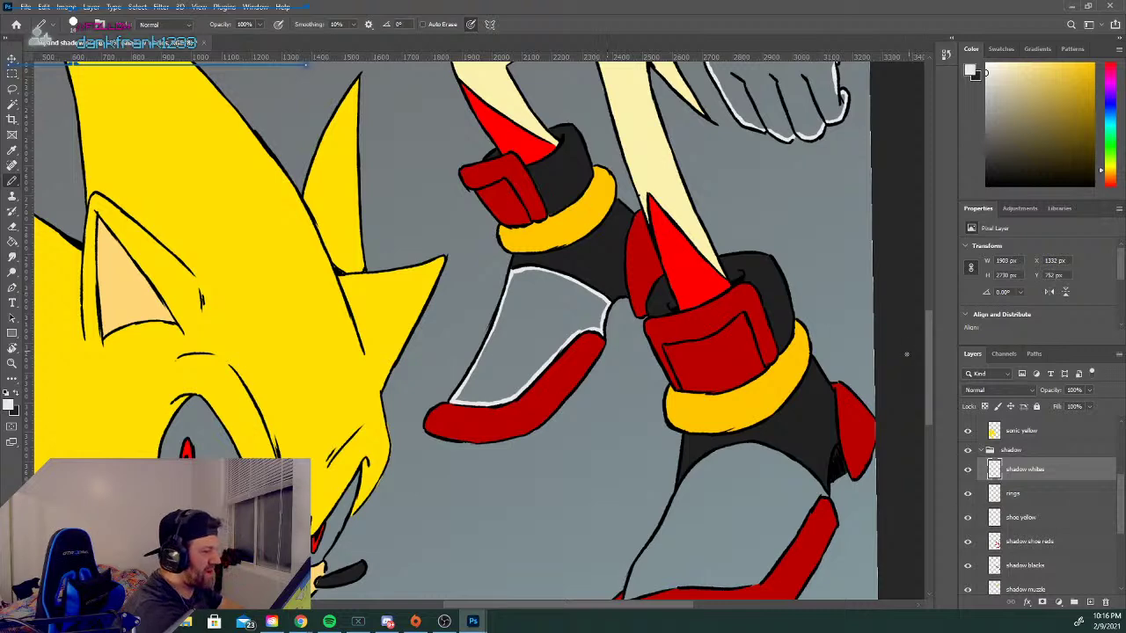
# Outline the white panel of Shadow's larger, near shoe in light grey, between the black ankle and the red sole.
pyautogui.scroll(-3, 927, 352)
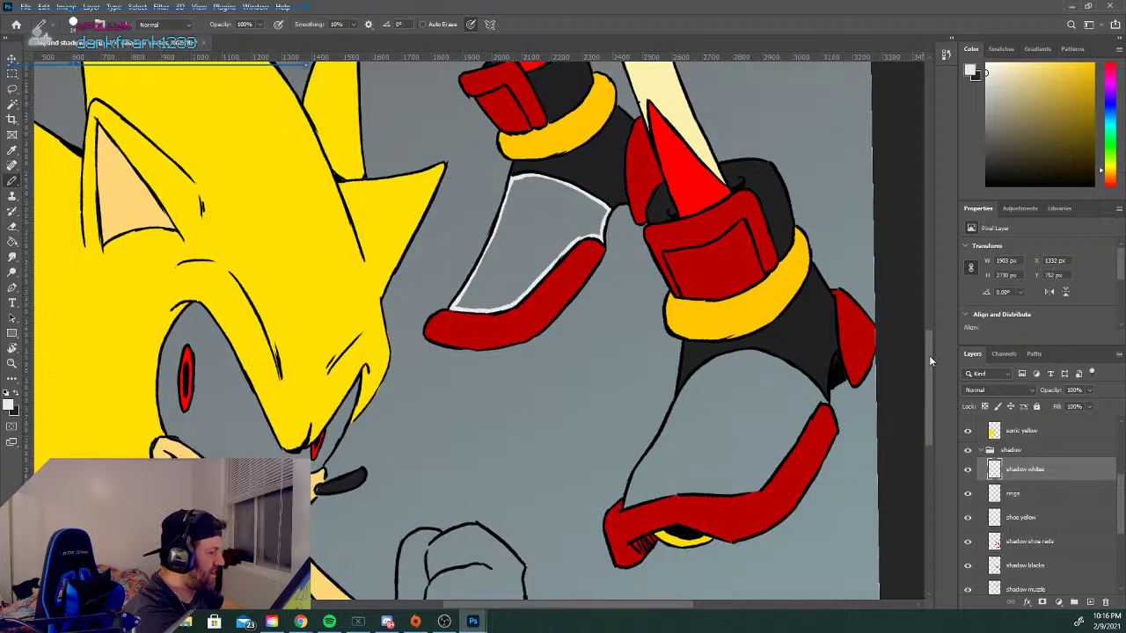
pyautogui.moveTo(684, 363)
pyautogui.mouseDown()
pyautogui.moveTo(626, 479)
pyautogui.moveTo(743, 470)
pyautogui.mouseUp()
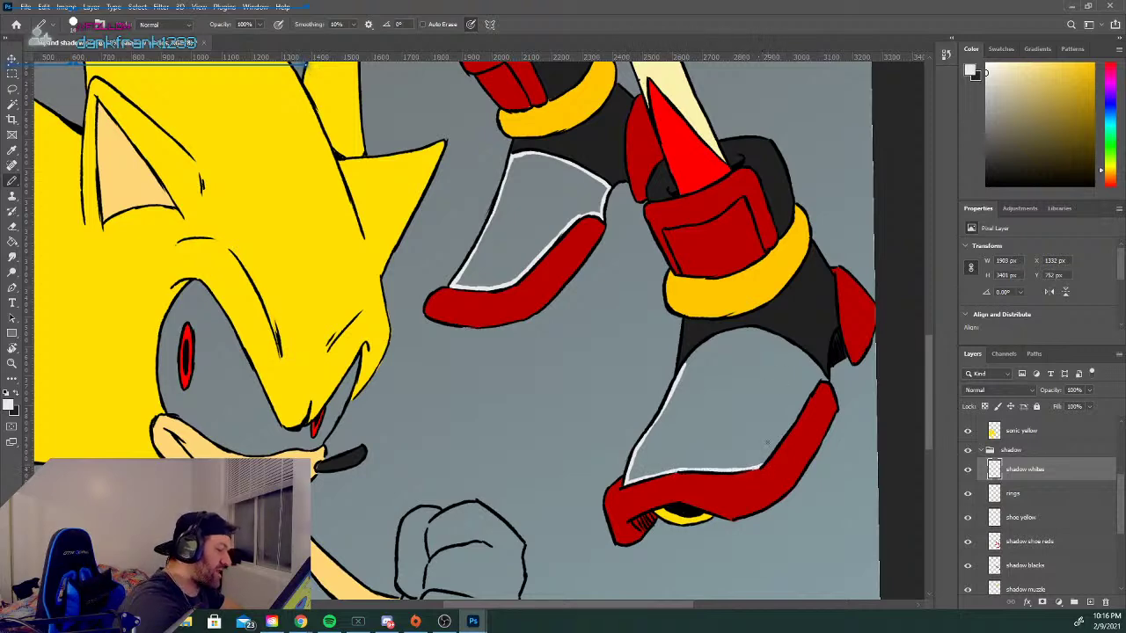
pyautogui.moveTo(762, 467); pyautogui.dragTo(817, 383)
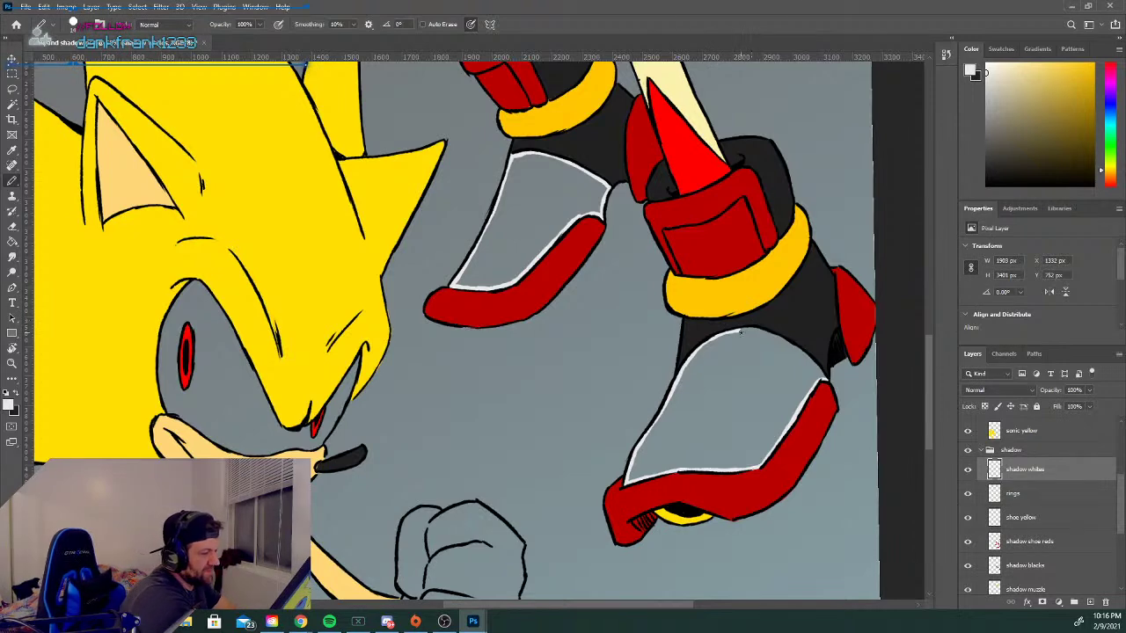
pyautogui.moveTo(738, 330); pyautogui.dragTo(809, 358)
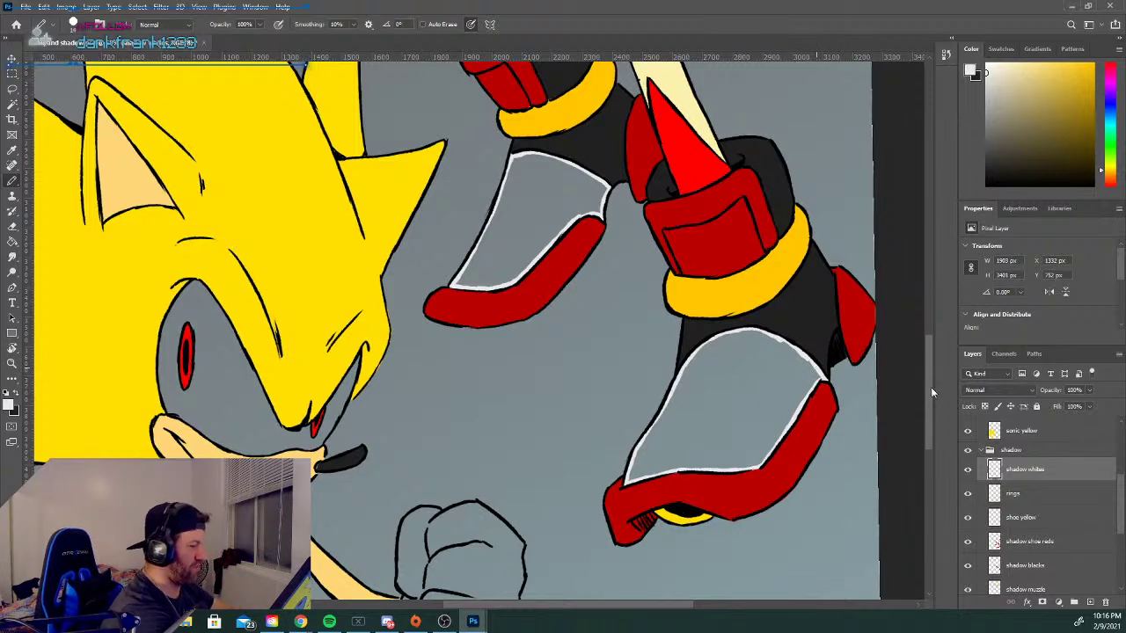
# Fill Shadow's large eye white and chest fur with light grey, and undo the fill attempted on the raised glove.
pyautogui.moveTo(924, 393); pyautogui.dragTo(914, 248)
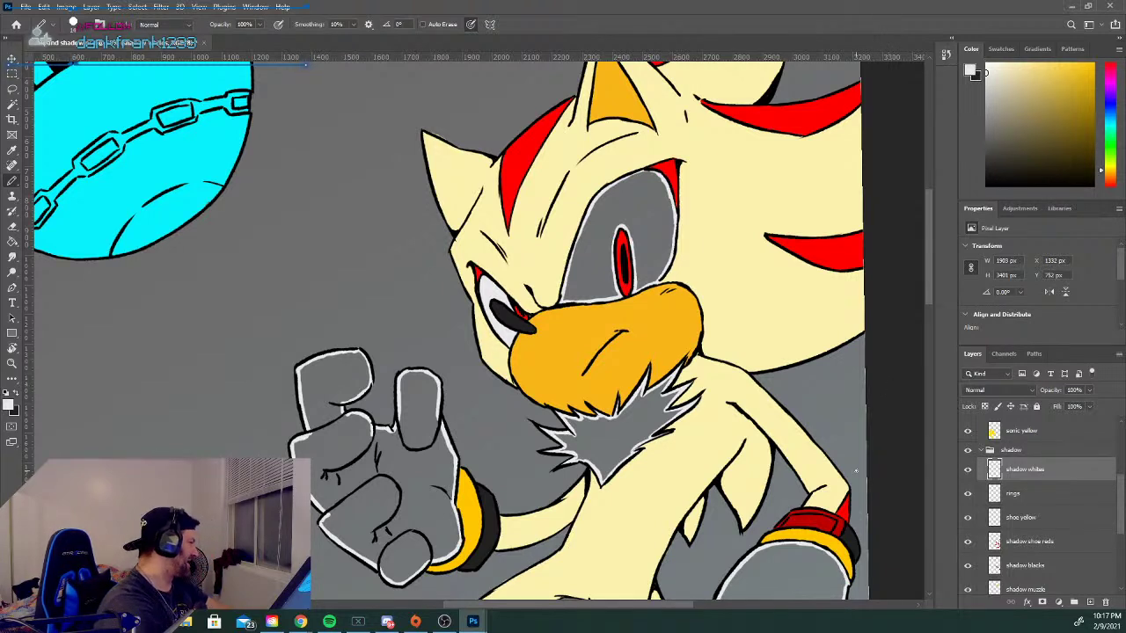
pyautogui.click(13, 240)
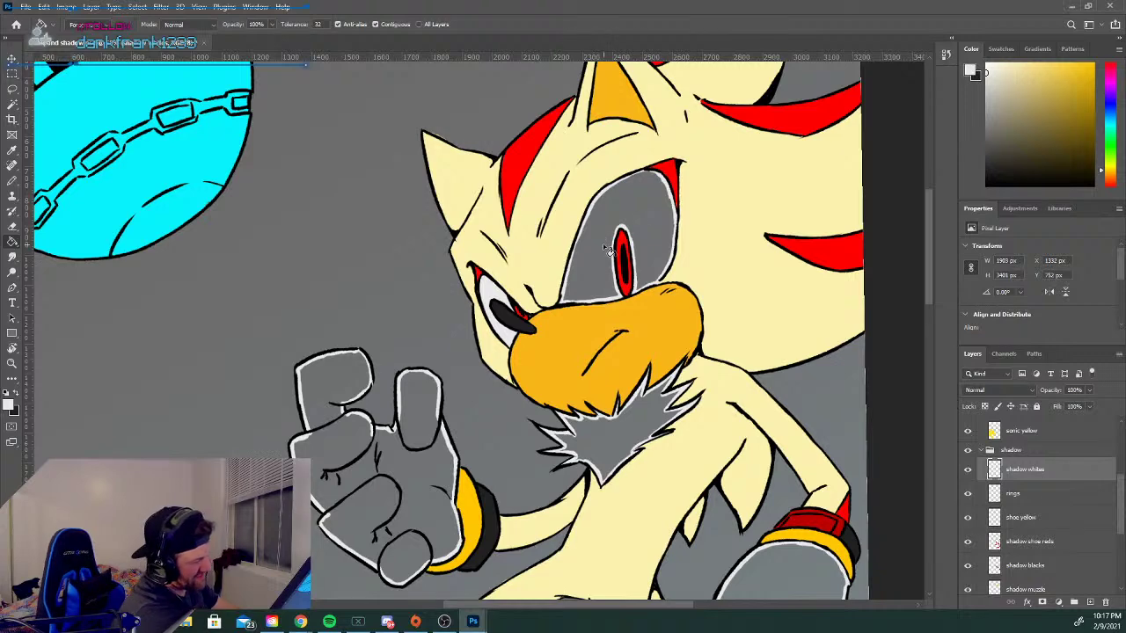
pyautogui.click(653, 218)
pyautogui.click(639, 440)
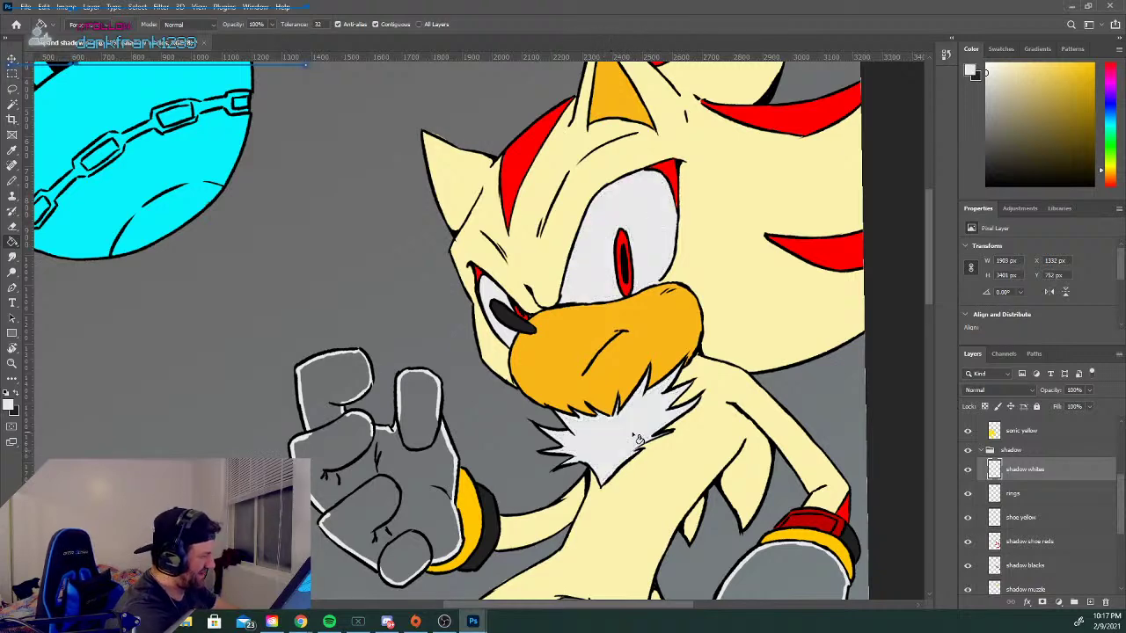
pyautogui.click(422, 491)
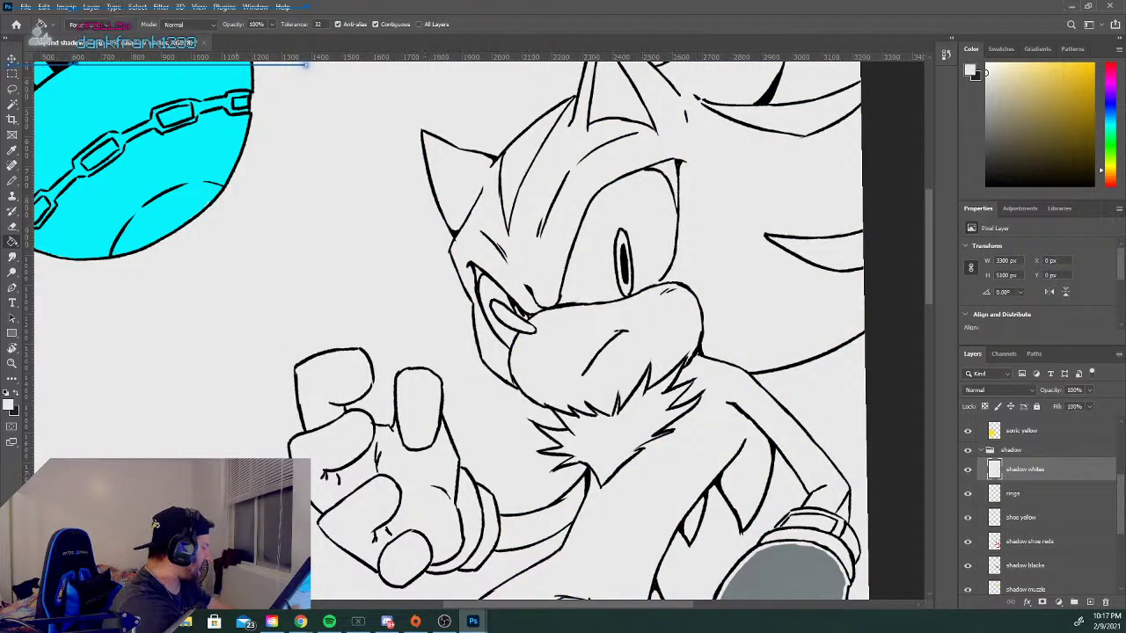
pyautogui.hotkey('ctrl', 'z')
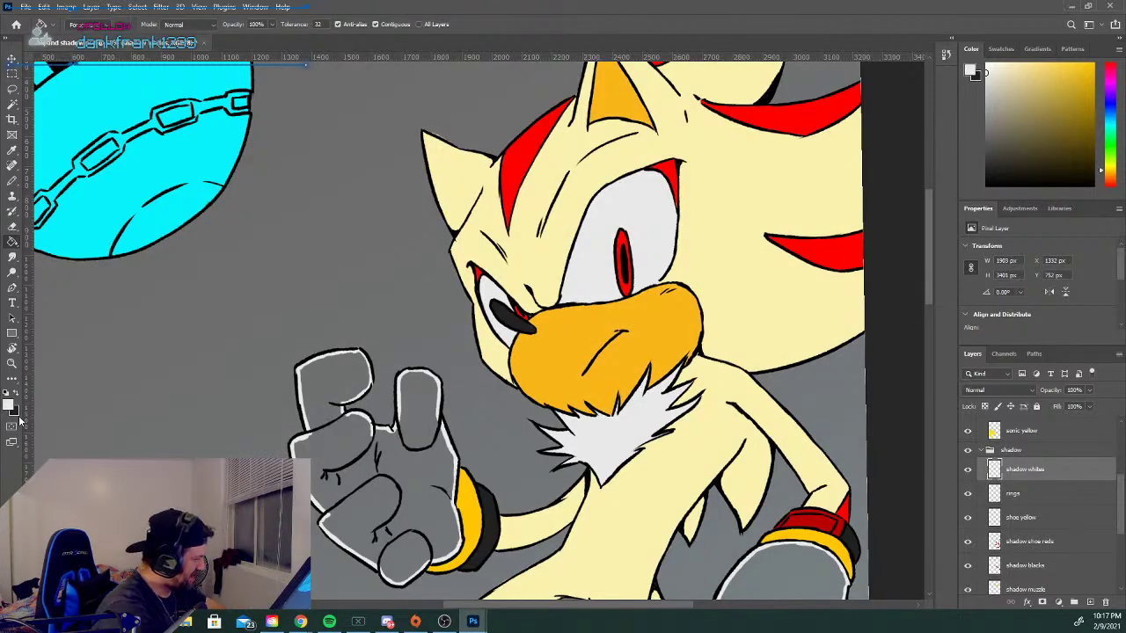
# Fill Shadow's lowered glove and the white panels of both shoes with light grey.
pyautogui.moveTo(929, 271); pyautogui.dragTo(928, 355)
pyautogui.click(794, 369)
pyautogui.scroll(-1, 930, 362)
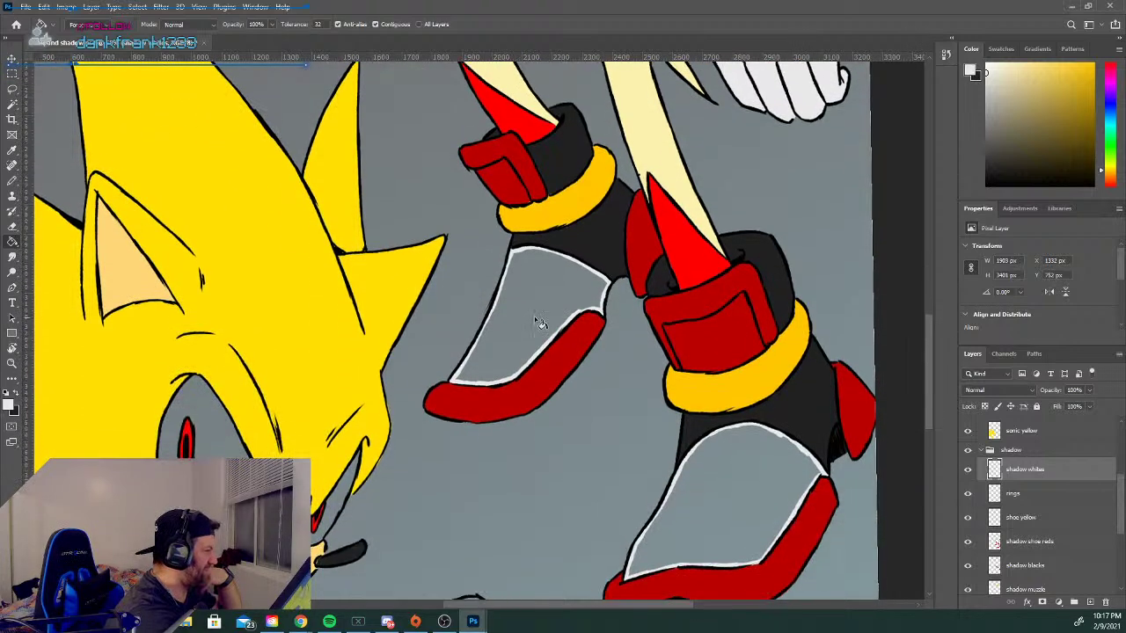
pyautogui.click(552, 325)
pyautogui.click(745, 505)
# Close the gaps in the raised glove's outline along the fingers and thumb with the Pencil, and fill the glove with light grey.
pyautogui.moveTo(923, 441); pyautogui.dragTo(926, 332)
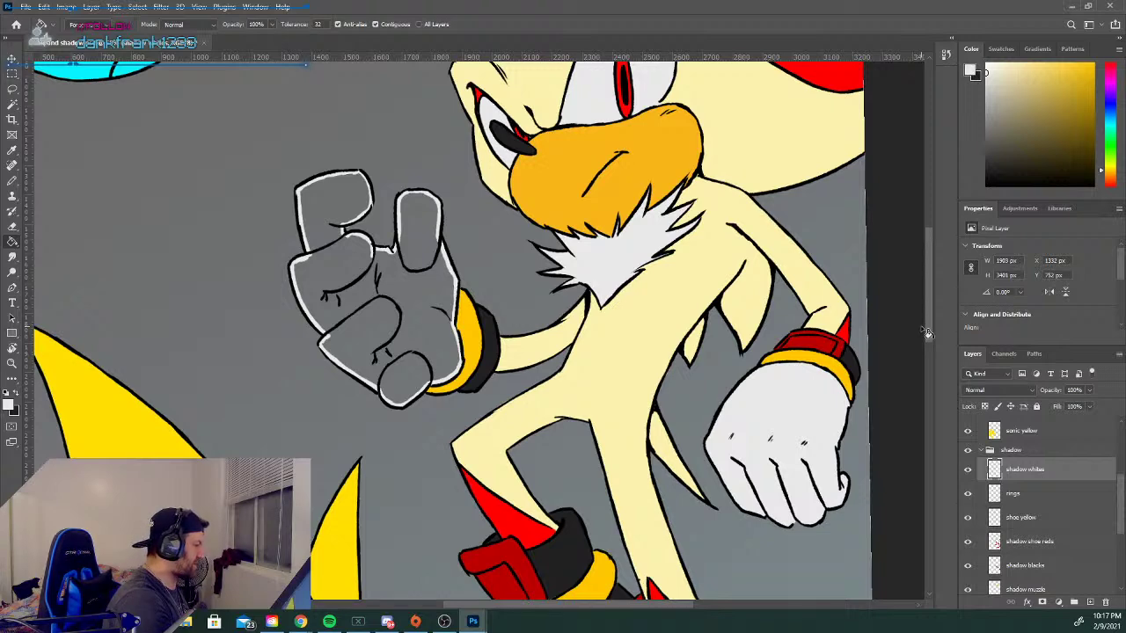
pyautogui.click(15, 182)
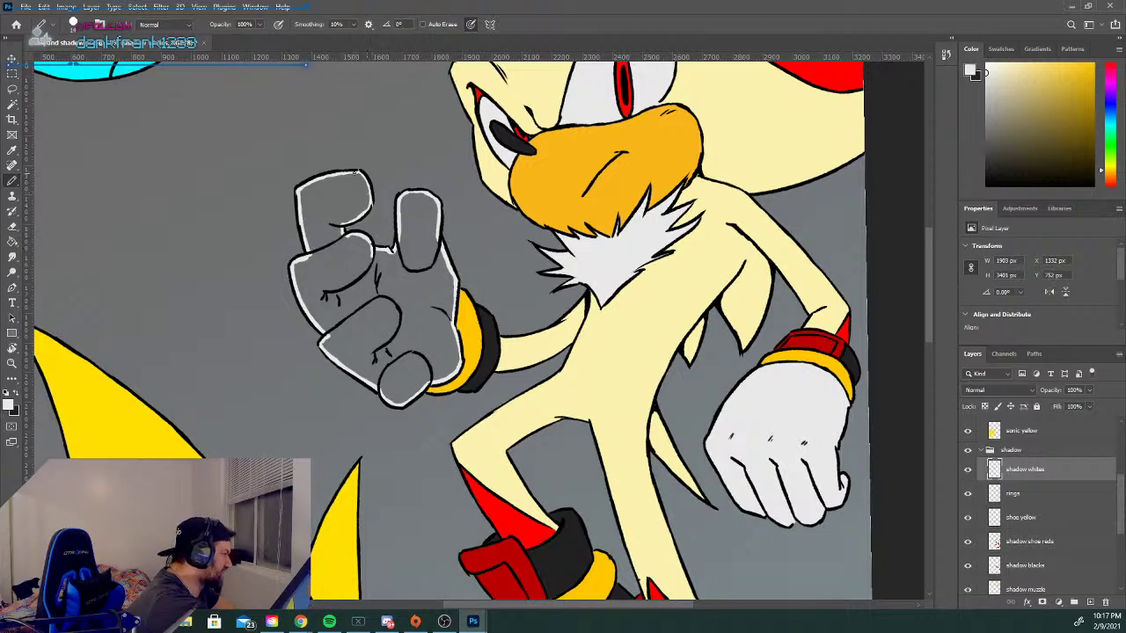
pyautogui.moveTo(305, 259)
pyautogui.mouseDown()
pyautogui.moveTo(295, 274)
pyautogui.moveTo(303, 315)
pyautogui.mouseUp()
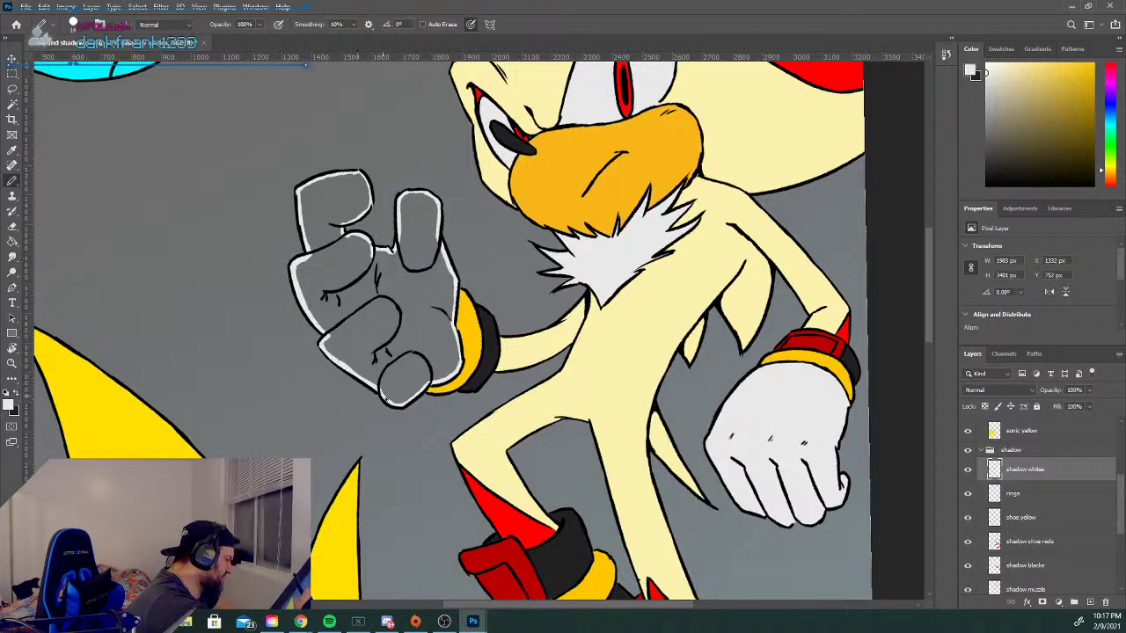
pyautogui.moveTo(393, 402); pyautogui.dragTo(429, 383)
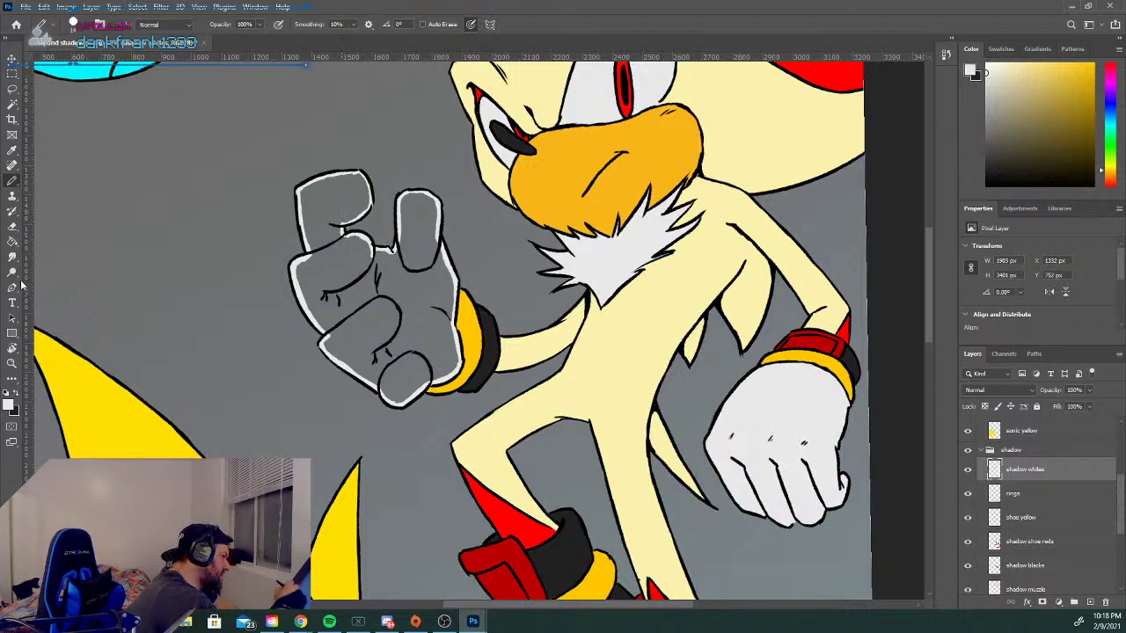
pyautogui.press('g')
pyautogui.click(343, 205)
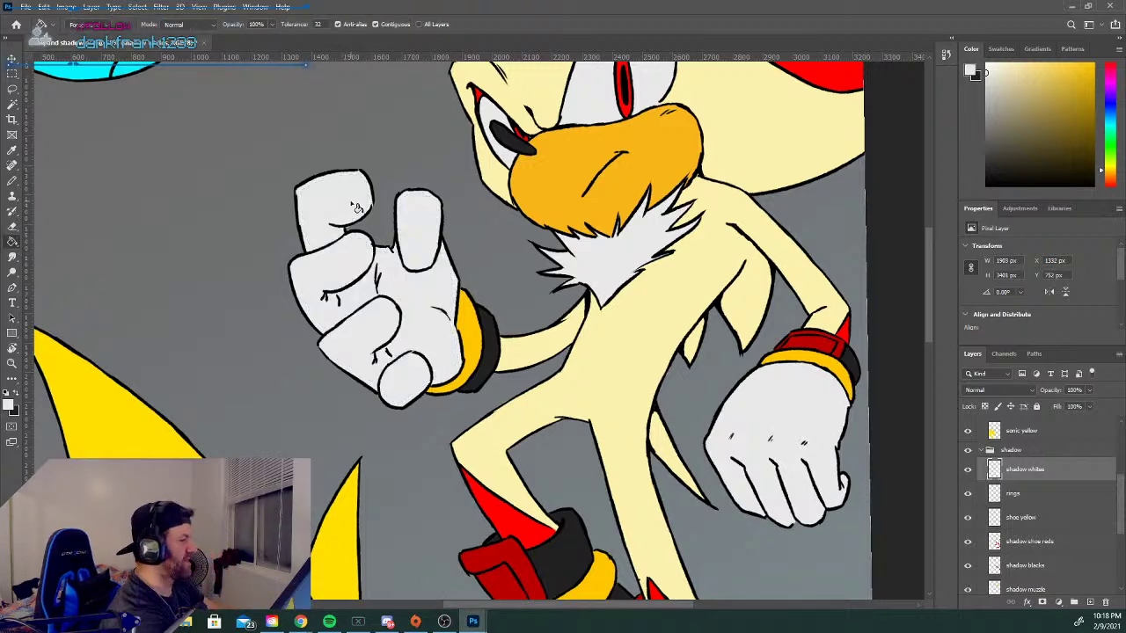
# Rotate the canvas view slightly around Sonic so the page's lower edge is level.
pyautogui.moveTo(927, 284); pyautogui.dragTo(924, 407)
pyautogui.moveTo(654, 605); pyautogui.dragTo(635, 598)
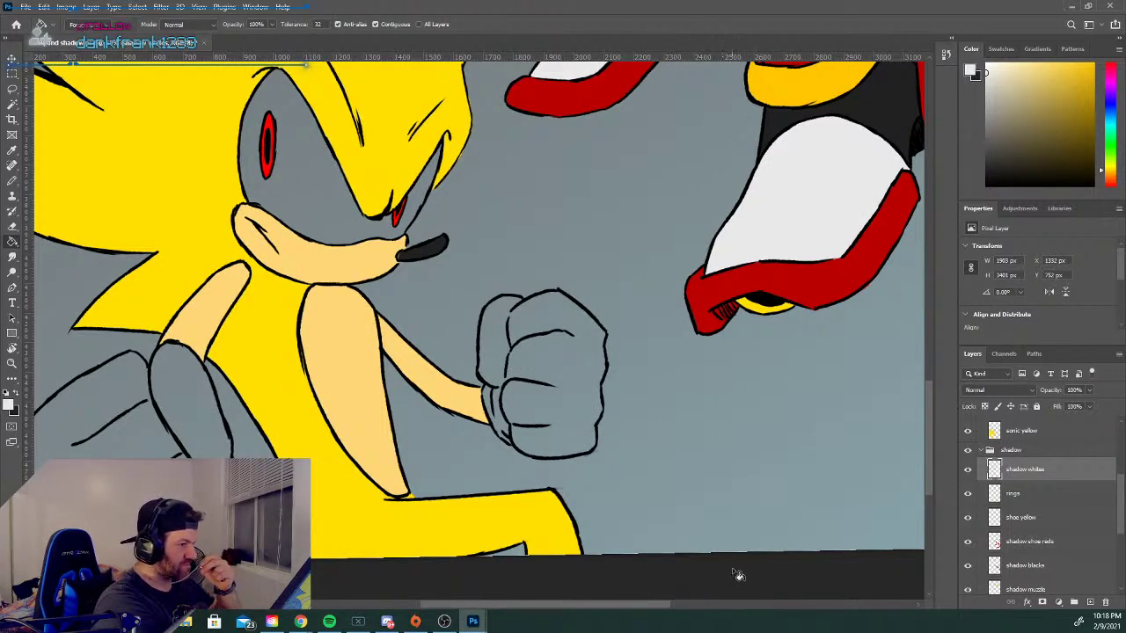
pyautogui.moveTo(646, 606)
pyautogui.mouseDown()
pyautogui.moveTo(686, 603)
pyautogui.moveTo(606, 605)
pyautogui.moveTo(646, 602)
pyautogui.mouseUp()
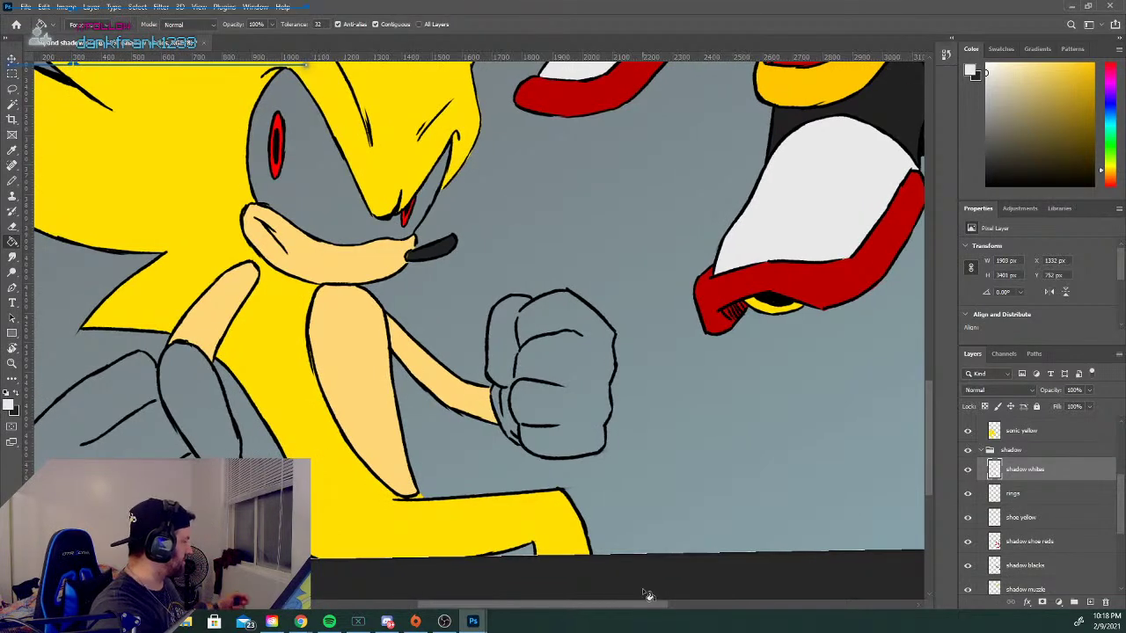
pyautogui.press('r')
pyautogui.moveTo(722, 367); pyautogui.dragTo(780, 380)
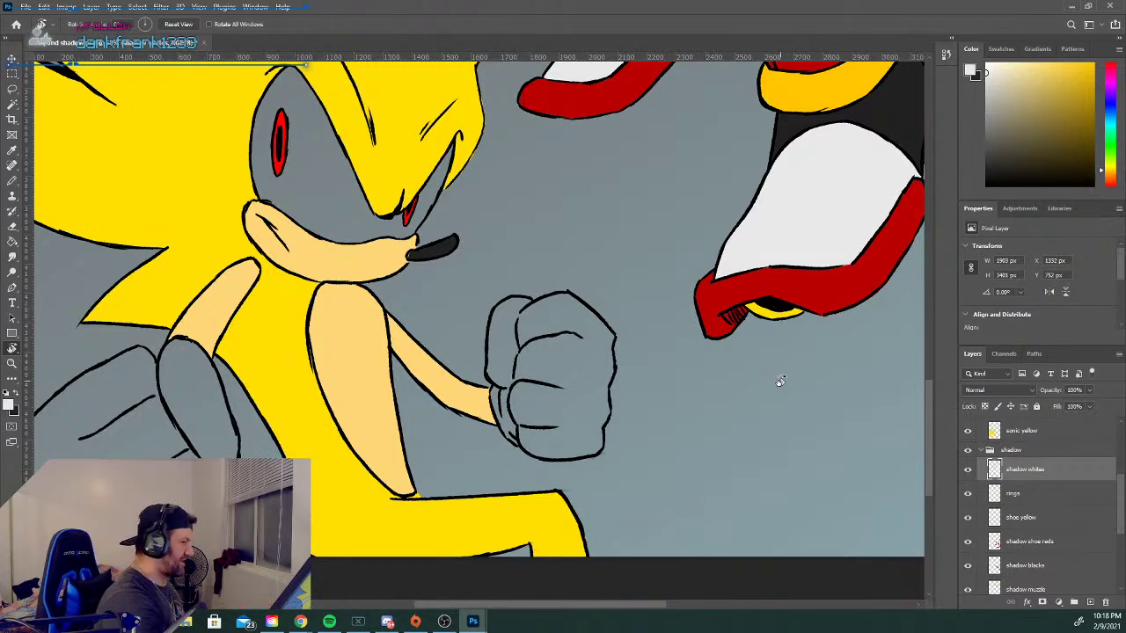
# Add a new layer above sonic muzzle in the sonic group and name it Sonic white.
pyautogui.click(14, 182)
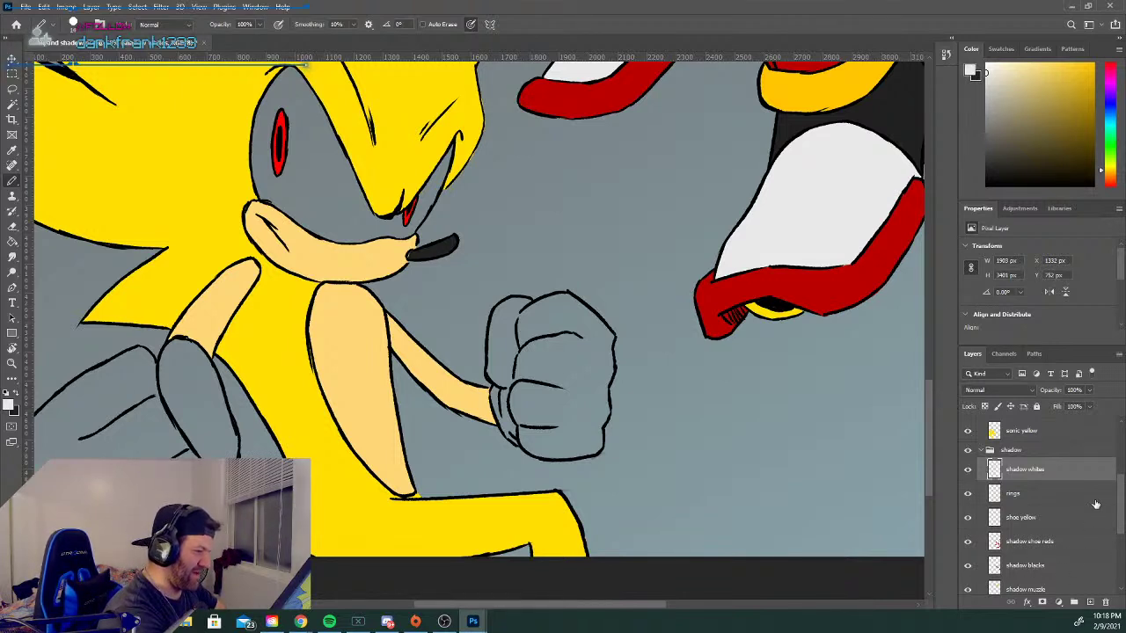
pyautogui.scroll(5, 1032, 493)
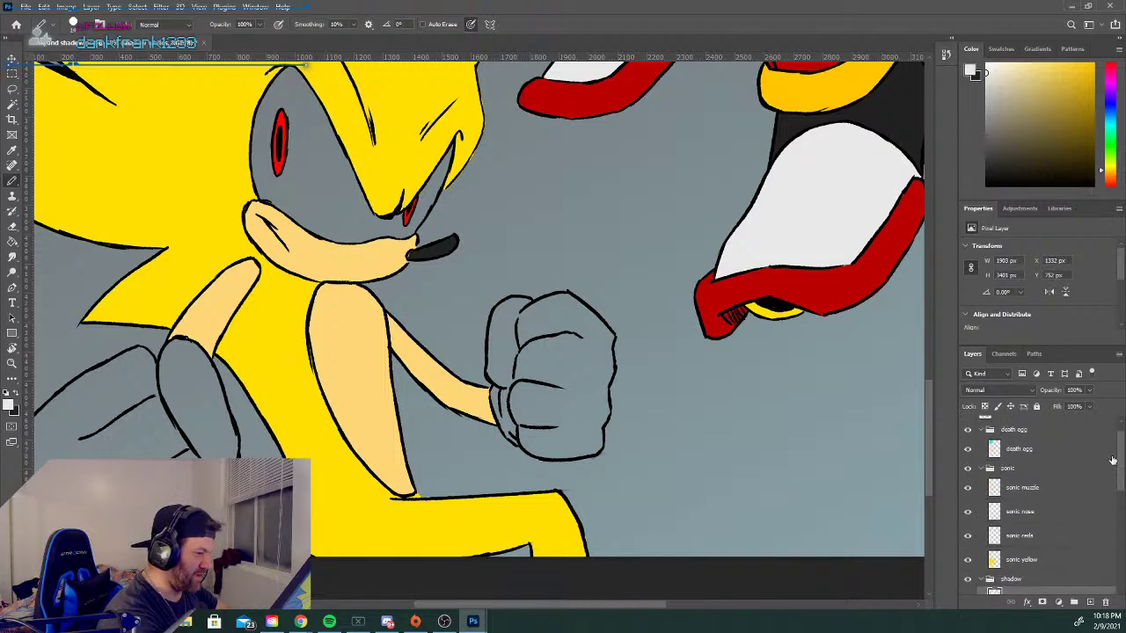
pyautogui.click(1032, 491)
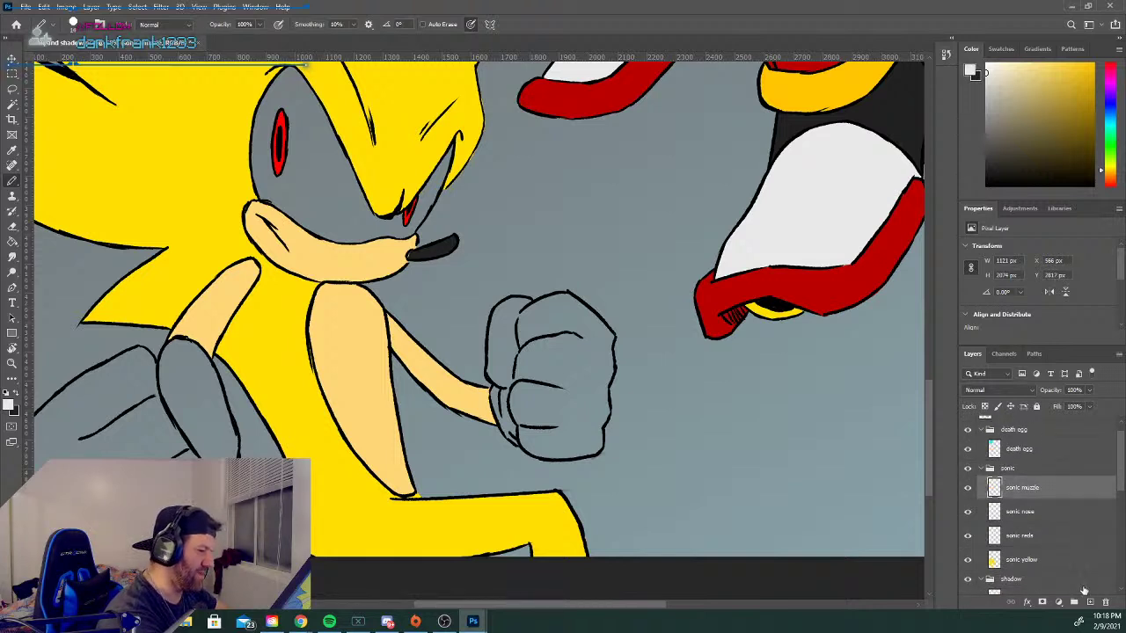
pyautogui.click(1089, 603)
pyautogui.doubleClick(1017, 487)
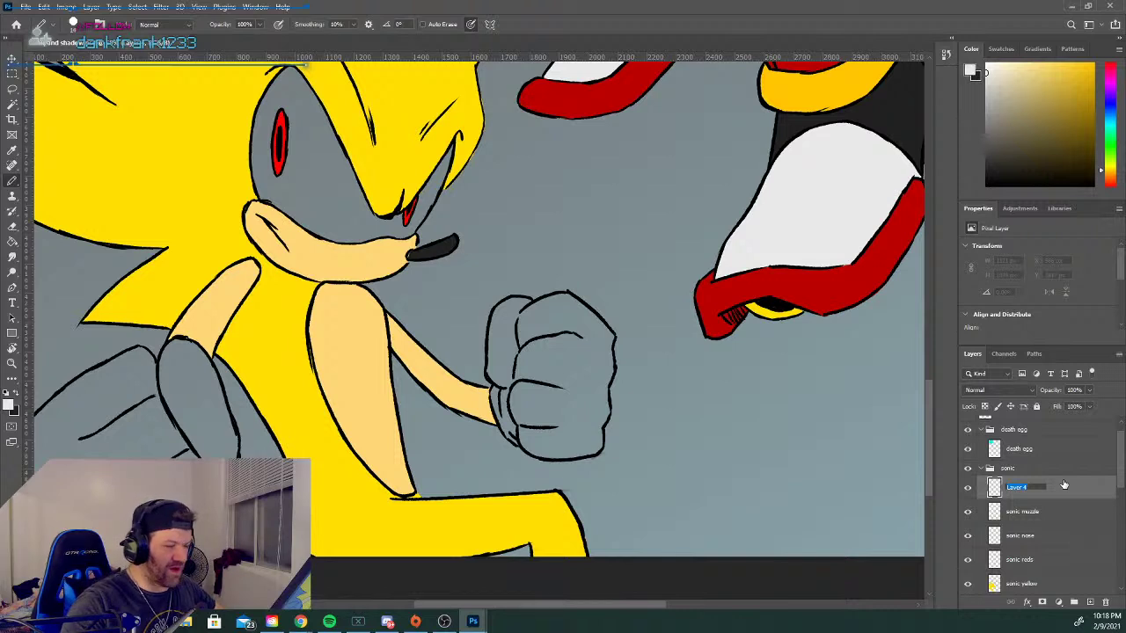
pyautogui.press('BackSpace')
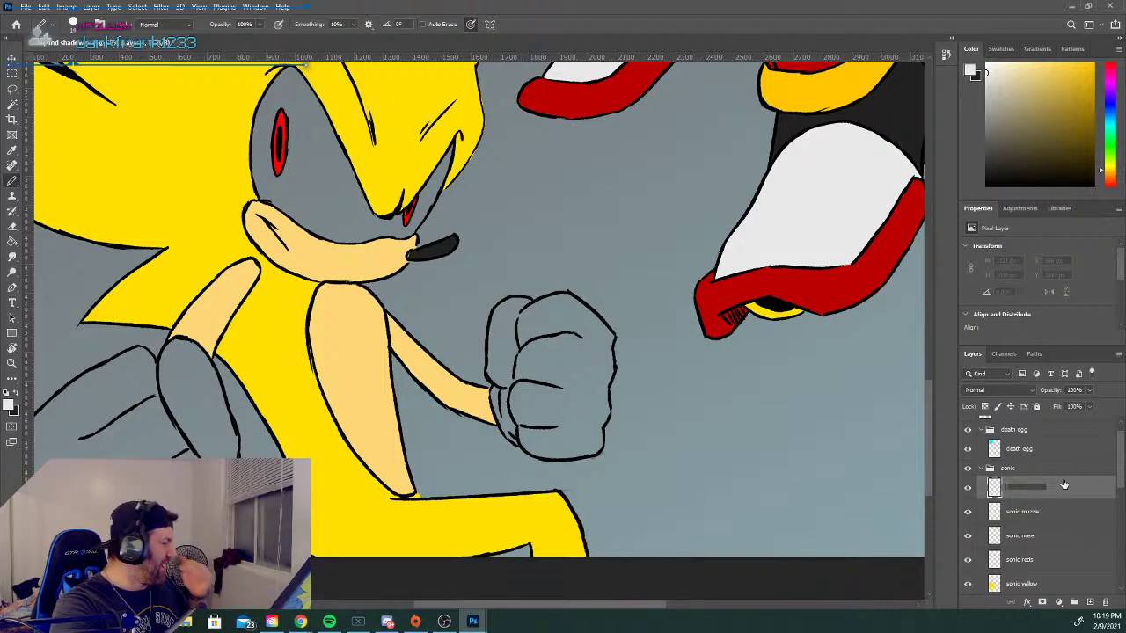
pyautogui.write('sonic')
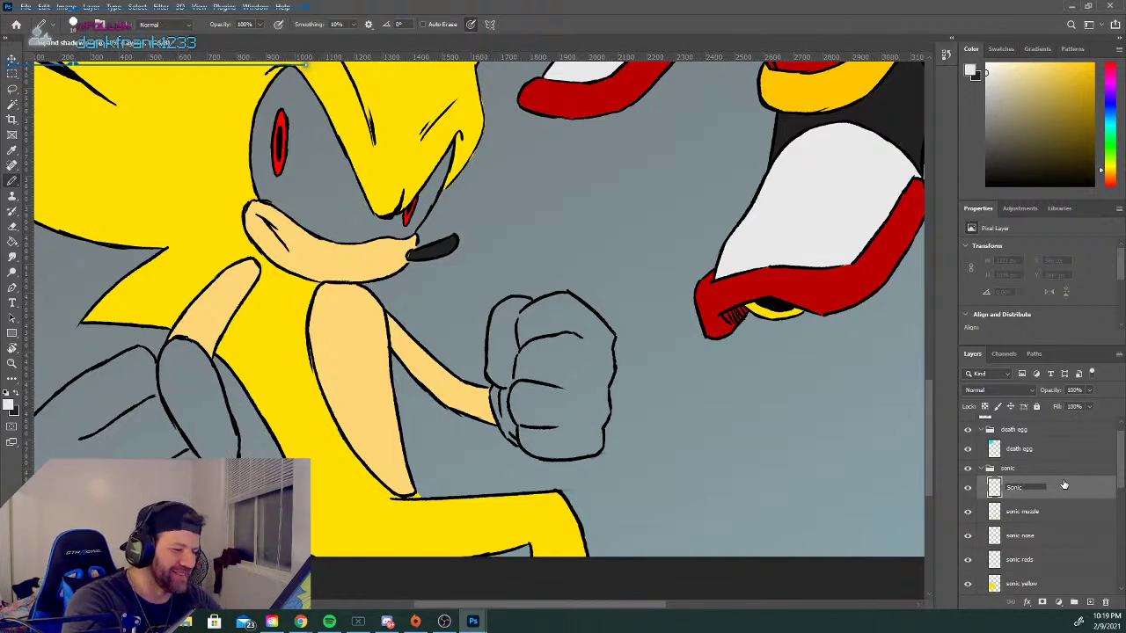
pyautogui.write('e')
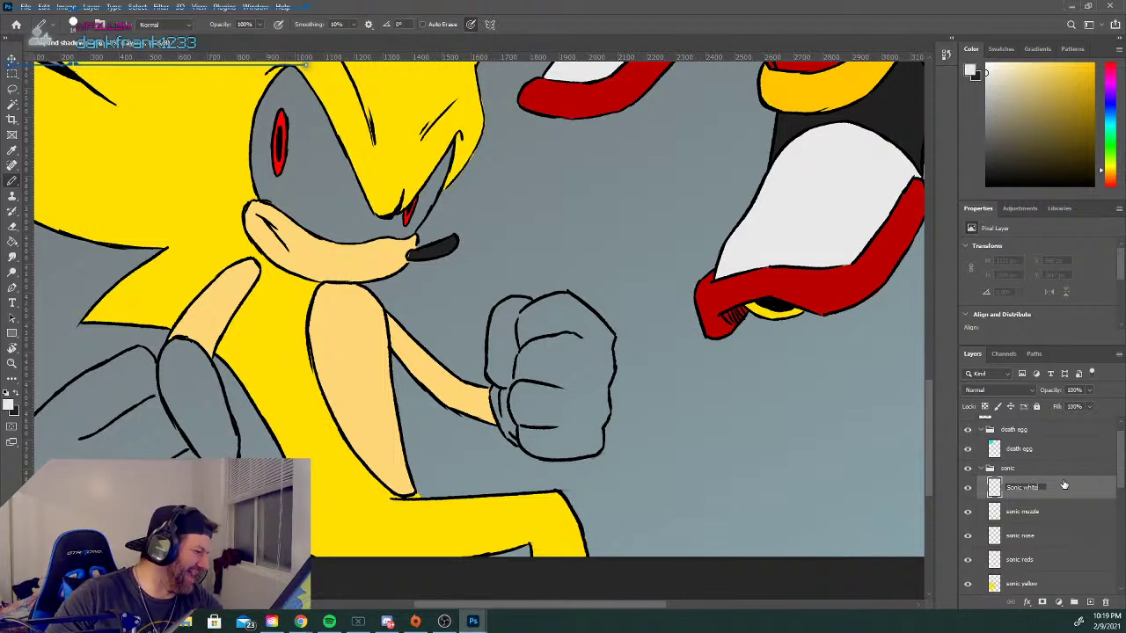
pyautogui.click(1066, 487)
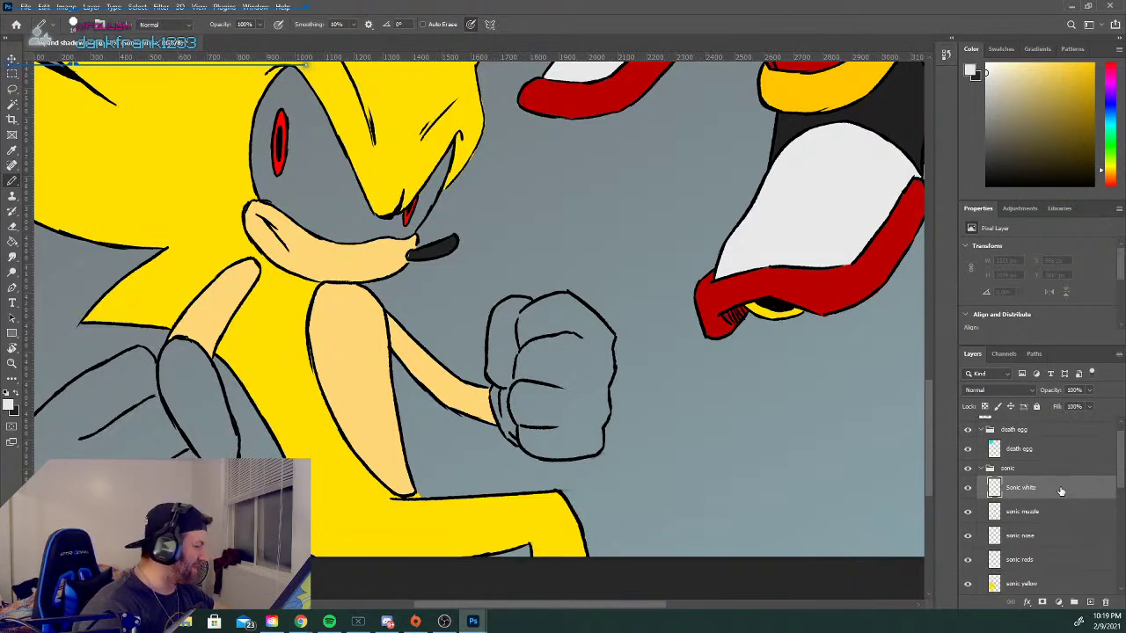
# Outline Sonic's joined eye whites in light grey, following the brow, the narrow far eye and the top of the muzzle.
pyautogui.moveTo(926, 427); pyautogui.dragTo(930, 386)
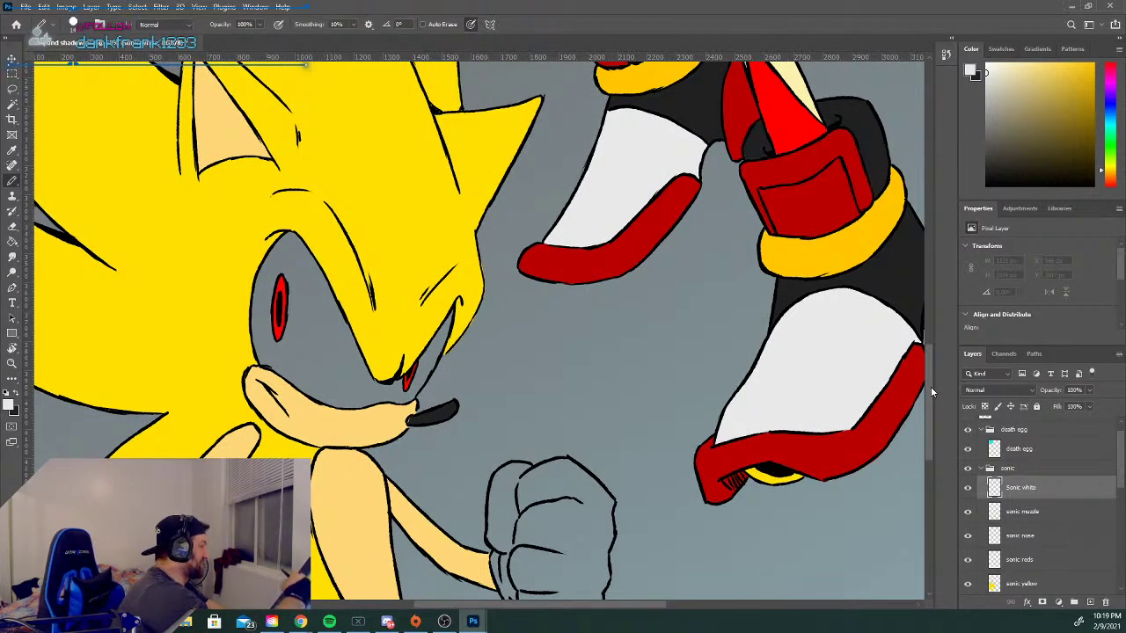
pyautogui.moveTo(261, 368)
pyautogui.mouseDown()
pyautogui.moveTo(257, 281)
pyautogui.moveTo(272, 244)
pyautogui.moveTo(291, 233)
pyautogui.moveTo(361, 362)
pyautogui.mouseUp()
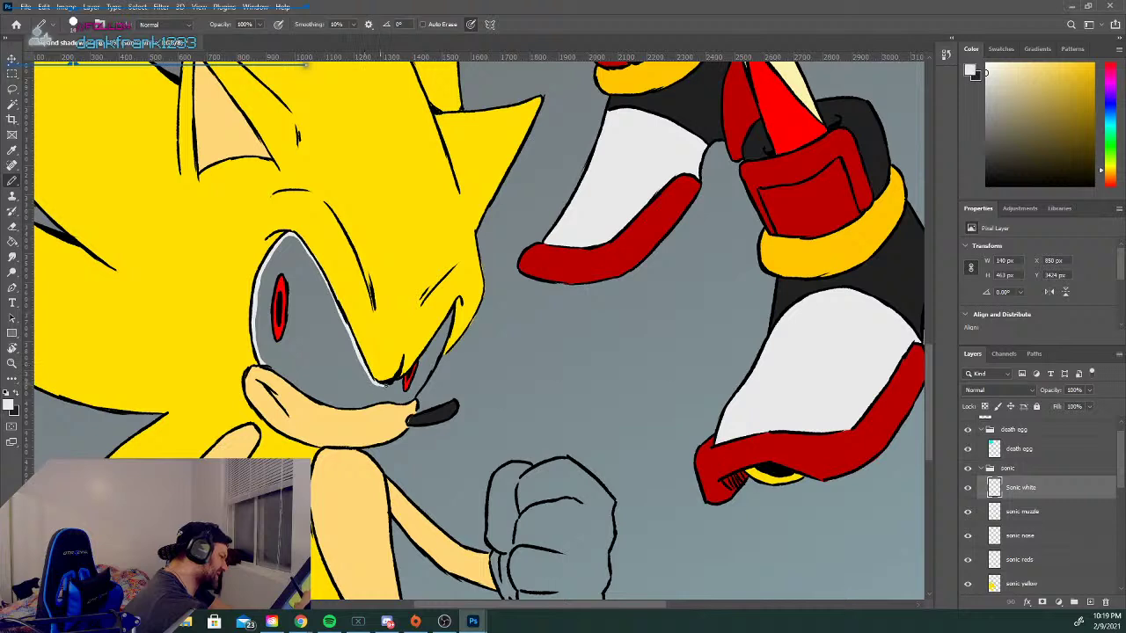
pyautogui.moveTo(387, 385); pyautogui.dragTo(400, 380)
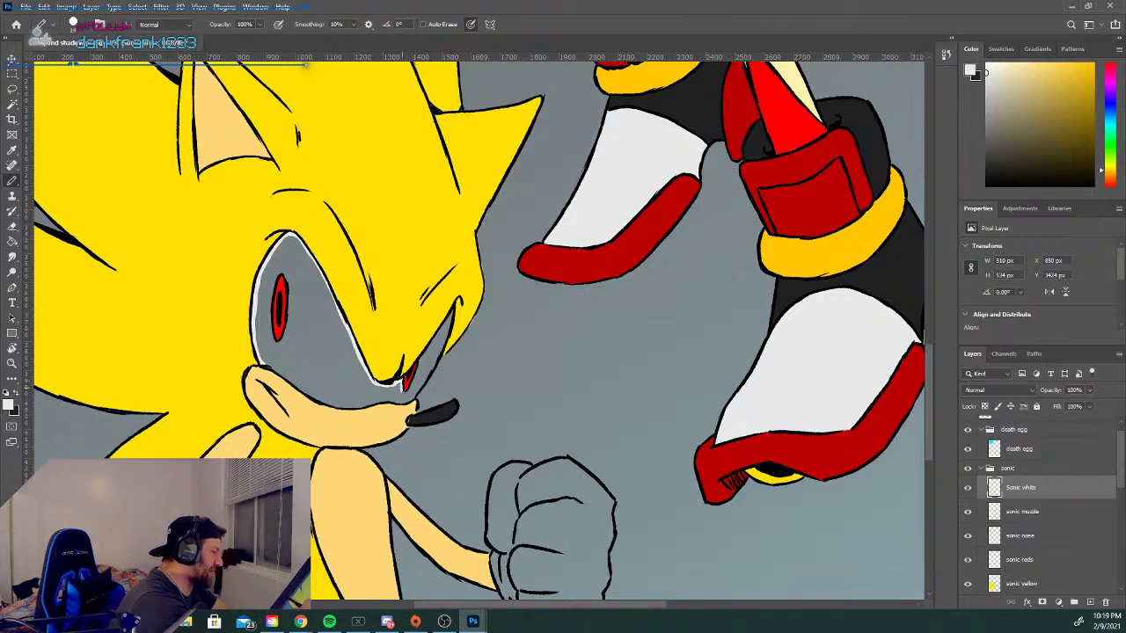
pyautogui.moveTo(410, 385); pyautogui.dragTo(417, 382)
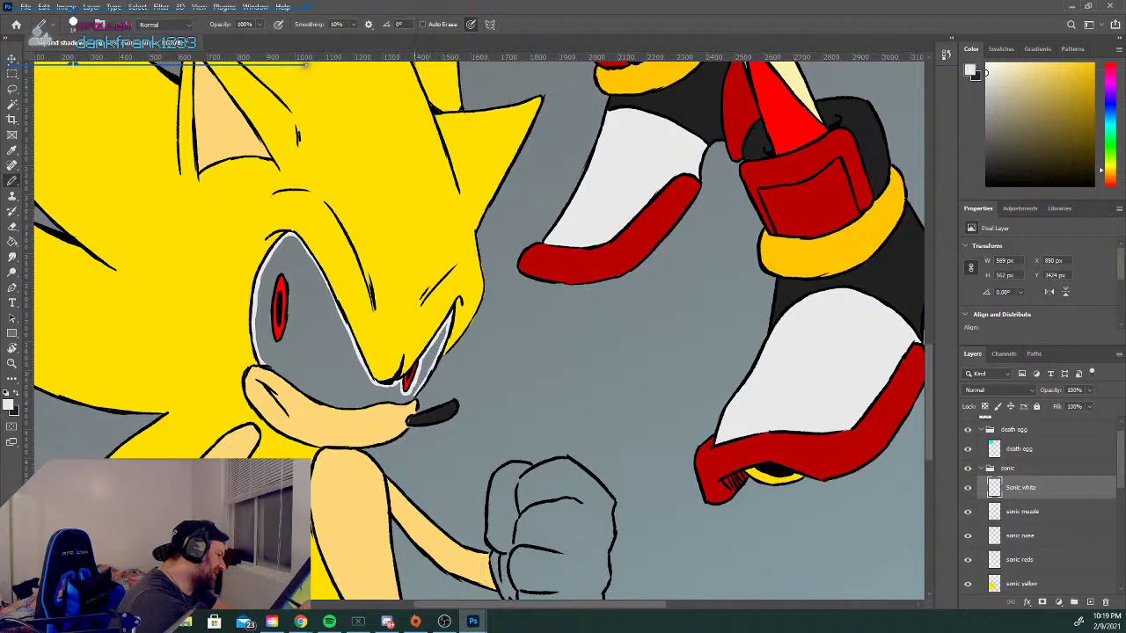
pyautogui.moveTo(393, 401)
pyautogui.mouseDown()
pyautogui.moveTo(263, 383)
pyautogui.moveTo(257, 343)
pyautogui.mouseUp()
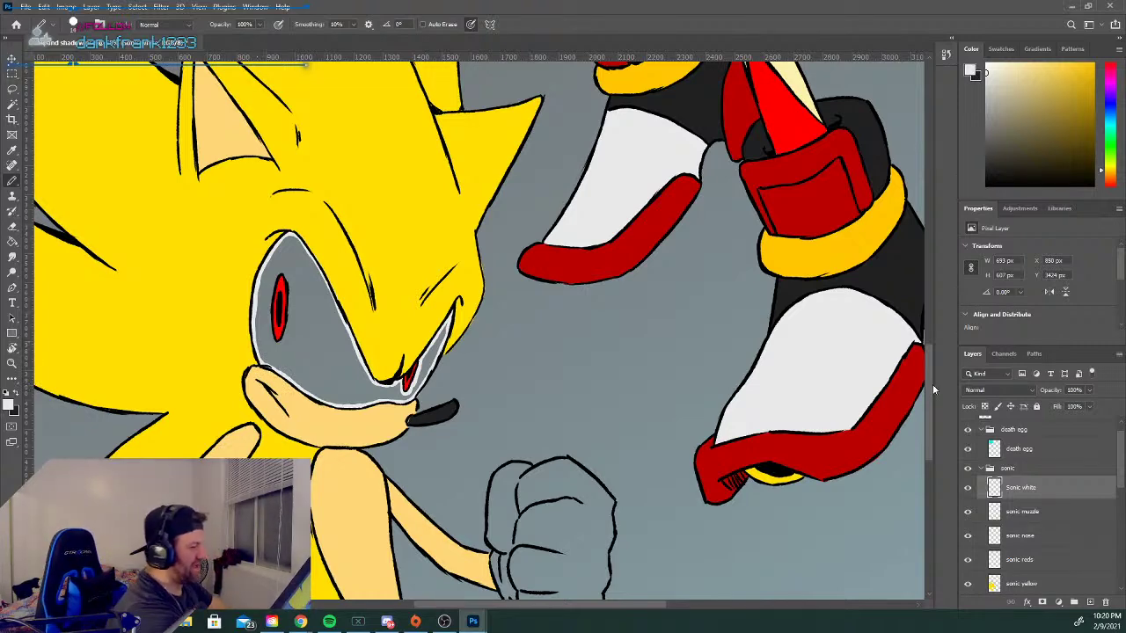
# Outline Sonic's clenched glove in light grey, tracing the thumb side, cuff edge, underside and knuckles inside the line art.
pyautogui.moveTo(927, 374); pyautogui.dragTo(929, 404)
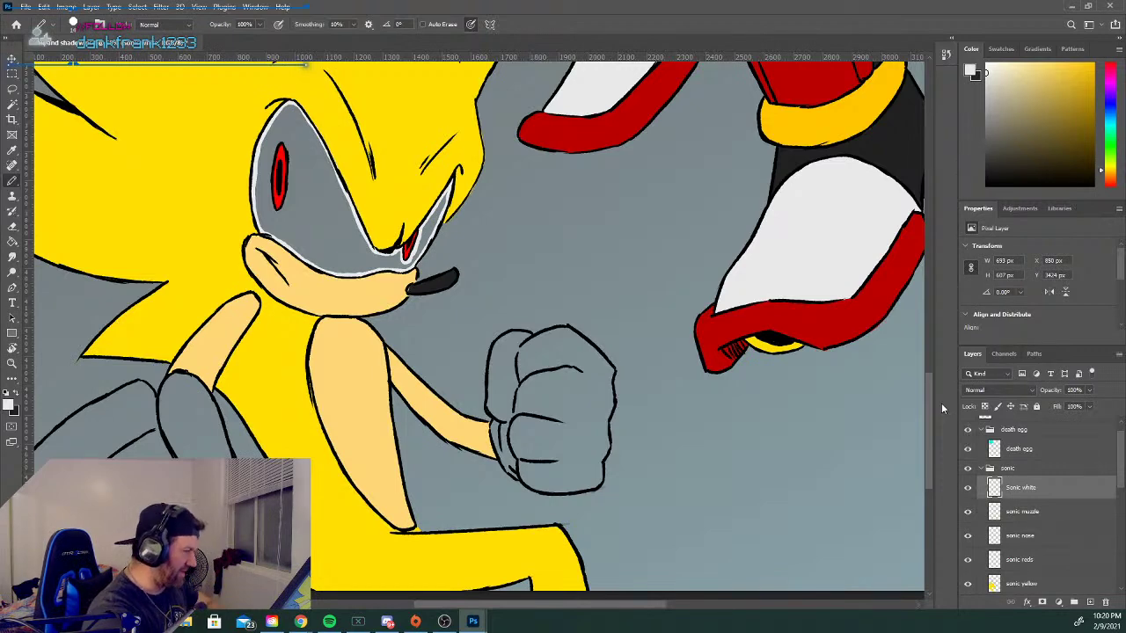
pyautogui.moveTo(531, 335)
pyautogui.mouseDown()
pyautogui.moveTo(490, 353)
pyautogui.moveTo(488, 412)
pyautogui.moveTo(511, 474)
pyautogui.moveTo(549, 483)
pyautogui.mouseUp()
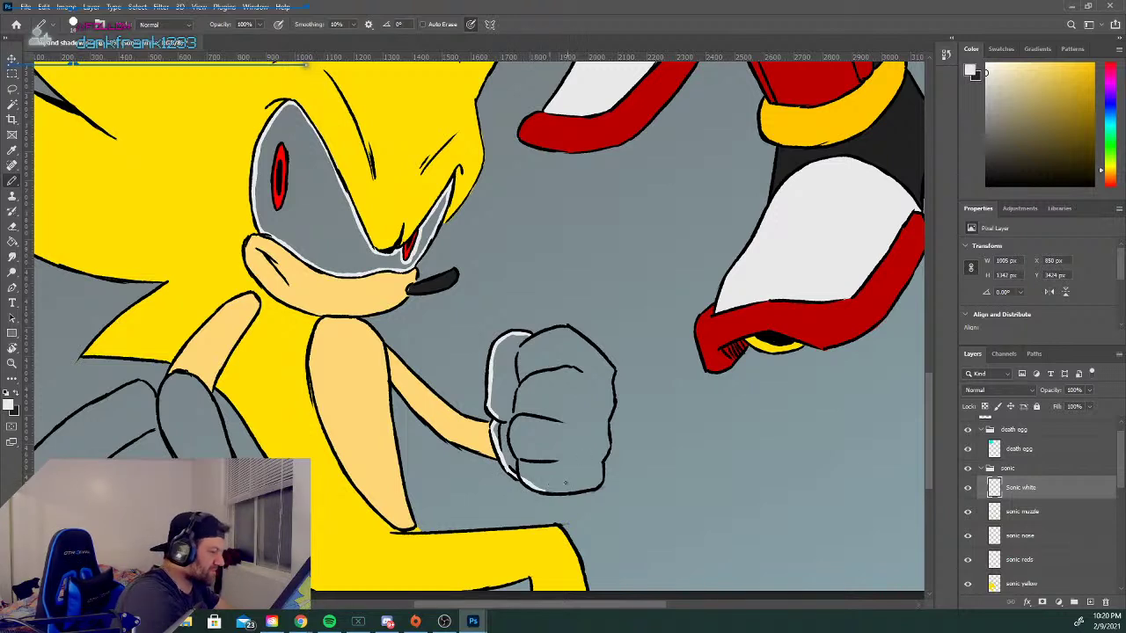
pyautogui.moveTo(551, 493); pyautogui.dragTo(587, 489)
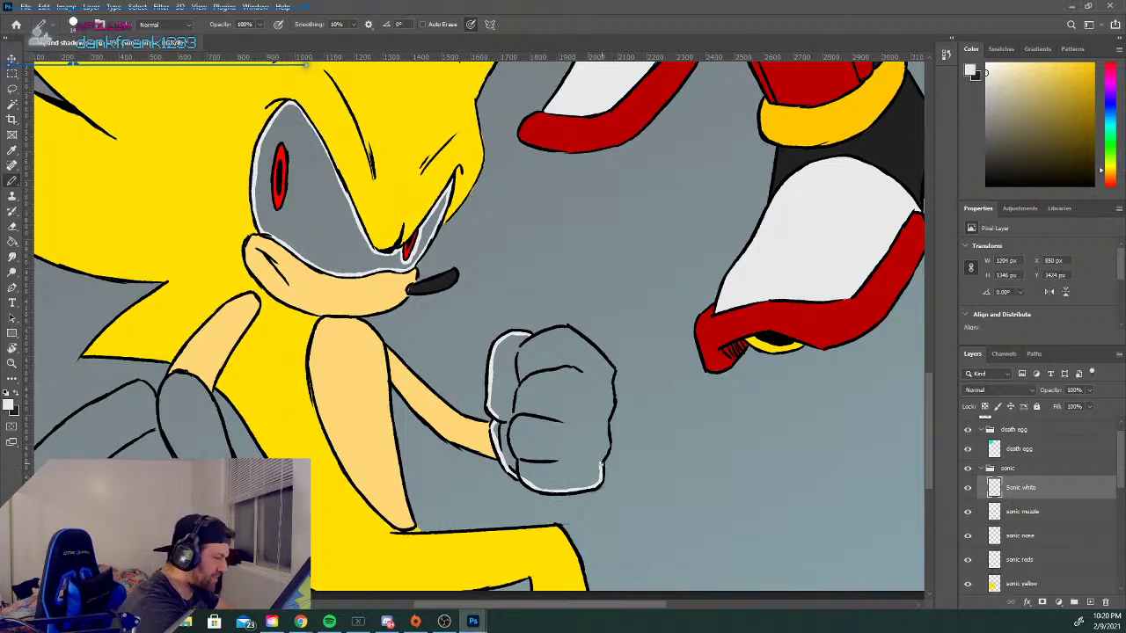
pyautogui.moveTo(604, 454); pyautogui.dragTo(612, 395)
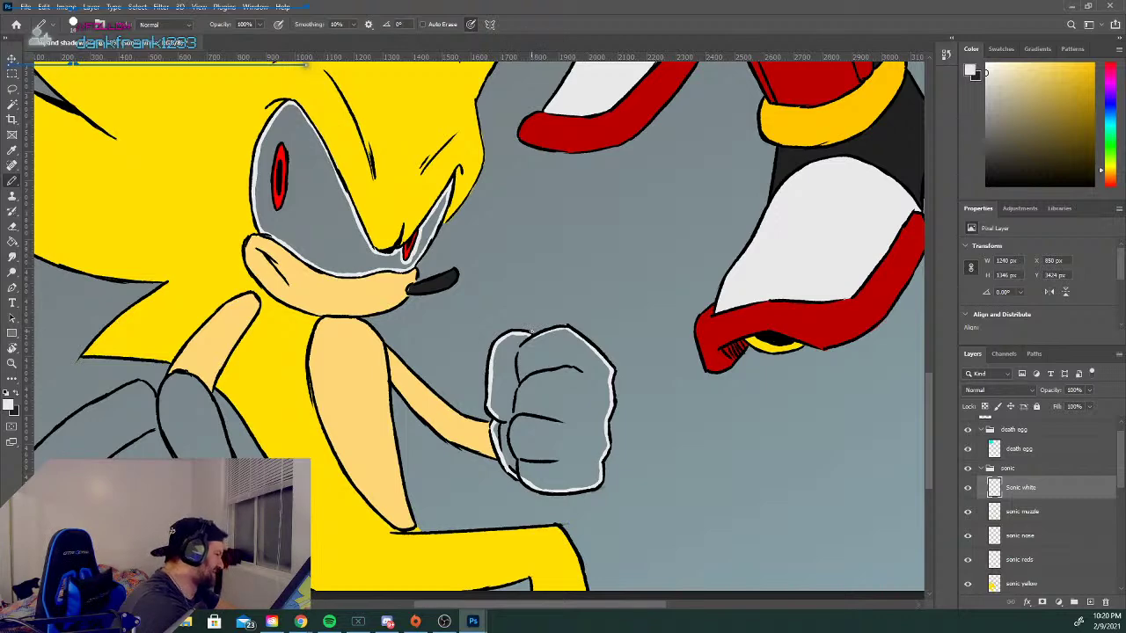
# Outline Sonic's near glove in light grey, tracing the cuff, the wrist side and the outer edge of the fingers inside the line art.
pyautogui.scroll(-4, 928, 405)
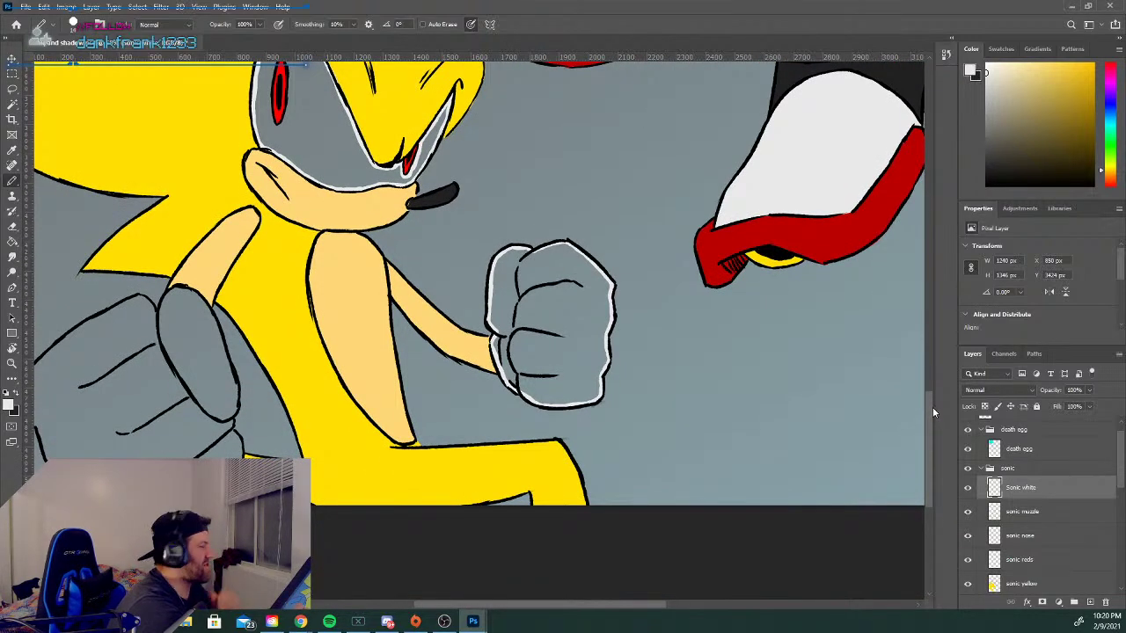
pyautogui.moveTo(164, 299)
pyautogui.mouseDown()
pyautogui.moveTo(182, 286)
pyautogui.moveTo(215, 321)
pyautogui.moveTo(235, 415)
pyautogui.mouseUp()
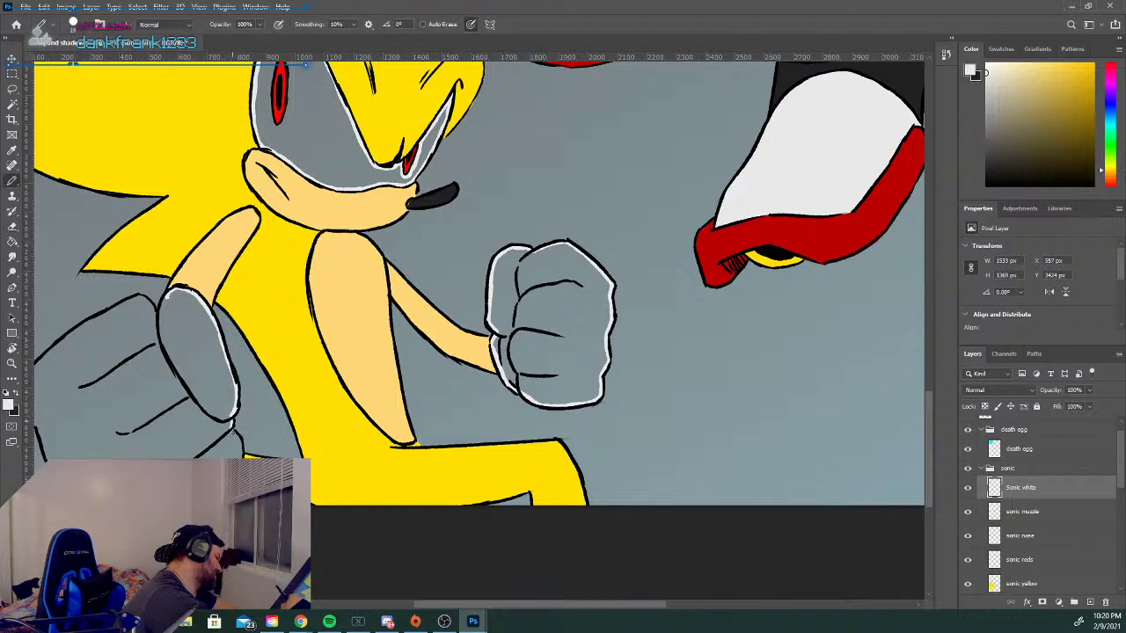
pyautogui.moveTo(236, 435); pyautogui.dragTo(251, 475)
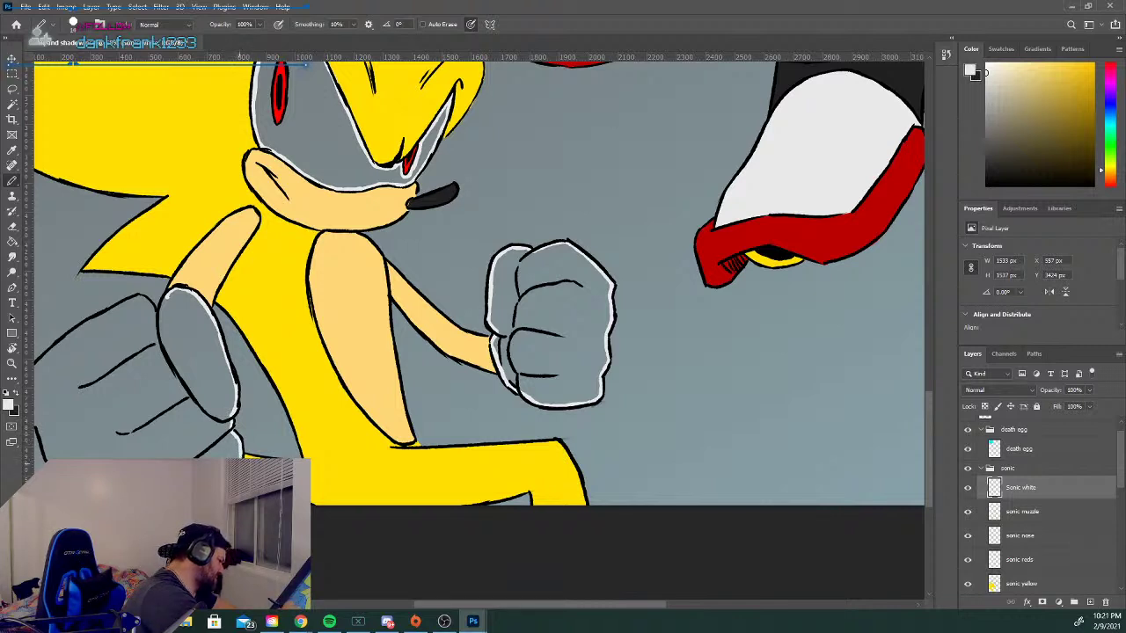
pyautogui.moveTo(251, 474); pyautogui.dragTo(259, 545)
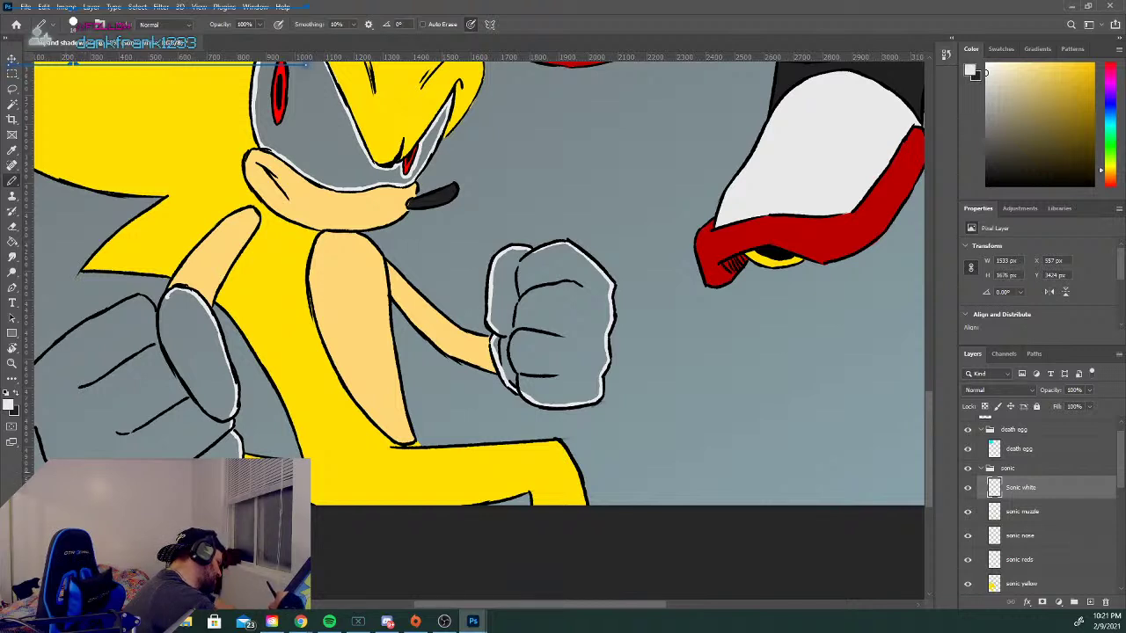
pyautogui.moveTo(46, 452); pyautogui.dragTo(36, 427)
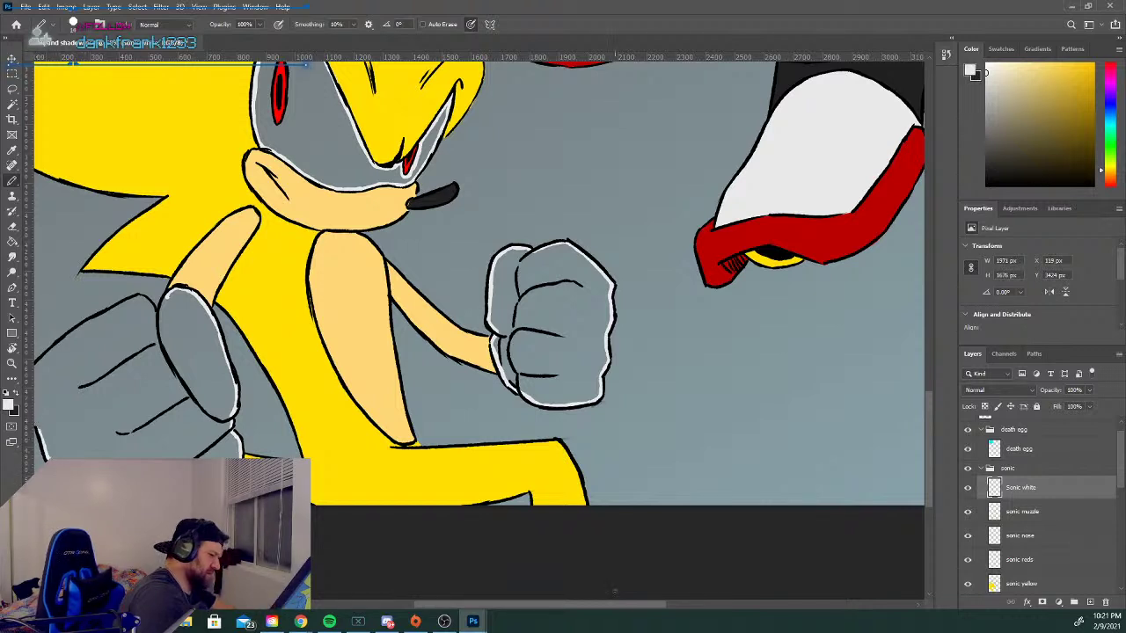
pyautogui.moveTo(625, 603); pyautogui.dragTo(598, 604)
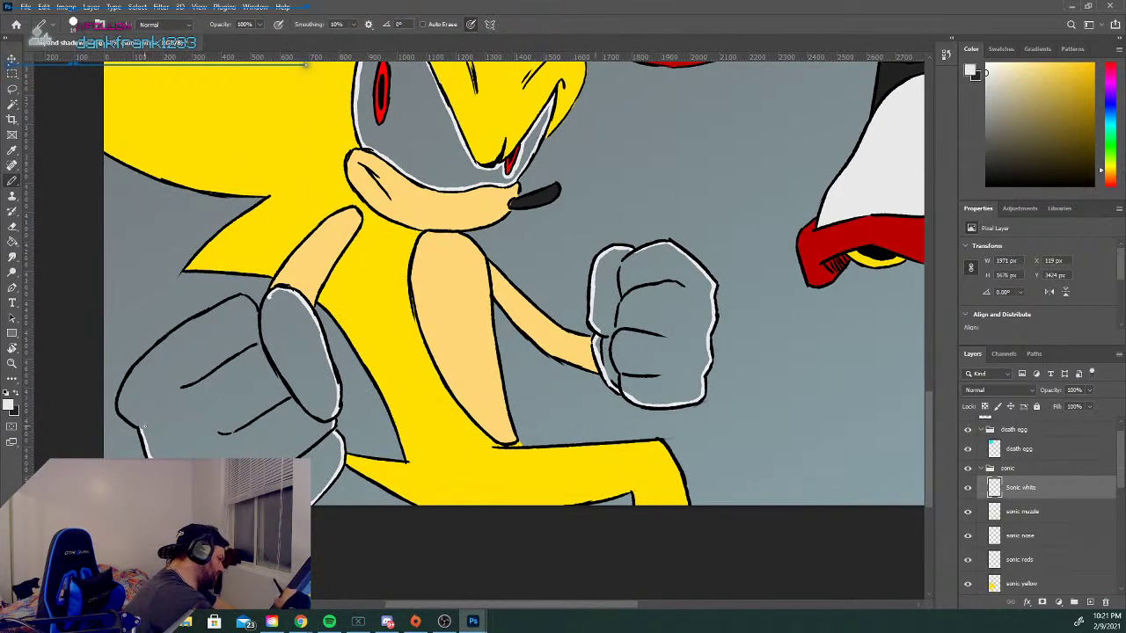
pyautogui.moveTo(121, 410)
pyautogui.mouseDown()
pyautogui.moveTo(137, 363)
pyautogui.moveTo(224, 305)
pyautogui.mouseUp()
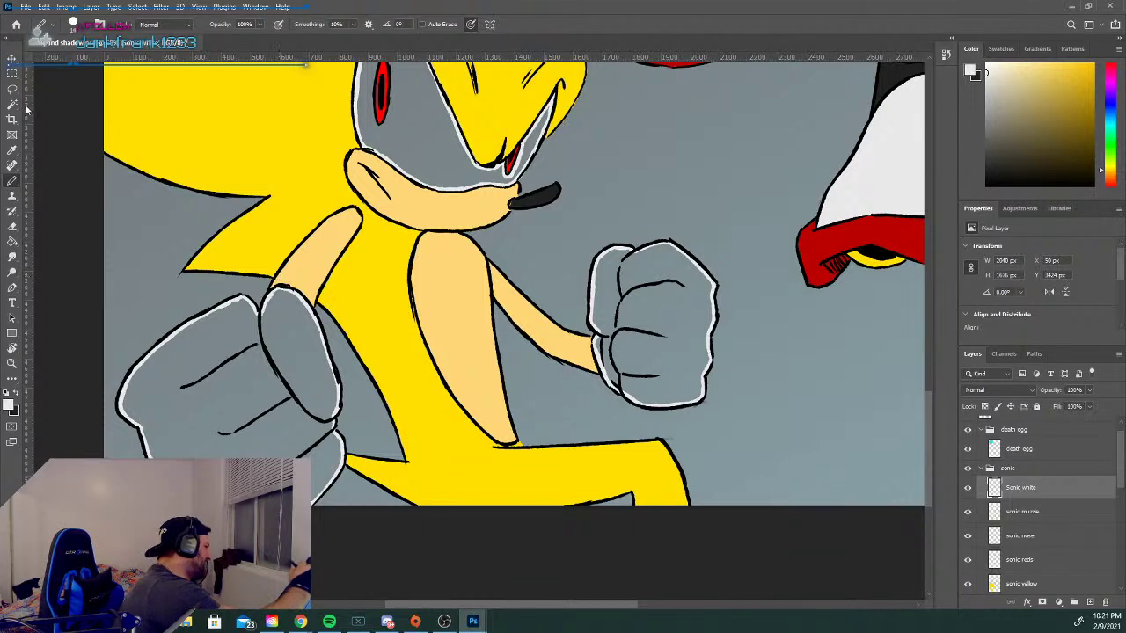
# Fill Sonic's outlined near glove with light grey, try filling the joined eye whites, and undo the eye fill.
pyautogui.click(12, 241)
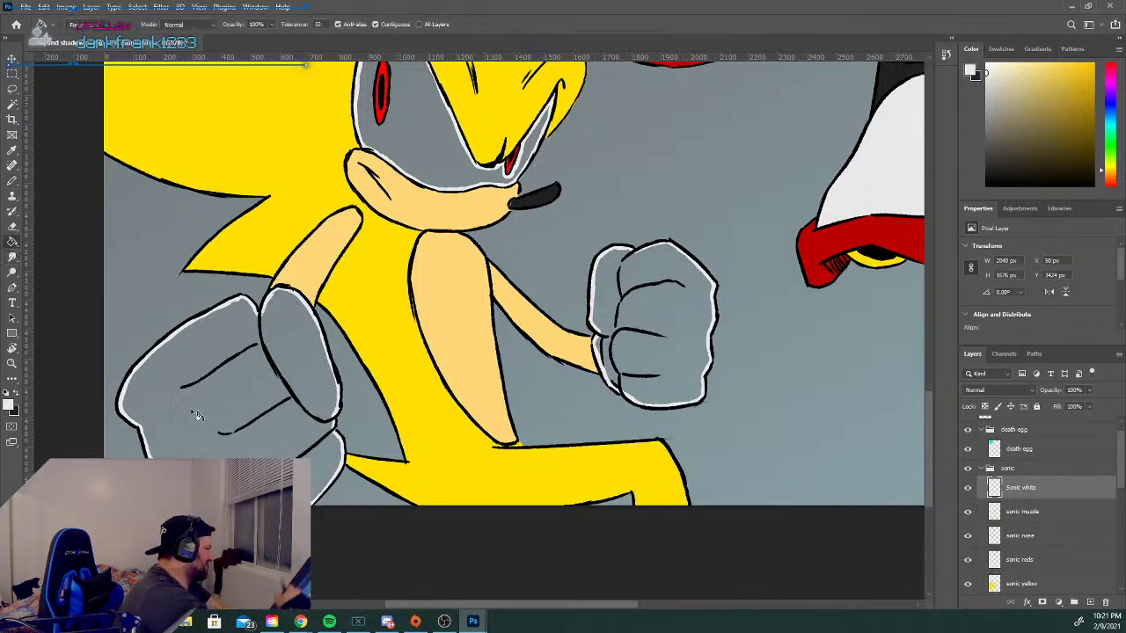
pyautogui.click(251, 408)
pyautogui.click(448, 143)
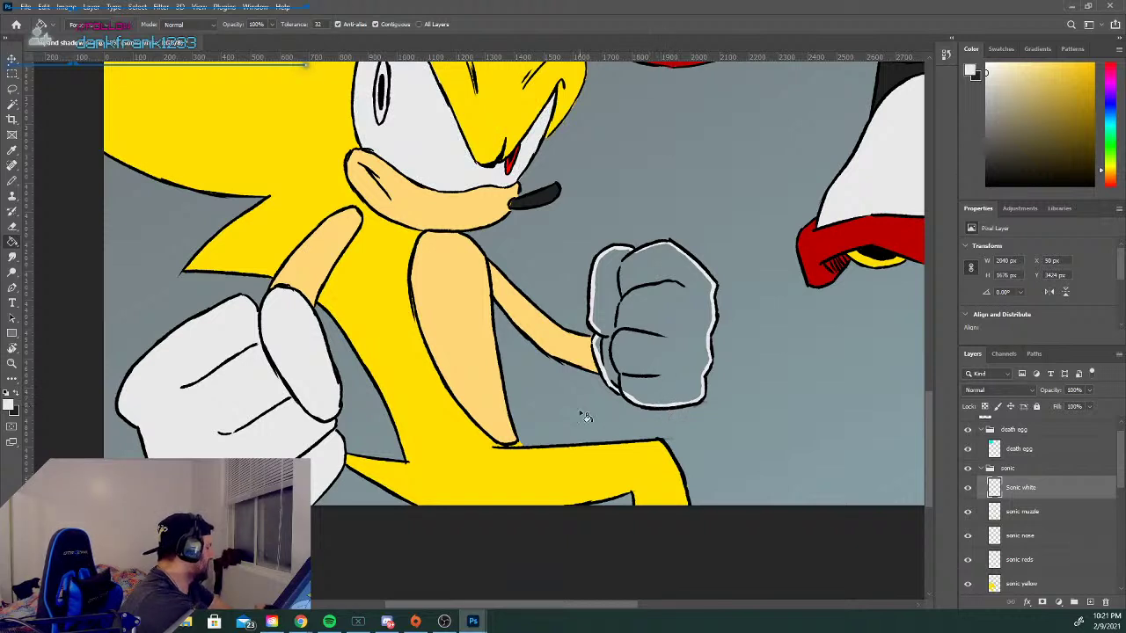
pyautogui.hotkey('ctrl', 'z')
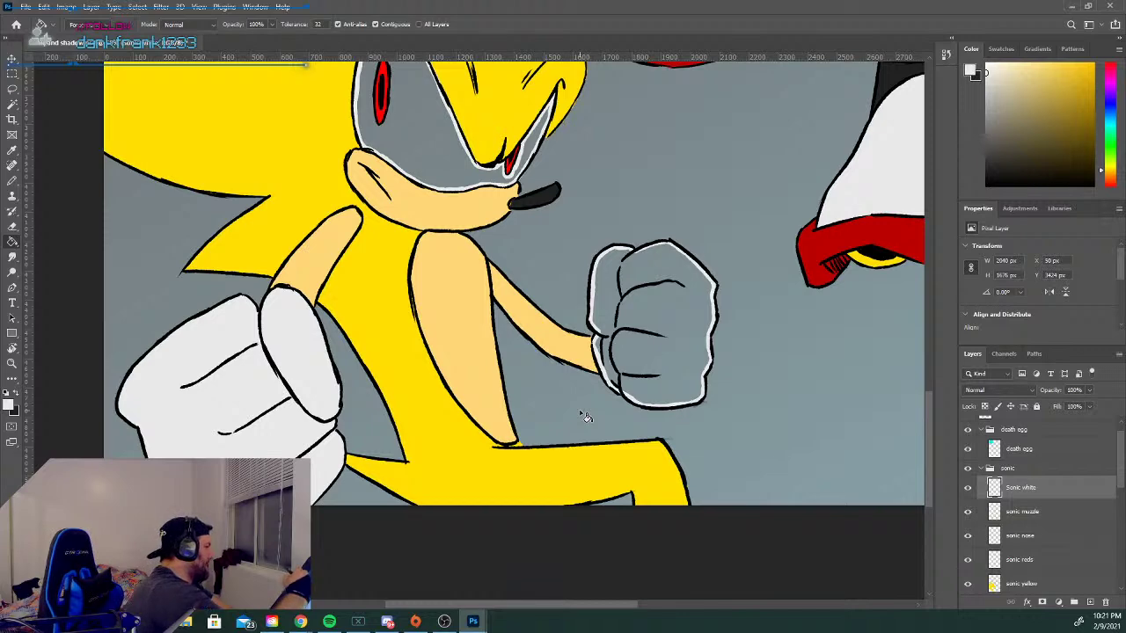
# Draw a closed light grey ring around the red iris of Sonic's larger eye.
pyautogui.click(12, 180)
pyautogui.scroll(5, 925, 428)
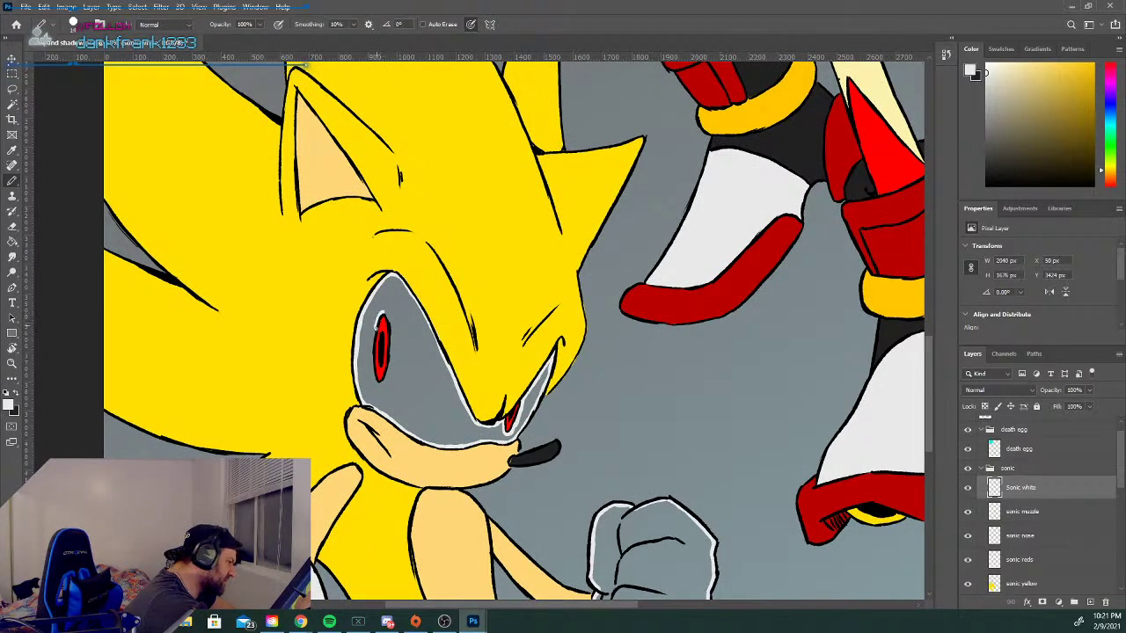
pyautogui.moveTo(373, 366)
pyautogui.mouseDown()
pyautogui.moveTo(384, 385)
pyautogui.moveTo(391, 345)
pyautogui.mouseUp()
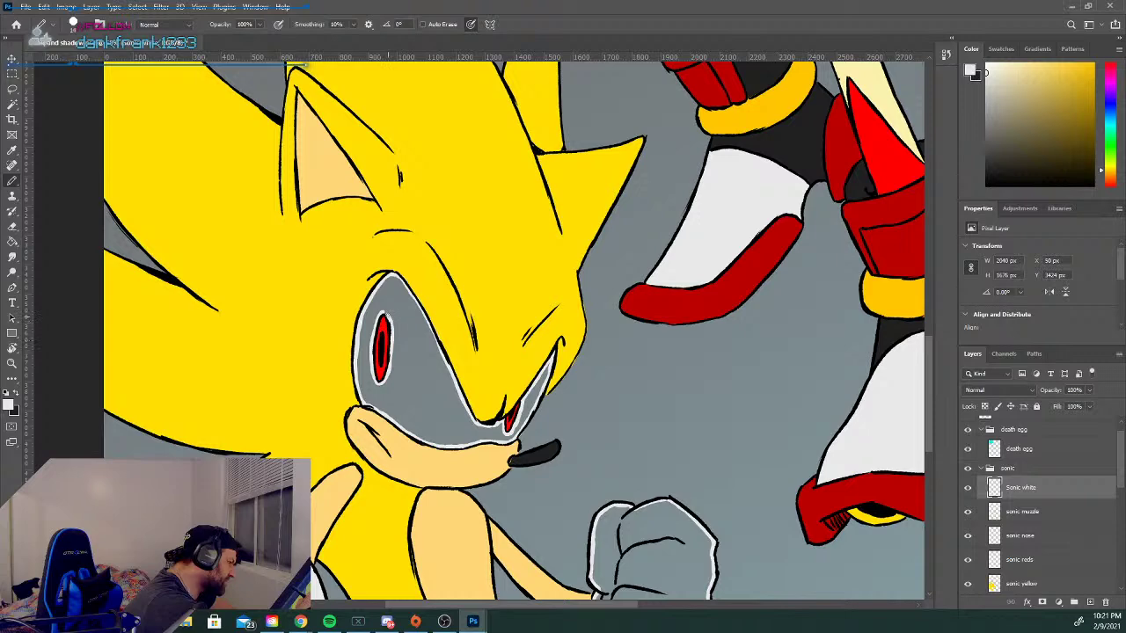
# Fill Sonic's joined eye whites and the outlined clenched glove with light grey.
pyautogui.press('g')
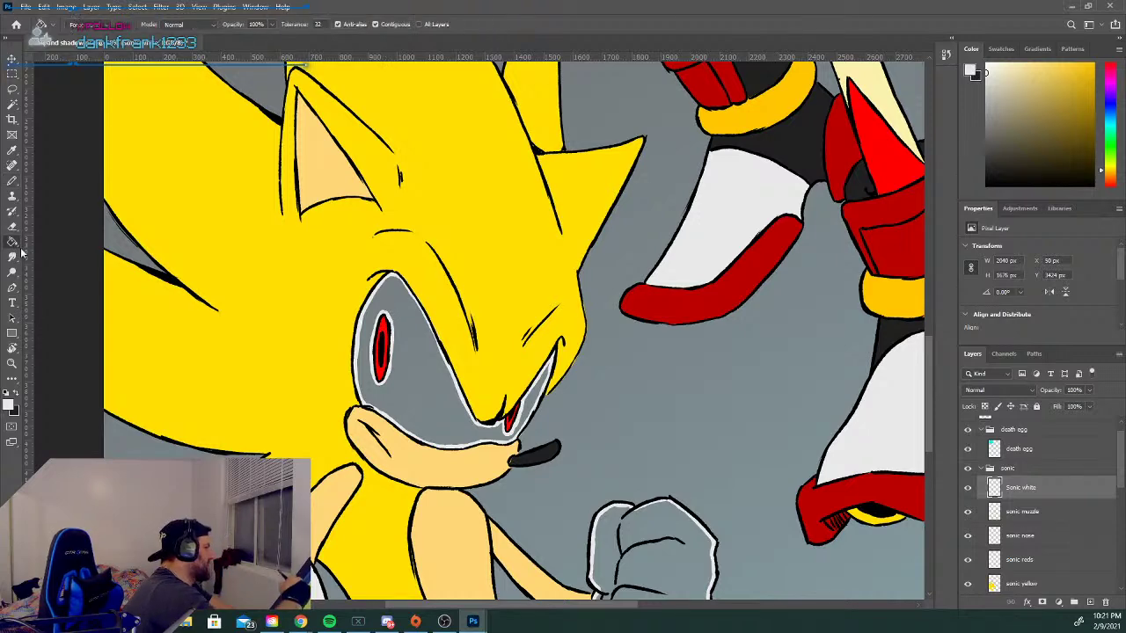
pyautogui.click(525, 397)
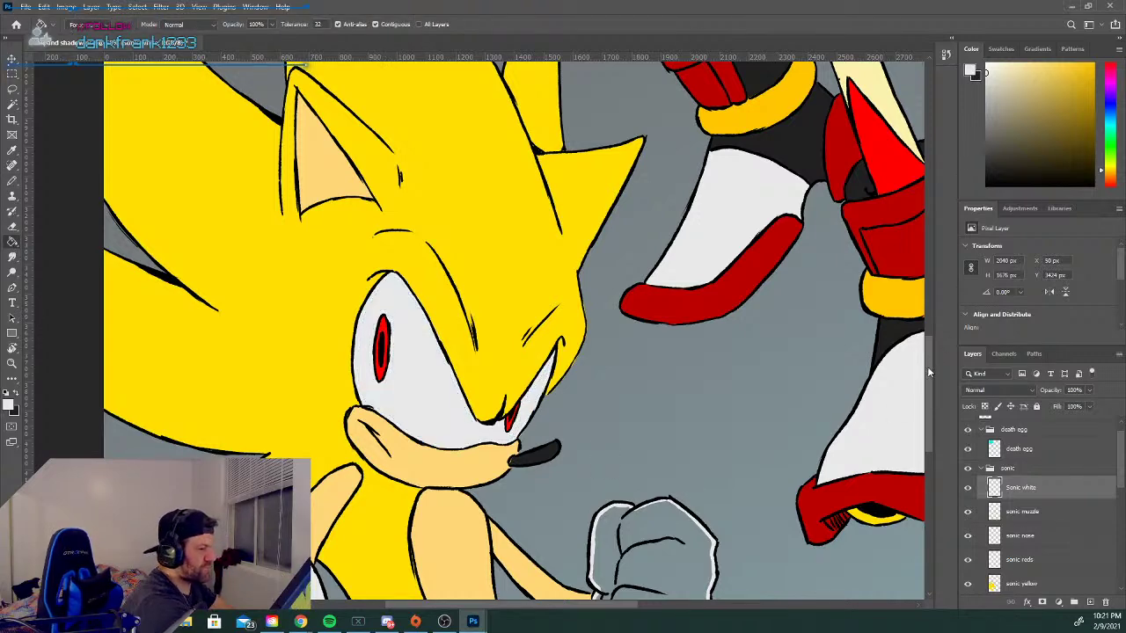
pyautogui.scroll(-4, 725, 426)
pyautogui.click(684, 424)
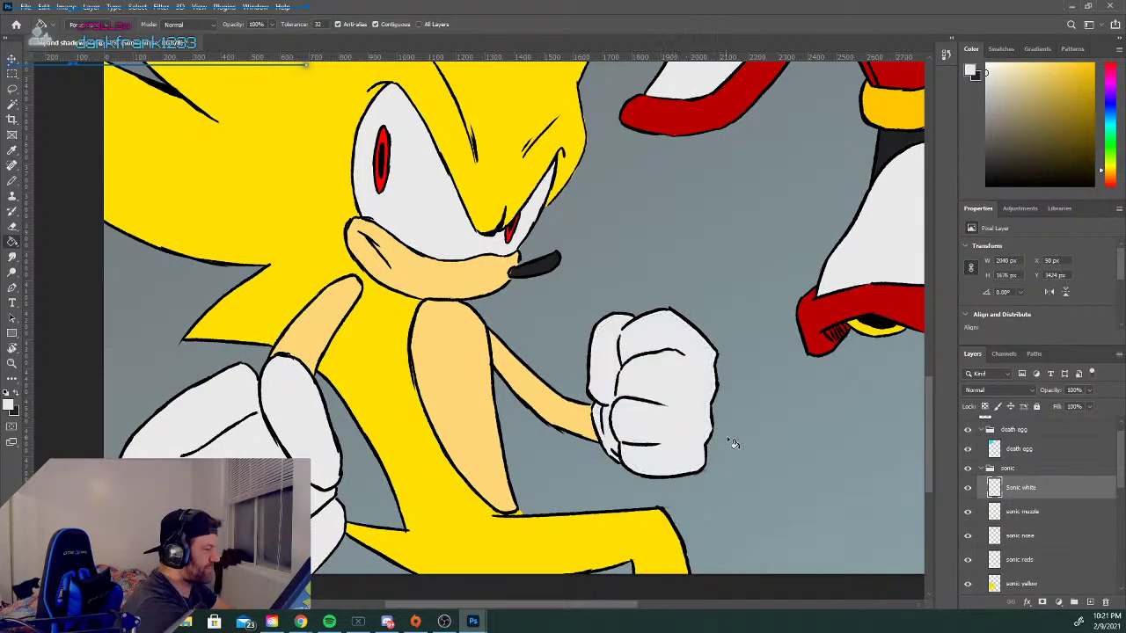
# Review the flat colours on Sonic and Shadow, from close up to the whole page.
pyautogui.moveTo(926, 410); pyautogui.dragTo(921, 371)
pyautogui.hotkey('ctrl', '-')
pyautogui.hotkey('ctrl', '-')
pyautogui.hotkey('ctrl', '-')
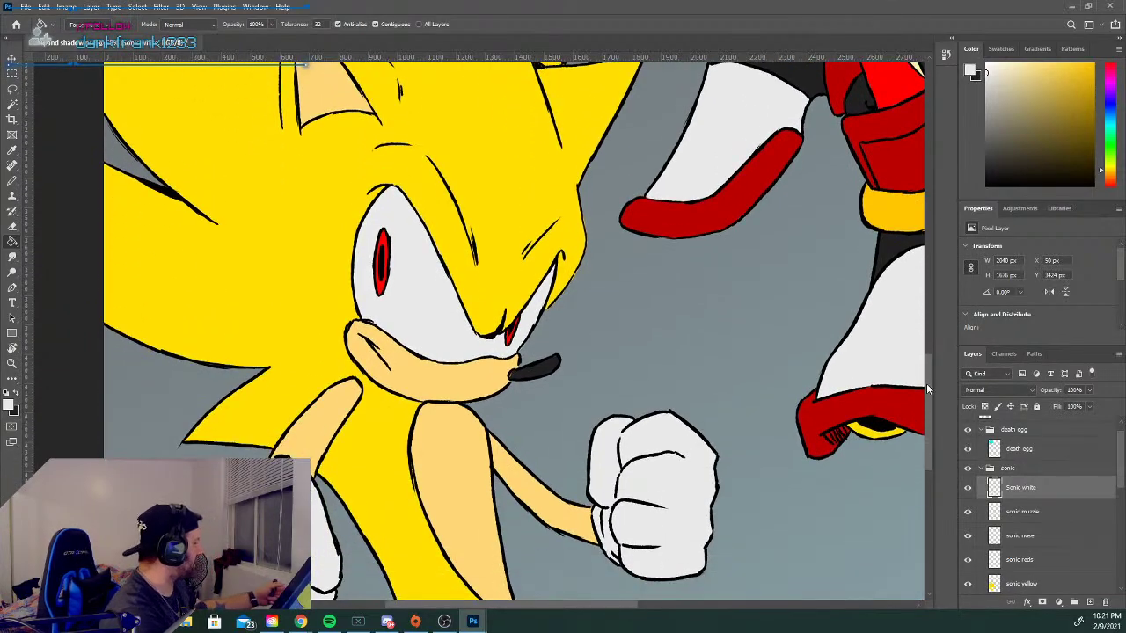
pyautogui.hotkey('ctrl', '+')
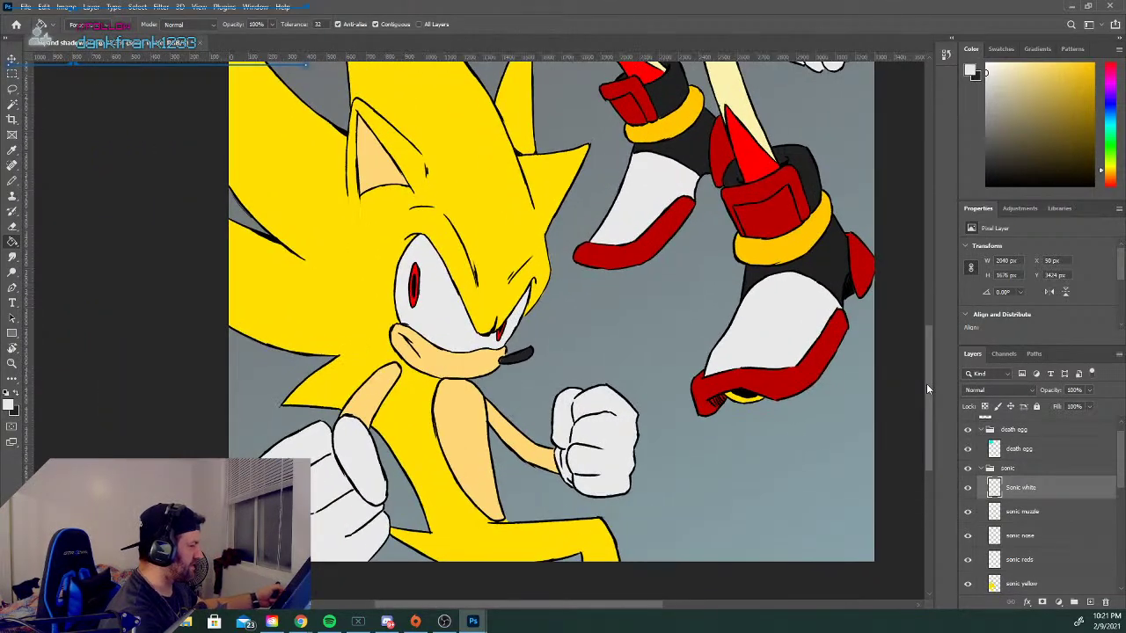
pyautogui.moveTo(929, 412); pyautogui.dragTo(934, 329)
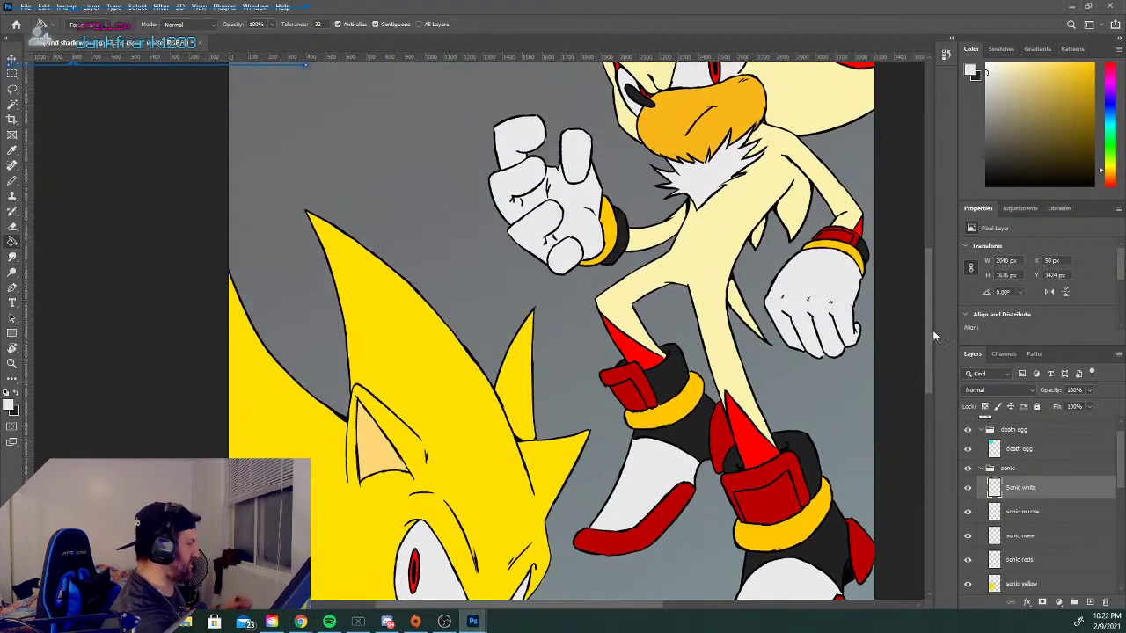
pyautogui.hotkey('ctrl', '-')
pyautogui.hotkey('ctrl', '-')
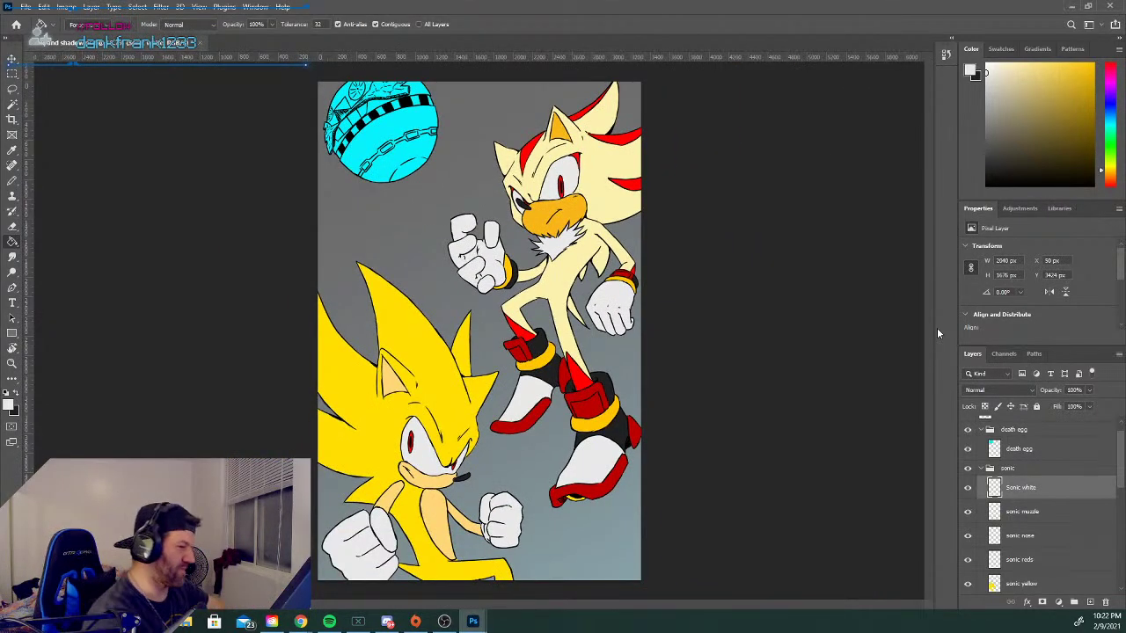
# Set the opacity of the dark gradient background, Layer 3, to 100%.
pyautogui.moveTo(1122, 476); pyautogui.dragTo(1119, 575)
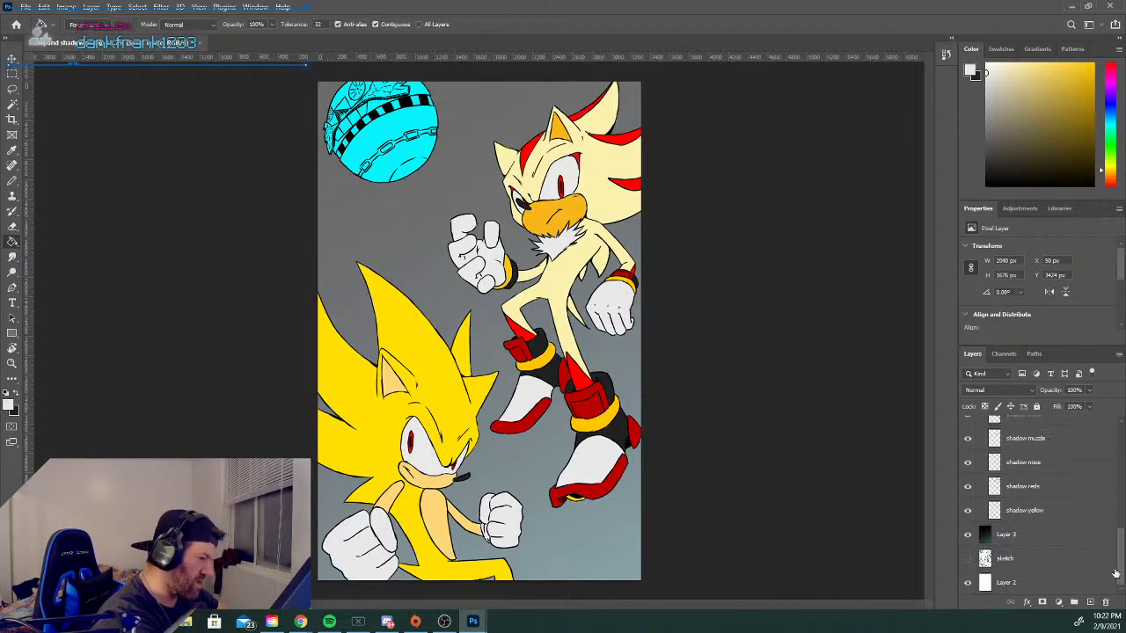
pyautogui.click(1016, 538)
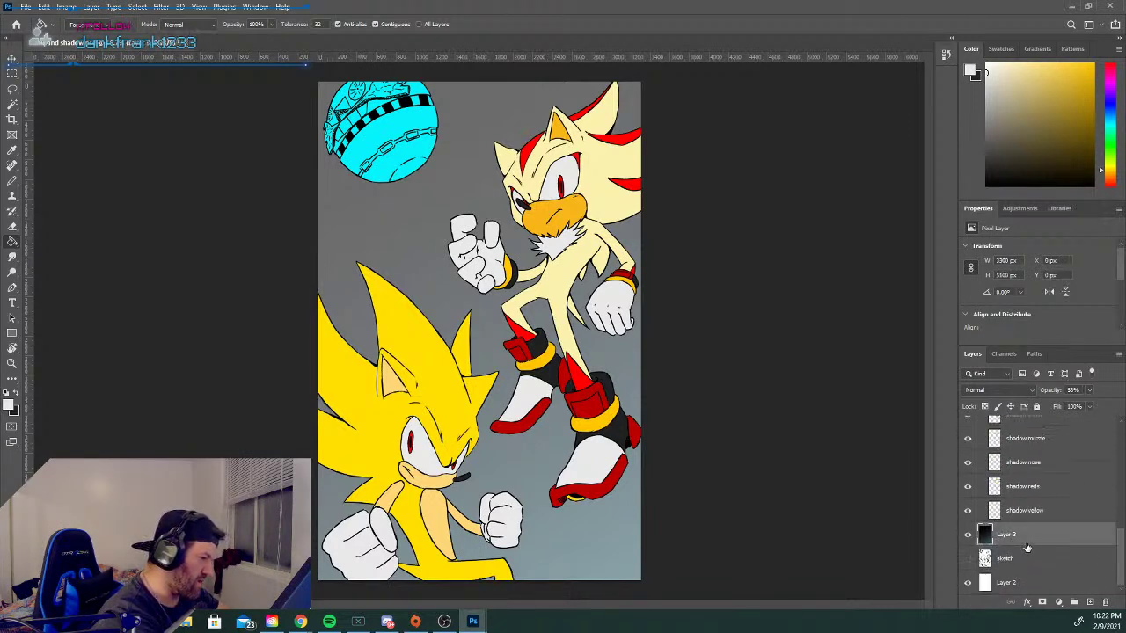
pyautogui.click(1089, 390)
pyautogui.moveTo(1092, 409); pyautogui.dragTo(1118, 408)
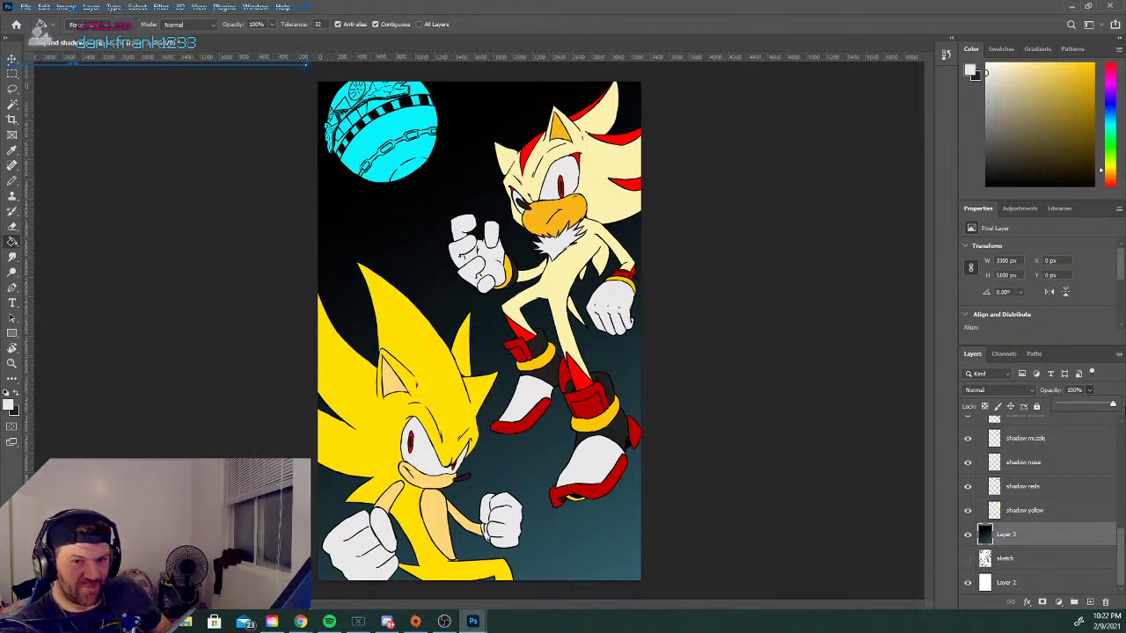
# Examine both flat-coloured characters against the full-strength dark background at several magnifications.
pyautogui.hotkey('ctrl', '-')
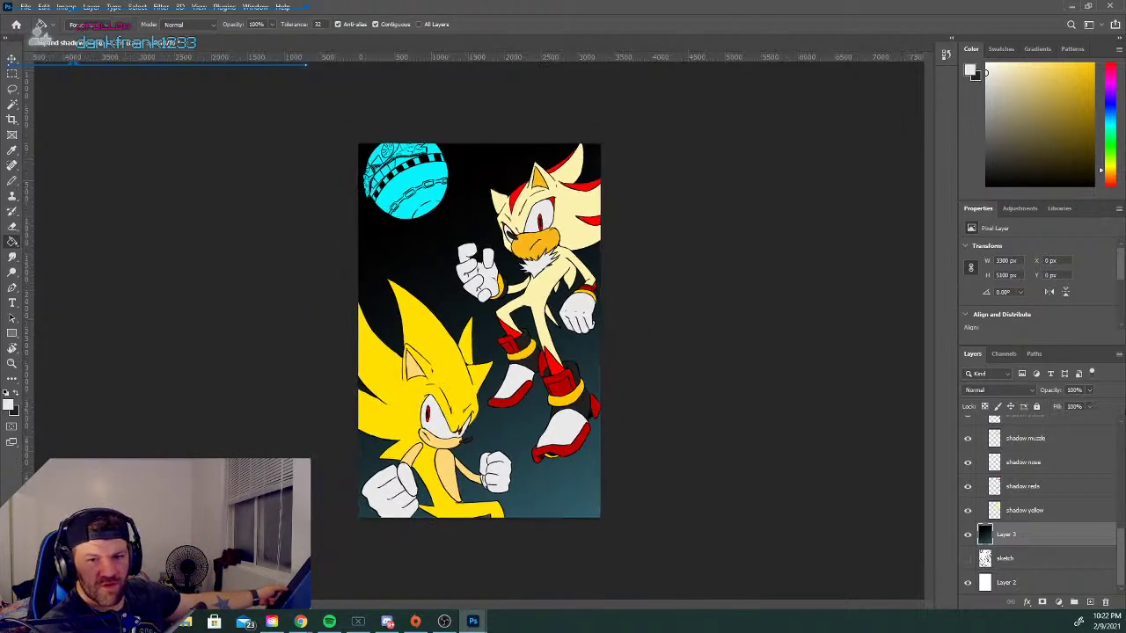
pyautogui.hotkey('ctrl', '-')
pyautogui.hotkey('ctrl', '+')
pyautogui.hotkey('ctrl', '+')
pyautogui.hotkey('ctrl', '+')
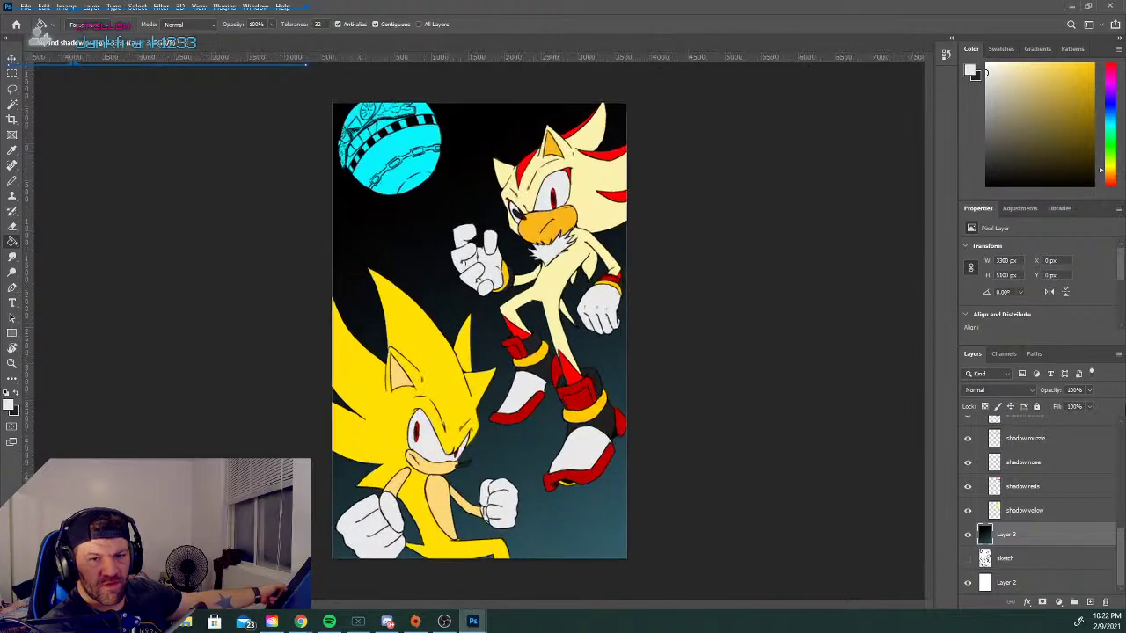
pyautogui.hotkey('ctrl', '+')
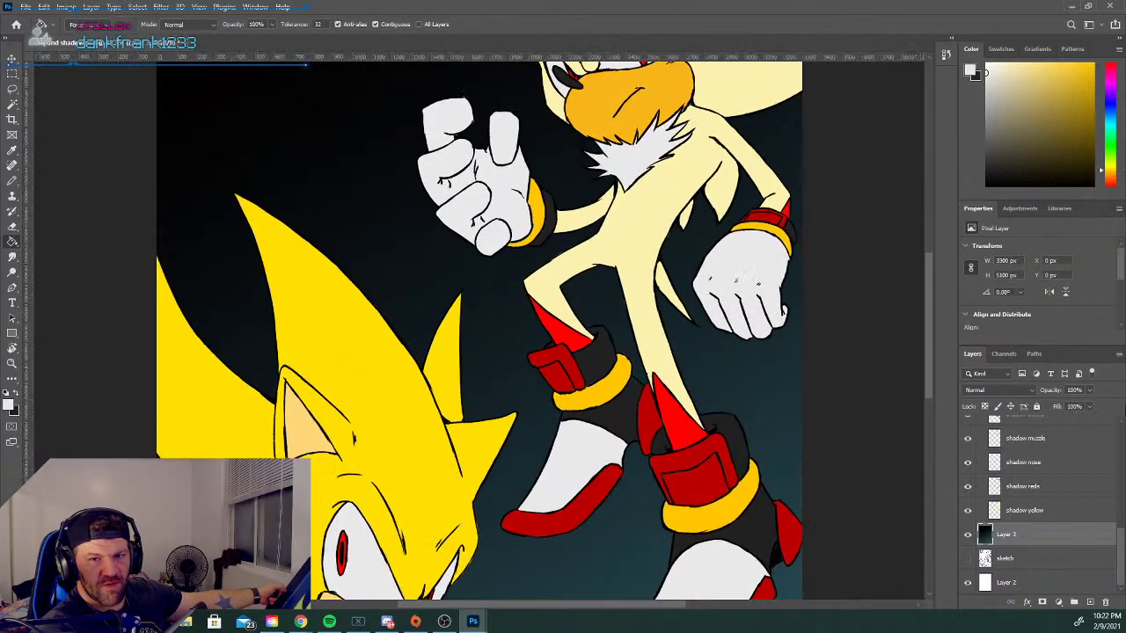
pyautogui.hotkey('ctrl', '-')
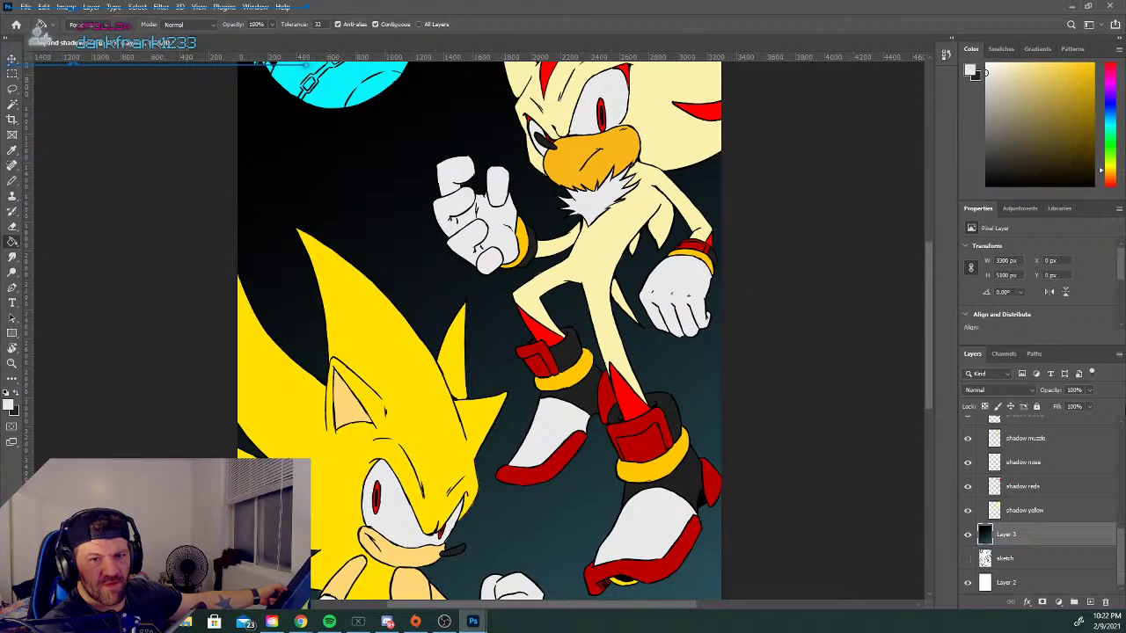
pyautogui.hotkey('ctrl', '-')
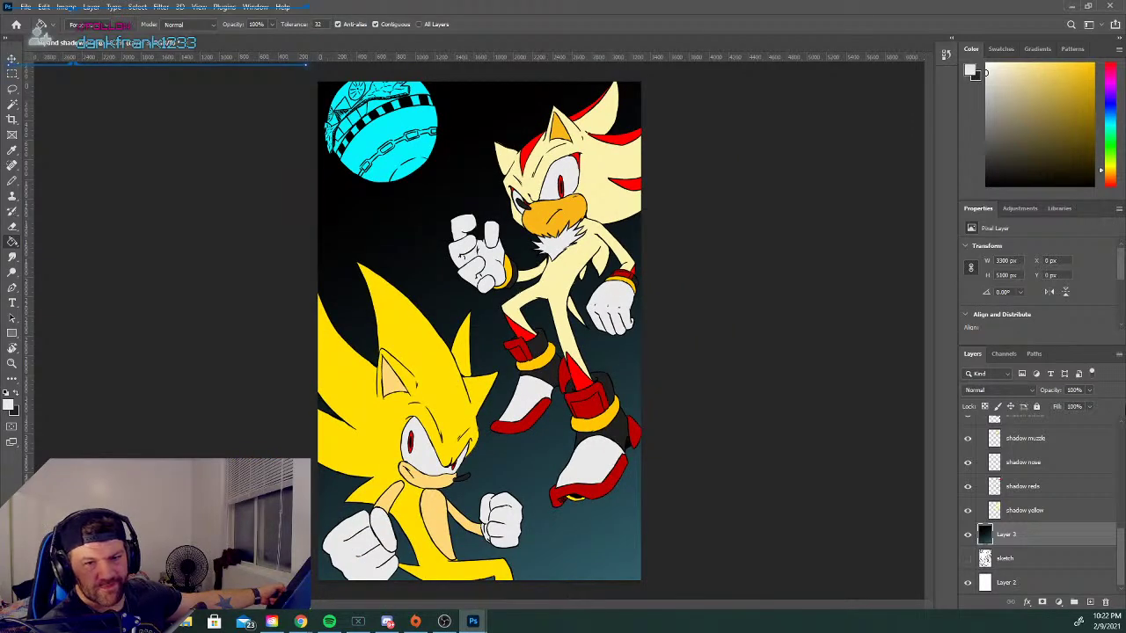
pyautogui.hotkey('ctrl', '+')
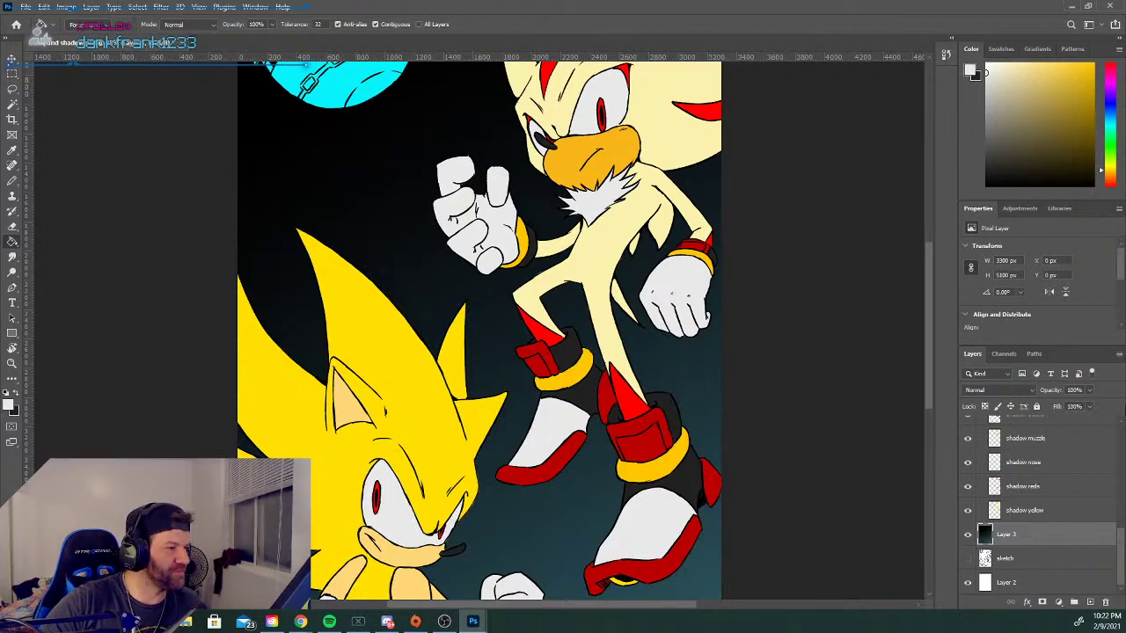
pyautogui.scroll(-1, 429, 323)
pyautogui.scroll(1, 431, 323)
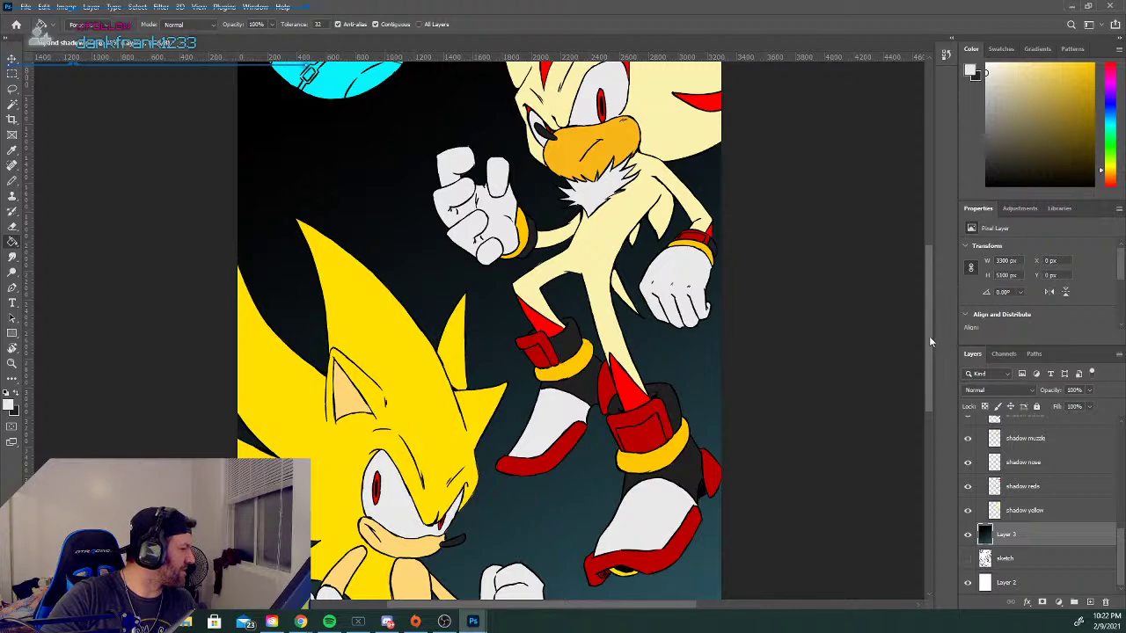
pyautogui.hotkey('ctrl', '-')
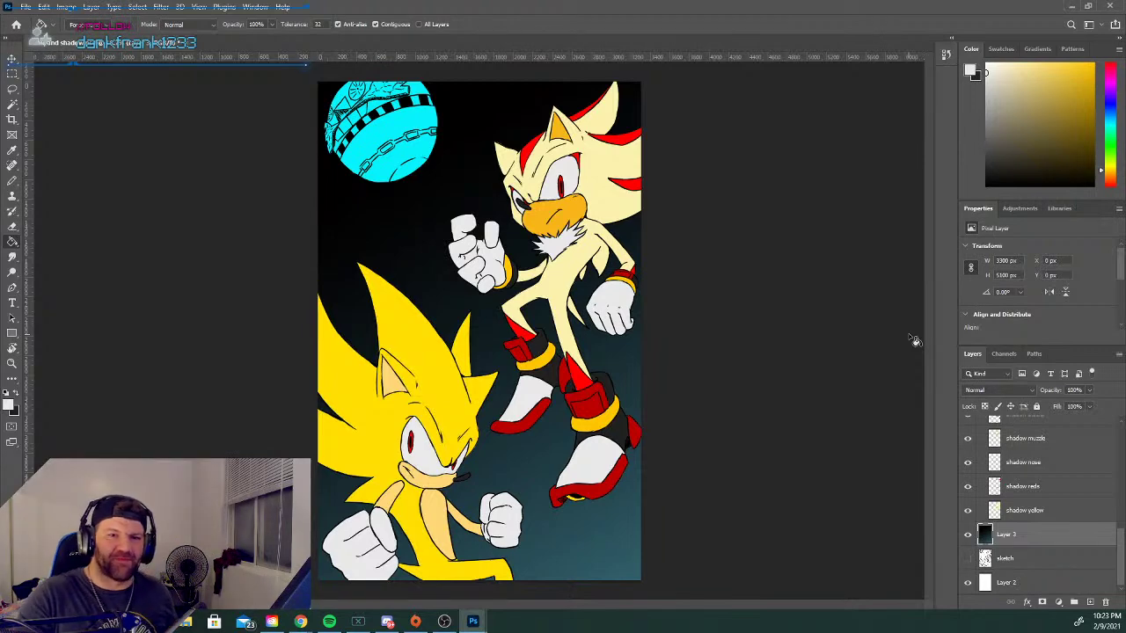
# Save the document as the Photoshop file sonic and shadow in school stuff, replacing the existing file with Maximize Compatibility enabled.
pyautogui.click(24, 10)
pyautogui.click(43, 150)
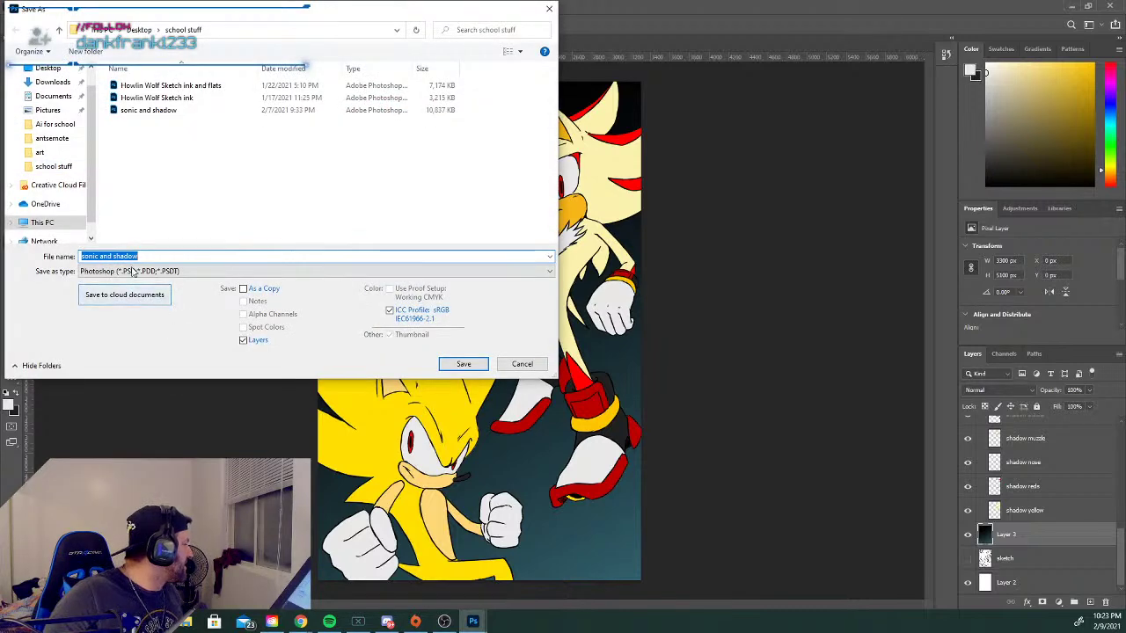
pyautogui.click(469, 366)
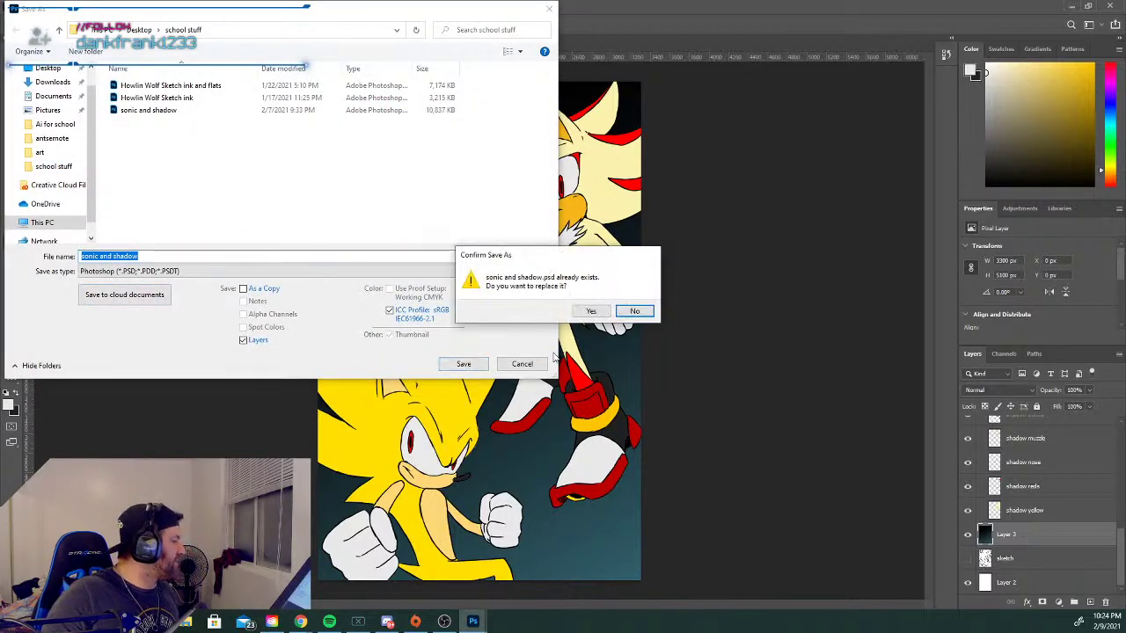
pyautogui.click(591, 312)
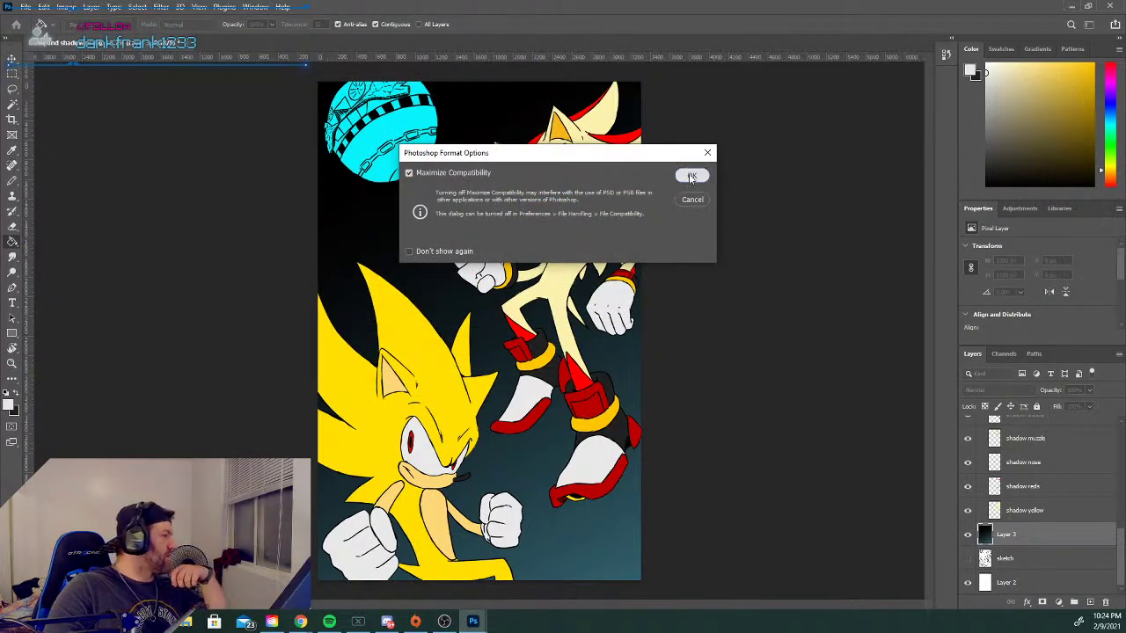
pyautogui.click(691, 177)
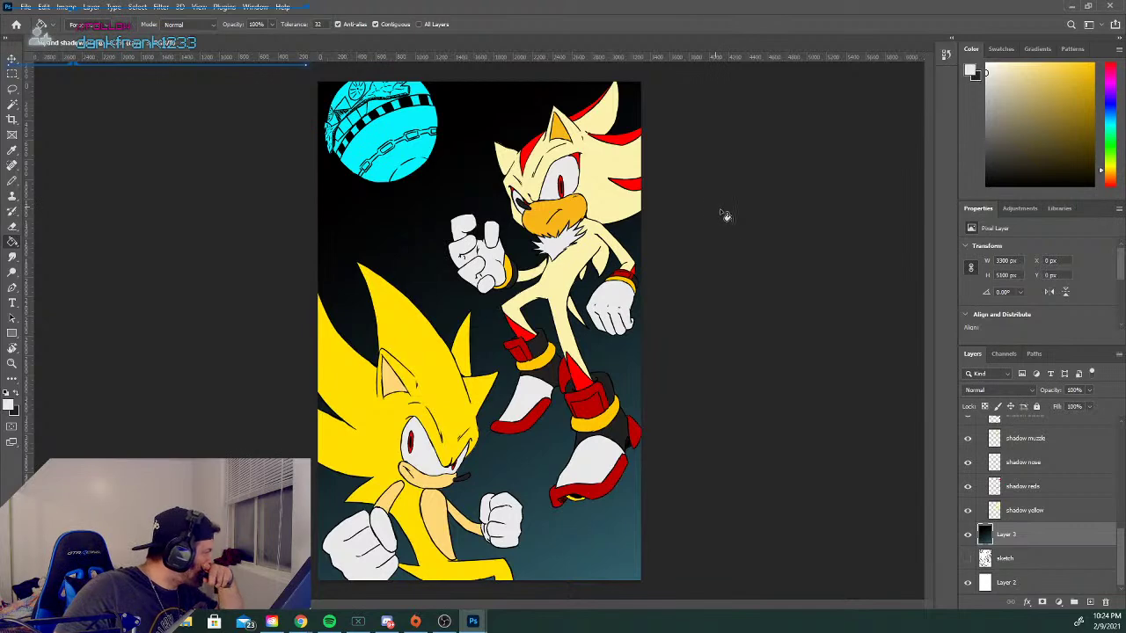
# Save a JPEG copy of the artwork as sonic and shadow in school stuff, at High quality with the Baseline ("Standard") format.
pyautogui.click(25, 6)
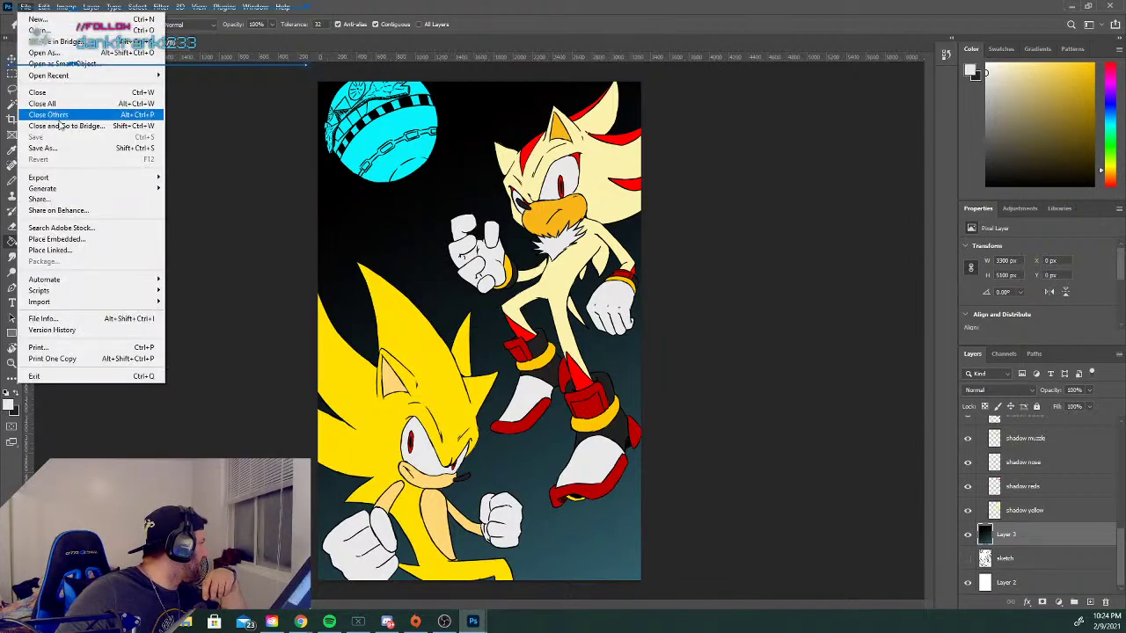
pyautogui.click(42, 148)
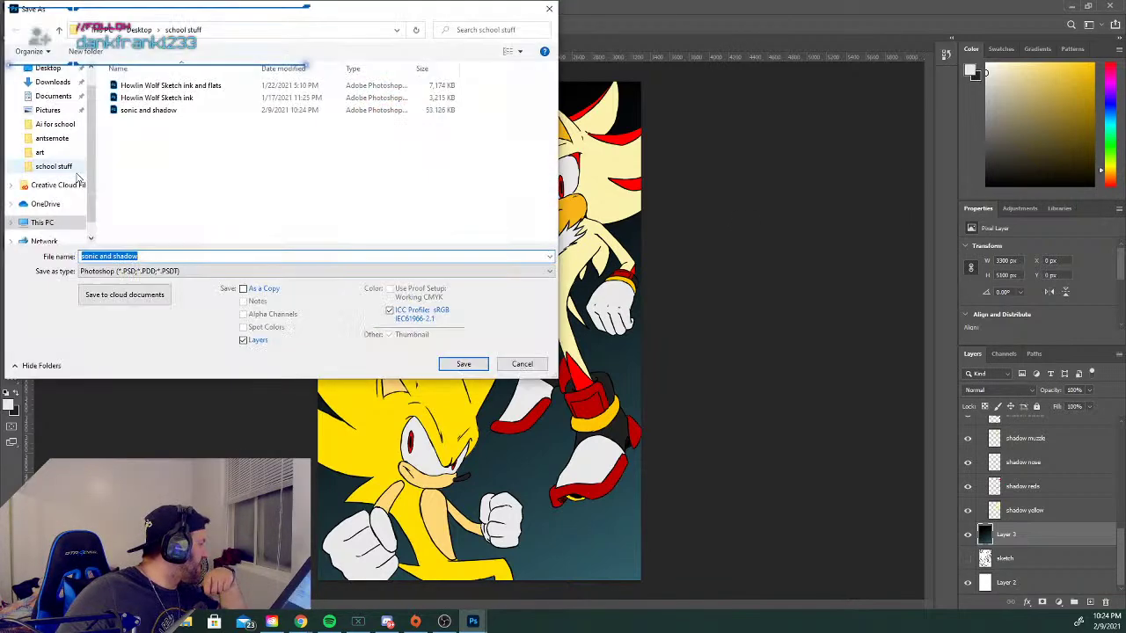
pyautogui.click(286, 271)
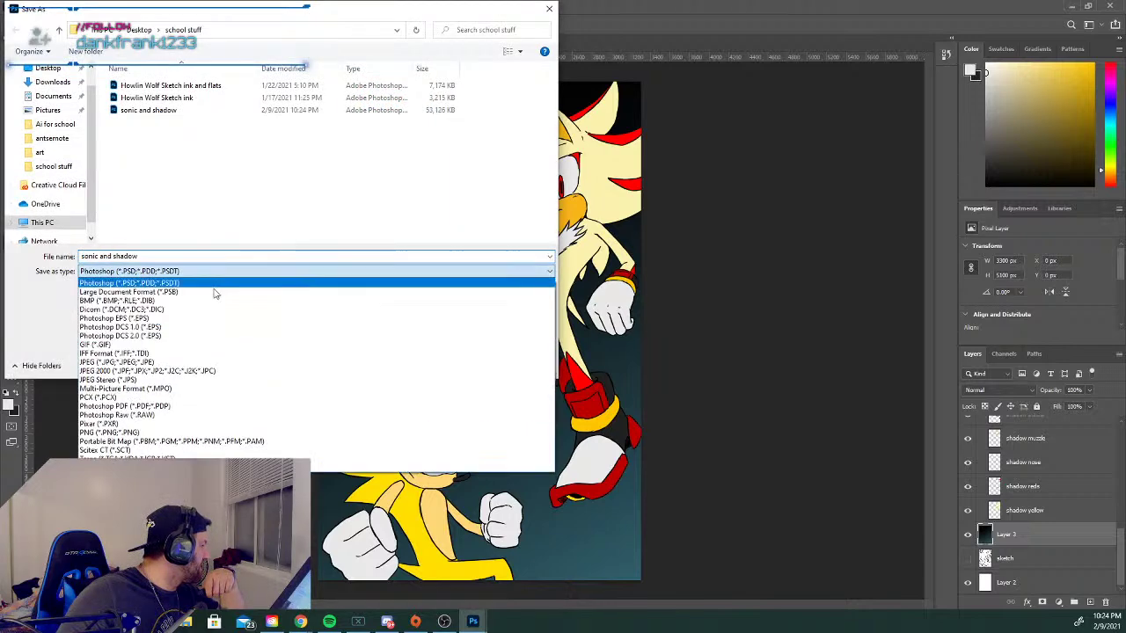
pyautogui.click(117, 361)
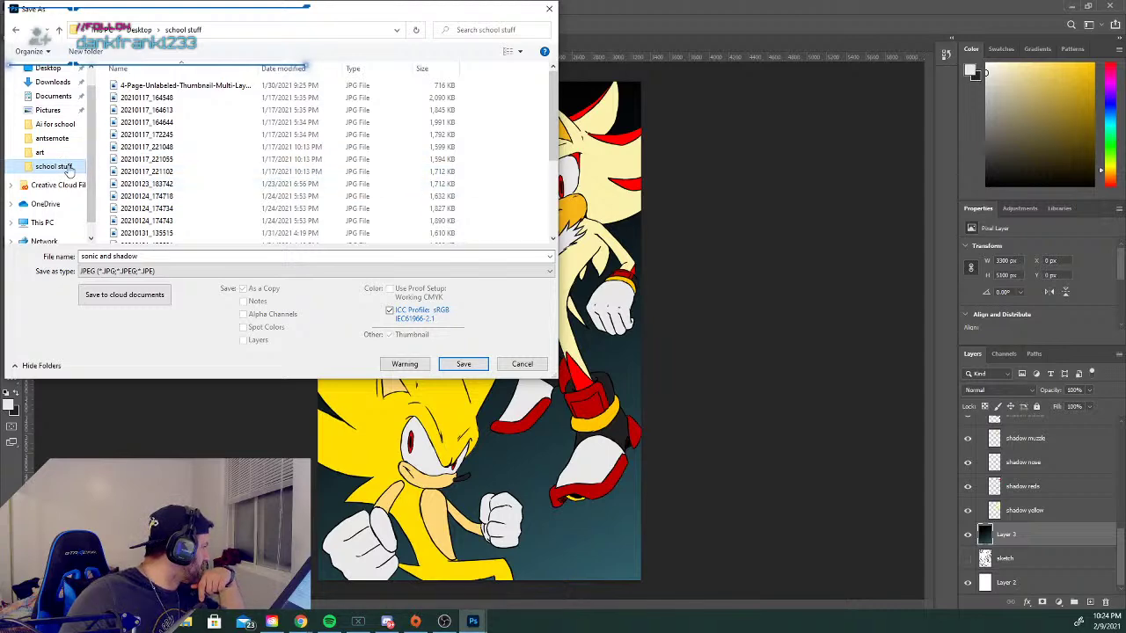
pyautogui.scroll(-4, 552, 176)
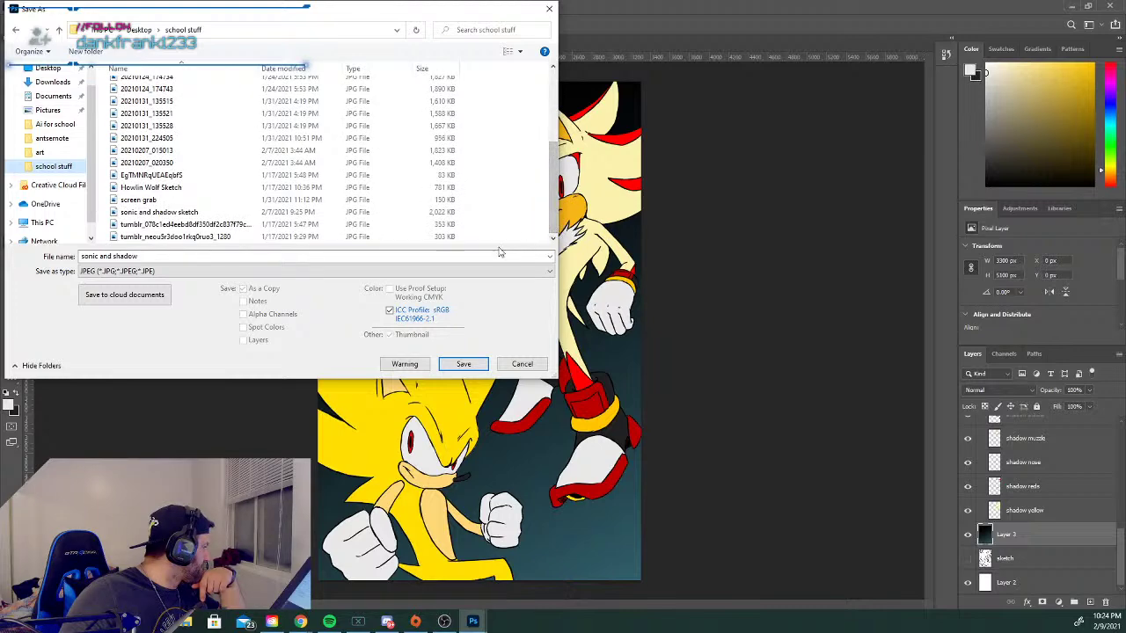
pyautogui.click(479, 369)
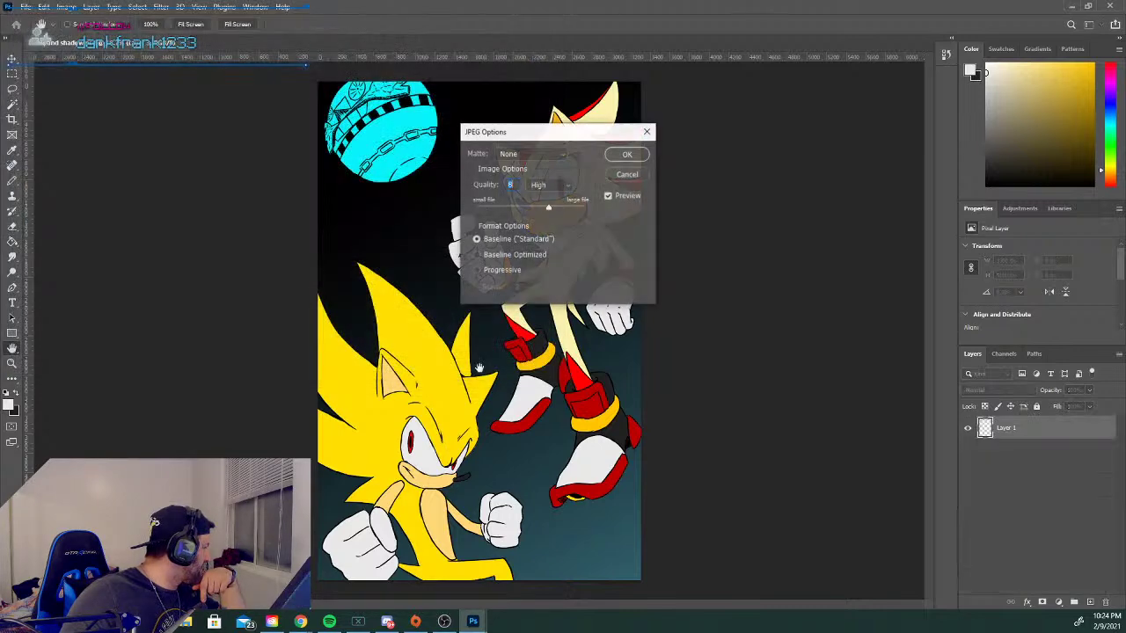
pyautogui.click(641, 157)
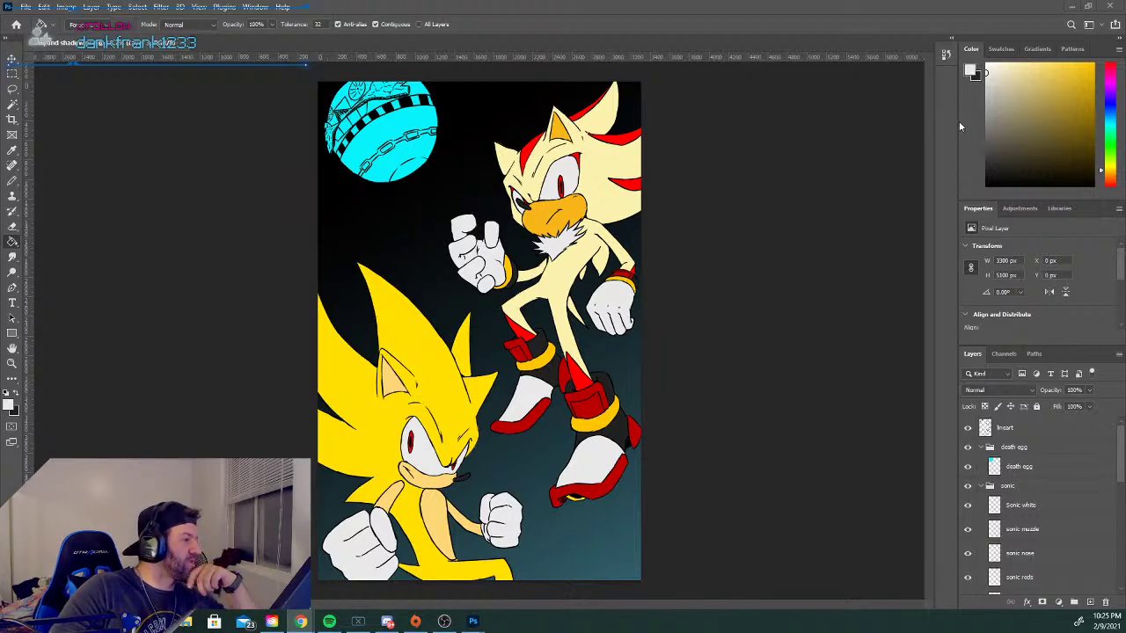
# Check the exported sonic and shadow JPEG in the desktop's school stuff folder, close the folder and return to Photoshop.
pyautogui.click(1067, 7)
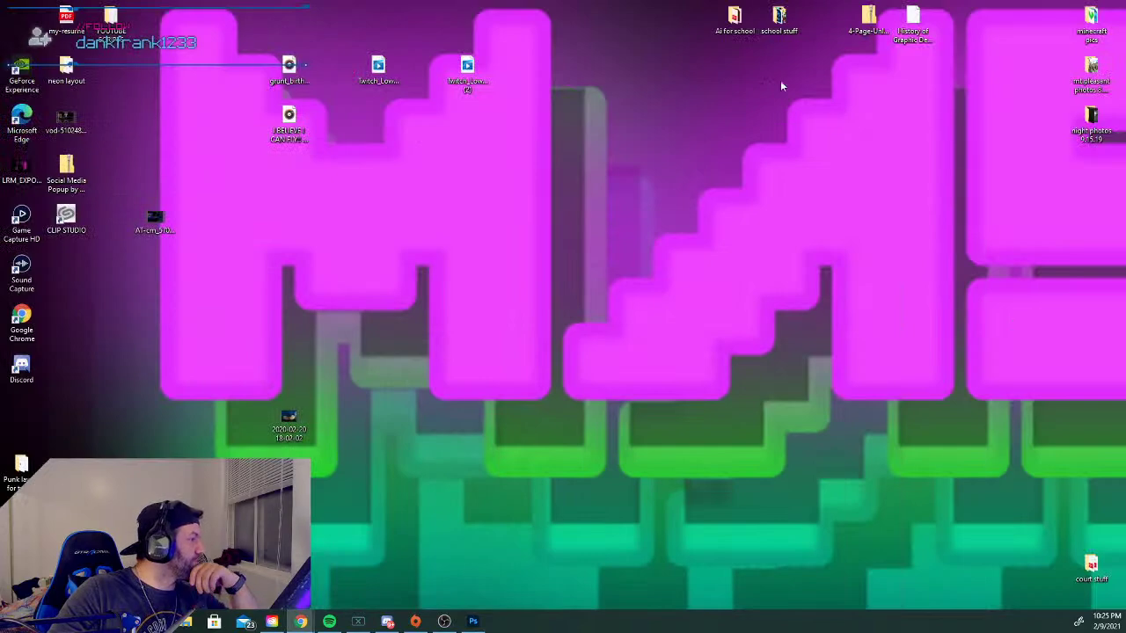
pyautogui.doubleClick(779, 17)
pyautogui.scroll(-3, 708, 369)
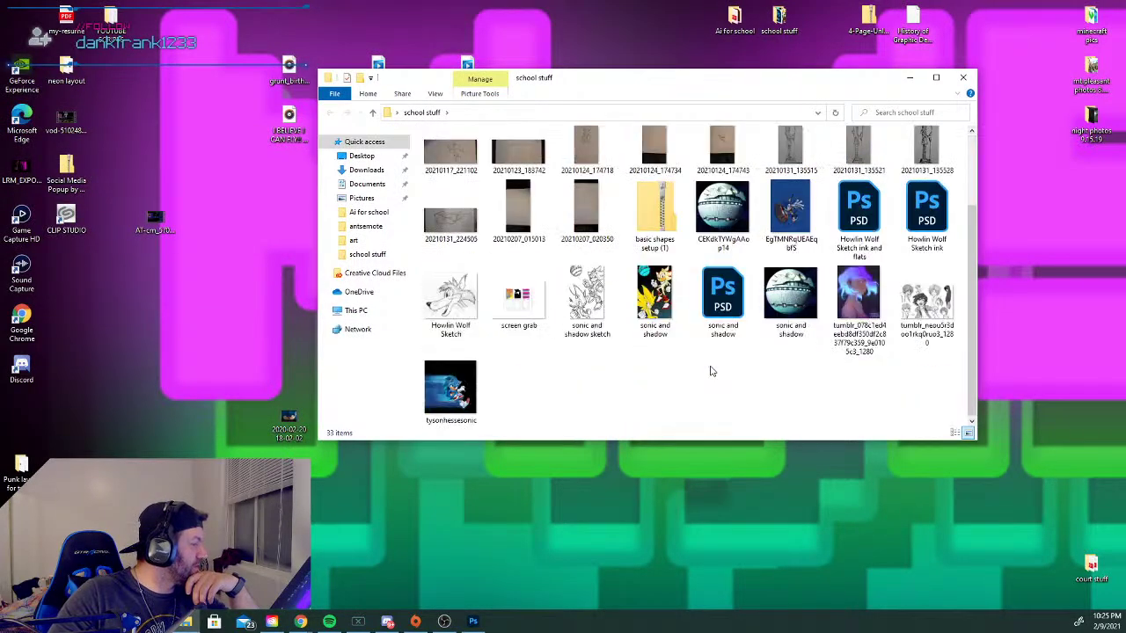
pyautogui.click(658, 295)
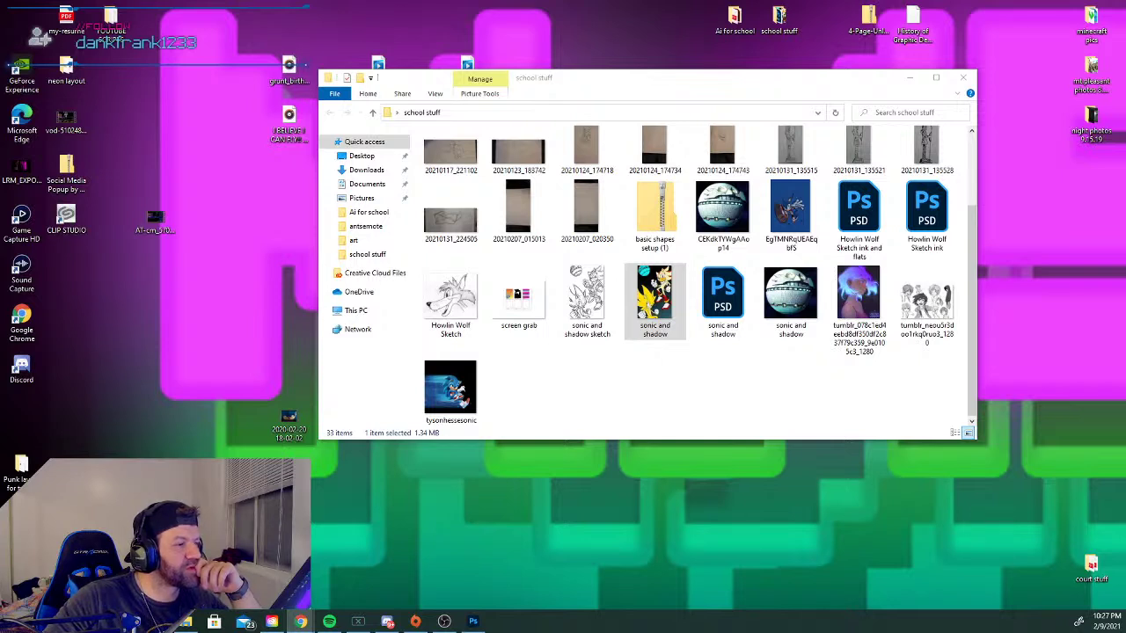
pyautogui.click(963, 78)
pyautogui.click(473, 622)
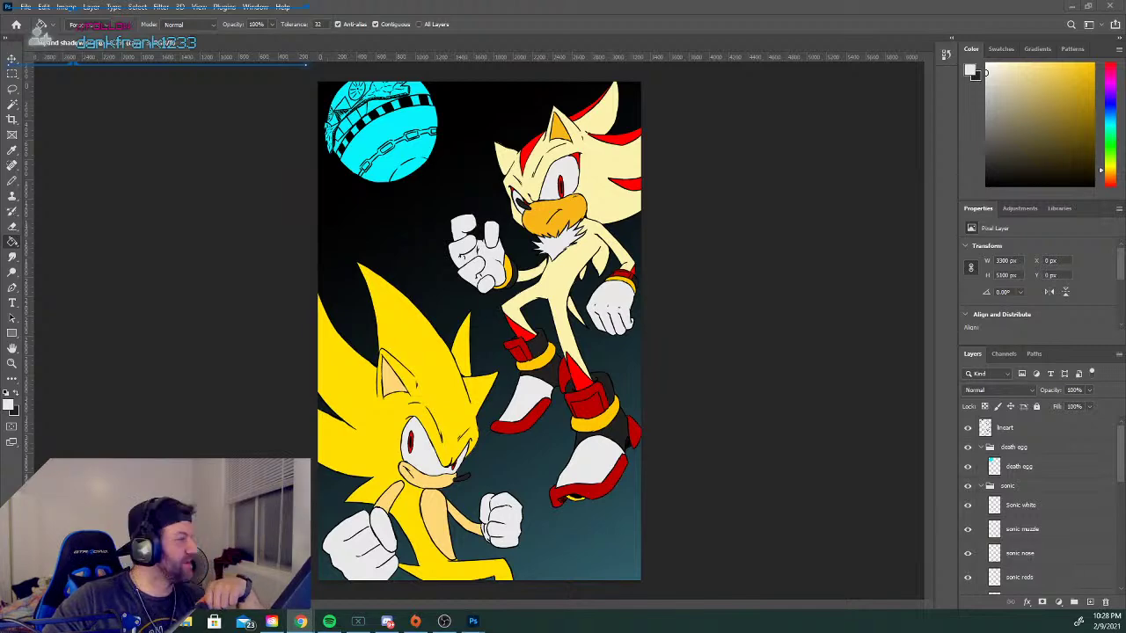
# Switch to Chrome, open YouTube in a maximized window and search for "game grumos".
pyautogui.click(301, 622)
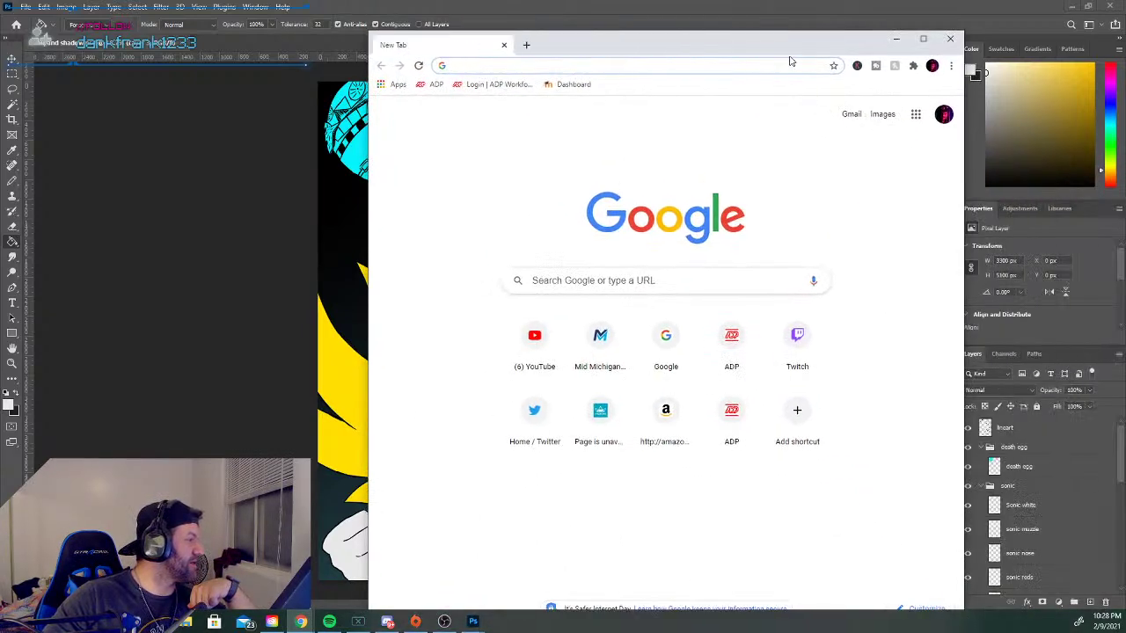
pyautogui.click(922, 39)
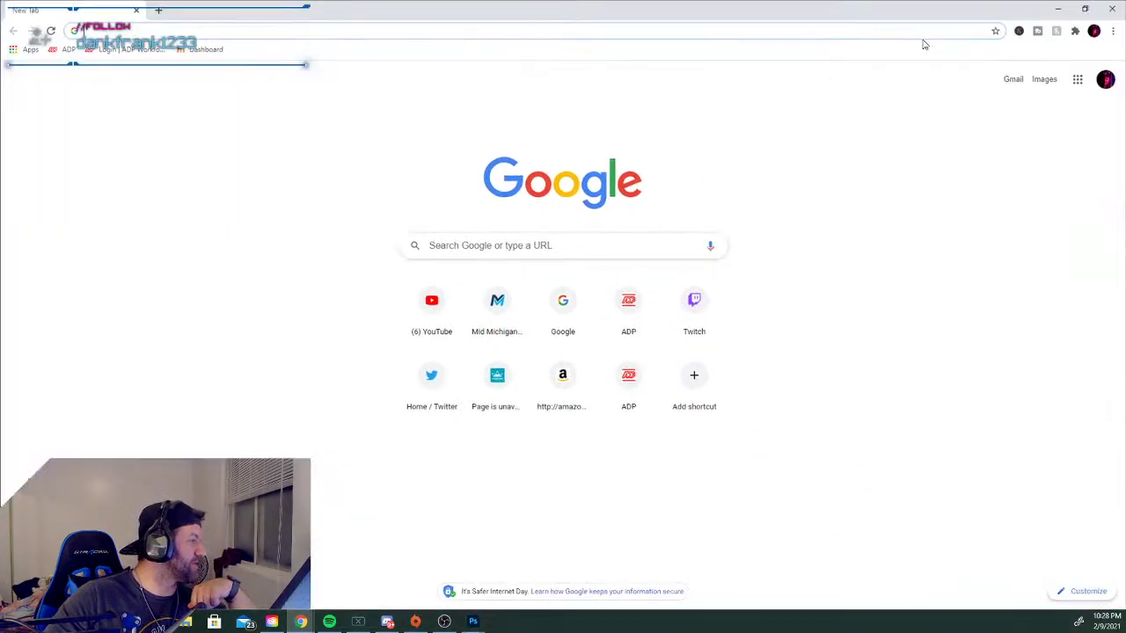
pyautogui.click(442, 321)
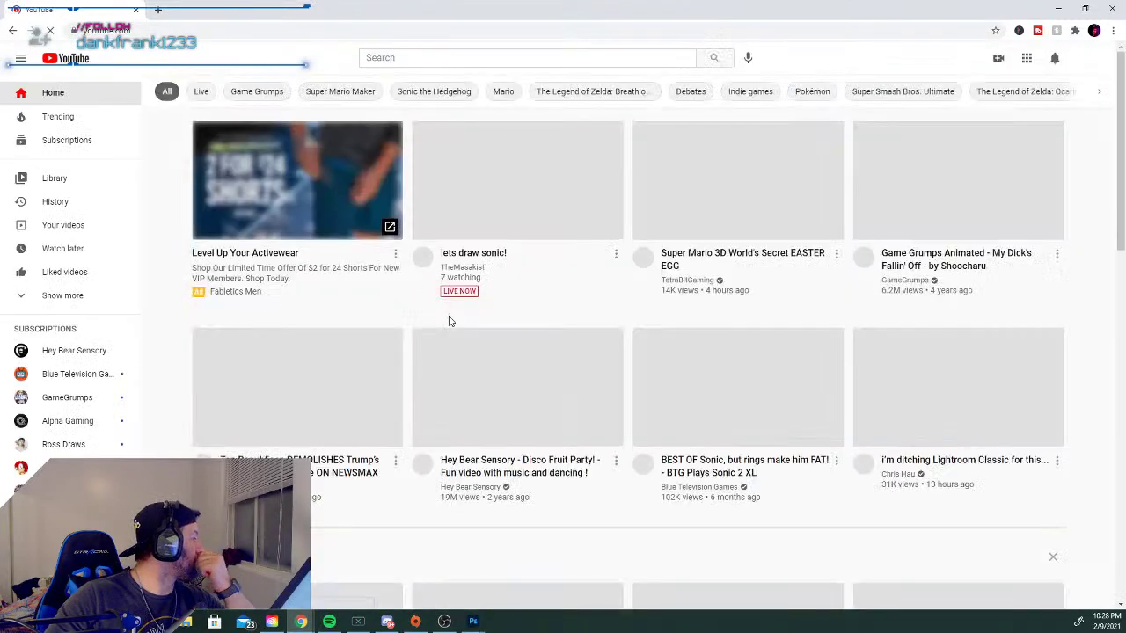
pyautogui.click(422, 56)
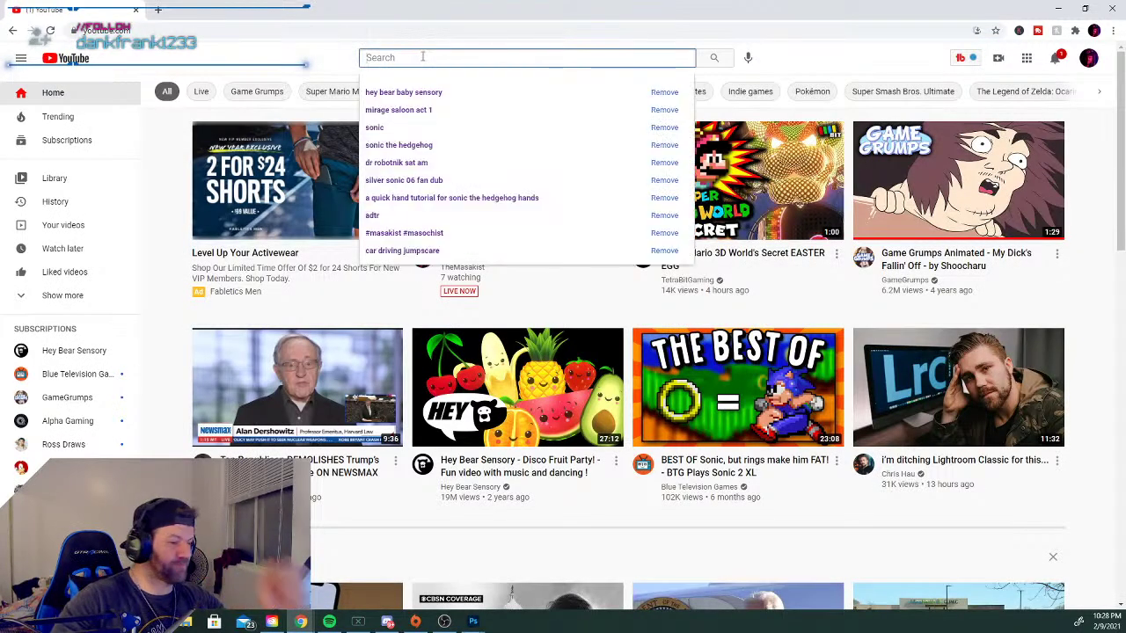
pyautogui.write('game grumos')
pyautogui.press('Return')
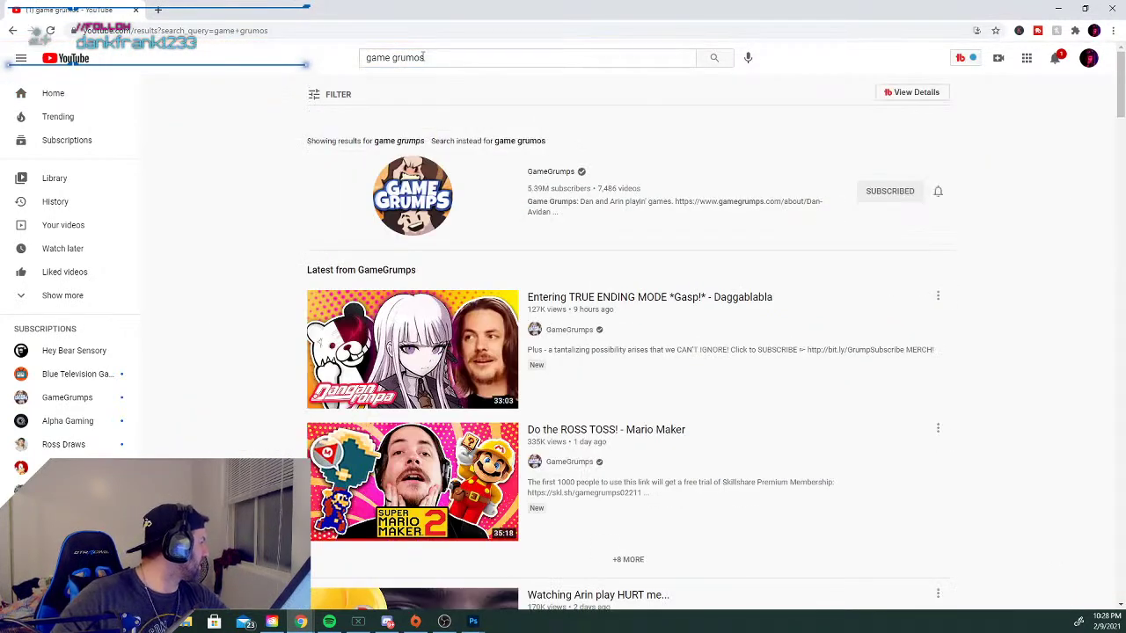
# Open the GameGrumps channel's videos and play "Do the ROSS TOSS! - Mario Maker", skipping the ad.
pyautogui.click(358, 208)
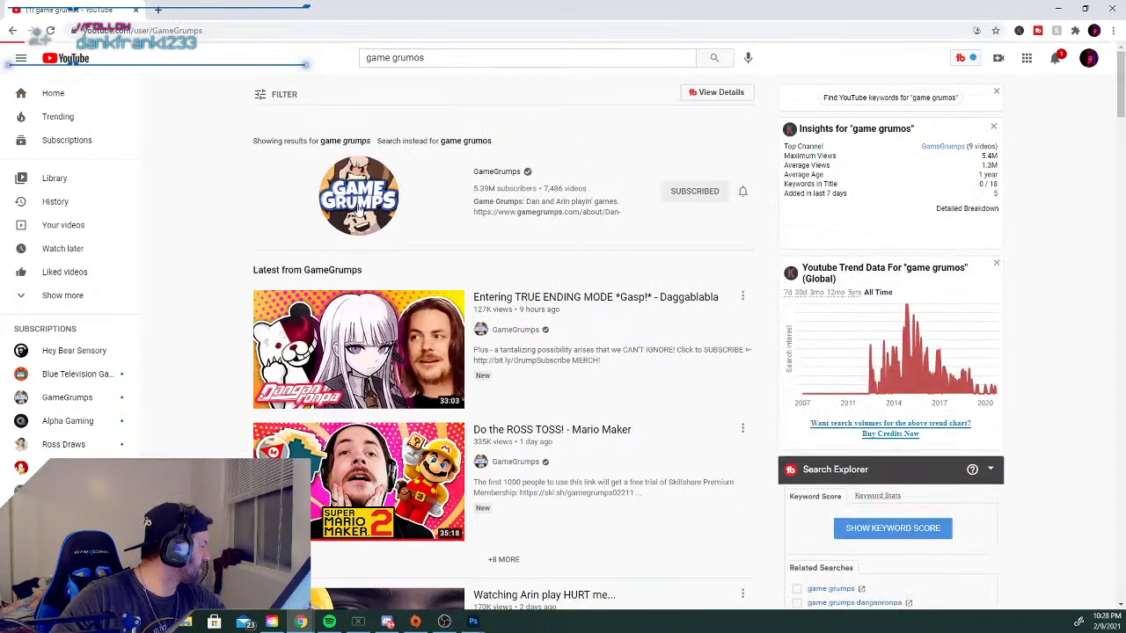
pyautogui.scroll(-5, 429, 352)
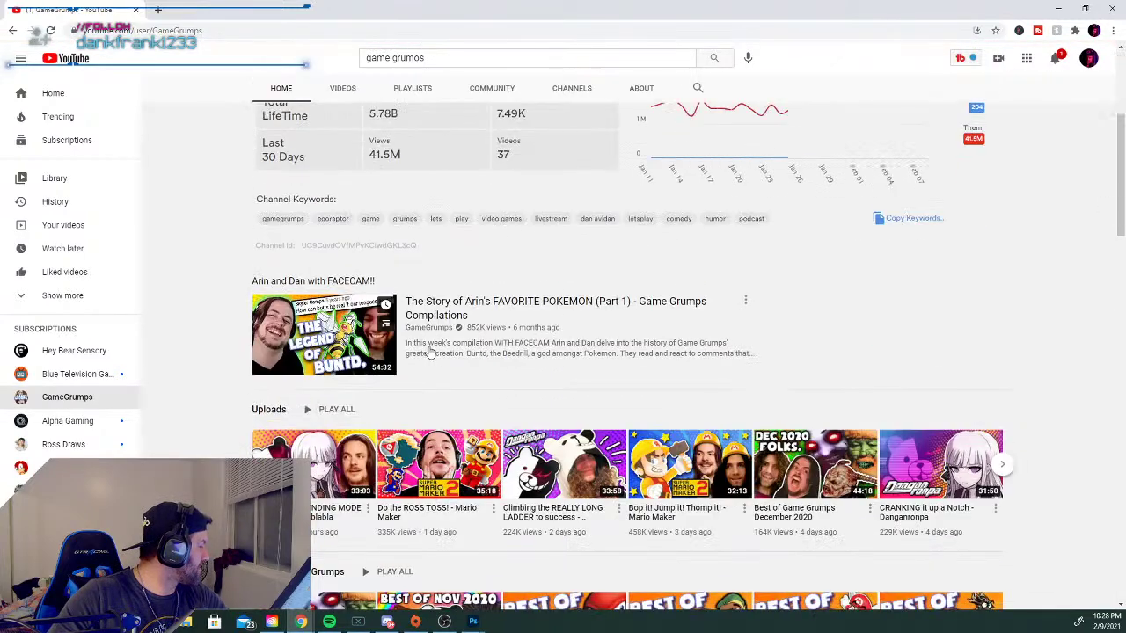
pyautogui.scroll(3, 444, 264)
pyautogui.click(342, 249)
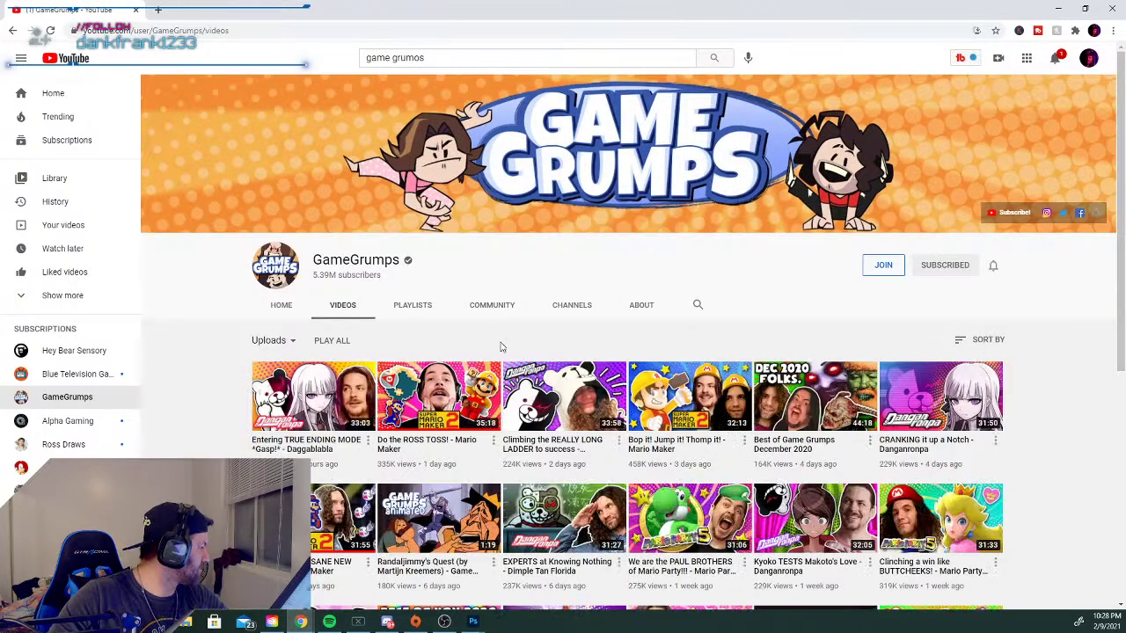
pyautogui.scroll(-1, 497, 351)
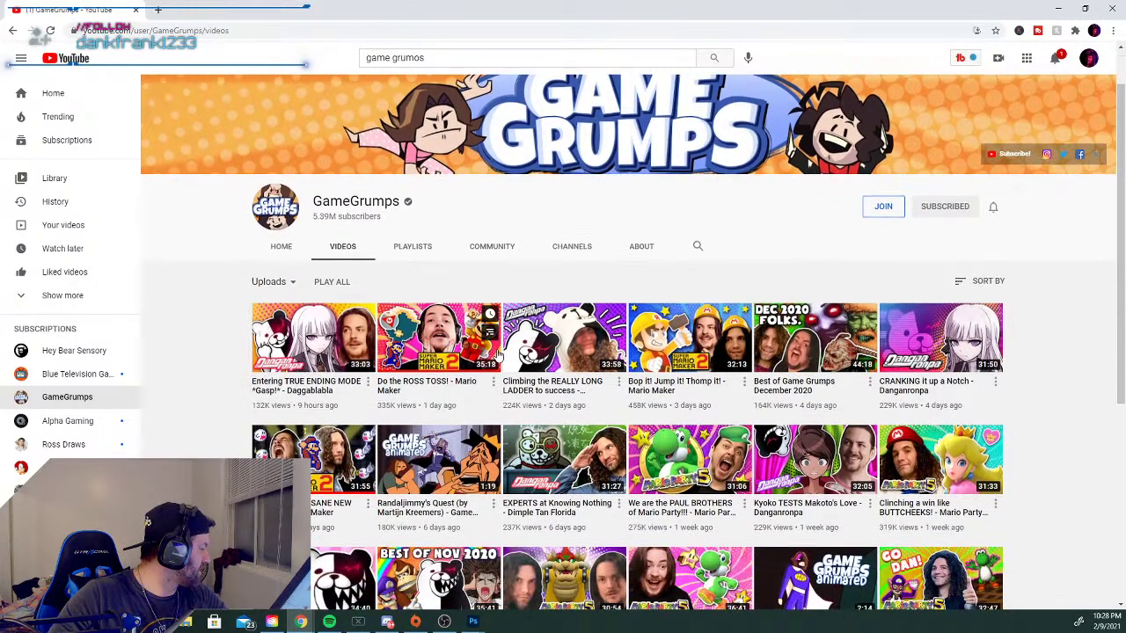
pyautogui.click(438, 346)
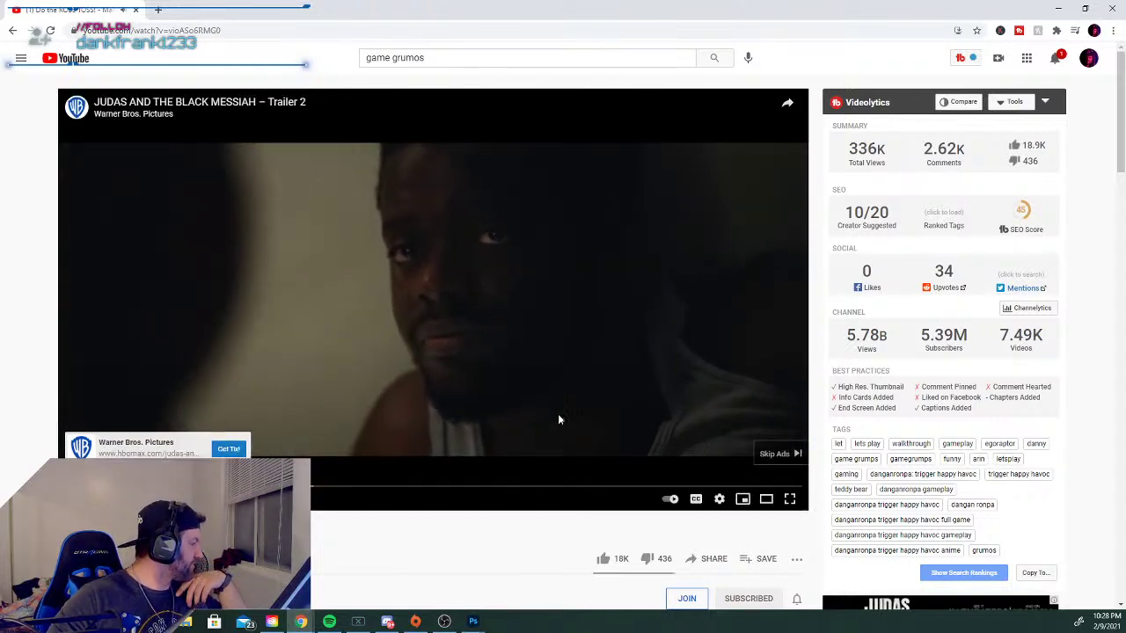
pyautogui.click(764, 452)
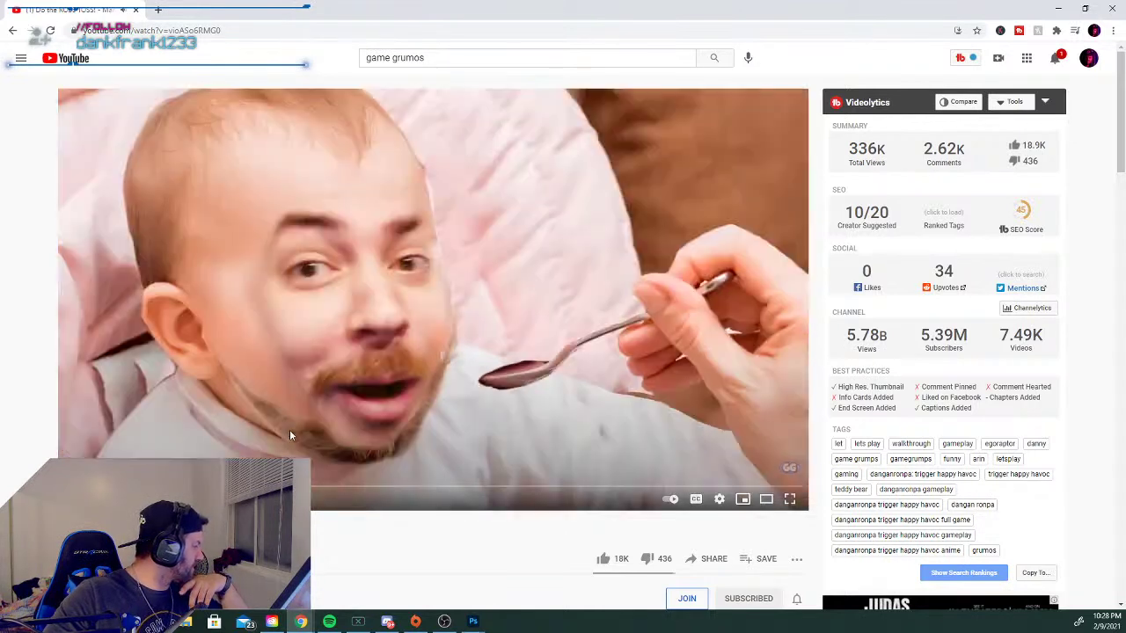
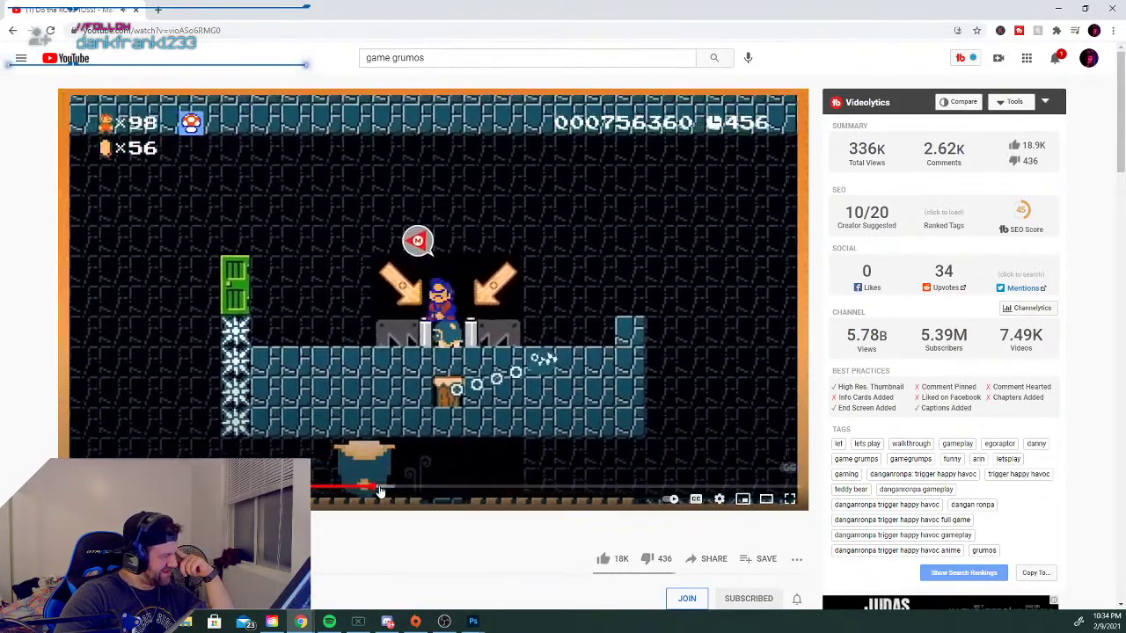
# Skip ahead in the Mario Maker video to about 15:43, watch it and minimize the browser to return to Photoshop.
pyautogui.click(382, 491)
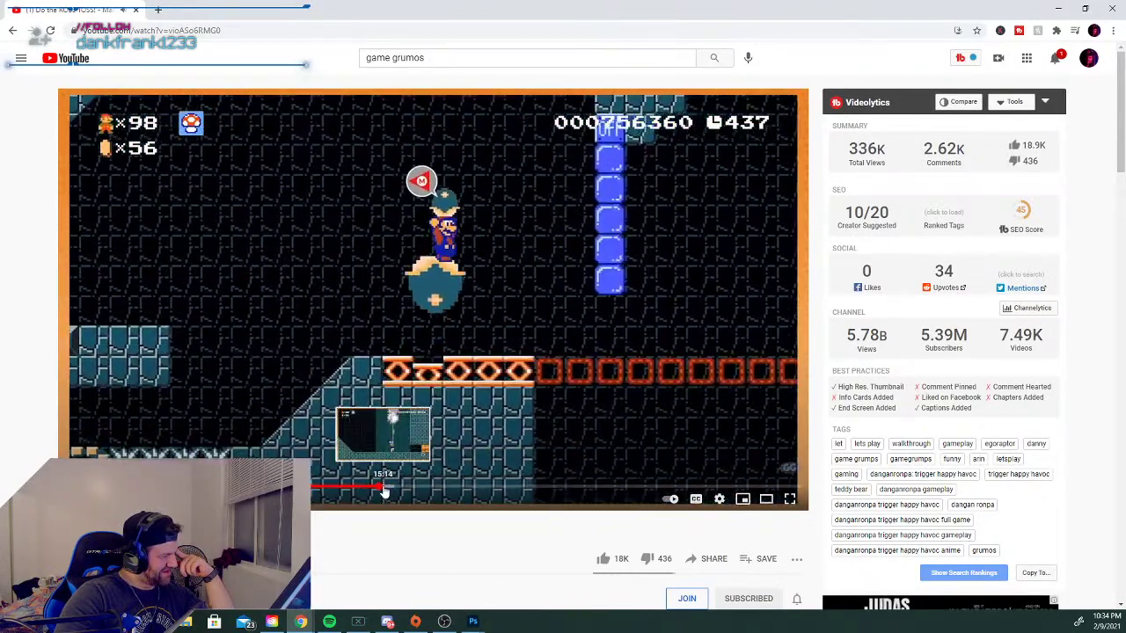
pyautogui.click(389, 489)
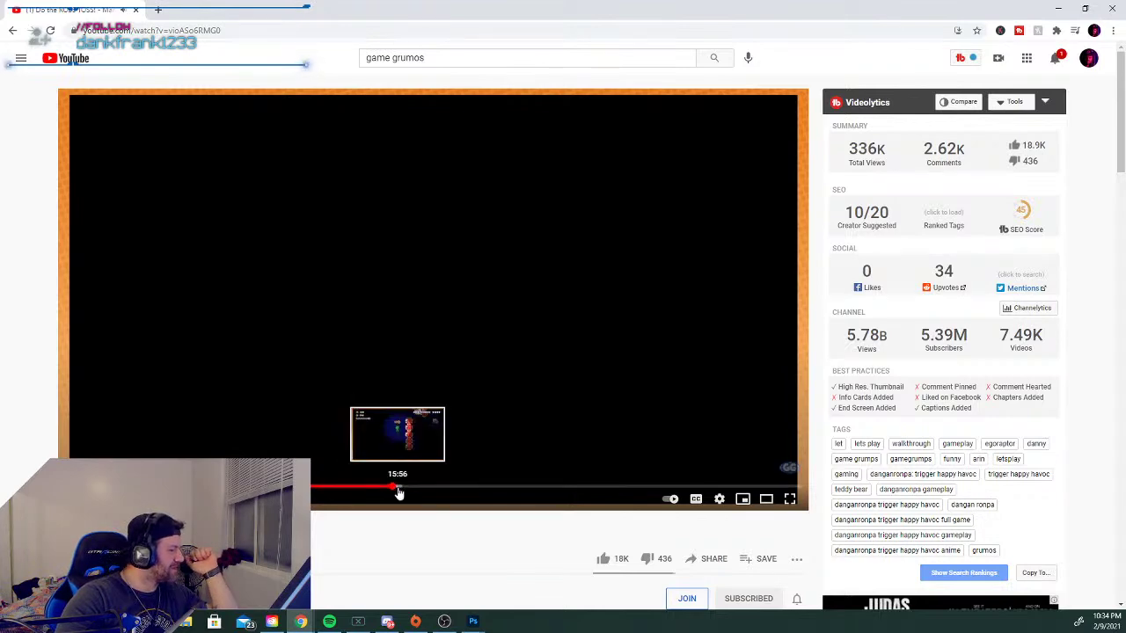
pyautogui.click(395, 494)
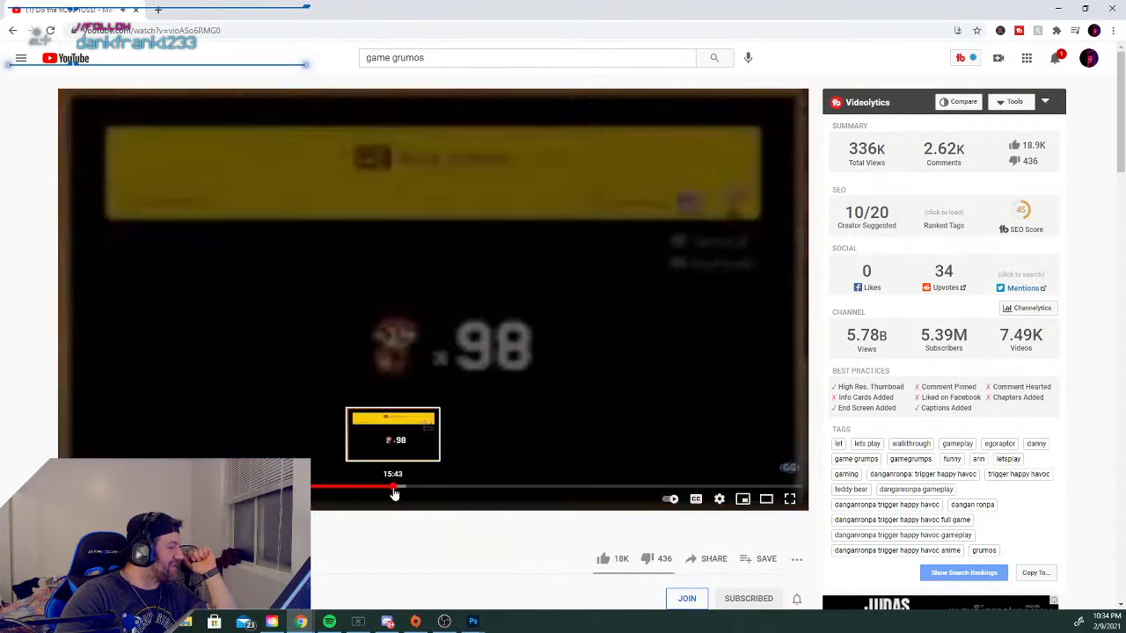
pyautogui.moveTo(393, 495); pyautogui.dragTo(393, 495)
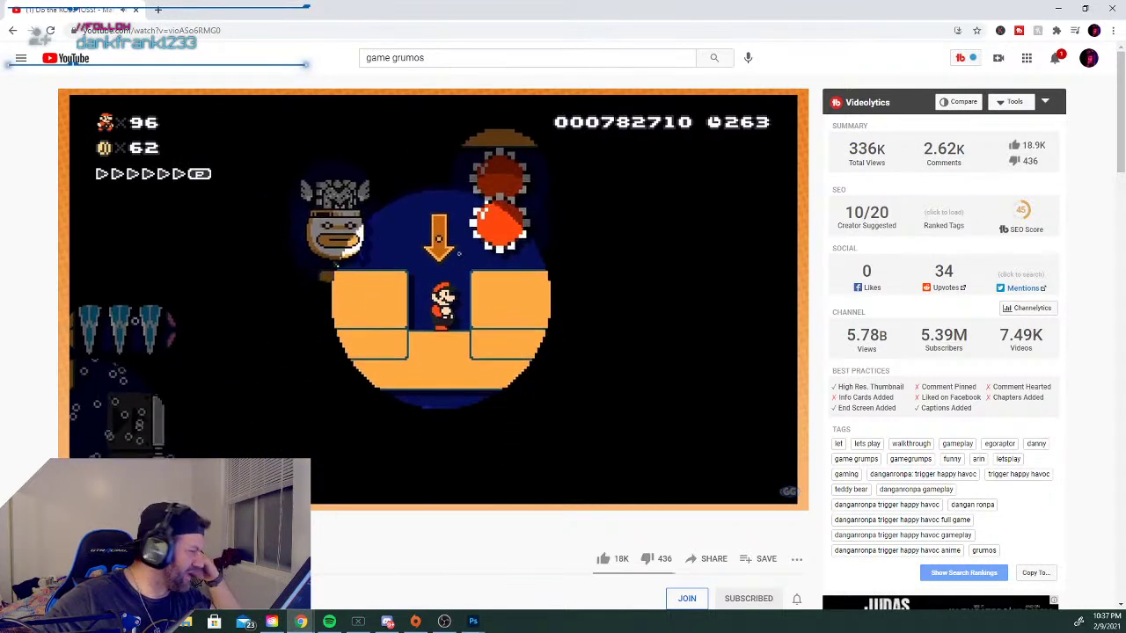
pyautogui.moveTo(452, 264)
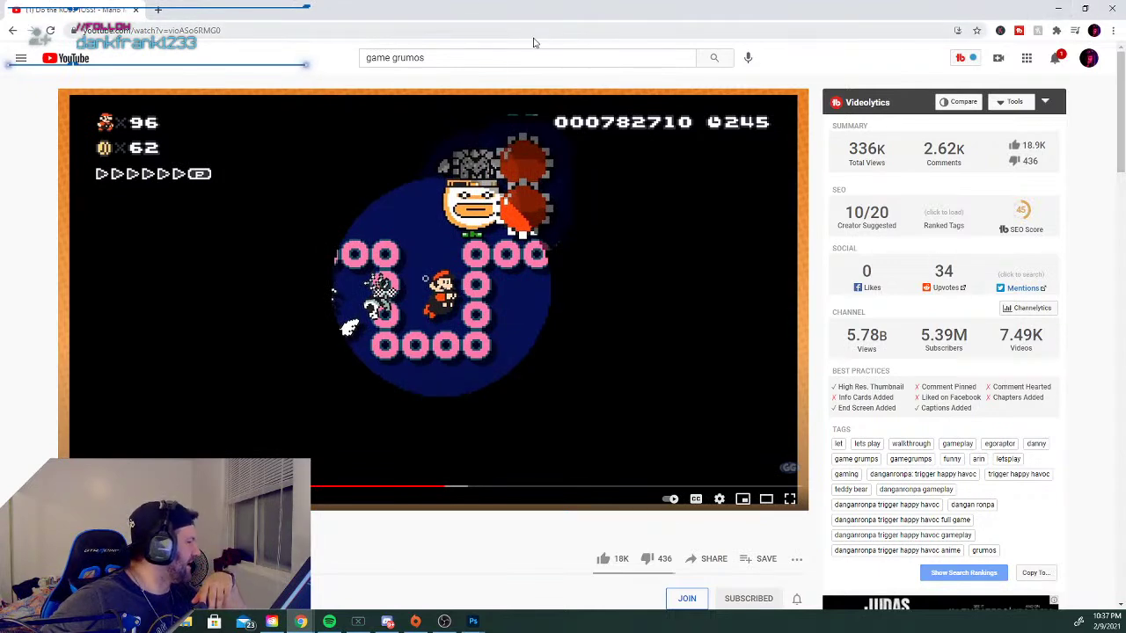
pyautogui.click(1061, 10)
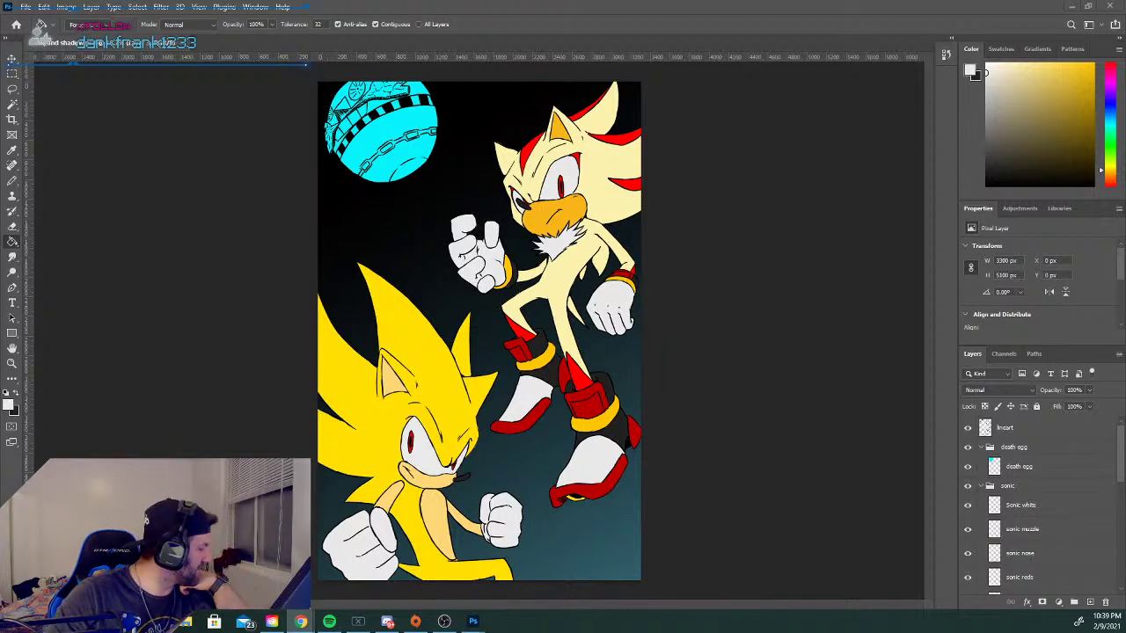
# Return to the YouTube window in Chrome and search for "girlchan 3".
pyautogui.moveTo(302, 621)
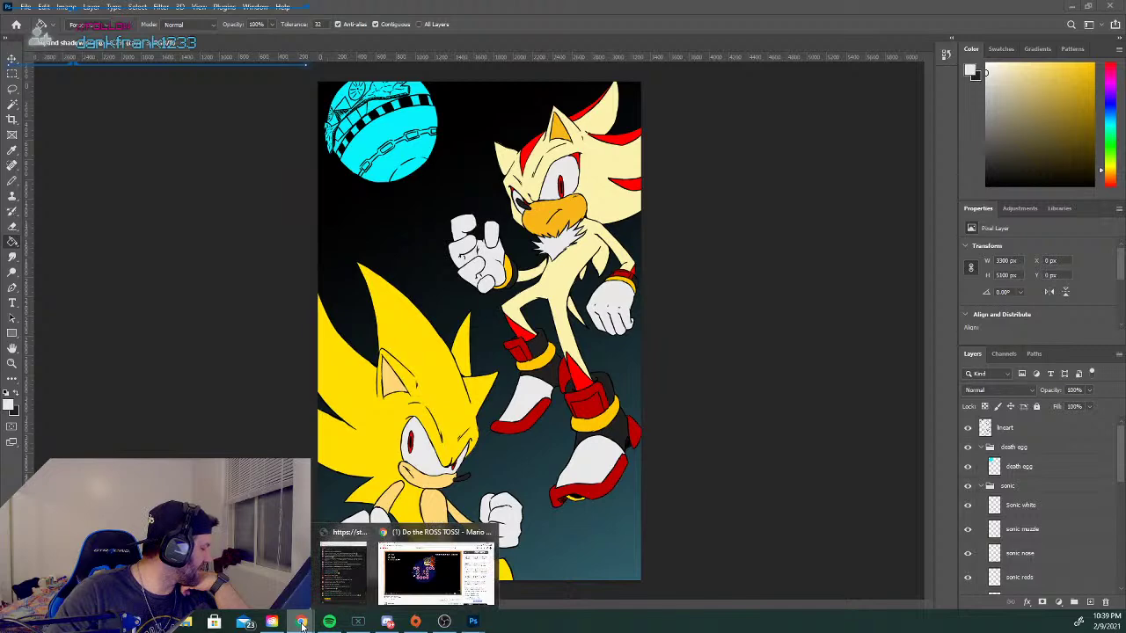
pyautogui.click(470, 576)
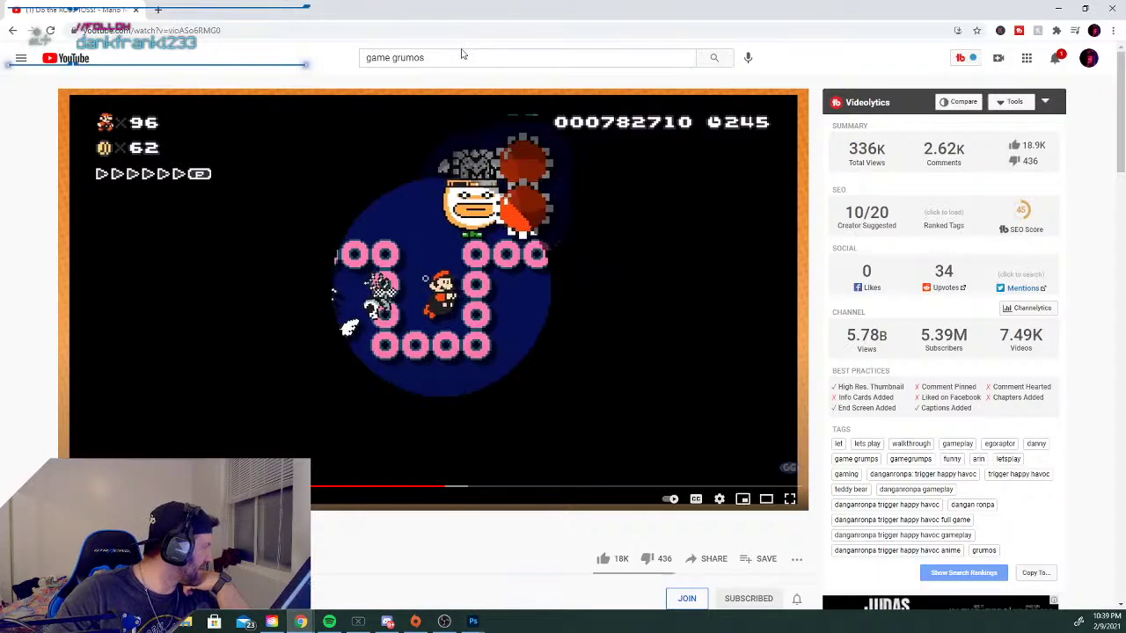
pyautogui.moveTo(455, 58); pyautogui.dragTo(313, 64)
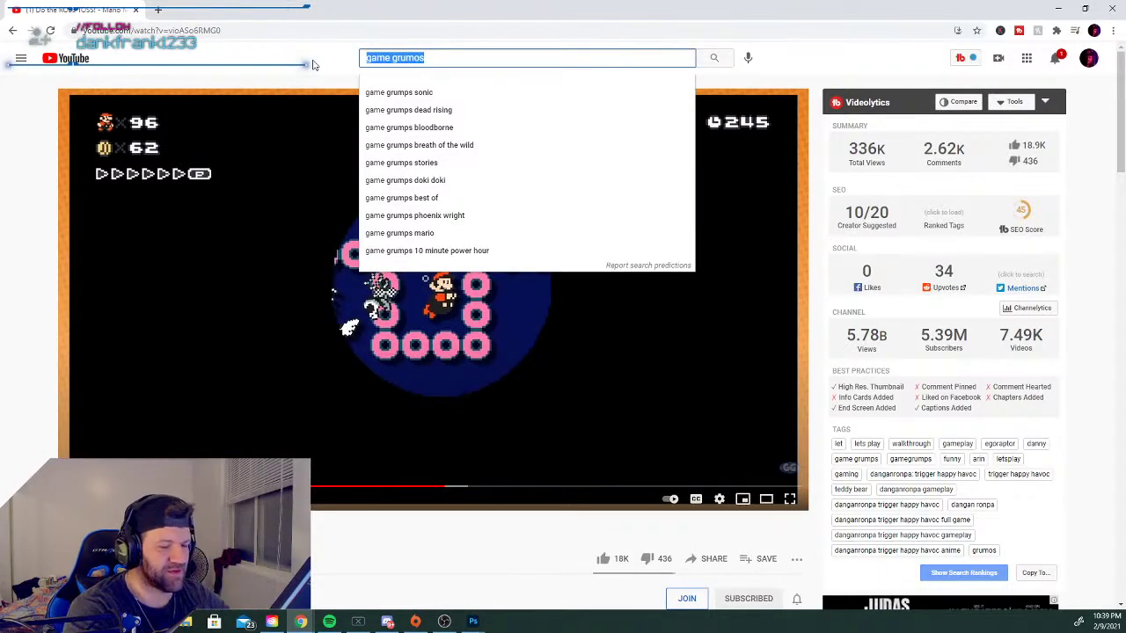
pyautogui.write('girlchan 3')
pyautogui.press('Return')
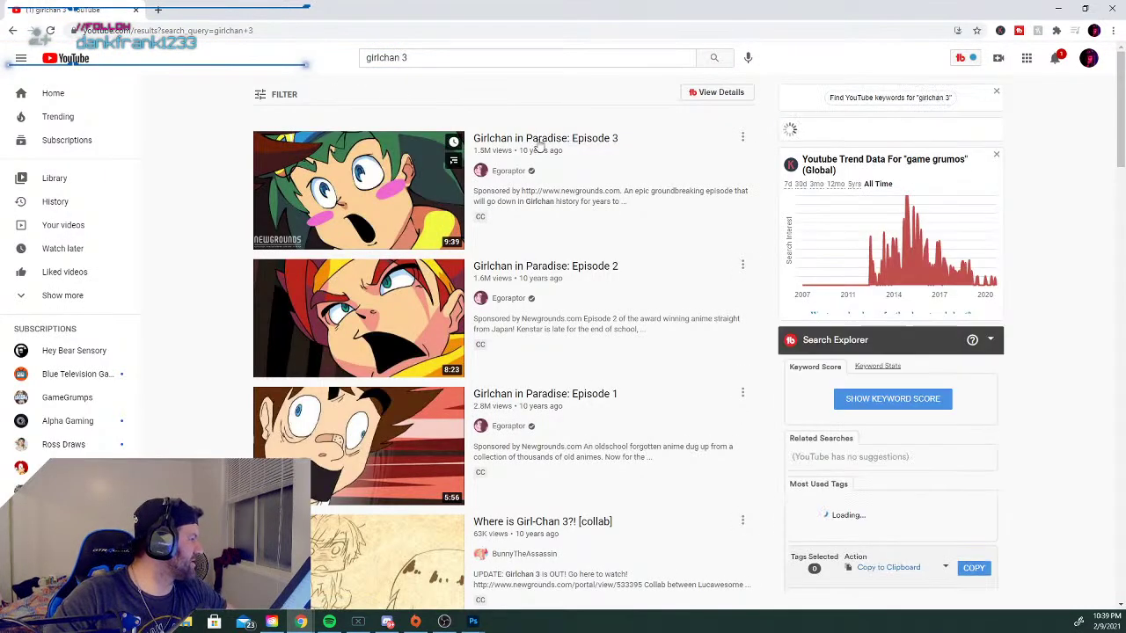
# Watch the video "Girlchan in Paradise: Episode 3", close the browser window and go back to Photoshop.
pyautogui.click(396, 189)
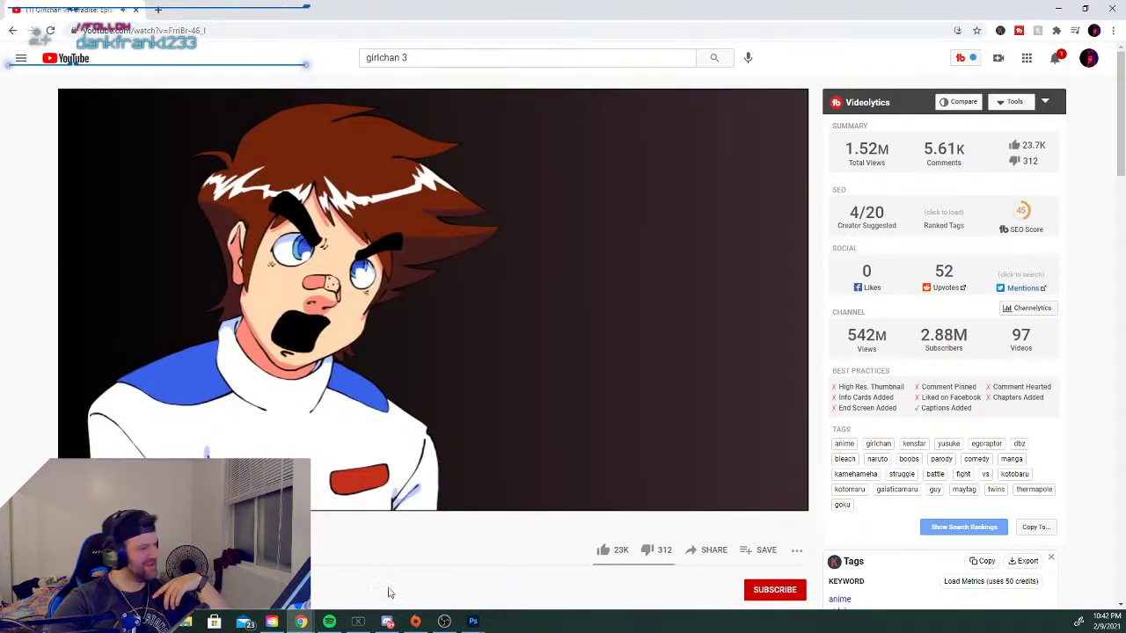
pyautogui.moveTo(317, 408)
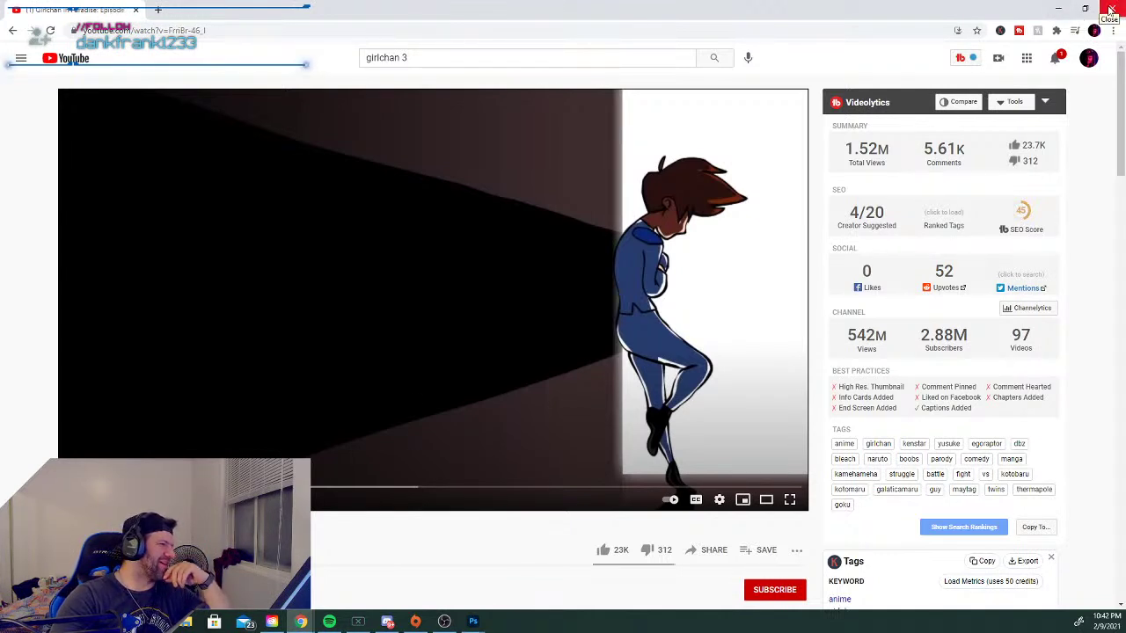
pyautogui.click(1109, 11)
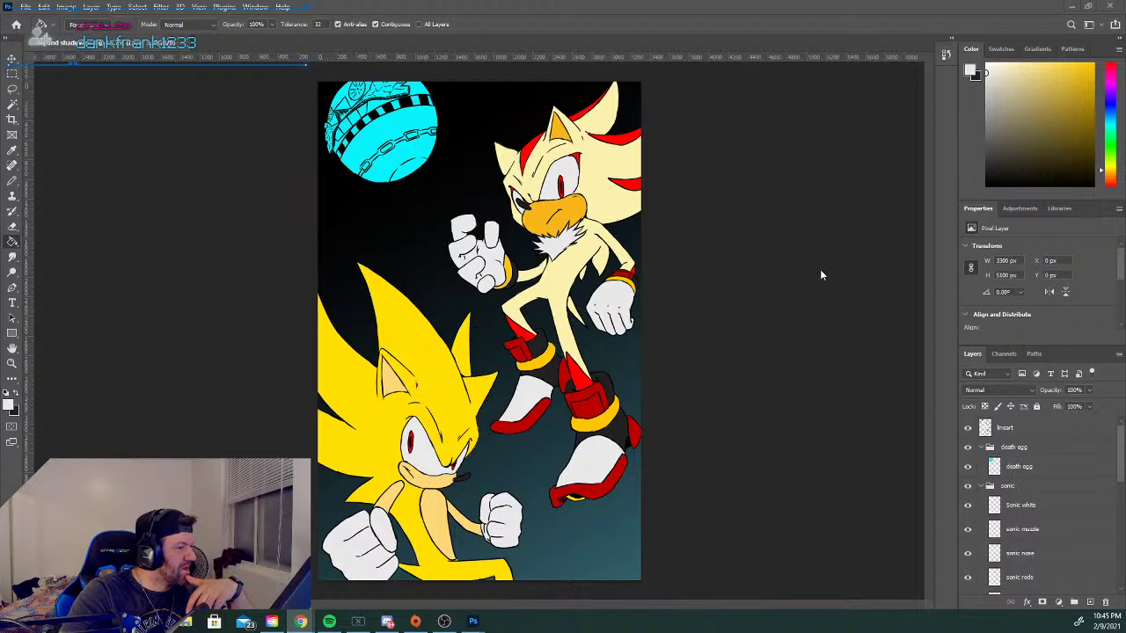
pyautogui.click(1072, 7)
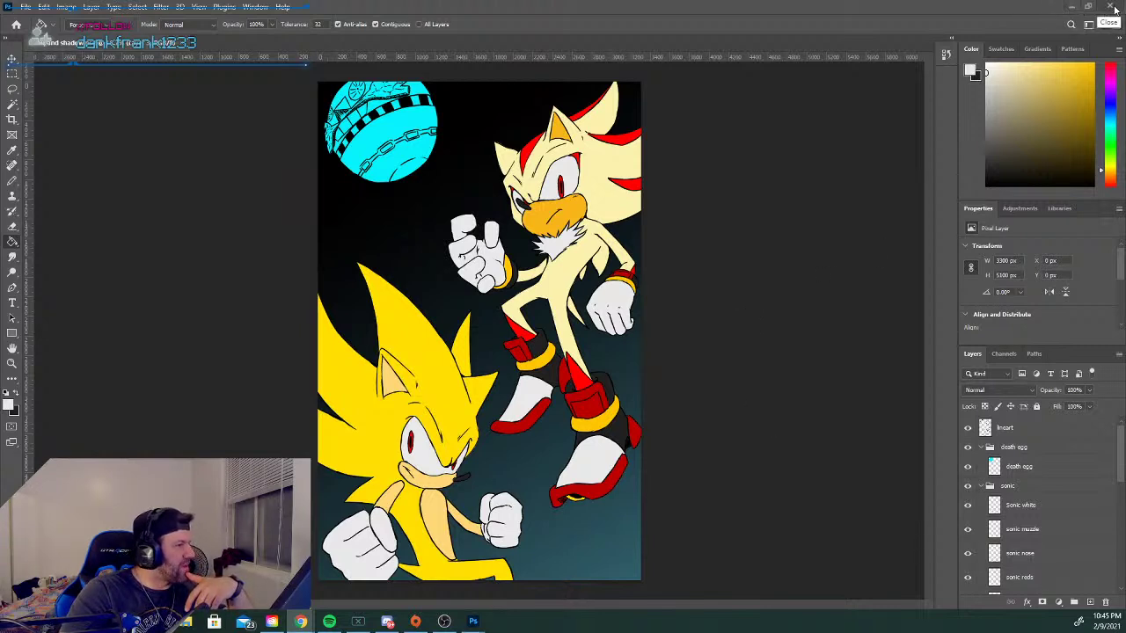